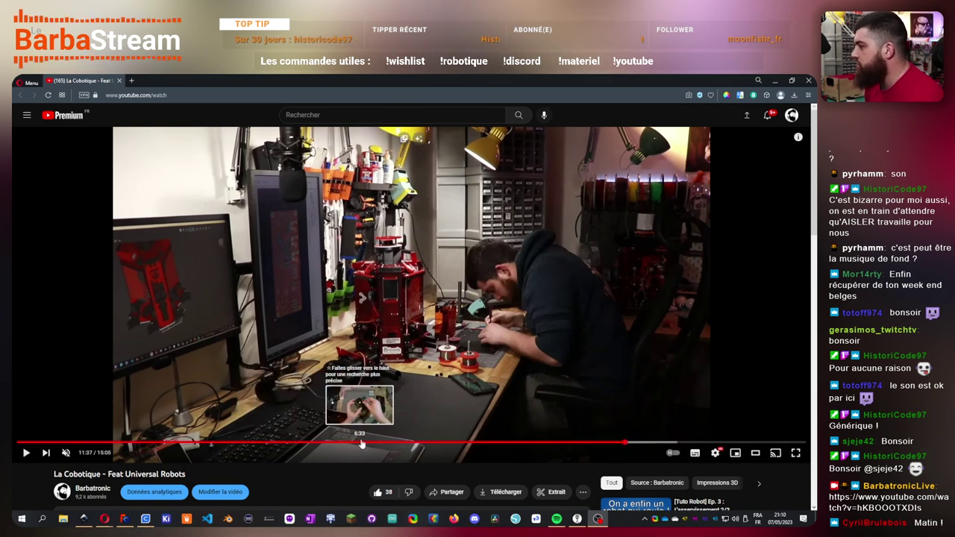
- Seek the La Cobotique video back from 11:37 to about the 8:05 mark
click(435, 444)
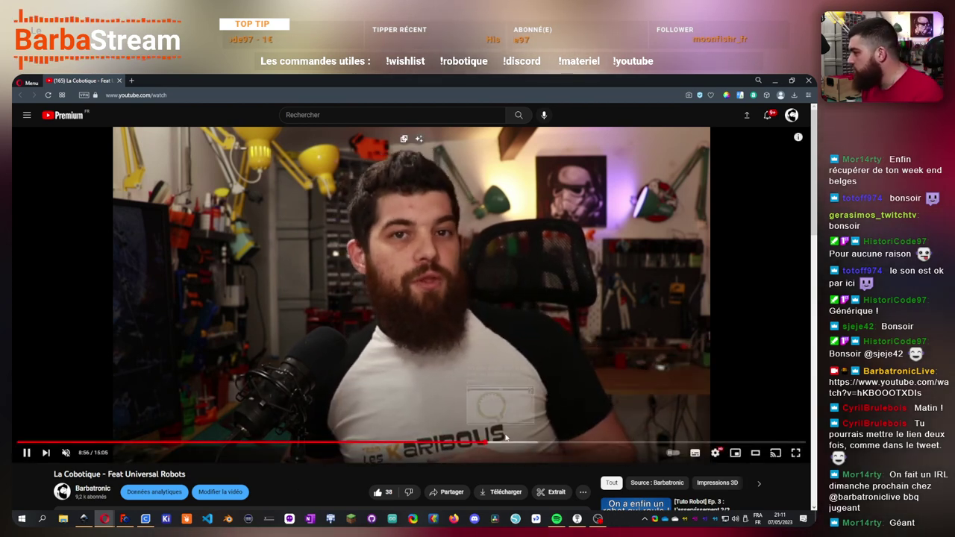
- Jump the video to about 8:58, then ahead to the 3D printer footage near 10:13
click(488, 443)
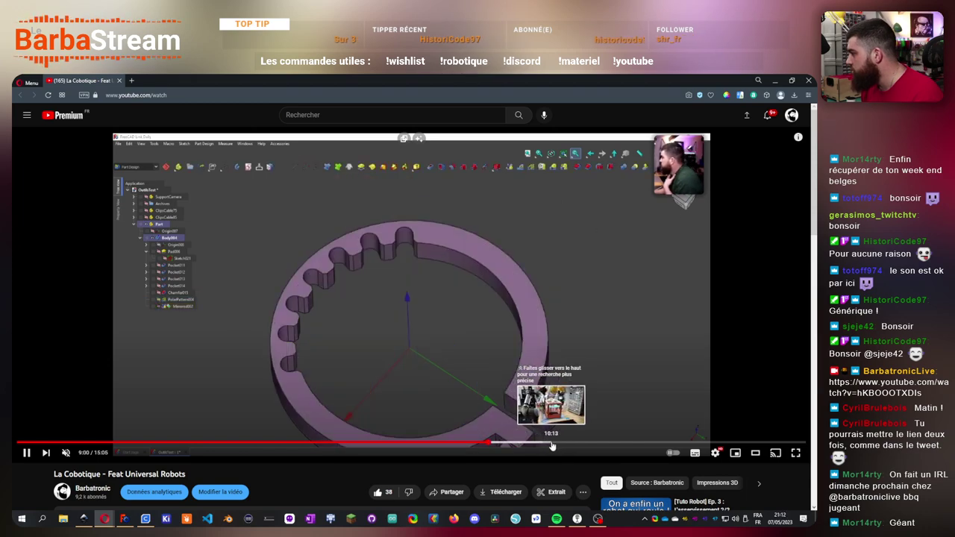
click(553, 445)
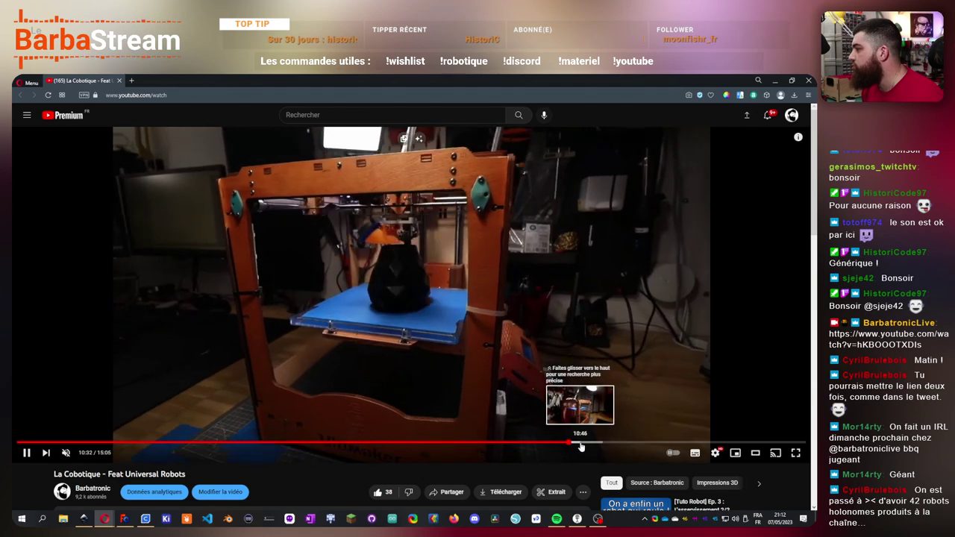
- Jump the video to a later moment in the 3D printer footage
click(581, 445)
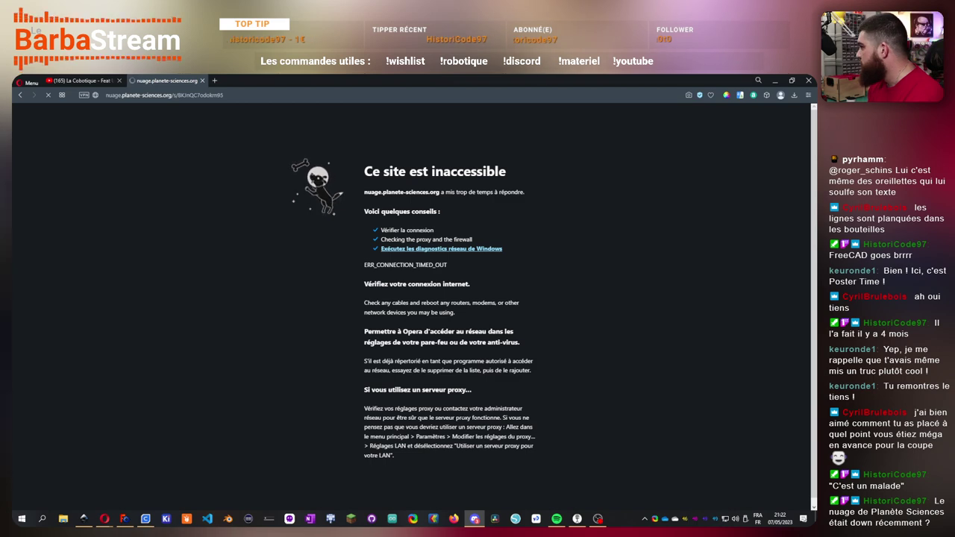
- Go back from the timed-out nuage.planete-sciences.org page and reopen the Posters 2022 page
click(21, 97)
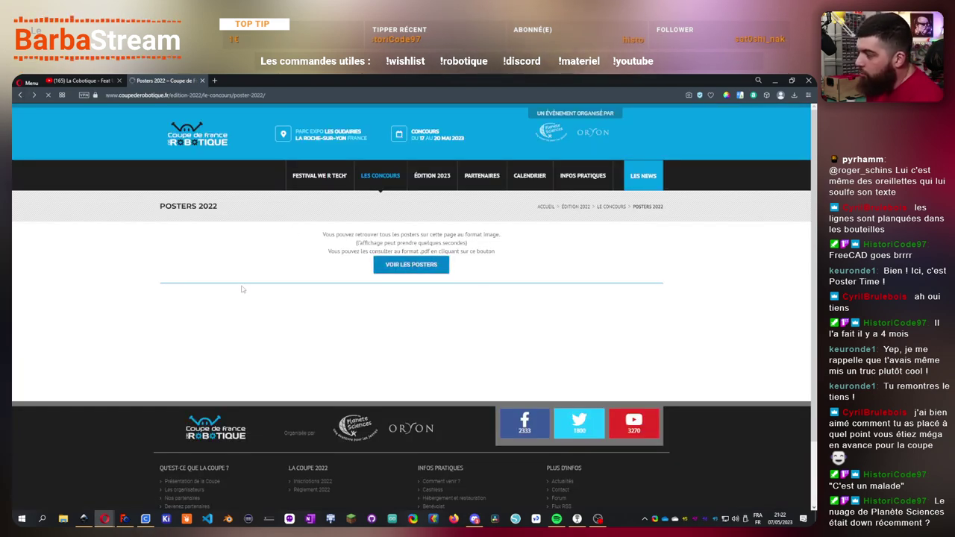
key(ctrl+l)
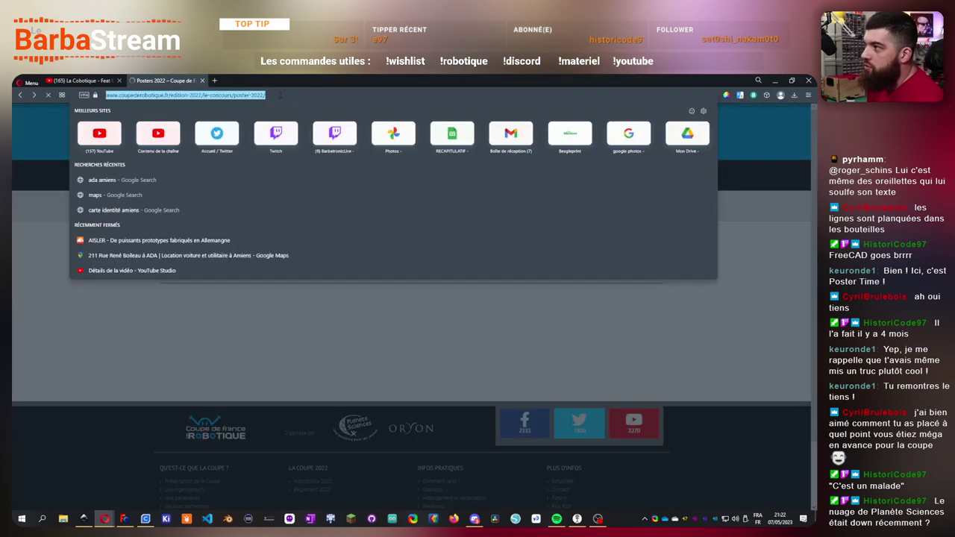
key(Escape)
mouse_move(382, 183)
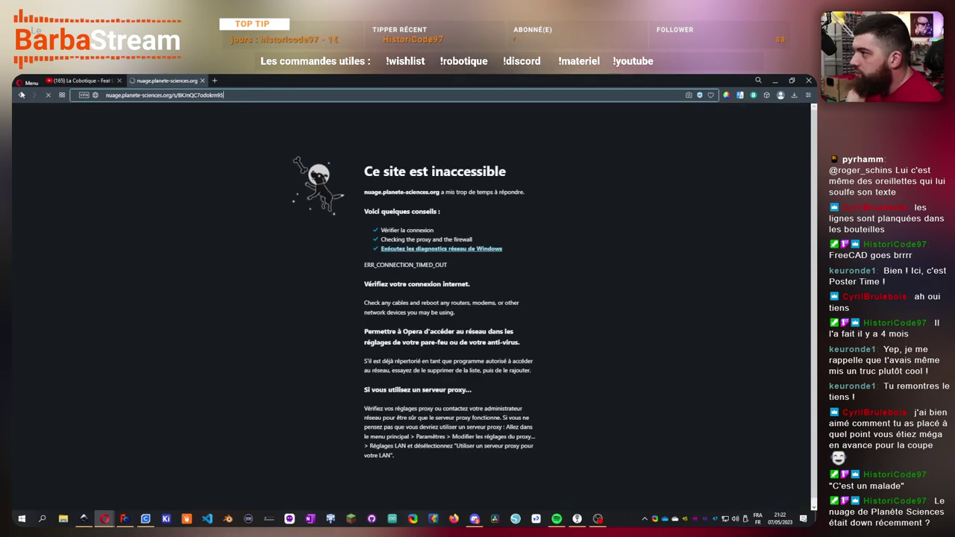
click(21, 95)
mouse_move(381, 178)
mouse_move(403, 244)
mouse_move(506, 247)
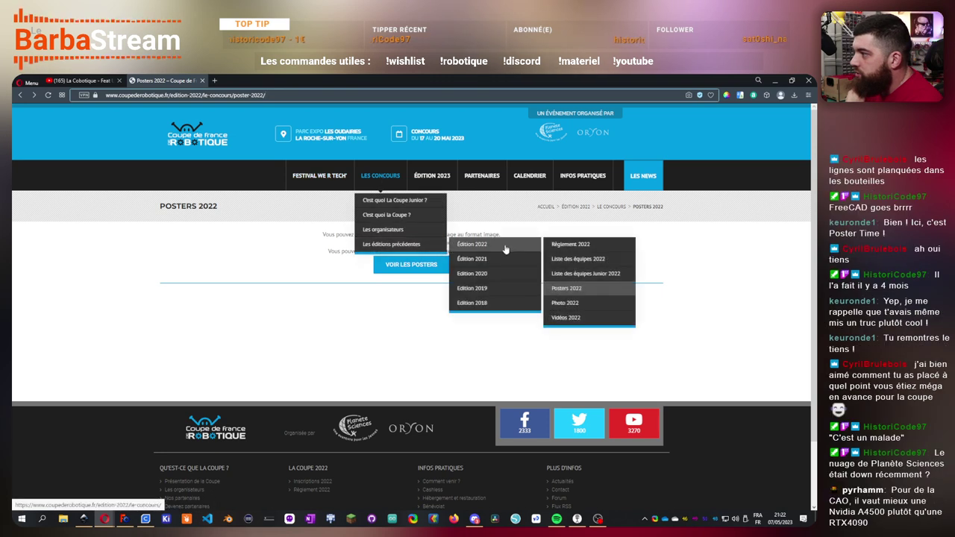
click(558, 294)
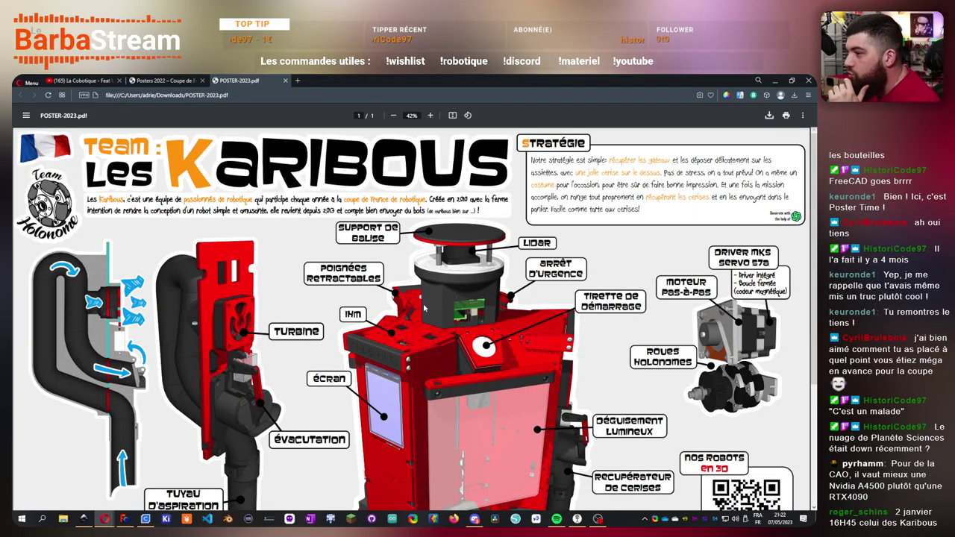
- Scroll through POSTER-2023.pdf to look over the whole Les Karibous poster
scroll(313, 357, down, 2)
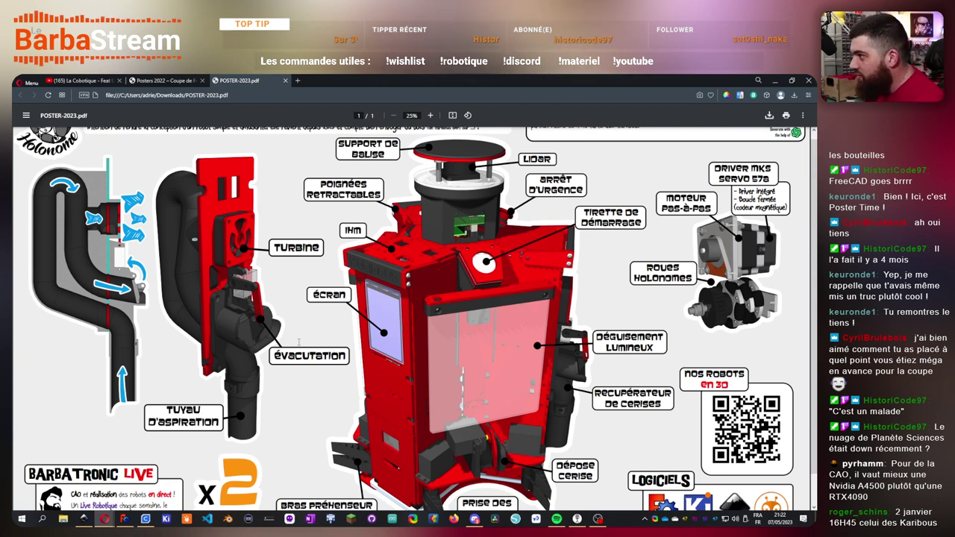
ctrl+scroll(386, 322, down, 3)
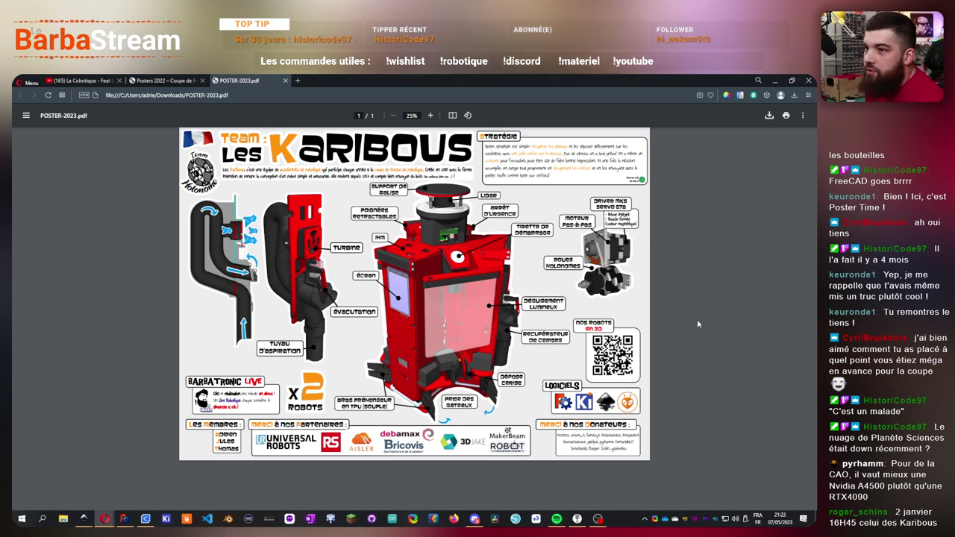
ctrl+scroll(481, 300, up, 1)
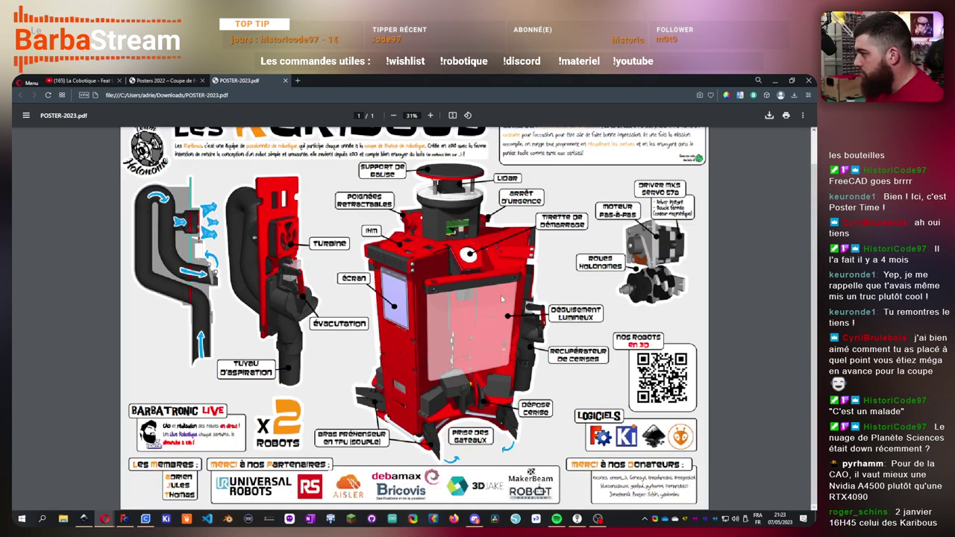
scroll(501, 299, up, 1)
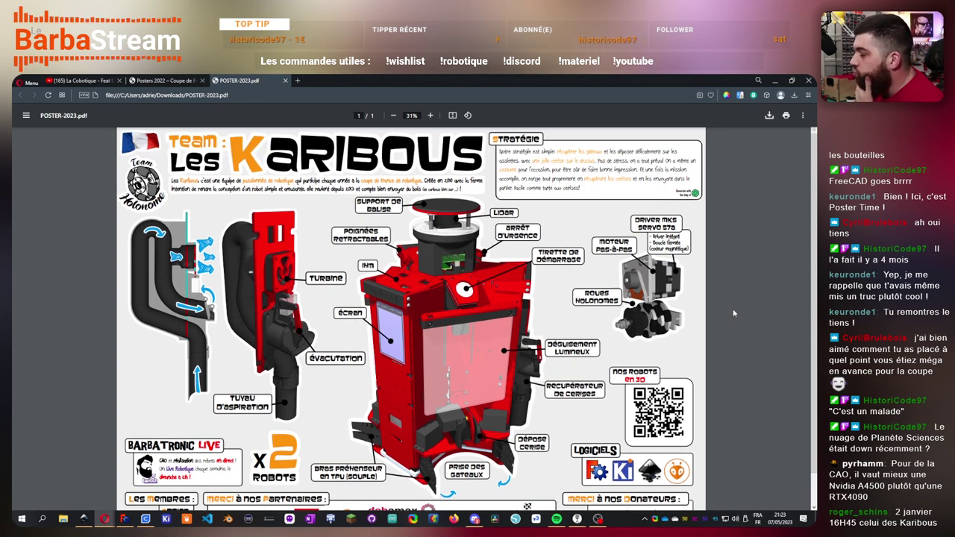
scroll(733, 313, down, 1)
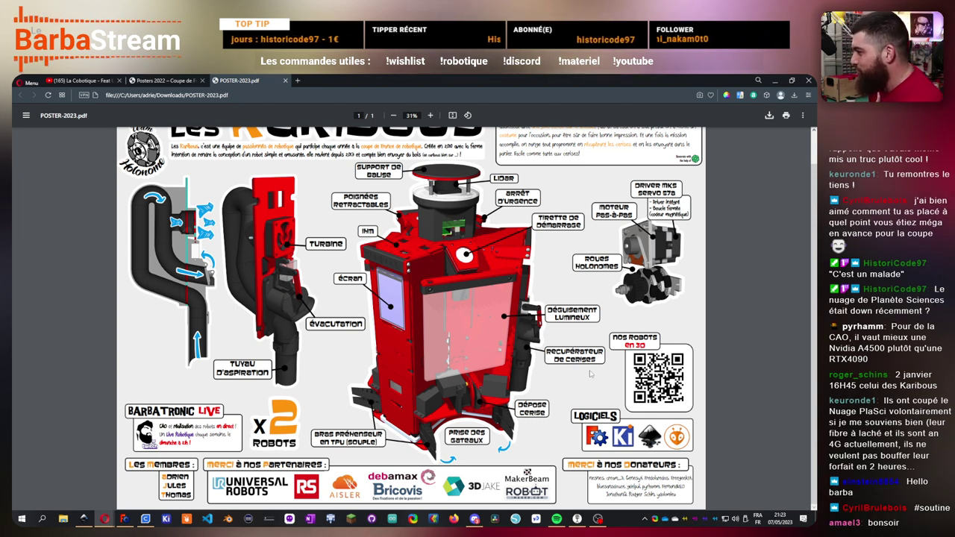
- Scroll back and forth through the Karibous poster PDF once more
scroll(558, 379, up, 1)
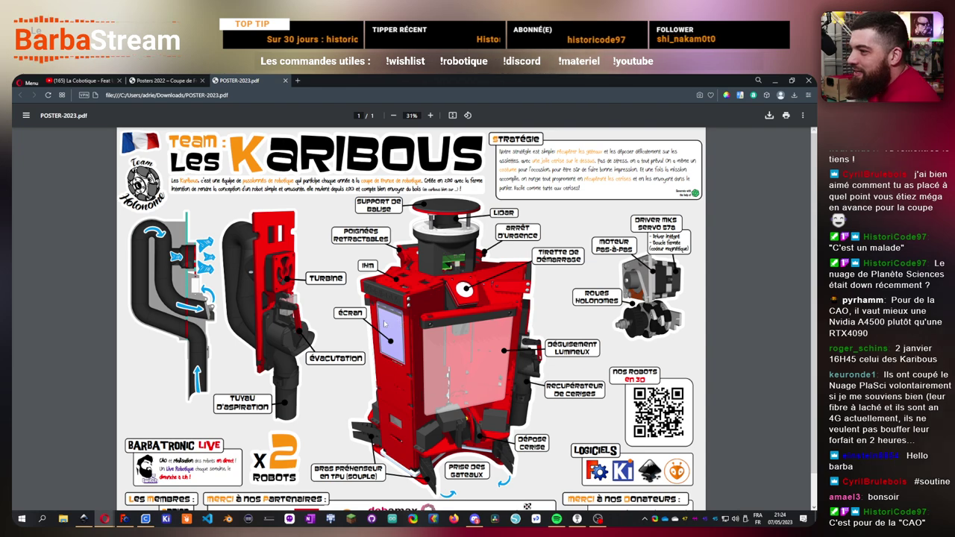
scroll(401, 331, down, 1)
scroll(373, 351, up, 1)
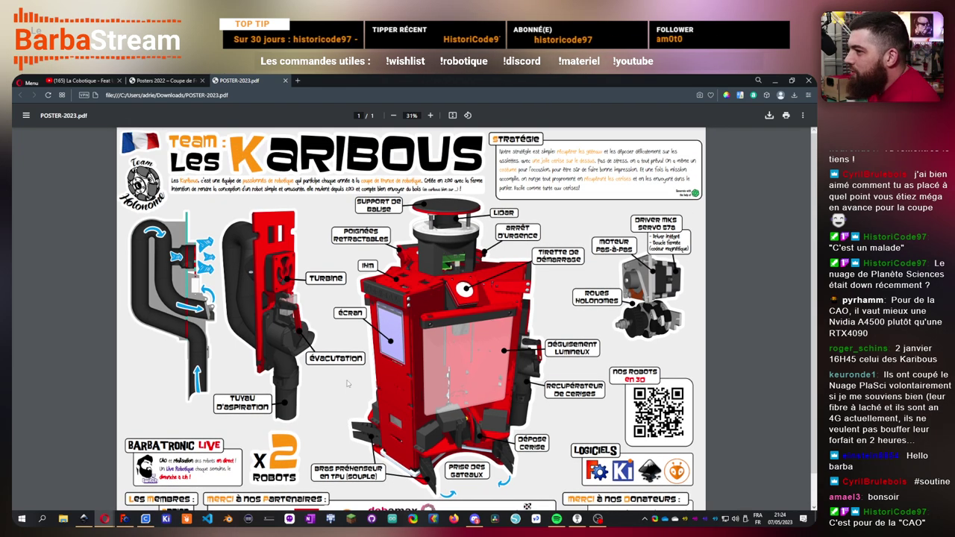
scroll(398, 365, down, 1)
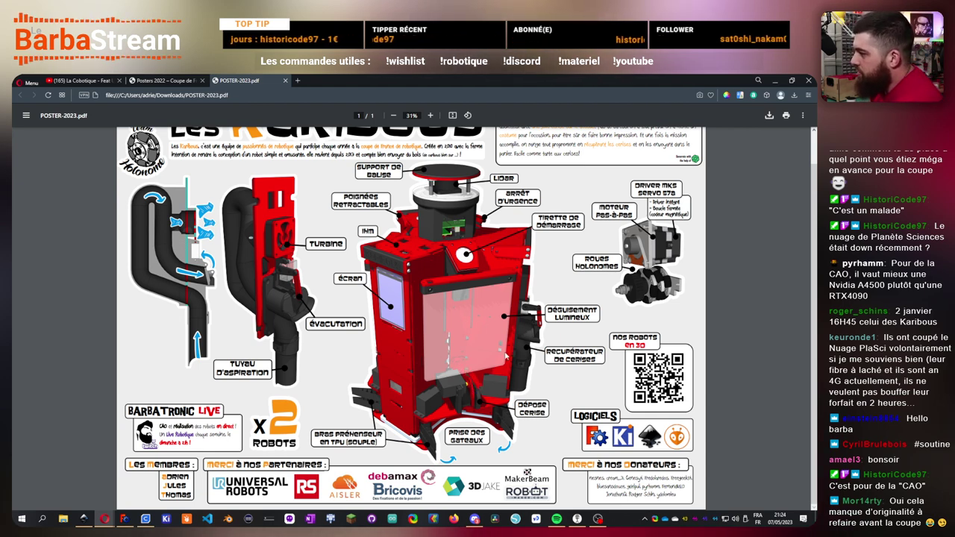
scroll(522, 449, up, 2)
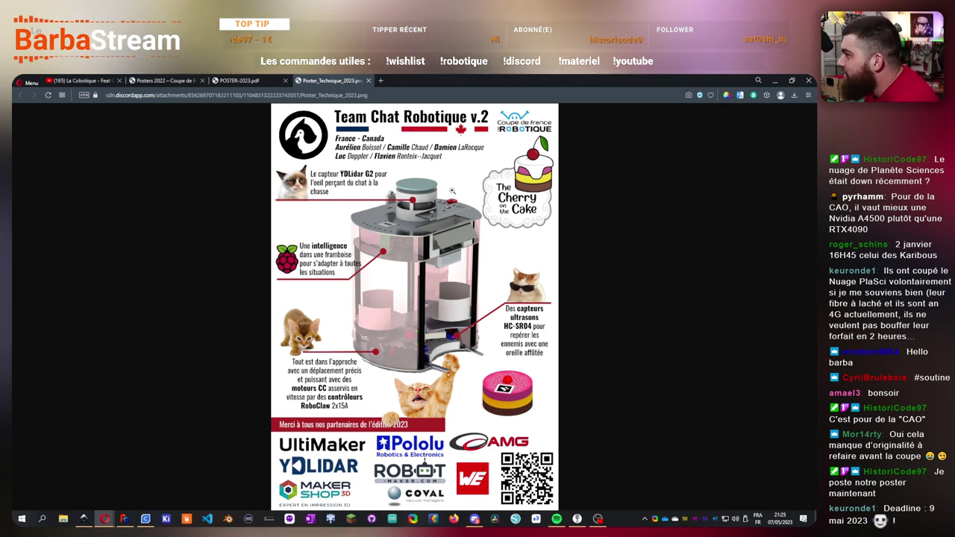
- Enlarge the Team Chat Robotique v.2 poster to full size and scroll down through it
click(329, 195)
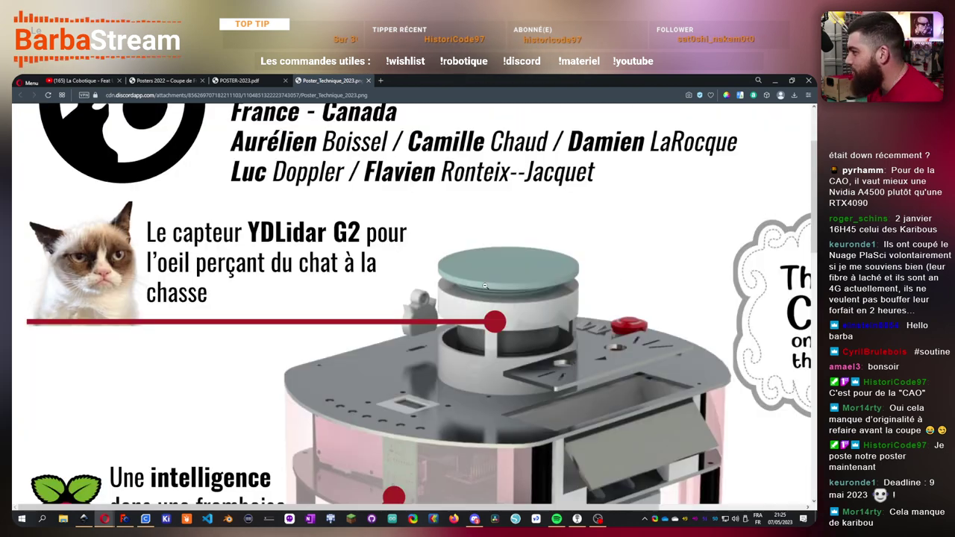
ctrl+scroll(485, 285, down, 2)
scroll(485, 285, down, 5)
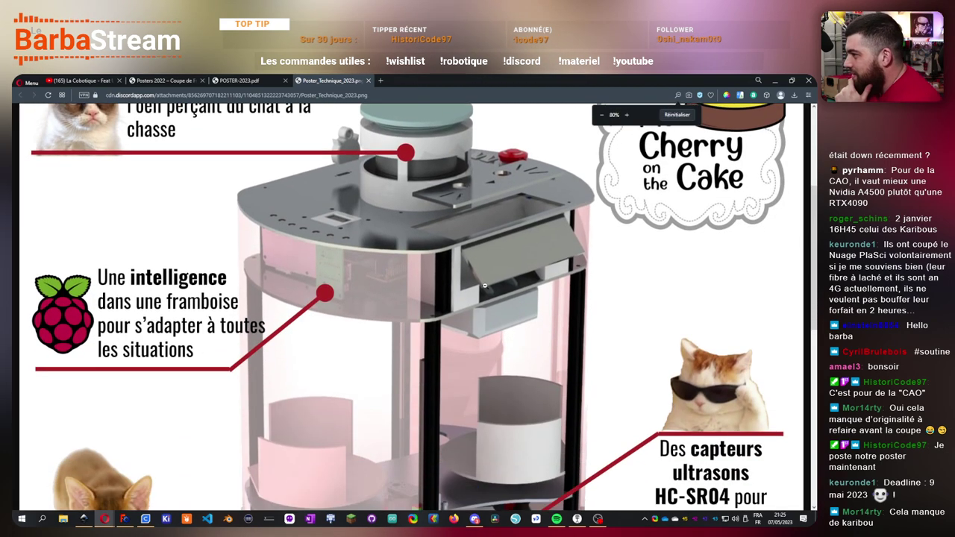
scroll(486, 287, up, 5)
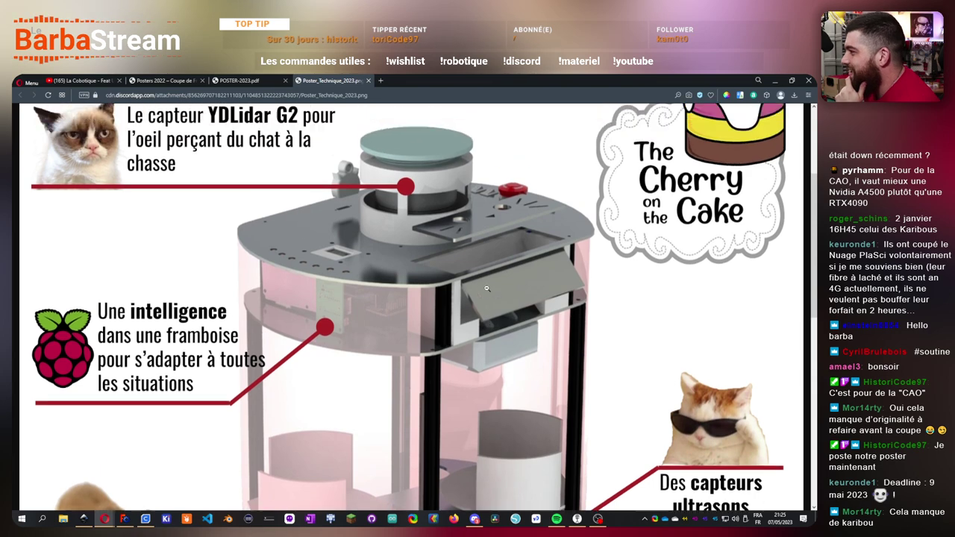
scroll(487, 293, down, 10)
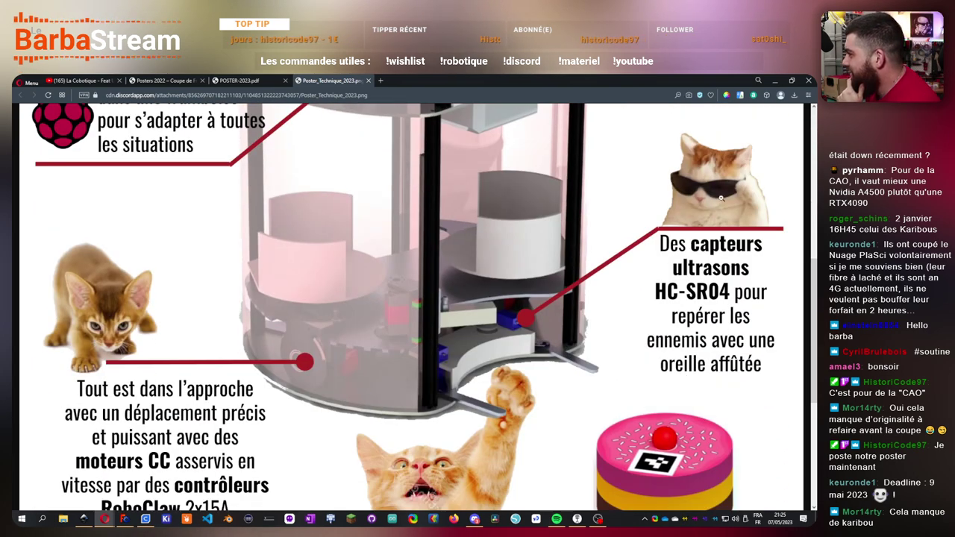
scroll(731, 297, down, 1)
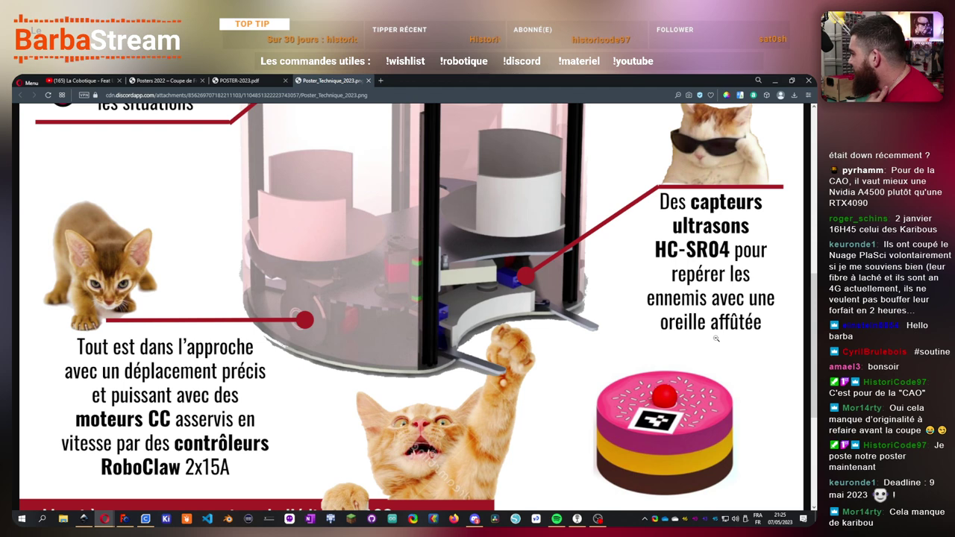
- Scroll down to the partner logos, then back up to the poster title
scroll(716, 338, up, 1)
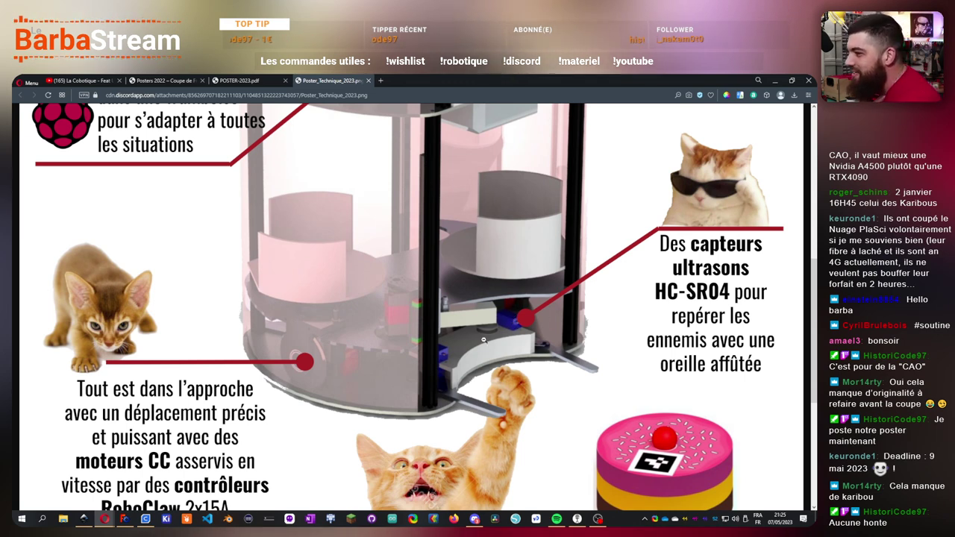
scroll(505, 320, down, 2)
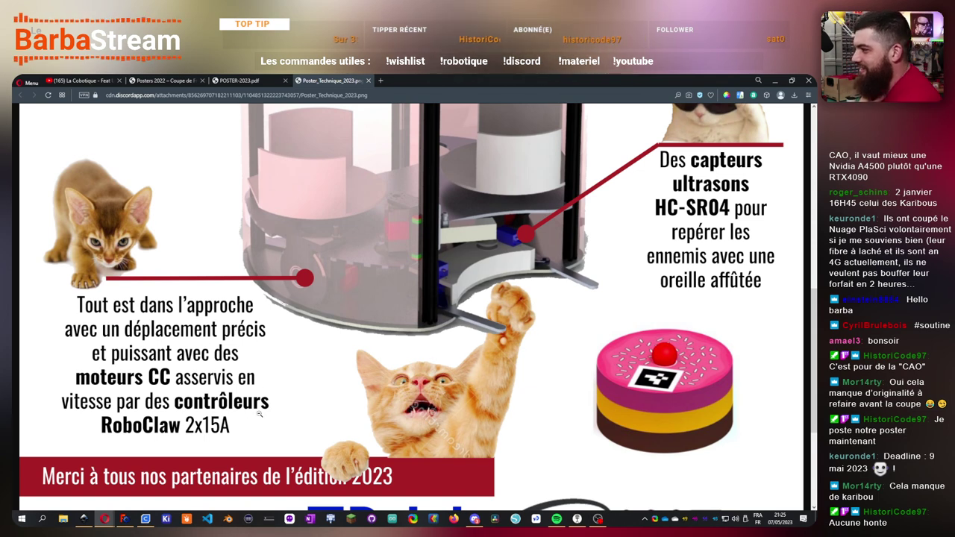
scroll(259, 402, down, 3)
scroll(258, 403, down, 2)
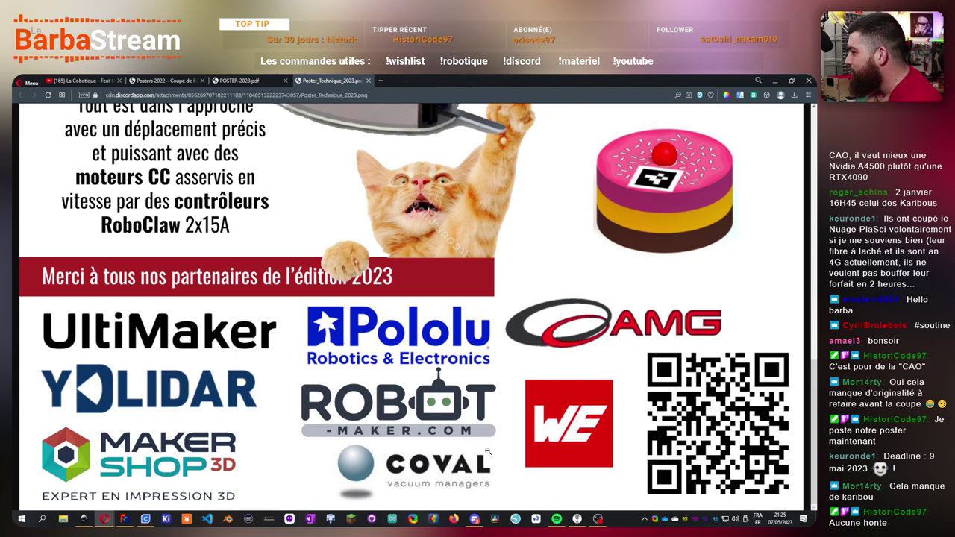
scroll(480, 456, up, 5)
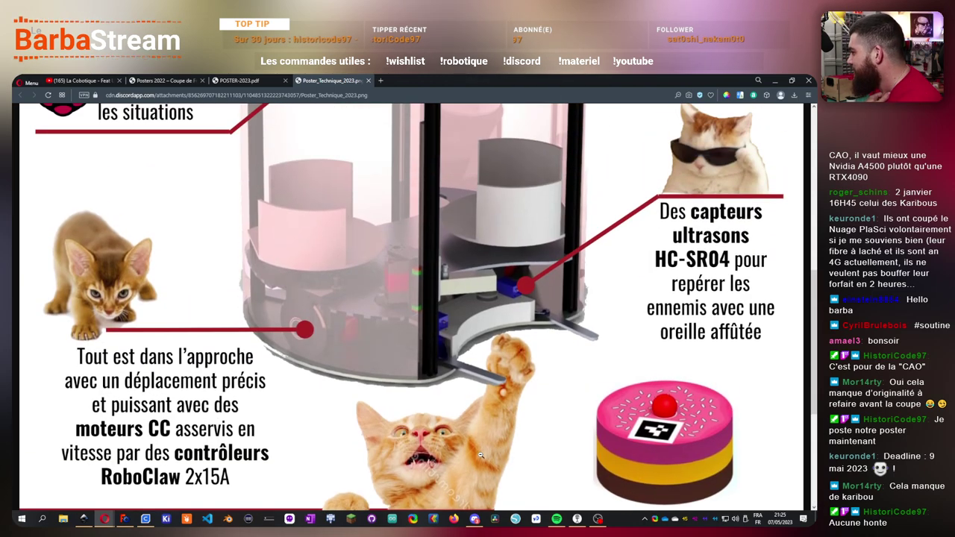
scroll(481, 456, up, 5)
scroll(481, 455, up, 6)
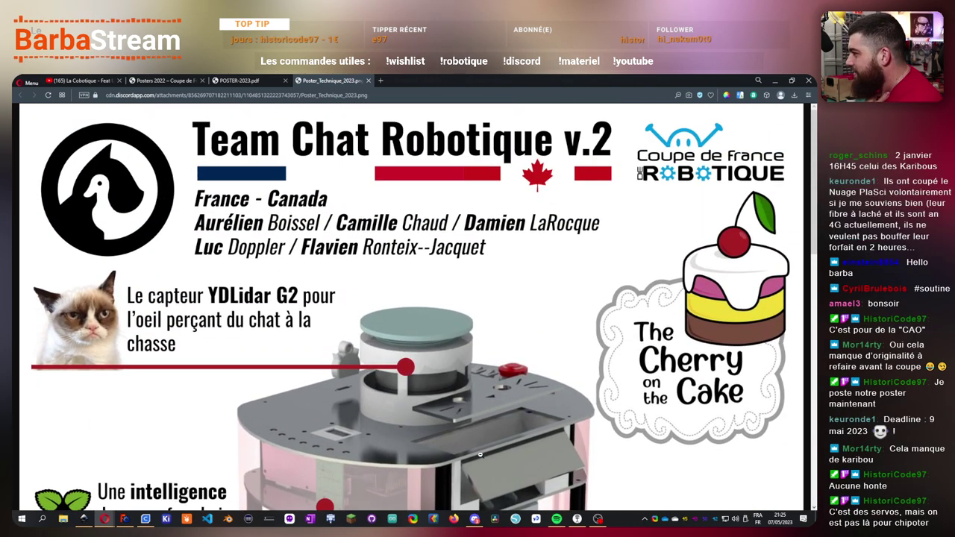
scroll(480, 455, down, 5)
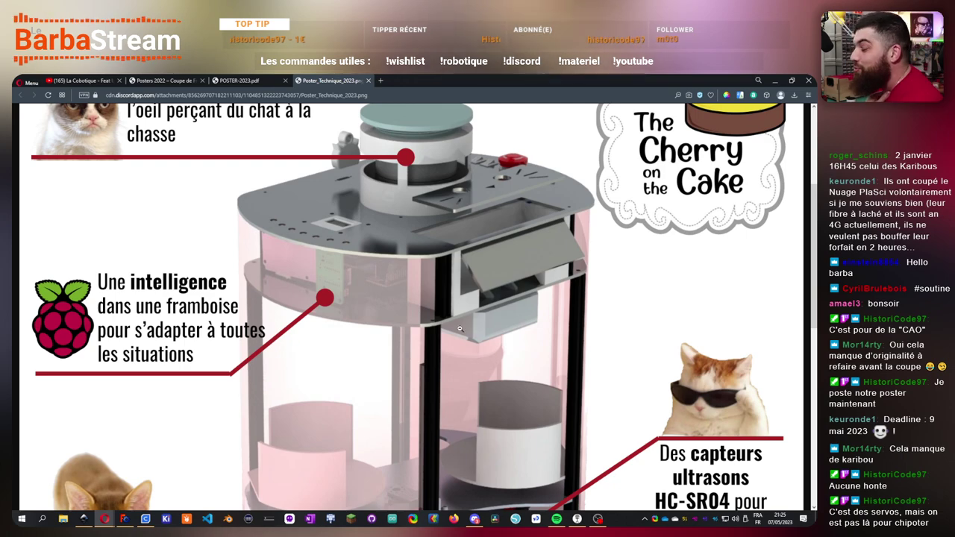
scroll(416, 388, up, 8)
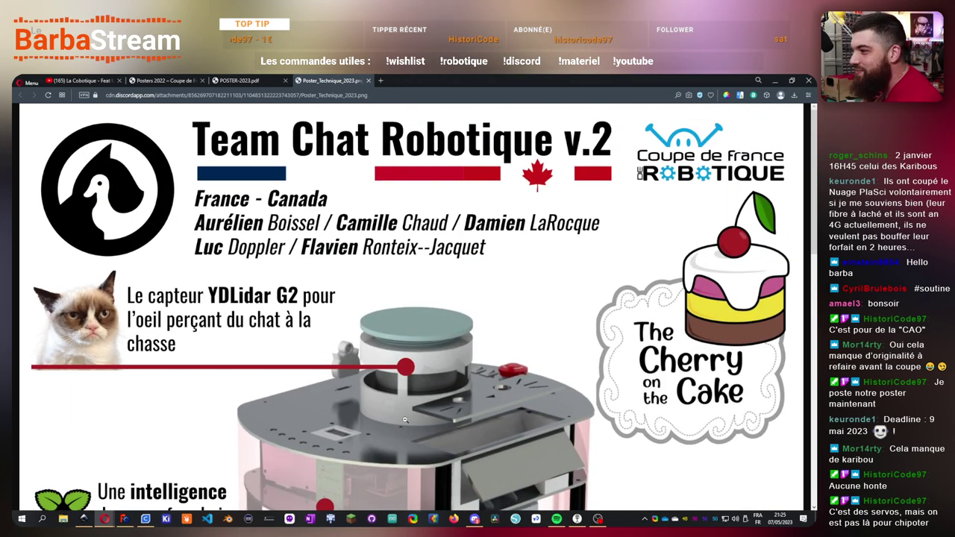
scroll(409, 403, down, 14)
scroll(569, 306, up, 3)
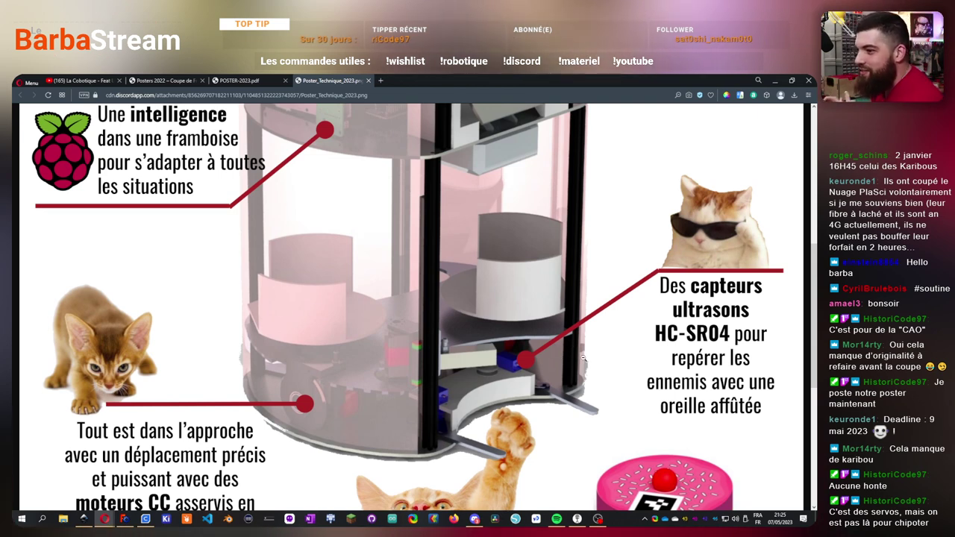
scroll(545, 362, up, 8)
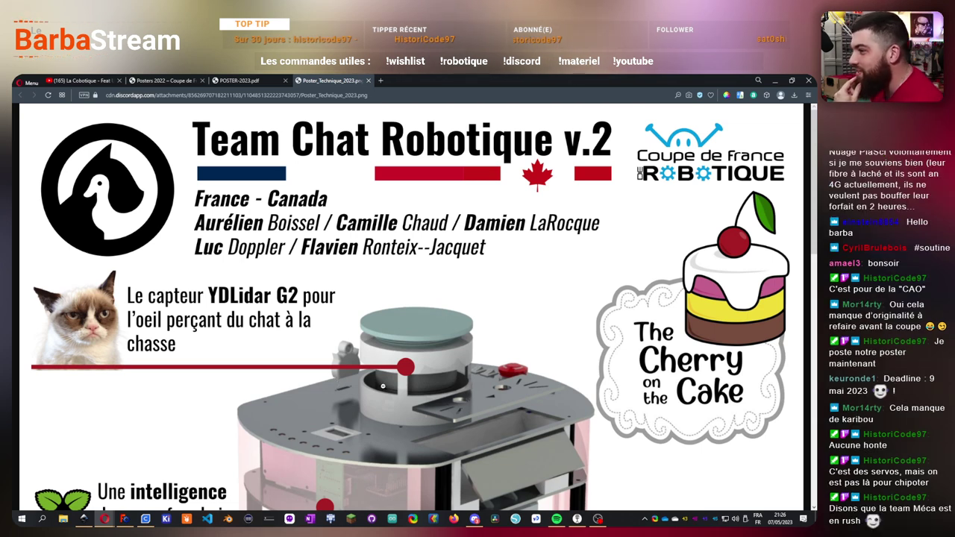
scroll(338, 384, down, 1)
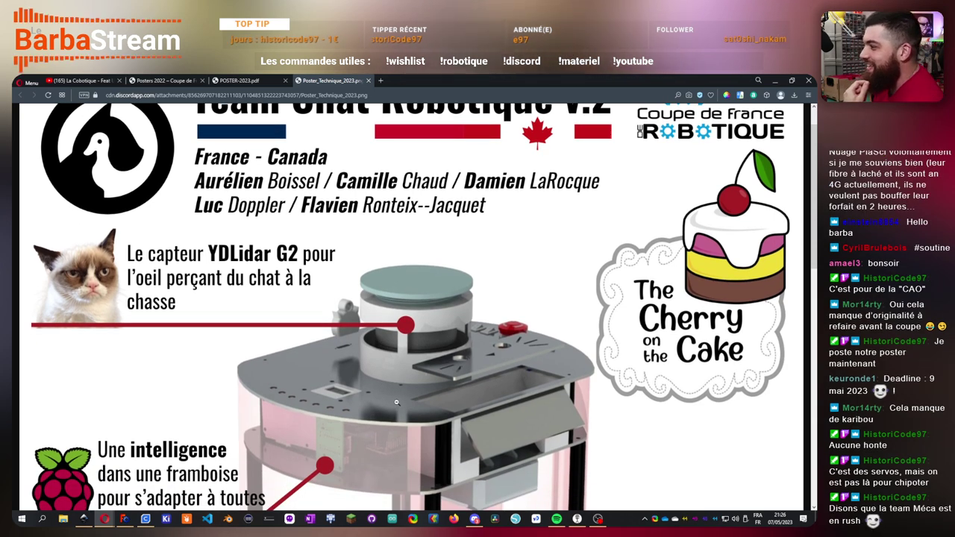
scroll(382, 383, down, 3)
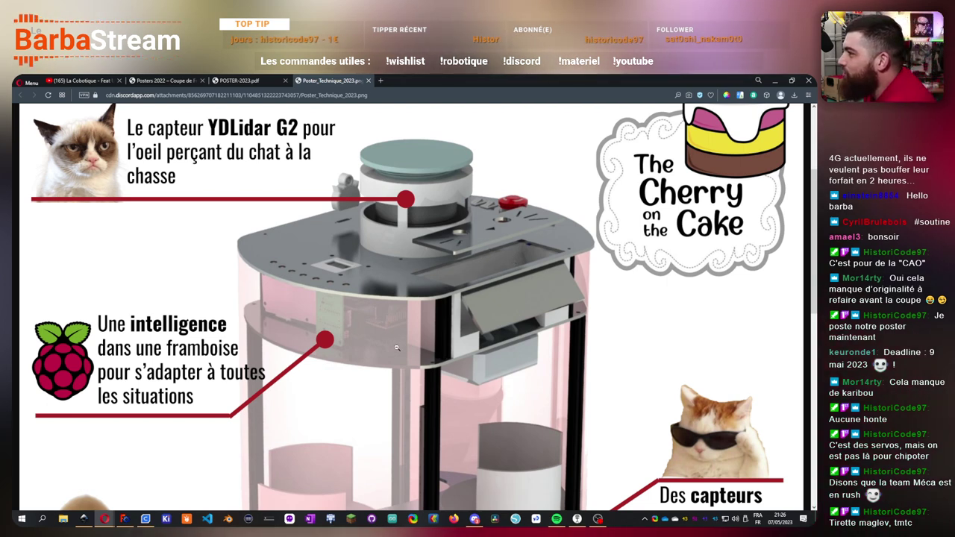
scroll(401, 347, down, 1)
scroll(415, 340, up, 3)
scroll(433, 328, down, 2)
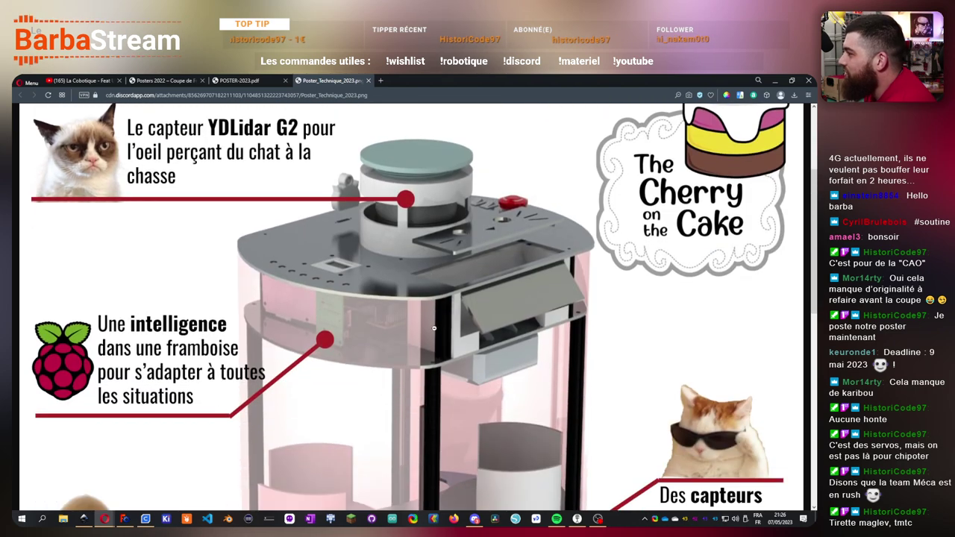
scroll(433, 214, up, 1)
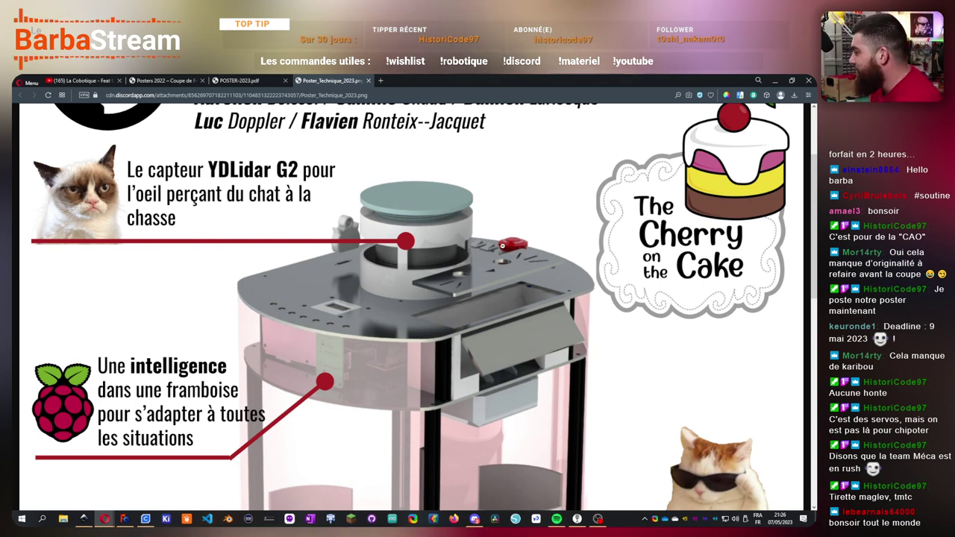
- Scroll up and down through the Team Chat Robotique poster to review it
scroll(588, 303, down, 3)
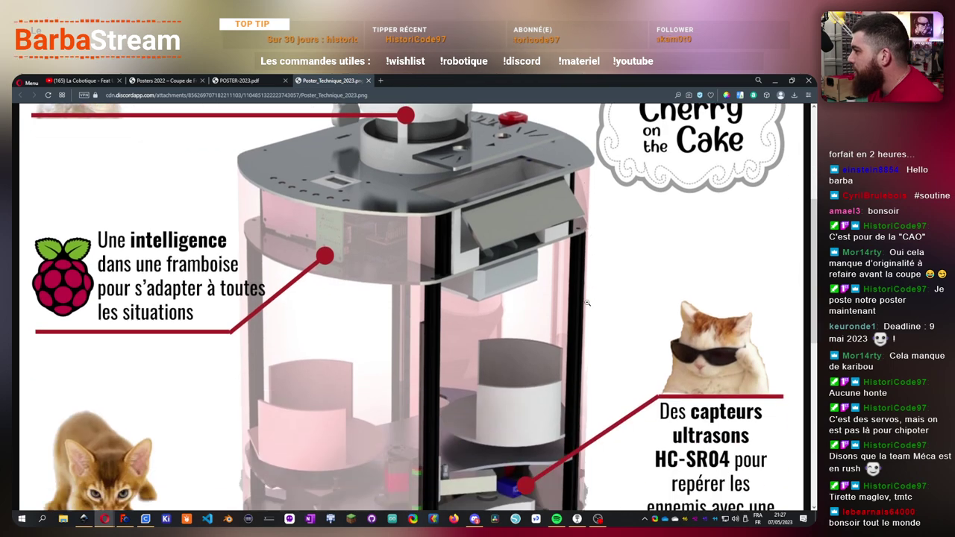
scroll(587, 303, down, 7)
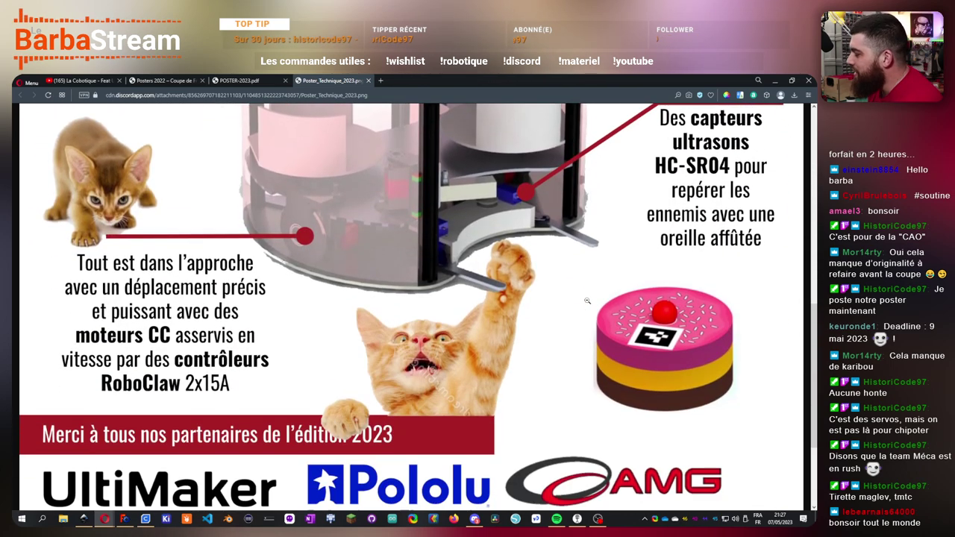
scroll(588, 301, up, 10)
scroll(588, 295, down, 5)
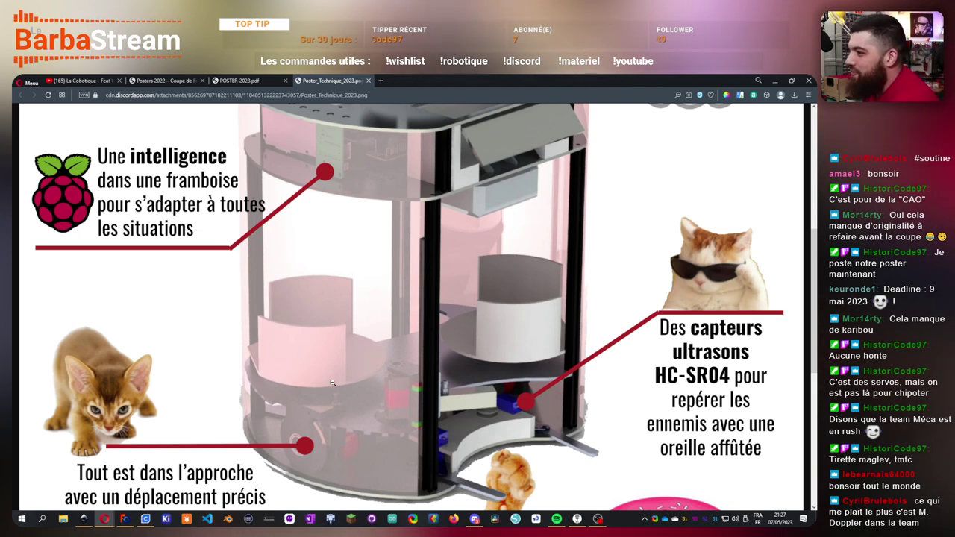
scroll(307, 386, up, 5)
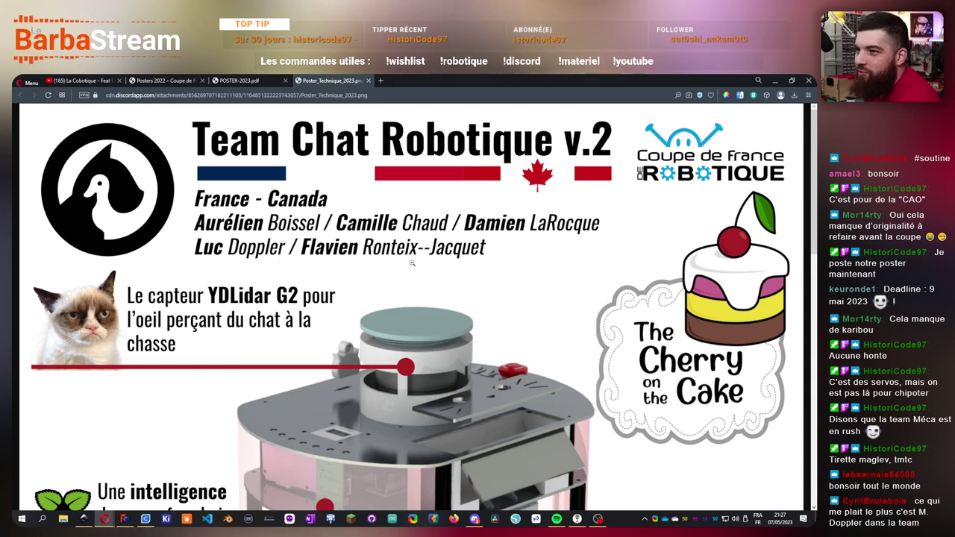
scroll(437, 311, down, 1)
scroll(437, 311, up, 1)
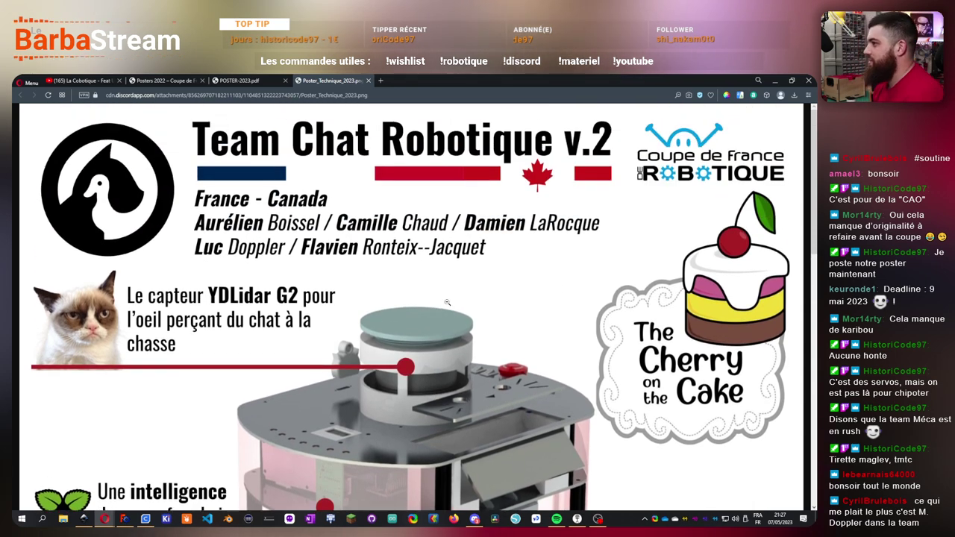
- Fit the poster to the window and reset the page zoom to 100%
click(488, 300)
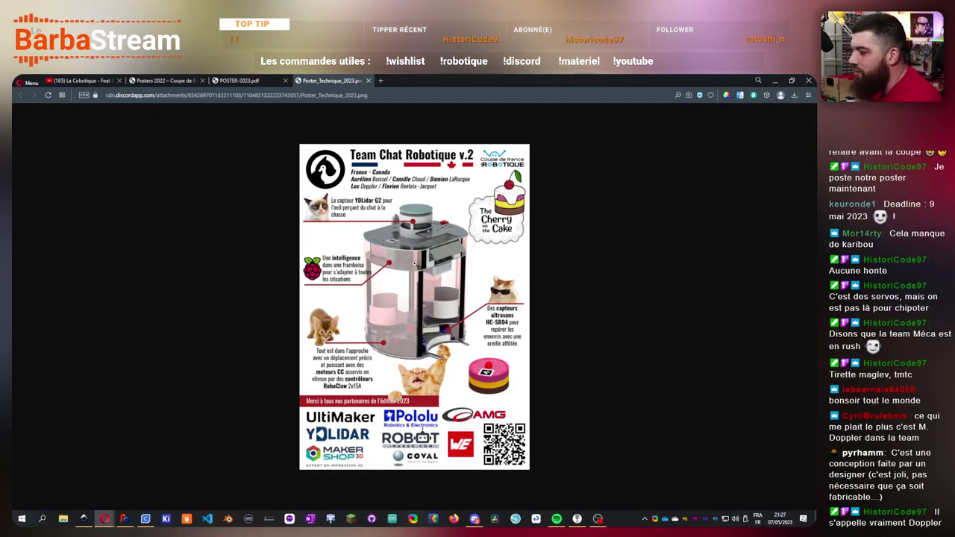
click(678, 95)
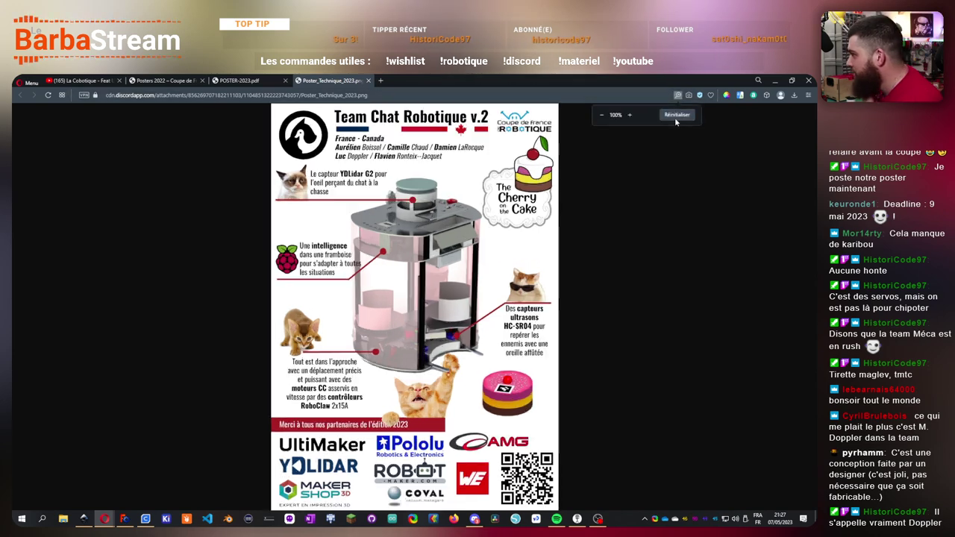
click(677, 114)
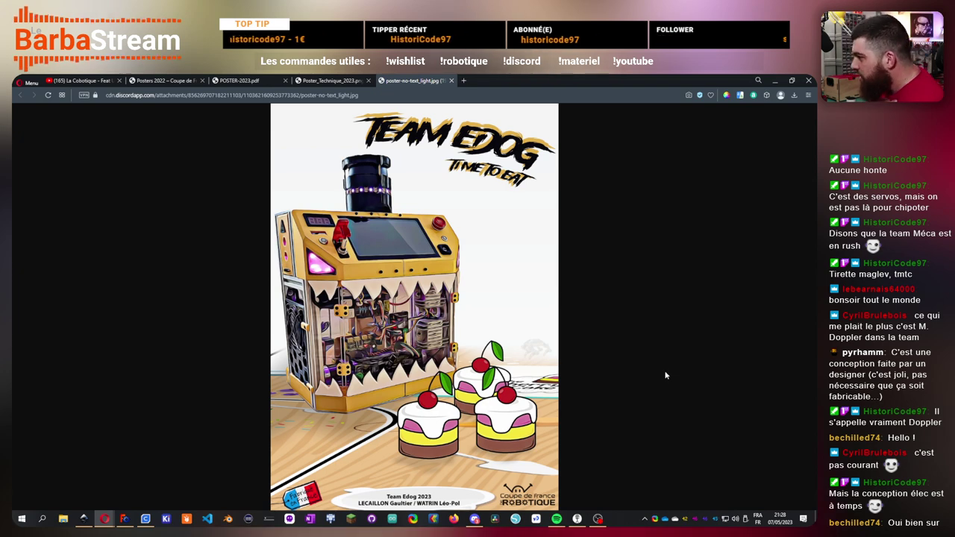
- View the Team Edog poster at full size and scroll around its wiring
click(334, 316)
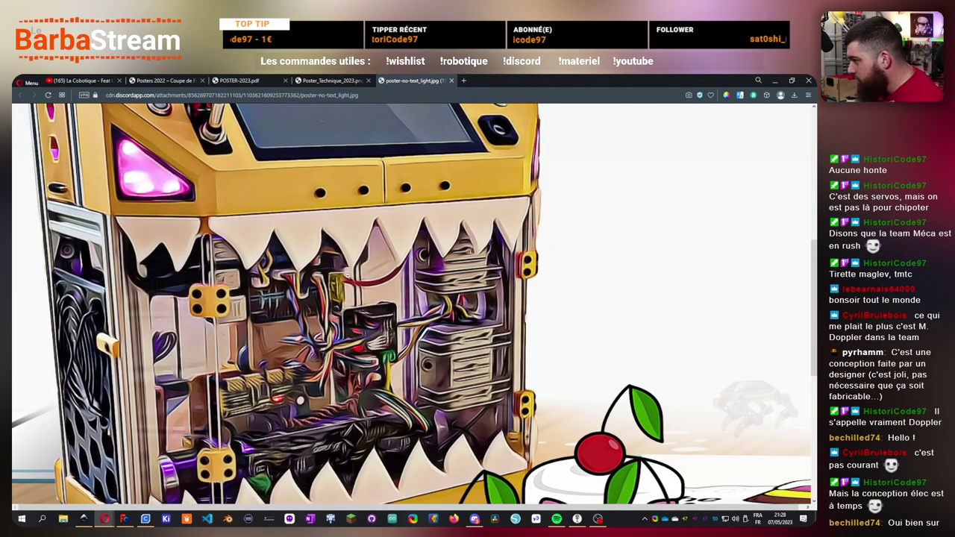
scroll(250, 382, down, 3)
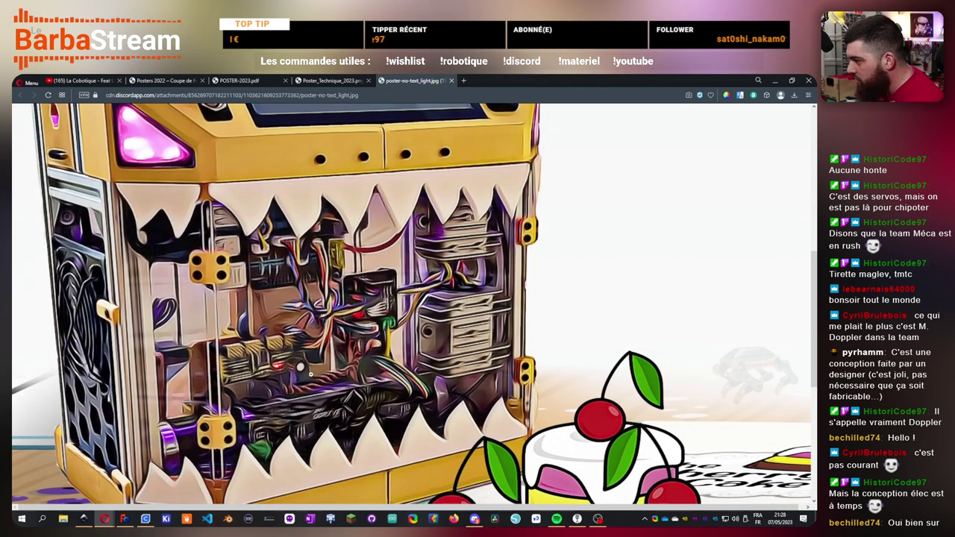
scroll(310, 375, up, 2)
scroll(311, 375, up, 5)
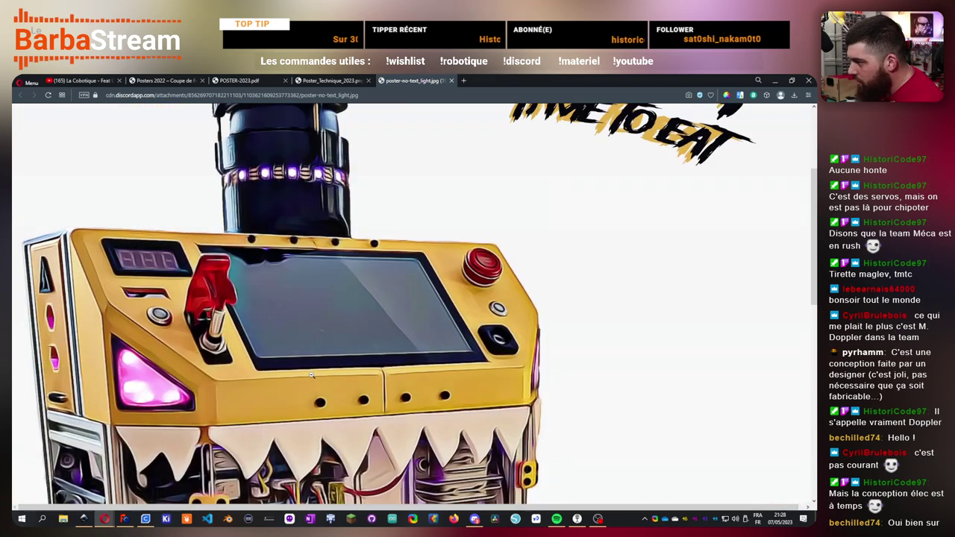
scroll(311, 375, up, 2)
scroll(311, 375, down, 6)
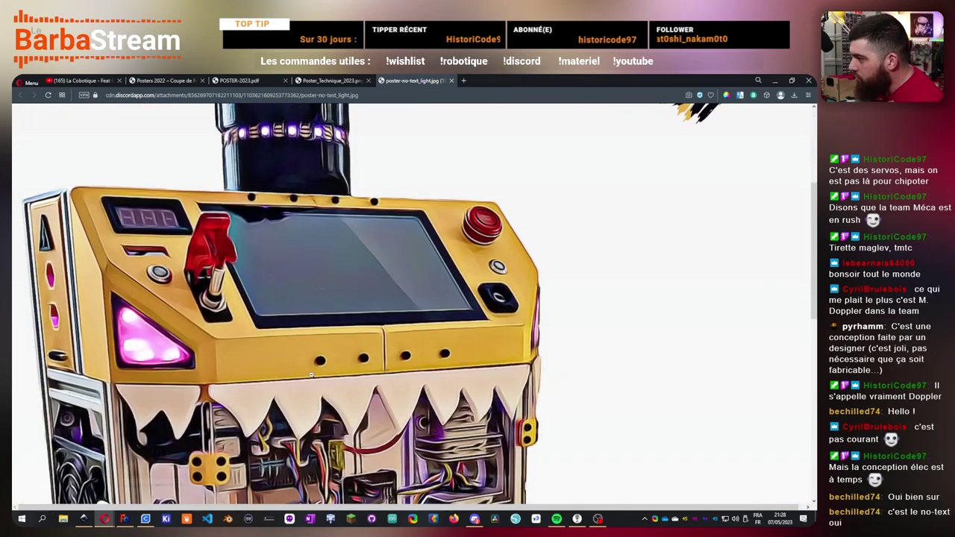
scroll(312, 376, down, 1)
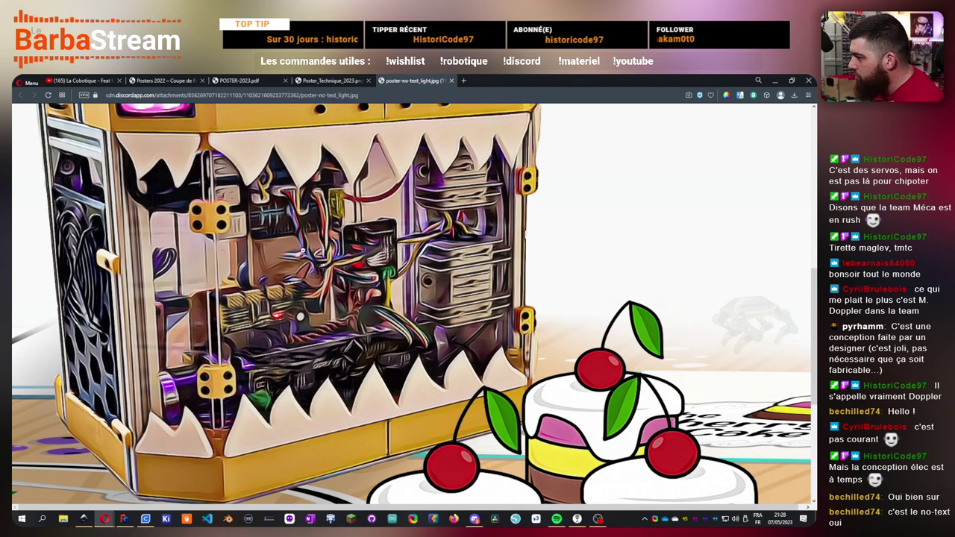
- Fit the poster, zoom into the machine's interior, then back out to the whole poster
click(311, 375)
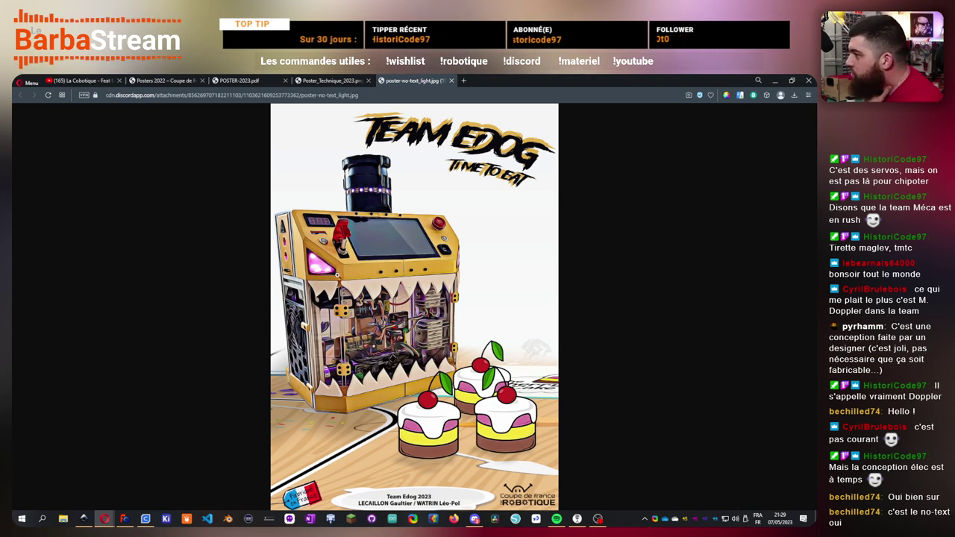
click(374, 349)
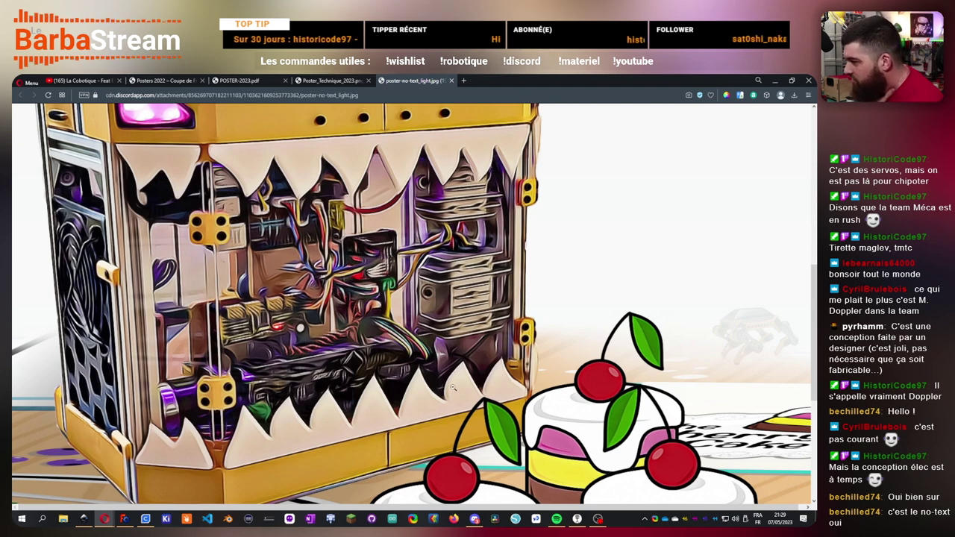
click(266, 352)
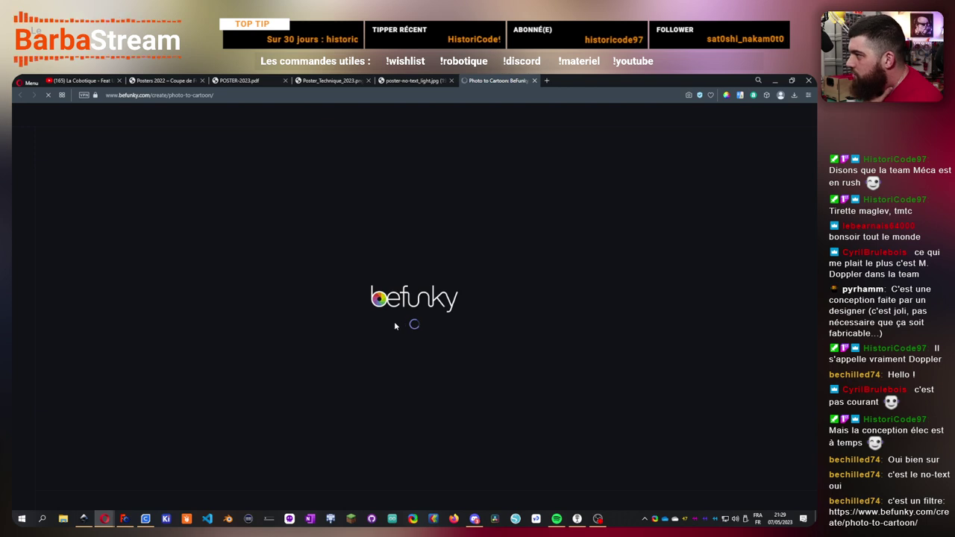
- Switch between the Team Edog poster and BeFunky tabs, then close the BeFunky tab
click(413, 79)
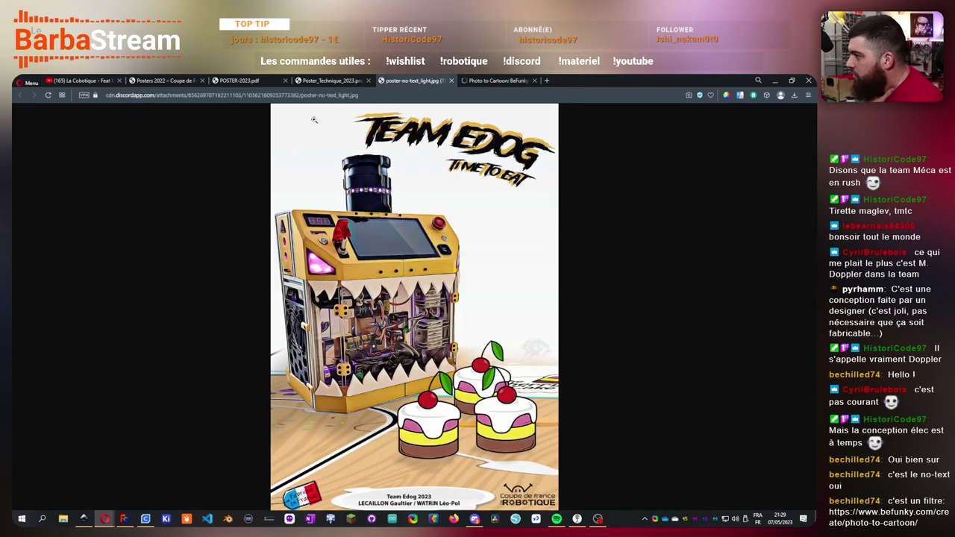
click(498, 79)
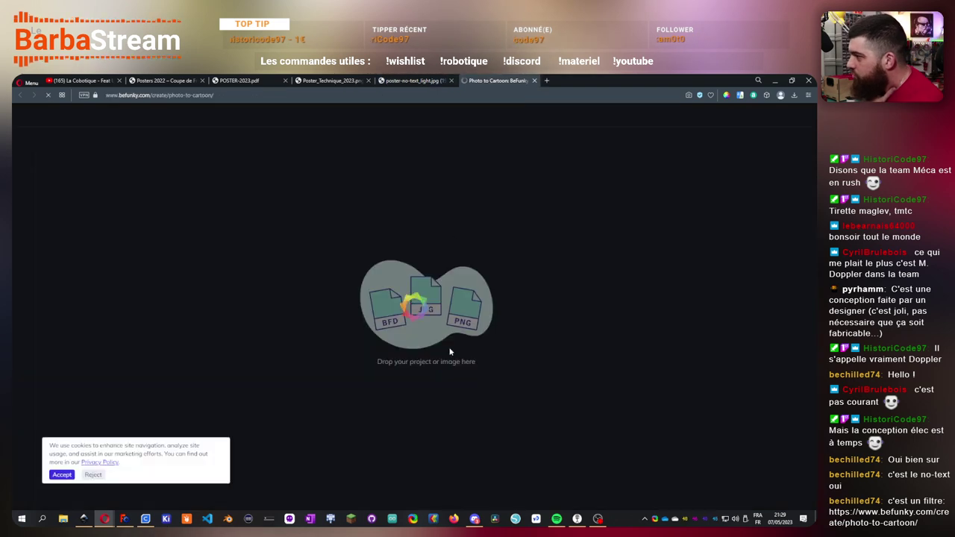
key(ctrl+w)
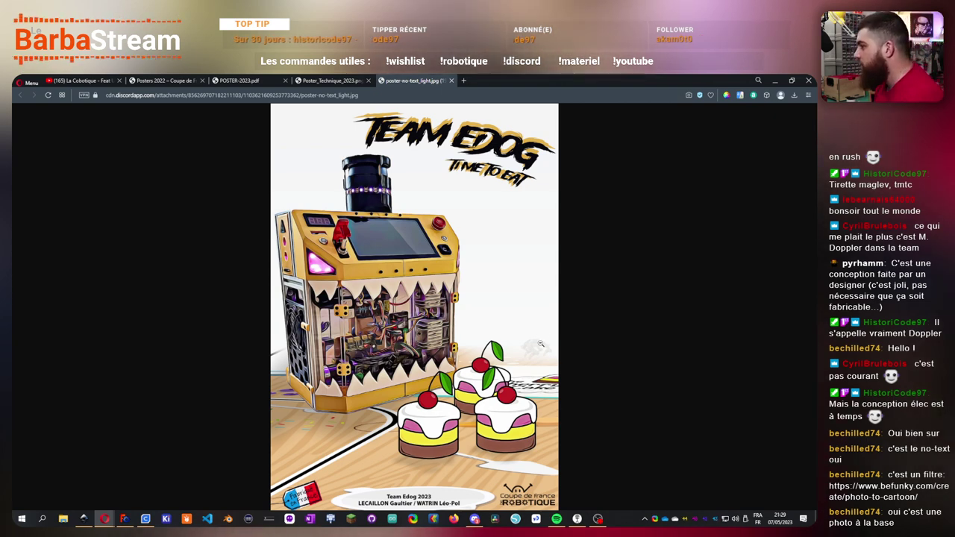
- Zoom into the Team Edog poster and fit it back, then show the POSTER-2023.pdf Karibous poster
click(539, 336)
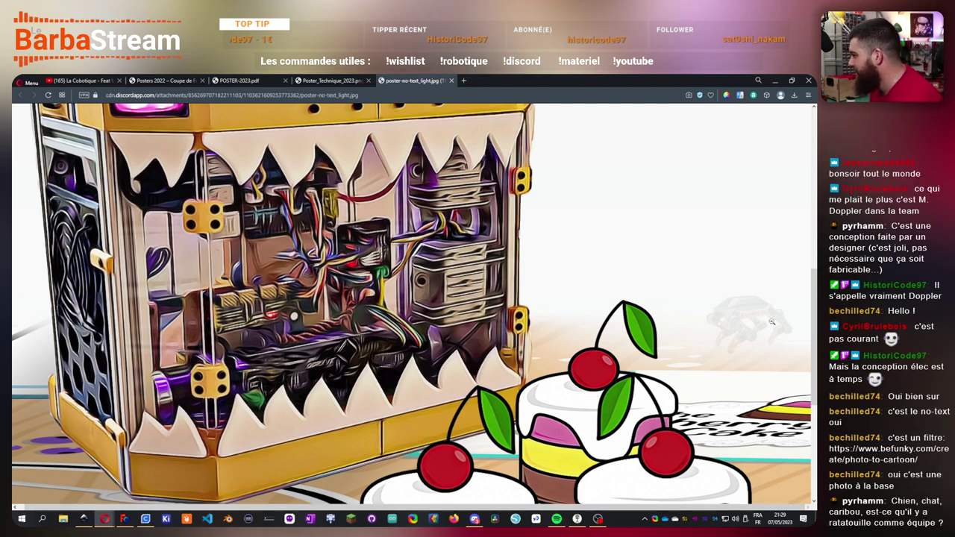
click(433, 296)
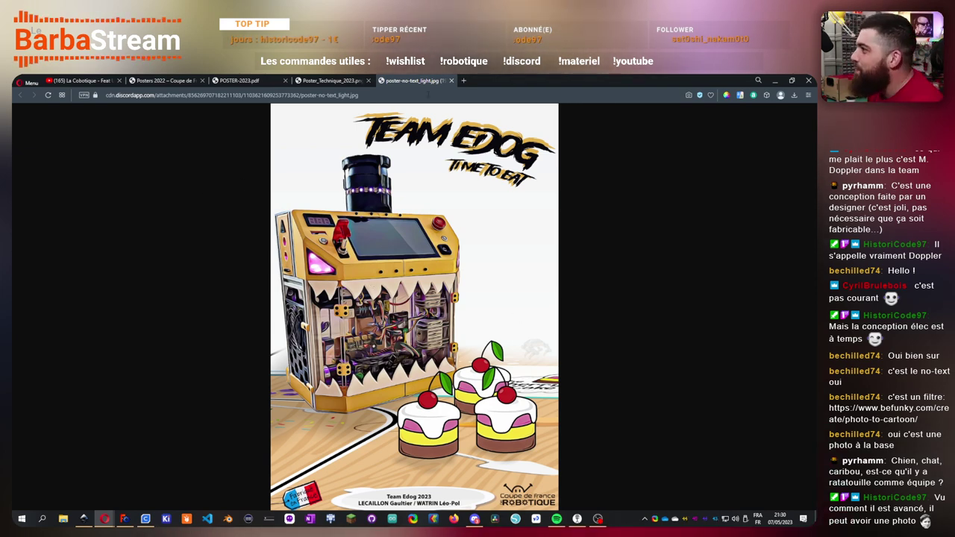
click(233, 79)
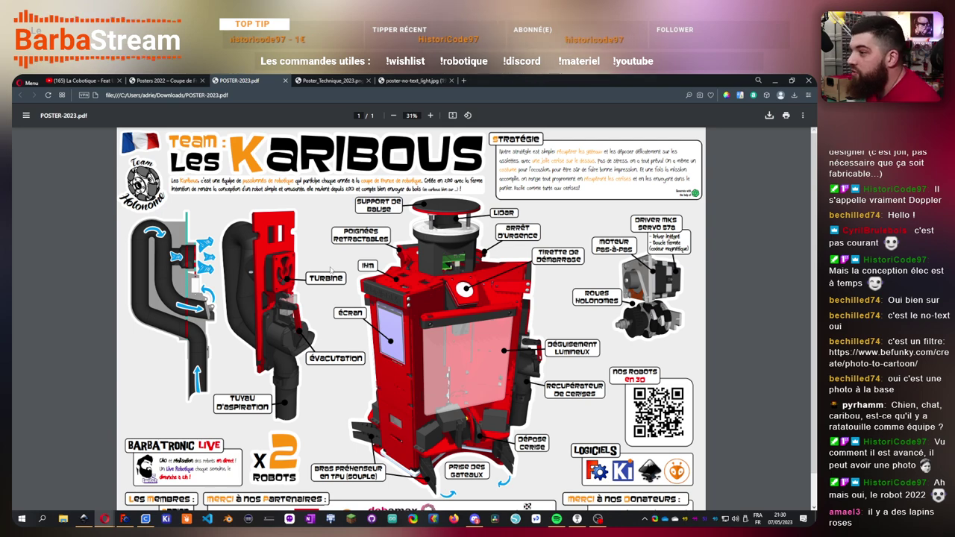
- Cycle to the Team Edog poster, zoom in and fit it again, then switch applications
key(ctrl+Tab)
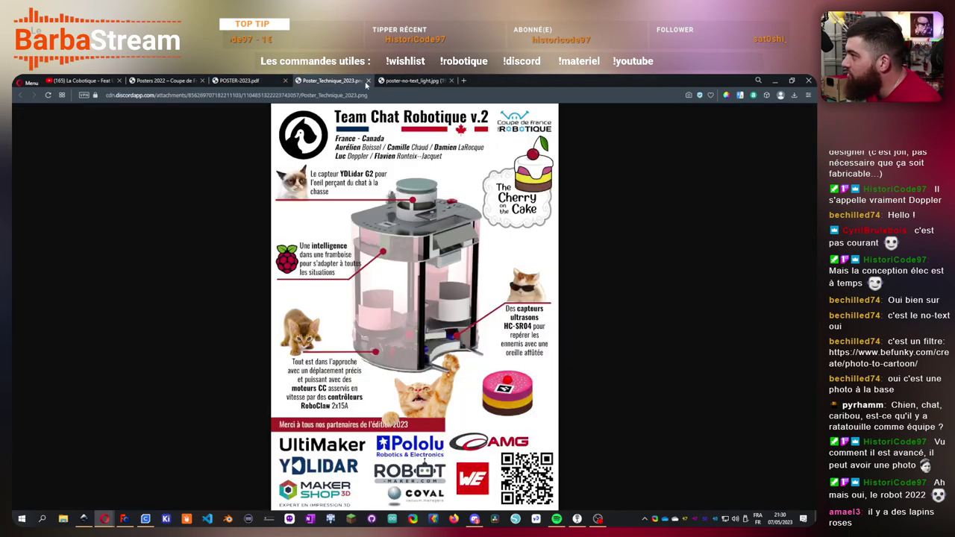
key(ctrl+Tab)
click(541, 353)
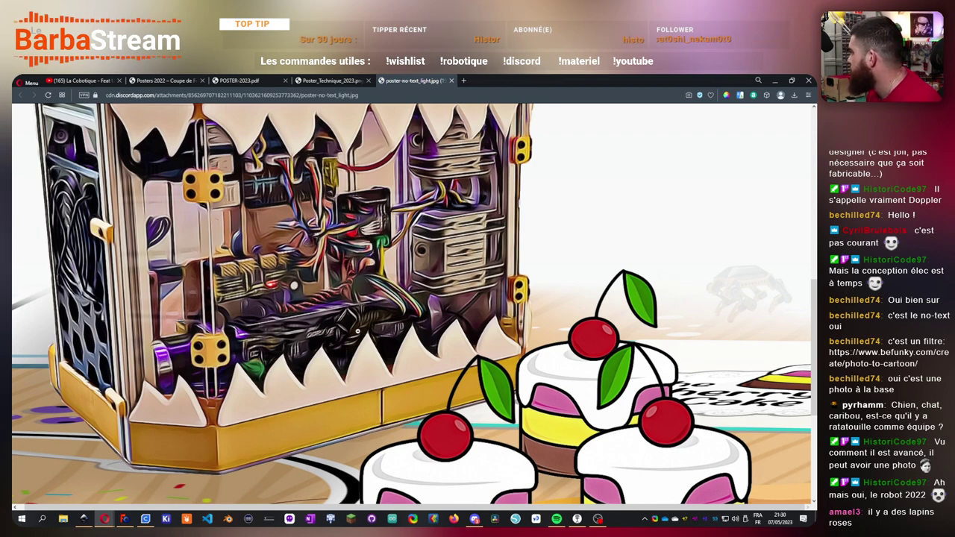
scroll(358, 331, down, 3)
click(358, 331)
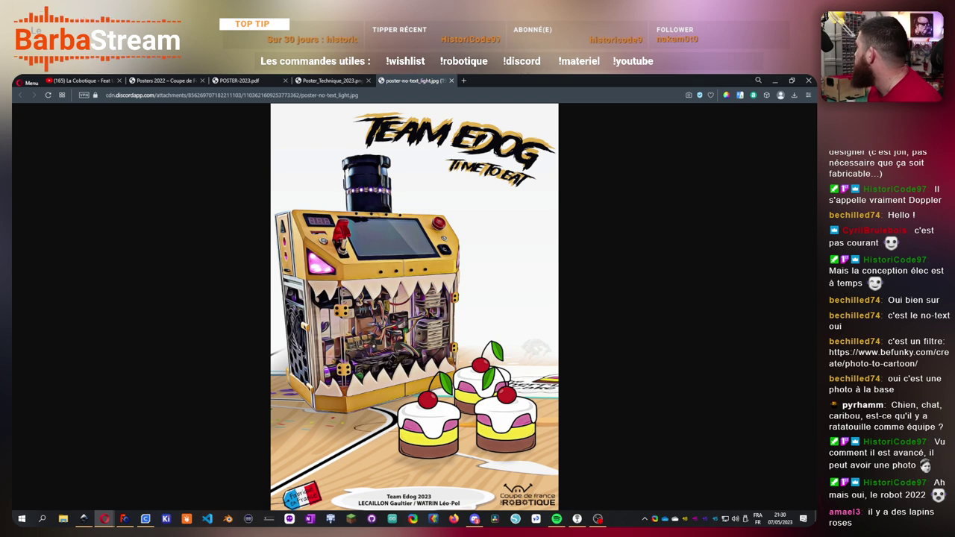
key(alt+Tab)
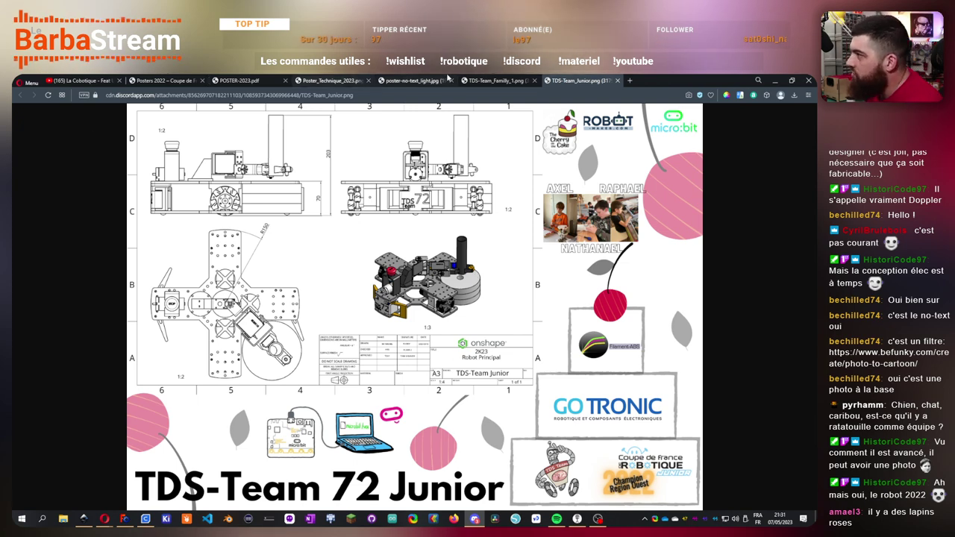
- View the other TDS-Team poster, then the TDS-Team_Junior.png poster
click(496, 80)
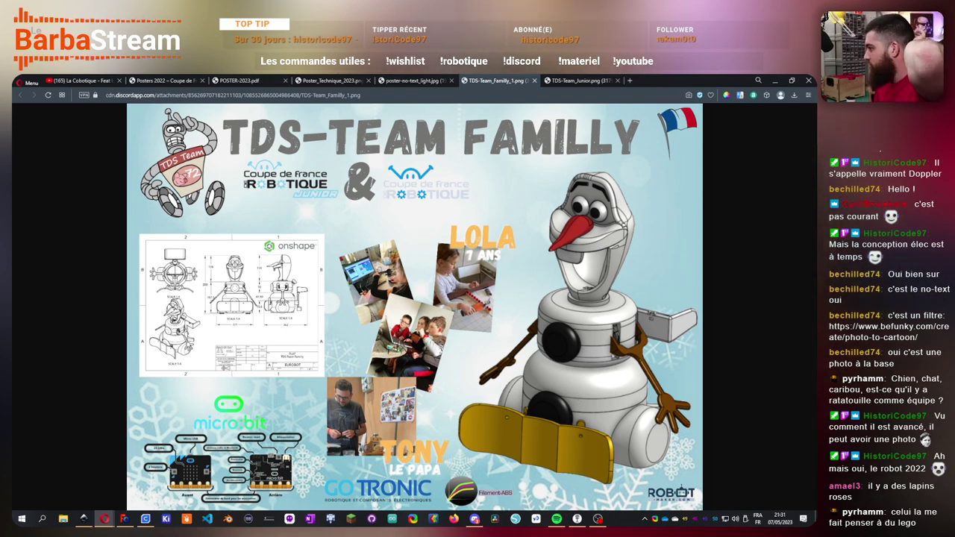
click(594, 80)
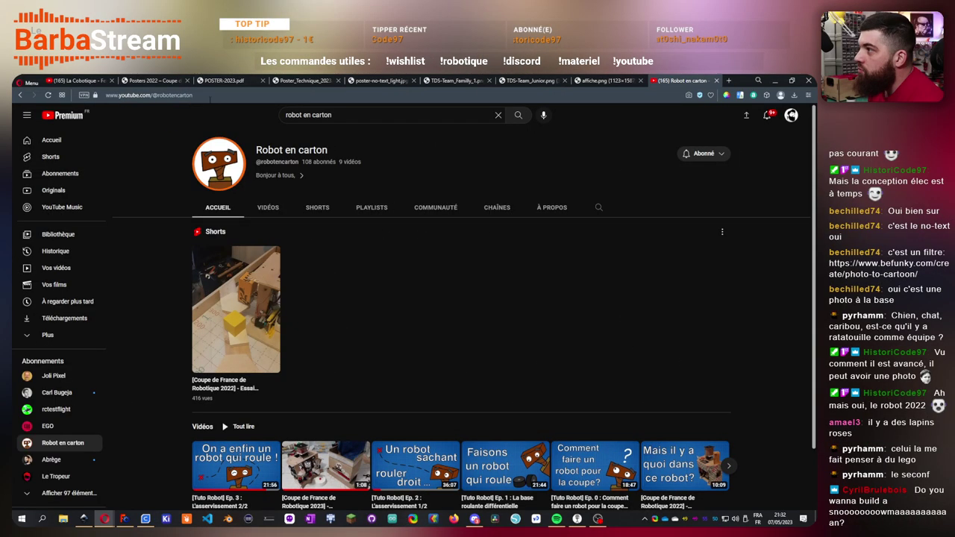
- Scroll through the Robot en carton channel page, then show the affiche.png poster
click(206, 95)
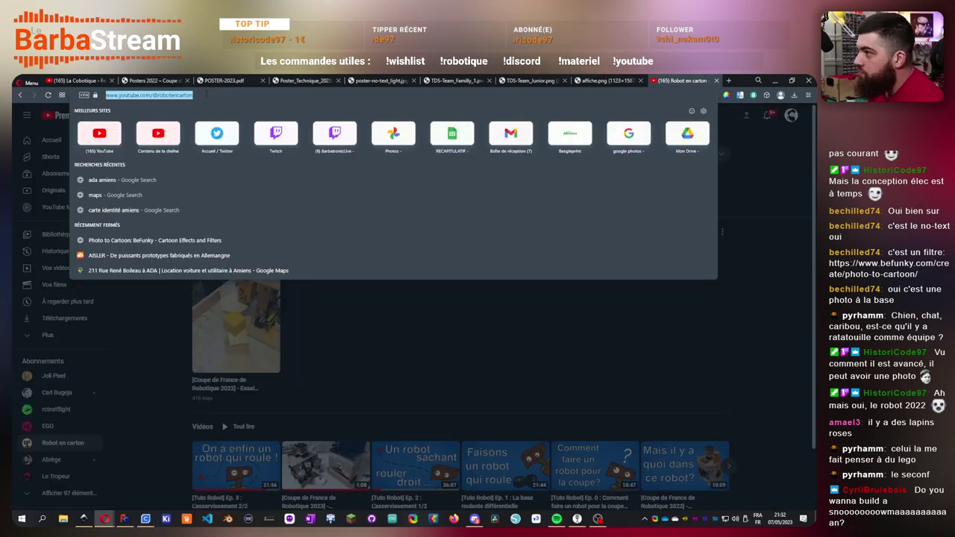
key(Escape)
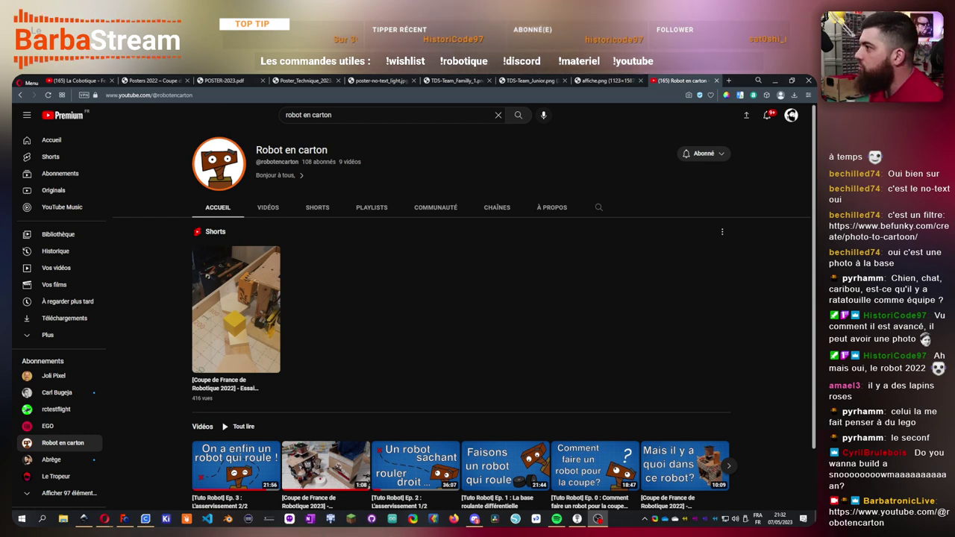
scroll(371, 347, down, 1)
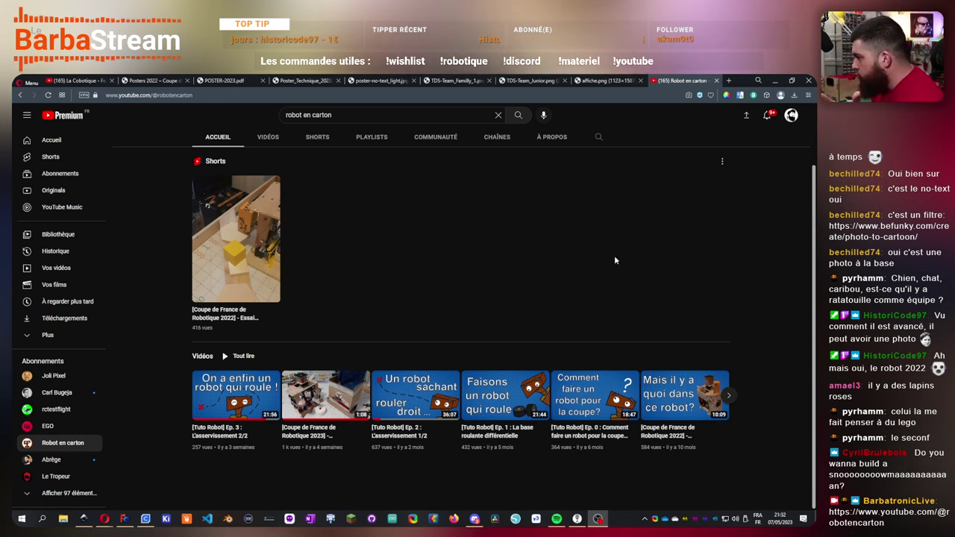
click(606, 79)
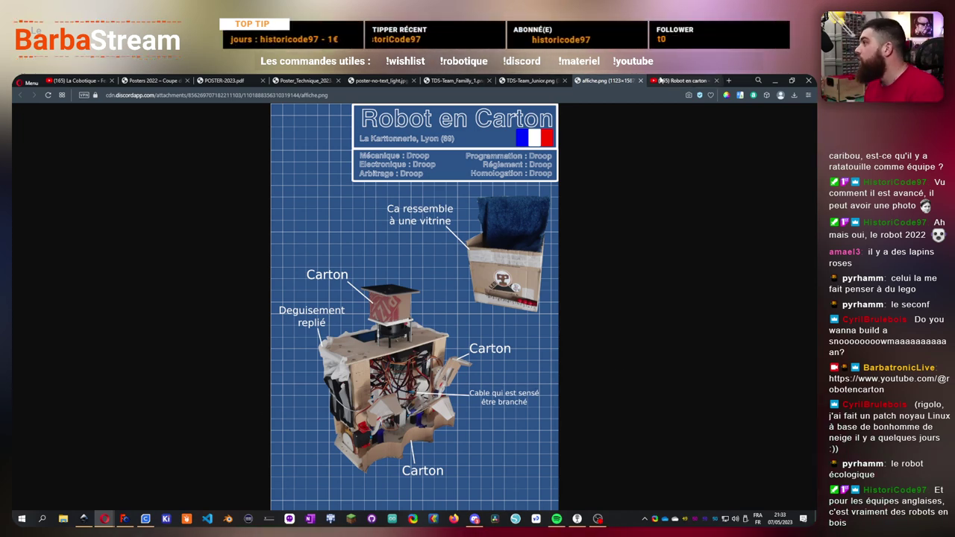
- Glance over the channel page and affiche.png poster, ending on the Robot en carton channel
key(ctrl+Tab)
scroll(434, 353, up, 1)
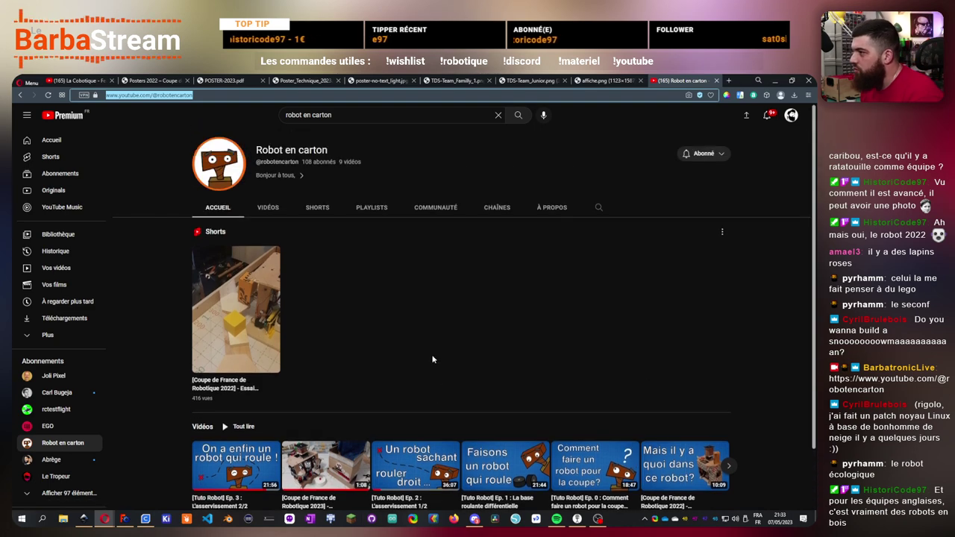
scroll(448, 345, down, 1)
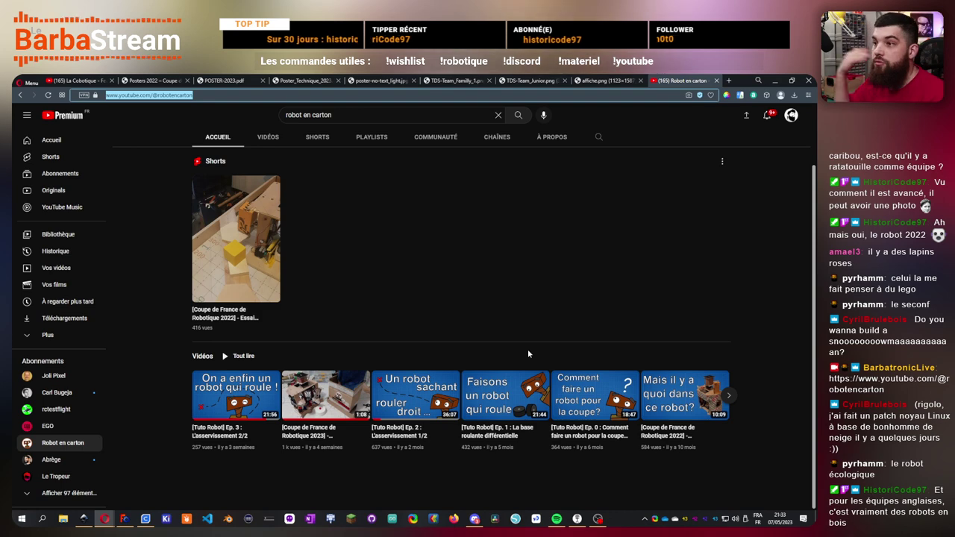
click(603, 80)
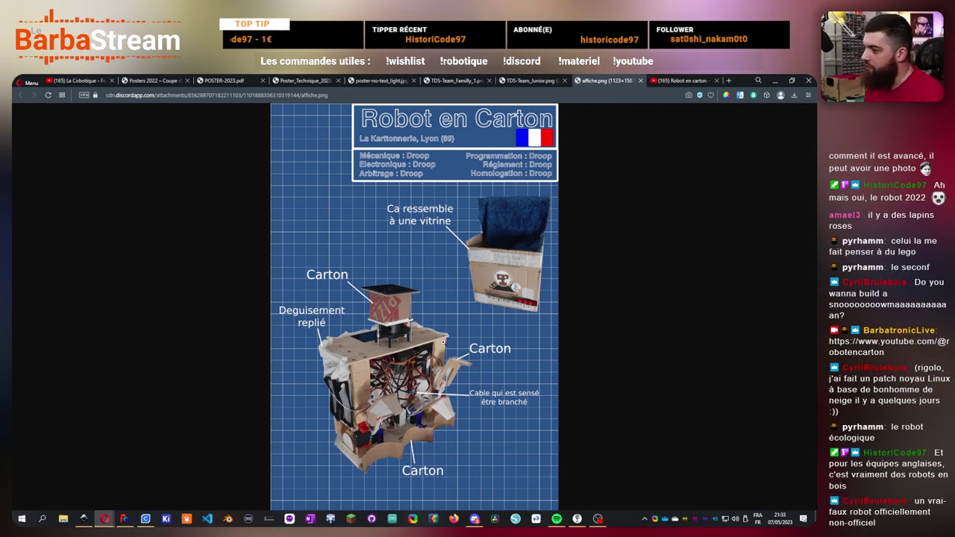
click(679, 81)
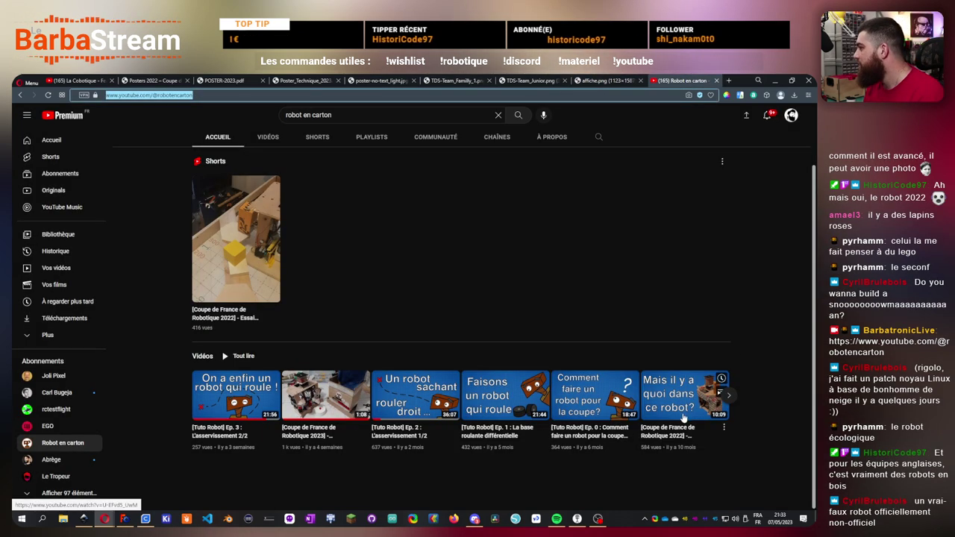
- Open the 2022 'Présentation du robot' video and skip a few seconds into it
click(657, 401)
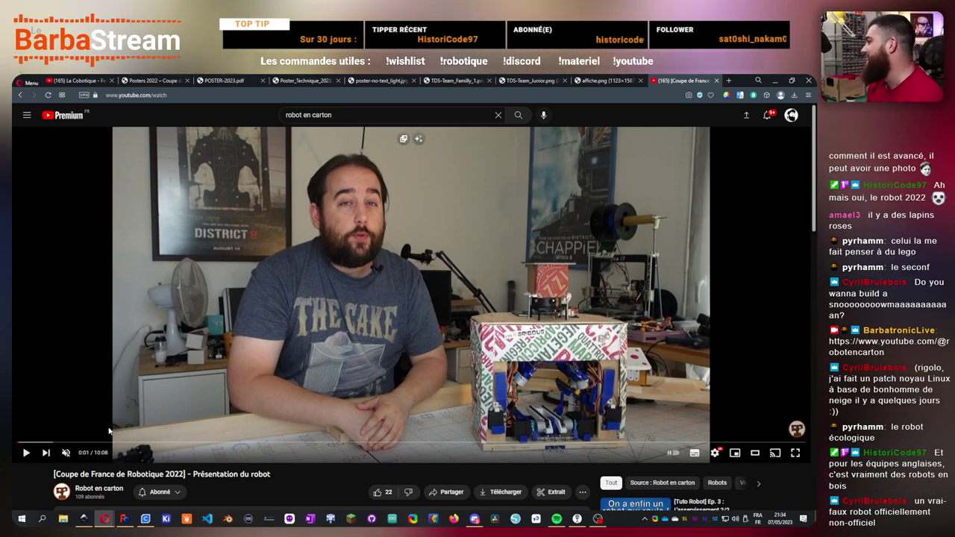
click(27, 443)
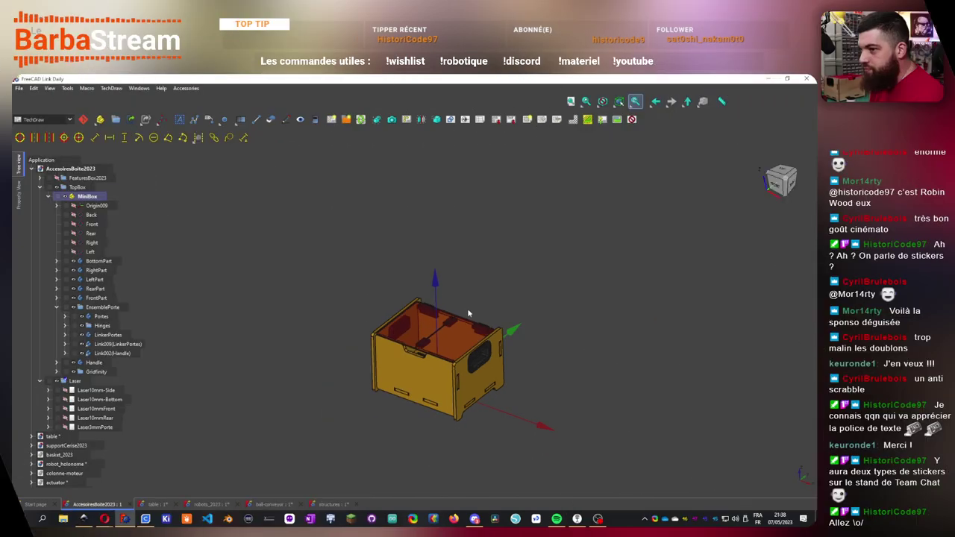
- Orbit the FreeCAD MiniBox model to view the box from another angle
scroll(468, 309, up, 5)
middle_drag(433, 390, 431, 341)
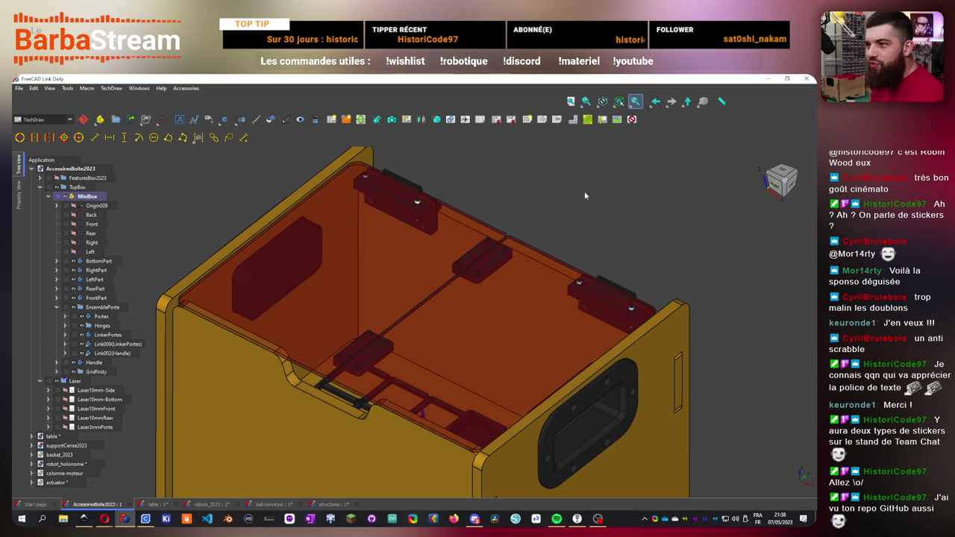
scroll(372, 366, up, 3)
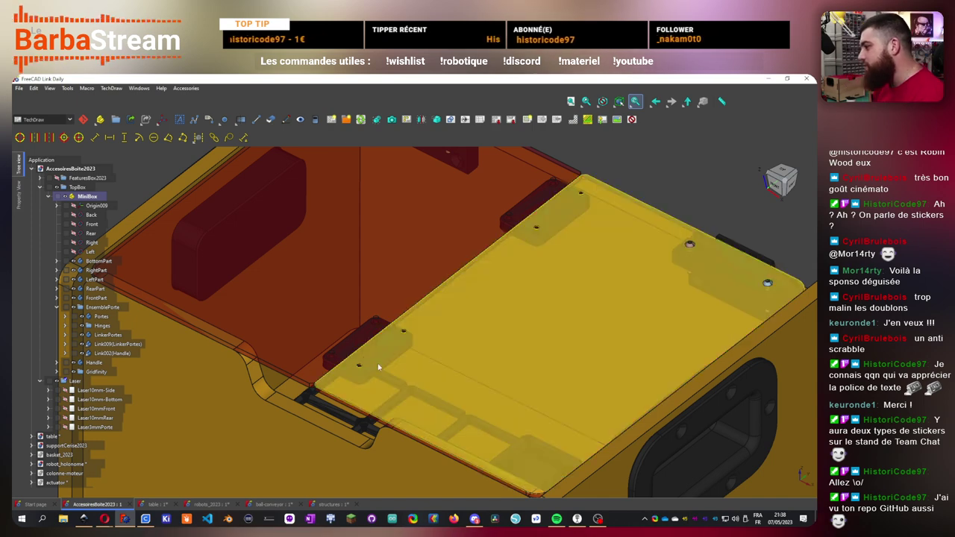
scroll(343, 381, down, 5)
middle_drag(331, 395, 433, 418)
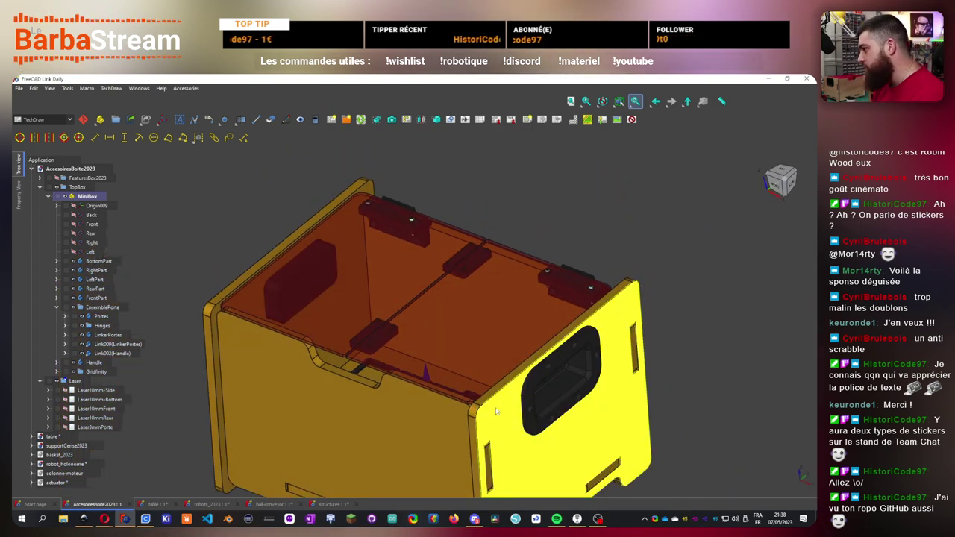
scroll(366, 327, up, 2)
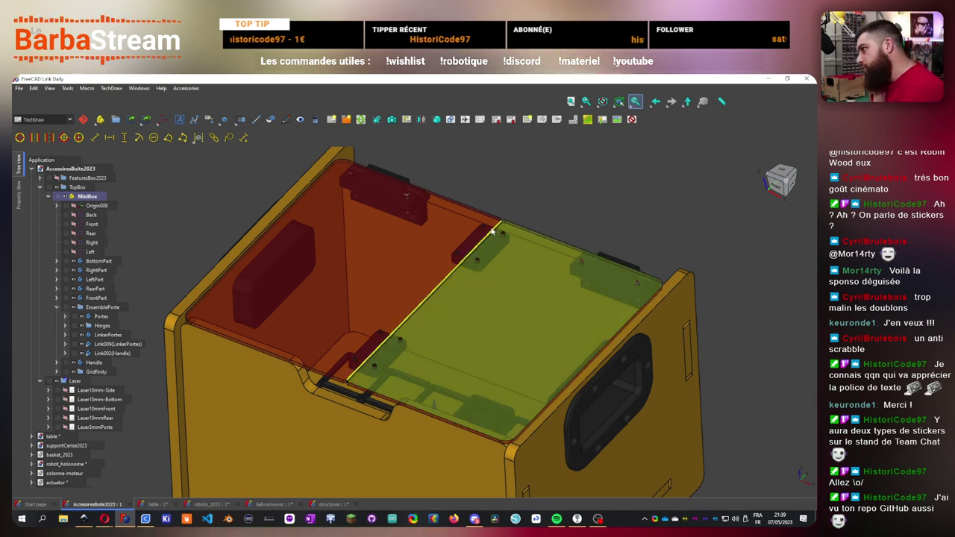
scroll(521, 217, down, 3)
middle_drag(521, 217, 318, 349)
click(589, 174)
scroll(333, 240, up, 5)
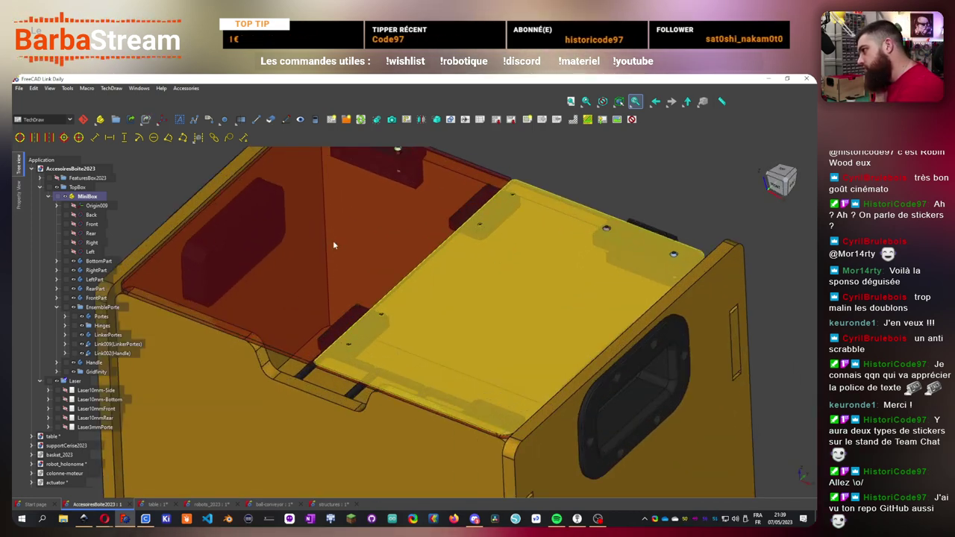
scroll(242, 333, down, 5)
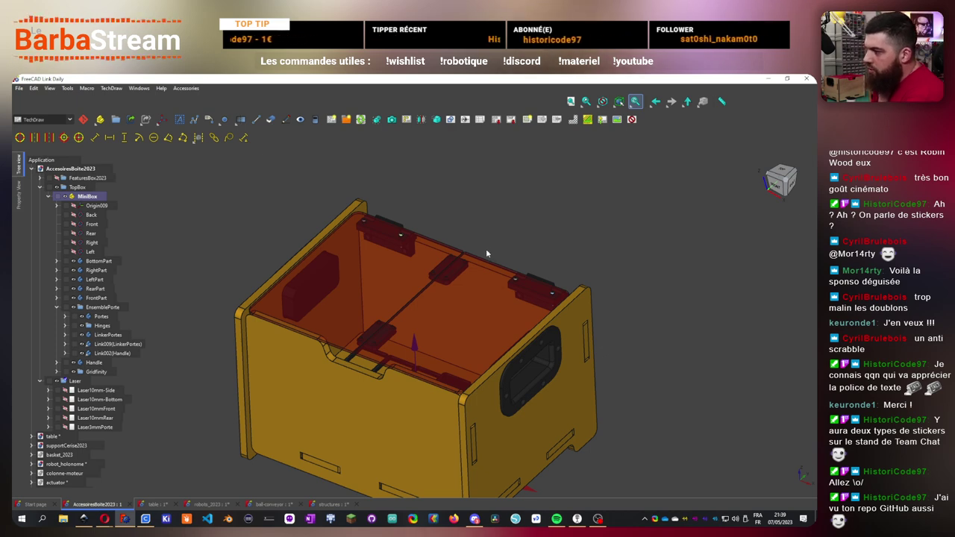
scroll(392, 328, up, 3)
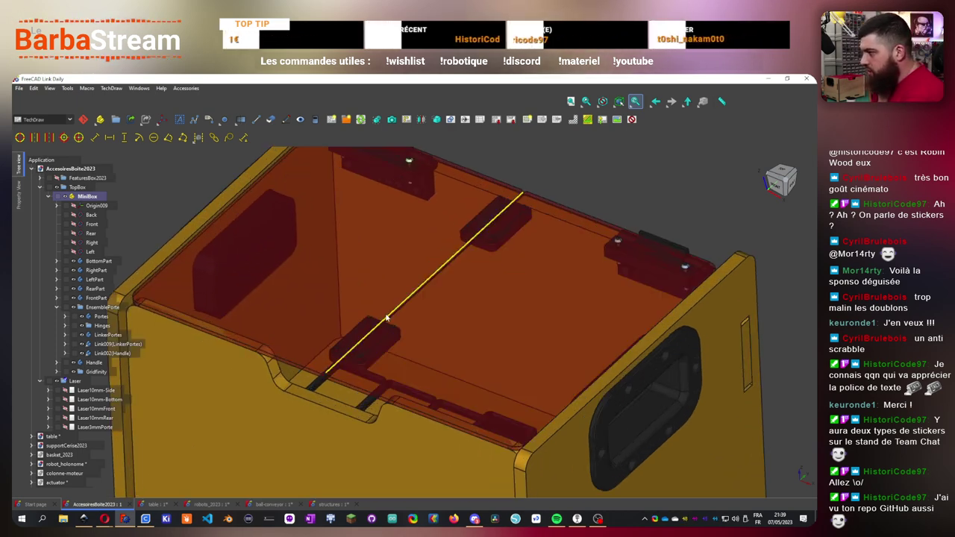
scroll(392, 328, down, 3)
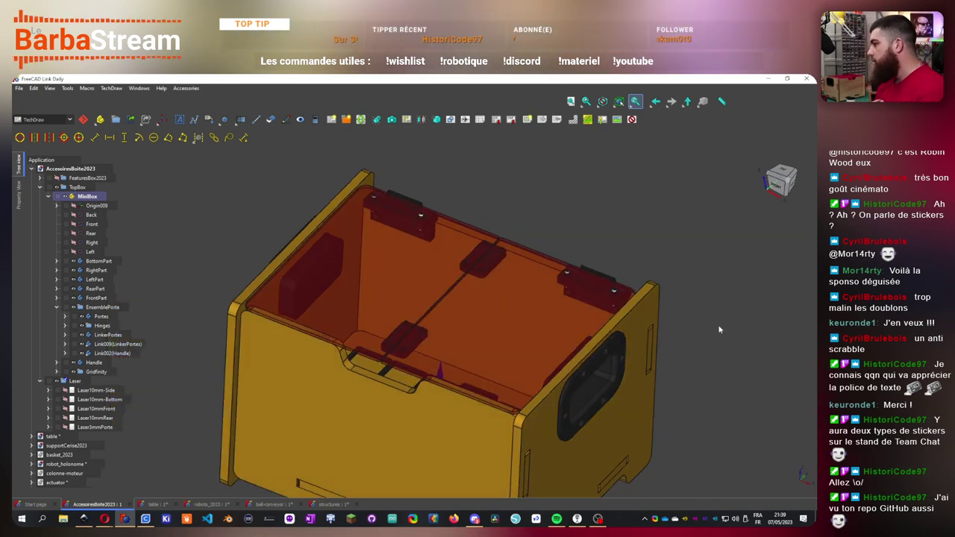
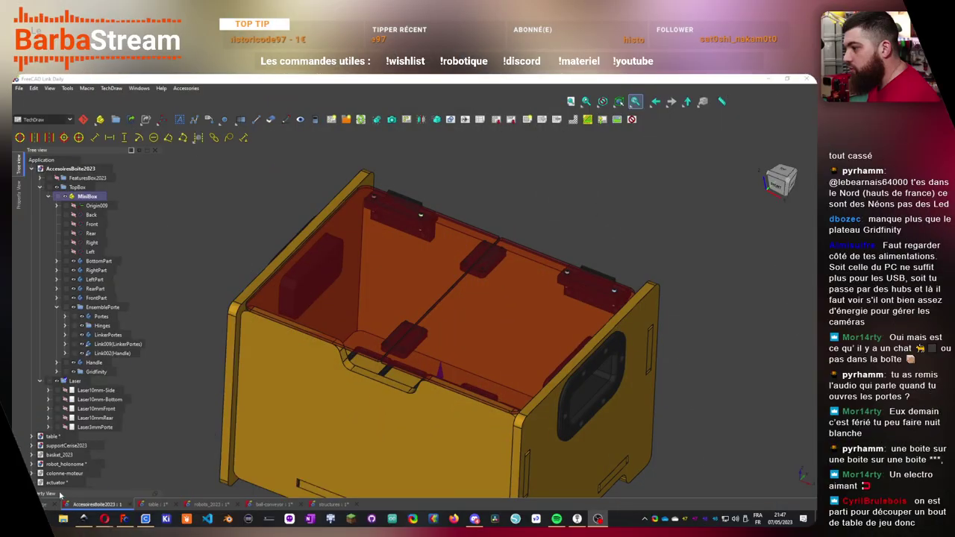
- Launch Microsoft Whiteboard from the Windows Start menu
click(21, 519)
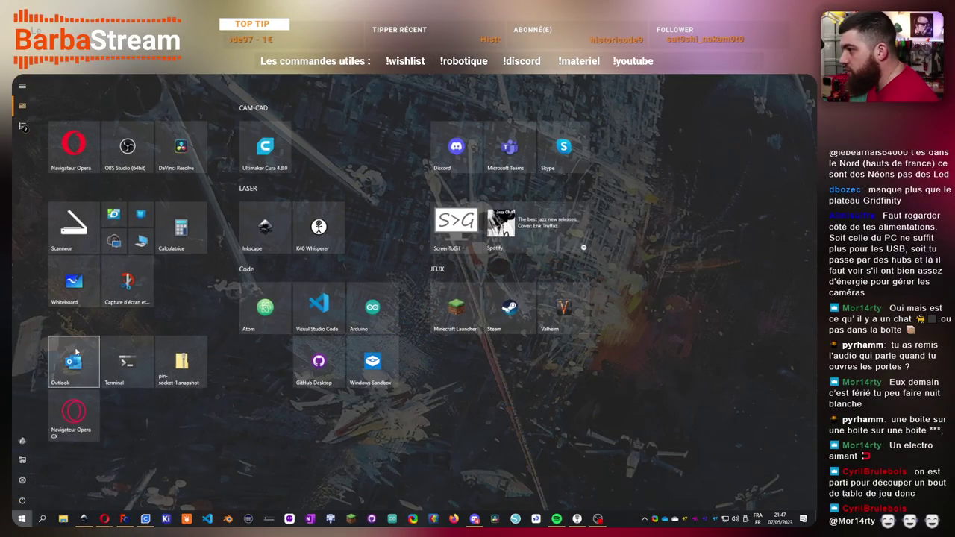
key(Escape)
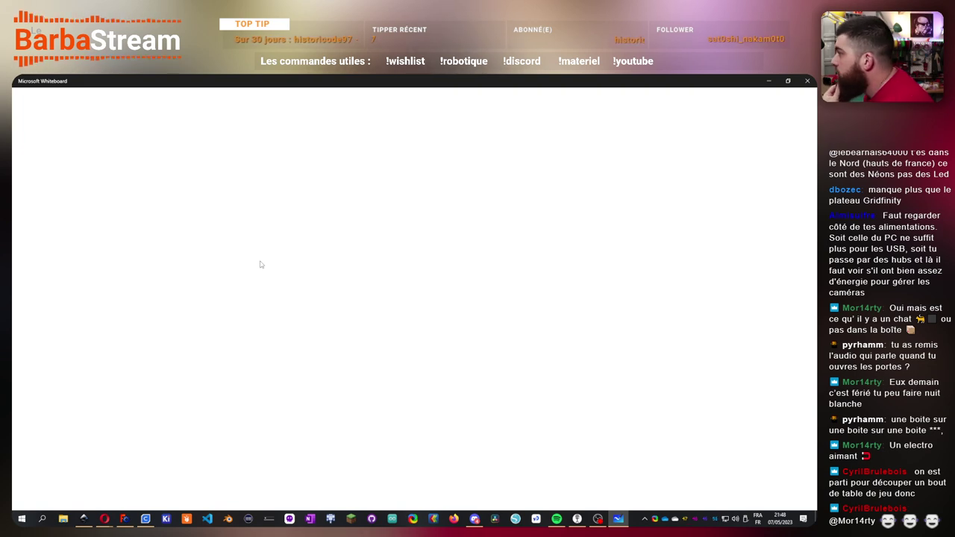
- Open the saved board dated 16/04/2023 that holds the earlier box-part sketches
click(474, 519)
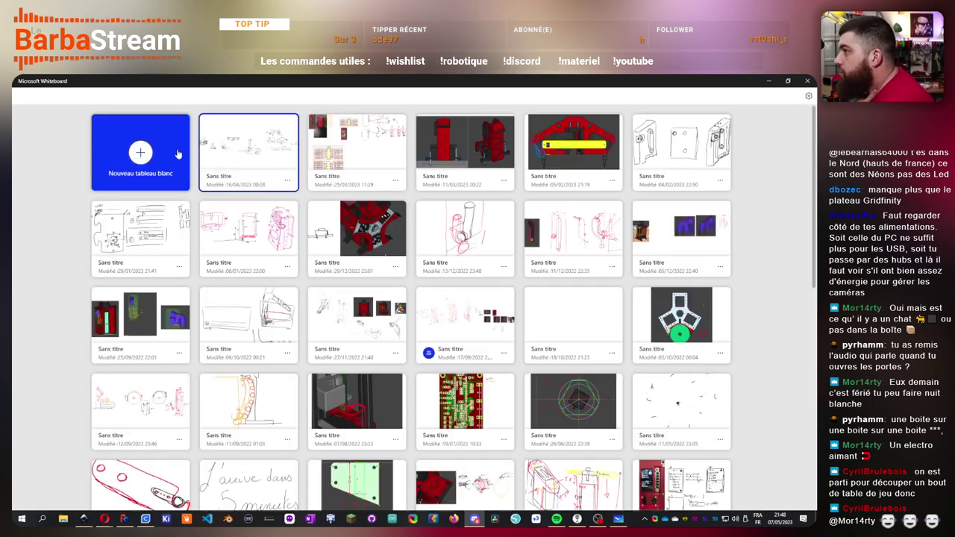
click(142, 153)
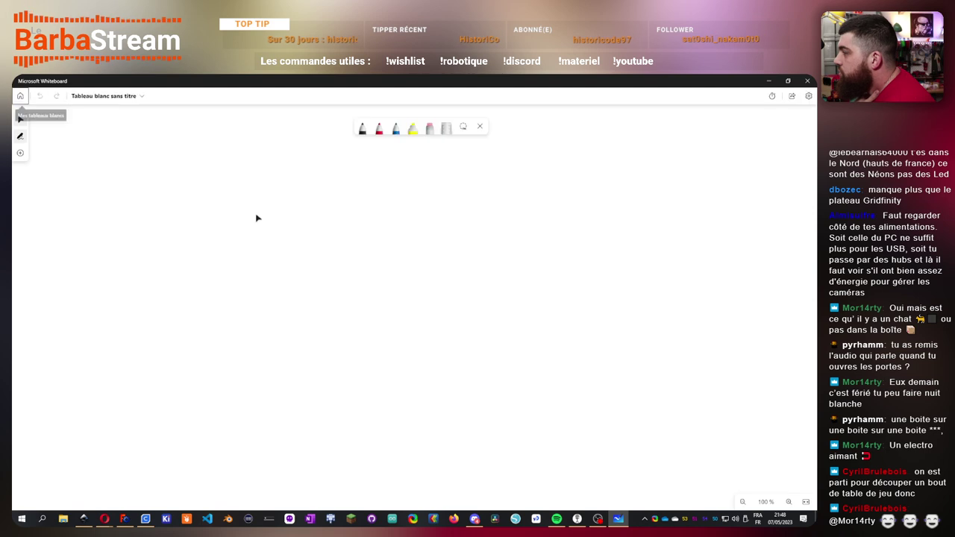
click(20, 96)
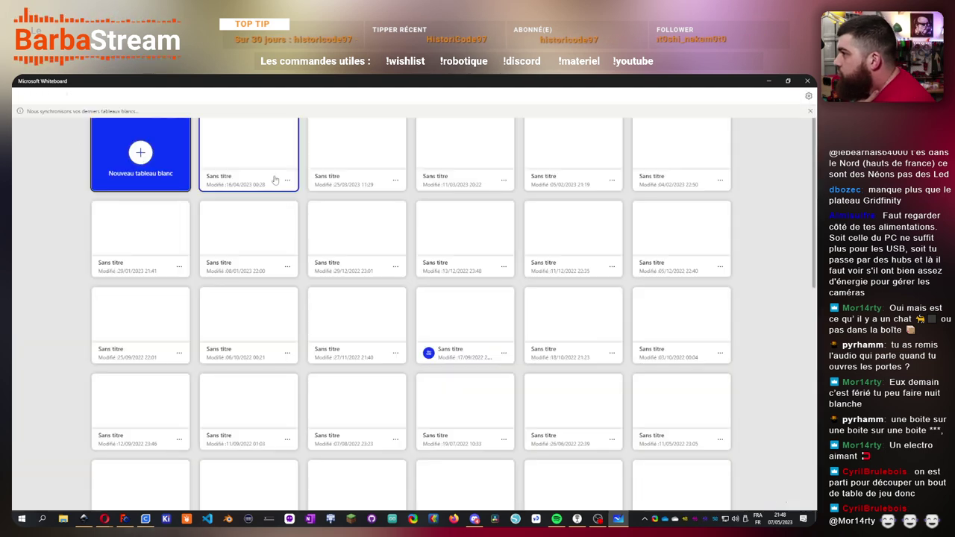
click(362, 149)
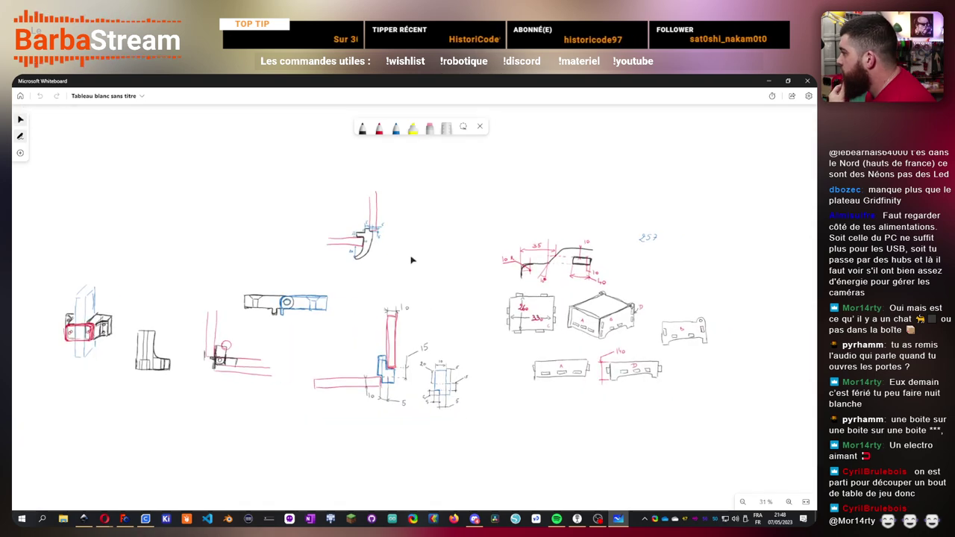
scroll(500, 471, down, 5)
ctrl+scroll(420, 354, up, 3)
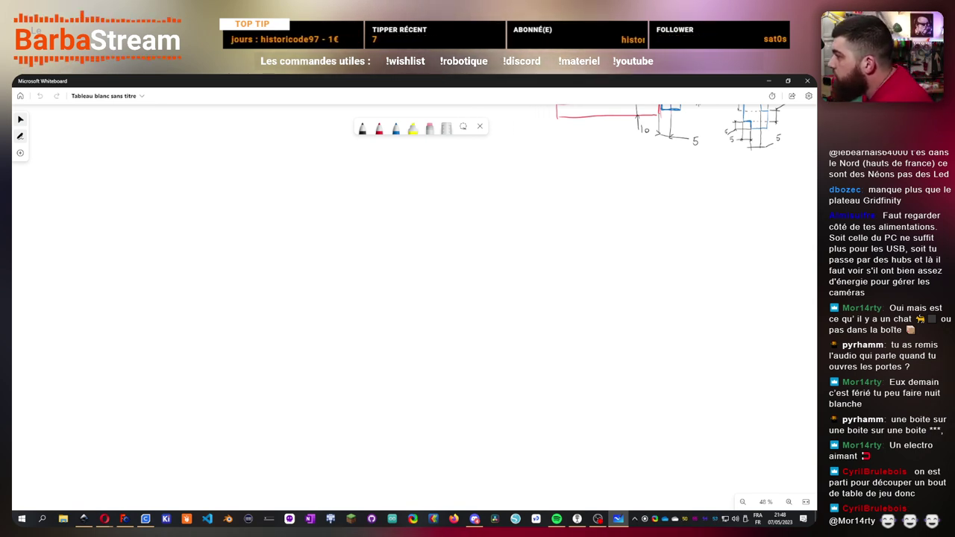
- Draw the inner rectangle in black with an upward arrow beneath it
drag(228, 255, 230, 332)
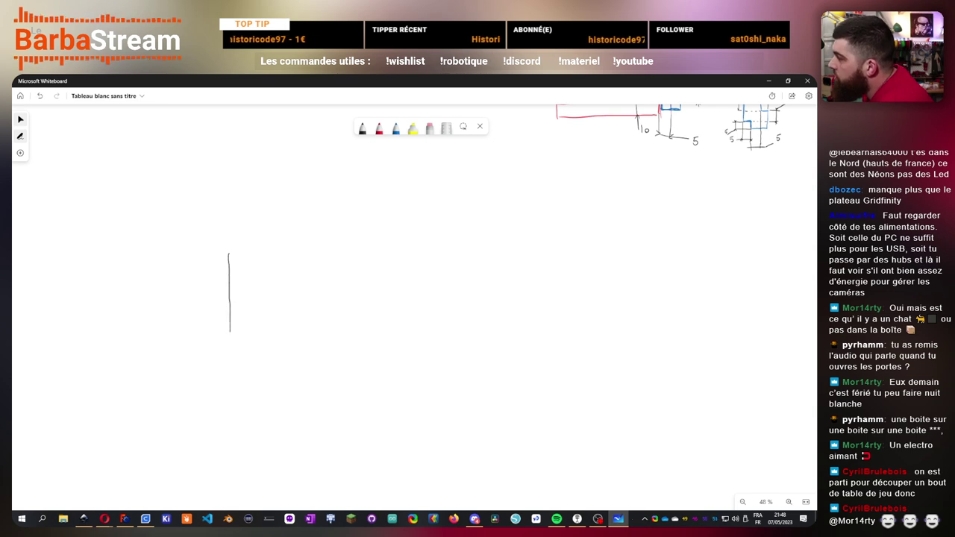
mouse_move(228, 252)
mouse_down()
mouse_move(441, 250)
mouse_move(474, 260)
mouse_move(465, 341)
mouse_up()
drag(230, 332, 460, 334)
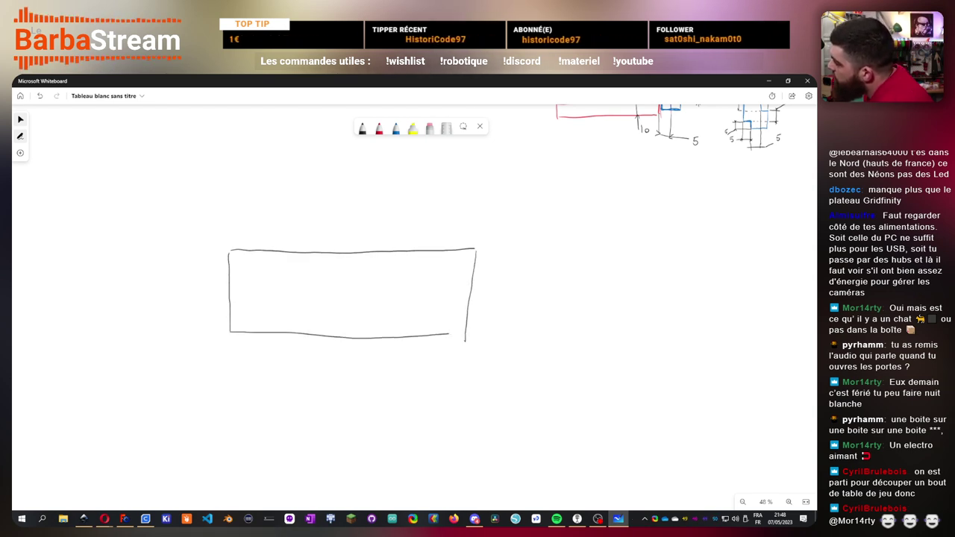
mouse_move(335, 480)
mouse_down()
mouse_move(334, 434)
mouse_move(343, 449)
mouse_up()
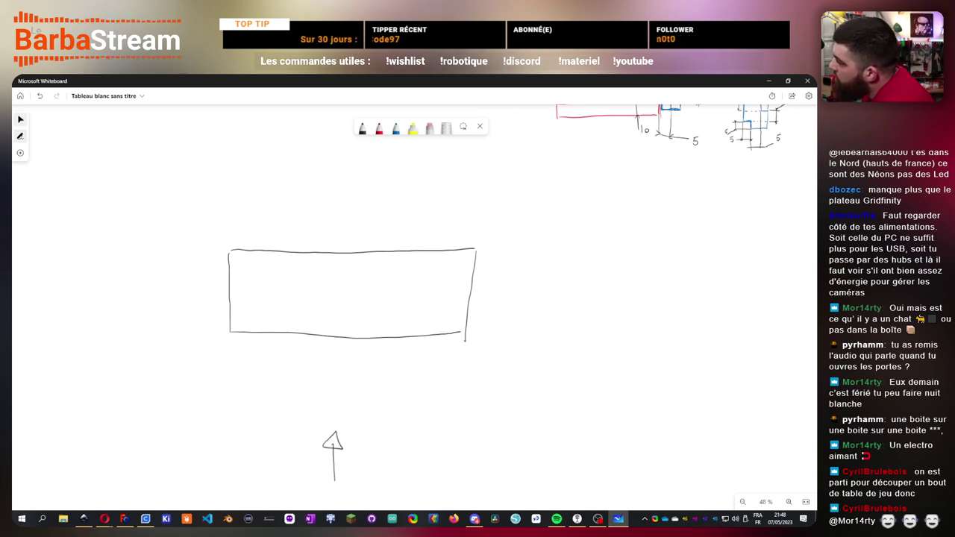
- Draw an outer box around it topped by two small X-marked squares
drag(192, 214, 195, 376)
mouse_move(281, 386)
mouse_down()
mouse_move(473, 382)
mouse_move(484, 343)
mouse_move(480, 197)
mouse_up()
drag(193, 206, 498, 197)
mouse_move(270, 176)
mouse_down()
mouse_move(250, 201)
mouse_move(273, 176)
mouse_up()
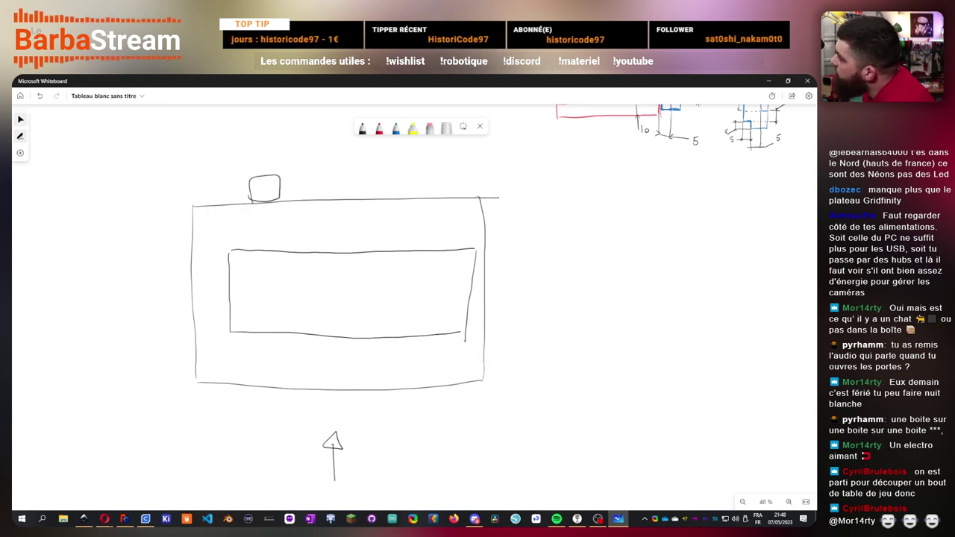
drag(431, 175, 438, 179)
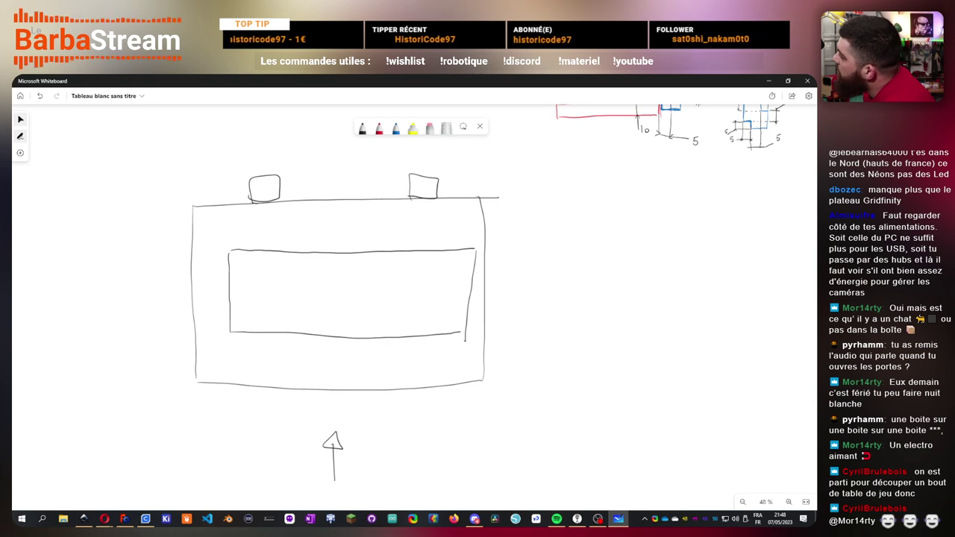
drag(252, 178, 279, 200)
drag(278, 177, 253, 200)
mouse_move(411, 177)
mouse_down()
mouse_move(438, 197)
mouse_move(412, 198)
mouse_move(415, 182)
mouse_up()
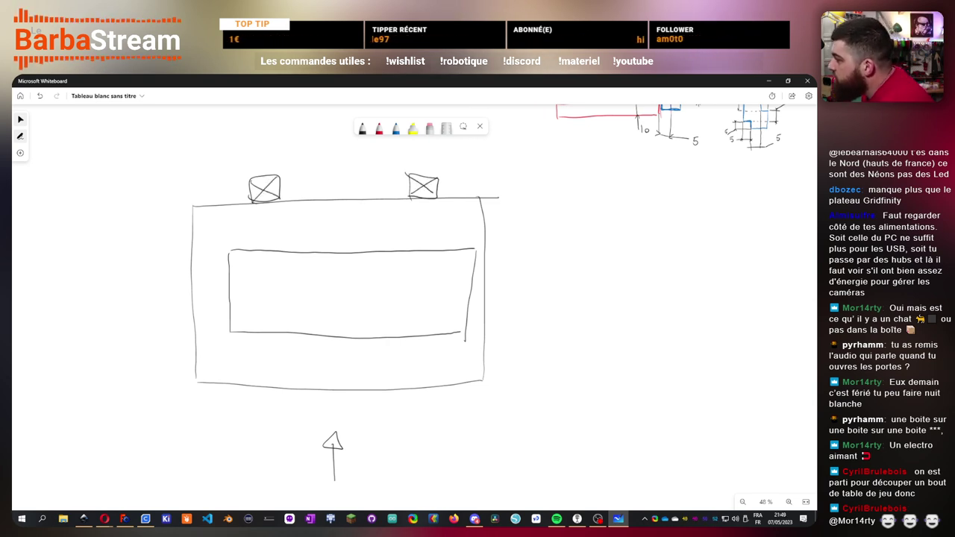
- Draw two arched slots in the inner rectangle and erase their base lines
drag(272, 286, 282, 315)
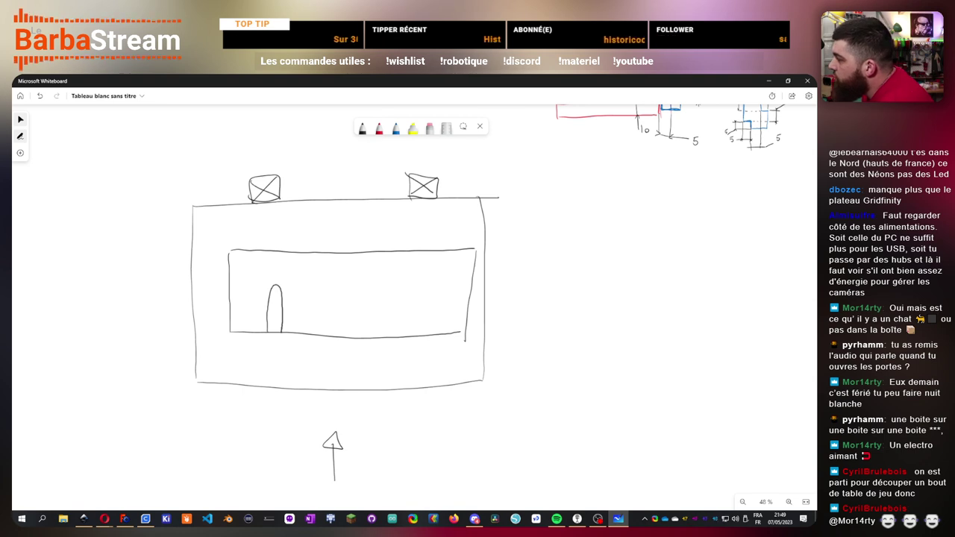
mouse_move(400, 336)
mouse_down()
mouse_move(405, 291)
mouse_move(415, 336)
mouse_up()
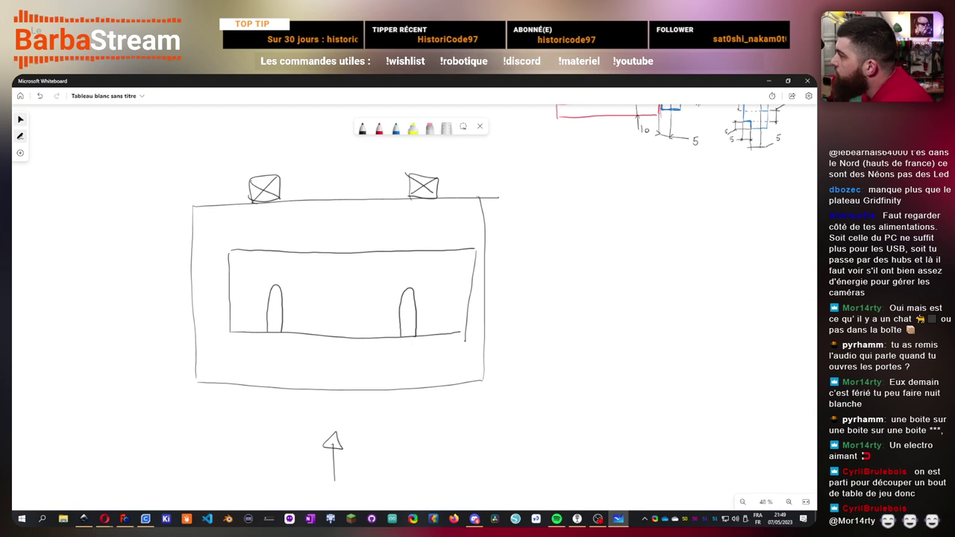
click(430, 128)
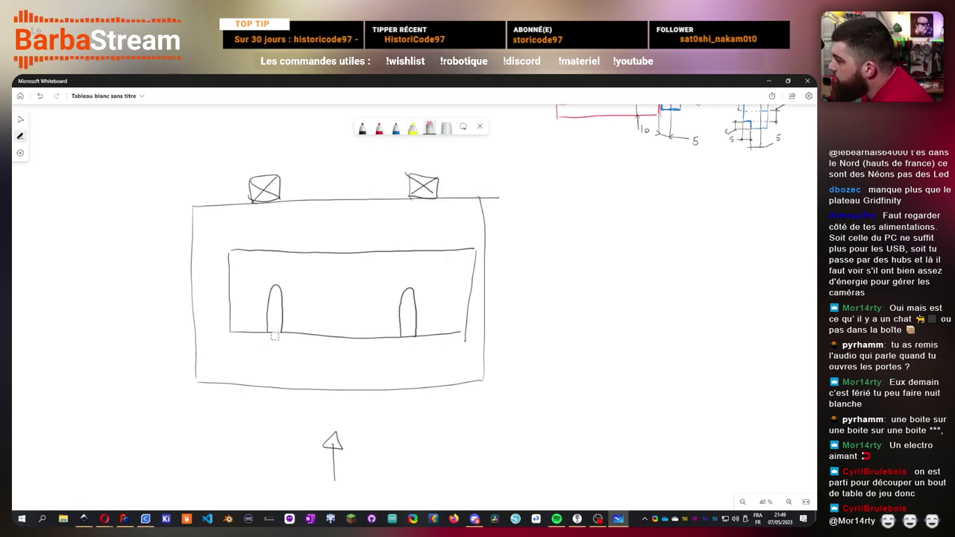
drag(270, 333, 280, 333)
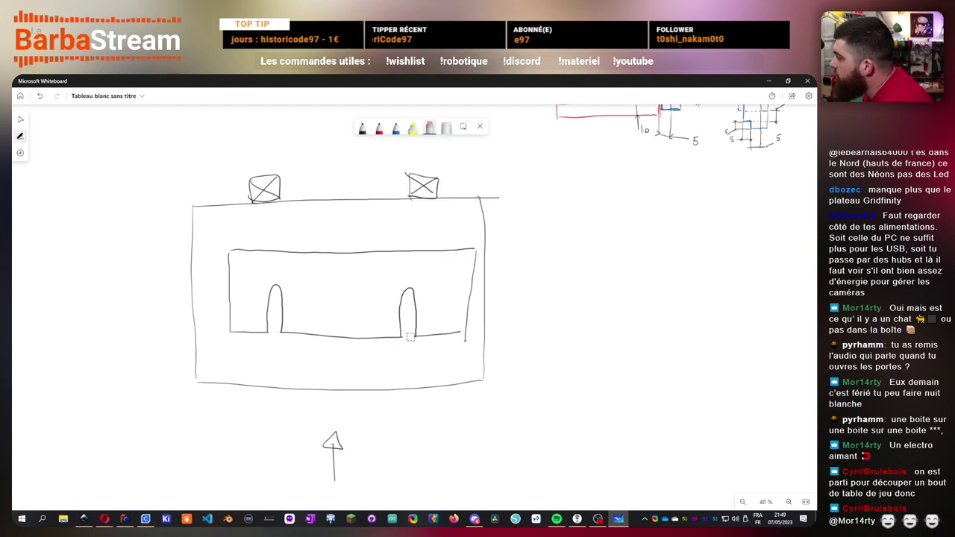
drag(407, 337, 415, 337)
- Add red dashed lines near the rectangle's ends, then return to the black pen
click(379, 127)
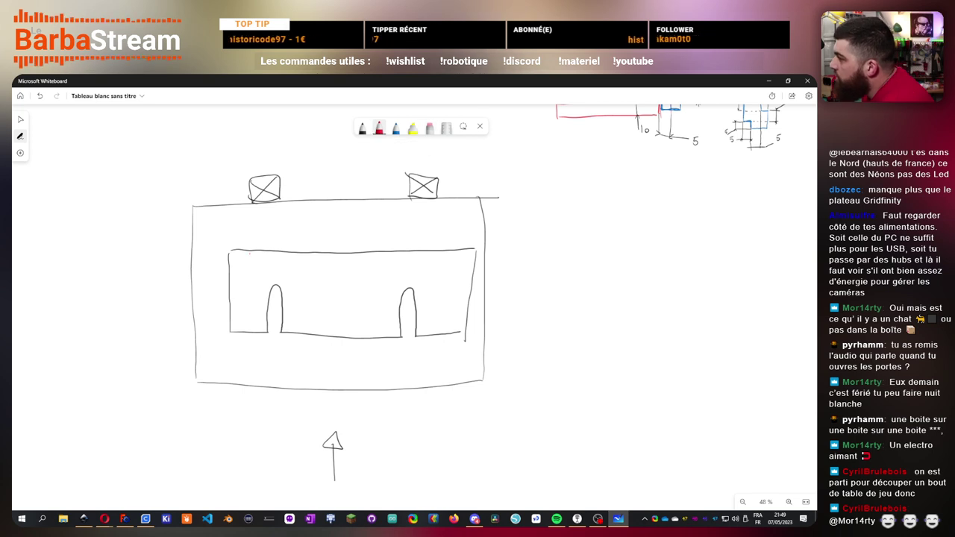
drag(247, 299, 246, 328)
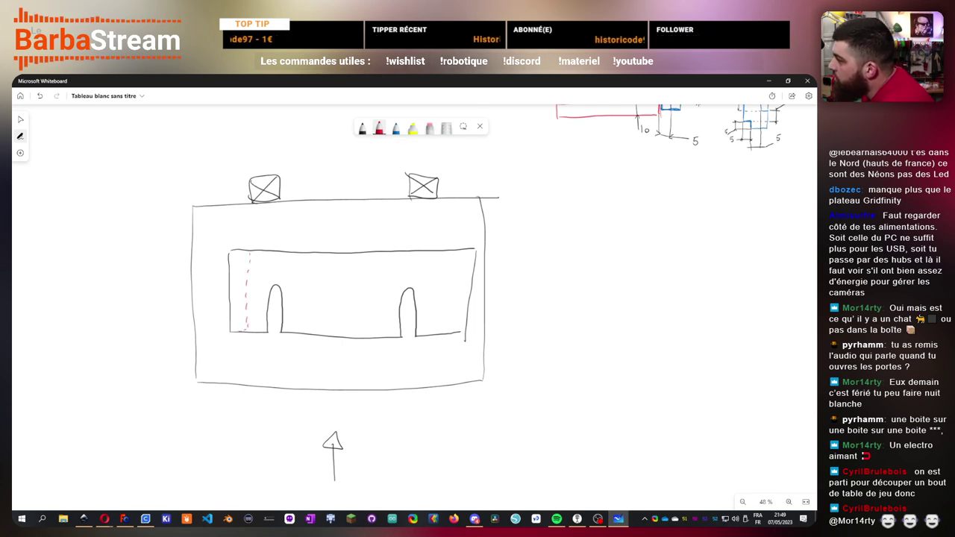
drag(227, 265, 226, 309)
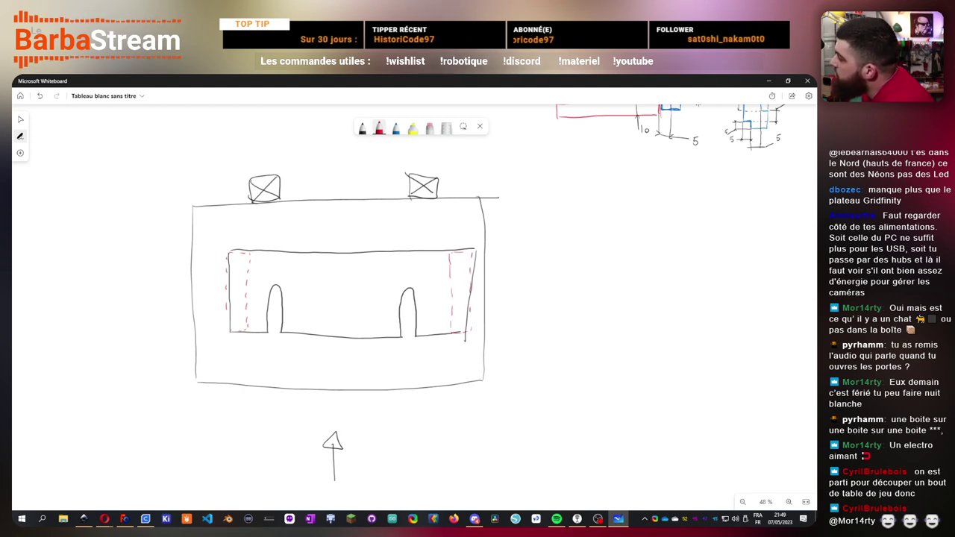
click(379, 127)
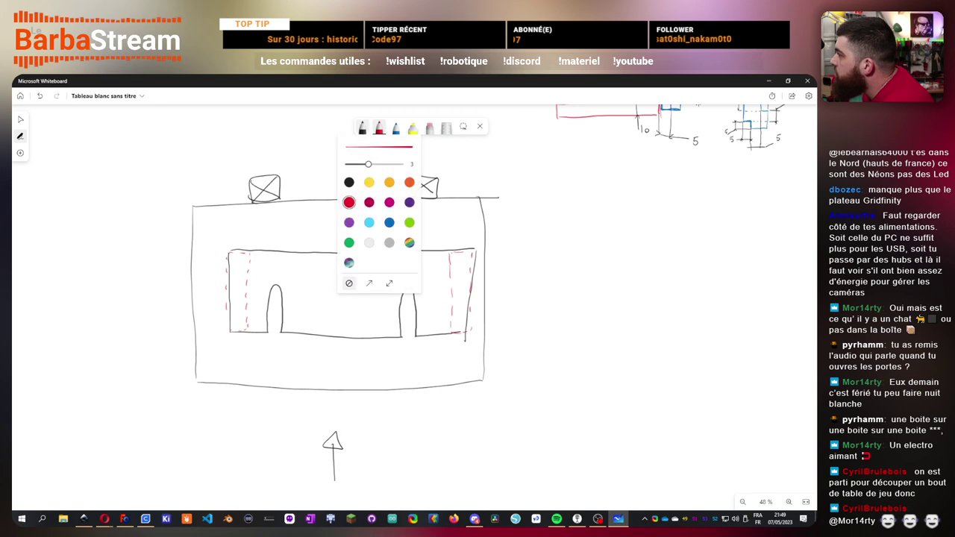
click(362, 127)
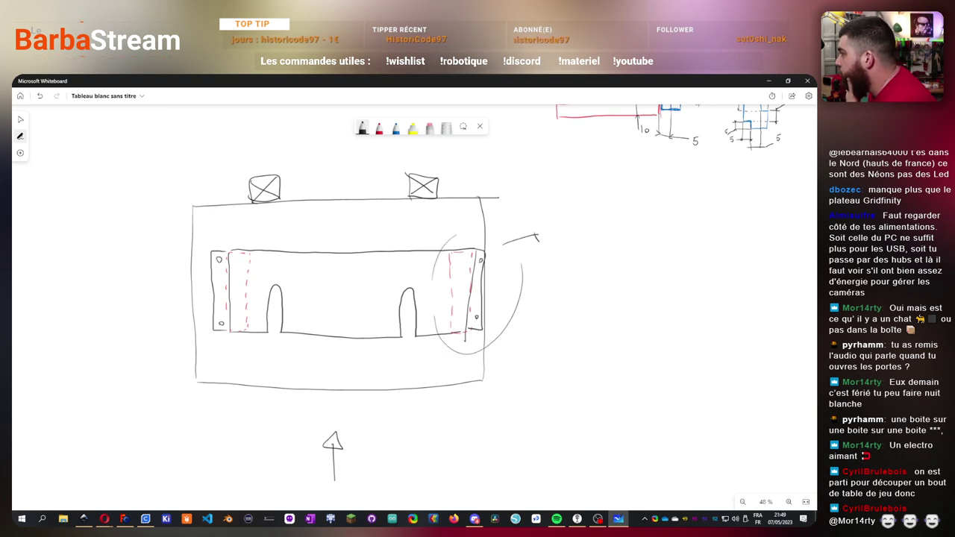
- Add a leader from the circled detail and draw two red end blocks in empty space
drag(504, 244, 539, 238)
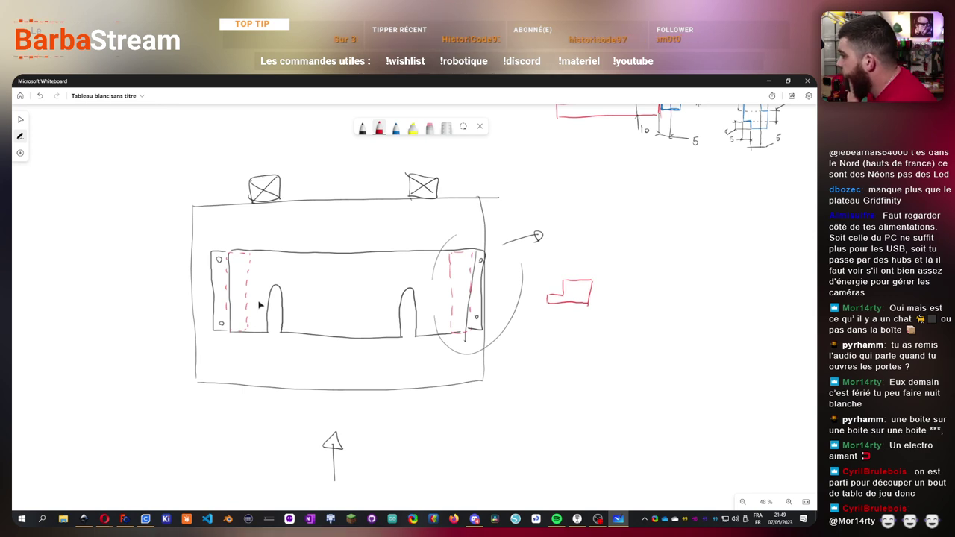
mouse_move(661, 341)
right_down()
mouse_move(246, 335)
mouse_move(350, 320)
right_up()
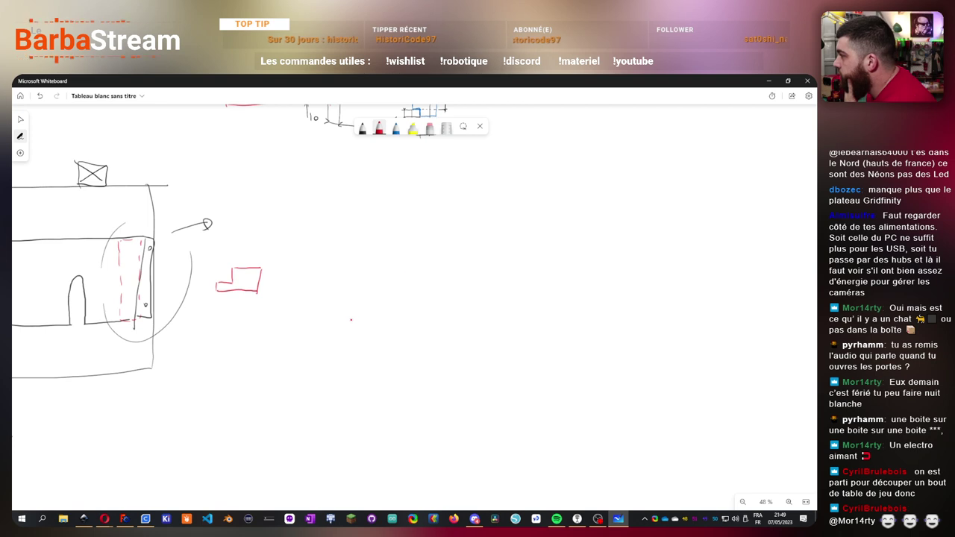
drag(404, 274, 404, 291)
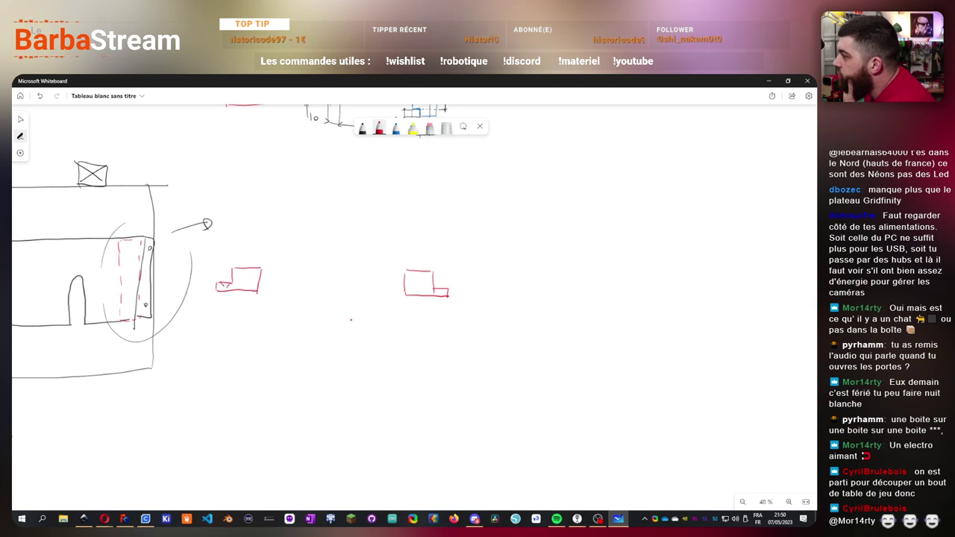
drag(436, 289, 447, 289)
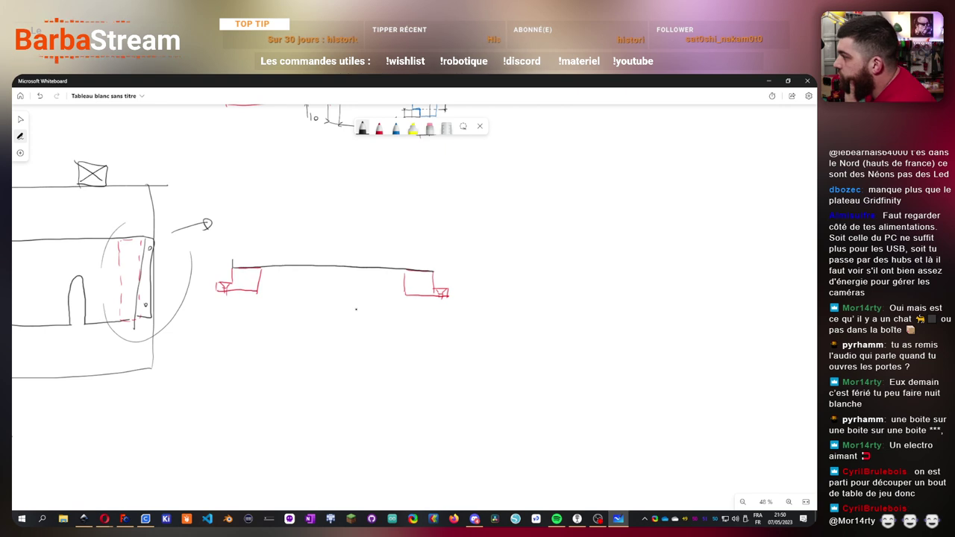
- Extend the black plate line and add tick marks and small details along it
drag(394, 257, 443, 260)
drag(275, 258, 290, 266)
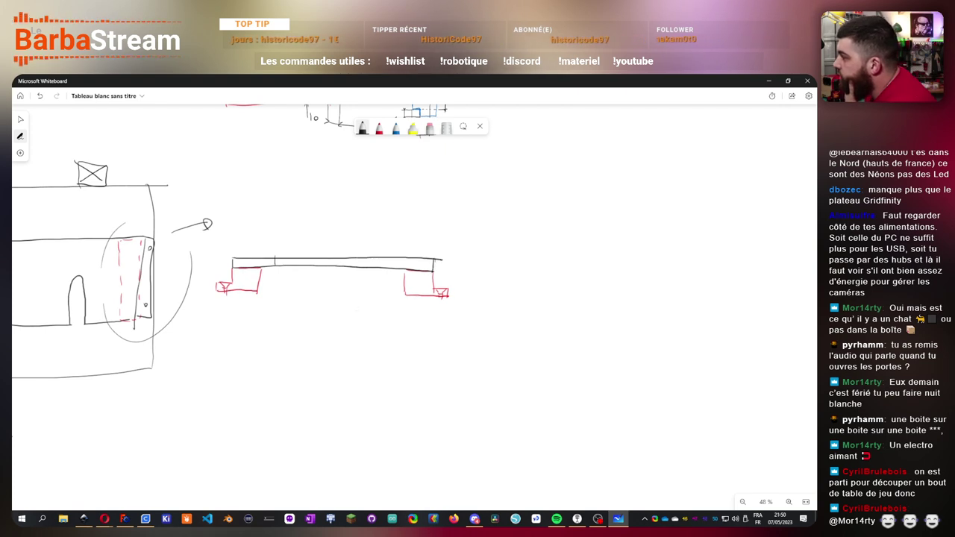
drag(371, 257, 371, 266)
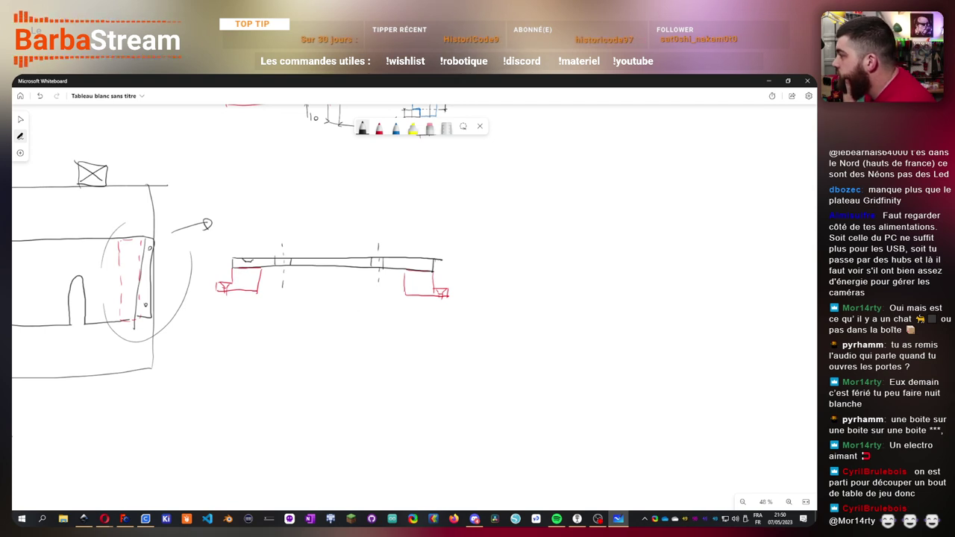
drag(413, 260, 425, 261)
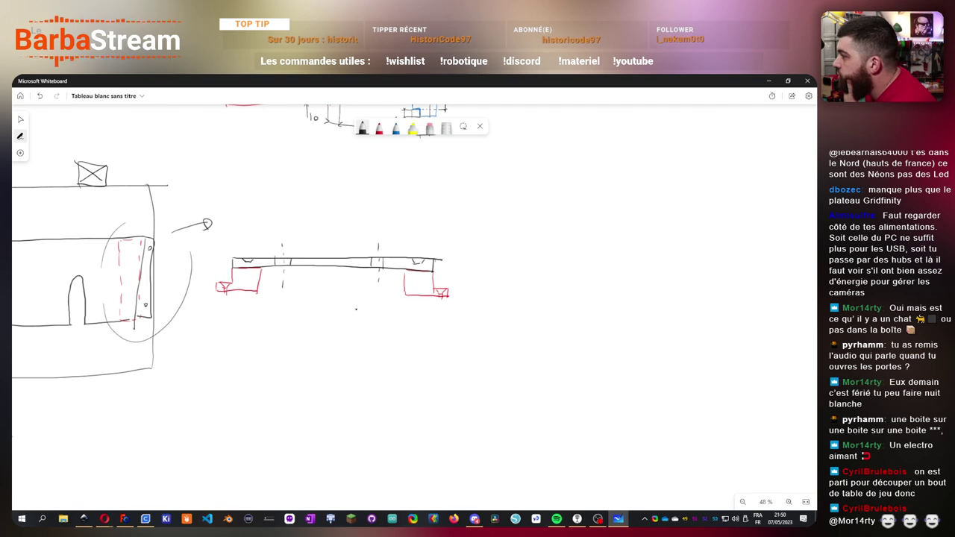
drag(248, 262, 248, 278)
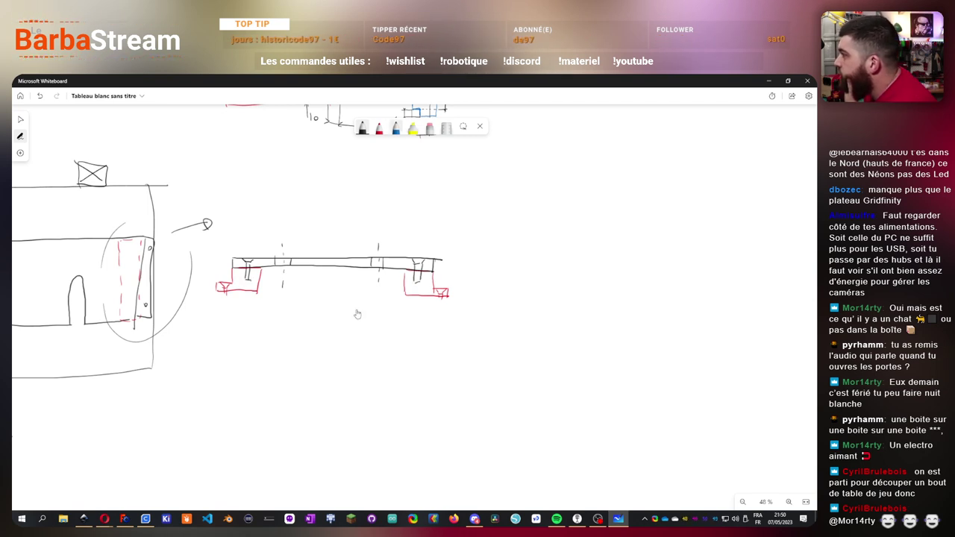
click(395, 128)
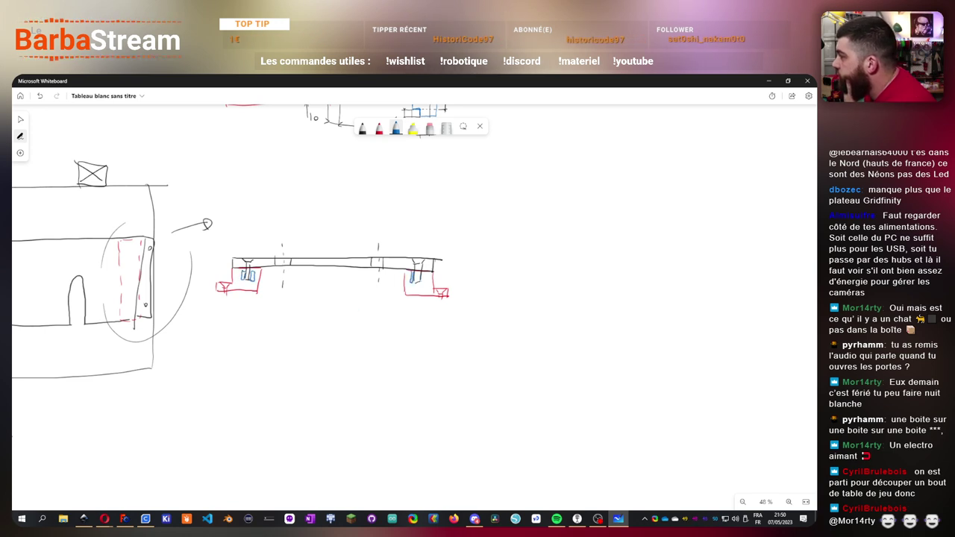
- Draw the plate-end extension line, the overall width arrow and the slot-spacing arrow
ctrl+scroll(292, 310, up, 3)
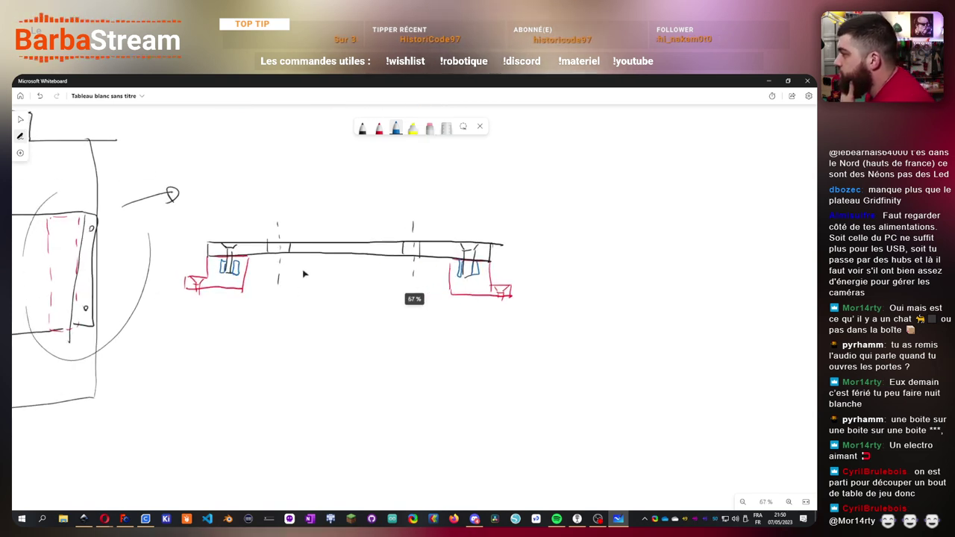
ctrl+scroll(328, 245, up, 3)
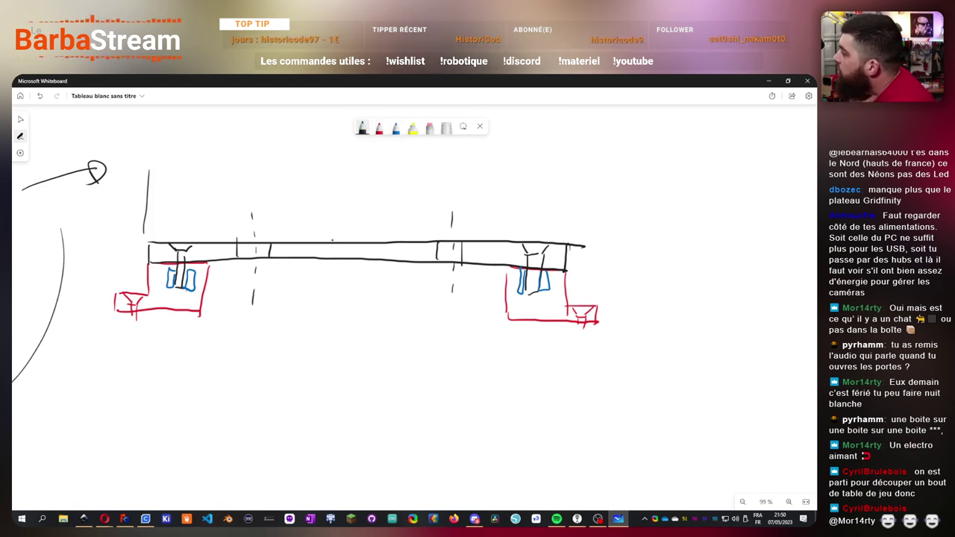
drag(572, 169, 565, 224)
mouse_move(170, 176)
mouse_down()
mouse_move(565, 187)
mouse_move(171, 181)
mouse_up()
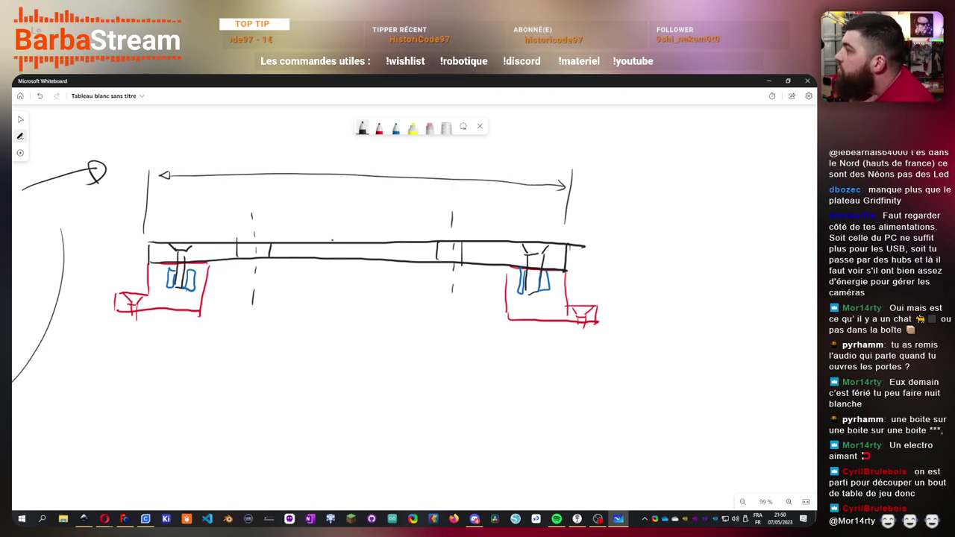
drag(263, 300, 450, 298)
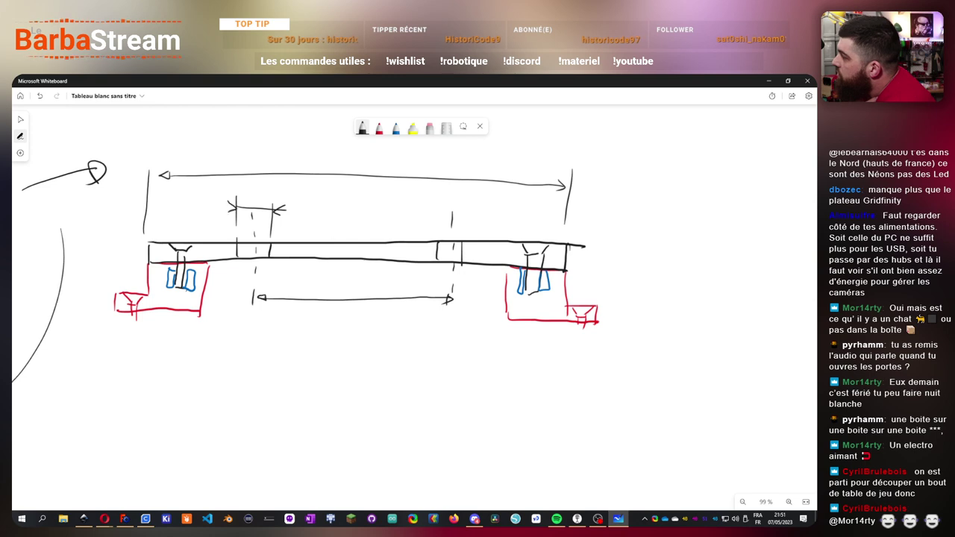
- Mark both slot widths as 10, add the height arrow and the '2x 5mm CP' note
drag(304, 196, 302, 197)
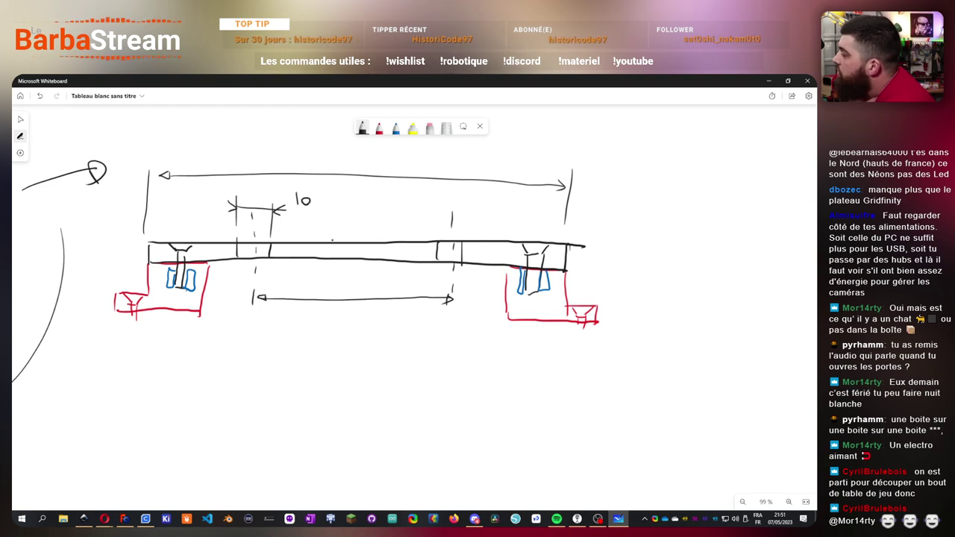
drag(434, 203, 434, 261)
drag(463, 213, 464, 264)
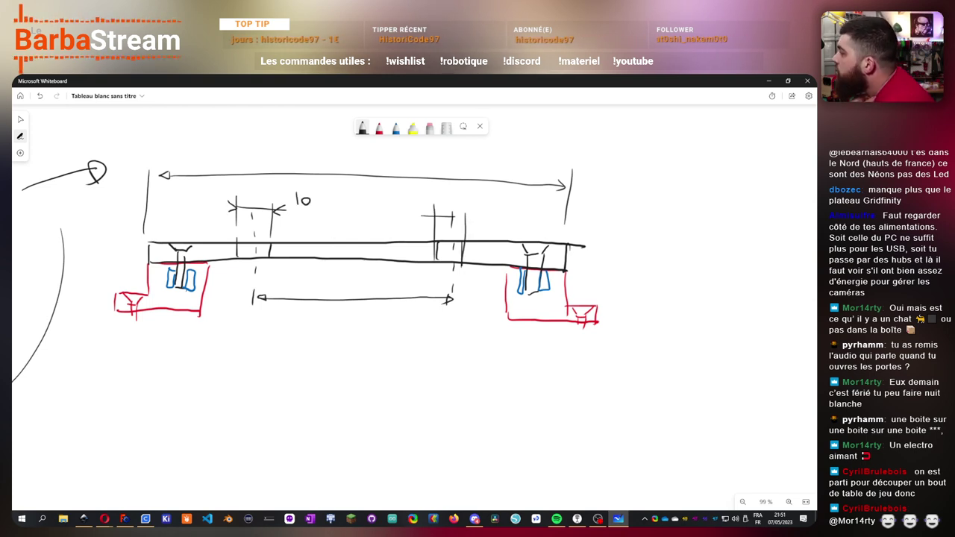
drag(423, 216, 471, 217)
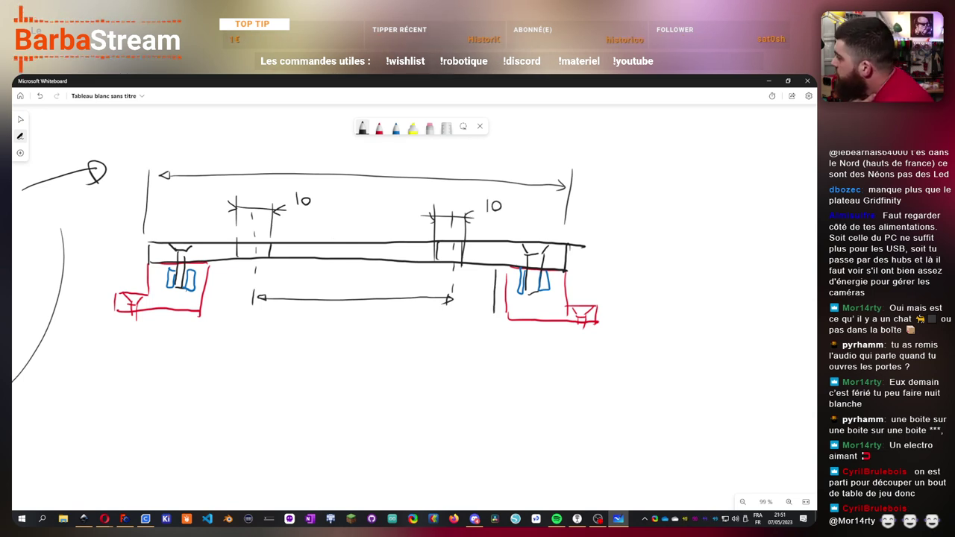
drag(489, 279, 499, 278)
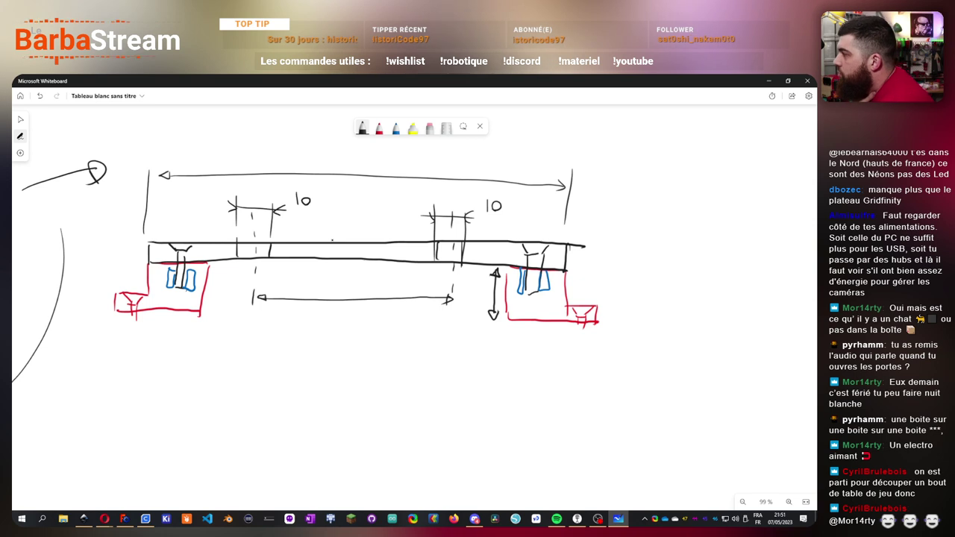
mouse_move(623, 224)
mouse_down()
mouse_move(577, 255)
mouse_move(583, 263)
mouse_up()
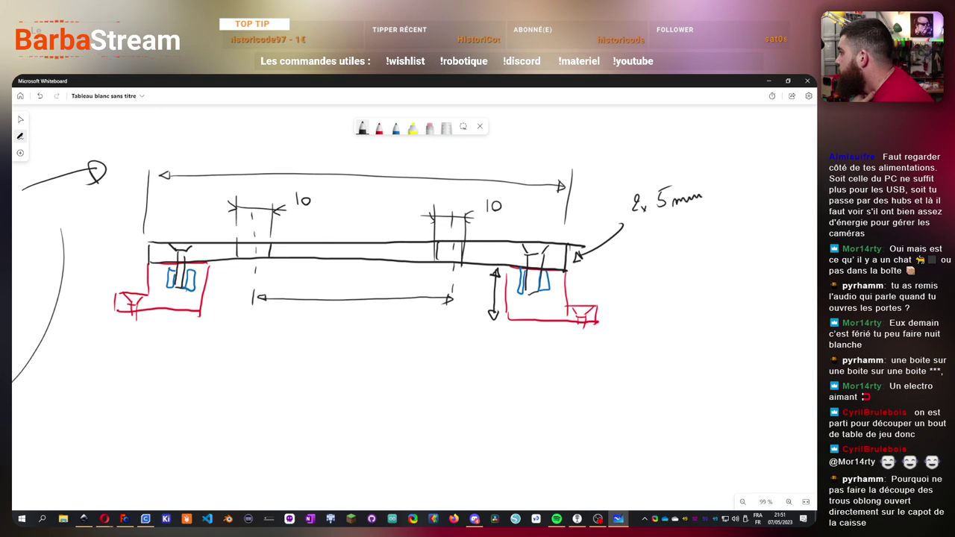
drag(723, 182, 722, 196)
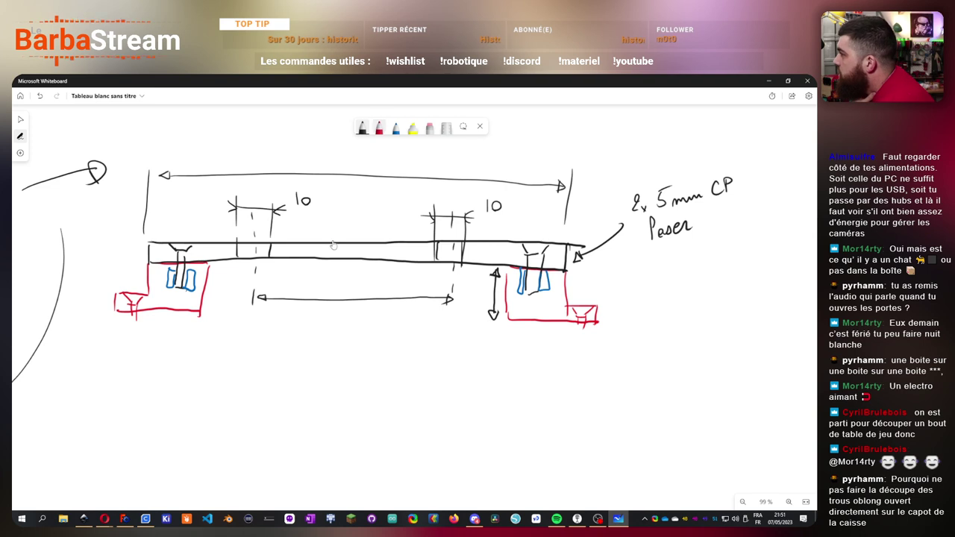
- In red, draw an arrow to the red end supports and label it 'impression 3D'
click(379, 127)
drag(605, 312, 661, 296)
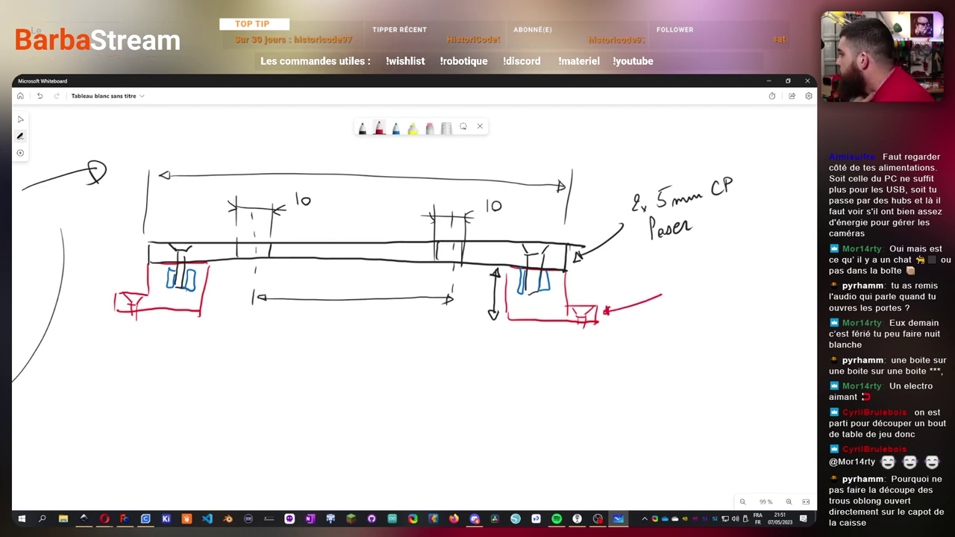
drag(671, 290, 699, 284)
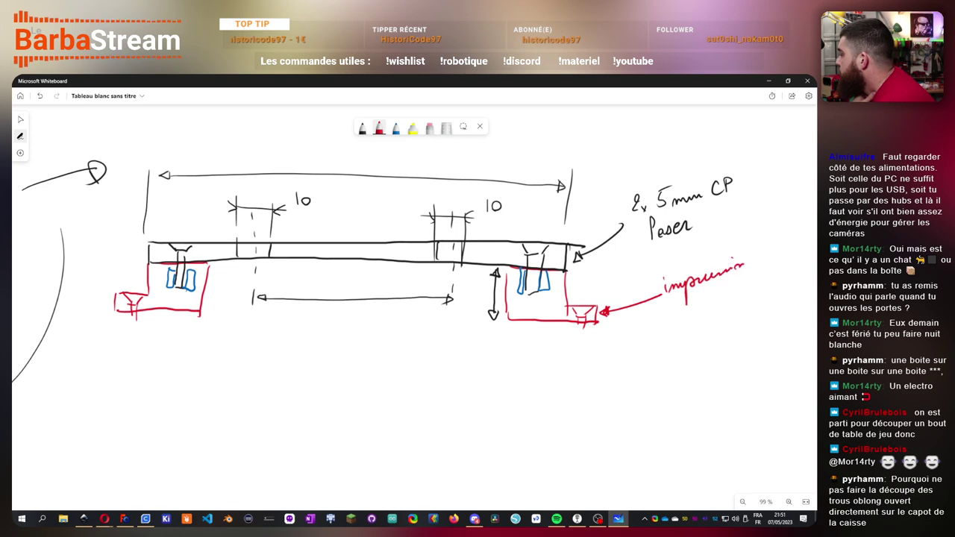
drag(719, 288, 721, 306)
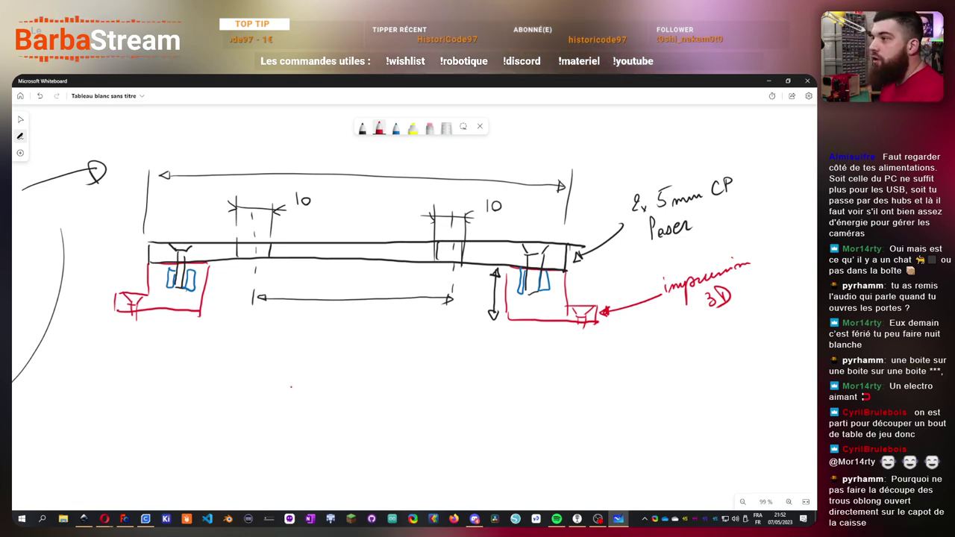
- With the black pen, extend the height arrow down into an L-shaped leader
click(362, 127)
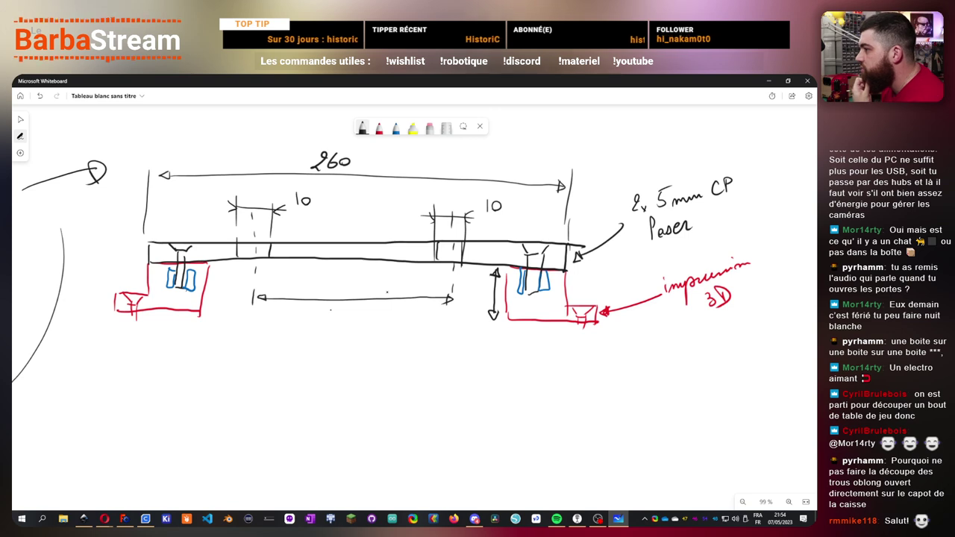
mouse_move(493, 322)
mouse_down()
mouse_move(491, 354)
mouse_move(526, 352)
mouse_up()
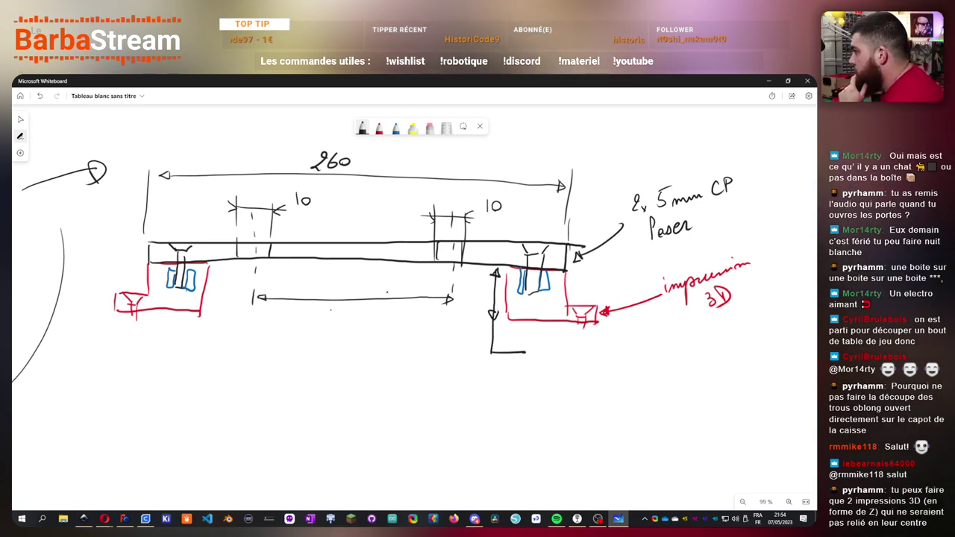
- Handwrite 'min 8' and '10 mm' beside the foot of the height leader
drag(536, 354, 560, 352)
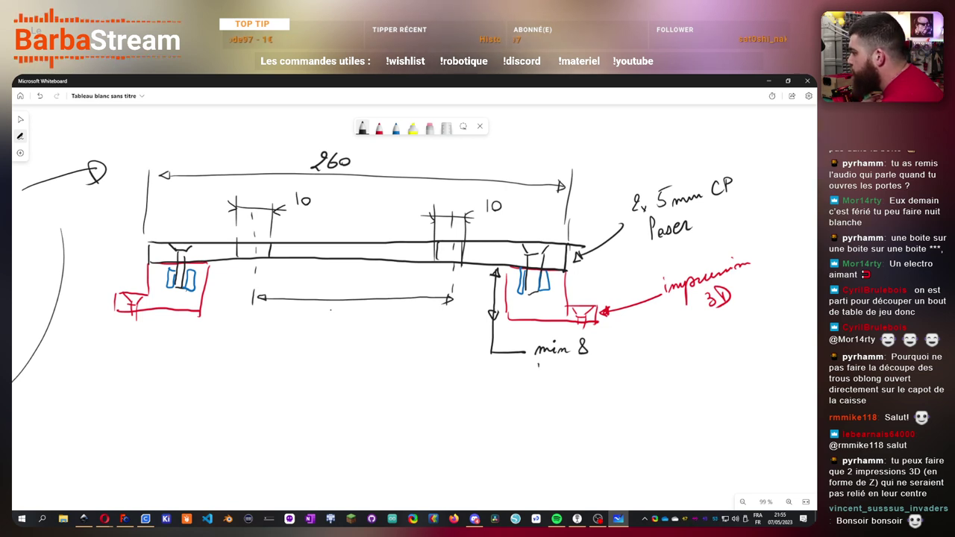
drag(584, 377, 598, 377)
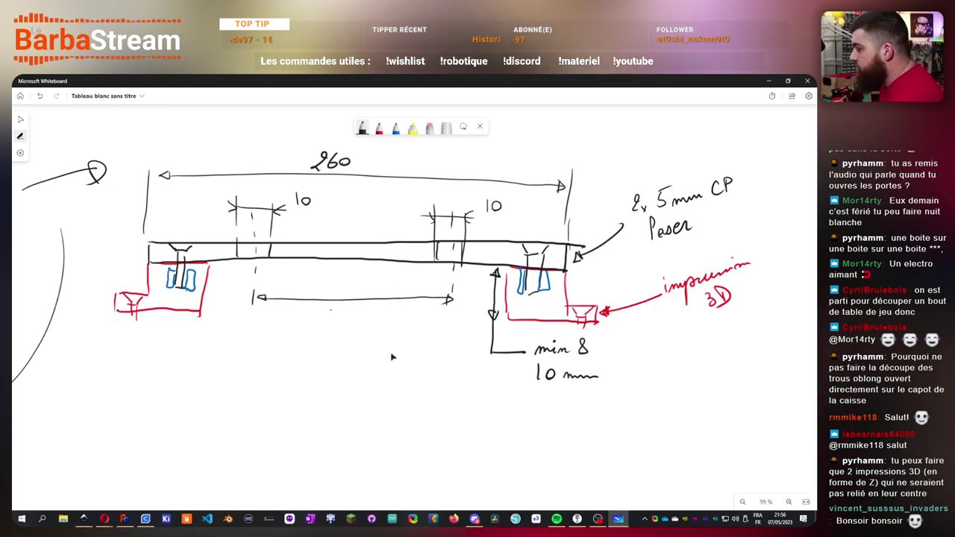
- Draw horizontal, vertical and diagonal lines around the side-view panel
ctrl+scroll(418, 321, down, 3)
scroll(471, 384, up, 5)
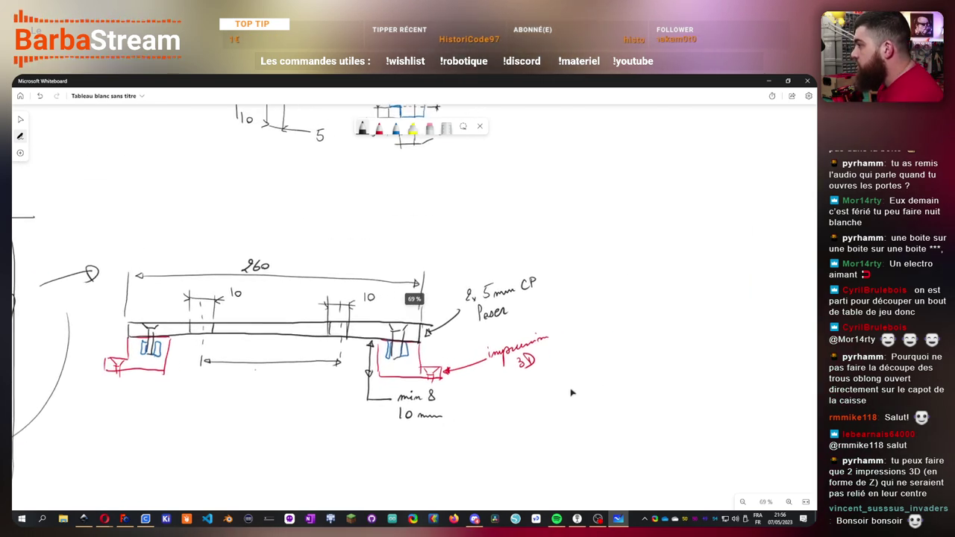
scroll(582, 274, down, 2)
scroll(583, 273, left, 5)
right_click(413, 340)
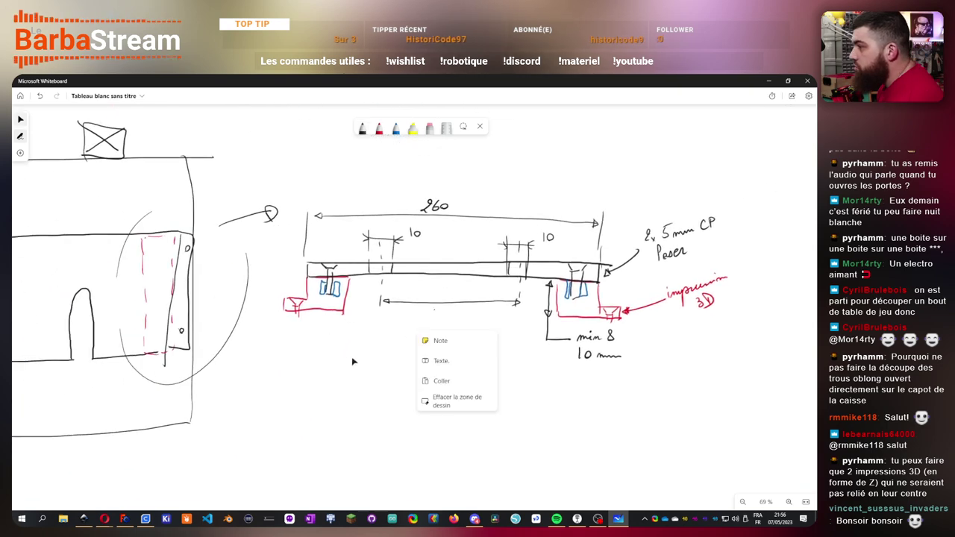
scroll(398, 362, left, 2)
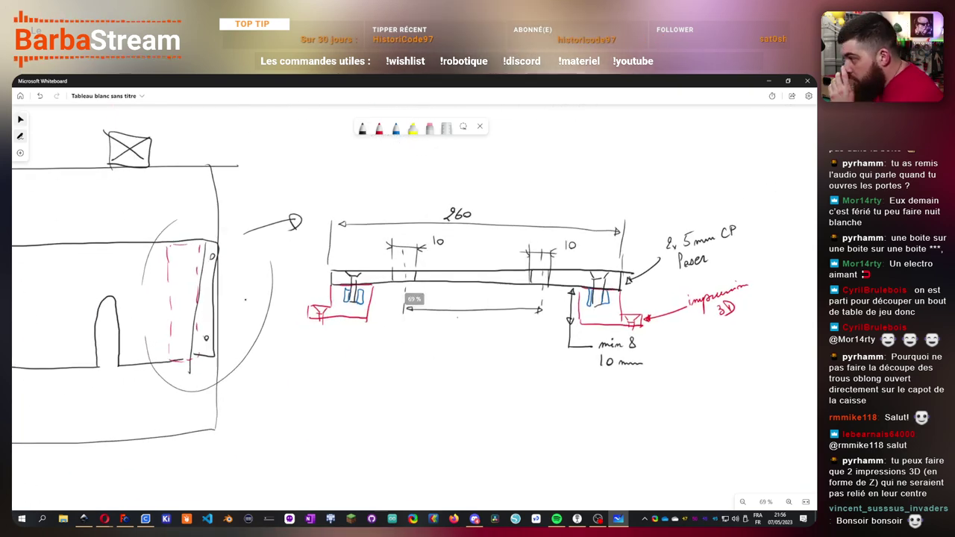
drag(199, 361, 255, 359)
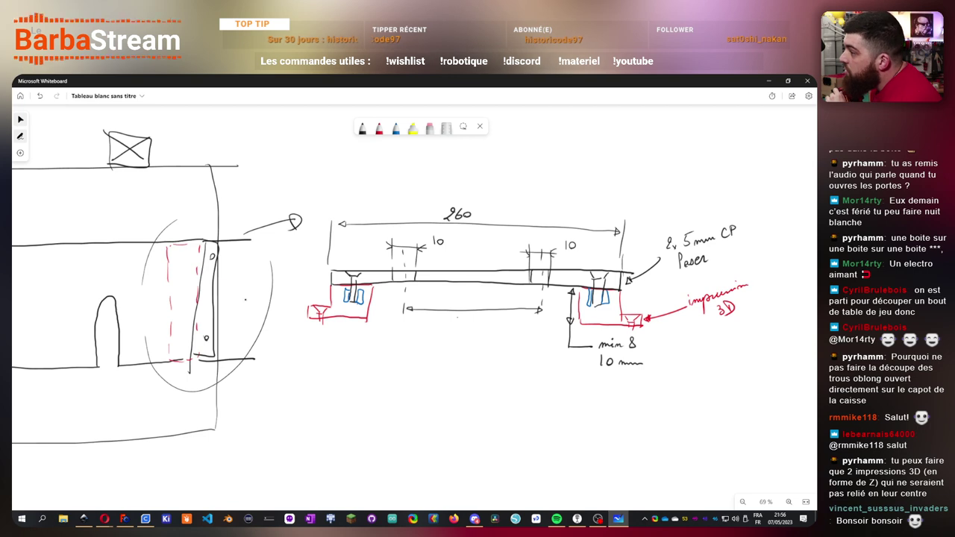
drag(238, 219, 237, 358)
drag(246, 273, 247, 363)
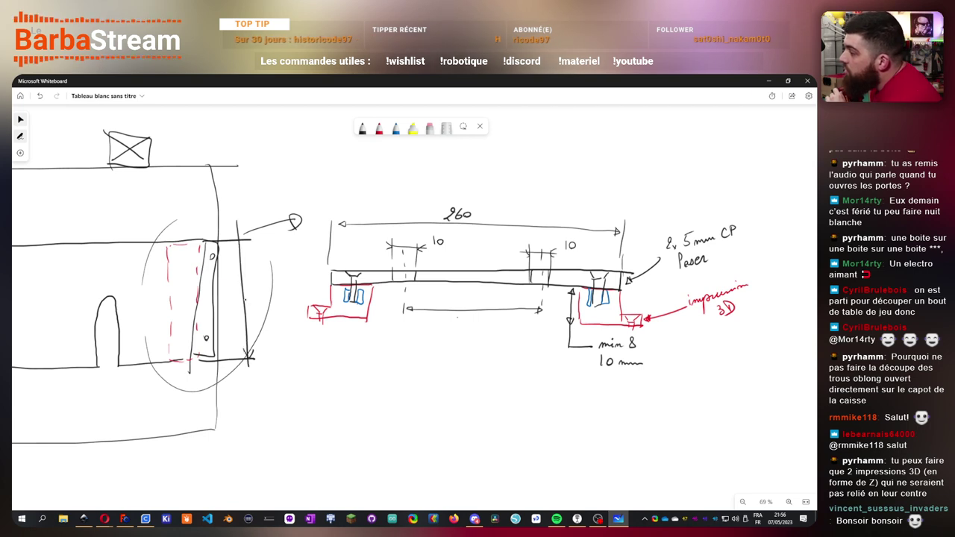
drag(250, 366, 294, 387)
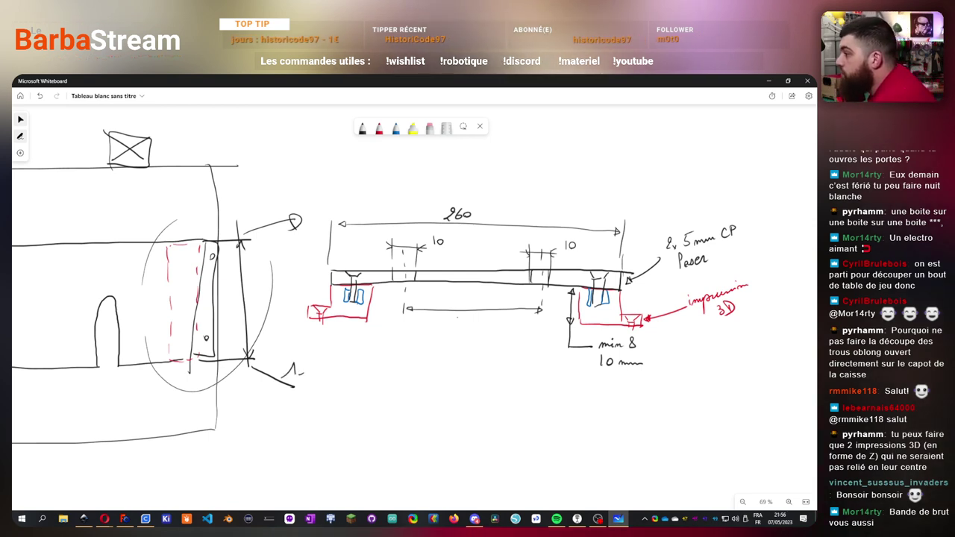
- Add an 8, a diagonal line labelled 5 and a 2, then return to FreeCAD
drag(304, 361, 302, 365)
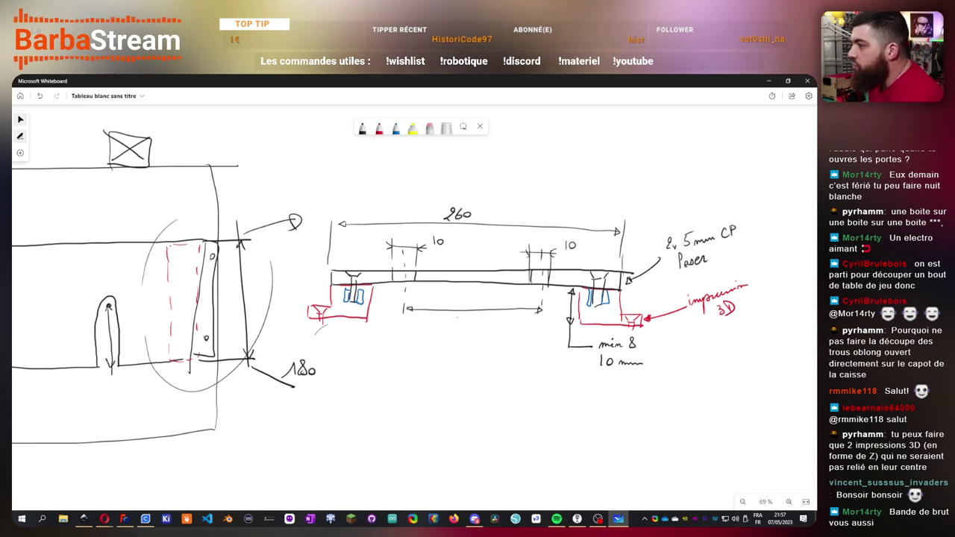
drag(112, 376, 306, 463)
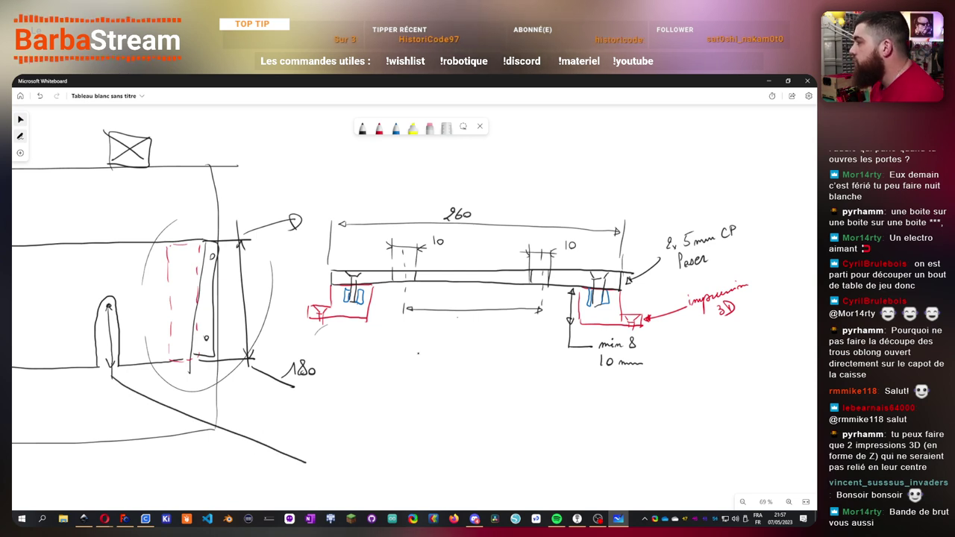
drag(457, 317, 464, 323)
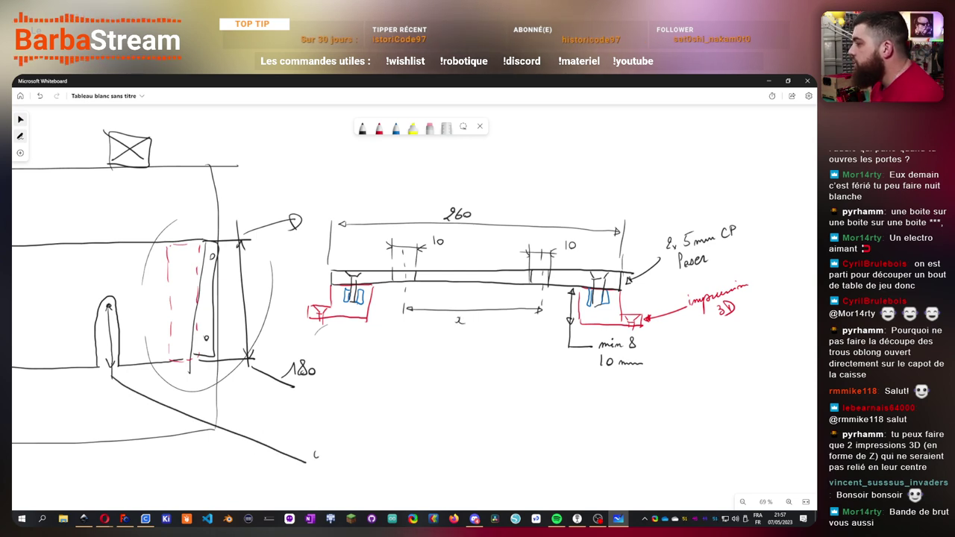
drag(315, 455, 317, 471)
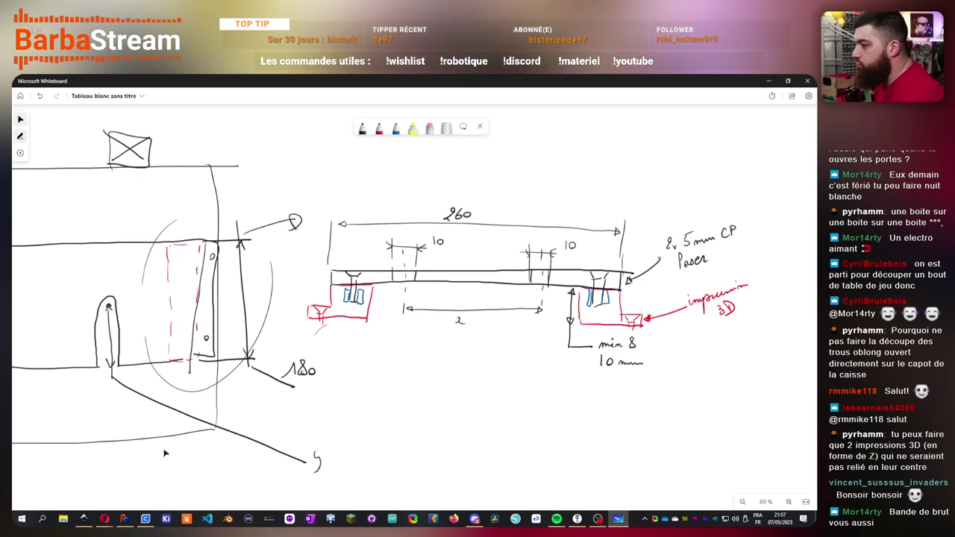
key(alt+Tab)
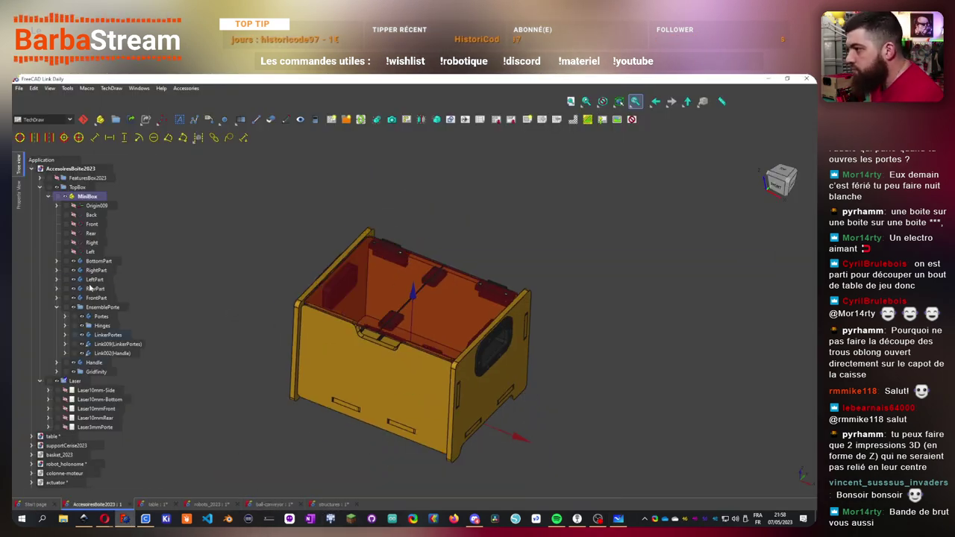
- Fold the table document's tree and open the basket_2023 document
click(153, 504)
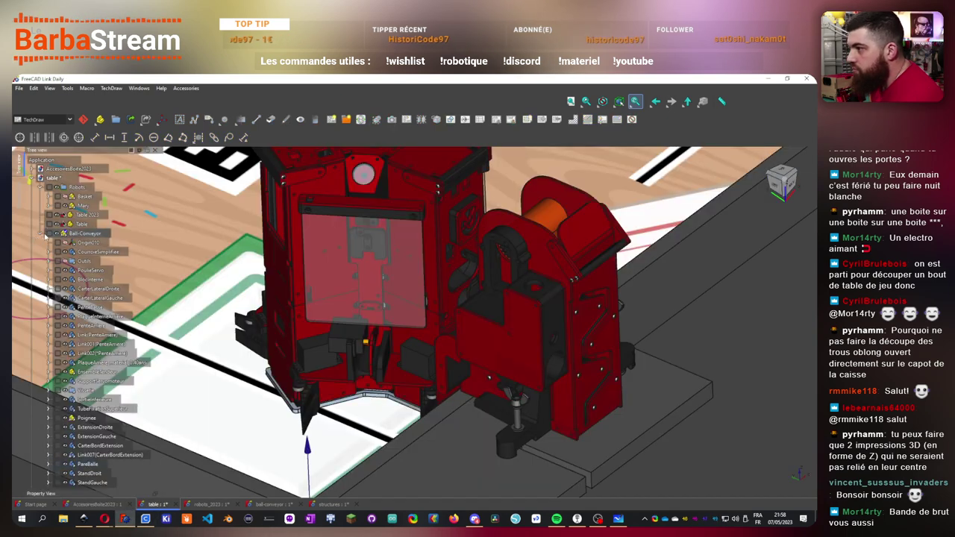
click(42, 234)
click(32, 178)
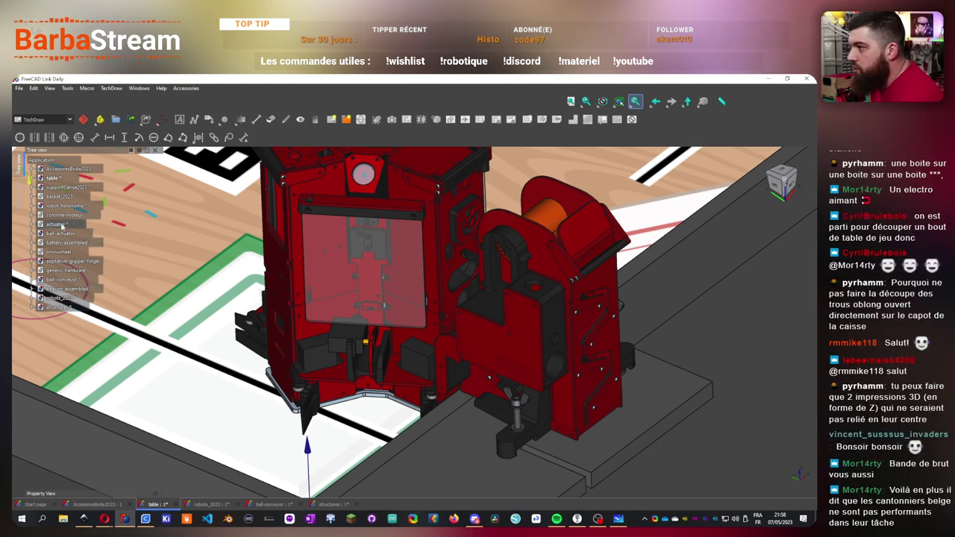
double_click(63, 196)
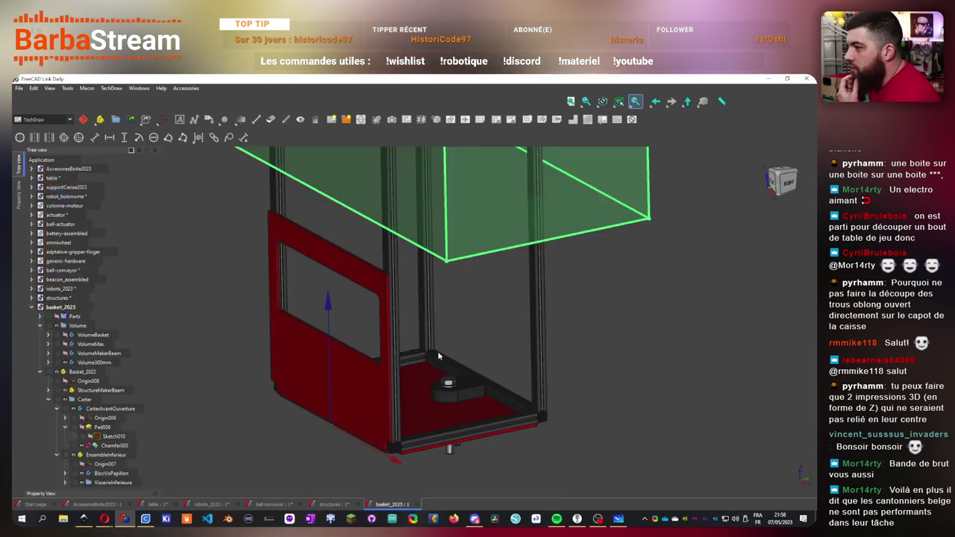
scroll(447, 375, down, 3)
scroll(579, 293, up, 3)
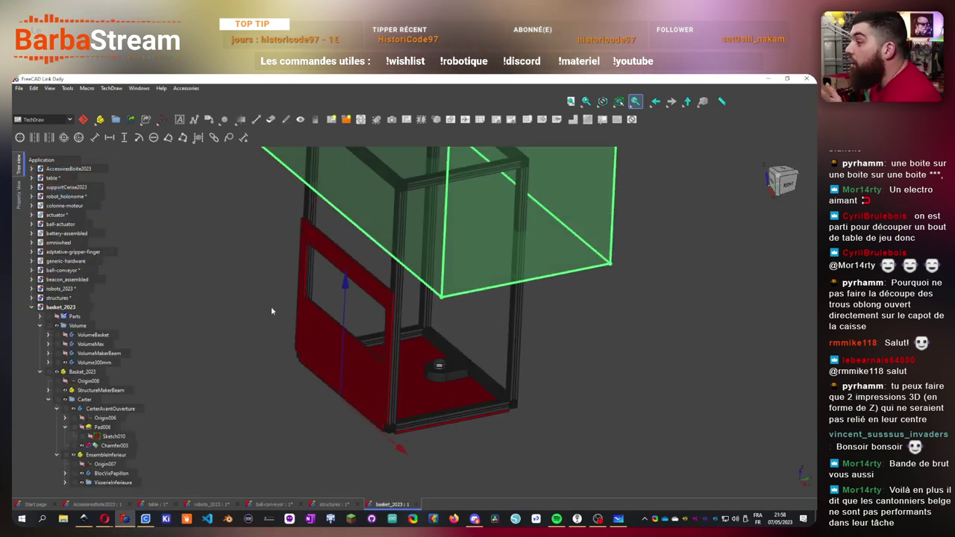
- Collapse the Carter and Basket_2023 branches and close the basket_2023 document
click(40, 372)
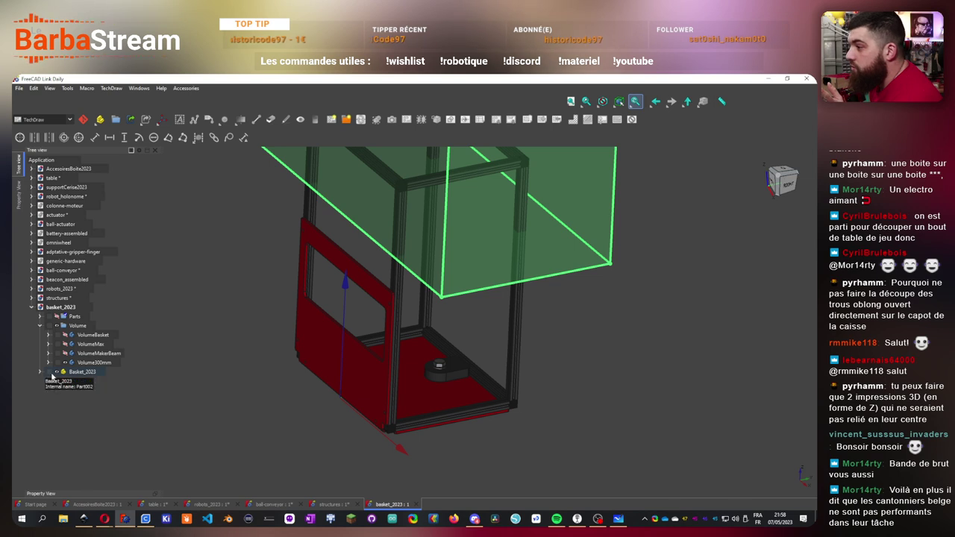
click(40, 371)
scroll(104, 395, down, 3)
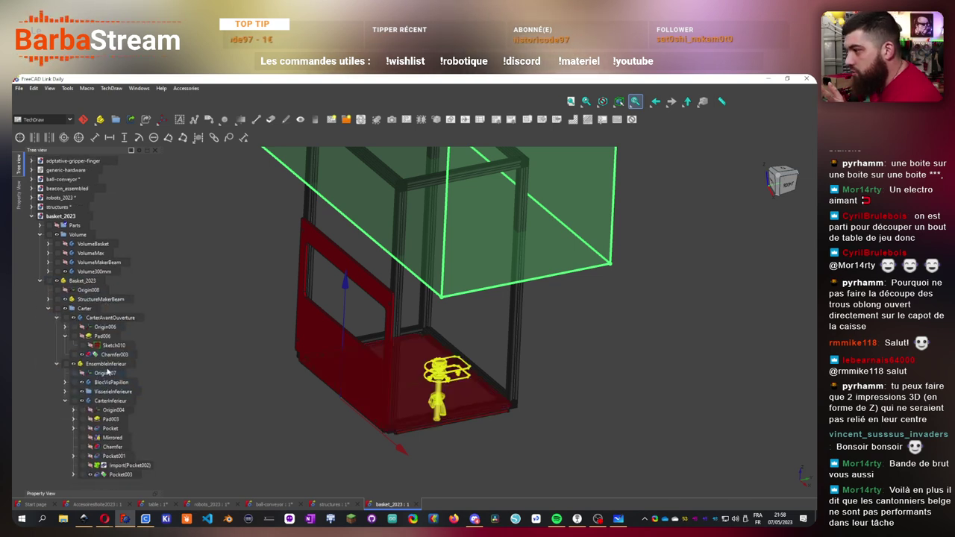
scroll(55, 367, up, 3)
click(48, 399)
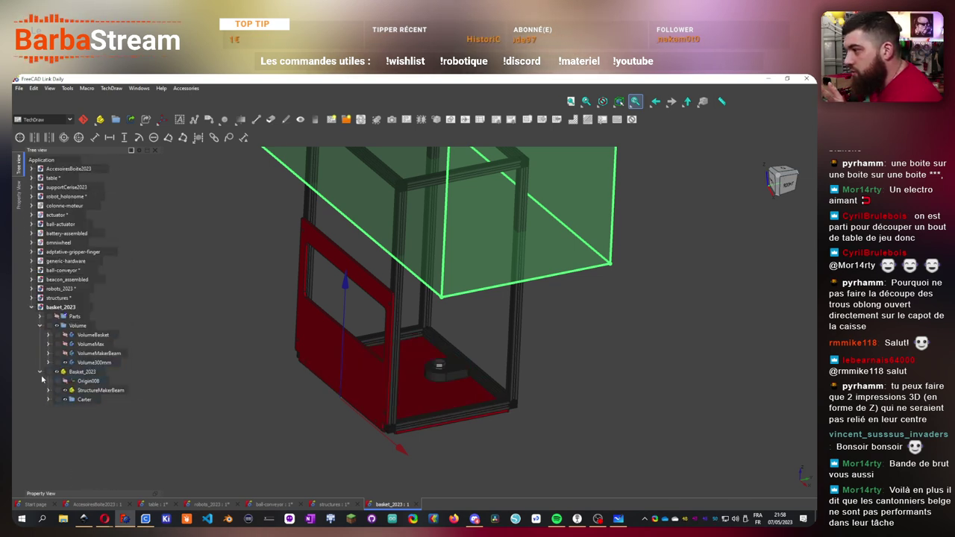
click(40, 372)
click(32, 308)
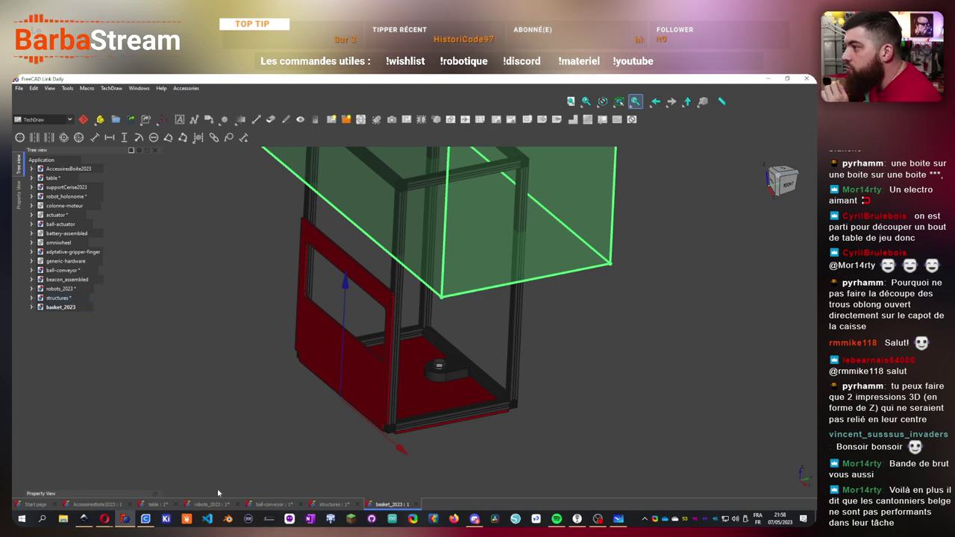
click(417, 504)
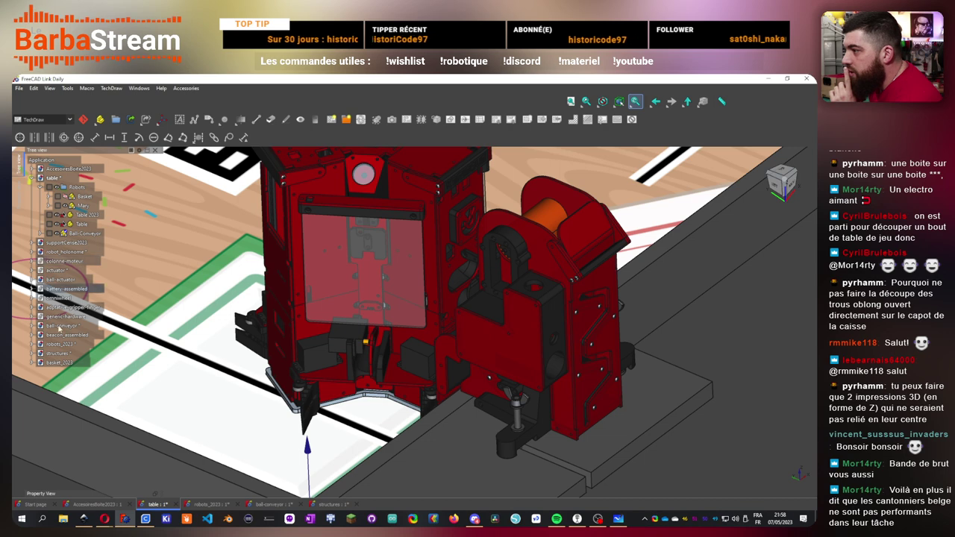
- Make the ball-conveyor document the active one in the Tree view
click(60, 326)
click(59, 326)
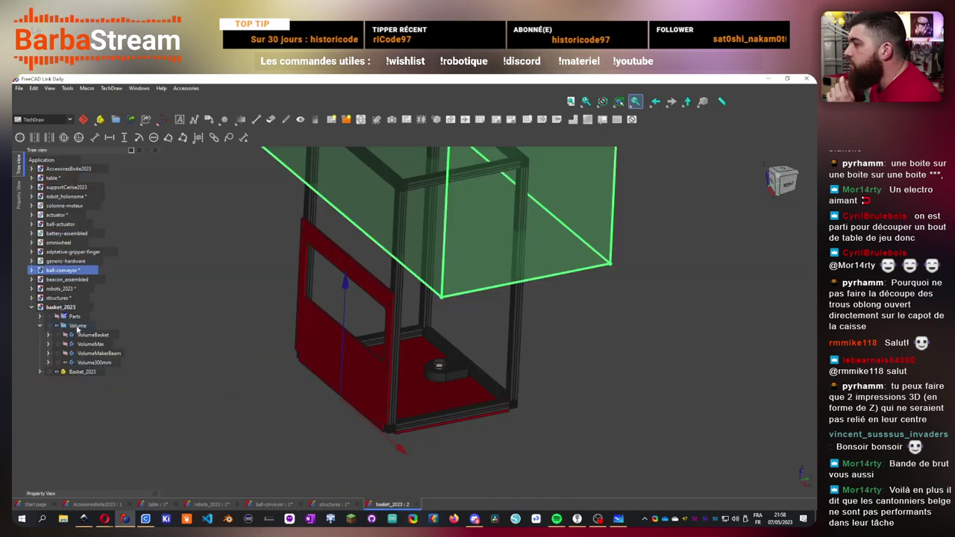
click(67, 271)
- Orbit the conveyor and snap to a straight bottom view of its underside
middle_drag(691, 386, 468, 280)
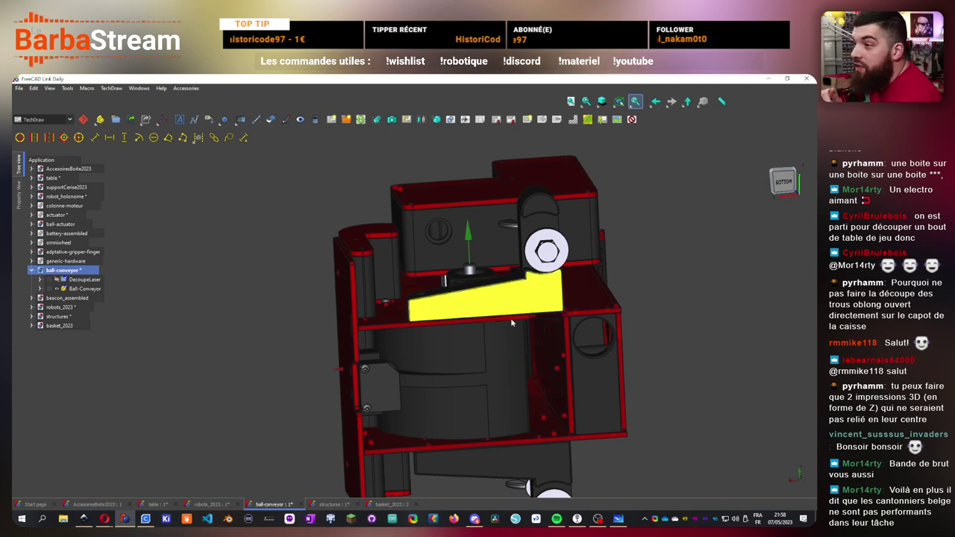
key(5)
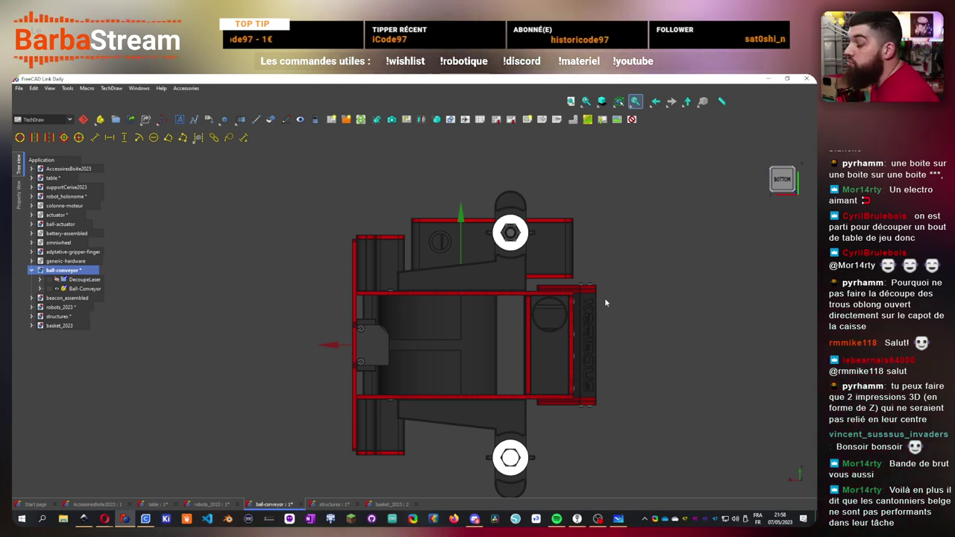
scroll(535, 351, down, 2)
scroll(536, 368, up, 2)
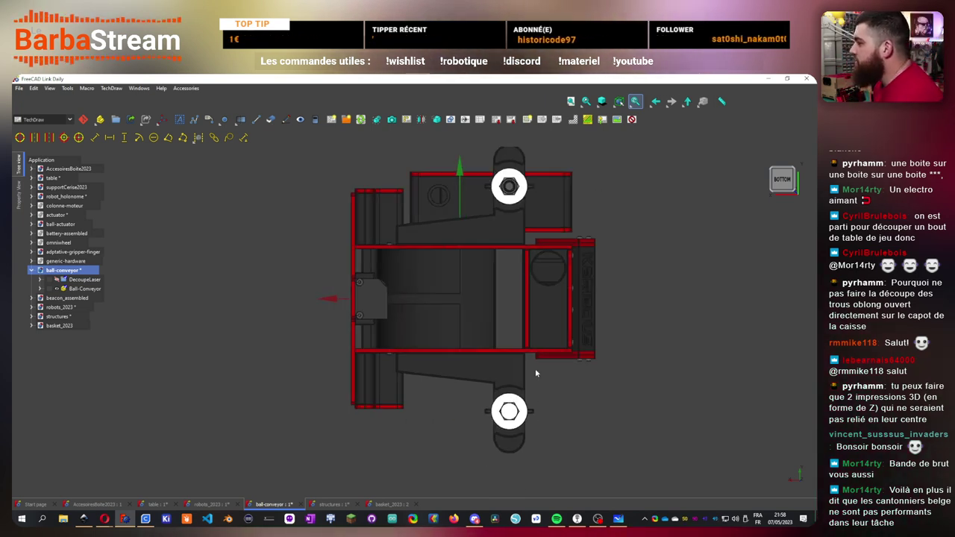
scroll(535, 324, up, 1)
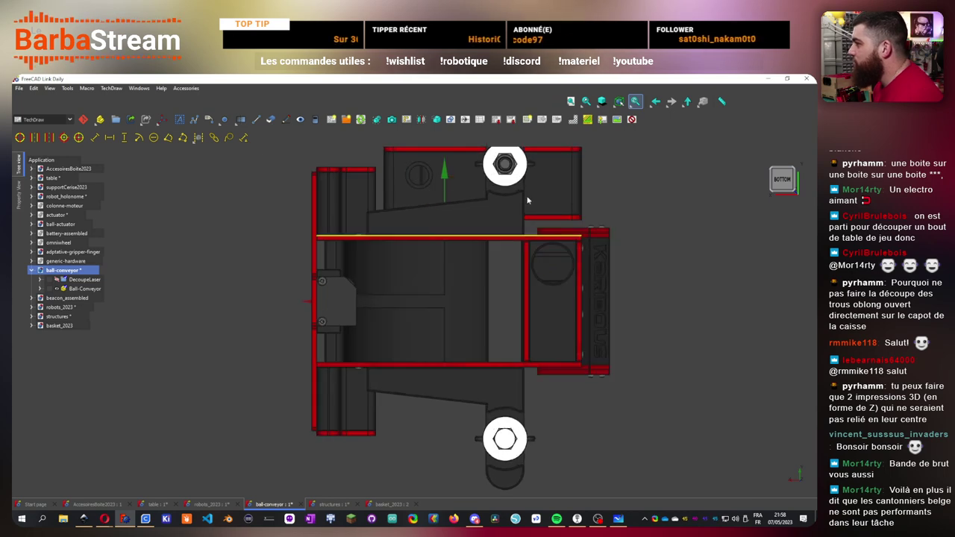
- Expand the Ball-Conveyor tree and locate the VisserieStand and StandDroit parts
click(41, 289)
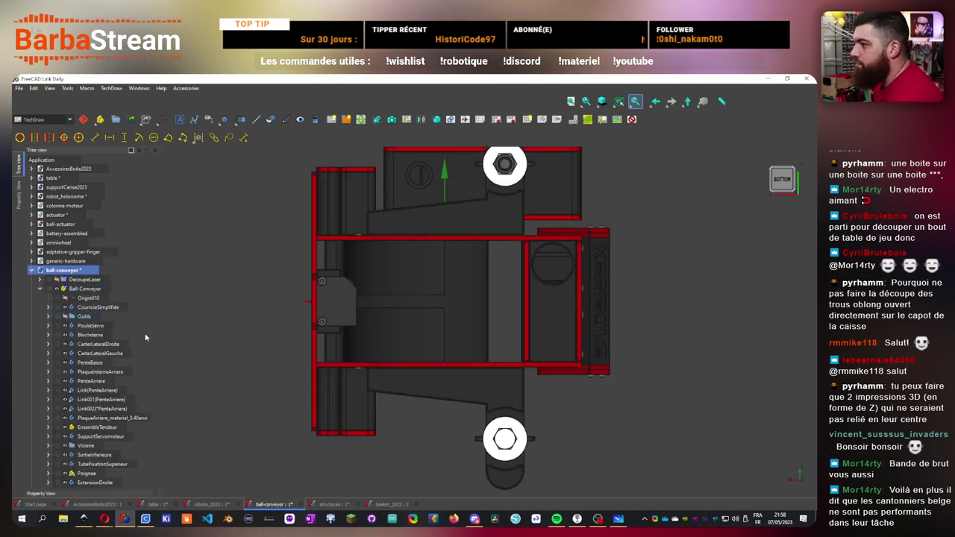
scroll(145, 338, down, 8)
click(47, 300)
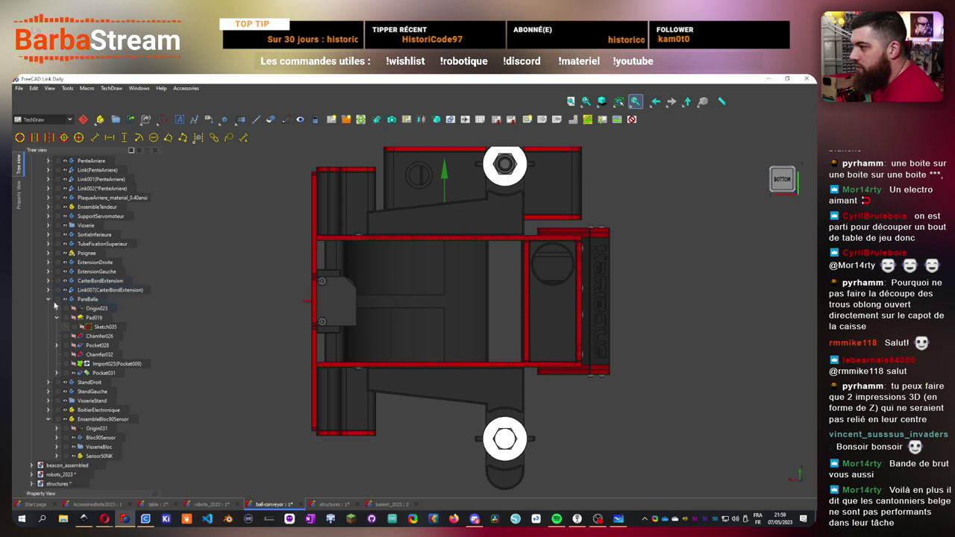
click(48, 299)
click(47, 409)
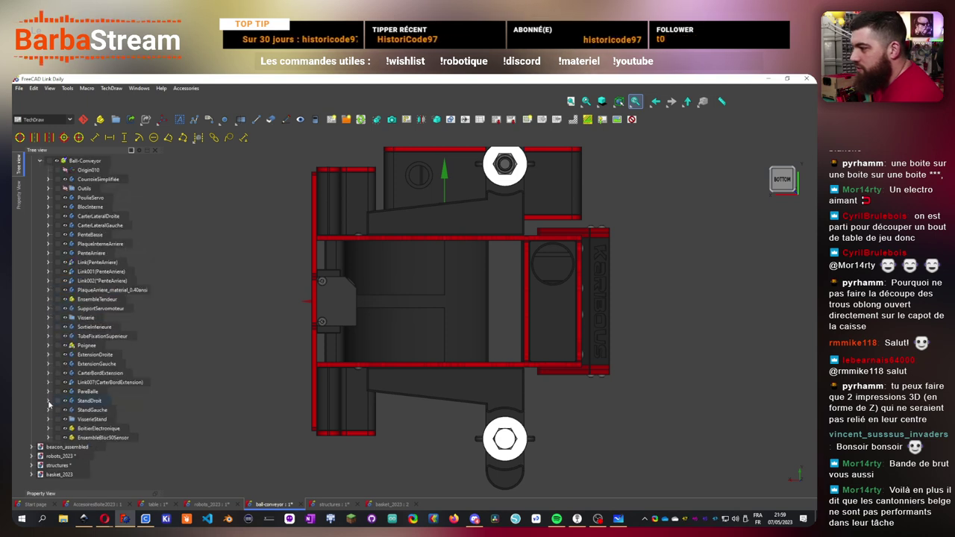
click(103, 420)
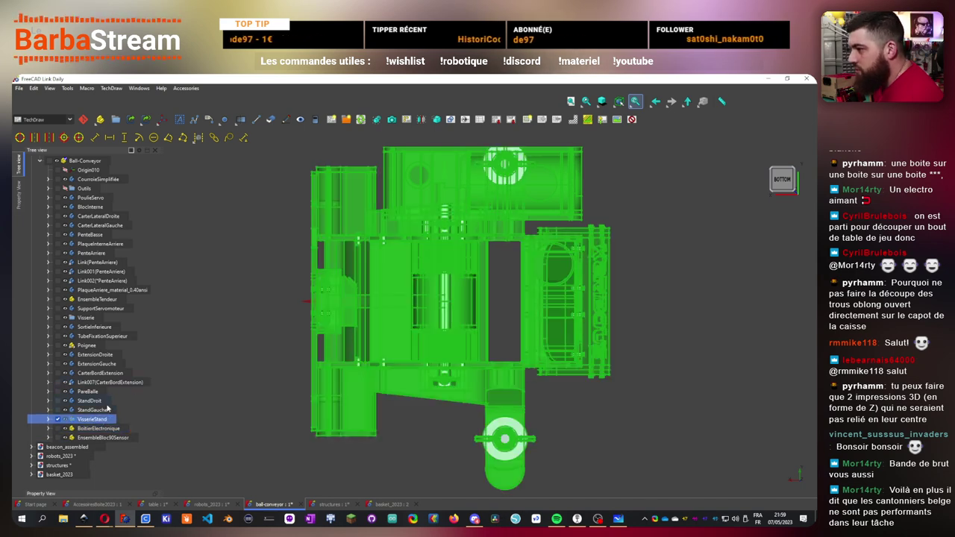
click(100, 400)
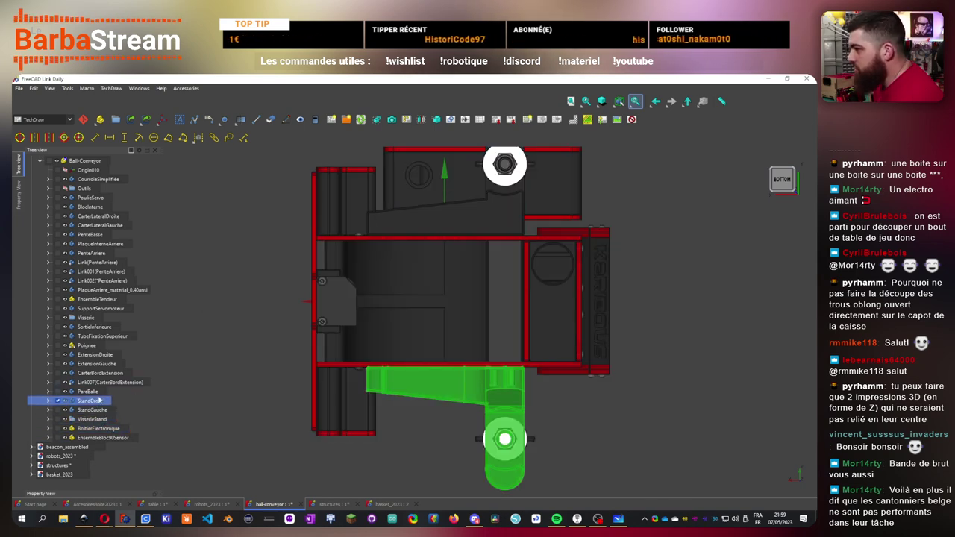
click(48, 401)
- Hide the VisserieStand screw hardware and fold away the StandDroit feature list
scroll(106, 404, down, 7)
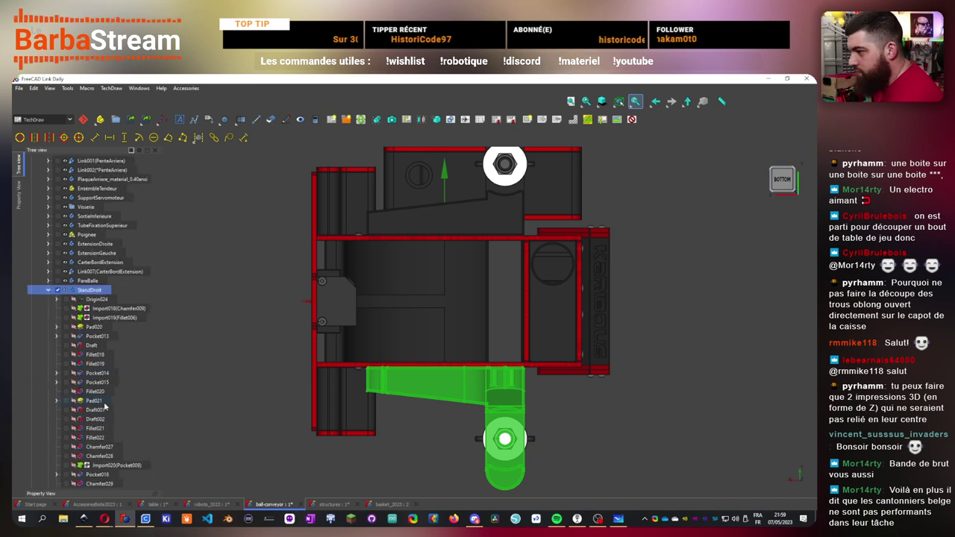
scroll(106, 403, down, 1)
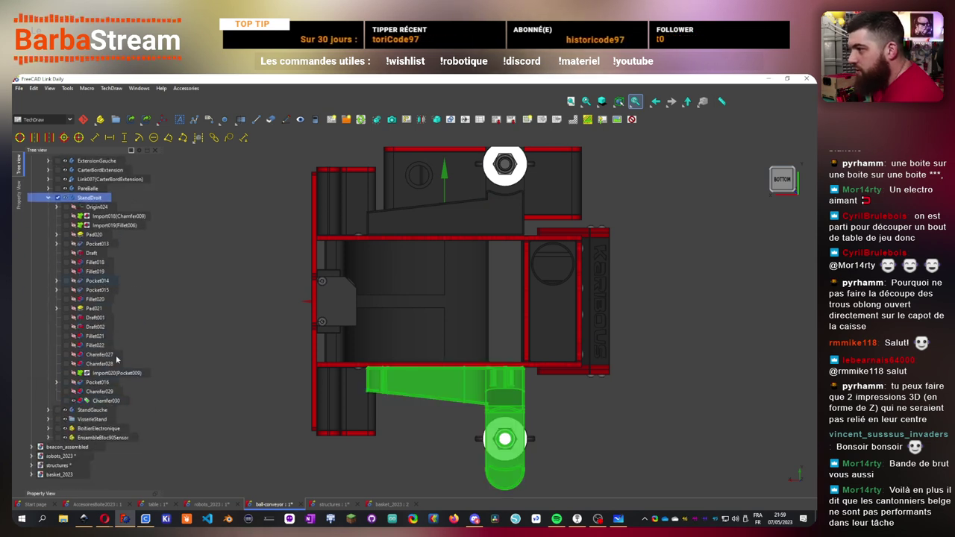
click(164, 431)
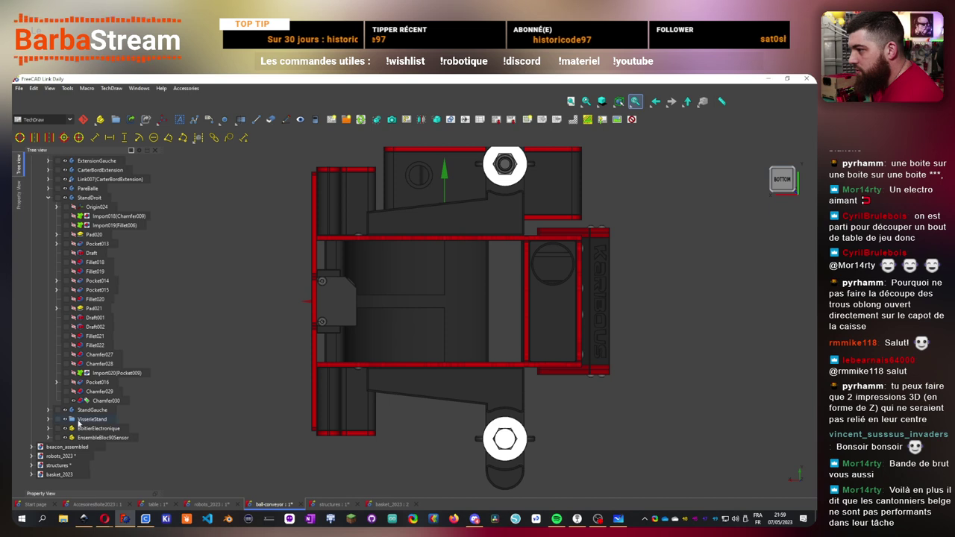
click(65, 419)
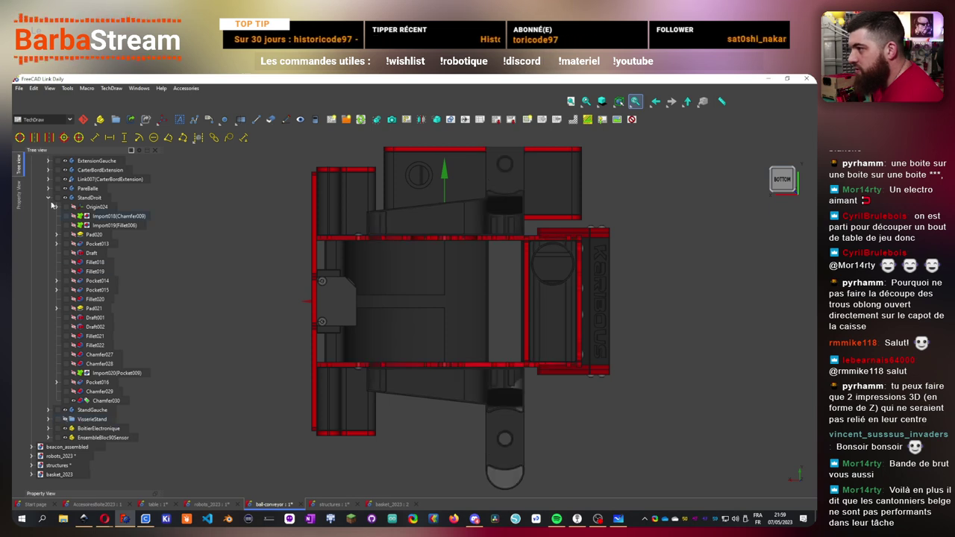
click(48, 198)
middle_drag(583, 360, 581, 375)
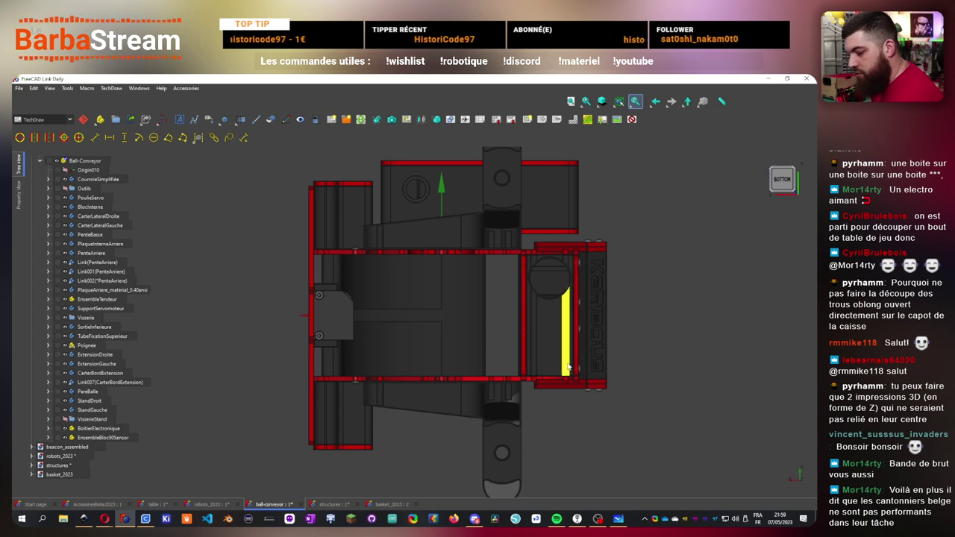
key(Tab)
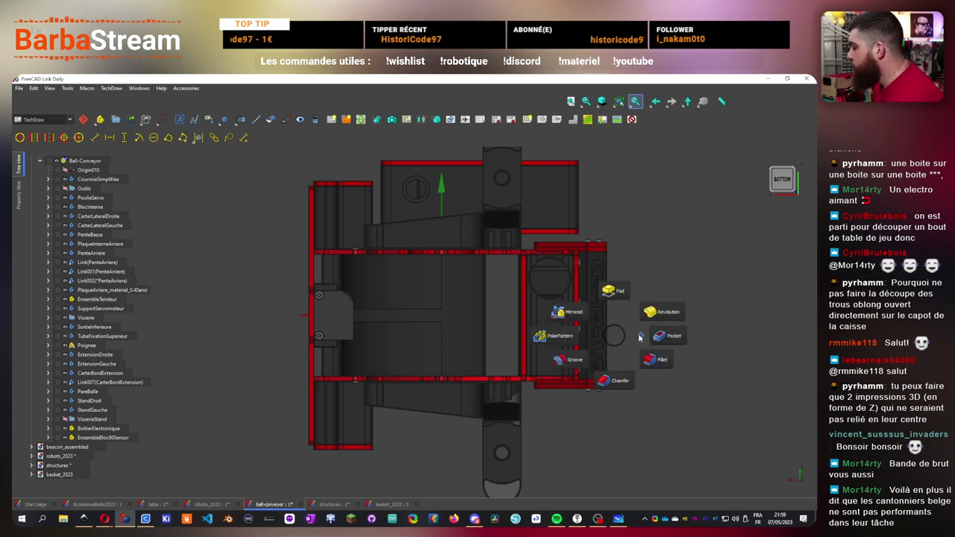
key(Escape)
key(Tab)
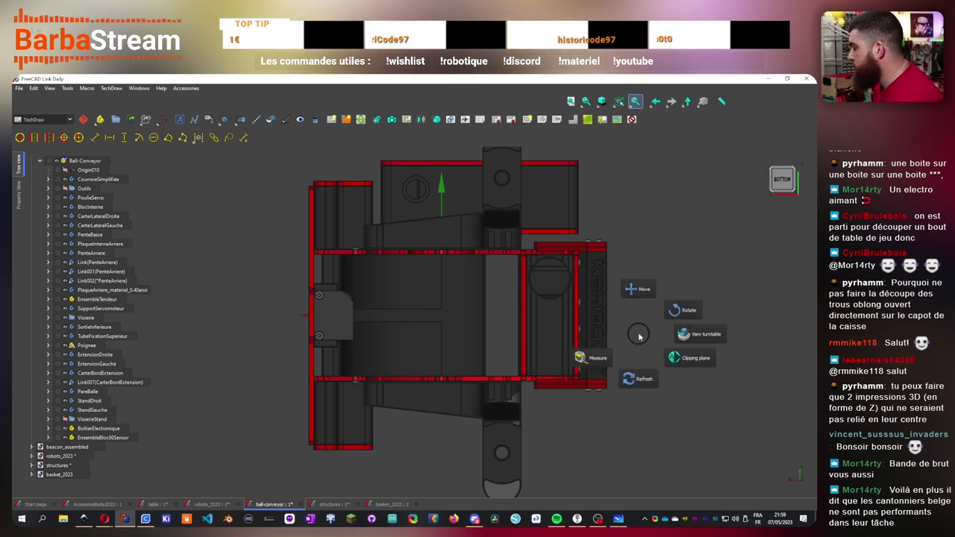
- Measure the 172,60 mm distance from an underside edge to the hole's circular edge
click(589, 357)
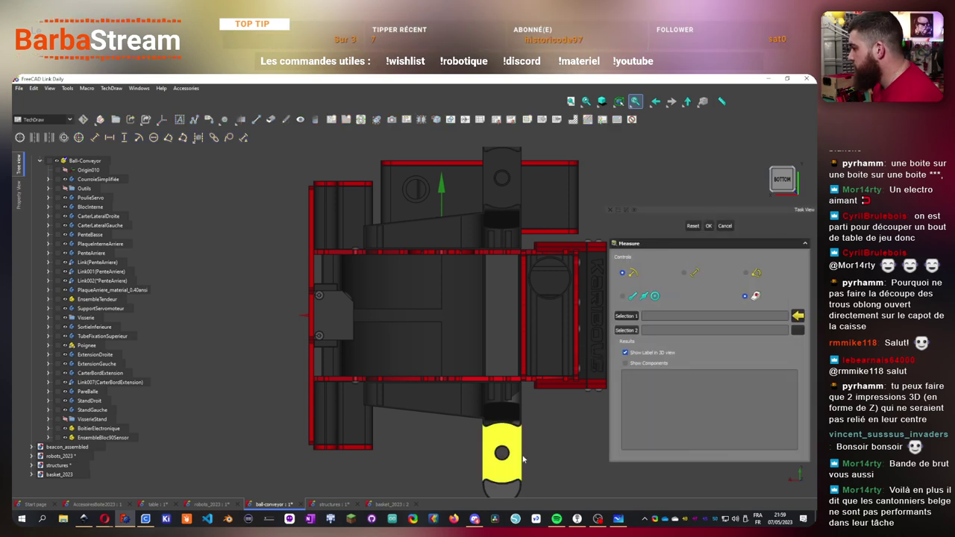
scroll(485, 461, up, 5)
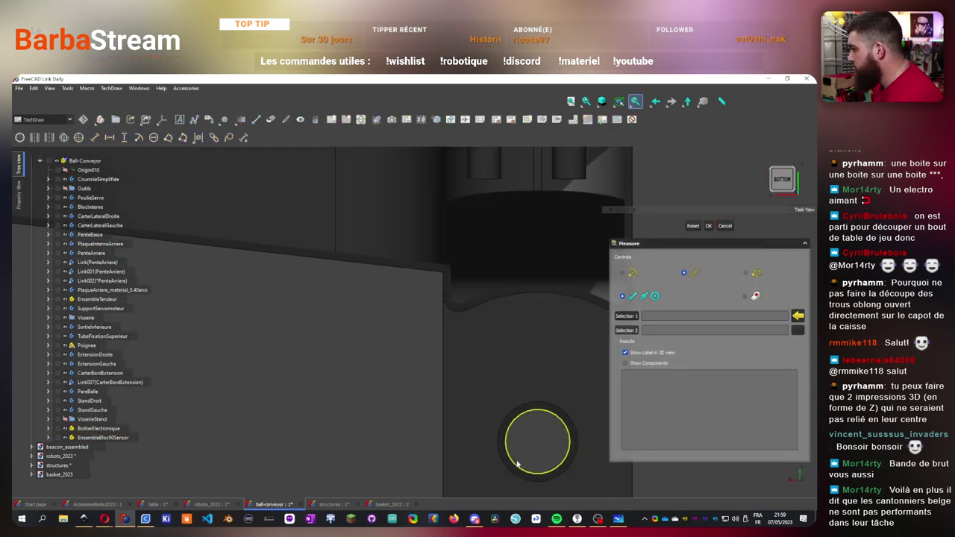
click(533, 475)
scroll(530, 462, down, 5)
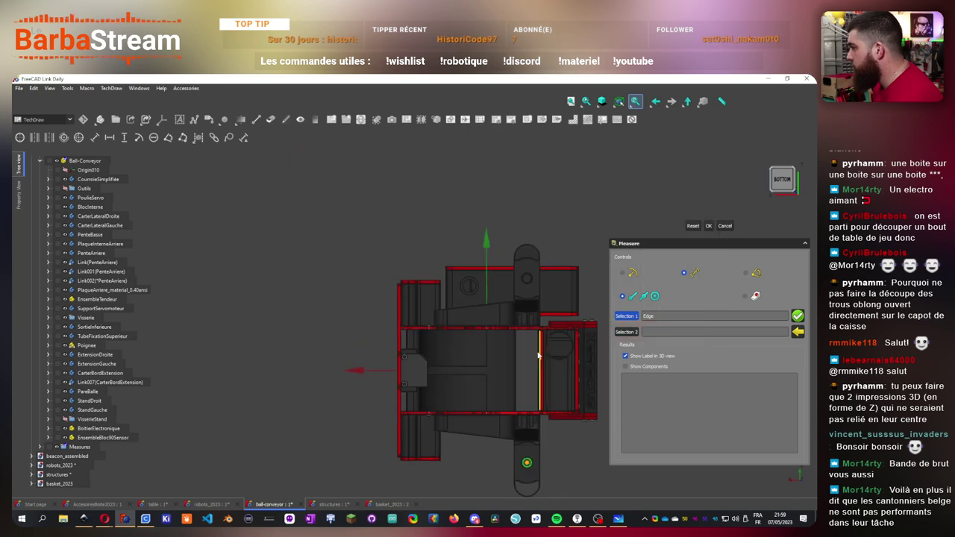
scroll(533, 277, up, 7)
click(487, 430)
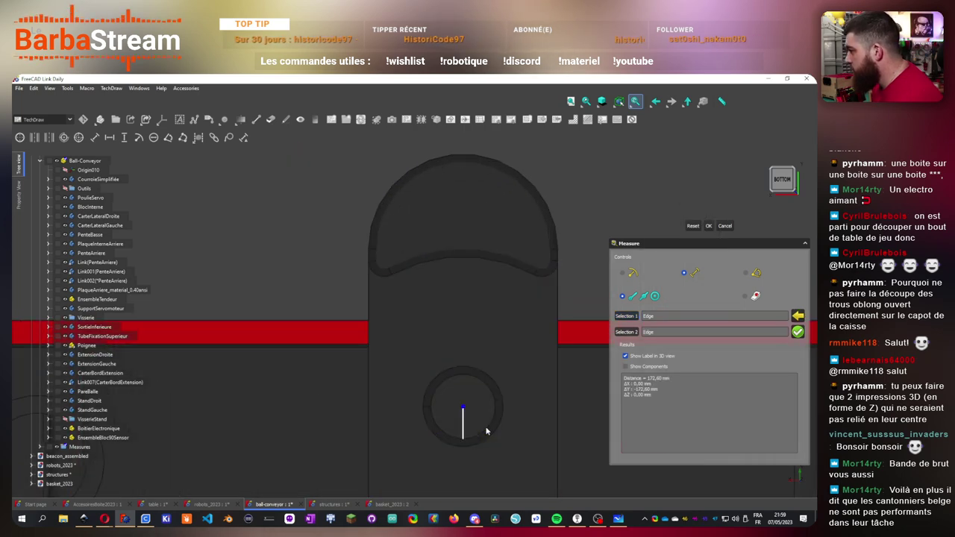
scroll(493, 424, down, 8)
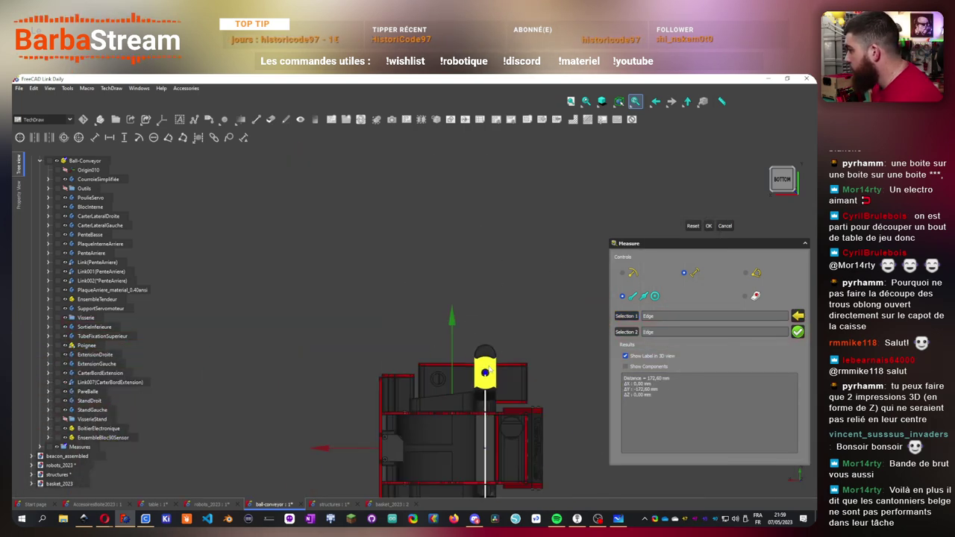
scroll(493, 424, up, 6)
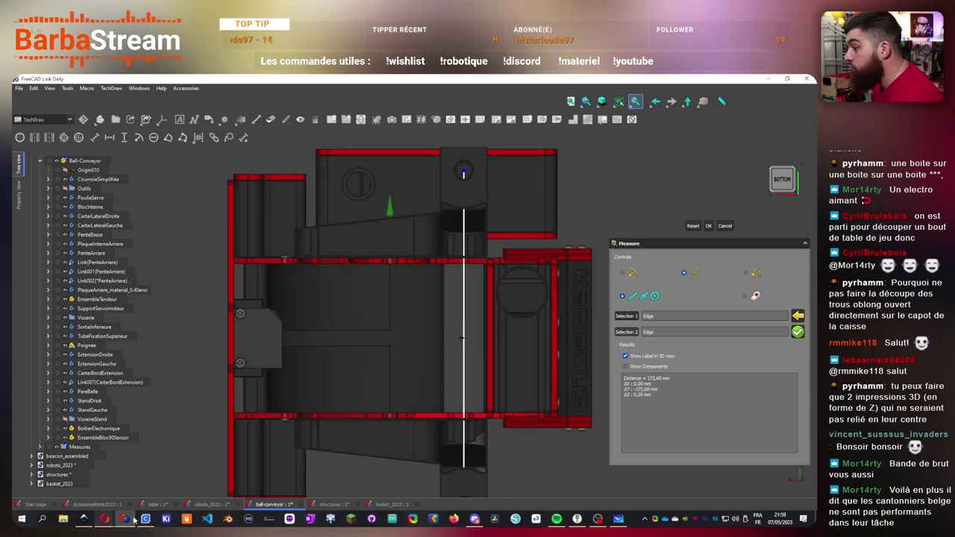
click(618, 519)
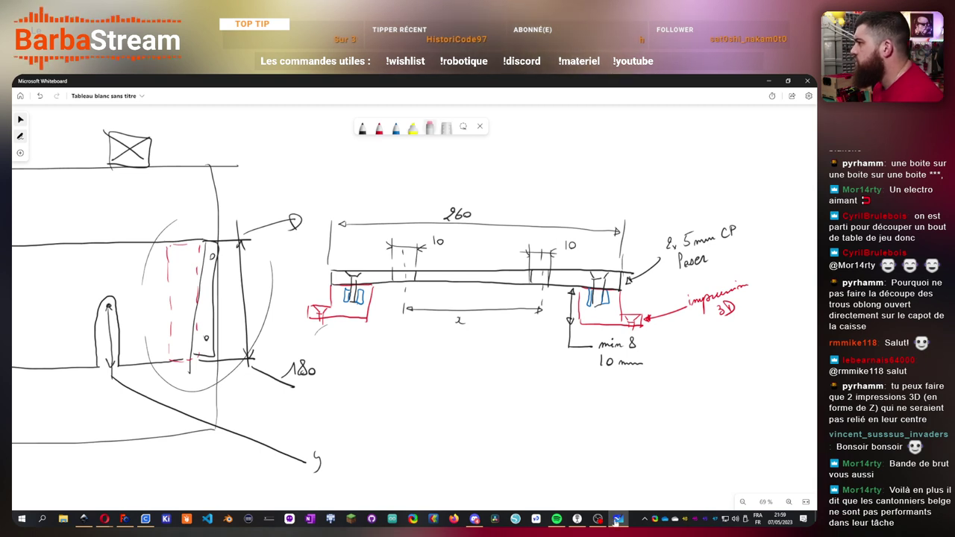
- Handwrite 172,60 under the gap arrow between the two 10 mm marks
click(430, 129)
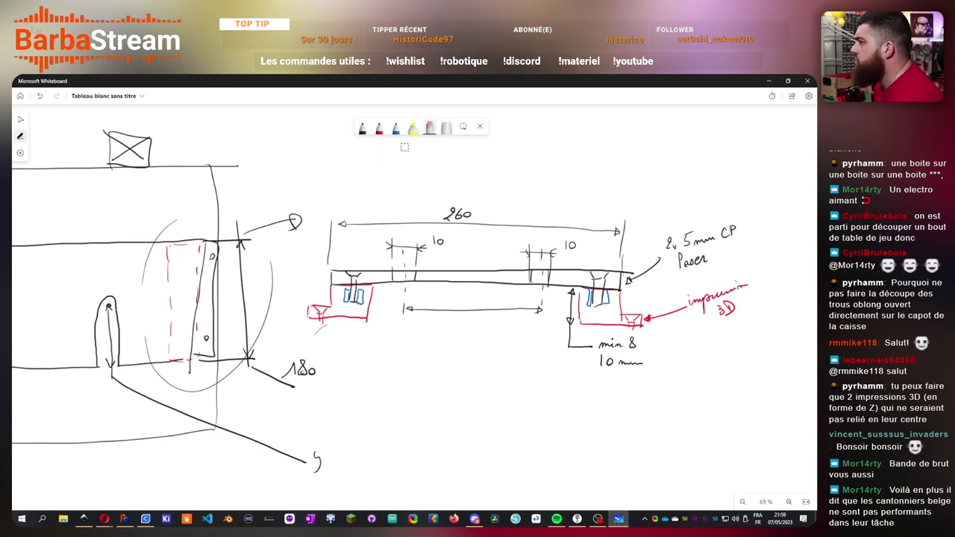
drag(440, 317, 440, 327)
mouse_move(448, 317)
mouse_down()
mouse_move(451, 328)
mouse_move(495, 328)
mouse_up()
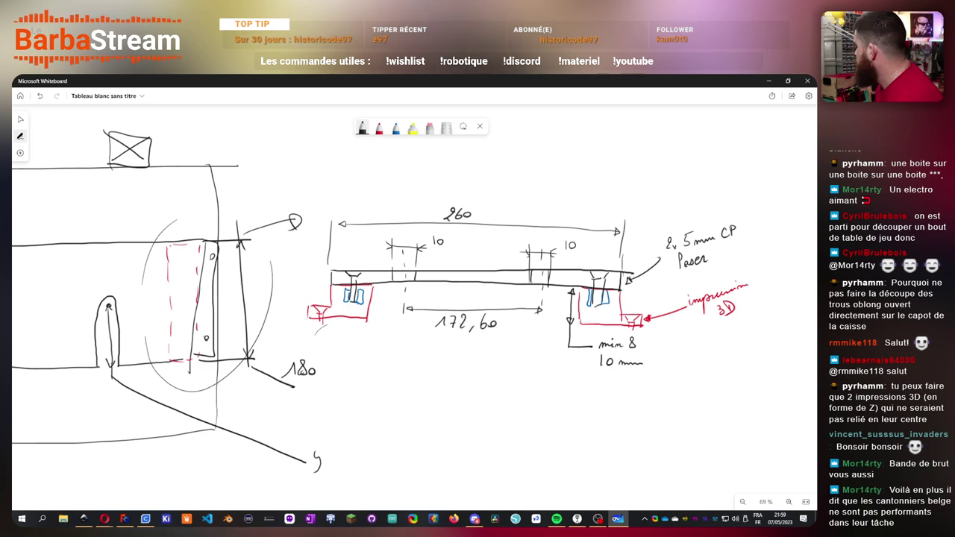
click(124, 519)
- Reset the measurement and measure from the round hole's edge to the red frame's corner
scroll(443, 351, up, 1)
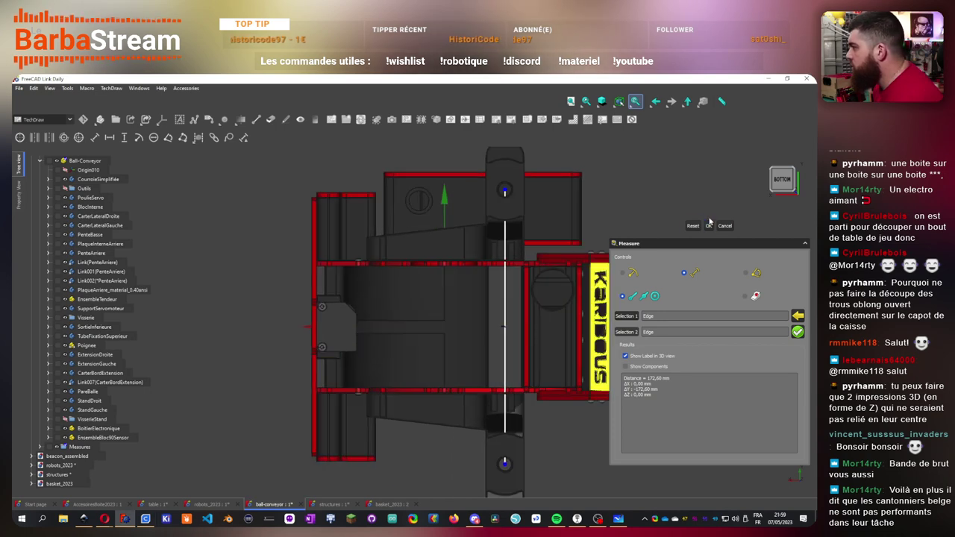
click(694, 225)
scroll(508, 194, up, 5)
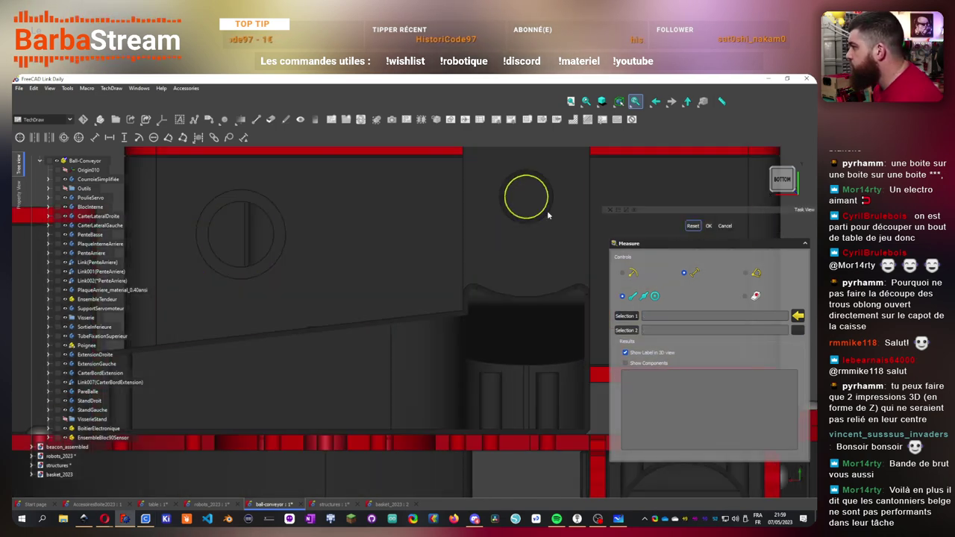
click(543, 214)
scroll(505, 336, down, 6)
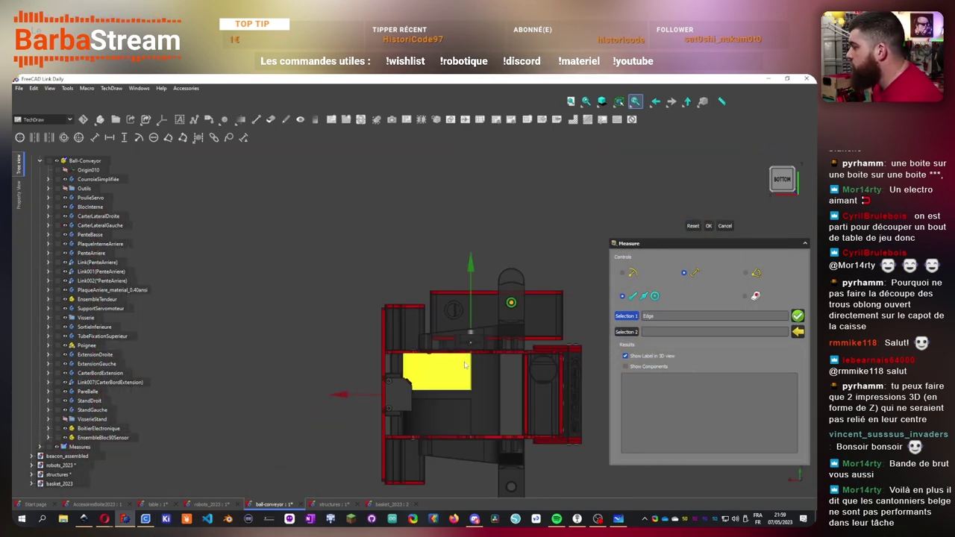
scroll(390, 334, up, 6)
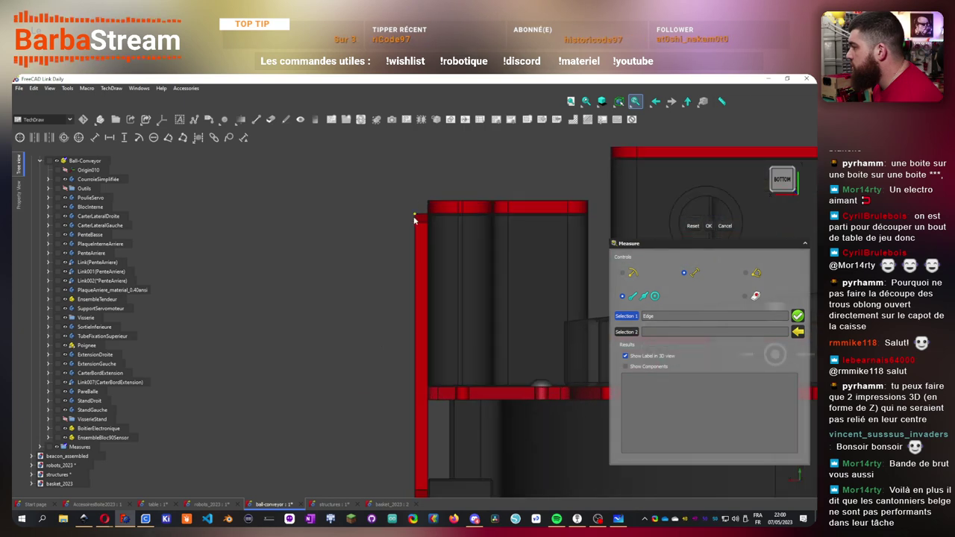
click(415, 223)
scroll(337, 273, down, 5)
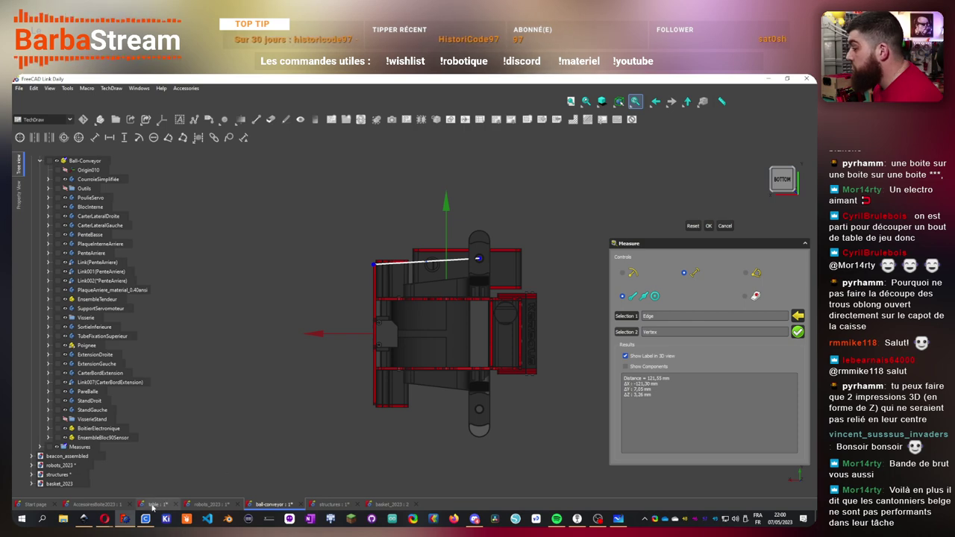
click(618, 520)
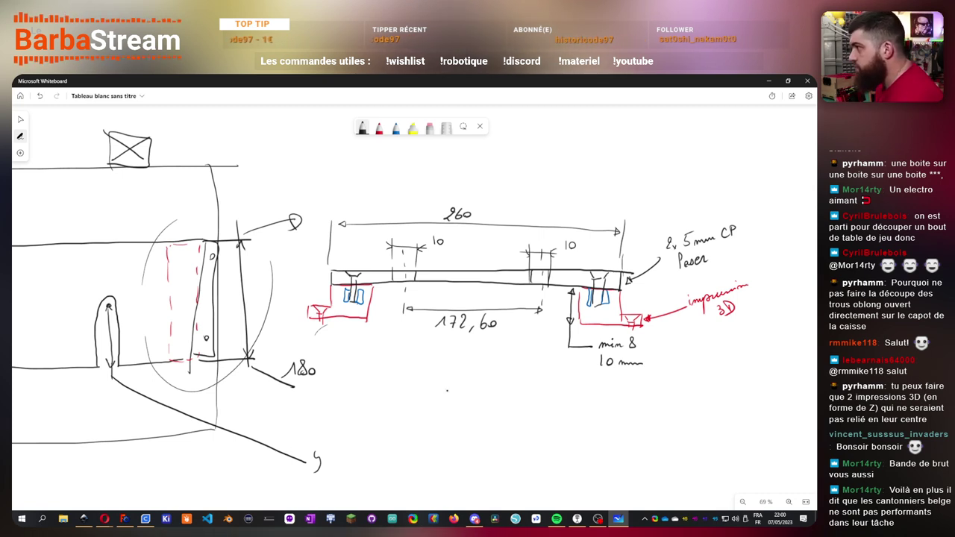
- Erase the stray mark and write 121,30 in black beside the lower sketch line
click(430, 128)
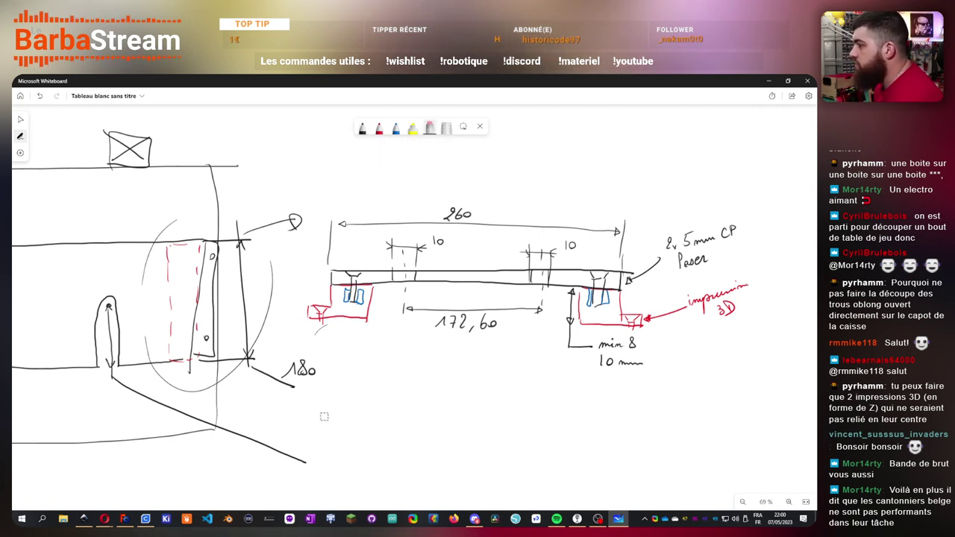
click(363, 128)
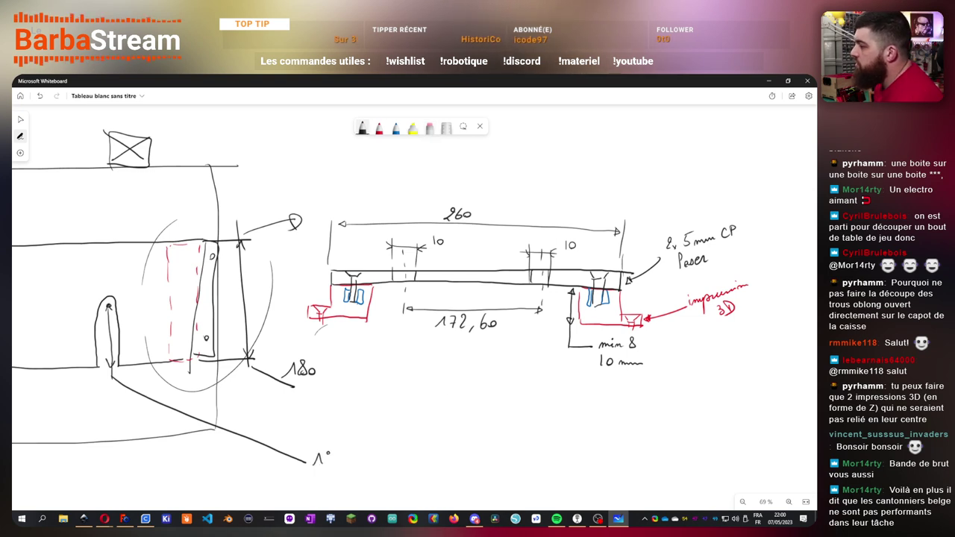
drag(372, 457, 375, 448)
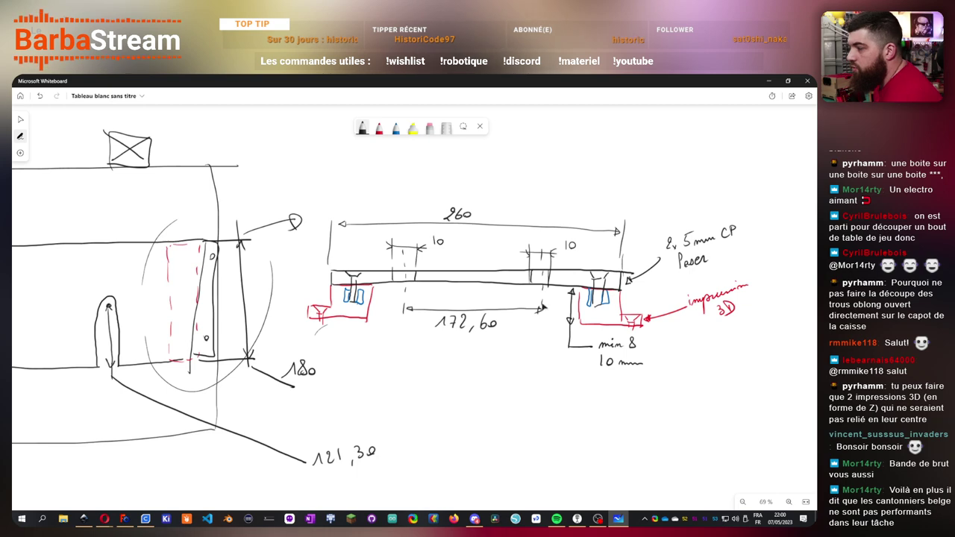
- Minimize Whiteboard, then clear the measurement and close the Measure task
key(super+Down)
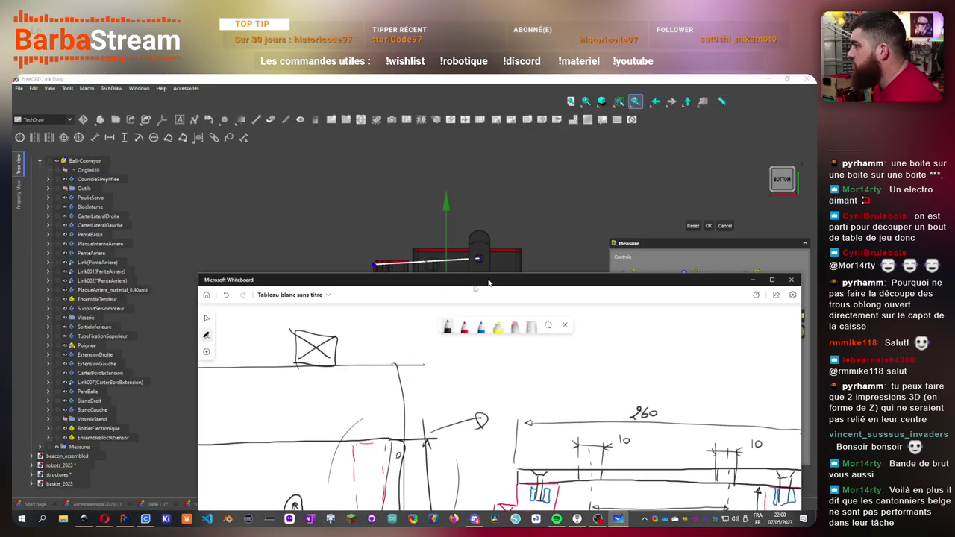
key(super+Down)
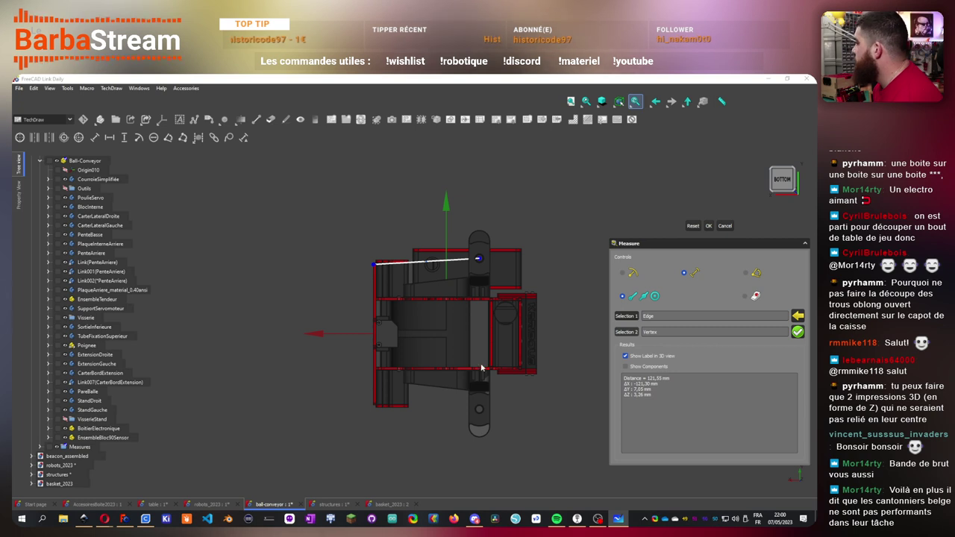
click(709, 227)
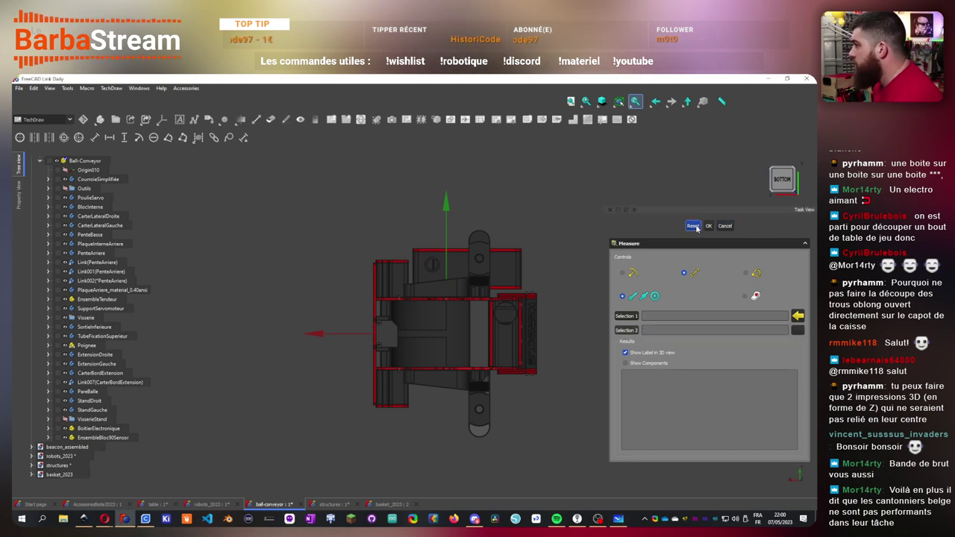
click(709, 226)
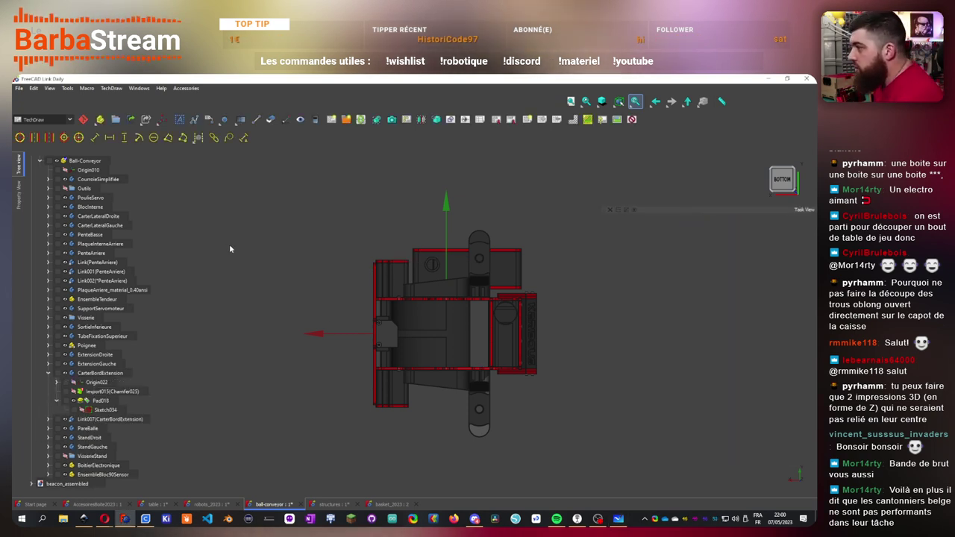
- Switch to the AccessoiresBoite2023 document, collapse its branches and hide TopBox
click(93, 504)
scroll(67, 280, up, 3)
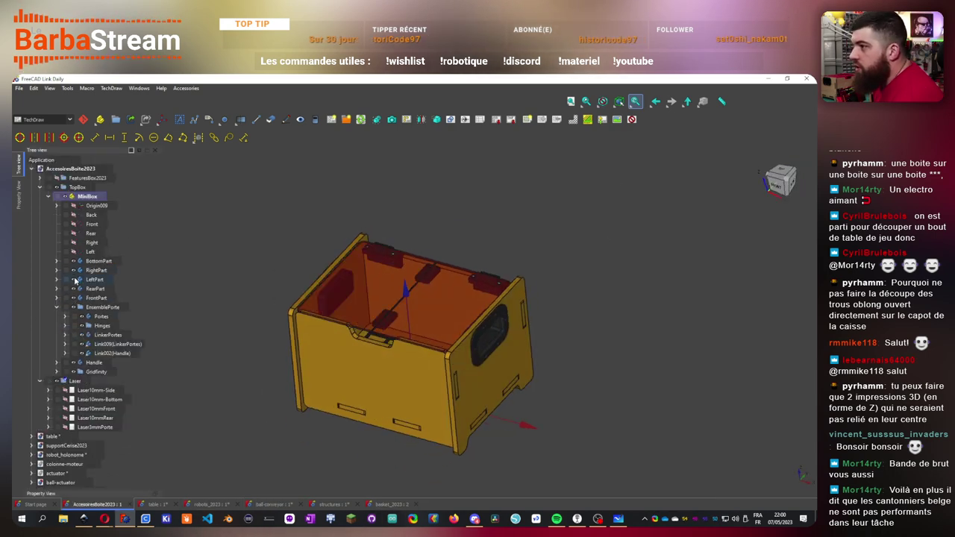
click(49, 197)
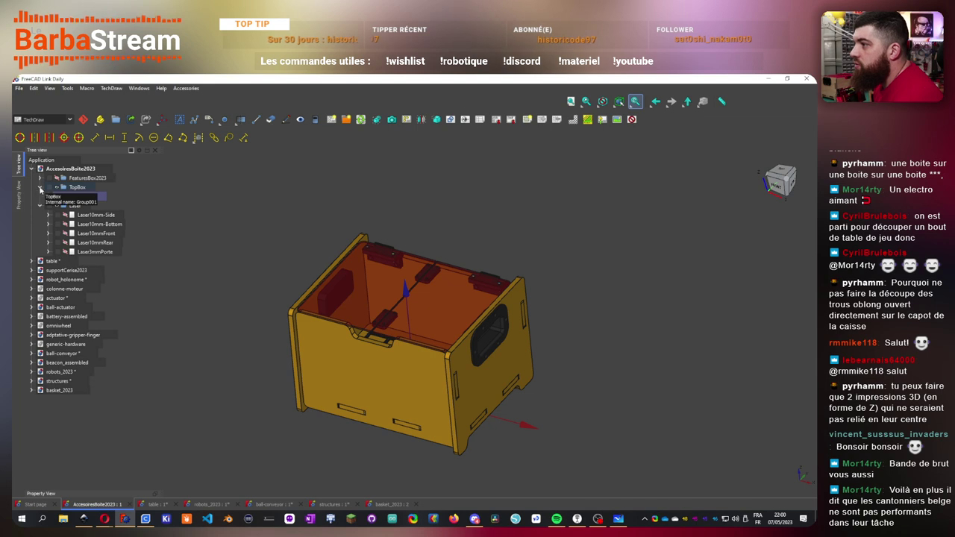
click(39, 188)
click(40, 196)
click(57, 190)
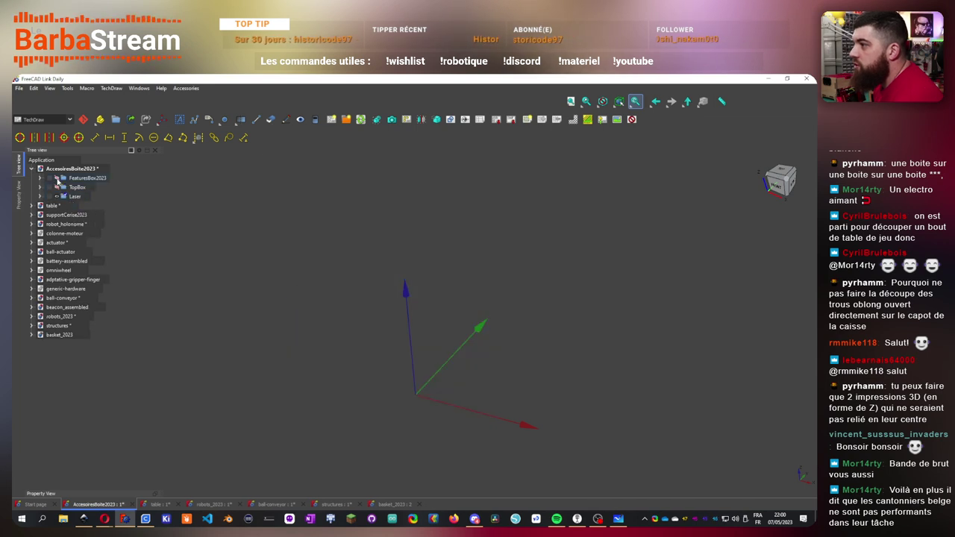
- Expand the FeaturesBox2023 group and hide it
click(57, 179)
click(40, 178)
click(90, 178)
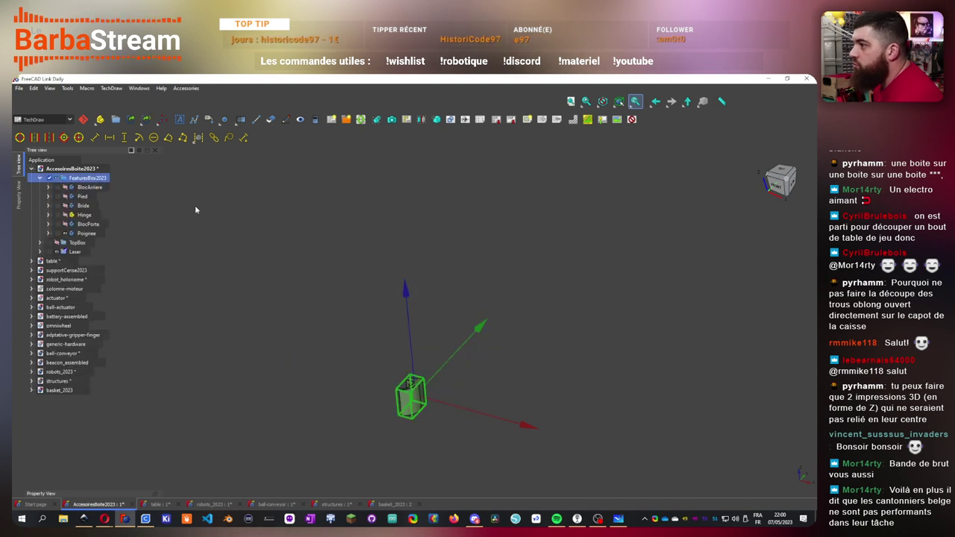
scroll(439, 412, up, 3)
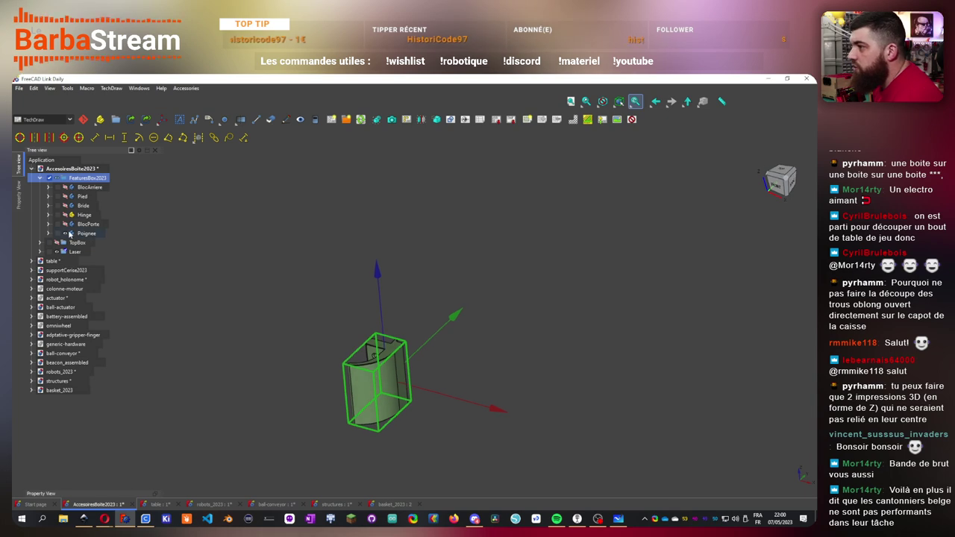
key(space)
click(284, 202)
- Expand TopBox and toggle the MiniBox assembly's visibility
click(40, 242)
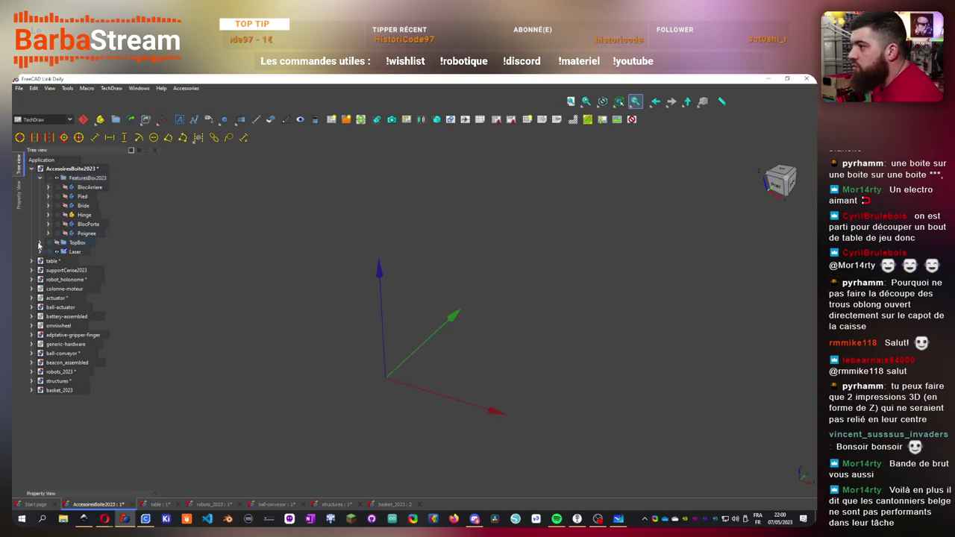
click(74, 253)
key(space)
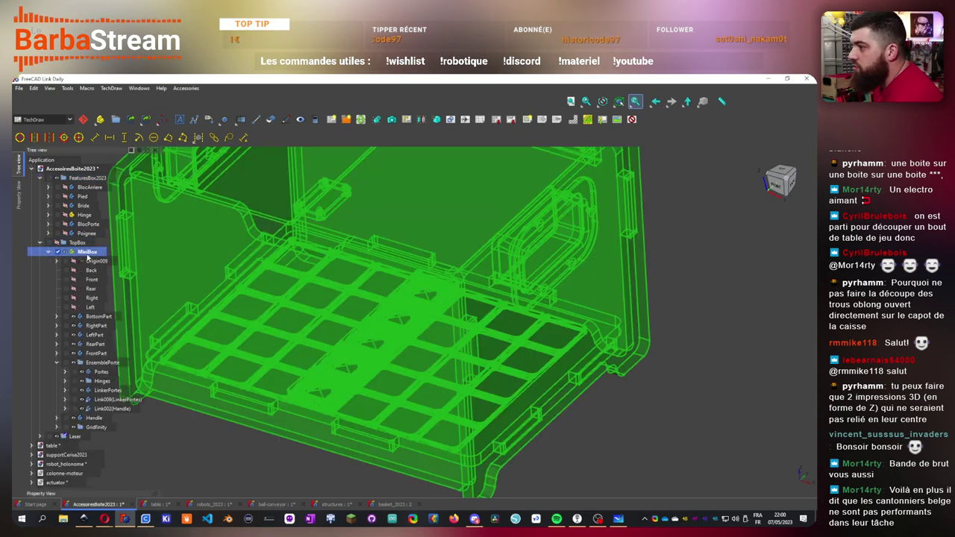
right_click(88, 256)
key(Escape)
key(space)
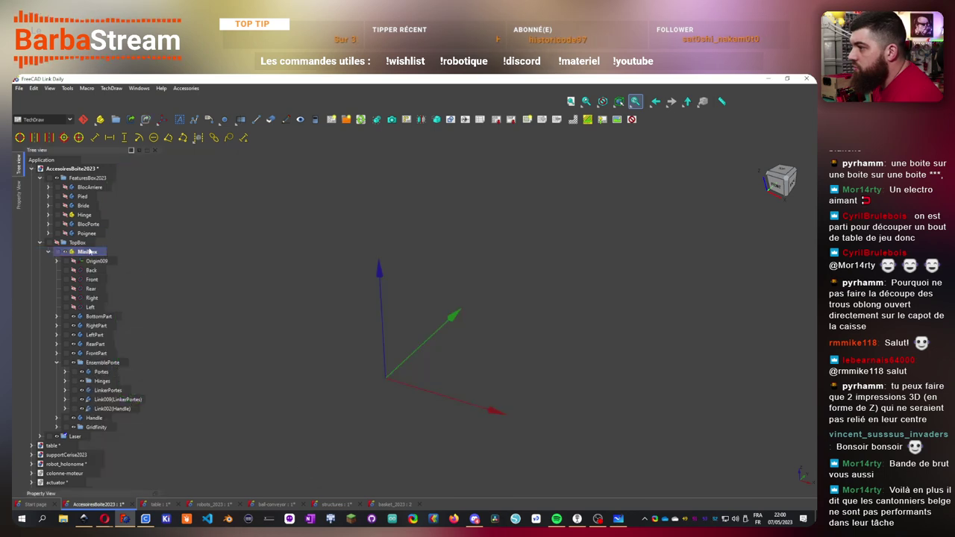
key(space)
- Collapse the tree, hide the remaining model and switch to the Part Design workbench
right_click(90, 254)
click(122, 255)
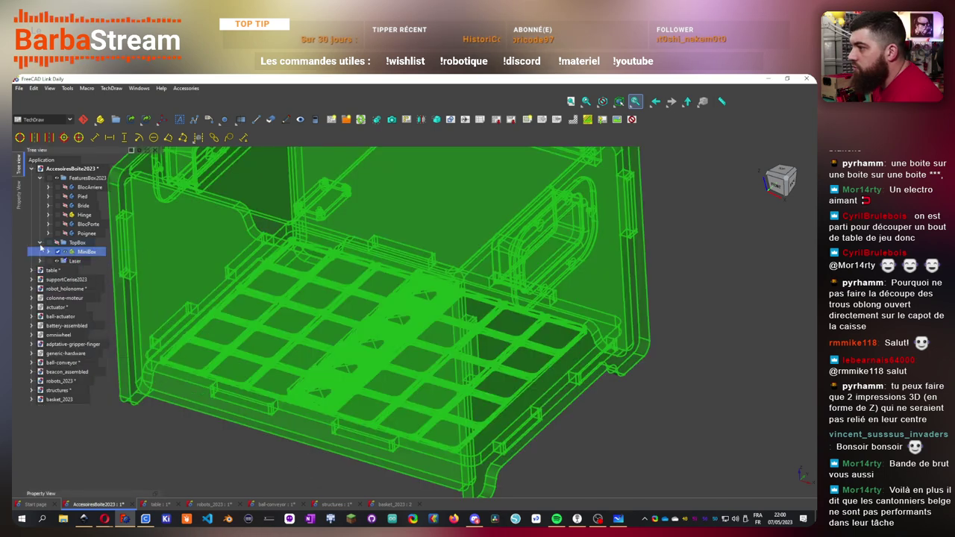
click(40, 244)
key(space)
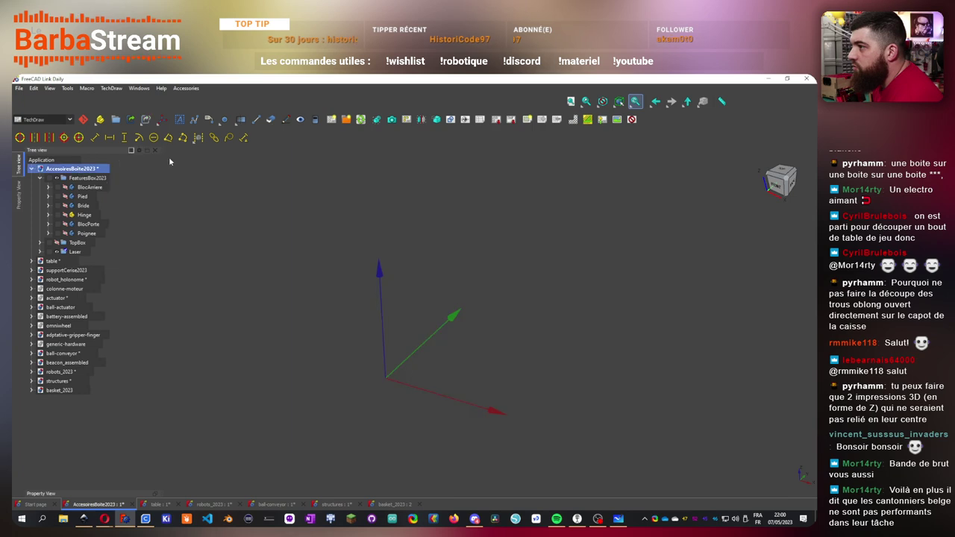
click(53, 121)
click(79, 164)
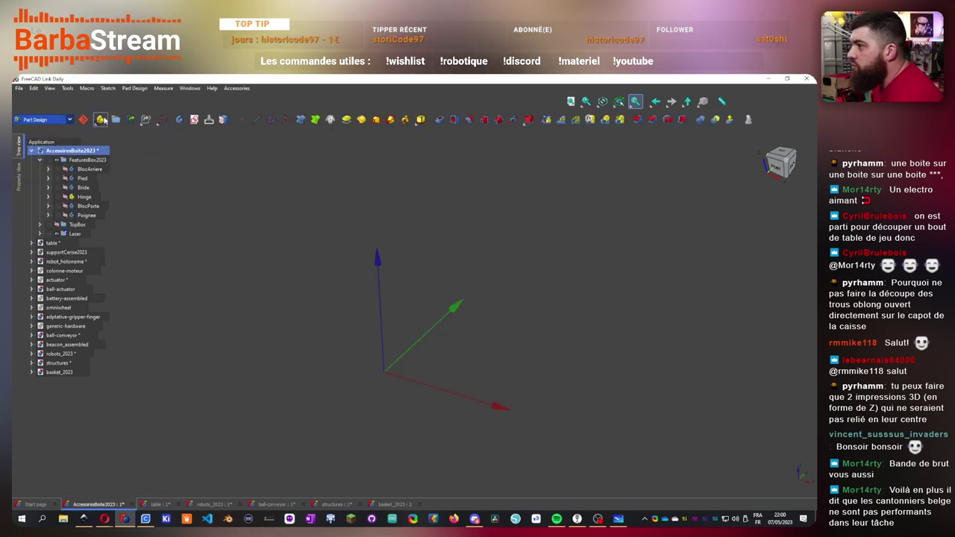
- Add a new part and rename it BasketSupport2023
click(101, 119)
right_click(73, 244)
click(129, 451)
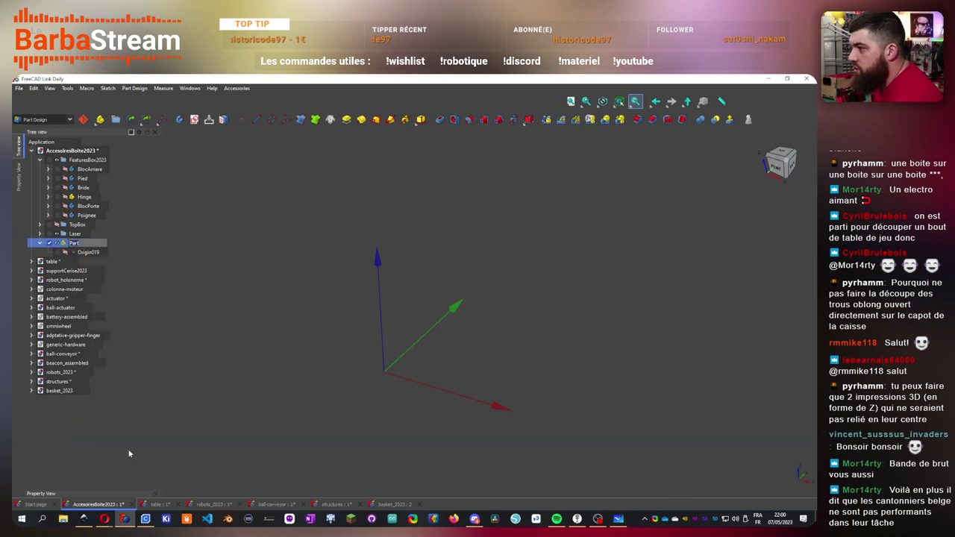
text(BlocSupport2023)
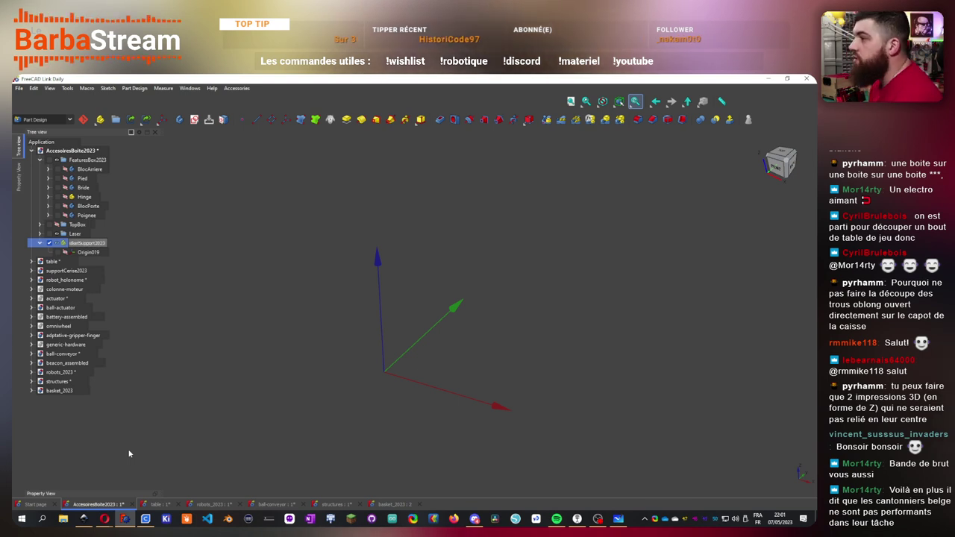
key(Return)
- Add a first body inside BasketSupport2023 and rename it Plaque
click(182, 121)
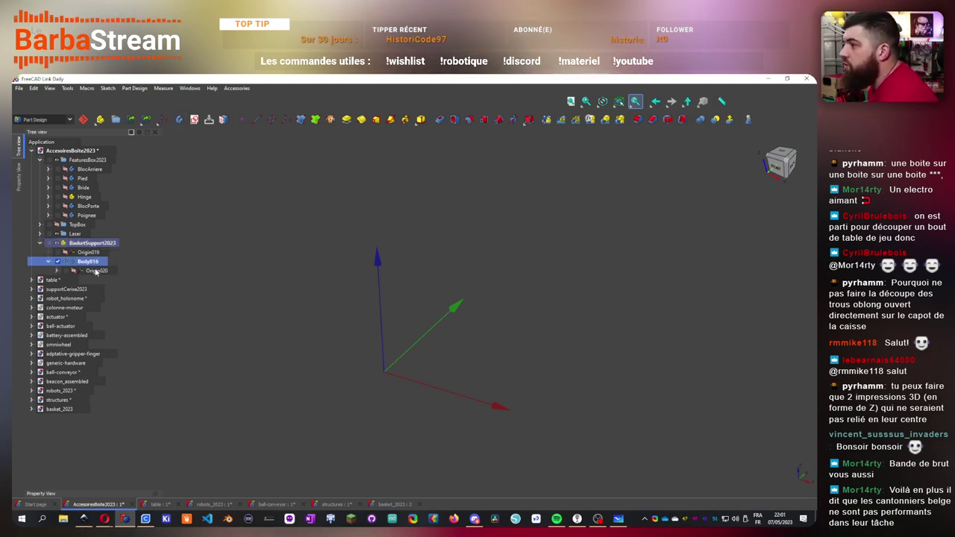
right_click(93, 265)
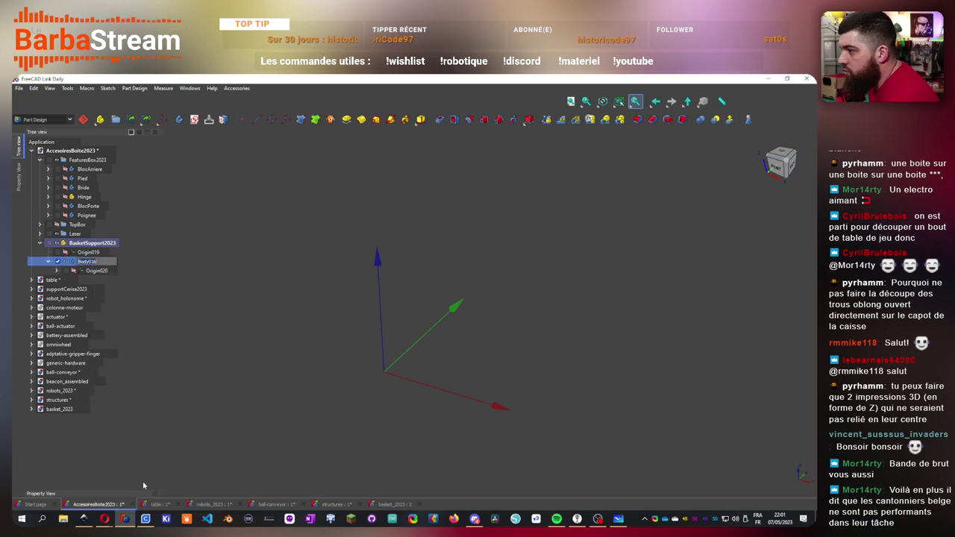
click(142, 481)
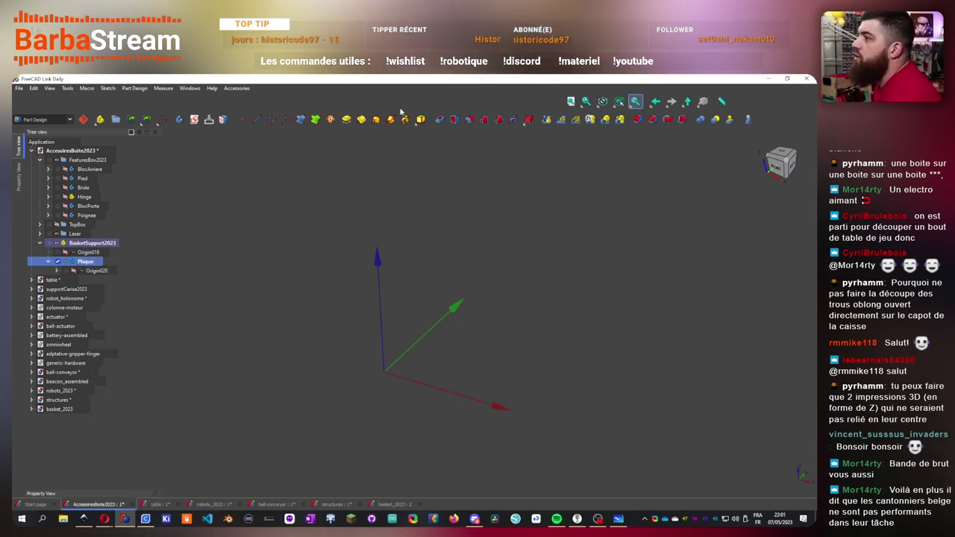
- Add a second body named Equerre and make the Plaque body active
click(182, 121)
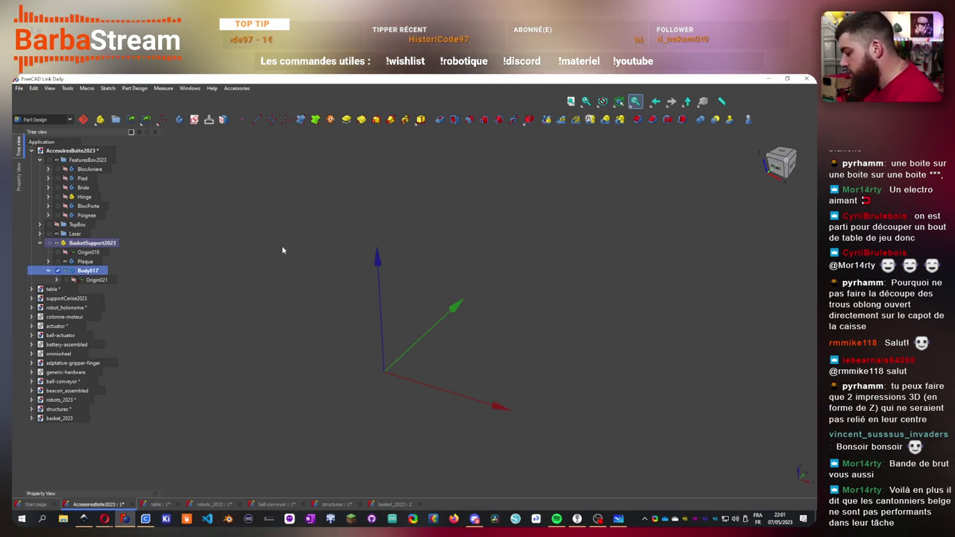
right_click(86, 273)
click(127, 498)
text(E)
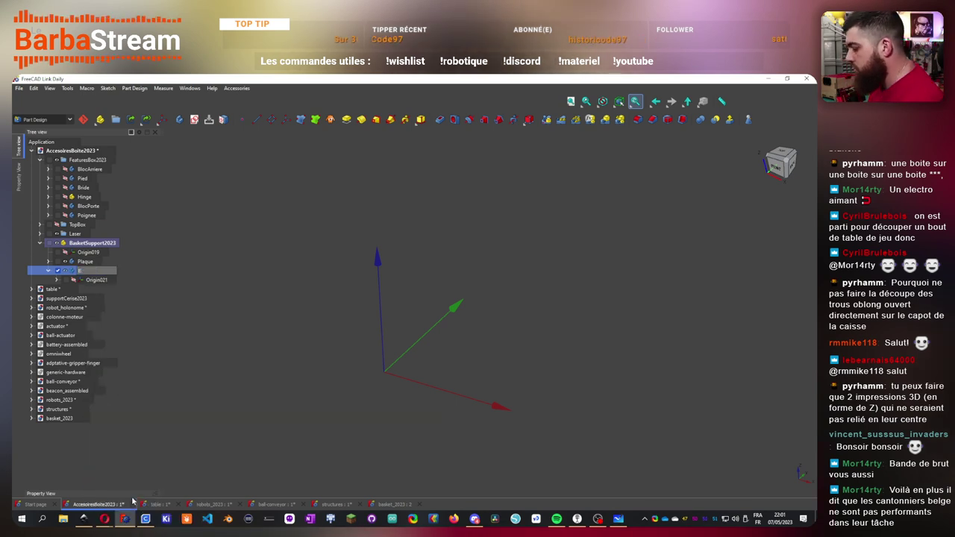
text(querre)
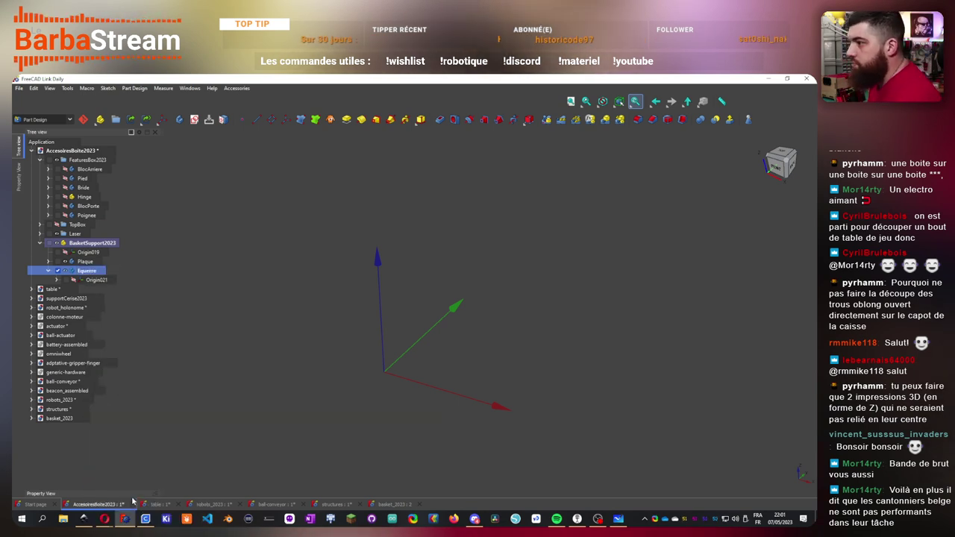
key(Return)
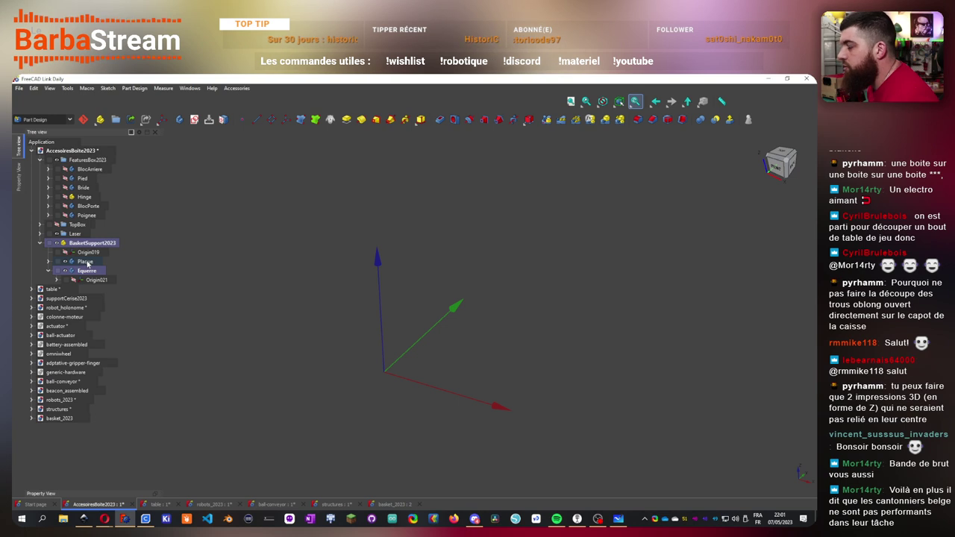
double_click(87, 262)
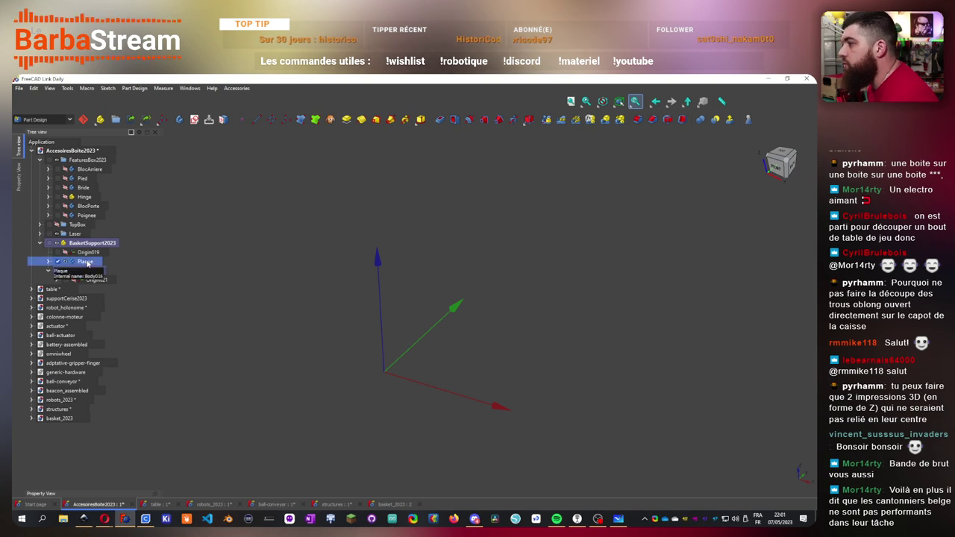
click(273, 265)
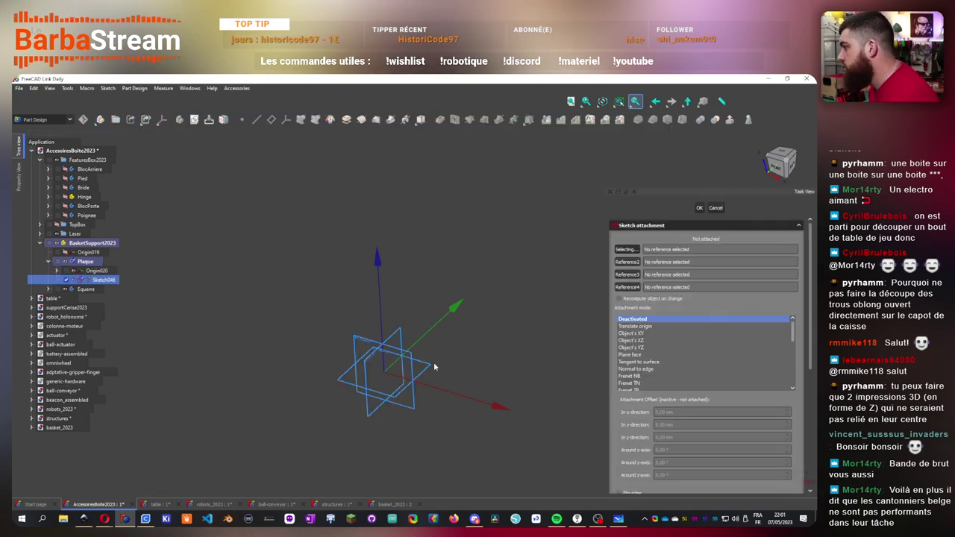
- Create a new sketch in Plaque and draw a rectangle centred on the origin
click(418, 368)
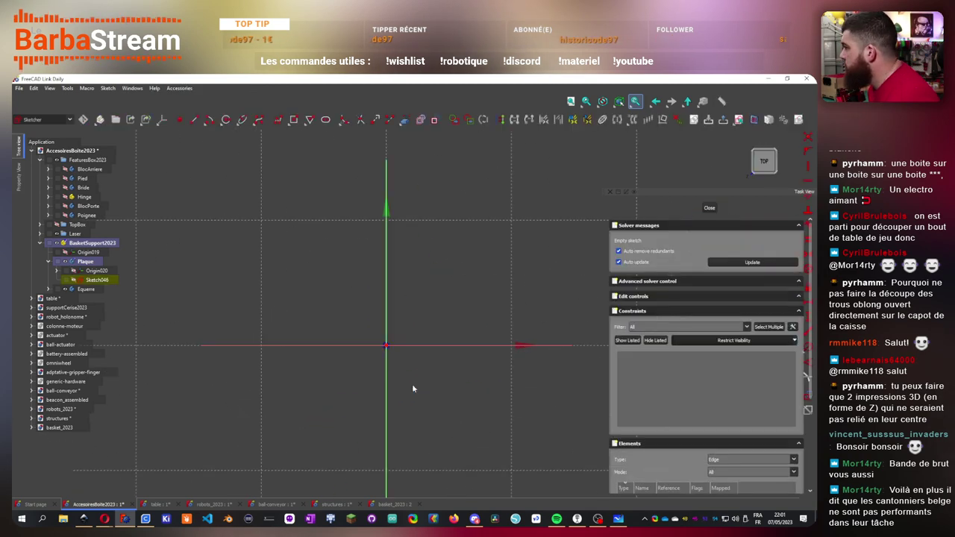
scroll(457, 394, up, 2)
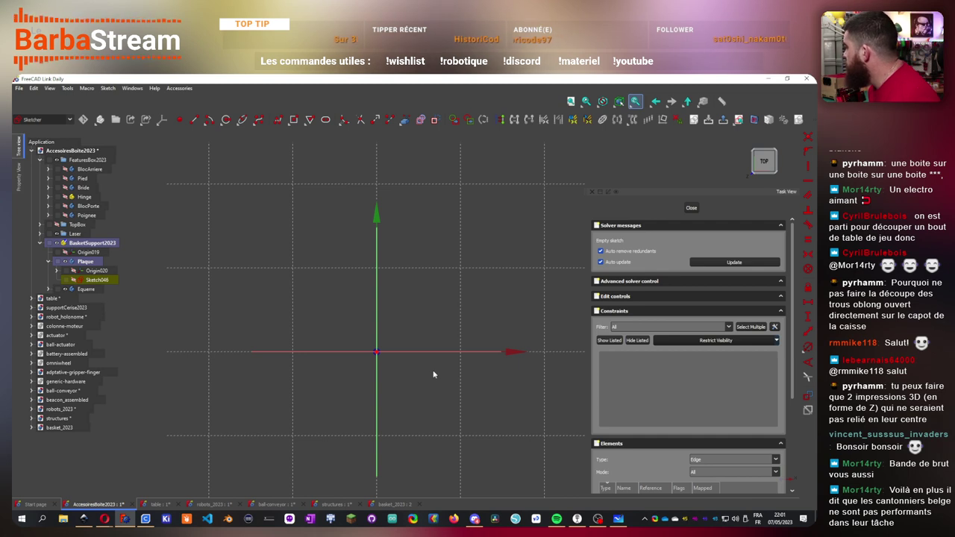
click(307, 123)
click(329, 143)
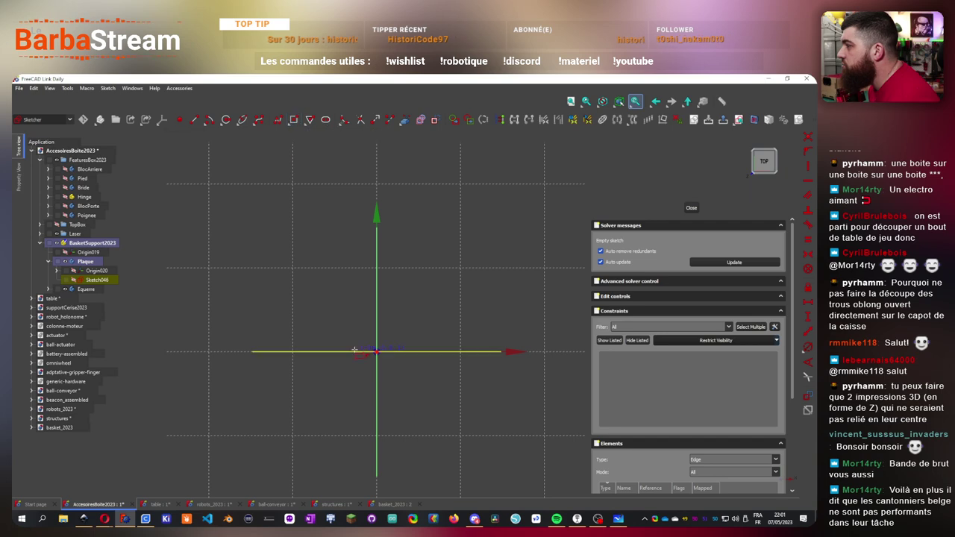
click(376, 352)
click(489, 287)
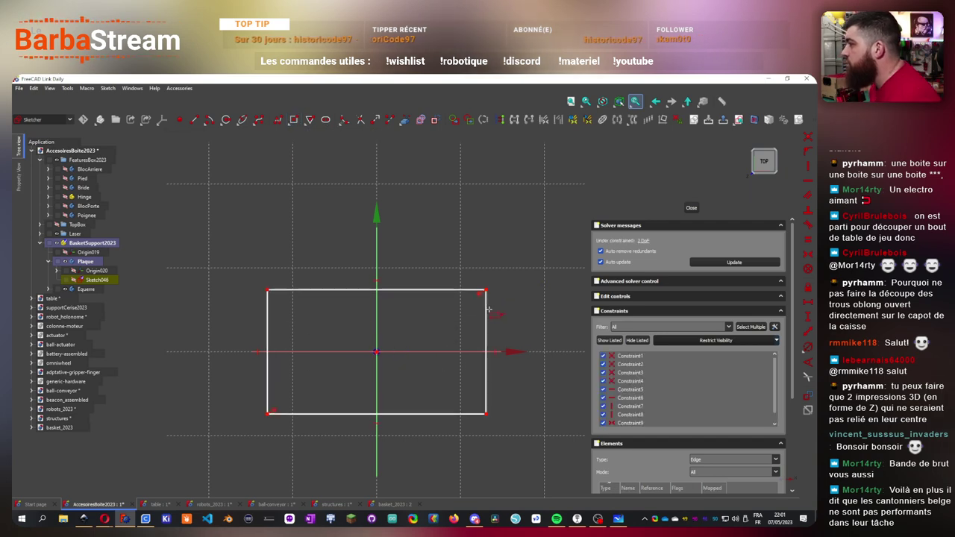
- Constrain the rectangle to 220 mm height and 260 mm width
scroll(411, 341, up, 3)
scroll(410, 341, down, 2)
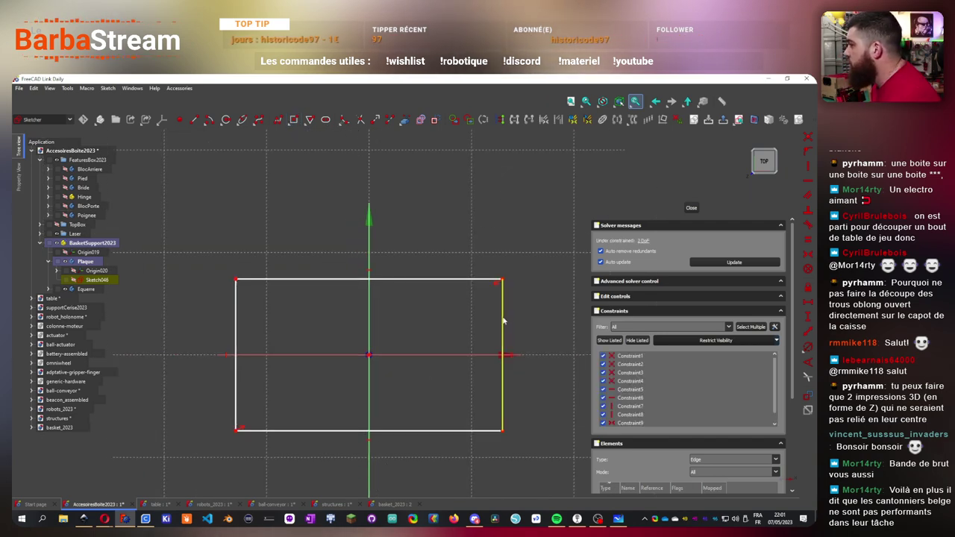
click(503, 321)
text(i)
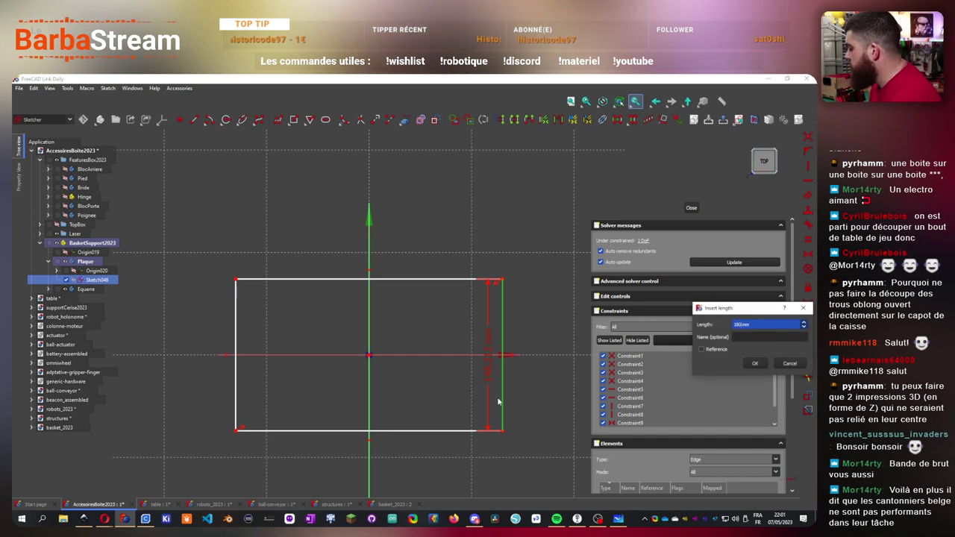
text(220)
key(Return)
click(468, 263)
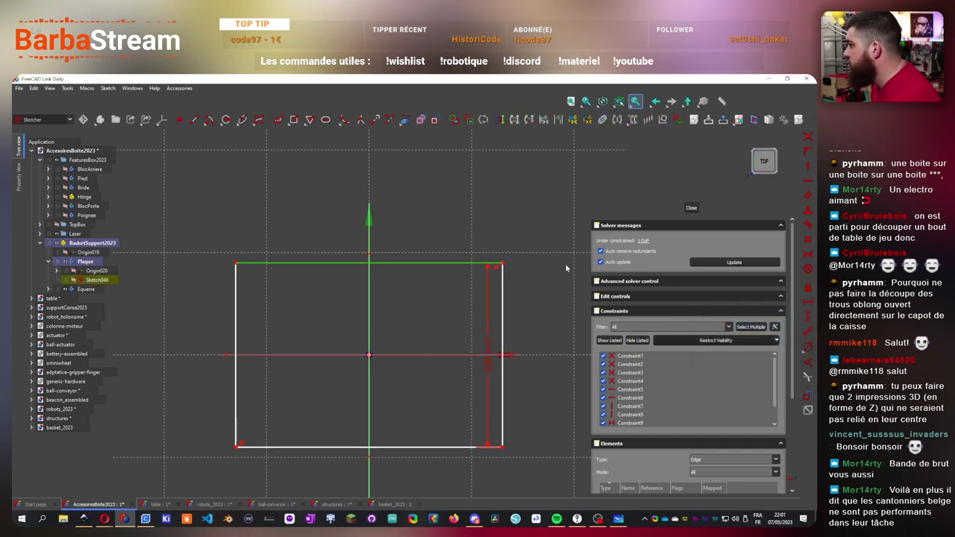
click(813, 305)
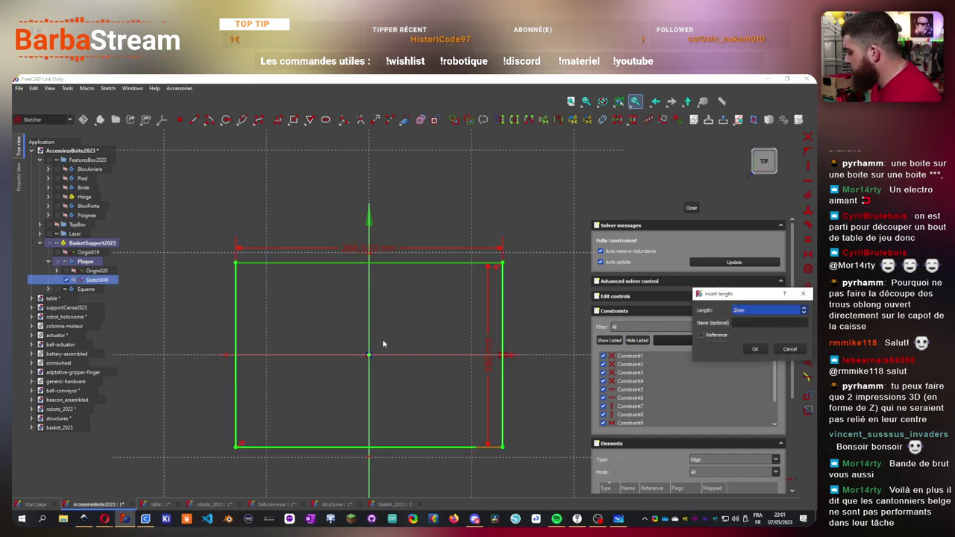
text(260)
key(Return)
- Convert the rectangle's bottom edge to construction geometry
scroll(403, 338, up, 3)
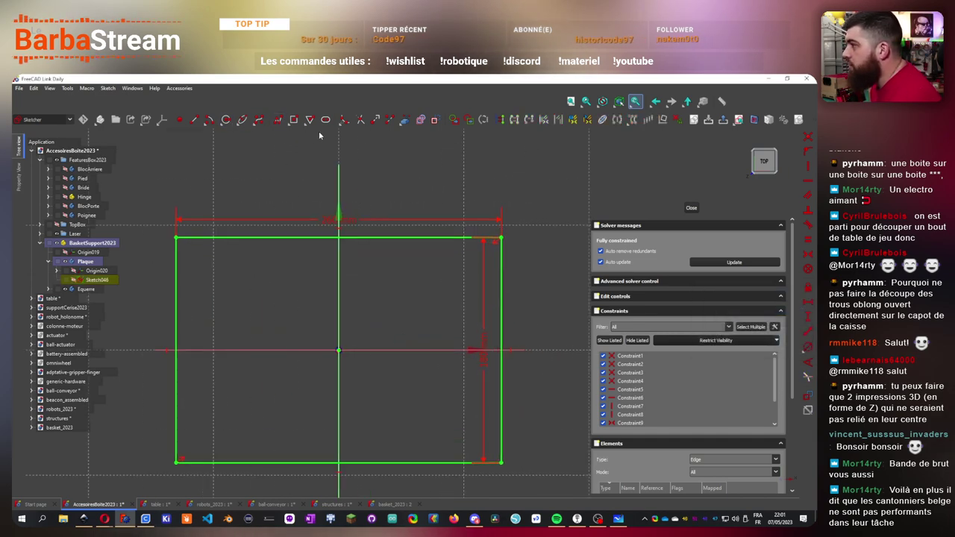
click(314, 463)
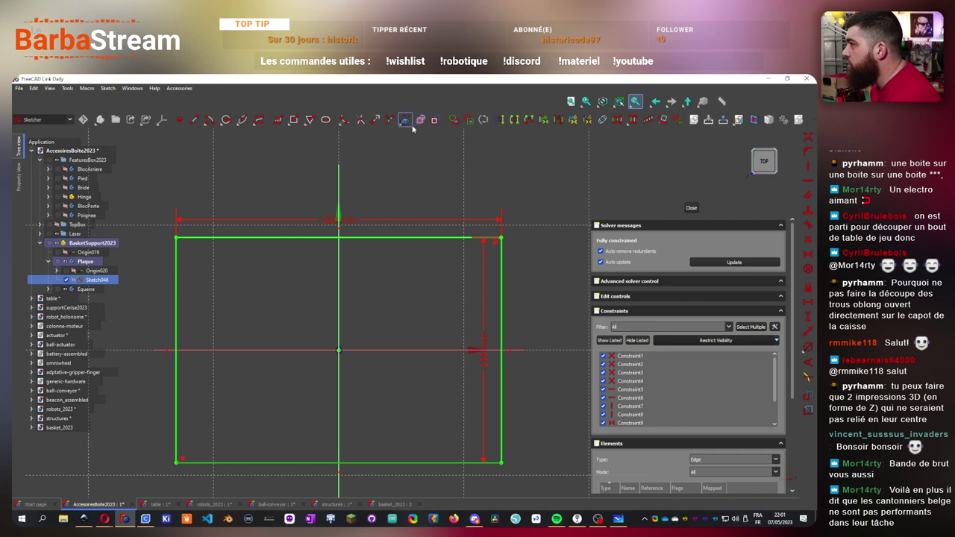
click(433, 122)
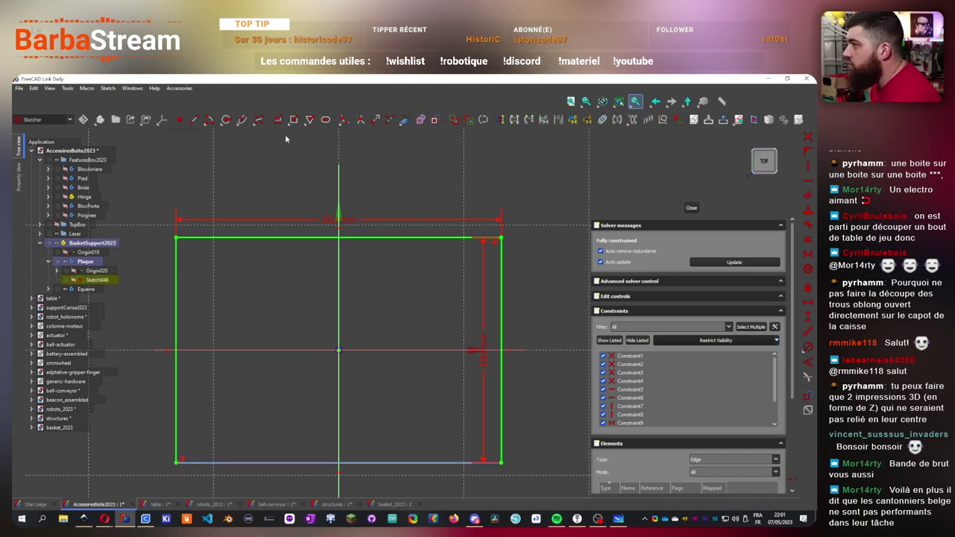
click(253, 463)
- Finish both vertical slots and constrain the facing sides of the two slots together
click(255, 338)
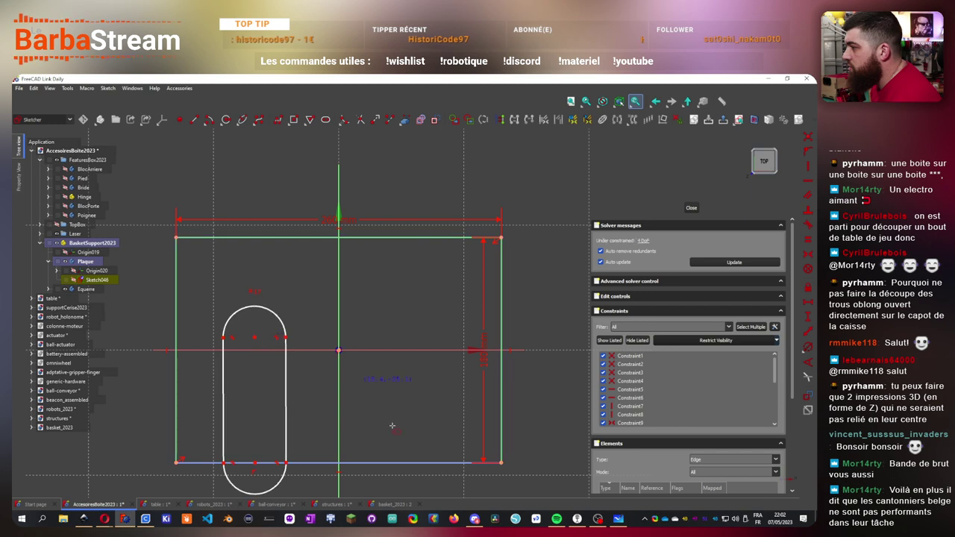
click(409, 463)
click(408, 331)
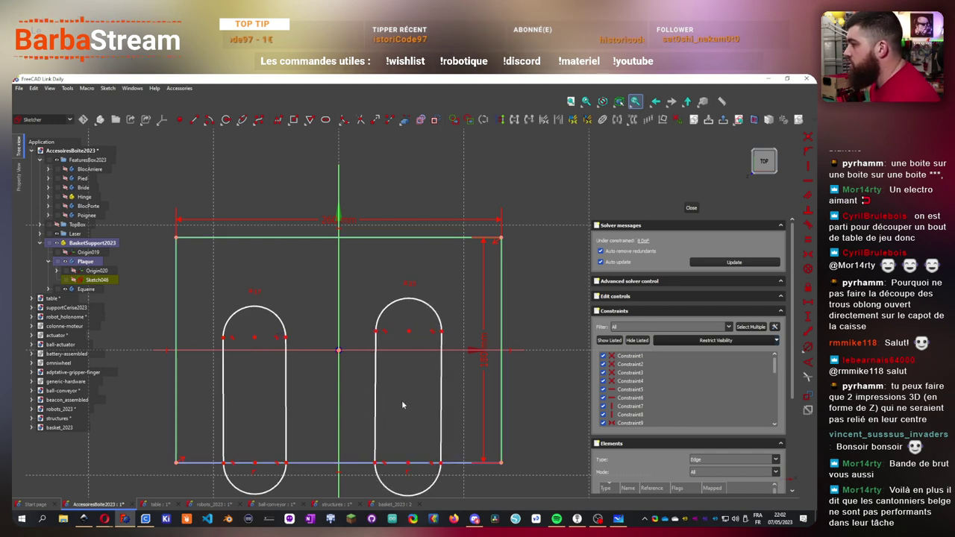
click(376, 421)
click(286, 401)
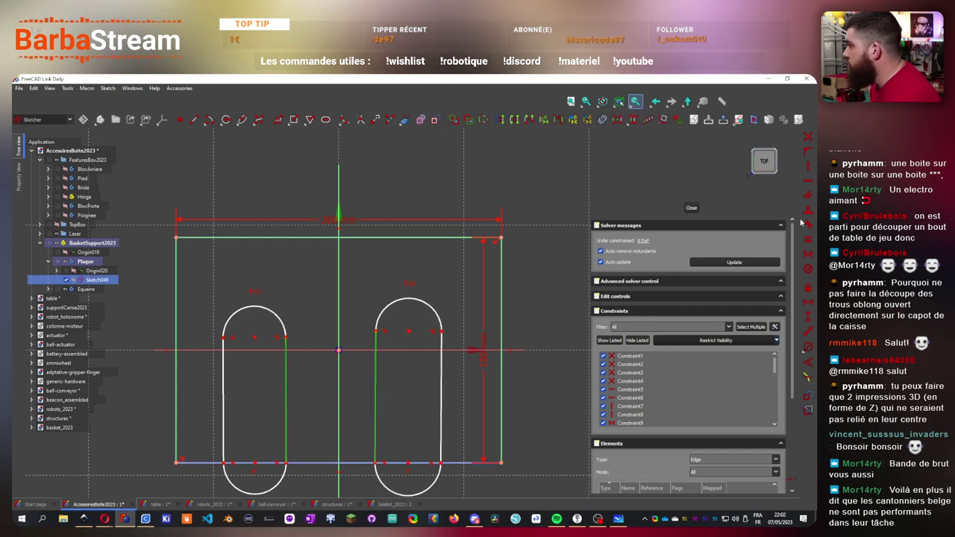
click(807, 182)
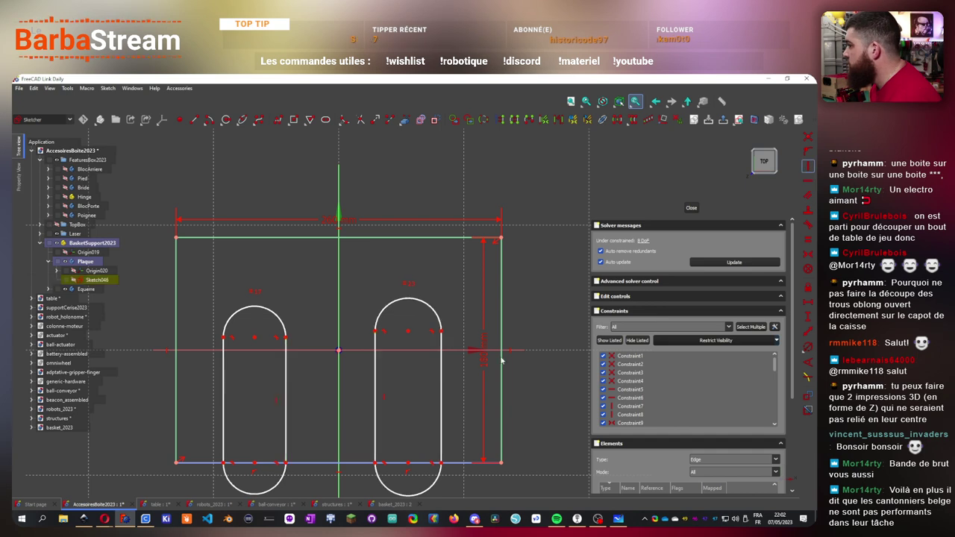
- Make both slot top arcs equal and set their radius to 4 mm
click(279, 326)
click(381, 313)
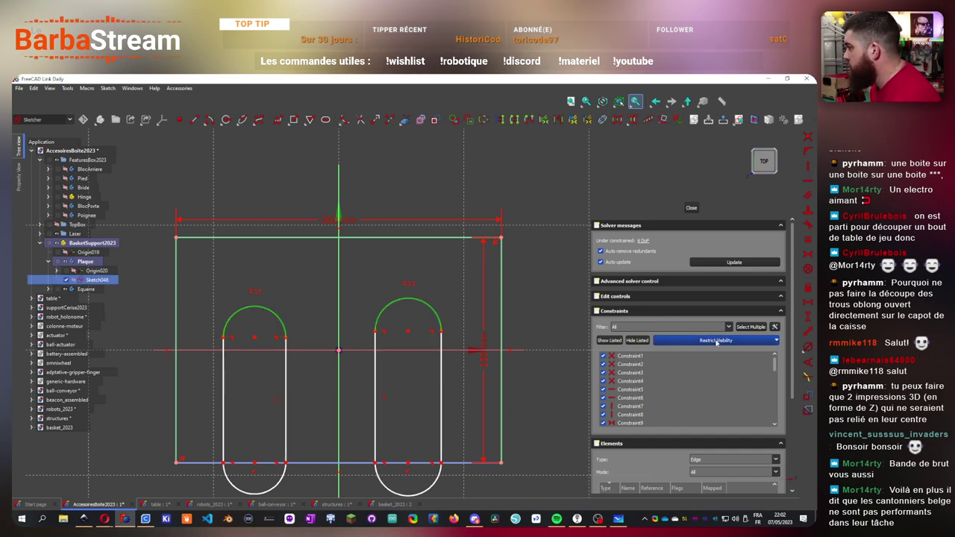
click(807, 243)
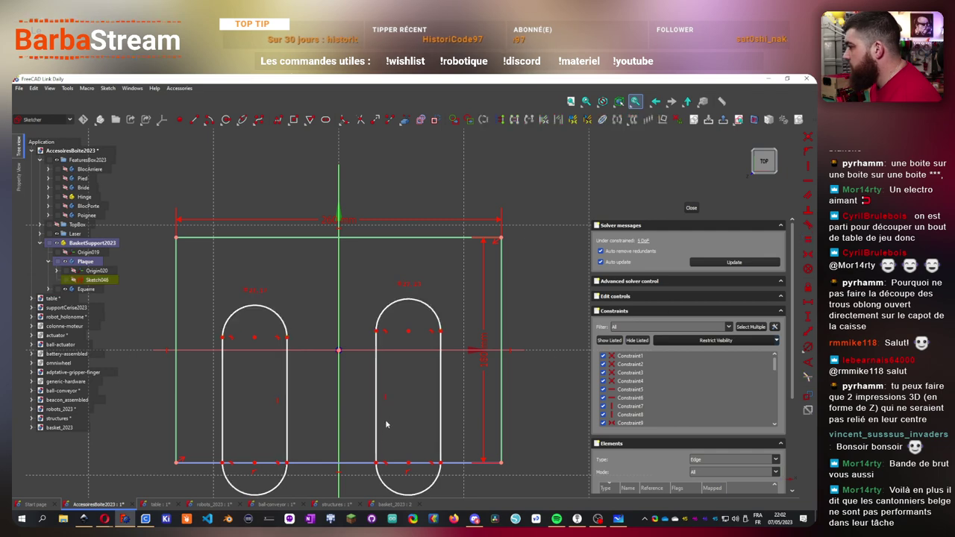
scroll(407, 418, down, 2)
click(299, 322)
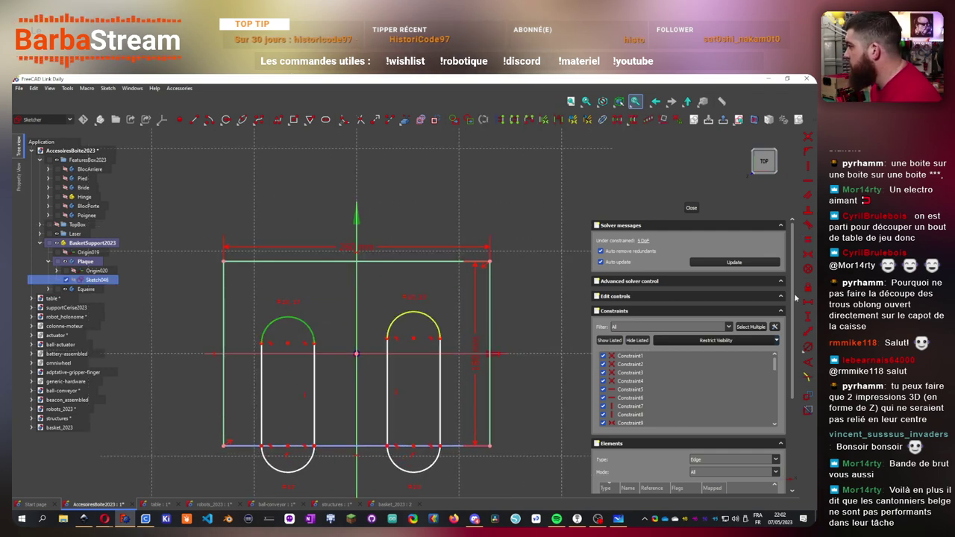
text(4)
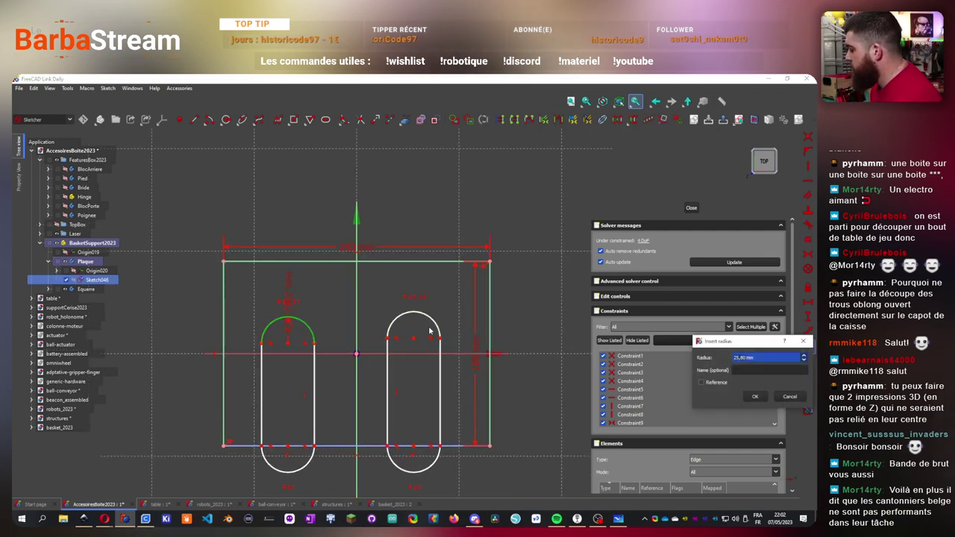
key(Return)
- Align the two slot tops horizontally and set their spacing to 174 mm
scroll(272, 312, up, 2)
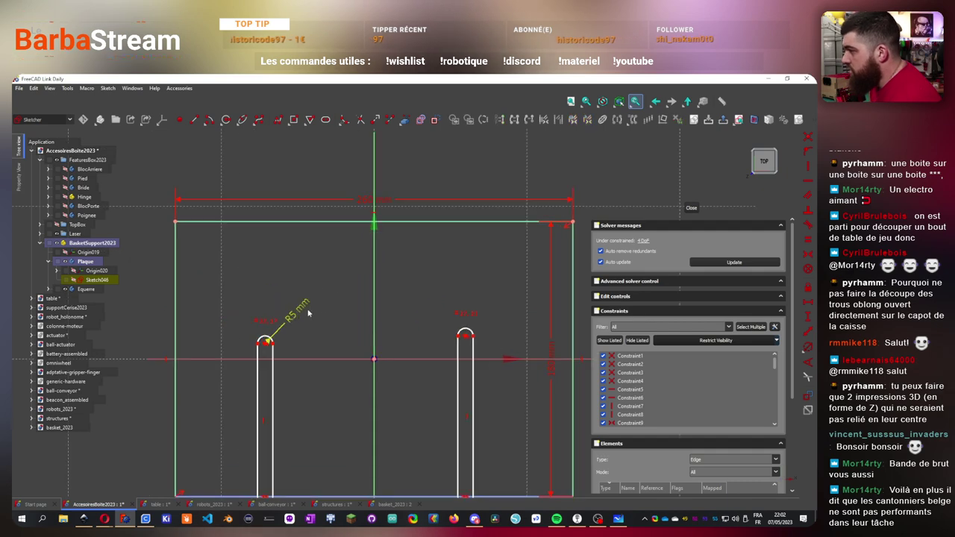
scroll(298, 326, down, 3)
scroll(254, 268, up, 4)
click(251, 248)
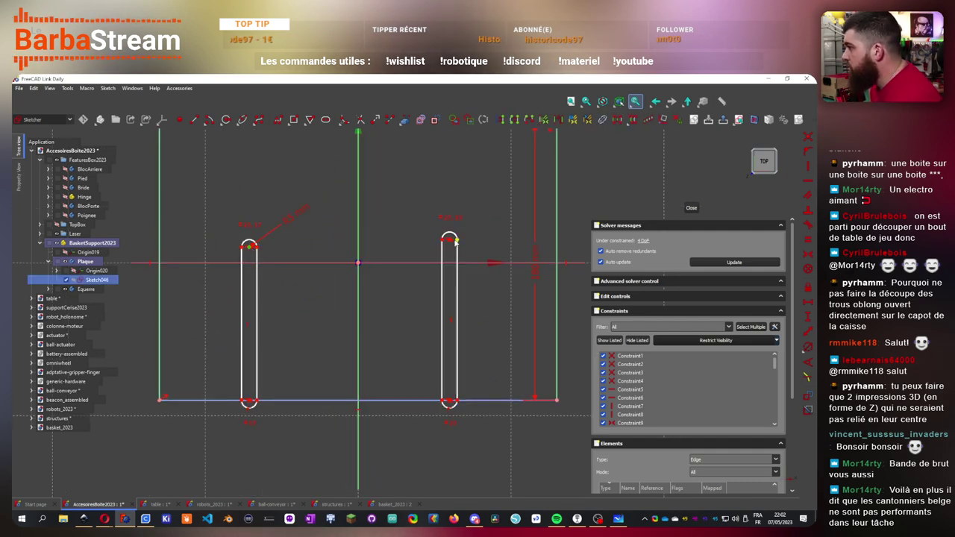
click(451, 240)
click(808, 180)
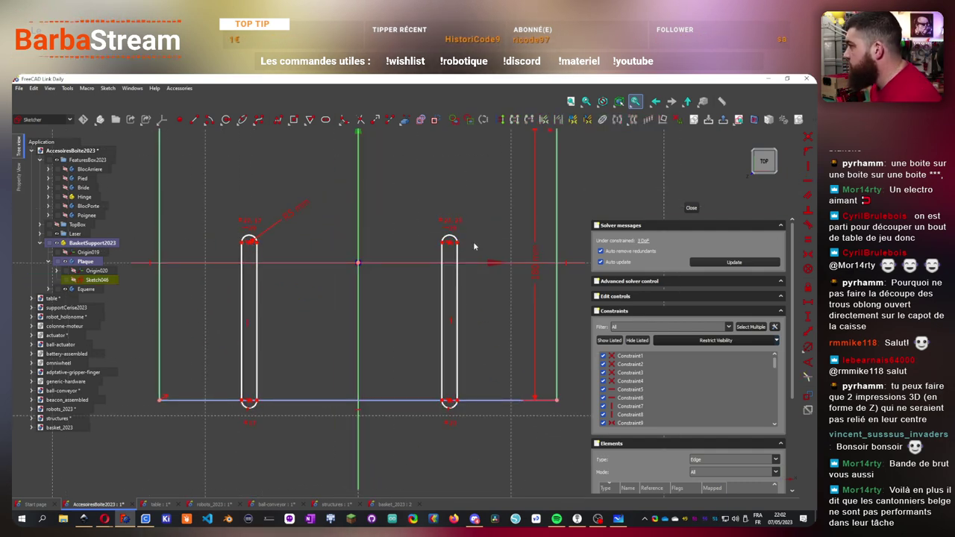
click(451, 246)
click(250, 243)
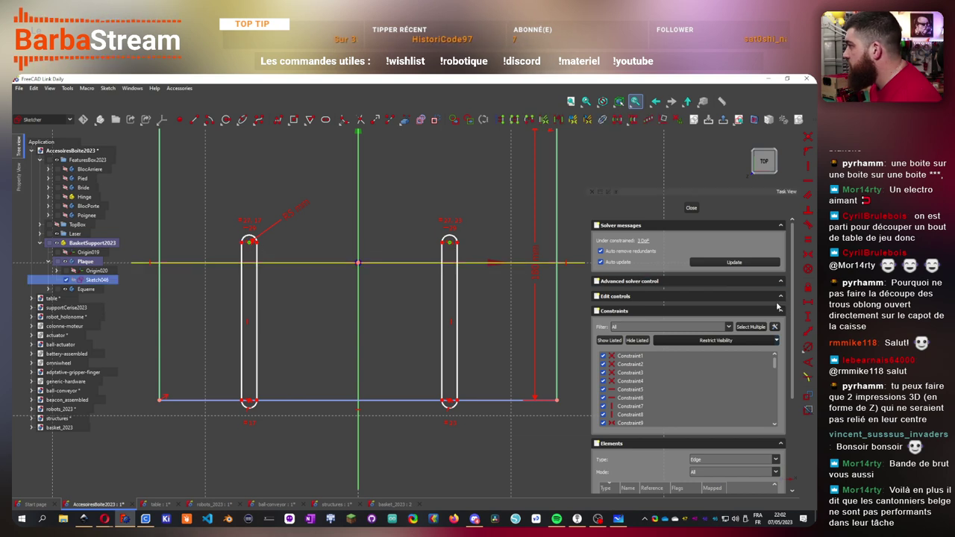
text(l)
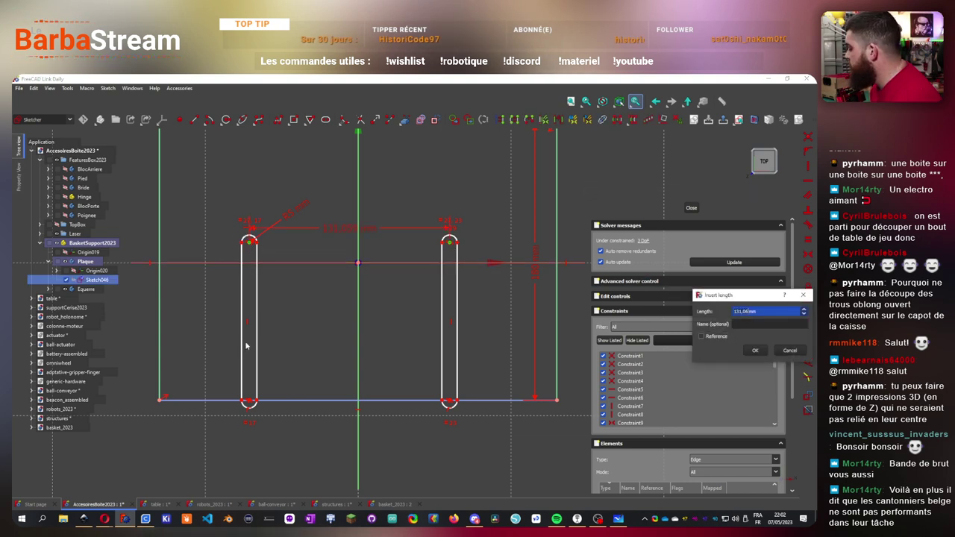
text(1)
text(74)
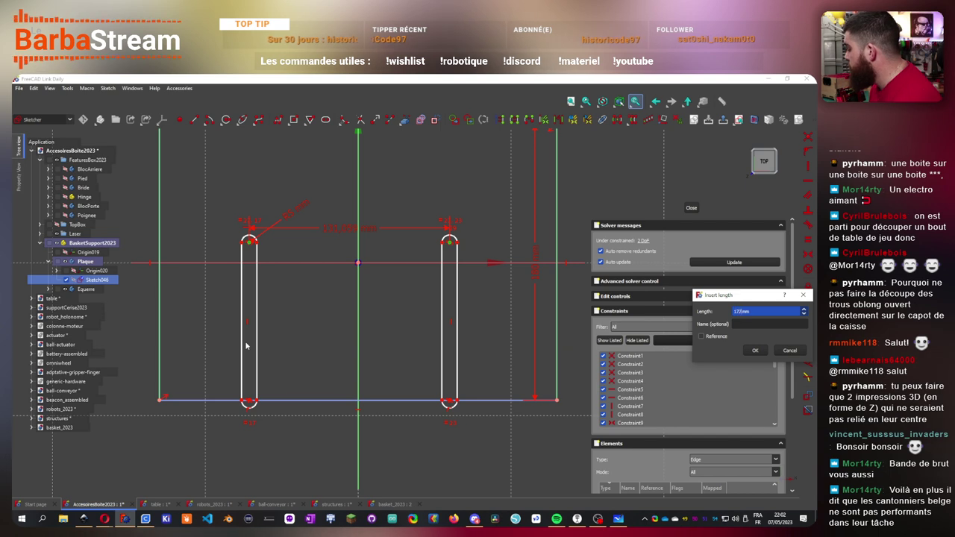
key(Return)
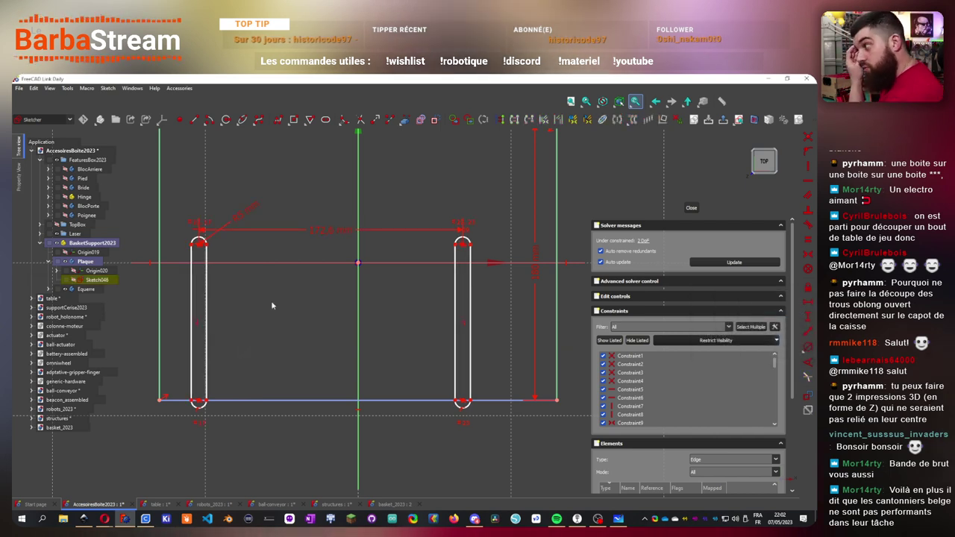
- Make the two slots symmetric about the sketch axis
click(488, 257)
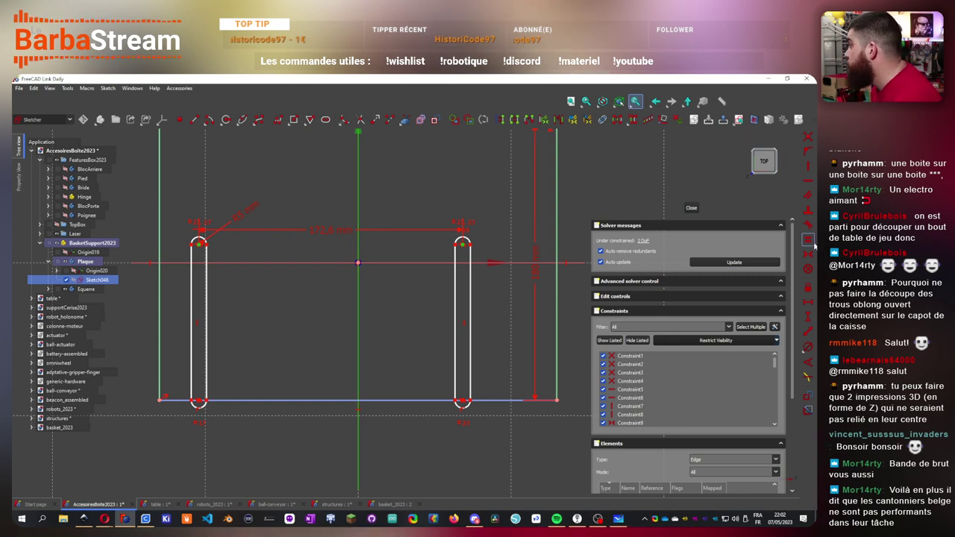
click(810, 253)
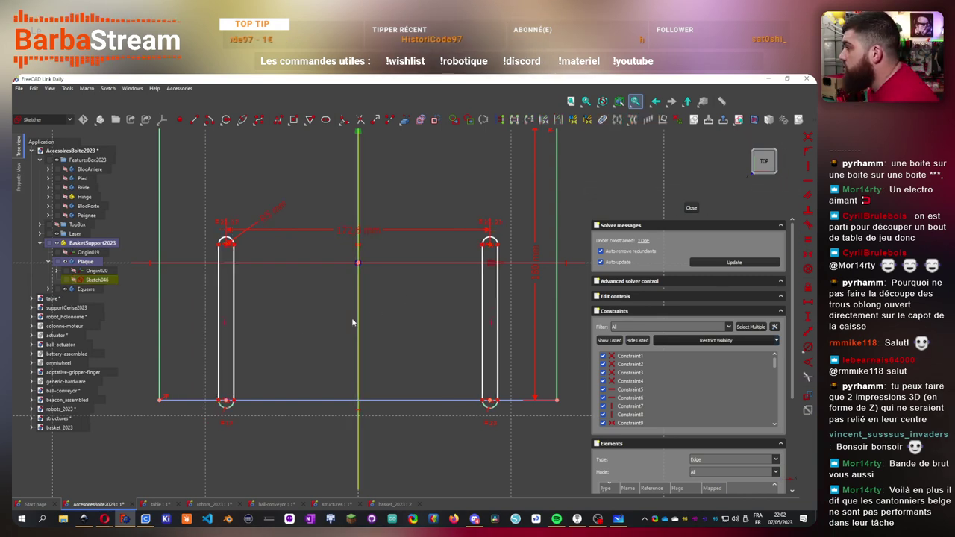
scroll(321, 306, down, 1)
scroll(262, 239, up, 1)
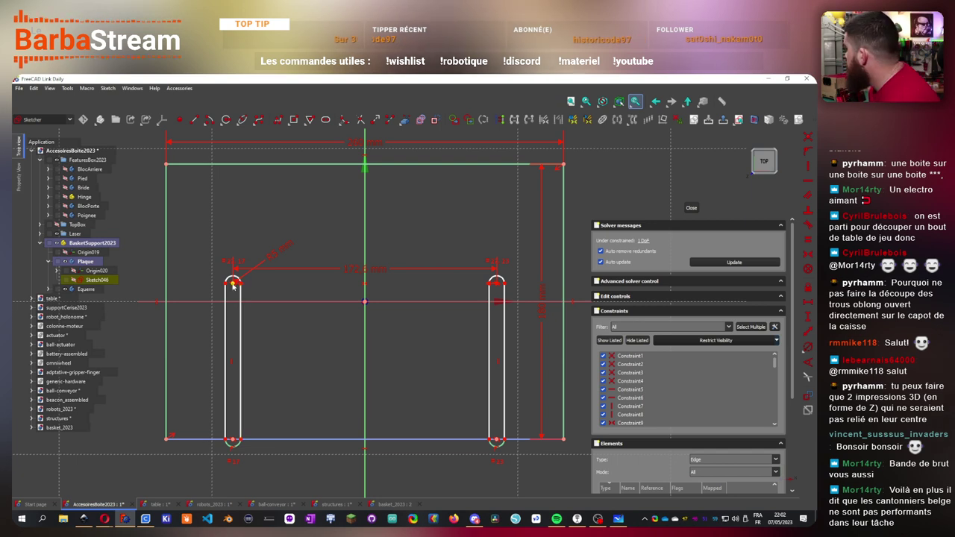
- Give the left slot's straight edge a 121 mm length constraint
click(239, 321)
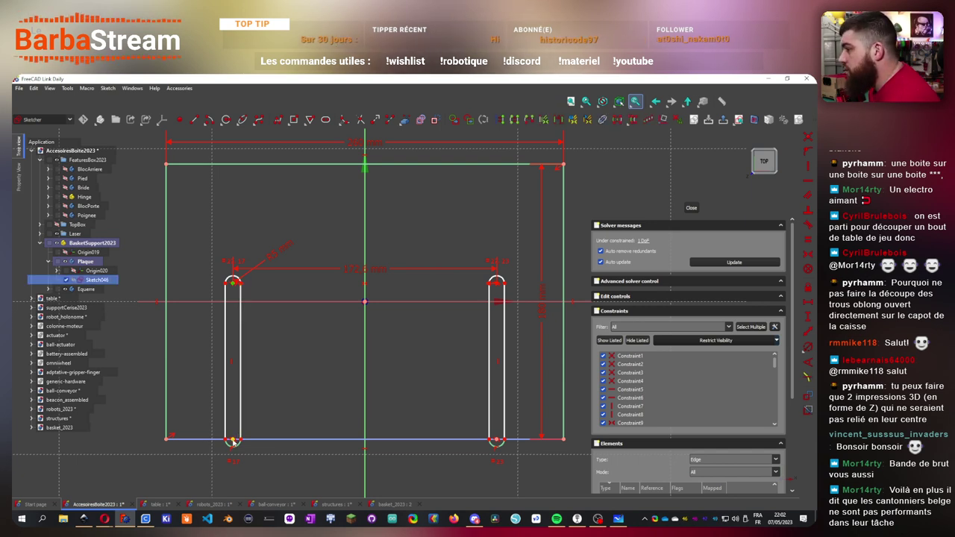
click(198, 475)
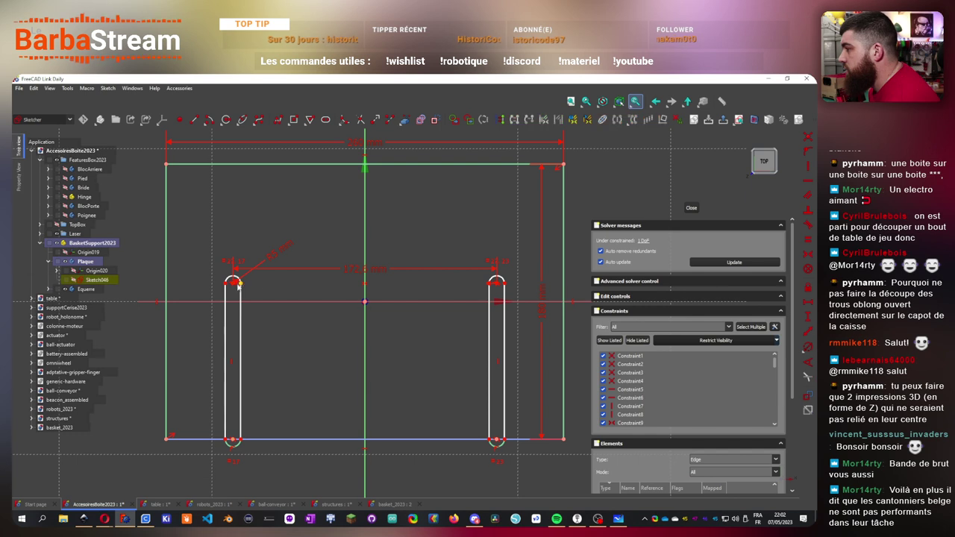
click(224, 325)
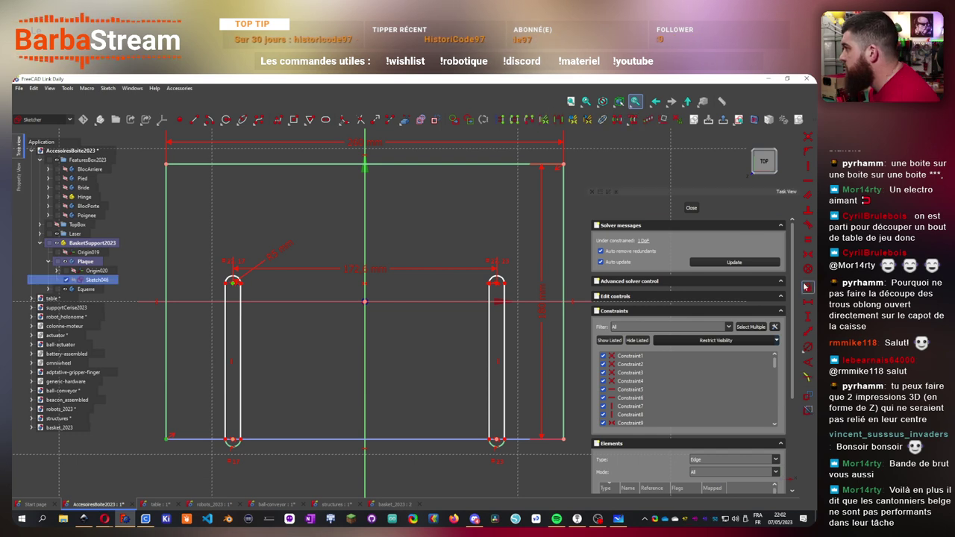
click(808, 317)
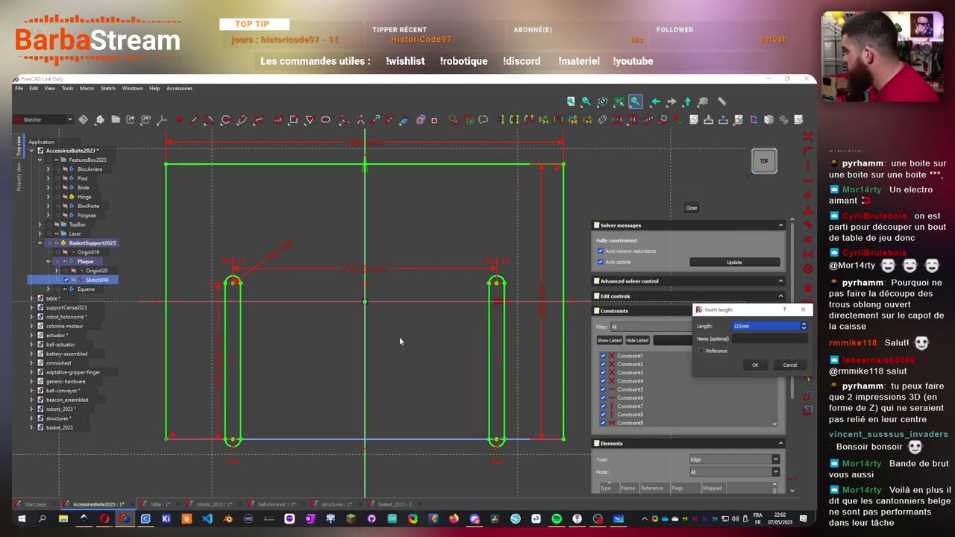
key(Return)
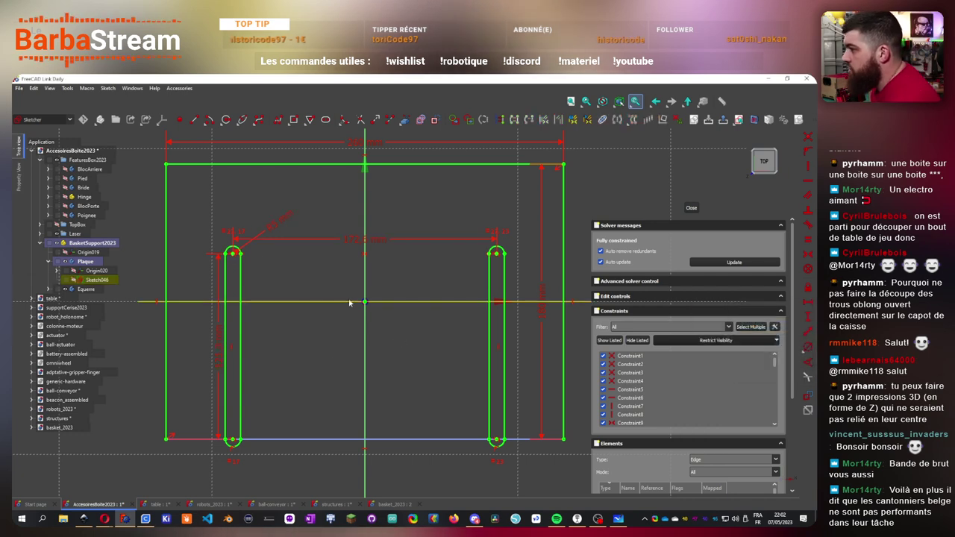
scroll(349, 302, down, 5)
scroll(299, 340, up, 4)
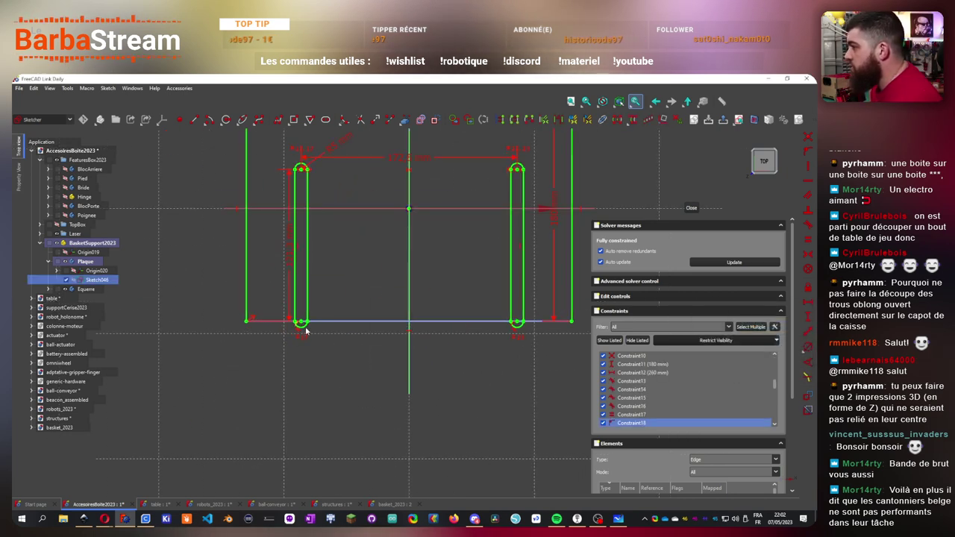
- Try a vertical constraint on the right slot's outer edge and dismiss the duplicate warning
scroll(305, 332, up, 4)
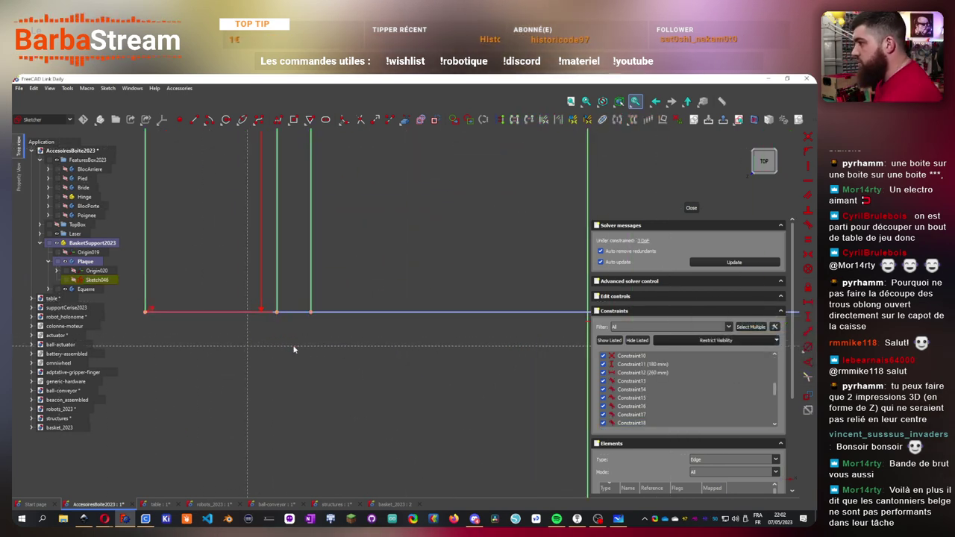
scroll(294, 345, down, 5)
scroll(413, 359, up, 6)
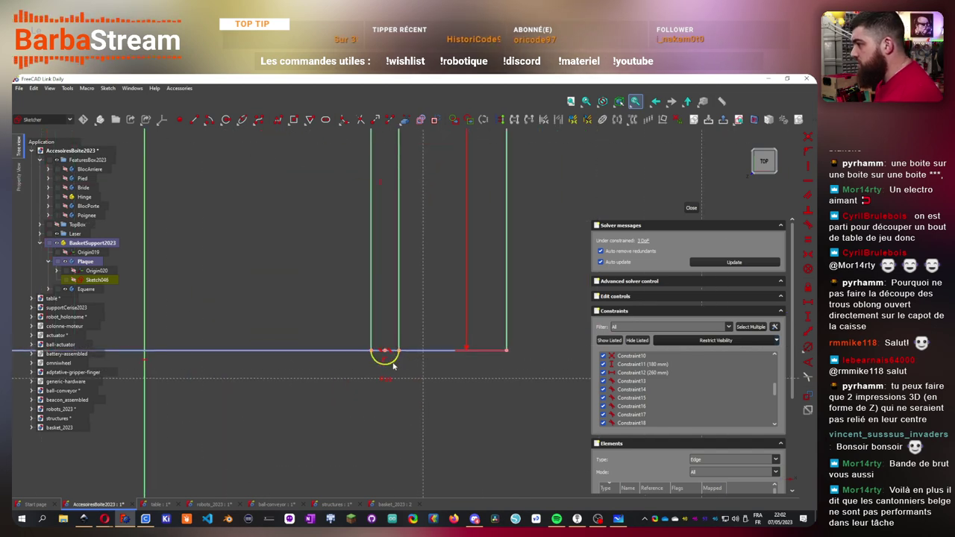
scroll(399, 354, down, 6)
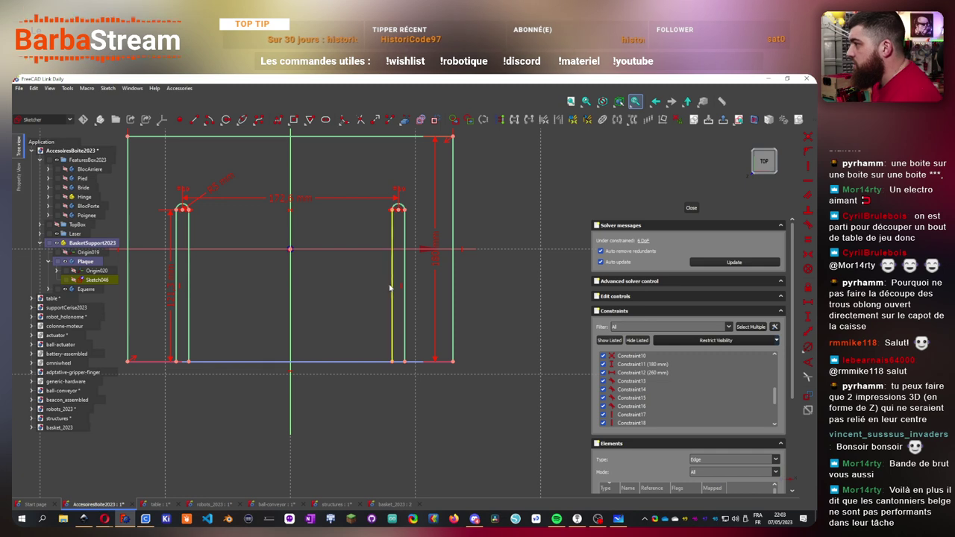
click(389, 288)
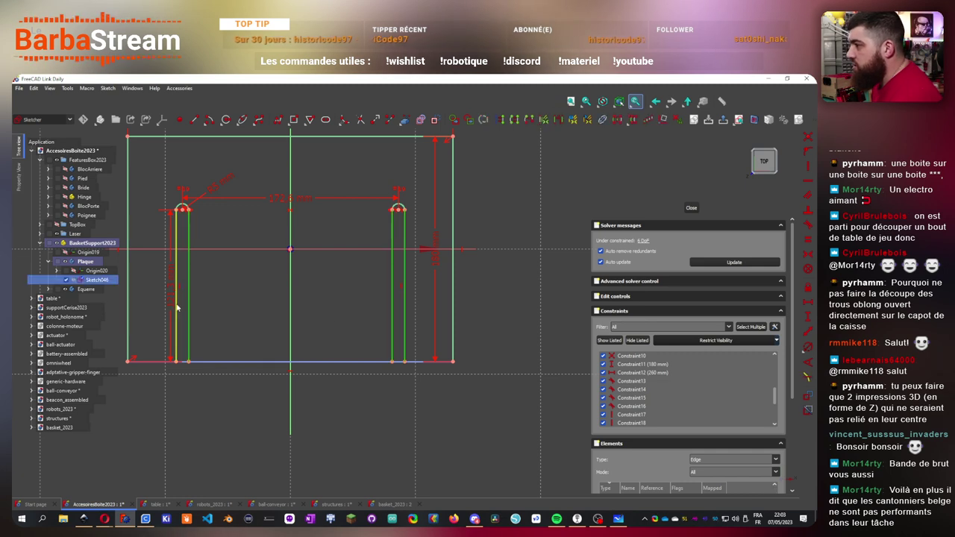
click(809, 183)
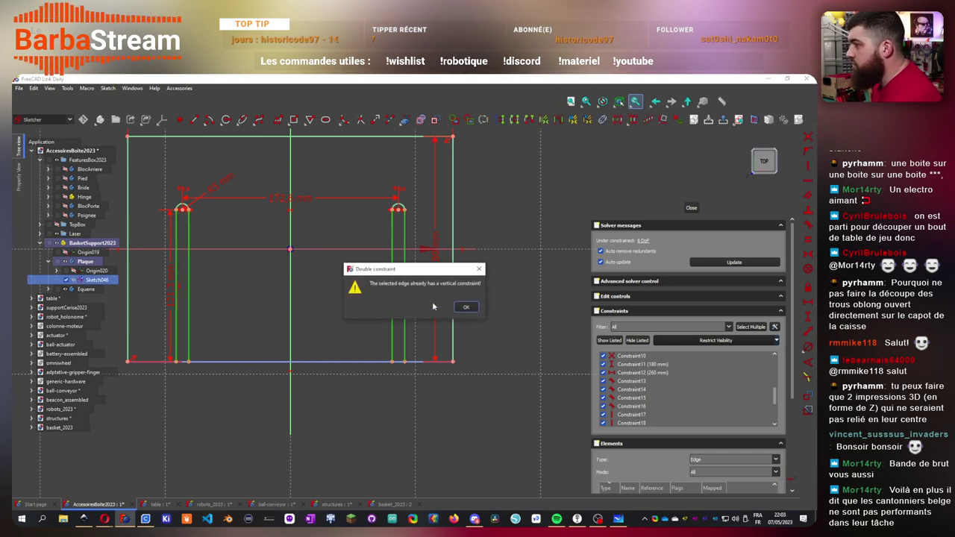
click(466, 308)
scroll(431, 335, down, 2)
scroll(442, 320, up, 2)
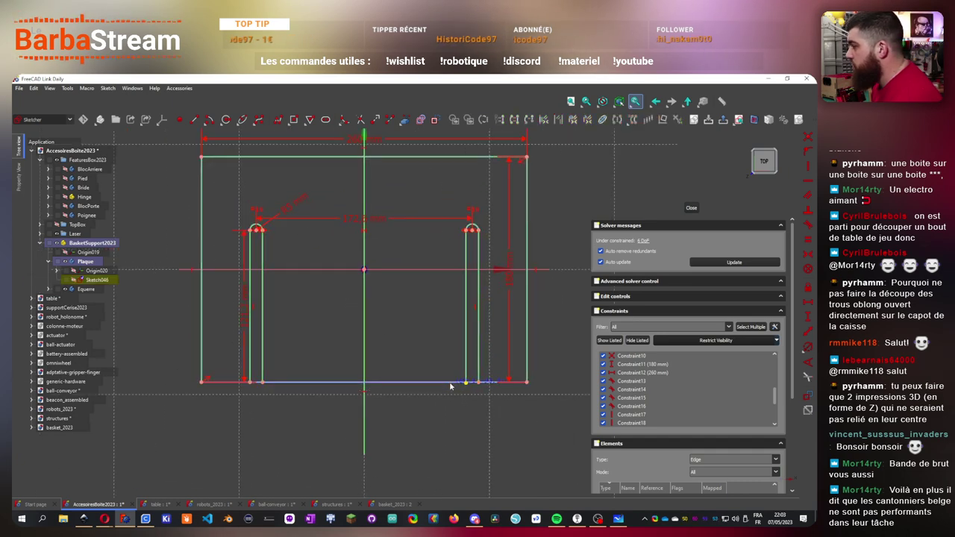
- Tilt the right slot edge, make it vertical again, and dismiss another duplicate warning
drag(478, 377, 491, 331)
click(491, 330)
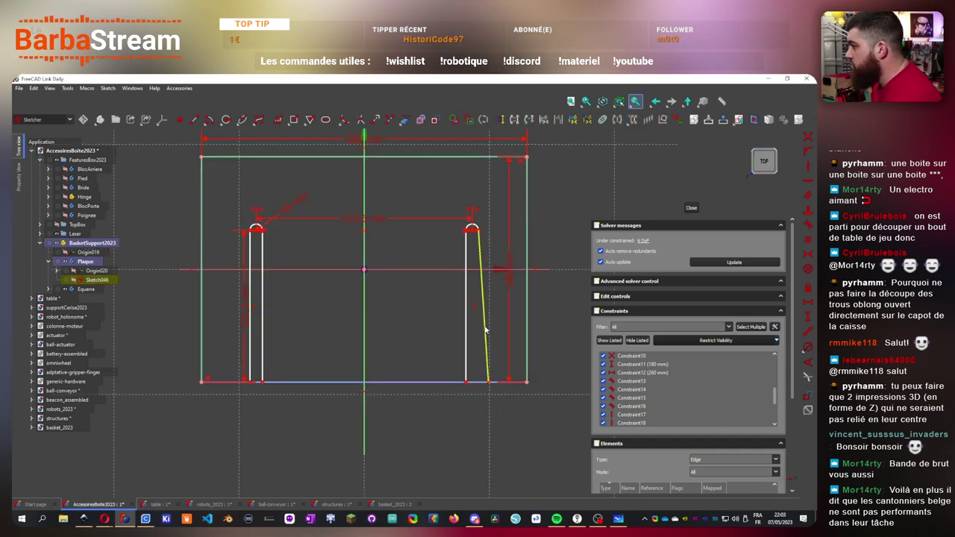
click(808, 167)
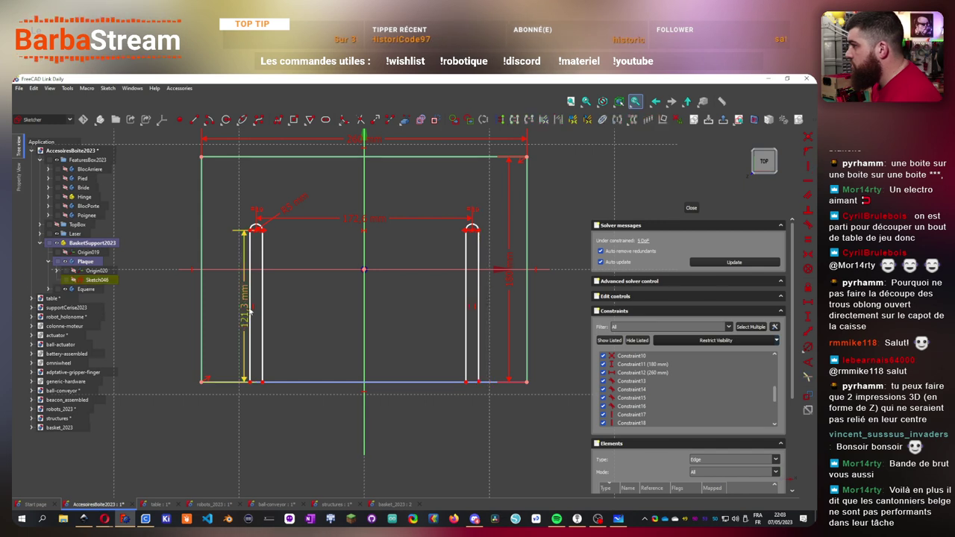
click(808, 168)
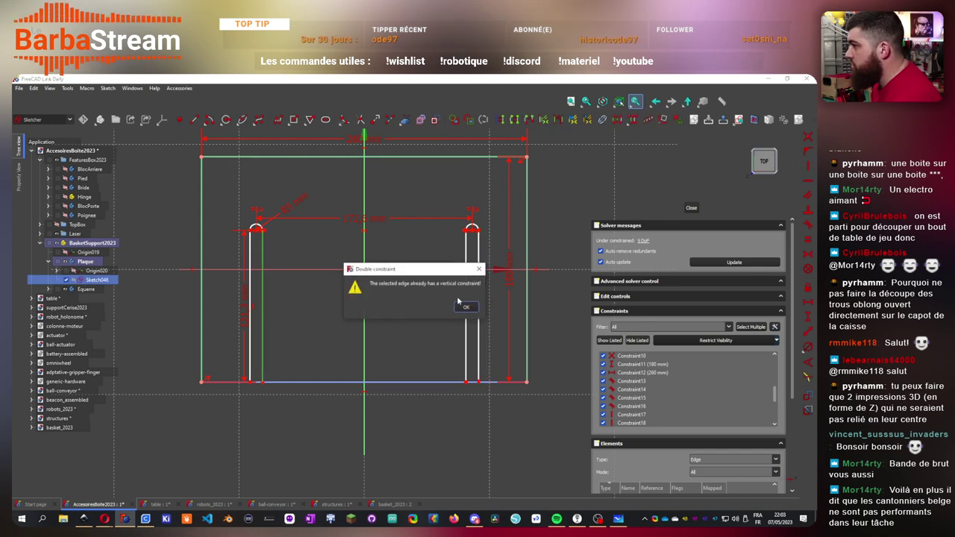
click(466, 306)
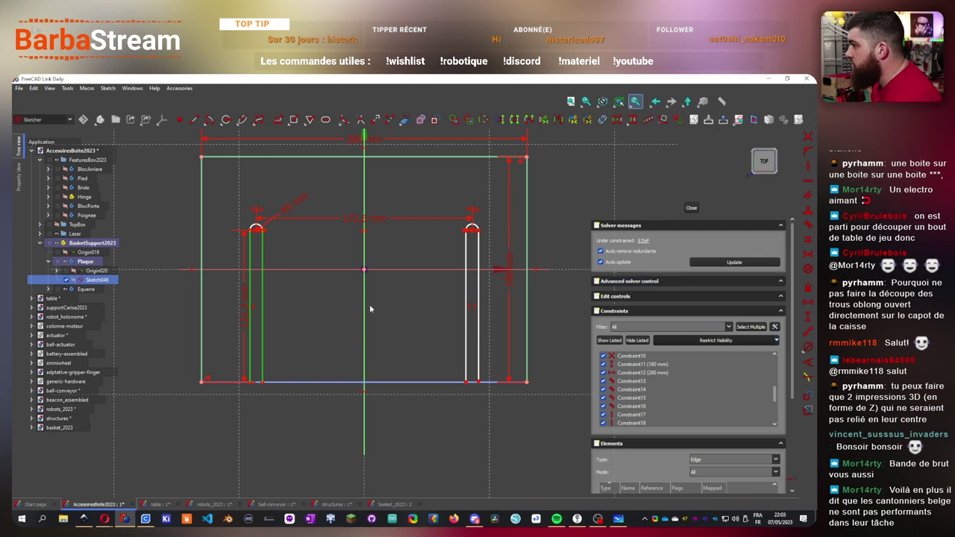
click(256, 344)
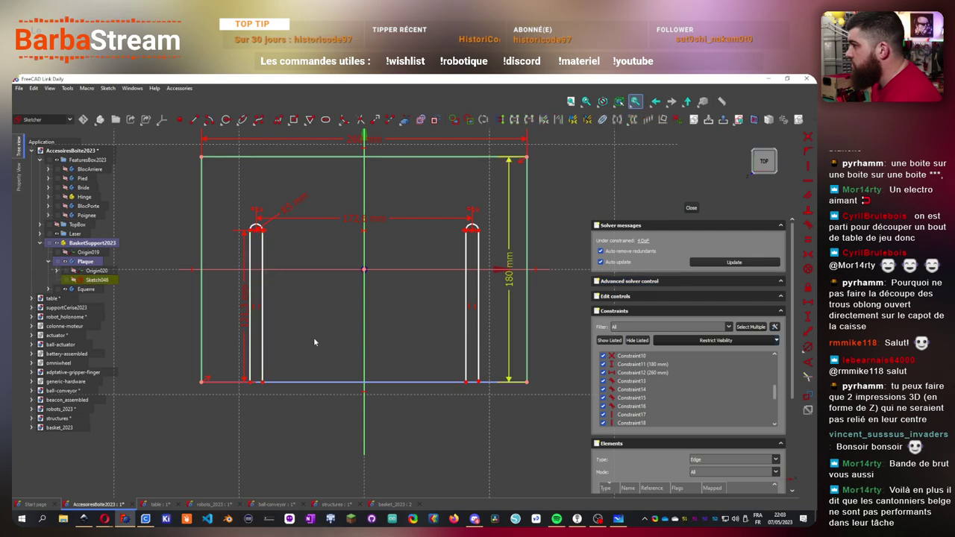
- Inspect the left slot by selecting its rounded top and straight edges
scroll(253, 230, up, 10)
click(232, 255)
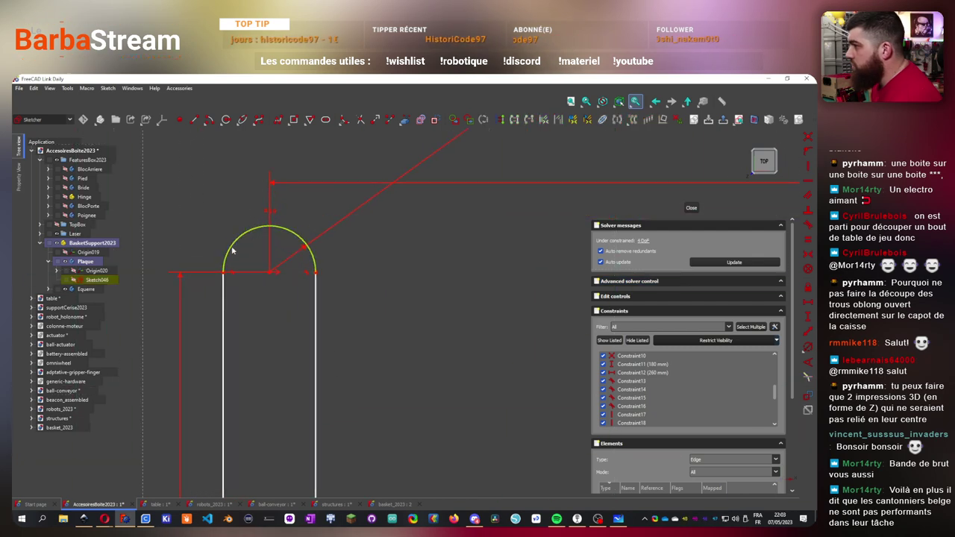
click(226, 291)
click(430, 296)
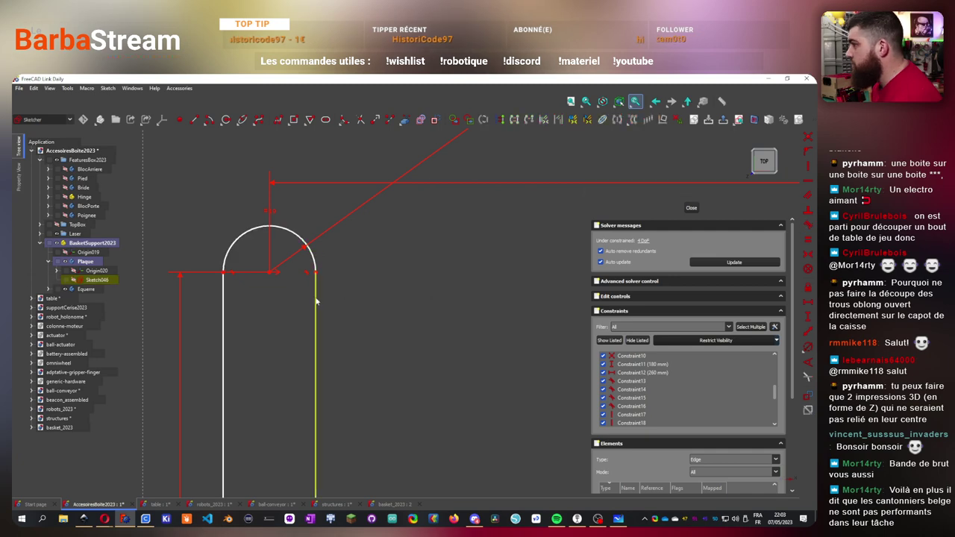
click(316, 343)
click(314, 253)
click(583, 277)
scroll(522, 291, down, 5)
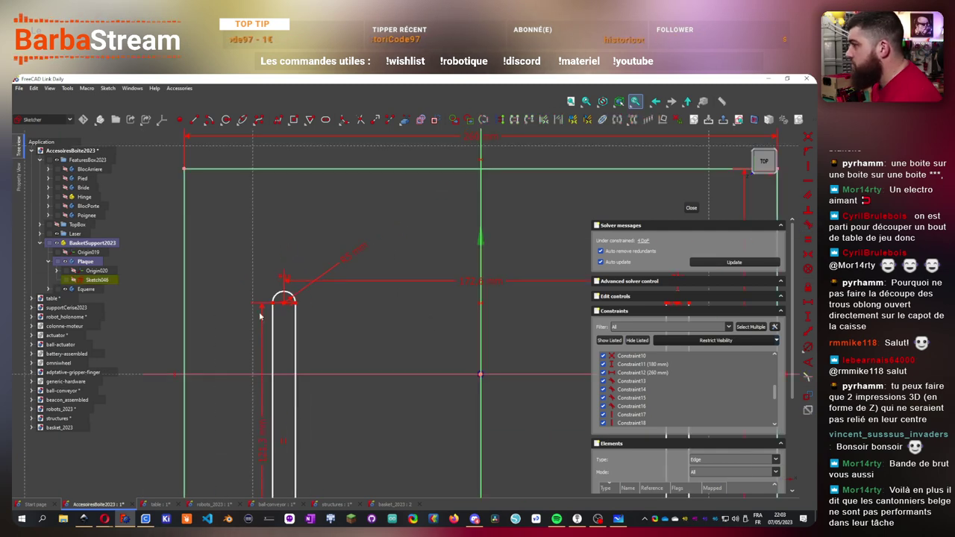
scroll(254, 314, up, 4)
scroll(198, 317, down, 6)
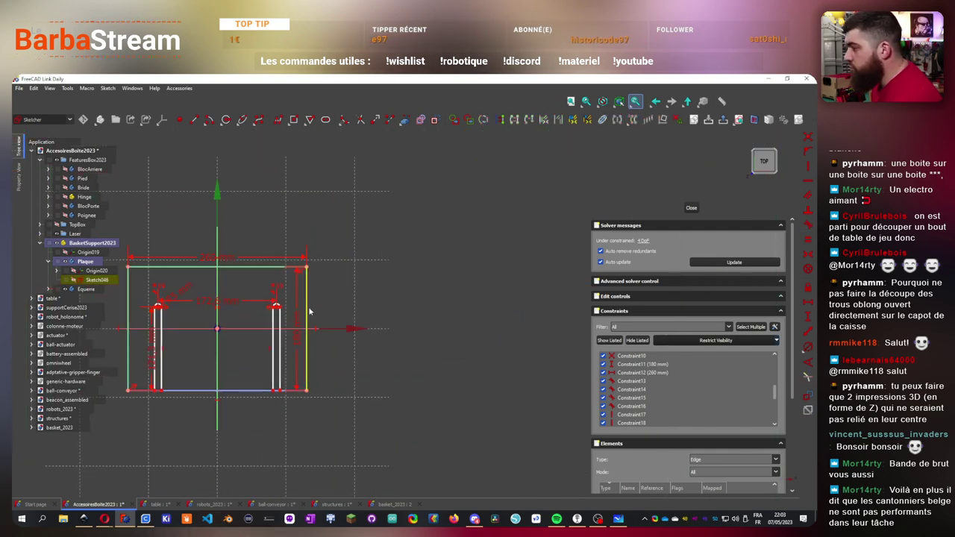
scroll(192, 374, up, 3)
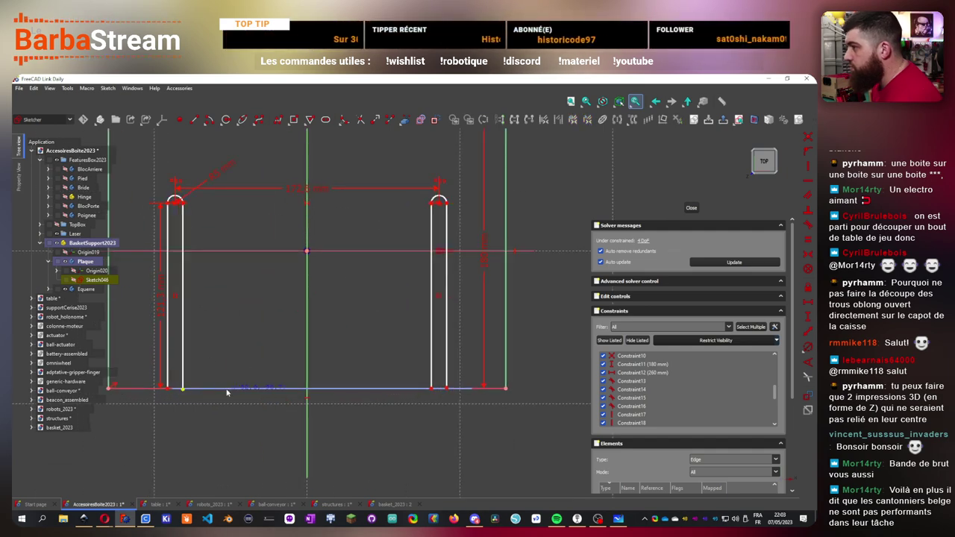
scroll(179, 404, up, 3)
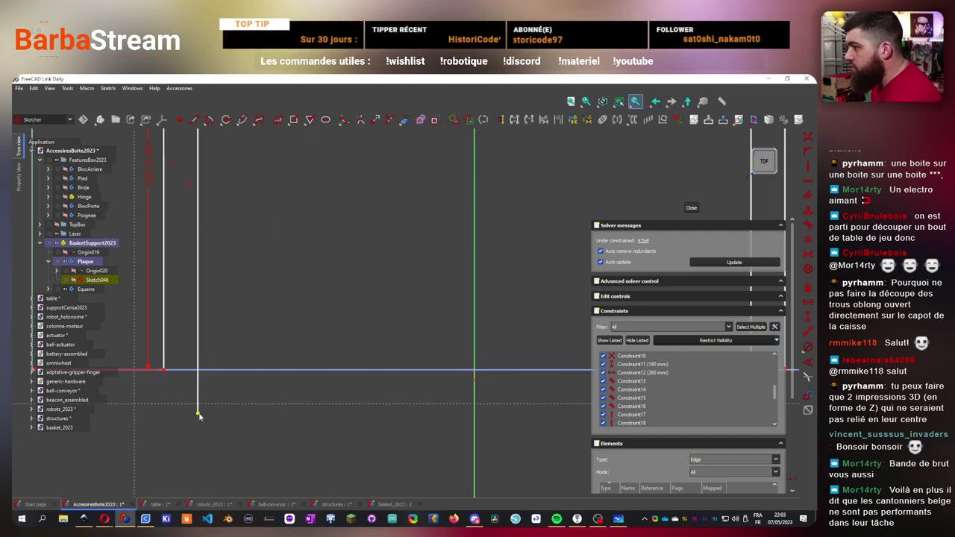
- Snap the slot line's end onto the plate's bottom edge and select the slot lines
mouse_move(198, 415)
mouse_down()
mouse_move(198, 370)
mouse_move(163, 392)
mouse_up()
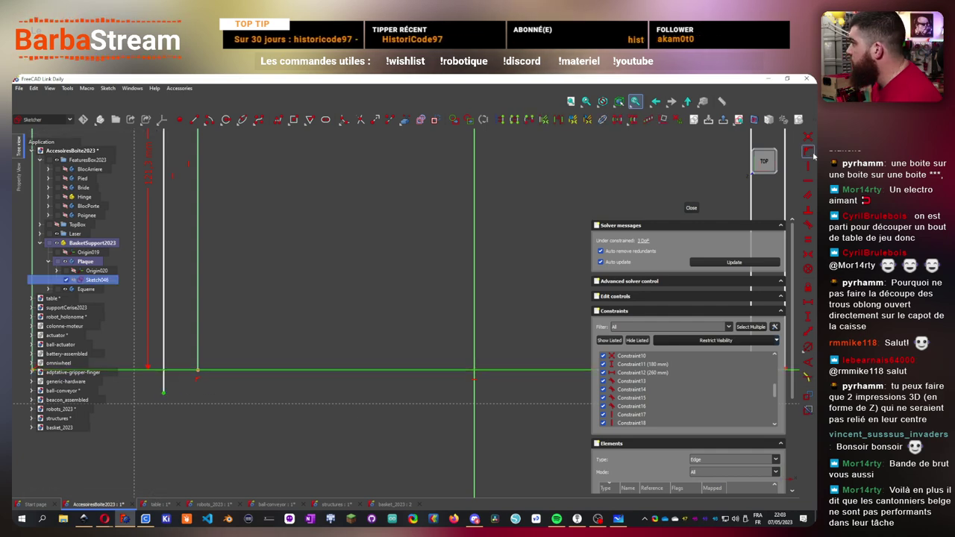
scroll(403, 373, down, 3)
scroll(344, 388, up, 3)
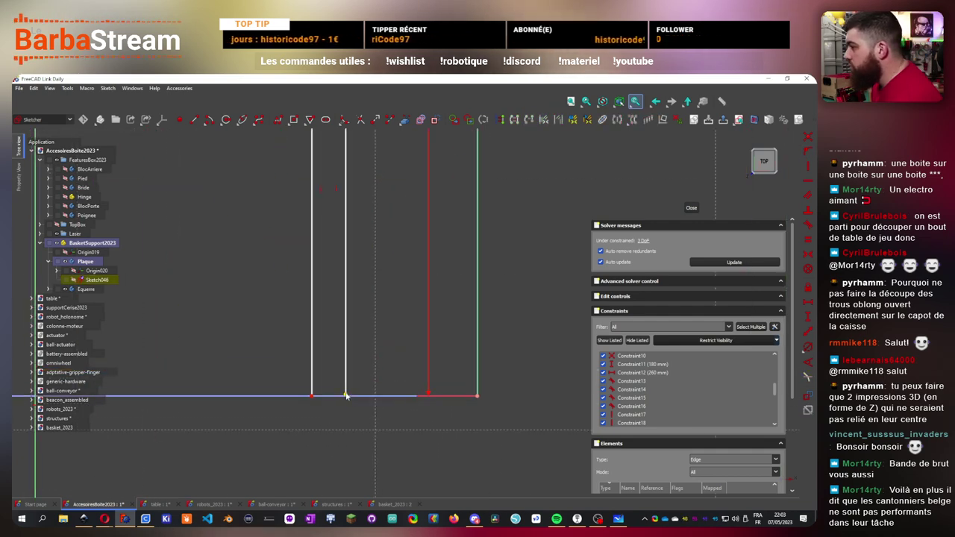
click(346, 397)
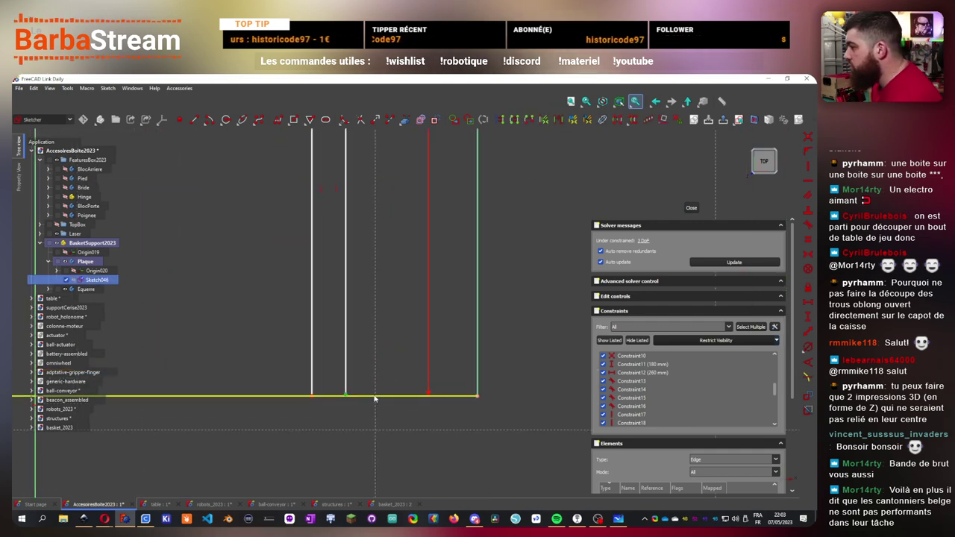
click(312, 399)
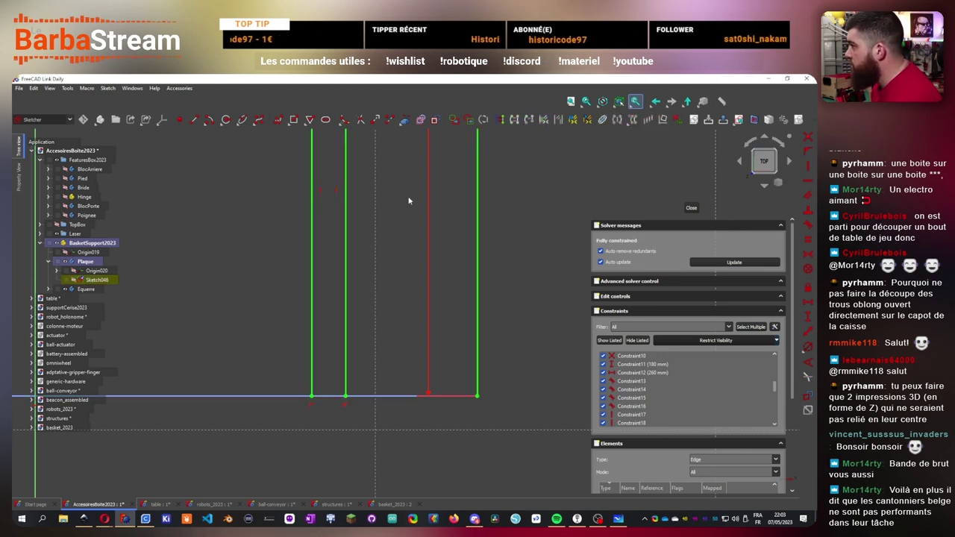
- Draw a bottom line from the slot's bottom endpoint to the plate corner
click(259, 121)
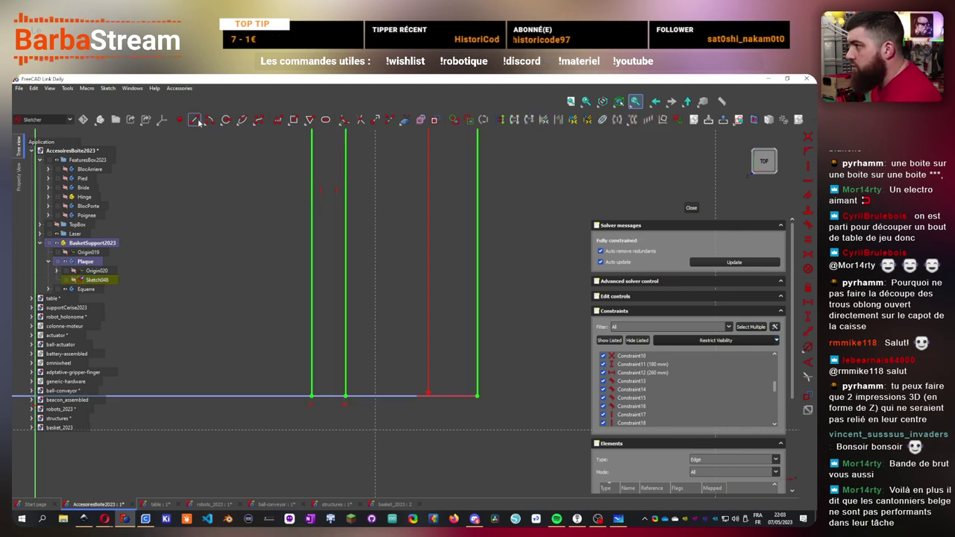
click(346, 396)
click(477, 397)
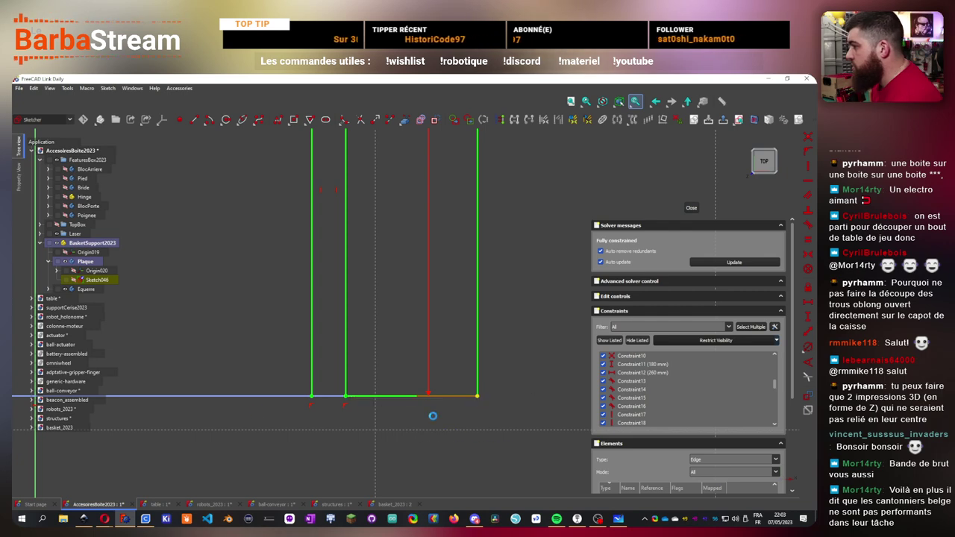
scroll(438, 418, down, 5)
scroll(299, 398, up, 4)
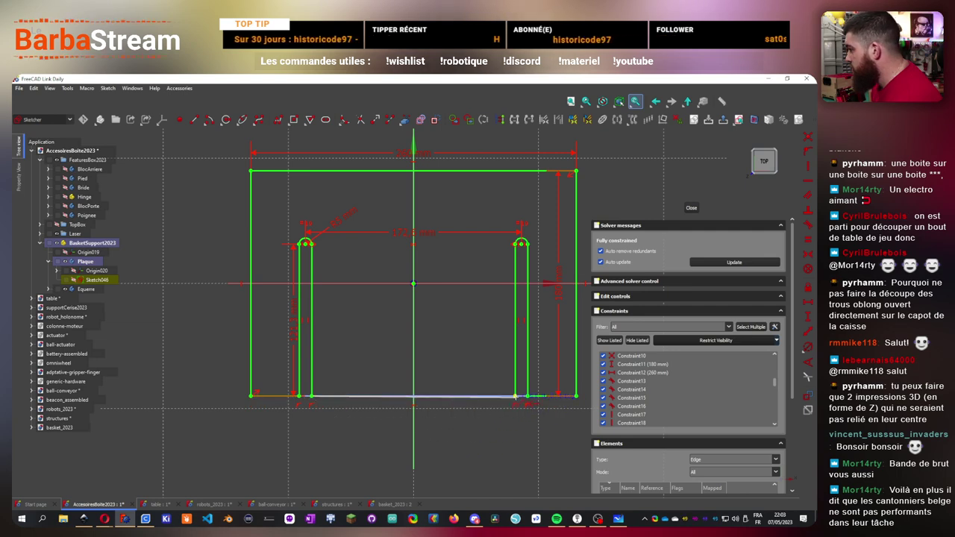
- Drag the 180 mm dimension label aside to clear the sketch
scroll(459, 395, up, 1)
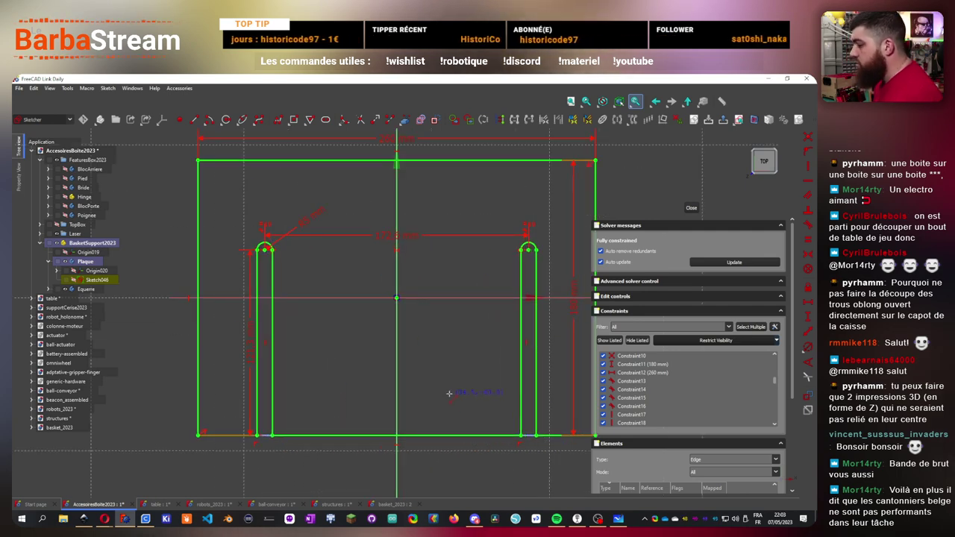
scroll(366, 380, down, 3)
scroll(392, 347, up, 4)
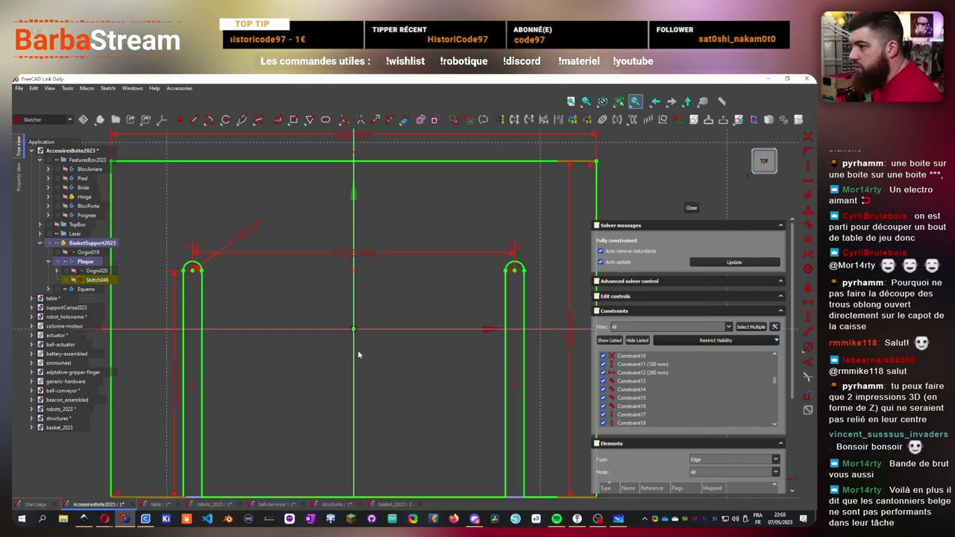
scroll(358, 355, down, 2)
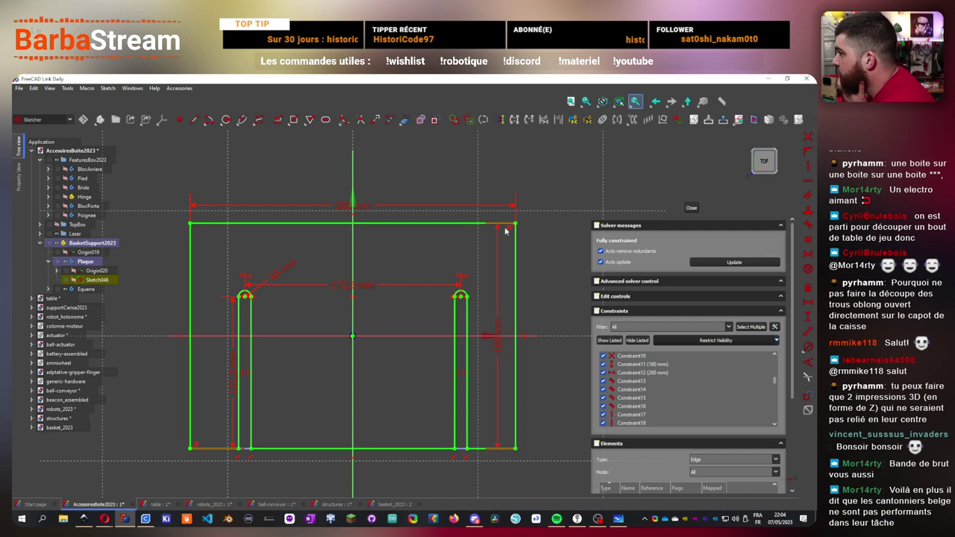
drag(492, 345, 537, 297)
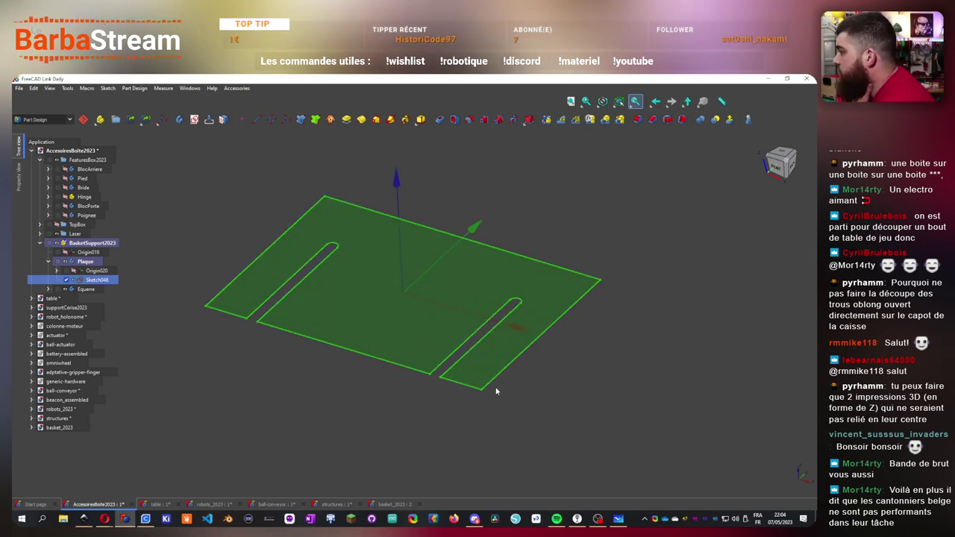
- Add a new body, then delete the unneeded extra body
click(179, 119)
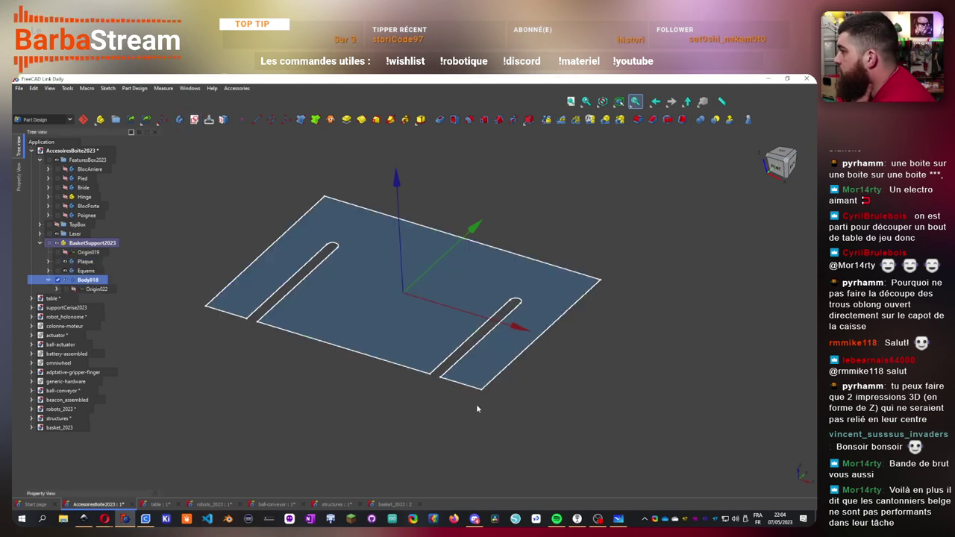
double_click(98, 281)
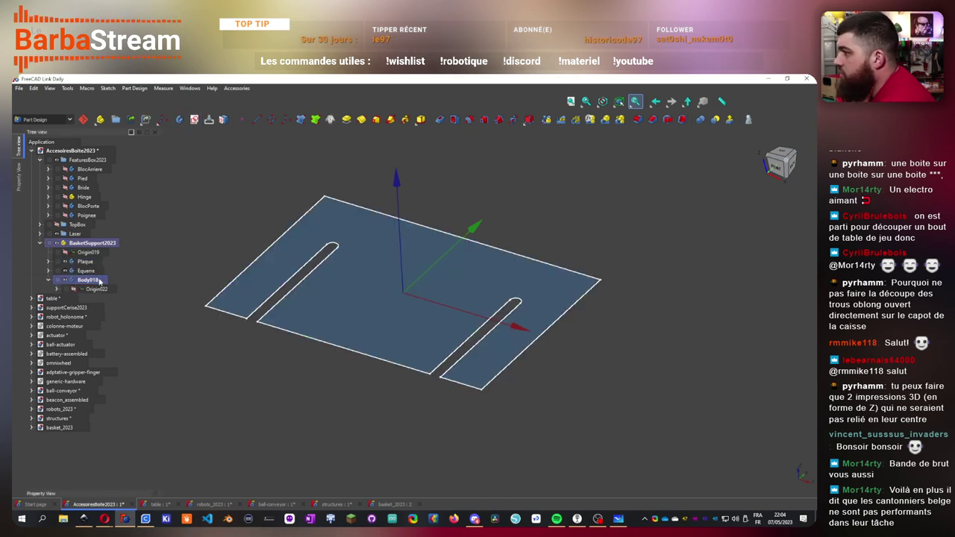
click(48, 280)
key(Delete)
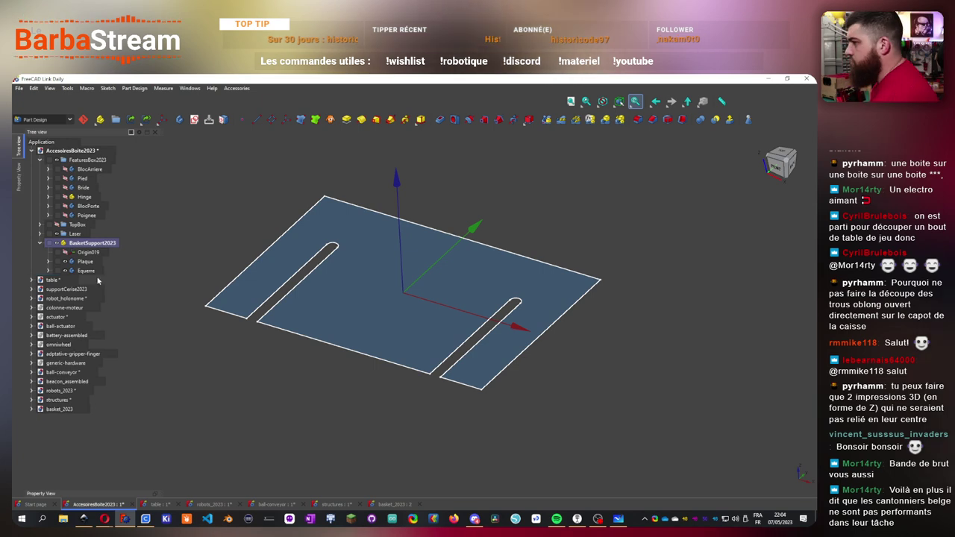
- Pad Sketch046 in the Plaque body to a 10 mm thick plate
click(48, 262)
click(83, 262)
click(96, 280)
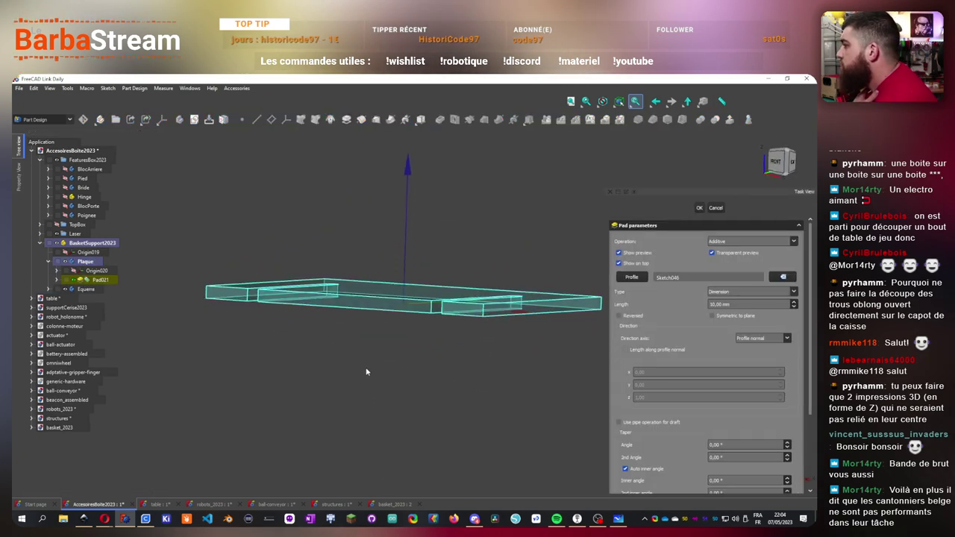
key(0)
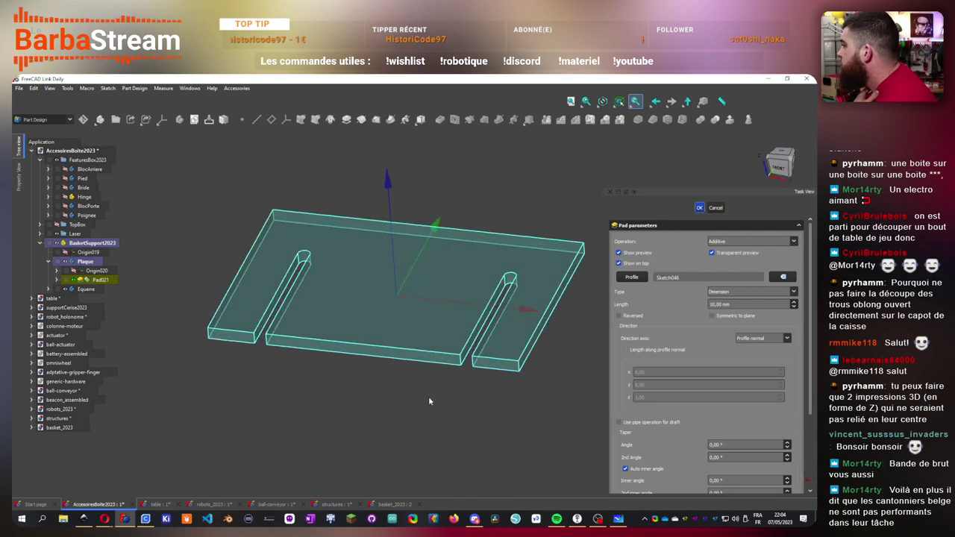
key(Return)
scroll(242, 342, up, 5)
scroll(224, 351, down, 5)
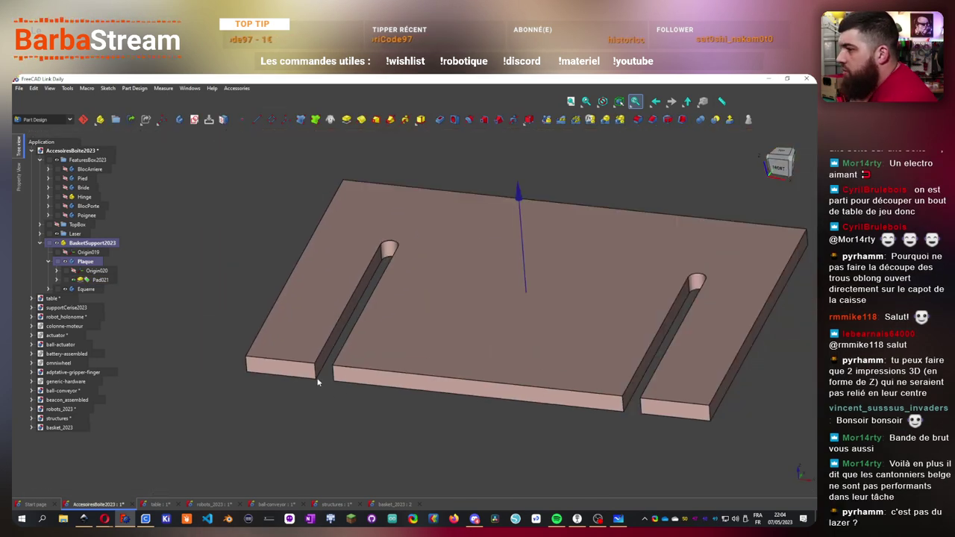
scroll(340, 381, up, 5)
- Chamfer the slot-entrance edges and adjacent plate edge by 10 mm
click(336, 380)
click(652, 119)
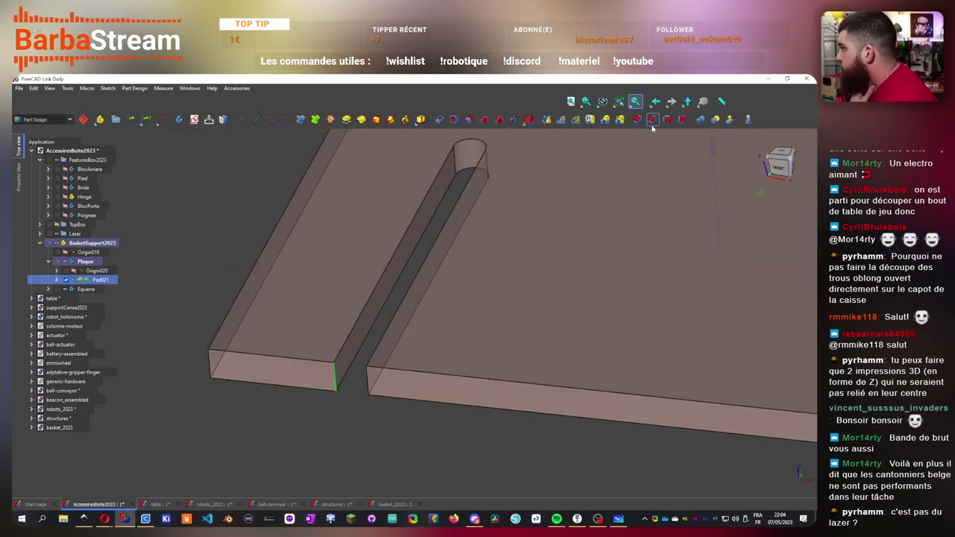
scroll(367, 384, down, 4)
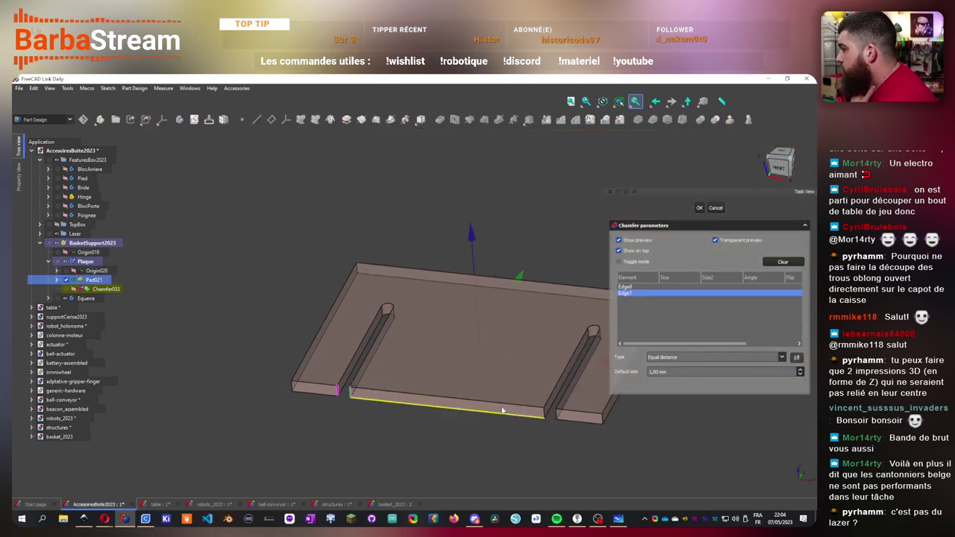
scroll(590, 421, up, 5)
click(588, 424)
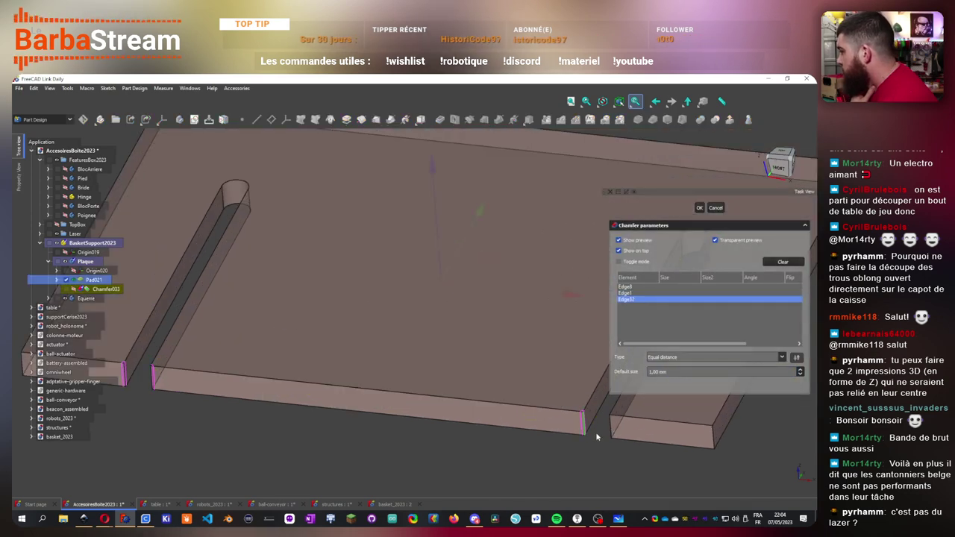
scroll(597, 436, down, 4)
scroll(521, 445, up, 5)
click(522, 445)
scroll(523, 446, down, 4)
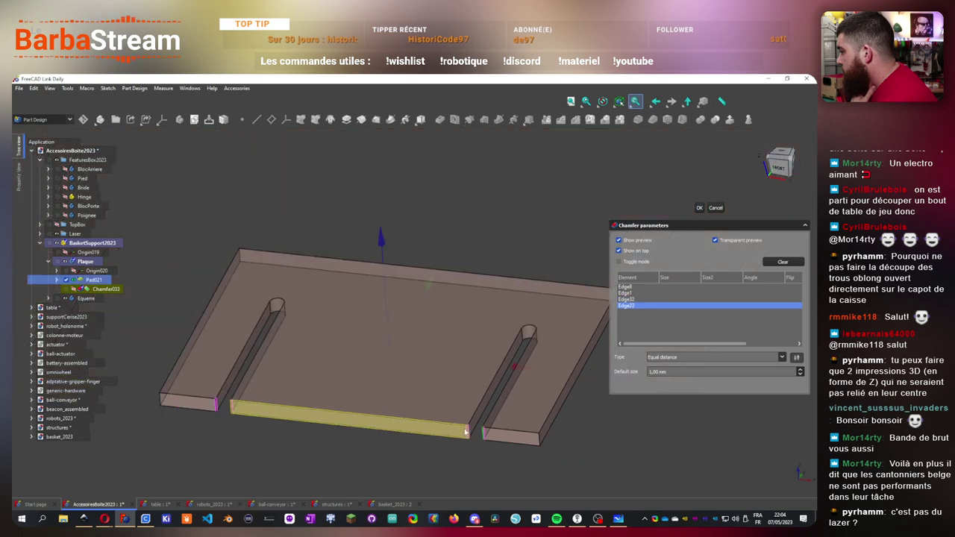
click(800, 370)
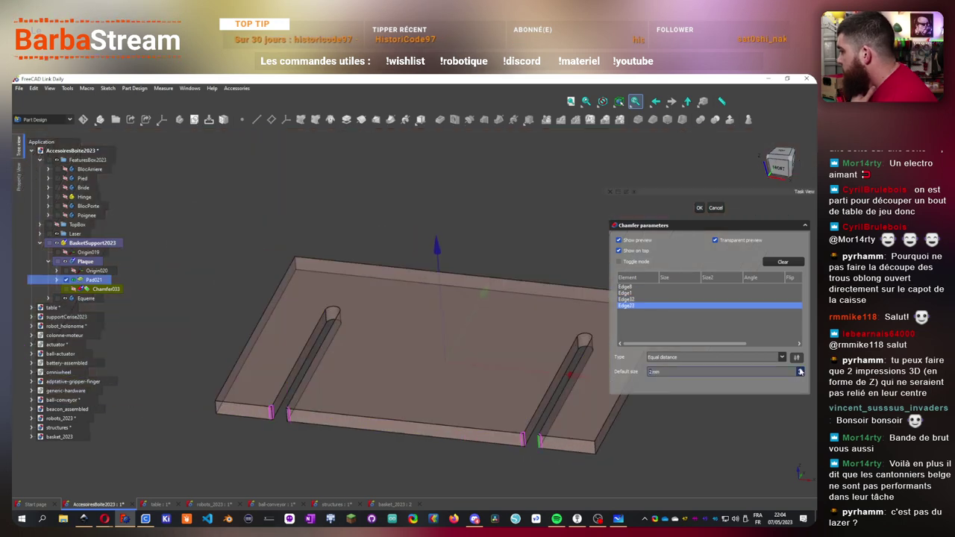
click(800, 369)
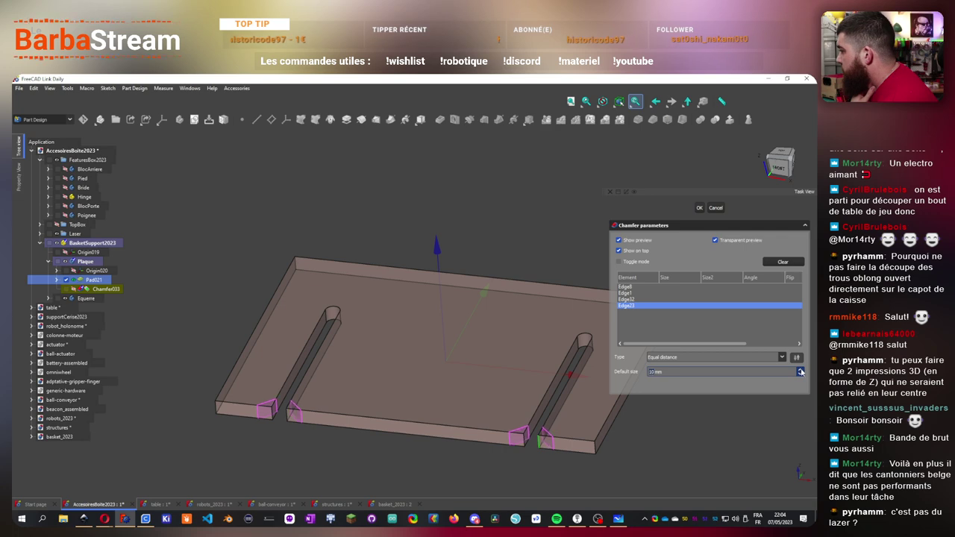
click(700, 208)
- Orbit to a near-top view and select the chamfered face at the slot entry
middle_drag(427, 366, 351, 374)
scroll(373, 415, up, 3)
scroll(352, 374, up, 3)
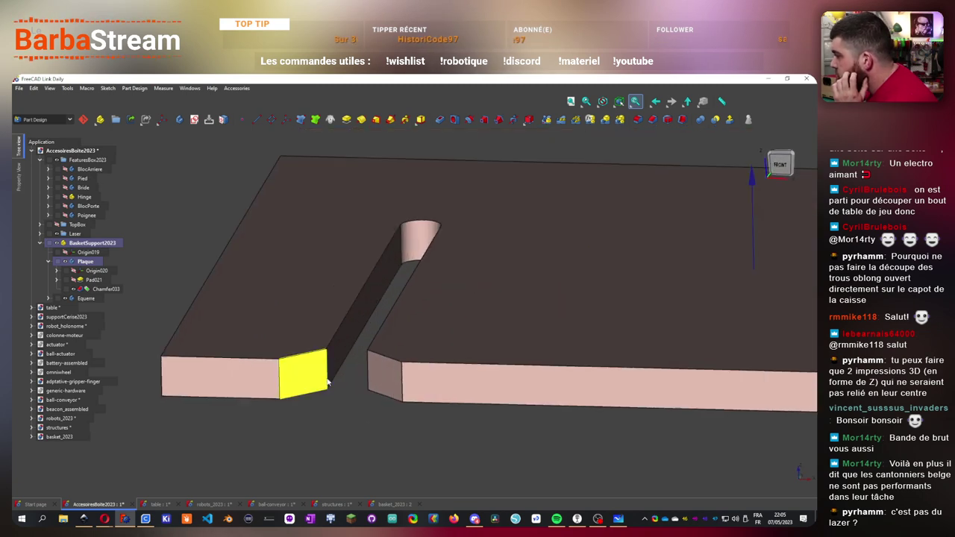
click(327, 381)
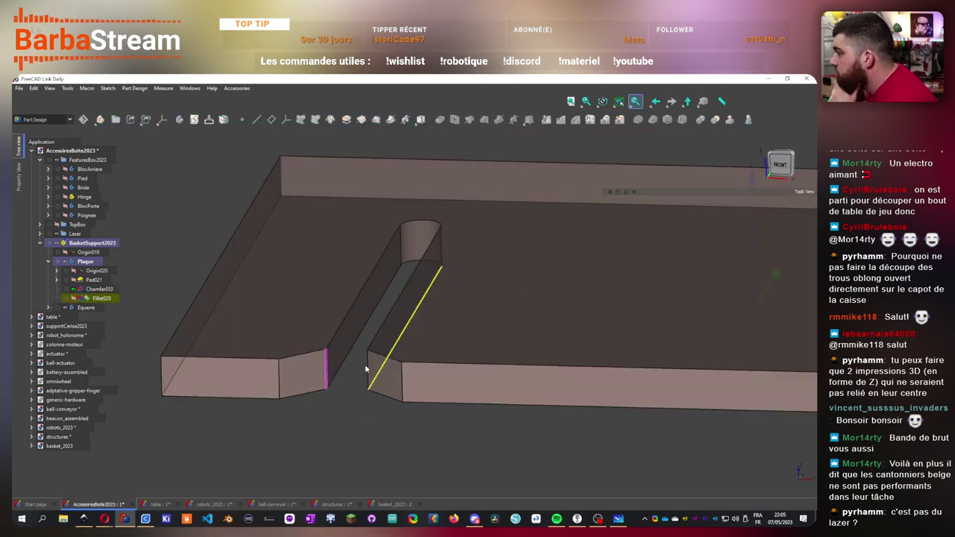
- Fillet the slot's left and right entry edges with a 20 mm radius
click(637, 120)
scroll(305, 386, down, 5)
scroll(529, 393, up, 4)
middle_drag(528, 393, 373, 404)
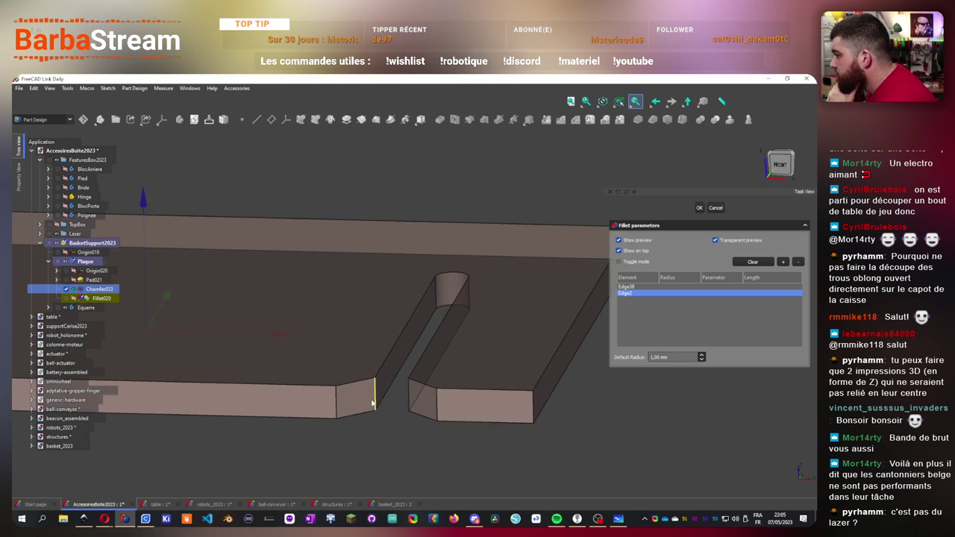
click(376, 396)
click(410, 390)
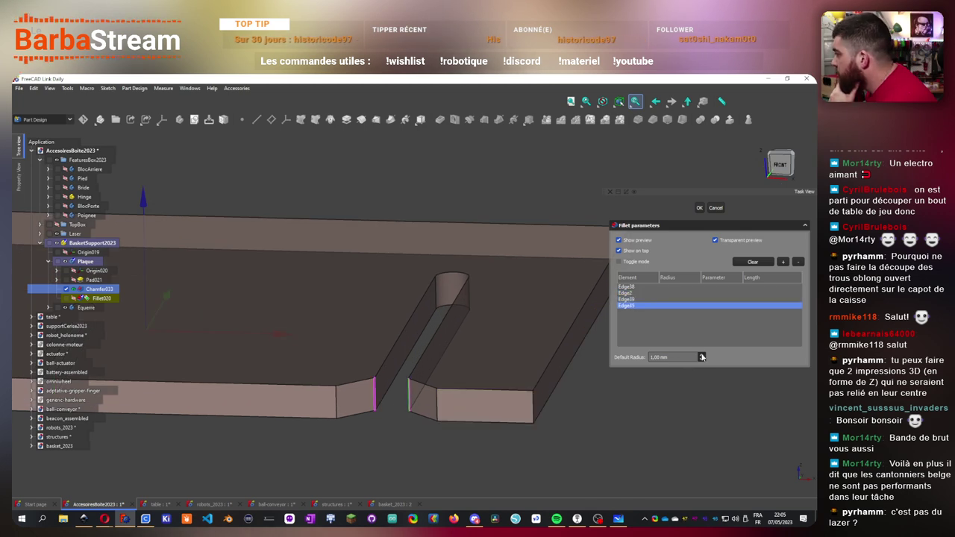
click(702, 356)
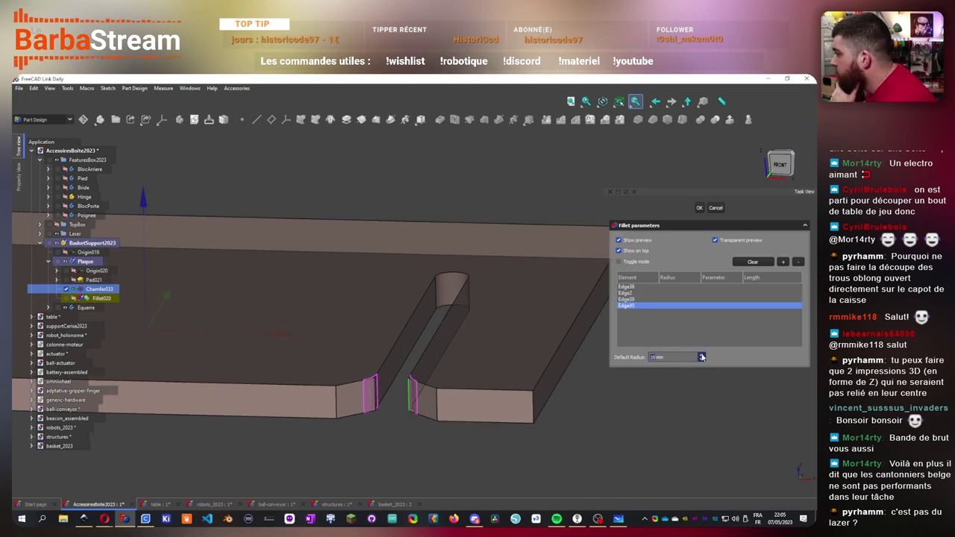
click(701, 357)
click(702, 357)
click(701, 357)
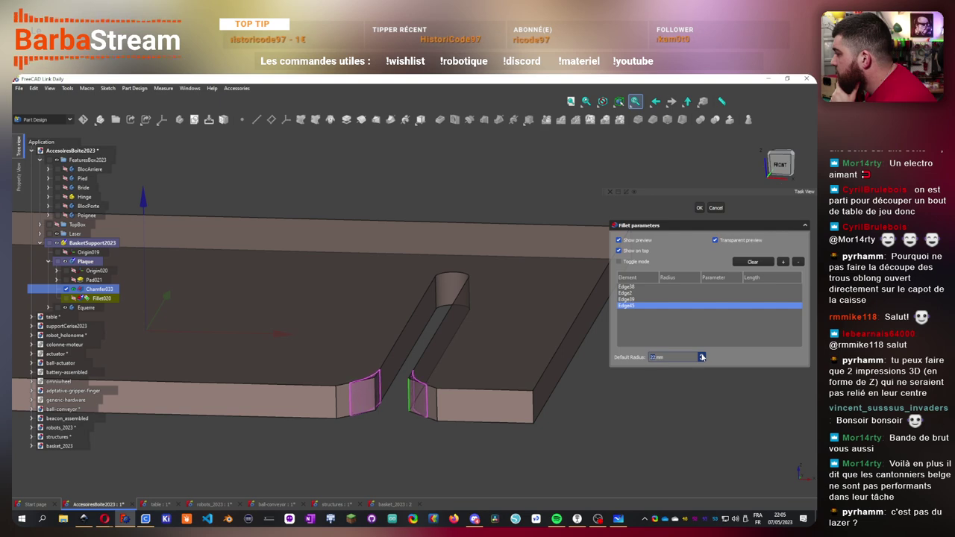
click(702, 360)
click(701, 360)
scroll(447, 336, down, 3)
scroll(726, 203, up, 2)
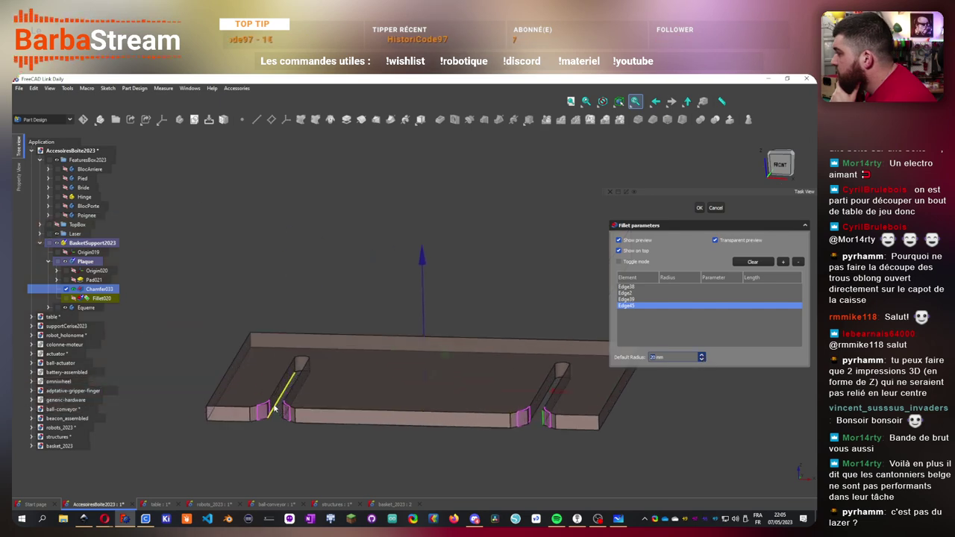
click(700, 208)
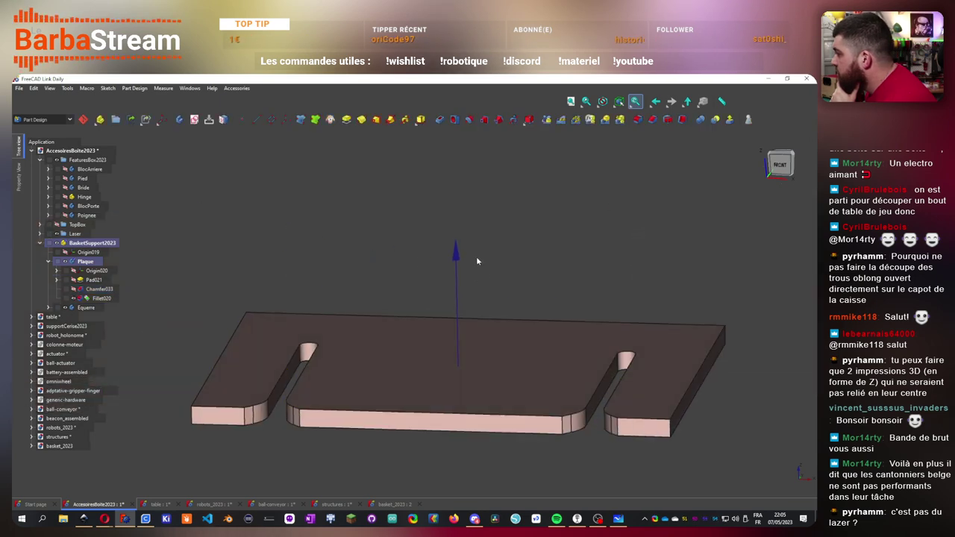
- Fillet the plate's front outer corner, front bottom edge and remaining slot-entry edges
middle_drag(476, 256, 448, 284)
scroll(449, 284, down, 2)
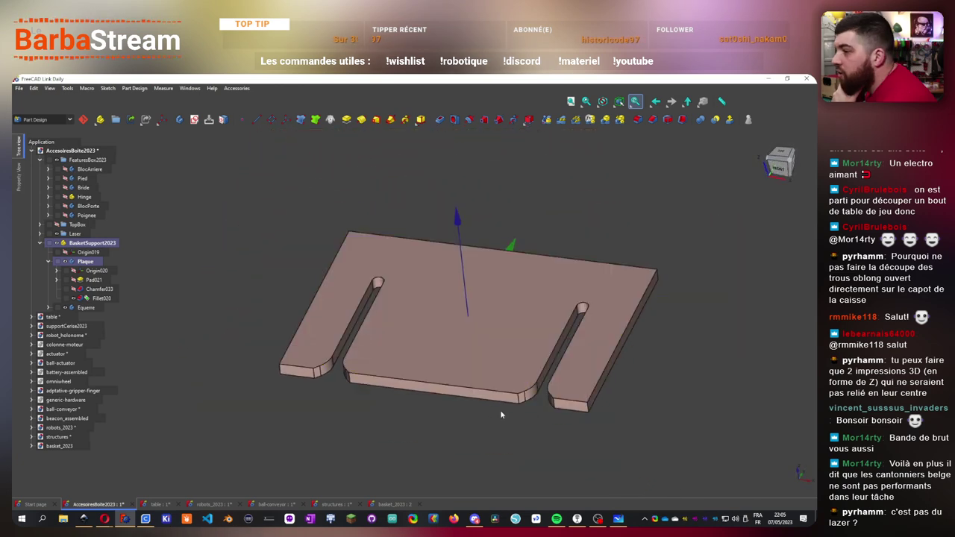
scroll(522, 418, up, 4)
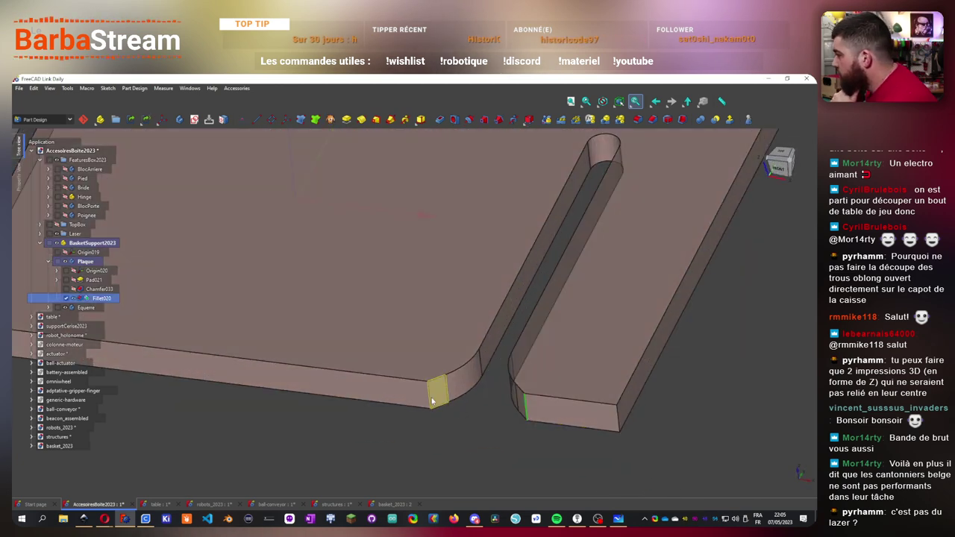
click(430, 396)
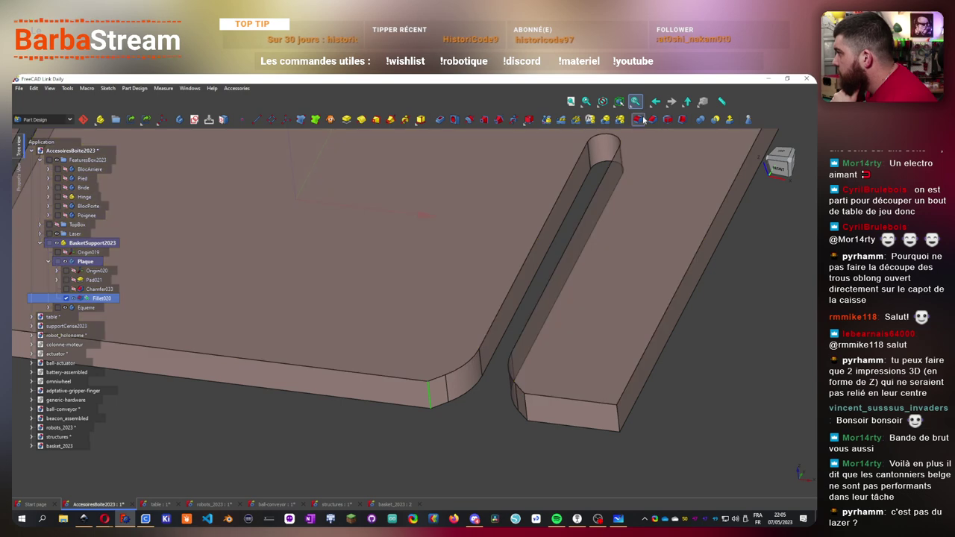
click(639, 120)
click(571, 425)
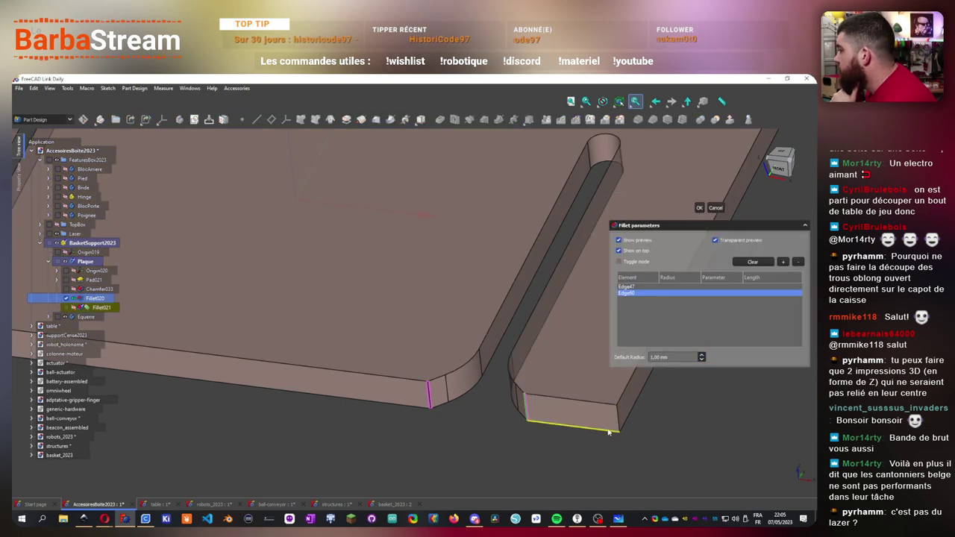
scroll(568, 398, down, 4)
scroll(351, 410, up, 5)
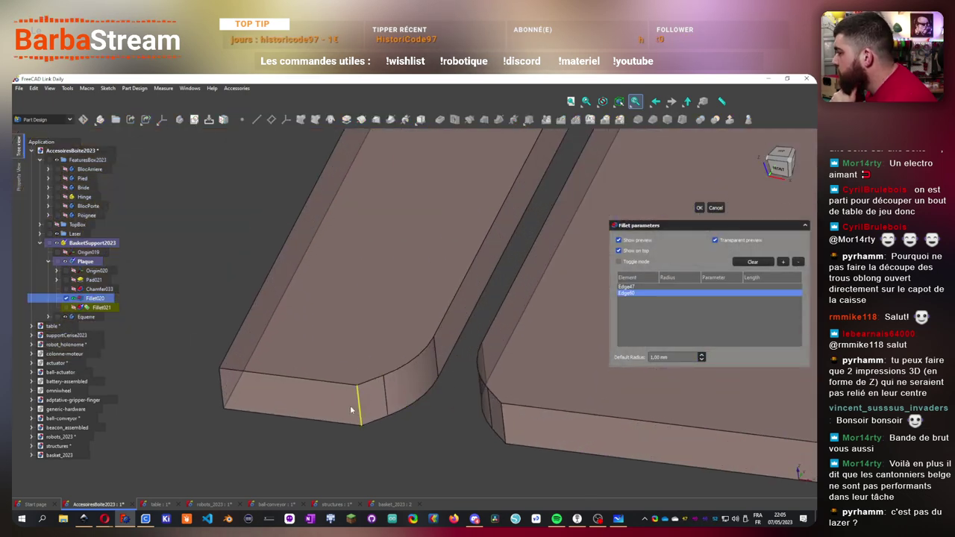
click(358, 407)
click(506, 441)
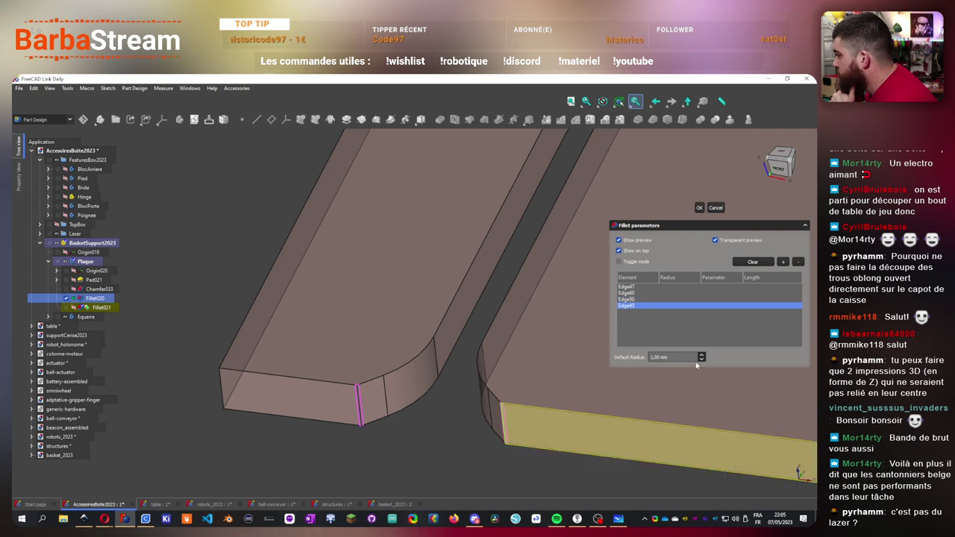
click(702, 358)
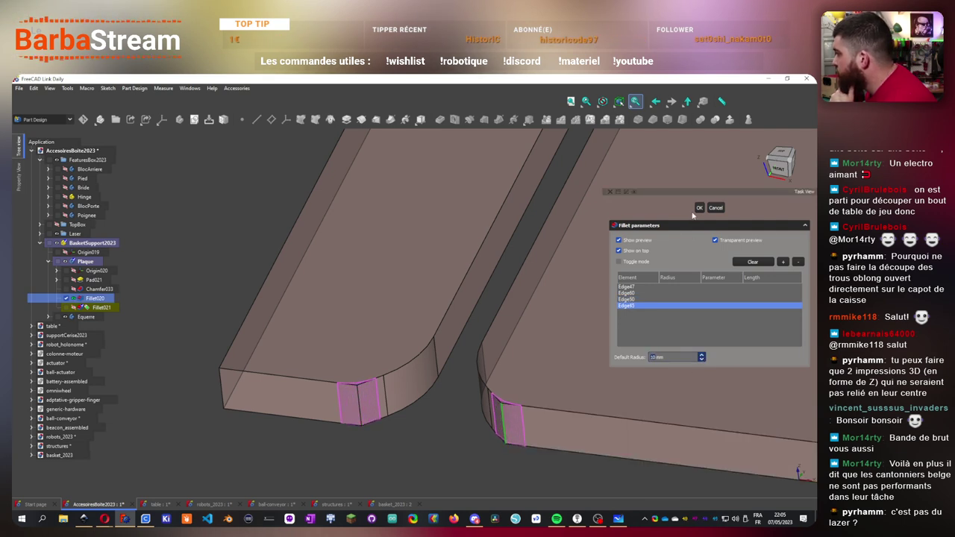
key(Return)
- Orbit to view the whole plate and select the latest fillet feature
scroll(348, 430, down, 5)
middle_drag(383, 451, 567, 437)
click(746, 120)
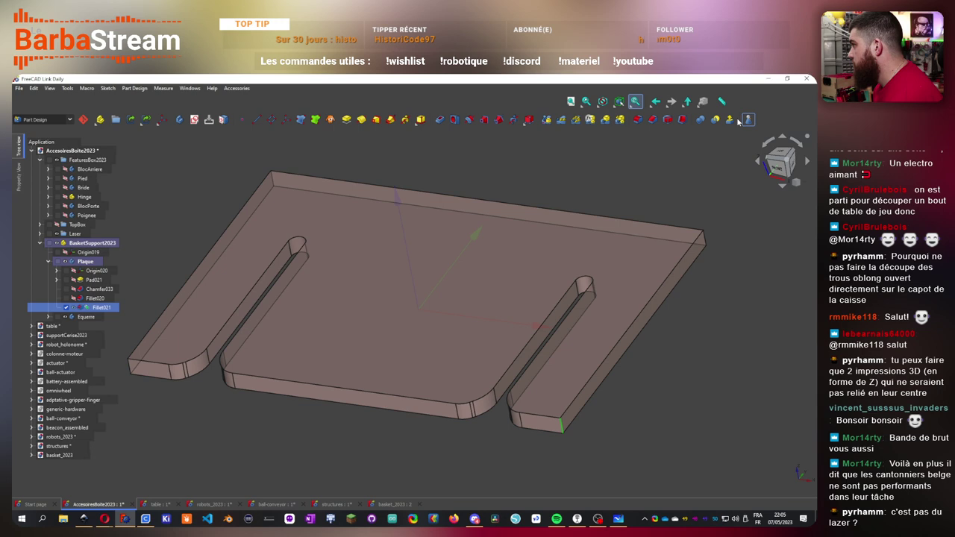
click(652, 120)
- Cancel the started chamfer without adding it to the plate
scroll(506, 339, down, 5)
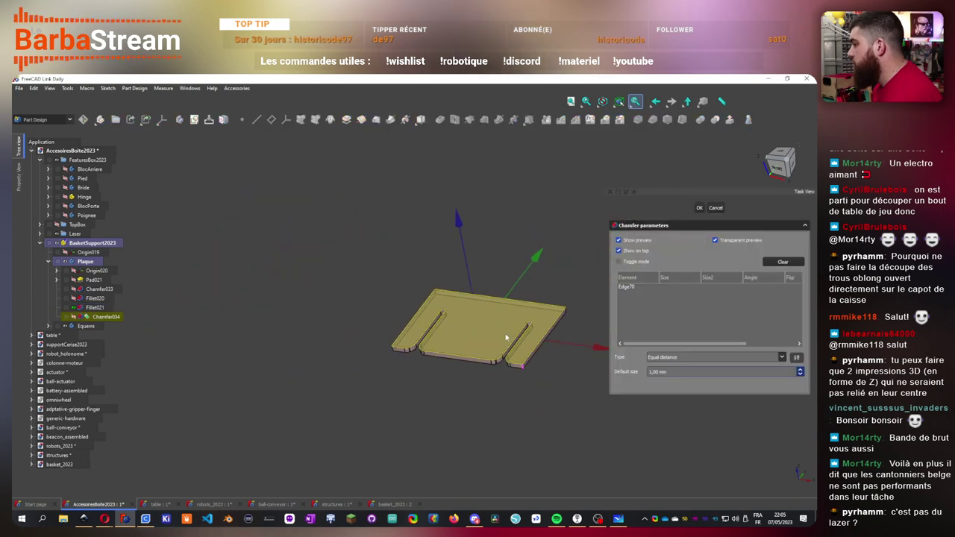
scroll(502, 333, up, 4)
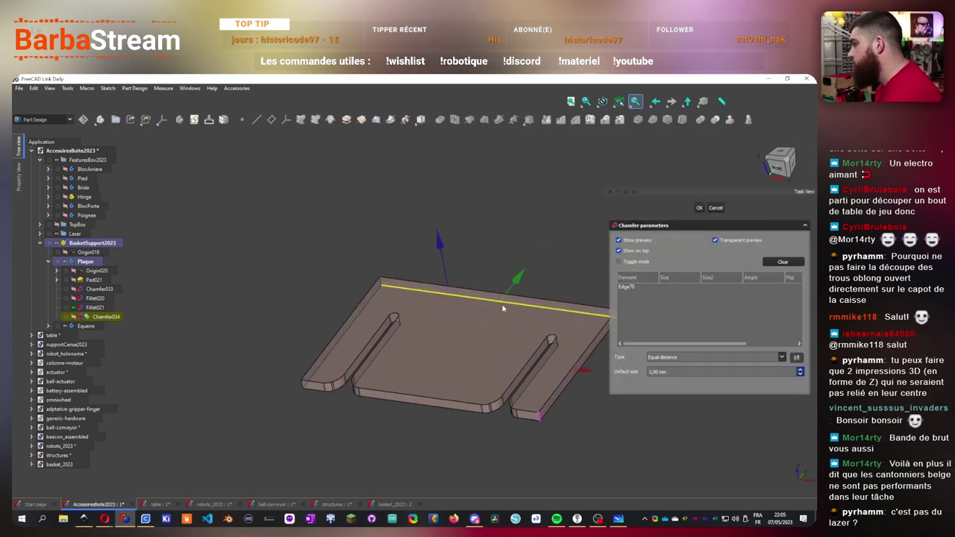
click(716, 207)
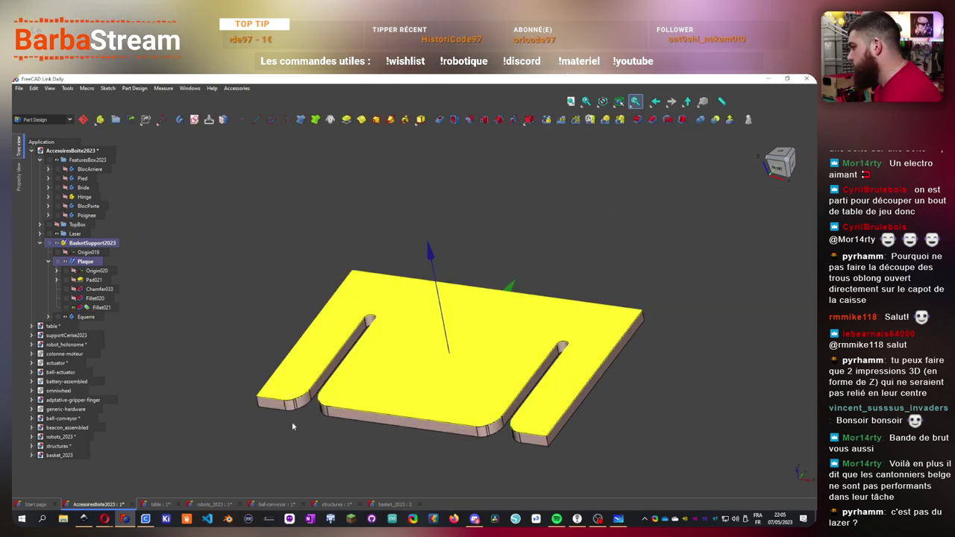
- Begin the fillet selection with an outer corner edge, removing a wrongly picked long edge
scroll(292, 426, up, 5)
click(236, 382)
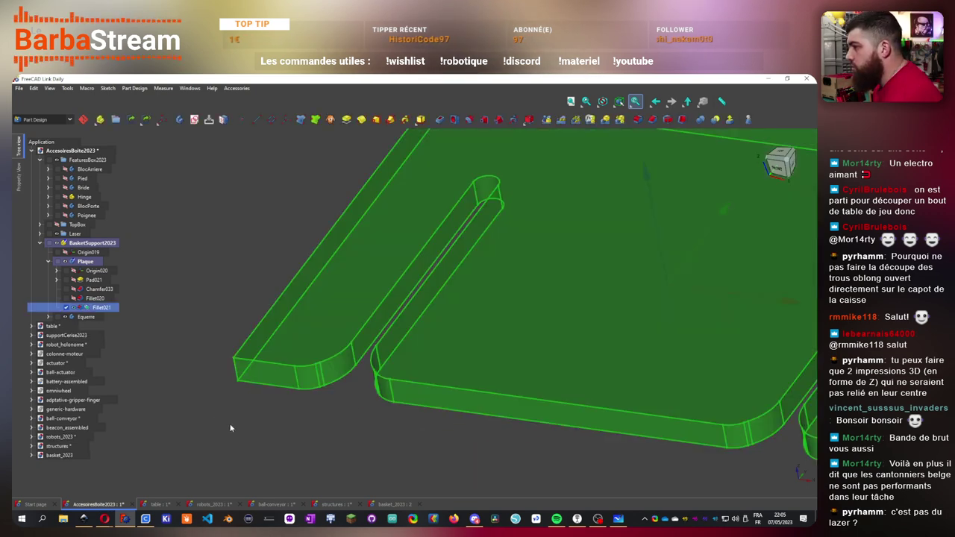
click(230, 428)
scroll(209, 403, down, 5)
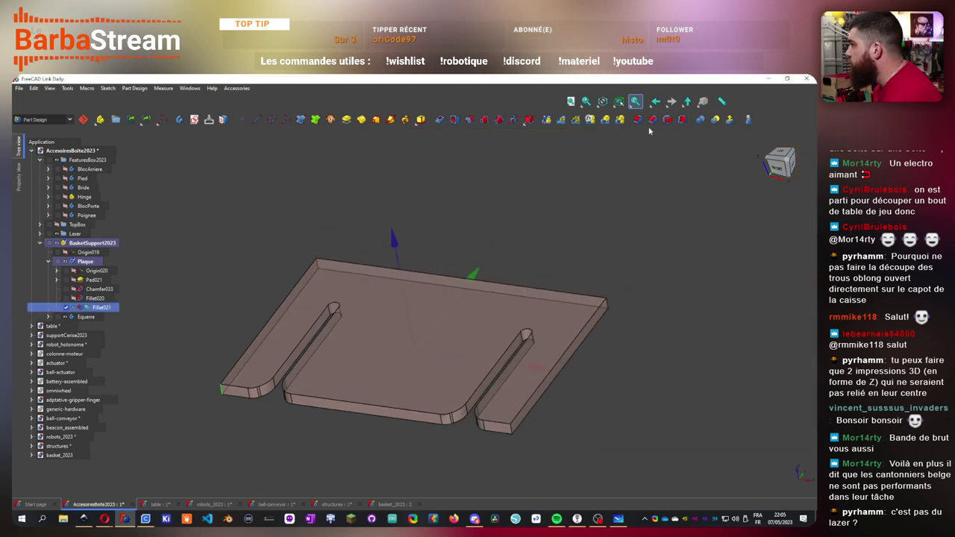
scroll(526, 425, down, 2)
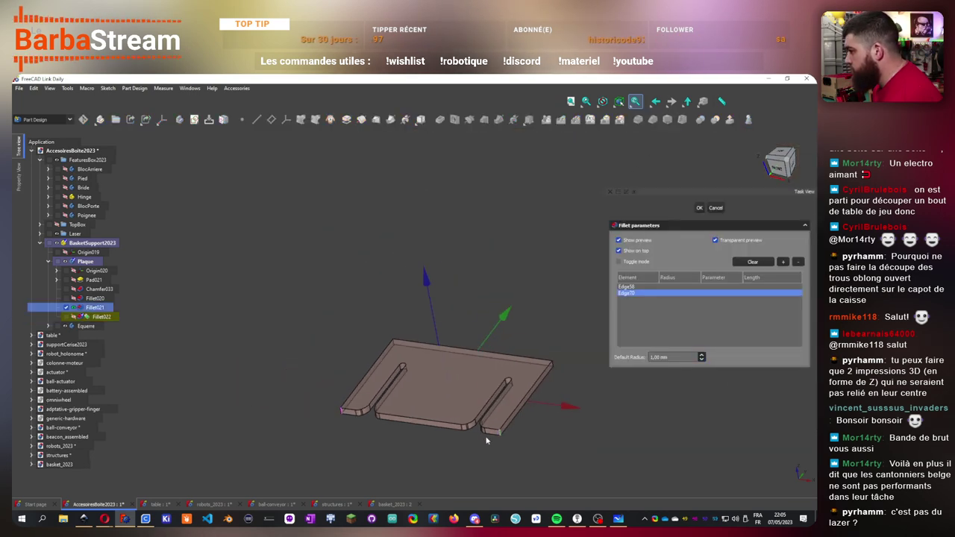
scroll(539, 396, up, 4)
click(576, 331)
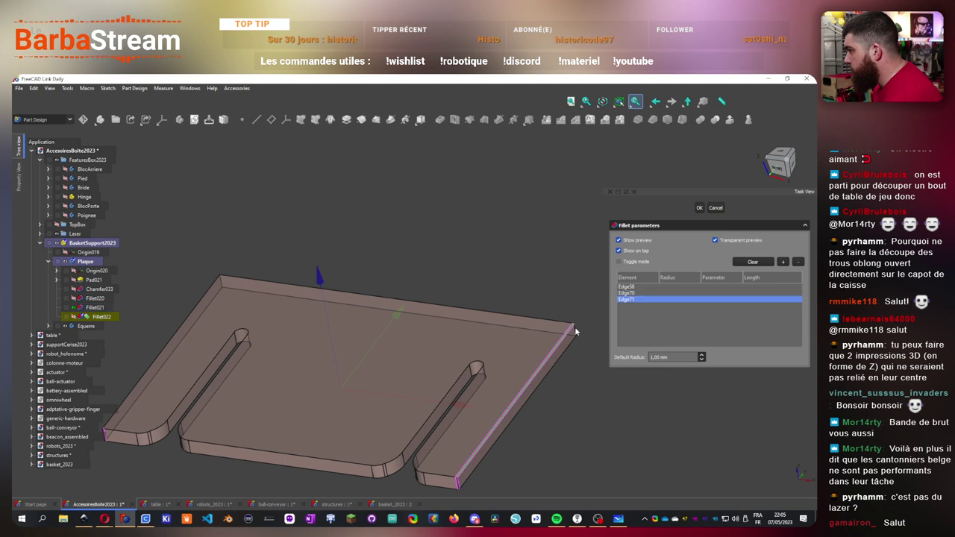
click(572, 345)
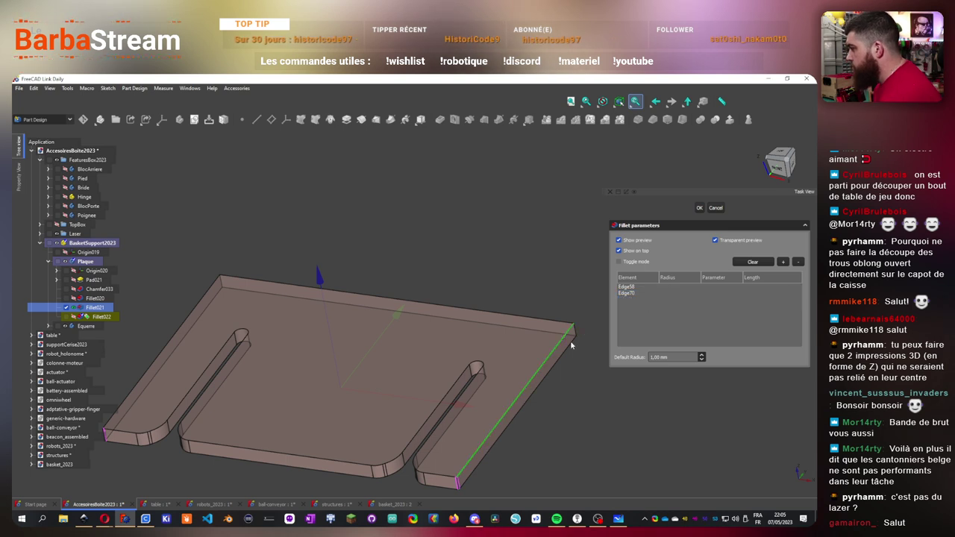
click(561, 422)
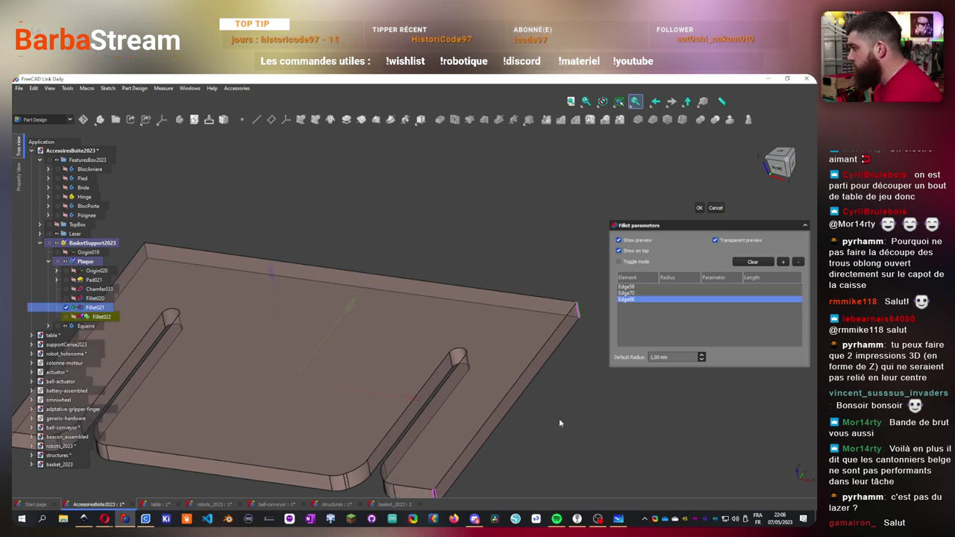
- Add another outer corner edge and apply the 10 mm fillet (Fillet022), checking the rounded corners
scroll(485, 388, down, 5)
scroll(365, 365, up, 8)
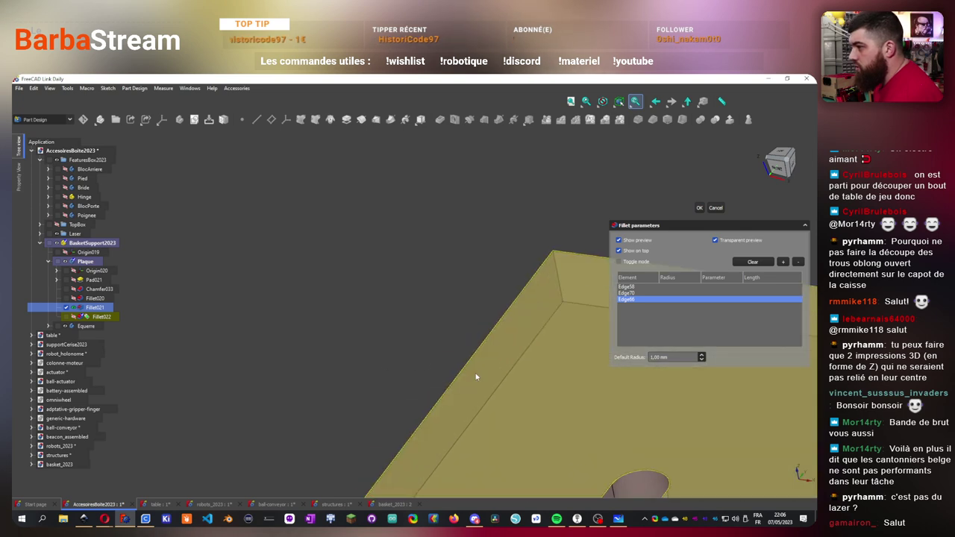
click(460, 348)
scroll(460, 349, down, 2)
scroll(460, 349, down, 5)
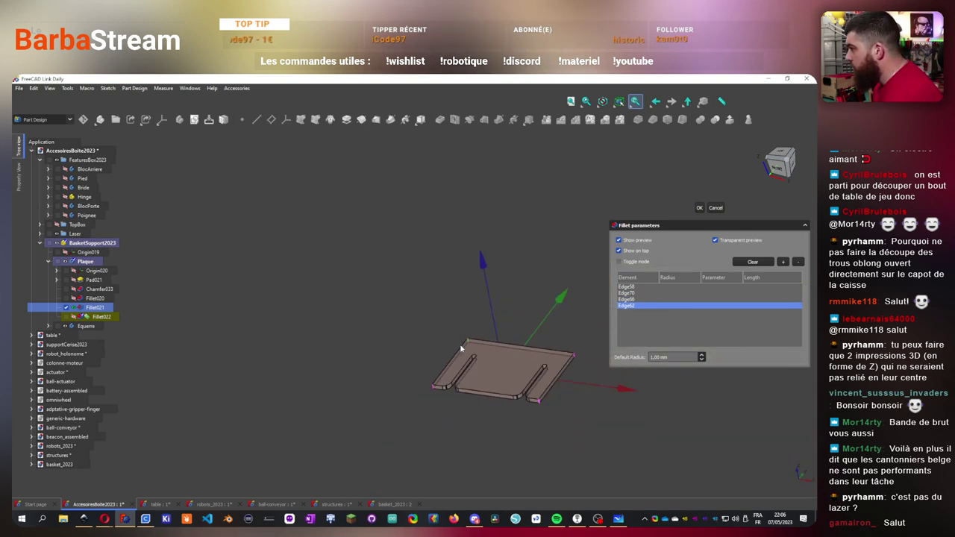
scroll(507, 373, up, 4)
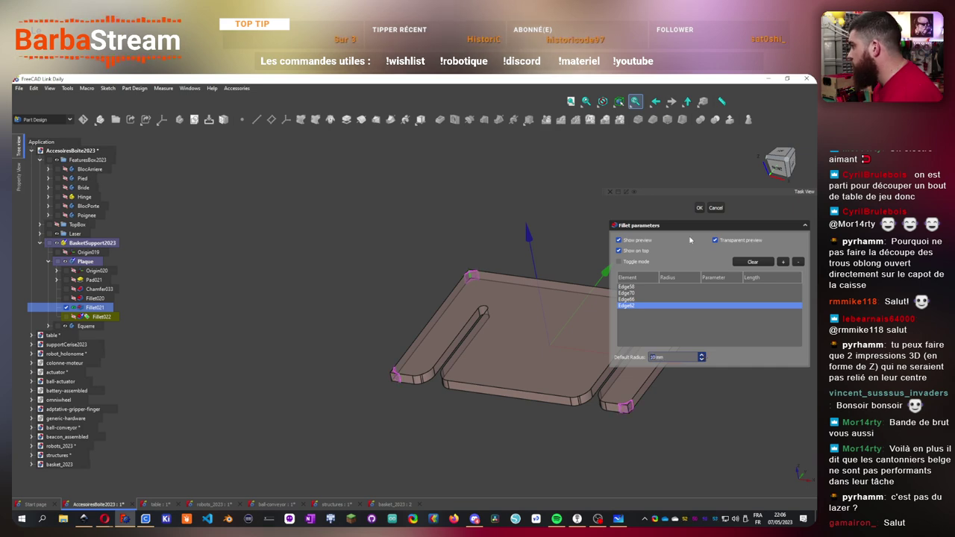
click(699, 207)
middle_drag(493, 428, 379, 375)
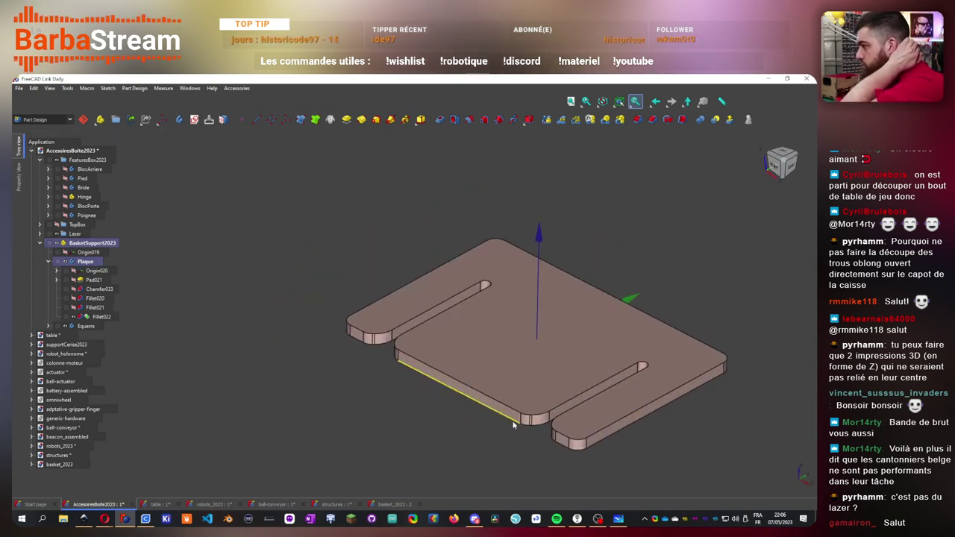
scroll(530, 455, up, 1)
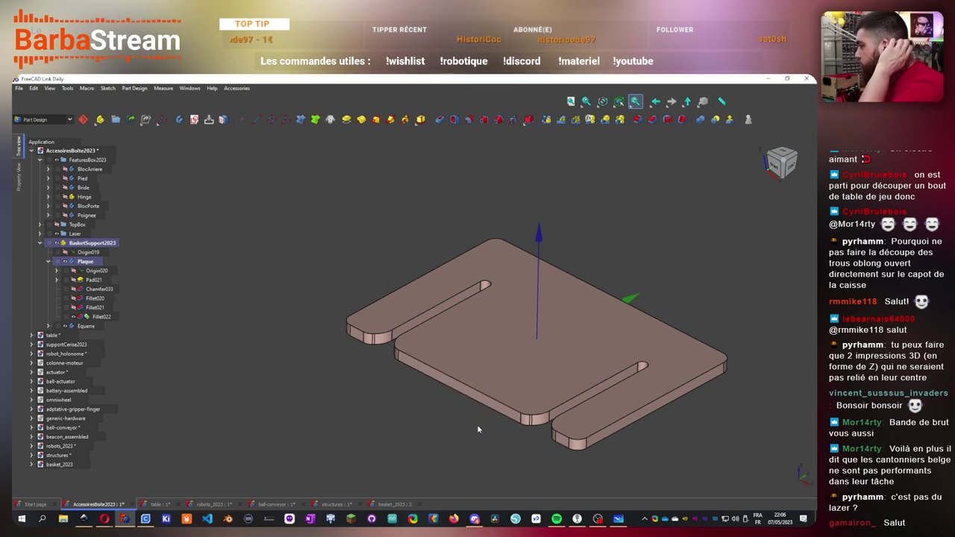
middle_drag(444, 423, 433, 418)
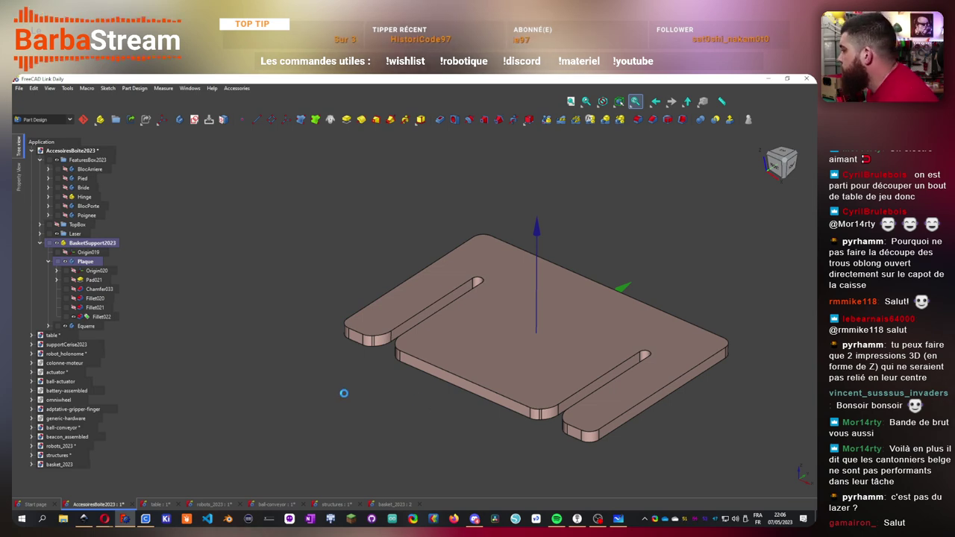
key(5)
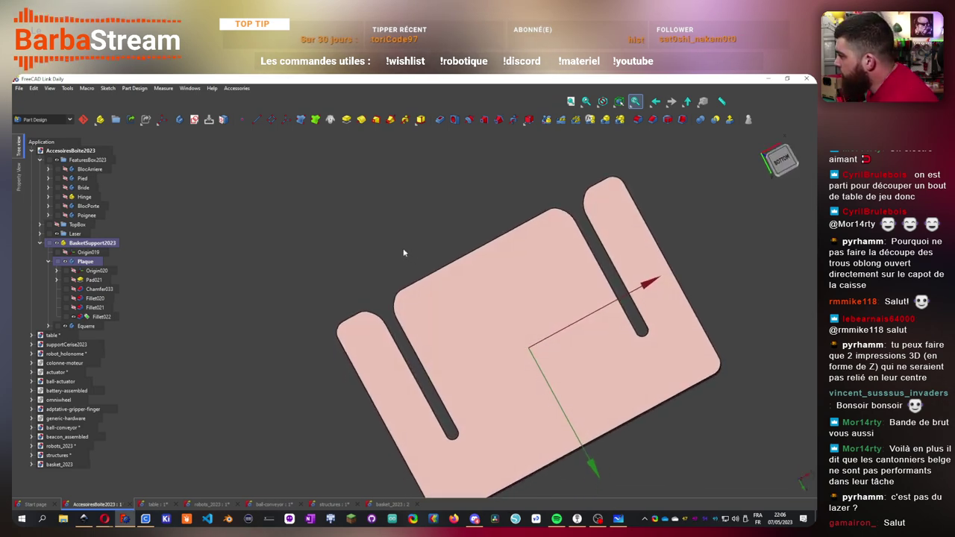
scroll(399, 314, down, 3)
scroll(542, 344, up, 3)
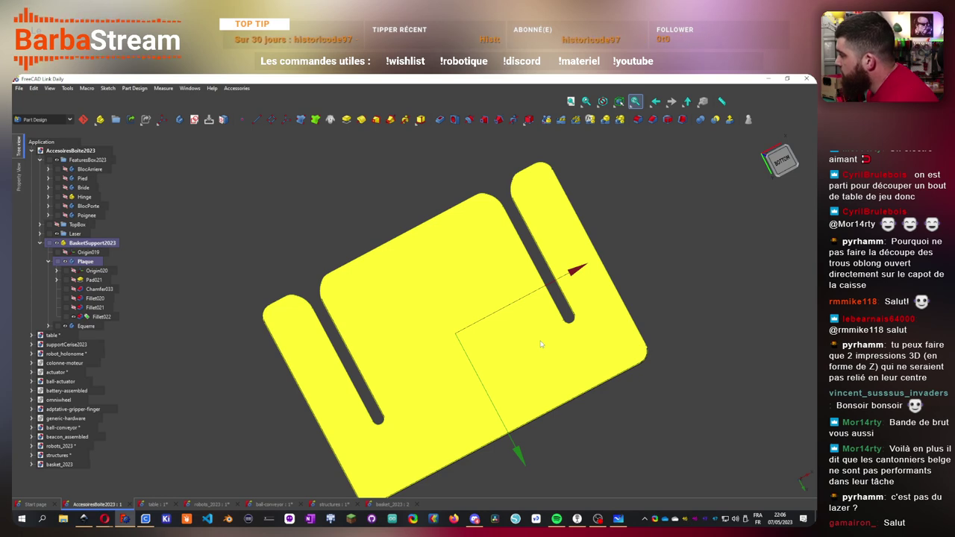
key(0)
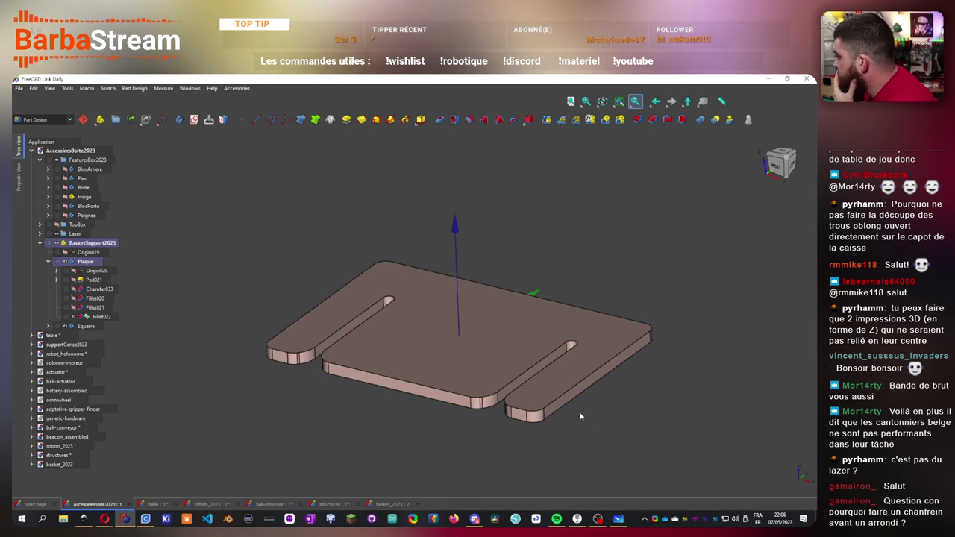
middle_drag(587, 411, 515, 291)
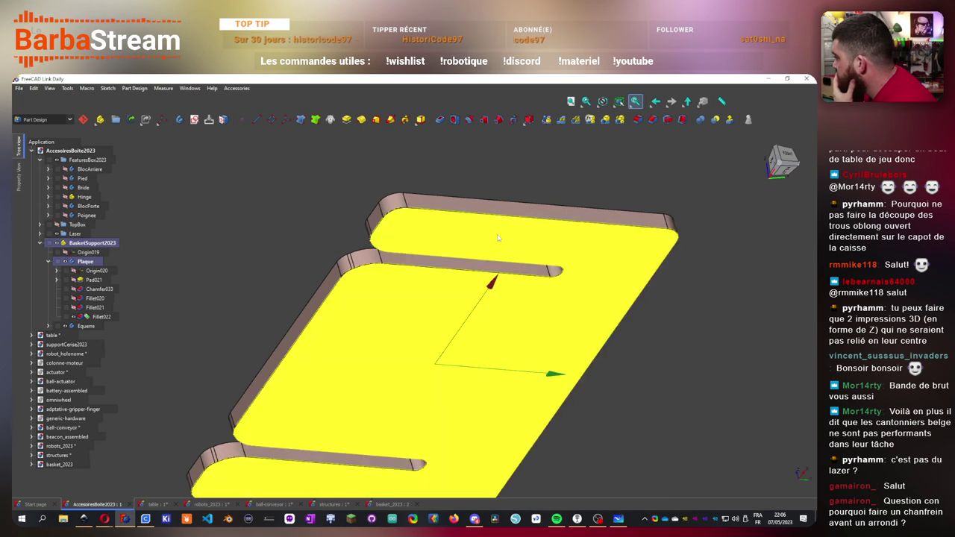
middle_drag(513, 230, 587, 194)
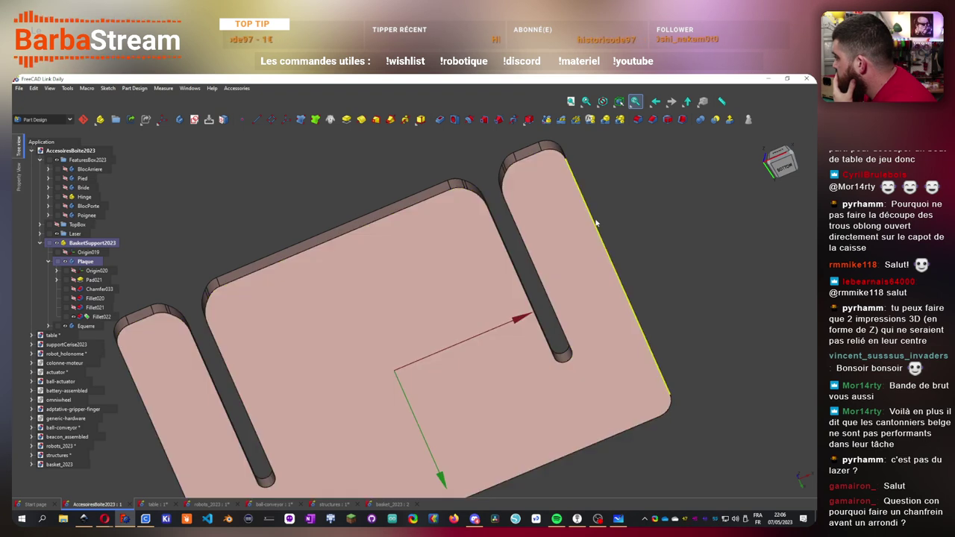
scroll(579, 306, down, 3)
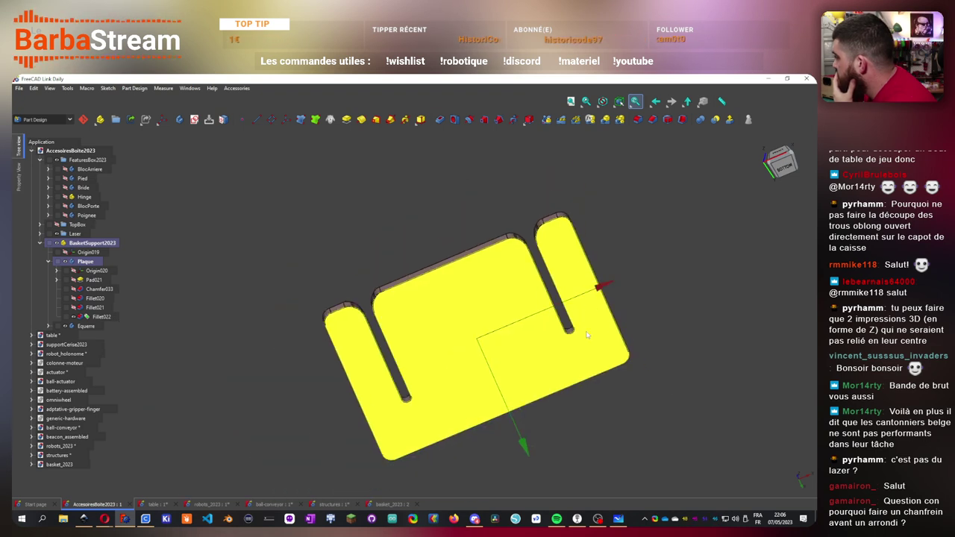
scroll(587, 335, up, 2)
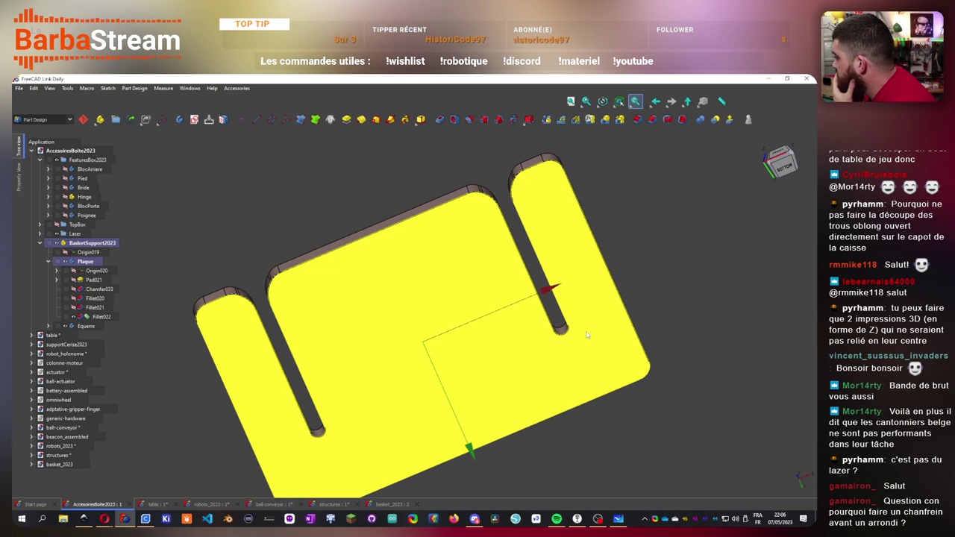
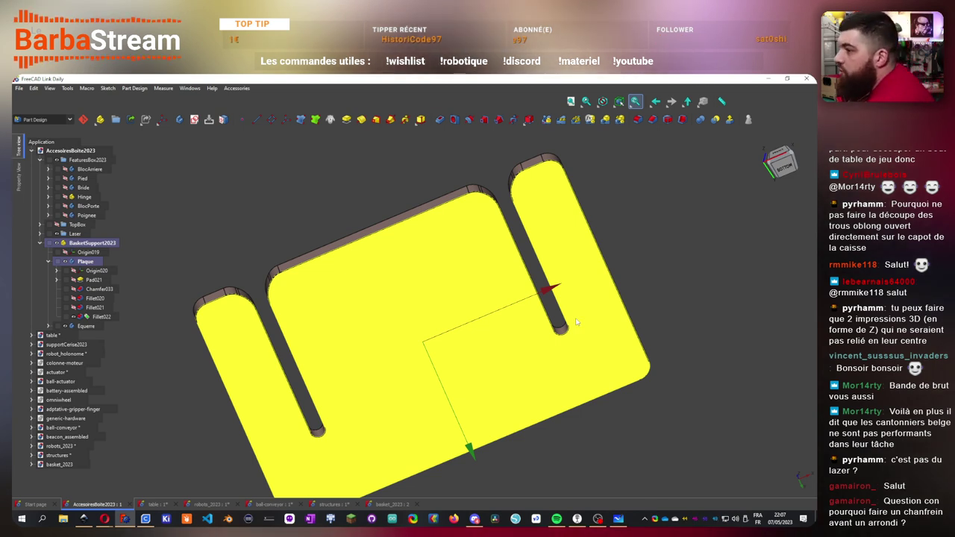
- Collapse Plaque and make Equerre the active body
scroll(574, 322, down, 3)
middle_drag(575, 323, 436, 314)
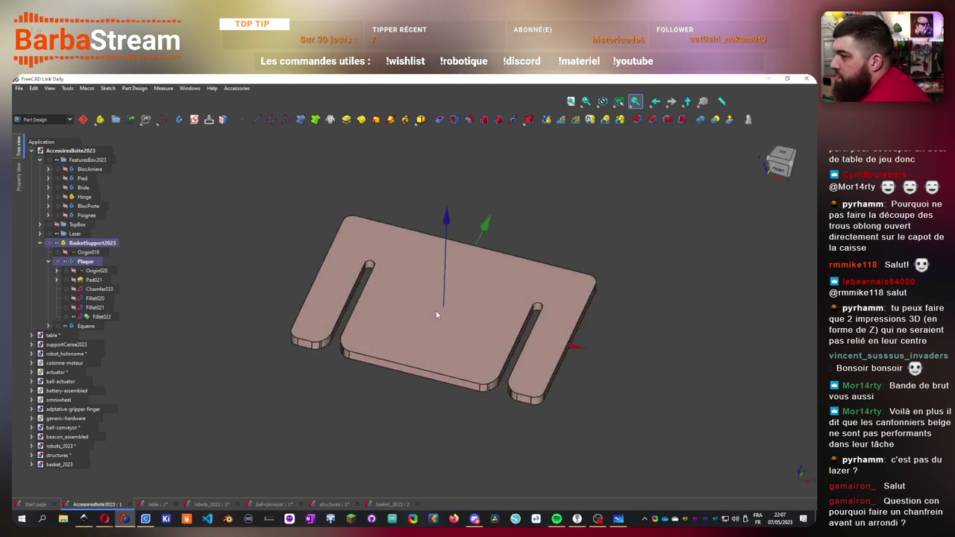
scroll(328, 337, up, 5)
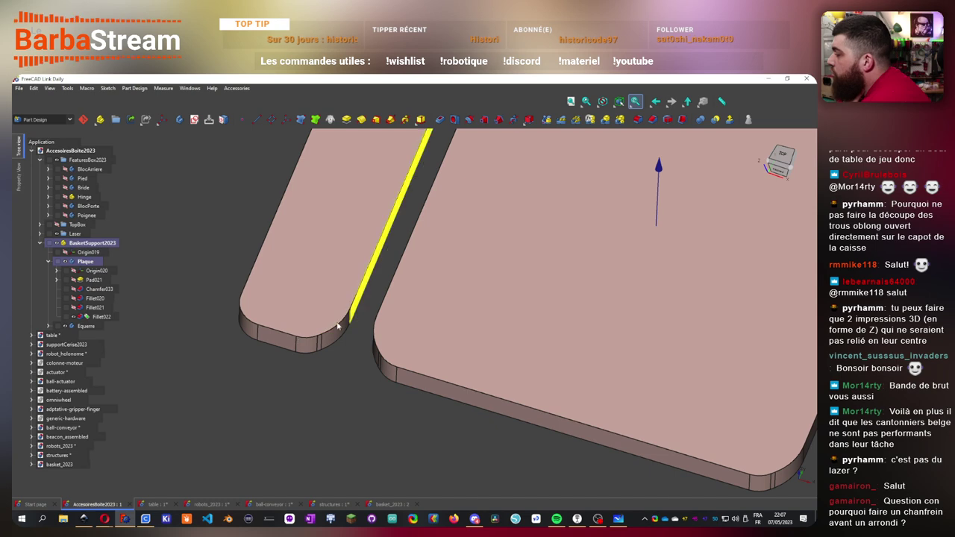
middle_drag(266, 380, 323, 384)
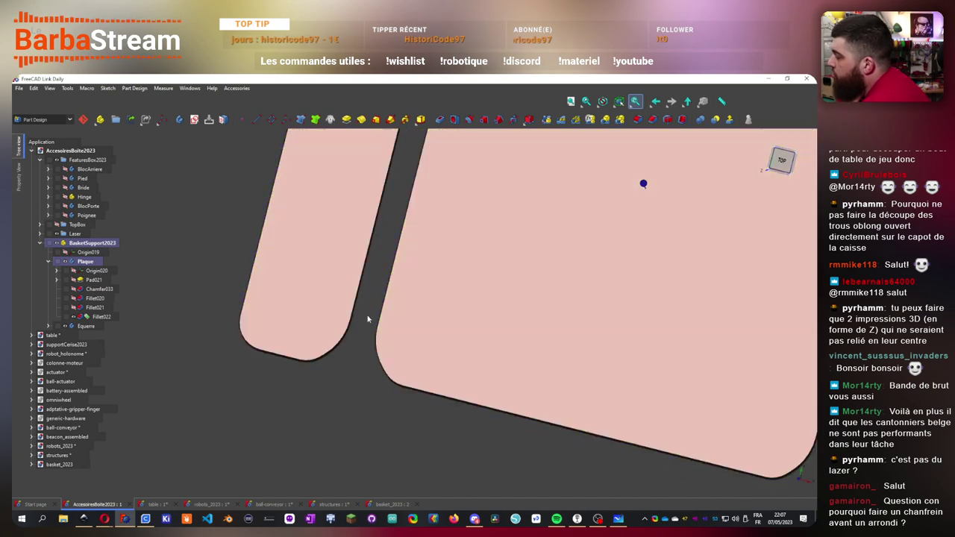
middle_drag(367, 317, 472, 328)
key(0)
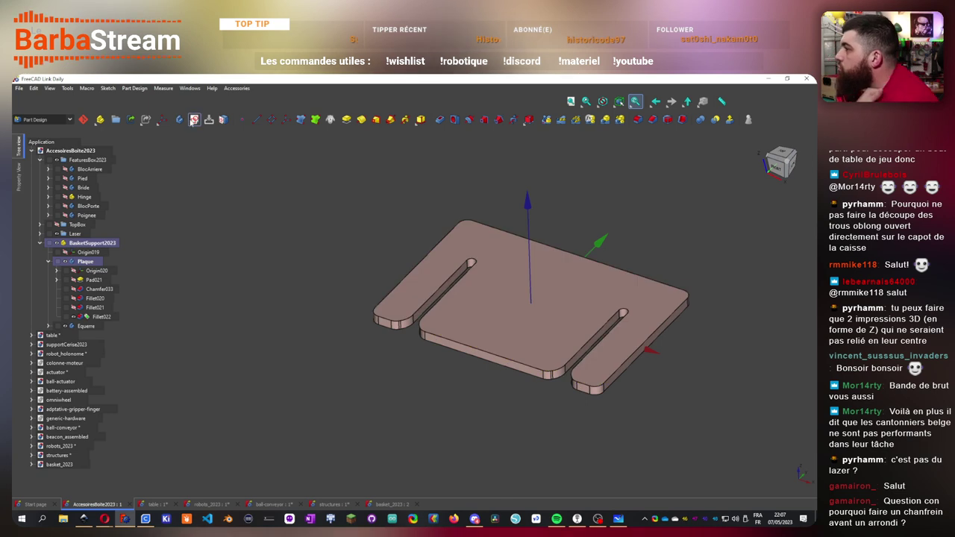
click(48, 261)
click(85, 270)
double_click(85, 271)
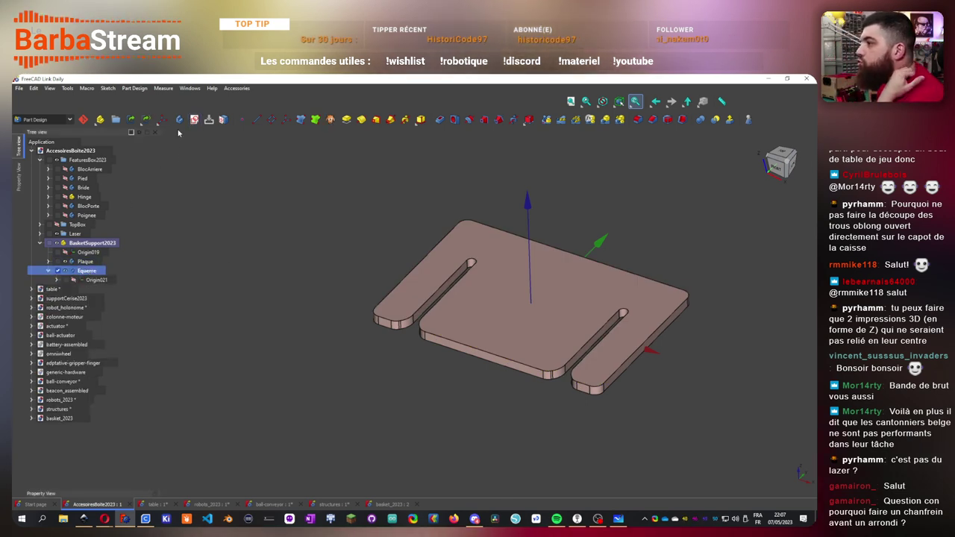
- Start a new sketch attached to the plate's top face
mouse_move(519, 385)
middle_down()
mouse_move(493, 317)
mouse_move(496, 329)
mouse_move(522, 306)
middle_up()
click(477, 291)
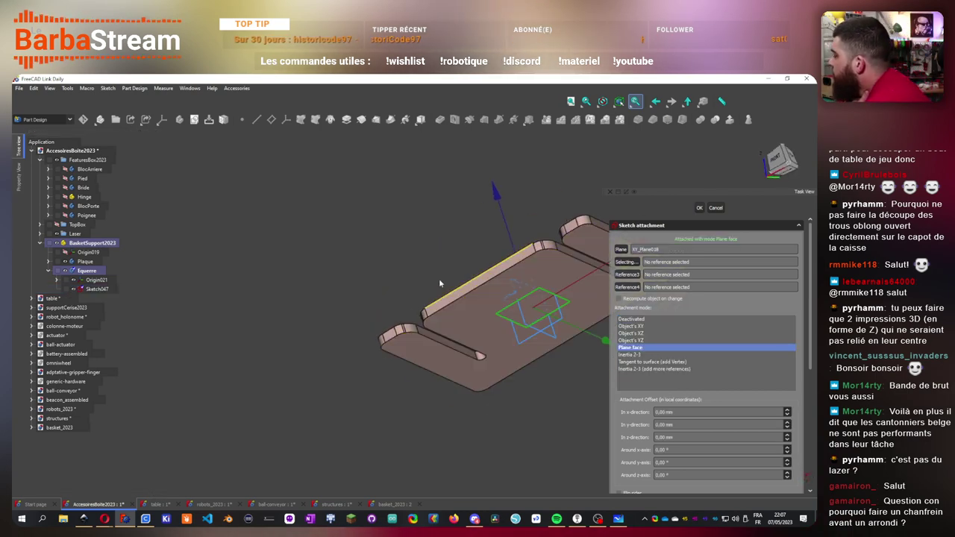
middle_drag(439, 278, 387, 342)
key(0)
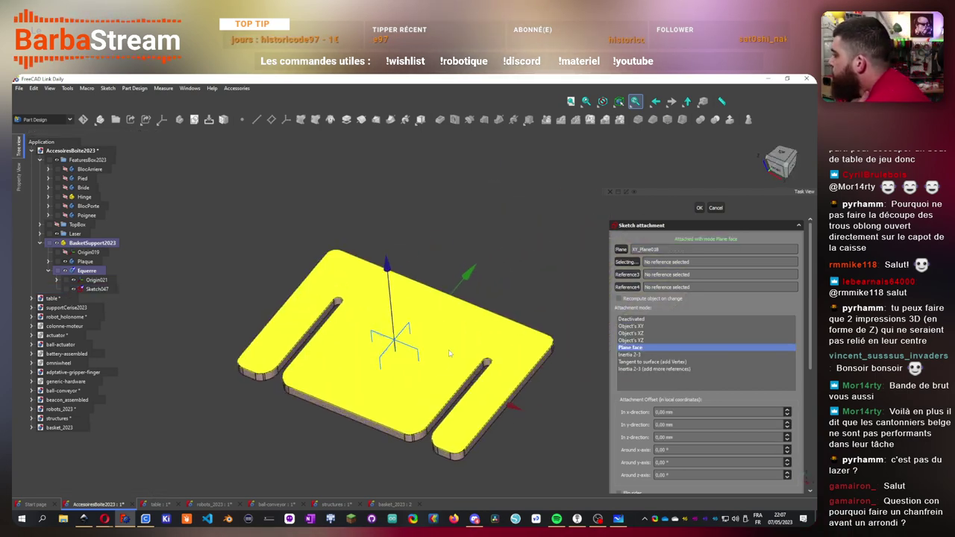
click(700, 209)
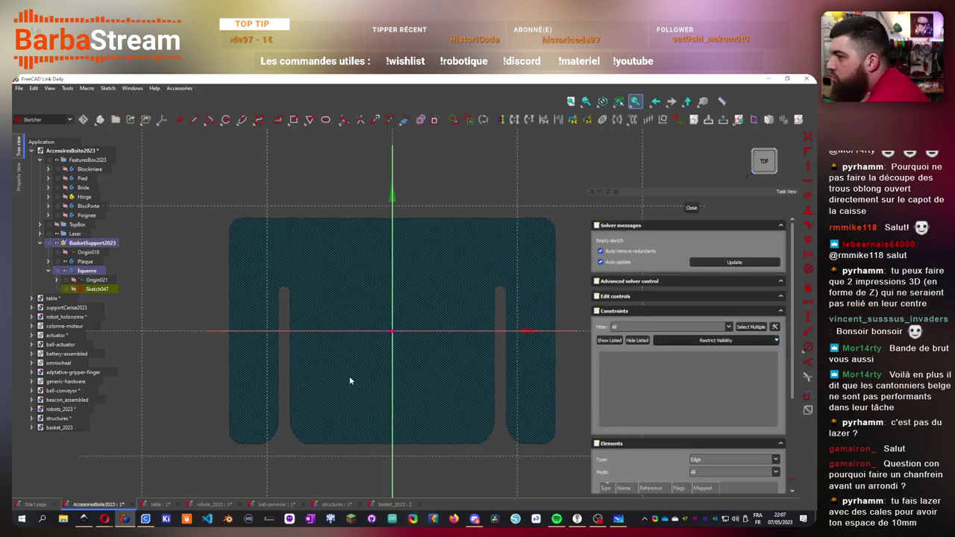
- Project the plate's left edge and both left corner arcs into the sketch as external geometry
scroll(242, 407, up, 2)
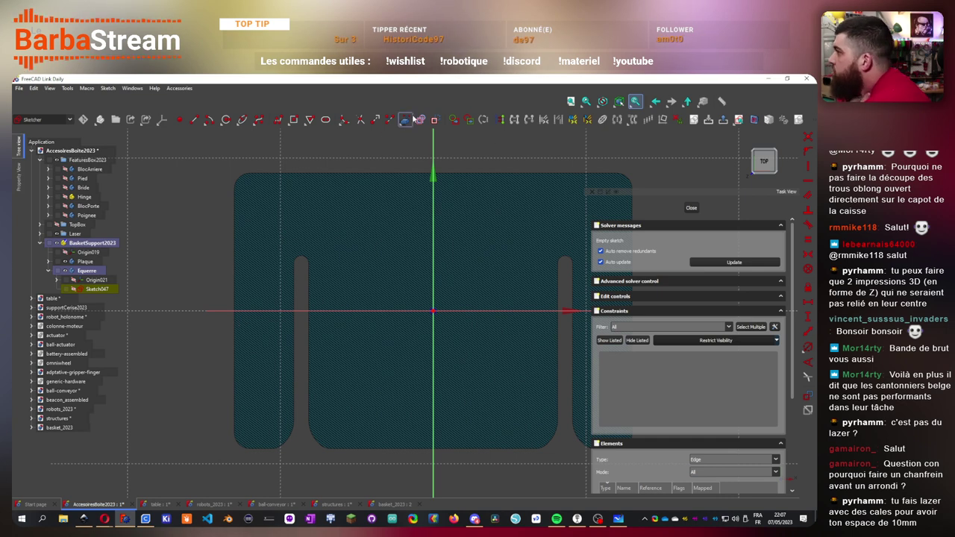
click(237, 446)
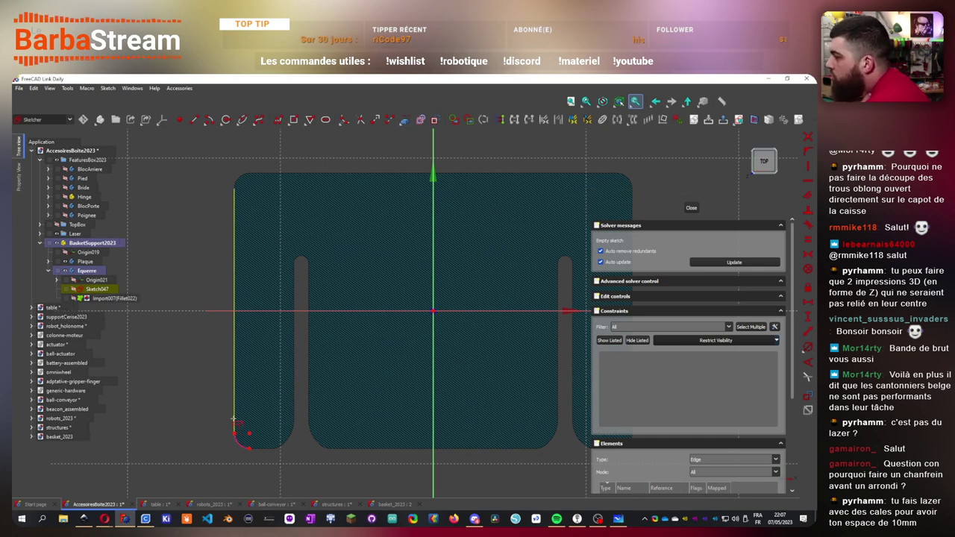
click(235, 389)
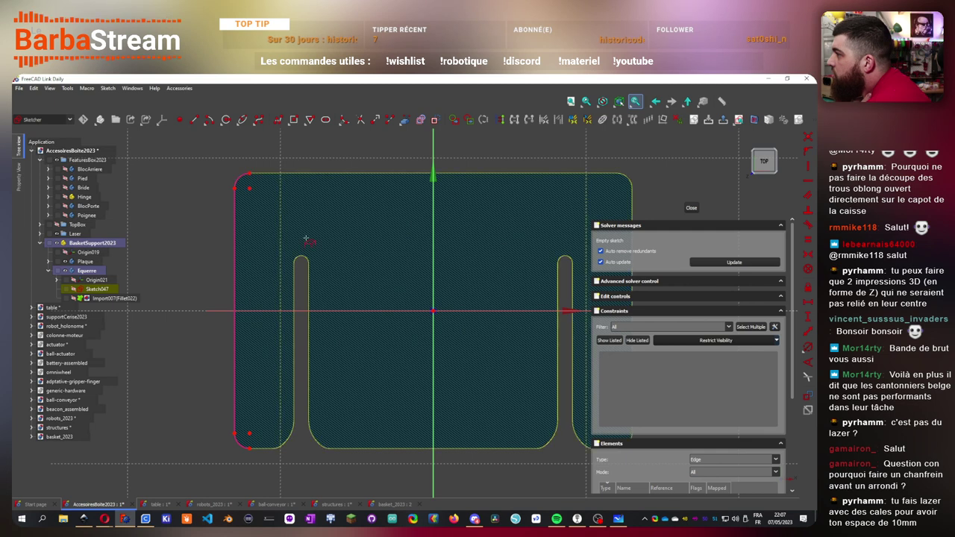
click(239, 180)
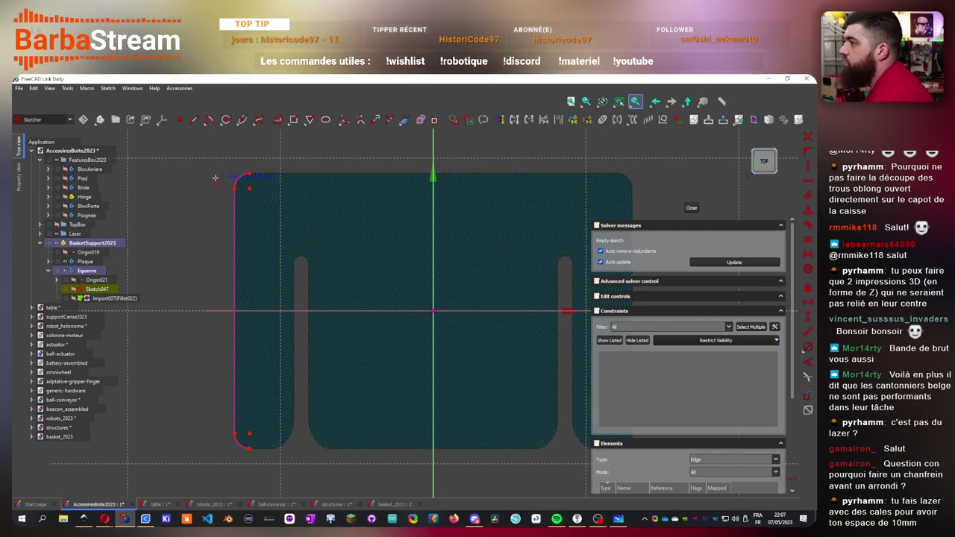
click(238, 180)
click(235, 313)
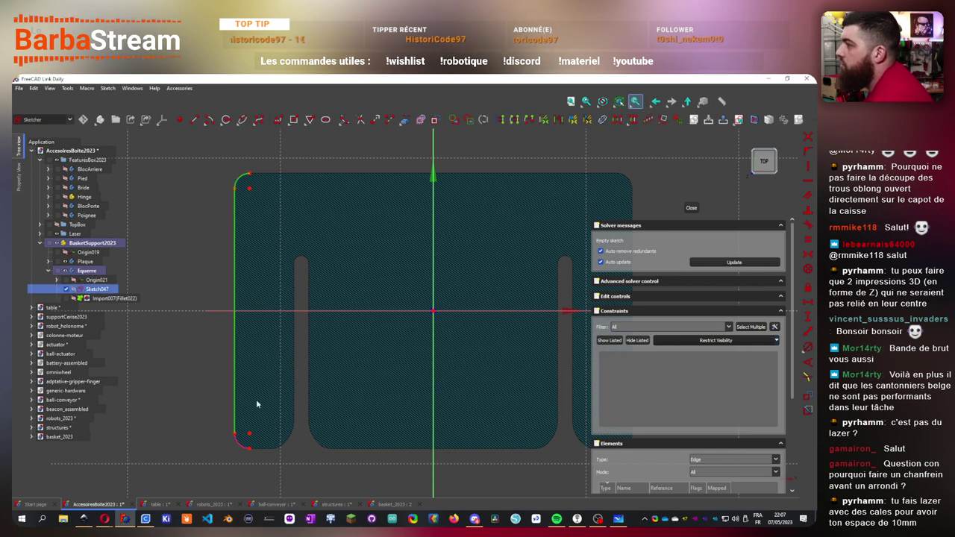
- Draw a vertical line from the bottom-left arc's end up toward the top
click(436, 120)
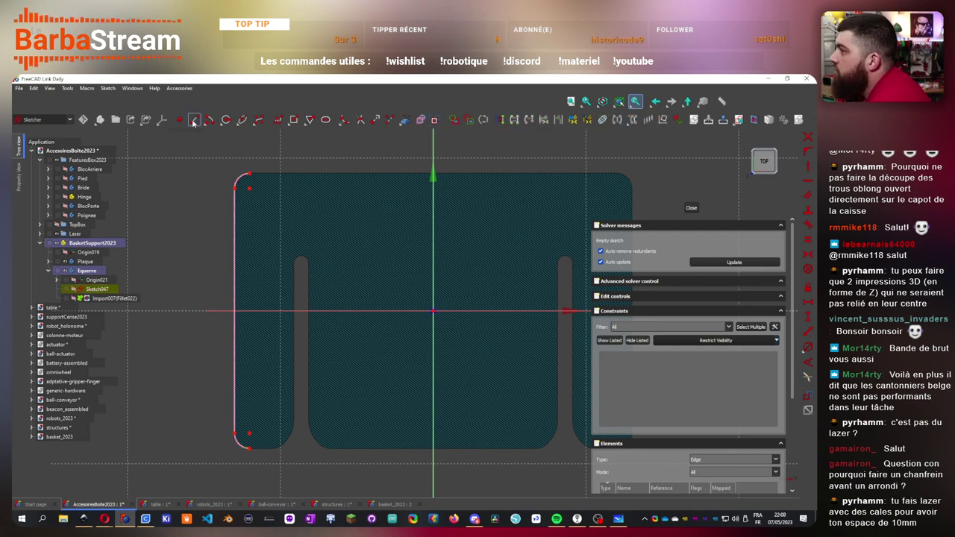
click(260, 451)
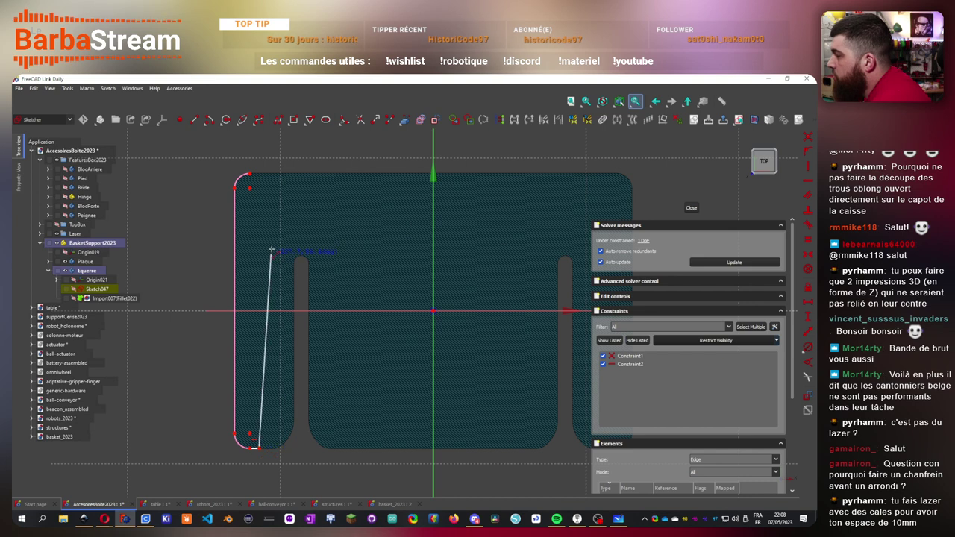
click(258, 218)
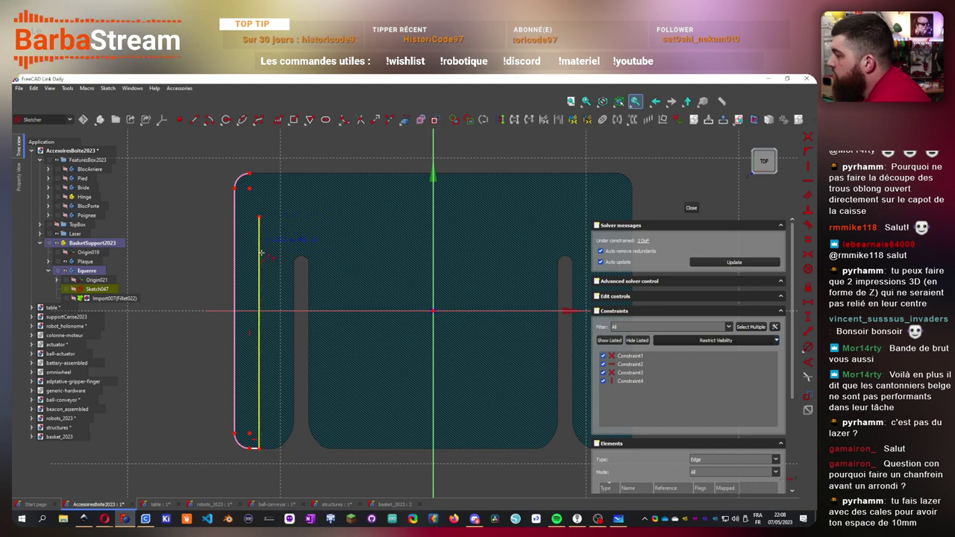
right_click(189, 226)
- Add a construction circle on the left slot's rounded end and dimension its diameter
click(412, 120)
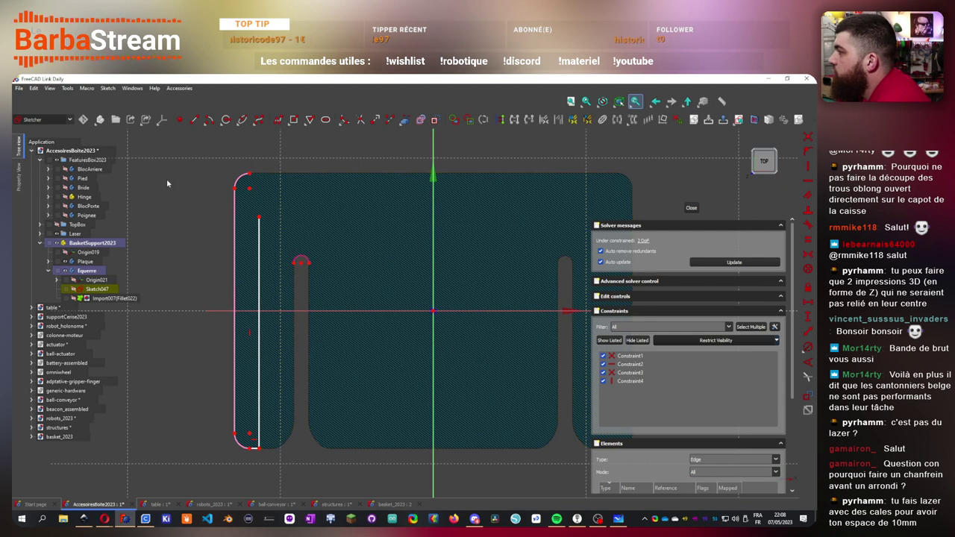
click(302, 263)
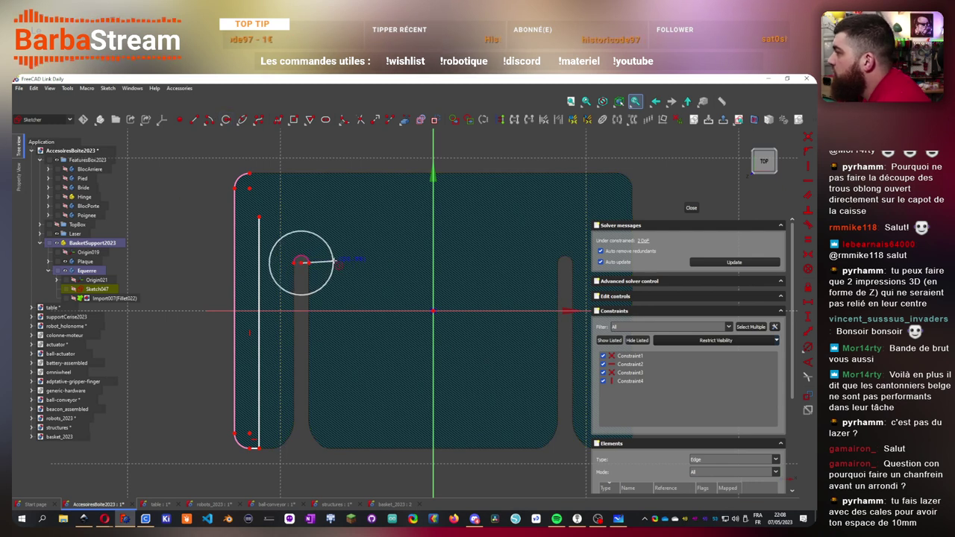
click(326, 286)
click(328, 291)
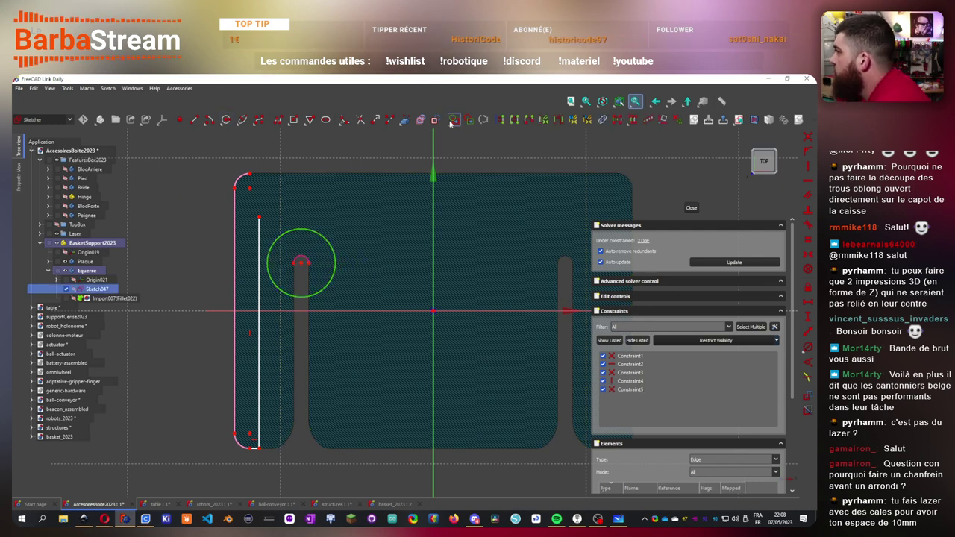
click(435, 119)
click(329, 248)
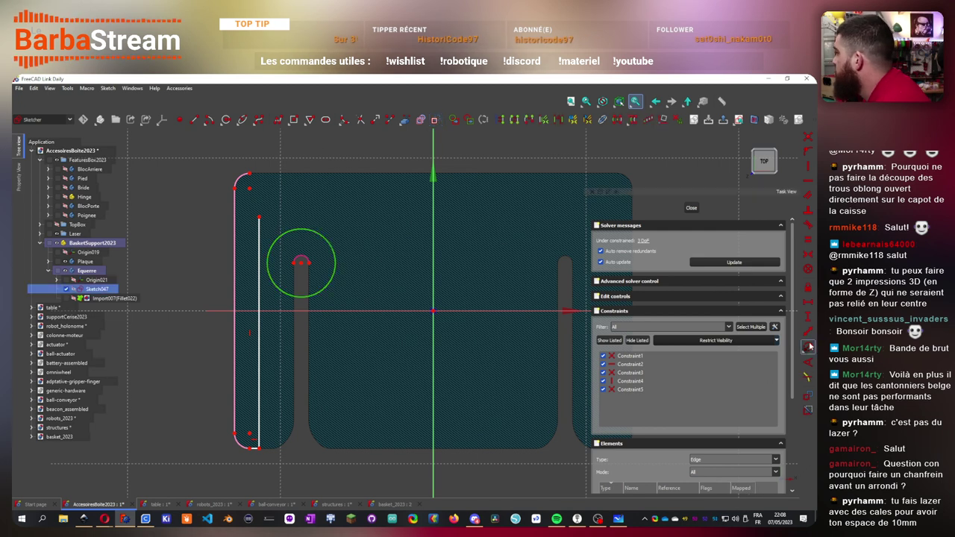
- Set the circle diameter to 40 mm and make the vertical line tangent to it
text(ko)
text(40)
key(Return)
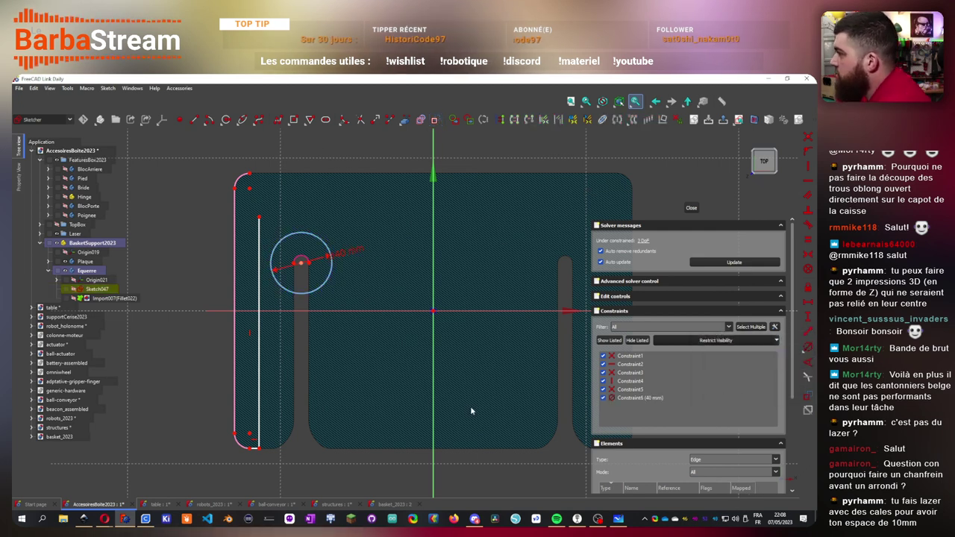
scroll(265, 261, up, 3)
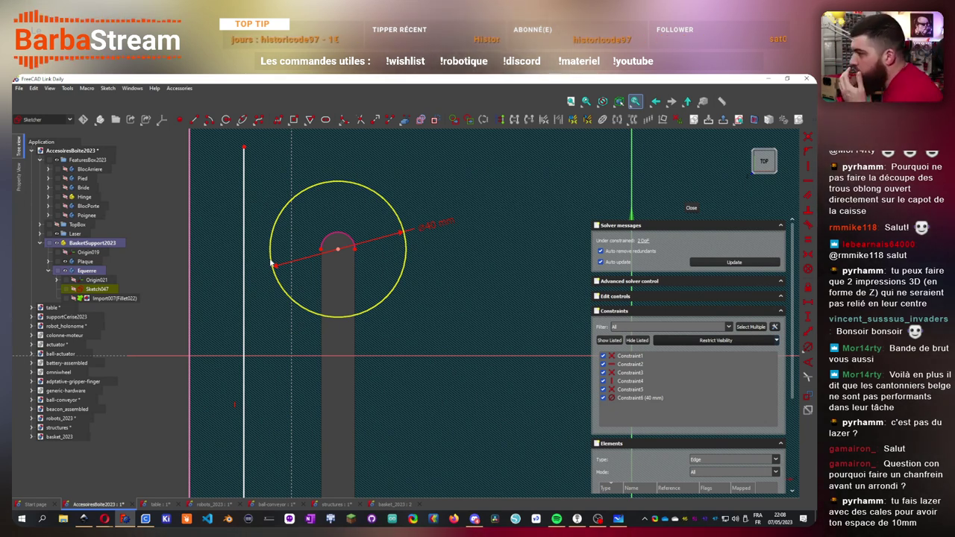
click(244, 258)
click(270, 255)
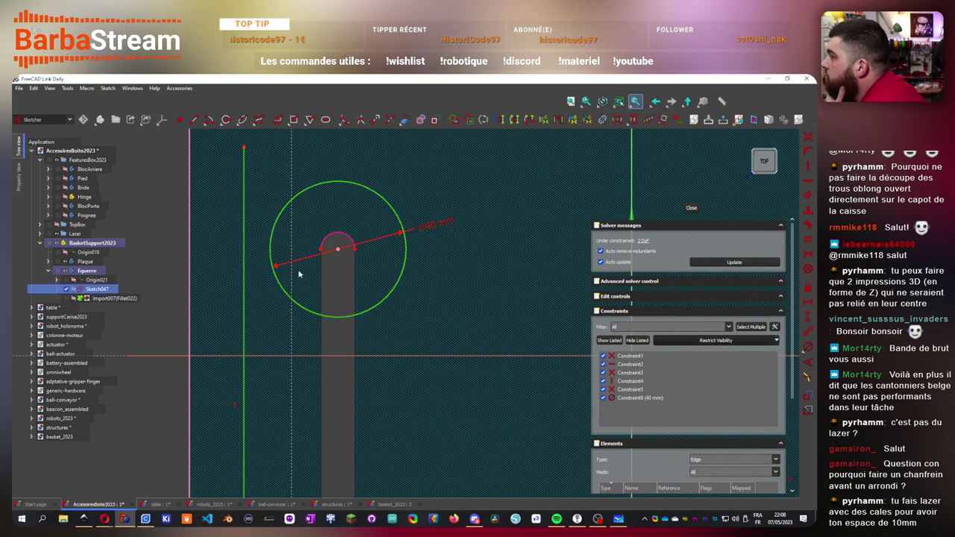
click(810, 240)
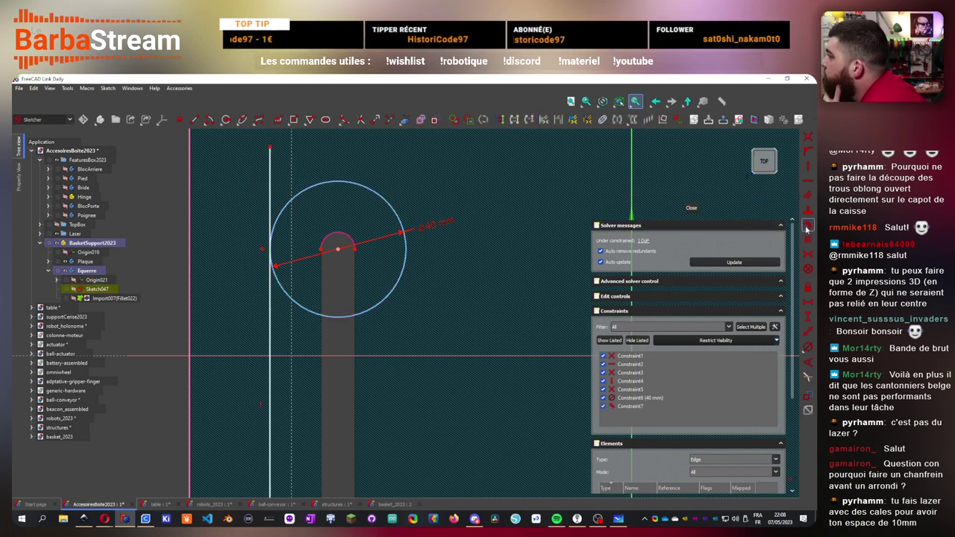
- Add a short line along the plate's top edge and constrain the remaining points
scroll(349, 201, down, 4)
scroll(347, 217, up, 2)
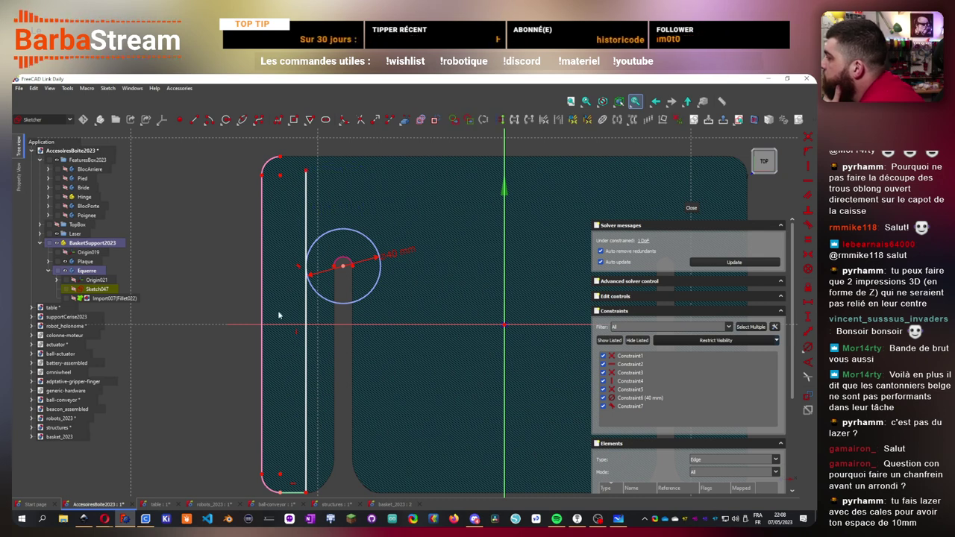
scroll(279, 264, down, 3)
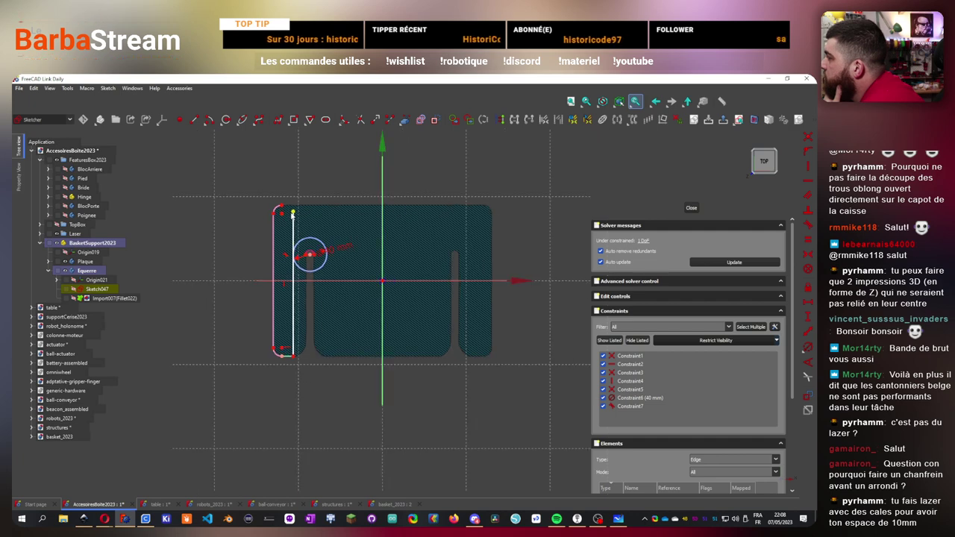
scroll(293, 215, up, 2)
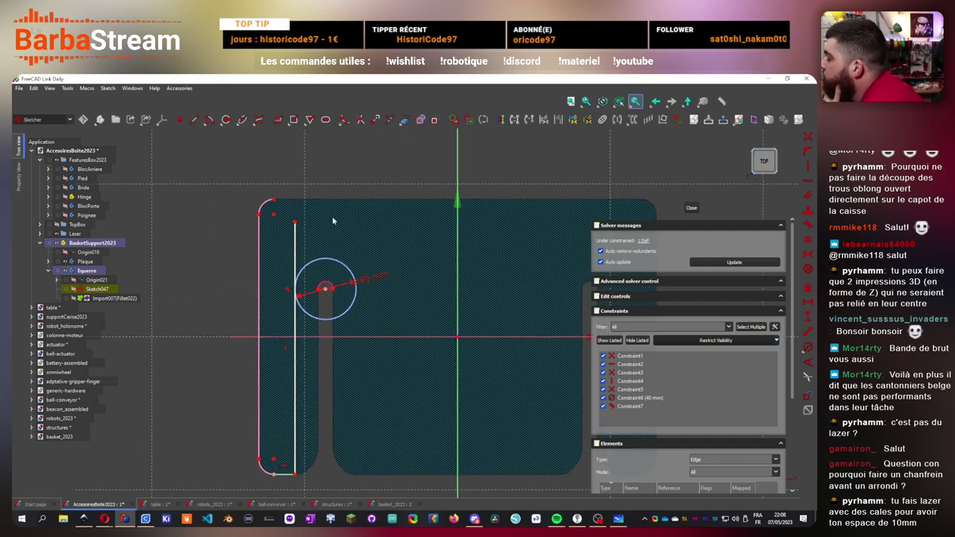
scroll(333, 220, down, 2)
scroll(314, 220, up, 3)
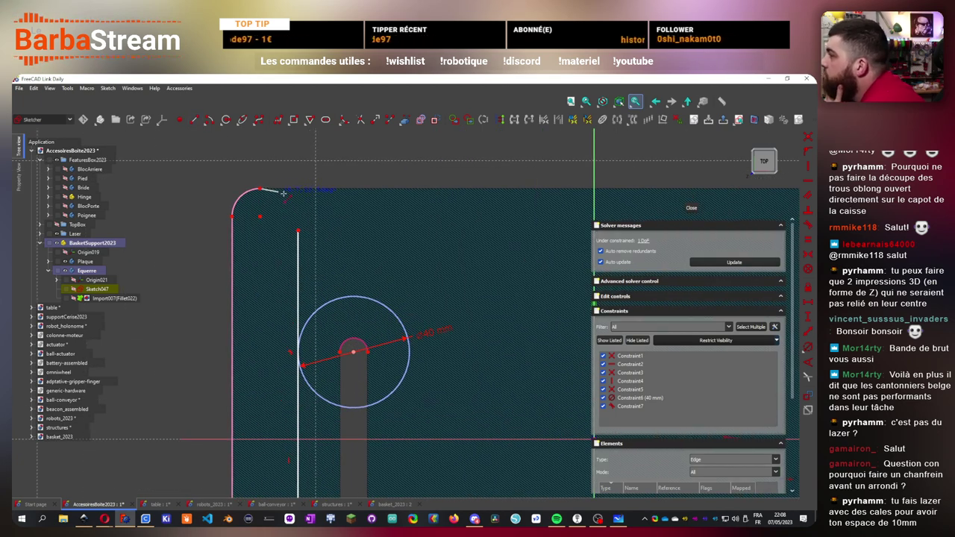
click(296, 188)
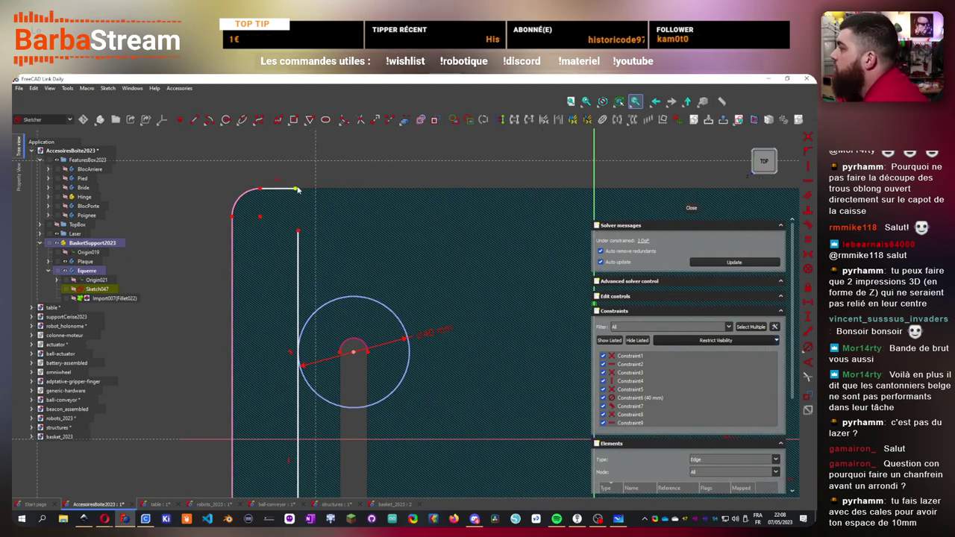
click(808, 152)
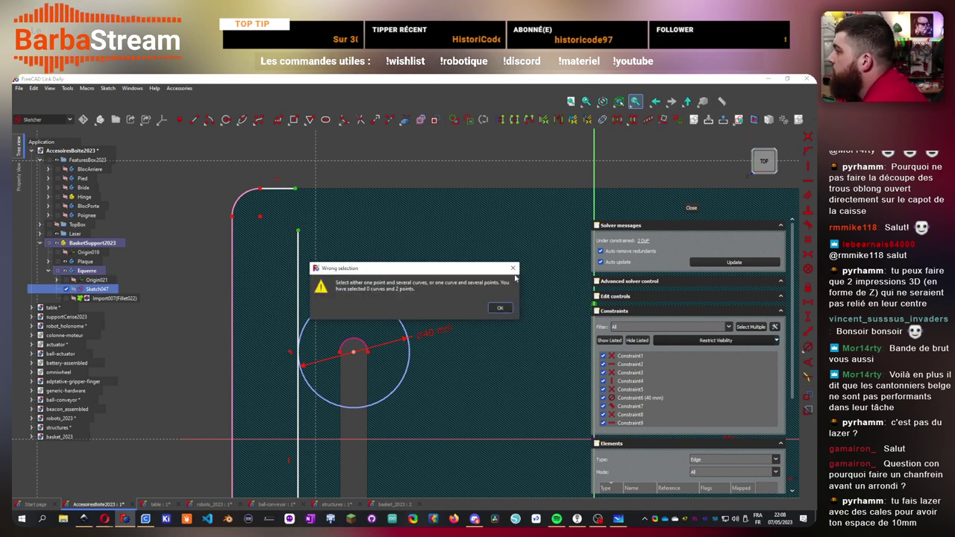
key(Return)
click(809, 136)
- Delete the constraint on the upper-left corner point
scroll(301, 372, down, 3)
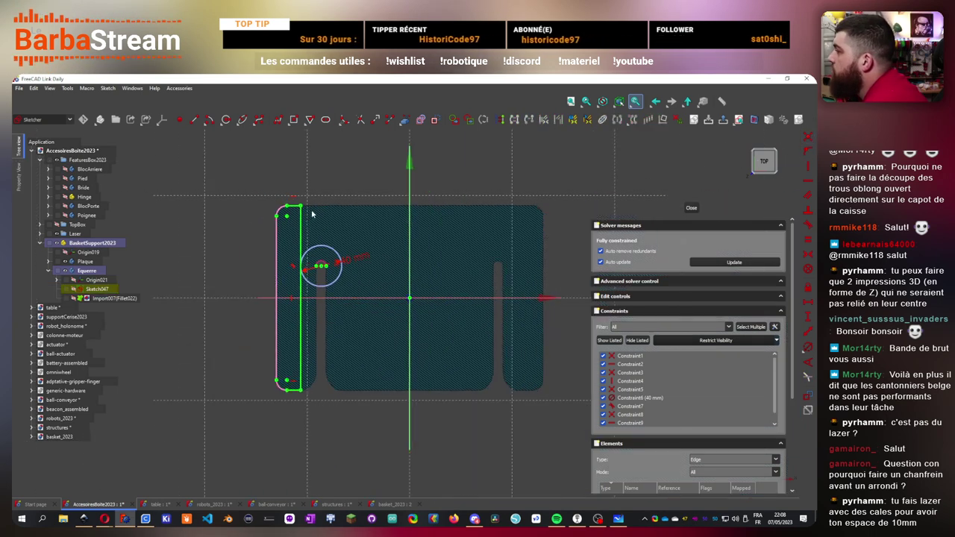
scroll(301, 372, up, 3)
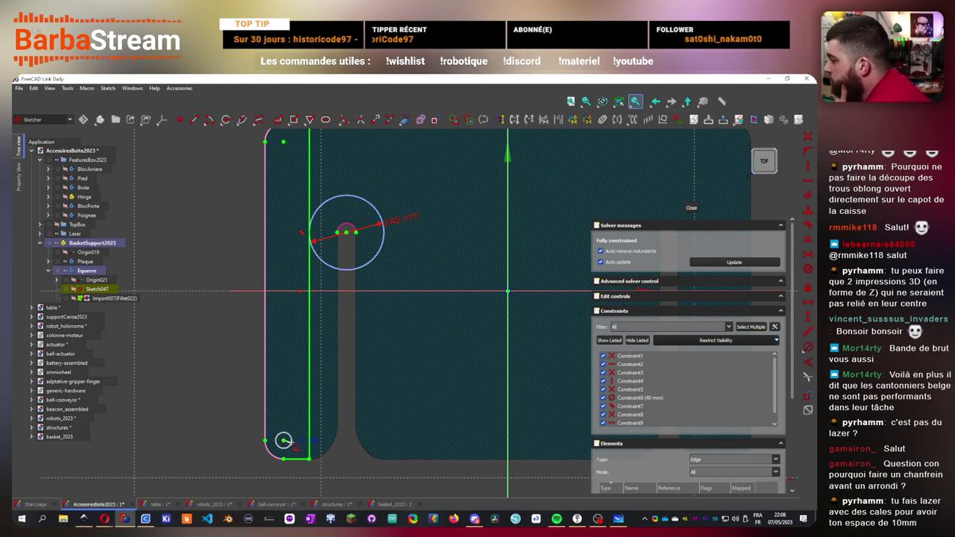
scroll(291, 355, down, 3)
scroll(284, 242, up, 3)
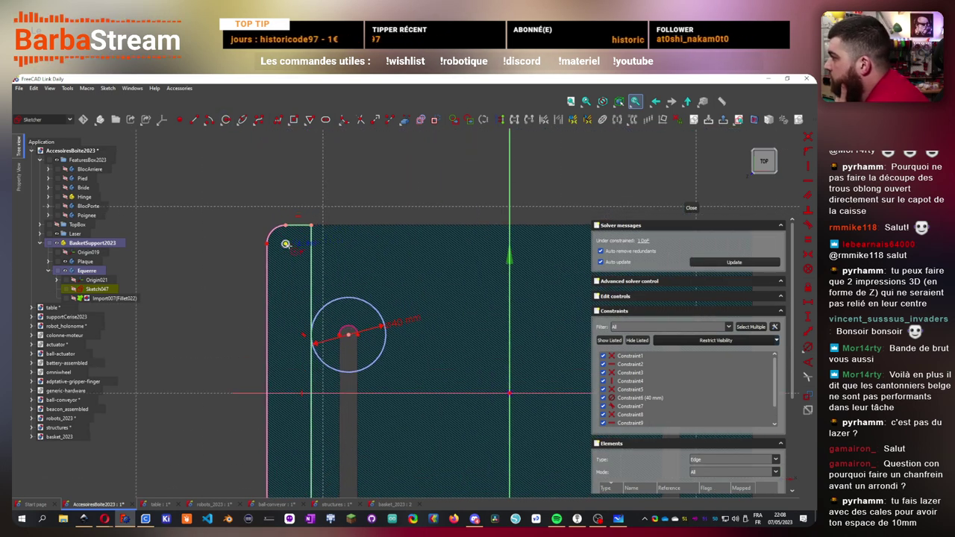
click(285, 244)
key(Delete)
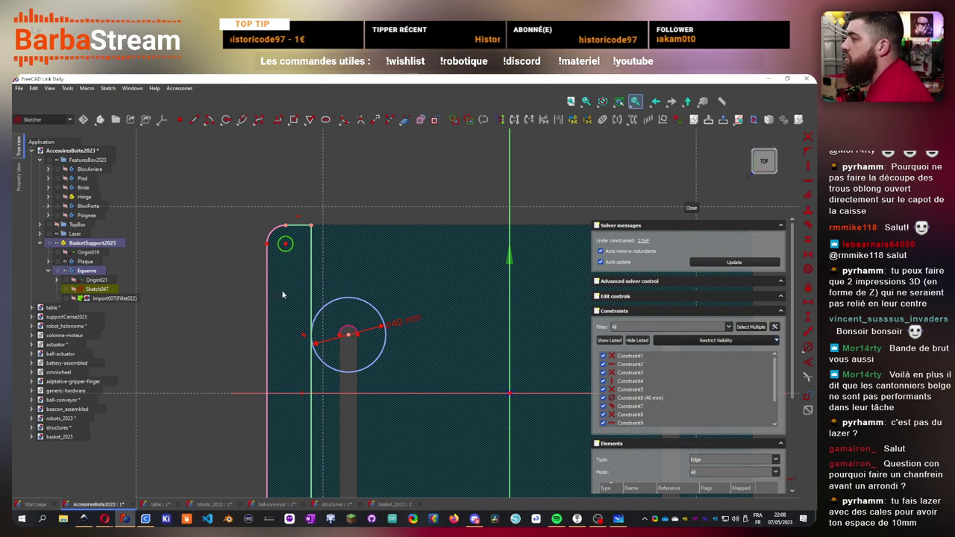
scroll(282, 295, down, 4)
scroll(297, 378, up, 5)
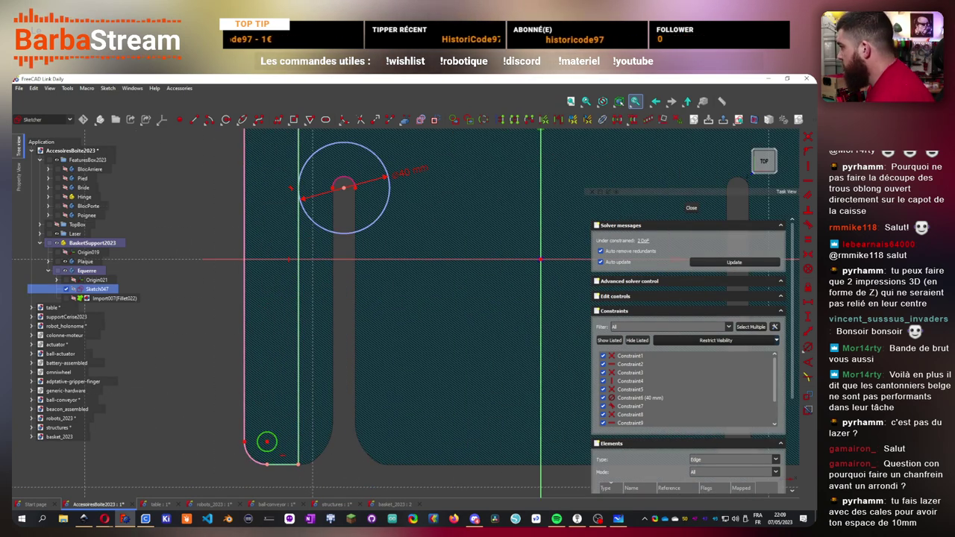
- Give the small lower hole an 8.03 mm diameter and close the sketch
key(k)
key(o)
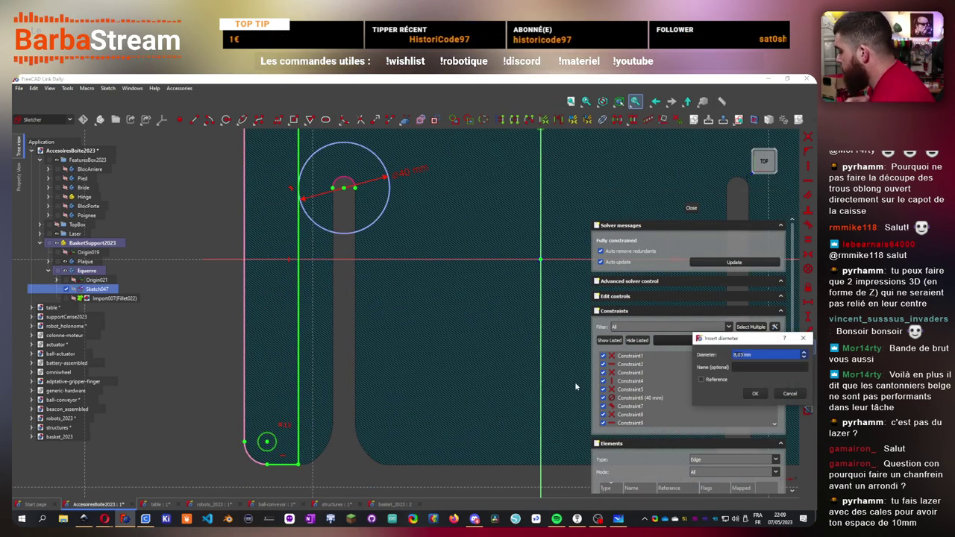
key(Return)
scroll(283, 298, down, 3)
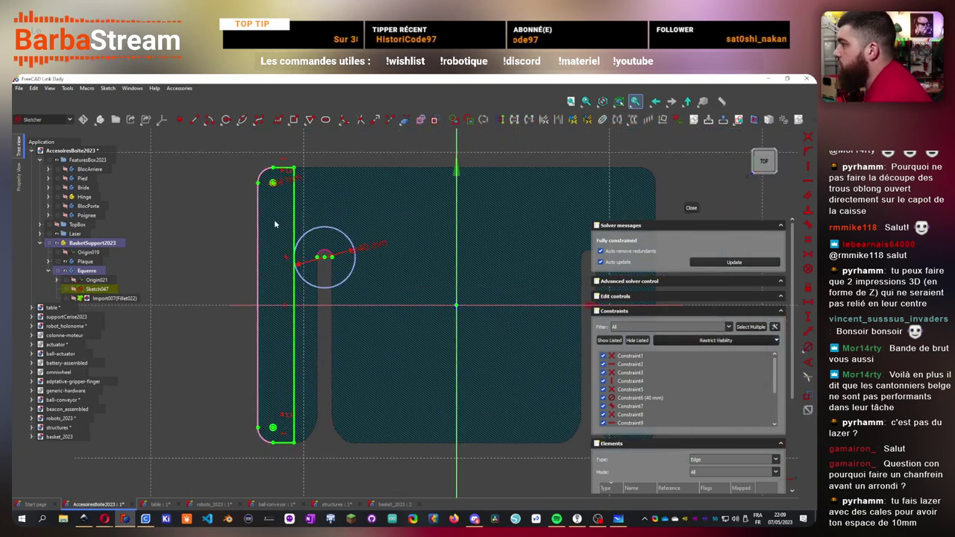
click(691, 213)
- Pad Sketch047 10 mm in the reversed direction as Pad022, then select the Equerre body
mouse_move(421, 272)
middle_down()
mouse_move(314, 376)
mouse_move(332, 299)
middle_up()
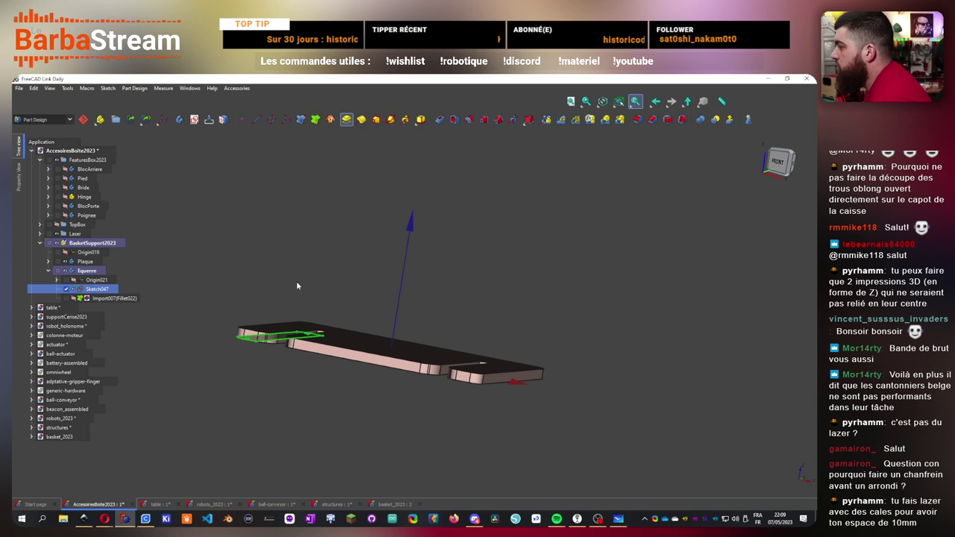
click(345, 120)
scroll(626, 318, up, 3)
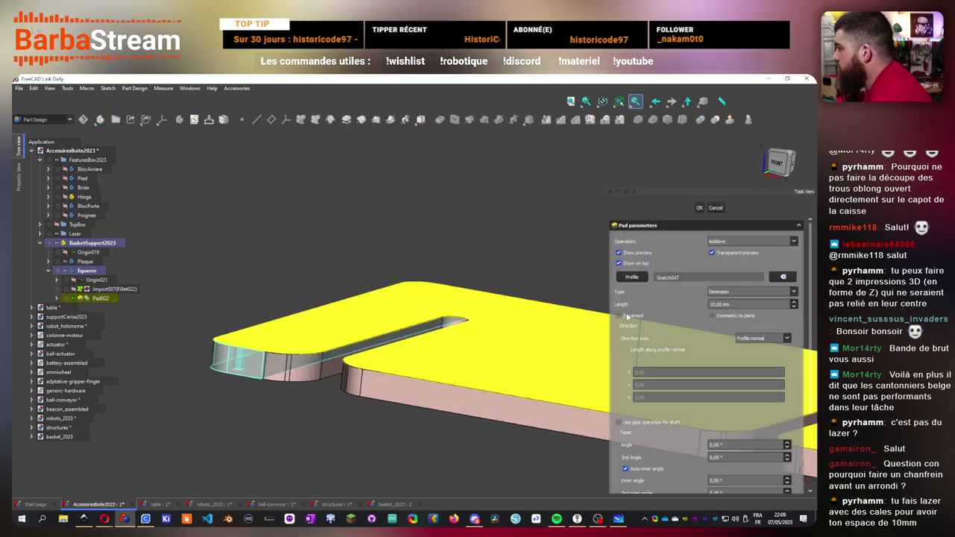
click(619, 315)
key(Return)
middle_drag(375, 294, 345, 382)
scroll(310, 402, down, 3)
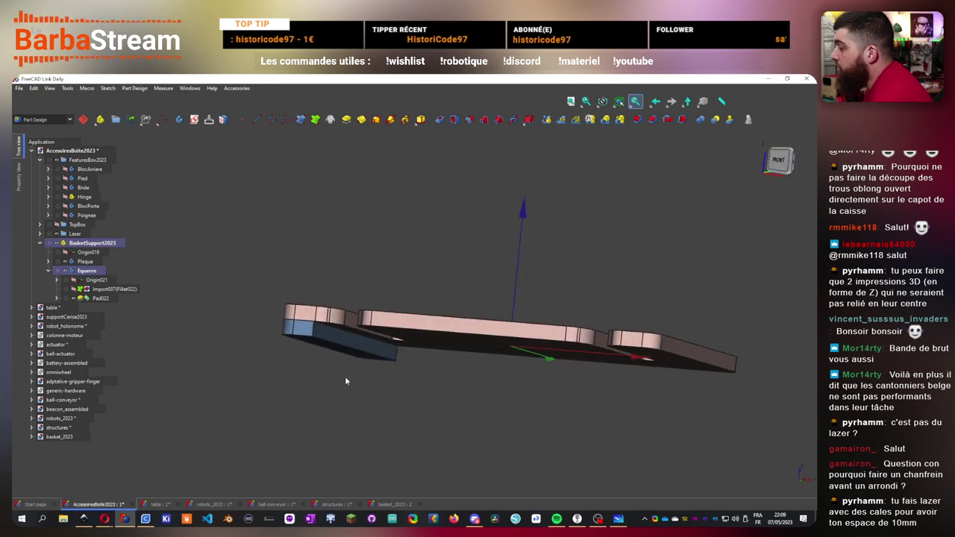
right_click(96, 276)
click(87, 276)
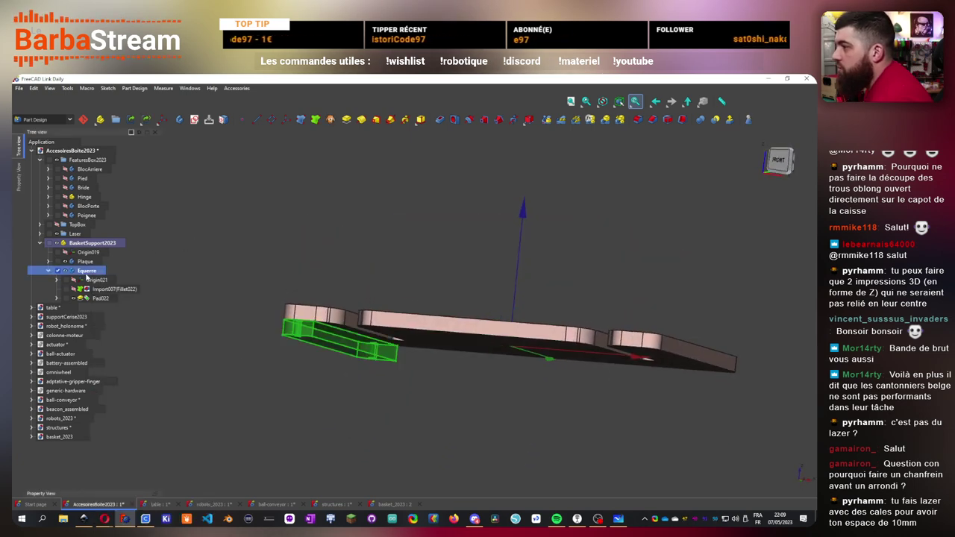
middle_drag(273, 193, 163, 119)
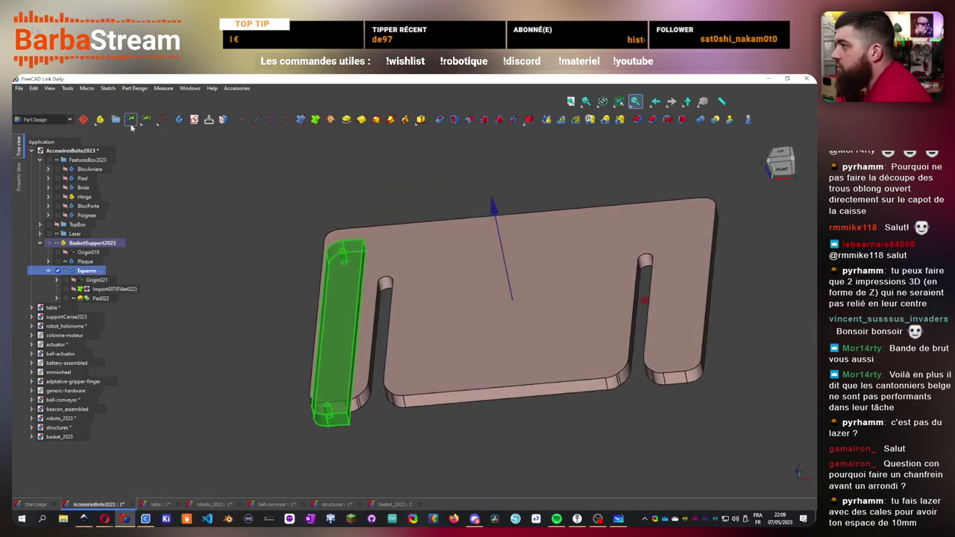
- Create Link010 of Equerre and rotate it in top view onto the plate's opposite edge
click(151, 121)
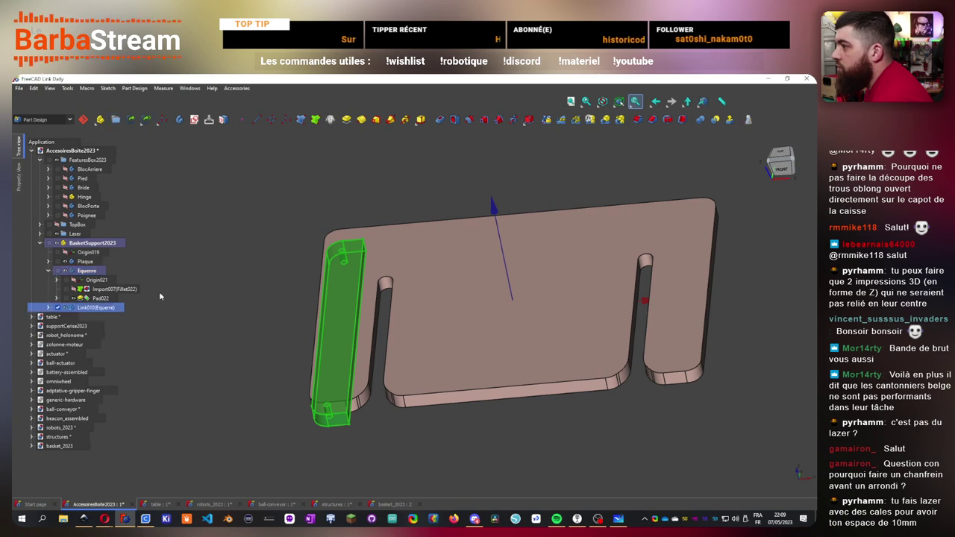
right_click(102, 310)
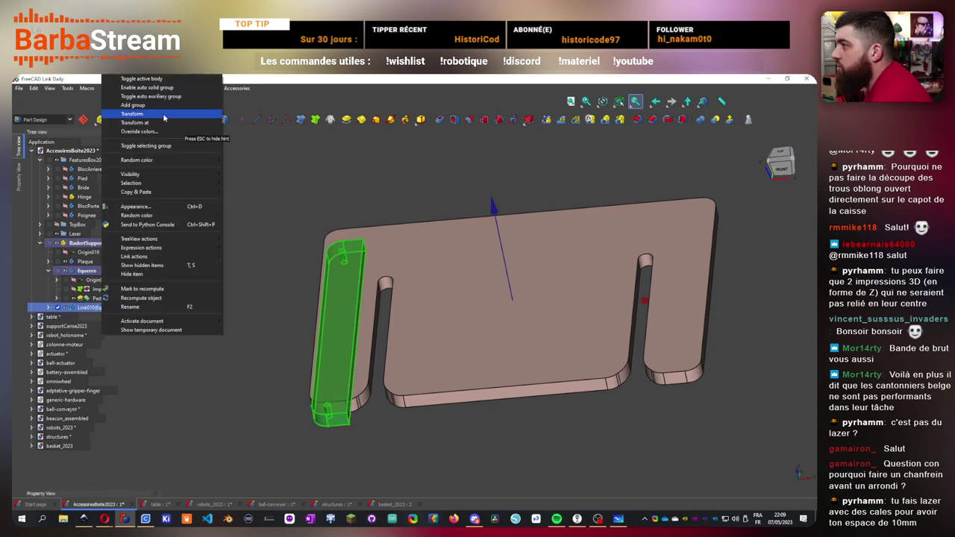
click(166, 116)
click(780, 154)
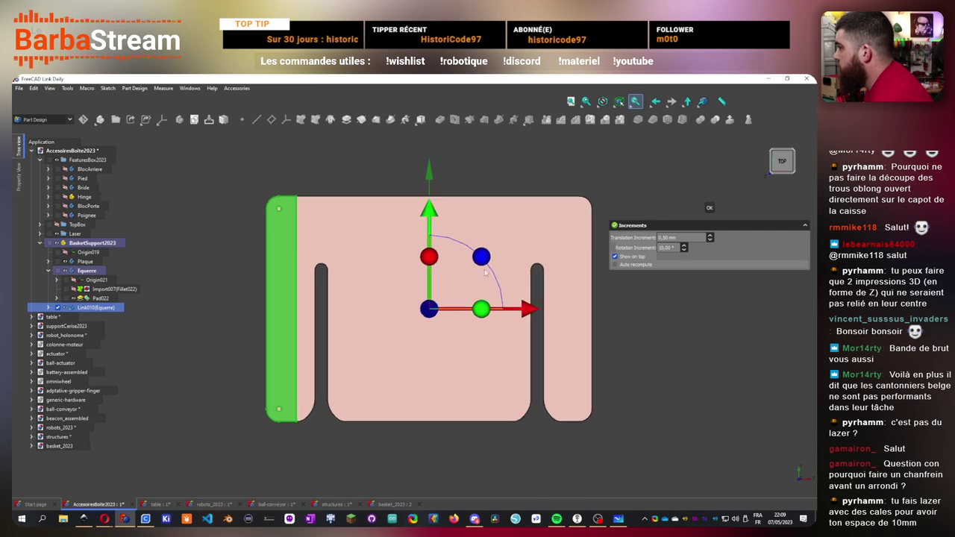
drag(480, 256, 356, 384)
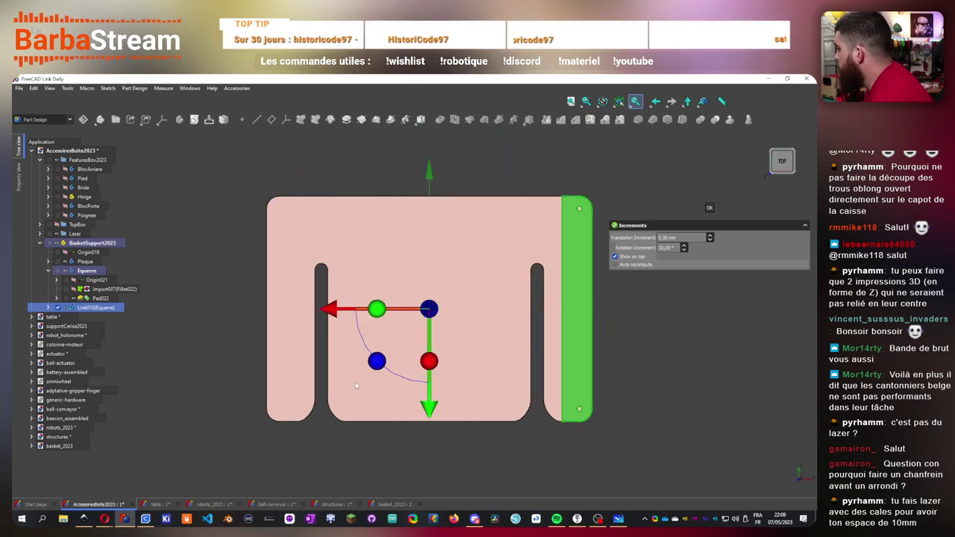
key(space)
- Finish placing the link copy and fillet two bracket edges with a 10 mm radius
click(709, 208)
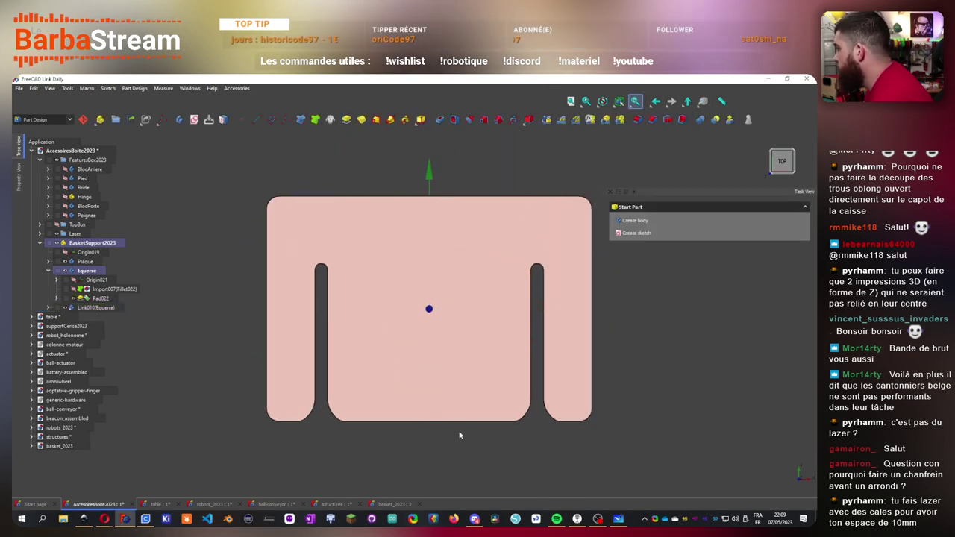
middle_drag(459, 438, 403, 274)
scroll(293, 211, up, 5)
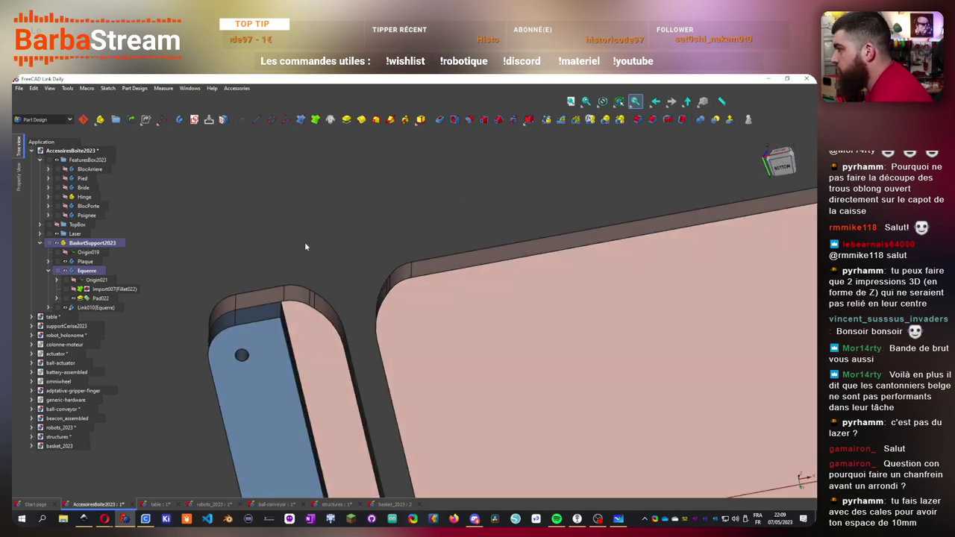
click(265, 333)
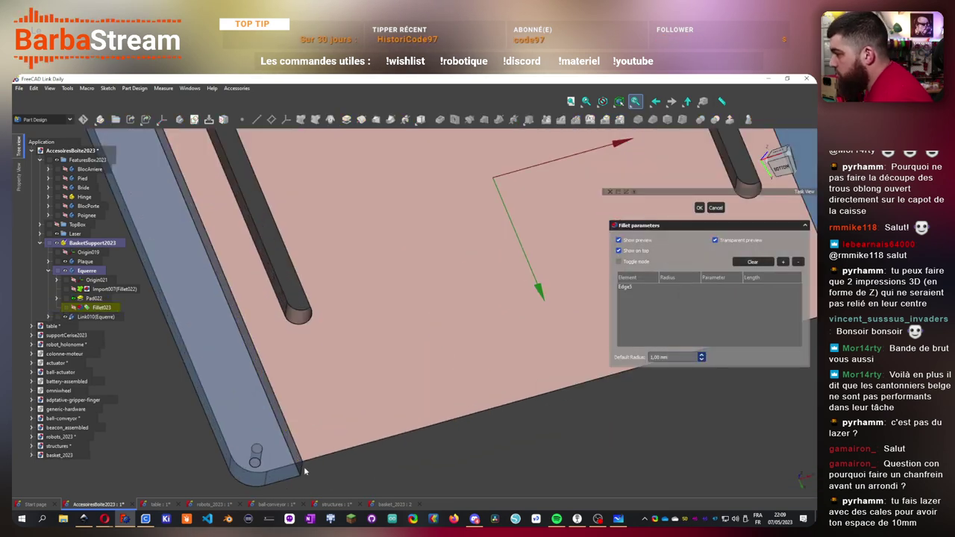
click(303, 471)
scroll(373, 447, down, 5)
scroll(597, 373, up, 3)
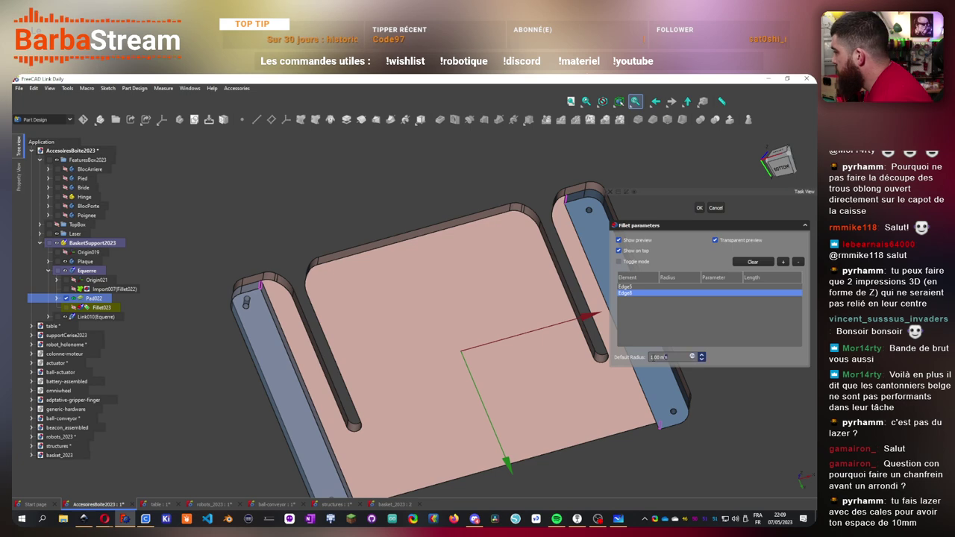
text(10)
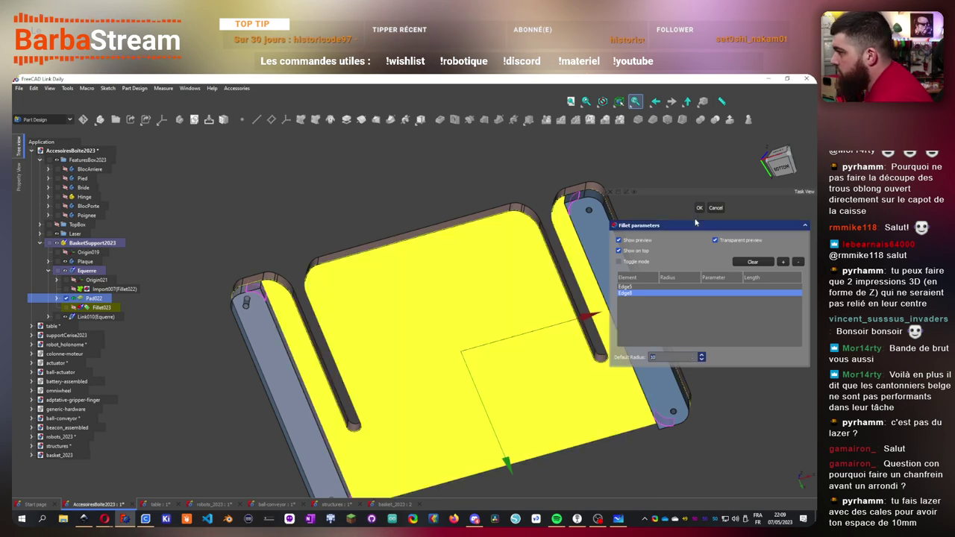
click(700, 209)
- Inspect the filleted bracket and delete Fillet023
scroll(376, 216, down, 3)
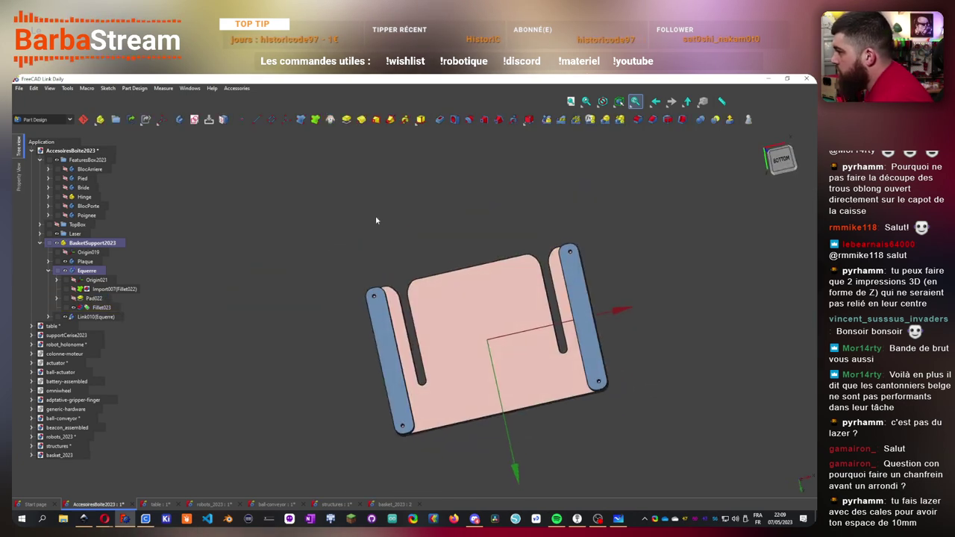
middle_drag(376, 216, 369, 313)
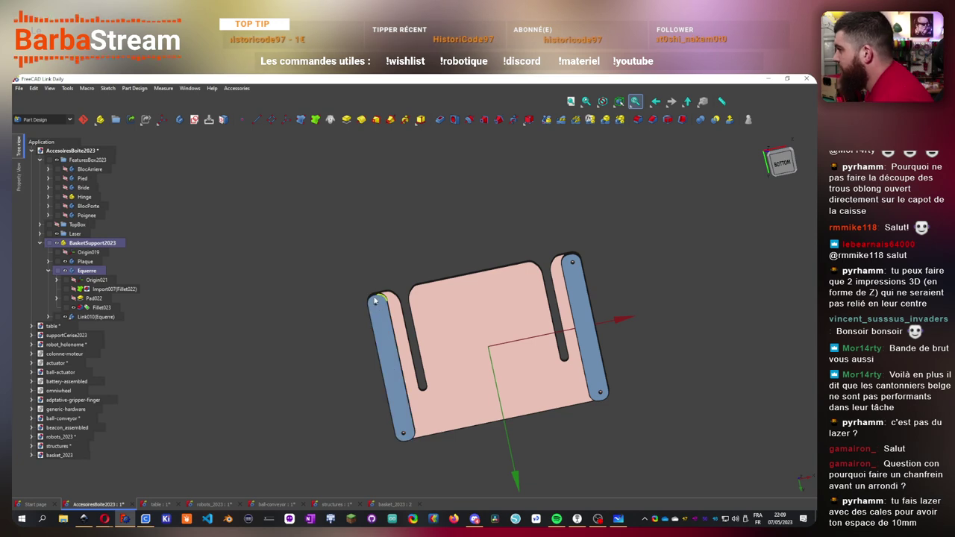
middle_drag(490, 245, 469, 307)
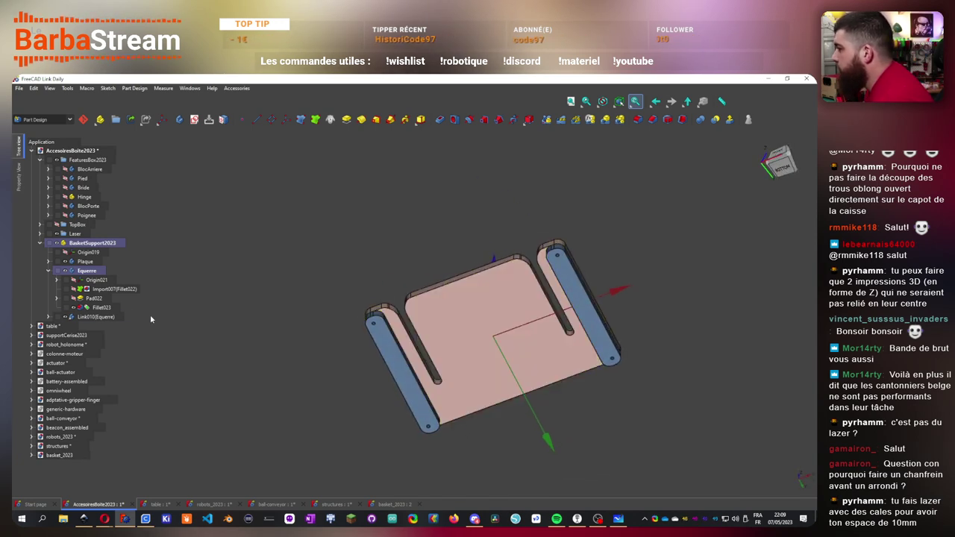
click(100, 308)
key(Delete)
- Chamfer the bracket's two end edges with a 3 mm size
scroll(268, 305, up, 5)
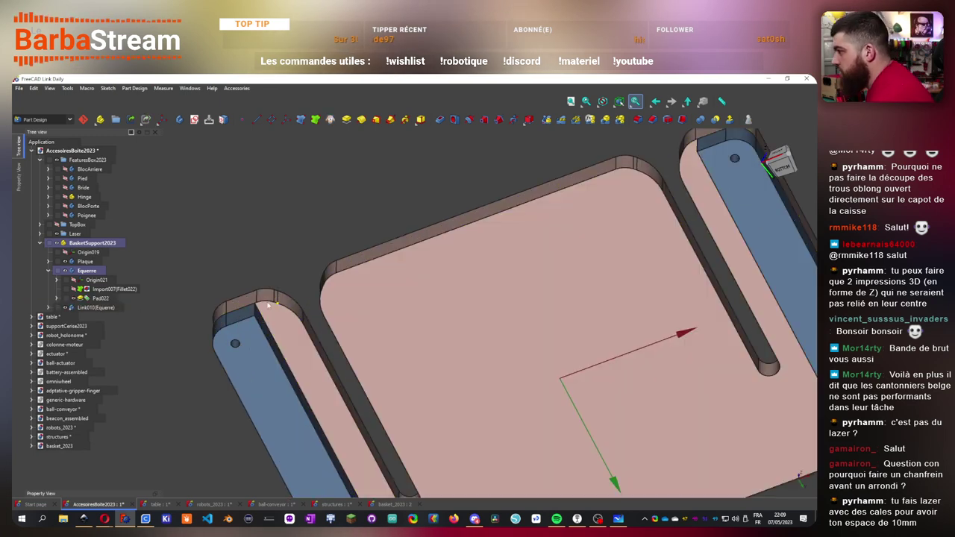
click(255, 311)
click(654, 120)
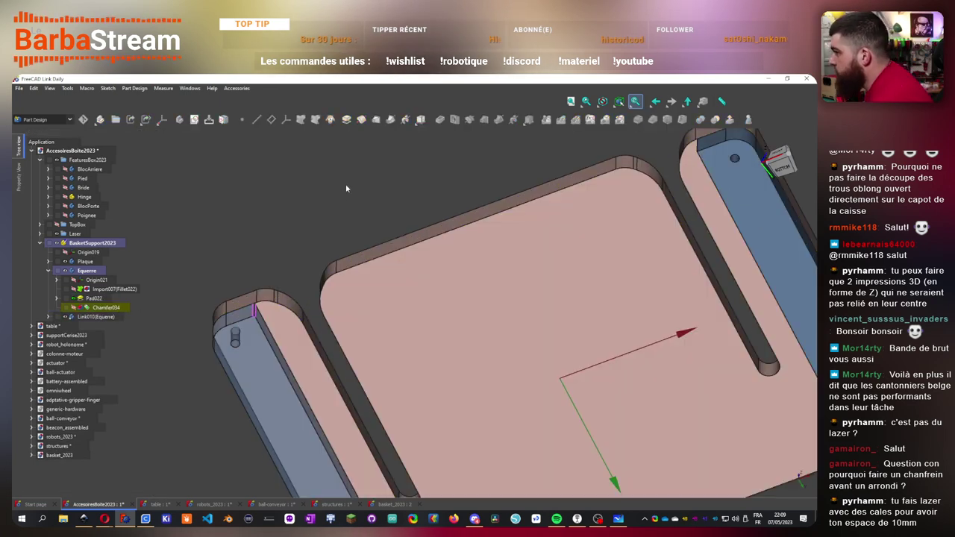
scroll(351, 299, up, 5)
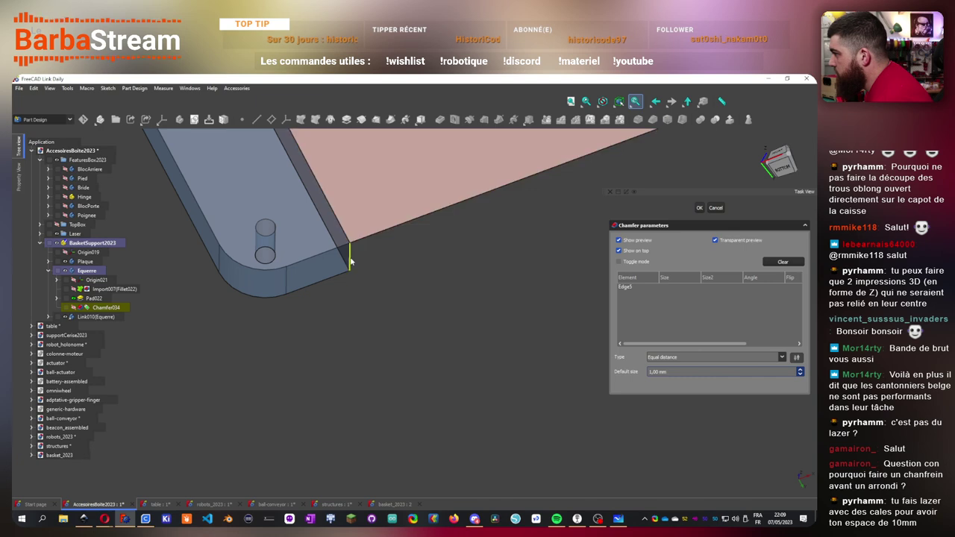
click(348, 258)
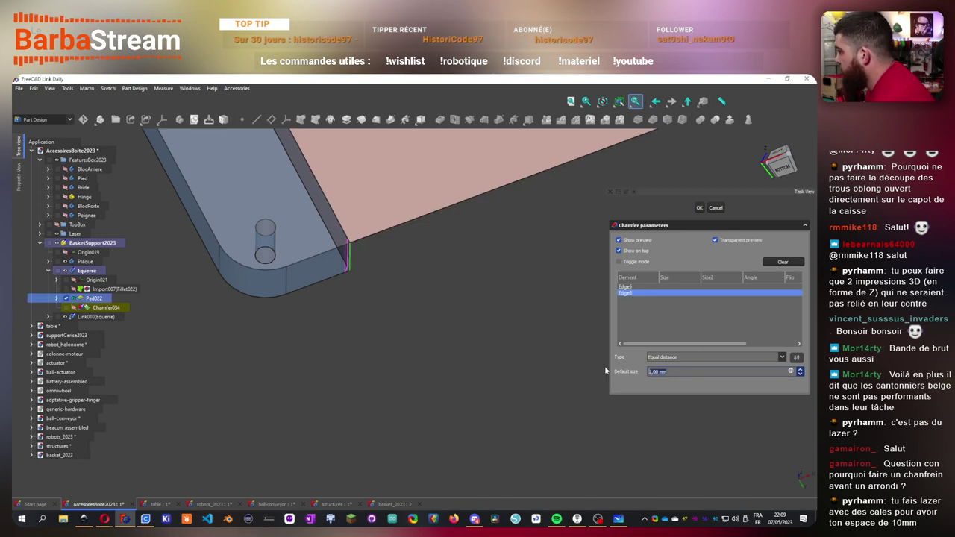
text(3)
middle_drag(605, 366, 441, 317)
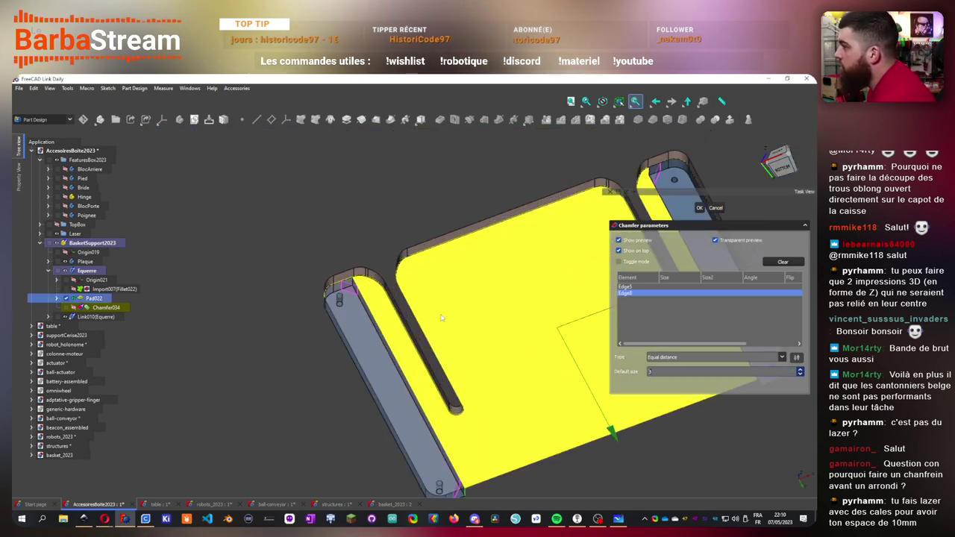
click(700, 208)
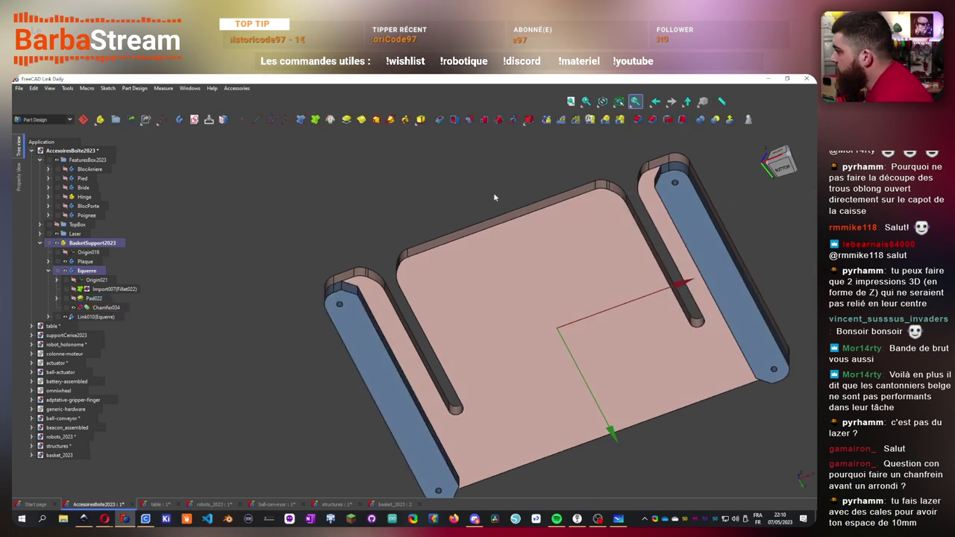
middle_drag(494, 197, 446, 273)
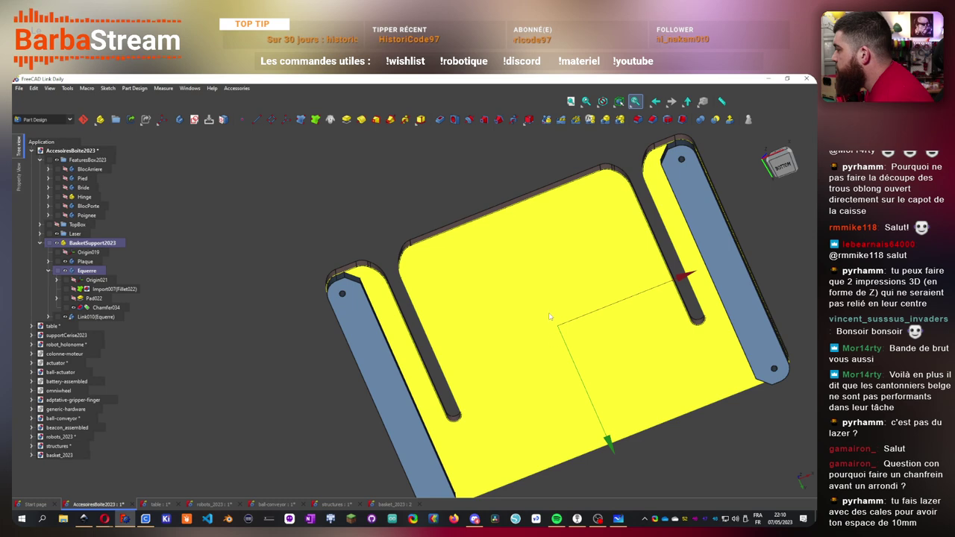
scroll(533, 319, down, 3)
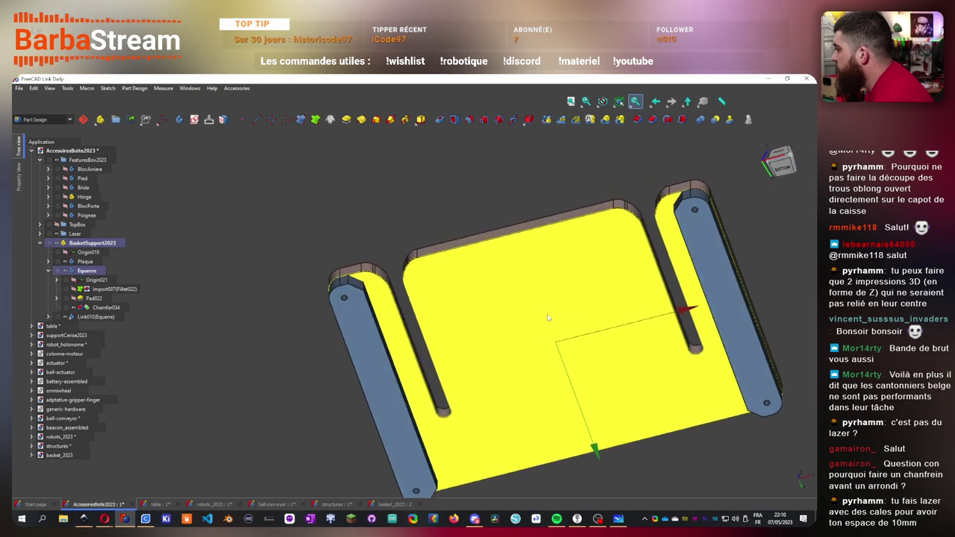
scroll(520, 390, down, 2)
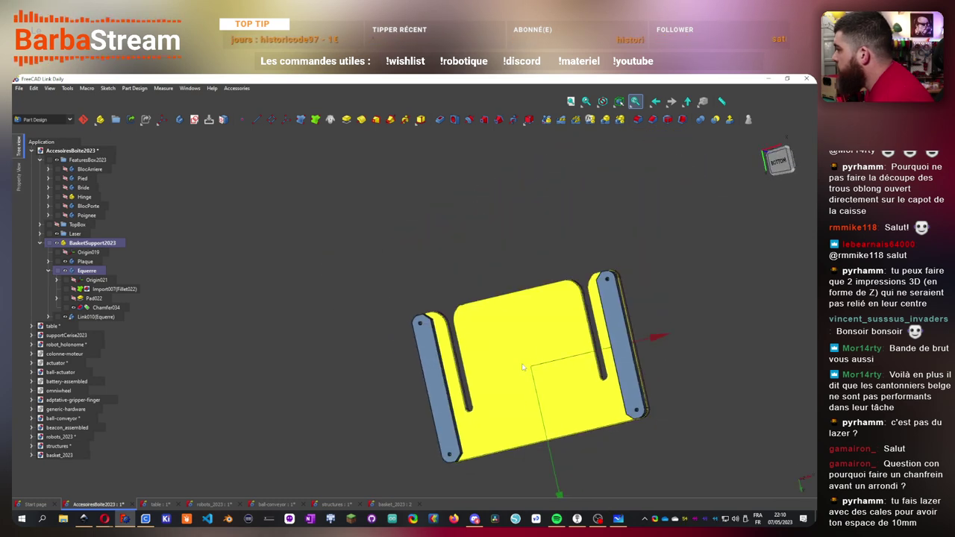
middle_drag(523, 368, 484, 310)
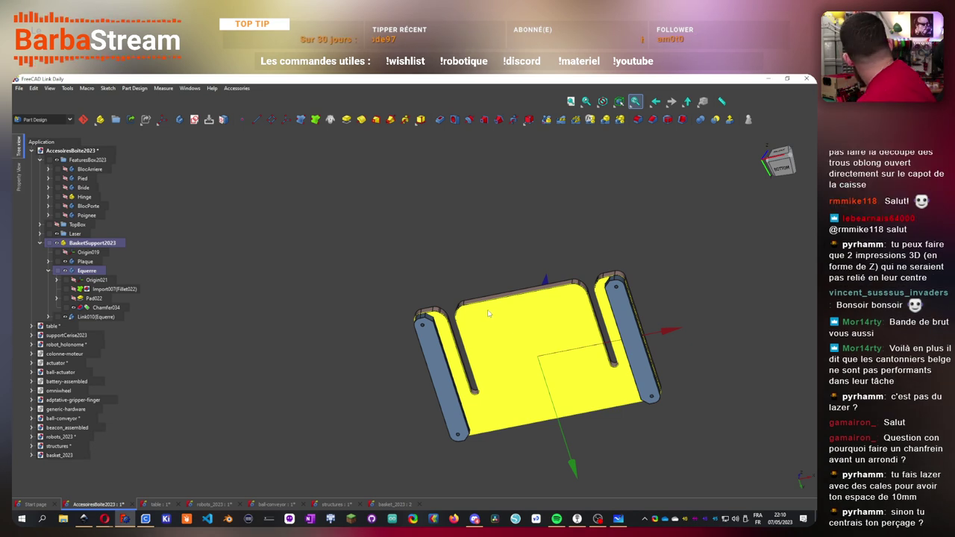
middle_drag(504, 254, 318, 324)
scroll(525, 269, up, 5)
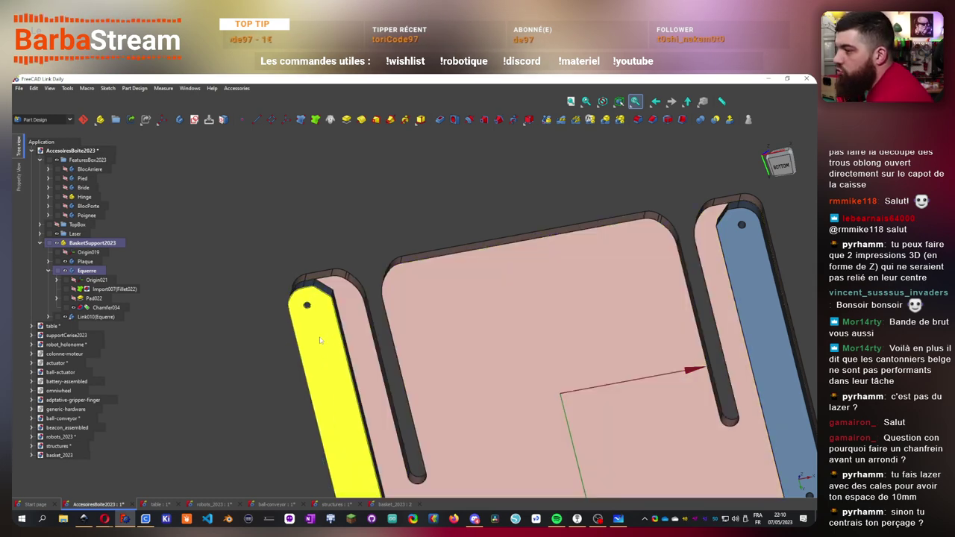
scroll(320, 340, down, 3)
middle_drag(320, 340, 341, 460)
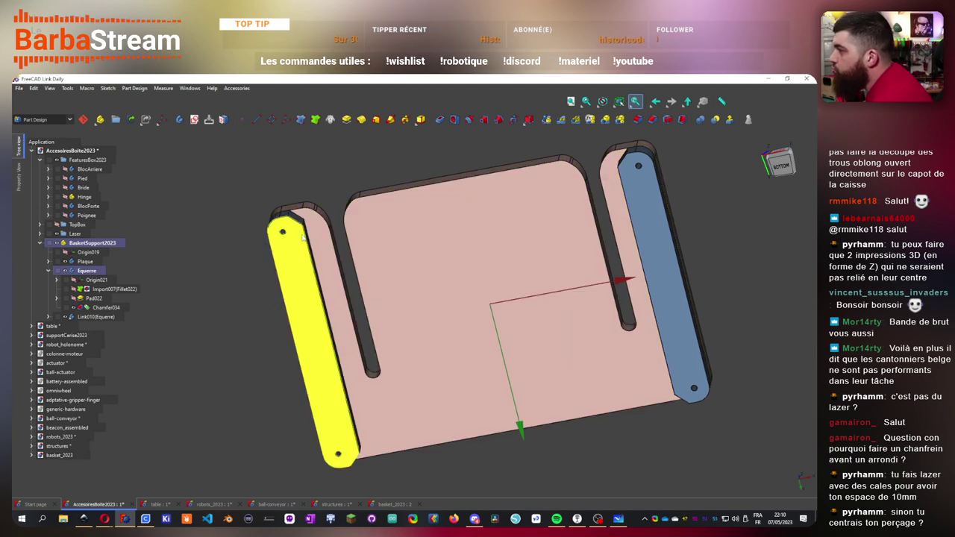
middle_drag(323, 221, 385, 319)
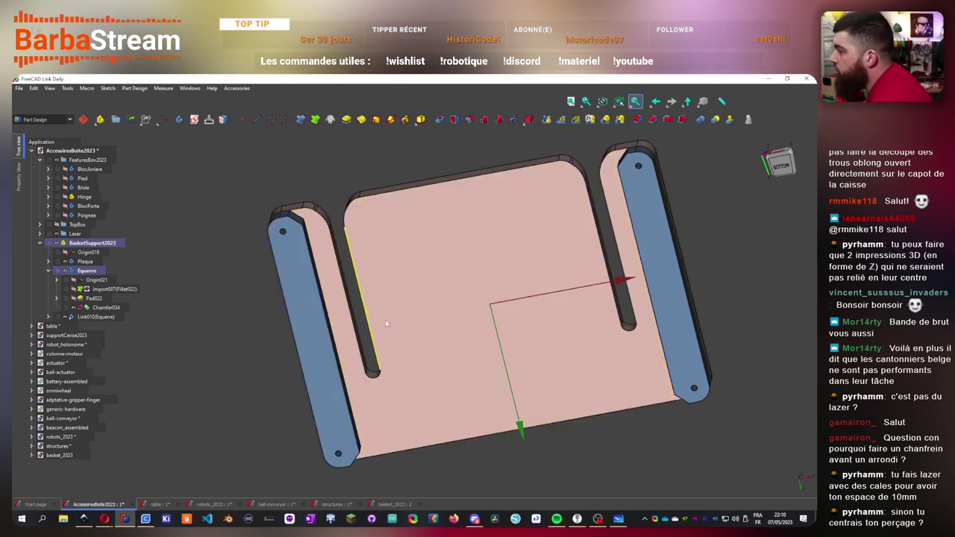
middle_drag(445, 162, 384, 161)
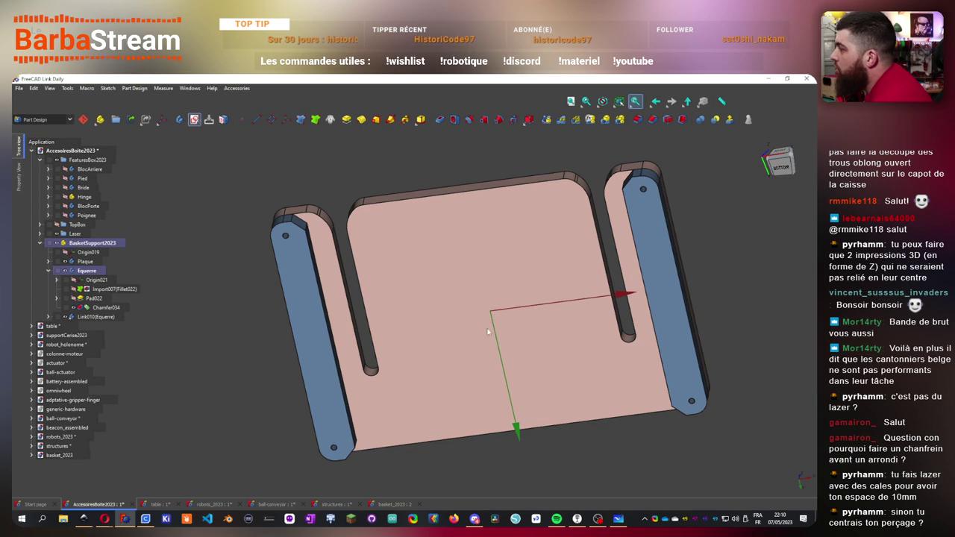
key(s)
- Discard the empty Sketch048 attached to the XY plane
mouse_move(493, 321)
middle_down()
mouse_move(515, 298)
mouse_move(524, 302)
middle_up()
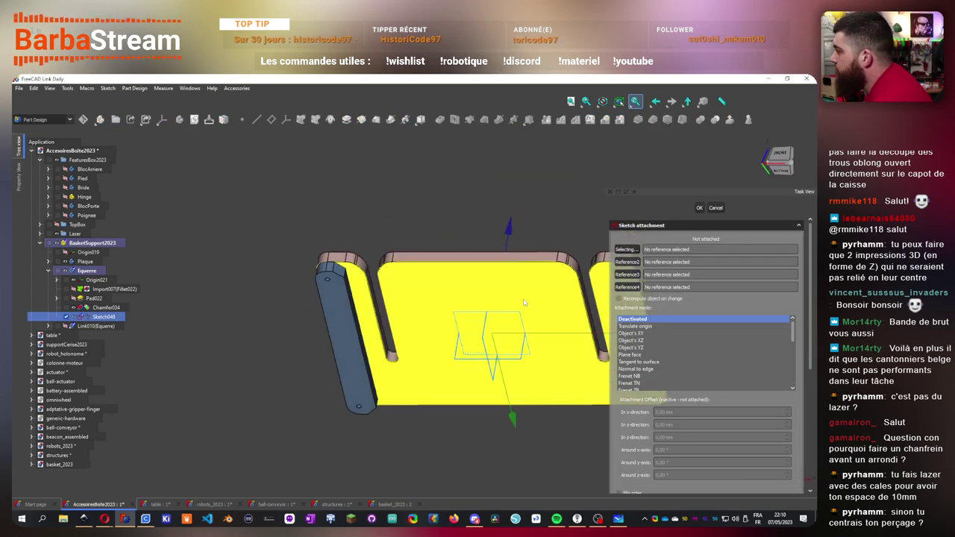
click(524, 303)
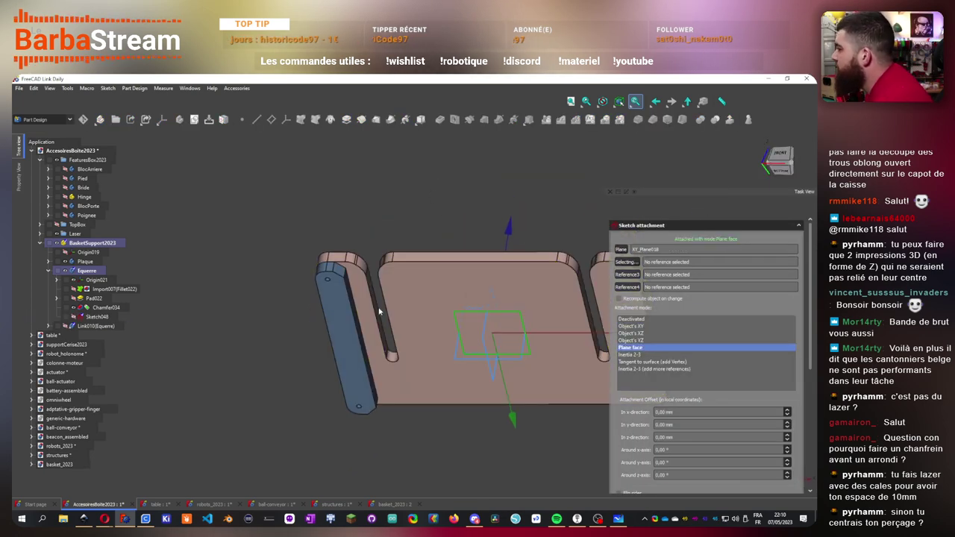
key(Return)
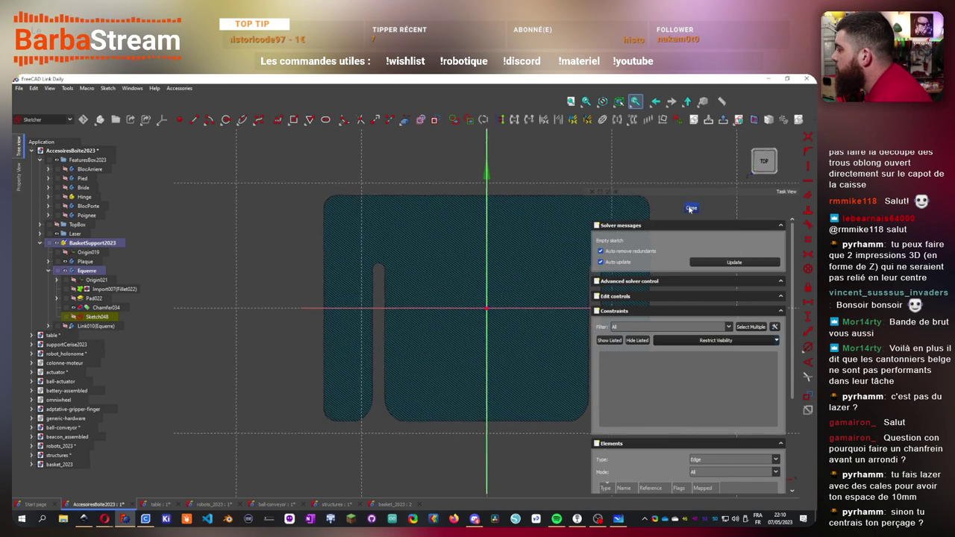
key(Escape)
click(97, 316)
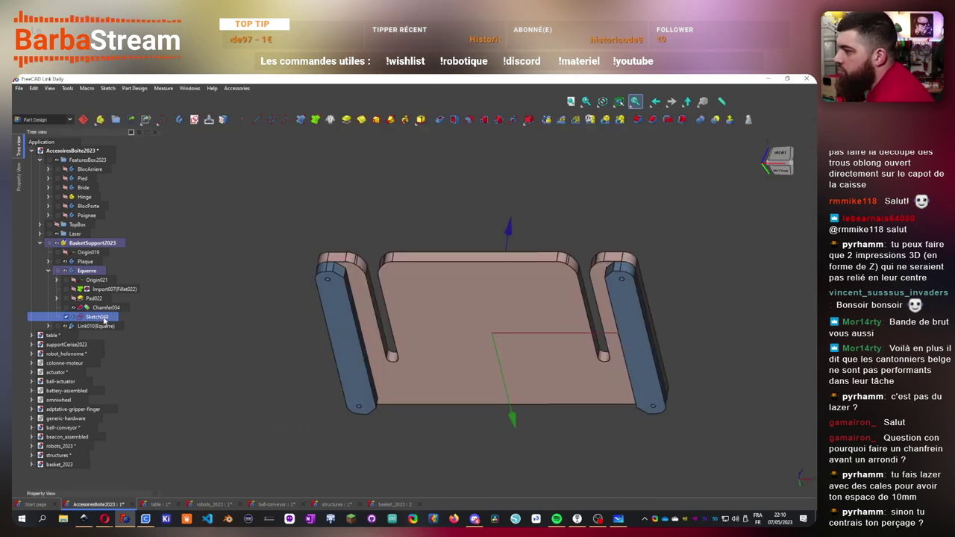
key(Delete)
- Create a new body in BasketSupport2023 and rename it 'RigidCenter'
click(48, 271)
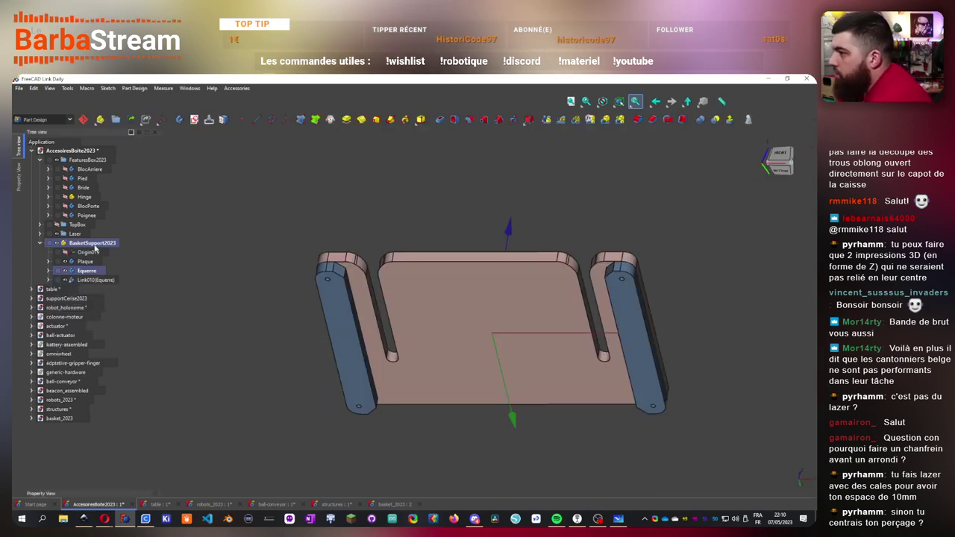
right_click(94, 248)
click(182, 200)
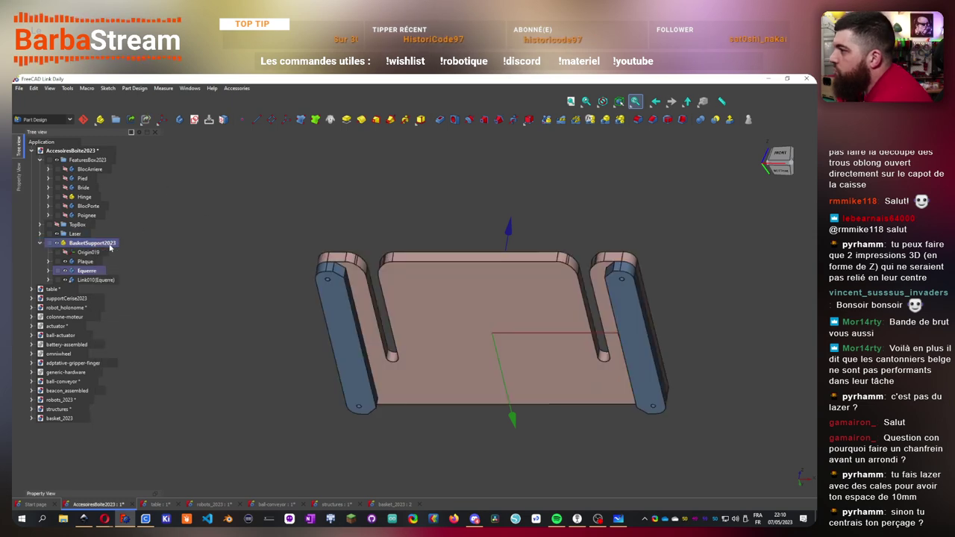
click(108, 245)
click(179, 121)
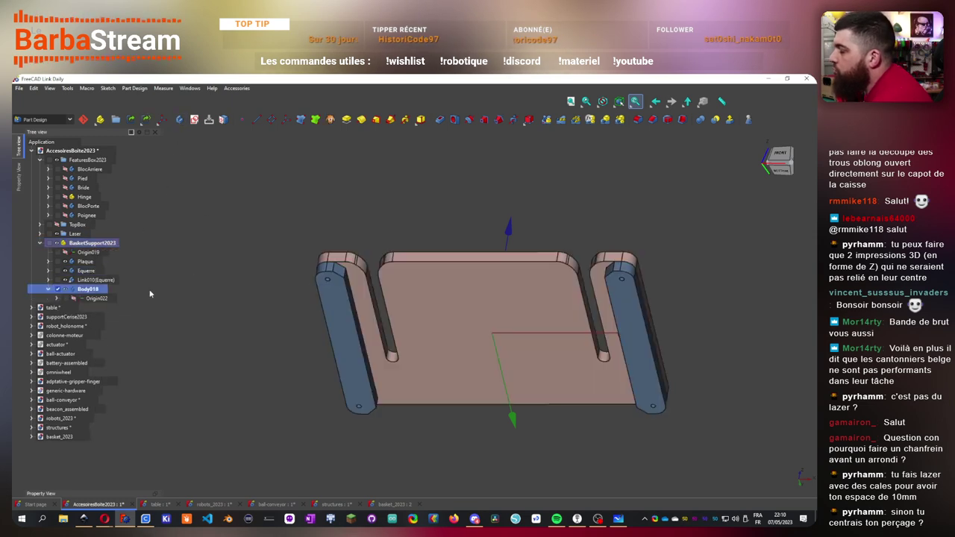
right_click(94, 292)
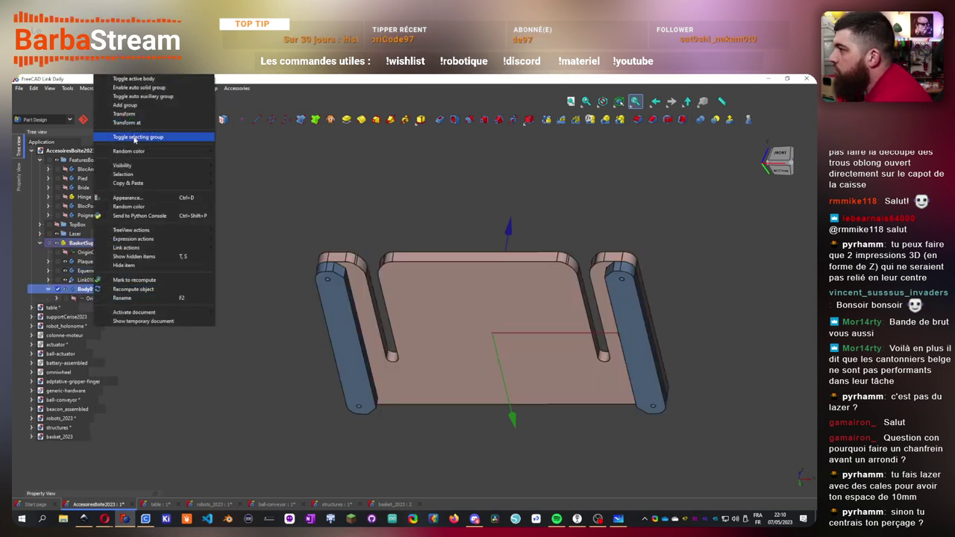
click(144, 299)
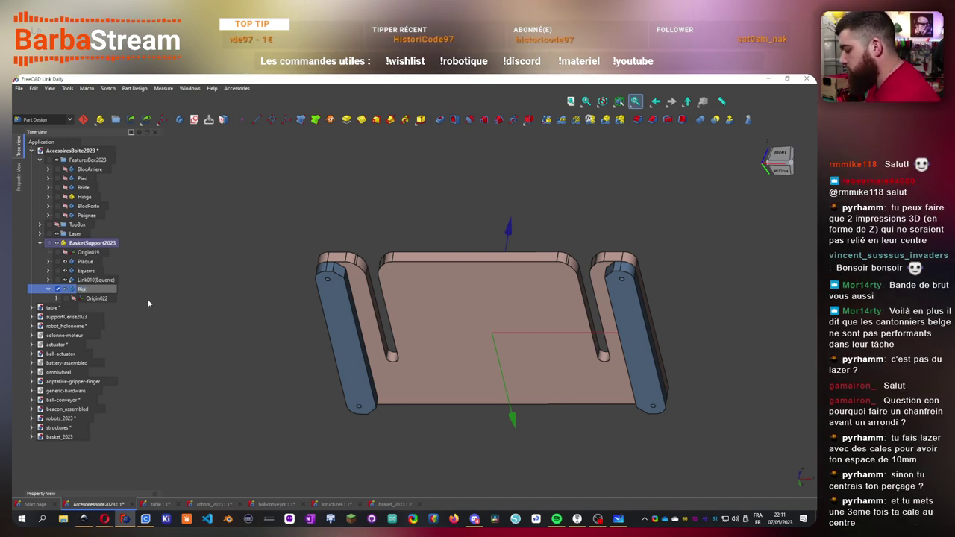
text(RigidCenter)
key(Return)
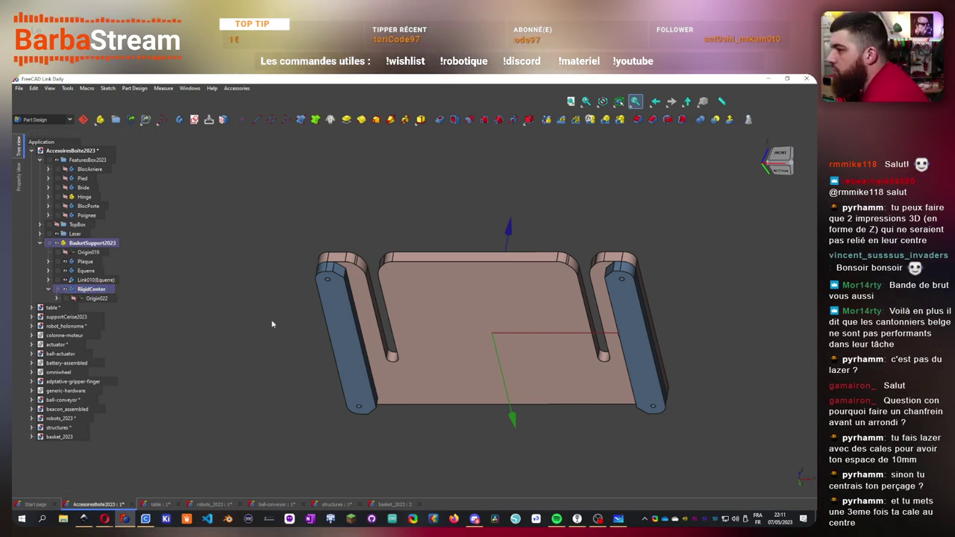
- Delete Chamfer034 from Equerre and reopen Sketch047 under Pad022 for editing
scroll(424, 326, up, 1)
scroll(465, 330, down, 1)
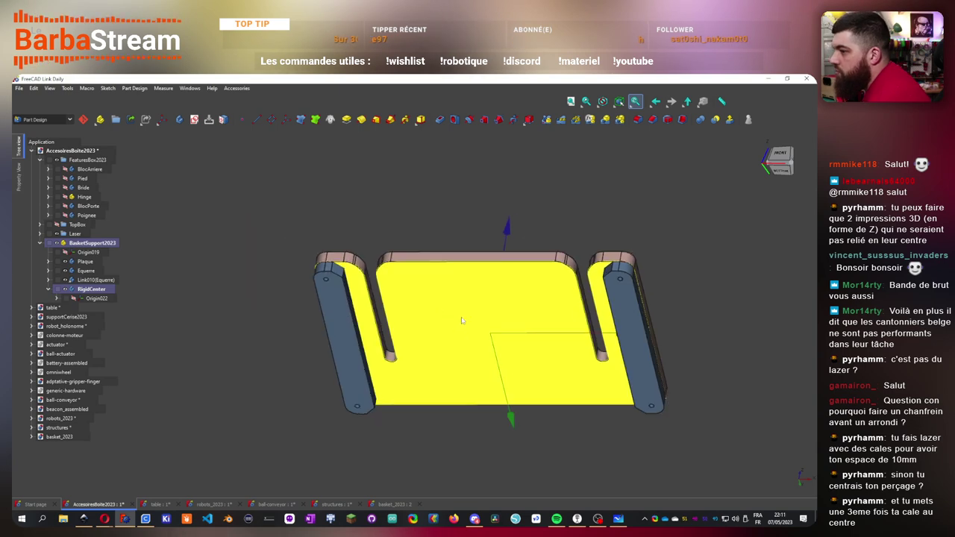
scroll(478, 314, up, 1)
middle_drag(500, 291, 576, 232)
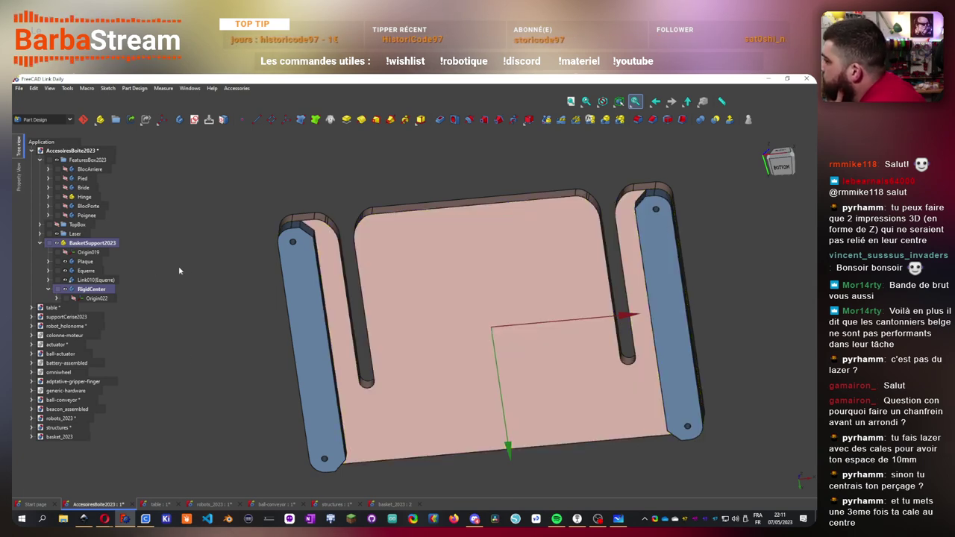
click(49, 271)
click(106, 308)
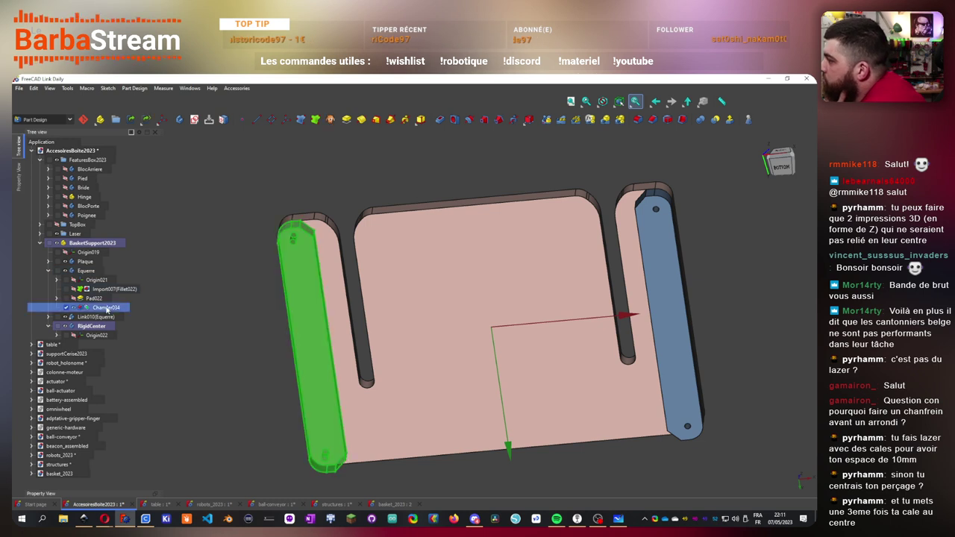
key(Delete)
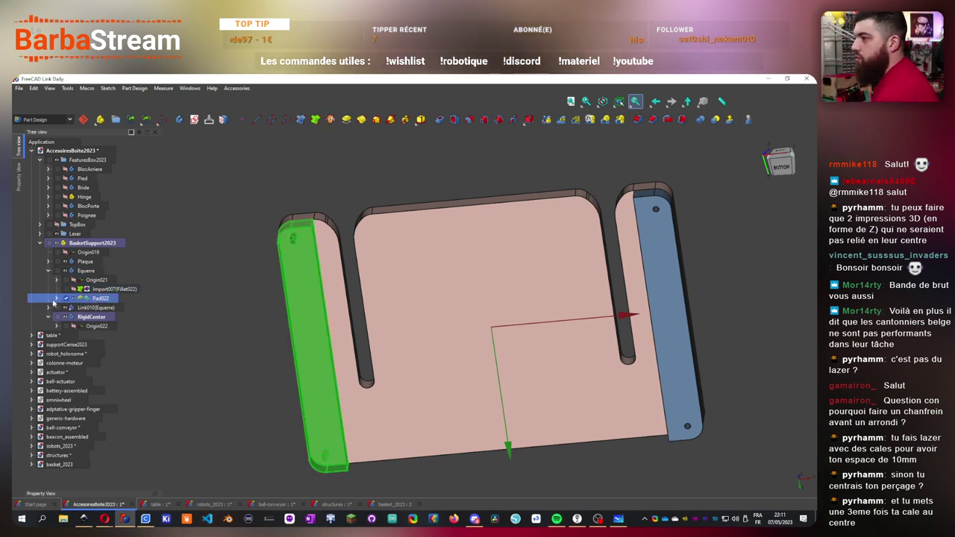
double_click(97, 298)
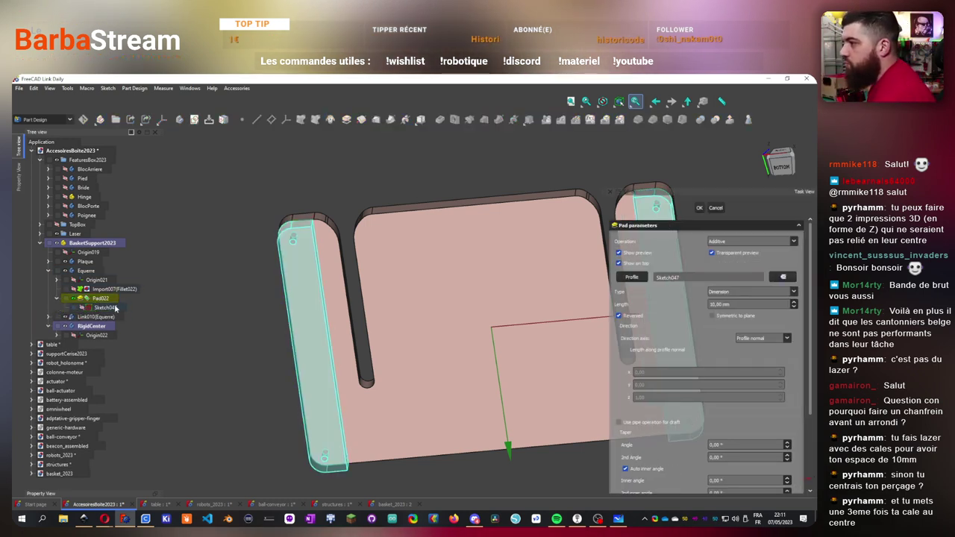
click(114, 308)
double_click(115, 308)
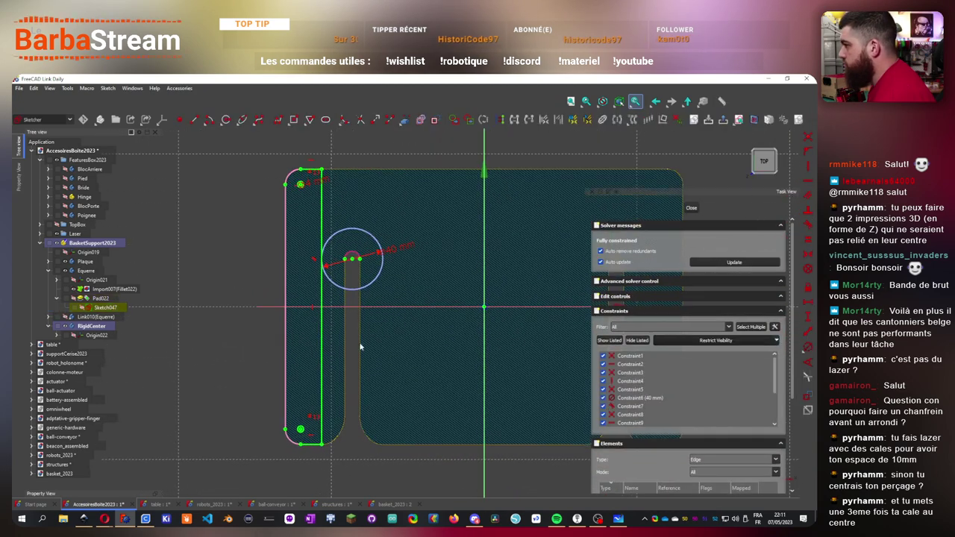
- Remove a corner constraint, shift the strip line left, and set a 20 mm horizontal dimension
scroll(322, 353, up, 5)
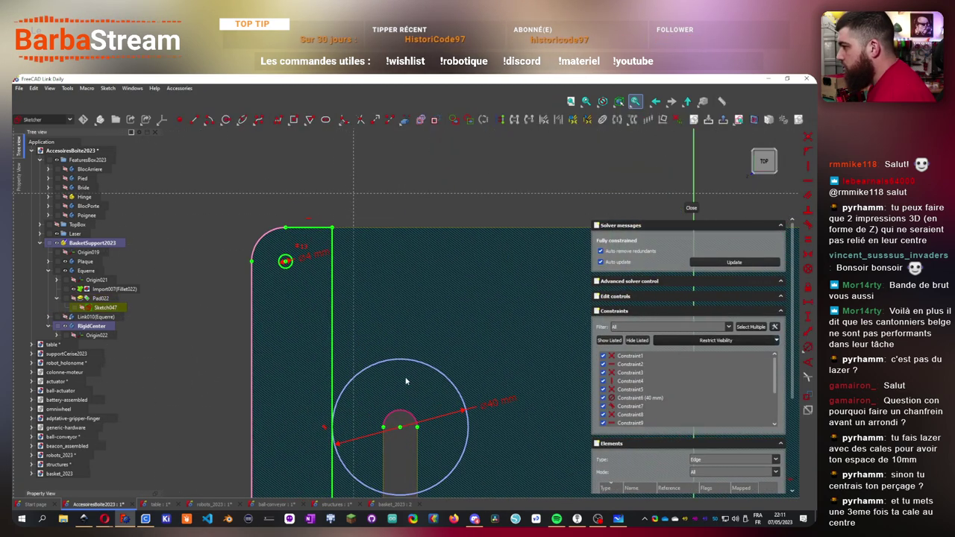
click(325, 427)
key(Delete)
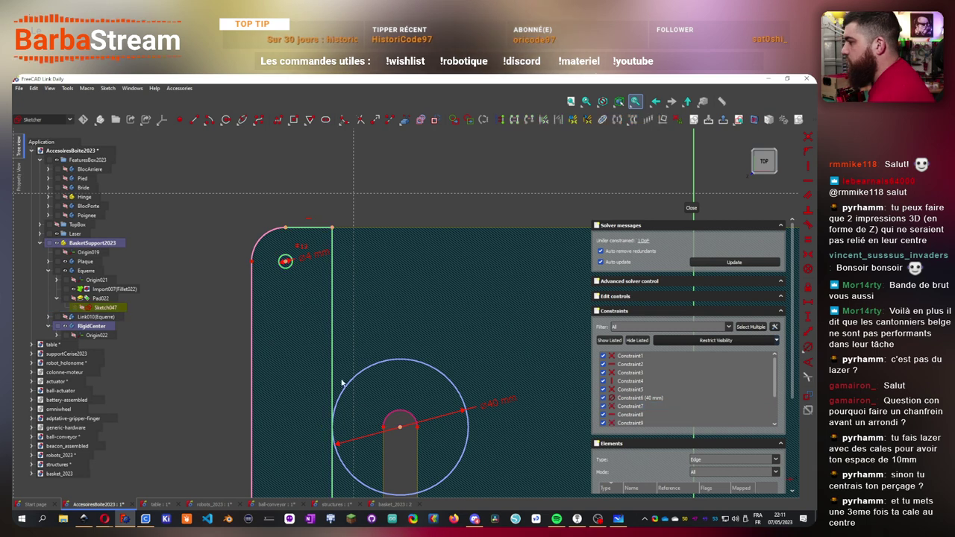
drag(335, 376, 325, 375)
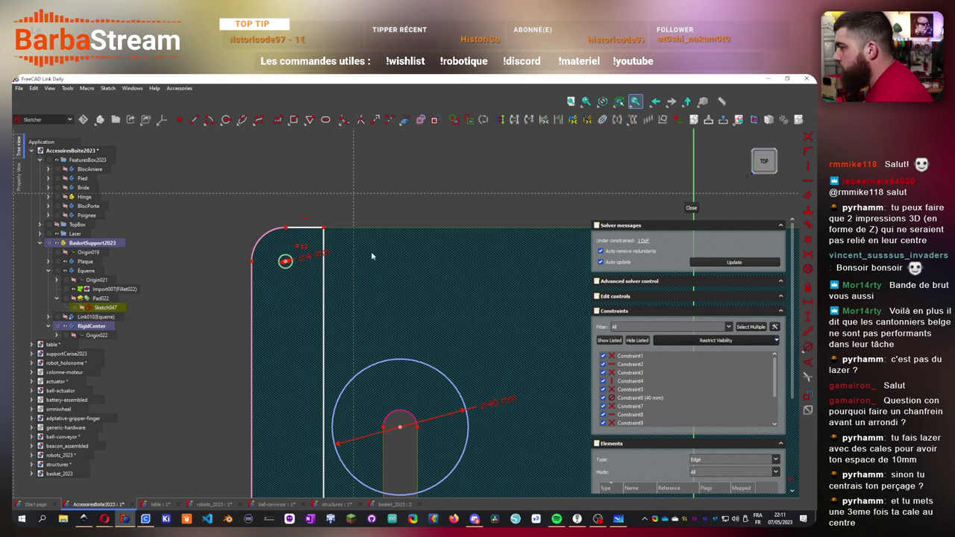
click(269, 260)
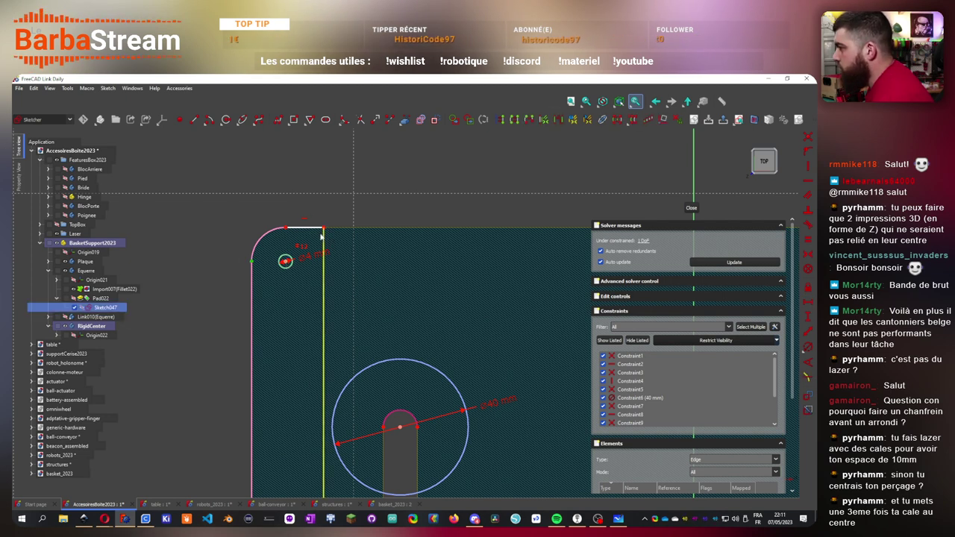
click(807, 306)
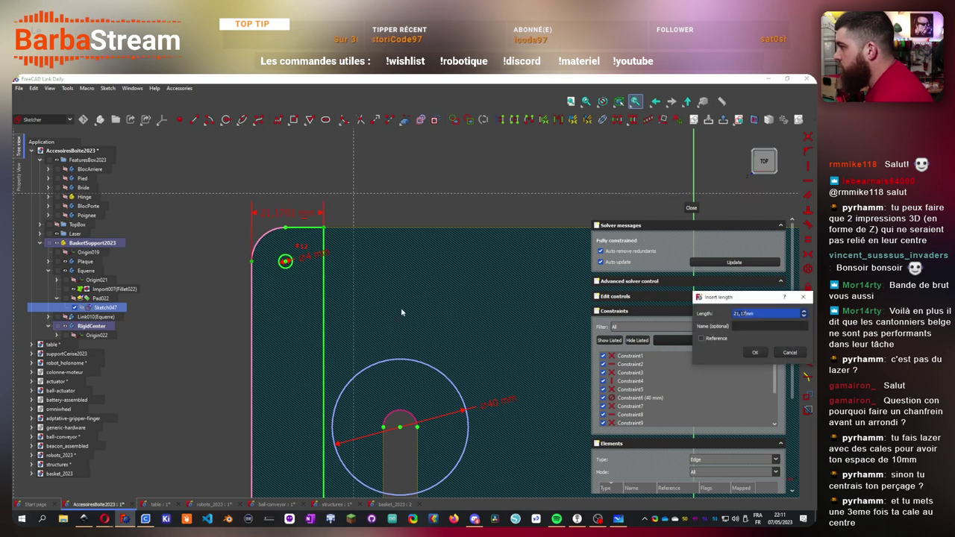
key(Return)
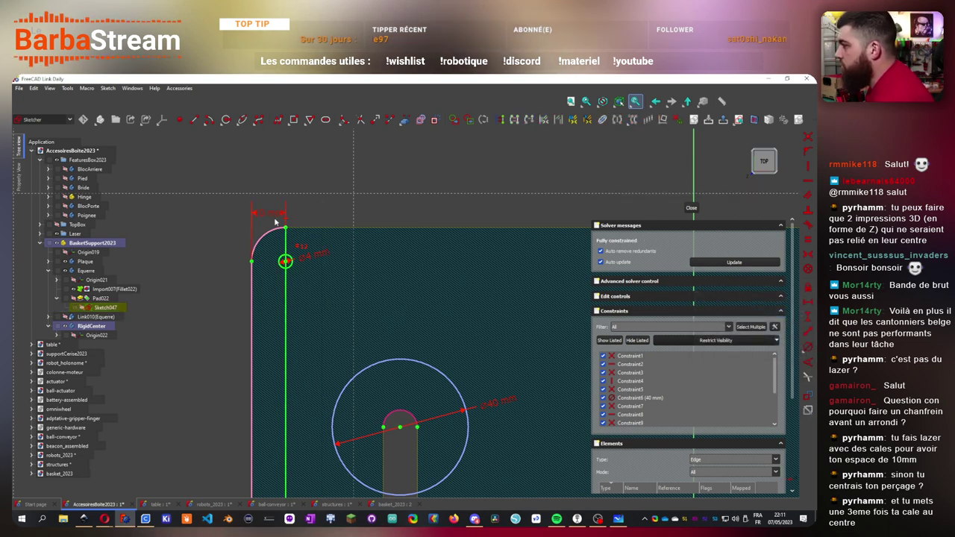
double_click(270, 212)
key(Return)
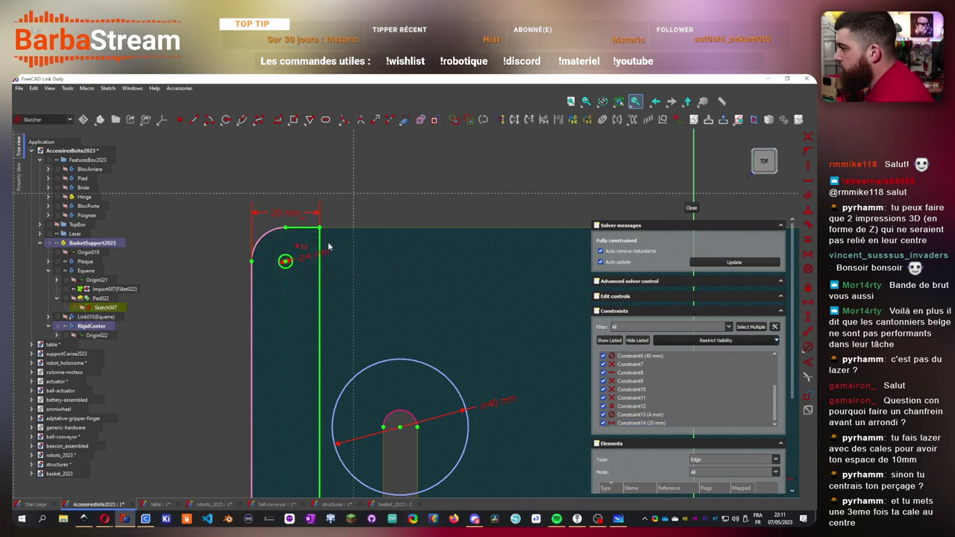
- Box-select all geometry of the narrow left strip
scroll(305, 319, down, 5)
scroll(305, 319, up, 2)
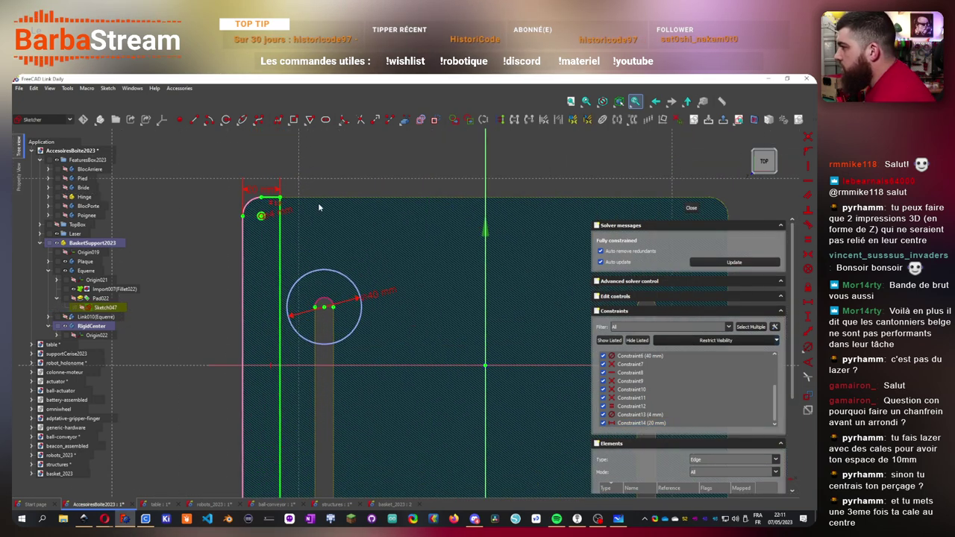
scroll(295, 284, down, 2)
scroll(282, 233, up, 2)
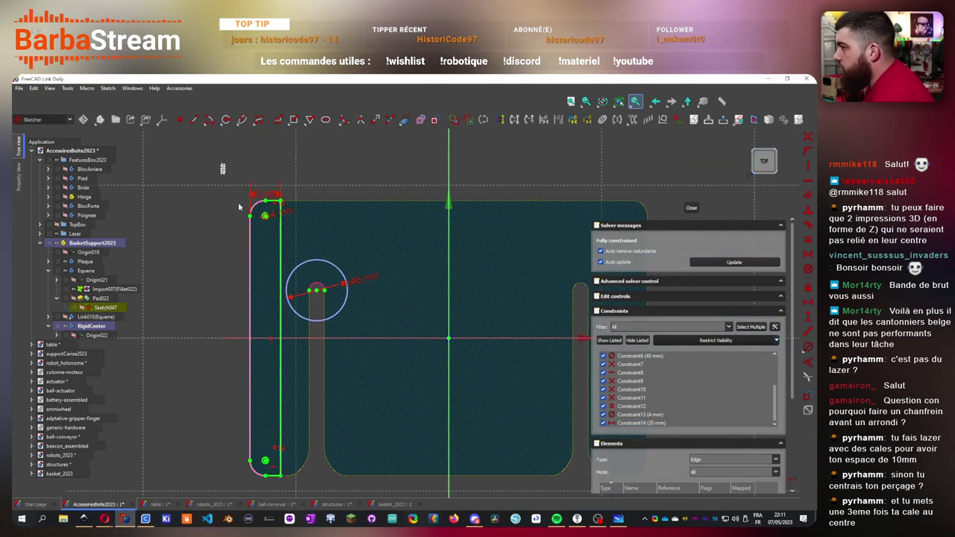
drag(221, 164, 288, 495)
- Delete the left strip and constrain the left corner circles equal at 4 mm diameter
key(Delete)
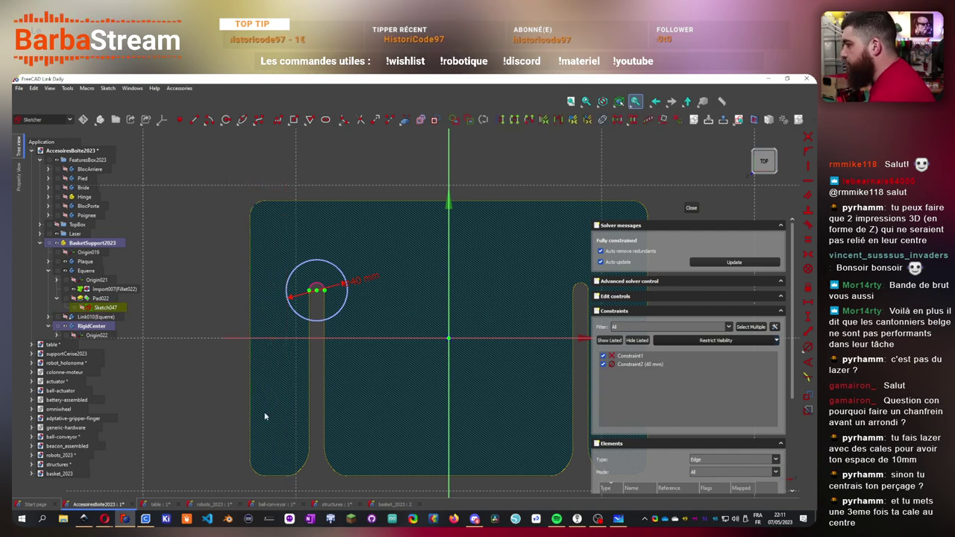
scroll(224, 179, up, 3)
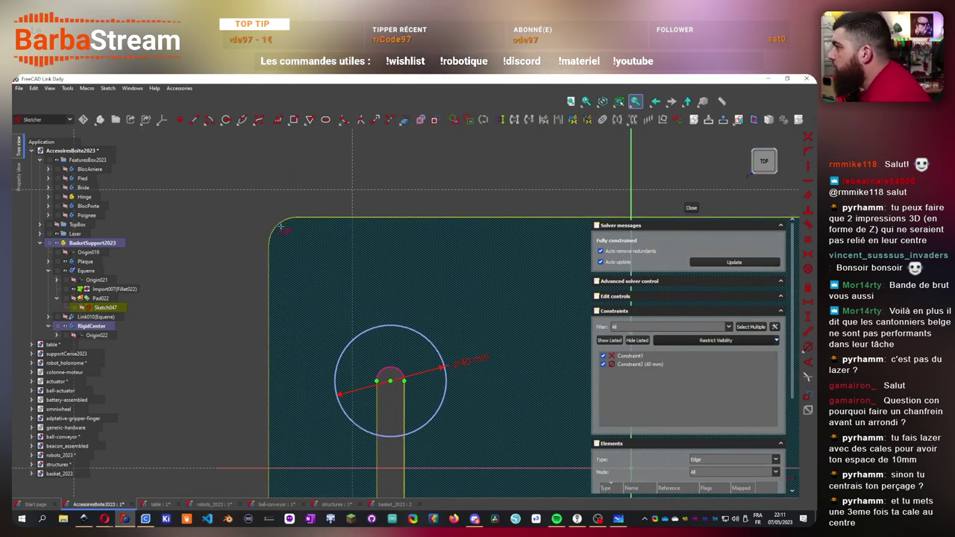
scroll(281, 231, down, 5)
scroll(282, 445, up, 4)
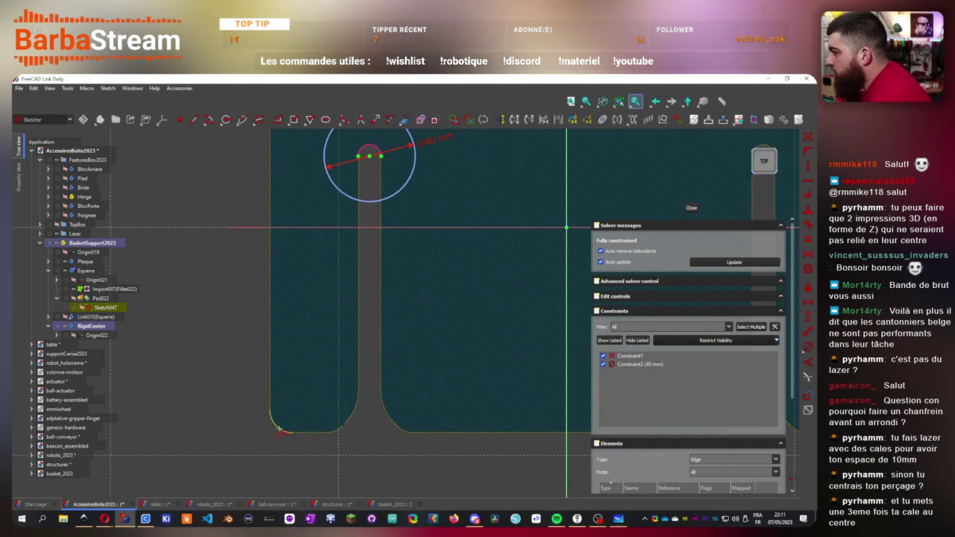
scroll(279, 430, down, 4)
scroll(291, 270, up, 3)
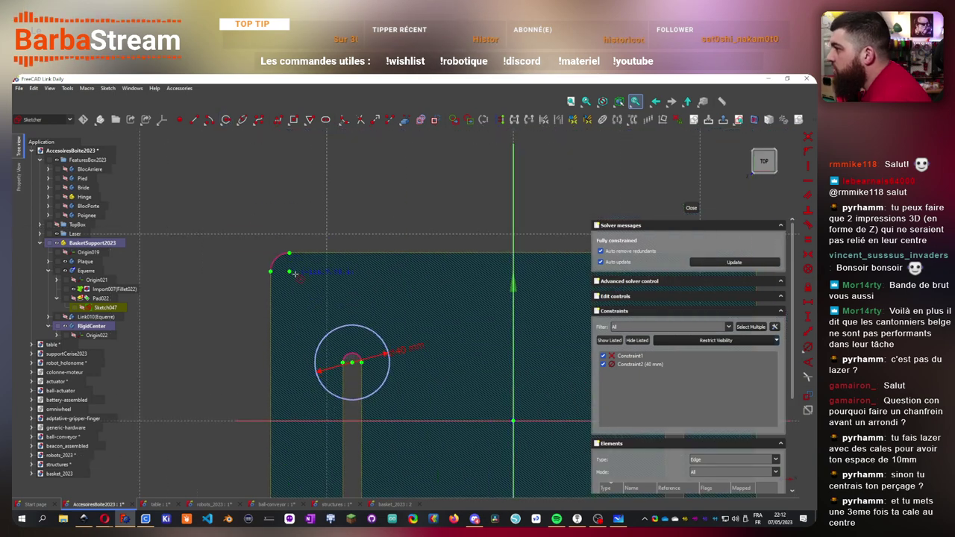
click(289, 271)
scroll(299, 291, down, 3)
scroll(309, 418, up, 3)
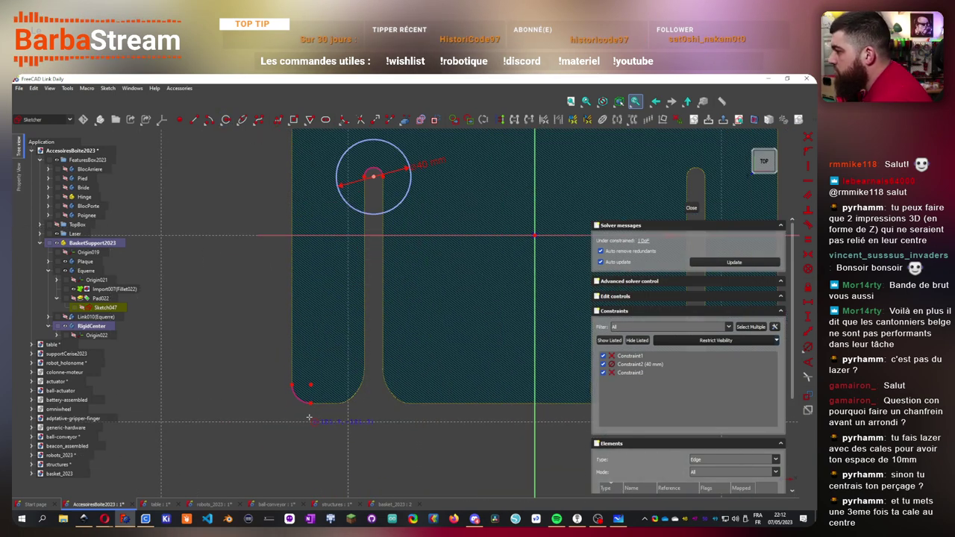
click(310, 386)
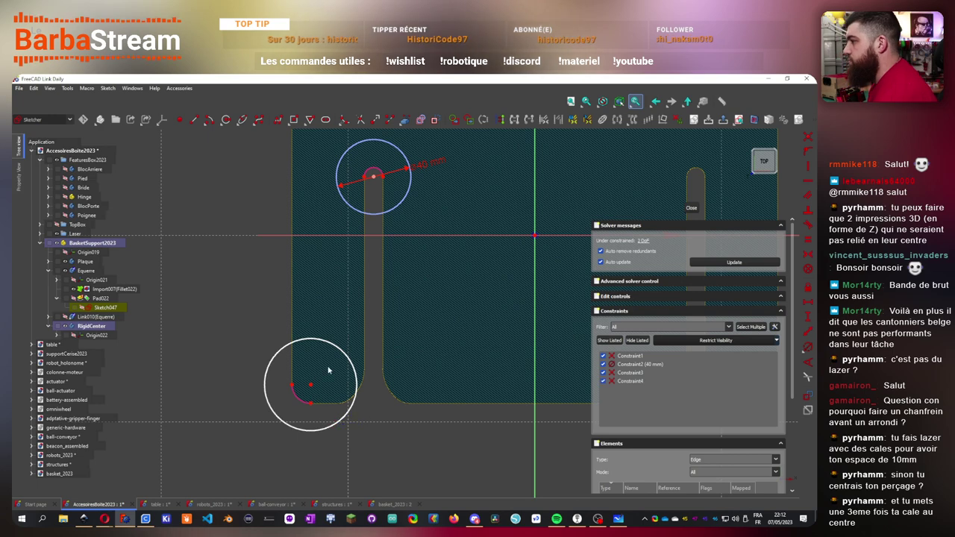
click(329, 342)
scroll(326, 377, up, 3)
scroll(328, 375, down, 5)
scroll(330, 247, up, 3)
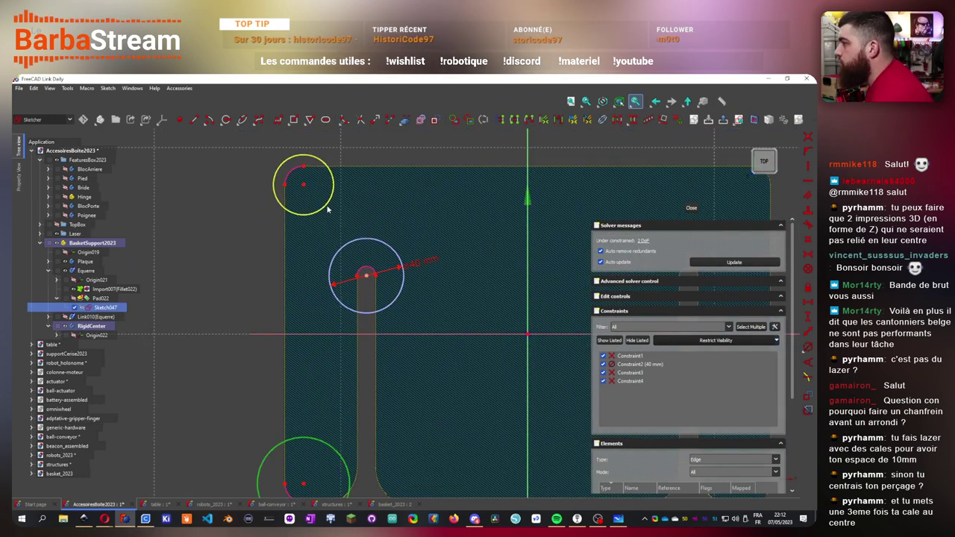
click(808, 348)
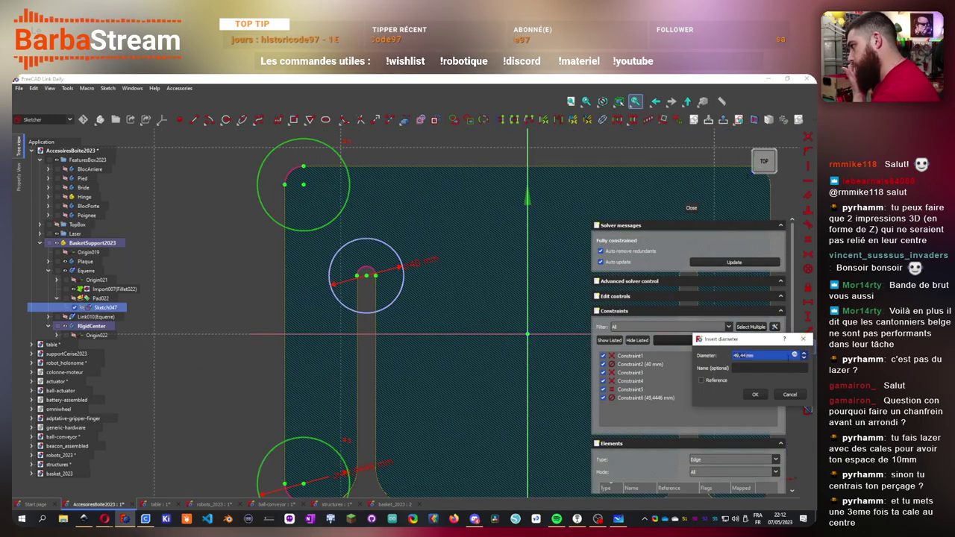
text(4)
key(Return)
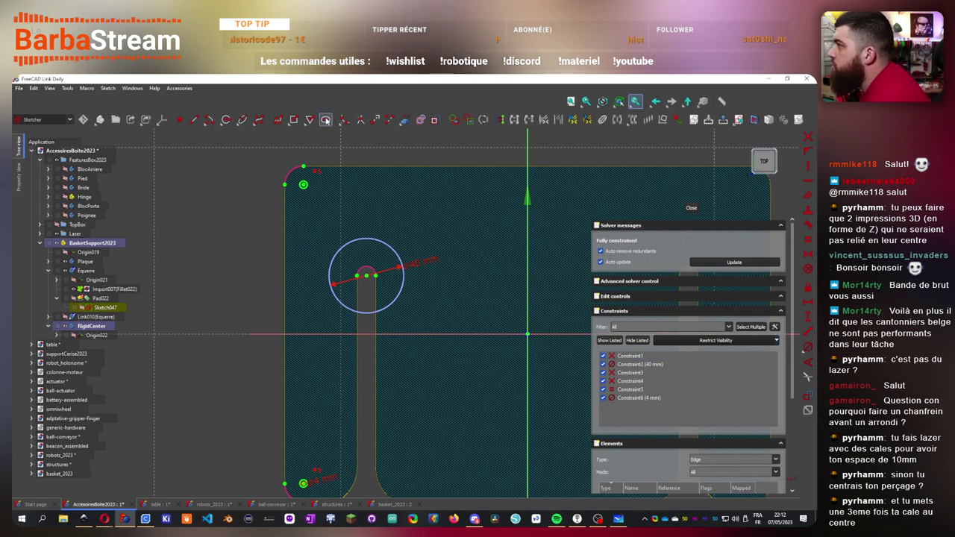
- Draw a slot between the two circle centres, constrain its arc, and close the sketch
click(303, 184)
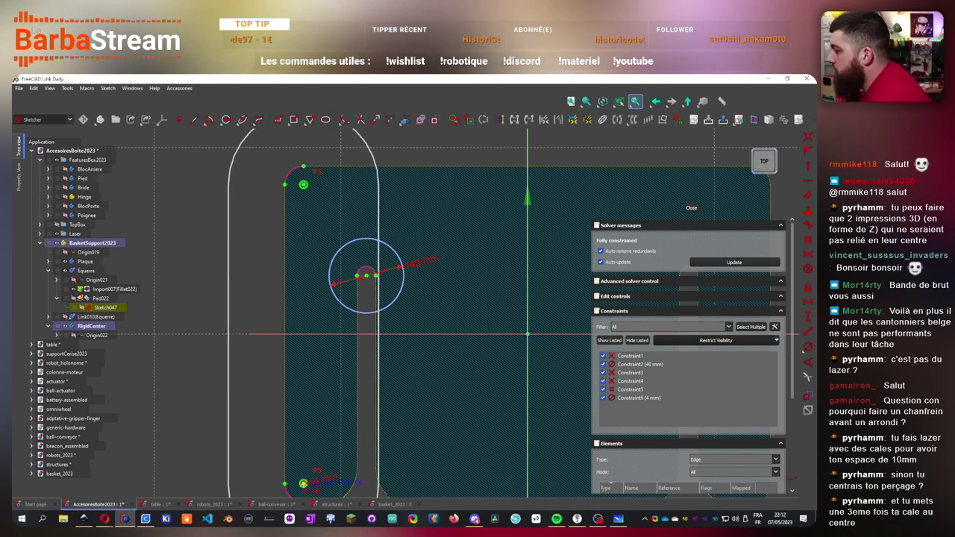
click(303, 469)
scroll(254, 209, down, 2)
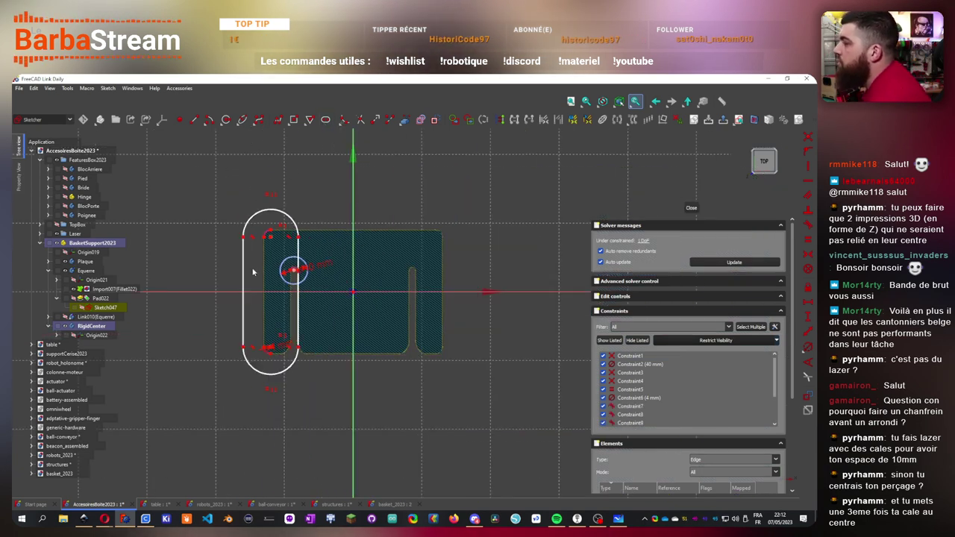
scroll(260, 213, up, 2)
click(260, 214)
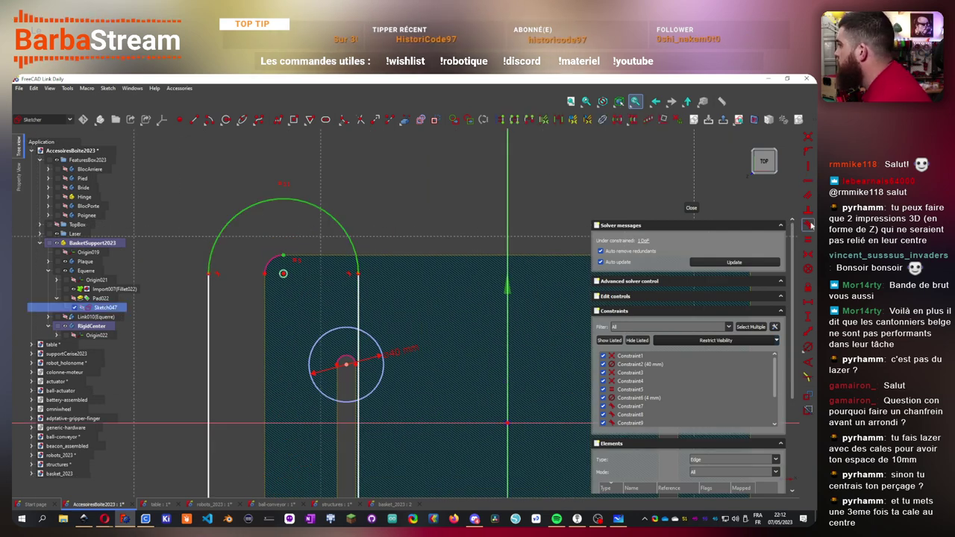
click(804, 153)
scroll(317, 245, down, 2)
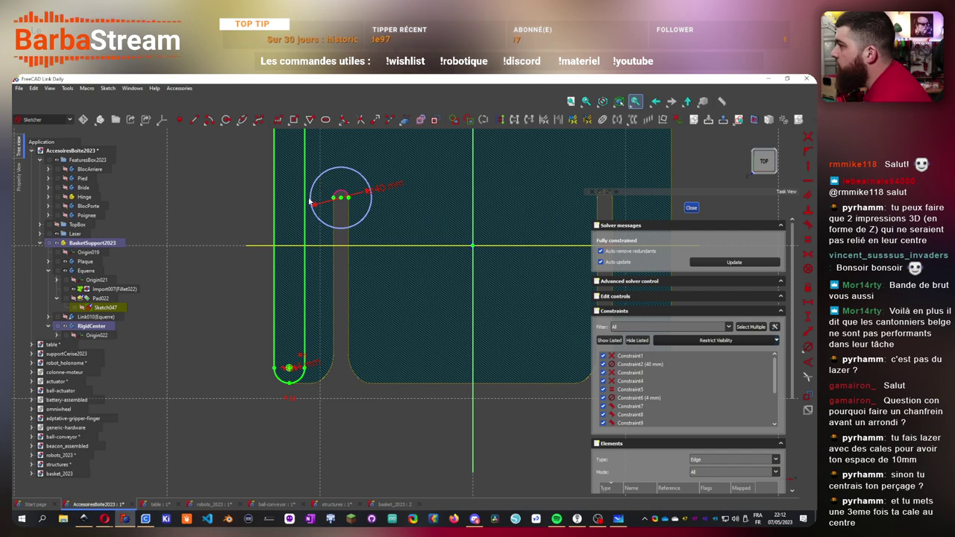
key(Escape)
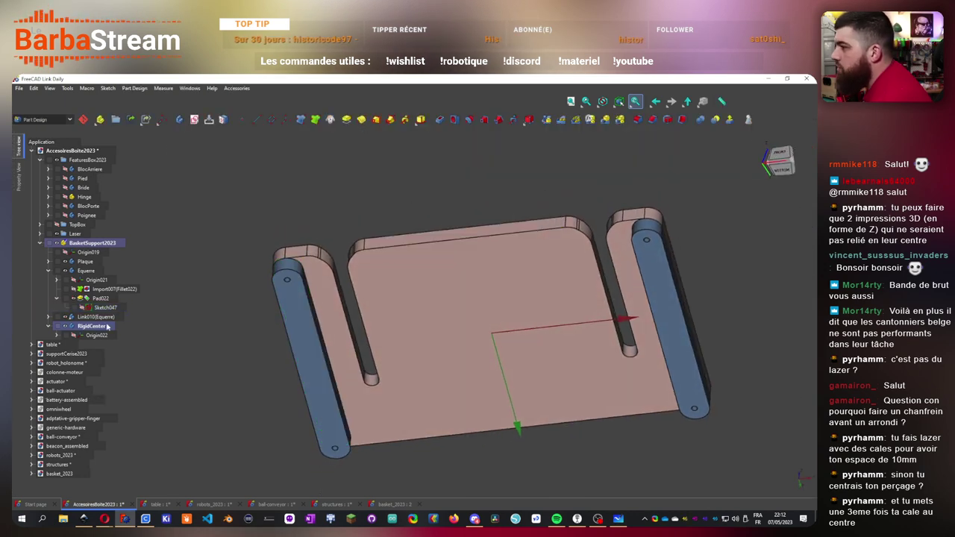
- Make a new link of the original Equerre bracket
drag(107, 327, 107, 321)
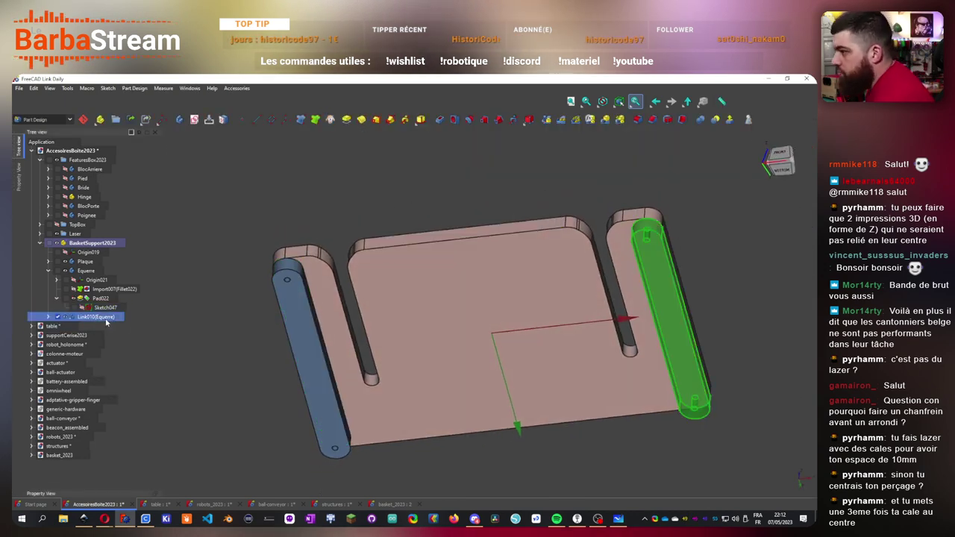
click(48, 271)
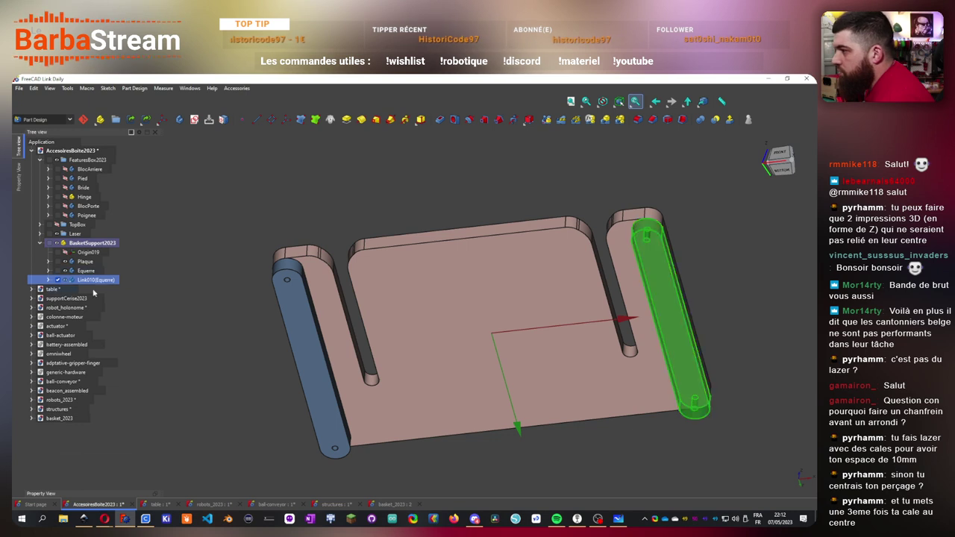
click(88, 271)
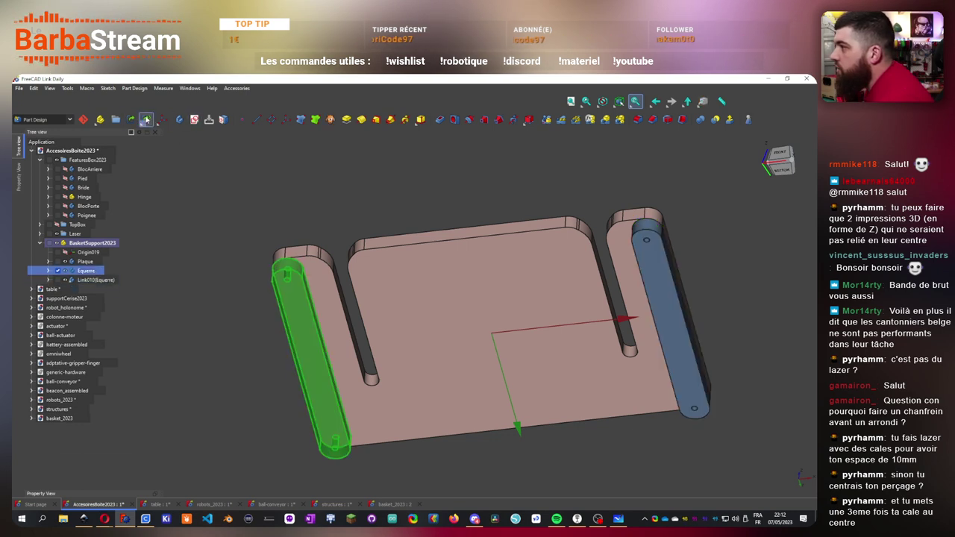
click(145, 119)
- Transform the new link with a 50 increment, sliding it along X under the plate's middle
right_click(97, 289)
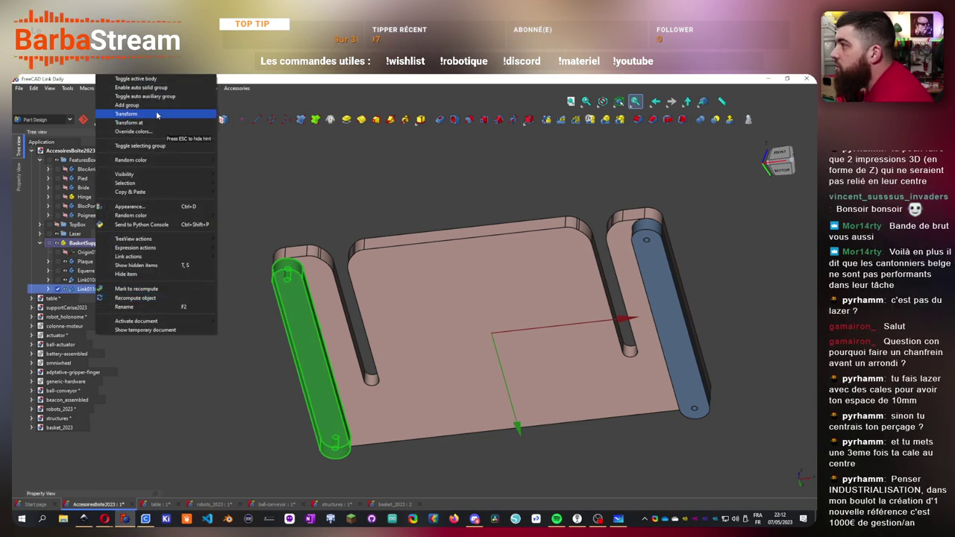
click(157, 114)
key(5)
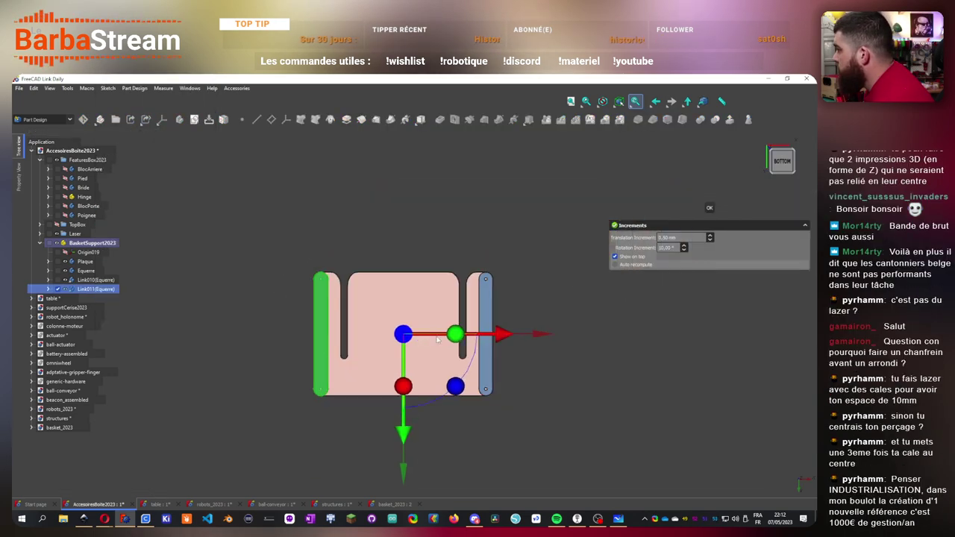
scroll(438, 339, up, 4)
double_click(682, 237)
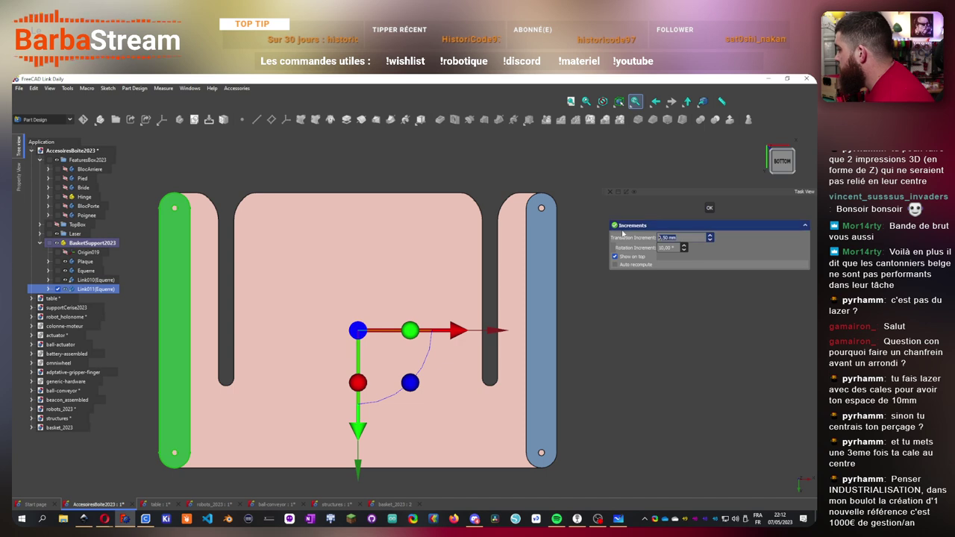
text(50)
drag(463, 335, 619, 329)
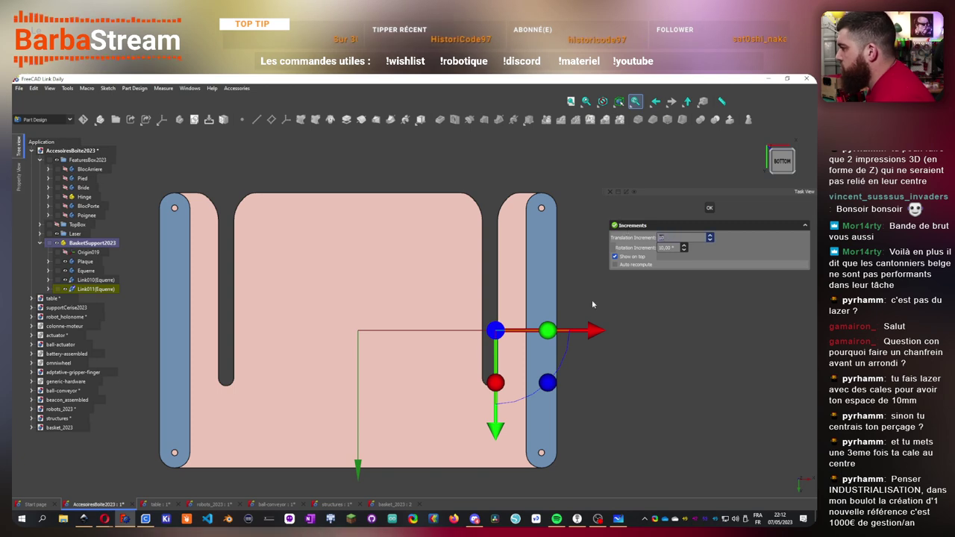
drag(594, 330, 639, 331)
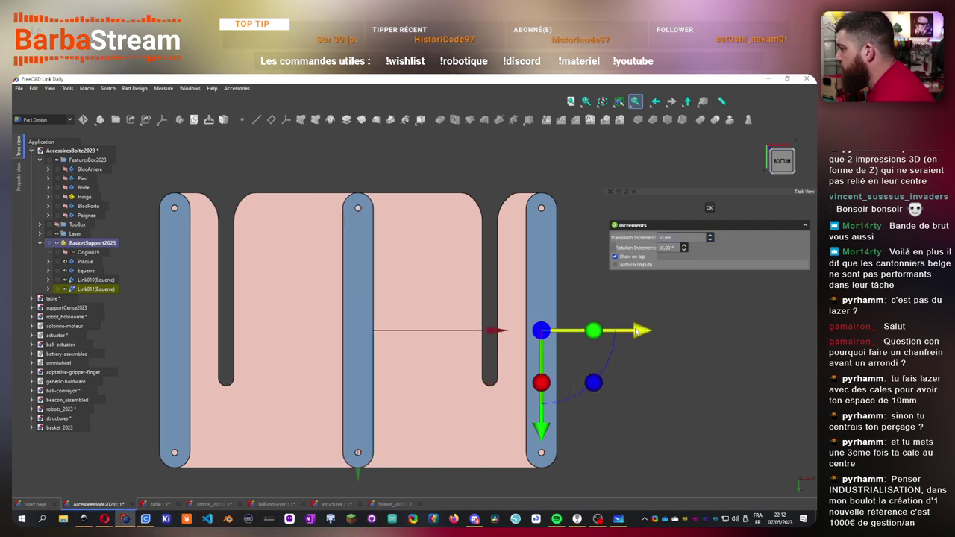
click(710, 207)
middle_drag(364, 148, 404, 381)
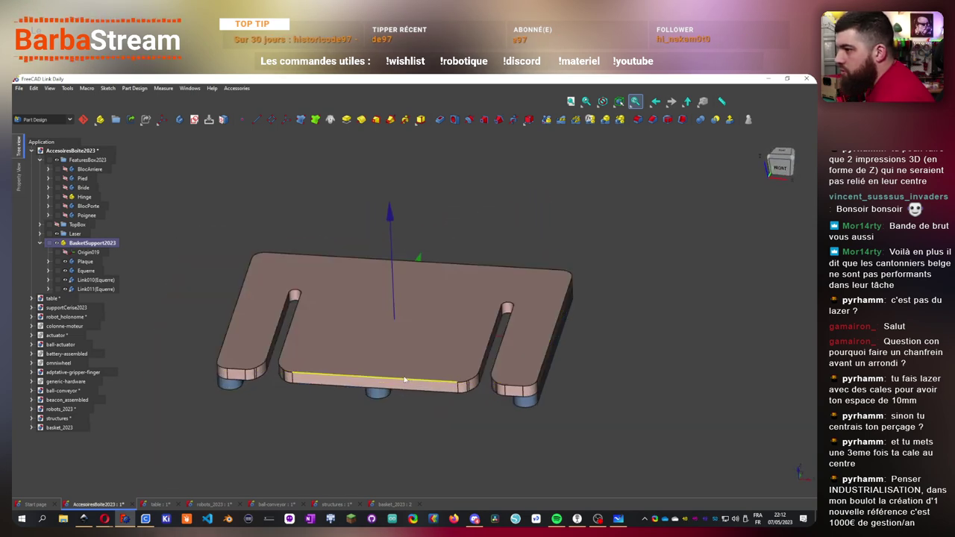
- Inspect the finished assembly and save the document
middle_drag(406, 416, 362, 397)
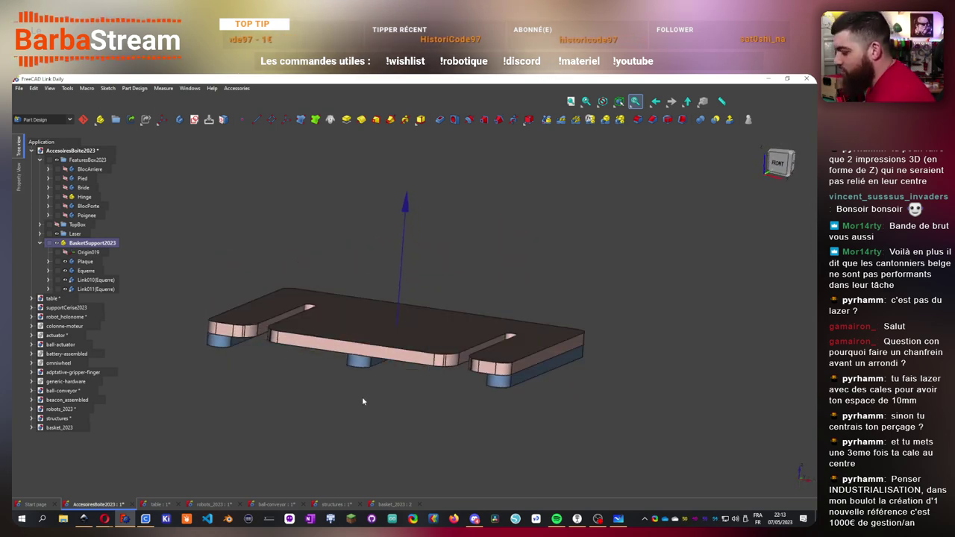
middle_drag(339, 246, 343, 278)
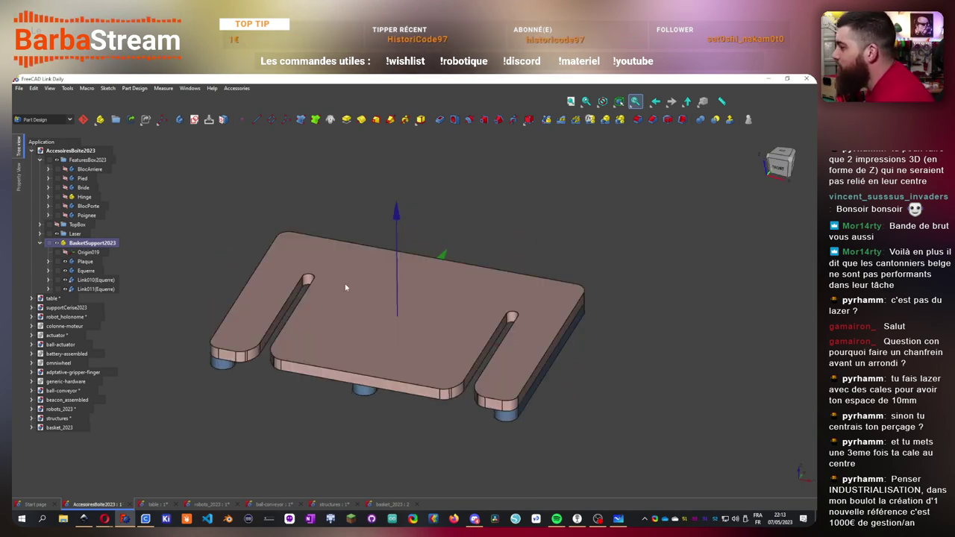
key(ctrl+s)
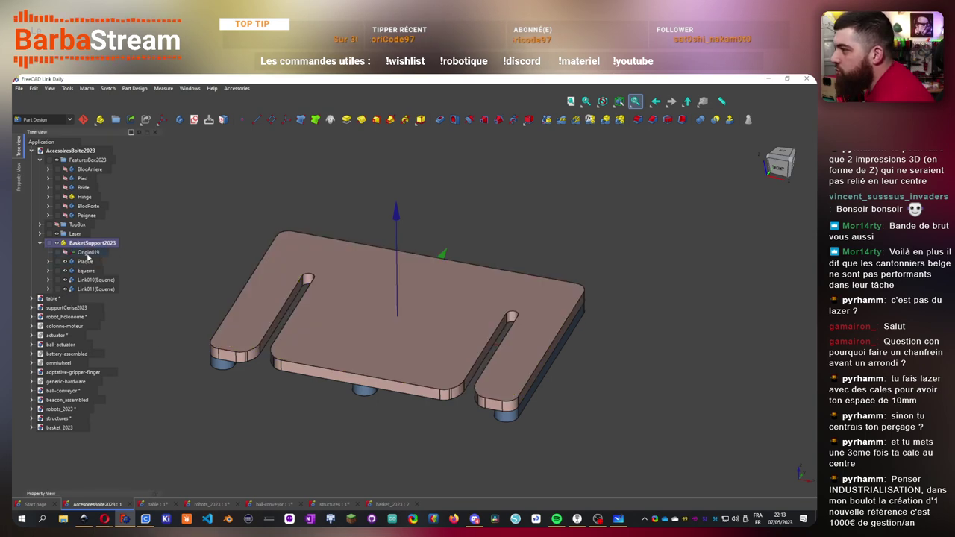
- Expand the Plaque body and create a new sketch in it
double_click(85, 262)
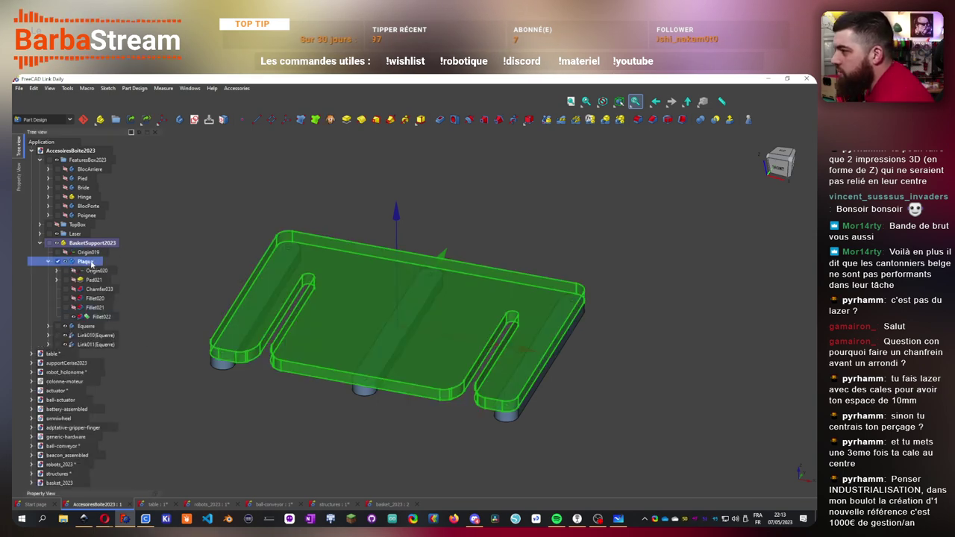
click(194, 239)
middle_drag(194, 239, 156, 152)
click(194, 120)
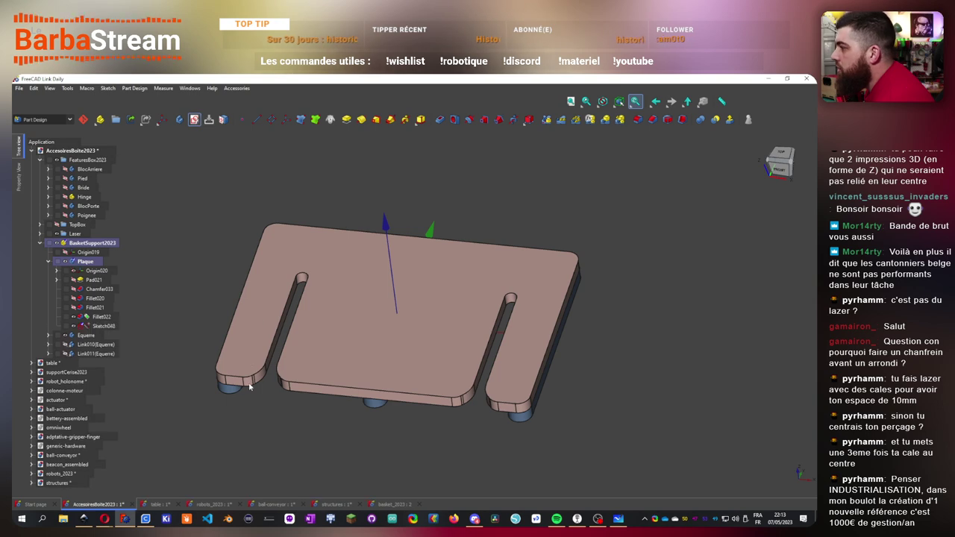
mouse_move(269, 444)
middle_down()
mouse_move(296, 337)
mouse_move(365, 314)
middle_up()
- Attach the sketch to the XY plane and fit the whole plate in view
click(365, 314)
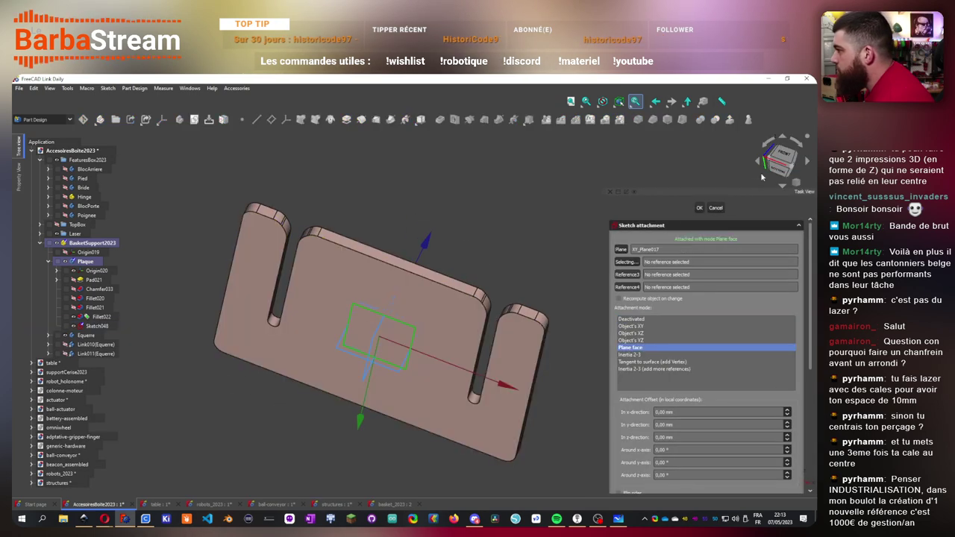
key(Return)
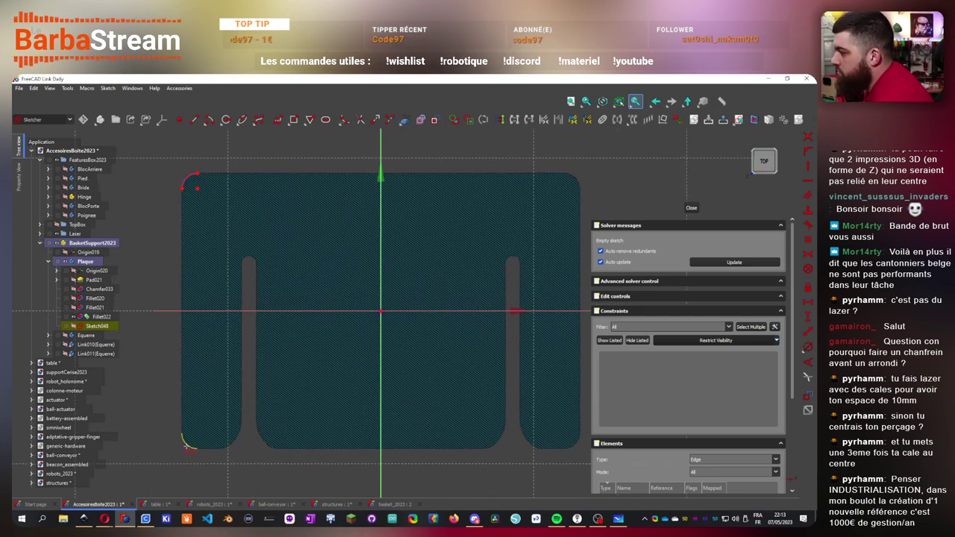
scroll(379, 455, down, 3)
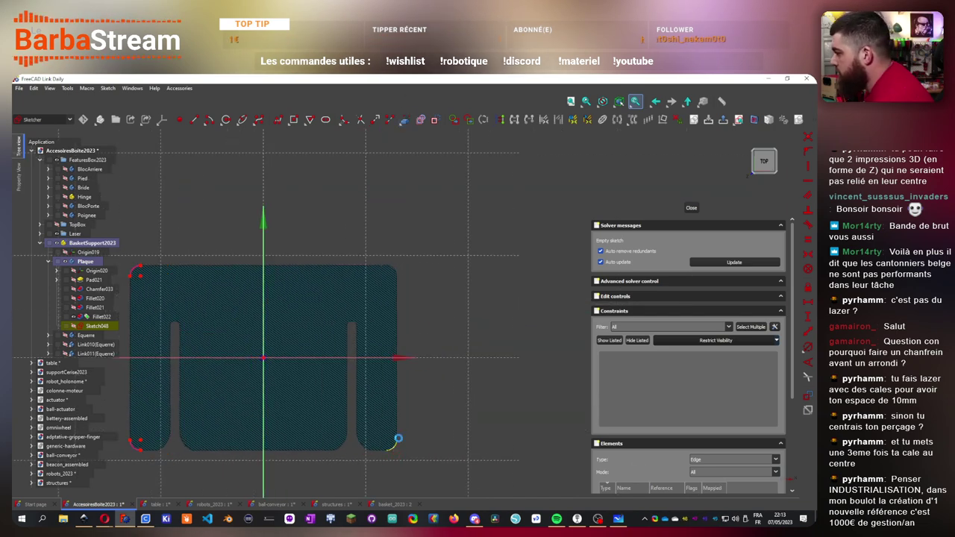
key(v)
key(f)
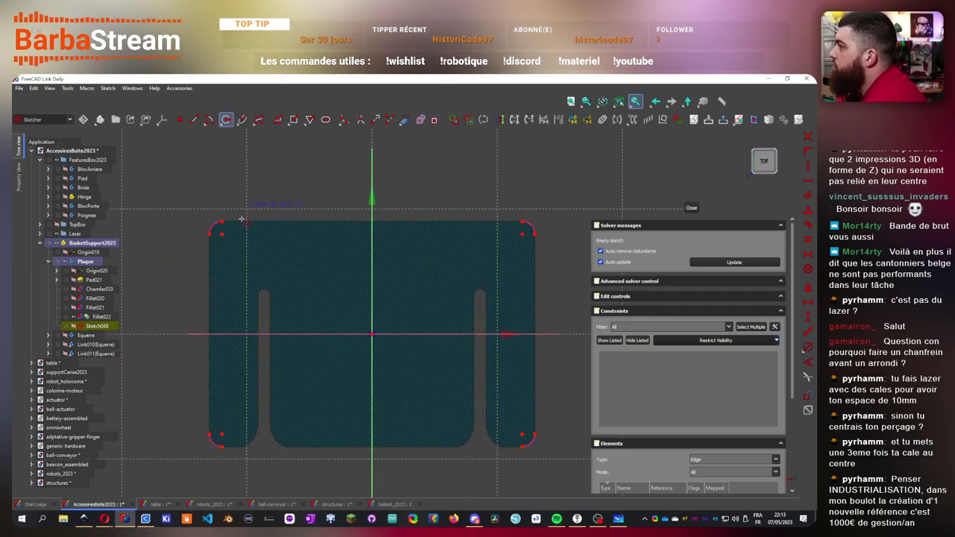
key(Escape)
- Draw hole circles at the plate's four corners
click(214, 215)
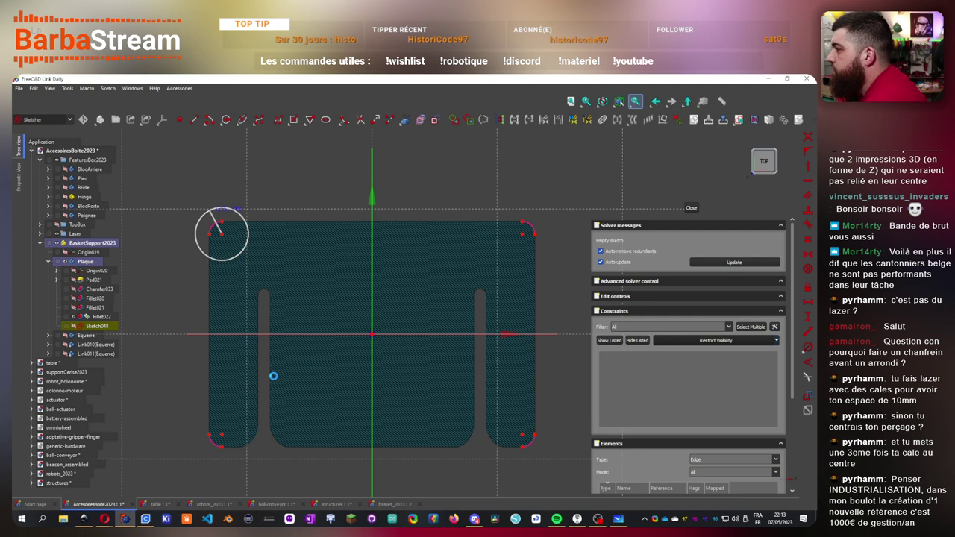
click(221, 432)
click(200, 457)
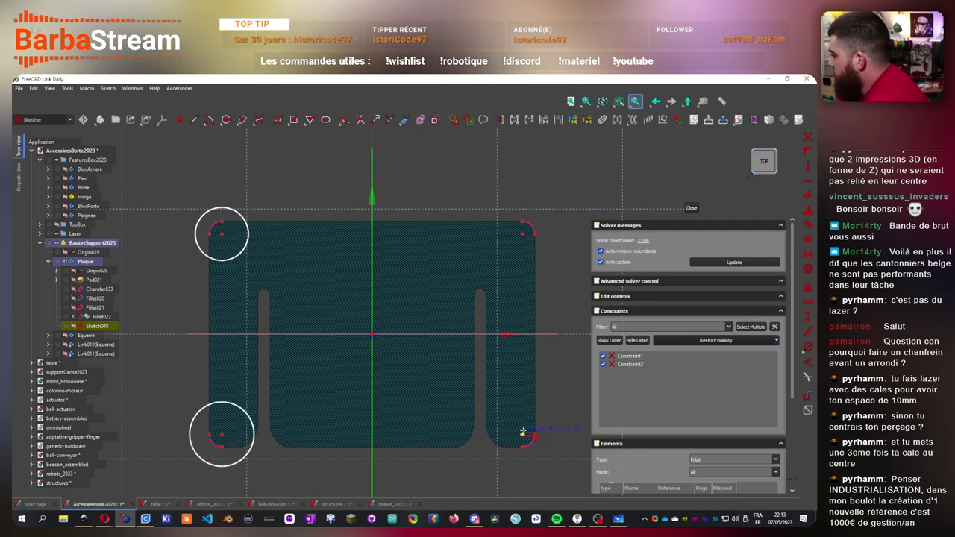
click(522, 436)
click(544, 456)
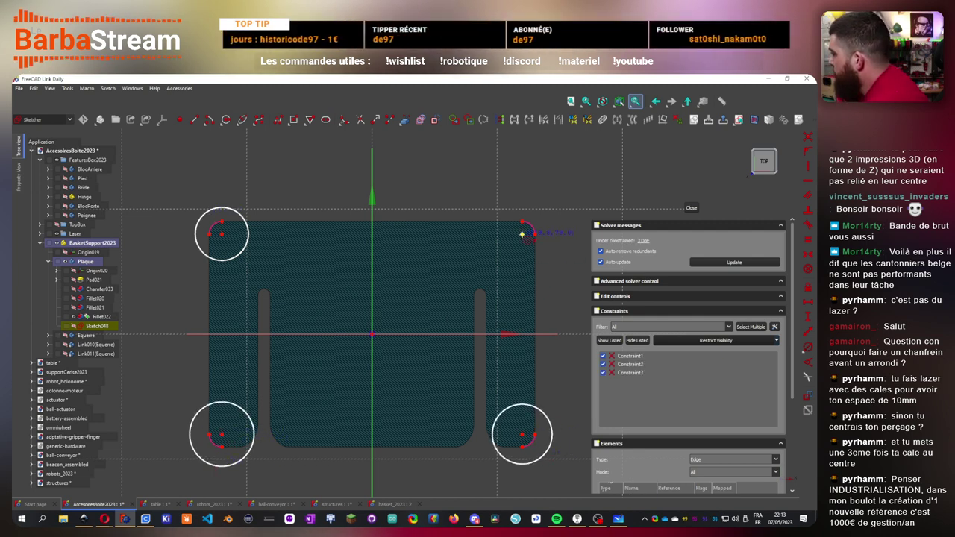
click(522, 234)
click(555, 237)
- Give the corner circles a 4 mm diameter
click(504, 209)
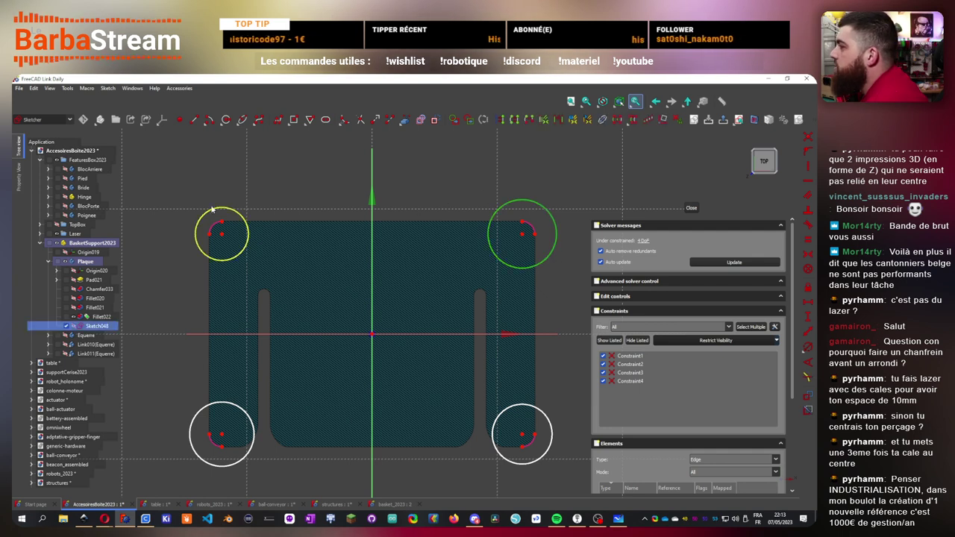
click(224, 407)
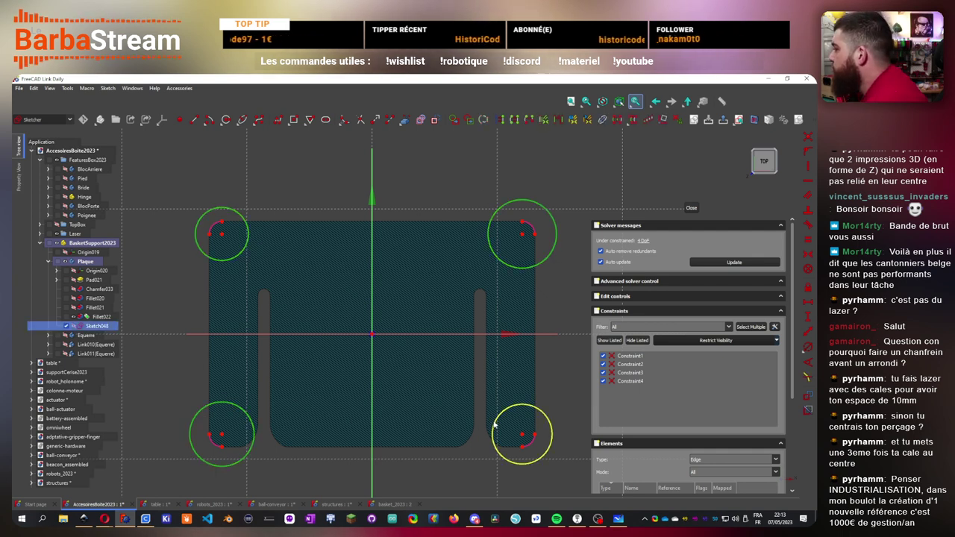
click(502, 413)
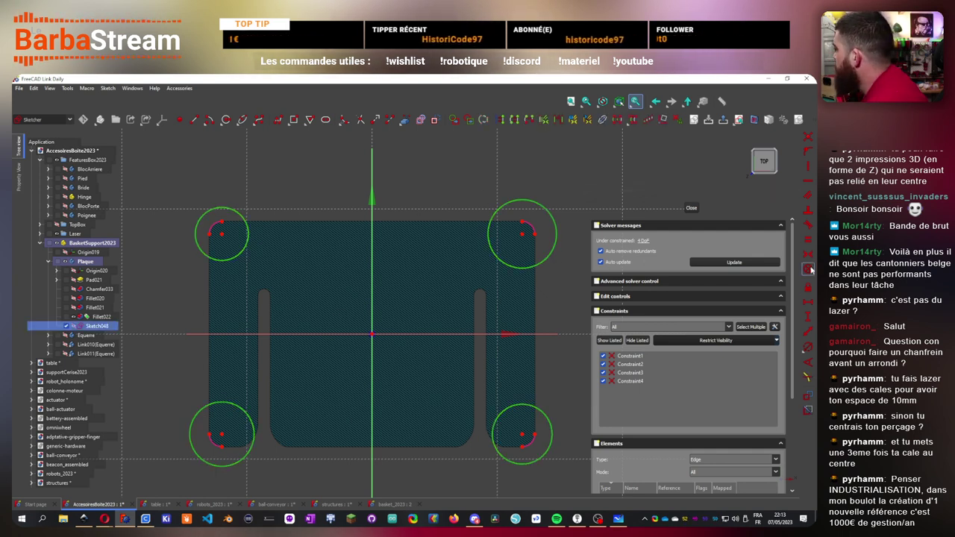
click(810, 348)
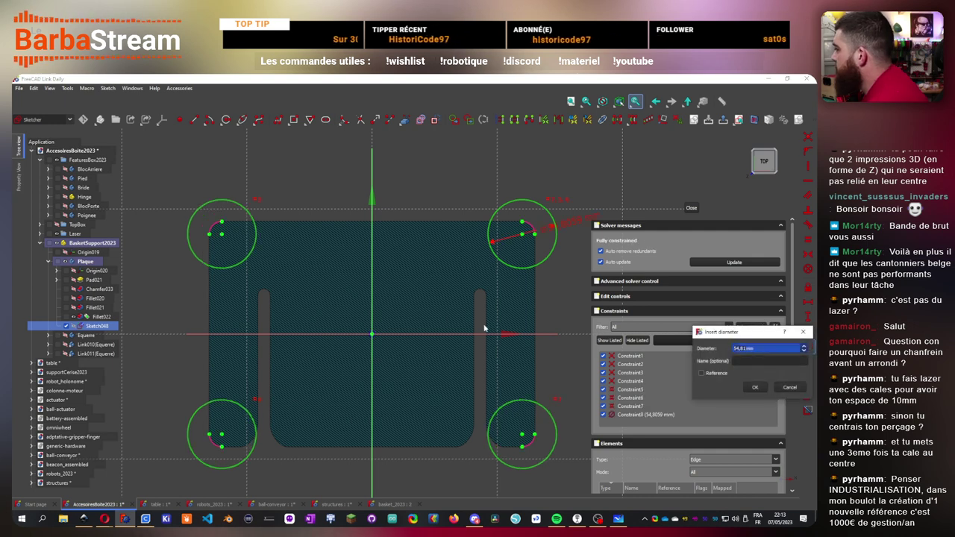
key(Return)
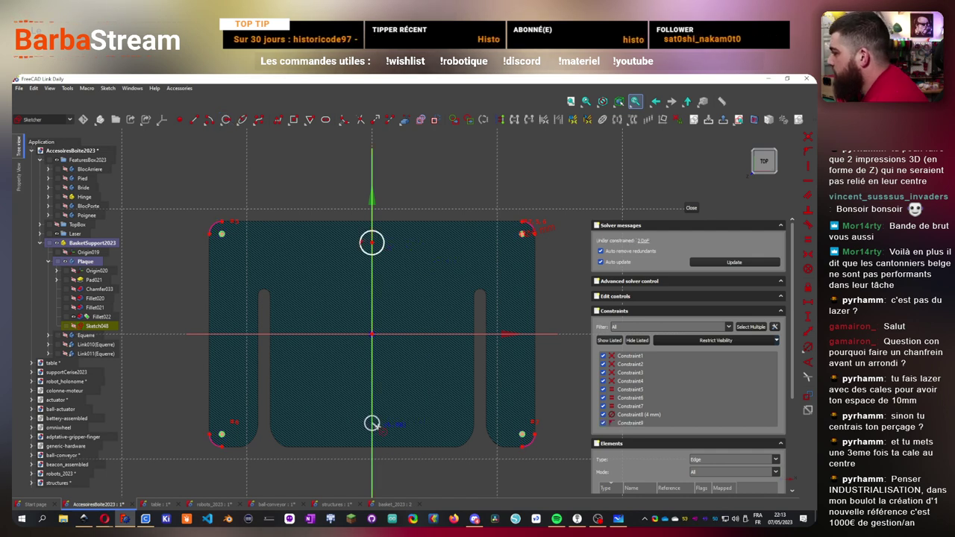
- Make the centre holes equal to the corners, align them horizontally, and close the sketch
click(385, 248)
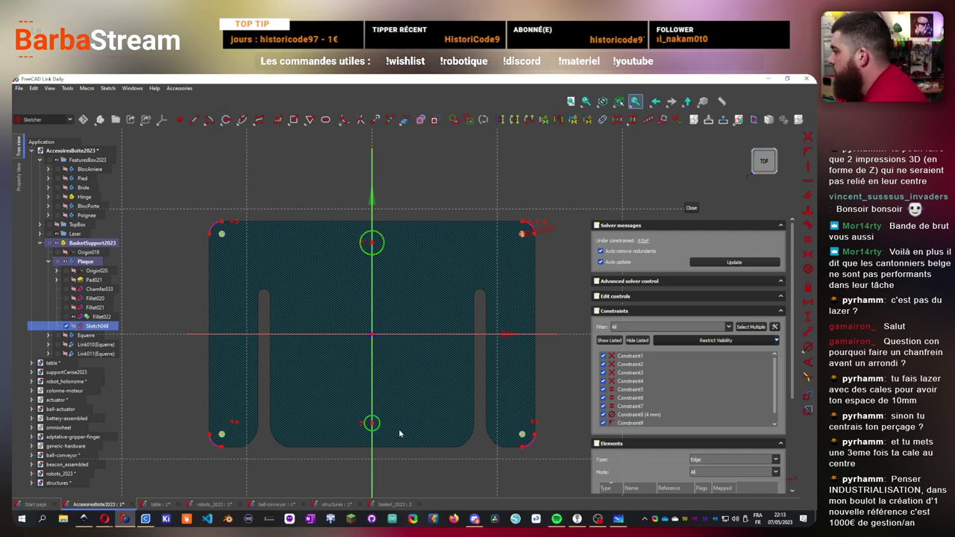
click(523, 435)
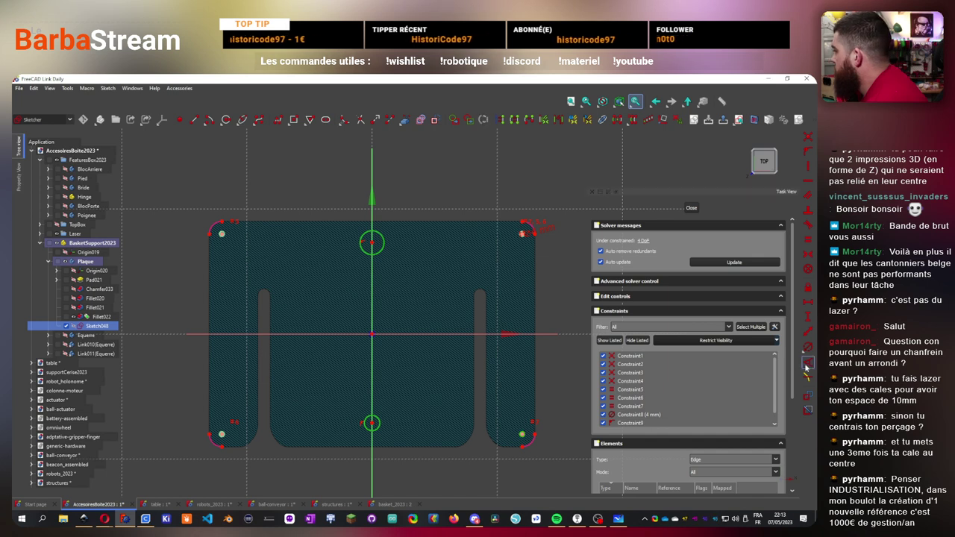
click(808, 240)
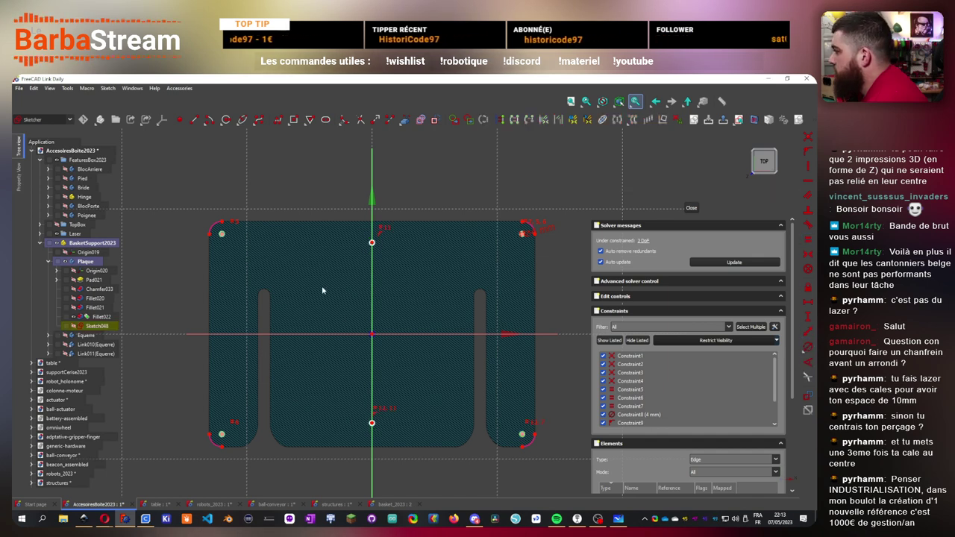
click(372, 244)
click(523, 234)
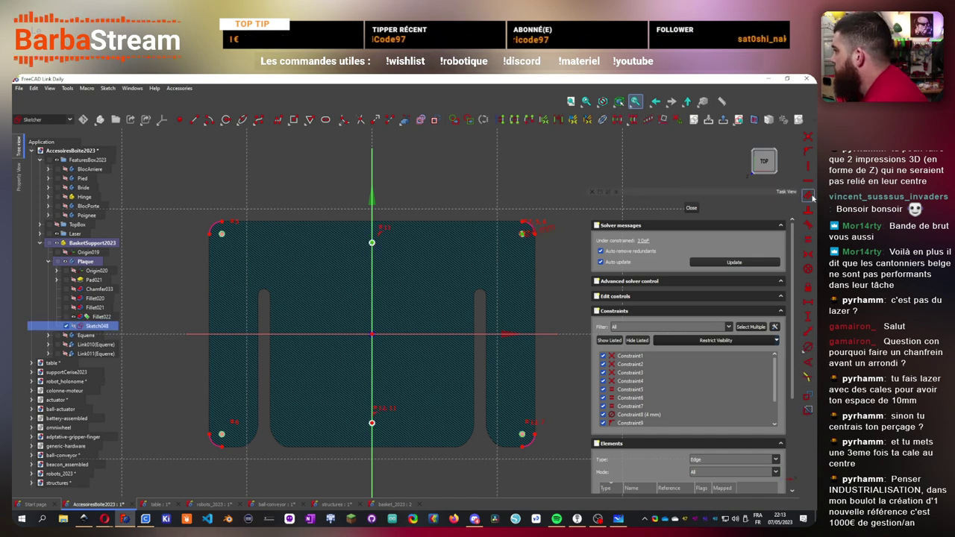
click(808, 181)
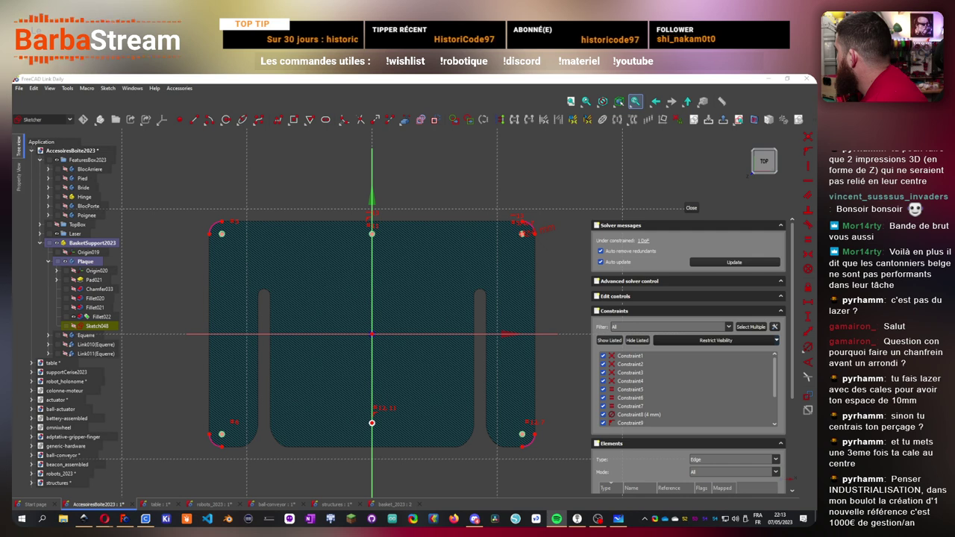
click(522, 436)
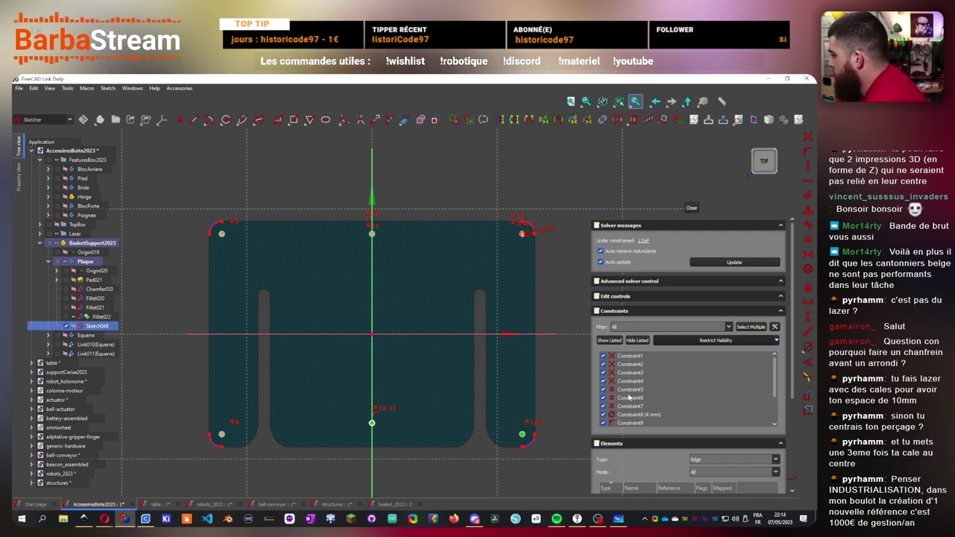
click(809, 183)
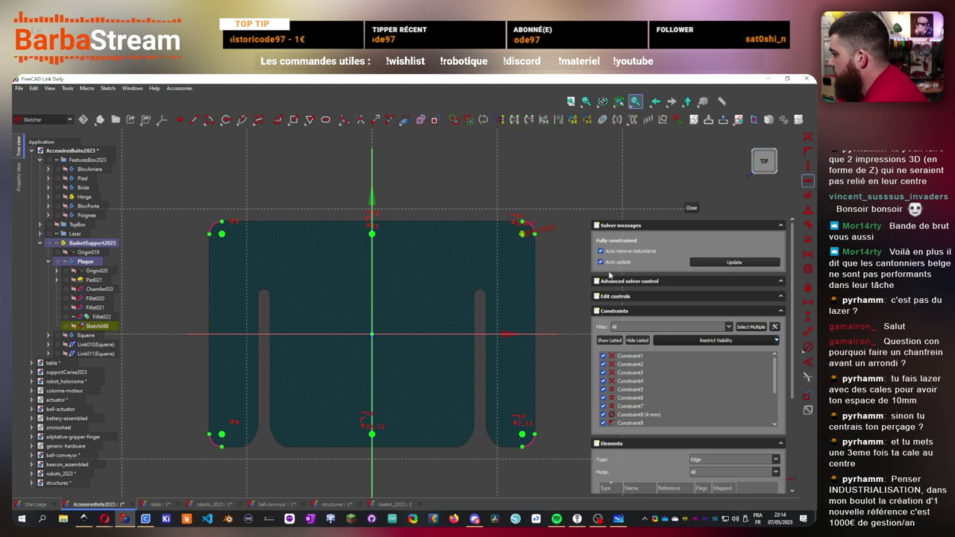
click(691, 207)
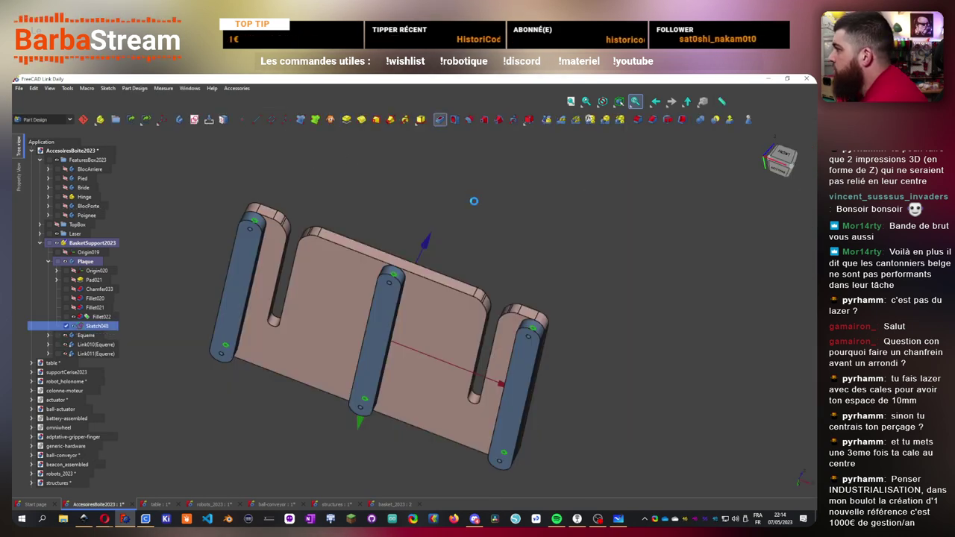
- Pocket the hole sketch through all of the plate
click(440, 120)
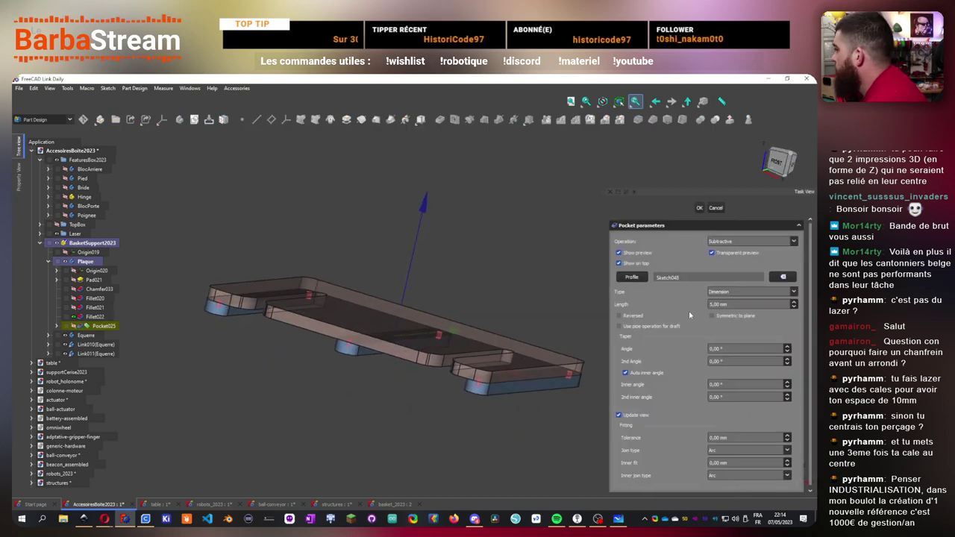
click(750, 292)
click(739, 303)
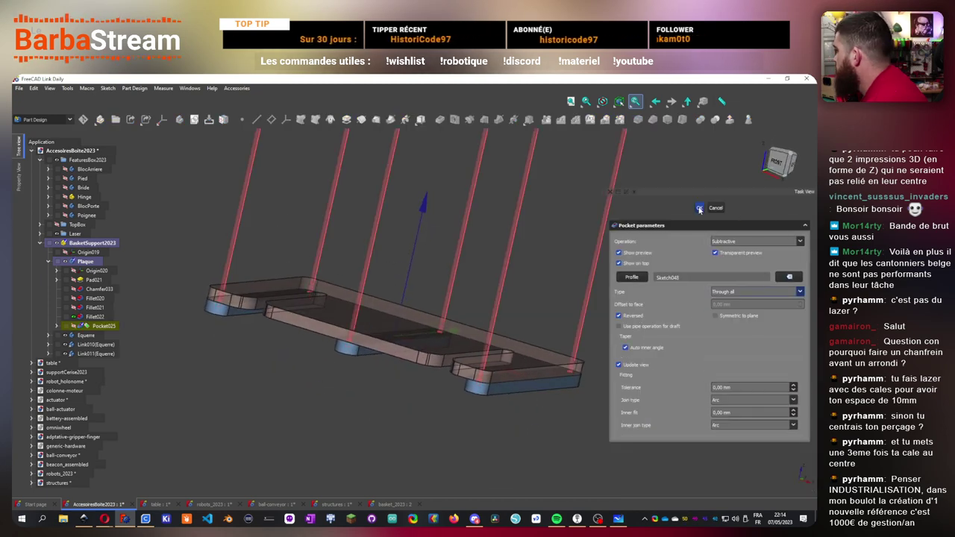
key(Return)
- Orbit around the drilled plate to inspect it, then select Pad021
middle_drag(570, 256, 417, 279)
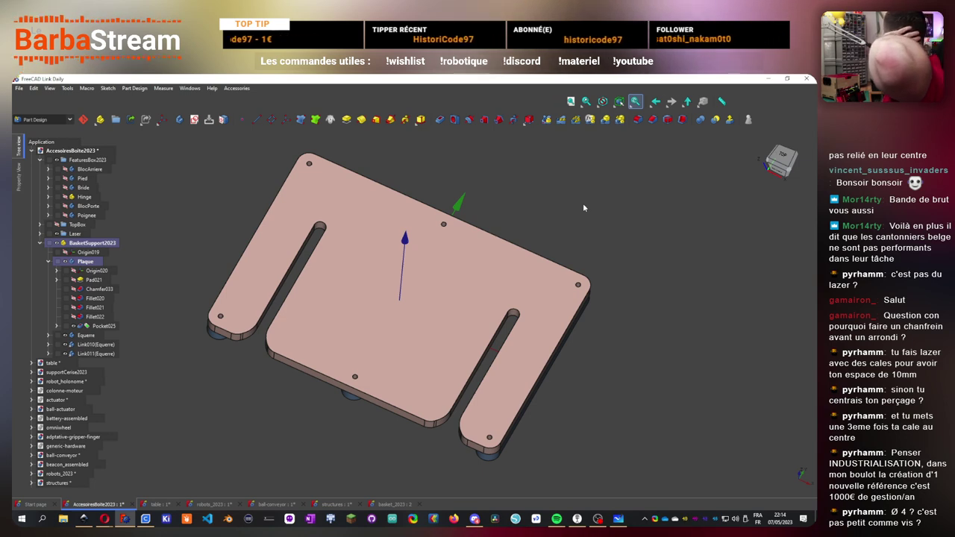
middle_drag(561, 228, 418, 430)
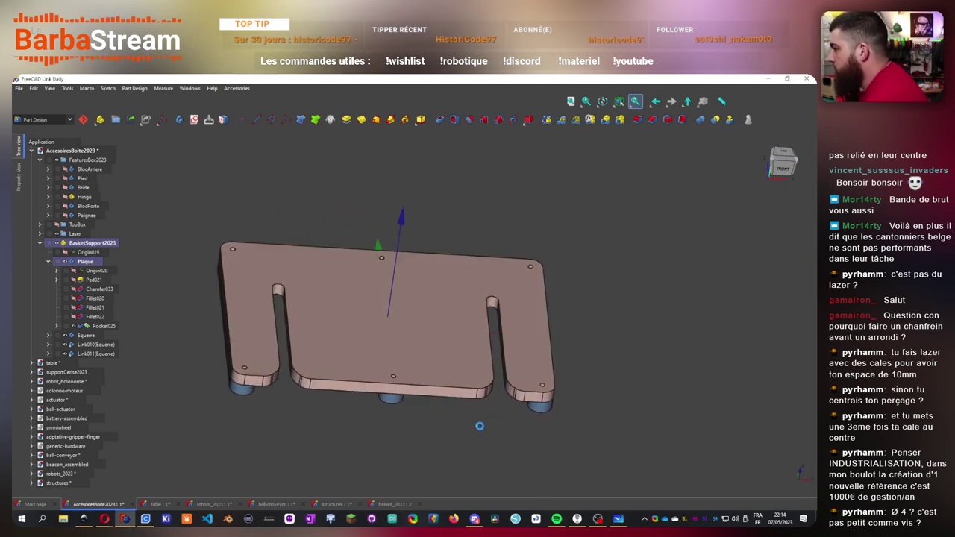
middle_drag(595, 394, 481, 267)
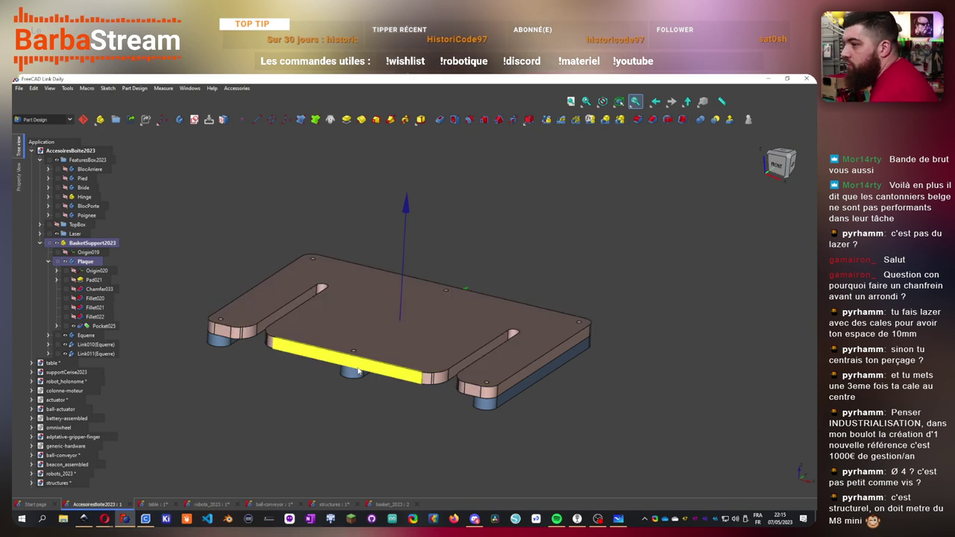
scroll(299, 357, up, 3)
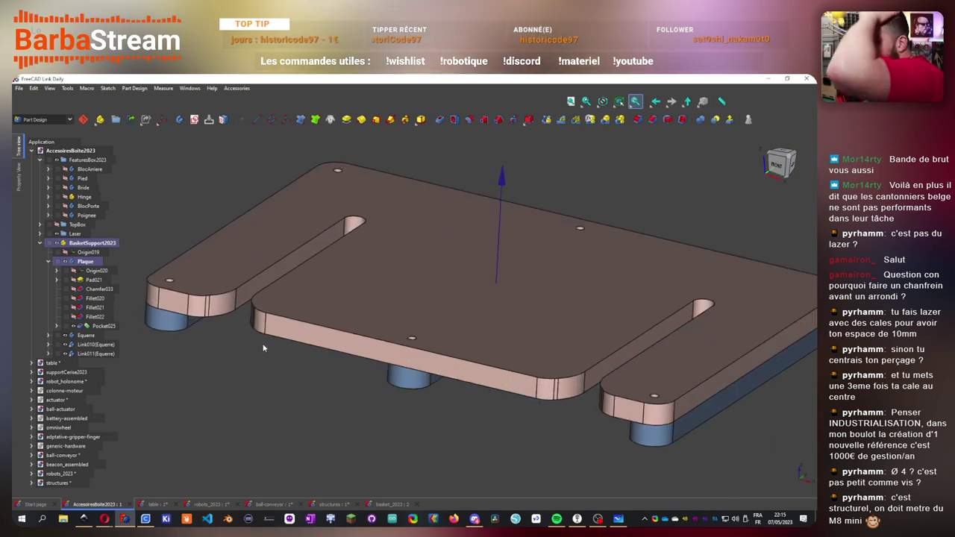
click(94, 281)
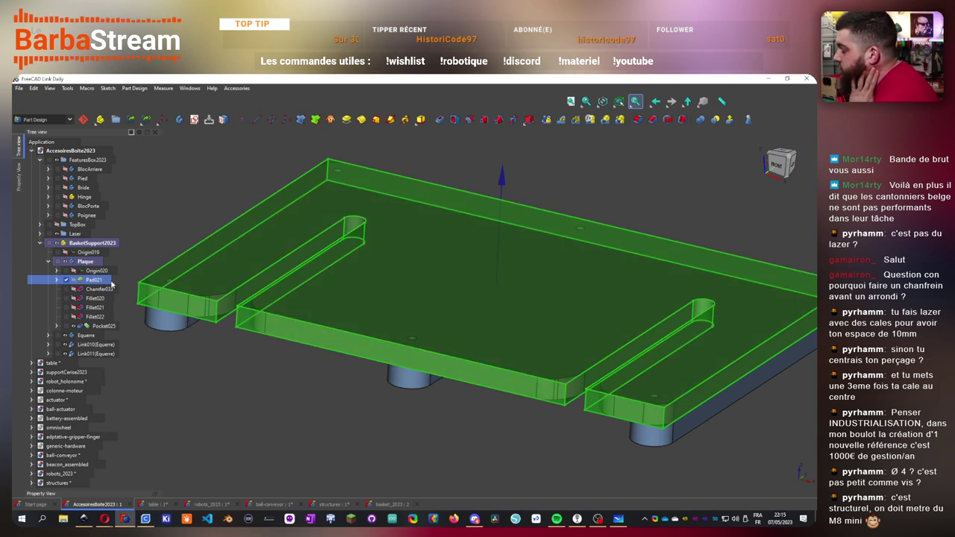
- Edit Pad021 and change its length to 5 mm
middle_drag(562, 449, 446, 453)
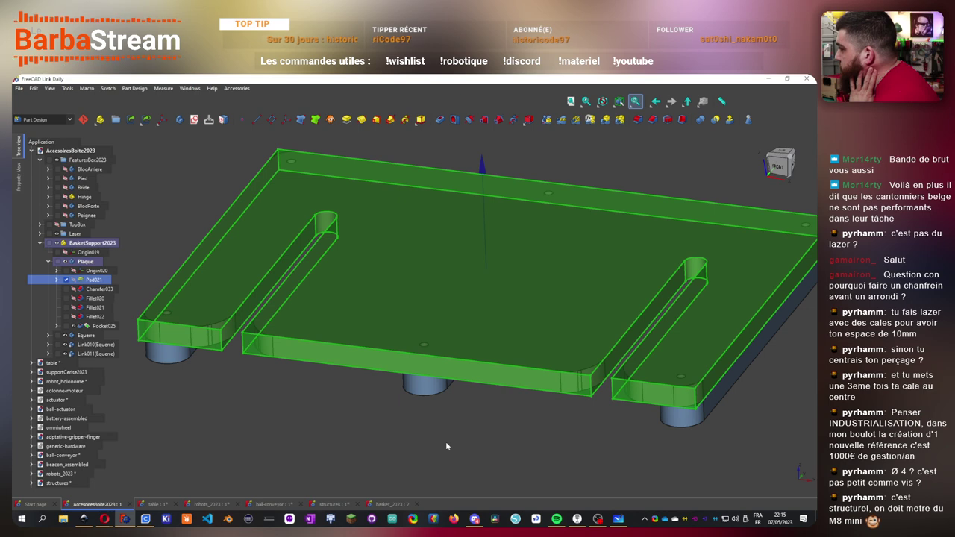
right_click(90, 282)
key(Escape)
right_click(97, 283)
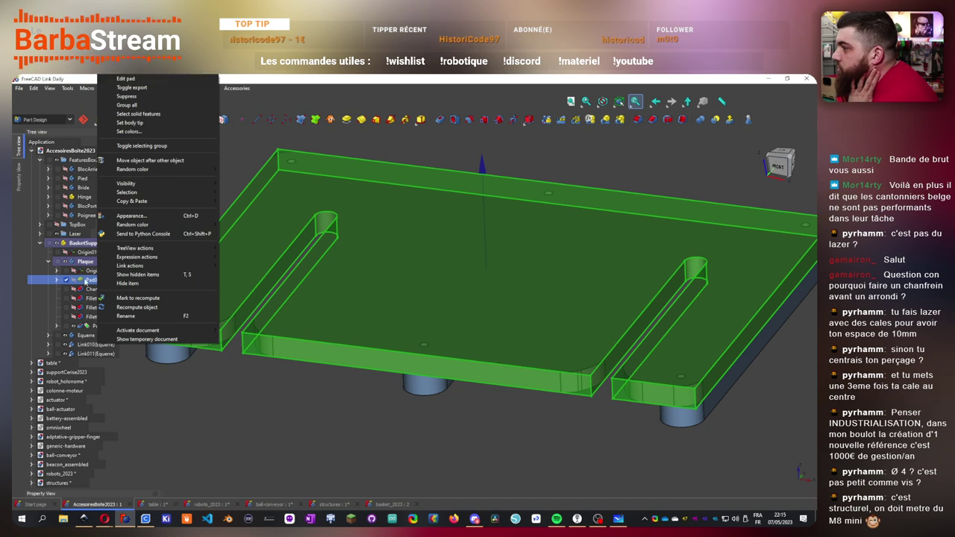
click(124, 79)
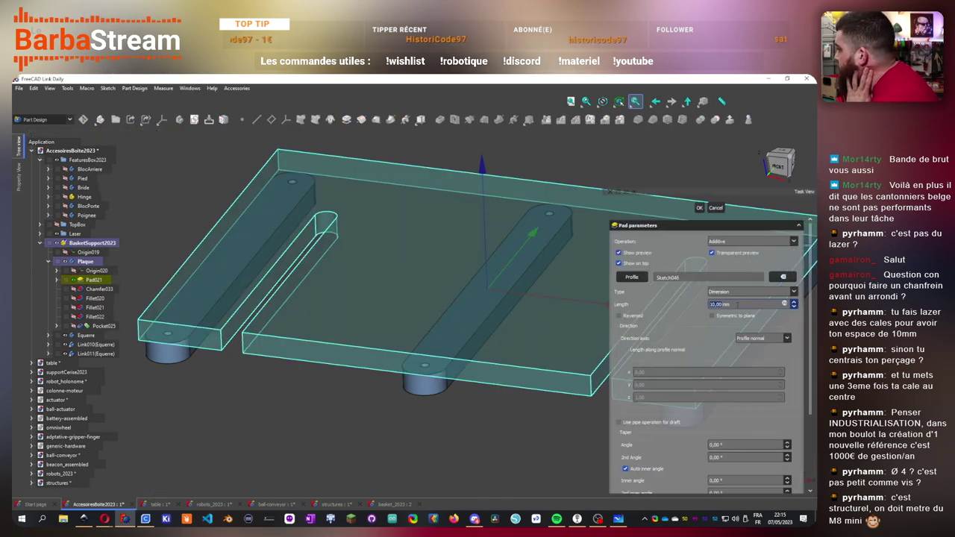
text(5 mm)
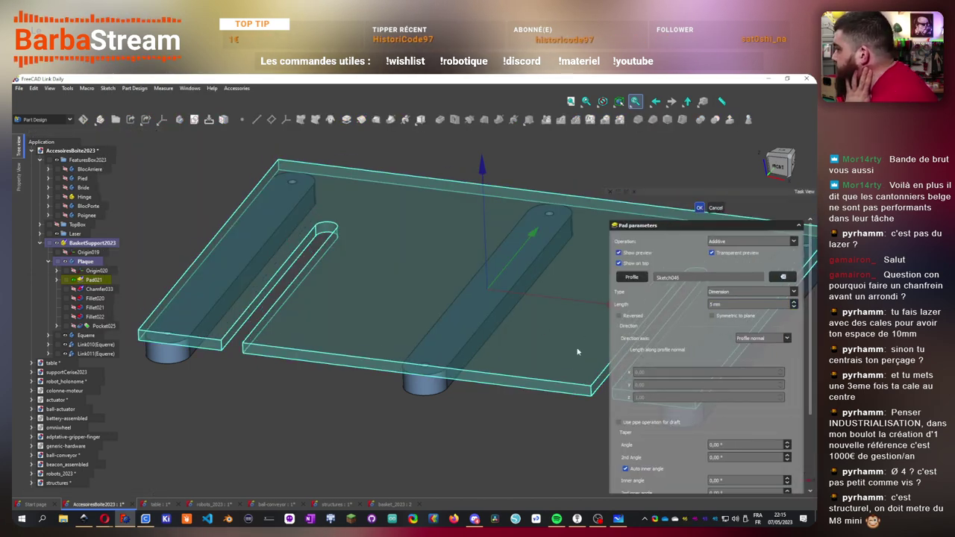
key(Return)
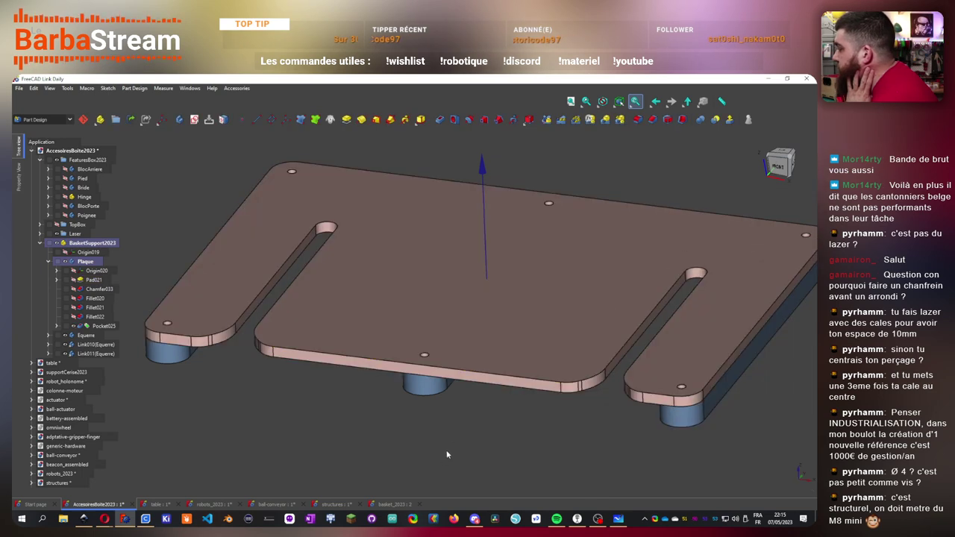
middle_drag(454, 441, 375, 416)
scroll(375, 407, up, 3)
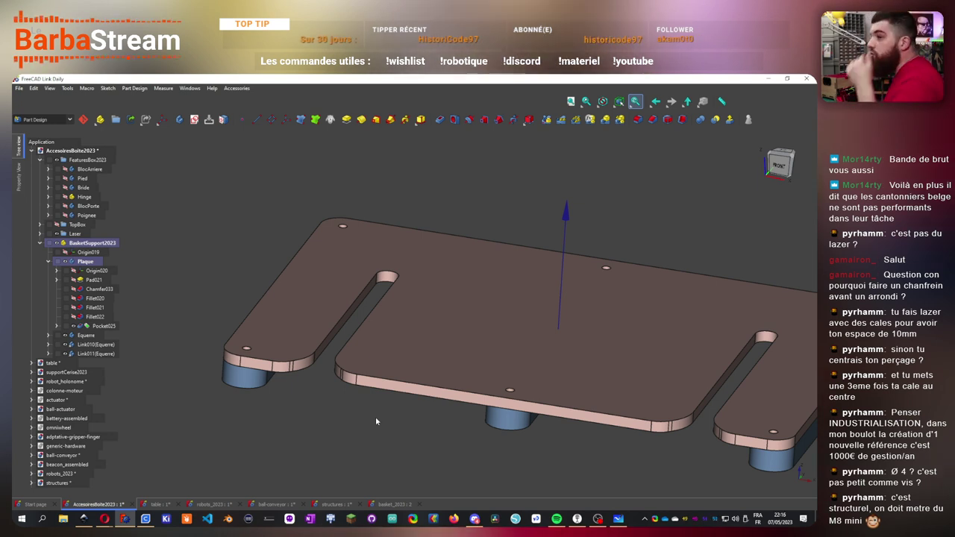
middle_drag(322, 376, 267, 404)
scroll(381, 295, up, 3)
scroll(266, 404, down, 3)
scroll(286, 420, up, 2)
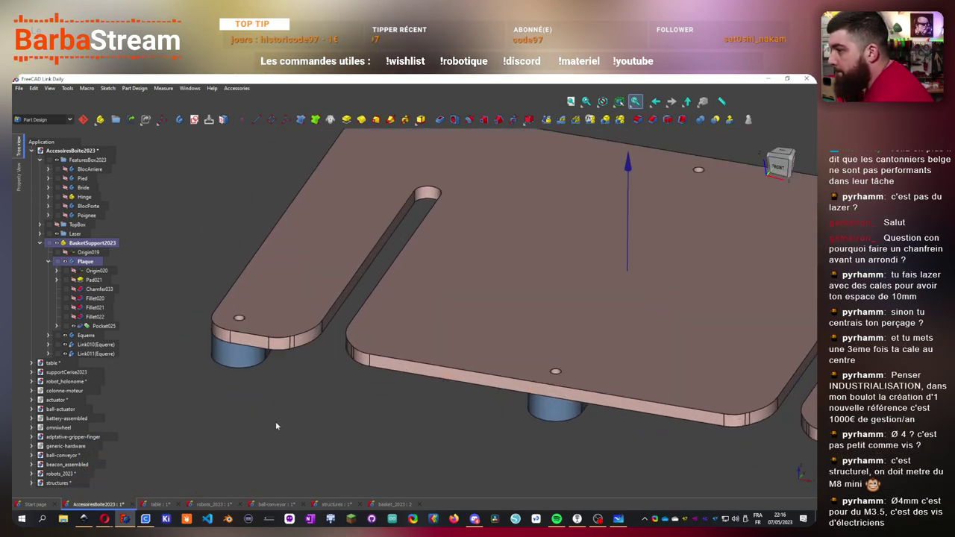
scroll(276, 421, down, 1)
scroll(270, 414, down, 1)
scroll(313, 425, up, 3)
scroll(367, 432, down, 3)
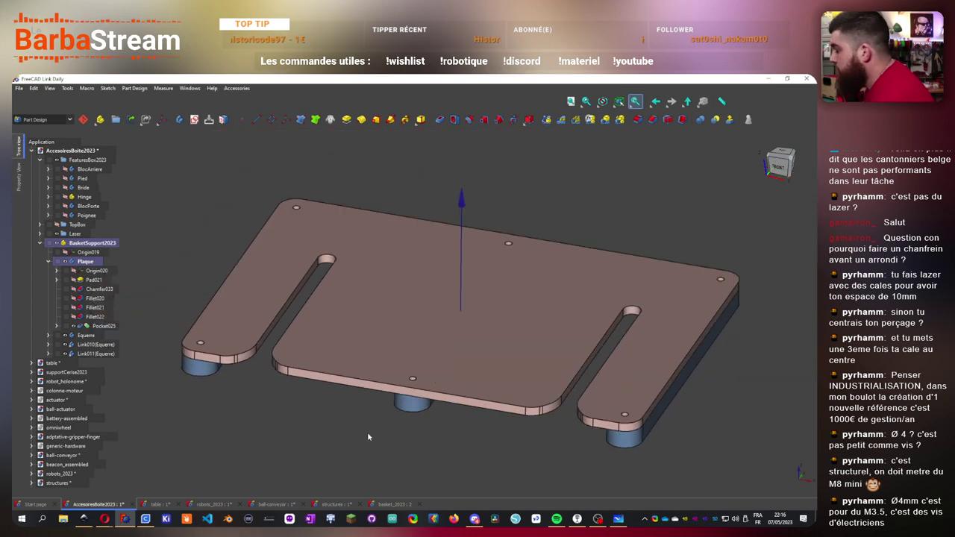
scroll(367, 433, down, 1)
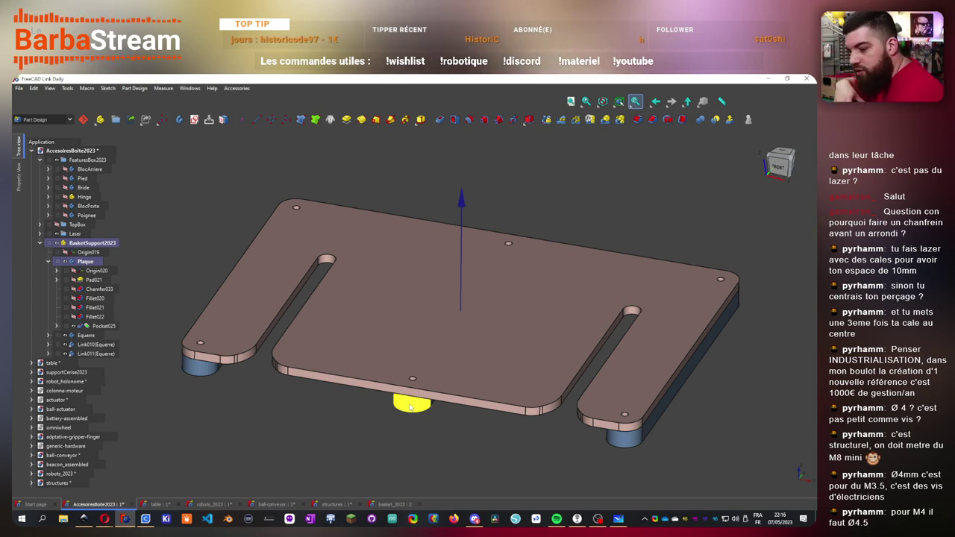
scroll(411, 406, down, 2)
scroll(327, 414, up, 4)
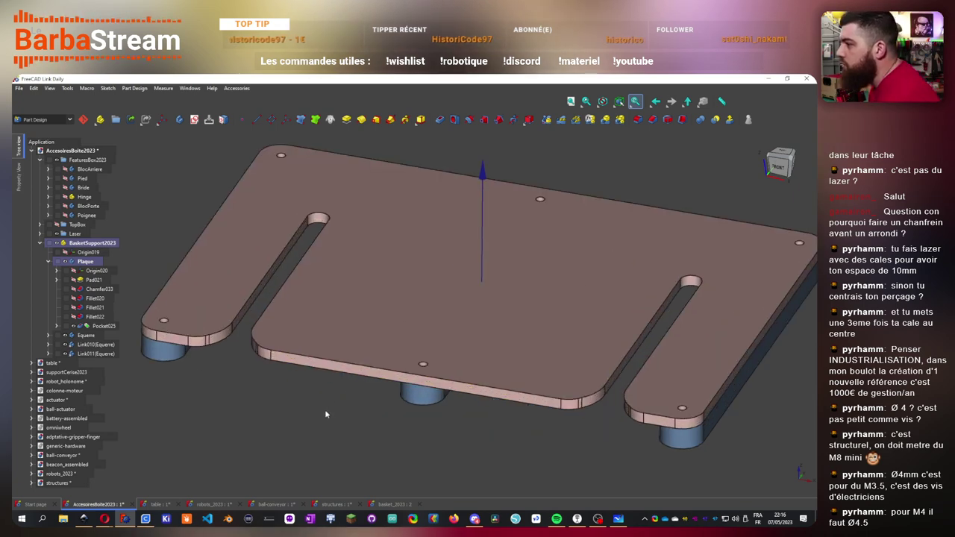
scroll(326, 414, up, 2)
scroll(302, 418, down, 2)
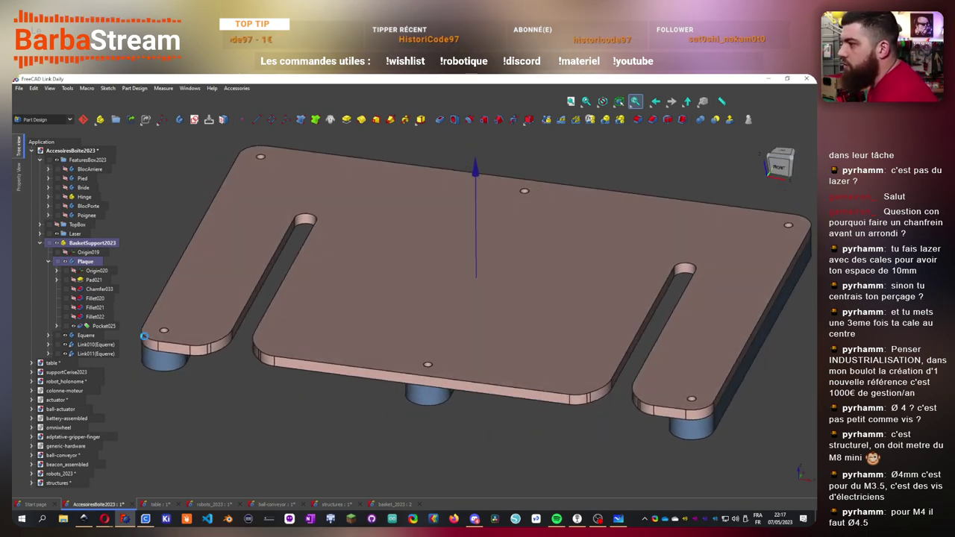
- Move the BasketSupport2023 body into the FeaturesBox2023 group
click(49, 262)
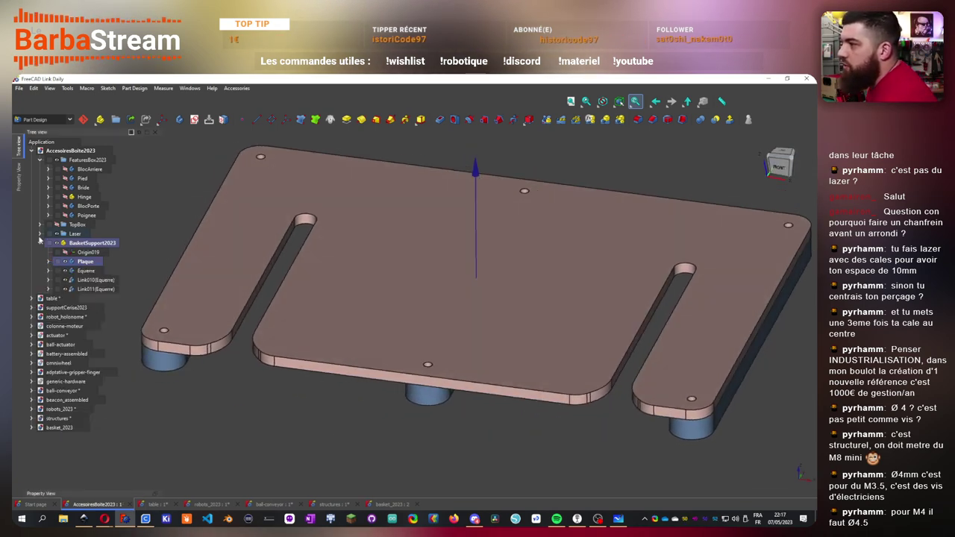
click(40, 243)
click(86, 243)
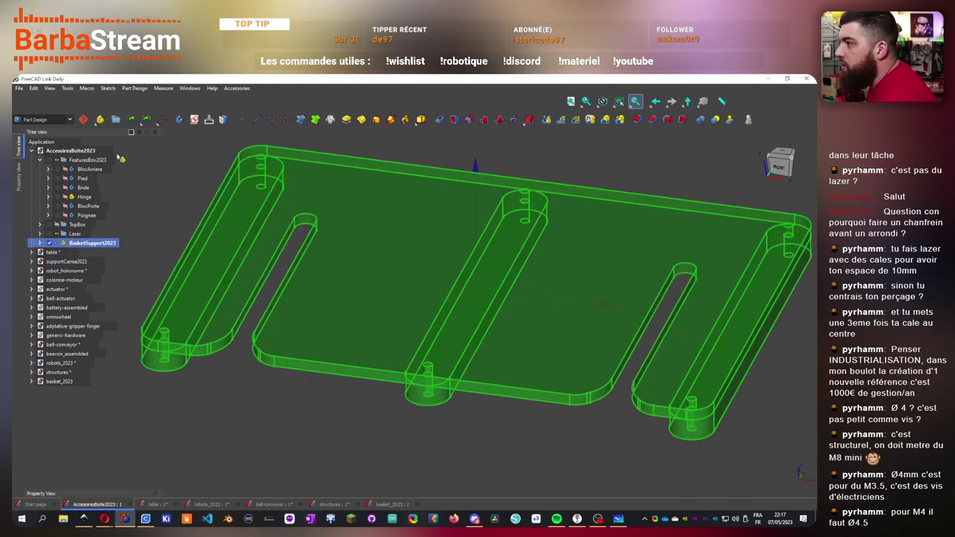
drag(101, 164, 102, 166)
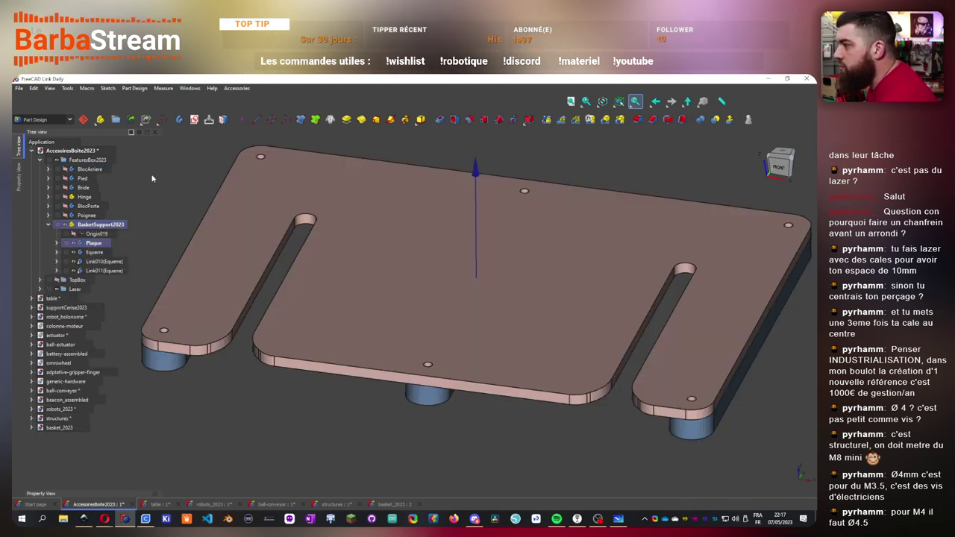
- Insert a new blank TechDraw page from the quick command menu
key(Tab)
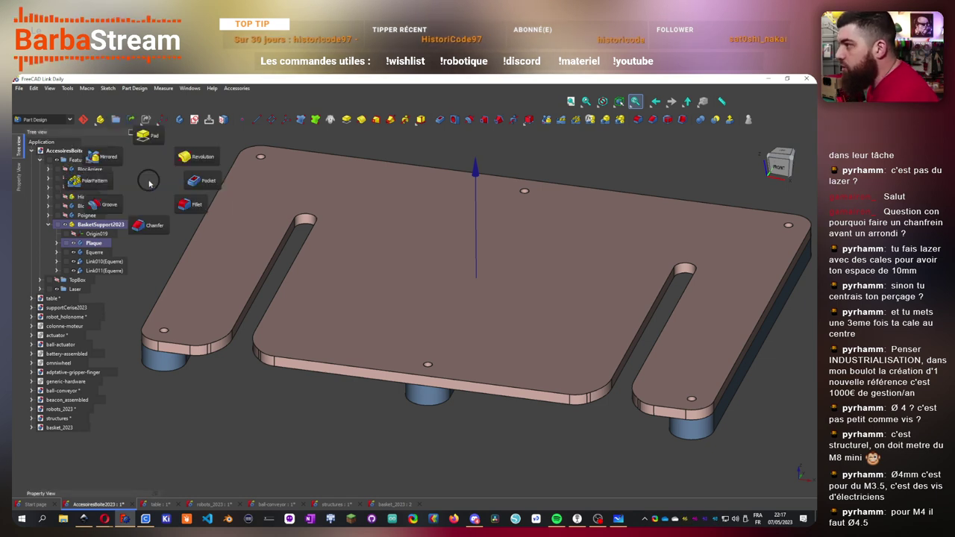
key(Tab)
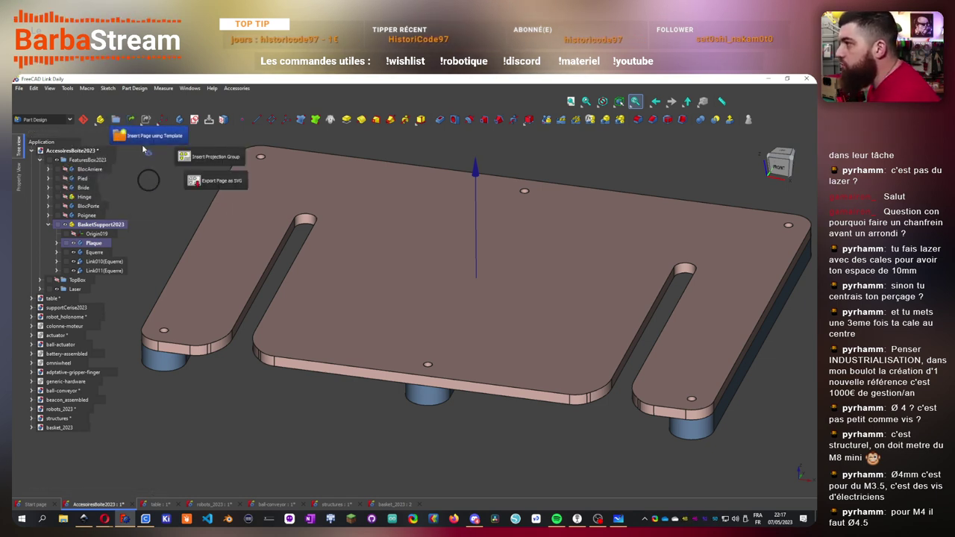
key(Tab)
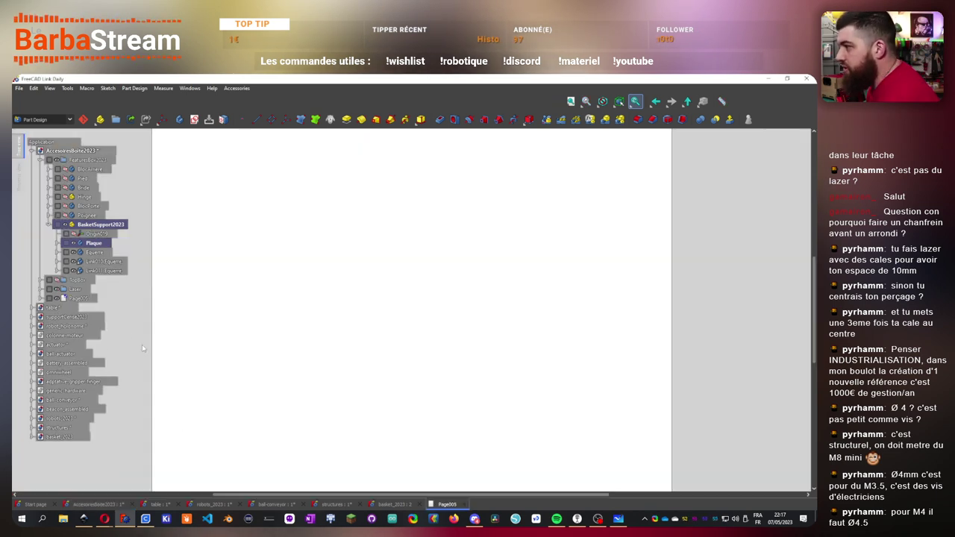
- Close the basket_2023 and structures documents
click(393, 505)
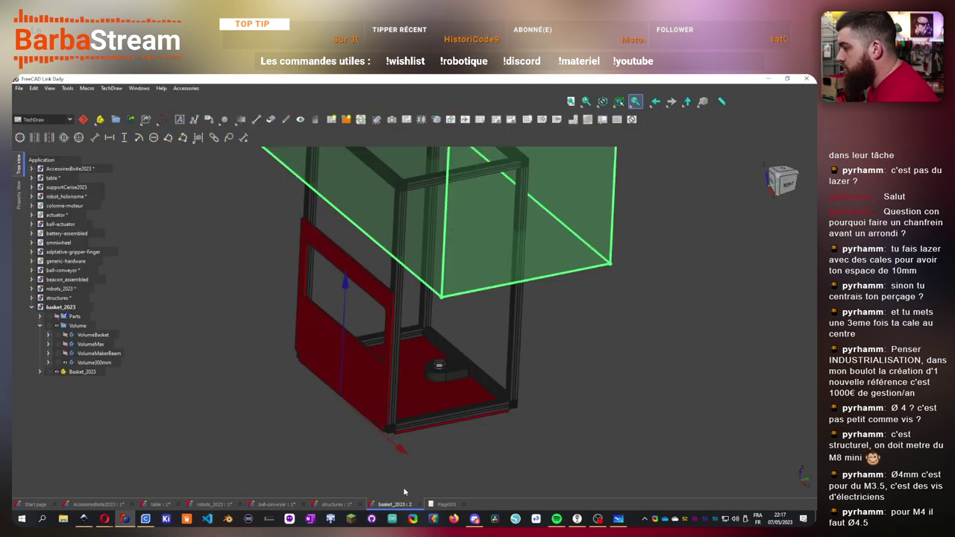
click(423, 505)
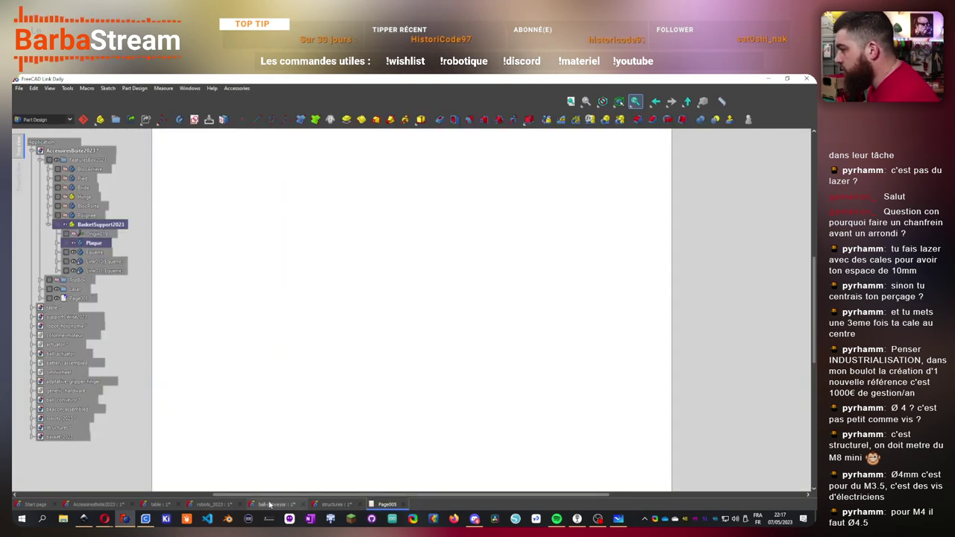
click(359, 505)
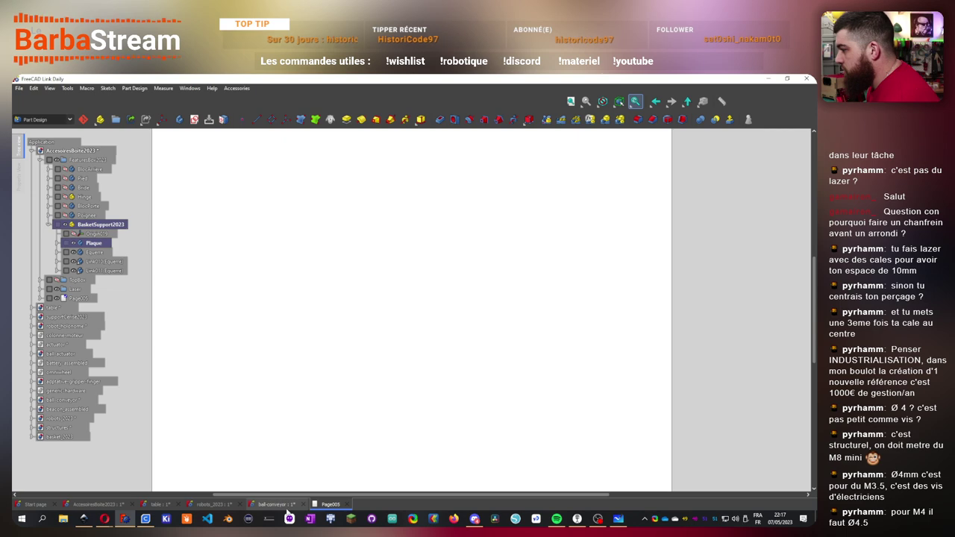
- Project the support plate in Top view onto Page005
scroll(308, 468, down, 3)
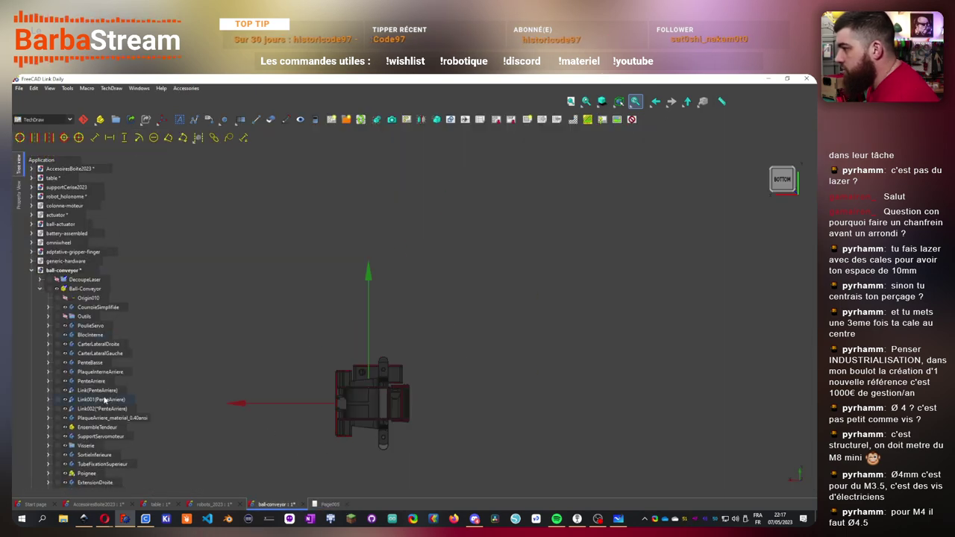
scroll(102, 428, down, 3)
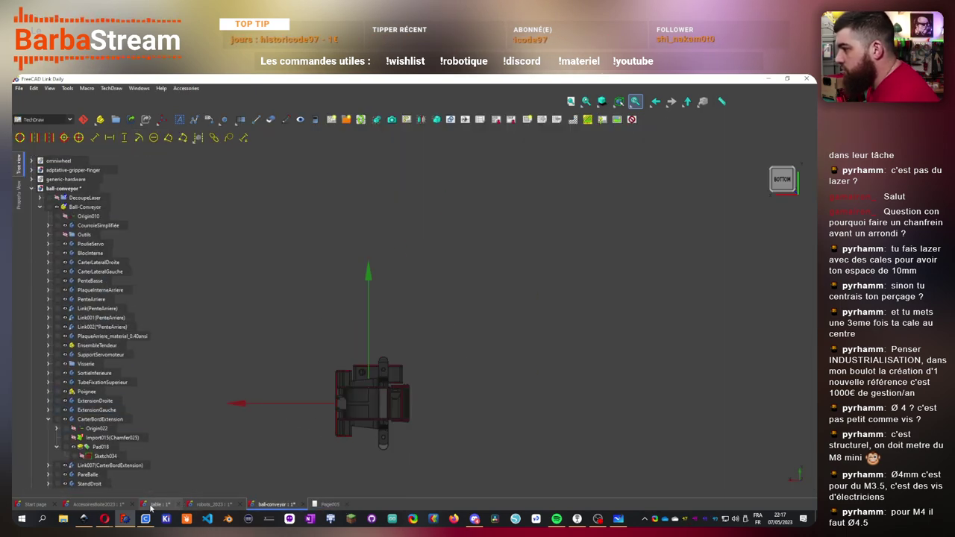
click(95, 505)
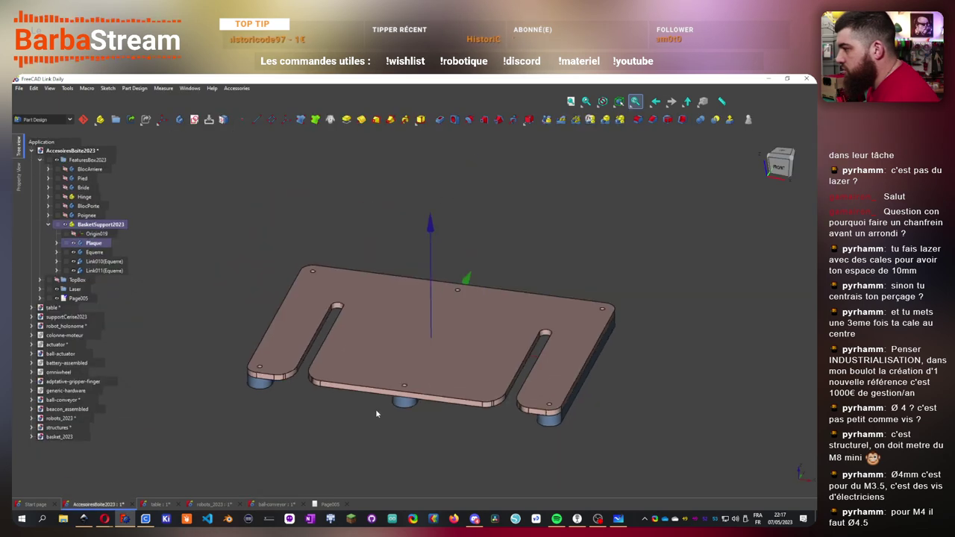
click(422, 272)
key(2)
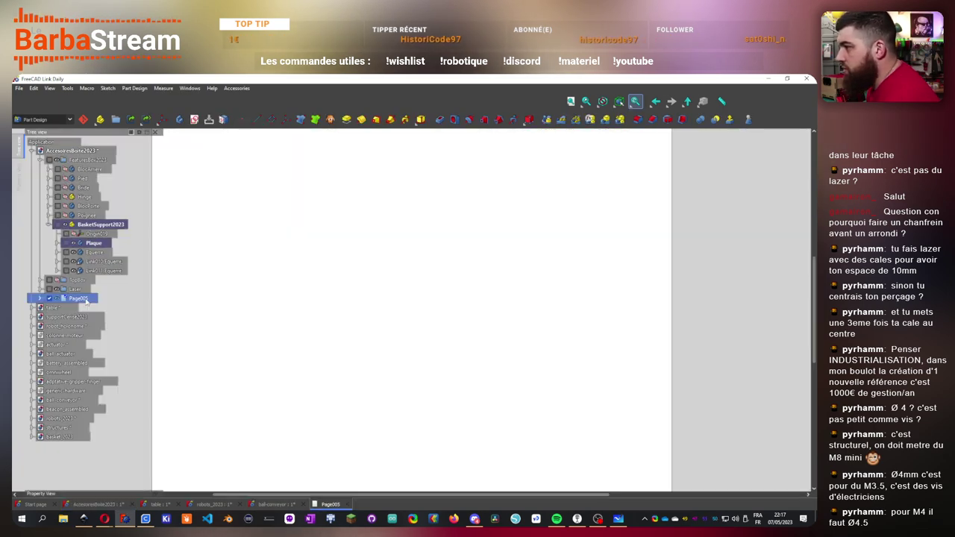
click(329, 504)
key(Tab)
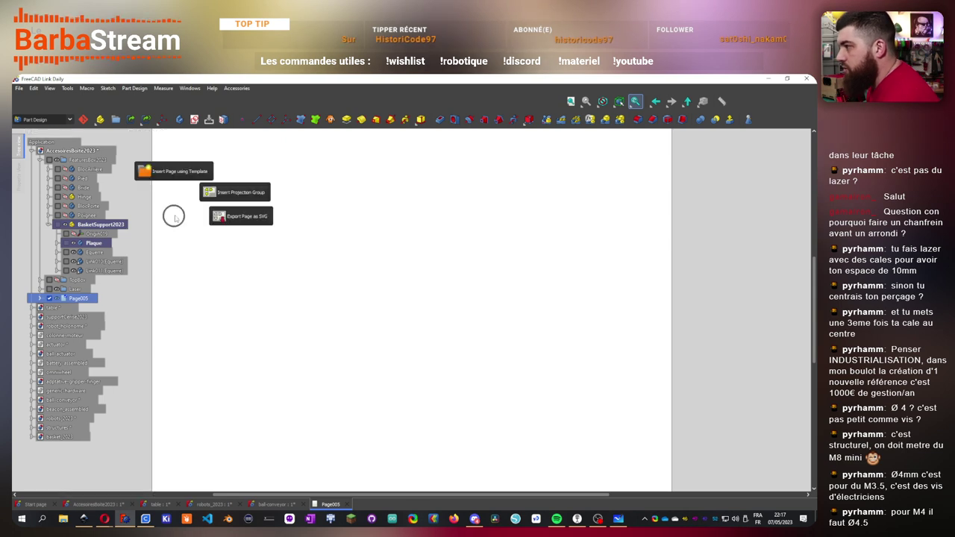
click(251, 188)
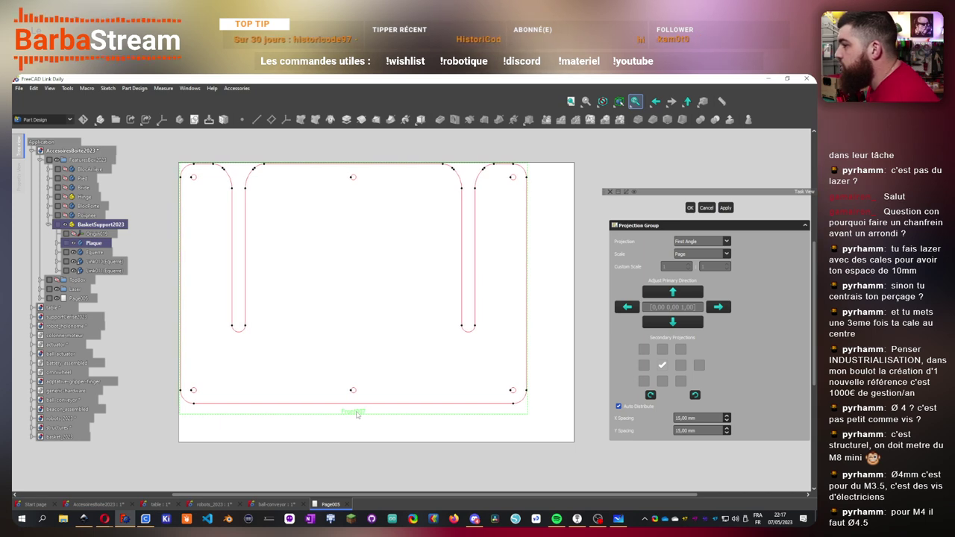
click(690, 209)
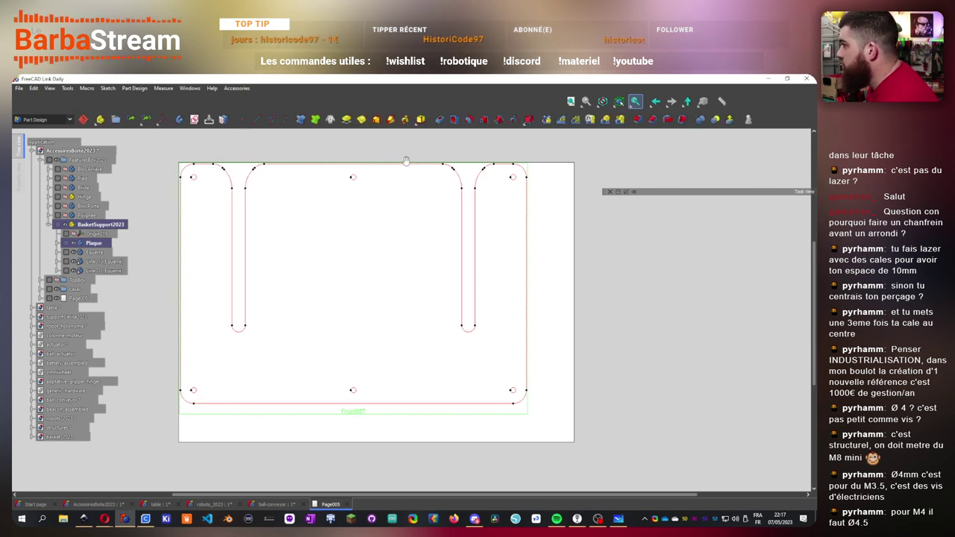
- View the plate from below, reopen Page005 and expand the Laser group
click(272, 504)
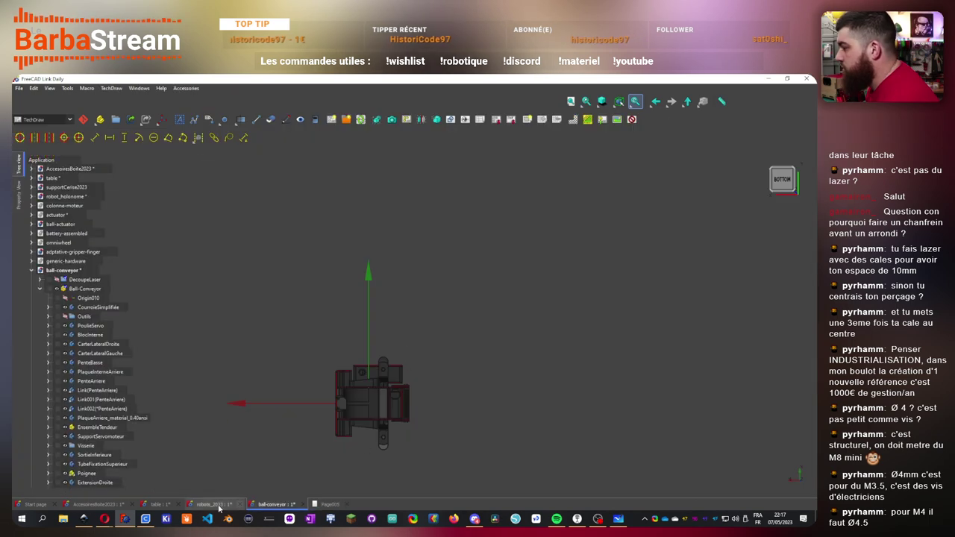
click(96, 504)
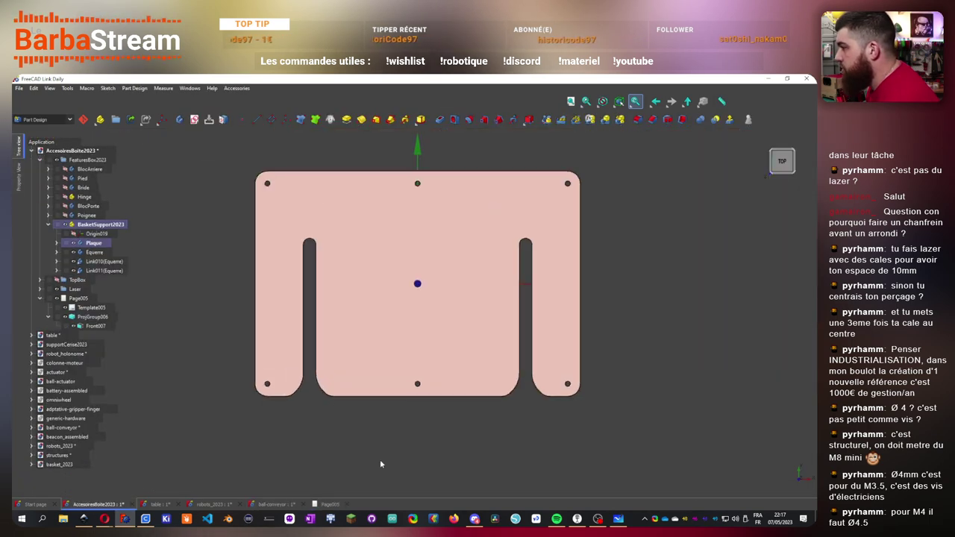
drag(780, 163, 793, 159)
click(781, 157)
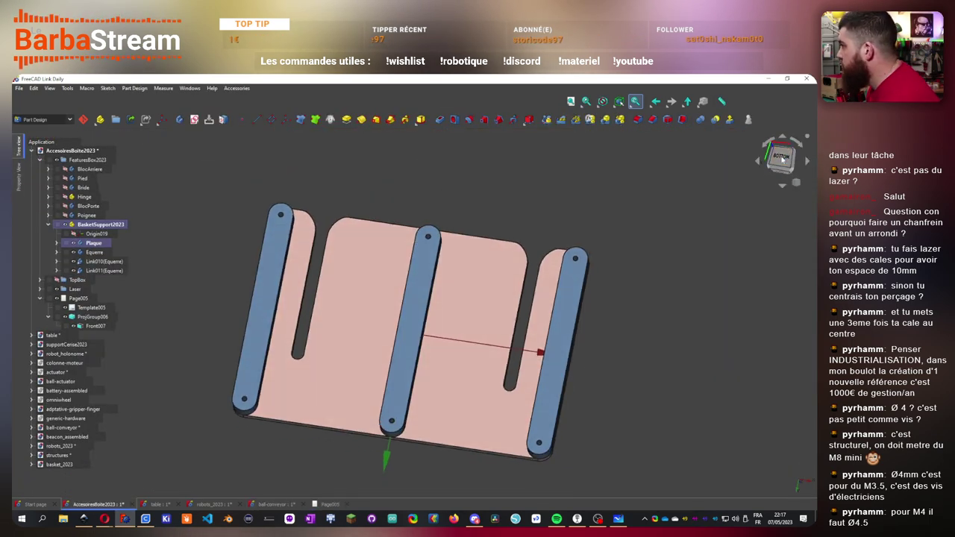
click(40, 297)
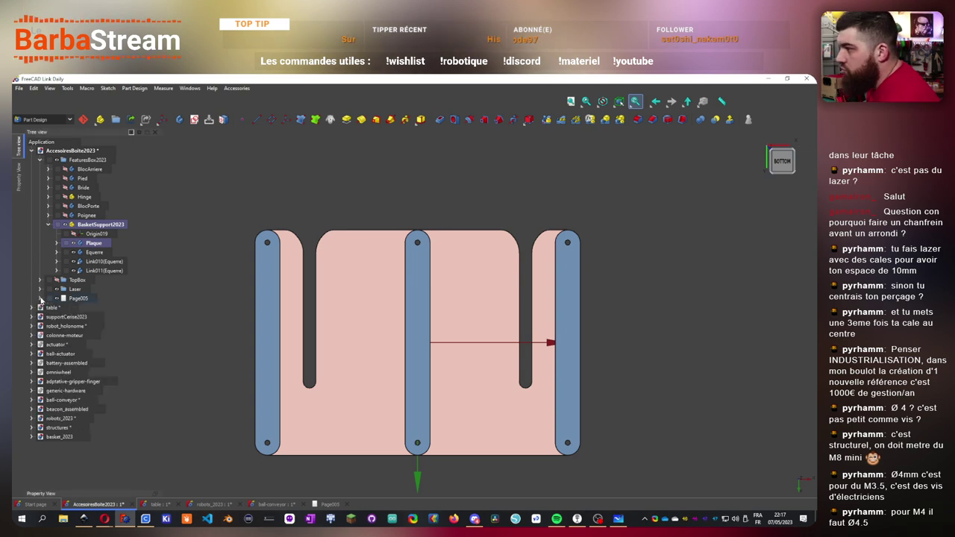
double_click(78, 299)
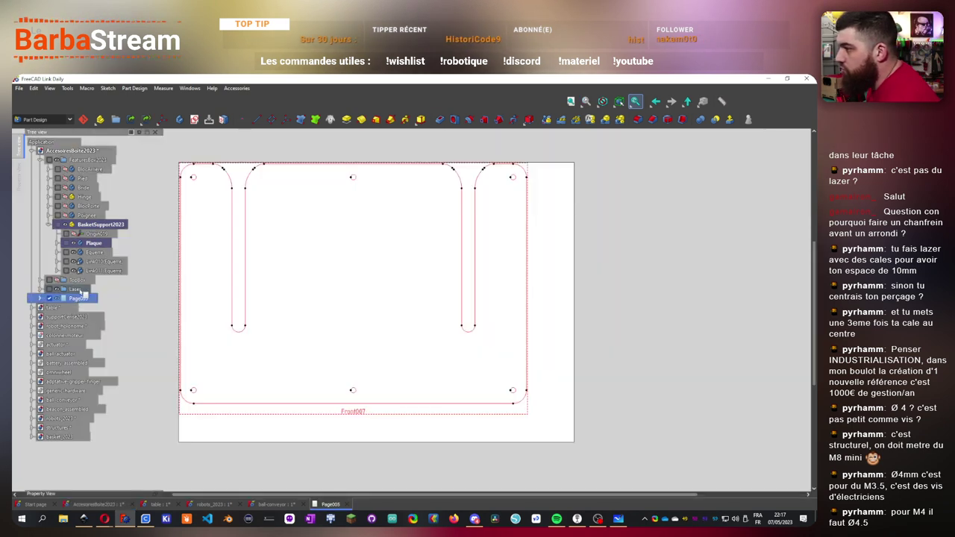
click(42, 289)
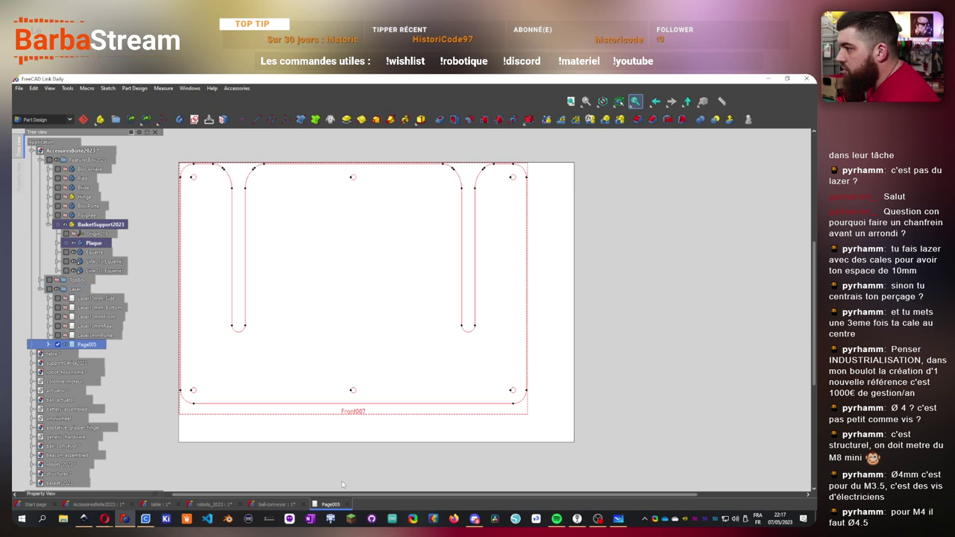
- Project the leftmost bracket strap face onto Page006
click(88, 504)
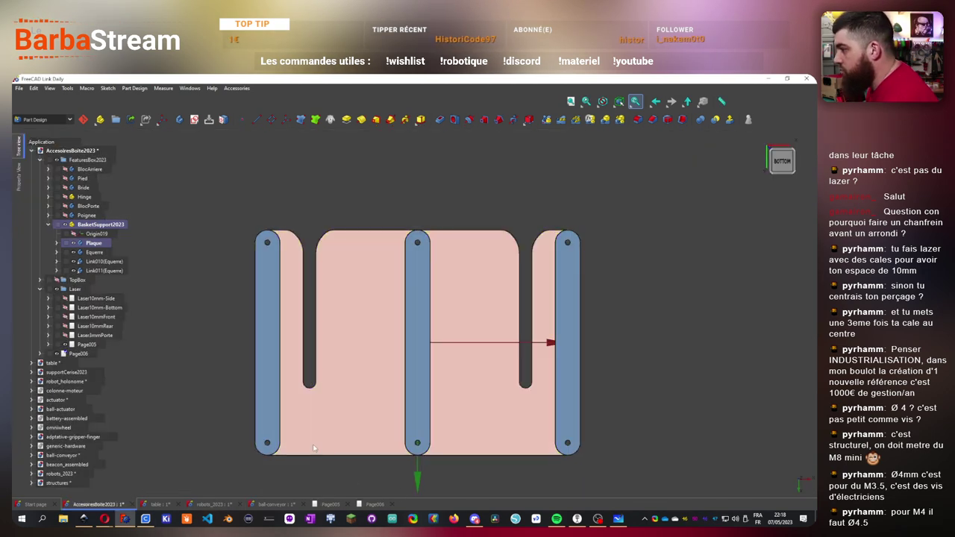
double_click(84, 354)
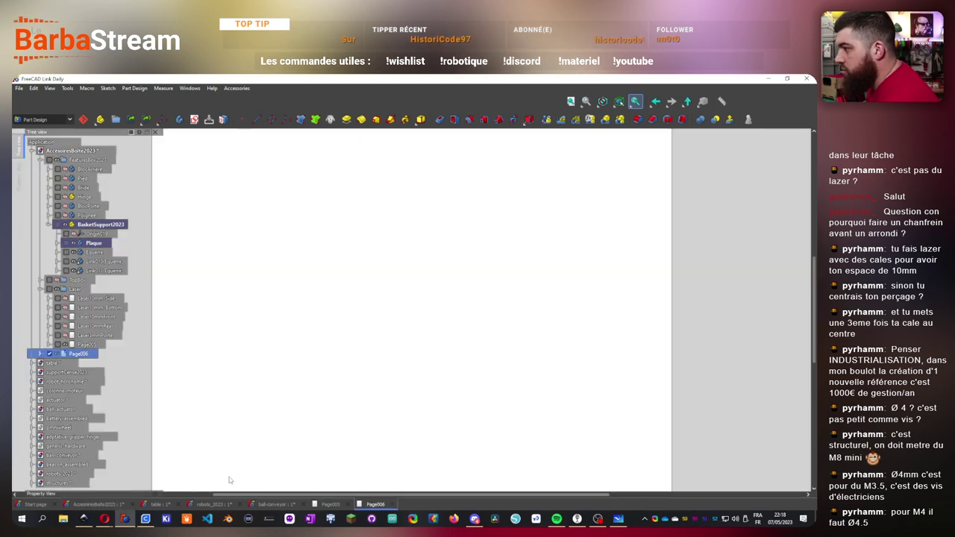
click(96, 504)
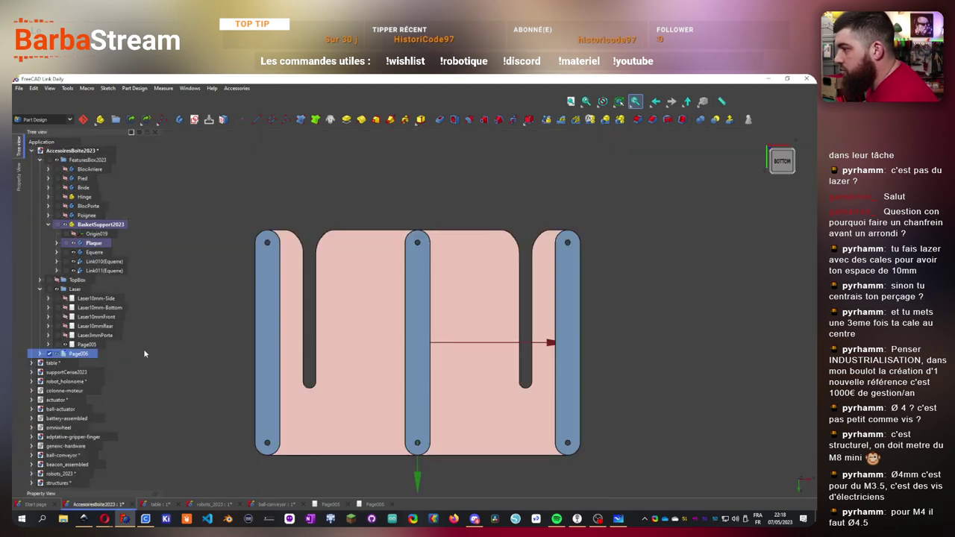
click(275, 302)
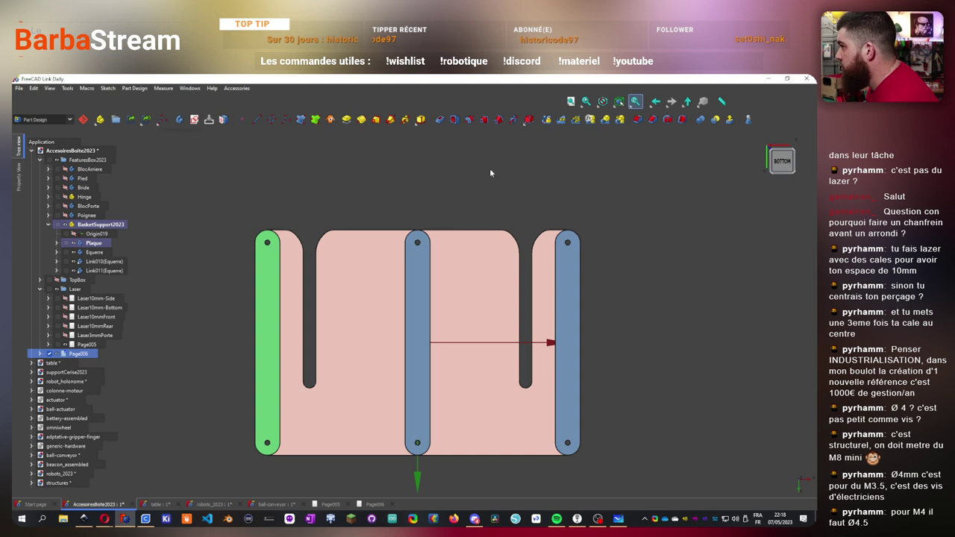
key(Tab)
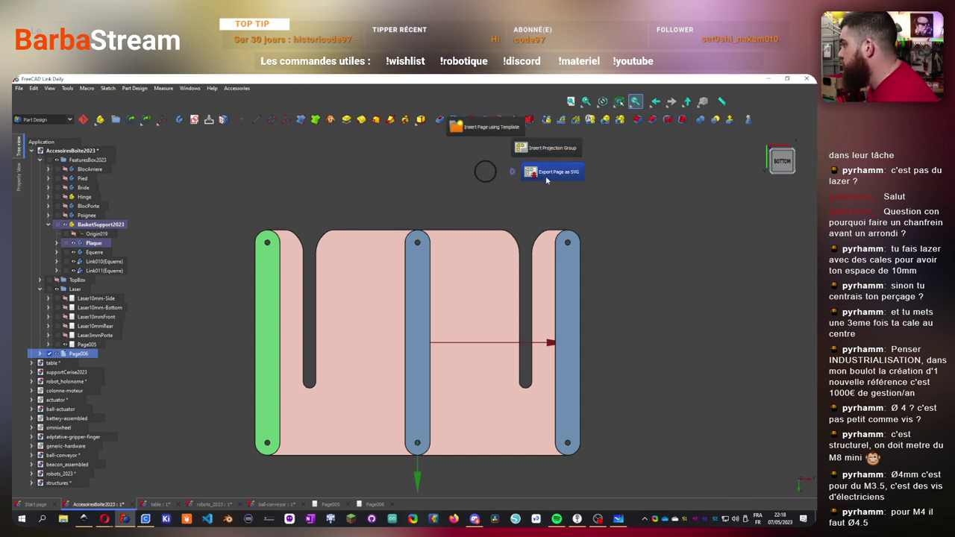
click(549, 148)
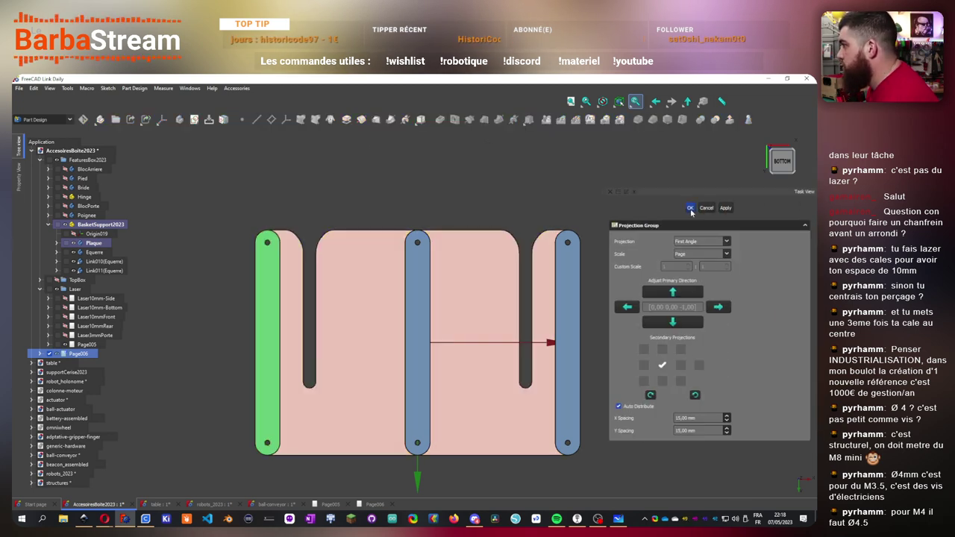
click(690, 207)
- Move the strap view to the left edge of Page006
click(369, 505)
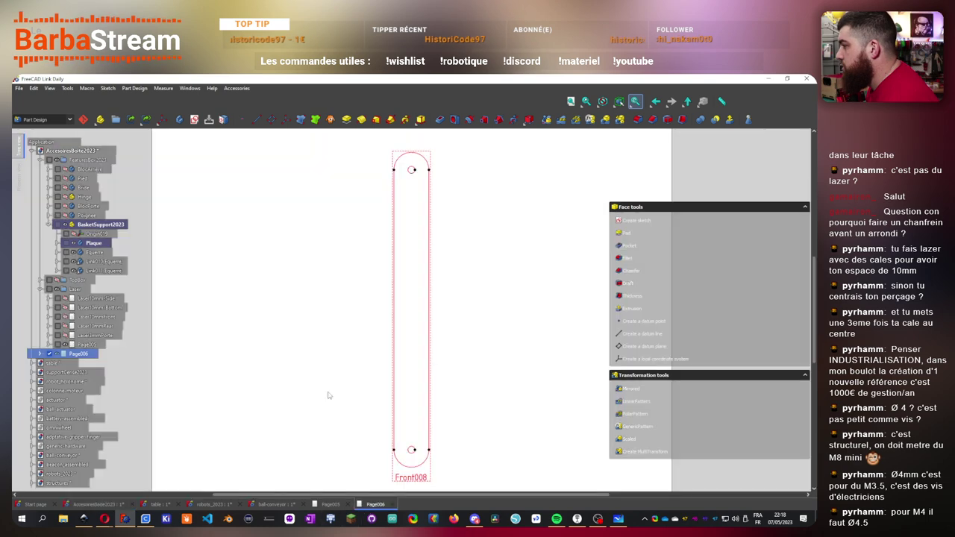
scroll(396, 336, down, 2)
drag(388, 452, 218, 450)
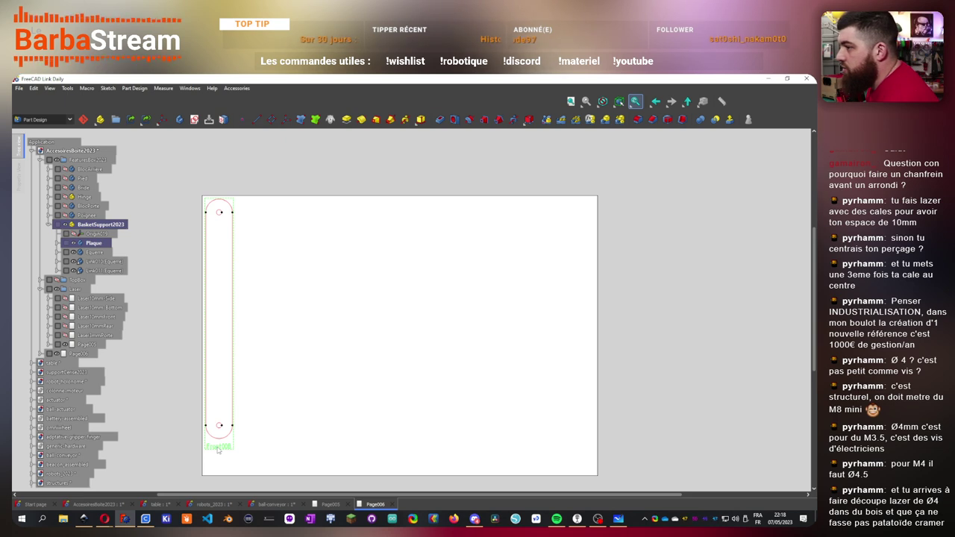
drag(218, 450, 217, 450)
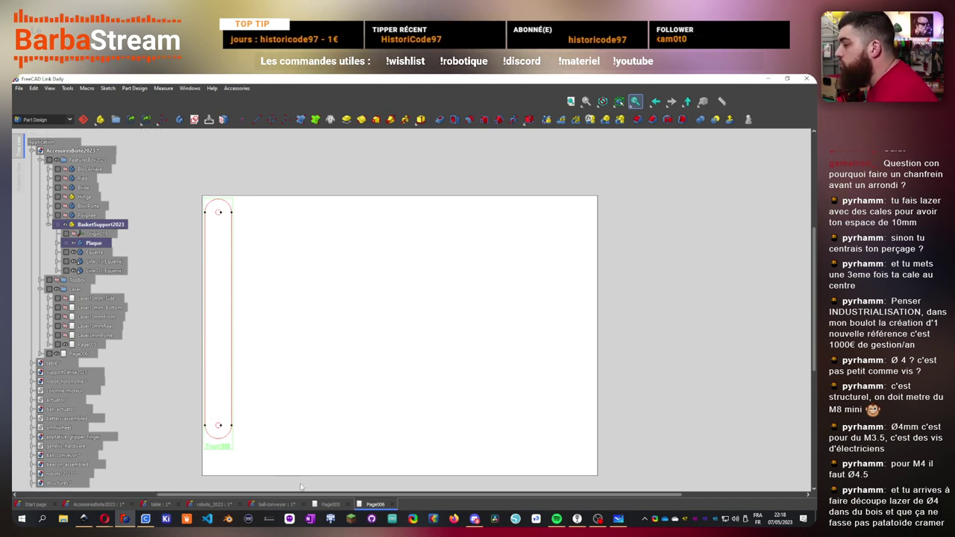
click(329, 505)
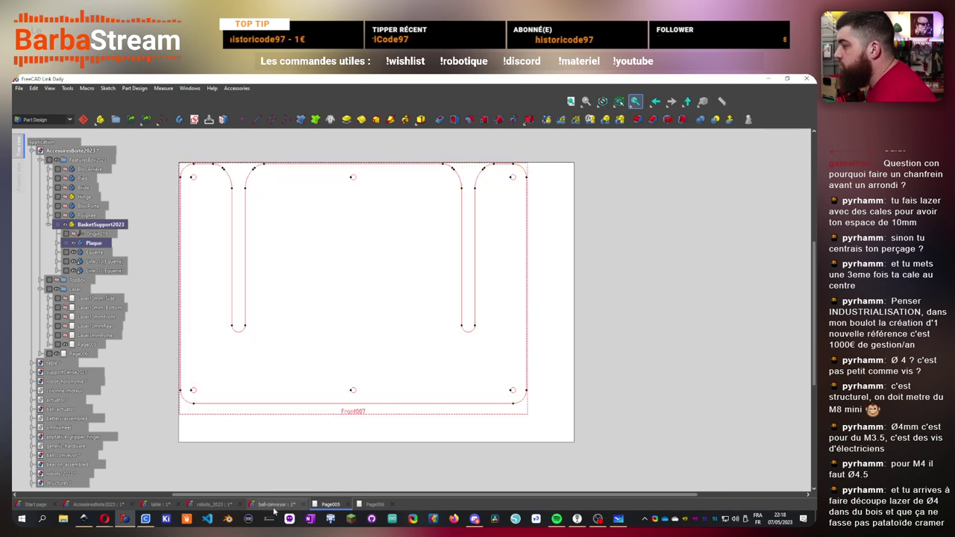
- Rename the Page006 drawing to 'Laser3mmEquerres'
click(97, 504)
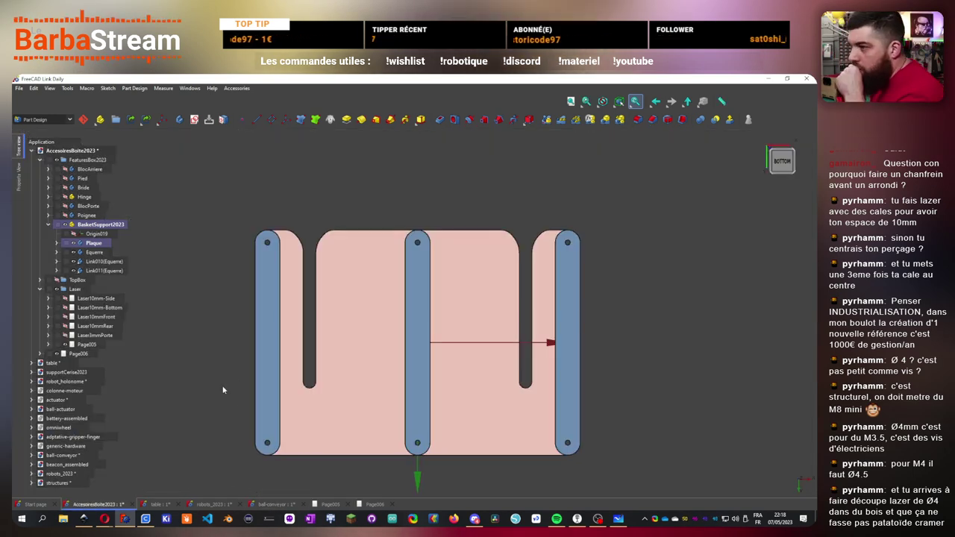
double_click(80, 355)
right_click(97, 354)
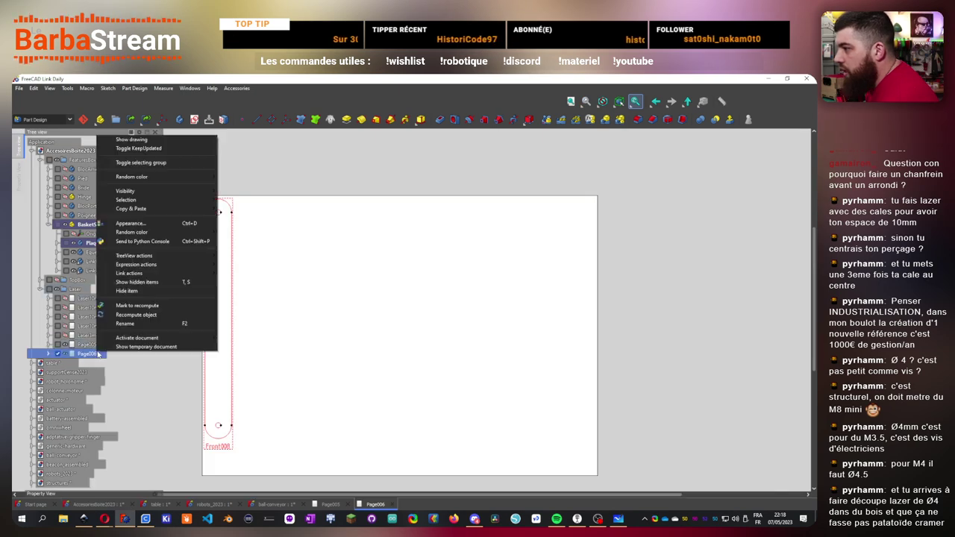
click(141, 323)
text(Las)
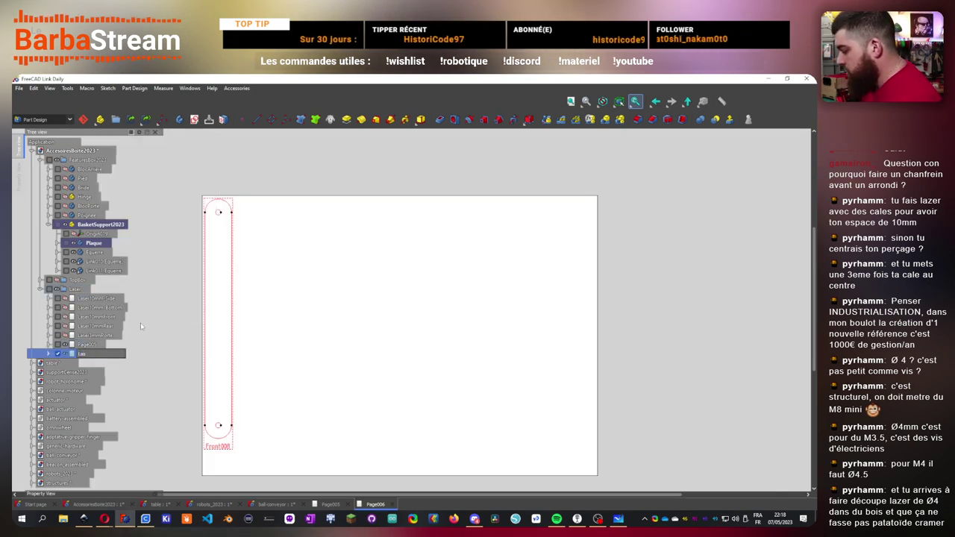
text(er3mm)
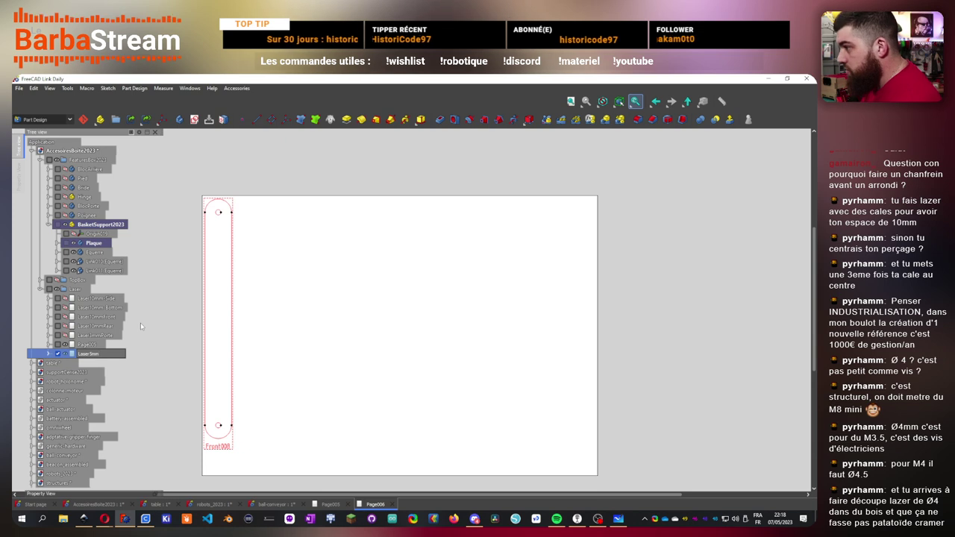
text(Eque)
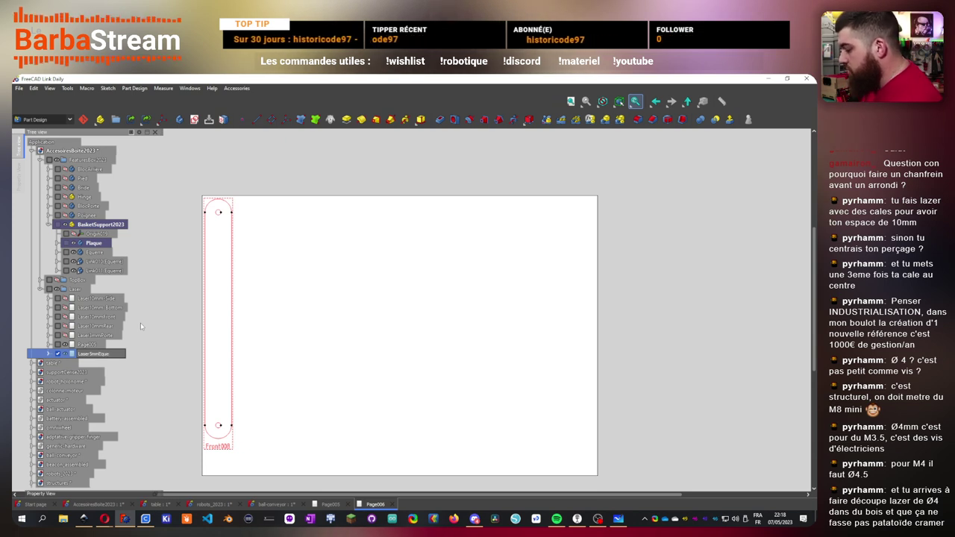
text(rres)
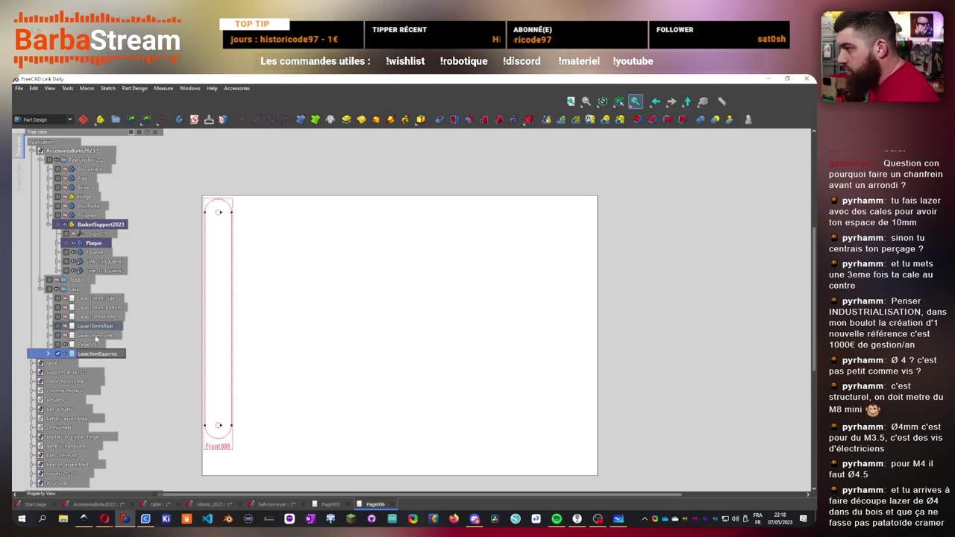
key(Return)
- Rename the Page005 drawing to 'Laser3mmTopBasket'
double_click(87, 344)
right_click(91, 344)
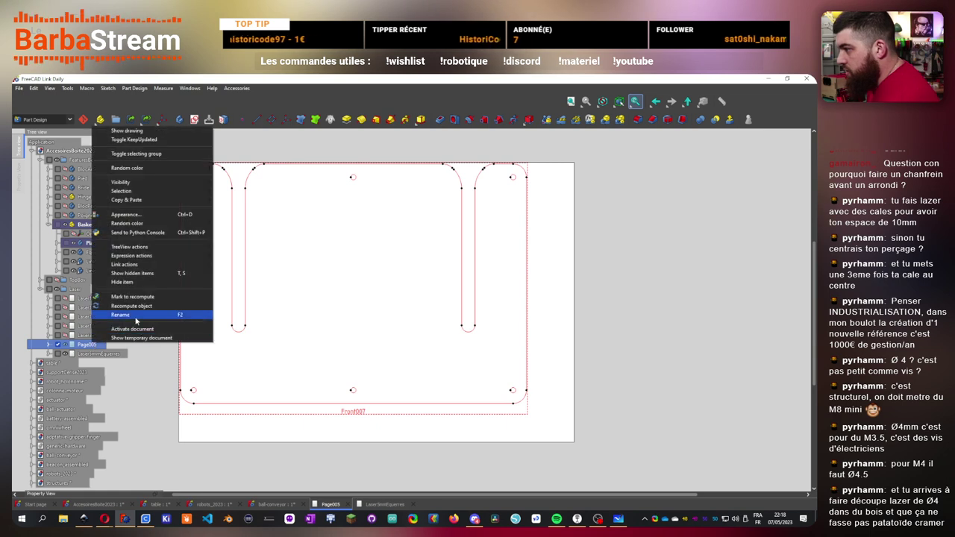
click(135, 317)
text(Laser)
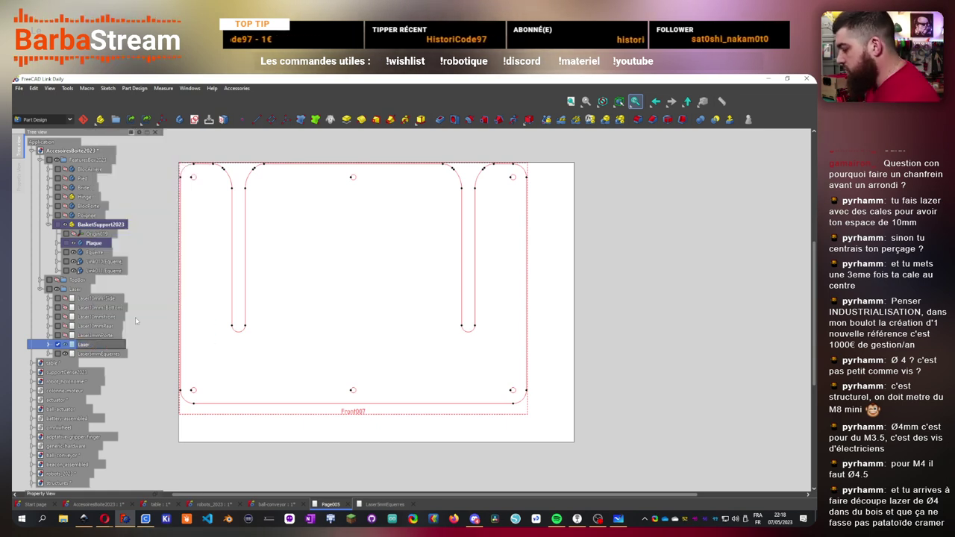
text(3mmTopBasket)
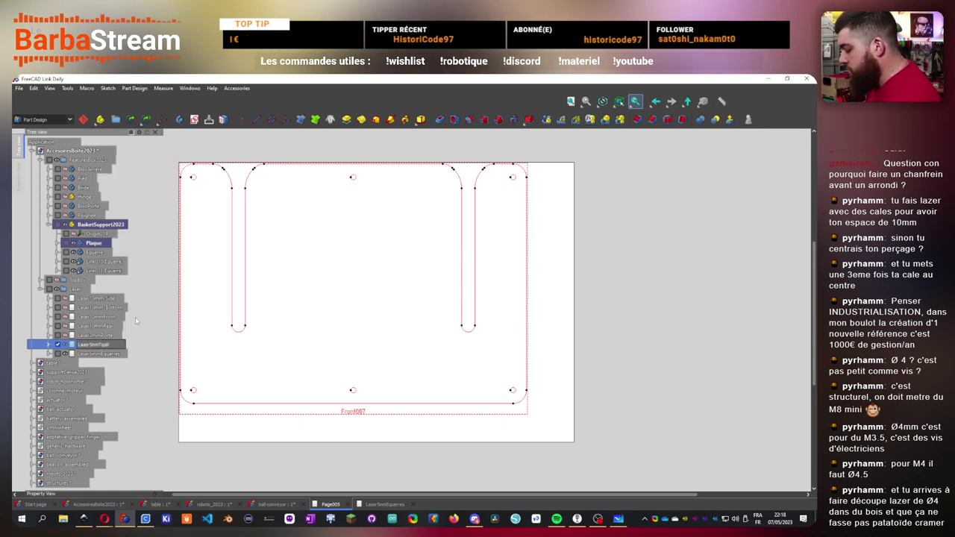
key(Return)
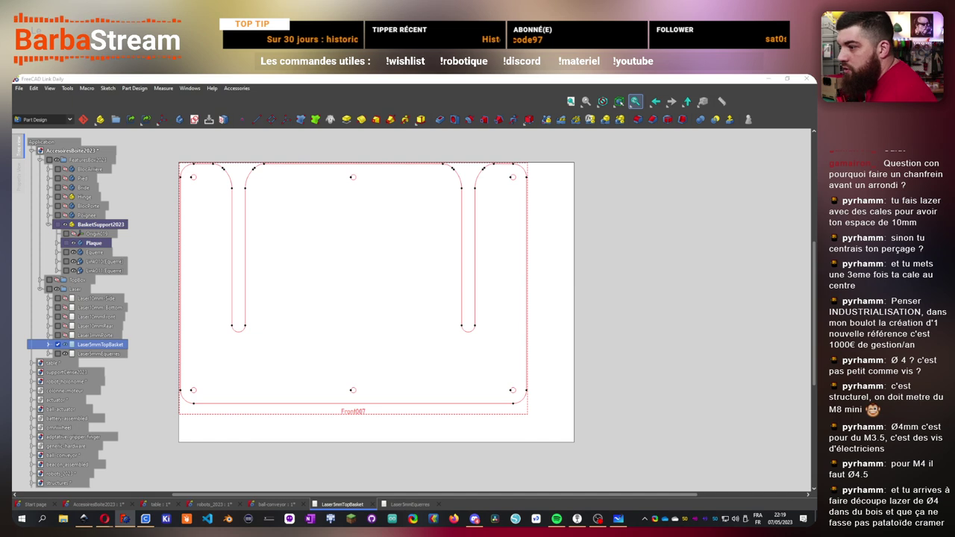
- Export the bracket drawing page as SVG
double_click(97, 353)
key(Tab)
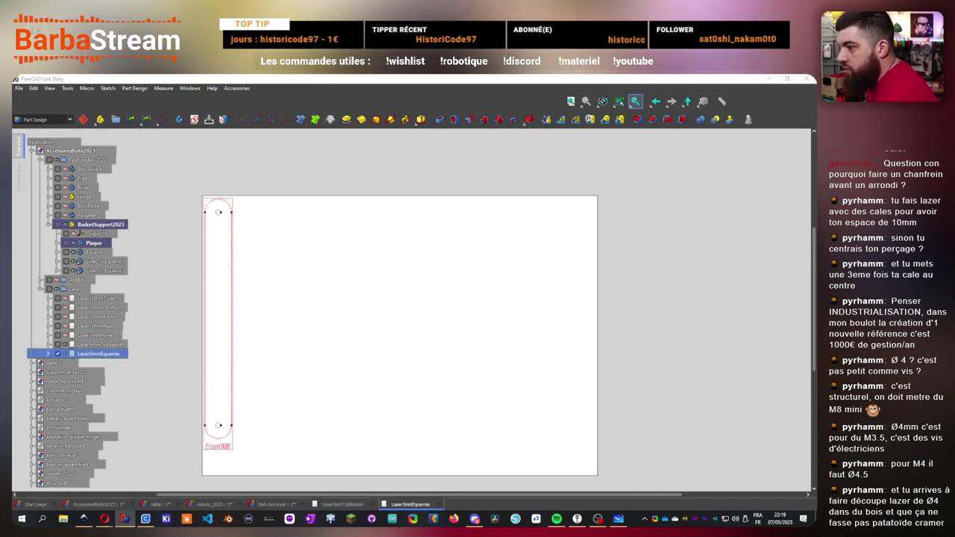
click(197, 447)
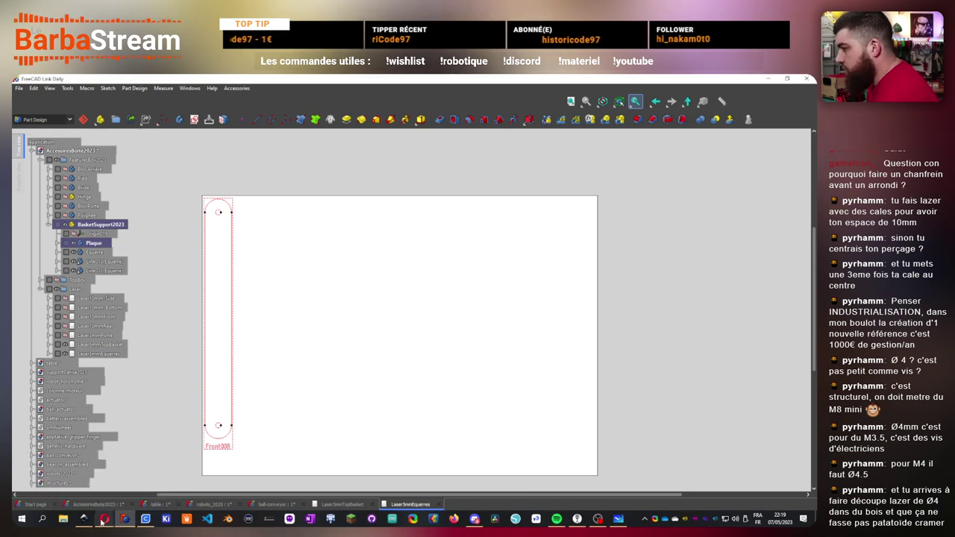
- In Inkscape, open the exported Laser5mmEquerres.svg bracket drawing from the Fichier menu
key(alt+Tab)
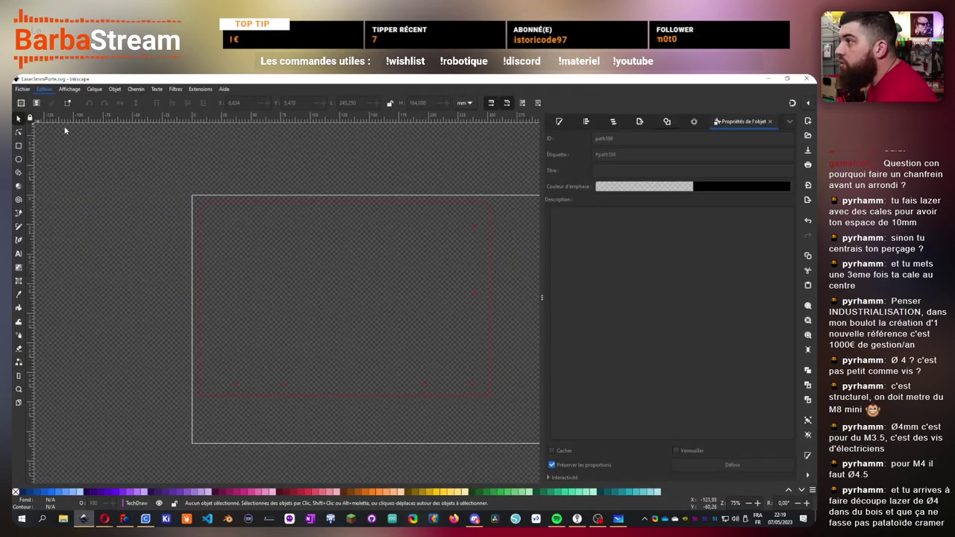
click(21, 89)
click(32, 111)
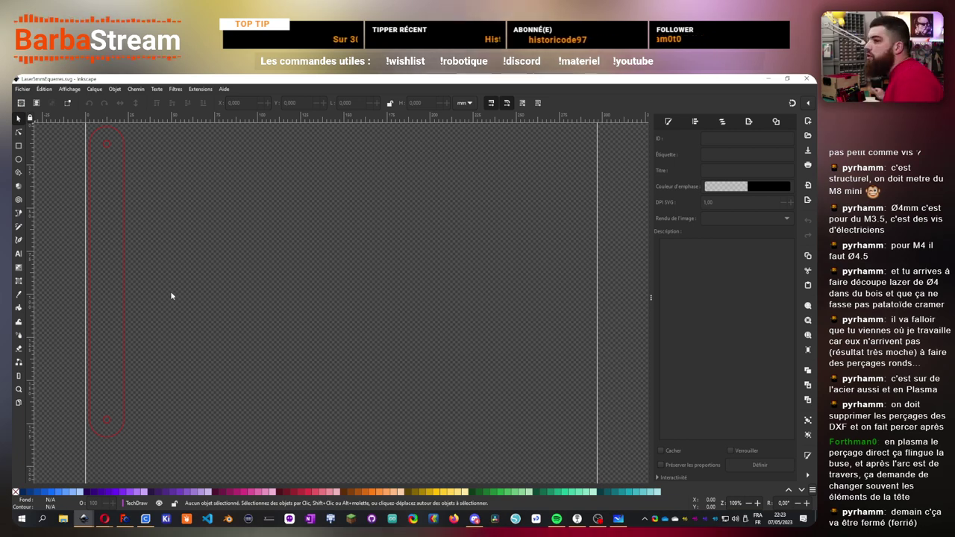
- Show the AccesoiresBoite2023 plate at an oblique angle and expand Plaque and Pad021 in the tree
key(alt+Tab)
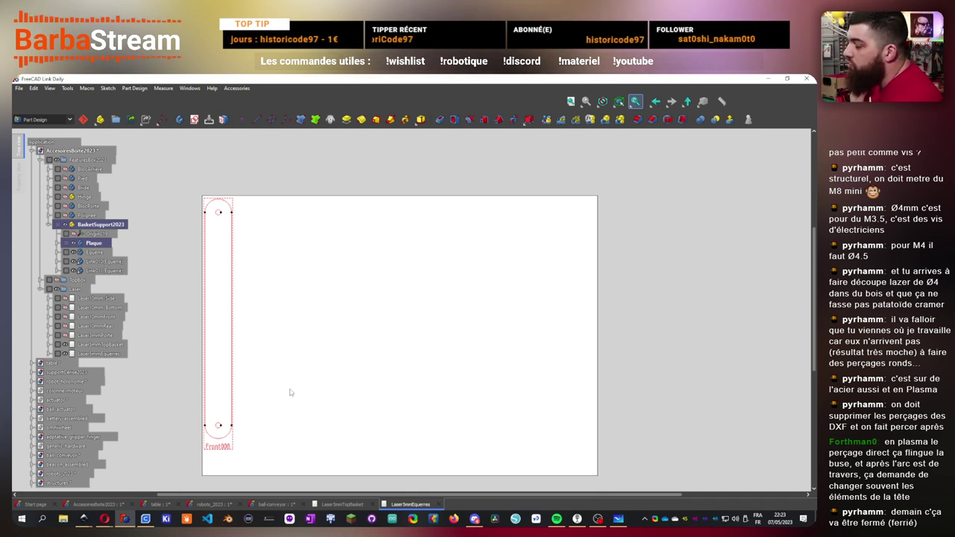
click(98, 505)
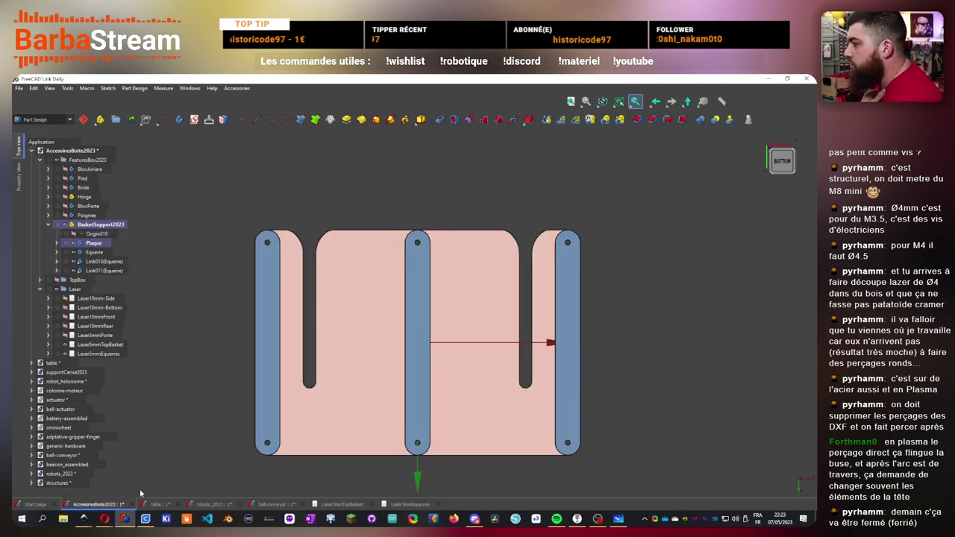
middle_drag(336, 217, 582, 351)
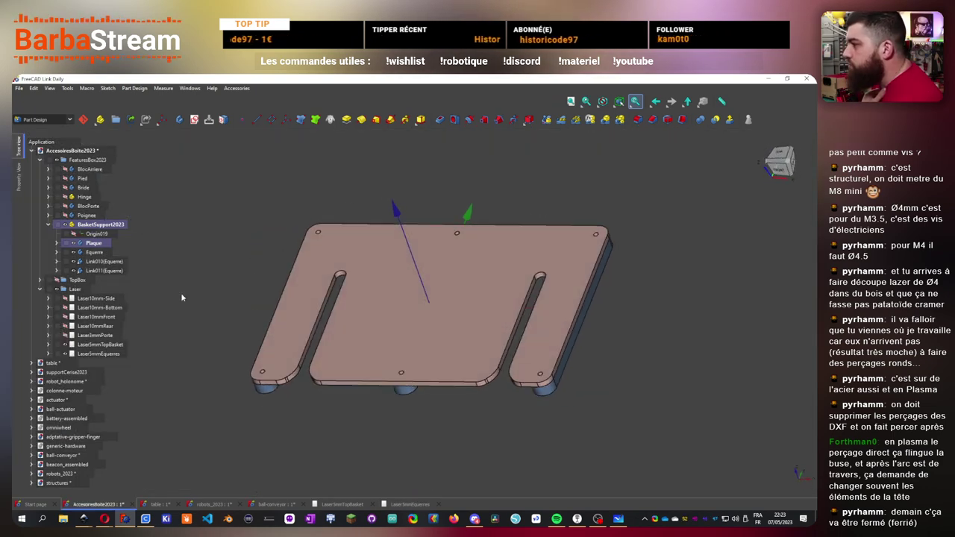
click(56, 242)
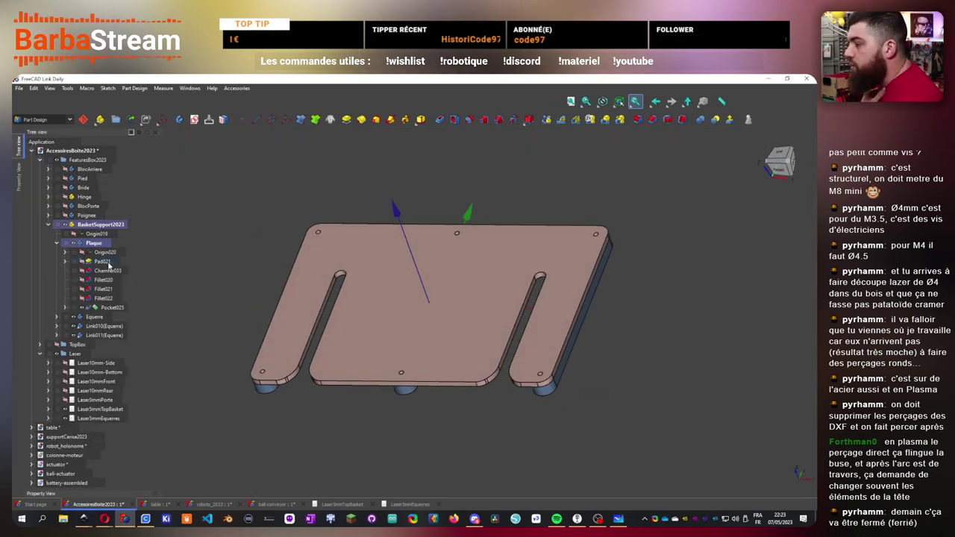
click(80, 261)
- Change Sketch046's 180 mm plate height constraint to 170 mm and close the sketch
click(65, 262)
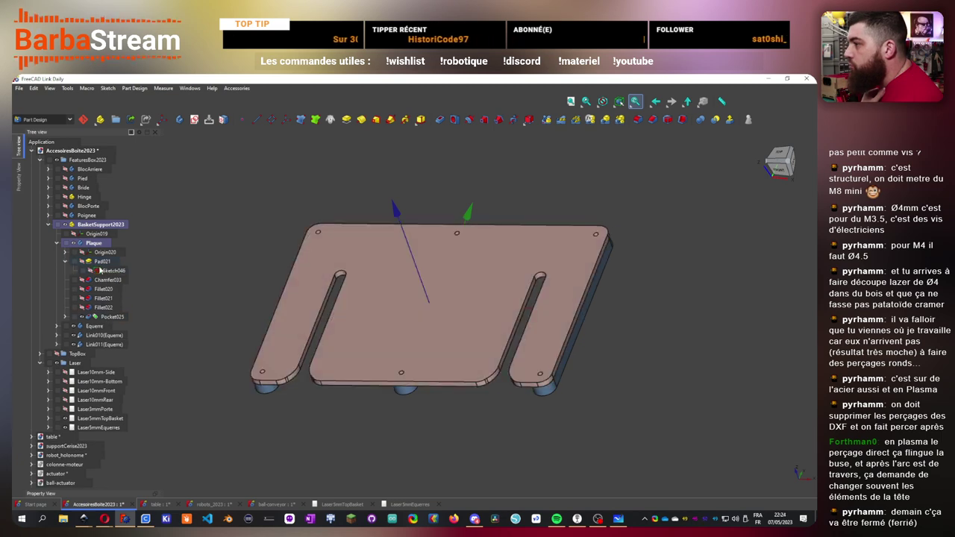
double_click(107, 270)
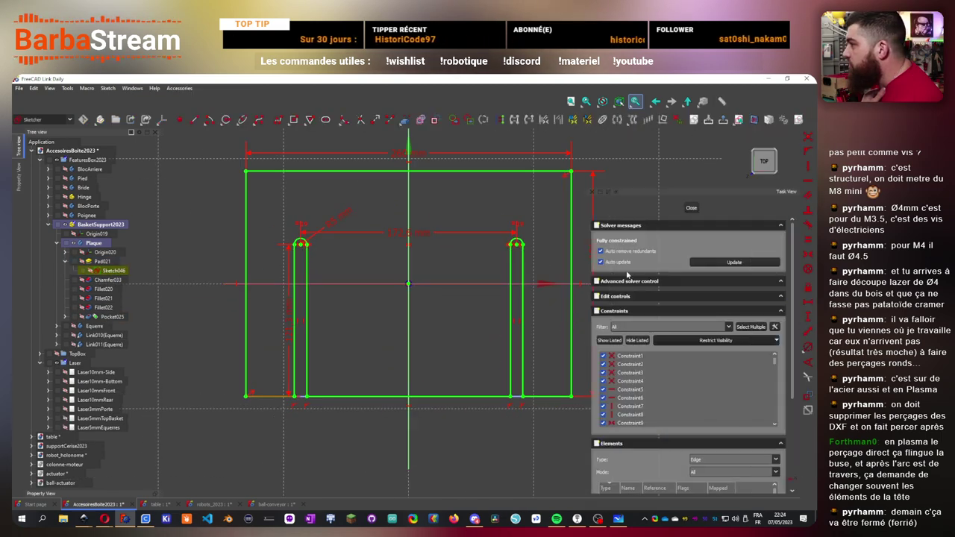
click(472, 289)
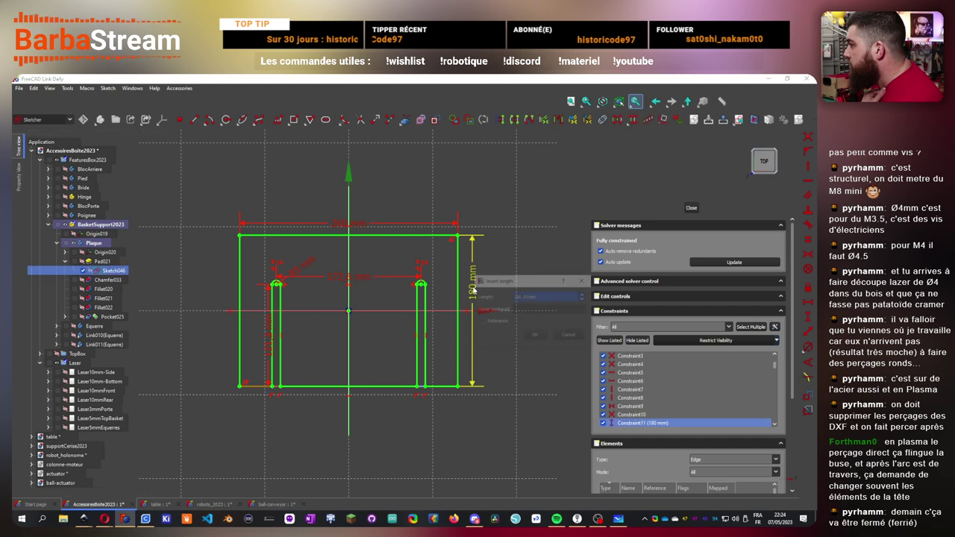
double_click(473, 289)
text(170)
key(Return)
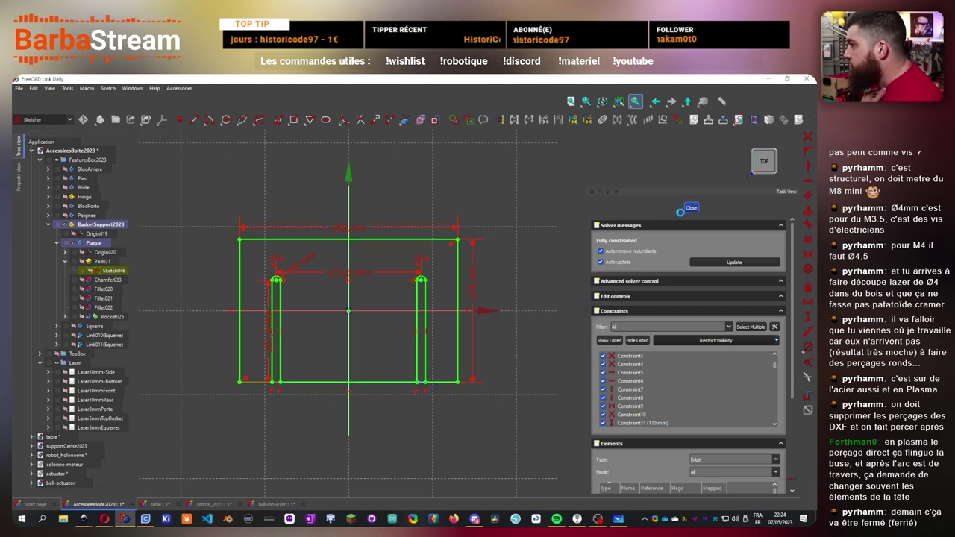
key(Escape)
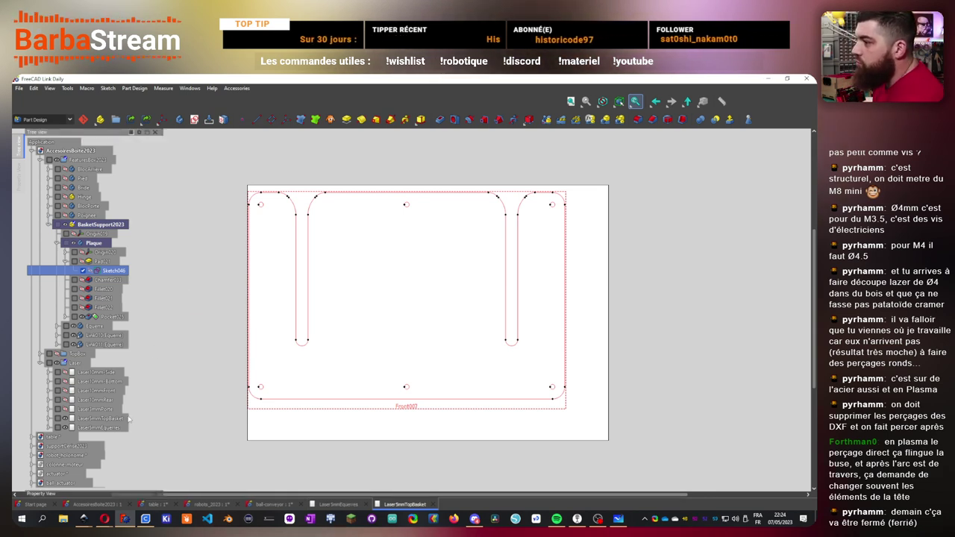
- Export the top-basket page and then the Laser5mmEquerres bracket page as SVG files
key(Tab)
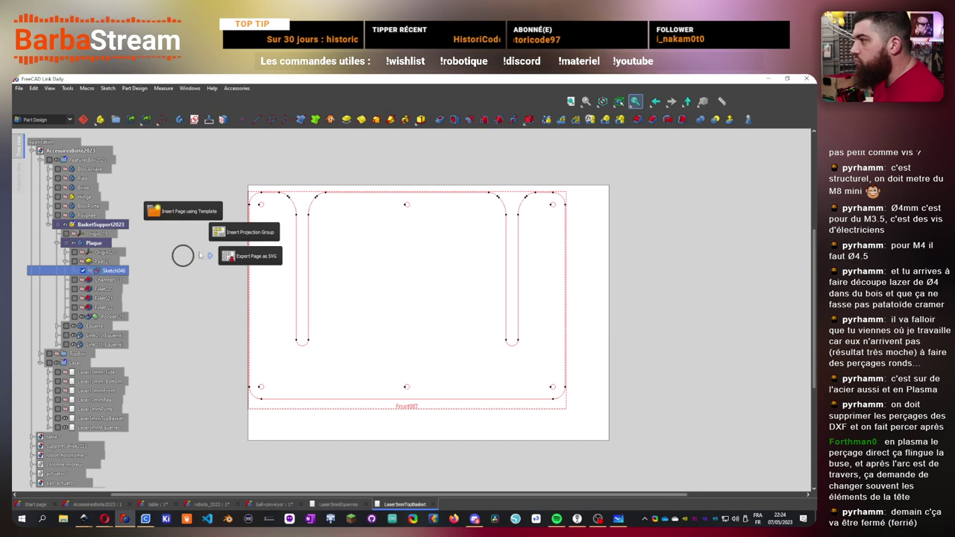
click(240, 259)
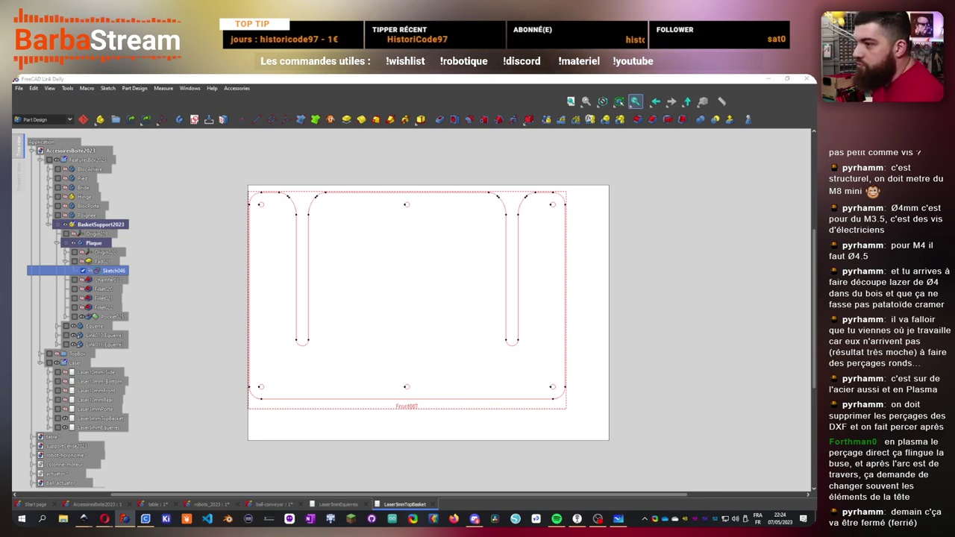
click(369, 504)
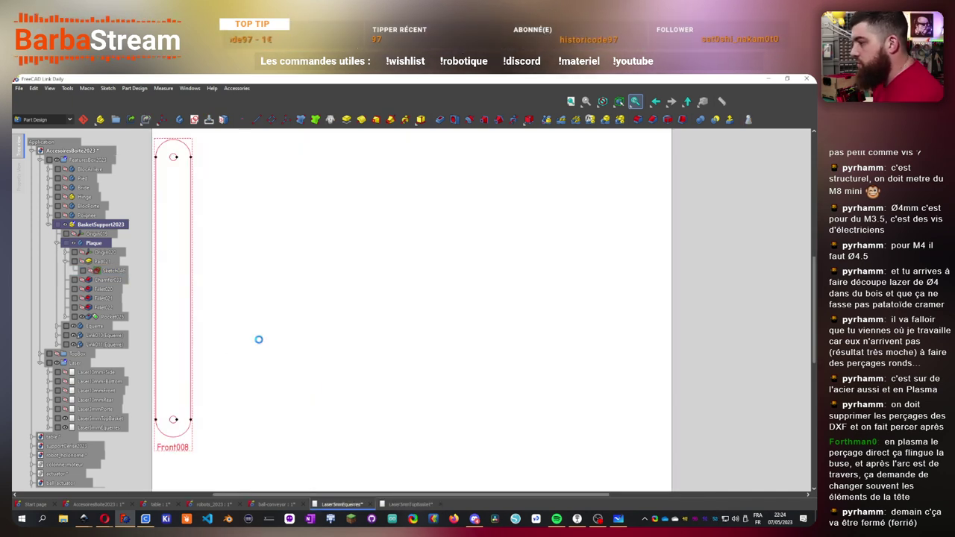
key(Tab)
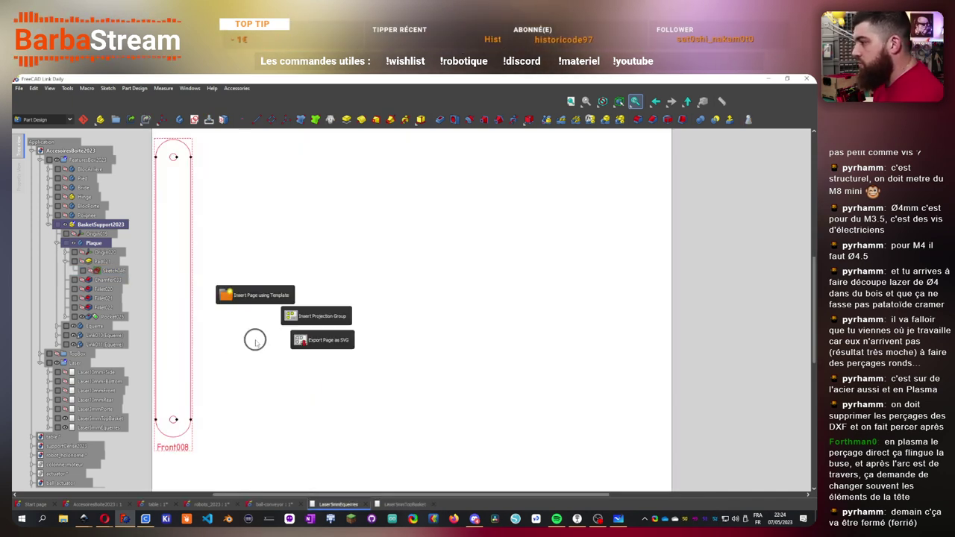
click(317, 342)
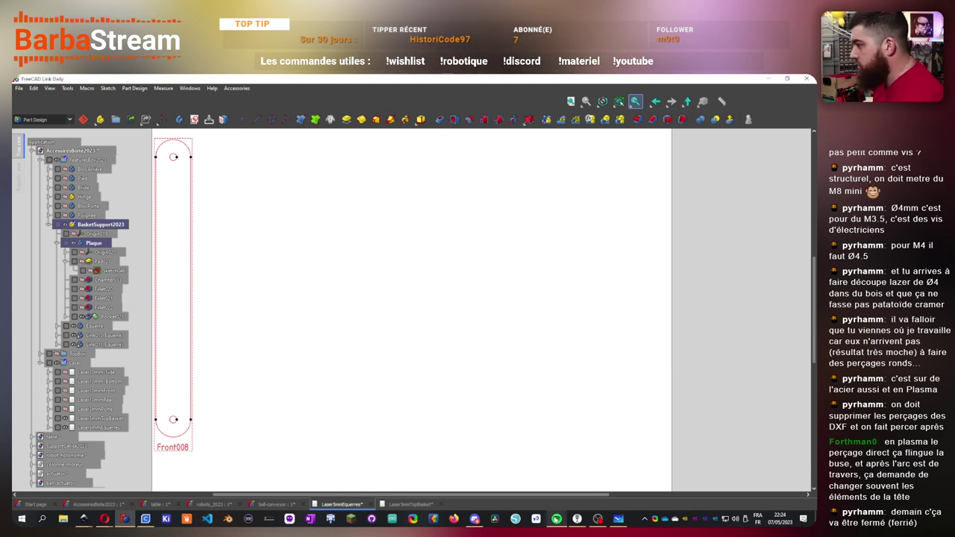
mouse_move(84, 519)
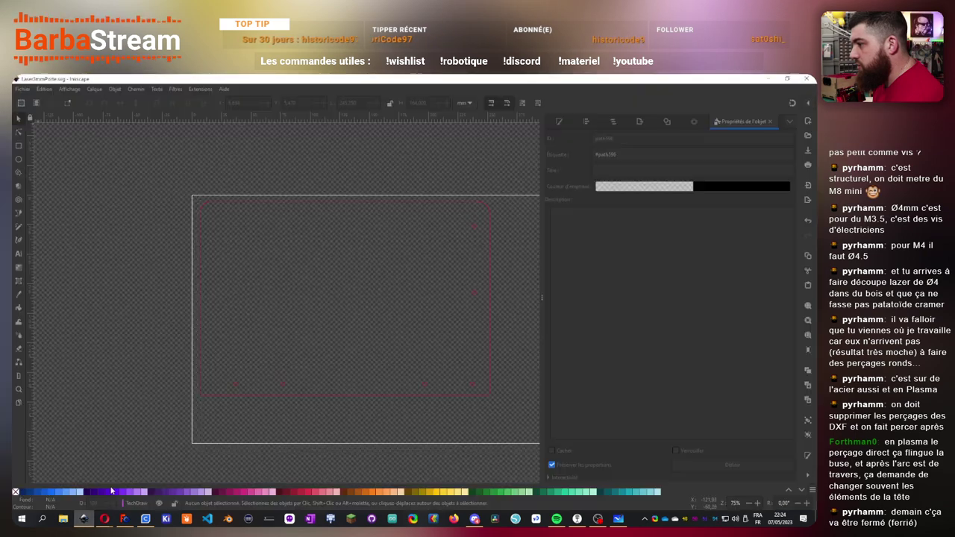
- Reopen the exported document in Inkscape and switch to the bracket drawing
click(56, 482)
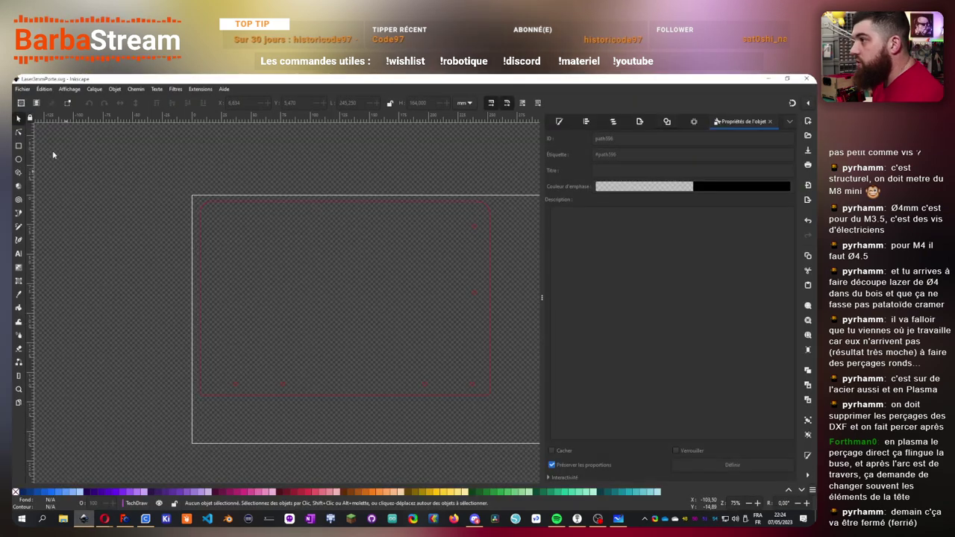
click(21, 88)
click(65, 141)
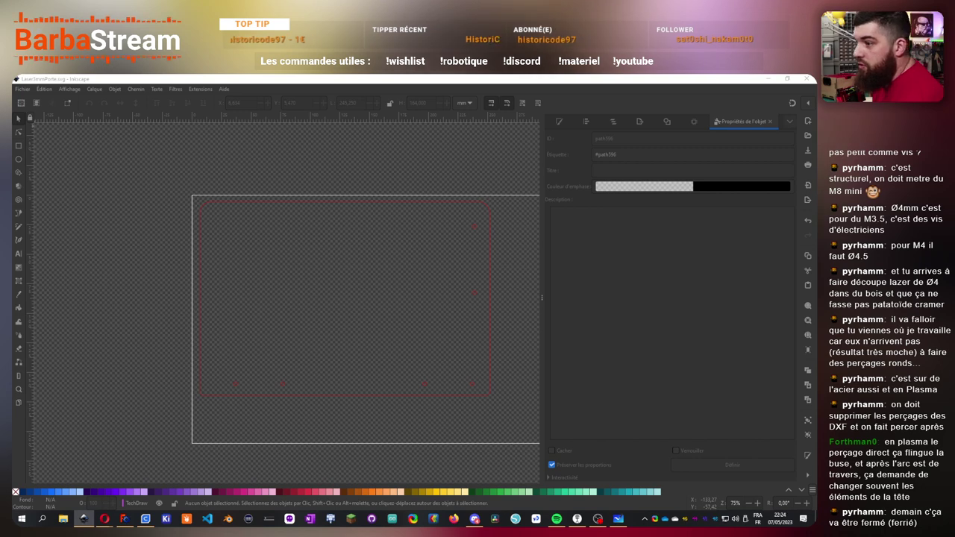
key(ctrl+Tab)
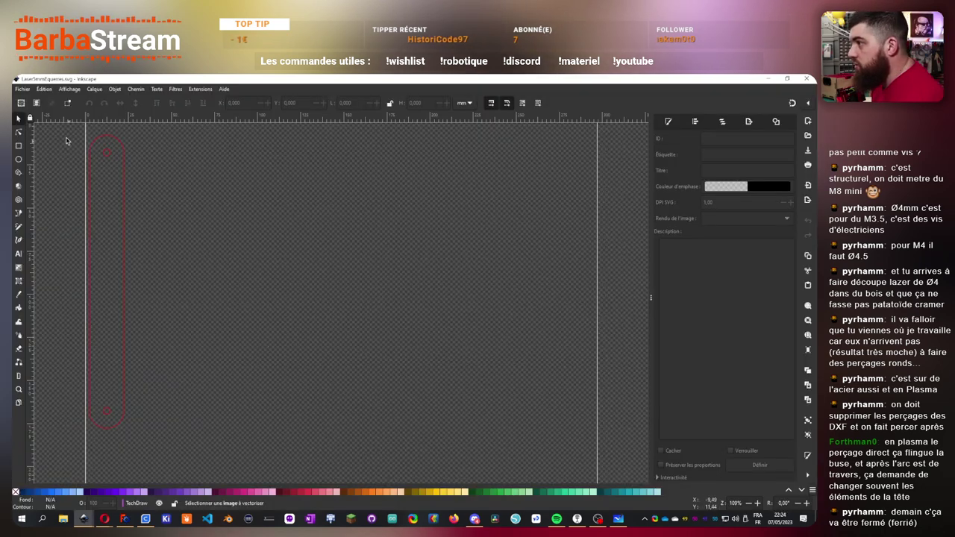
- Zoom out to show the whole page and select the bracket outline group
drag(62, 130, 169, 375)
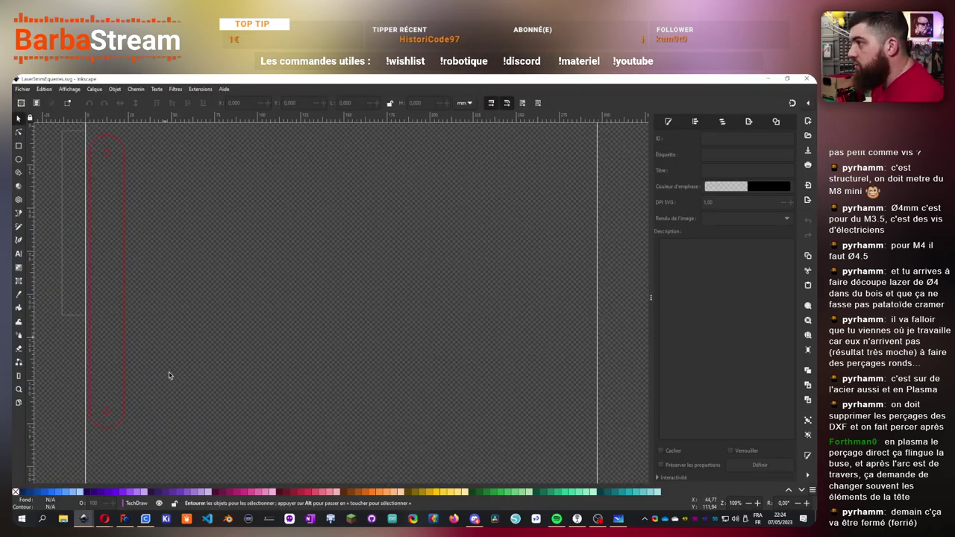
drag(182, 449, 183, 448)
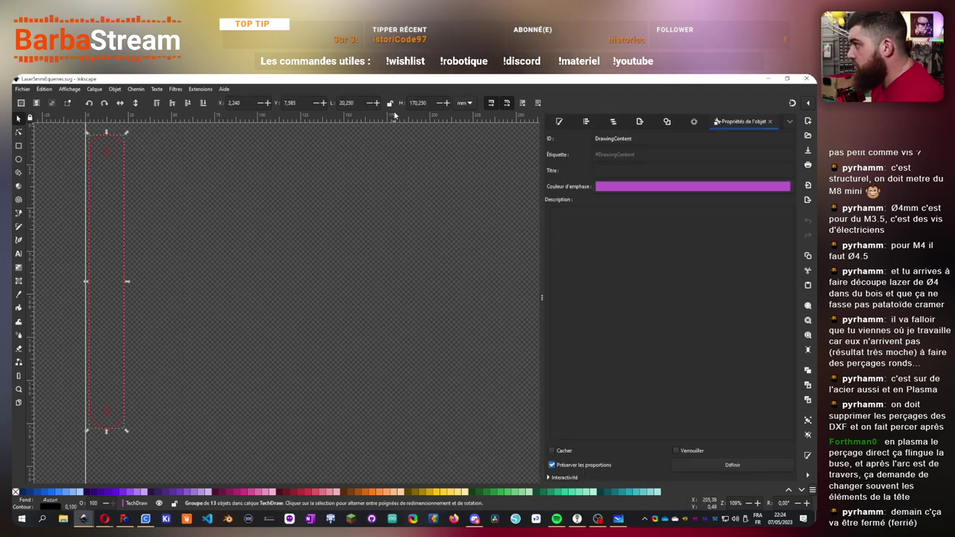
click(63, 135)
drag(63, 135, 130, 437)
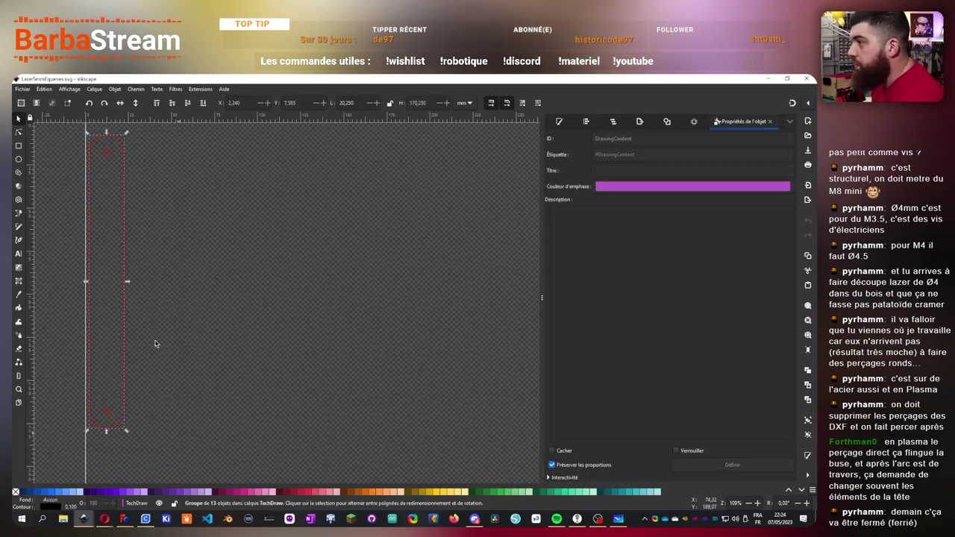
click(102, 278)
ctrl+scroll(175, 299, down, 3)
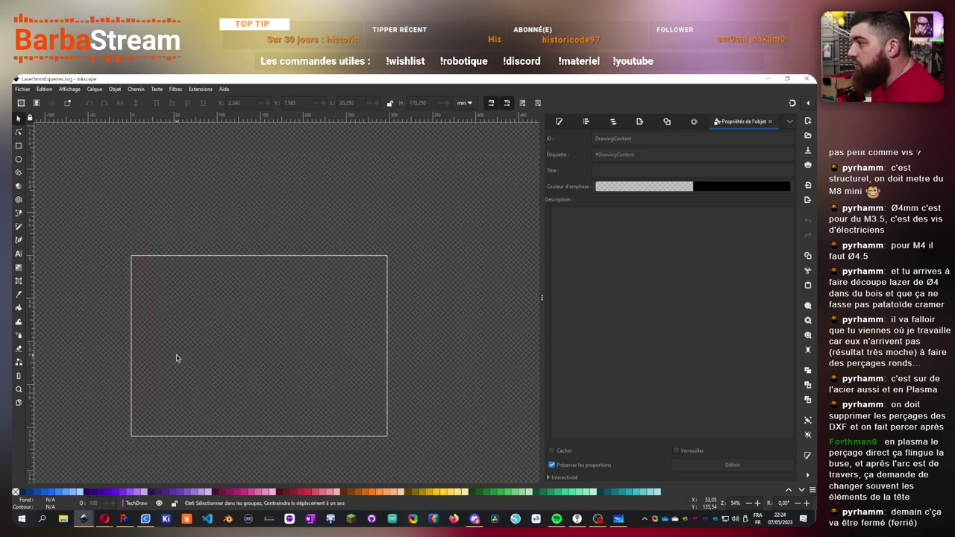
click(142, 336)
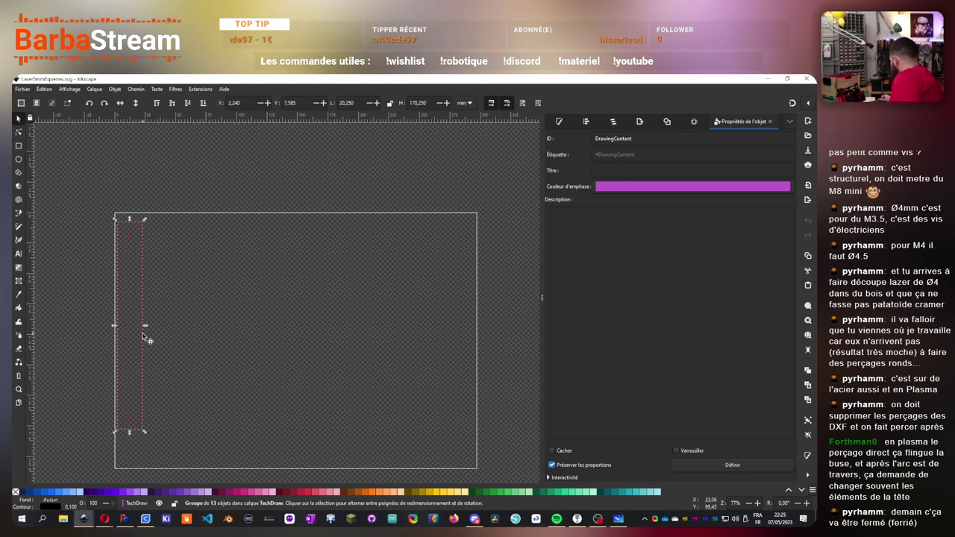
- Rotate the bracket 90° to horizontal, move it to the top of the page, and reselect it
click(104, 103)
drag(162, 315, 262, 224)
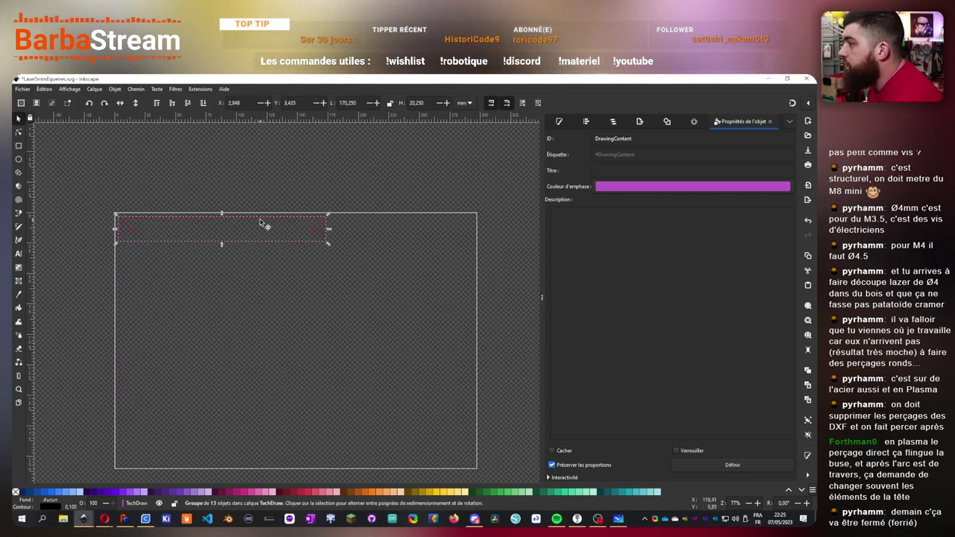
key(ctrl+v)
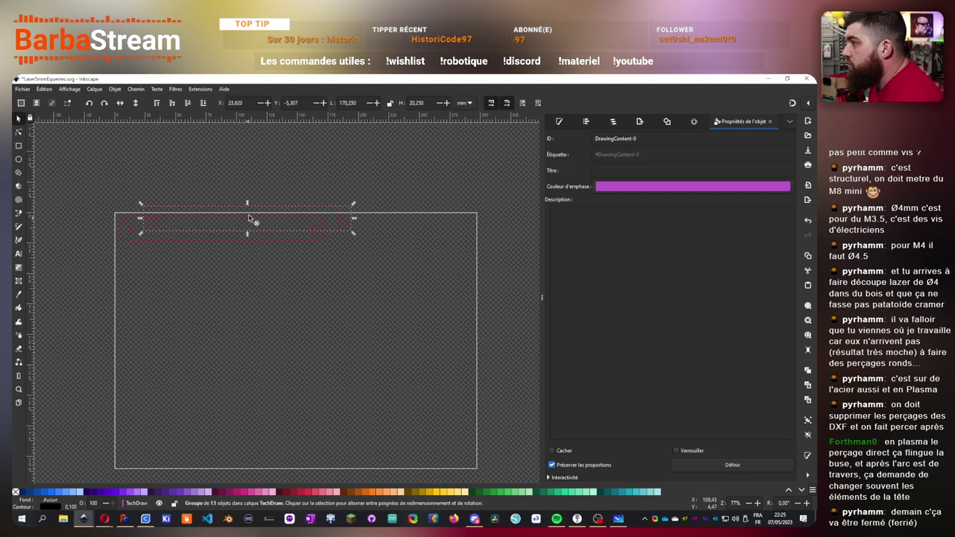
drag(252, 221, 228, 253)
key(Delete)
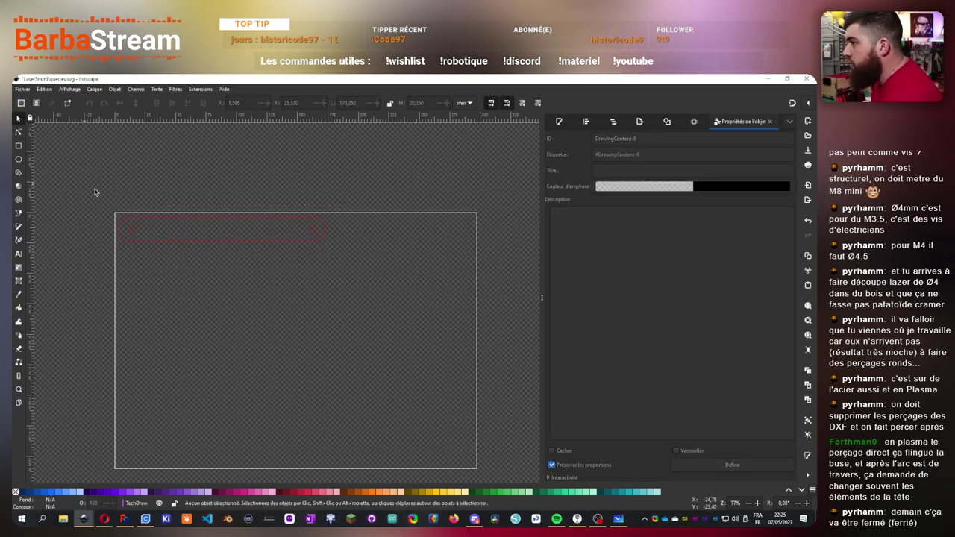
drag(84, 185, 388, 309)
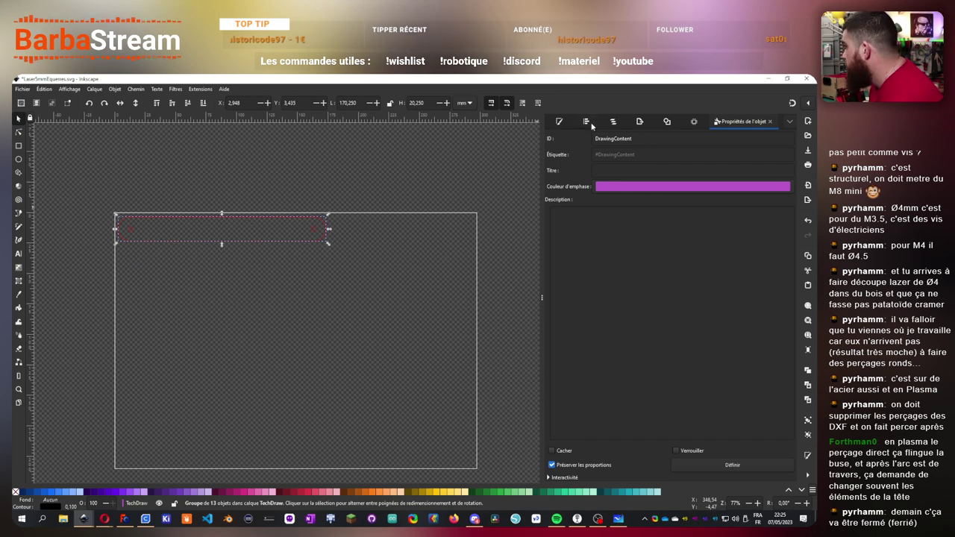
- Raise the Rows count in Align and Distribute's Grid arrangement
key(ctrl+shift+a)
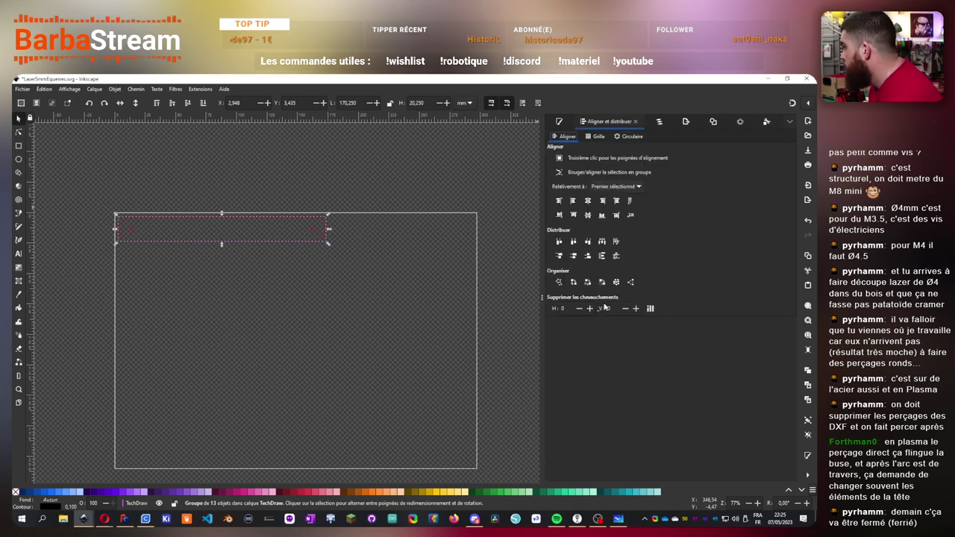
click(597, 136)
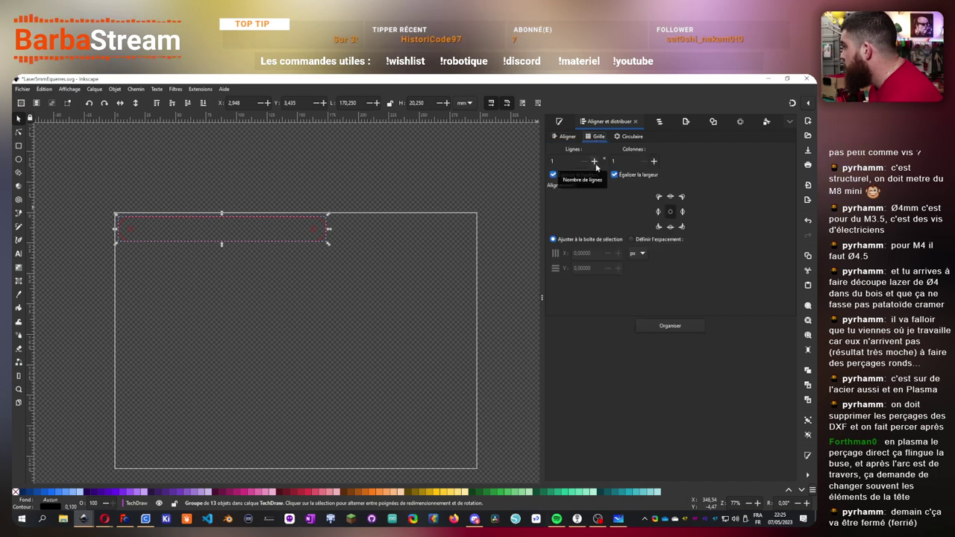
click(595, 161)
click(595, 161)
click(595, 162)
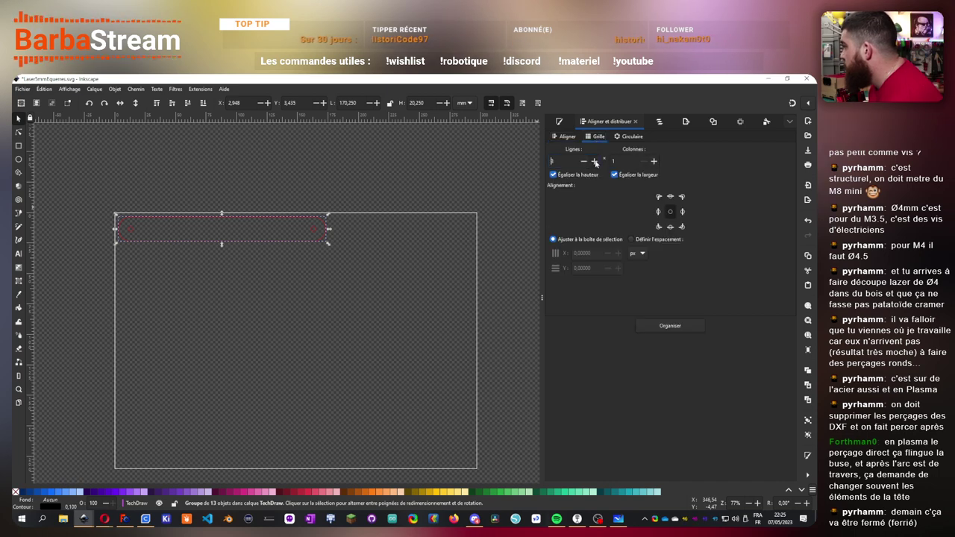
click(595, 162)
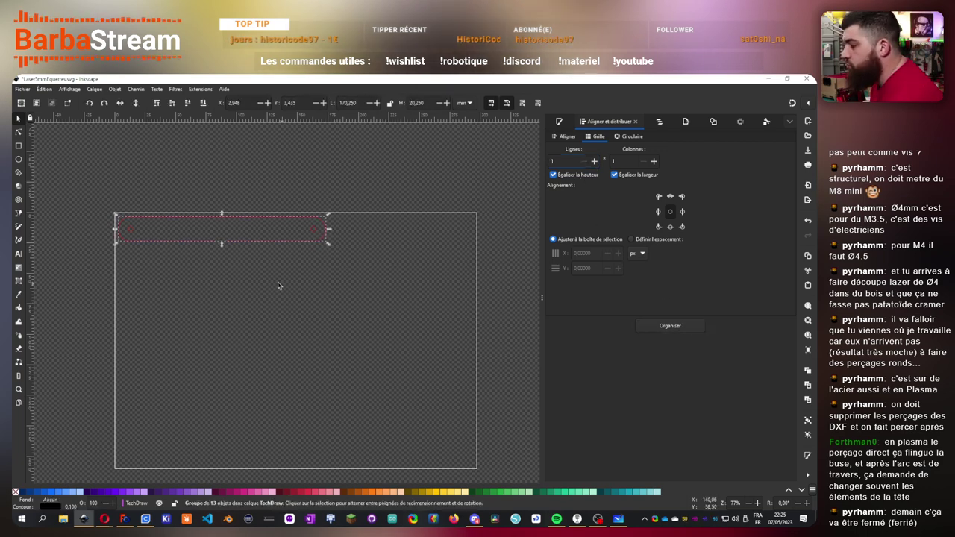
- Spread bracket duplicates down the page until six exist, then select all six
drag(224, 229, 225, 332)
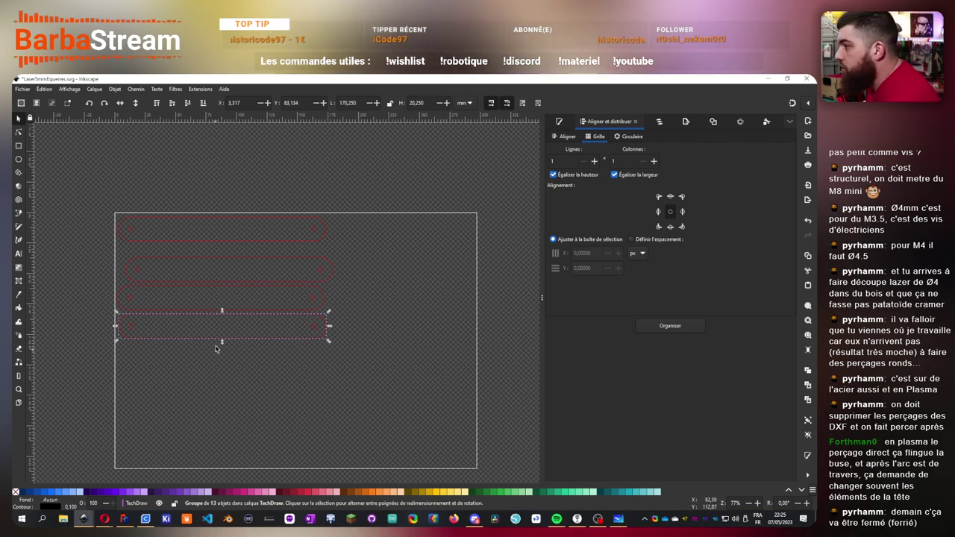
drag(222, 338, 179, 398)
key(ctrl+d)
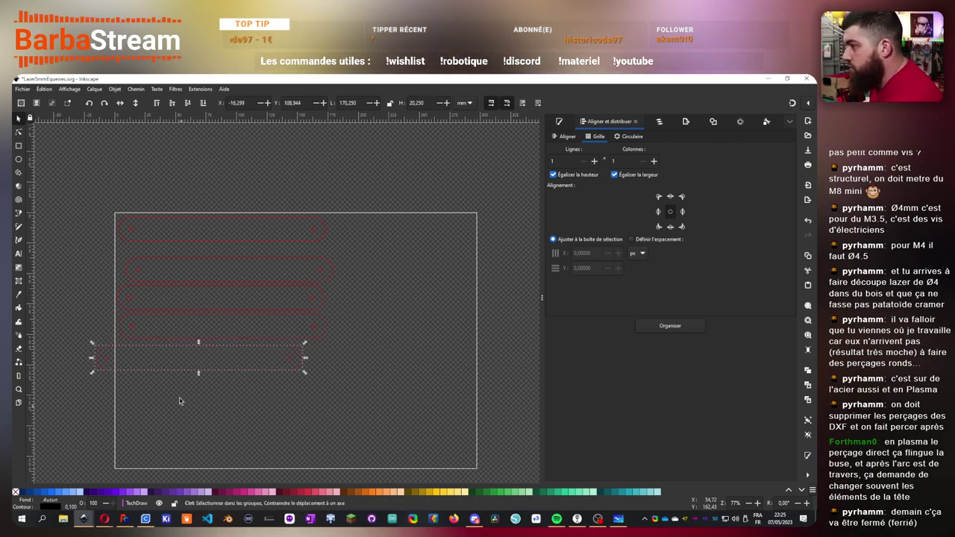
drag(69, 196, 328, 456)
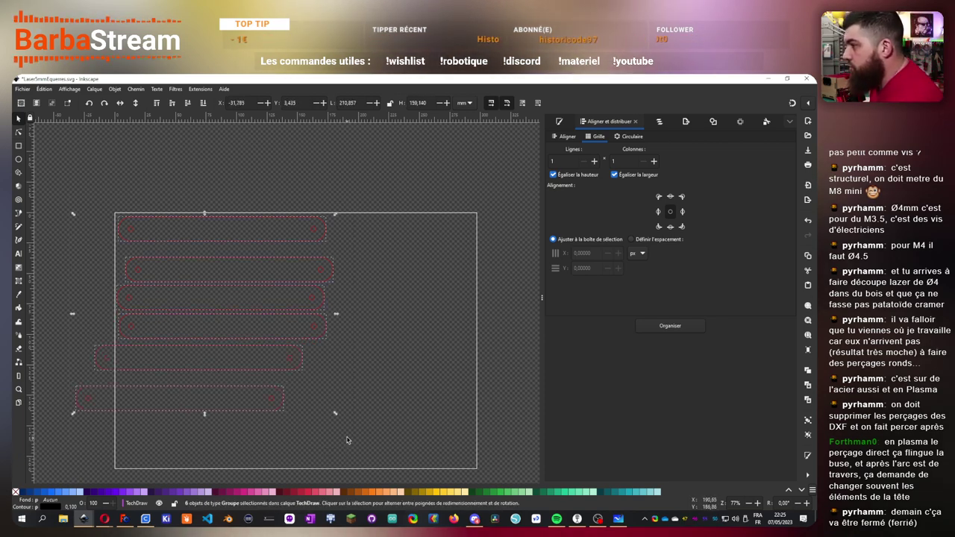
- Arrange the six brackets in a 6-row grid with 4 mm spacing at the page's top-left
click(595, 161)
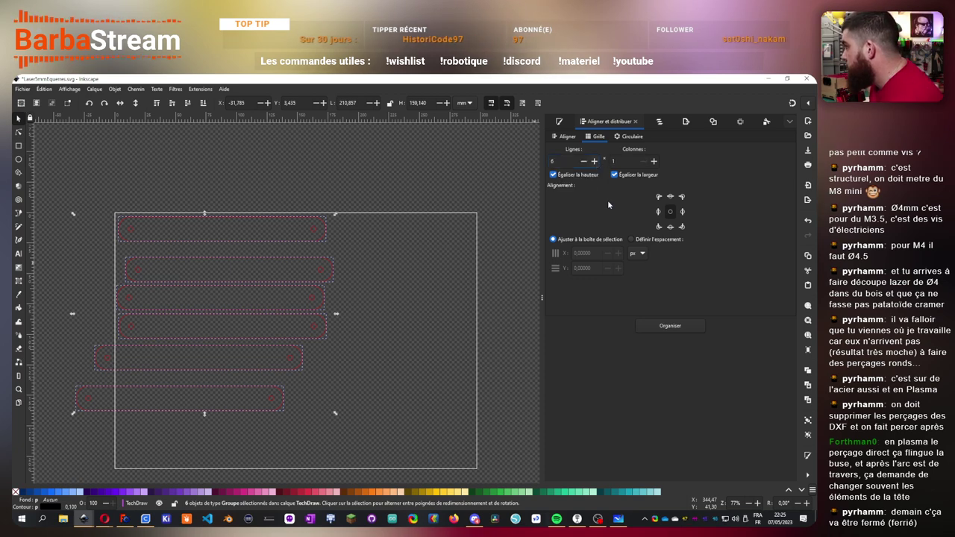
click(631, 239)
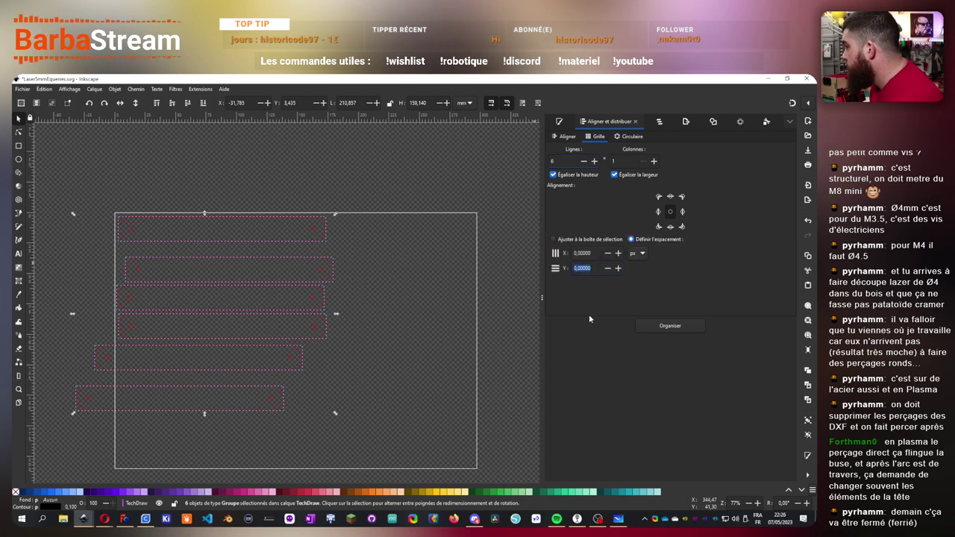
click(669, 325)
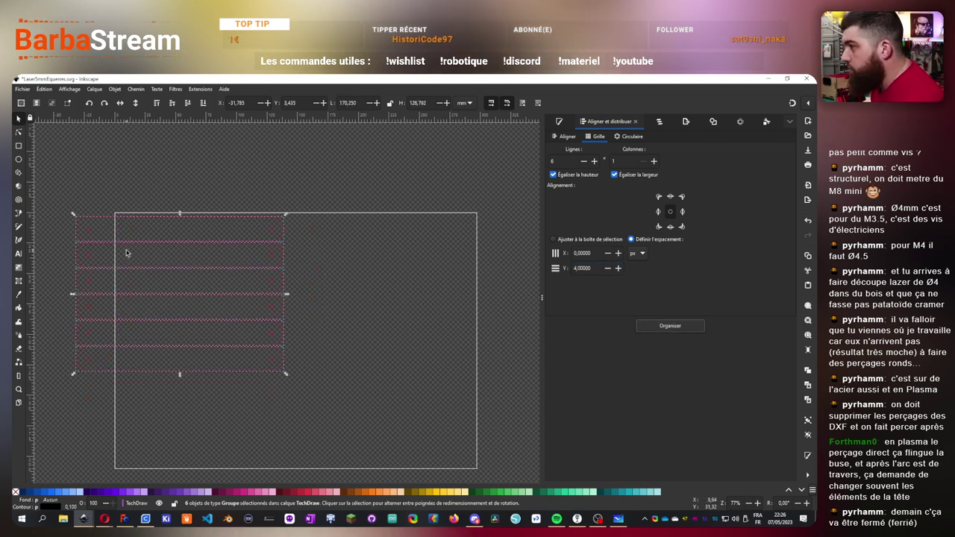
drag(128, 252, 176, 248)
drag(94, 169, 389, 431)
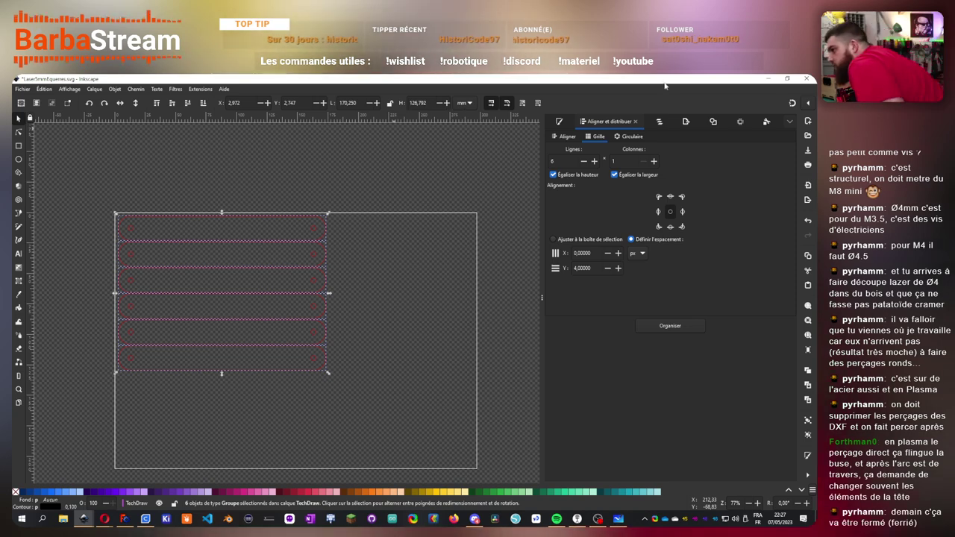
- Deselect the brackets and save the Inkscape document
click(247, 162)
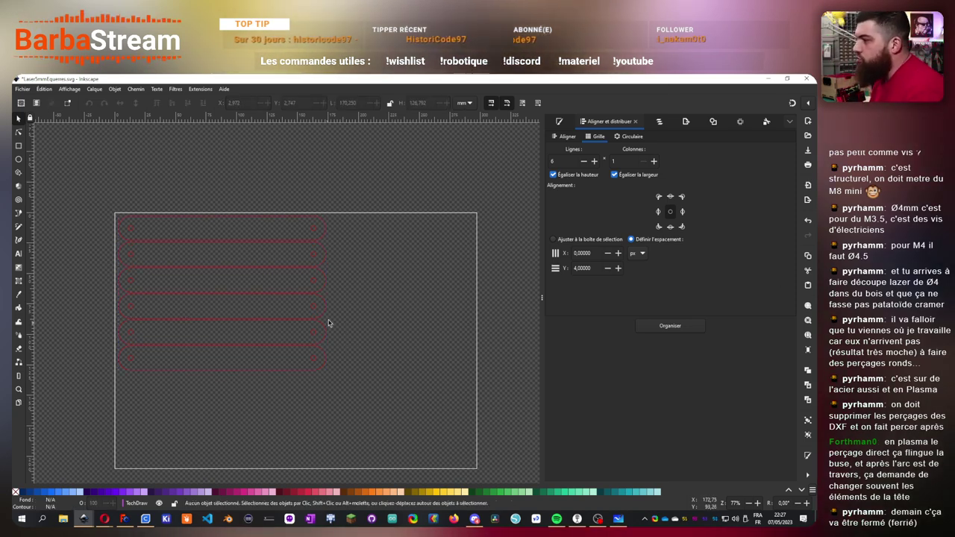
key(ctrl+s)
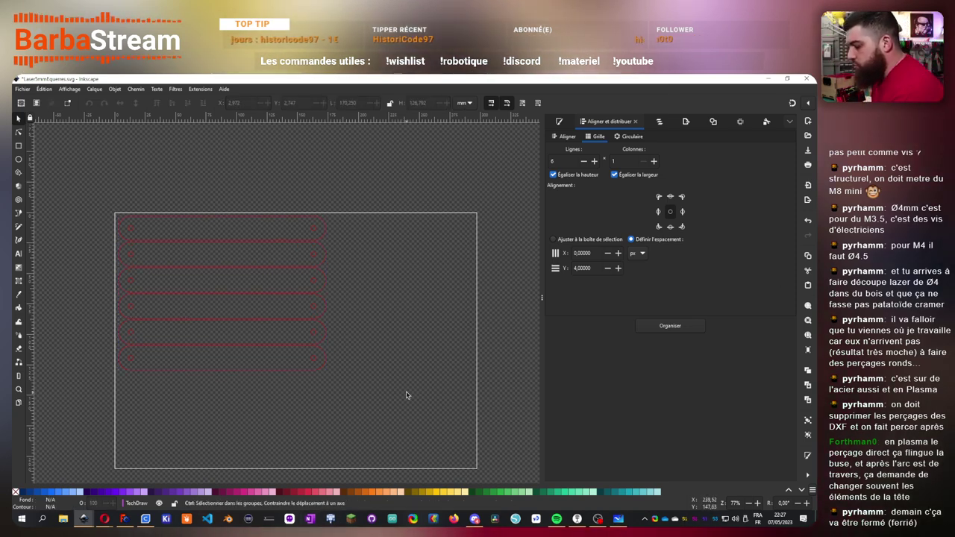
click(577, 519)
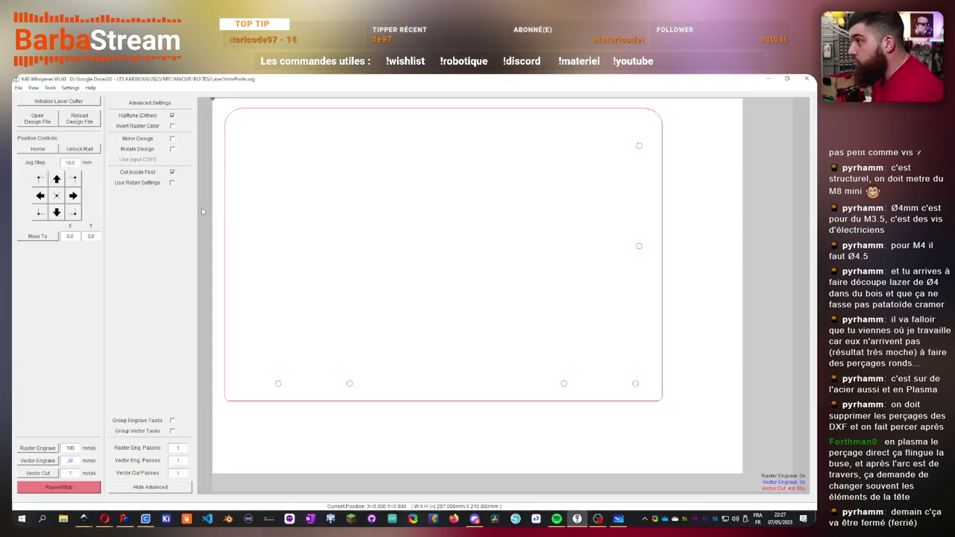
- Load Laser5mmTopBasket.svg into K40 Whisperer and start its vector cut
click(37, 118)
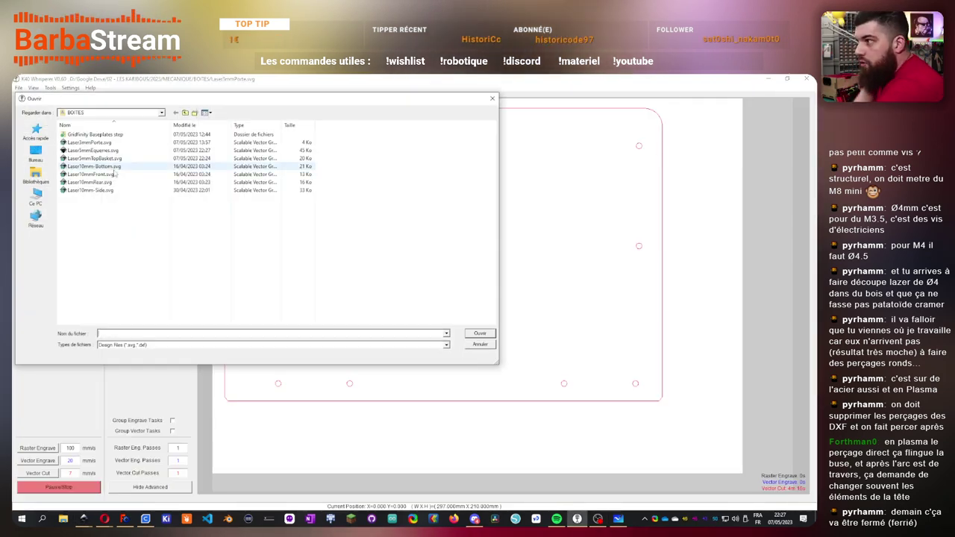
click(112, 159)
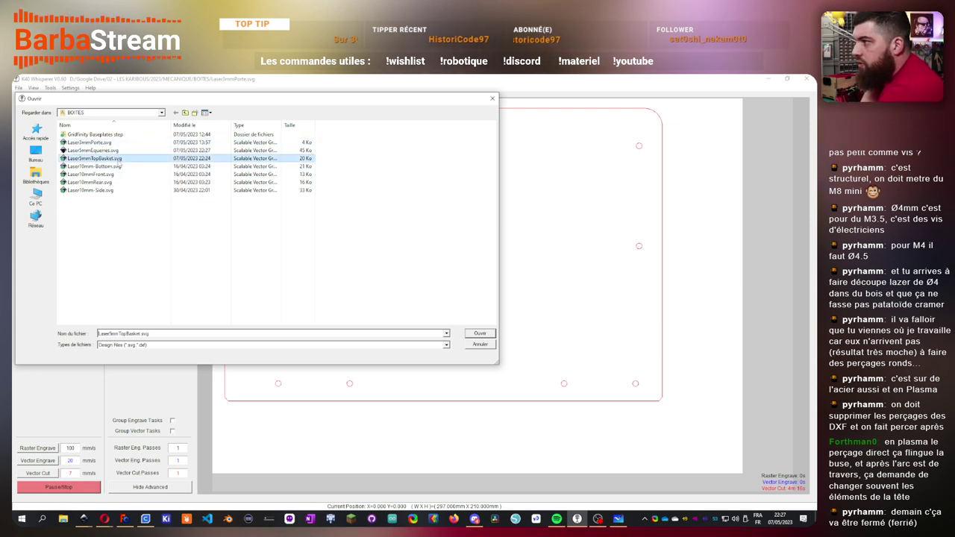
click(485, 336)
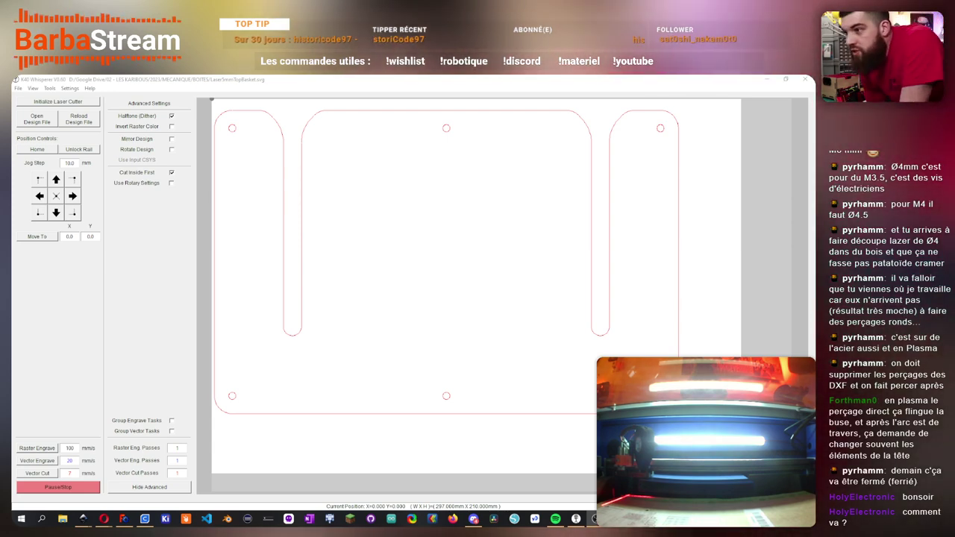
click(37, 473)
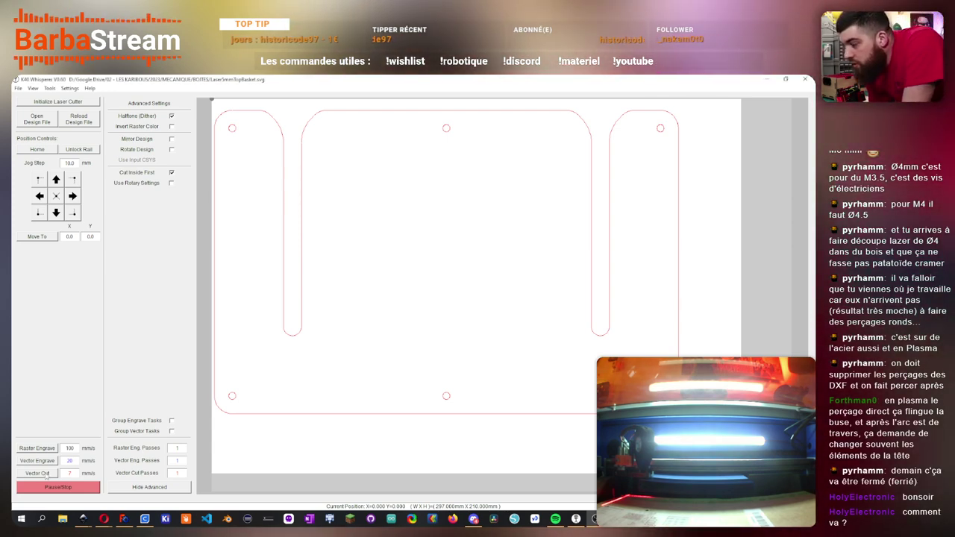
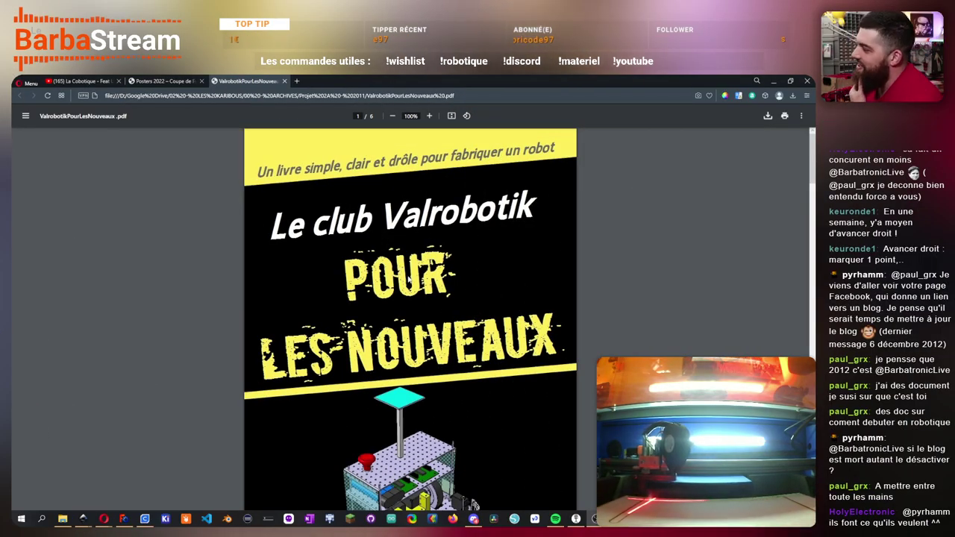
- Check the Projet 2A - 2011 folder holding the PDF in File Explorer, then minimize it
scroll(409, 278, down, 1)
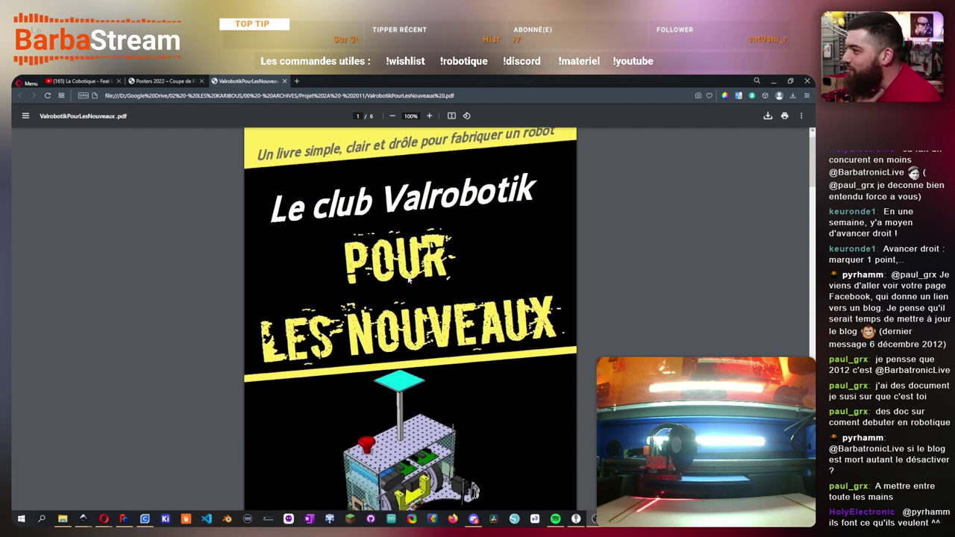
scroll(373, 246, up, 1)
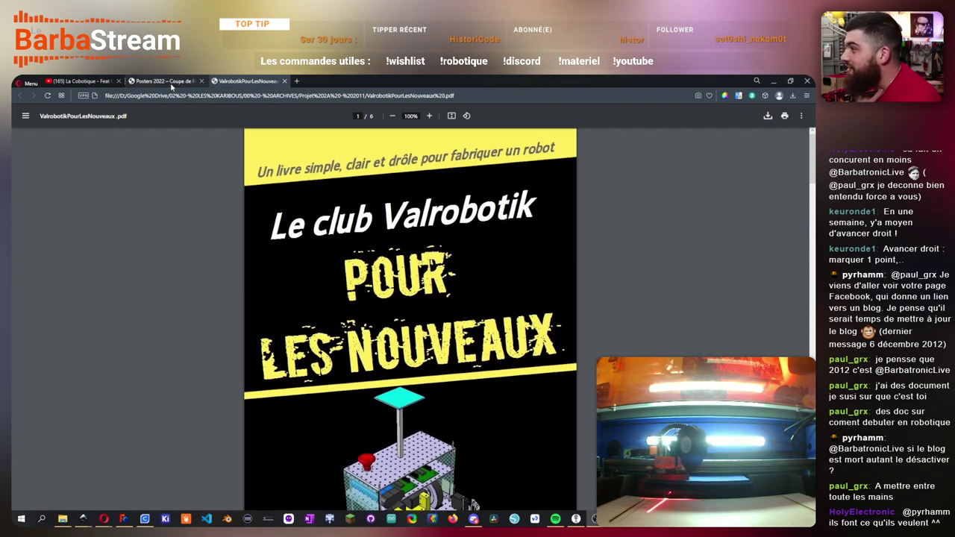
click(62, 519)
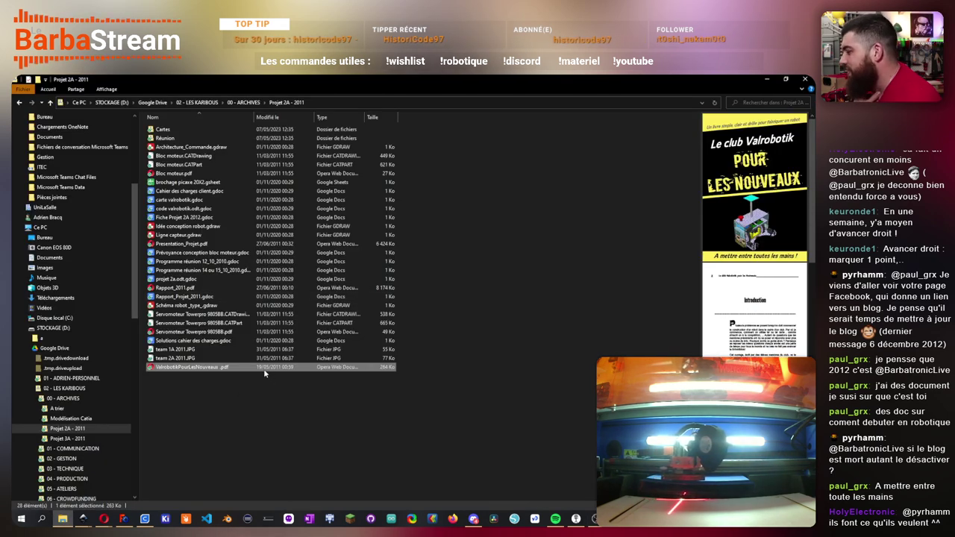
click(768, 80)
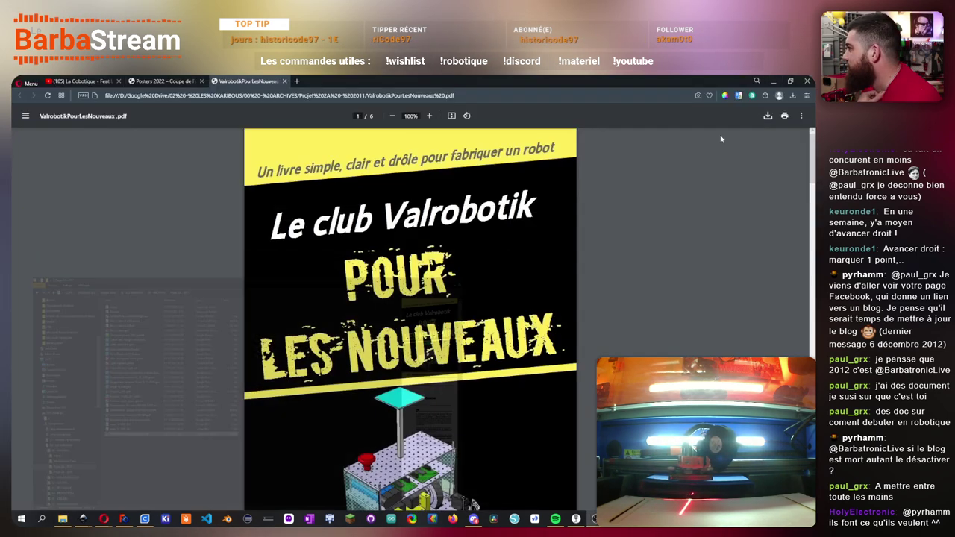
- Page through the guide from page 1 to page 6, then back up to page 4
scroll(422, 366, down, 5)
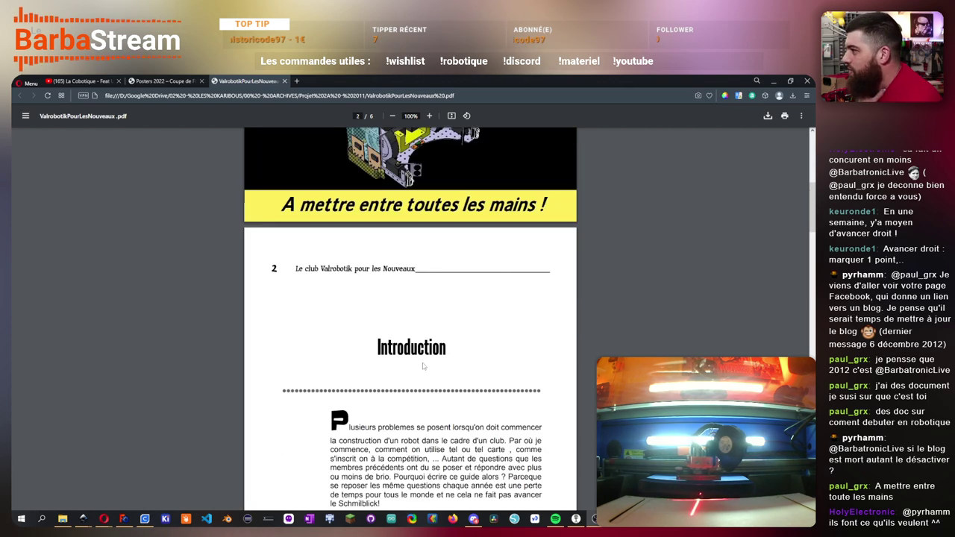
scroll(423, 365, down, 10)
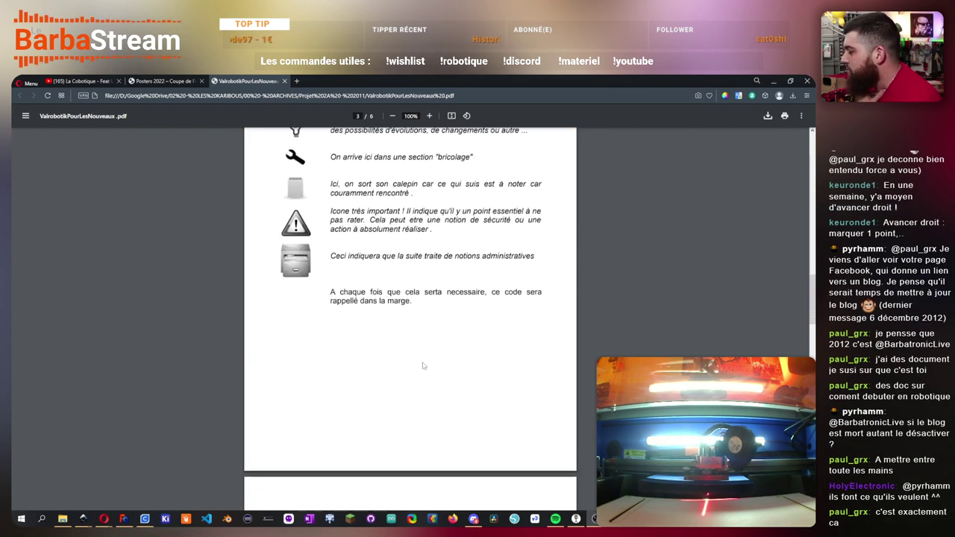
scroll(423, 366, down, 5)
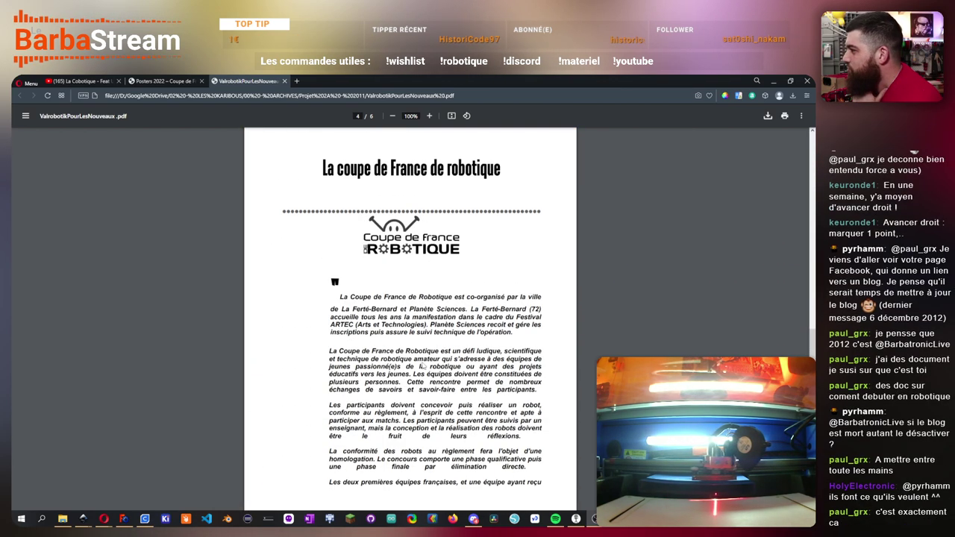
scroll(423, 366, down, 3)
scroll(423, 366, down, 8)
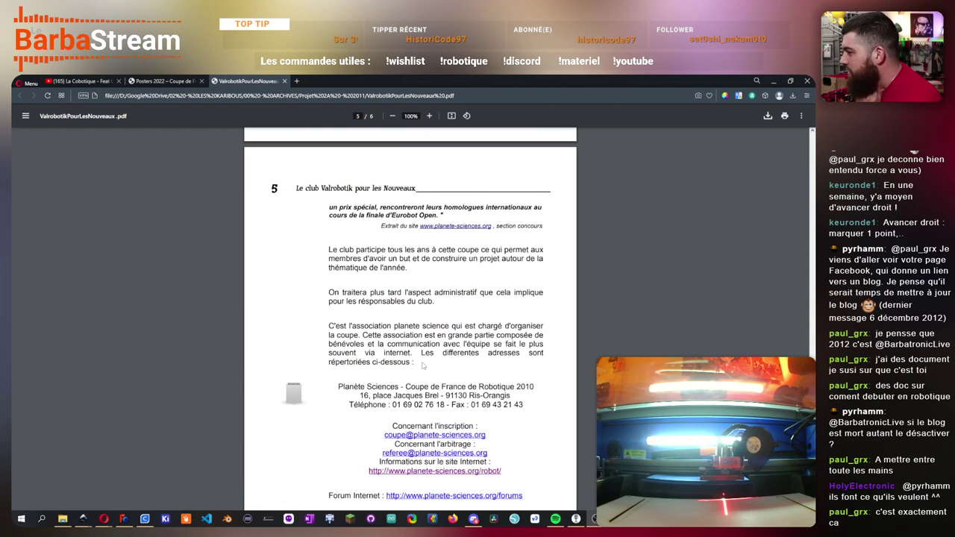
scroll(422, 365, down, 5)
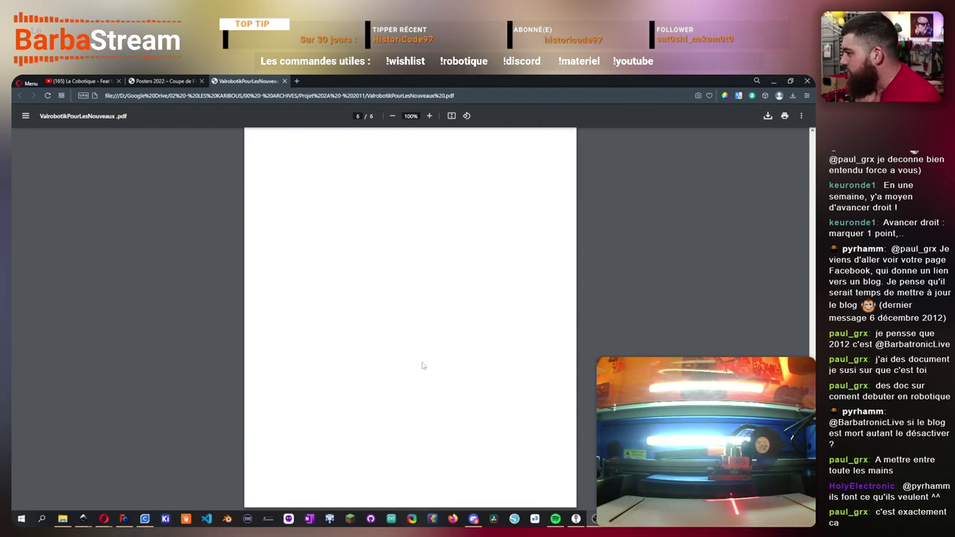
scroll(422, 366, up, 12)
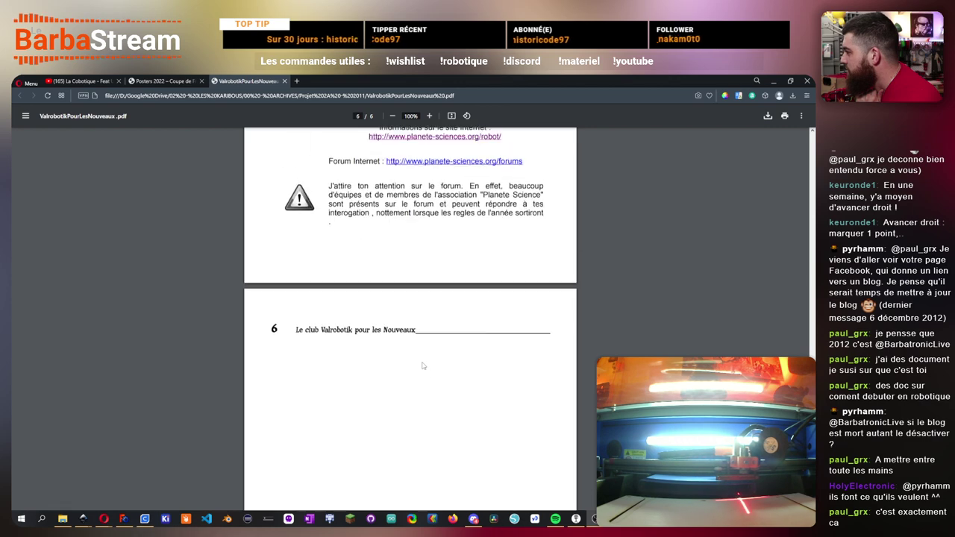
scroll(423, 366, up, 6)
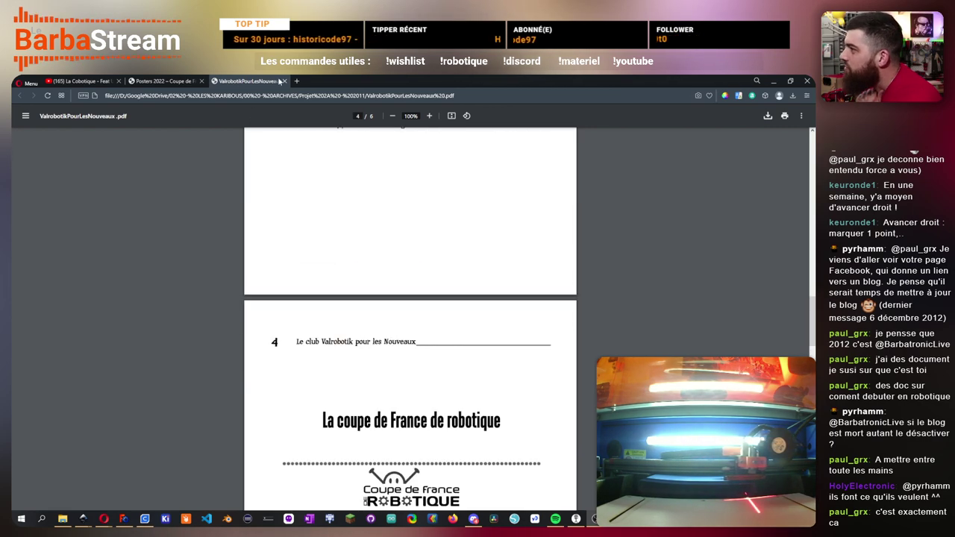
- Reposition the Opera window and bring Presentation_Projet.pdf to its page 4 'Mécanique' title
drag(464, 83, 498, 74)
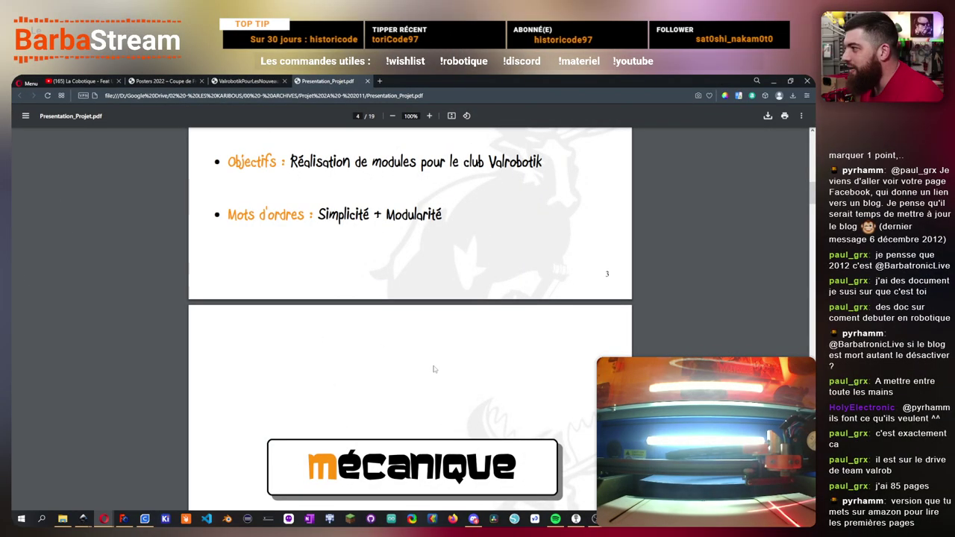
scroll(434, 369, down, 1)
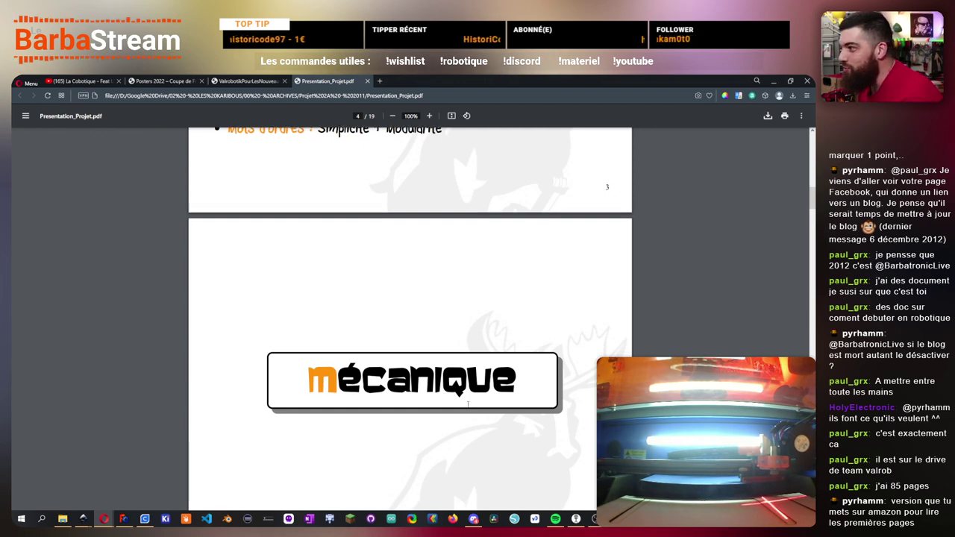
- Scroll the presentation from page 4 to the Électronique section on page 8, then show the Posters 2022 page
scroll(468, 405, down, 1)
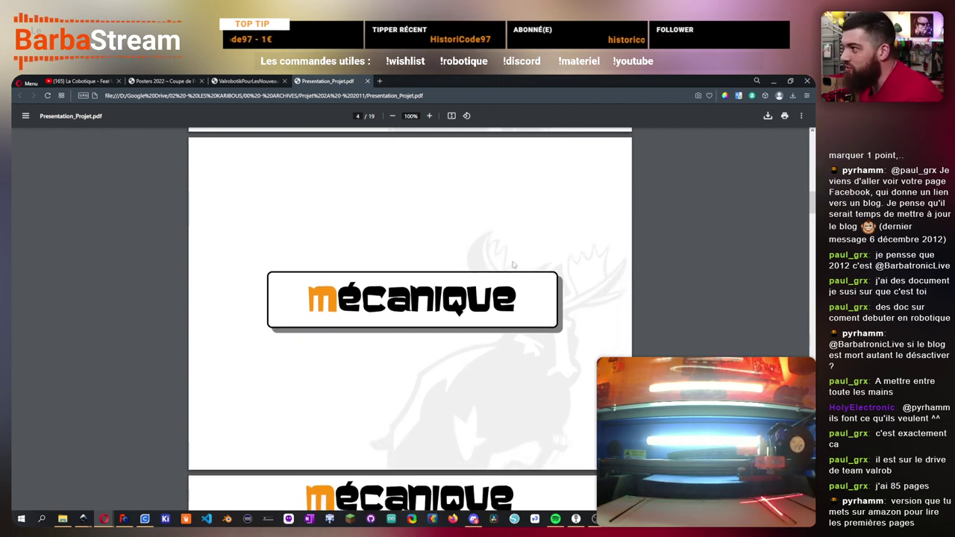
scroll(404, 381, down, 3)
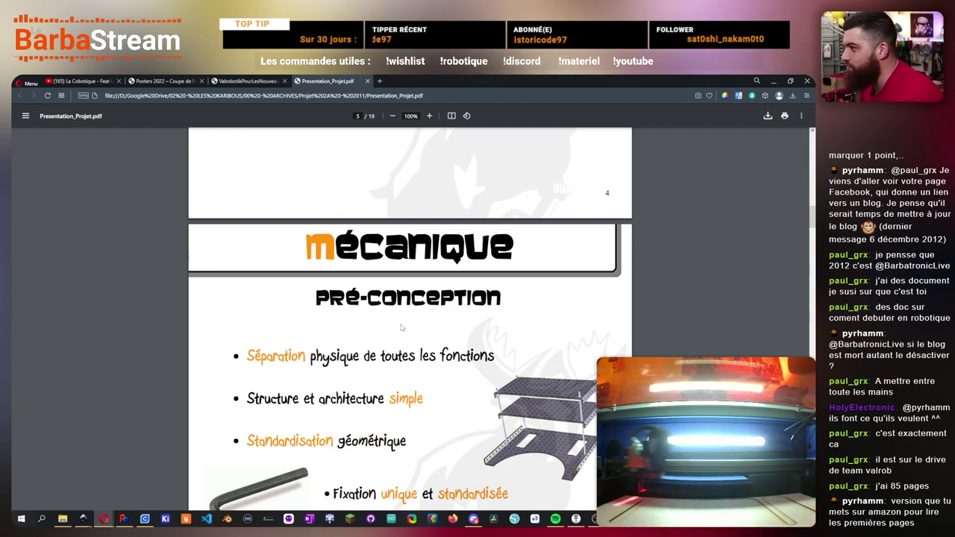
scroll(422, 343, down, 7)
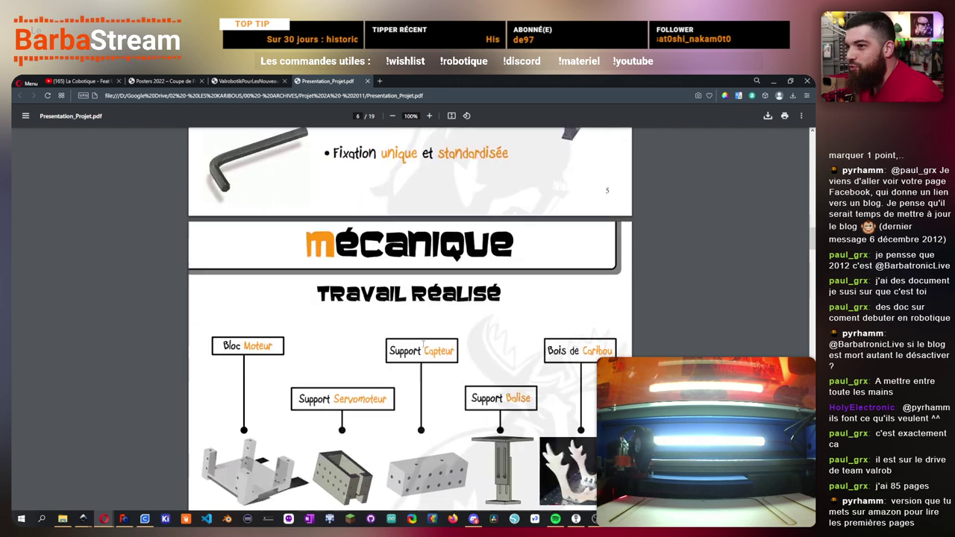
scroll(383, 159, down, 10)
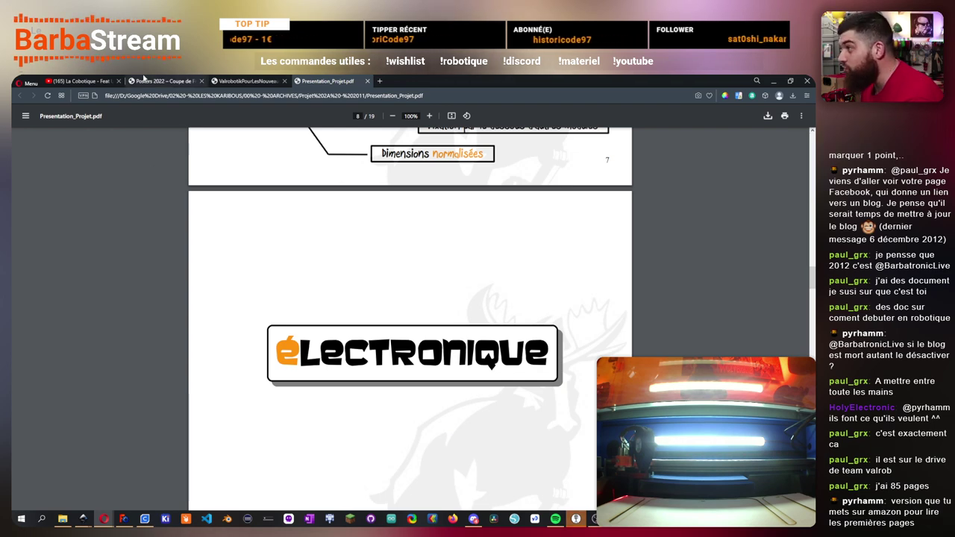
click(163, 80)
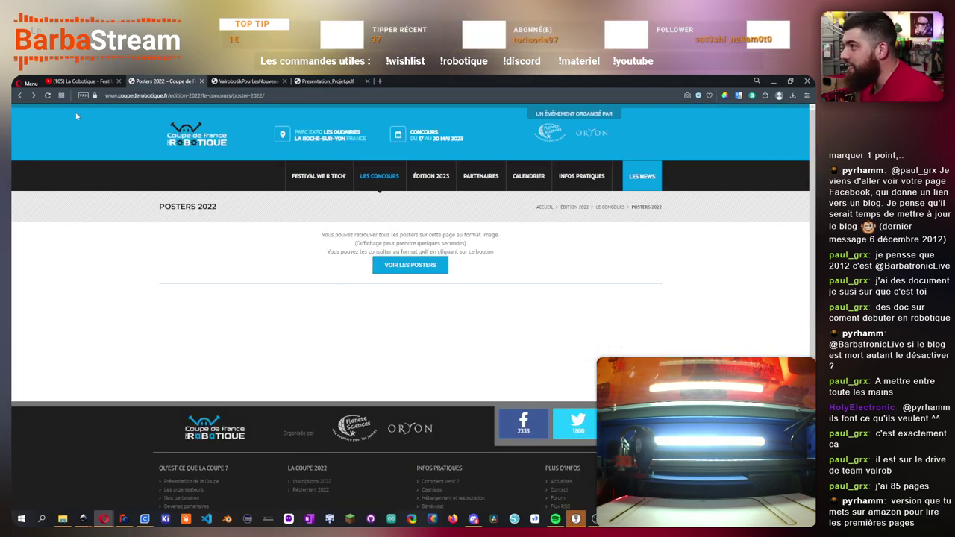
- Switch back to the ValrobotikPourLesNouveaux guide tab
click(246, 81)
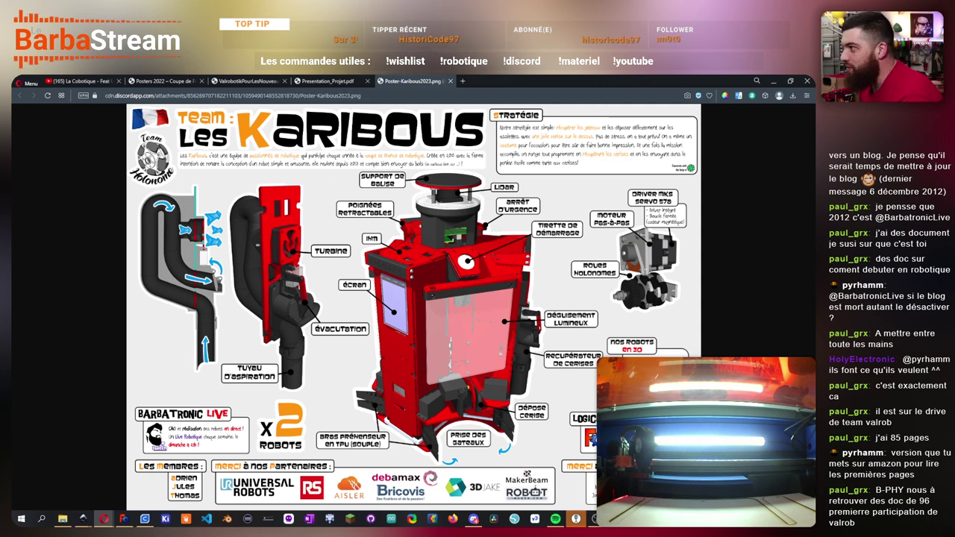
- Return to Presentation_Projet.pdf and scroll through its Électronique pages
click(332, 81)
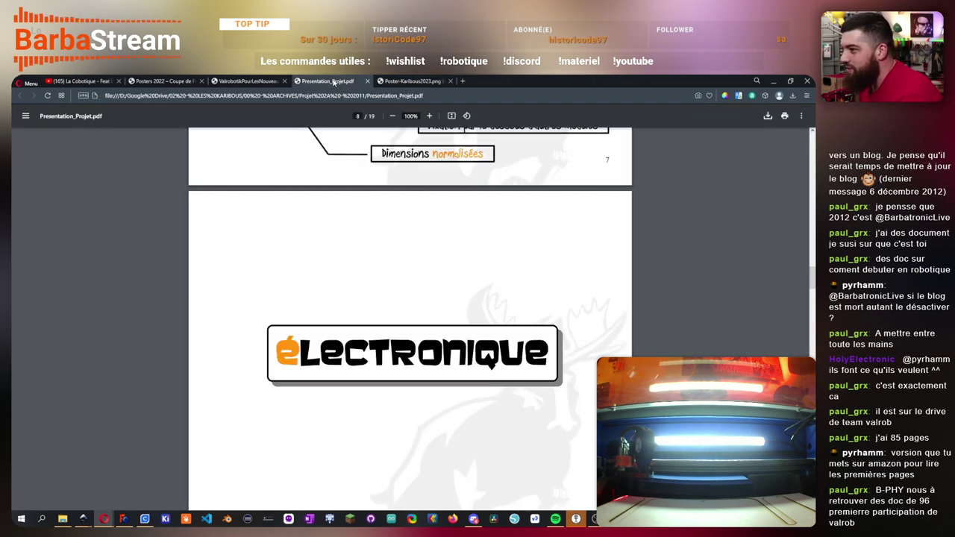
scroll(449, 301, down, 10)
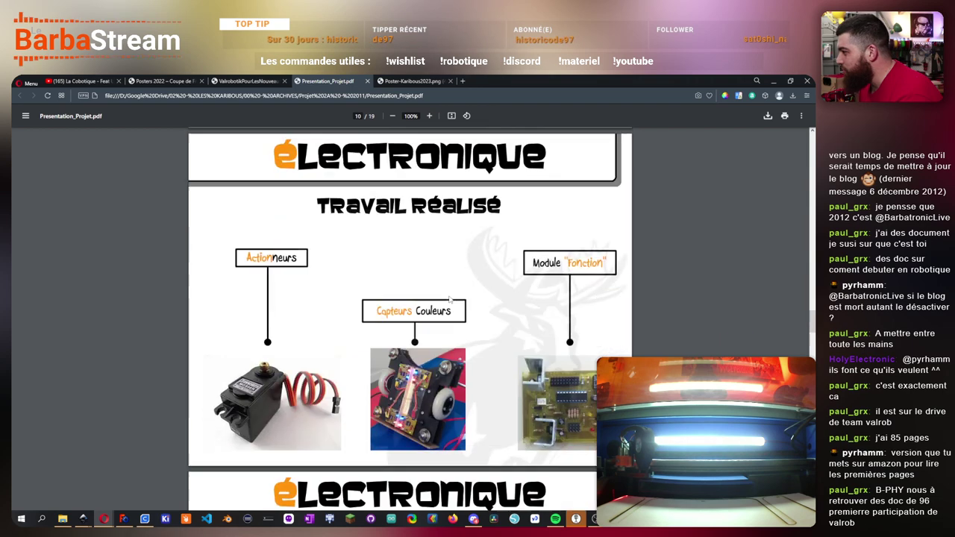
scroll(450, 301, down, 3)
scroll(449, 301, up, 6)
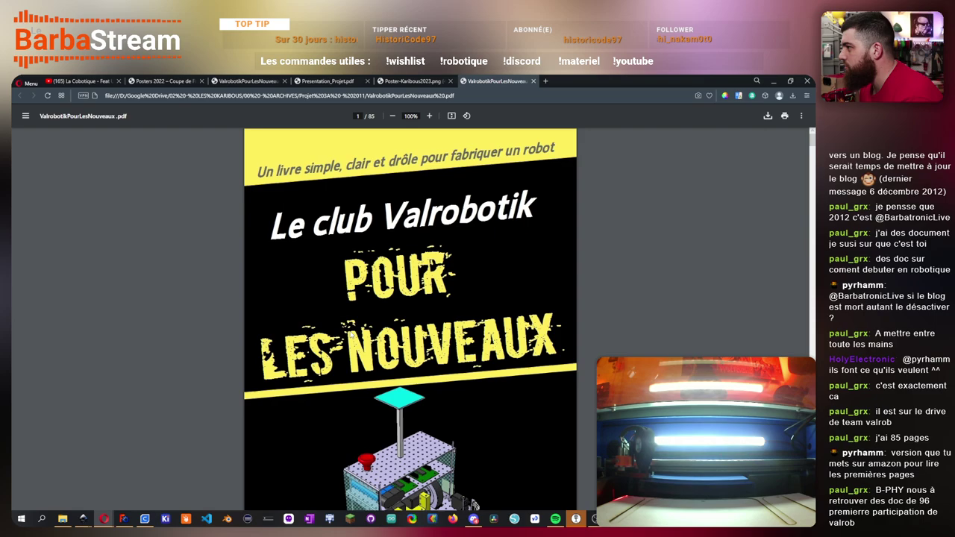
- Scroll the guide from page 25 through to page 85, then drag the scrollbar back to the cover
scroll(351, 335, down, 3)
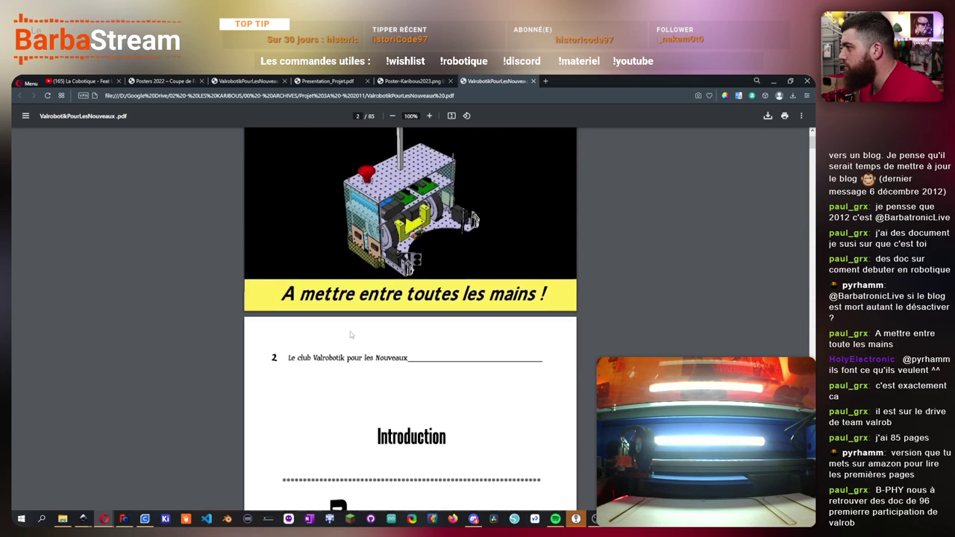
scroll(351, 335, down, 12)
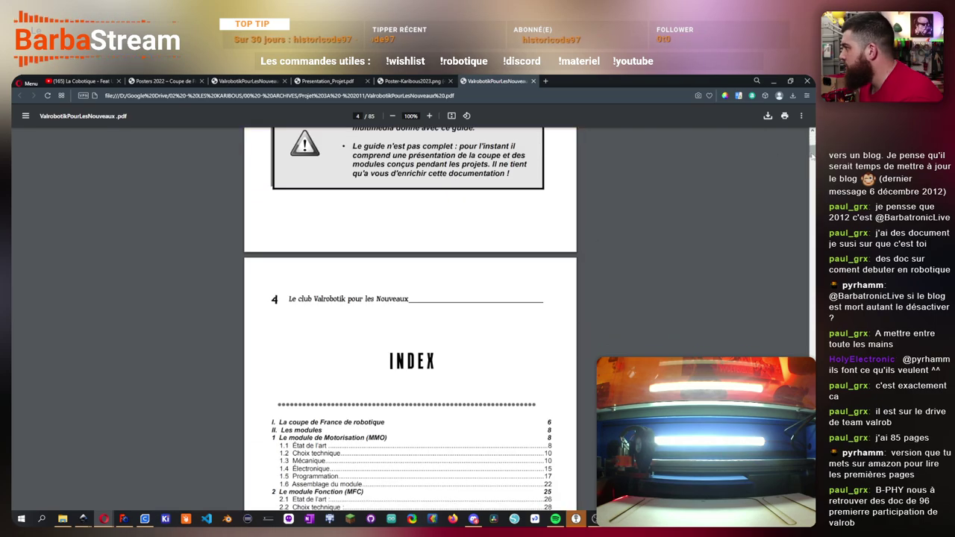
scroll(411, 321, down, 20)
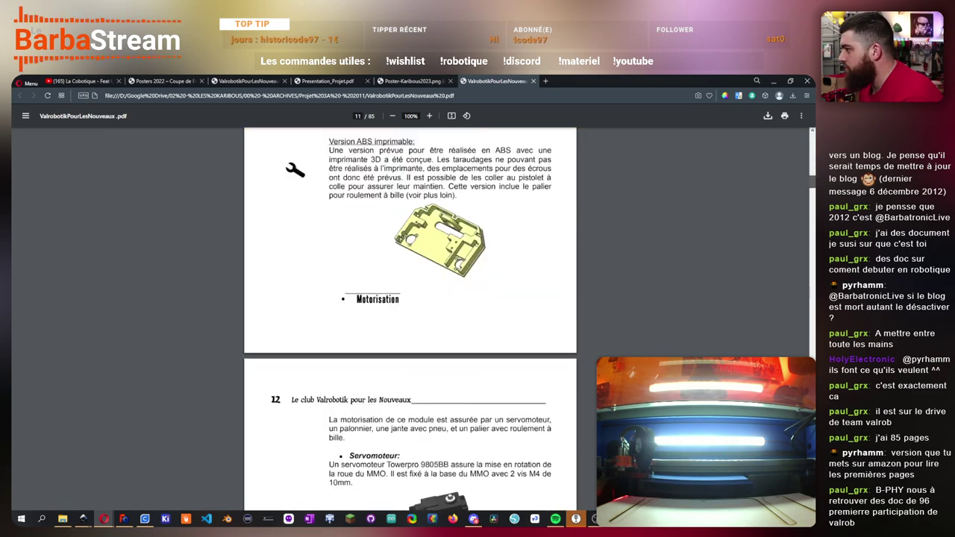
scroll(410, 321, up, 15)
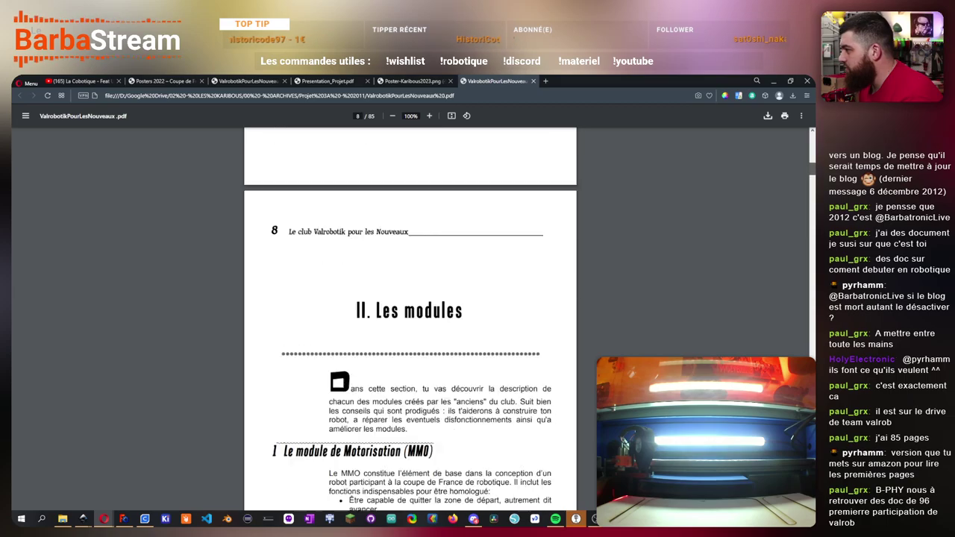
scroll(411, 321, down, 20)
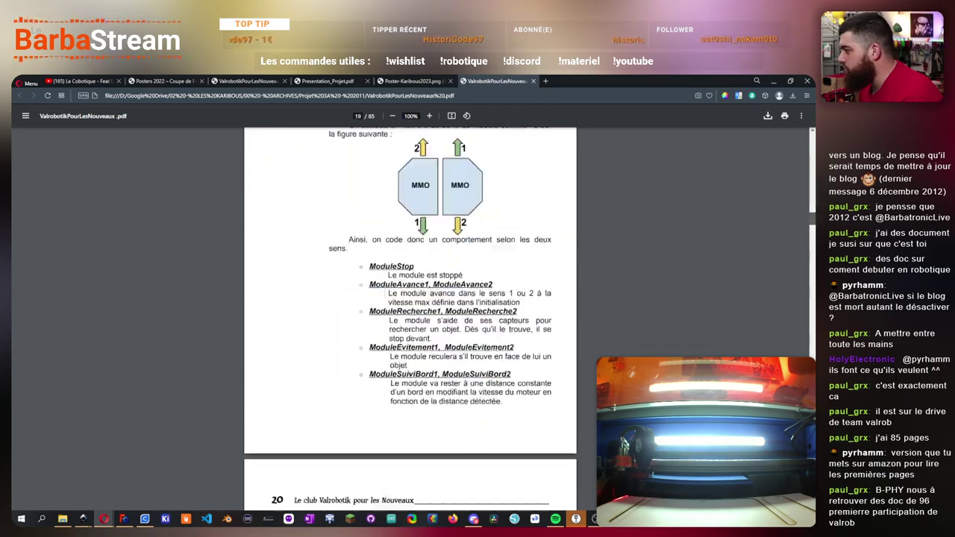
scroll(410, 321, down, 8)
scroll(411, 321, up, 5)
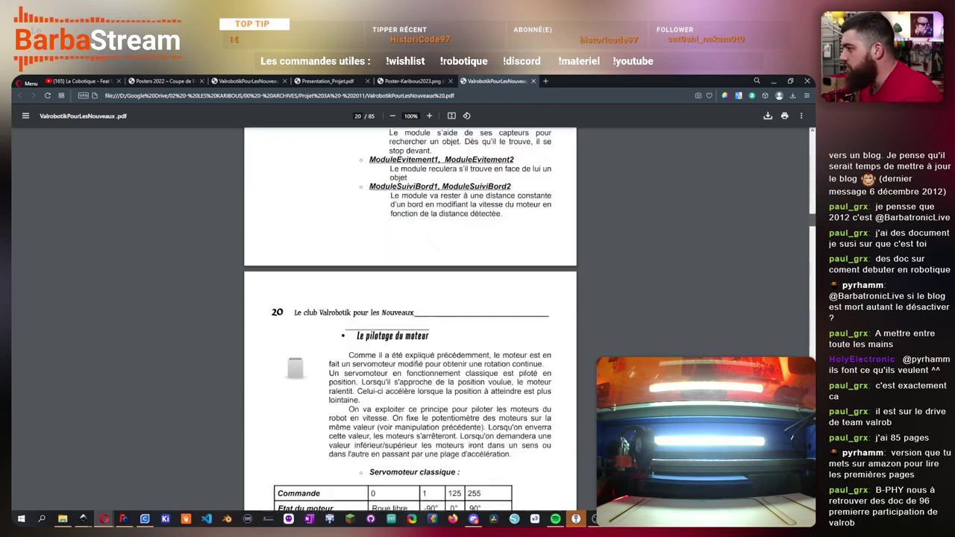
scroll(411, 321, down, 12)
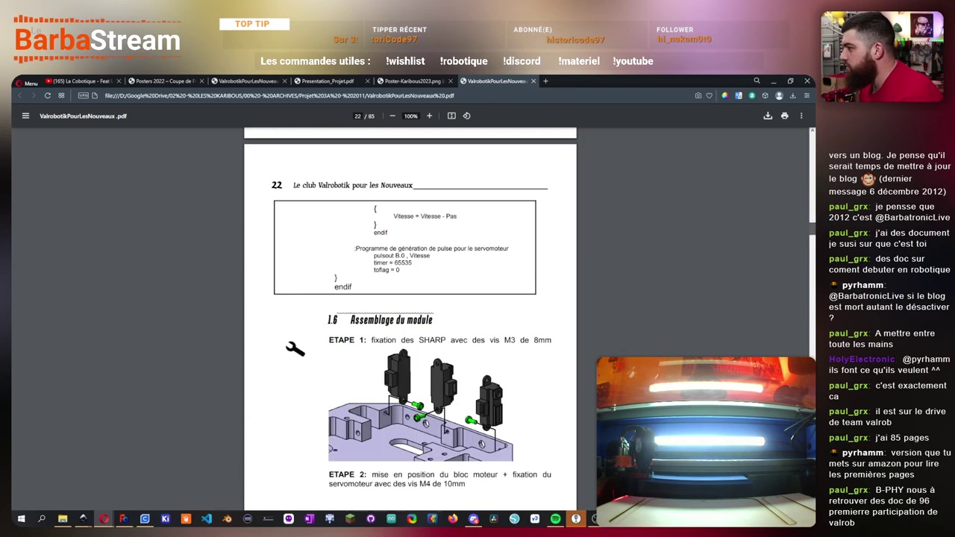
scroll(411, 320, down, 7)
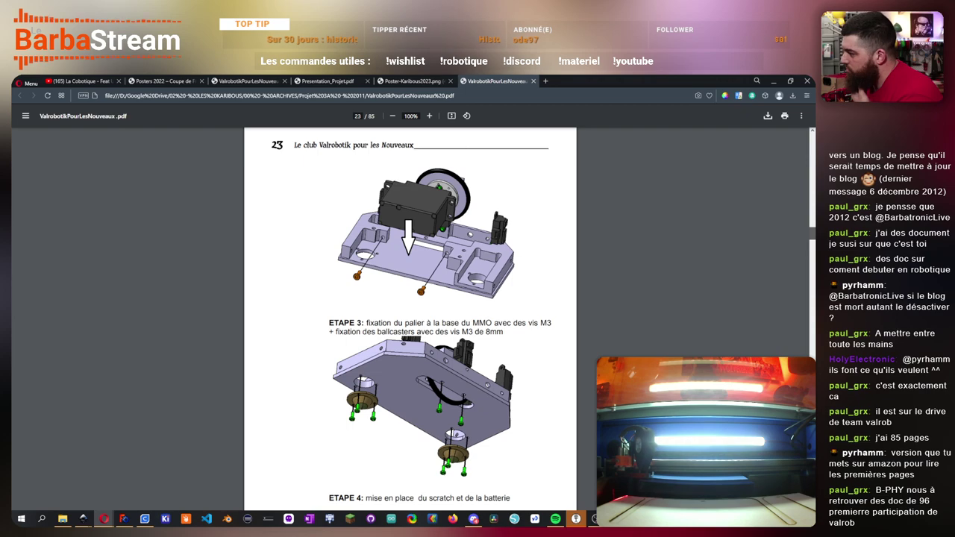
scroll(411, 321, down, 6)
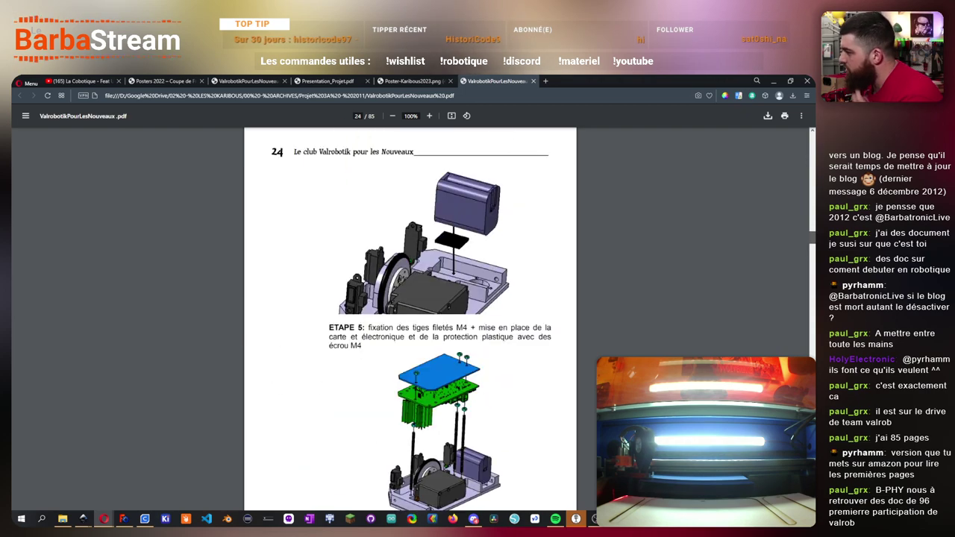
scroll(410, 321, down, 10)
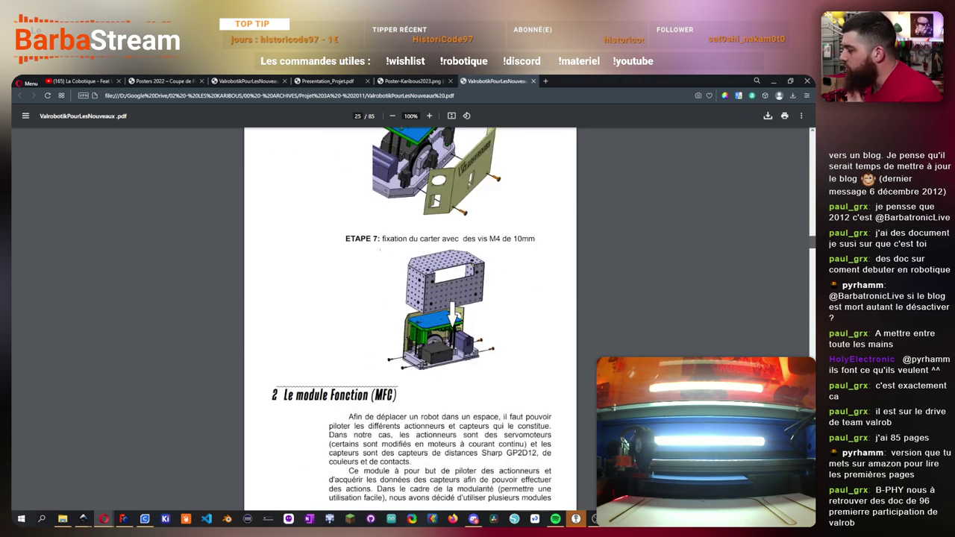
scroll(411, 321, down, 10)
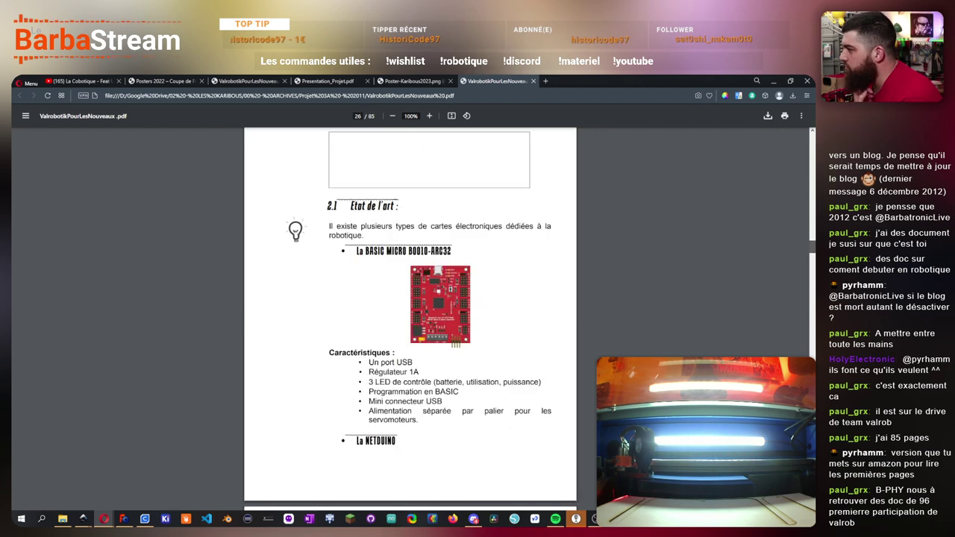
scroll(411, 320, down, 10)
scroll(411, 321, up, 6)
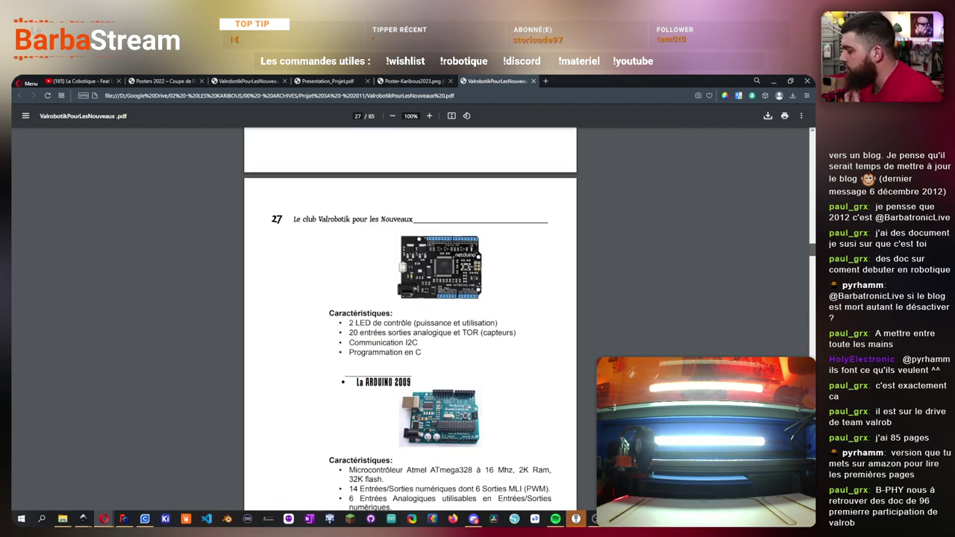
scroll(410, 321, up, 6)
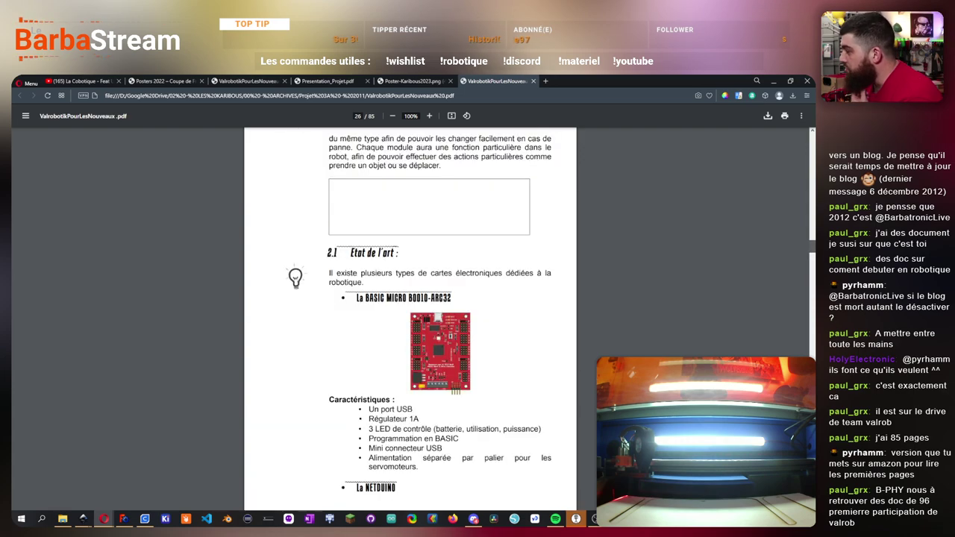
scroll(410, 321, down, 20)
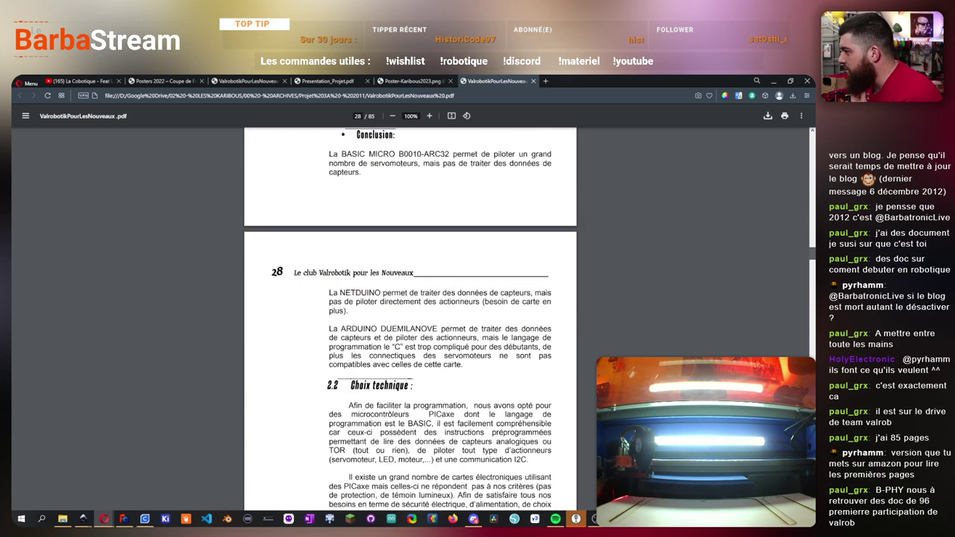
scroll(411, 321, down, 10)
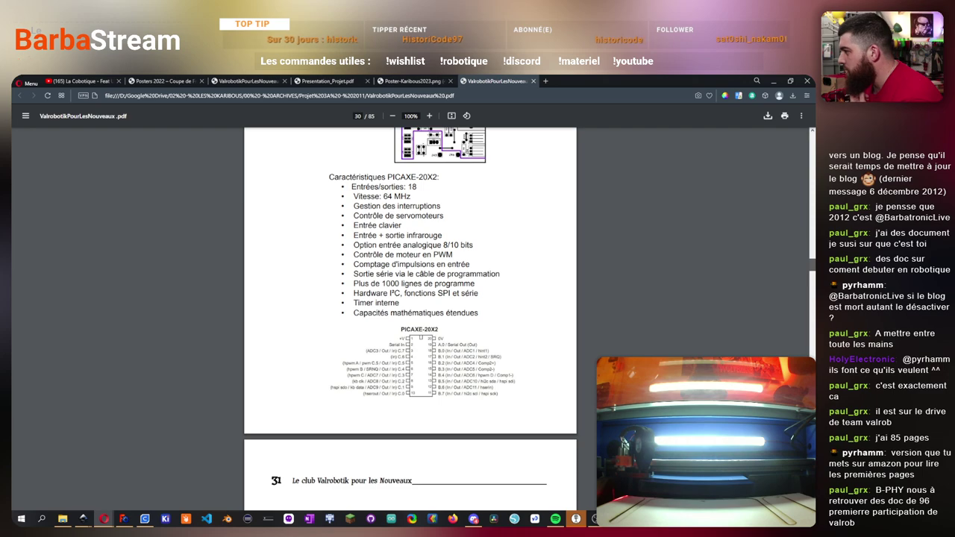
scroll(410, 321, down, 12)
scroll(410, 321, down, 20)
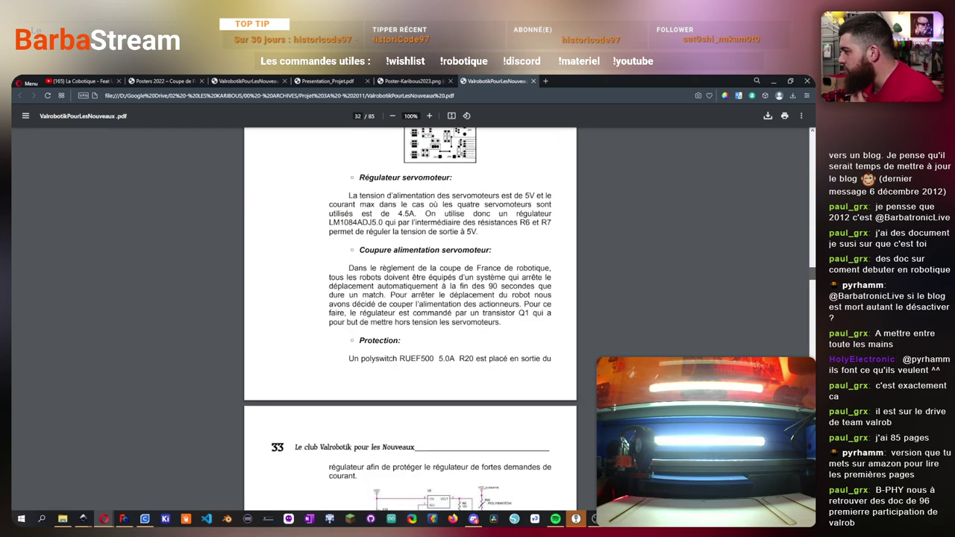
scroll(410, 321, down, 20)
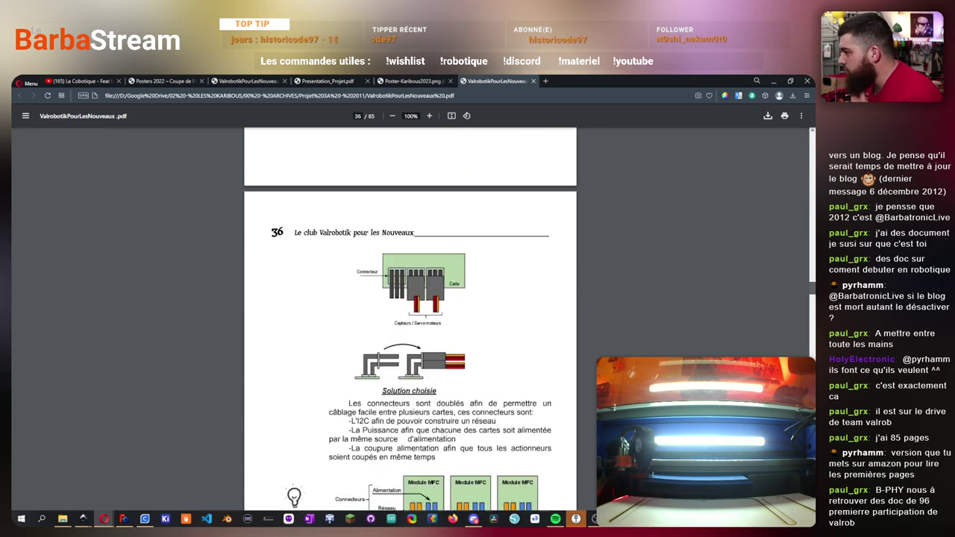
scroll(410, 321, down, 20)
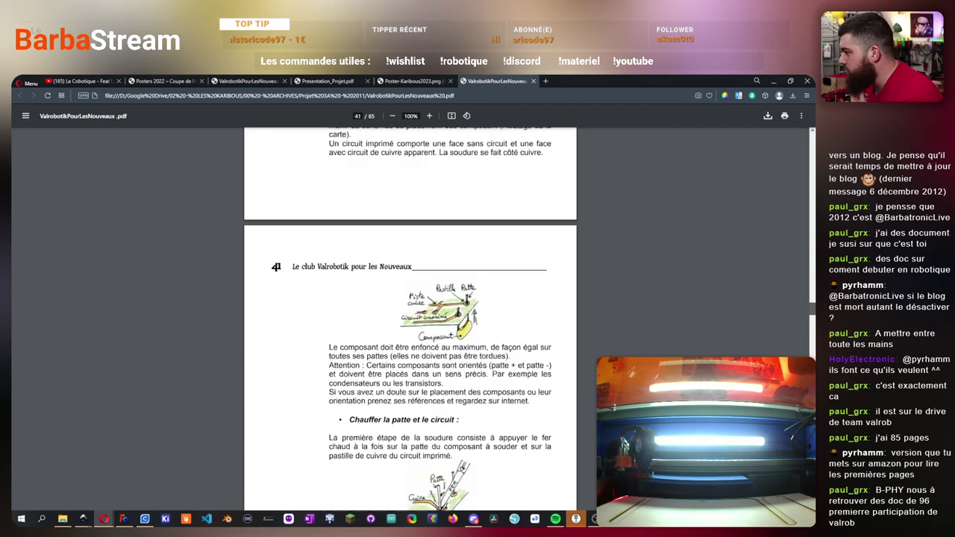
scroll(410, 321, up, 9)
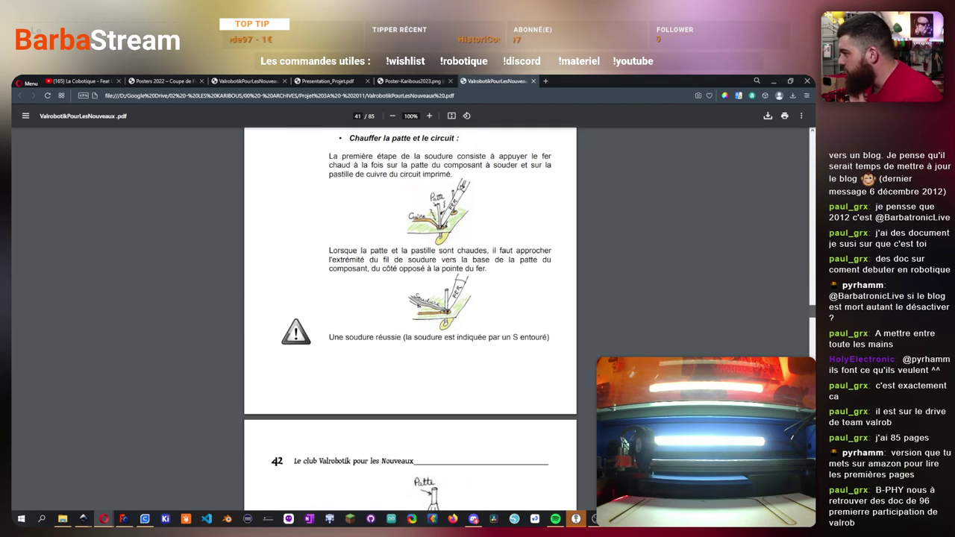
scroll(411, 321, up, 3)
scroll(295, 382, down, 20)
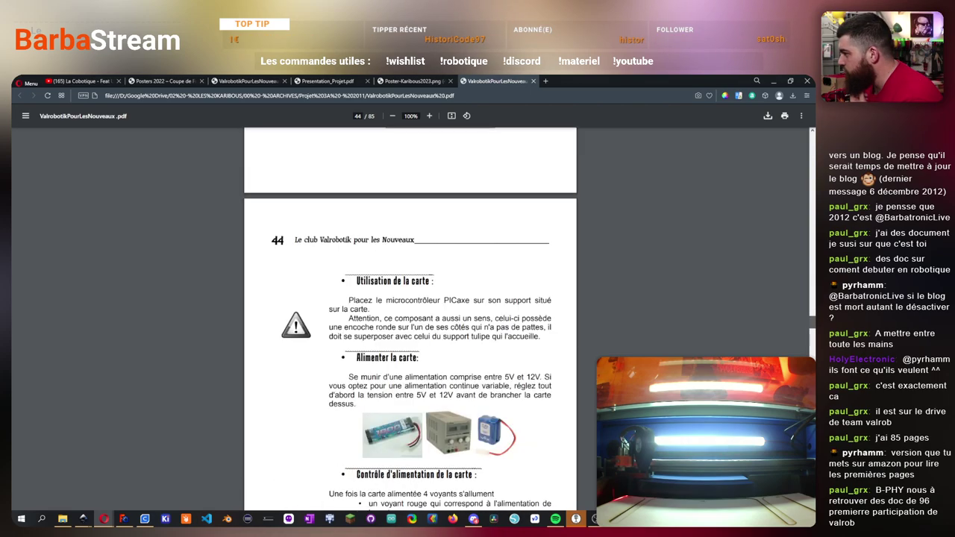
scroll(295, 382, up, 20)
scroll(295, 382, down, 20)
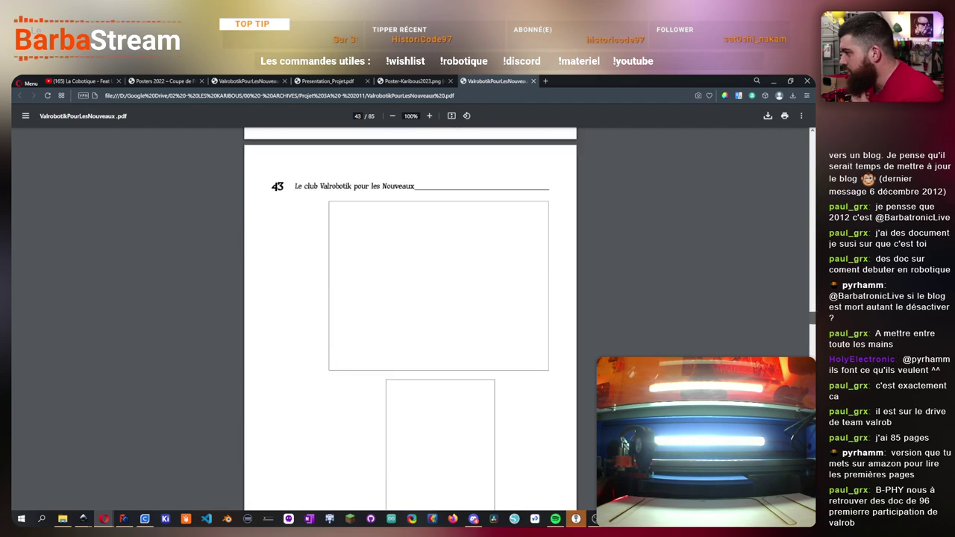
scroll(410, 321, down, 10)
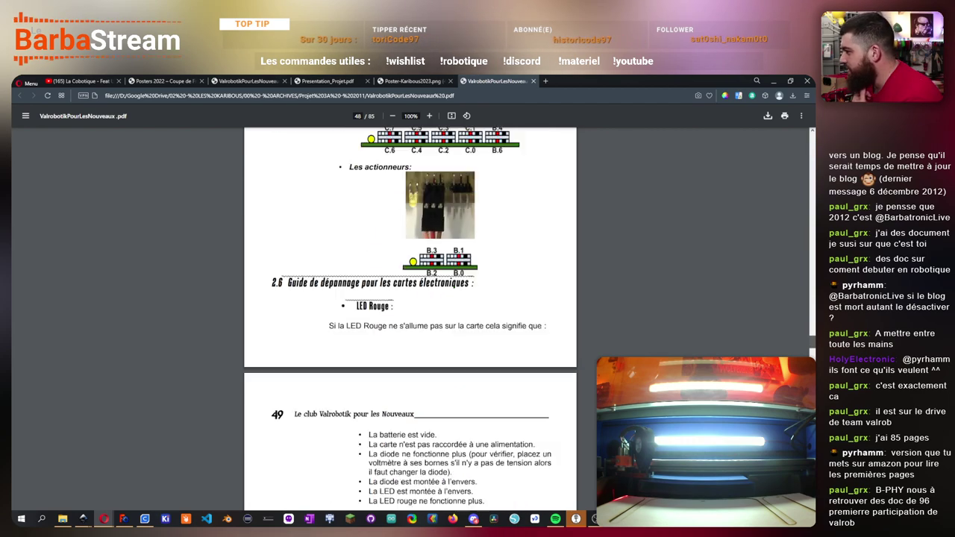
scroll(411, 321, up, 3)
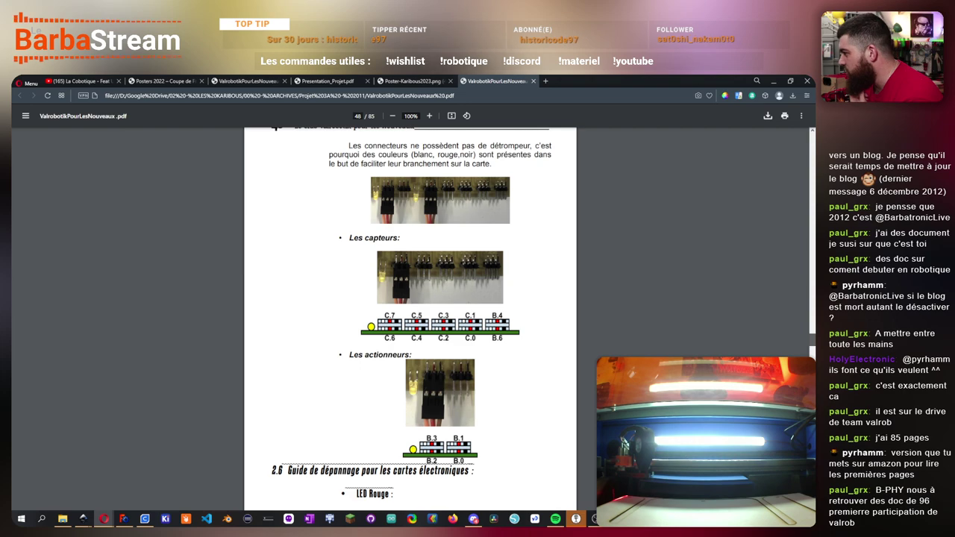
scroll(411, 321, down, 20)
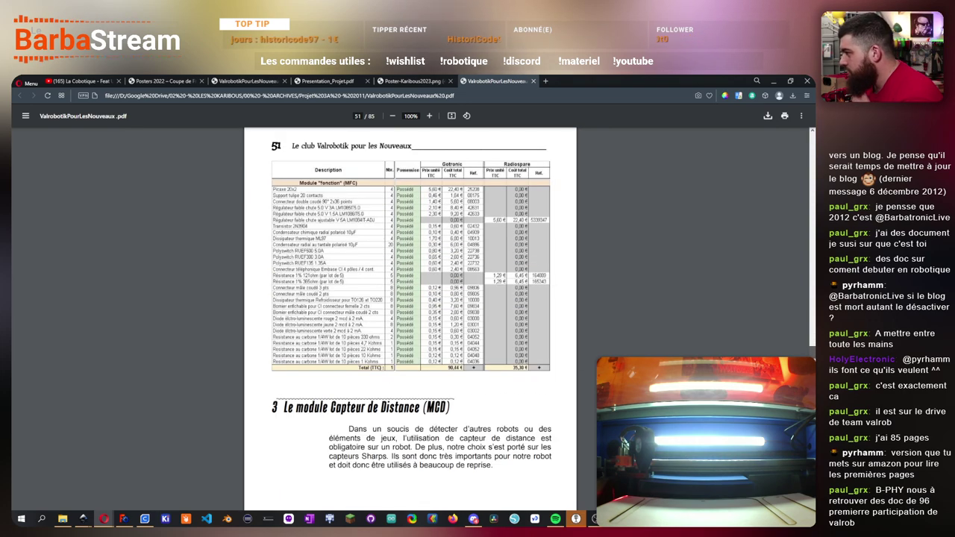
scroll(411, 321, down, 20)
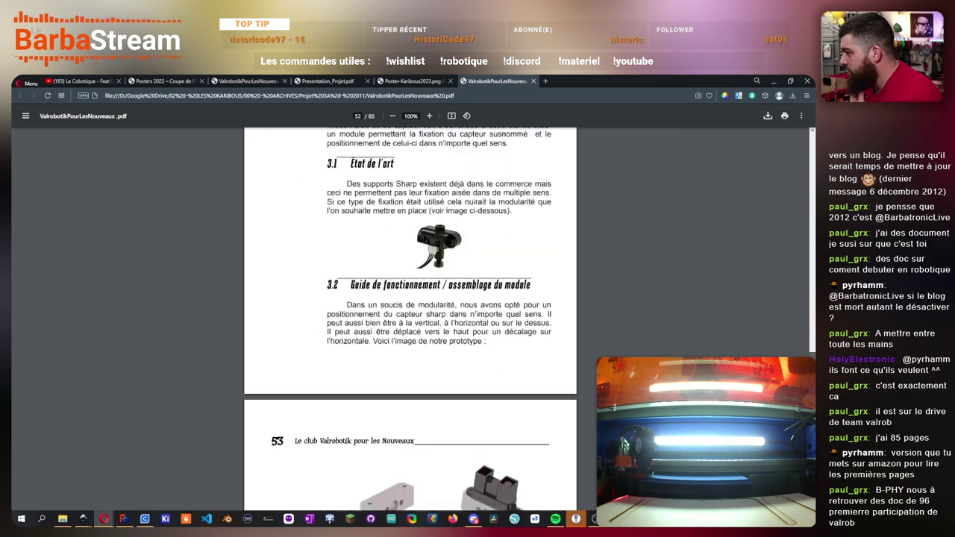
scroll(411, 321, down, 12)
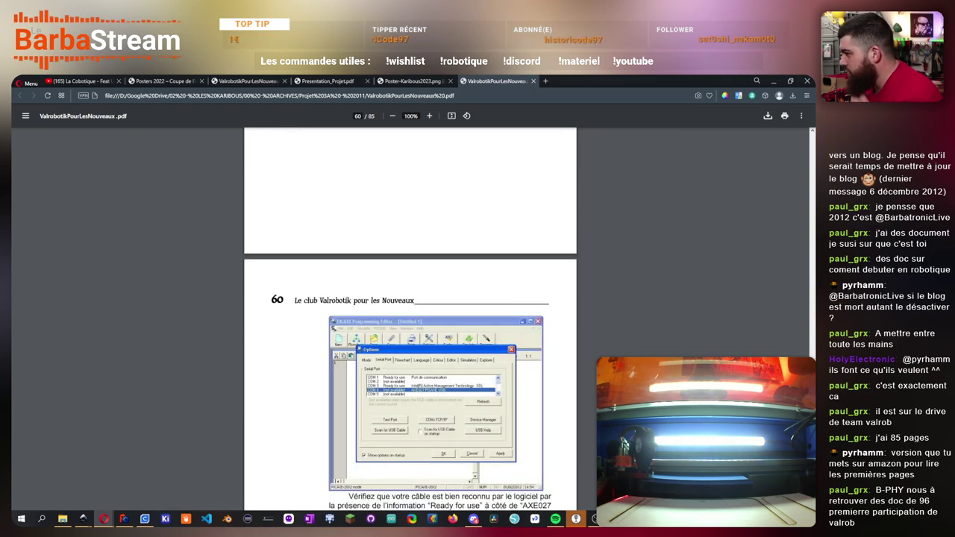
scroll(410, 321, down, 15)
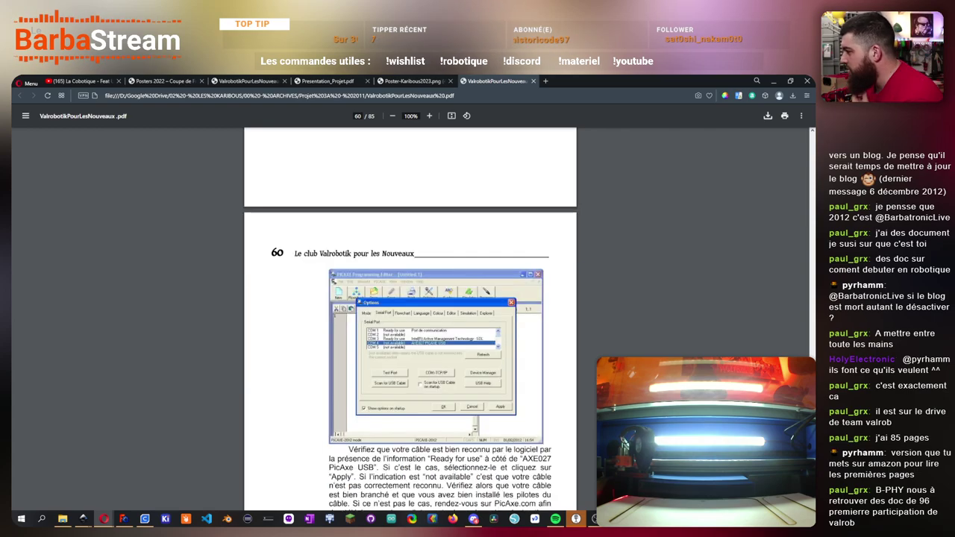
scroll(410, 321, down, 18)
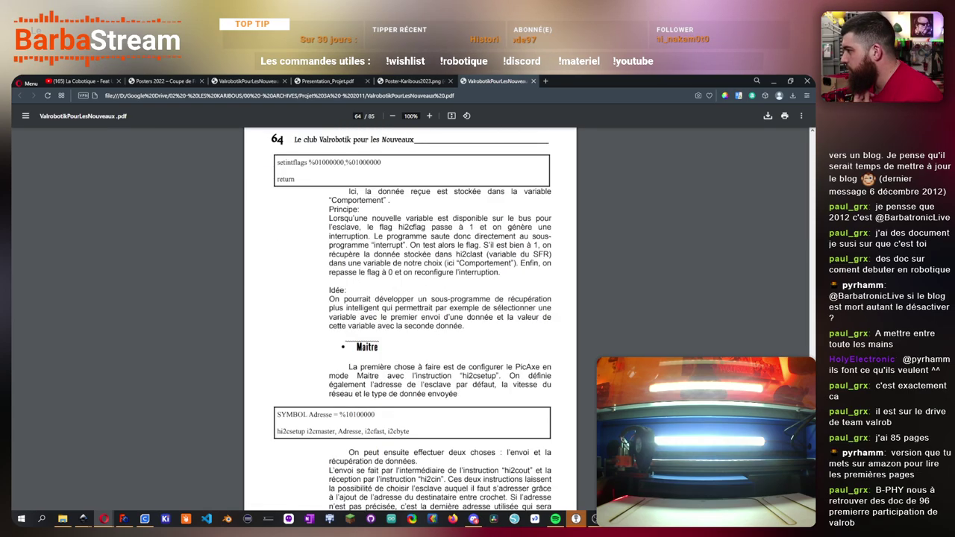
scroll(410, 320, down, 4)
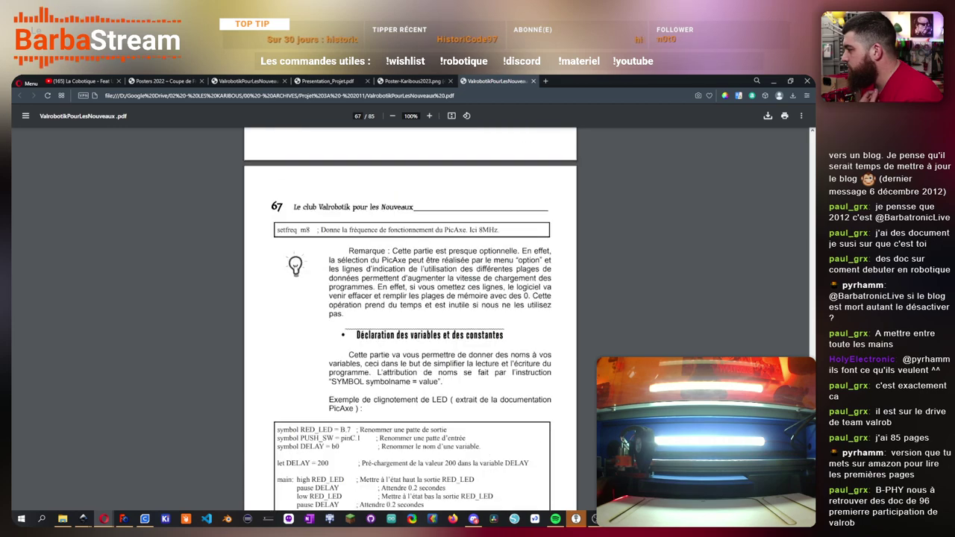
scroll(410, 321, down, 5)
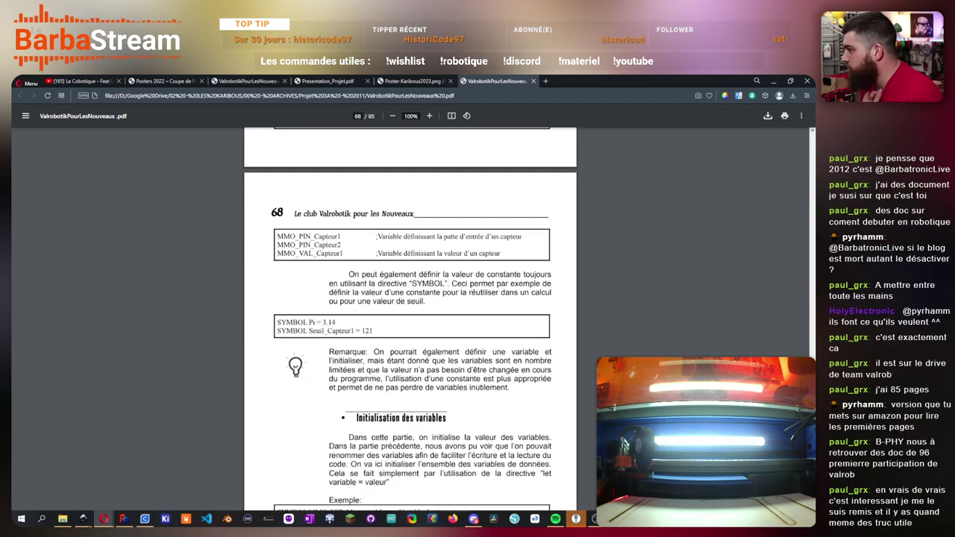
scroll(410, 321, down, 7)
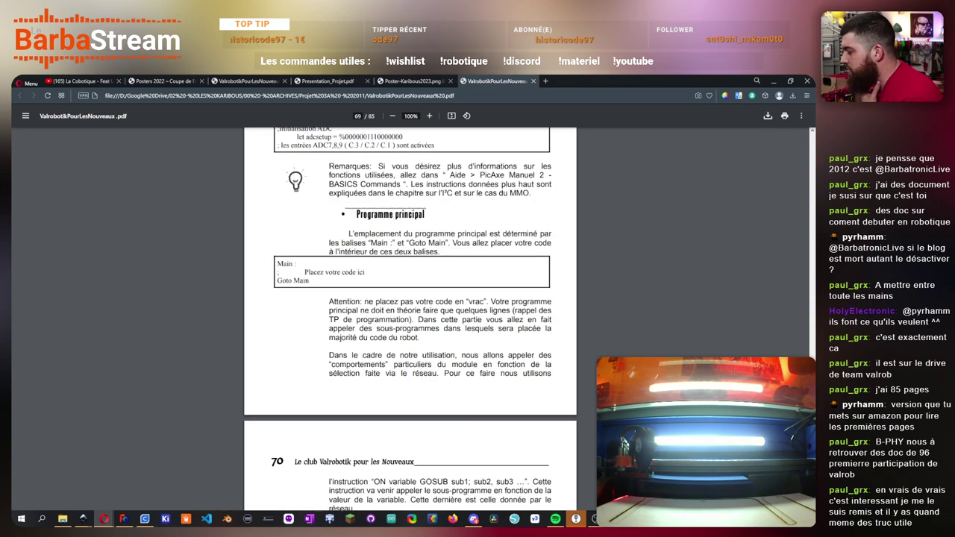
scroll(411, 321, down, 20)
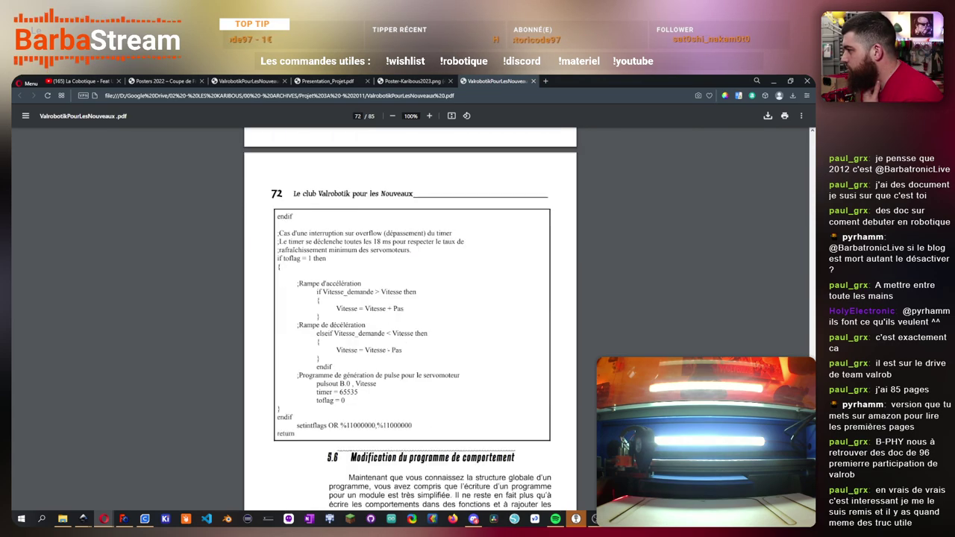
scroll(411, 321, down, 20)
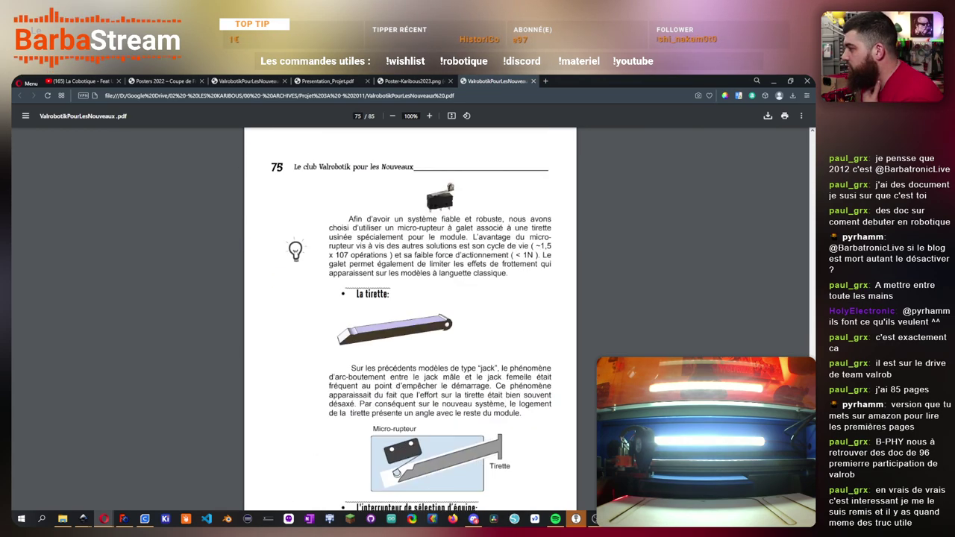
scroll(410, 321, down, 10)
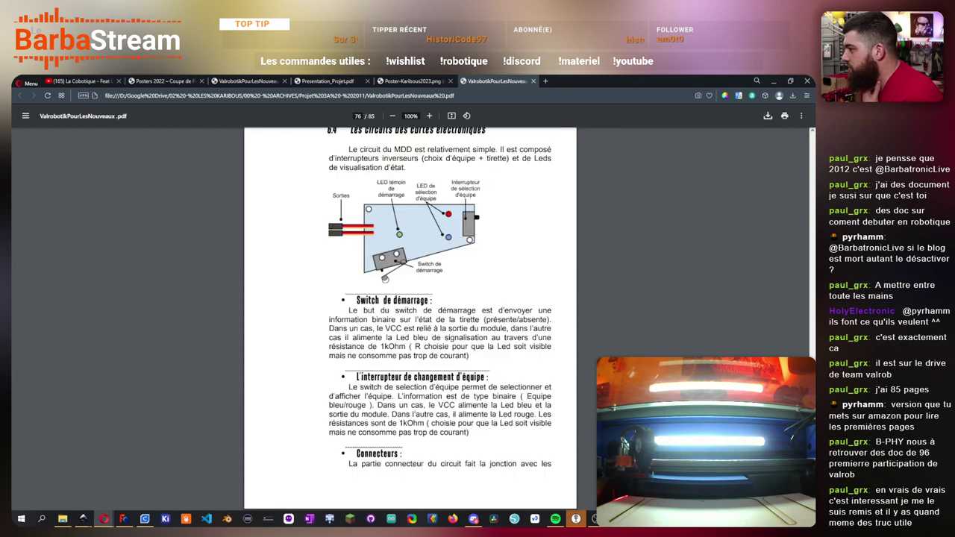
scroll(410, 321, down, 10)
scroll(410, 321, up, 4)
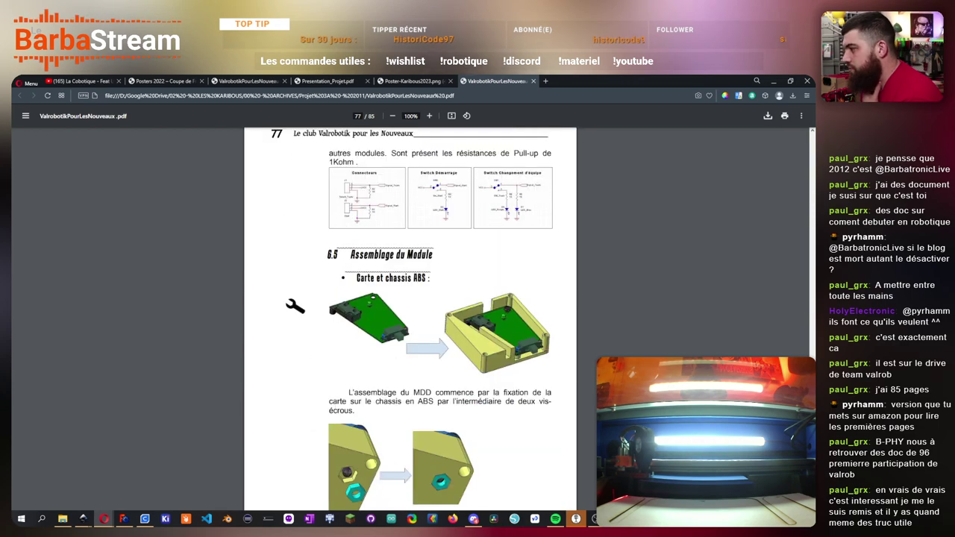
scroll(411, 321, down, 17)
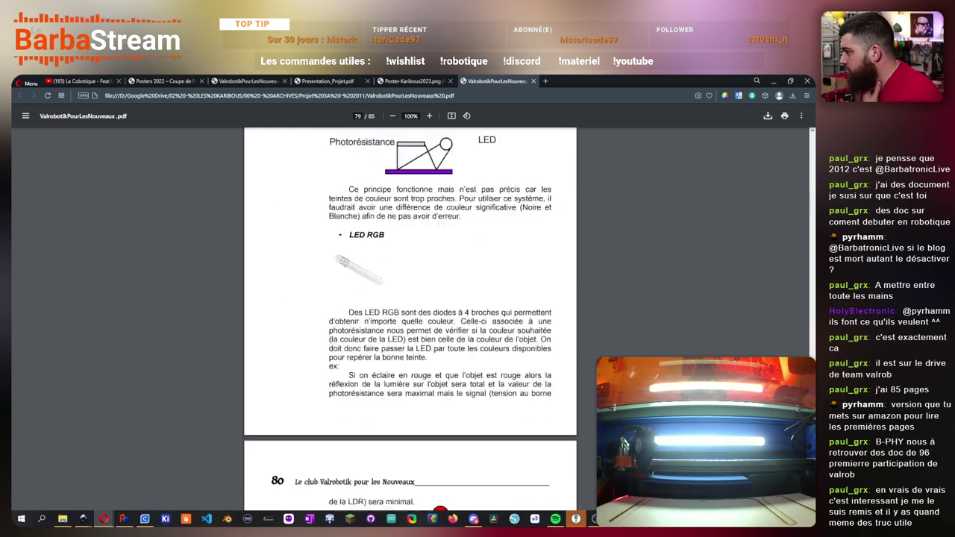
scroll(411, 321, down, 20)
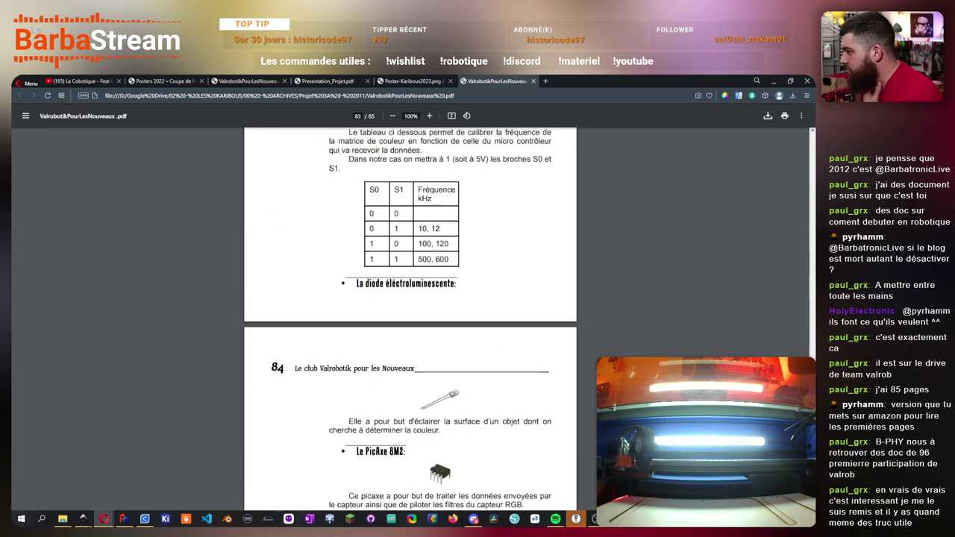
scroll(411, 320, down, 8)
scroll(411, 321, down, 3)
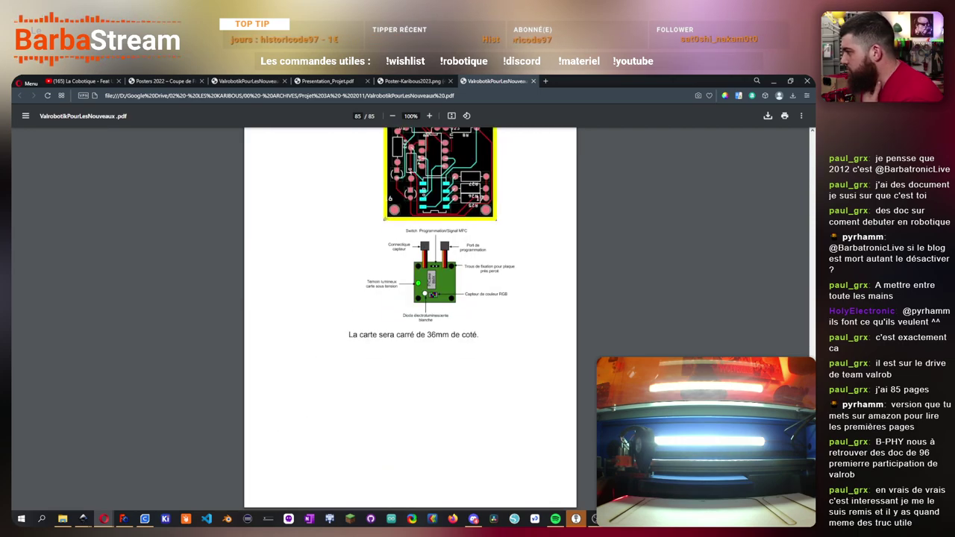
scroll(410, 321, up, 12)
scroll(410, 320, down, 7)
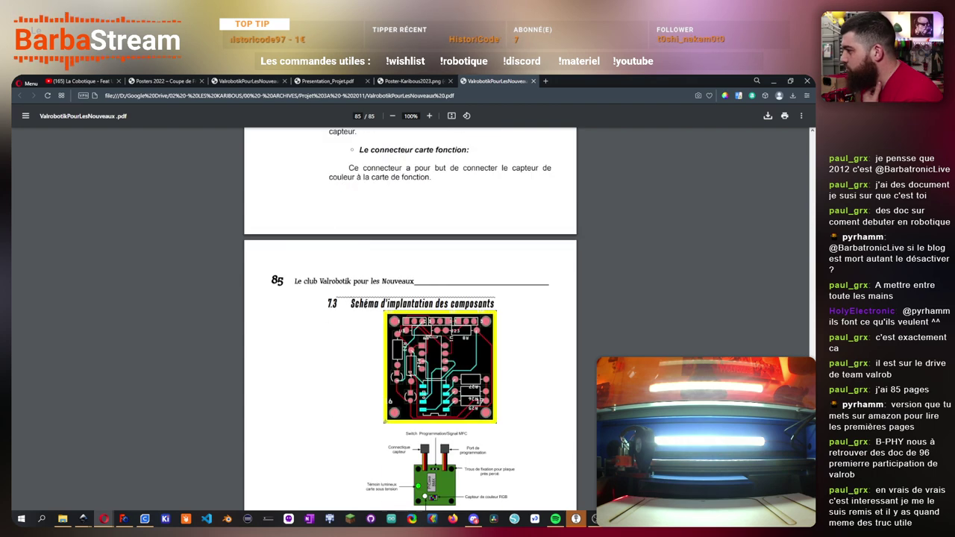
scroll(411, 321, down, 5)
scroll(410, 321, up, 15)
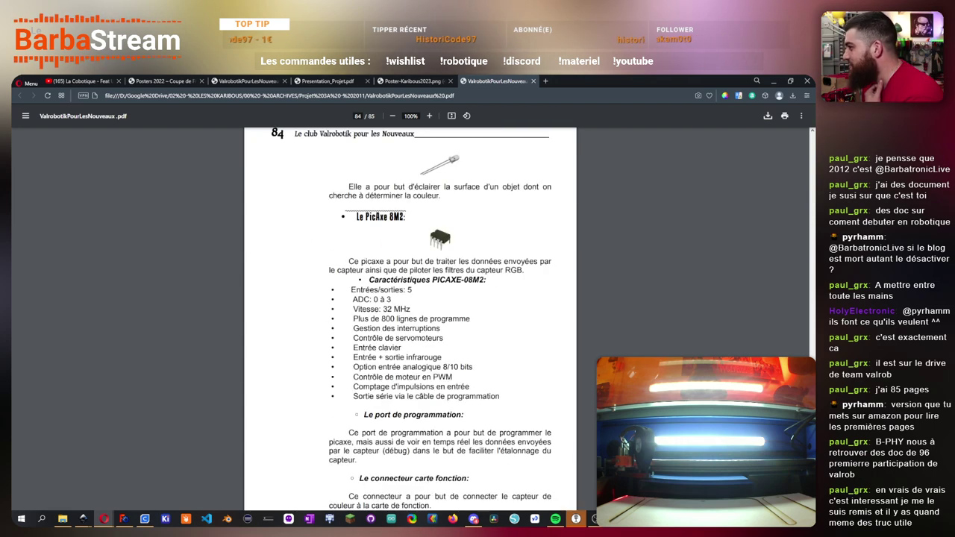
scroll(411, 321, down, 15)
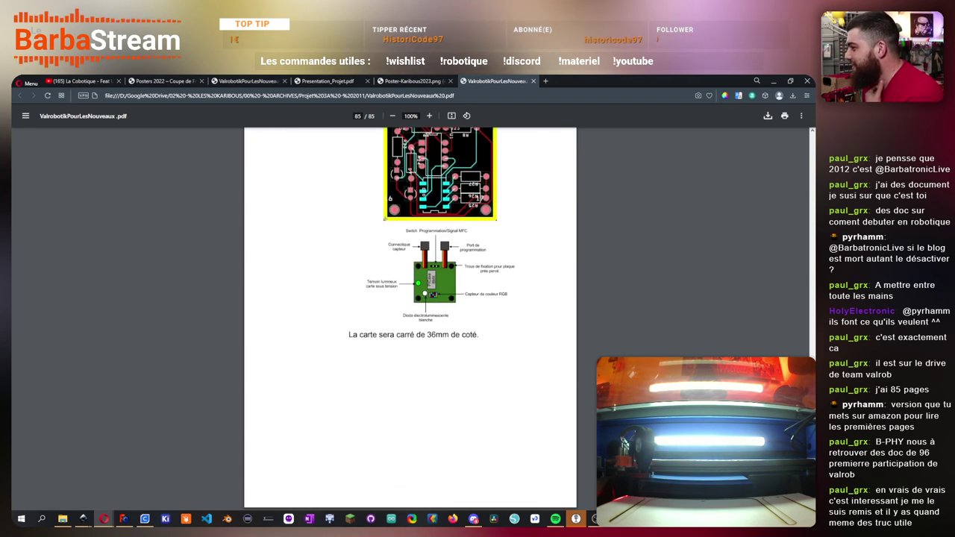
drag(812, 501, 775, 83)
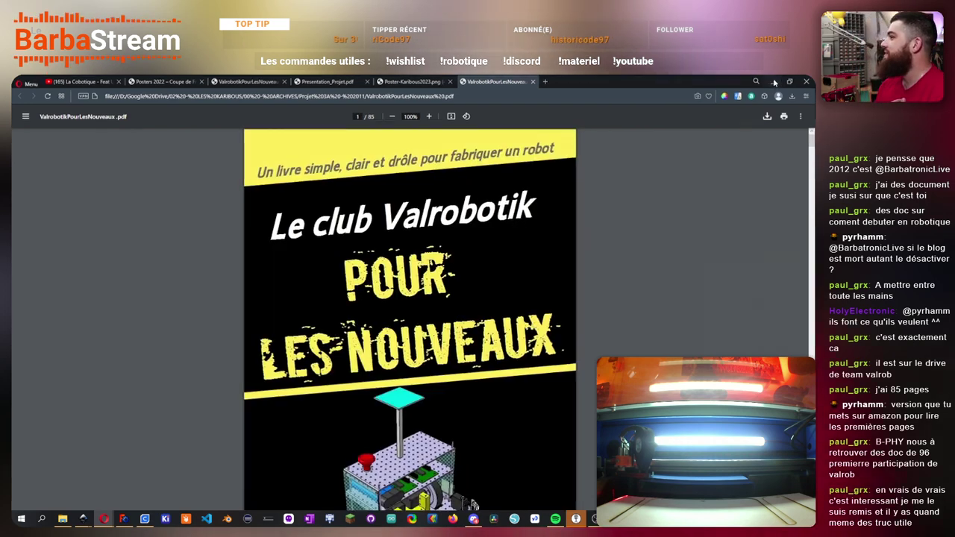
- Minimize Opera and File Explorer, then dismiss K40 Whisperer's 'Job Ended' notice
click(775, 83)
click(758, 80)
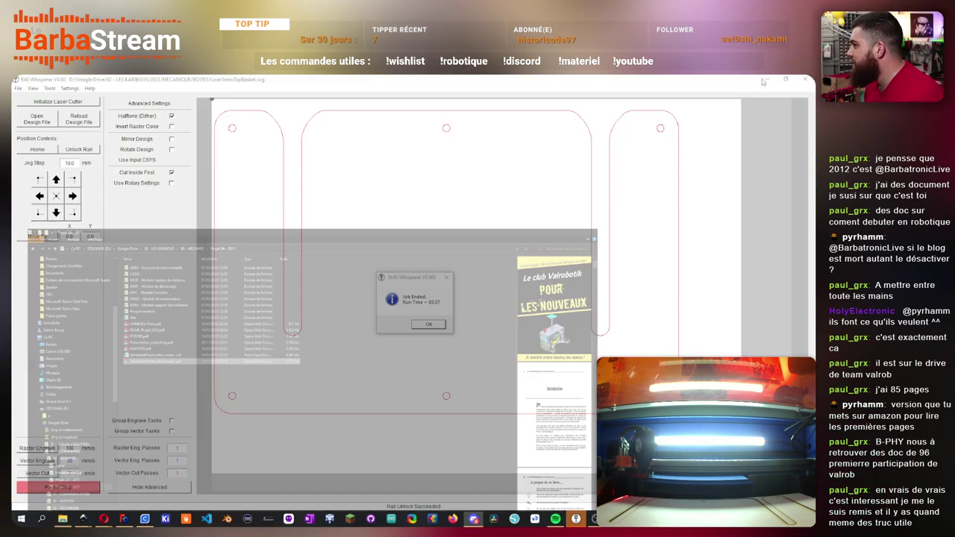
click(429, 324)
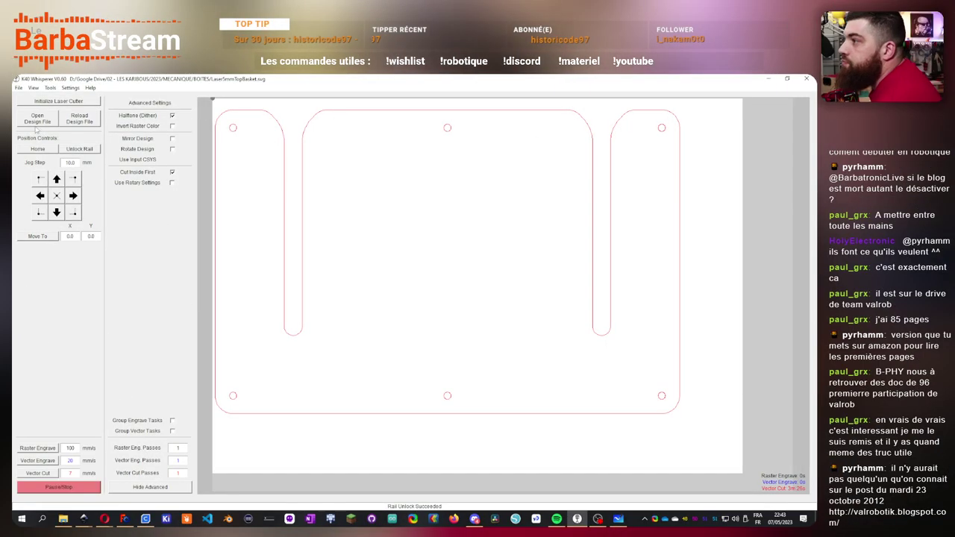
- Load the Laser5mmEquerres.svg design, then switch to the Valrobotik blog in Opera
click(38, 119)
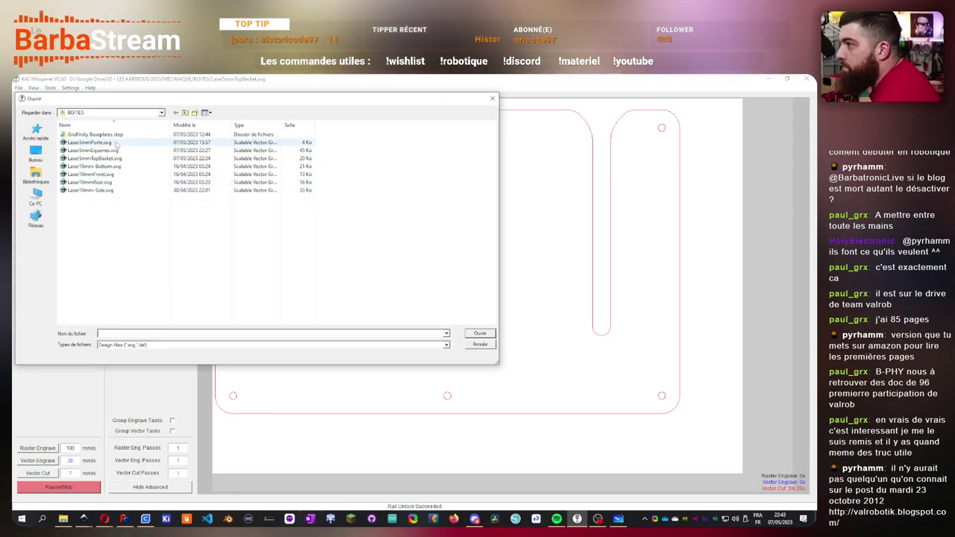
click(94, 150)
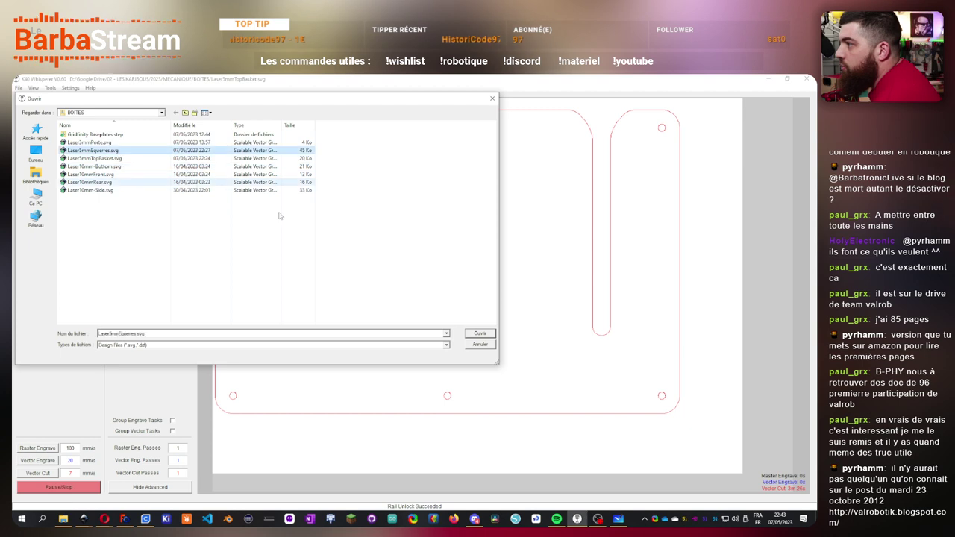
click(480, 334)
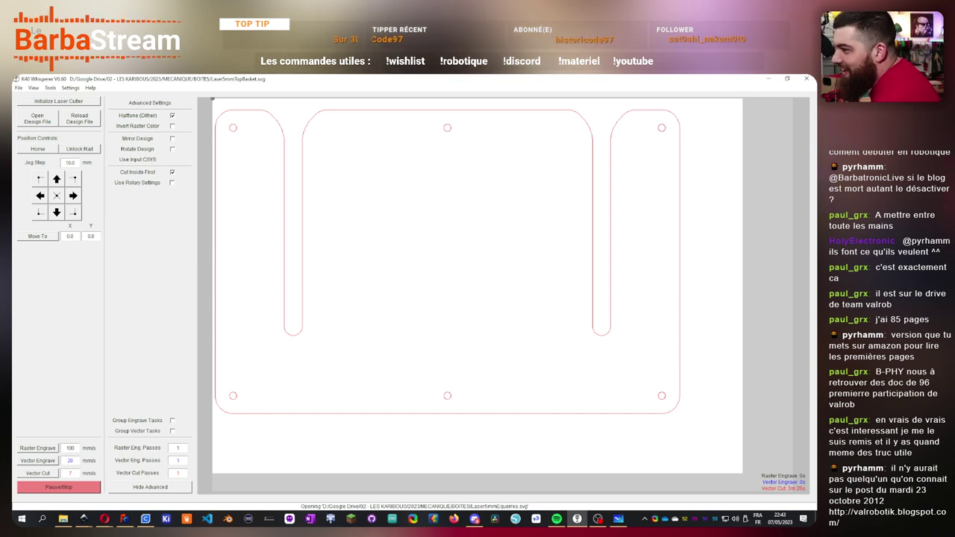
key(alt+Tab)
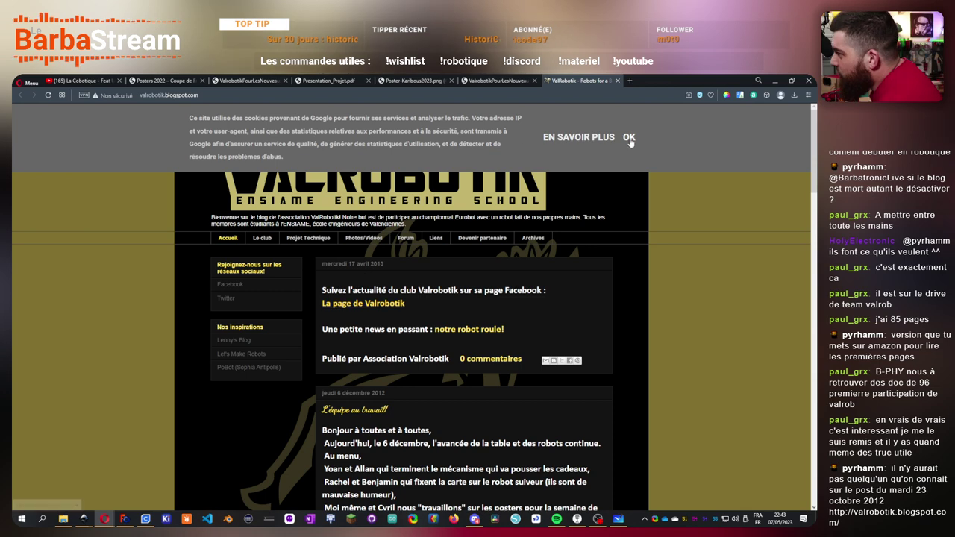
- Accept the blog's cookie notice, look over the December 2012 post, then return to K40 Whisperer
click(629, 139)
scroll(475, 393, down, 1)
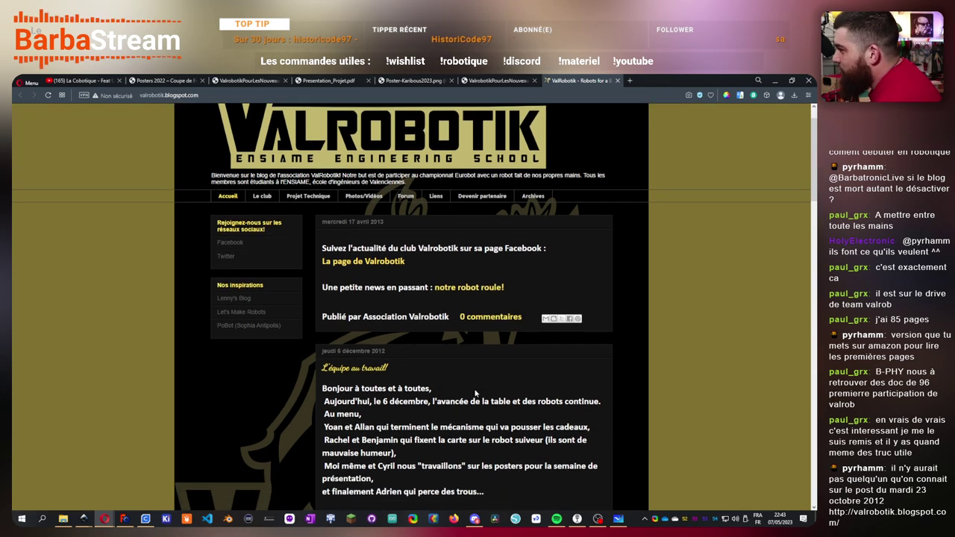
scroll(476, 394, down, 1)
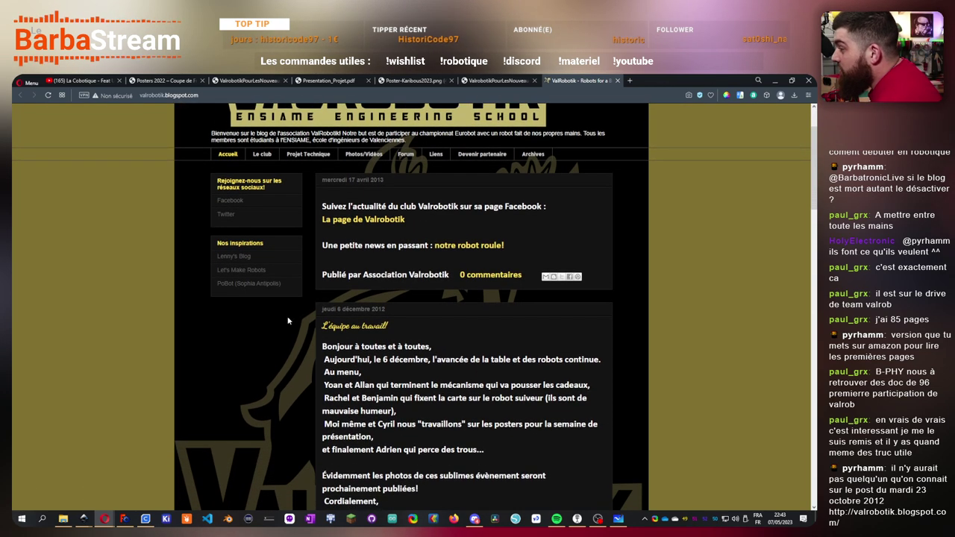
scroll(277, 370, up, 1)
scroll(296, 397, up, 1)
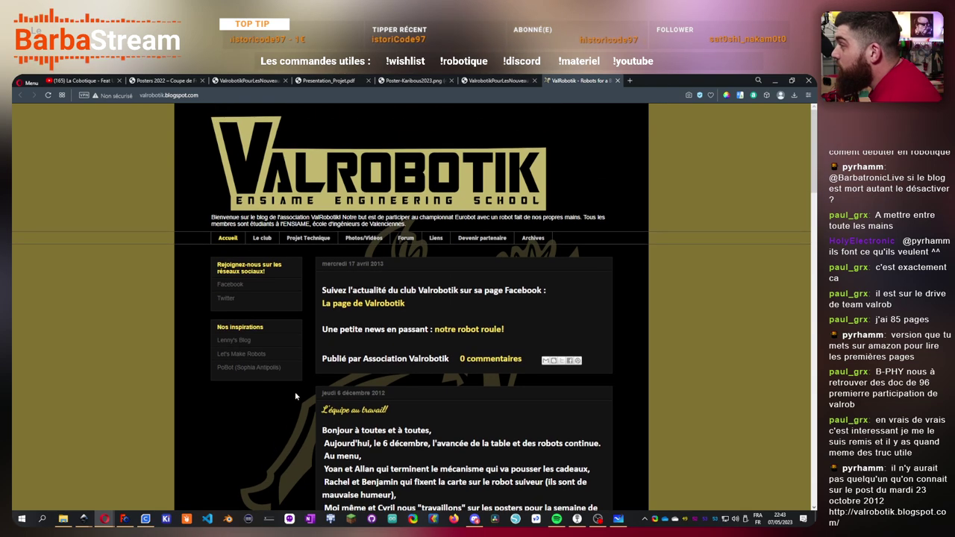
scroll(504, 329, down, 5)
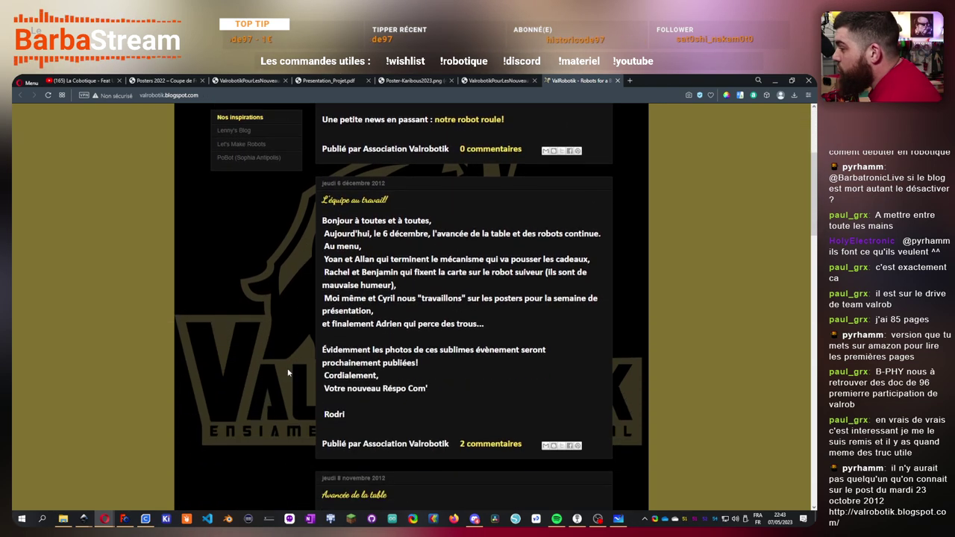
scroll(274, 357, up, 2)
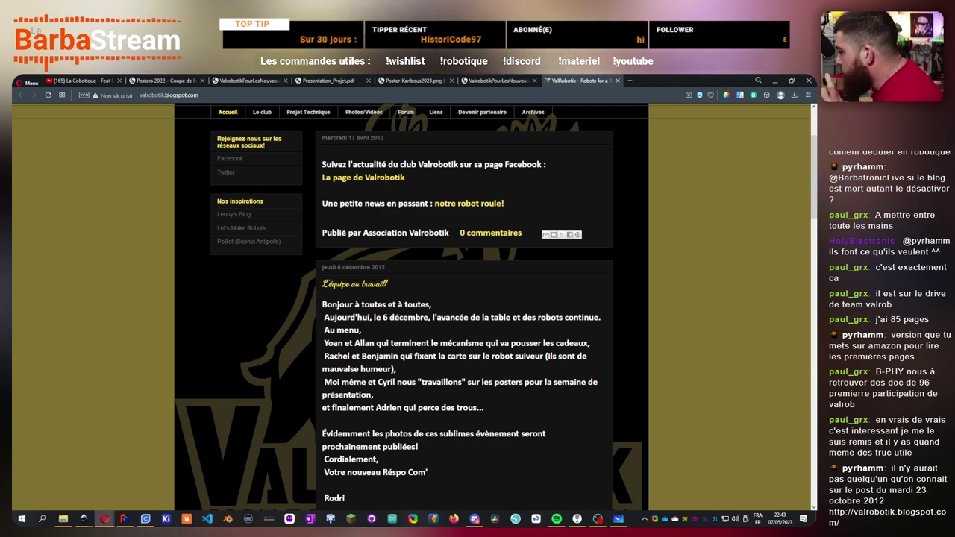
key(alt+Tab)
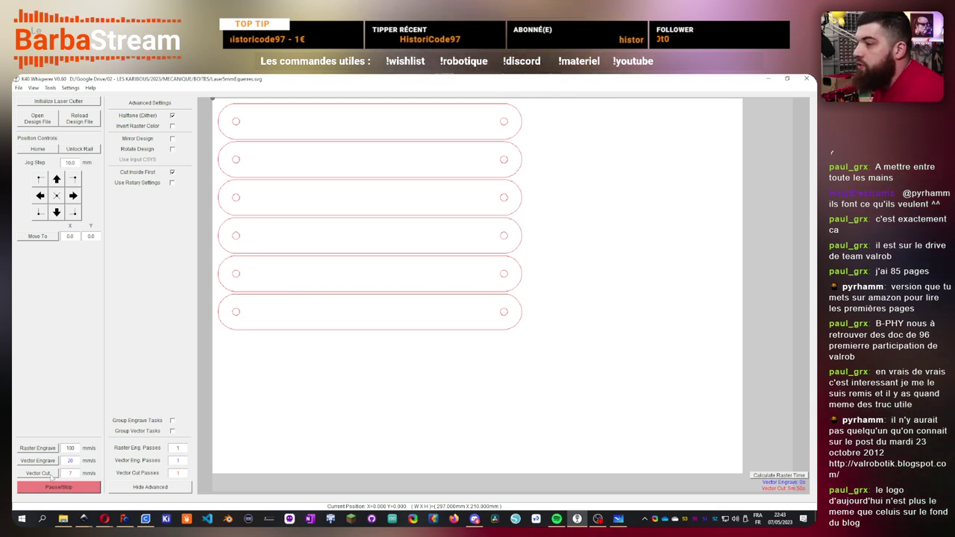
- Start the Vector Cut of the Equerres brackets on the laser
click(49, 474)
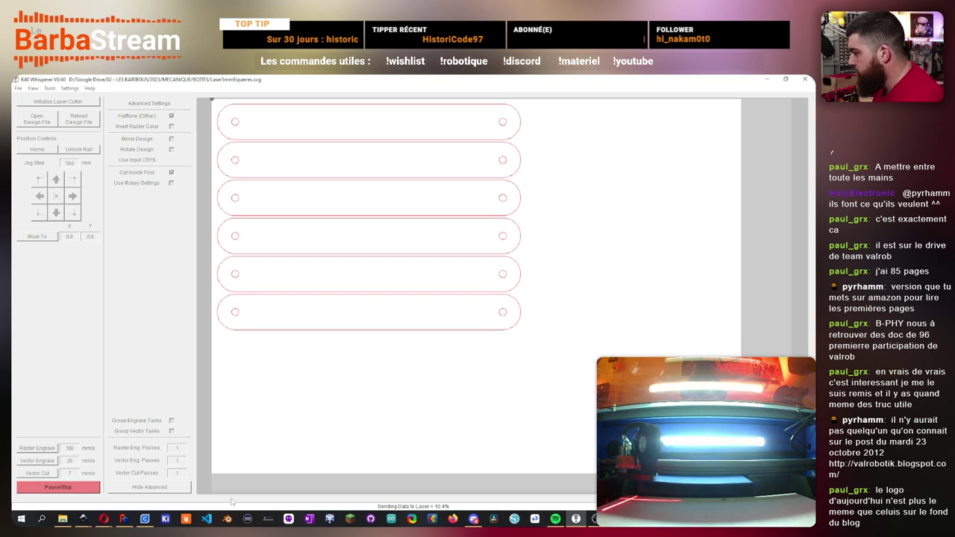
- Bring the Valrobotik blog window forward and read down to the 23 October 2012 'Conception de la table' post
mouse_move(103, 519)
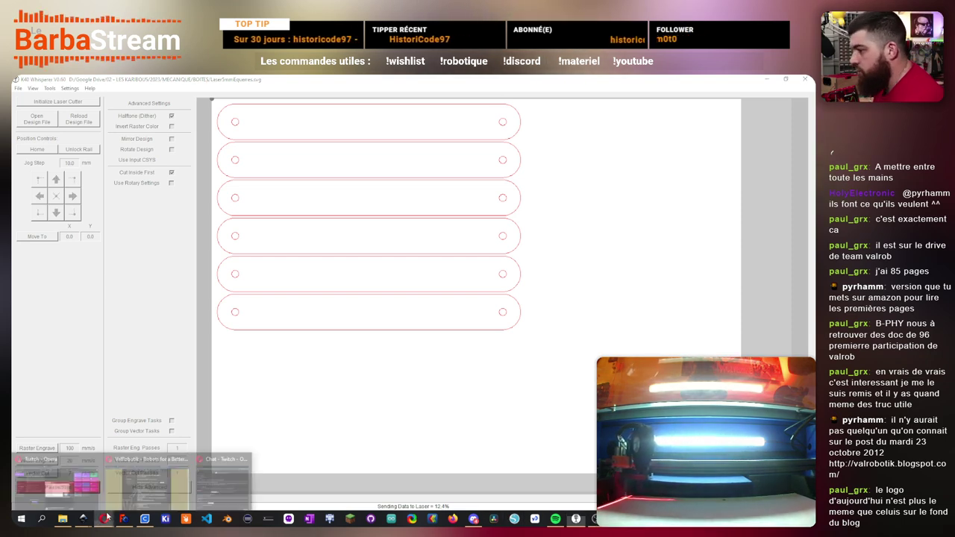
click(200, 491)
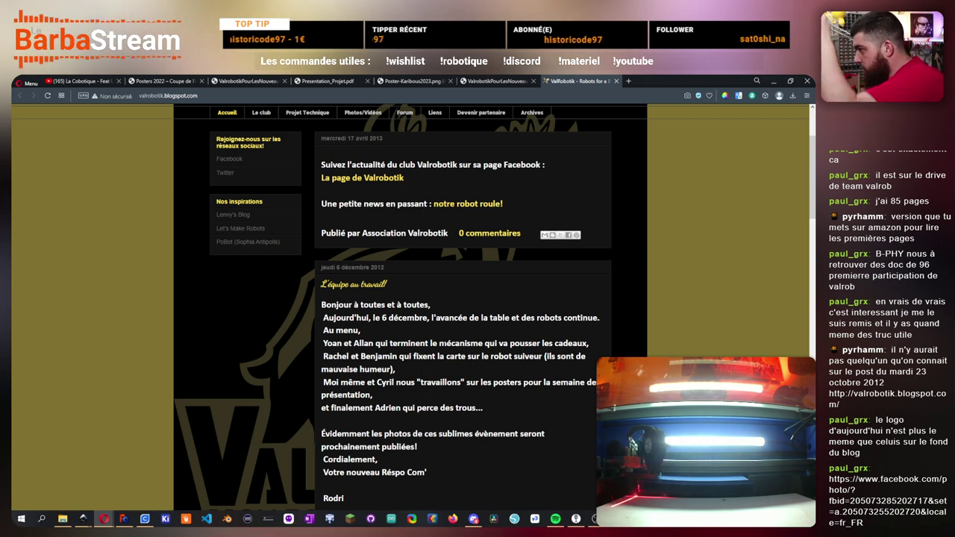
scroll(441, 335, down, 2)
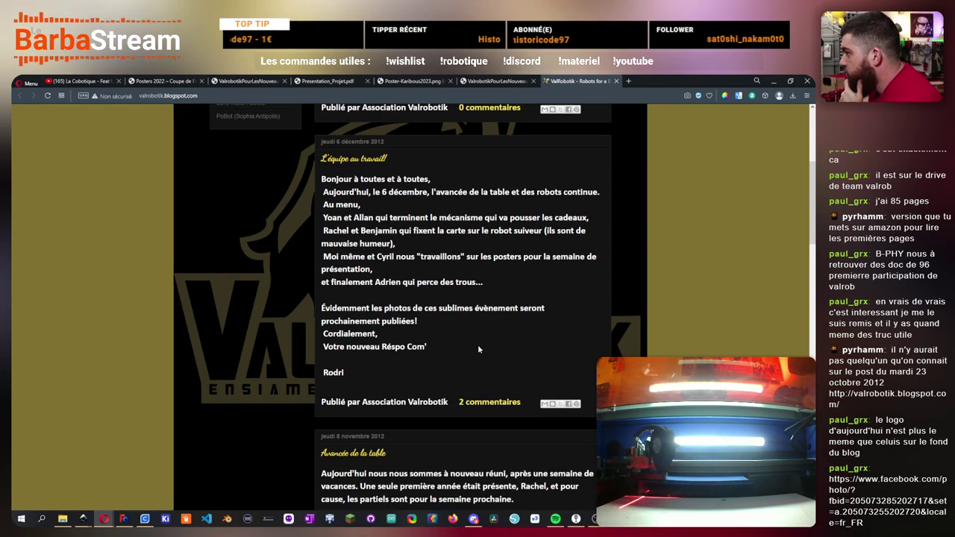
scroll(478, 349, down, 3)
scroll(478, 342, down, 6)
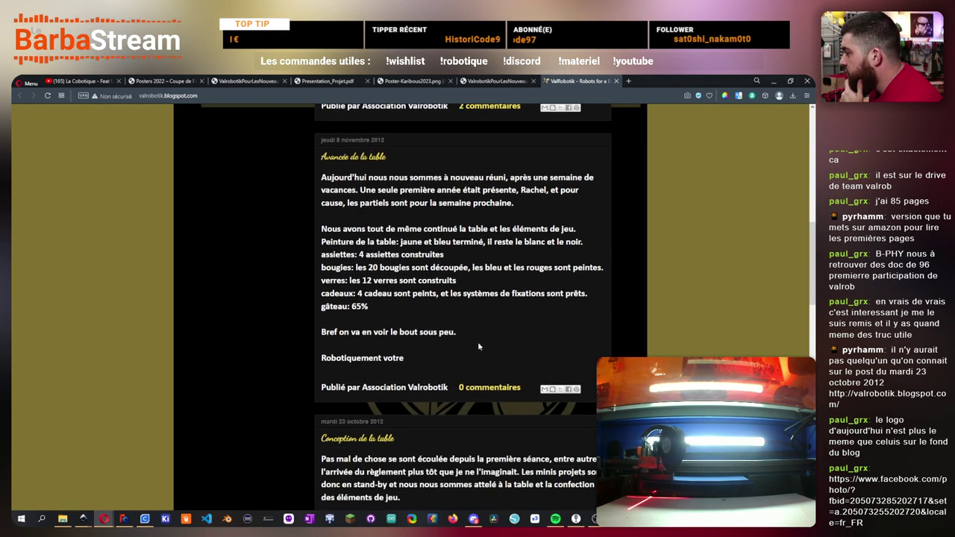
scroll(519, 345, down, 2)
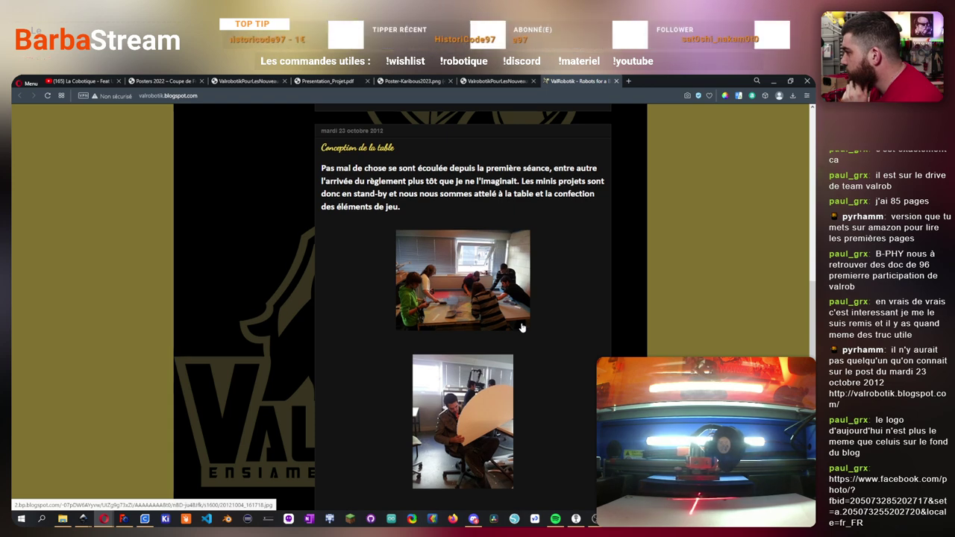
scroll(528, 328, down, 3)
scroll(535, 327, down, 3)
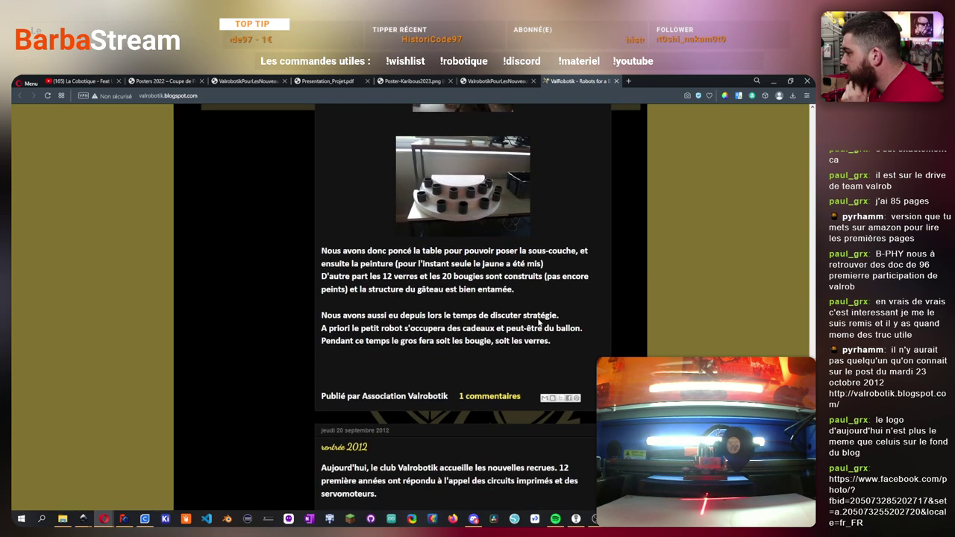
scroll(539, 323, up, 7)
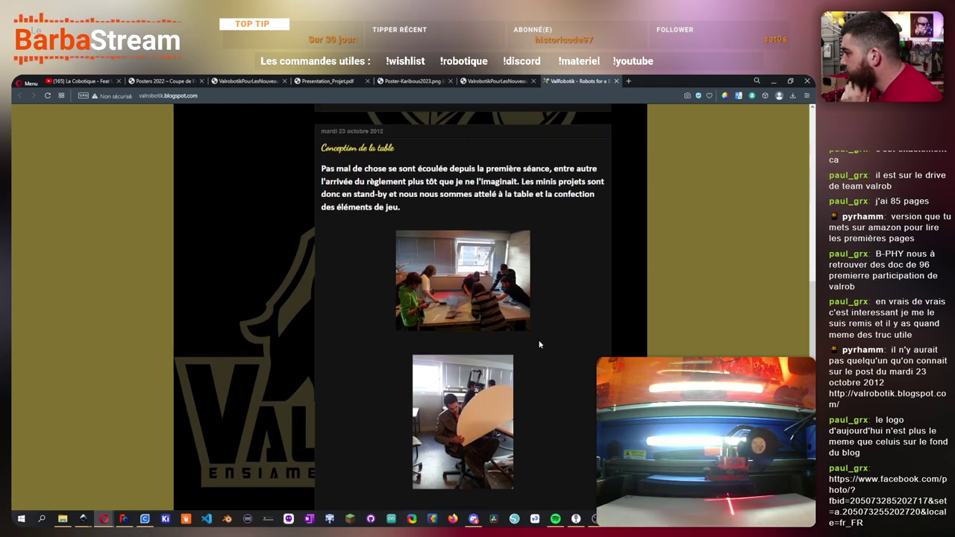
- Enlarge the first table-building photo, then reopen the accidentally closed Valrobotik blog tab
click(452, 310)
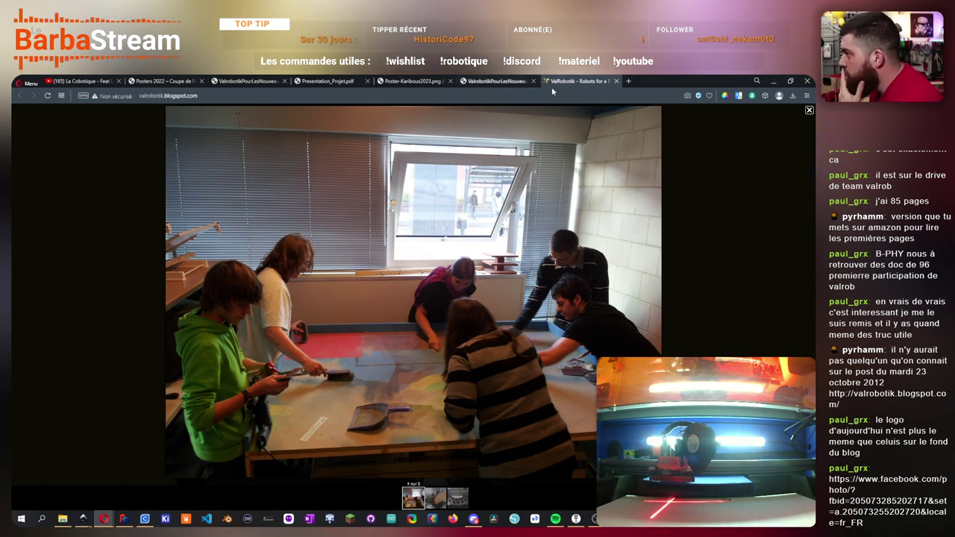
click(617, 82)
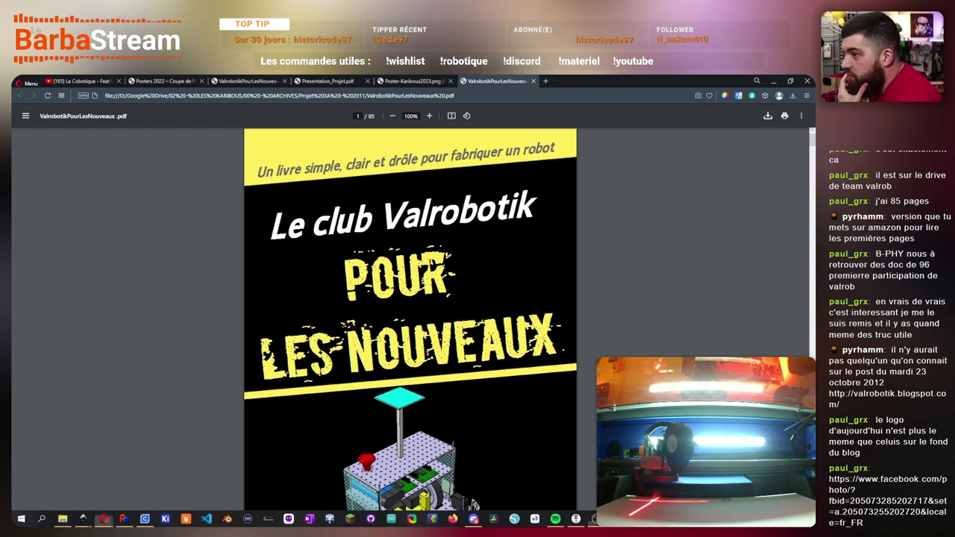
key(ctrl+shift+t)
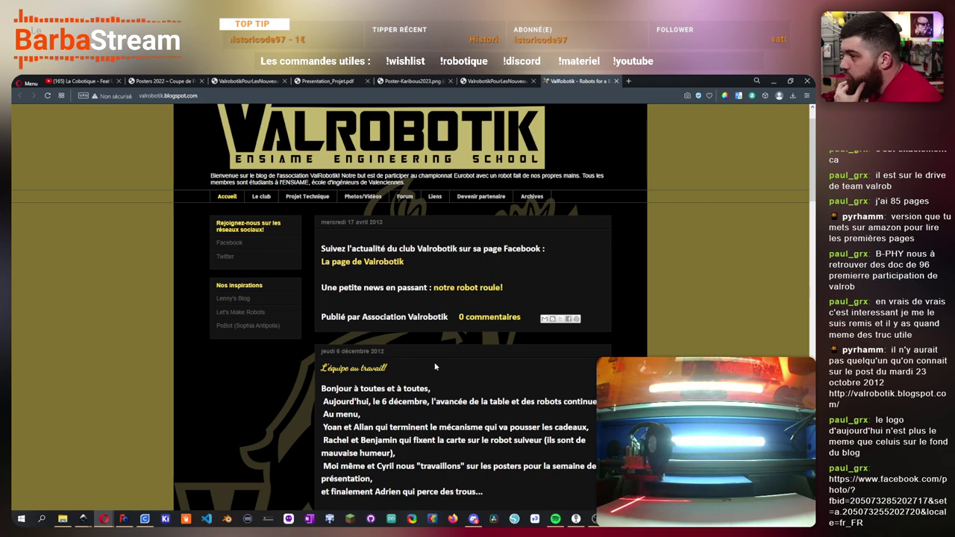
- Scroll past the September 2012 rentrée post and load the older-posts page headed by 'Eurobot 2012 : La coupe selon TF1'
scroll(435, 364, down, 15)
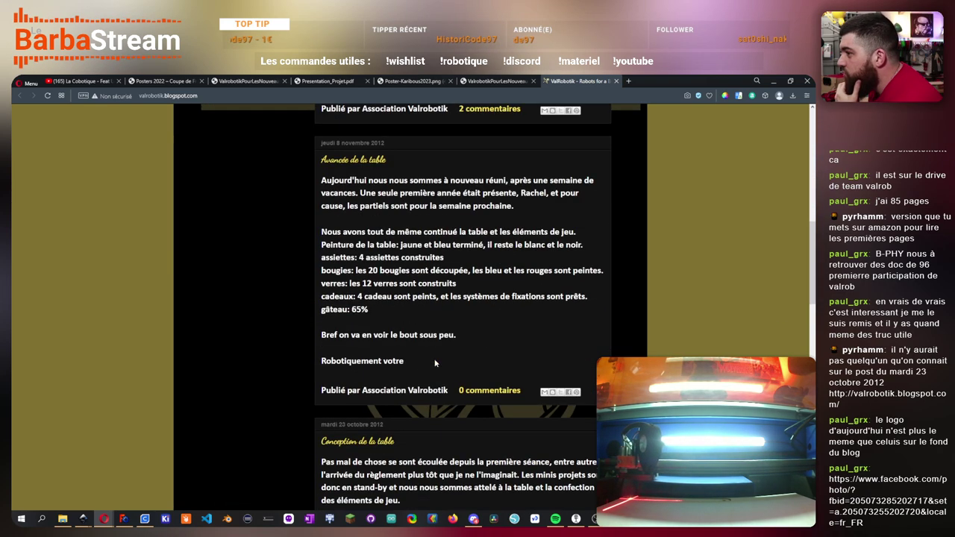
scroll(435, 364, down, 3)
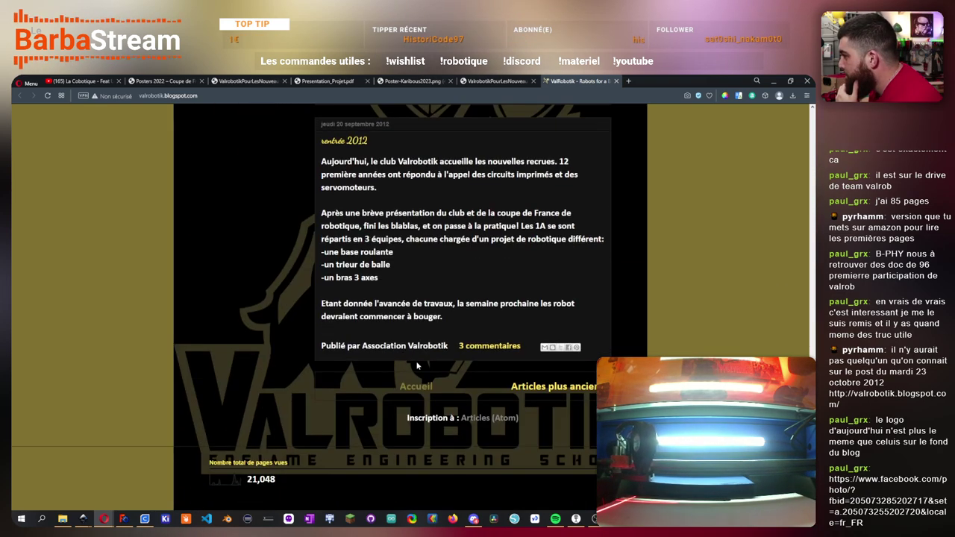
scroll(417, 365, up, 1)
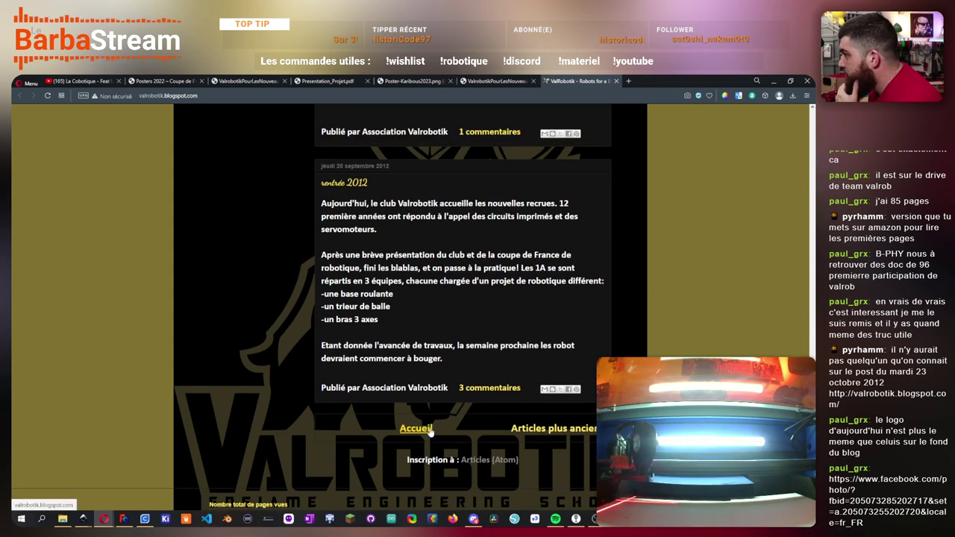
scroll(499, 391, up, 3)
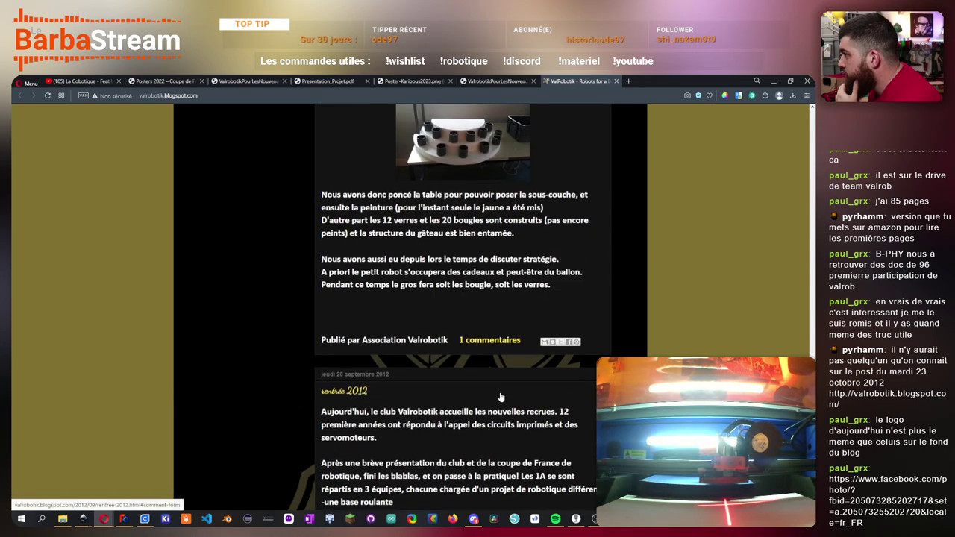
scroll(499, 391, up, 10)
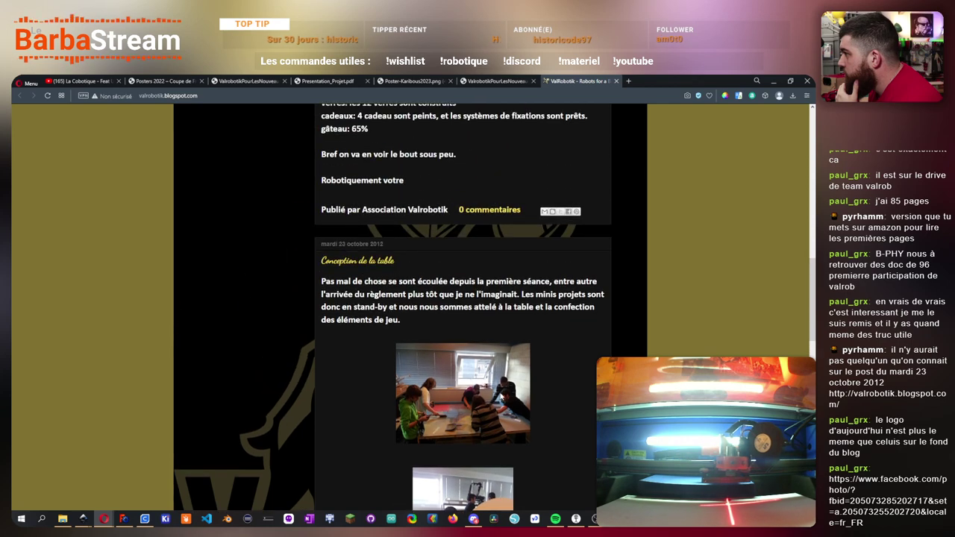
scroll(500, 397, down, 3)
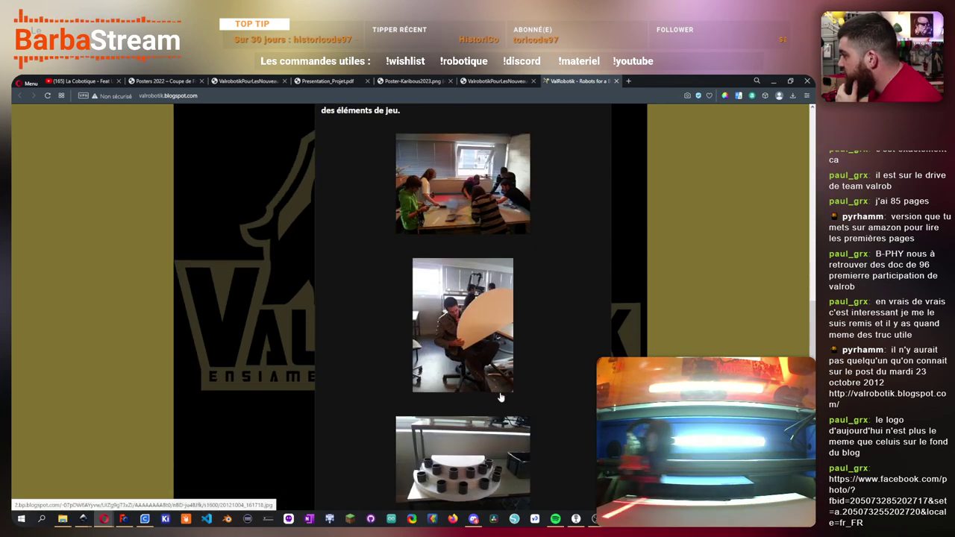
scroll(500, 397, down, 3)
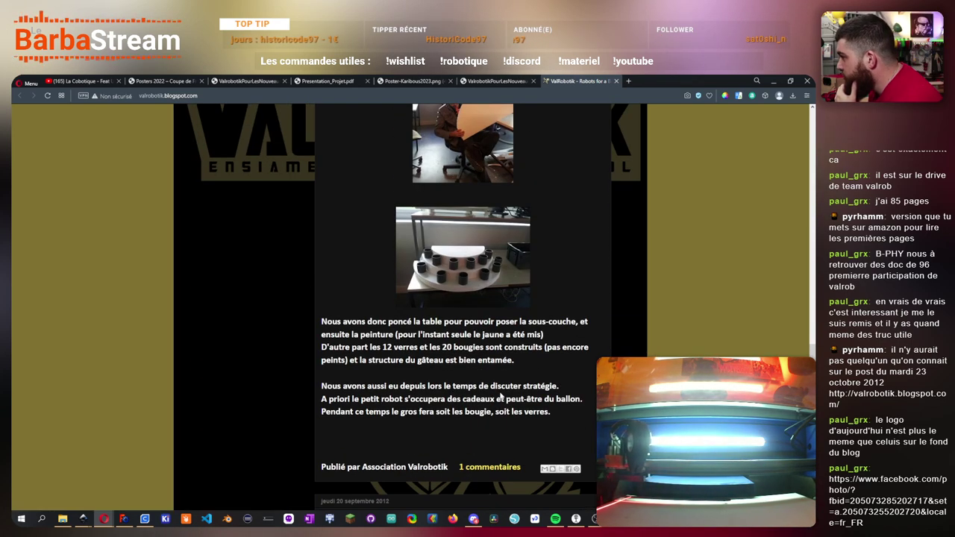
scroll(500, 397, up, 6)
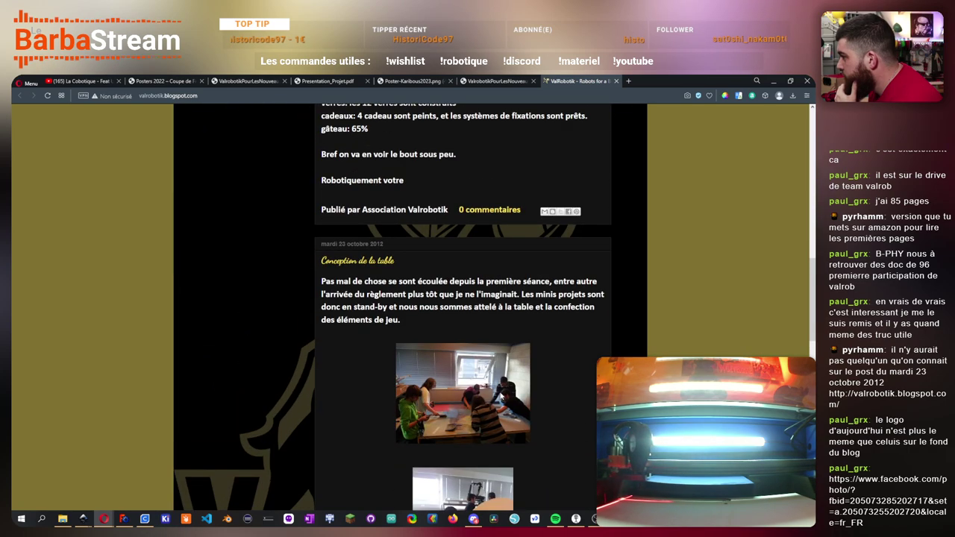
scroll(501, 394, down, 8)
scroll(500, 392, down, 4)
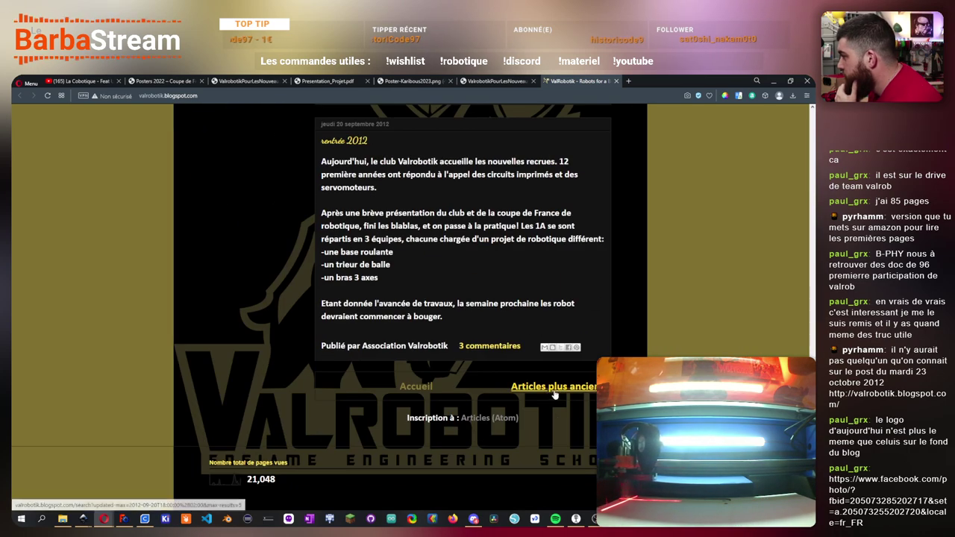
click(556, 387)
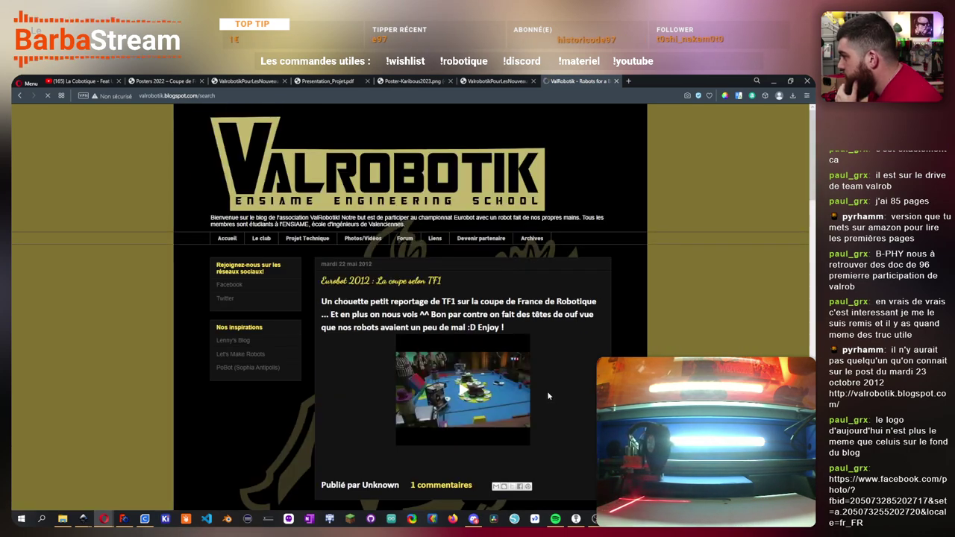
- Scroll down through the May 2012 Valrobotik posts on the older-posts page
scroll(547, 394, down, 4)
scroll(547, 396, down, 4)
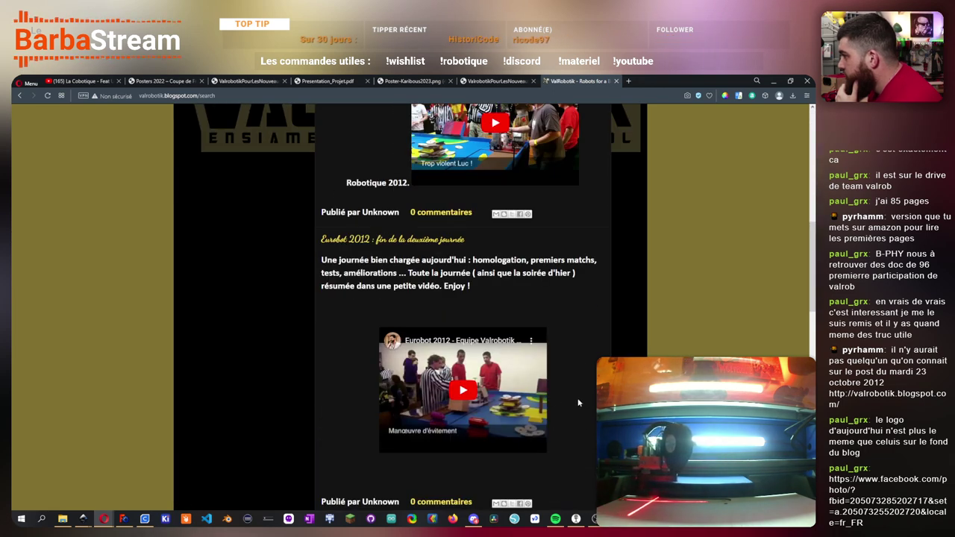
scroll(578, 403, down, 1)
scroll(579, 403, down, 2)
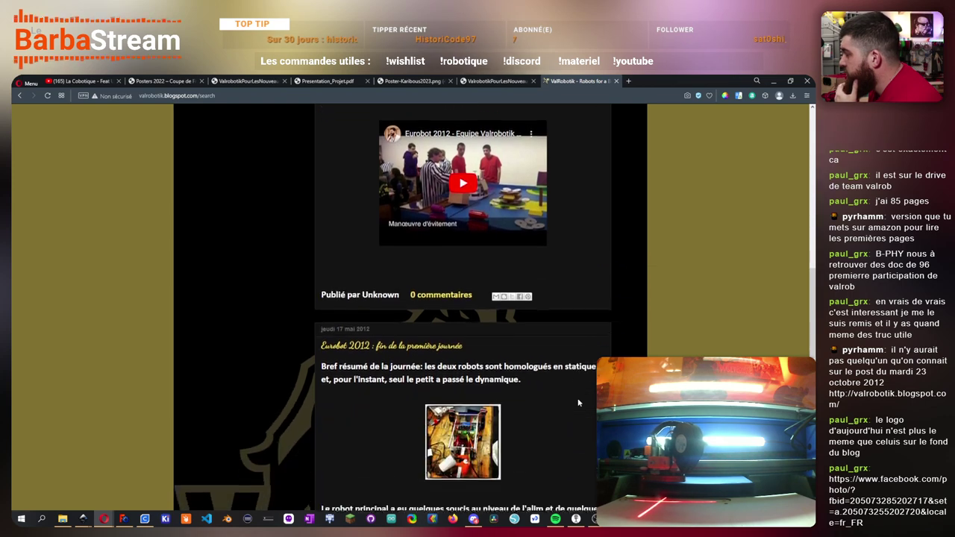
scroll(578, 403, down, 3)
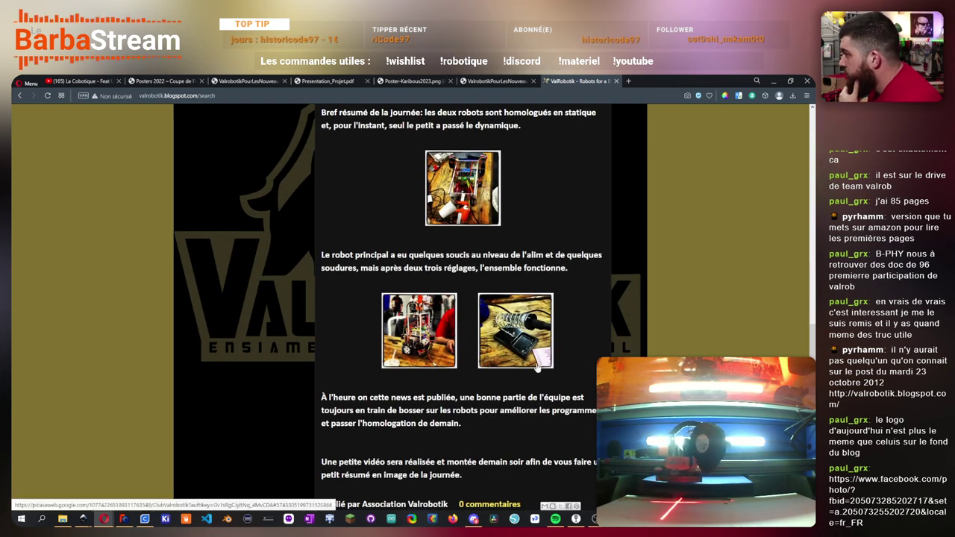
scroll(538, 297, down, 3)
scroll(589, 403, down, 1)
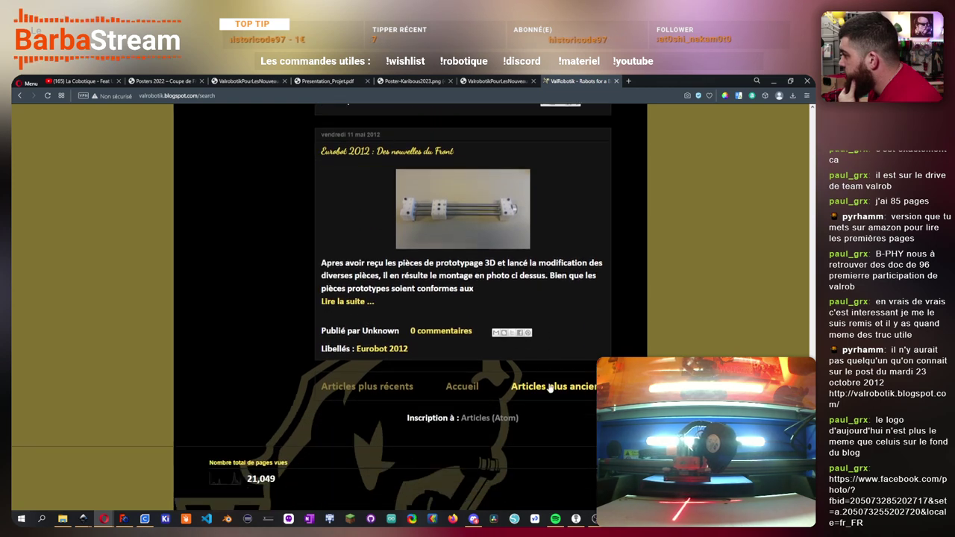
- Load the next older page and read down to the 4 March 2012 Salon du multimédia post
click(590, 386)
scroll(522, 386, down, 7)
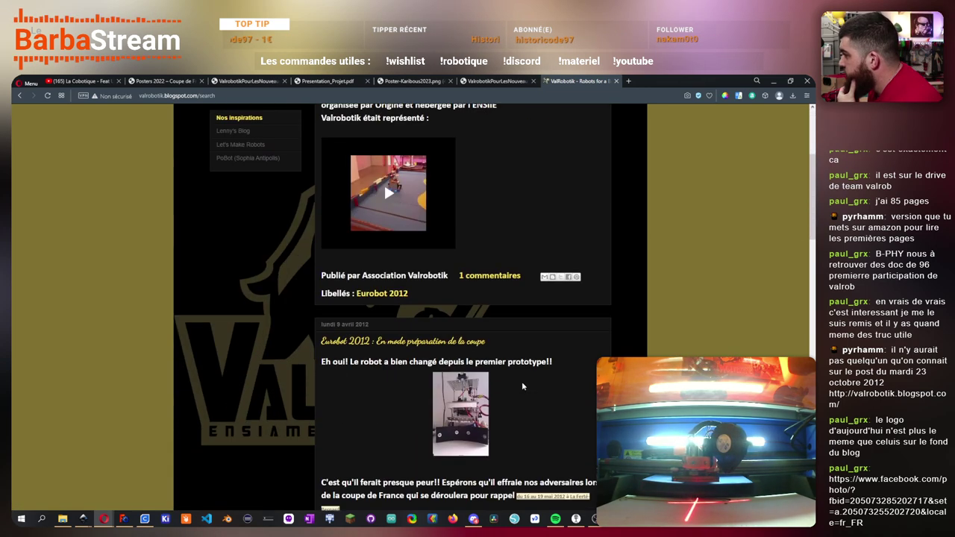
scroll(522, 384, down, 4)
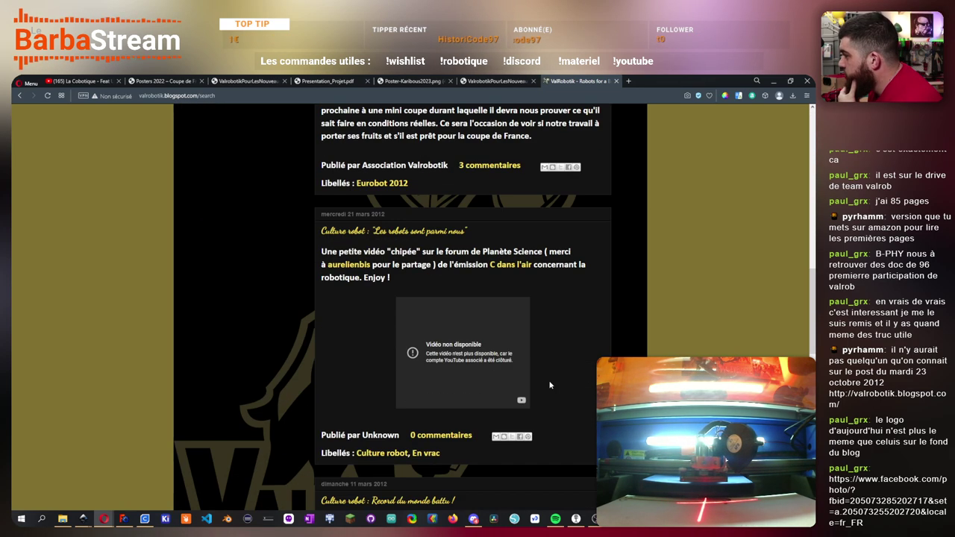
scroll(554, 384, down, 2)
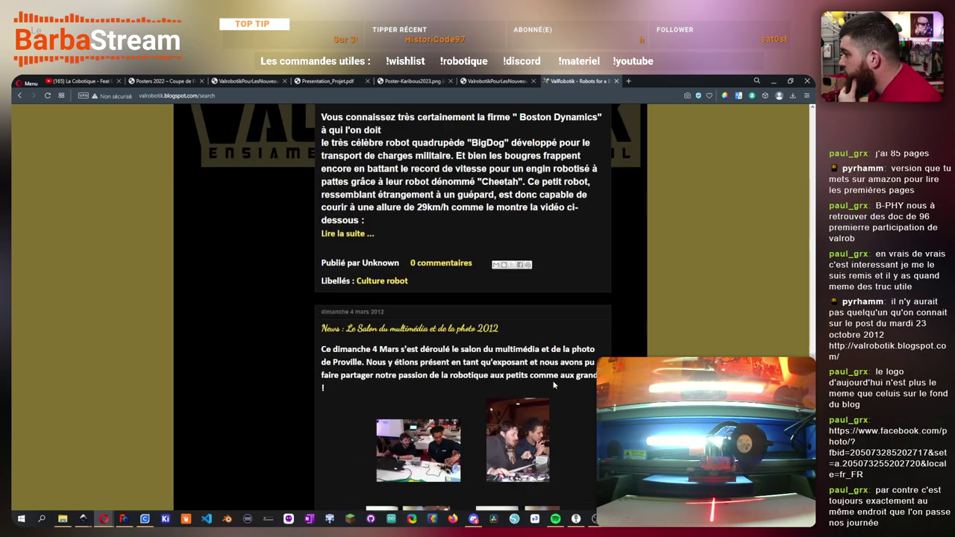
scroll(593, 407, down, 3)
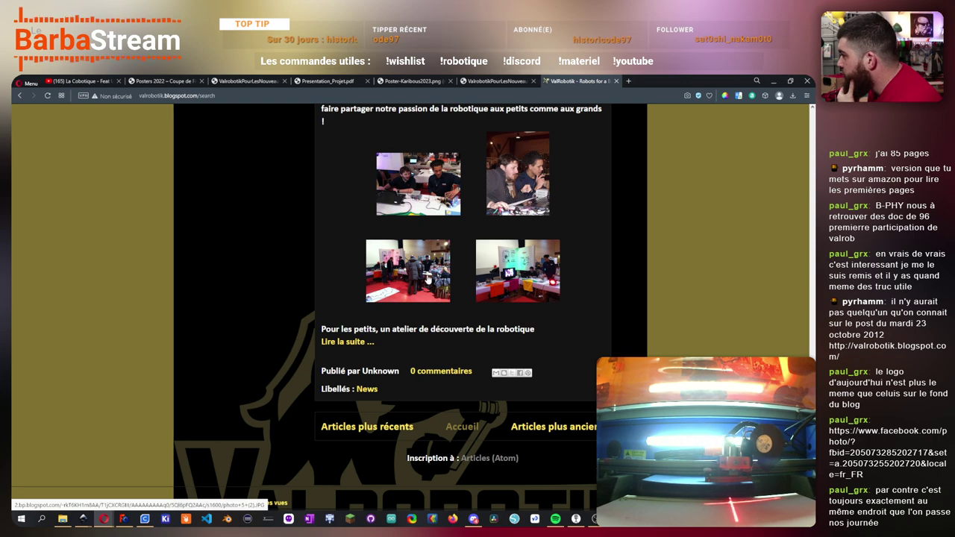
- Load another page of older Valrobotik posts and scroll through it
click(556, 426)
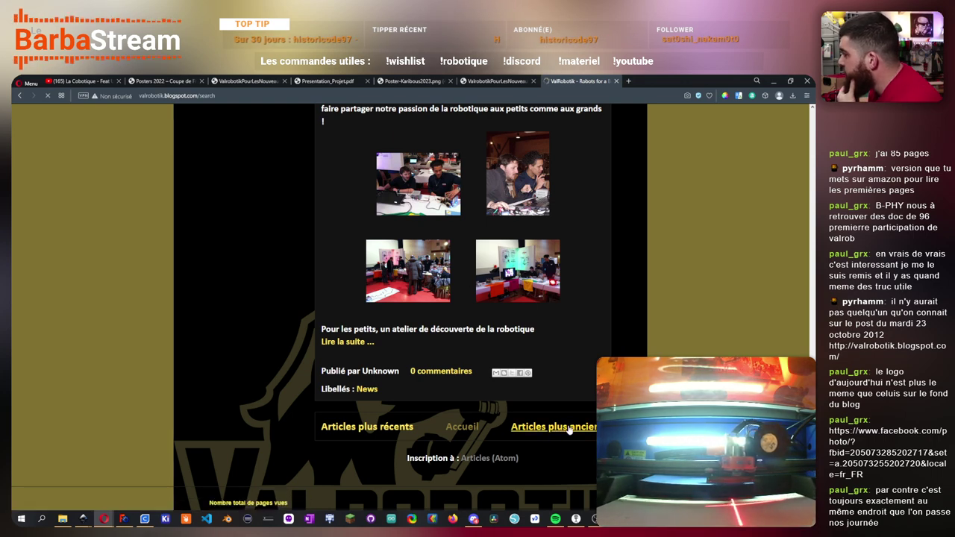
scroll(576, 412, down, 1)
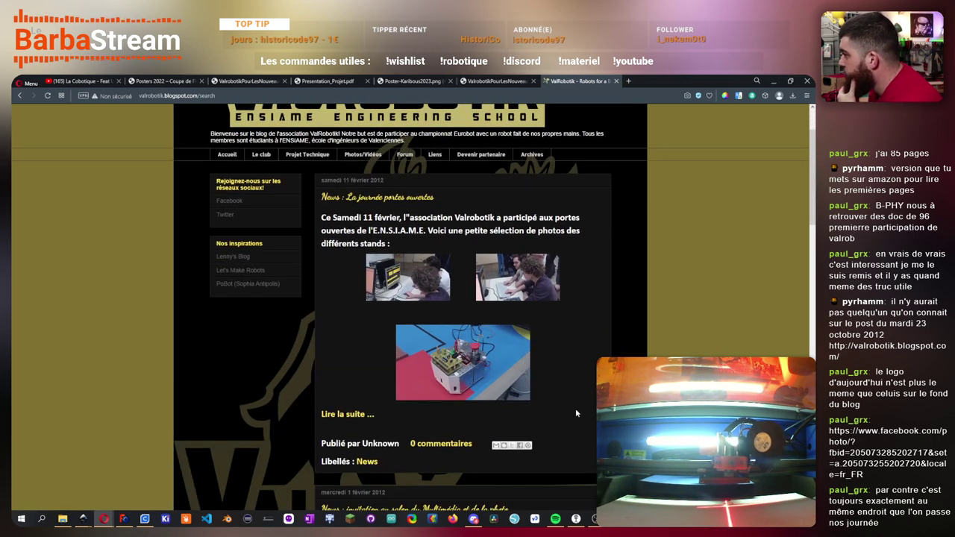
scroll(575, 409, down, 1)
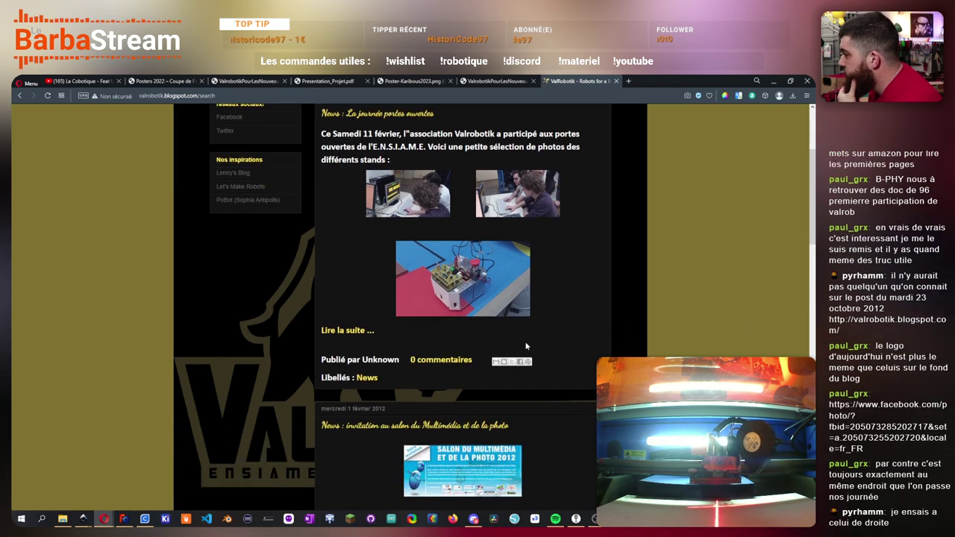
scroll(553, 396, down, 3)
scroll(548, 389, down, 4)
scroll(463, 358, up, 7)
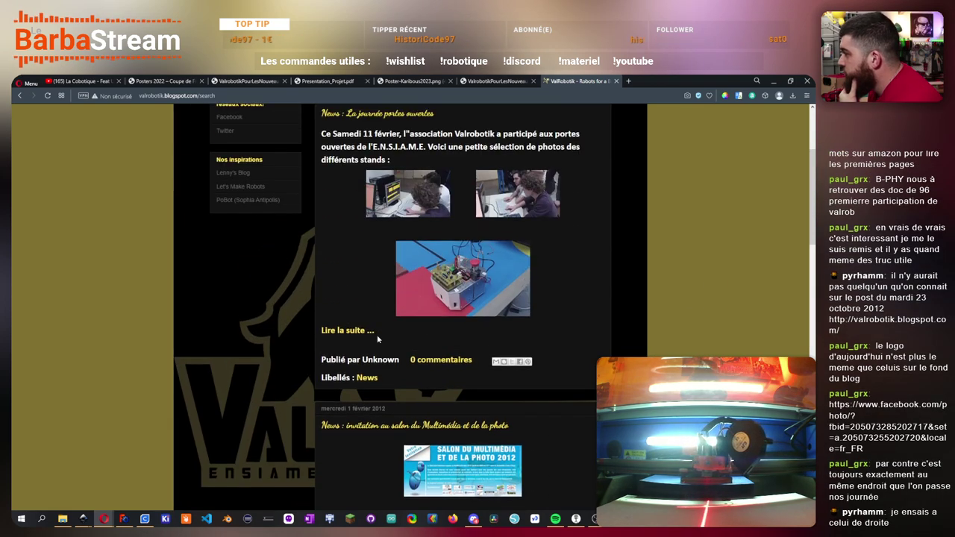
- Read the full Journée portes ouvertes post, then return to the listing
click(348, 330)
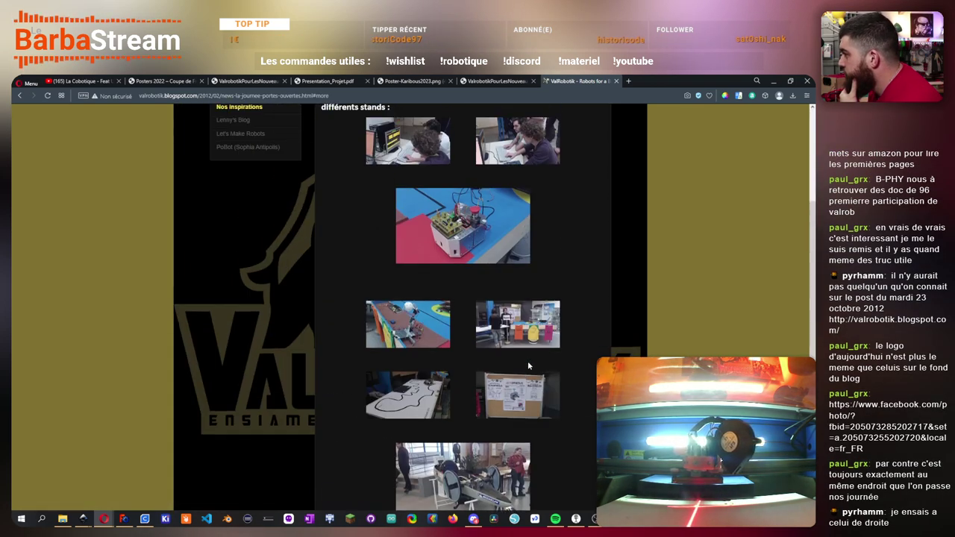
scroll(528, 365, up, 3)
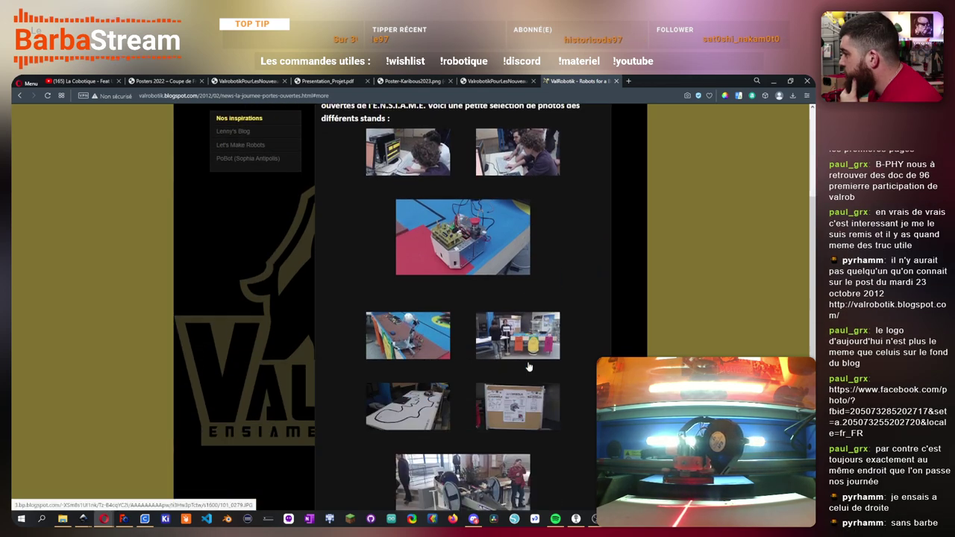
scroll(559, 342, down, 3)
key(alt+Left)
scroll(544, 347, down, 12)
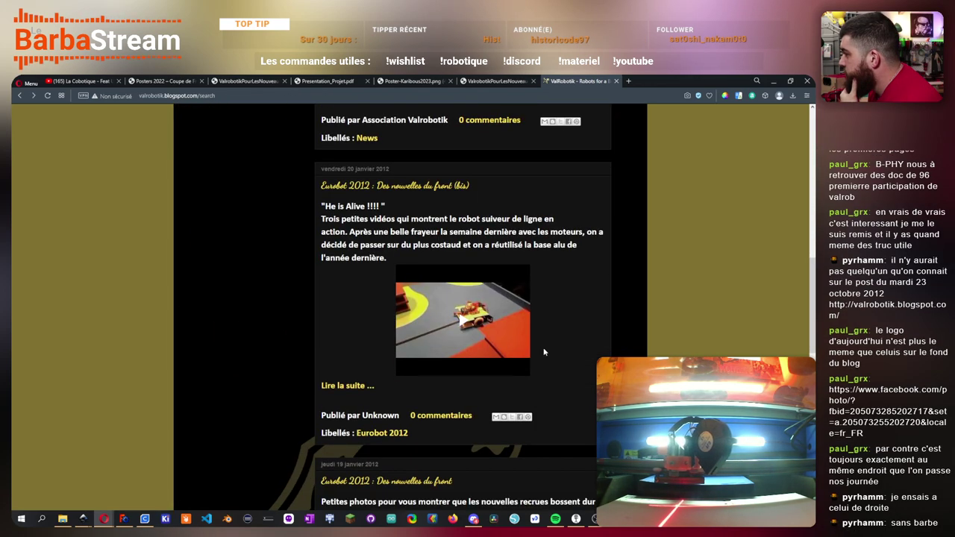
scroll(545, 351, down, 5)
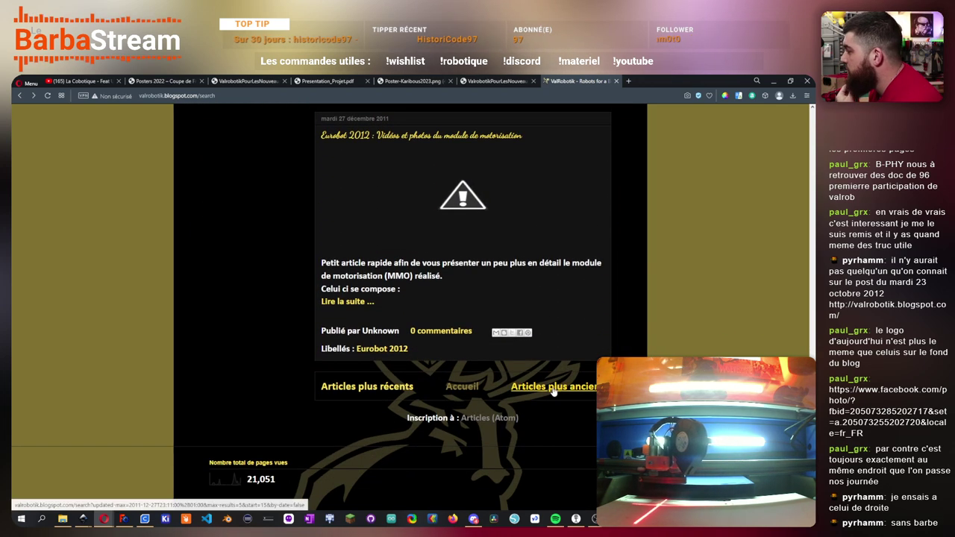
- Load the December 2011 page of older posts and scroll down it
click(553, 386)
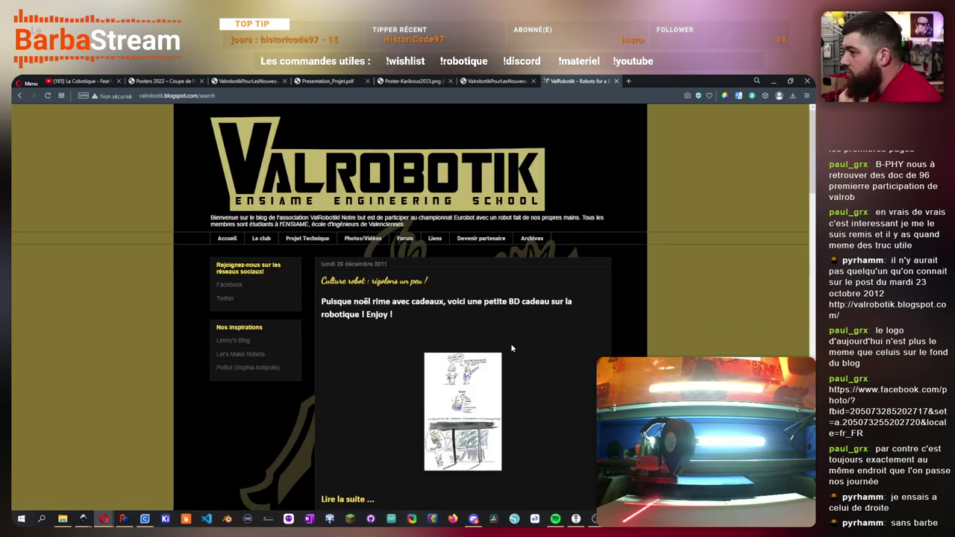
scroll(512, 348, down, 4)
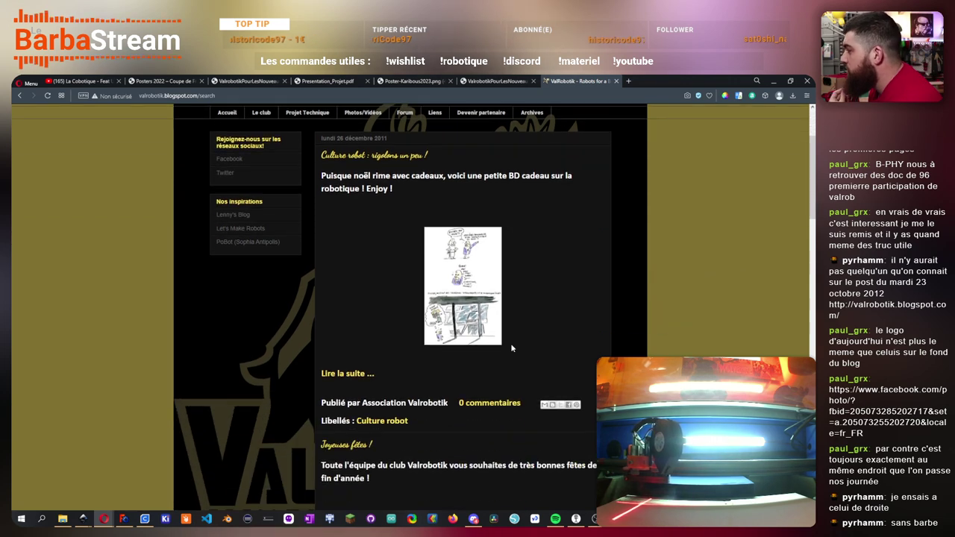
scroll(512, 348, down, 3)
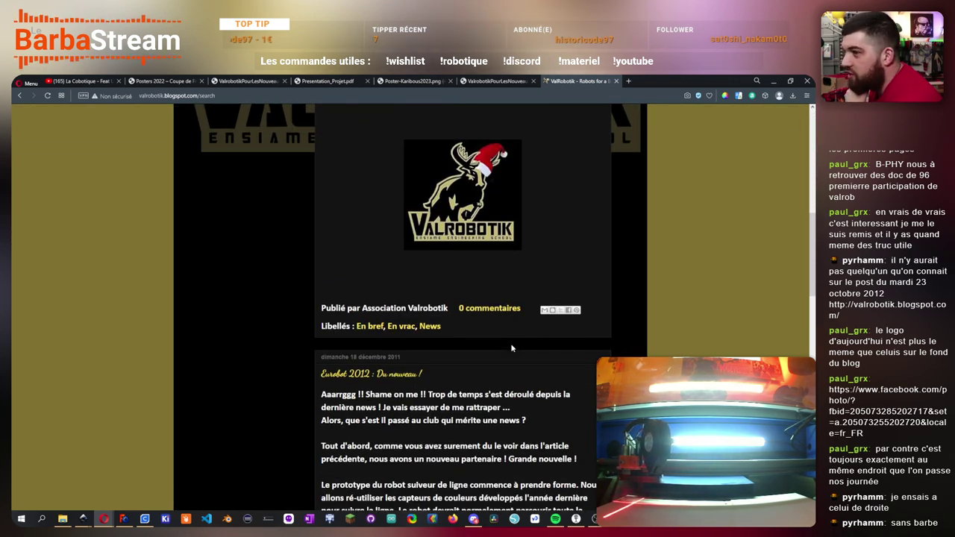
scroll(512, 348, down, 2)
scroll(512, 348, down, 2)
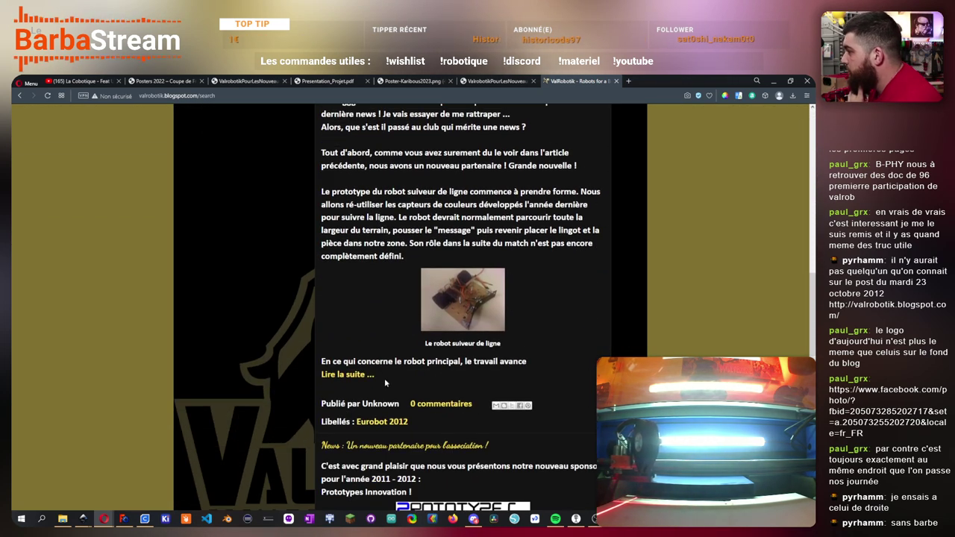
- Read the full 'Eurobot 2012 : Du nouveau' post, then scroll the listing to the I²C post
click(350, 375)
scroll(570, 363, down, 7)
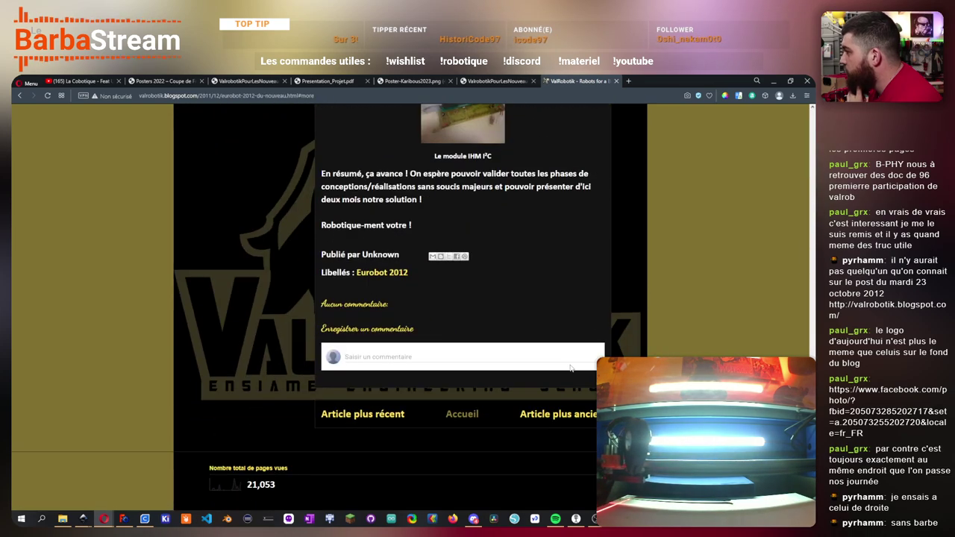
key(alt+Left)
scroll(560, 367, down, 7)
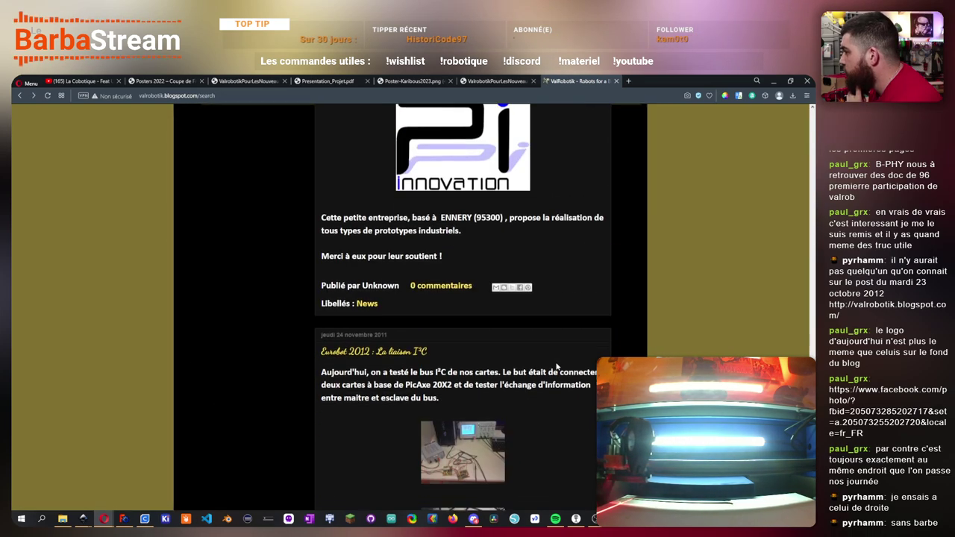
scroll(556, 366, down, 4)
scroll(457, 302, up, 2)
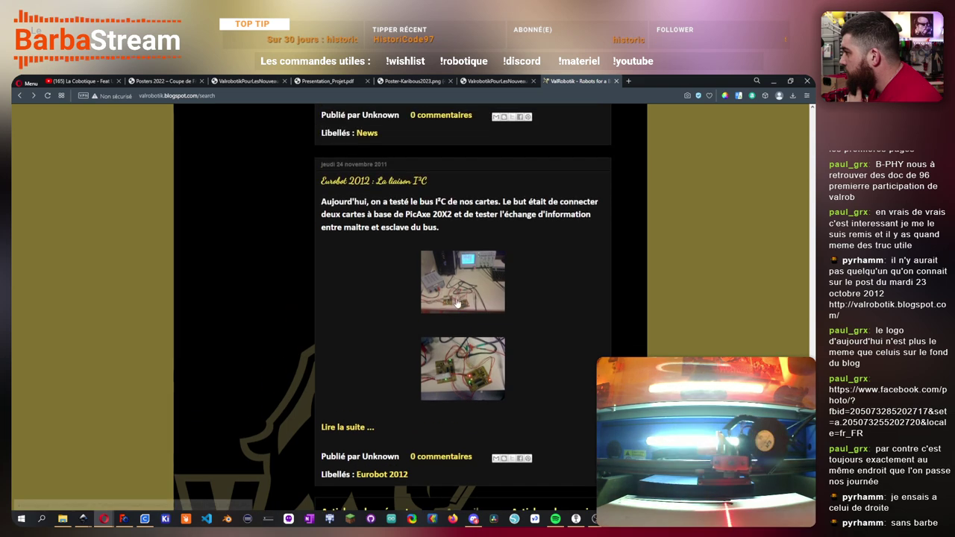
- Enlarge the I²C post's second circuit-board photo, close it, and scroll further down
click(471, 382)
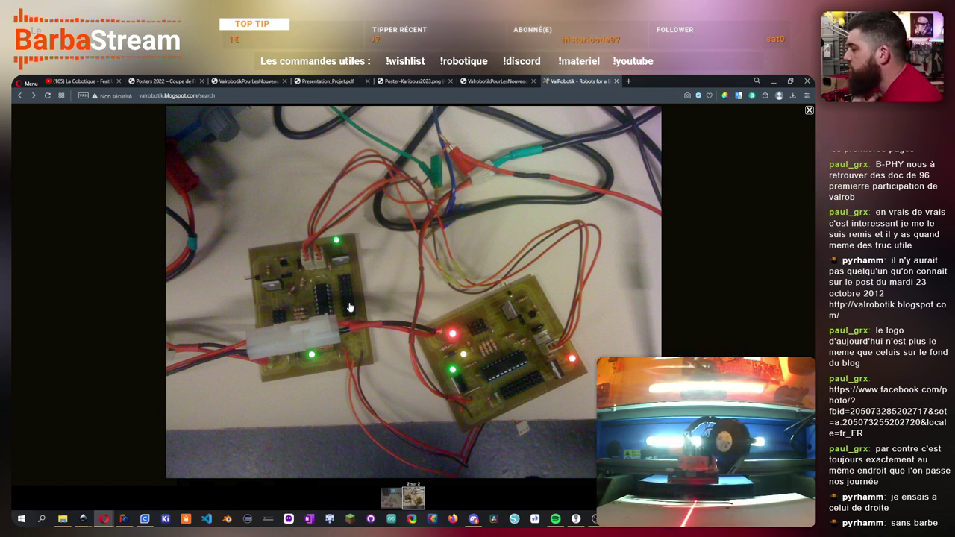
click(759, 303)
scroll(537, 336, down, 5)
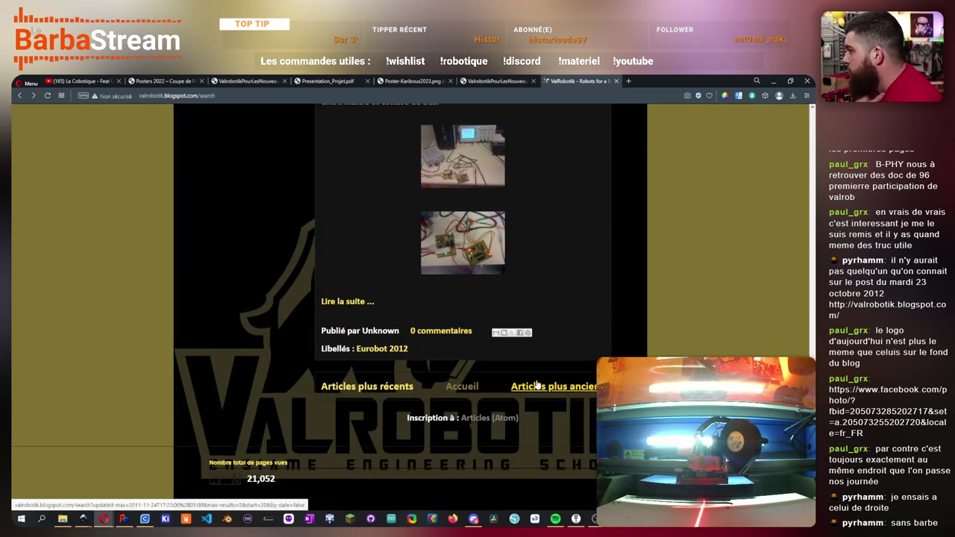
- Load the next page of older posts and scroll through it
click(541, 384)
scroll(553, 328, down, 3)
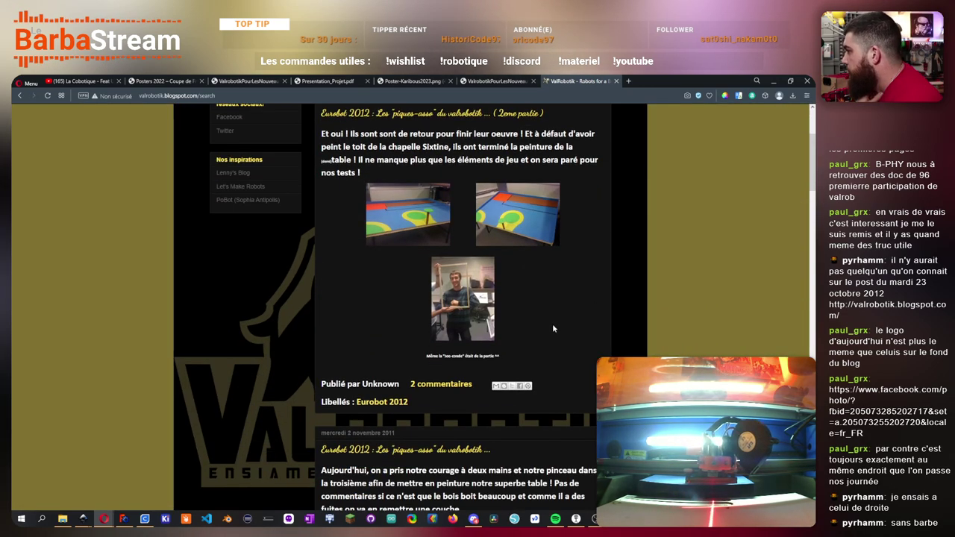
scroll(553, 326, down, 3)
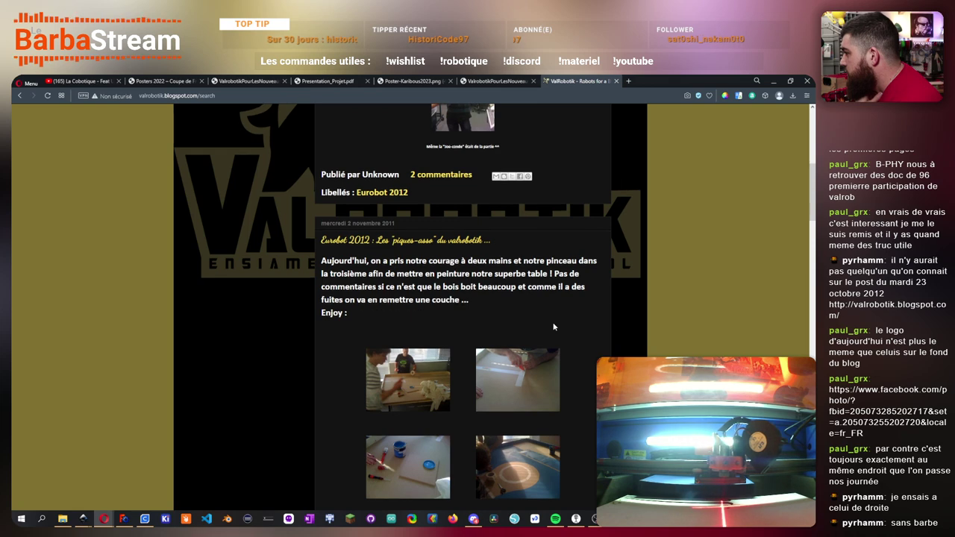
scroll(594, 327, down, 3)
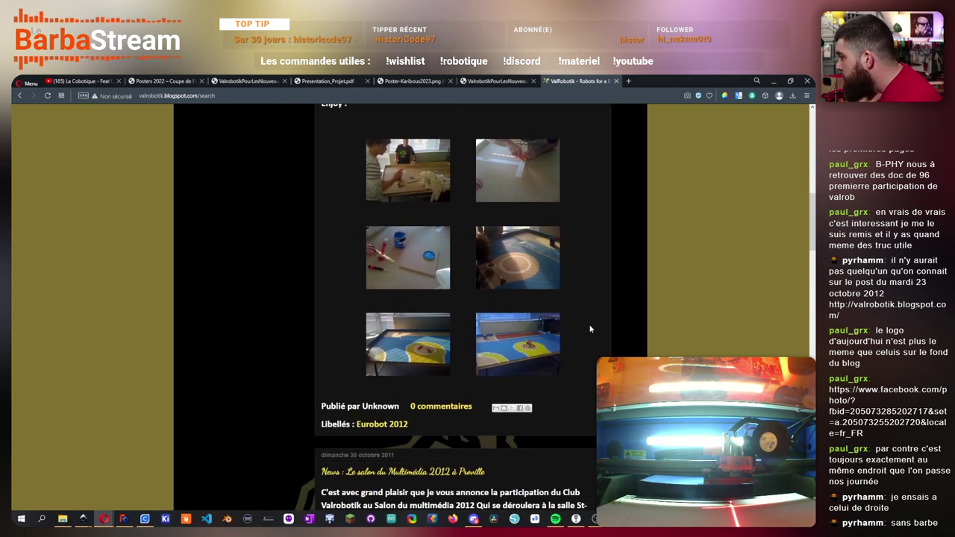
scroll(589, 328, up, 1)
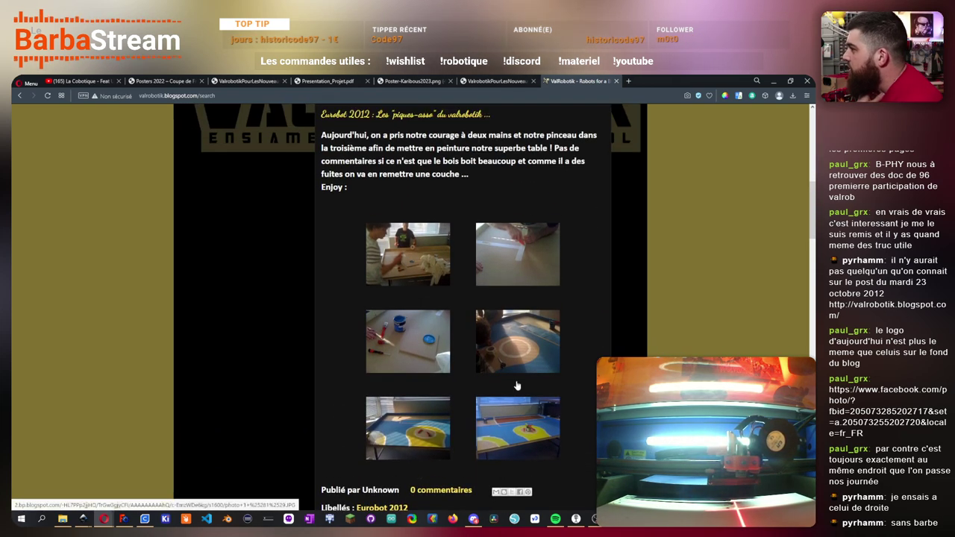
- Step through the table-building photos in the viewer, up to the finished table, then close it
click(388, 244)
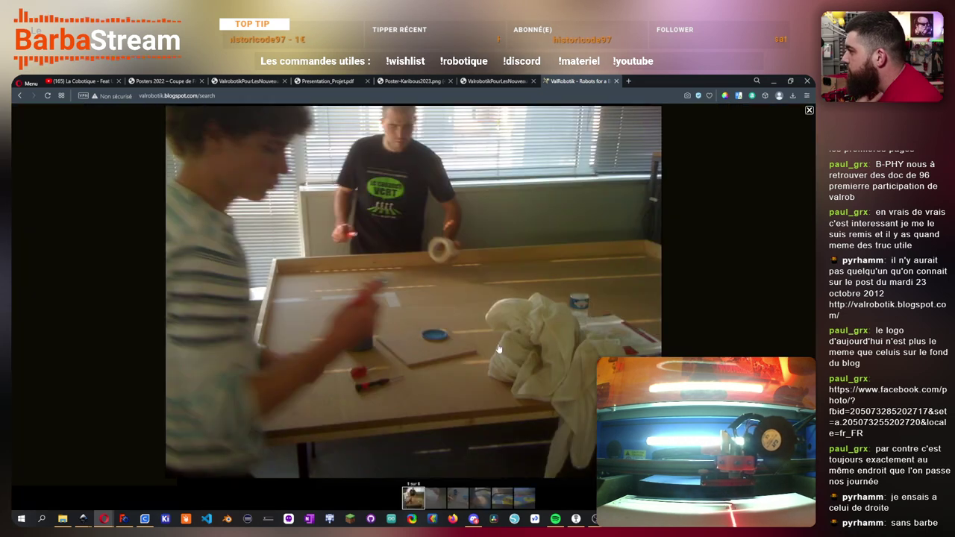
click(439, 499)
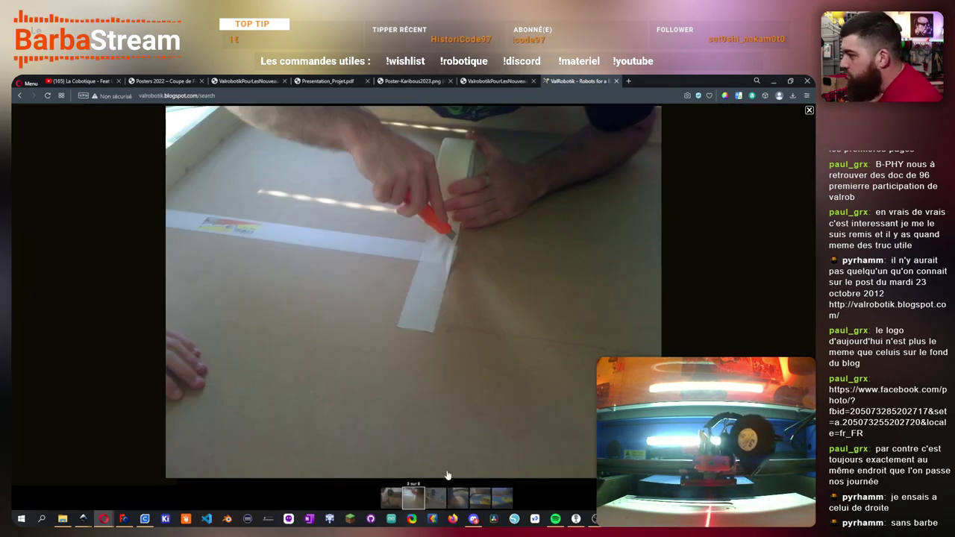
click(448, 476)
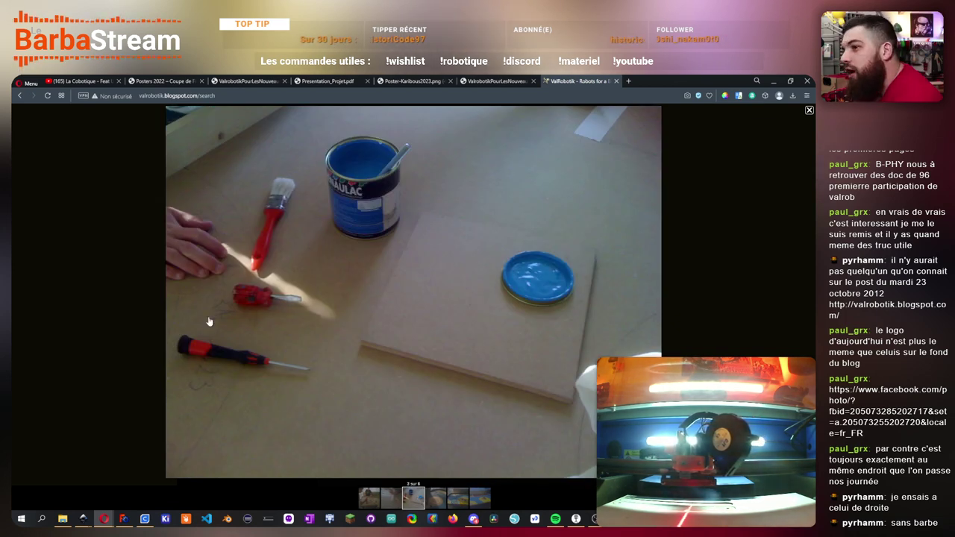
click(436, 501)
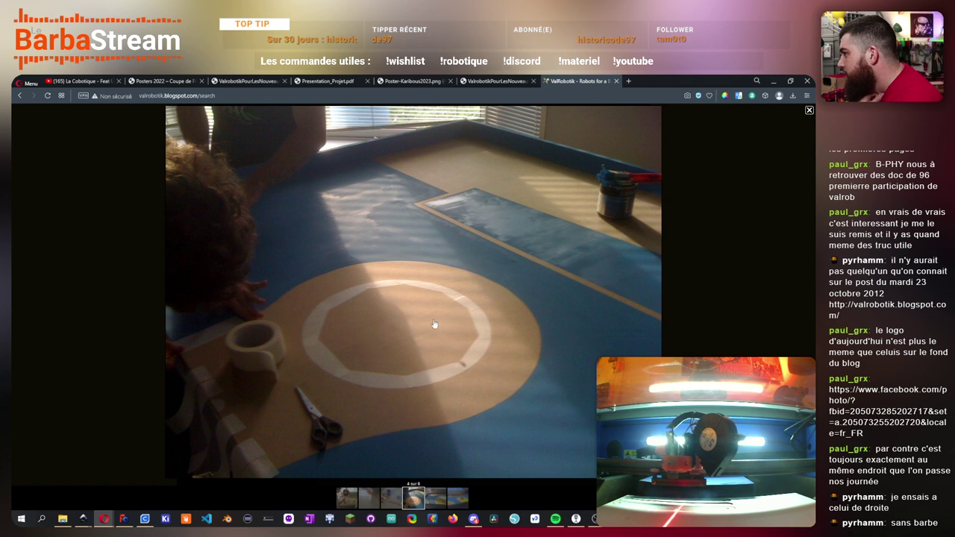
click(437, 502)
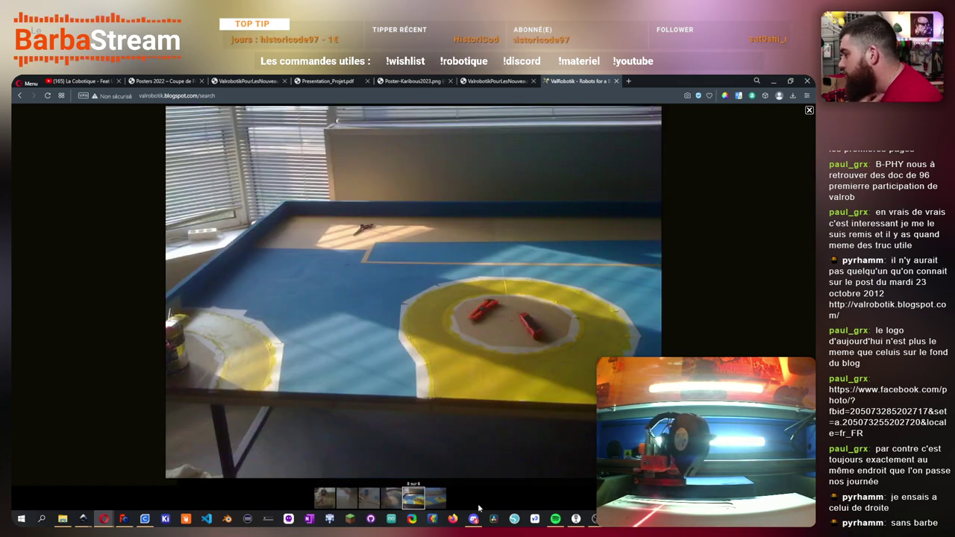
click(431, 504)
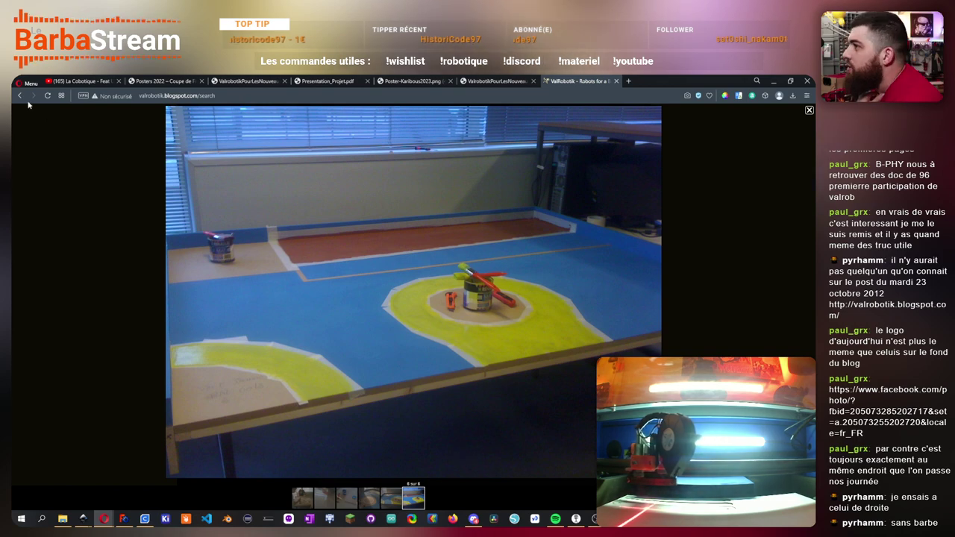
click(129, 185)
scroll(331, 335, down, 10)
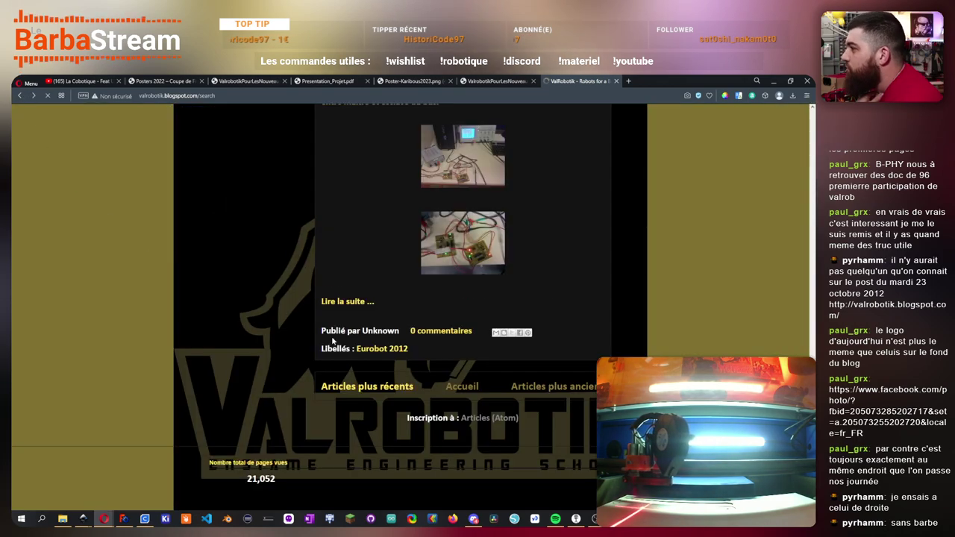
- Load the next page of older posts and scroll to the Salon du Multimédia 2012 post
click(553, 387)
scroll(364, 366, down, 10)
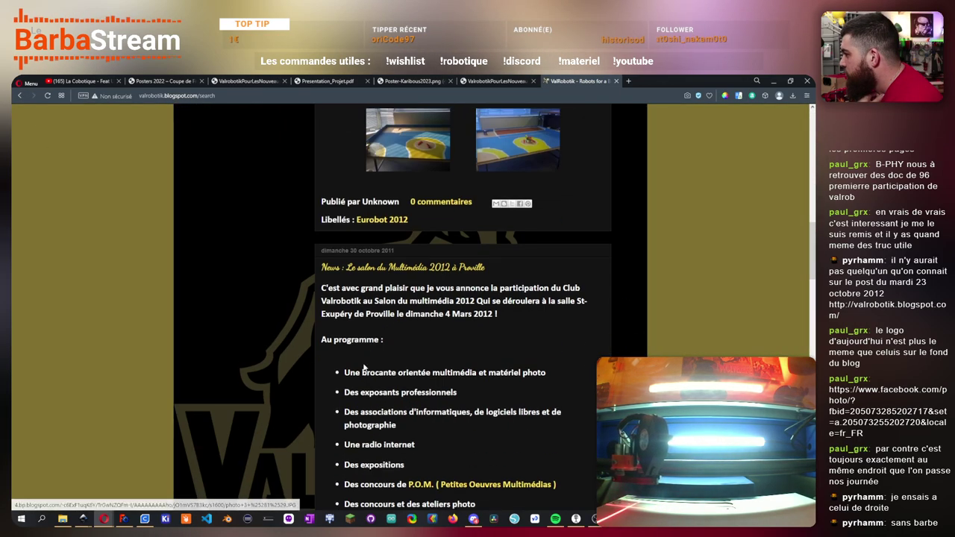
scroll(364, 366, down, 8)
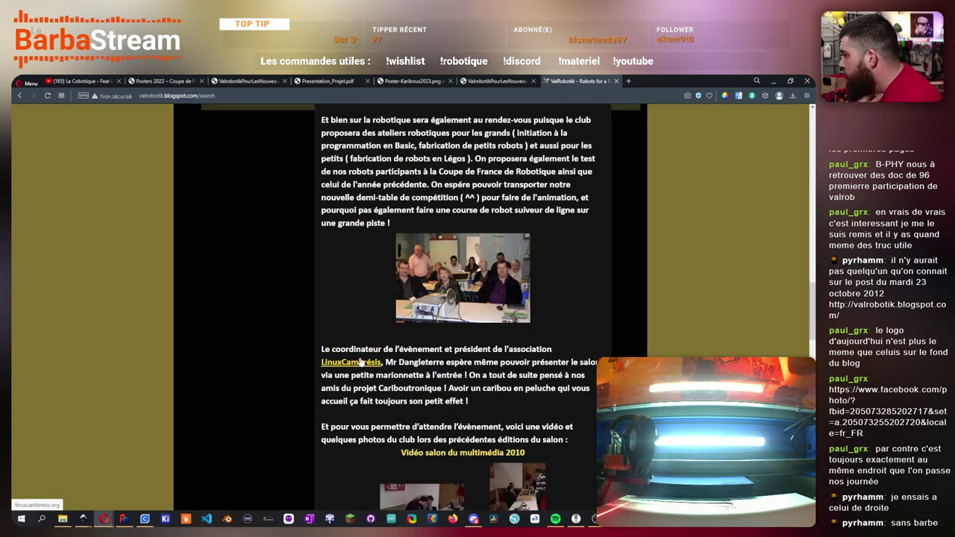
scroll(361, 362, down, 3)
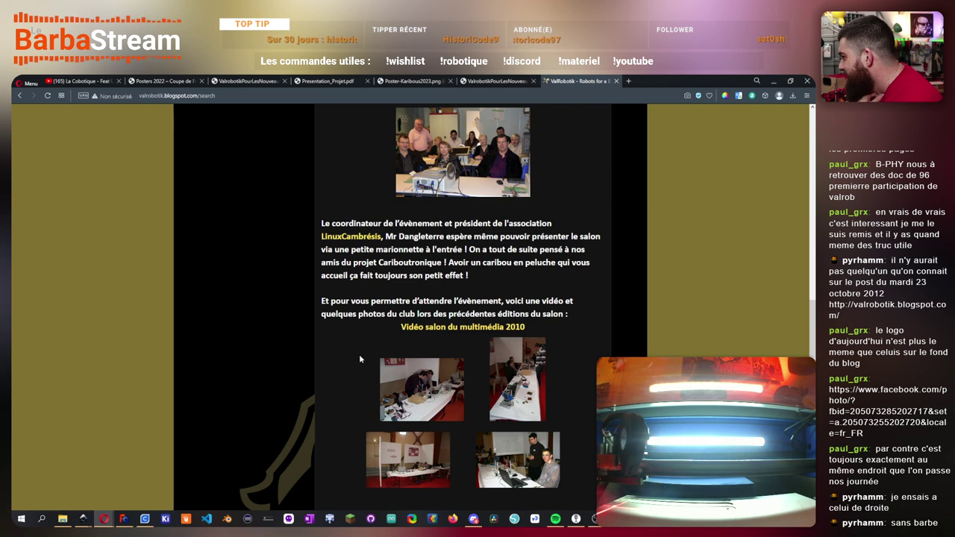
scroll(359, 359, up, 3)
- Enlarge the salon group photo, close it, and read down to the table-building post
click(431, 262)
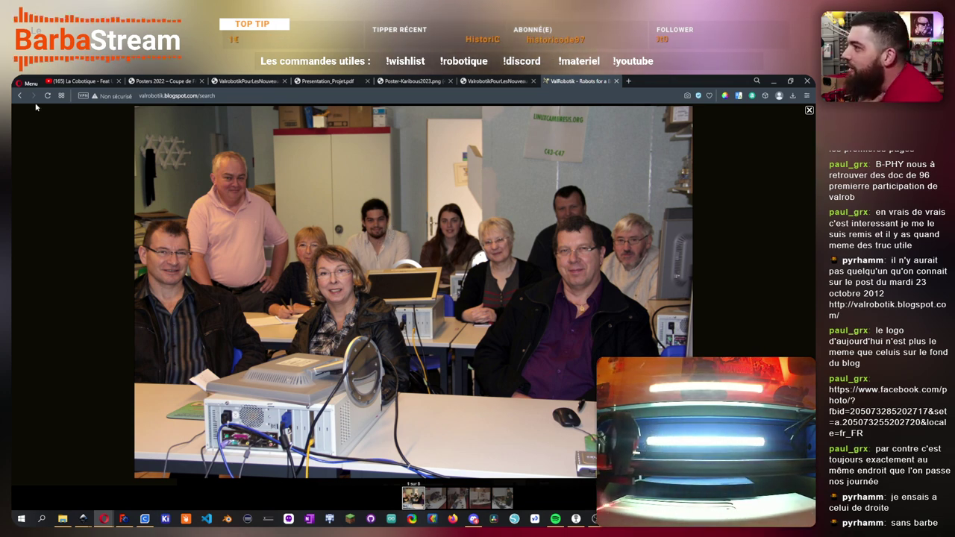
click(77, 185)
scroll(461, 375, down, 5)
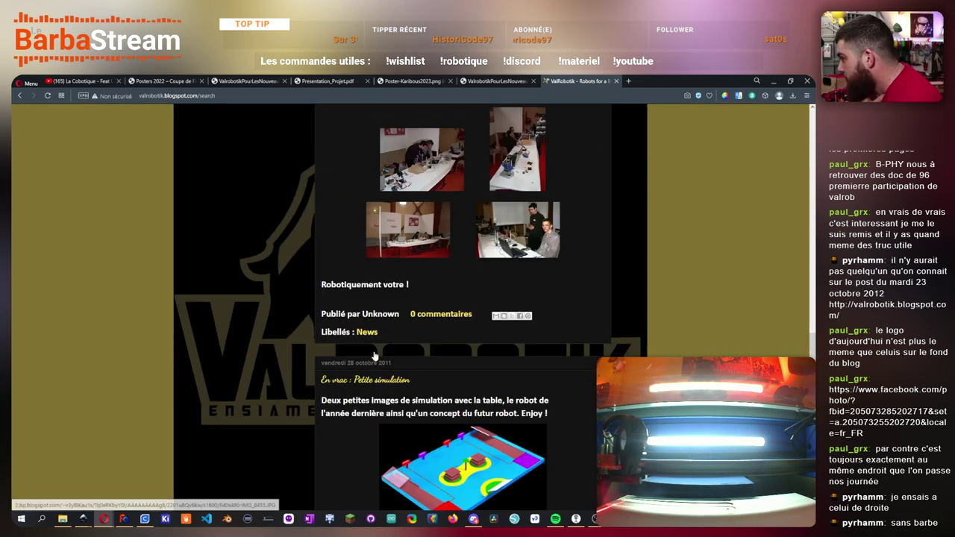
scroll(461, 373, down, 10)
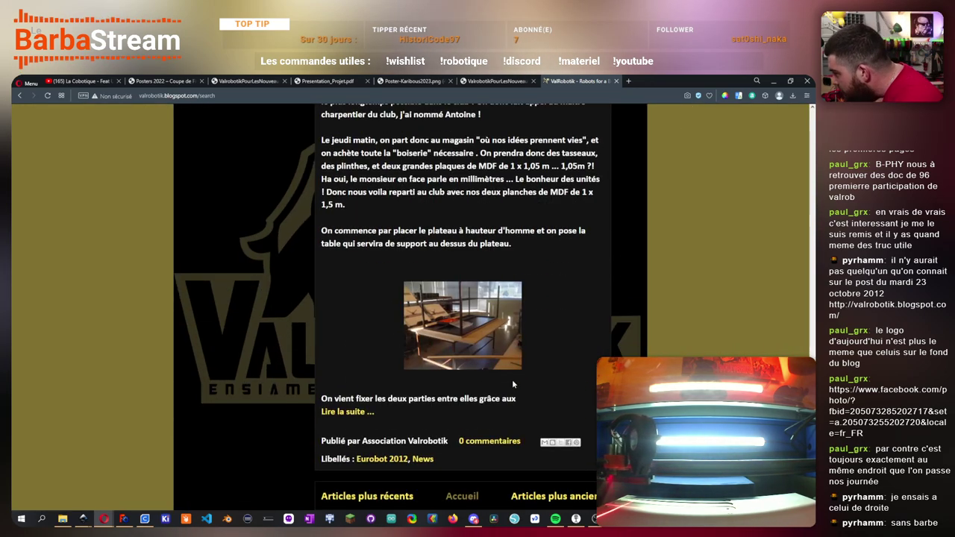
scroll(463, 336, down, 3)
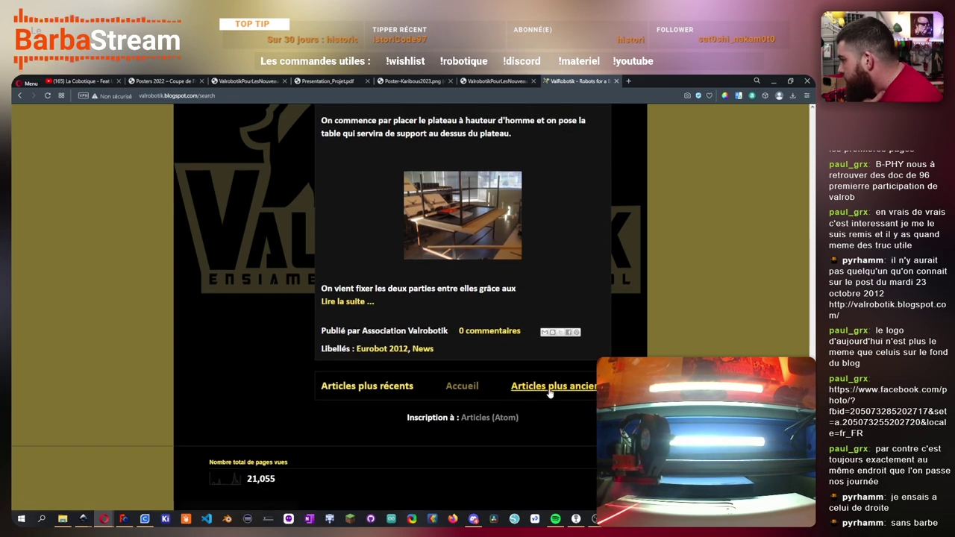
- Load the next page of older posts and scroll to the Mini_robot_1 video
click(550, 386)
scroll(522, 350, down, 15)
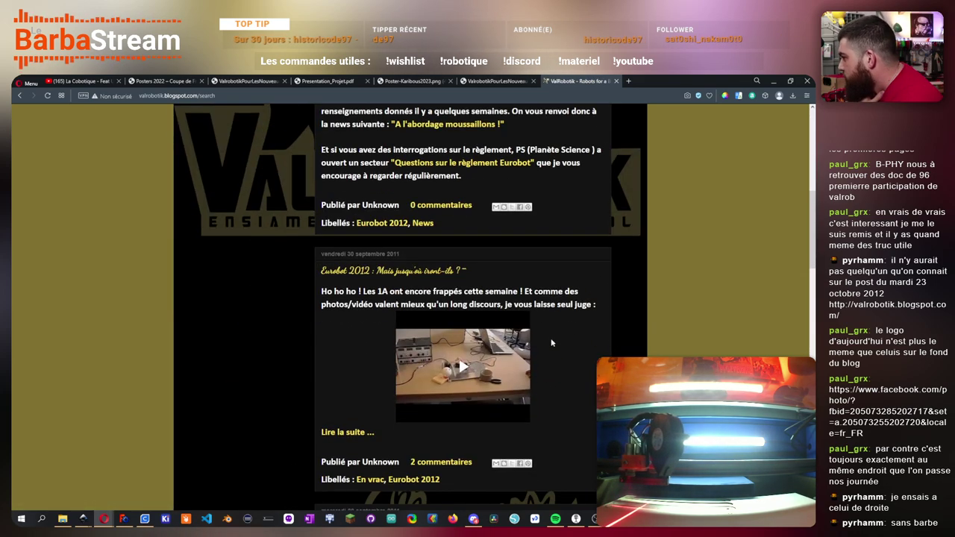
scroll(551, 342, down, 10)
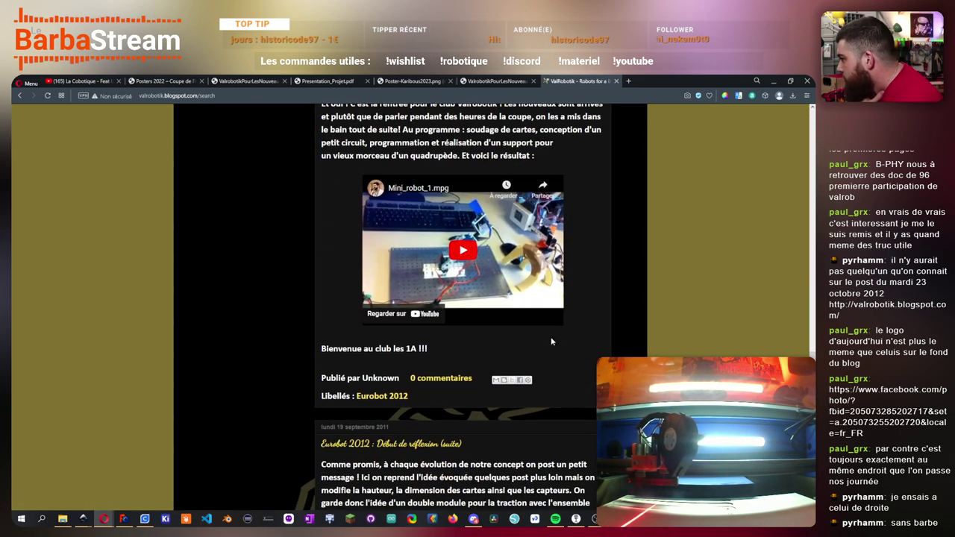
scroll(555, 337, up, 2)
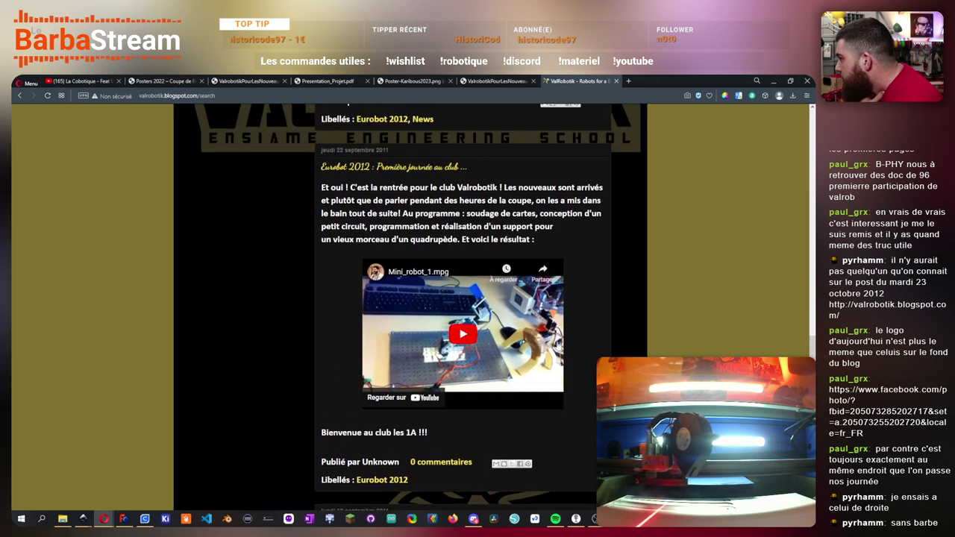
- Play the Mini_robot_1 video, skip ahead in it, then scroll on
click(466, 337)
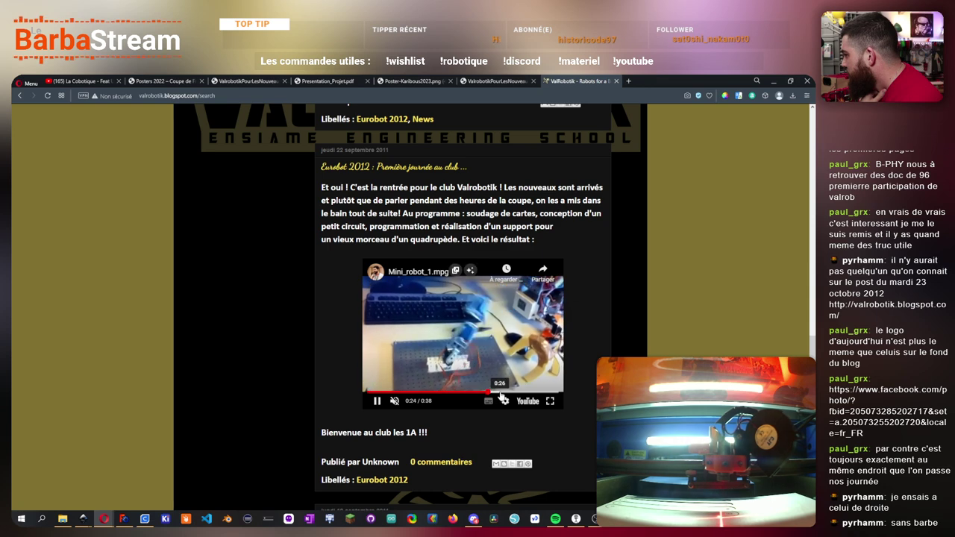
click(503, 392)
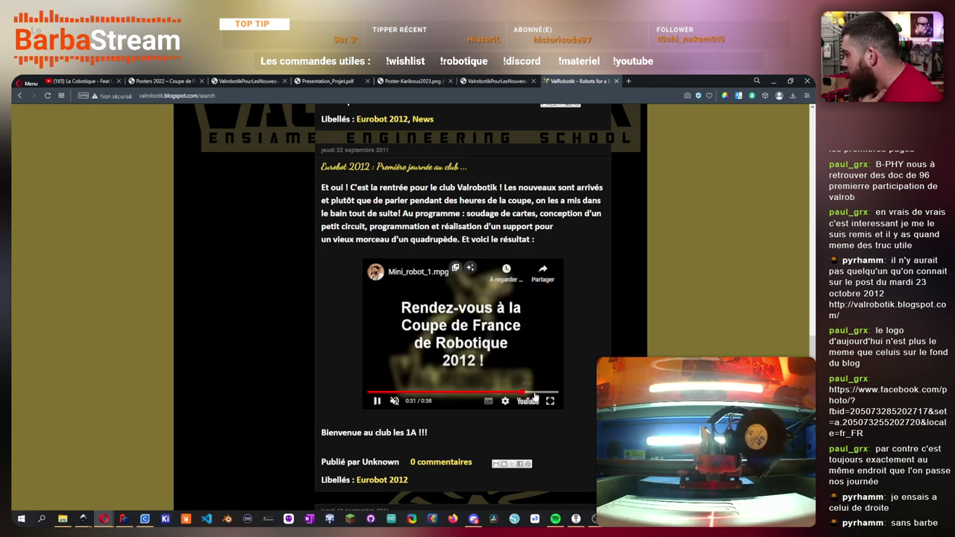
scroll(515, 410, down, 5)
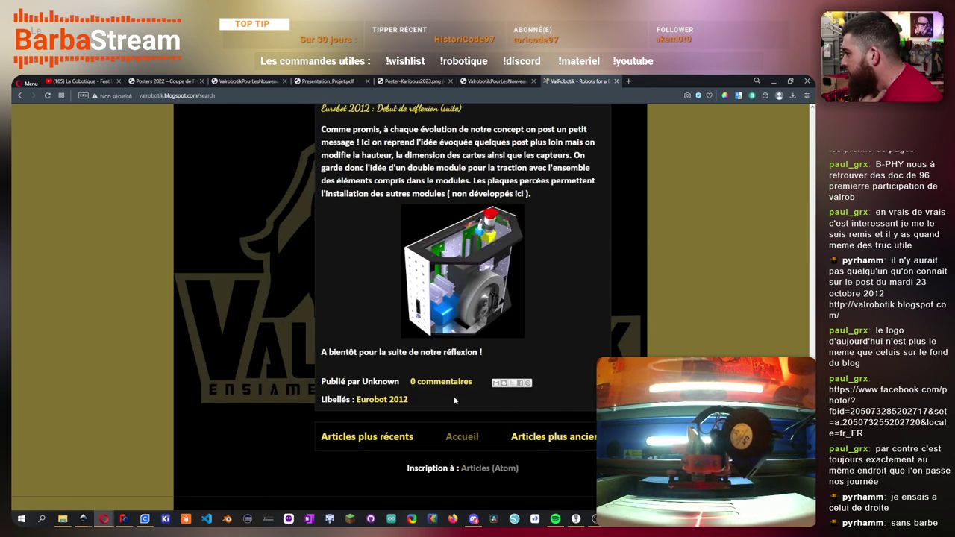
- Load the next page of older Valrobotik posts and scroll through it
click(556, 438)
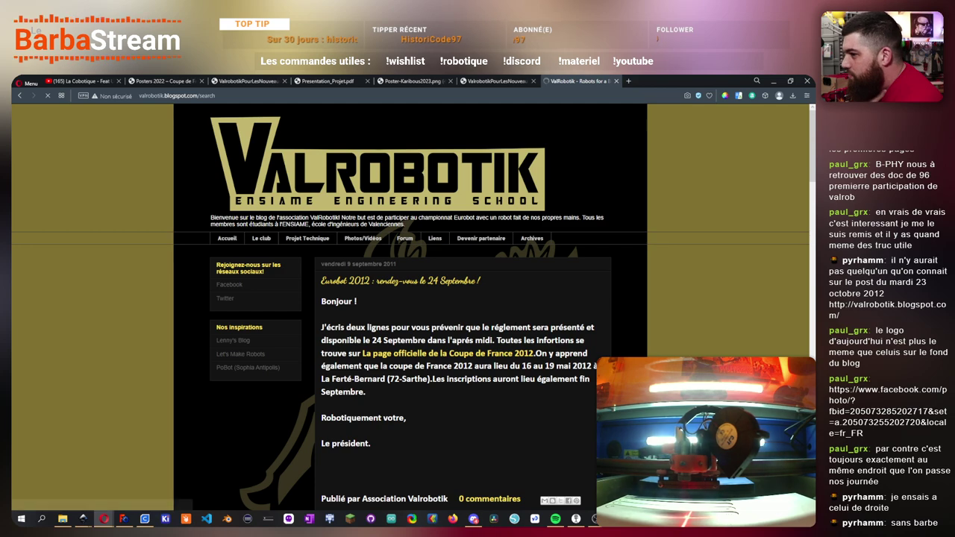
scroll(566, 400, down, 3)
scroll(567, 400, down, 14)
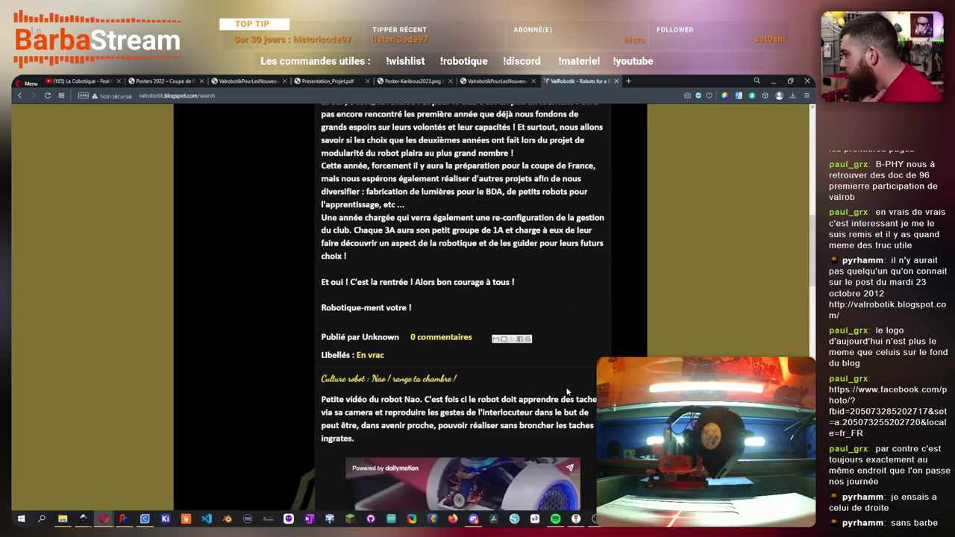
scroll(567, 392, down, 8)
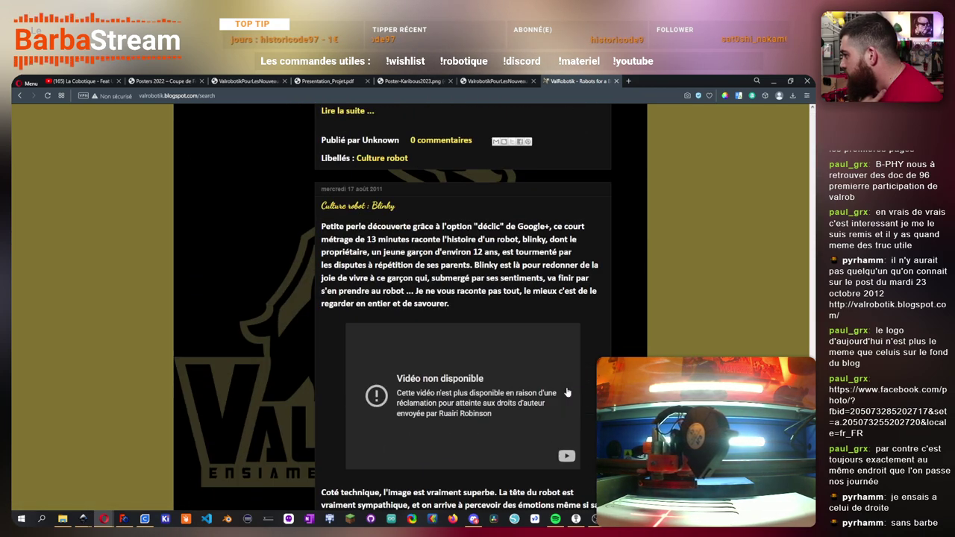
- Load one more older page and scroll to the 'Eurobot 2011 : compilation de photos' post
click(552, 387)
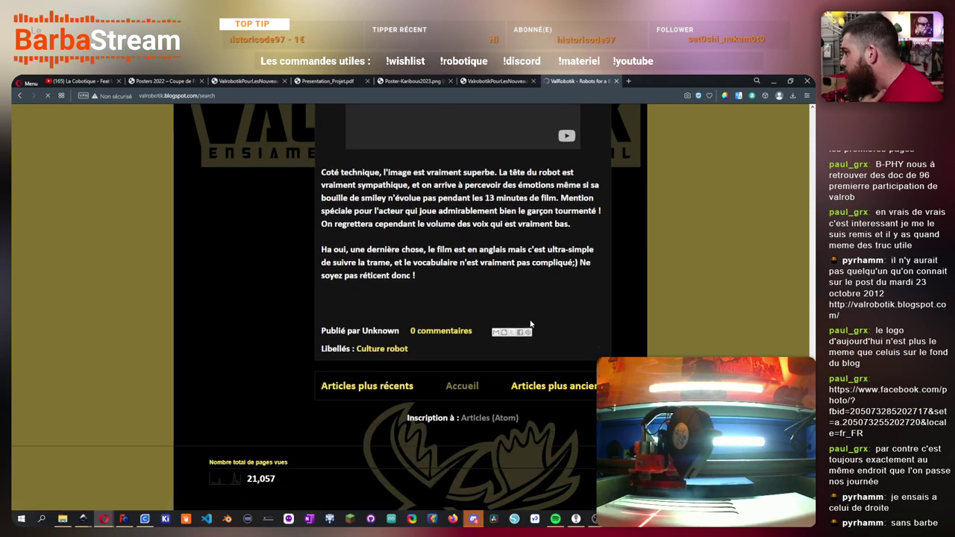
scroll(594, 343, down, 4)
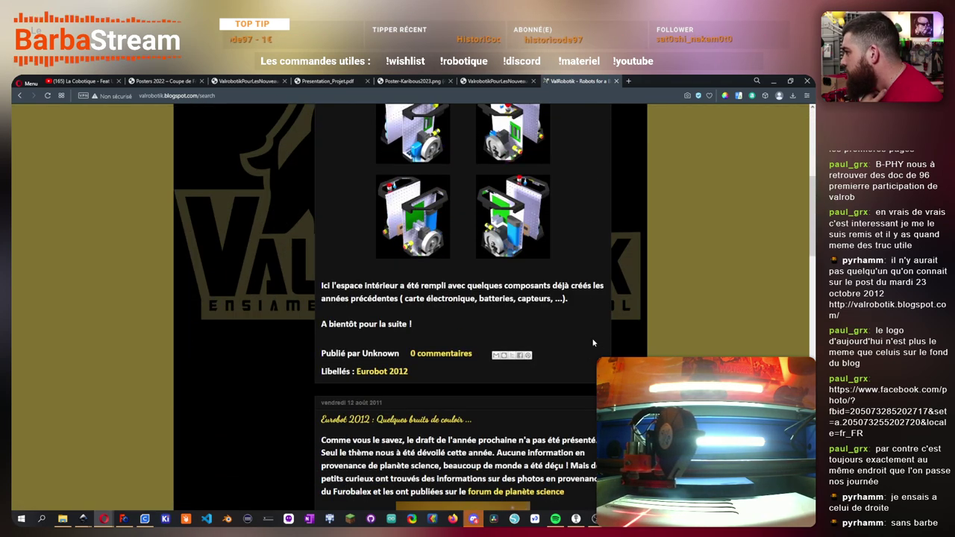
scroll(593, 342, up, 2)
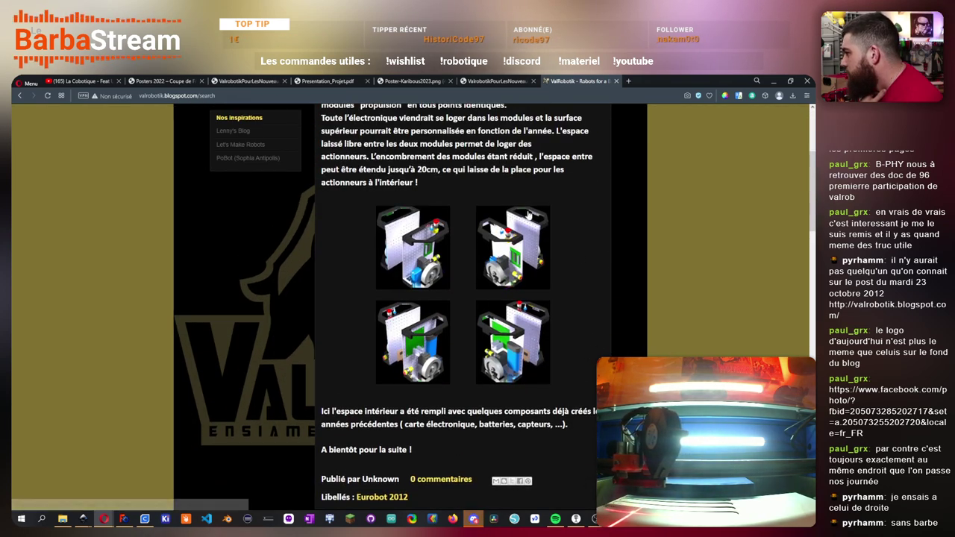
scroll(528, 215, down, 5)
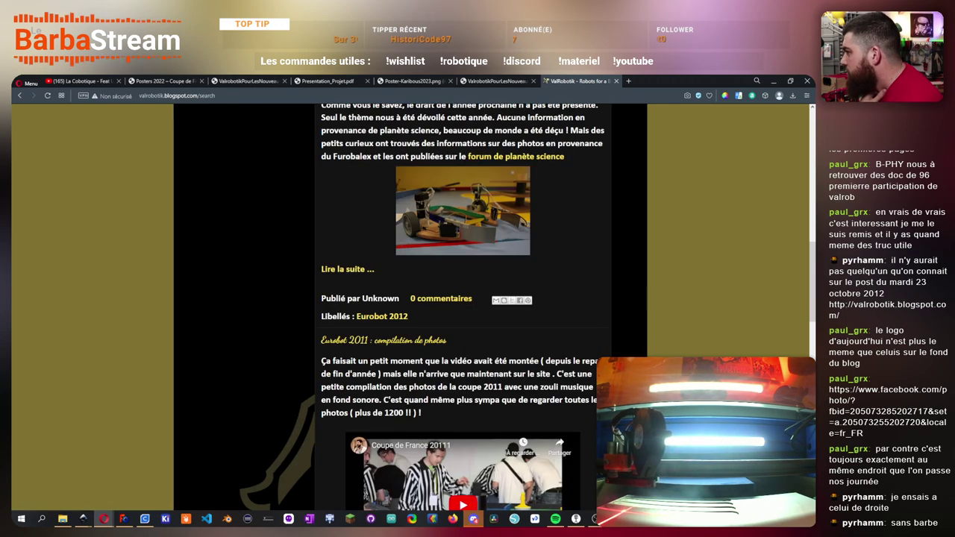
scroll(462, 298, down, 3)
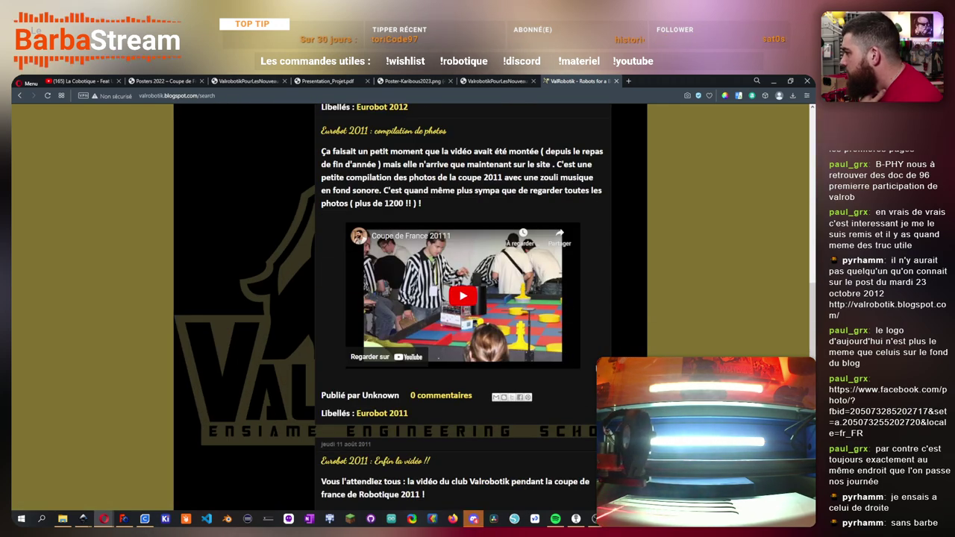
scroll(595, 367, down, 2)
scroll(470, 382, up, 3)
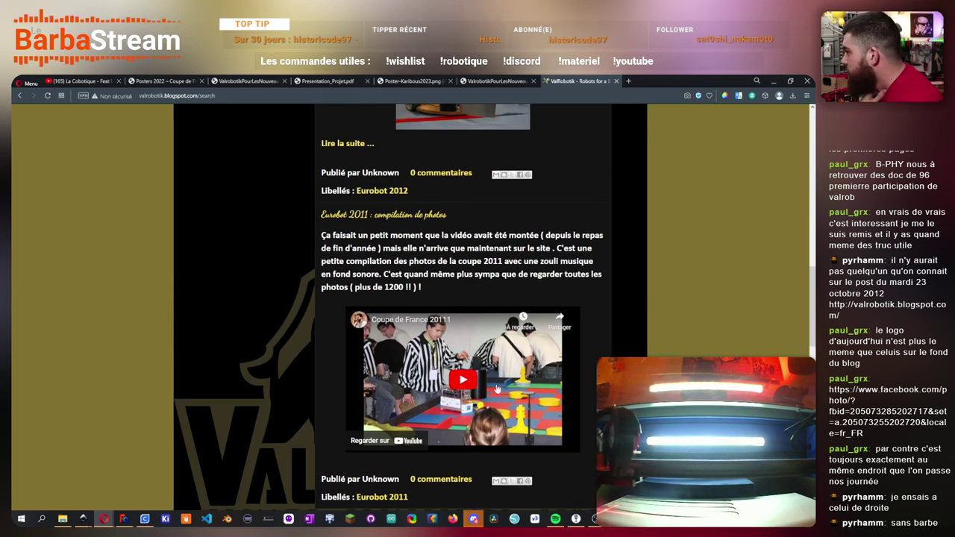
scroll(589, 385, down, 2)
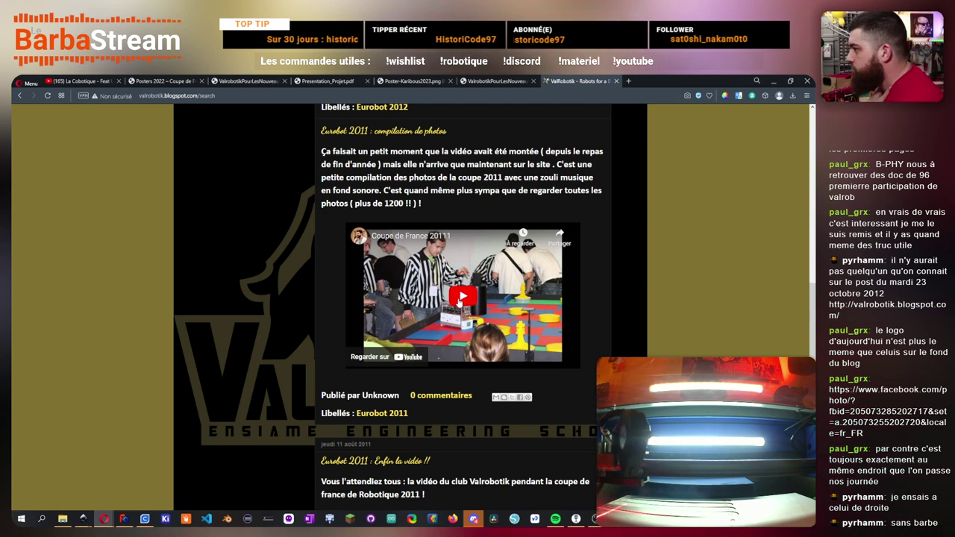
- Play the Eurobot 2011 compilation video and skip it ahead to about 1:02
click(430, 356)
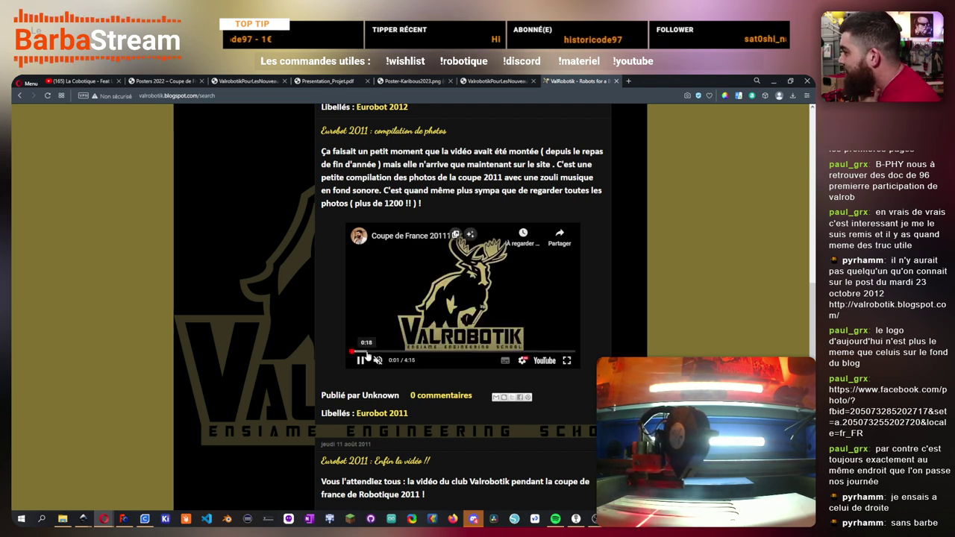
drag(367, 357, 378, 358)
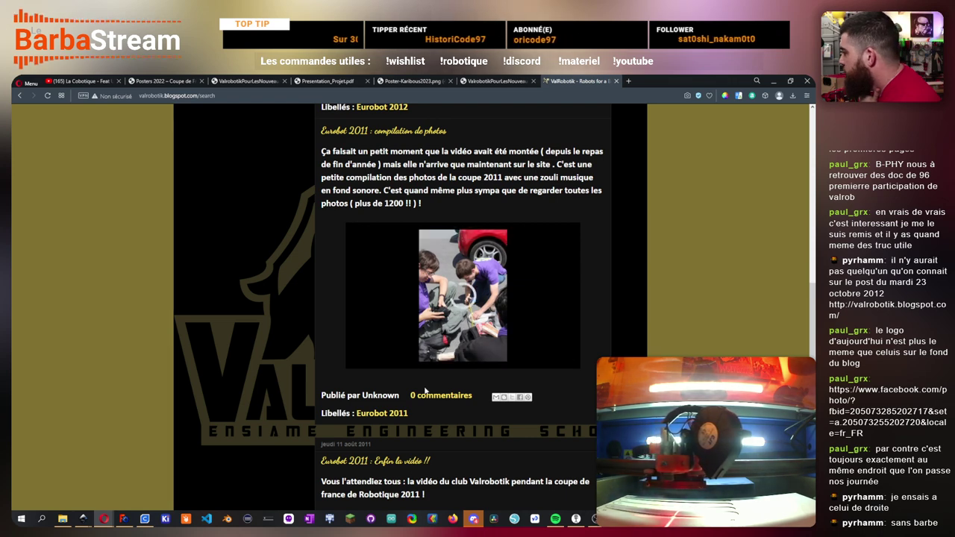
mouse_move(452, 314)
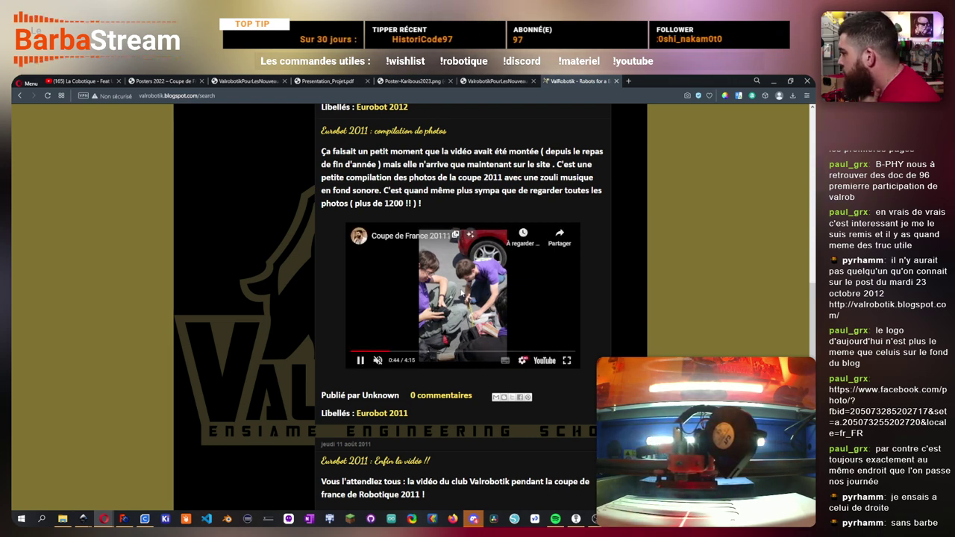
click(406, 351)
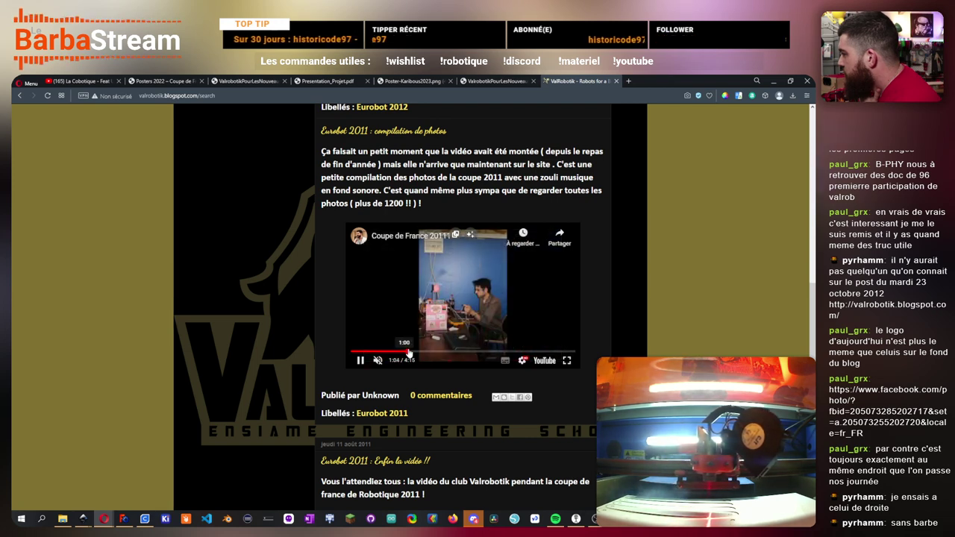
- Rewind the compilation video to 0:59, pause it, and switch it to full screen
click(403, 352)
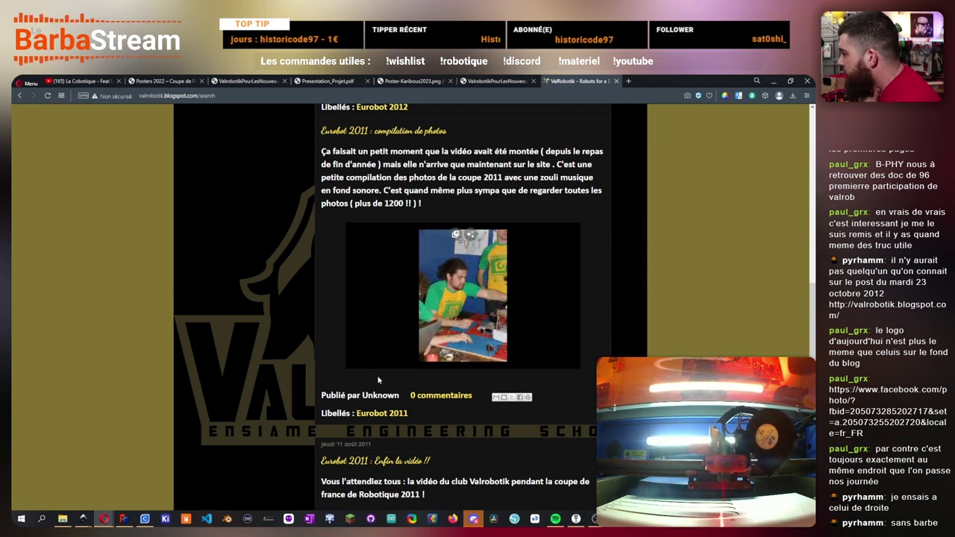
click(463, 279)
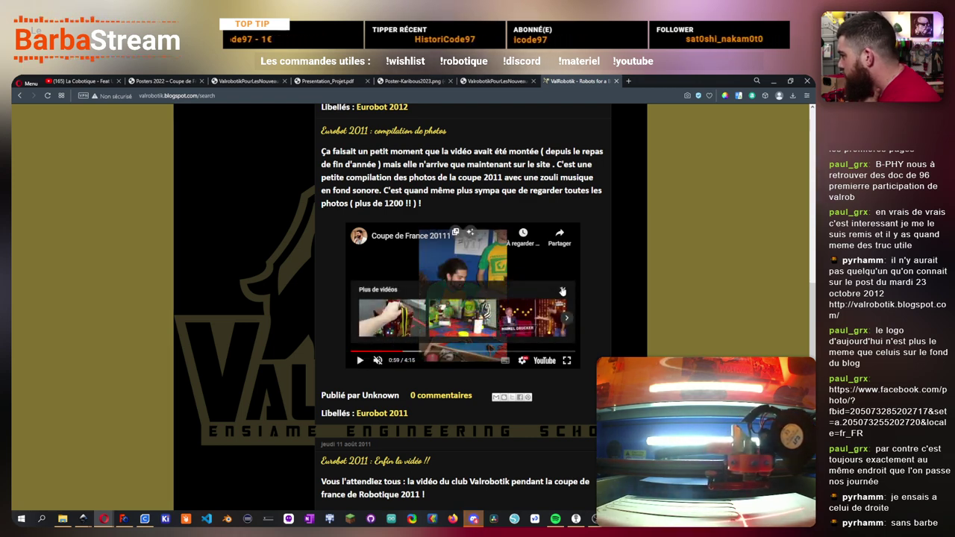
click(566, 360)
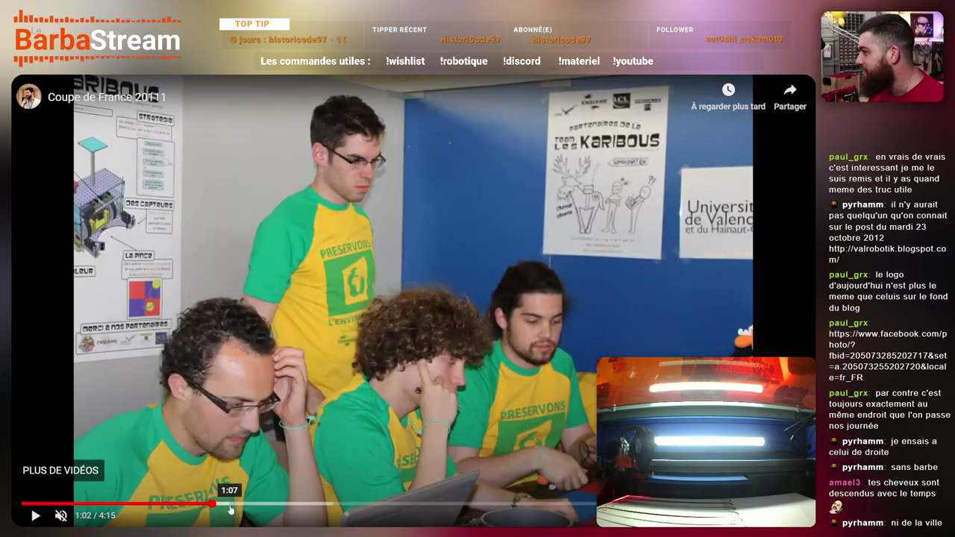
- Seek the paused Coupe de France 2011 video through its photos from 1:07 to 1:34
click(231, 505)
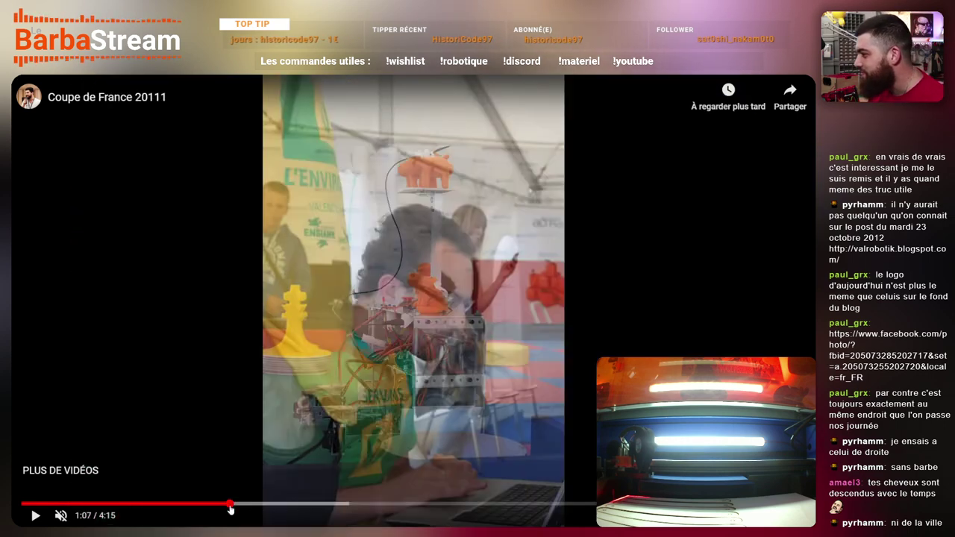
click(236, 505)
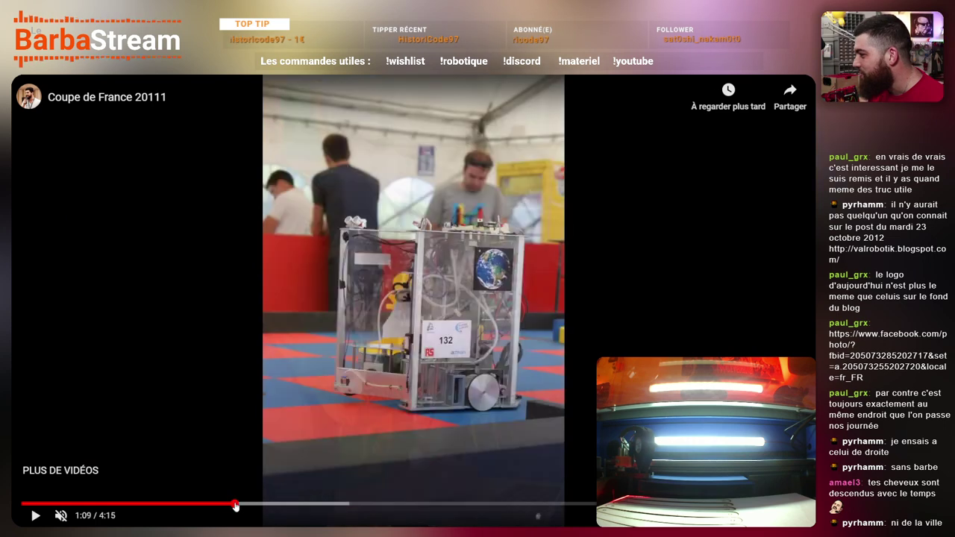
click(230, 505)
click(231, 505)
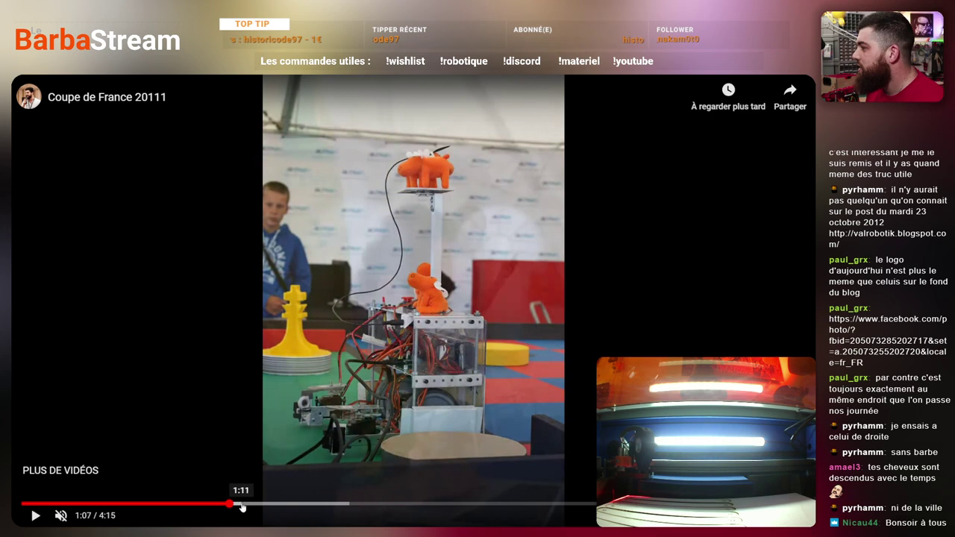
click(242, 505)
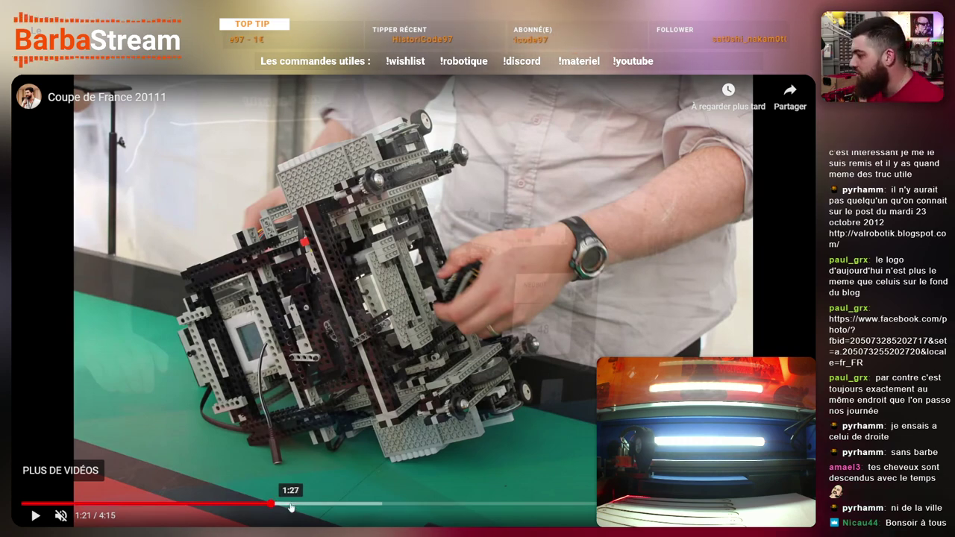
click(286, 505)
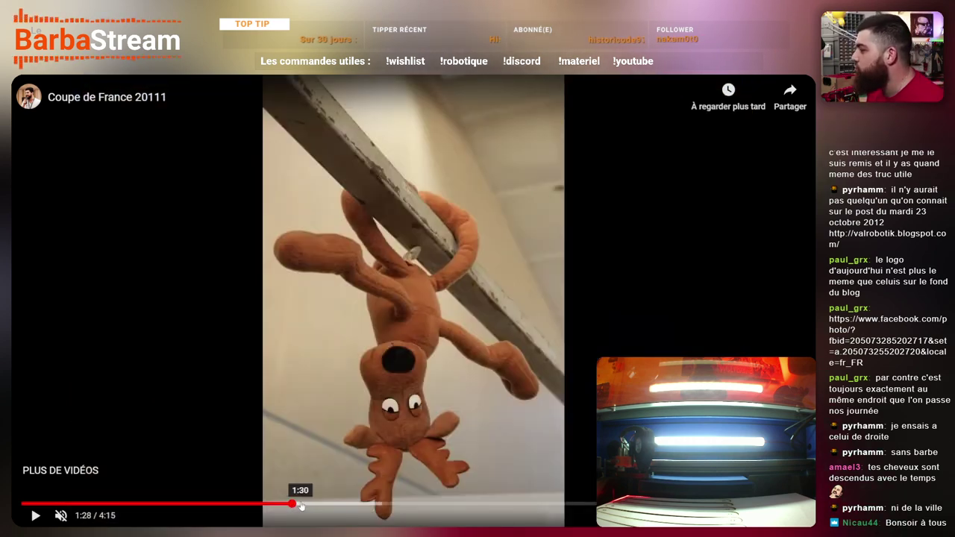
click(301, 506)
drag(310, 505, 302, 506)
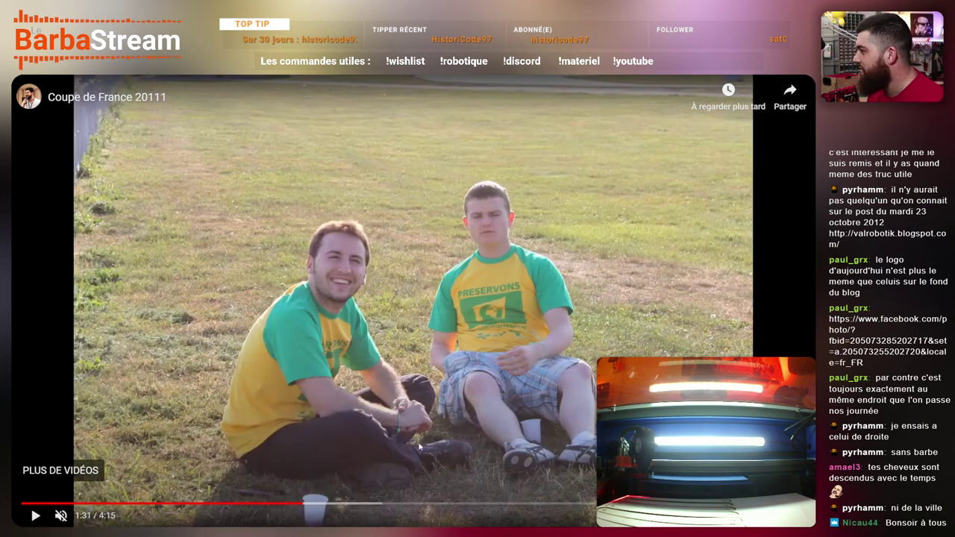
click(312, 505)
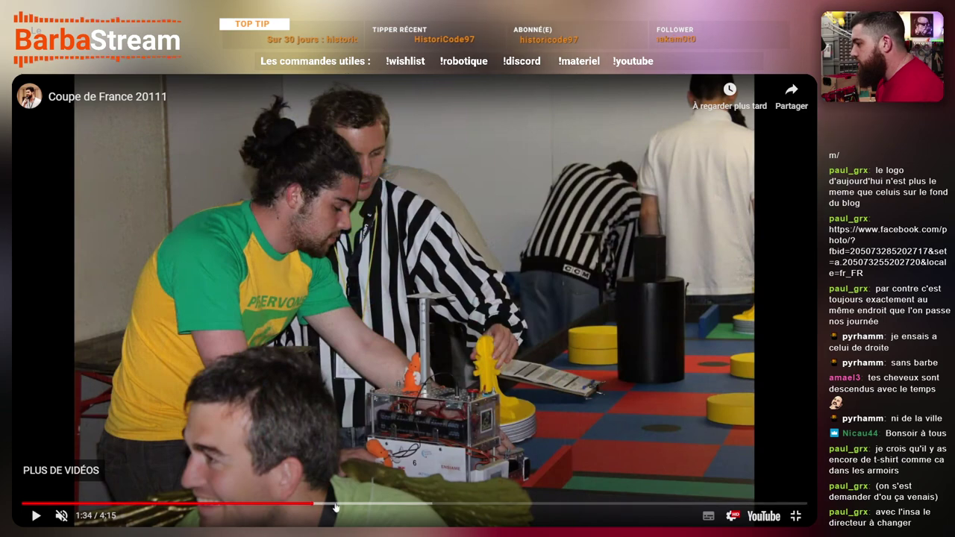
- Skim the video's photos from 1:36 to 2:27, stopping on the 1:57 team photo
click(319, 505)
drag(333, 507, 393, 506)
click(402, 507)
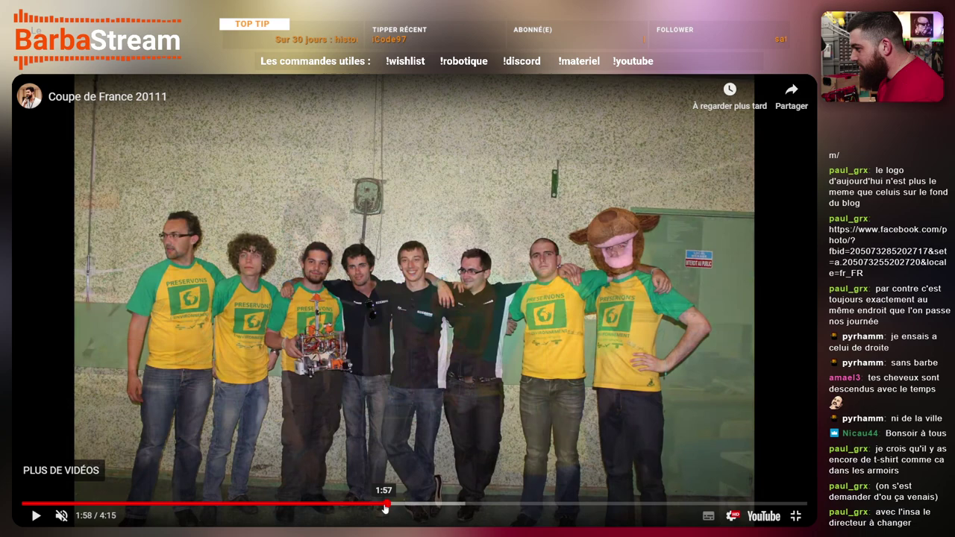
click(385, 506)
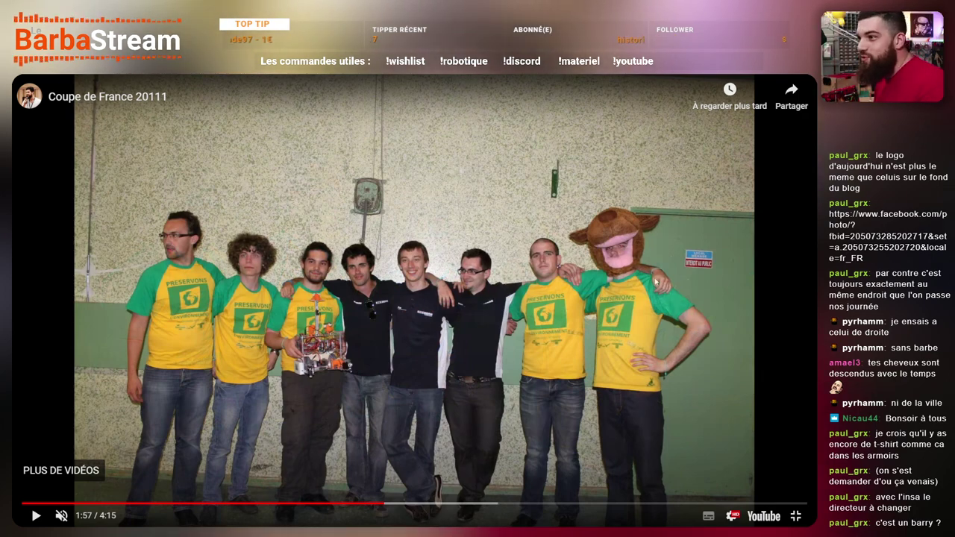
click(418, 505)
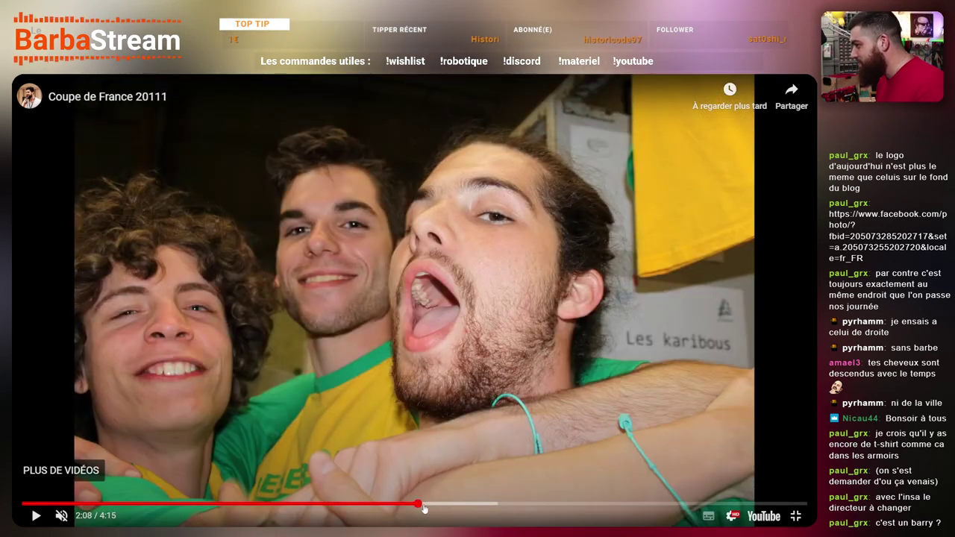
click(448, 506)
click(476, 505)
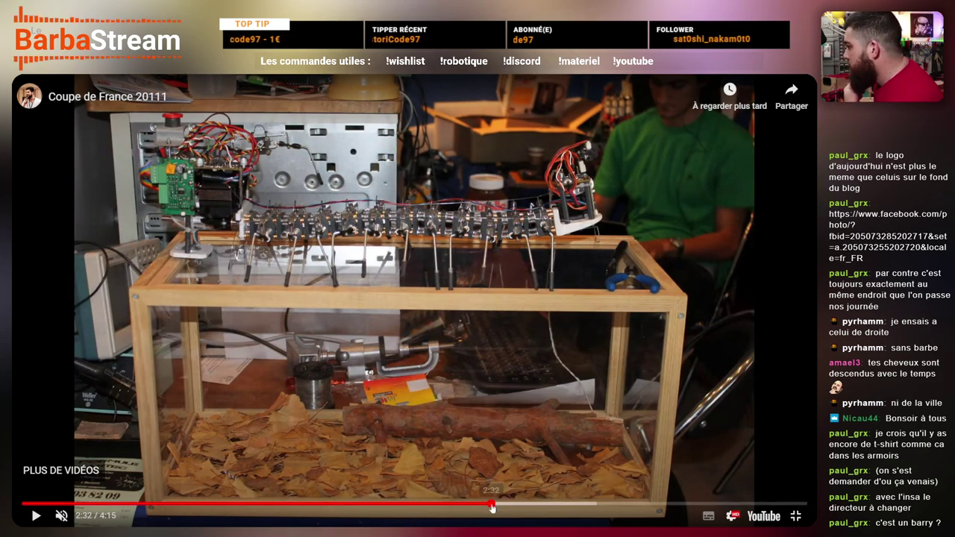
- Step through the photos from 2:32 to 3:09, then exit full screen to the blog post
click(492, 505)
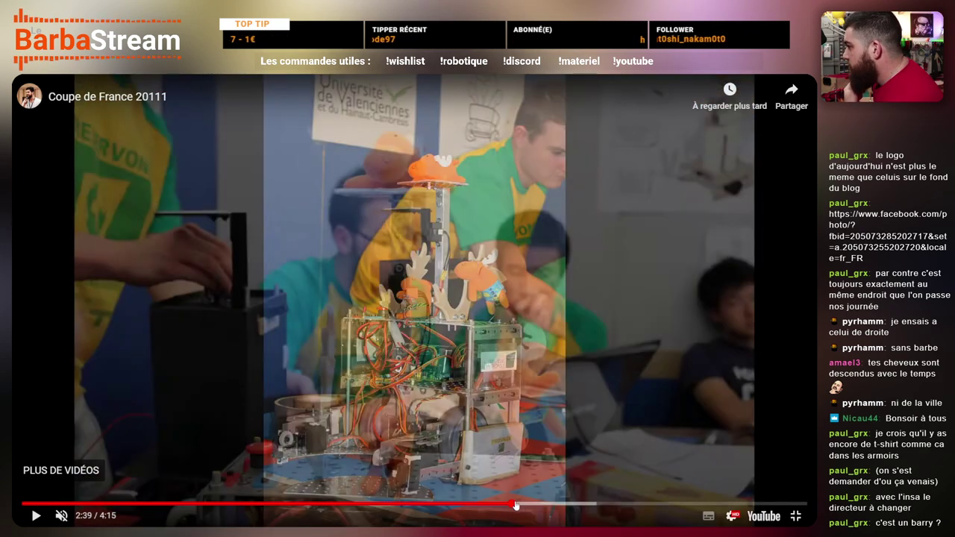
click(502, 505)
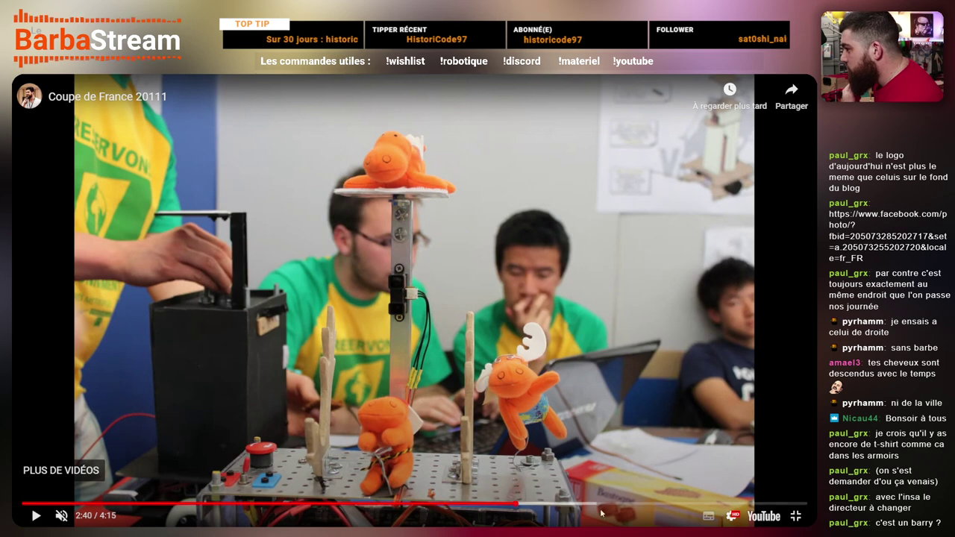
drag(525, 509, 567, 506)
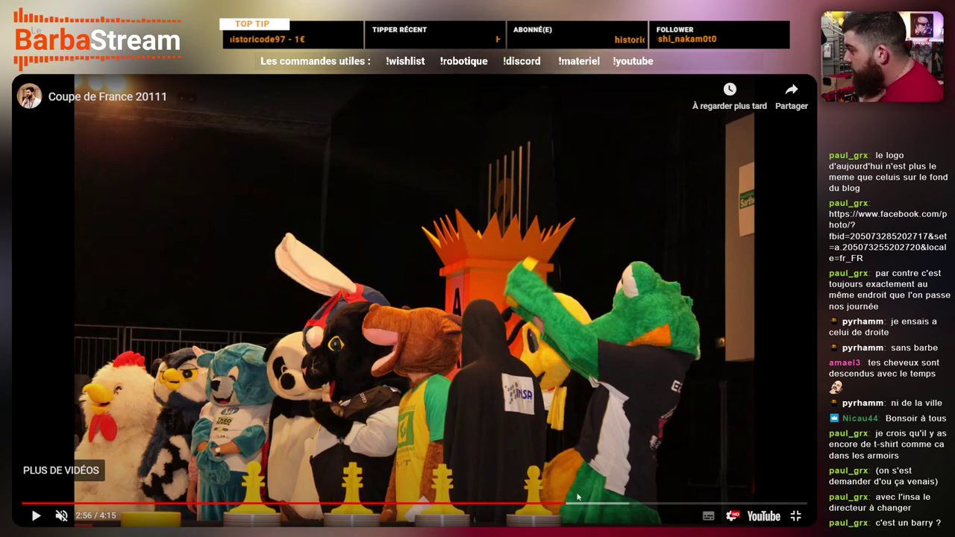
click(571, 505)
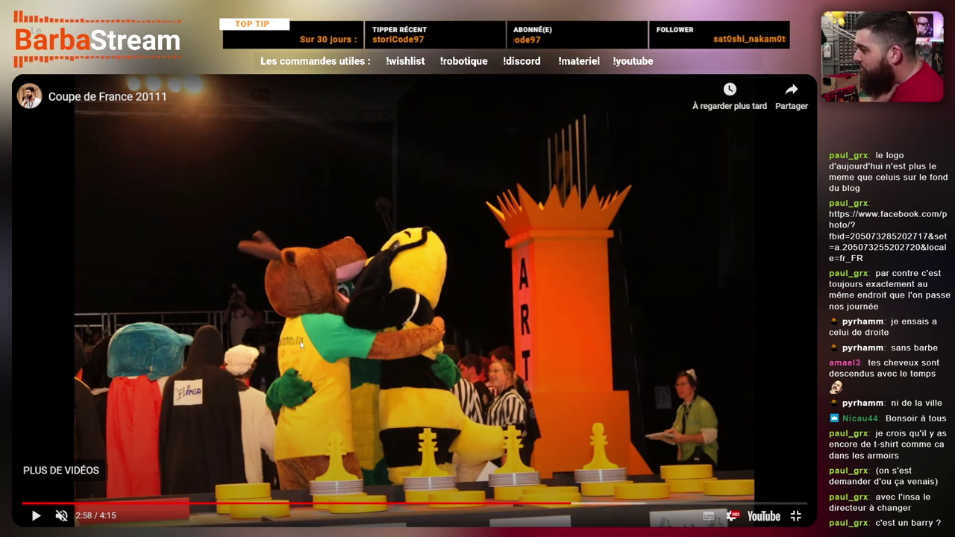
click(581, 505)
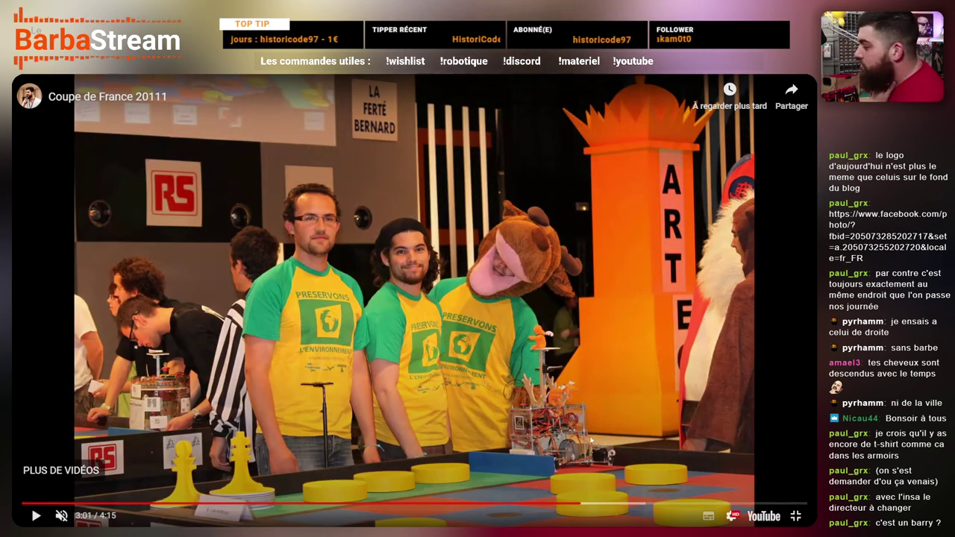
click(588, 506)
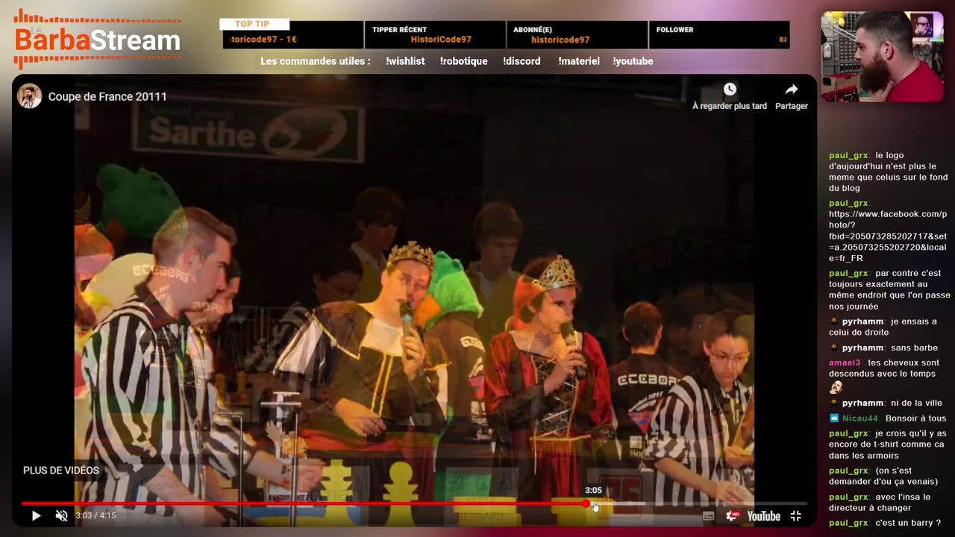
click(600, 505)
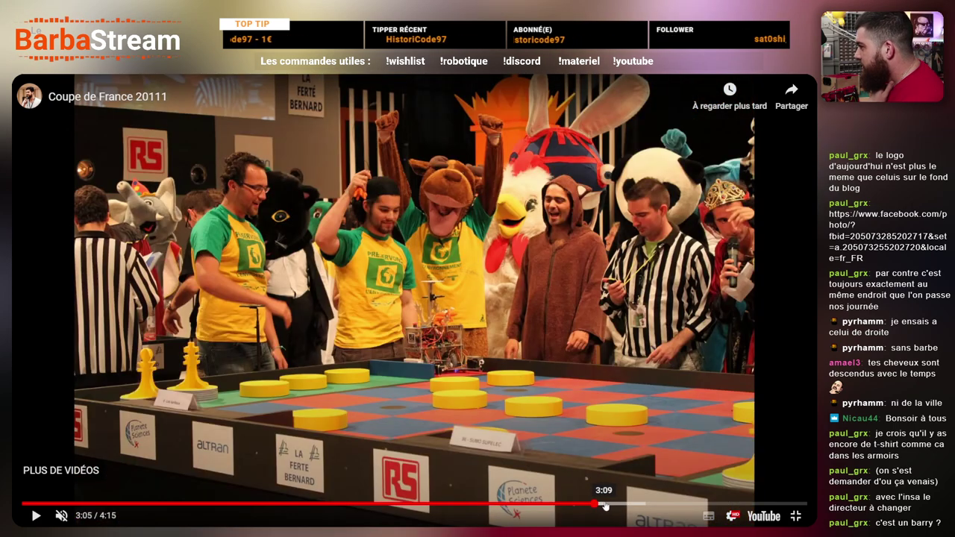
click(604, 505)
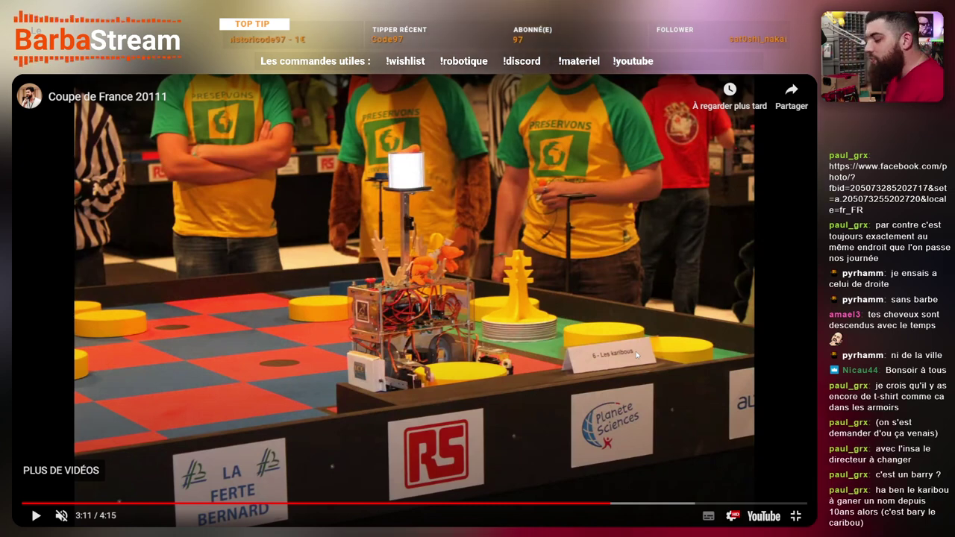
click(795, 516)
- Scroll the blog back up, minimise Opera, and dismiss K40 Whisperer's Rail Unlock Succeeded message
scroll(459, 390, down, 3)
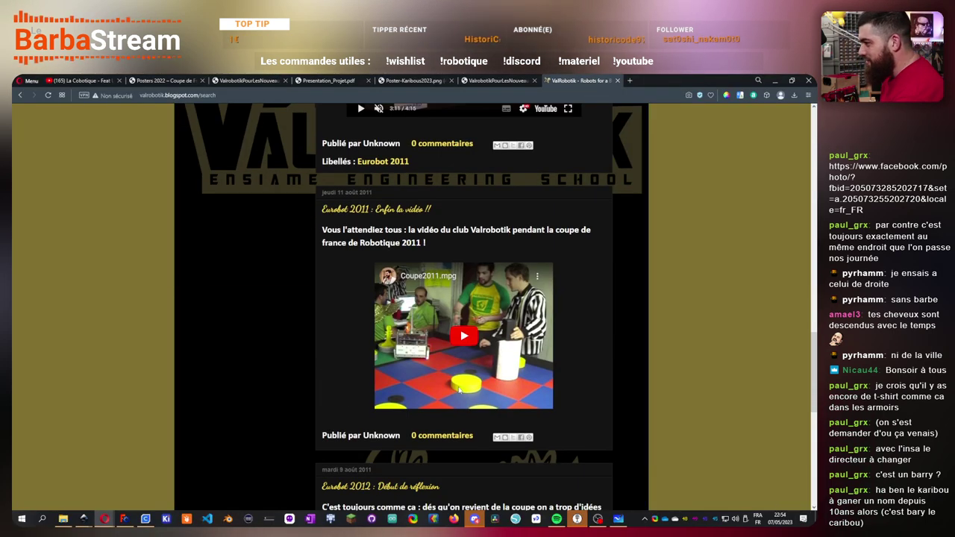
scroll(459, 391, down, 3)
scroll(590, 257, up, 2)
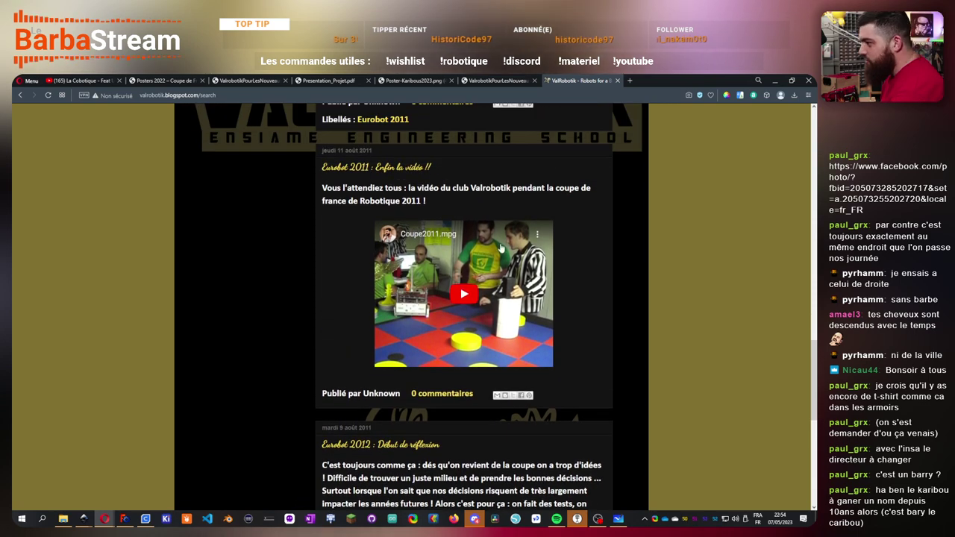
scroll(485, 350, down, 5)
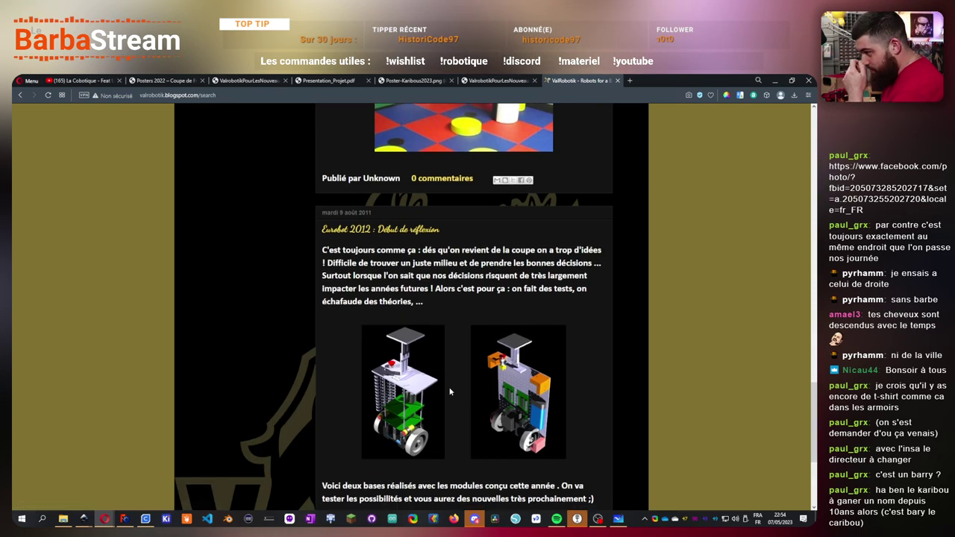
scroll(450, 389, up, 2)
scroll(450, 389, up, 15)
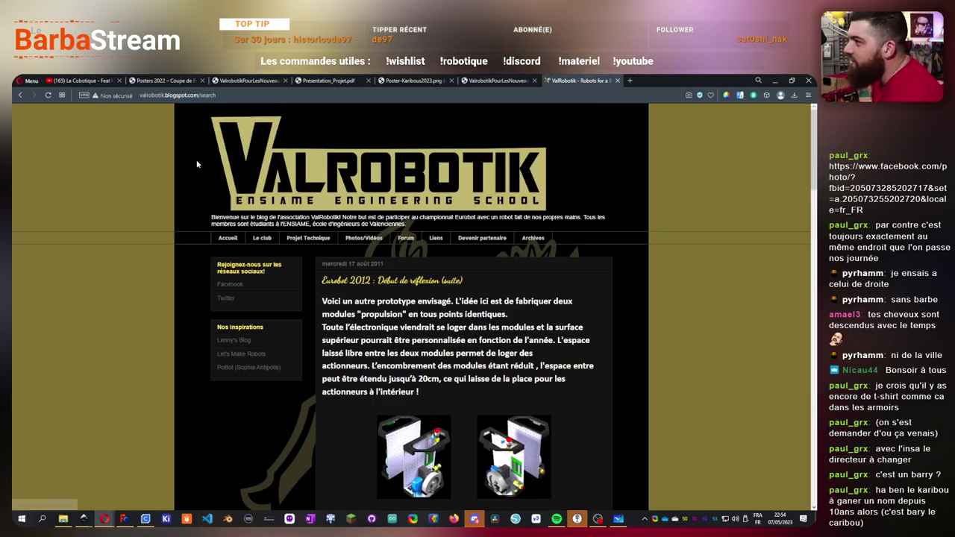
click(776, 82)
click(431, 328)
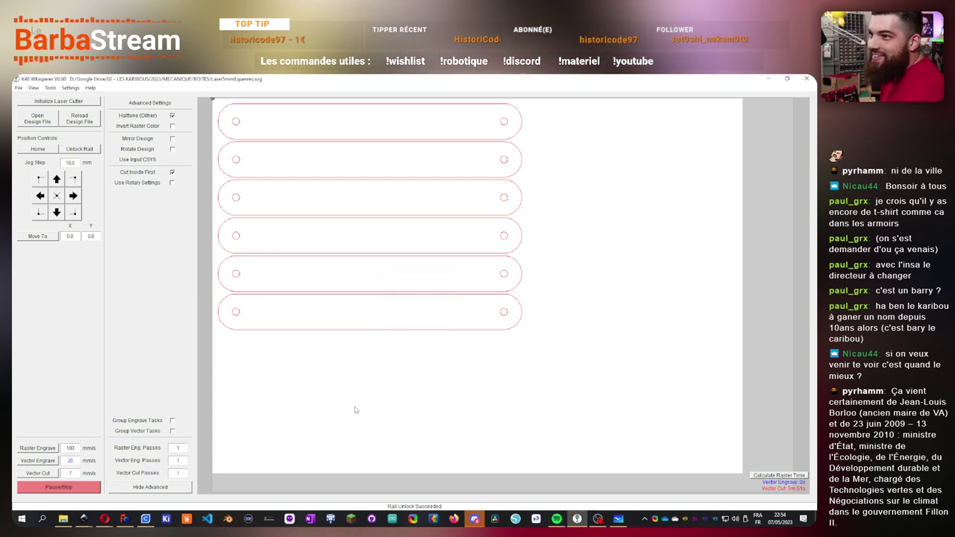
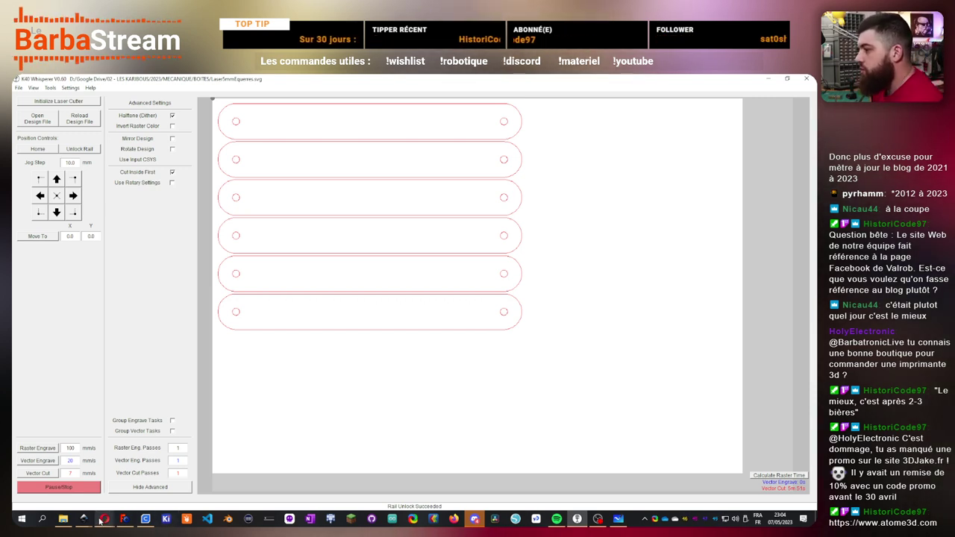
- Switch from K40 Whisperer to FreeCAD, which shows the Front008 rounded bar
click(125, 519)
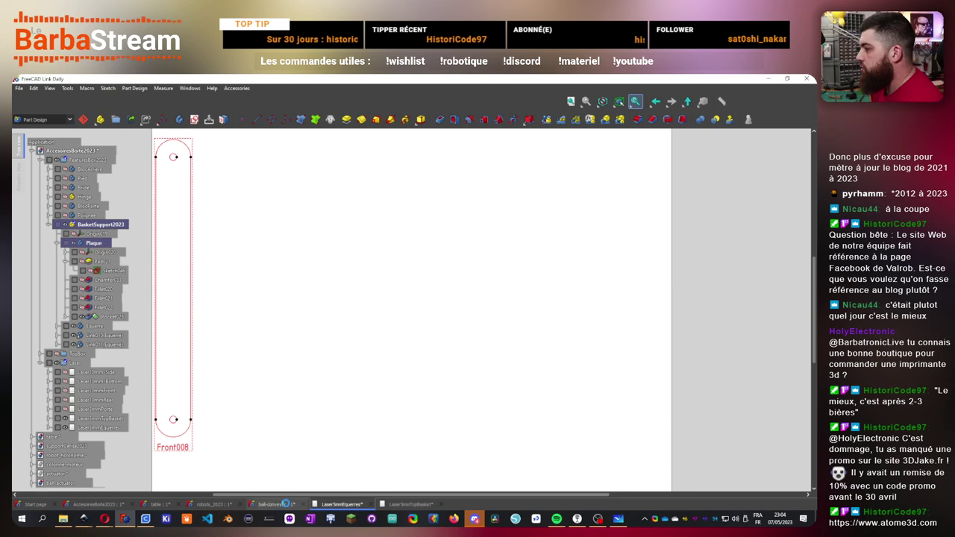
- Switch to the ball-conveyor document and orbit it to an oblique view
click(274, 505)
middle_drag(461, 353, 346, 296)
scroll(346, 297, up, 3)
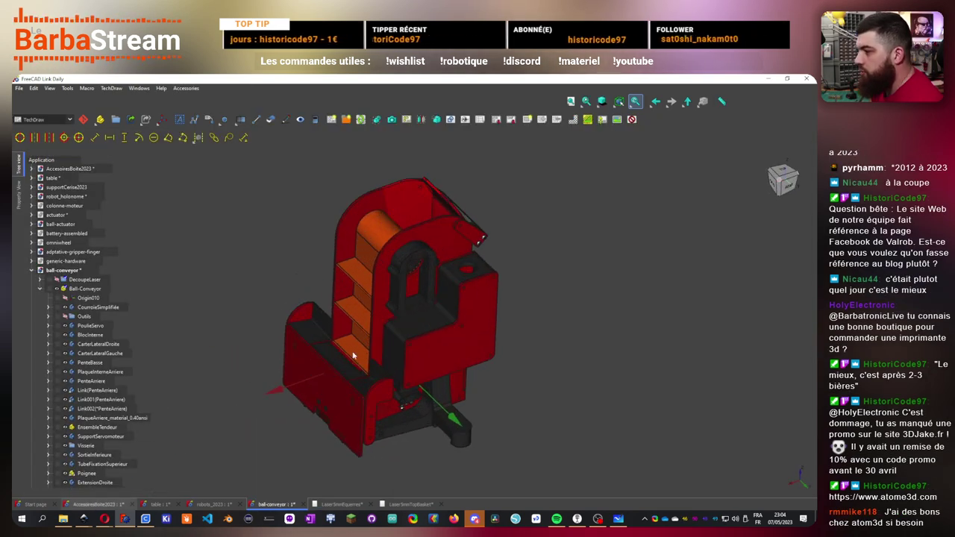
- Show the AccessoiresBoite2023 document and frame its slotted BasketSupport2023 plate in 3D
click(95, 505)
middle_drag(389, 415, 682, 296)
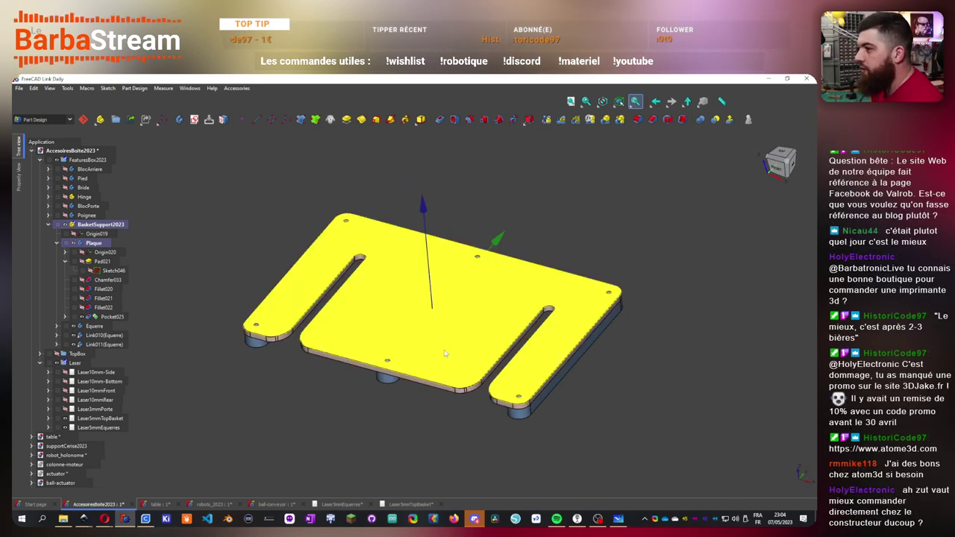
scroll(433, 314, up, 3)
middle_drag(433, 314, 380, 405)
scroll(380, 403, down, 2)
scroll(351, 366, up, 3)
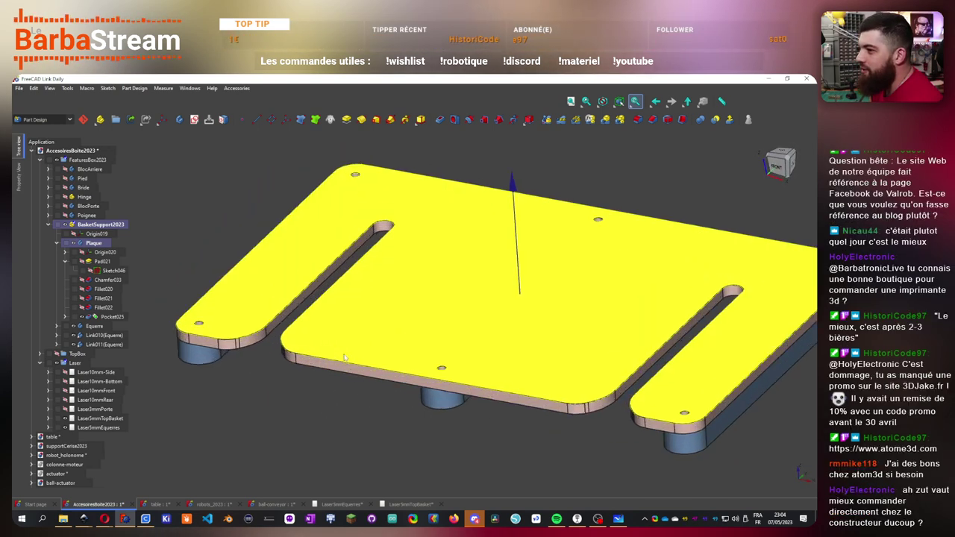
scroll(344, 362, down, 1)
middle_drag(407, 351, 388, 363)
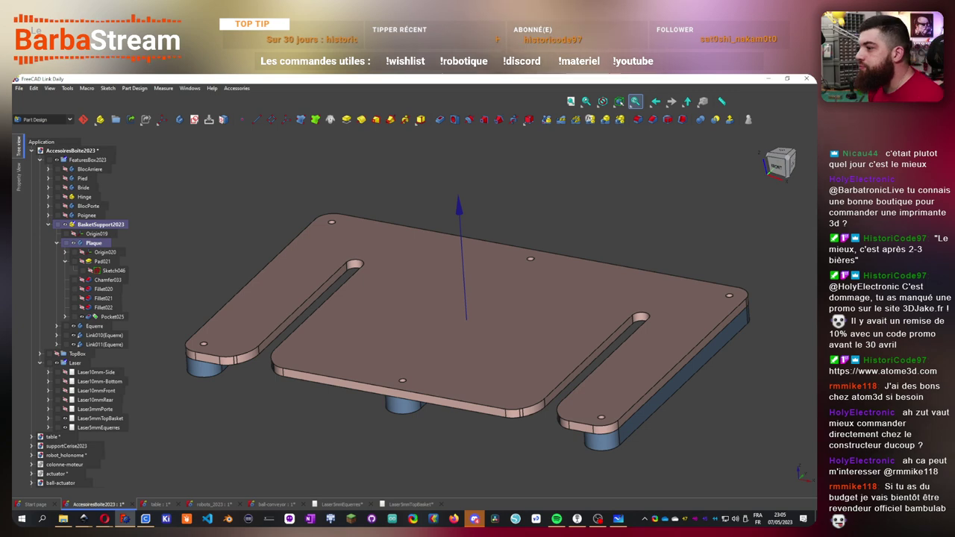
scroll(223, 387, down, 3)
scroll(346, 411, up, 3)
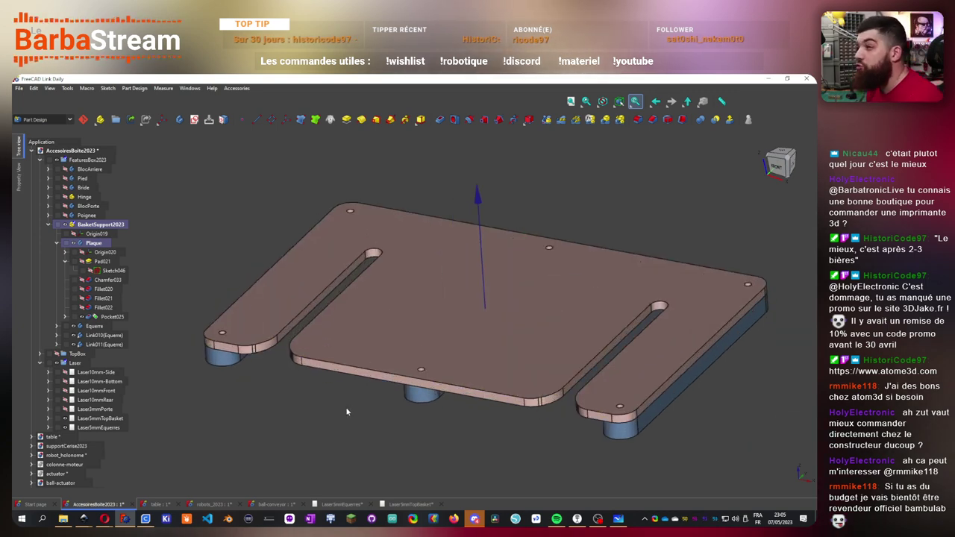
scroll(470, 419, down, 2)
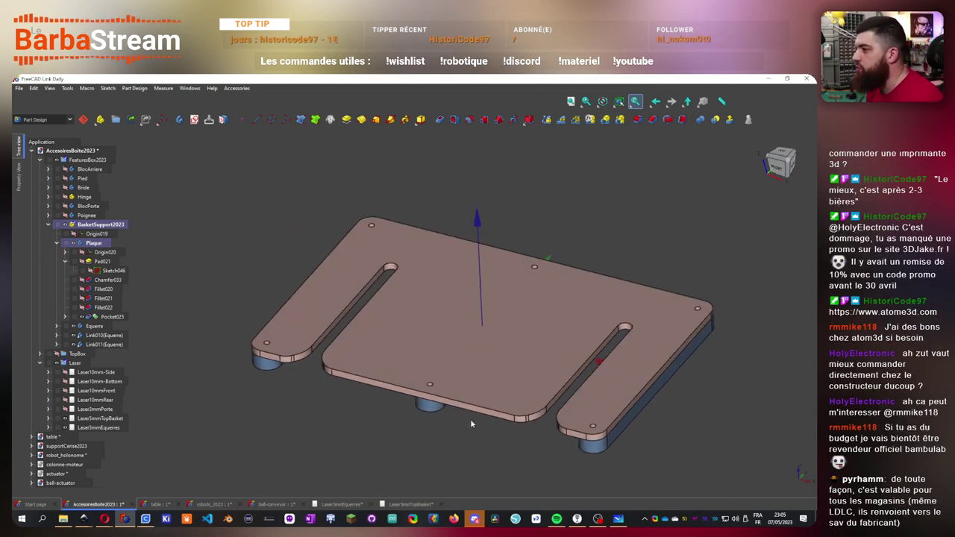
middle_drag(451, 437, 446, 431)
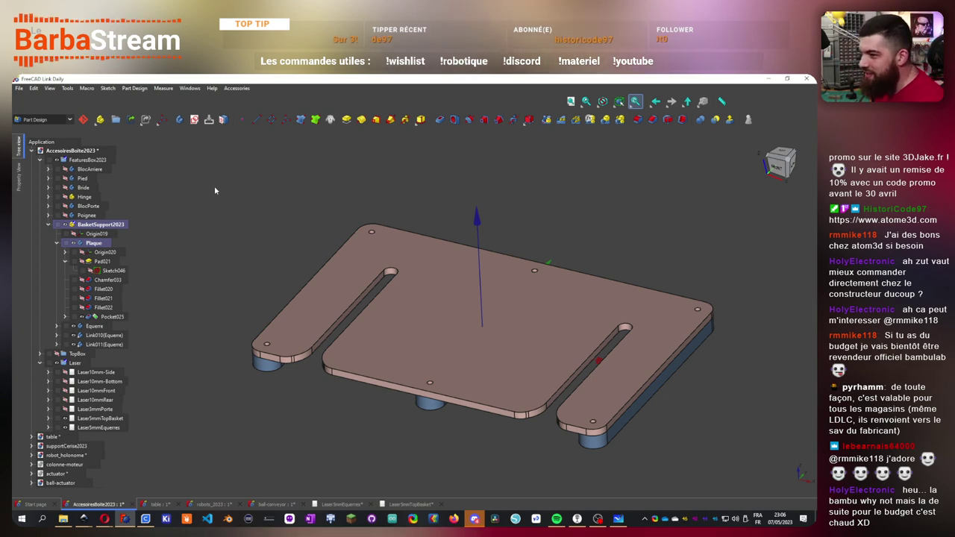
middle_drag(562, 205, 484, 425)
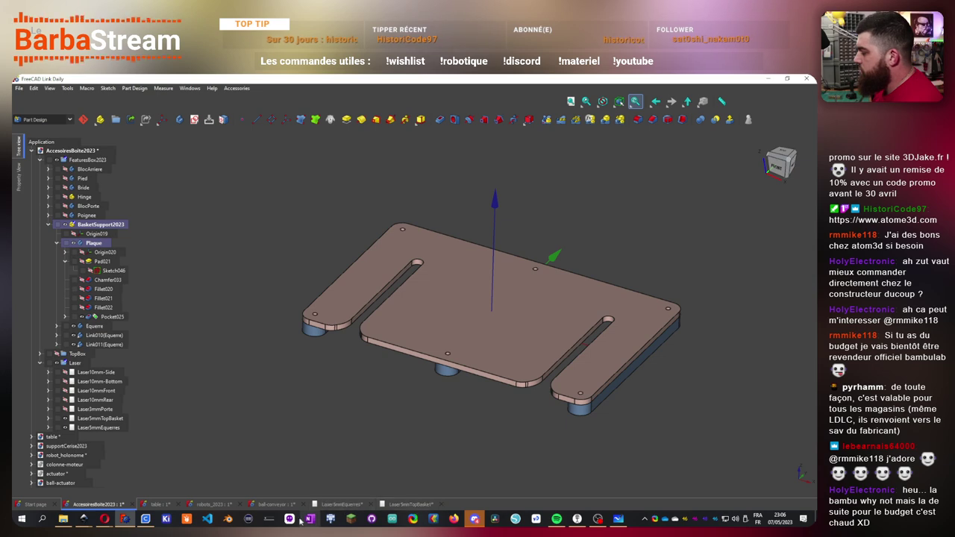
- Return to AccessoiresBoite2023 and collapse the BasketSupport2023 and Laser tree branches
click(224, 506)
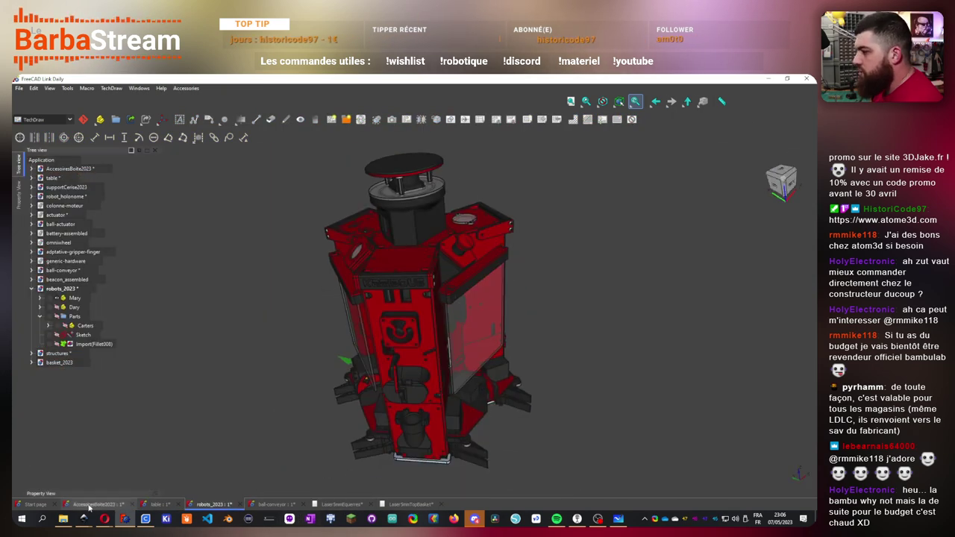
click(95, 505)
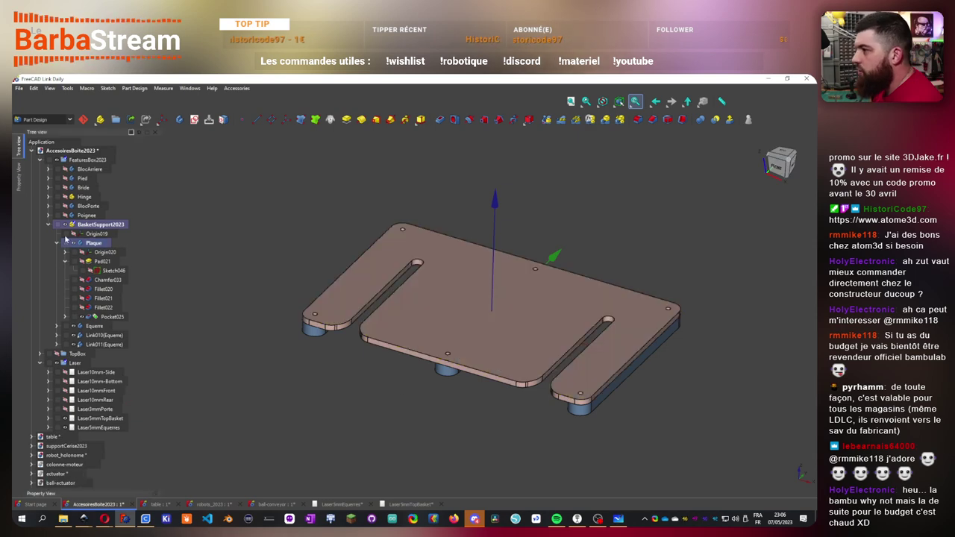
click(48, 224)
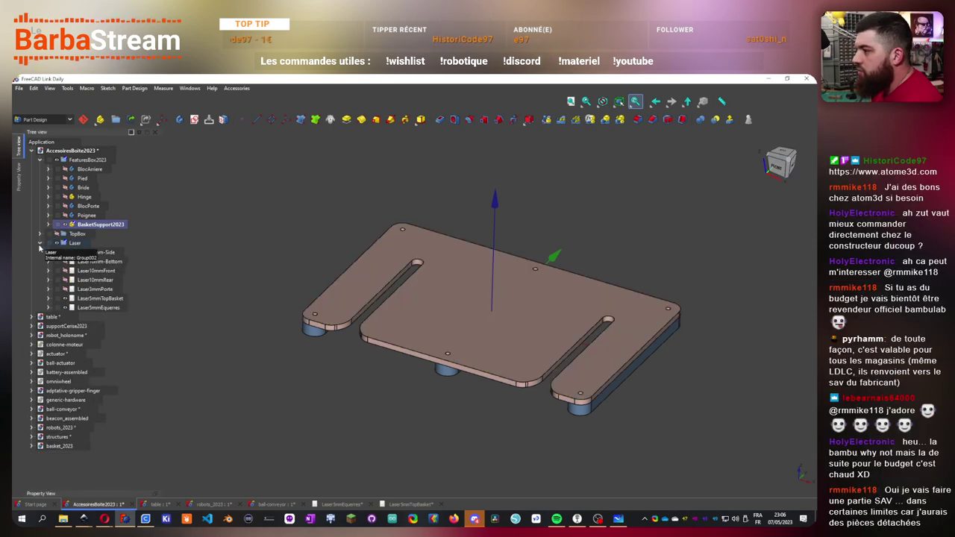
click(40, 244)
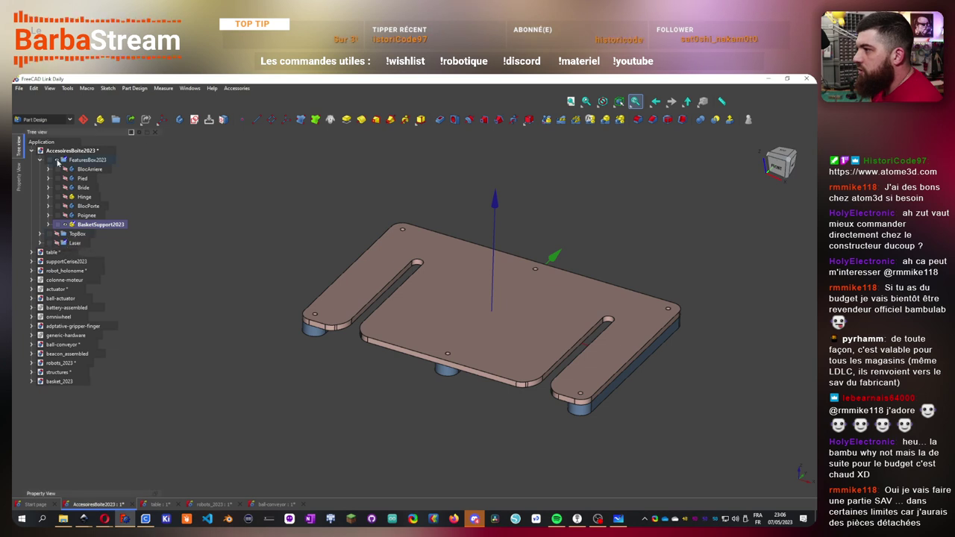
- Hide the basket-support plate, make TopBox visible, and look down into the open box
click(64, 233)
click(41, 235)
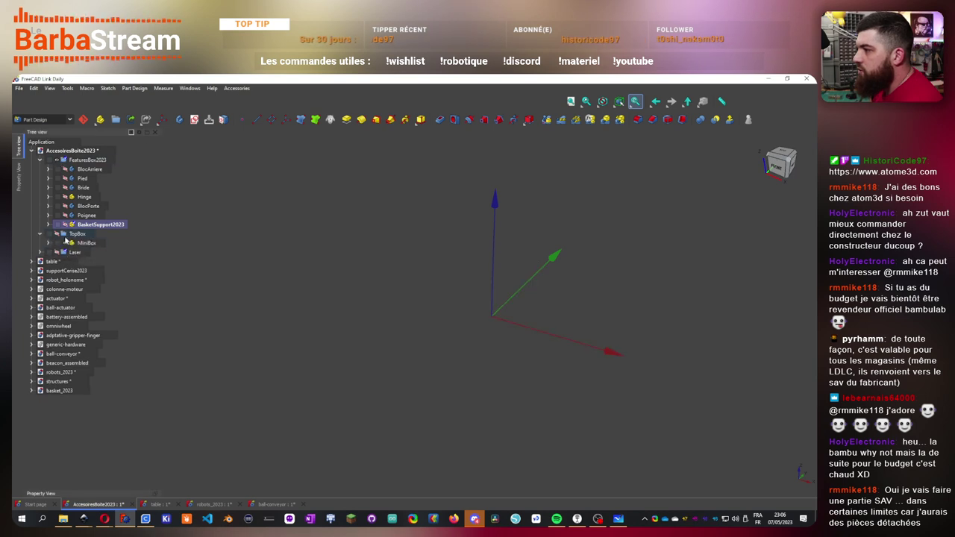
click(56, 234)
scroll(319, 436, down, 3)
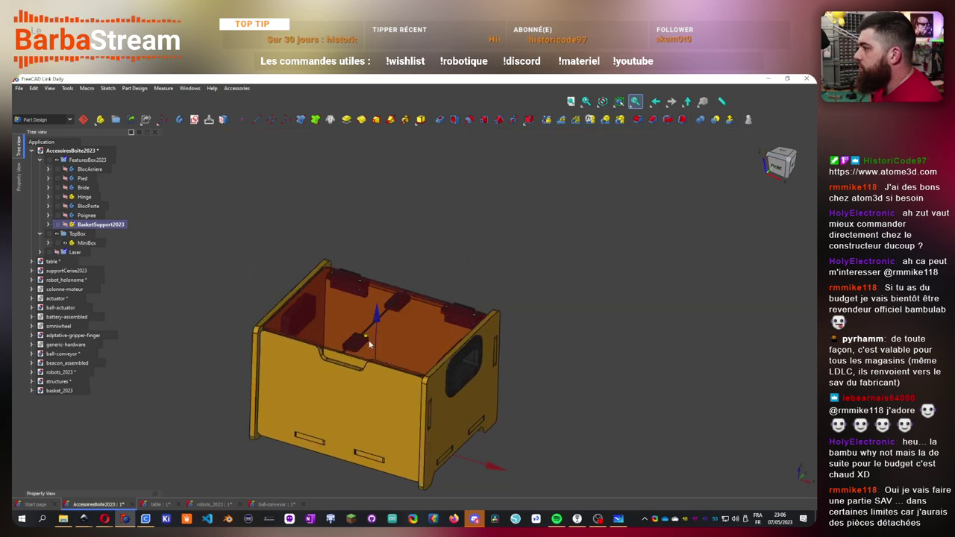
middle_drag(369, 344, 377, 364)
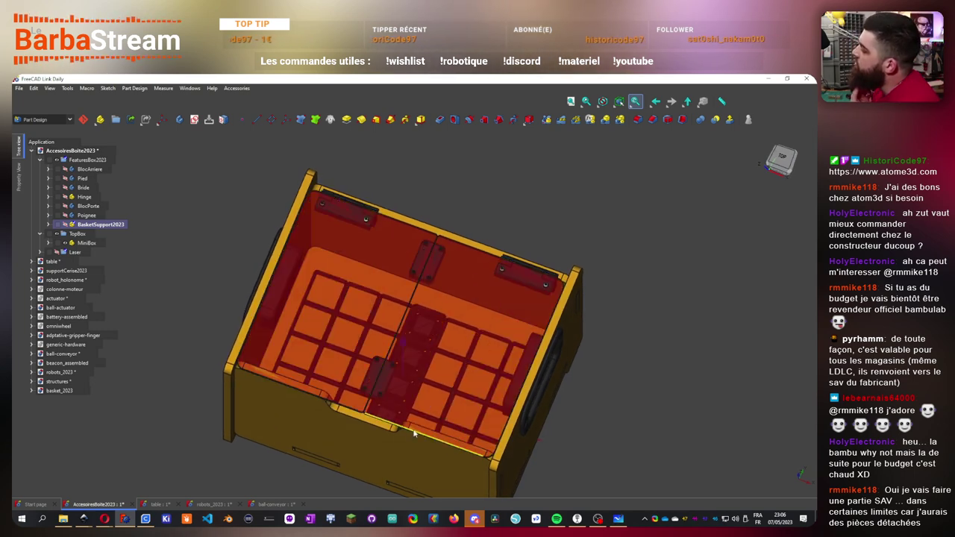
- Bring BasketSupport2023 back into view inside the box via its context menu, then select TopBox
click(48, 225)
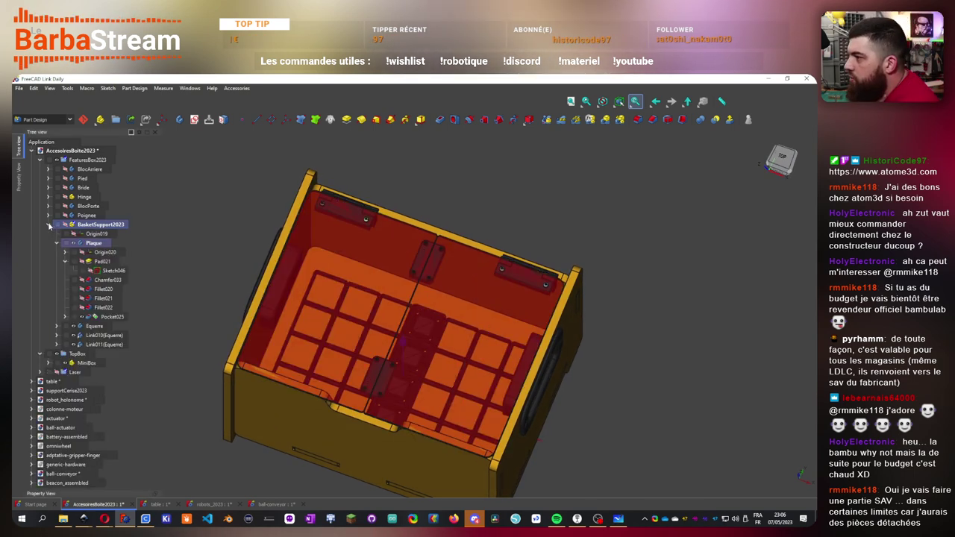
click(56, 246)
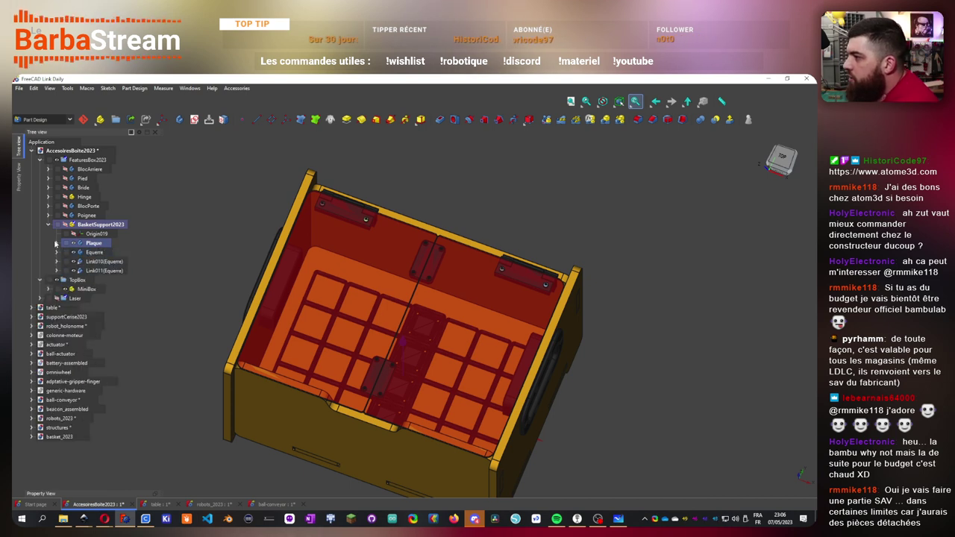
click(105, 226)
right_click(105, 232)
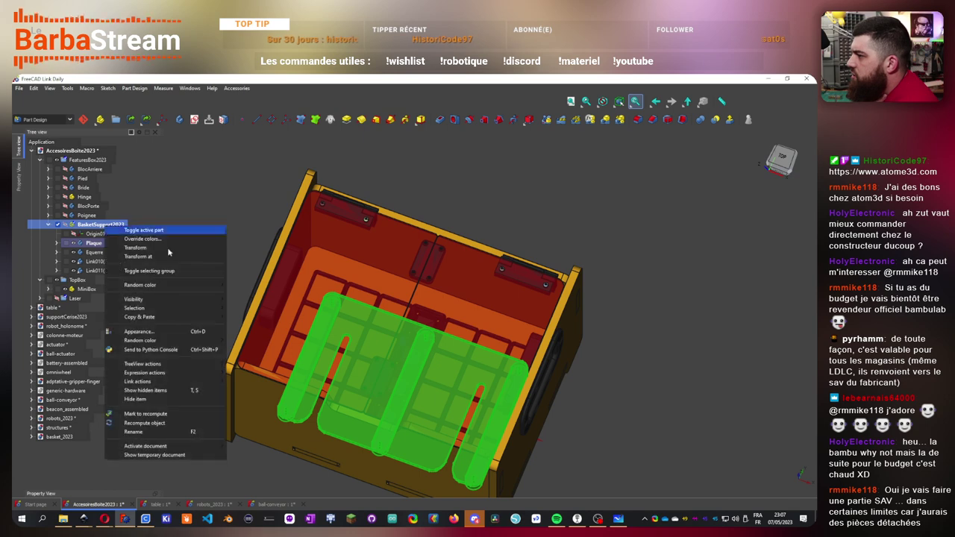
click(150, 424)
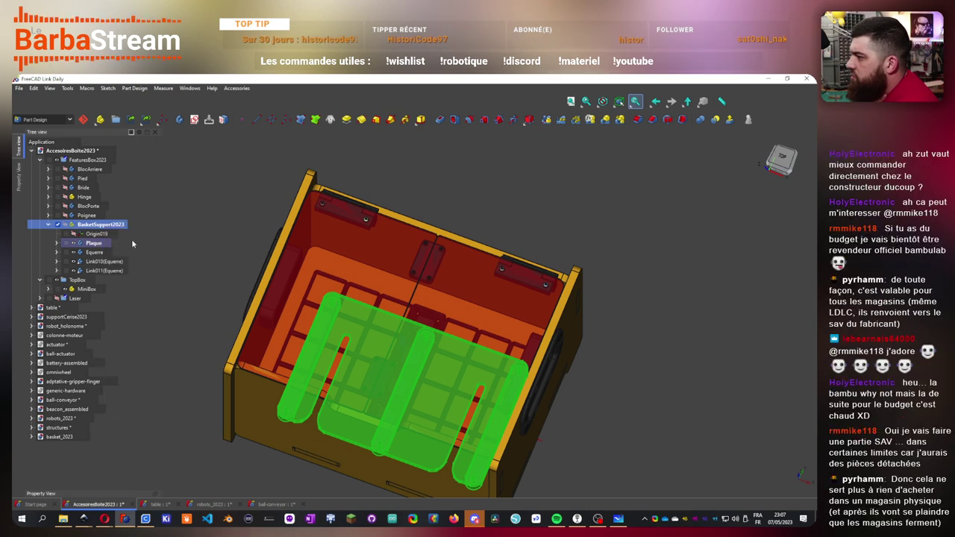
click(48, 224)
click(79, 234)
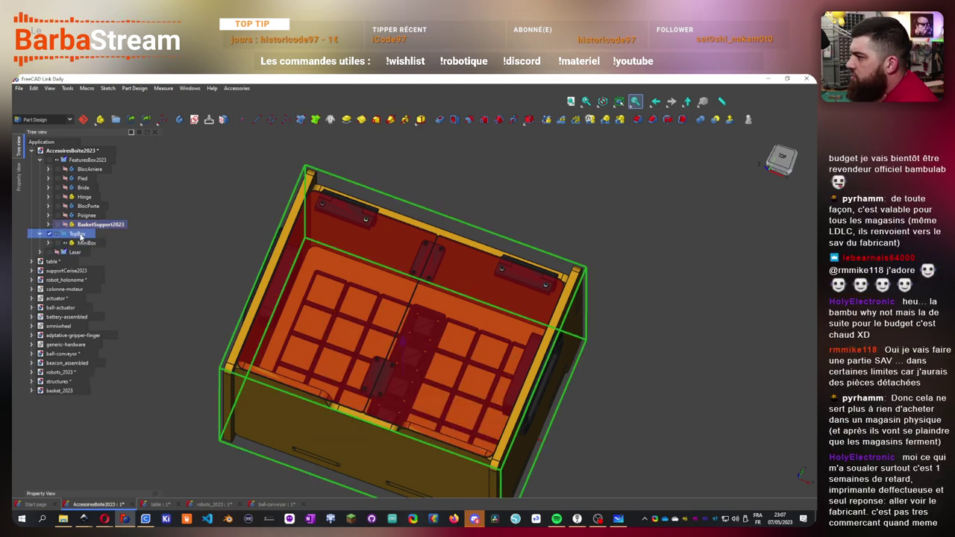
double_click(89, 244)
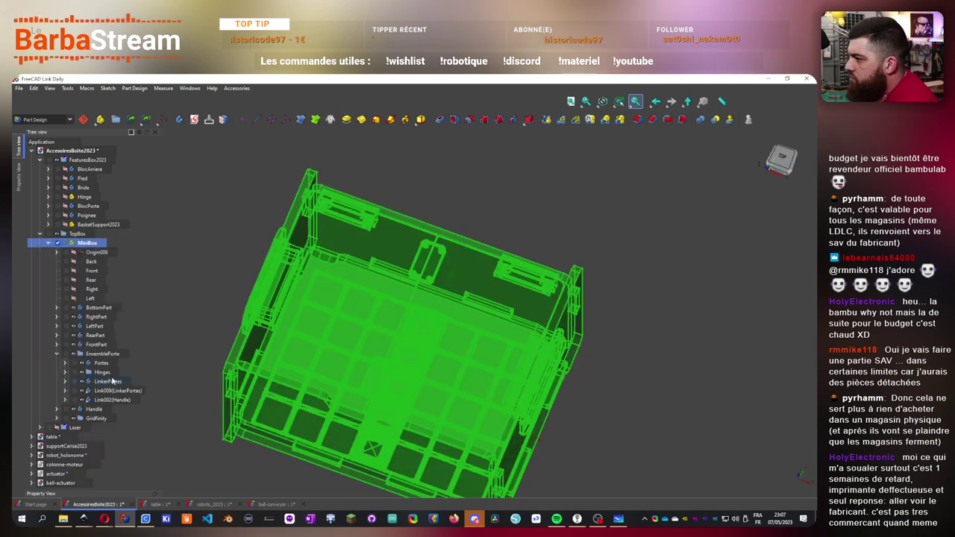
key(0)
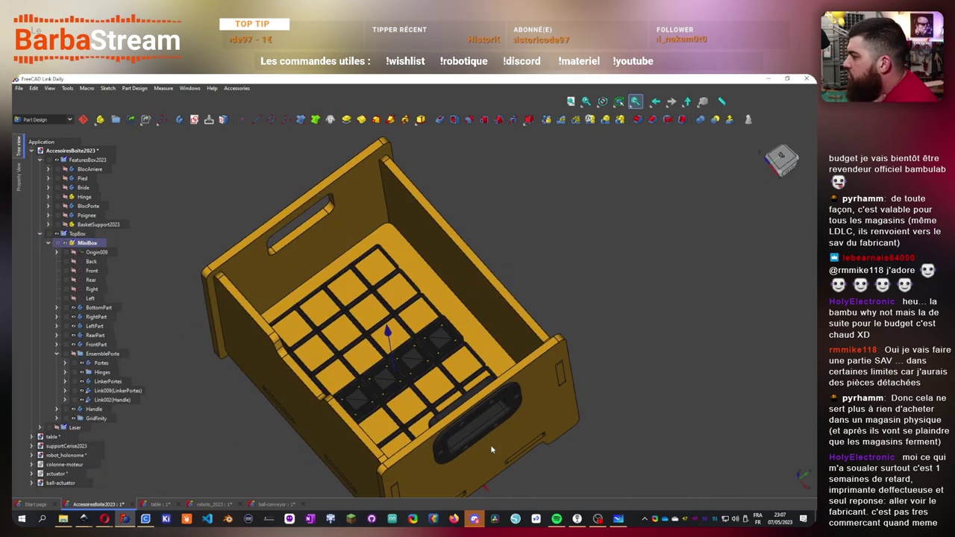
middle_drag(330, 435, 466, 317)
scroll(375, 353, up, 5)
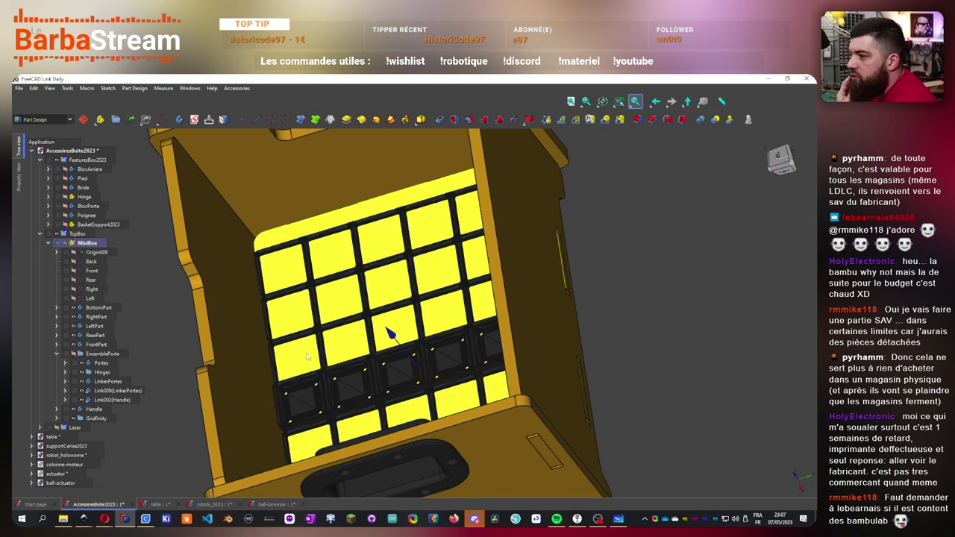
middle_drag(466, 318, 449, 424)
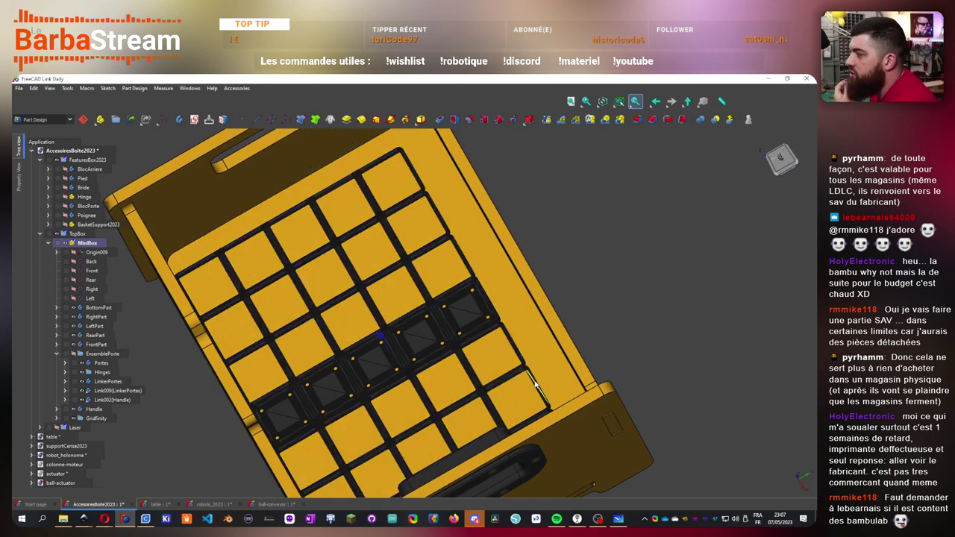
middle_drag(568, 393, 491, 318)
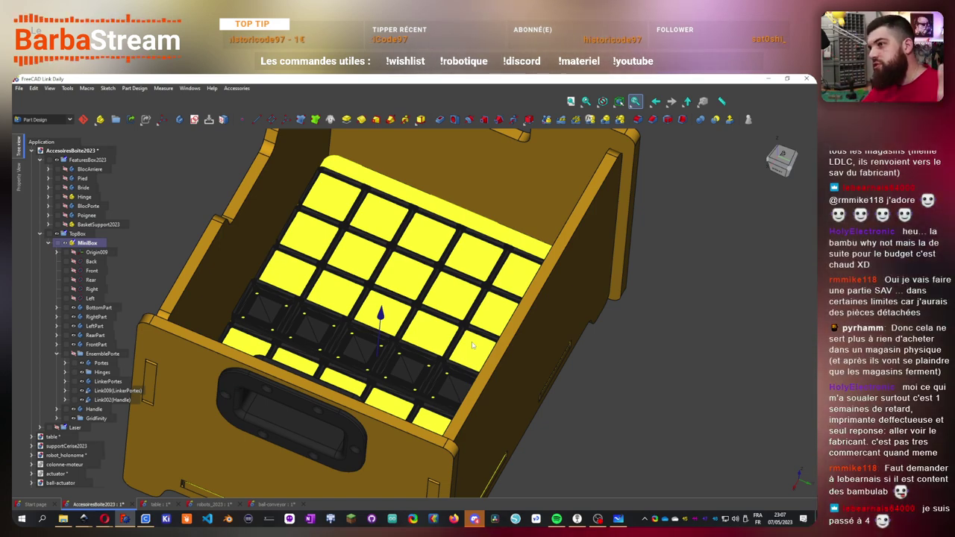
scroll(474, 351, down, 3)
scroll(482, 385, up, 6)
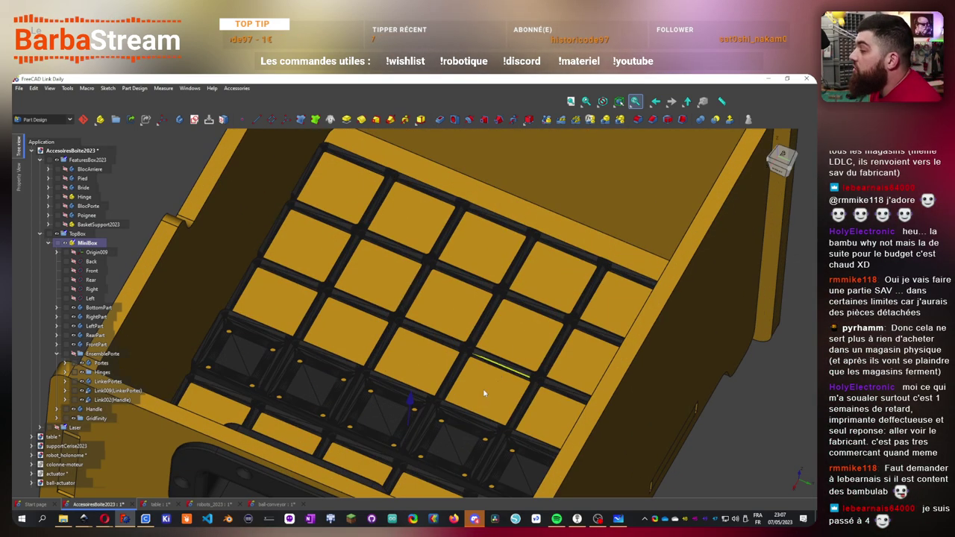
middle_drag(484, 393, 426, 373)
scroll(426, 373, down, 3)
scroll(514, 325, up, 2)
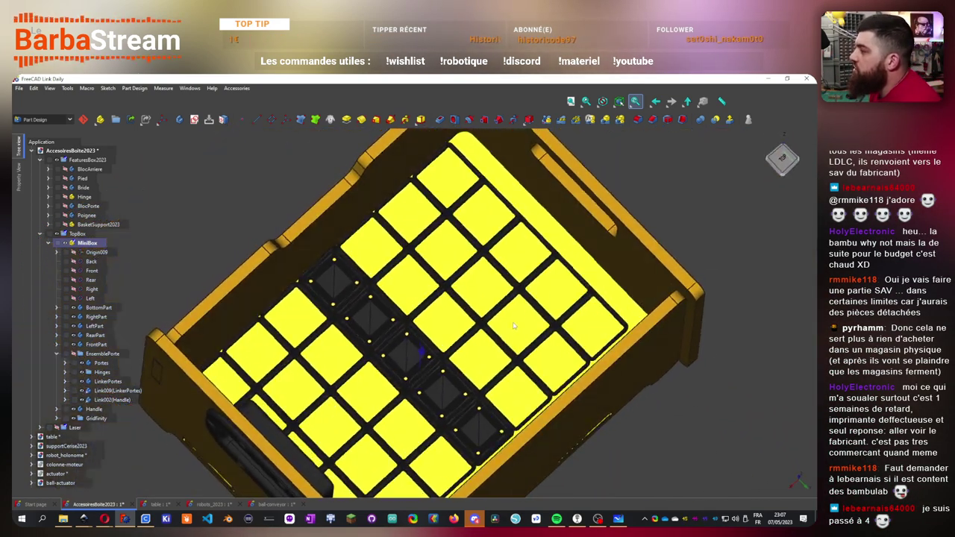
scroll(514, 325, down, 2)
scroll(333, 343, up, 6)
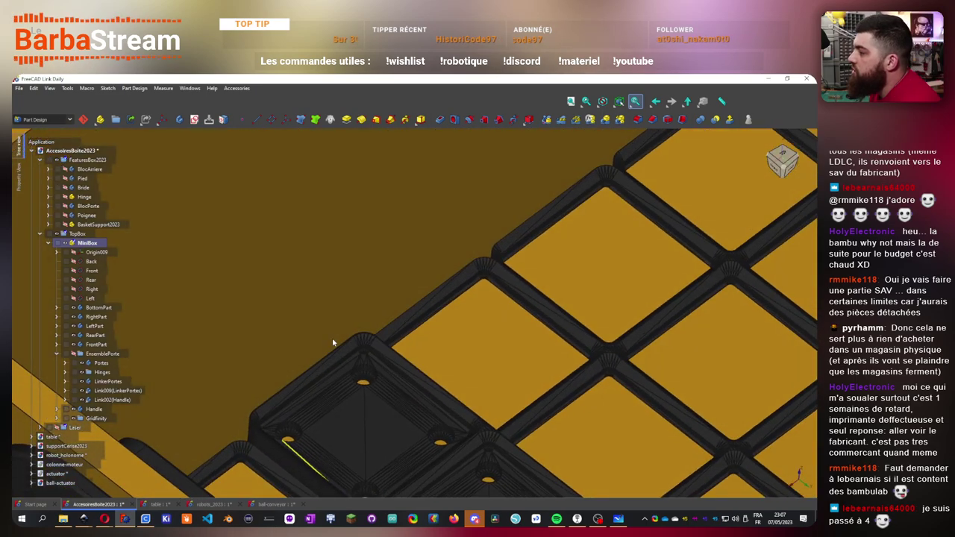
scroll(333, 342, down, 5)
middle_drag(320, 358, 458, 341)
scroll(446, 331, down, 3)
scroll(401, 275, up, 5)
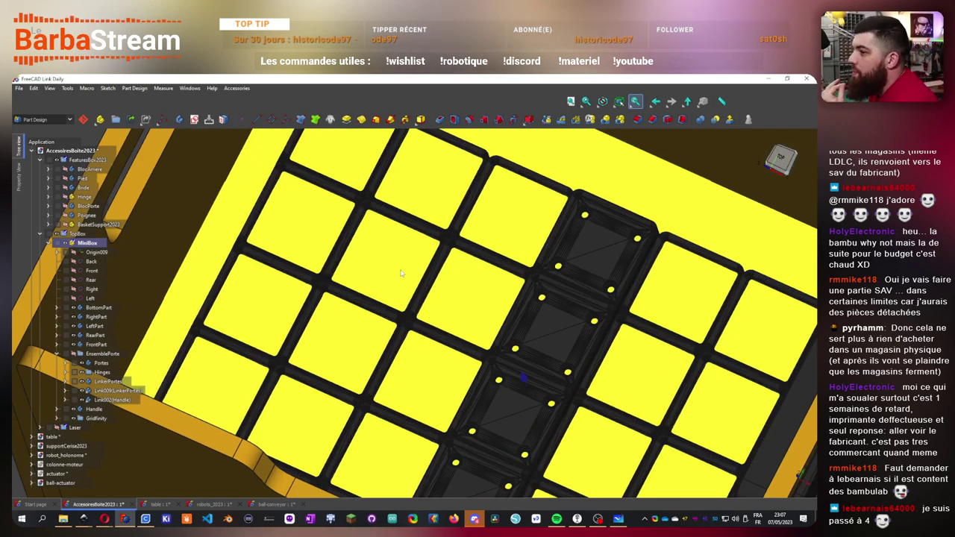
scroll(401, 273, down, 5)
scroll(309, 291, up, 6)
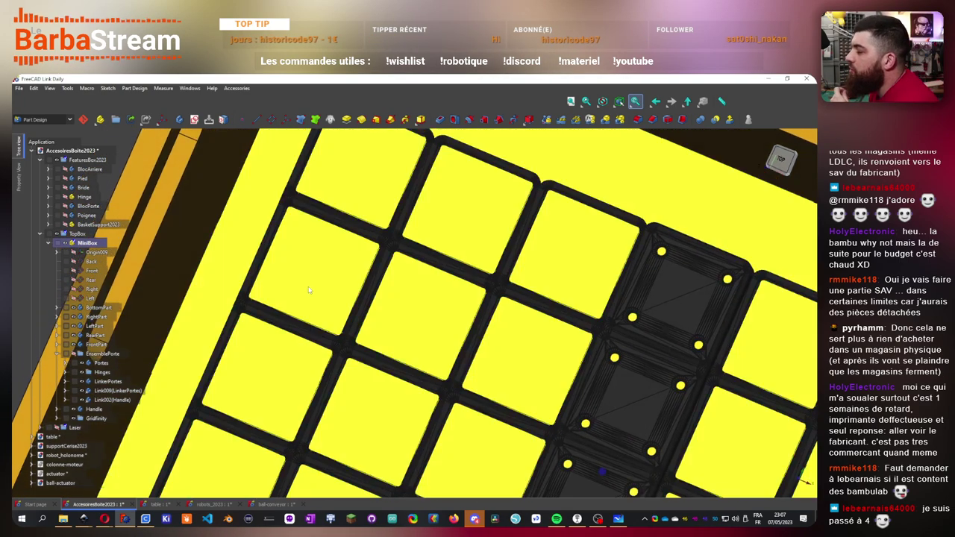
scroll(310, 290, down, 5)
middle_drag(310, 291, 168, 310)
scroll(168, 310, up, 4)
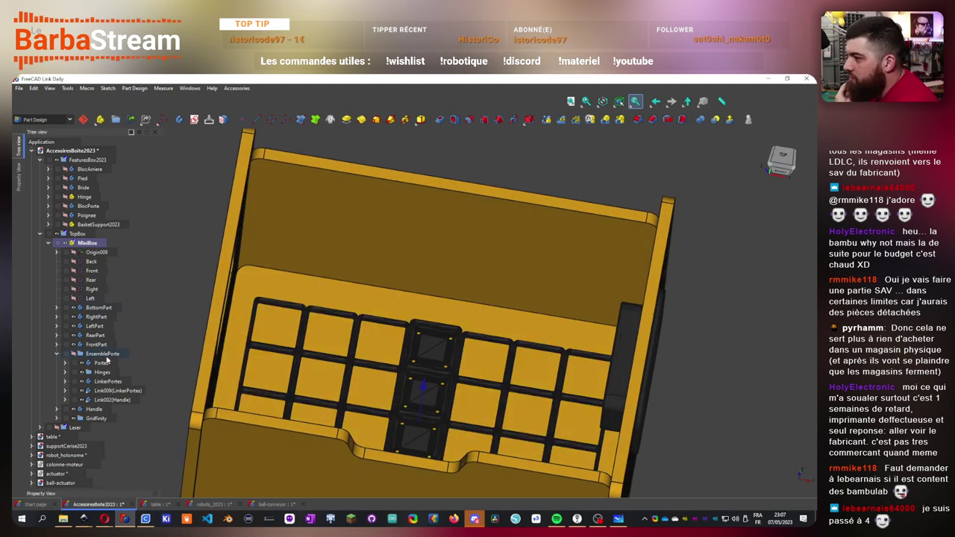
click(56, 409)
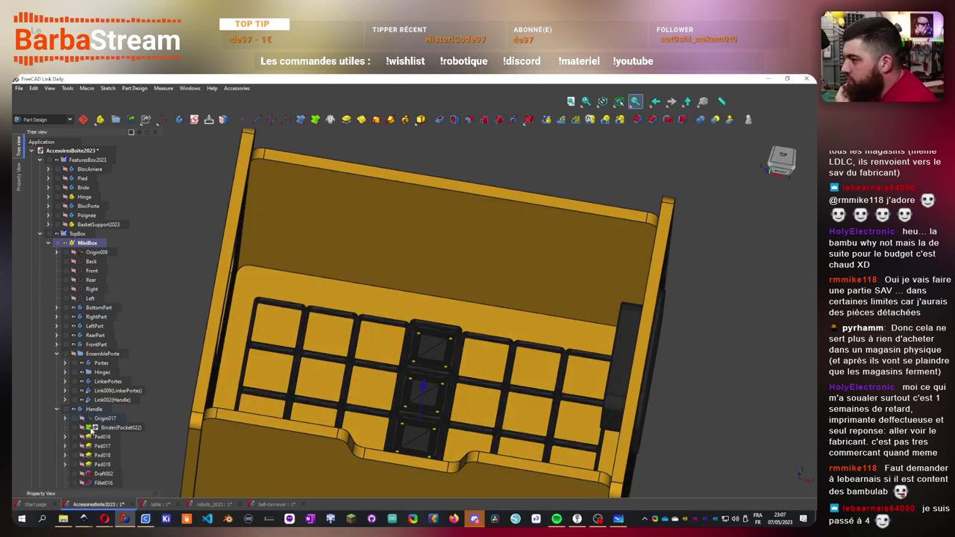
scroll(90, 431, down, 3)
click(57, 328)
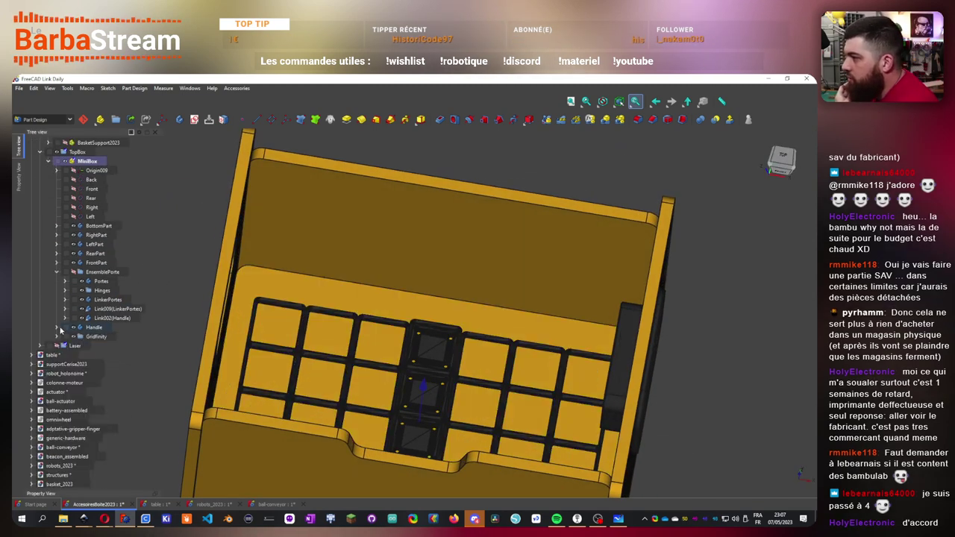
scroll(403, 397, down, 4)
scroll(395, 398, up, 4)
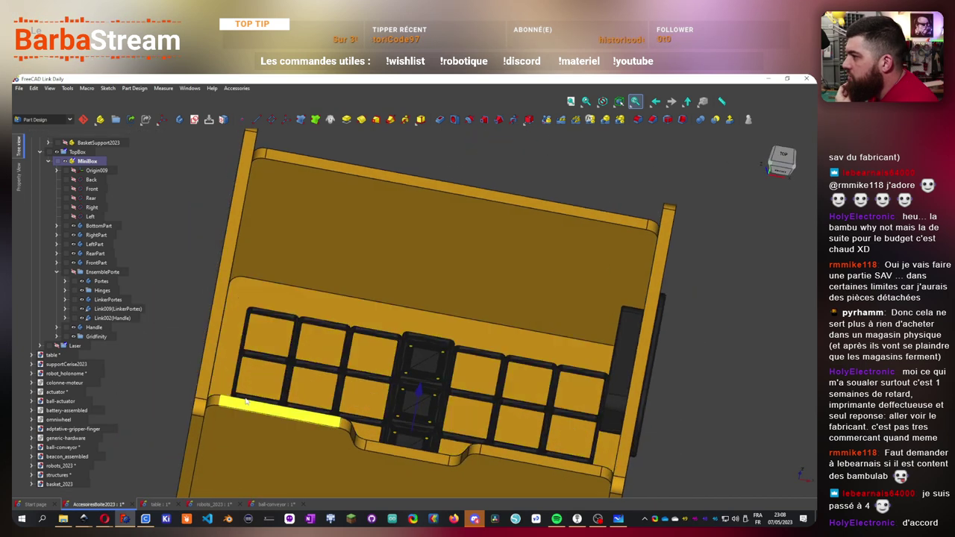
middle_drag(246, 401, 187, 343)
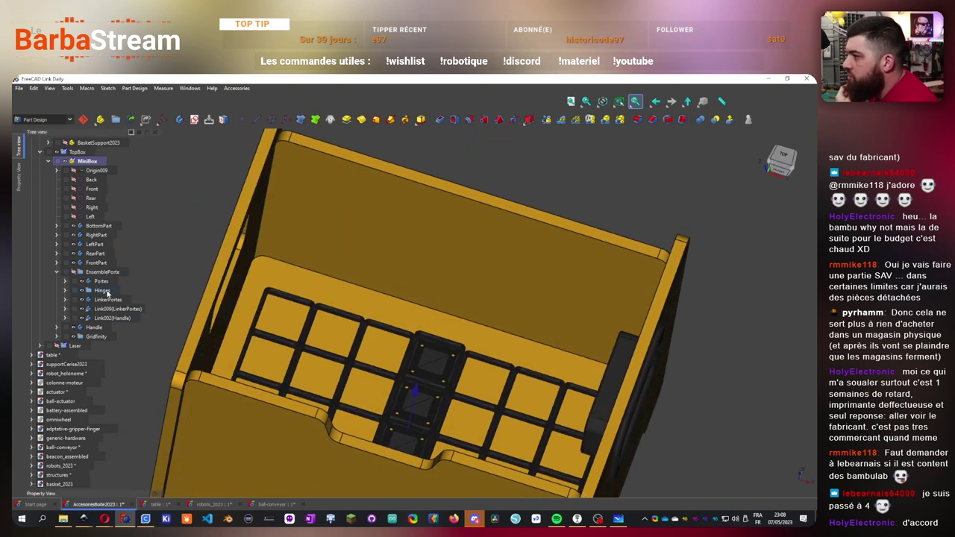
- Make MiniBox the active part and rename its new group to Handles
click(119, 319)
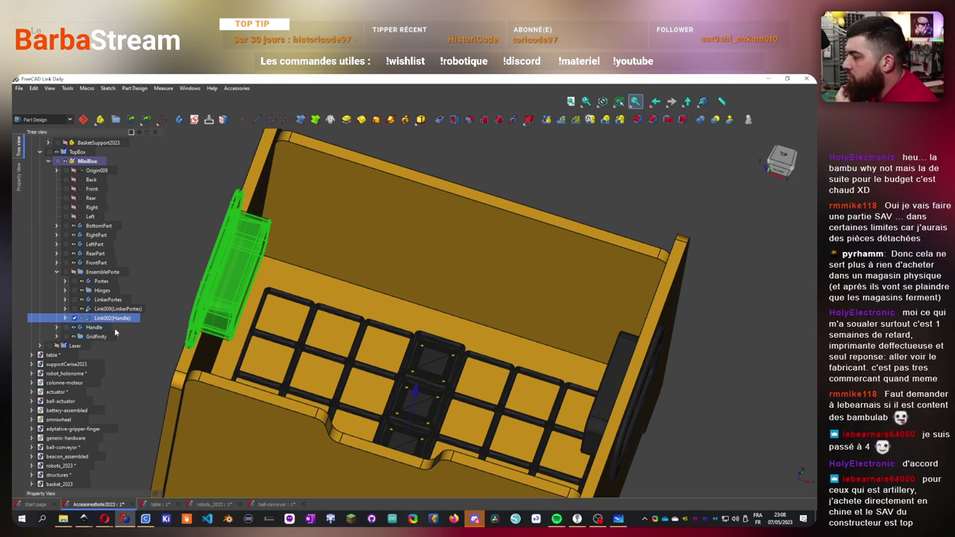
right_click(83, 161)
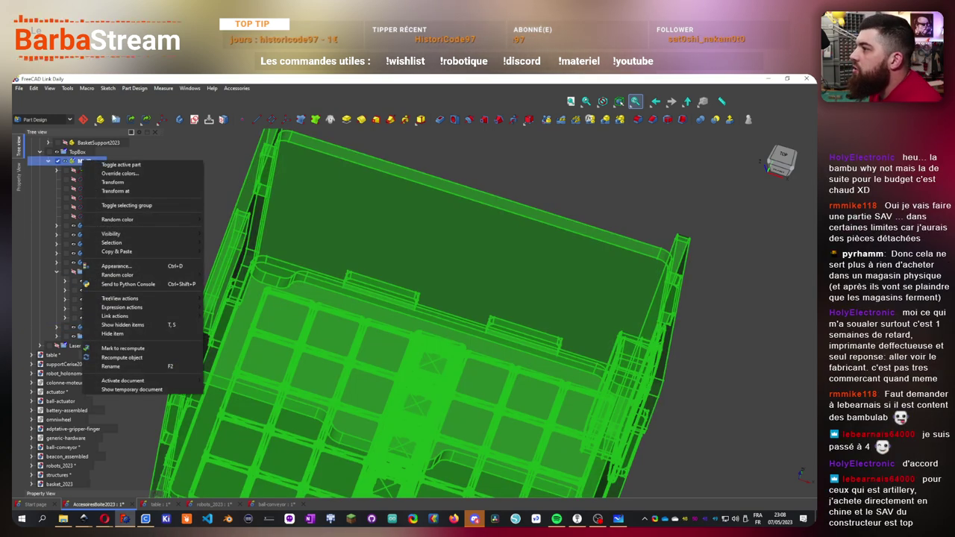
click(121, 164)
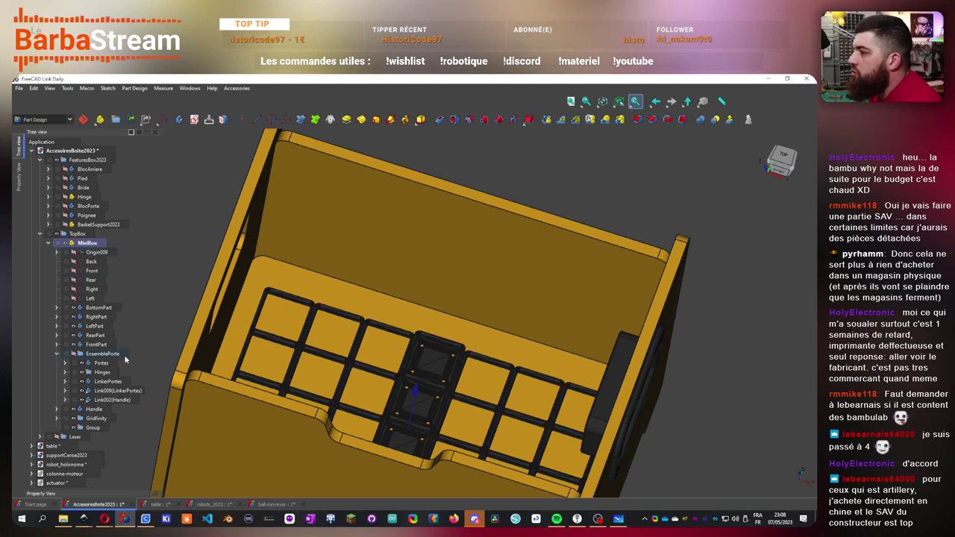
right_click(93, 427)
click(129, 405)
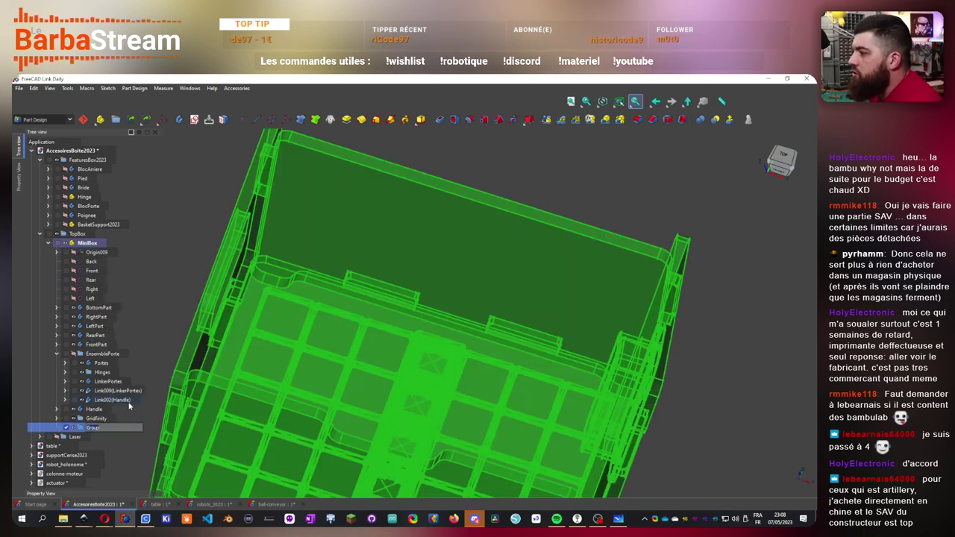
text(Handles)
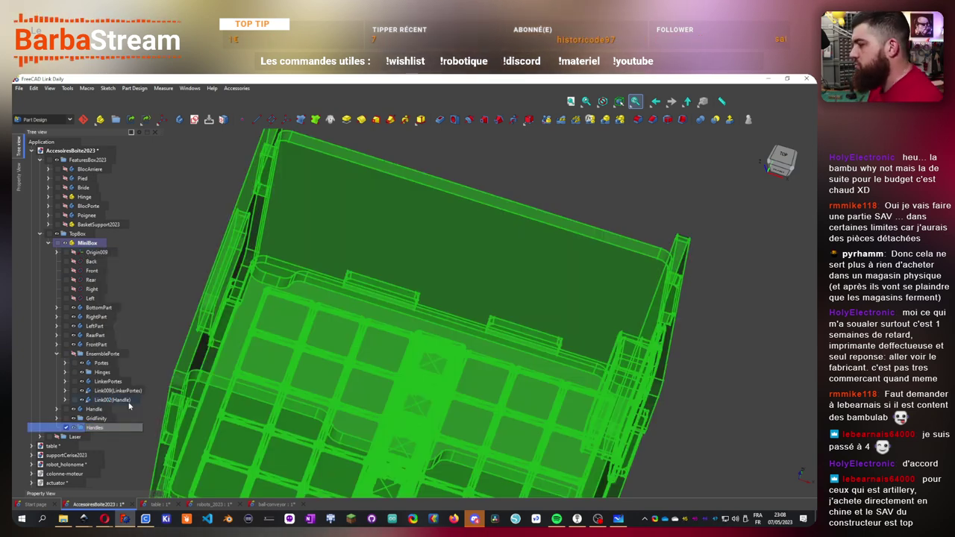
key(Return)
- Move the Handle body into the Handles group and expand it to check its contents
click(118, 409)
drag(110, 433, 95, 419)
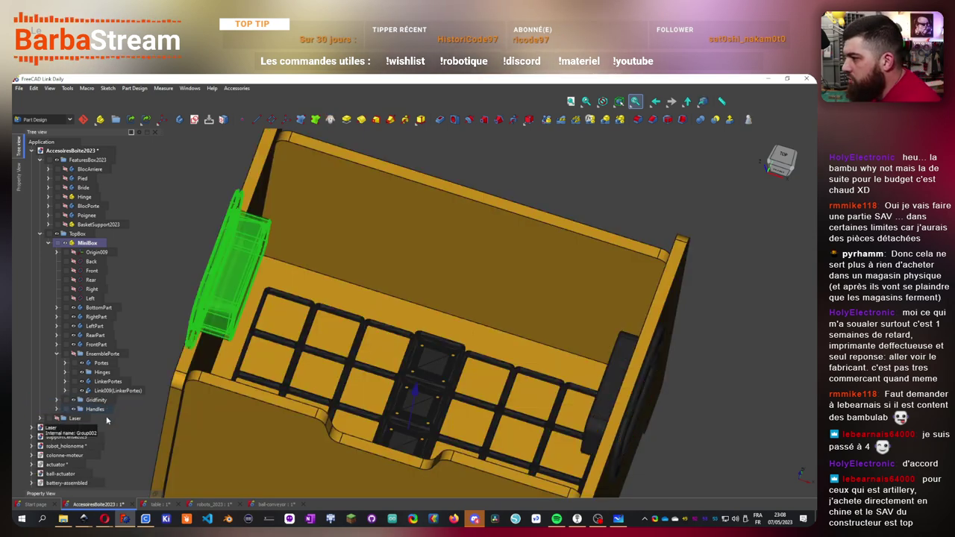
scroll(284, 388, down, 3)
click(56, 409)
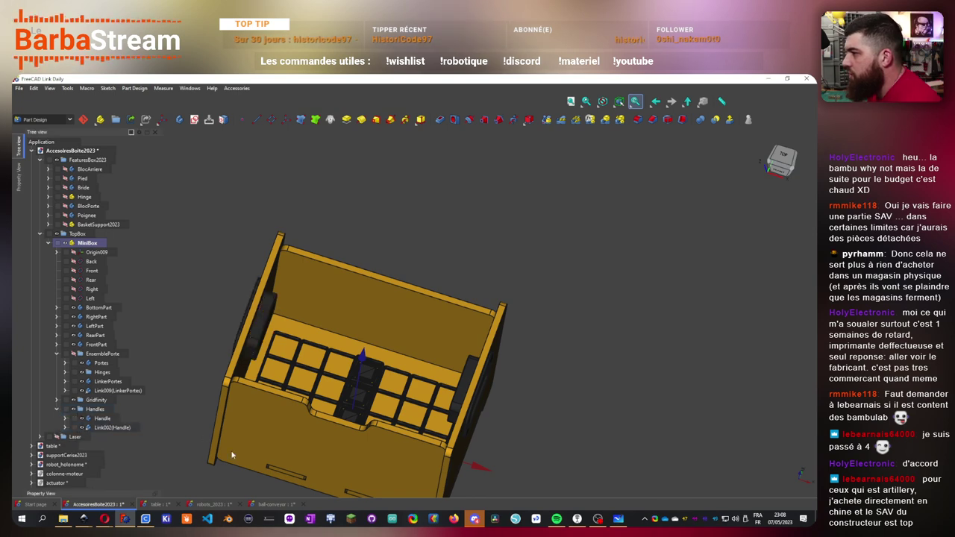
key(0)
scroll(437, 407, up, 6)
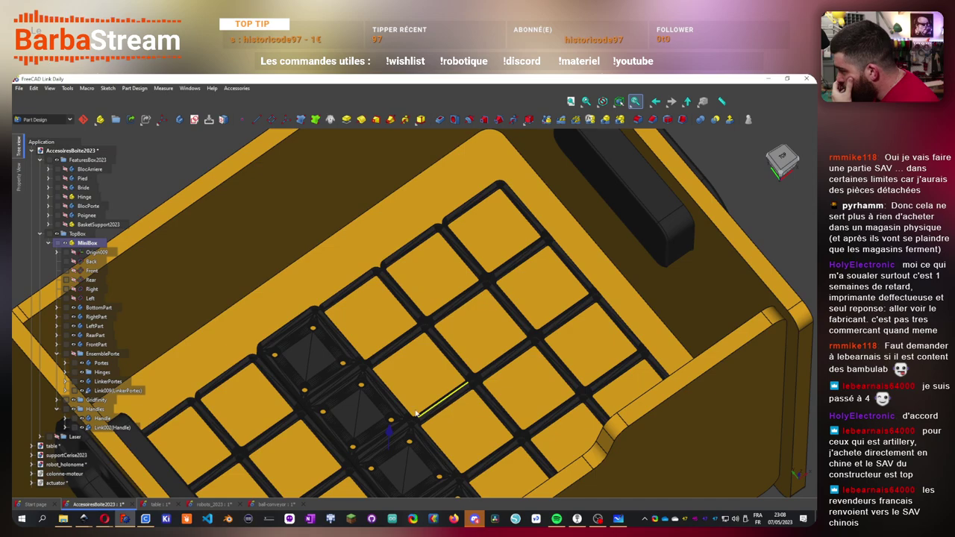
middle_drag(415, 413, 297, 305)
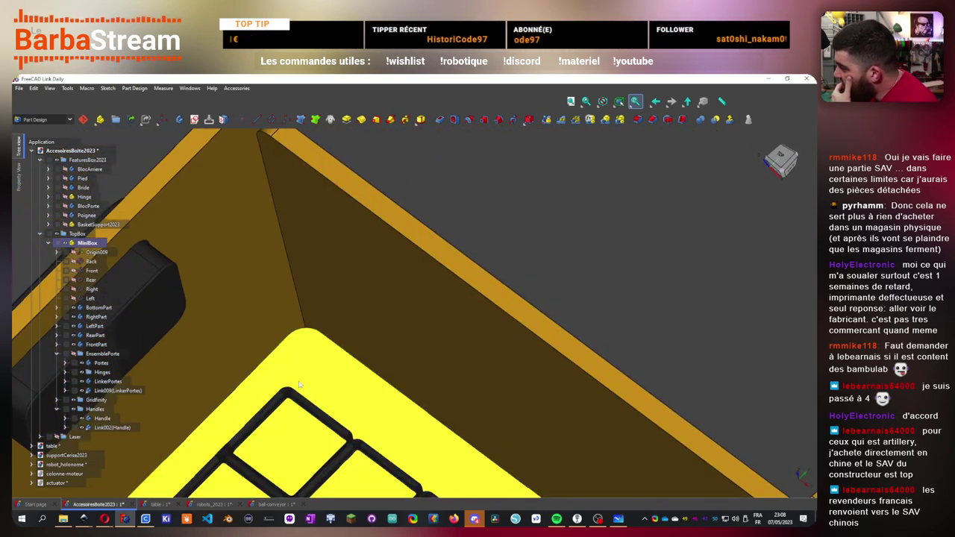
scroll(293, 391, down, 4)
scroll(309, 468, down, 5)
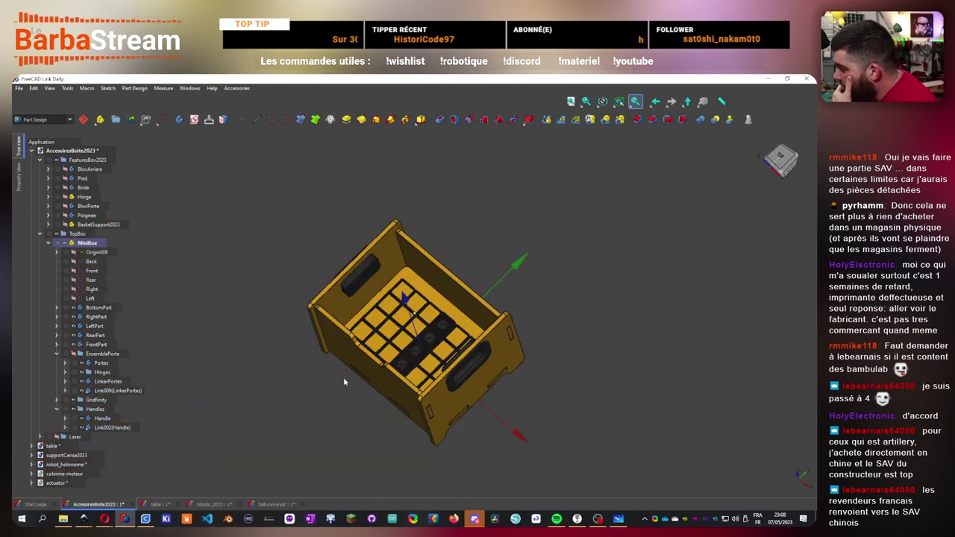
scroll(403, 346, up, 8)
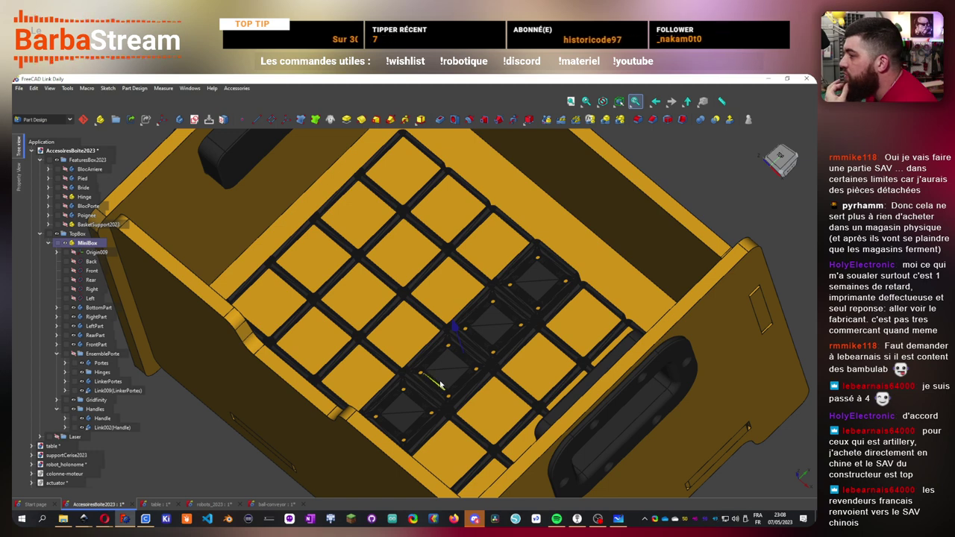
middle_drag(440, 384, 422, 368)
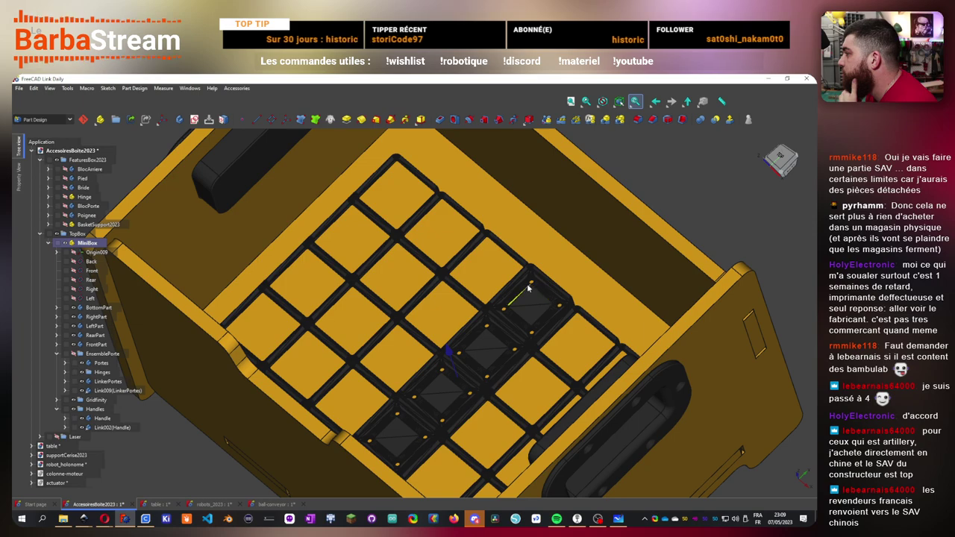
middle_drag(379, 424, 433, 320)
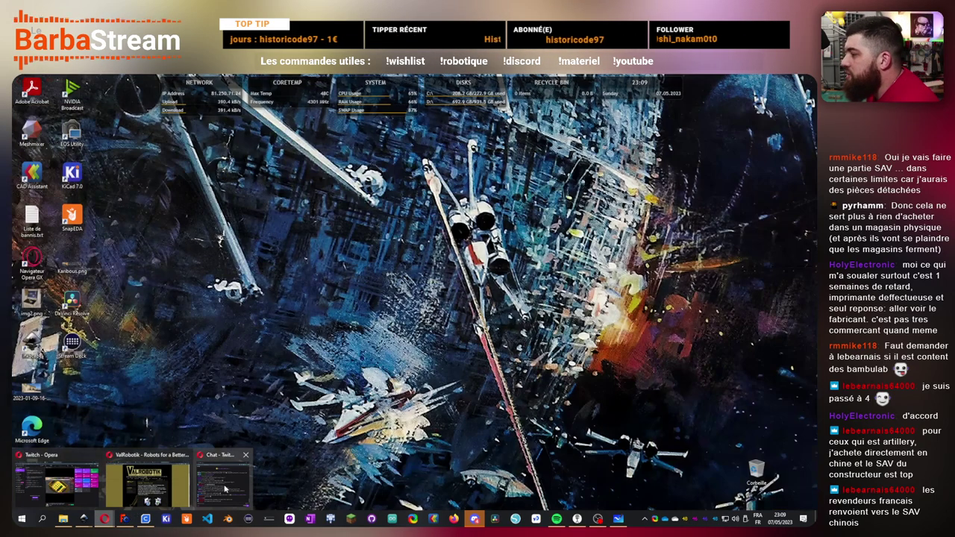
- In Opera, open the Gridfinity catalog on gridfinity.xyz and paste 'Afinia3D' into a new tab
click(53, 493)
click(629, 80)
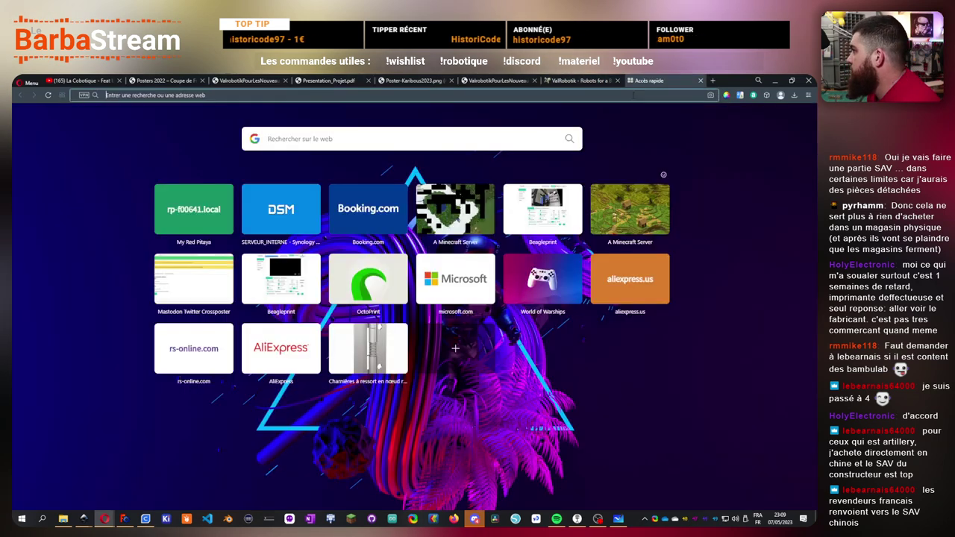
text(gridfinity)
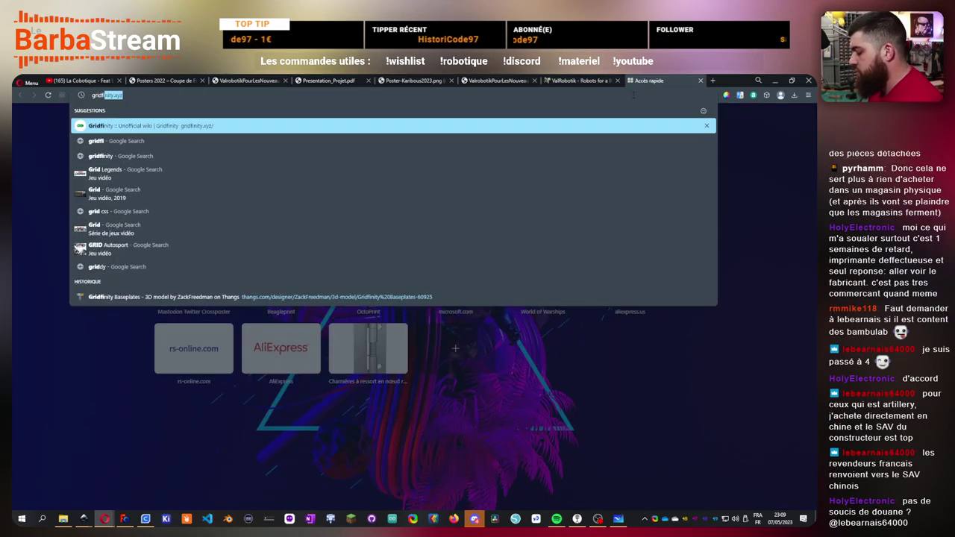
key(Return)
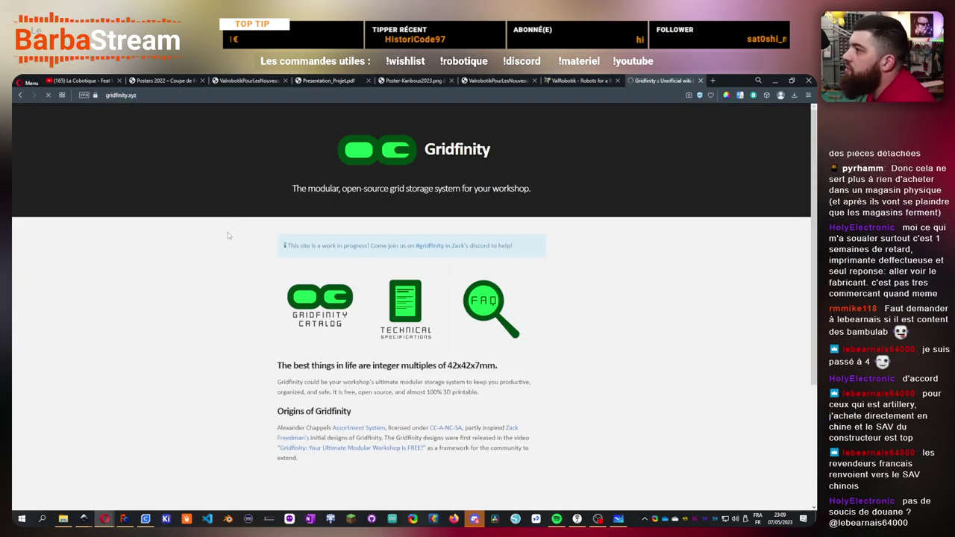
click(319, 305)
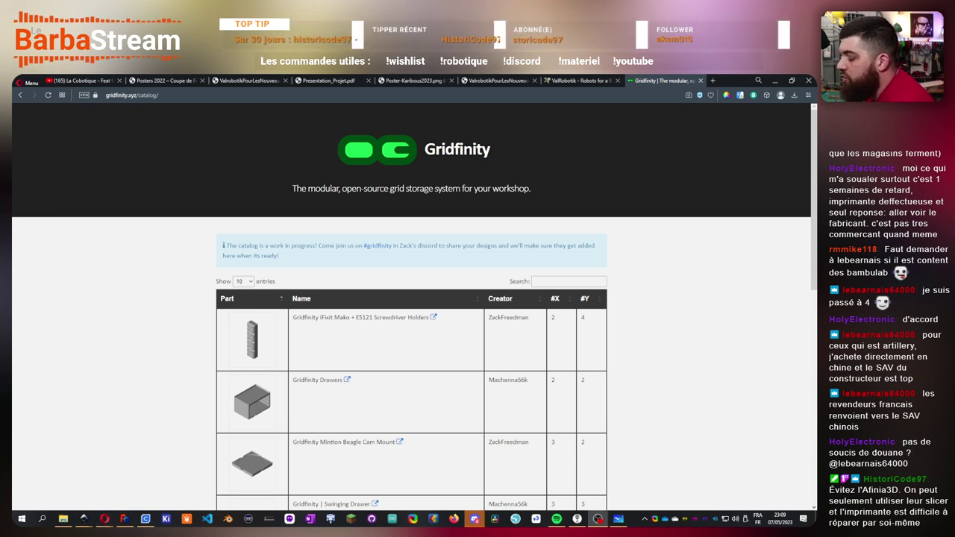
click(715, 81)
text('Afinia3D)
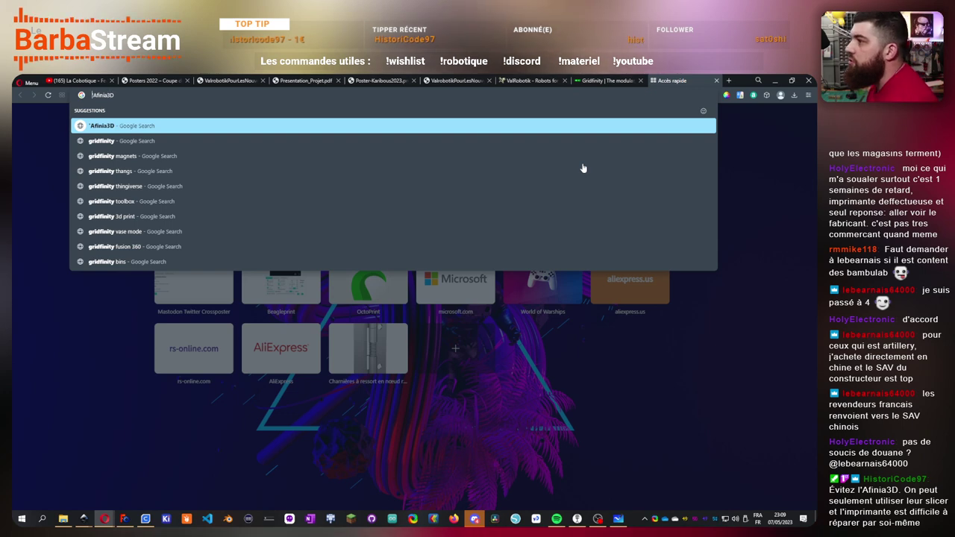
- Fix the stray character and run the Afinia3D search, showing image results
key(Home)
key(Delete)
key(Return)
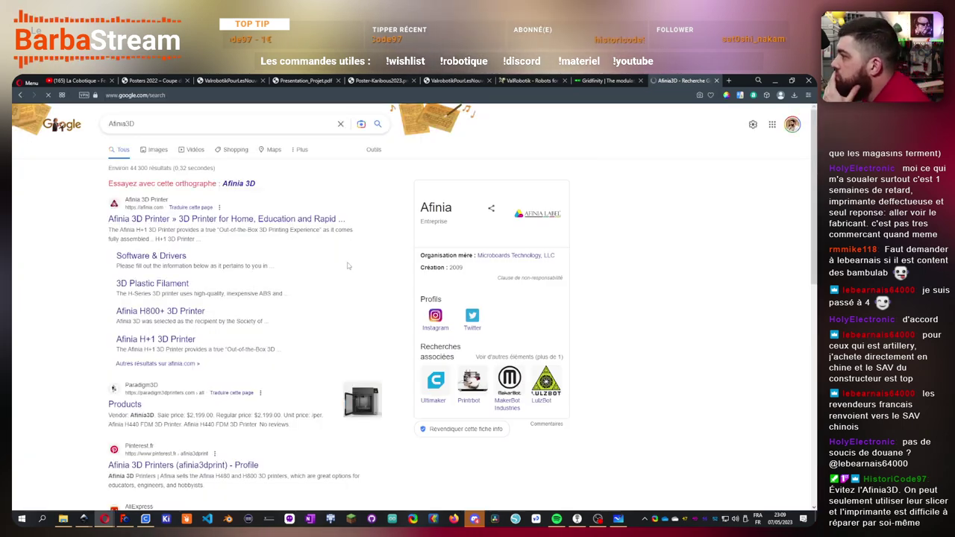
click(159, 150)
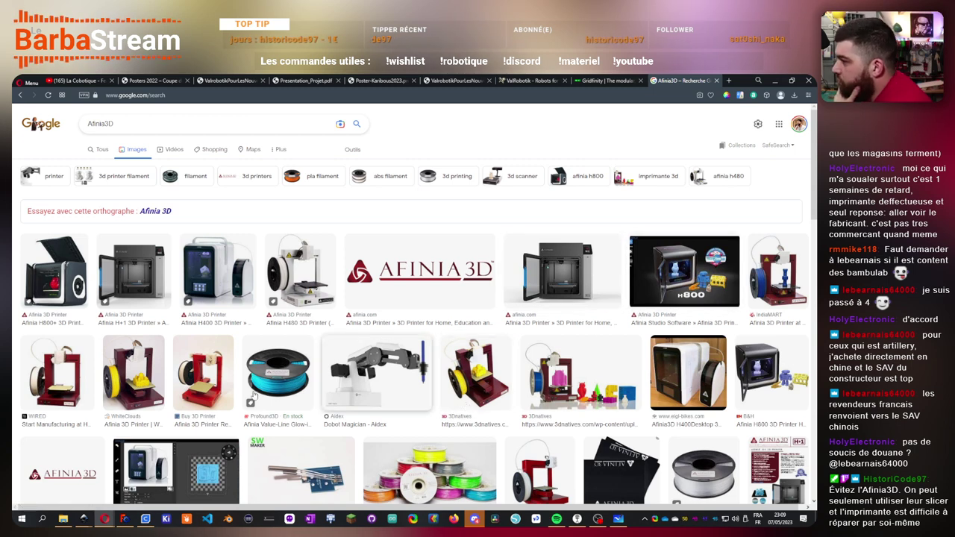
- Preview the Afinia H800+ and Japanese Afinia360 images, then return to the Gridfinity catalog
scroll(465, 406, down, 2)
scroll(346, 431, up, 2)
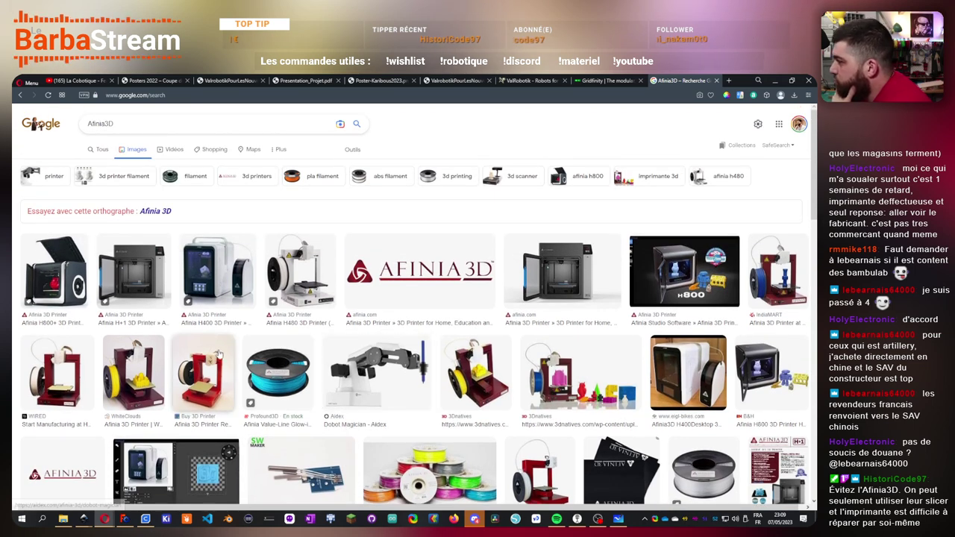
click(65, 274)
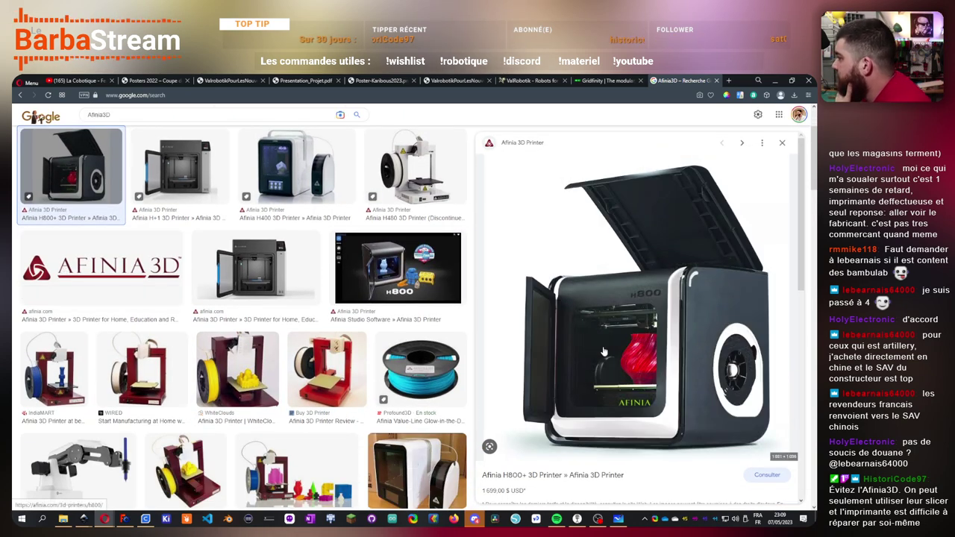
scroll(604, 351, down, 5)
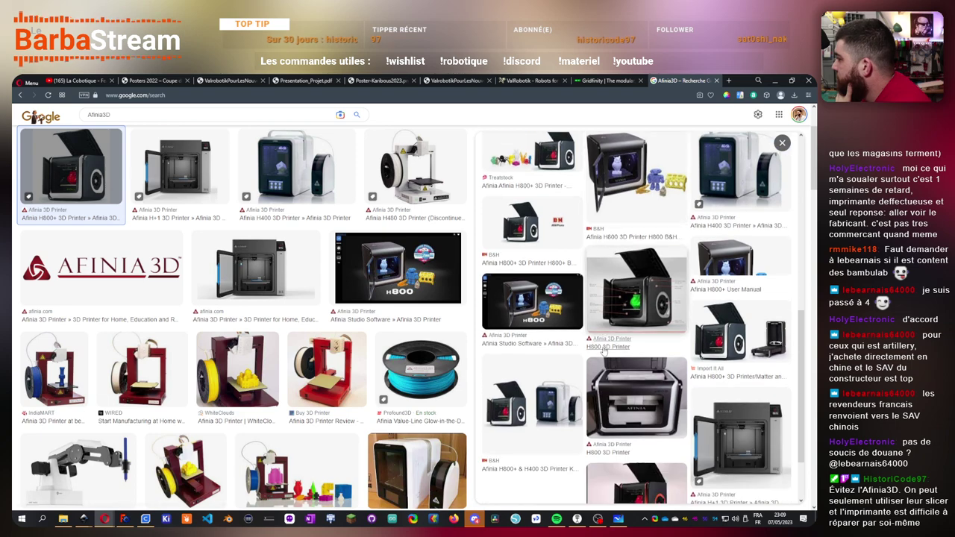
scroll(604, 351, down, 2)
scroll(299, 365, down, 10)
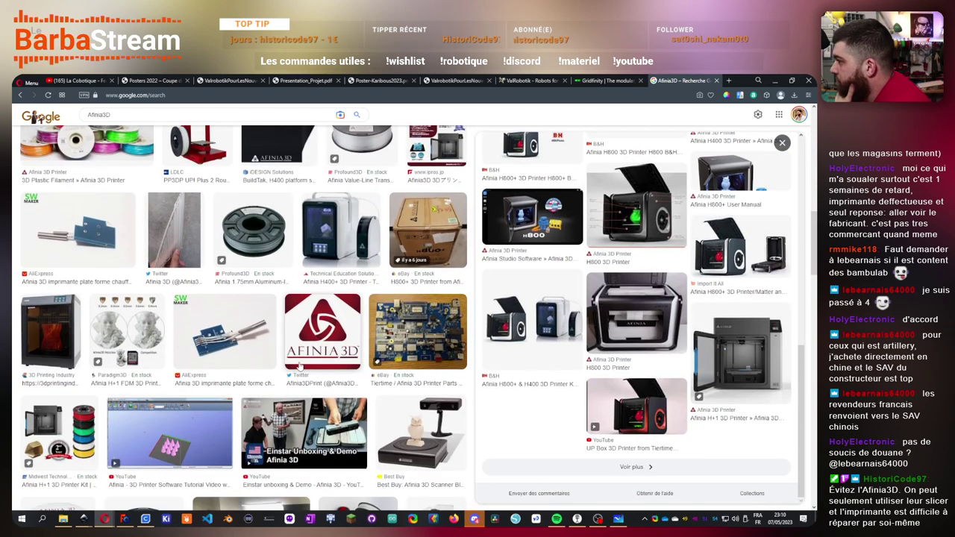
scroll(299, 367, down, 2)
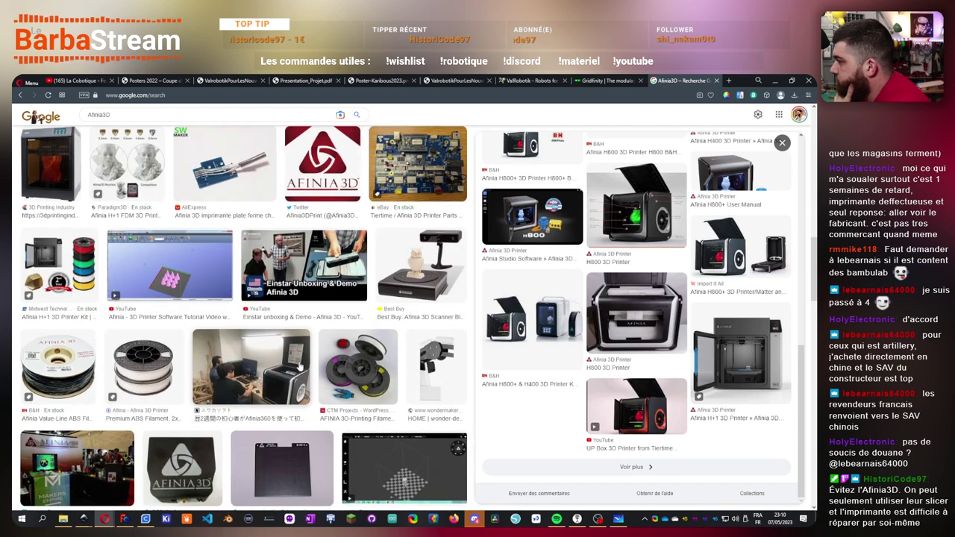
click(302, 361)
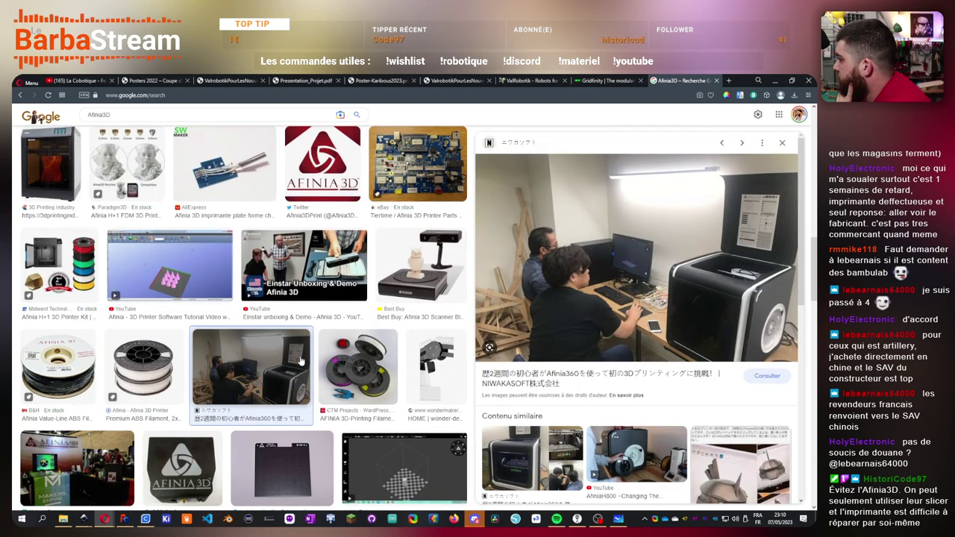
scroll(302, 362, up, 5)
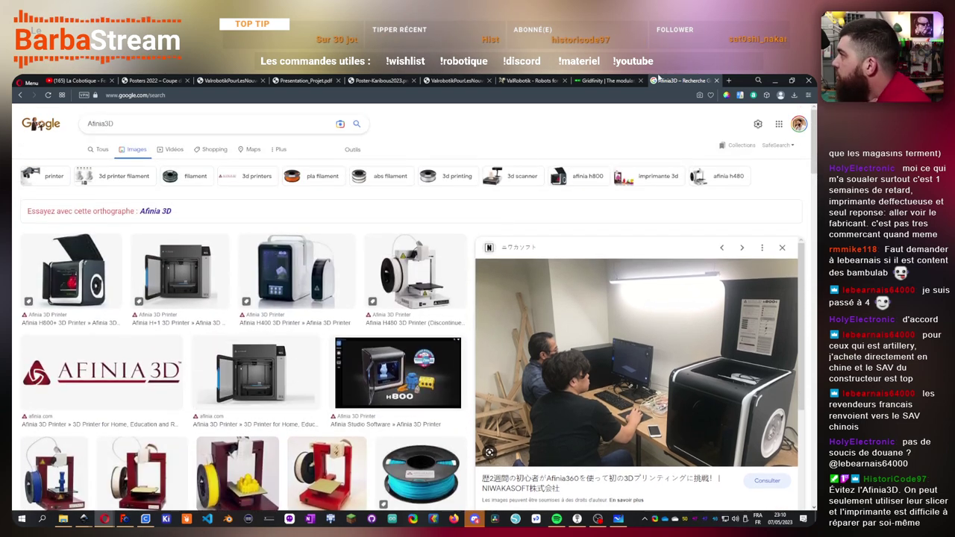
click(606, 79)
- Open the Gridfinity iFixit Mako screwdriver holders model from the catalog on Thangs
scroll(347, 373, down, 5)
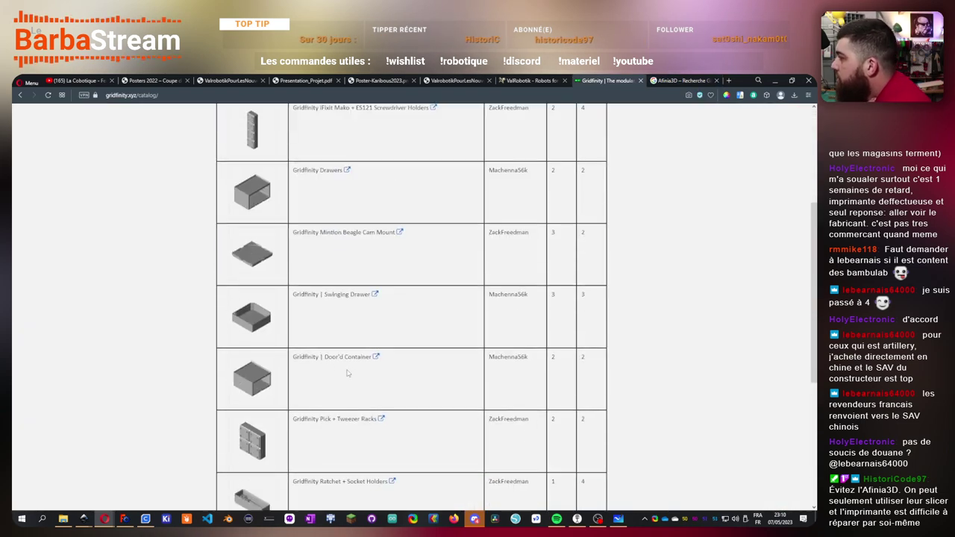
scroll(263, 448, down, 4)
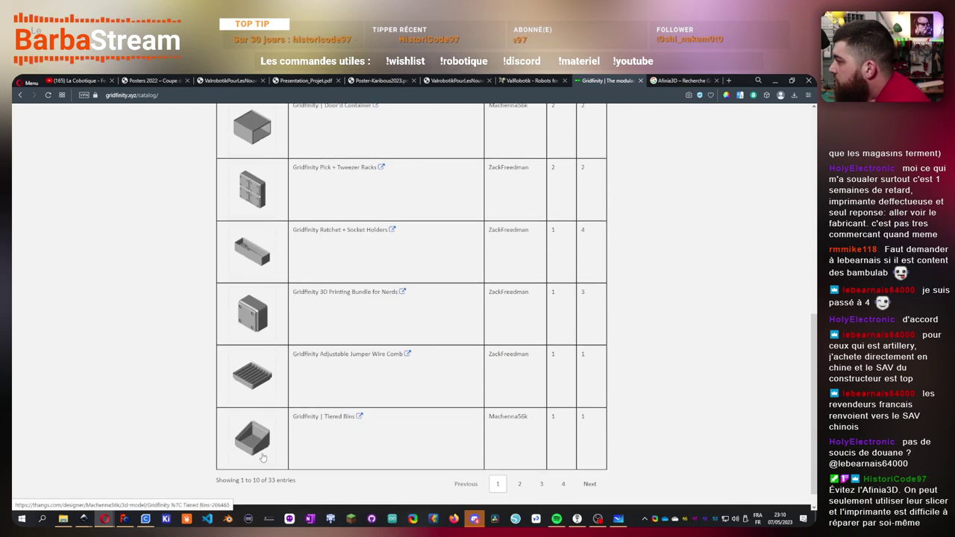
scroll(361, 456, up, 10)
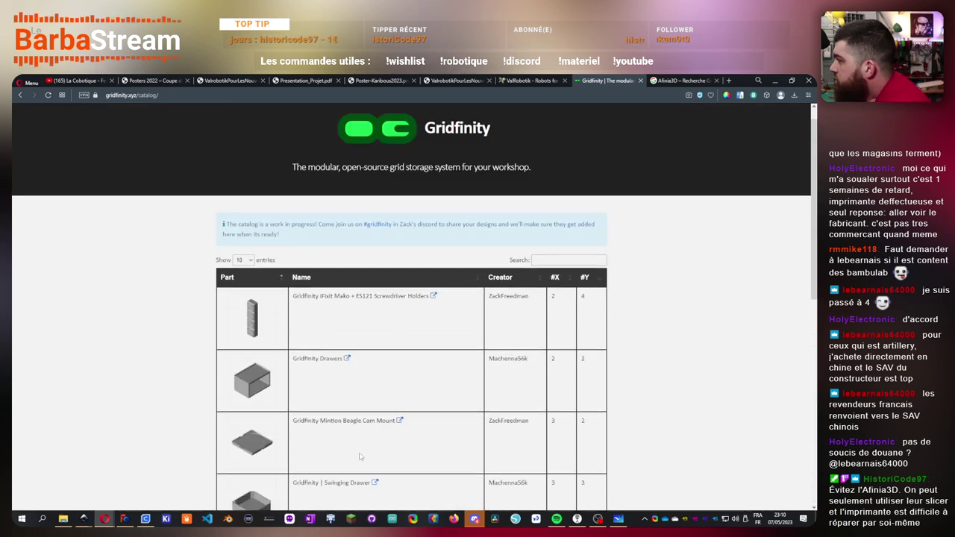
click(361, 296)
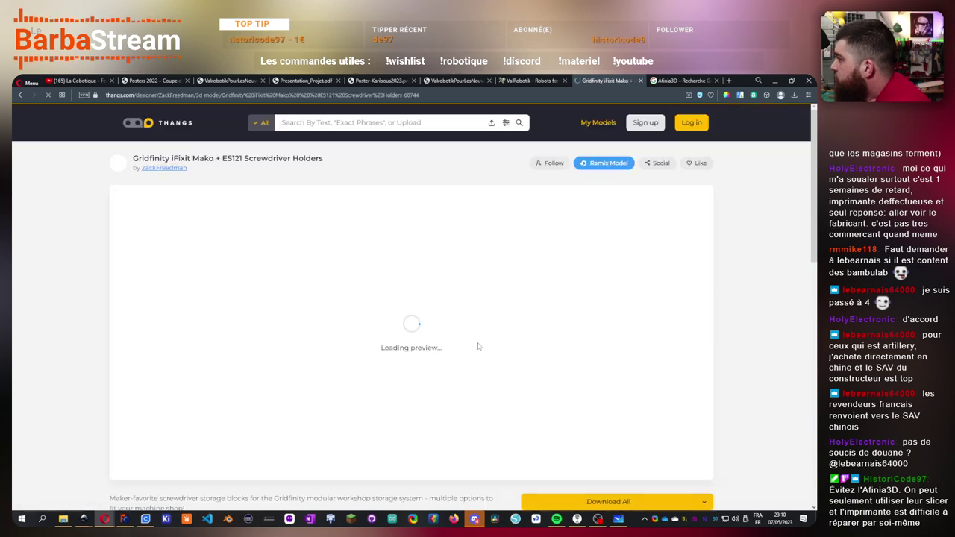
- Search Thangs for 'gridfinity screwable' and close the Afinia3D image search tab
click(383, 123)
text(gridin)
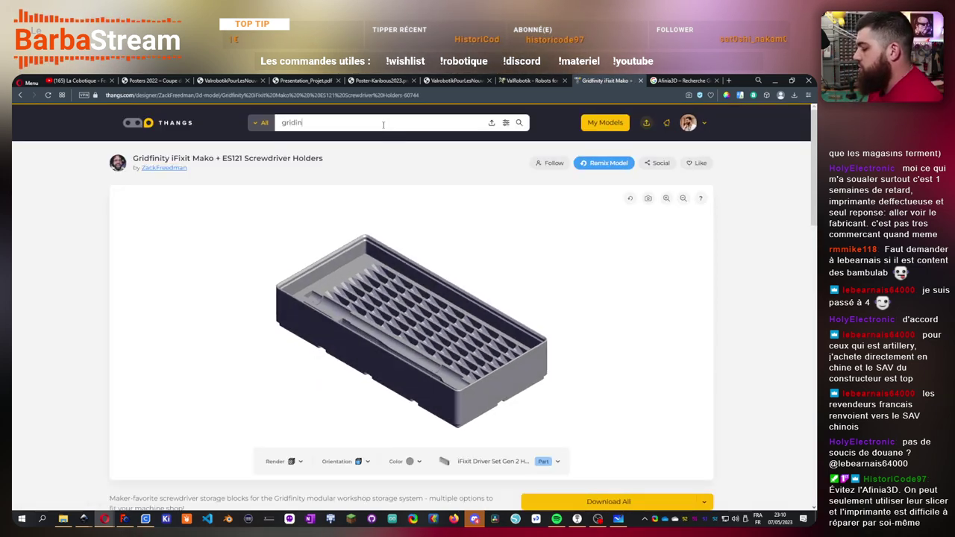
text(it)
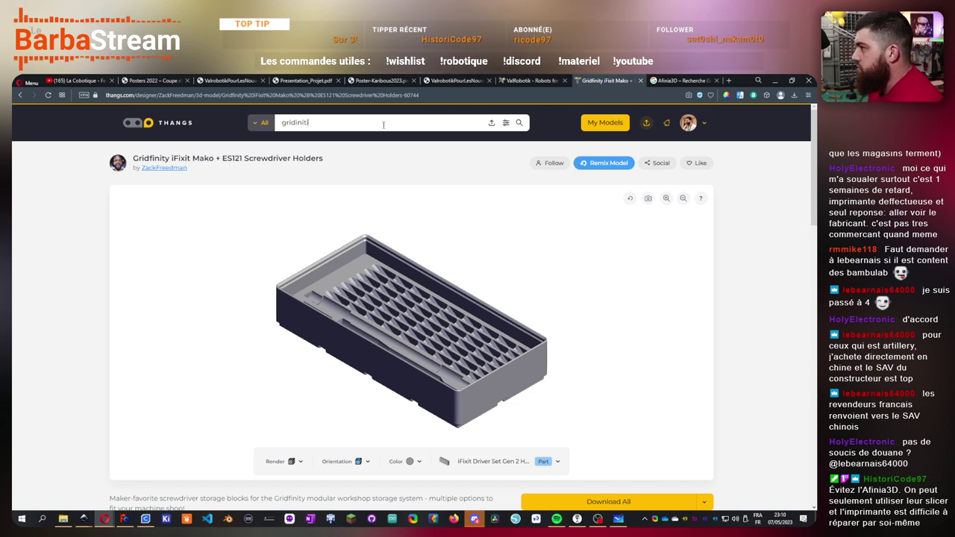
text(fin)
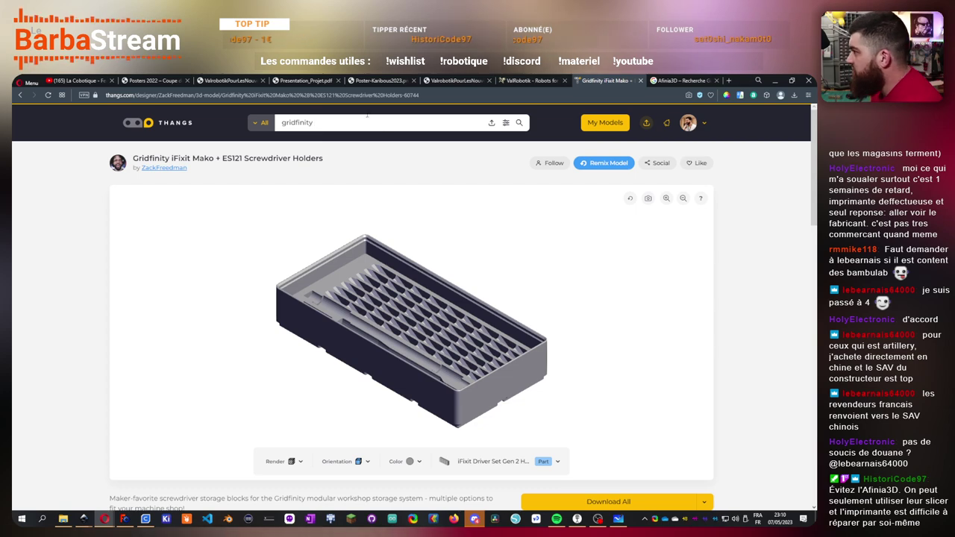
click(680, 80)
click(716, 80)
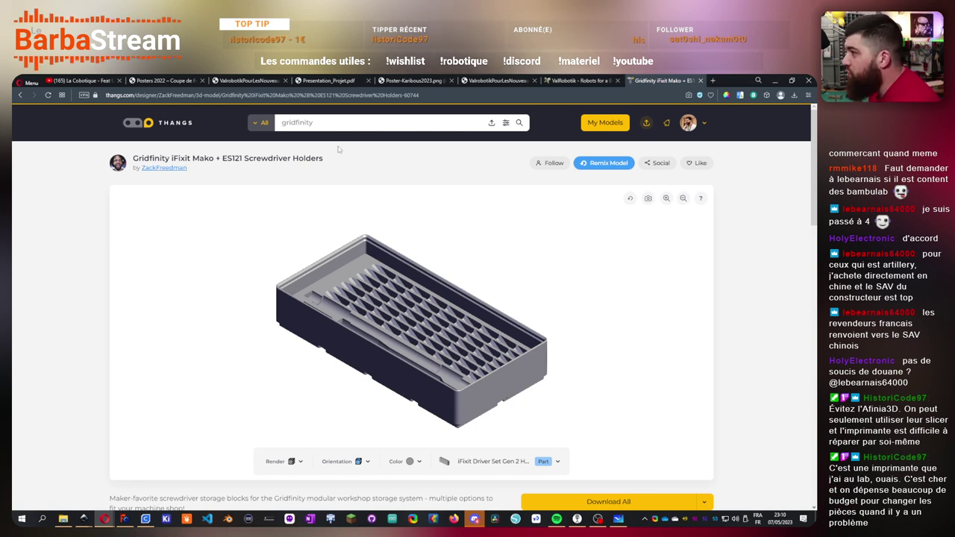
text(scre)
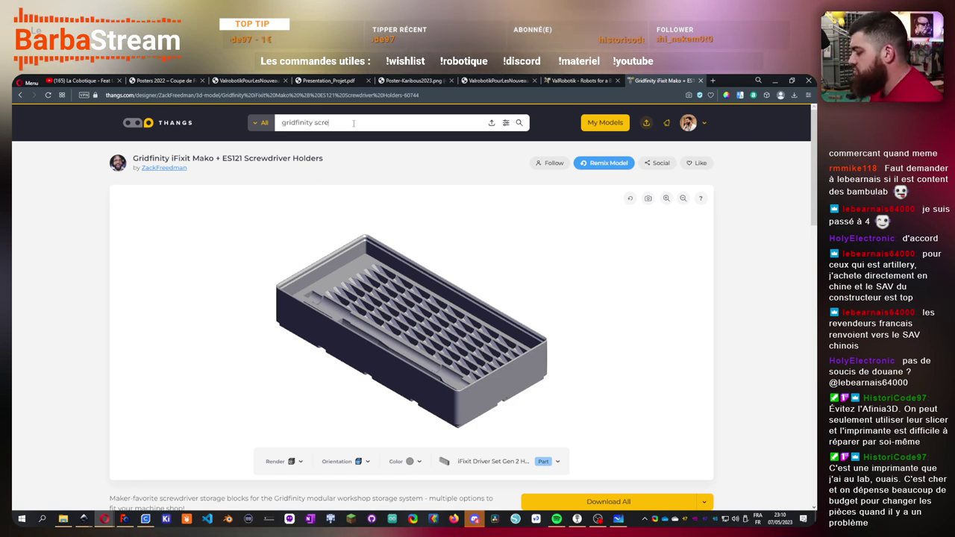
text(wable)
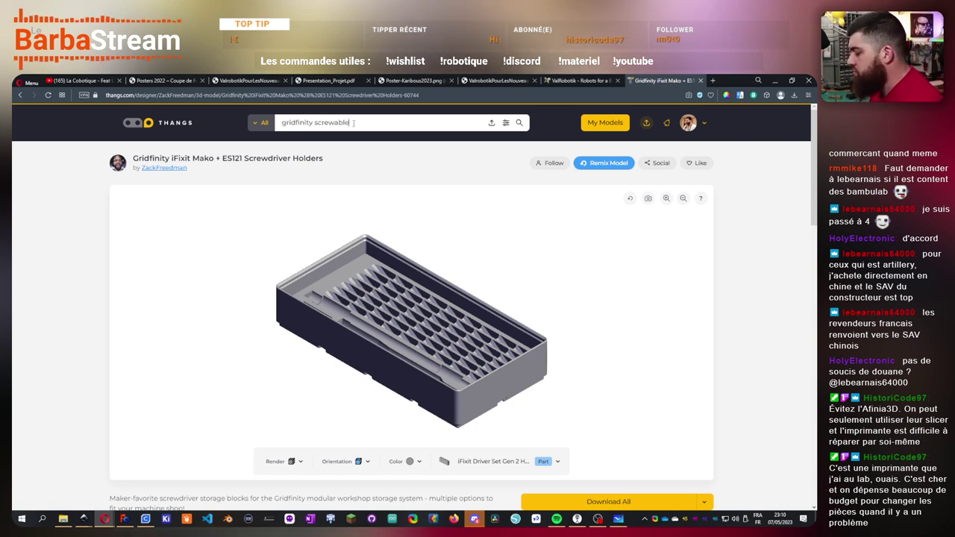
key(Return)
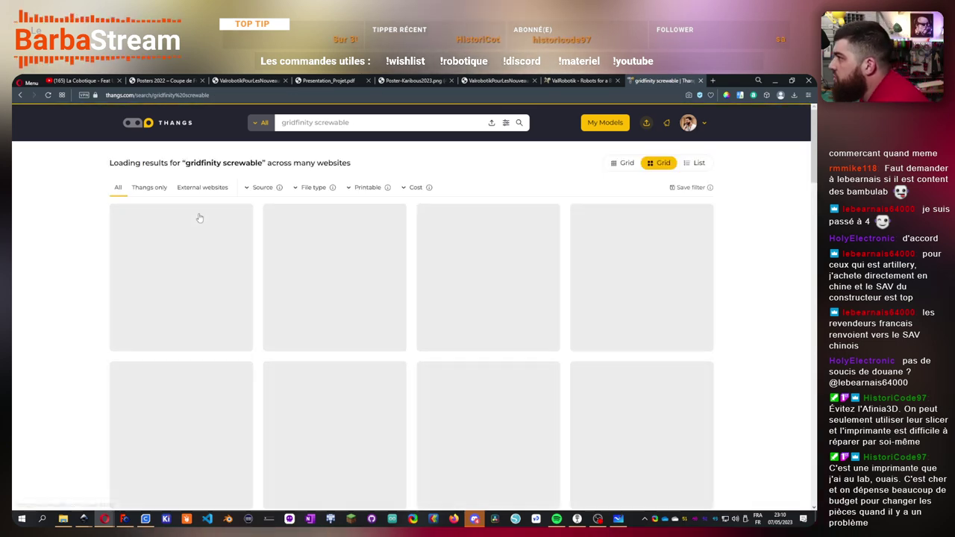
- Scroll the screwable results and open the blue Gridfinity for Alex grid on Thingiverse
scroll(447, 299, down, 3)
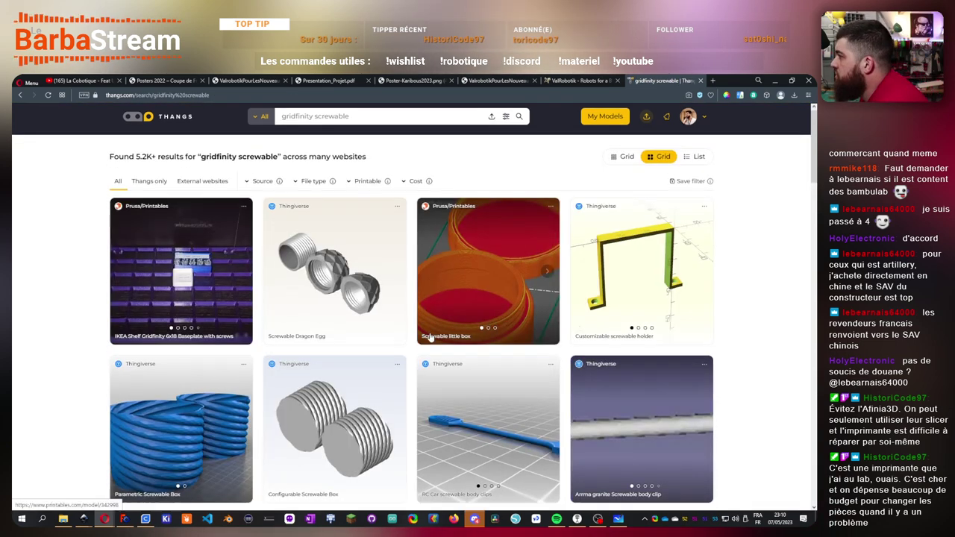
scroll(430, 337, down, 5)
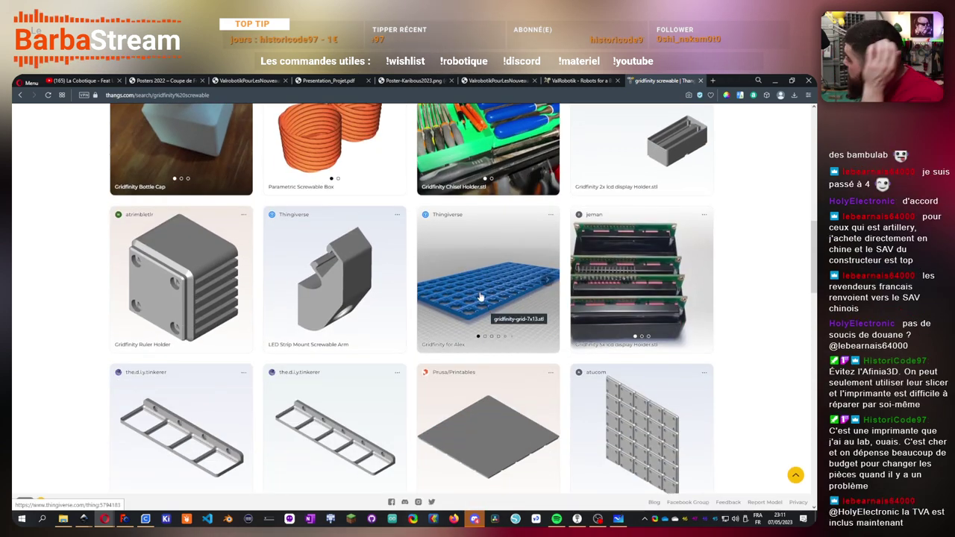
click(486, 307)
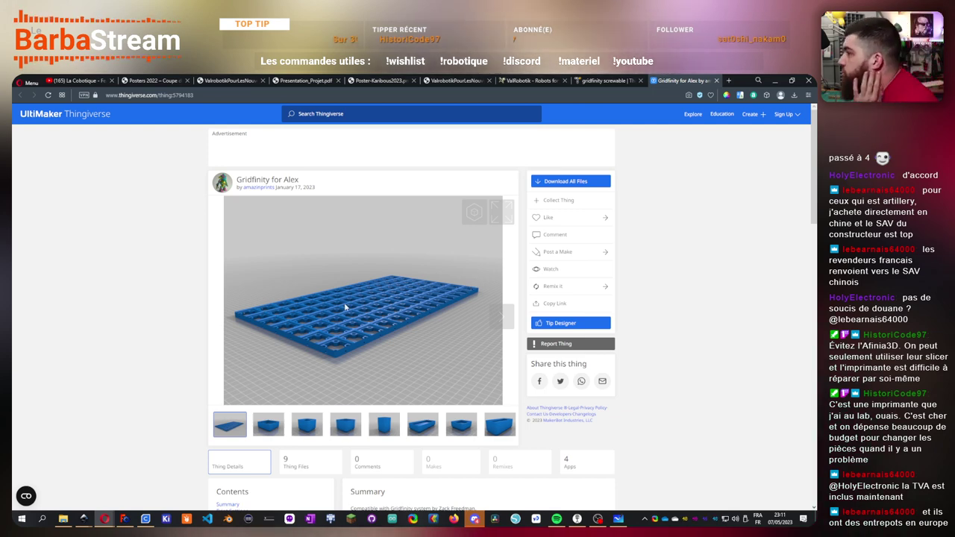
- Read through the Gridfinity for Alex Thingiverse page, then go back to the Thangs screwable results
scroll(279, 394, down, 2)
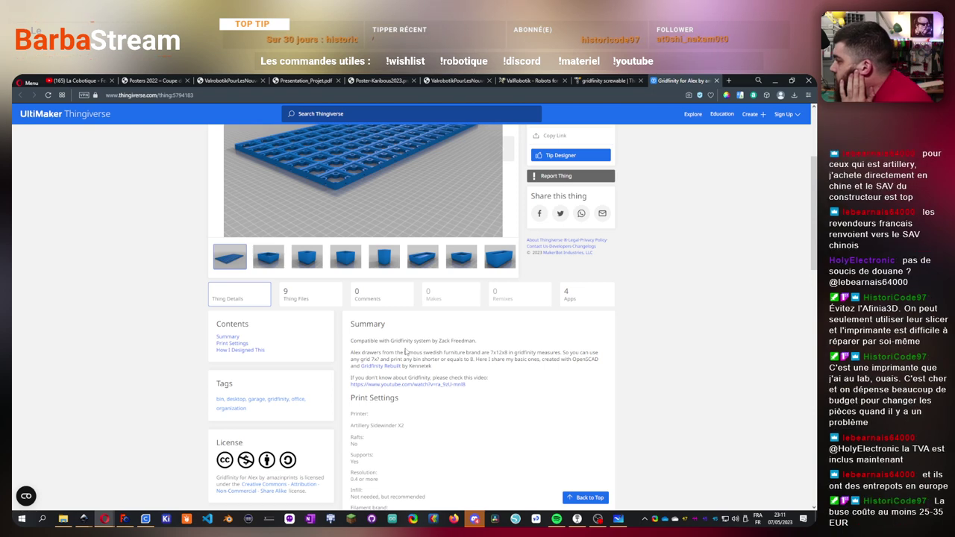
scroll(376, 337, up, 2)
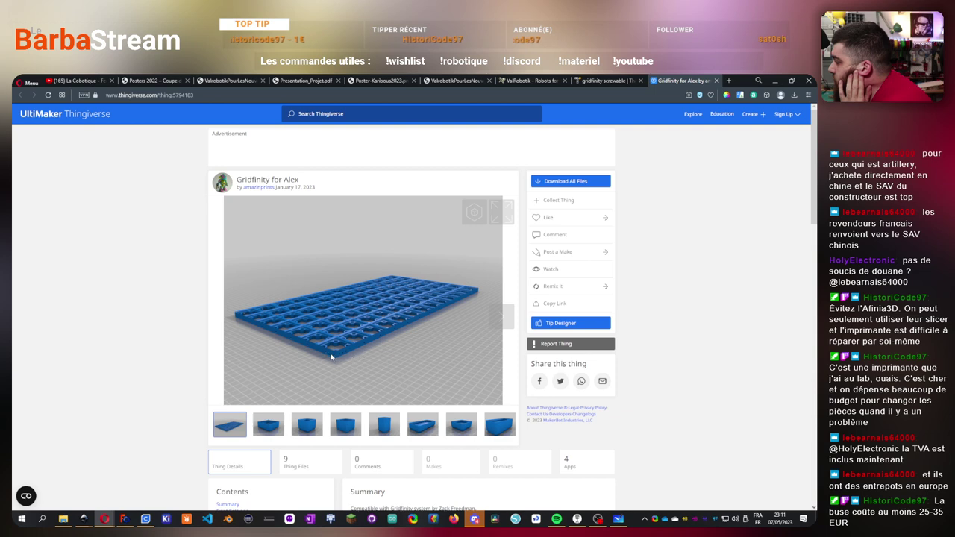
scroll(358, 363, down, 10)
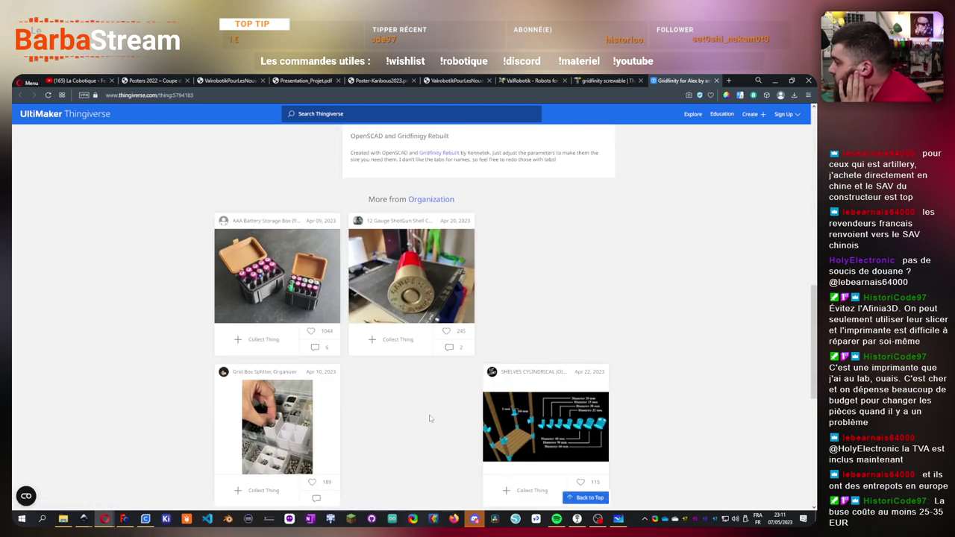
scroll(429, 419, down, 3)
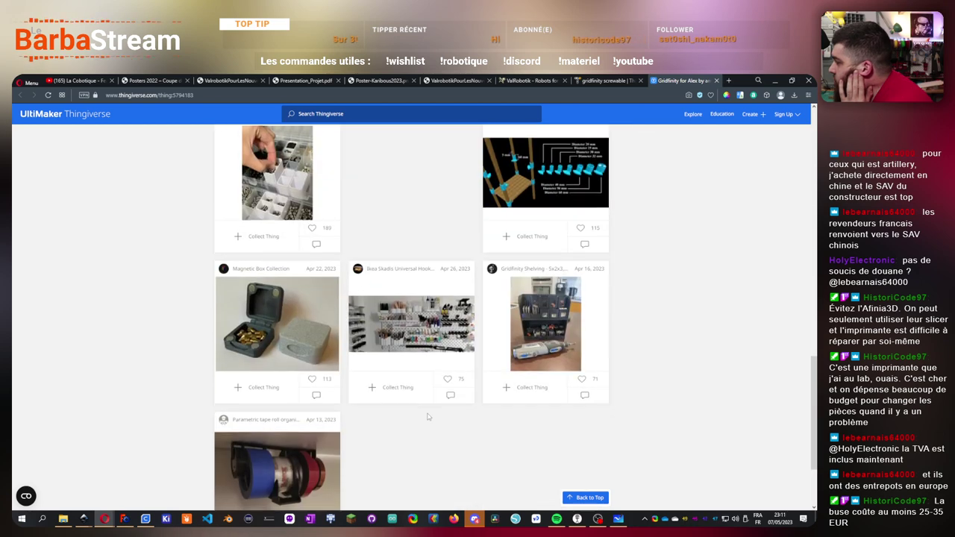
scroll(430, 418, down, 3)
scroll(430, 418, up, 10)
scroll(427, 416, up, 5)
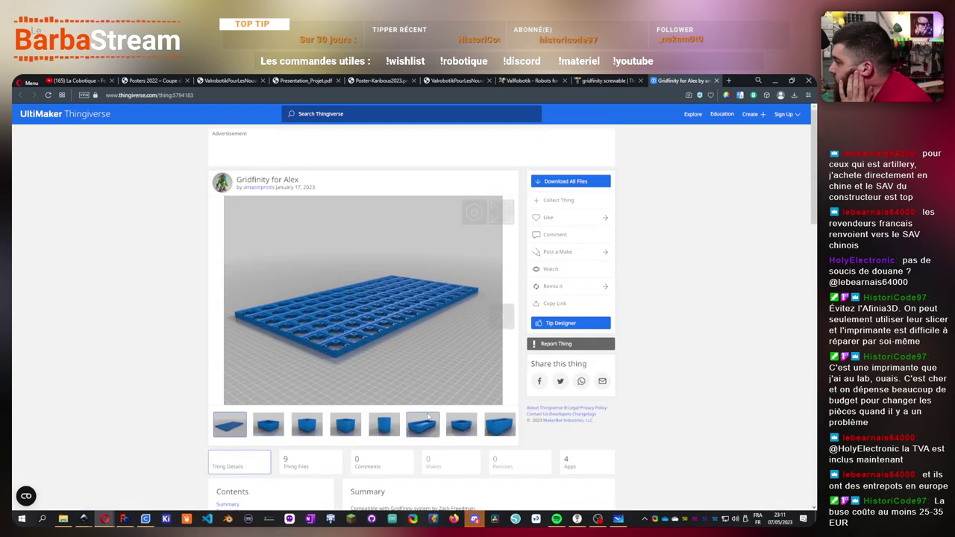
scroll(427, 409, down, 5)
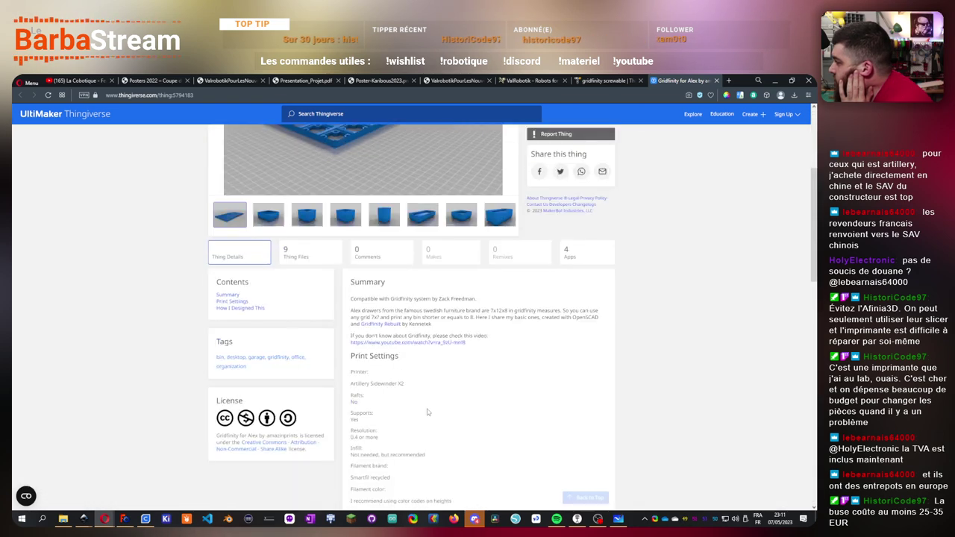
click(590, 80)
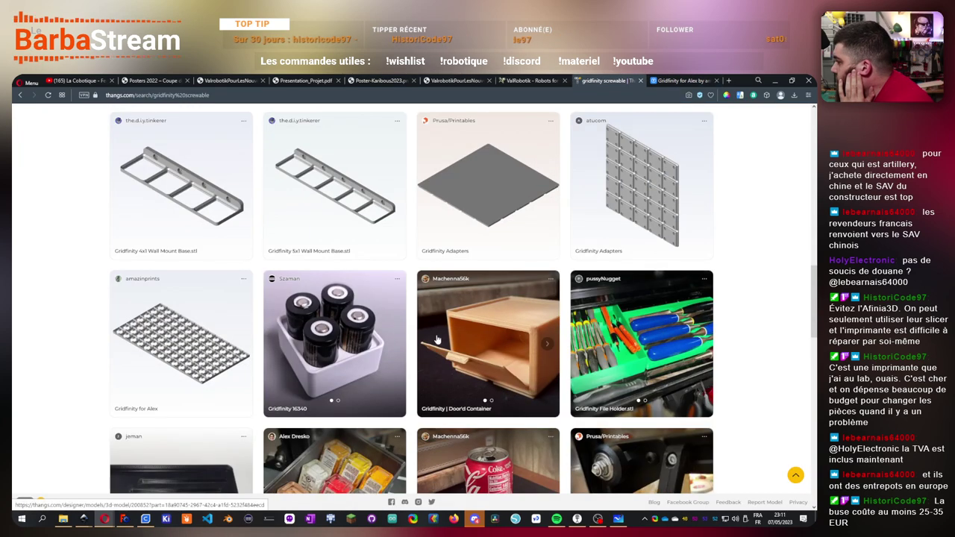
- Scroll further down through the 'gridfinity screwable' results on Thangs
scroll(179, 263, down, 2)
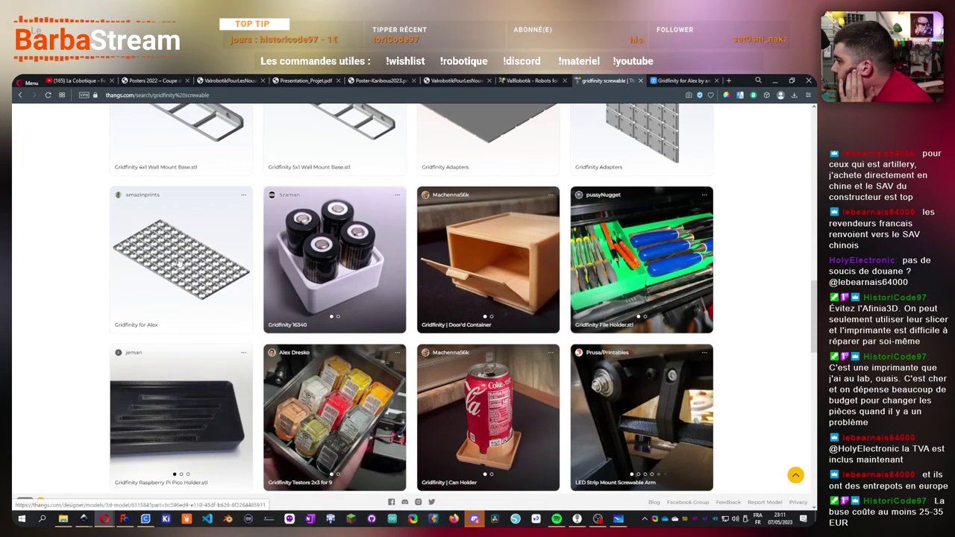
scroll(247, 333, down, 5)
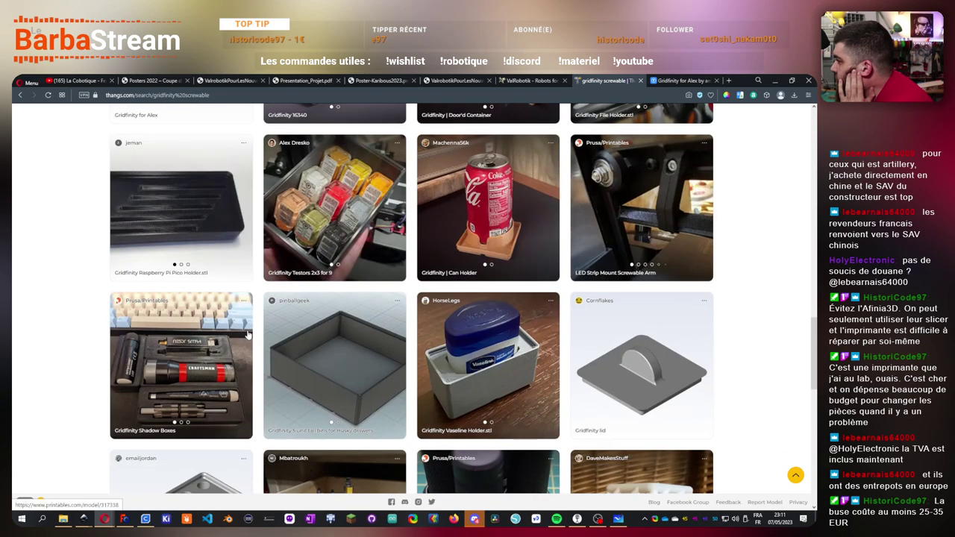
scroll(248, 335, down, 5)
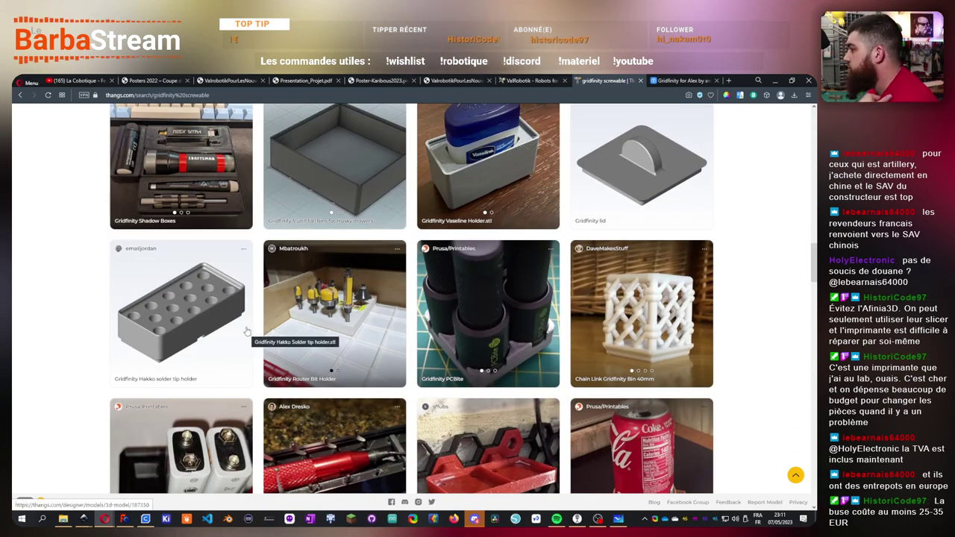
scroll(247, 333, down, 5)
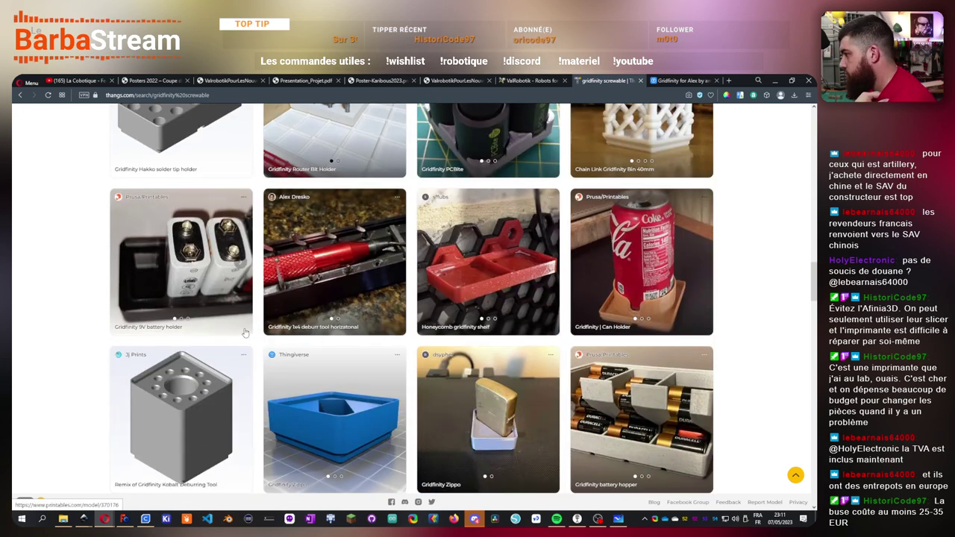
scroll(246, 332, down, 7)
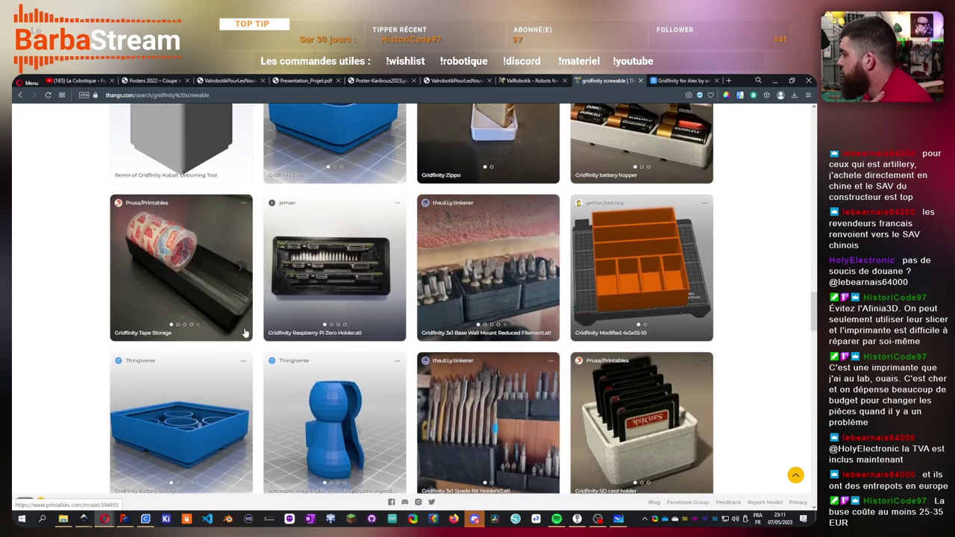
scroll(245, 333, down, 3)
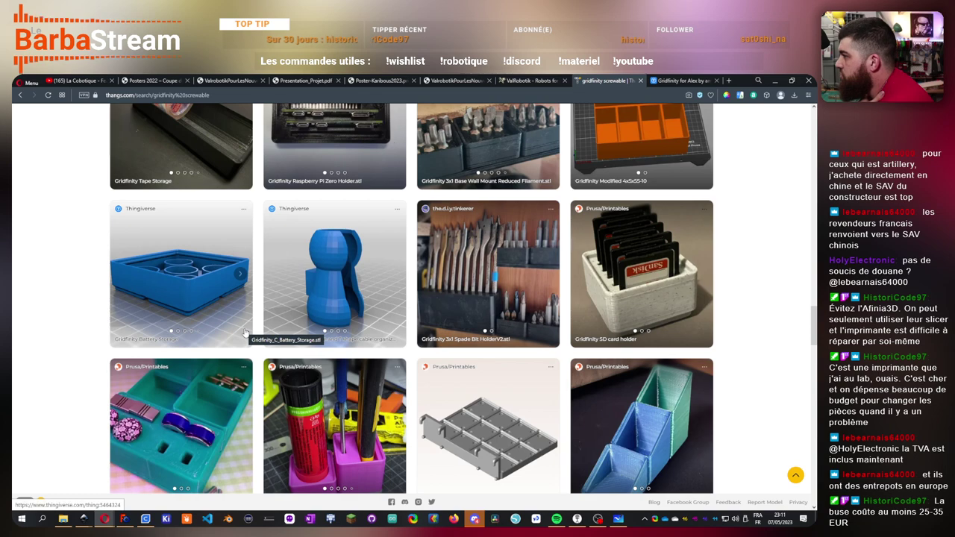
scroll(246, 332, down, 7)
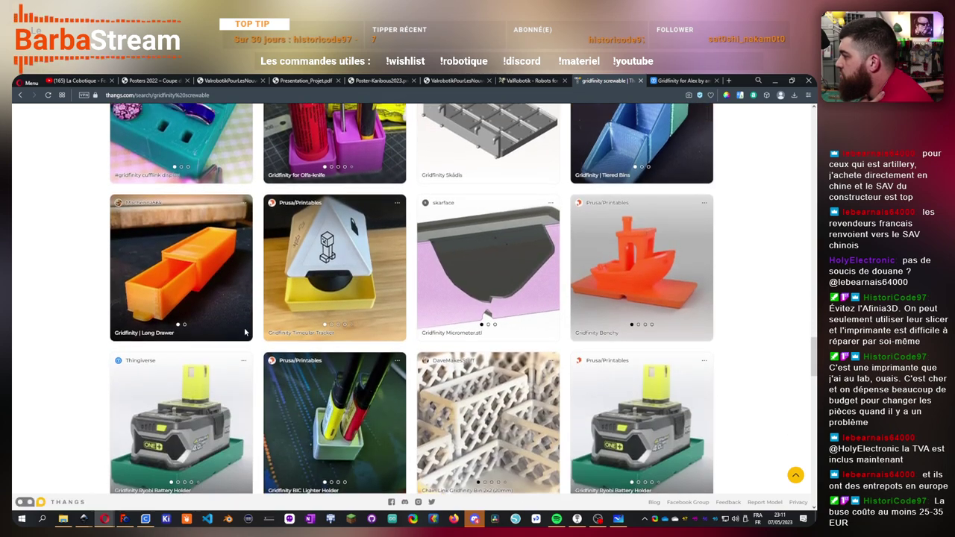
scroll(245, 333, down, 5)
- Open gridfinity.xyz in a new tab and go to its parts Catalog
click(730, 80)
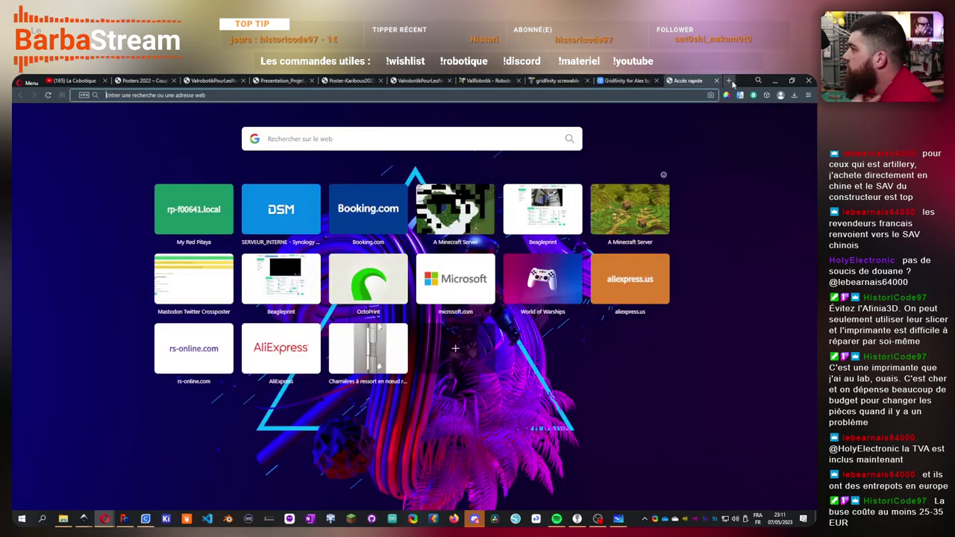
text(gridfinity.xyz)
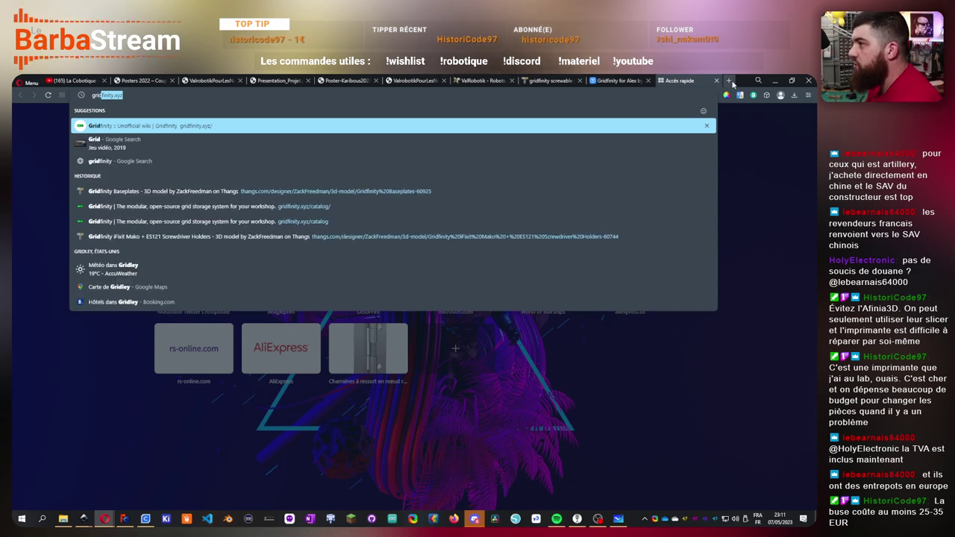
key(Return)
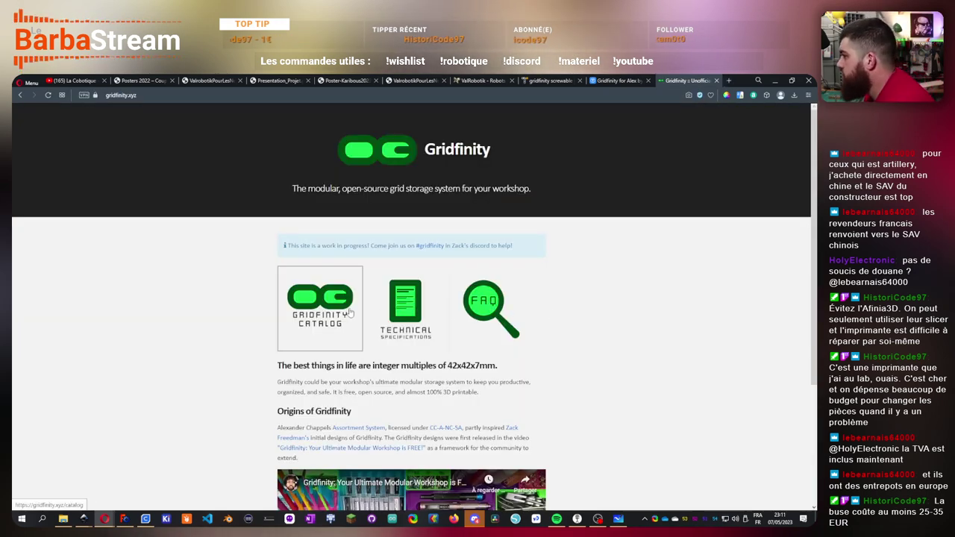
click(350, 314)
- Page through the catalog entries to the second and then the third page
scroll(506, 342, down, 6)
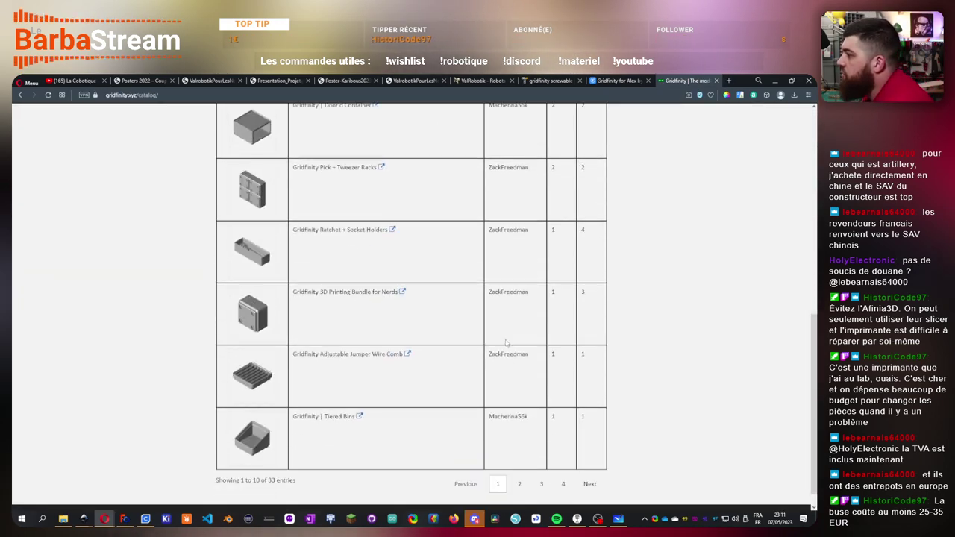
scroll(506, 343, down, 1)
click(520, 463)
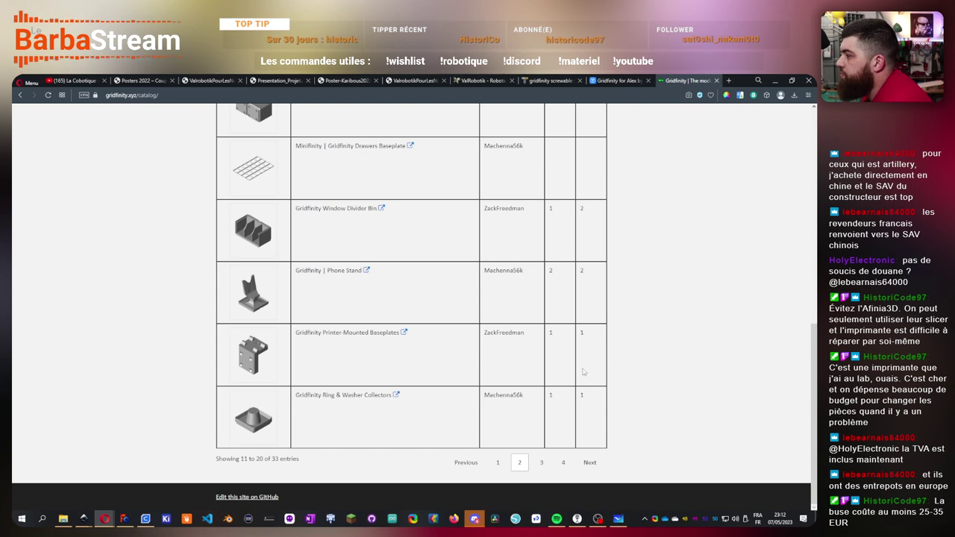
scroll(375, 273, up, 3)
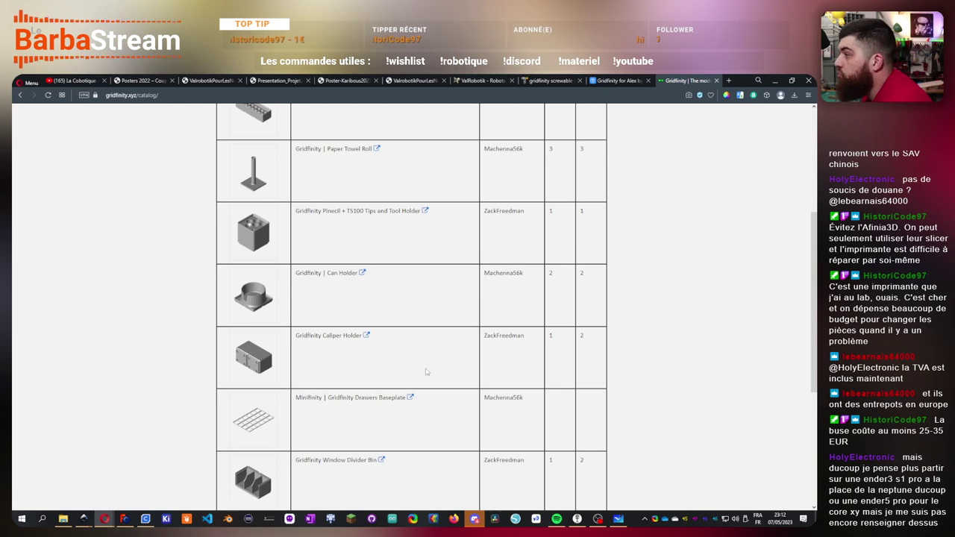
scroll(426, 372, up, 3)
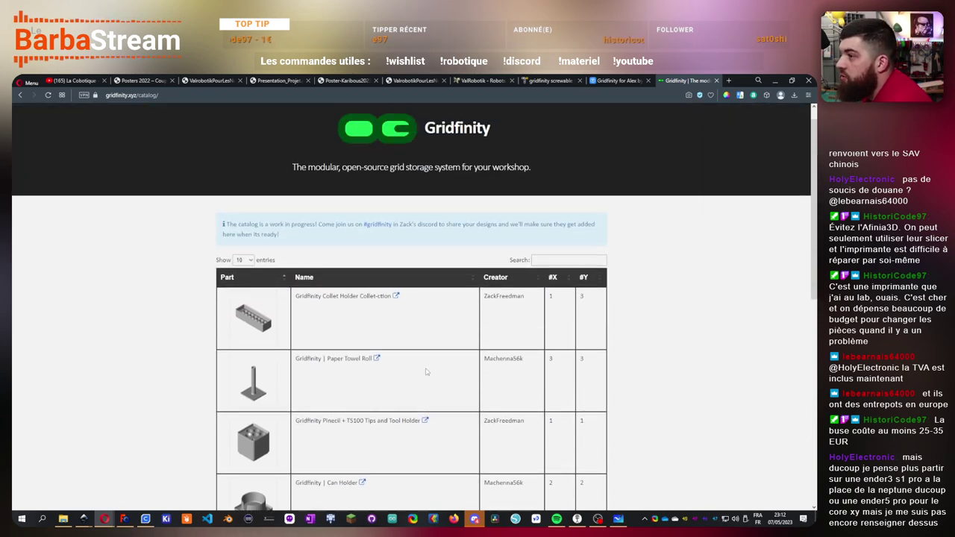
scroll(426, 372, down, 6)
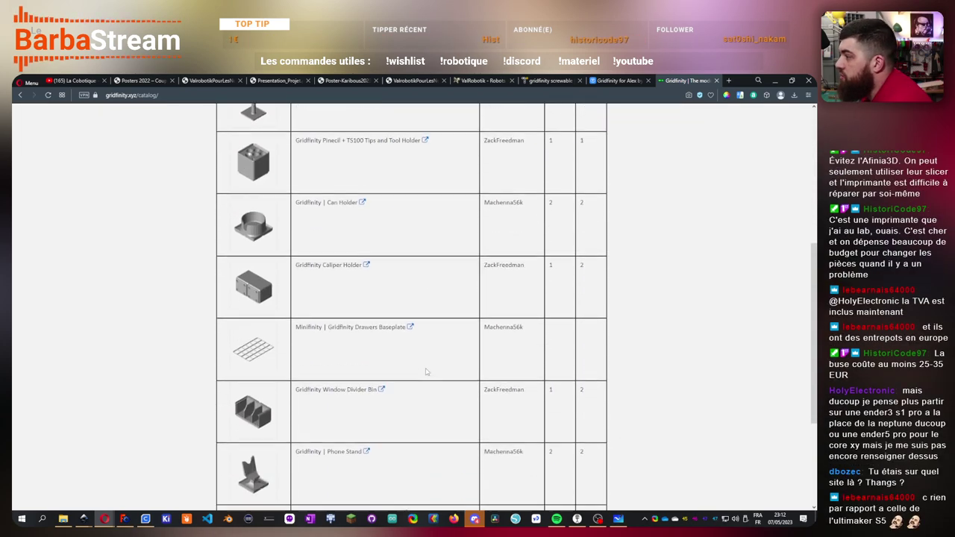
click(543, 463)
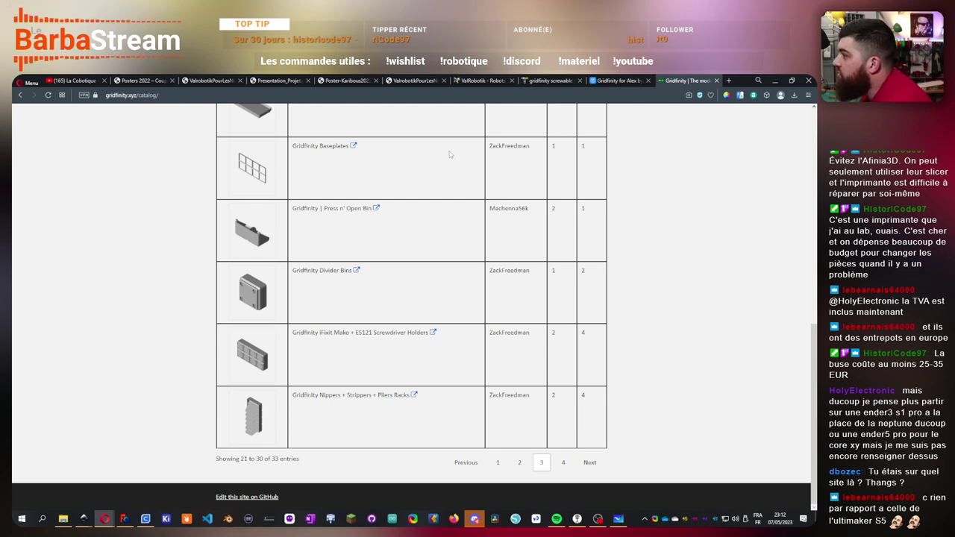
scroll(435, 338, up, 2)
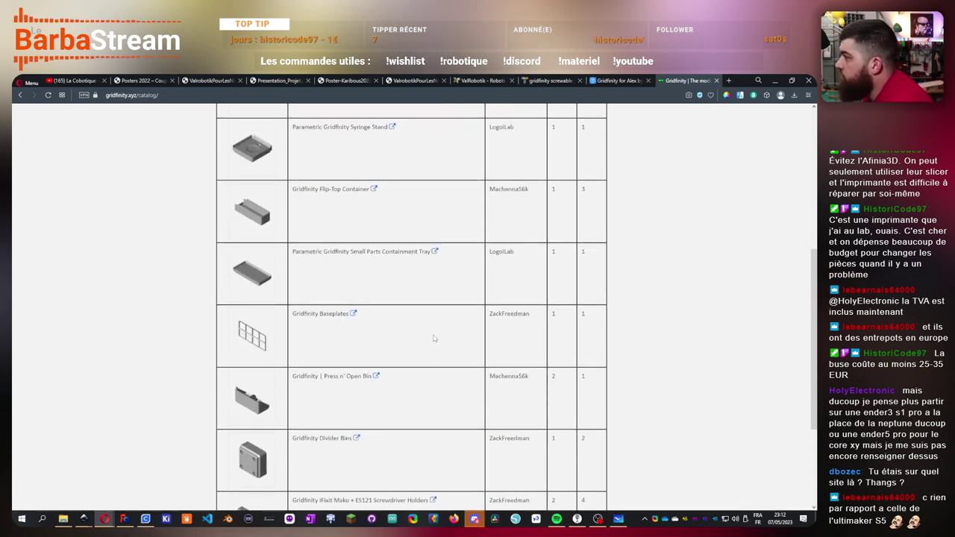
- Return to the Thangs results for 'gridfinity screwable'
click(597, 82)
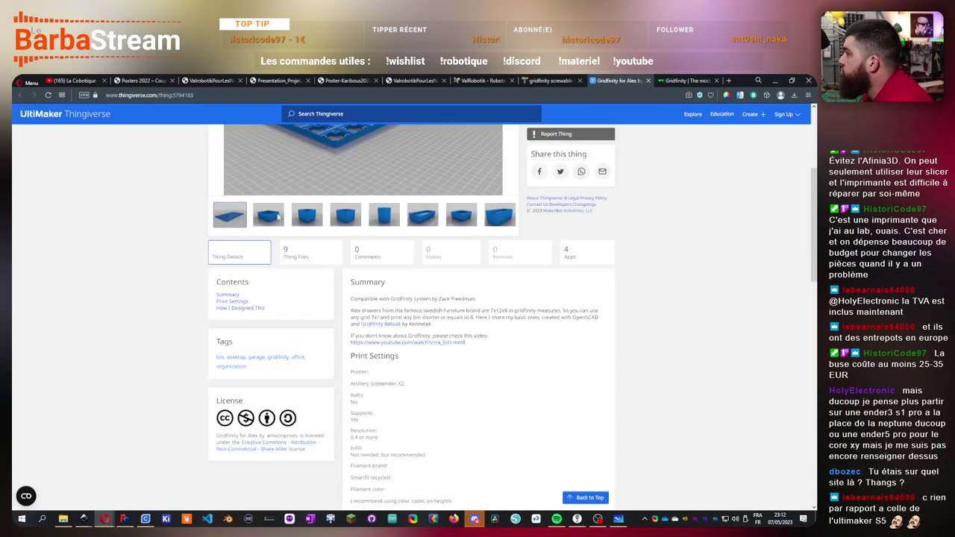
click(481, 79)
click(551, 79)
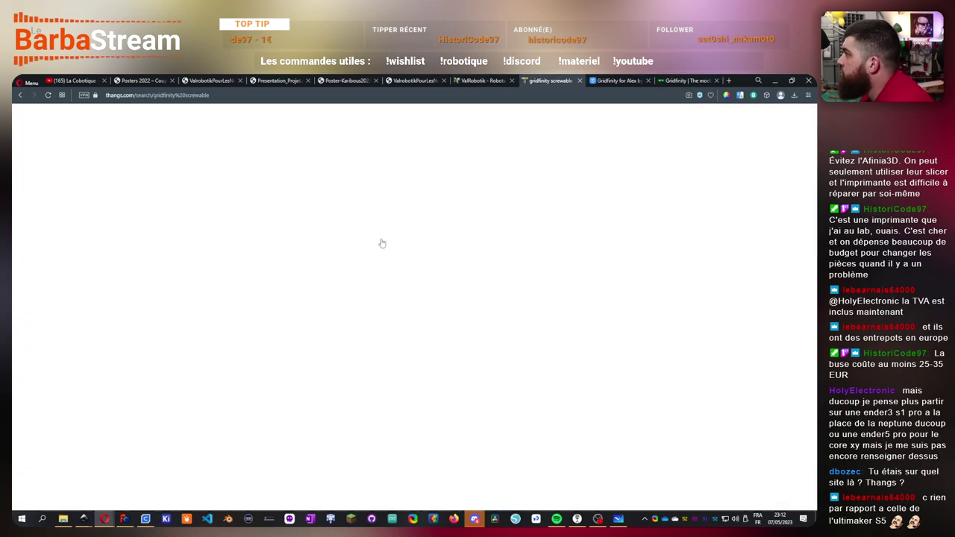
scroll(338, 331, down, 3)
scroll(338, 330, up, 10)
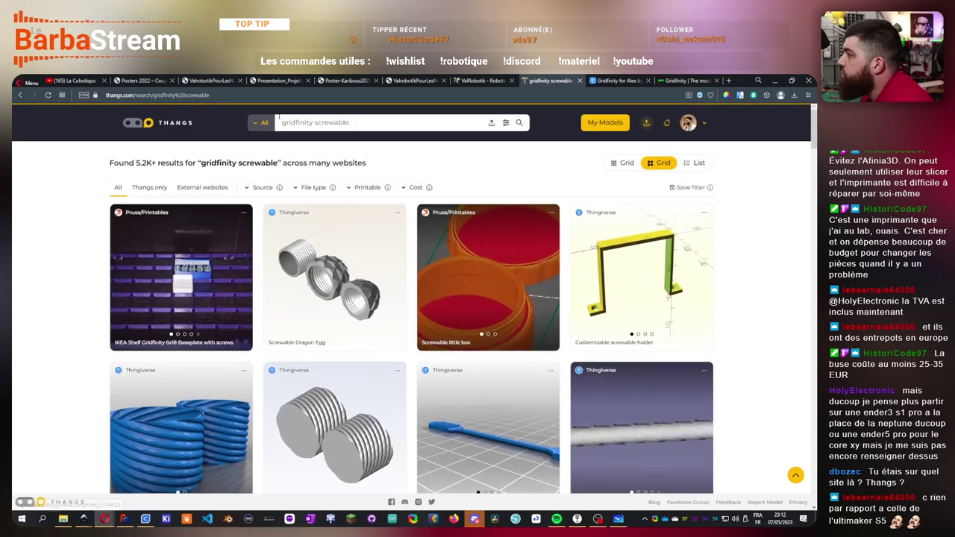
- Search Thangs for 'gridfinity screwable baseplant' and scroll through the returned models
click(366, 123)
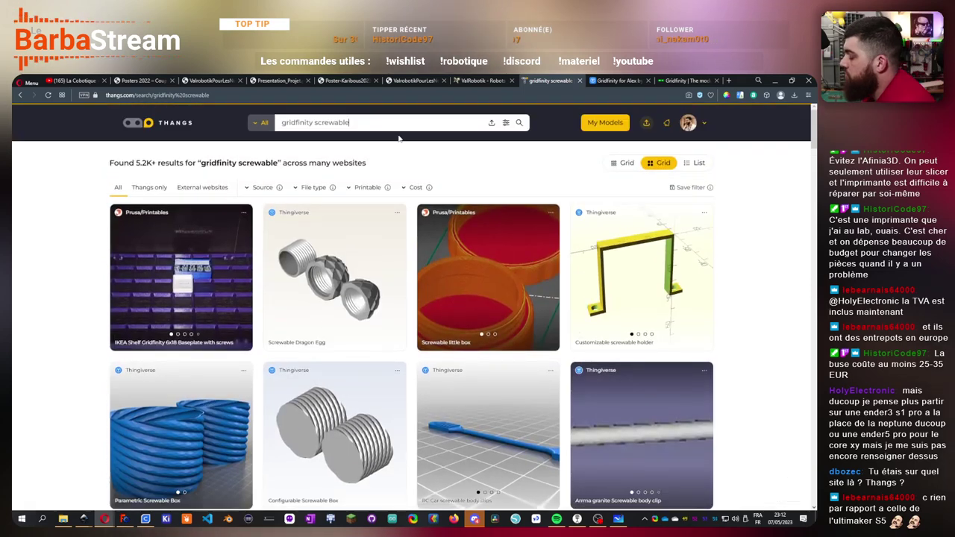
text(baseplan)
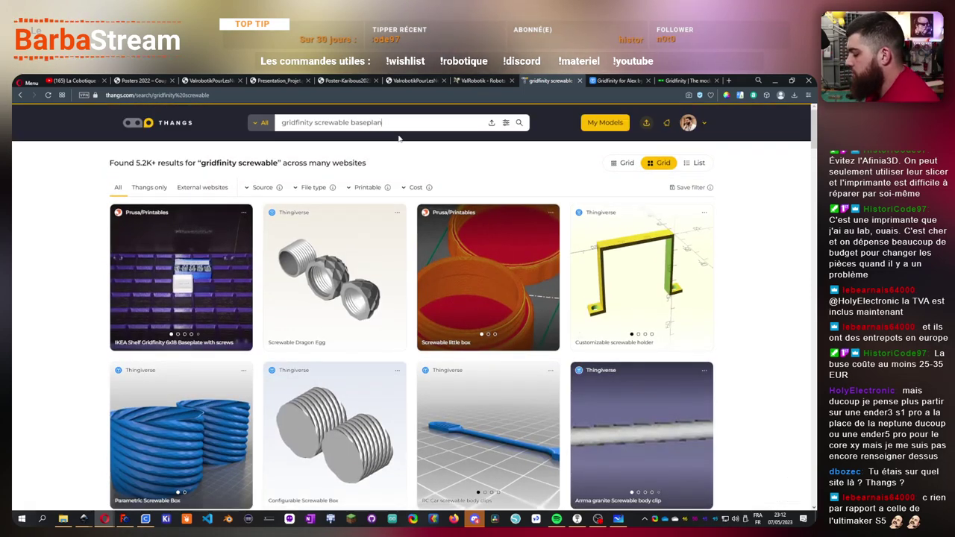
text(t)
key(Return)
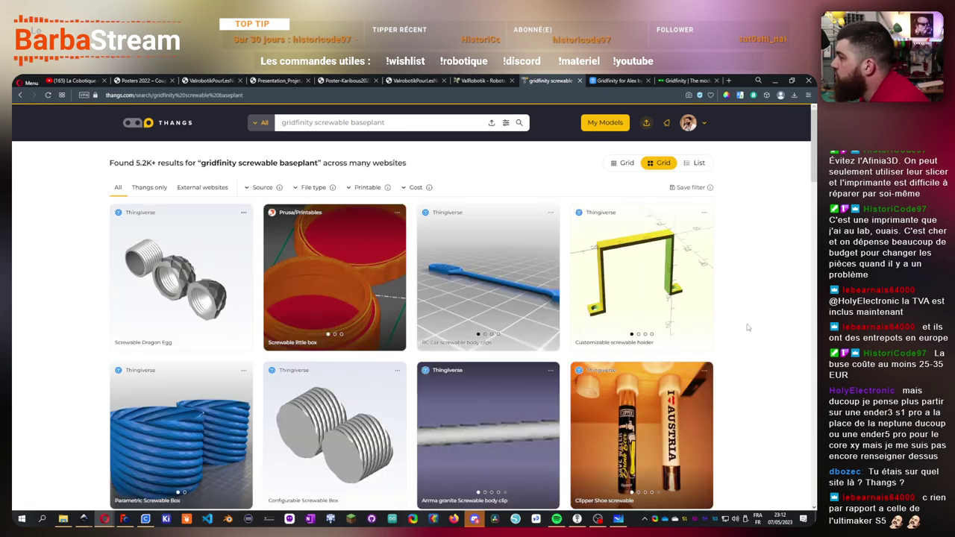
scroll(746, 327, down, 2)
scroll(748, 327, down, 5)
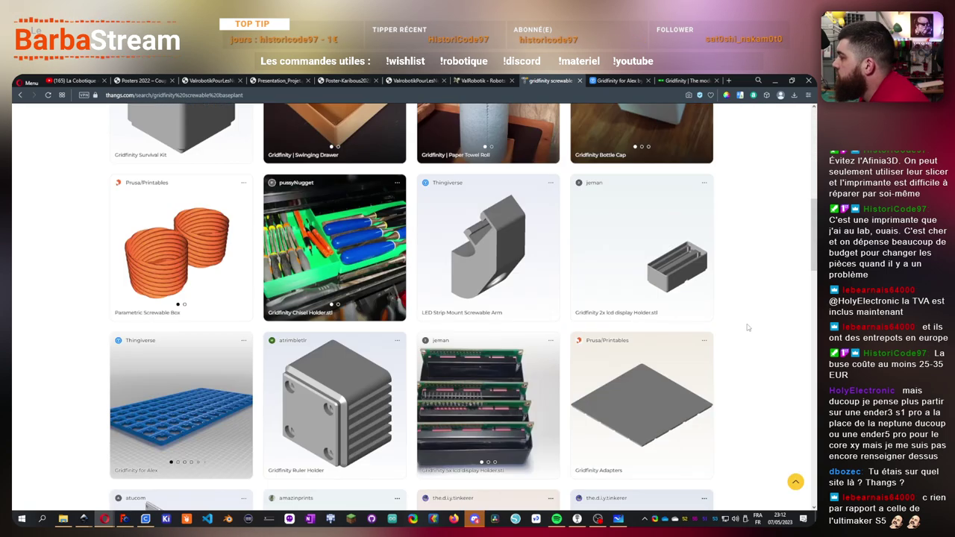
scroll(748, 327, down, 3)
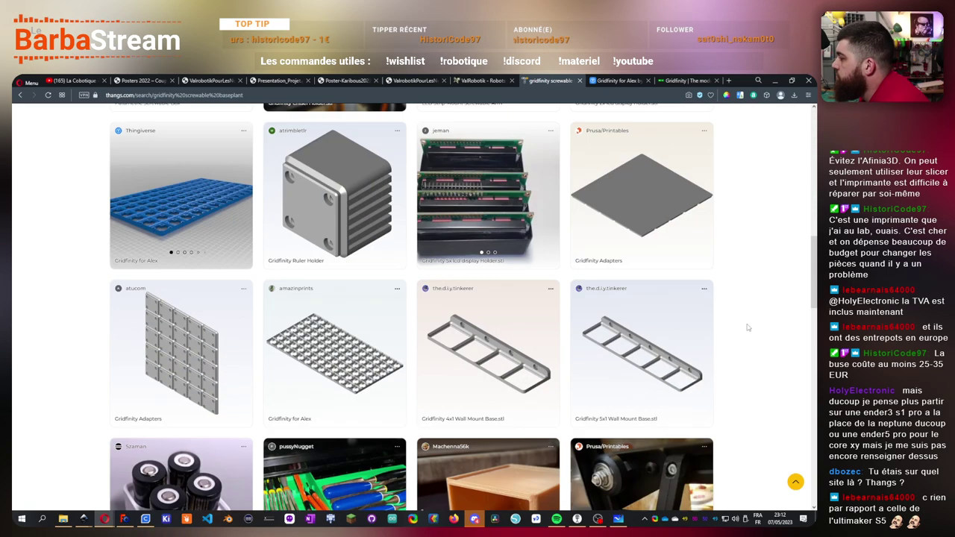
click(342, 357)
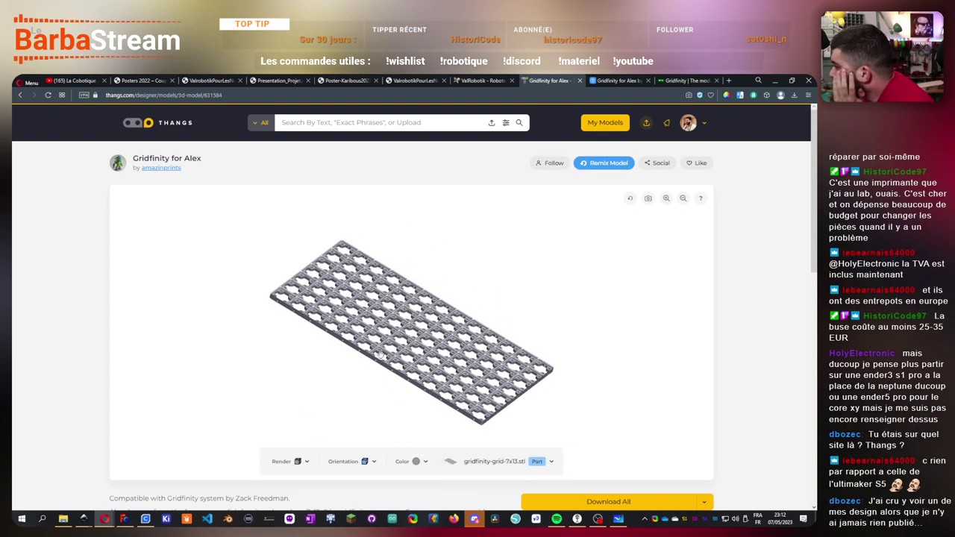
scroll(393, 362, down, 3)
scroll(391, 377, up, 3)
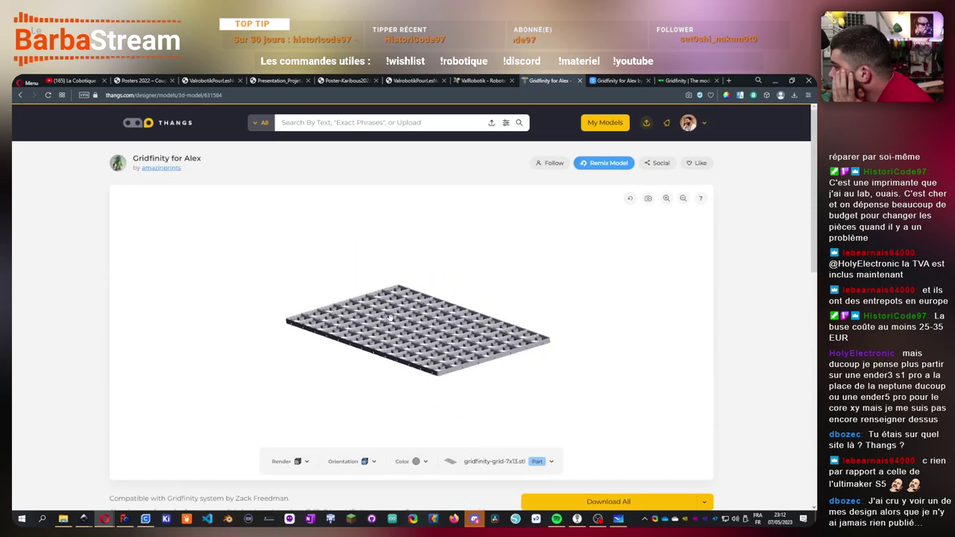
click(666, 199)
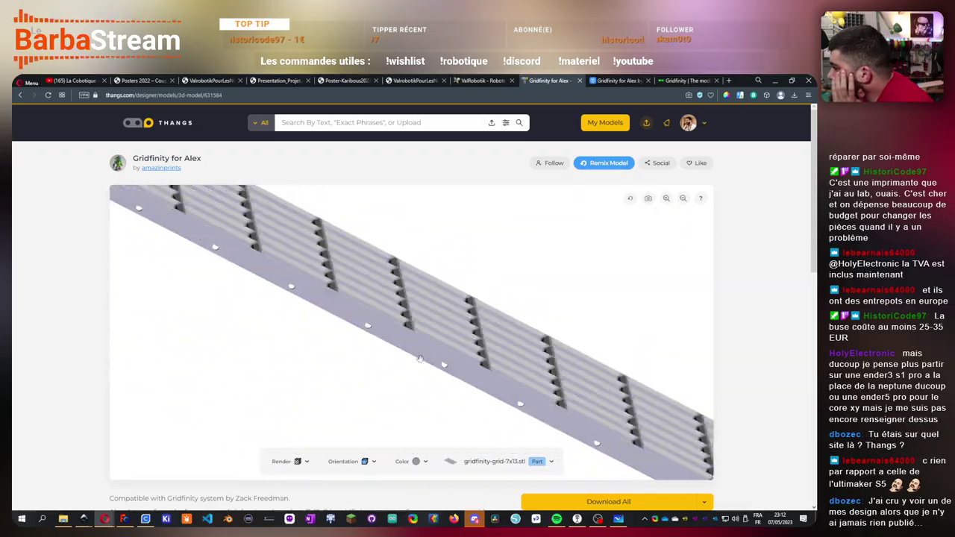
drag(420, 359, 537, 456)
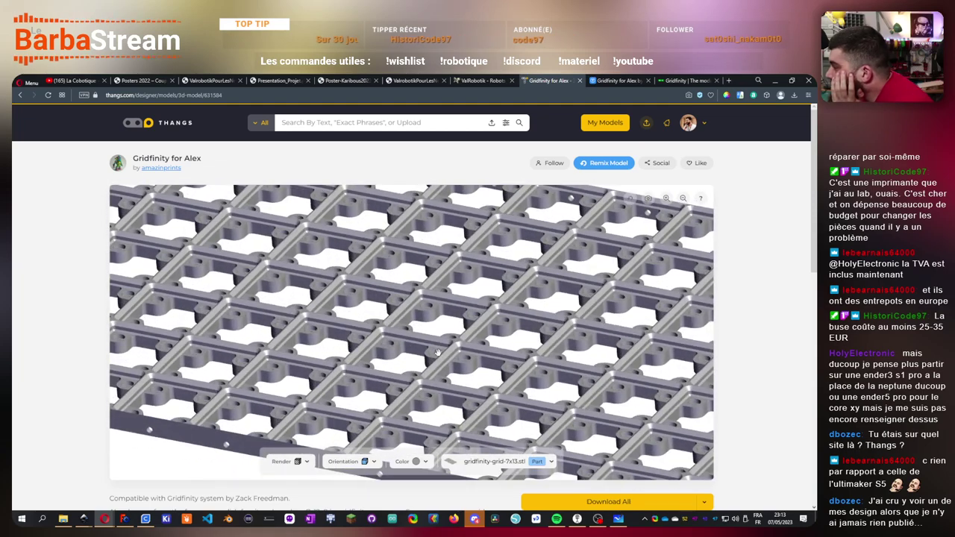
click(551, 463)
click(551, 463)
scroll(541, 433, down, 2)
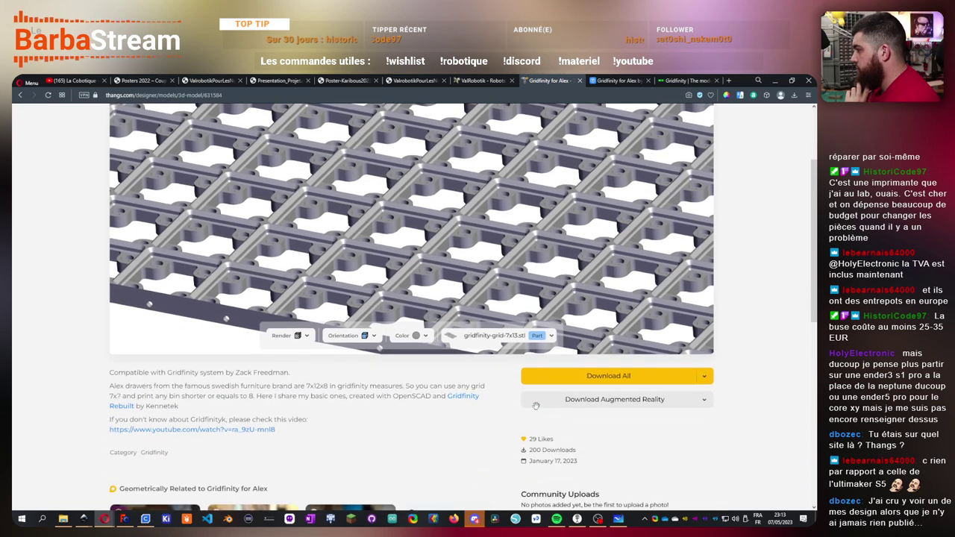
scroll(536, 405, up, 1)
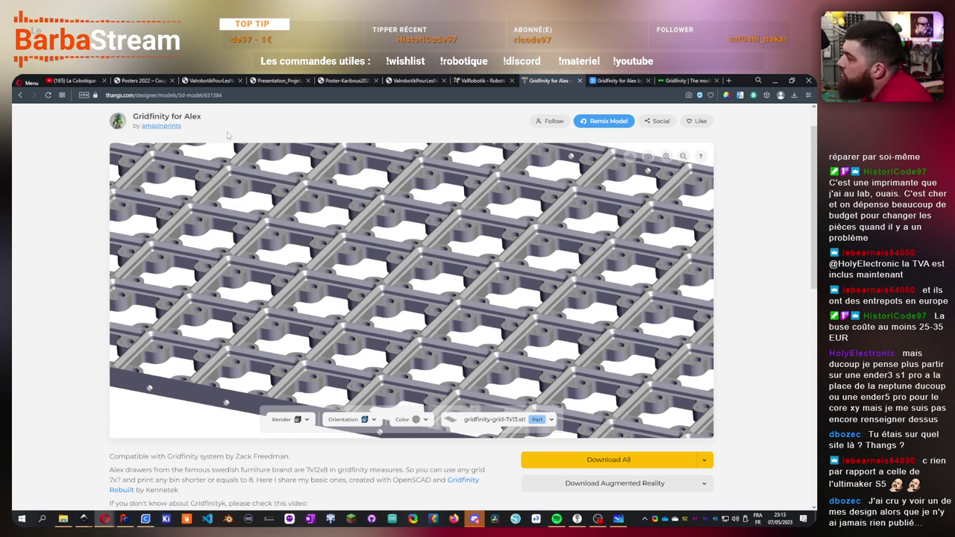
click(20, 96)
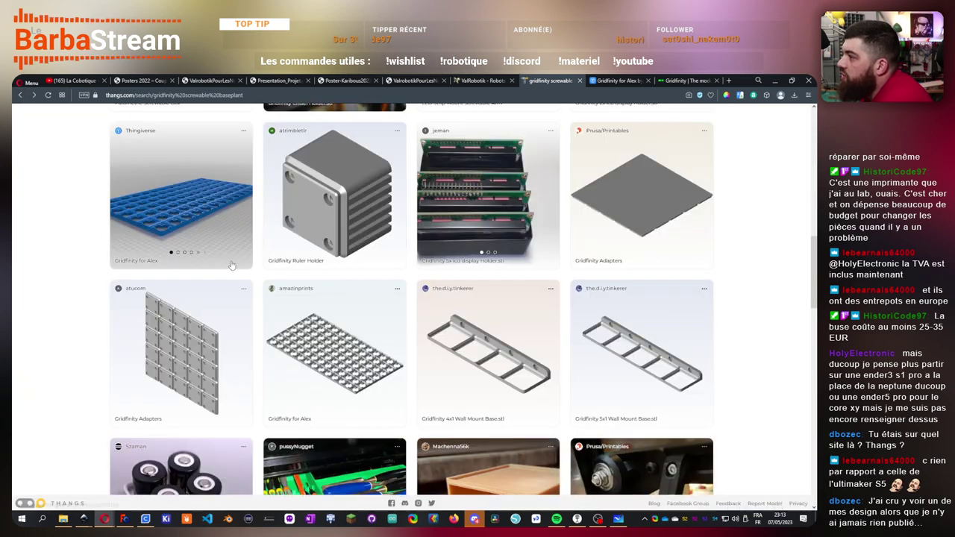
- Scroll through the Thangs Gridfinity baseplant search results
scroll(323, 314, up, 4)
scroll(323, 313, up, 4)
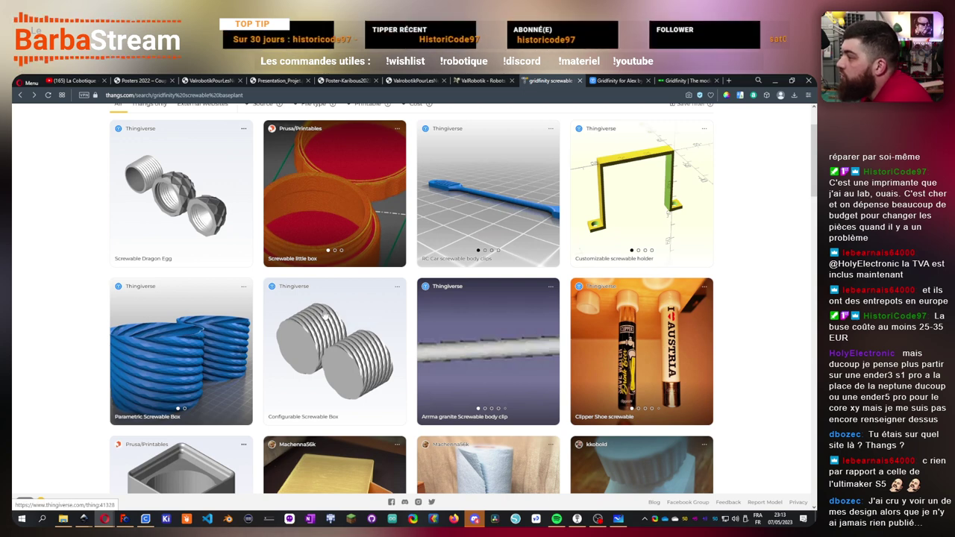
scroll(418, 340, up, 2)
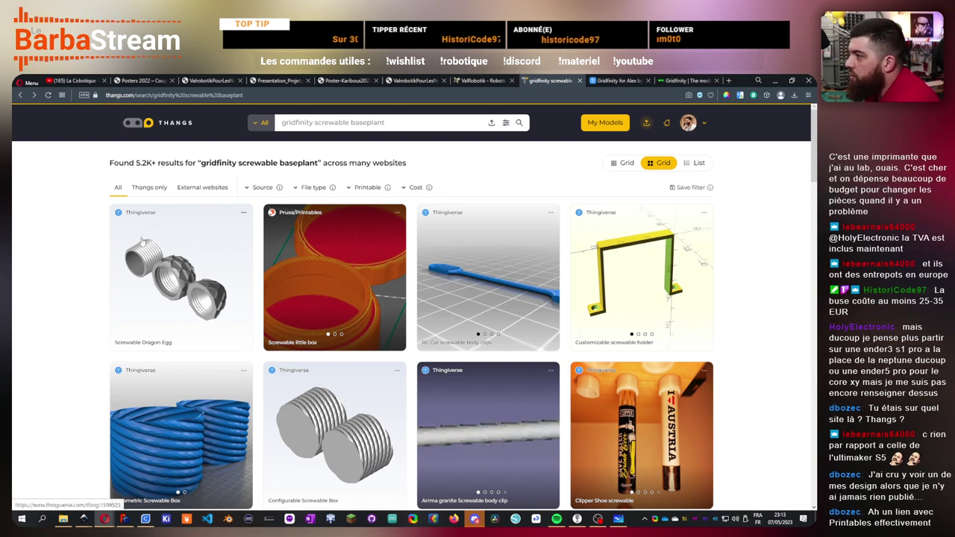
scroll(359, 353, down, 4)
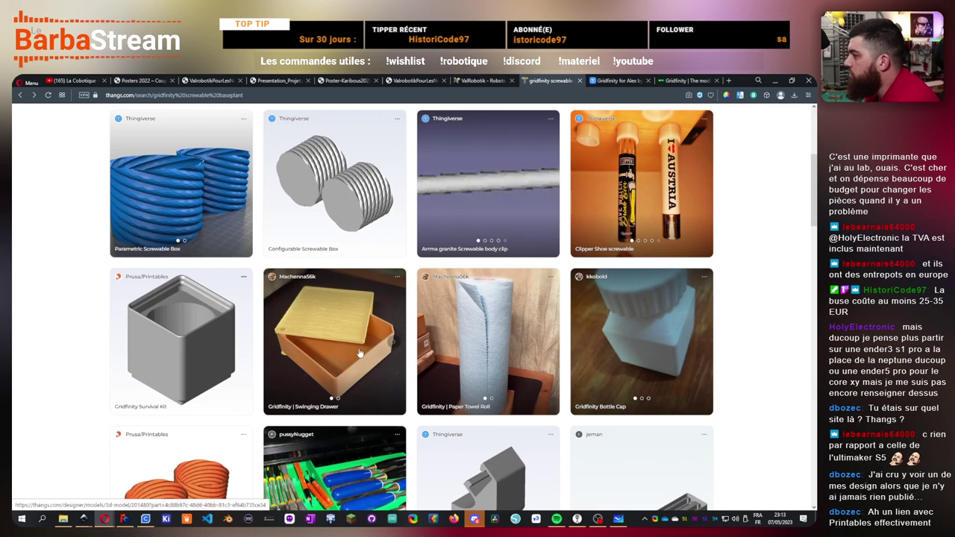
scroll(359, 353, down, 2)
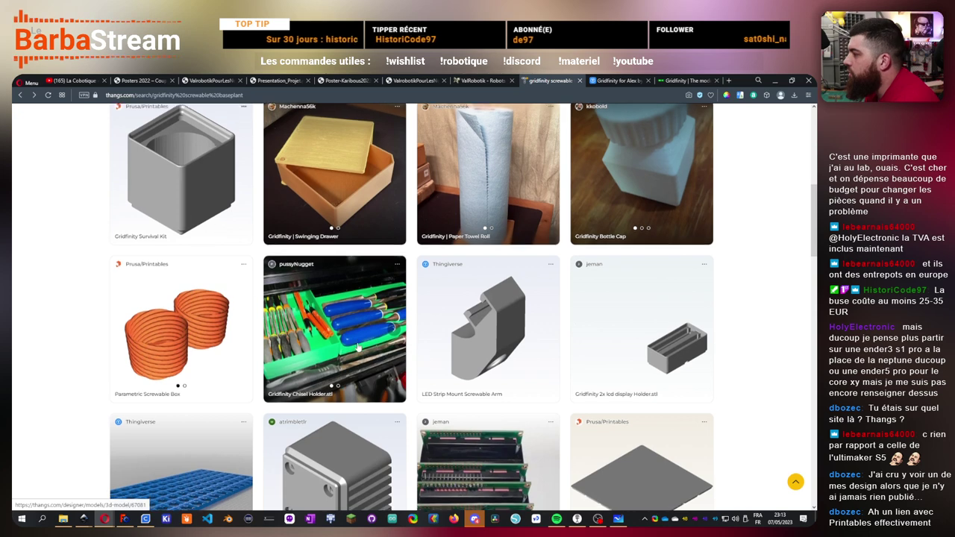
scroll(358, 347, down, 3)
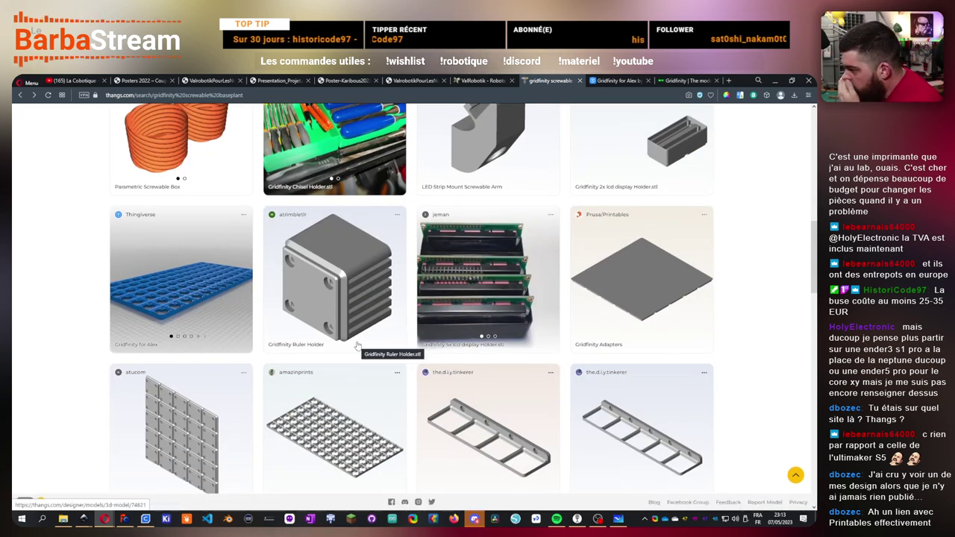
scroll(357, 347, down, 2)
scroll(357, 344, down, 2)
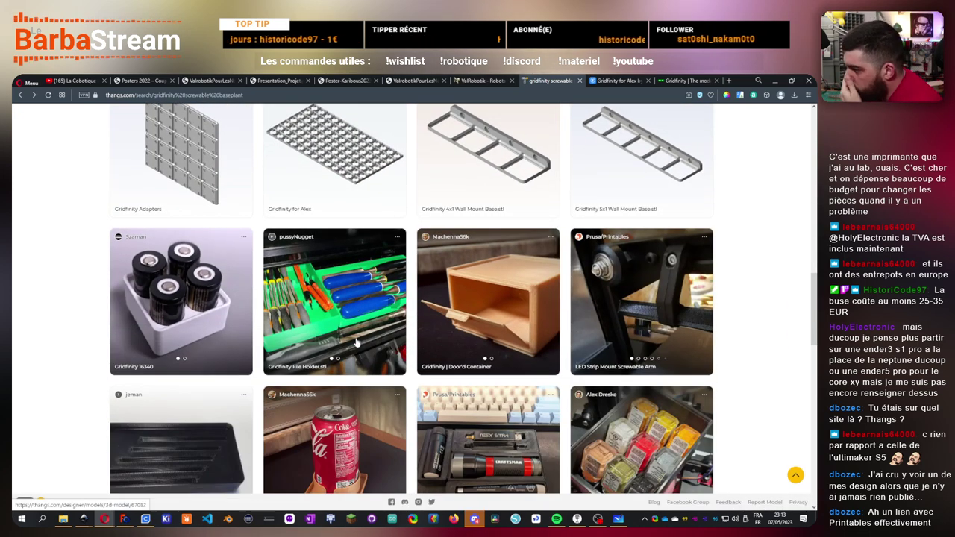
scroll(357, 343, down, 4)
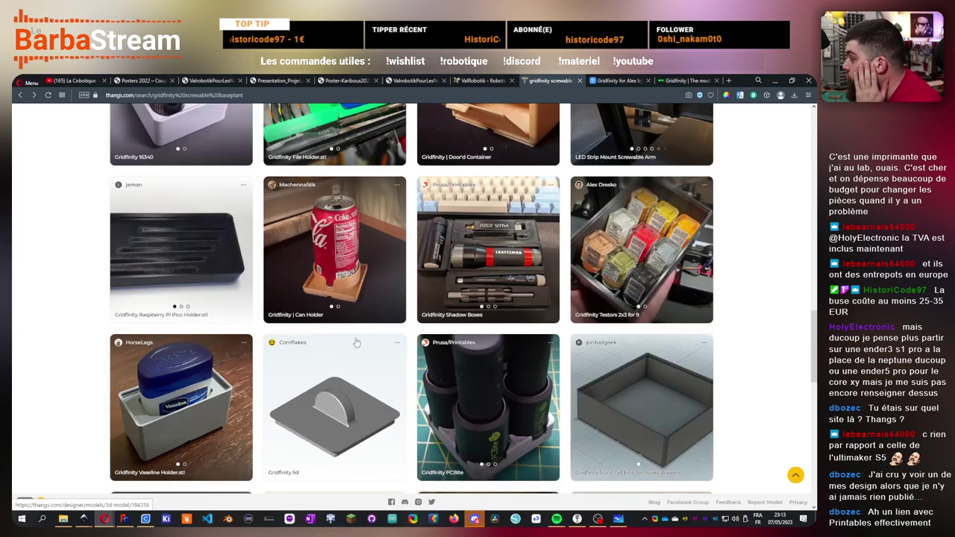
scroll(356, 342, down, 3)
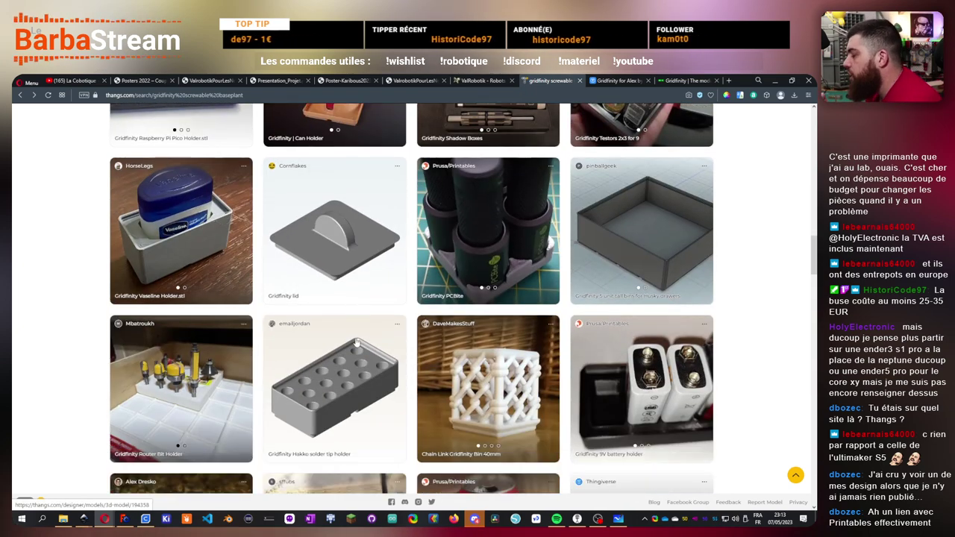
scroll(356, 343, down, 3)
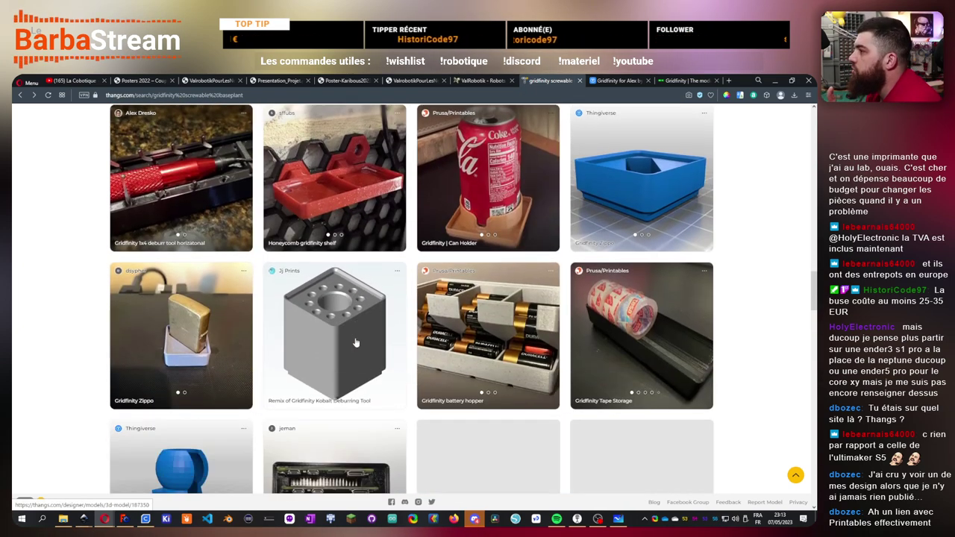
scroll(356, 342, down, 3)
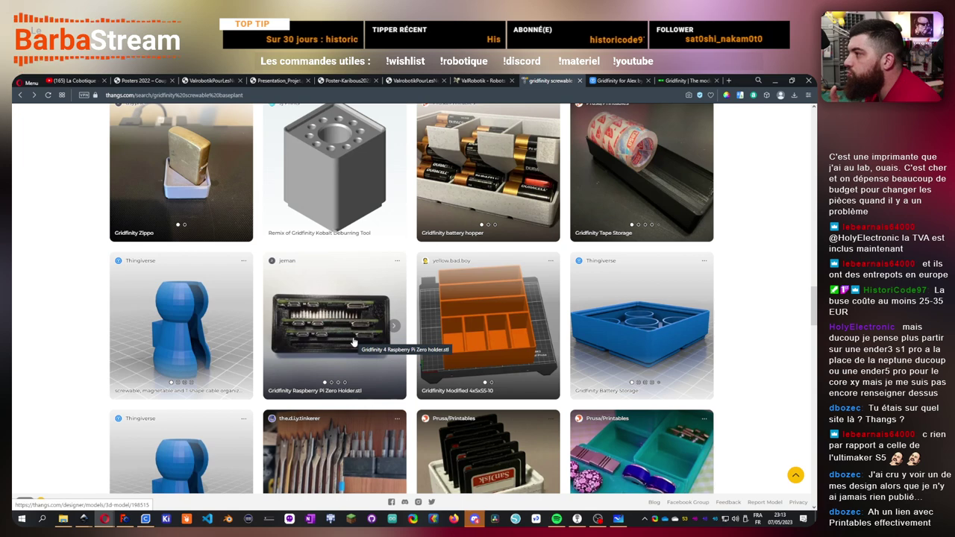
scroll(355, 342, down, 5)
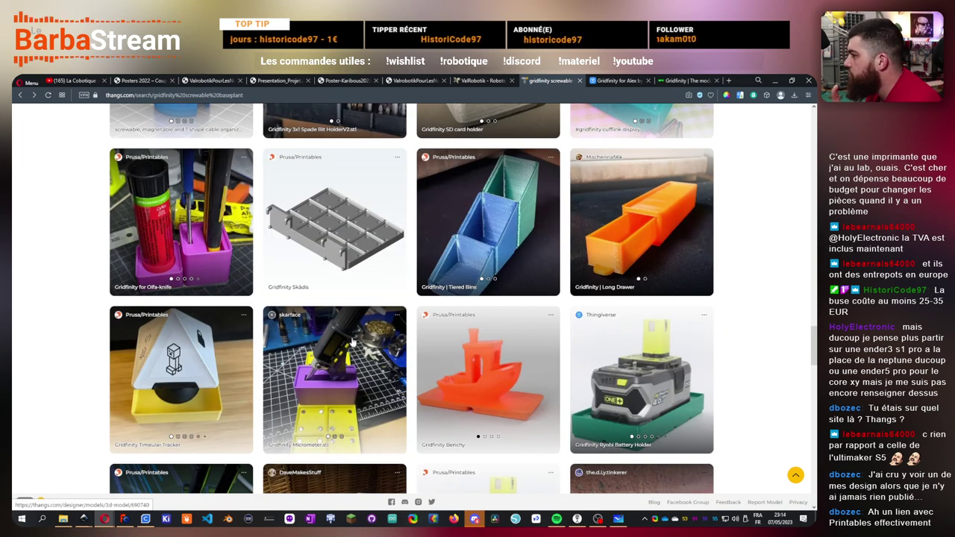
scroll(354, 342, down, 2)
scroll(354, 343, down, 5)
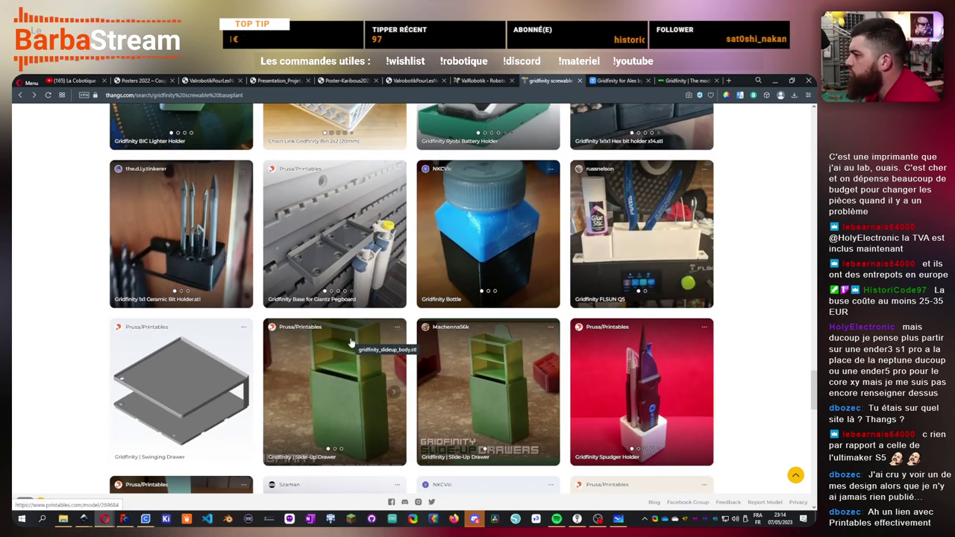
- Reach the end of the results and switch to the Gridfinity.xyz catalog tab
scroll(352, 343, down, 2)
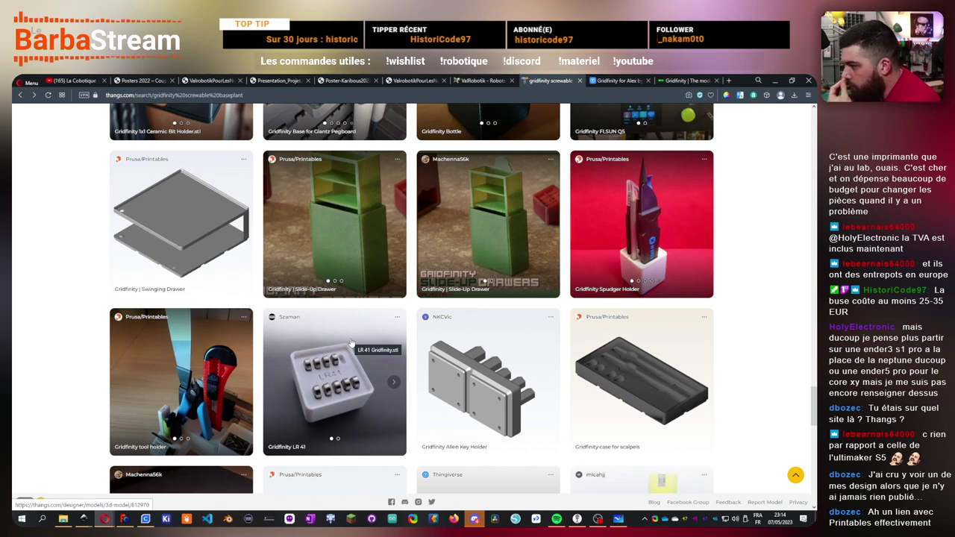
scroll(351, 343, down, 2)
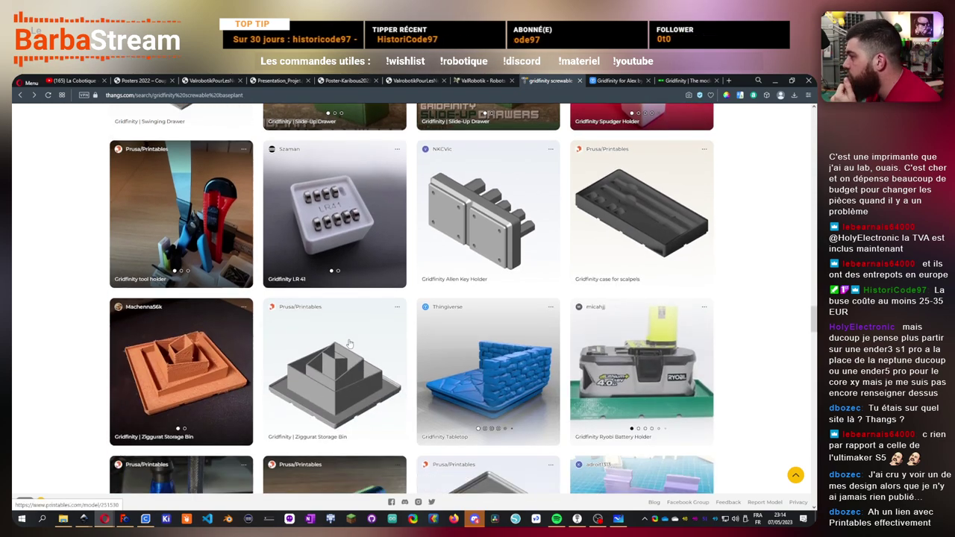
scroll(350, 343, down, 2)
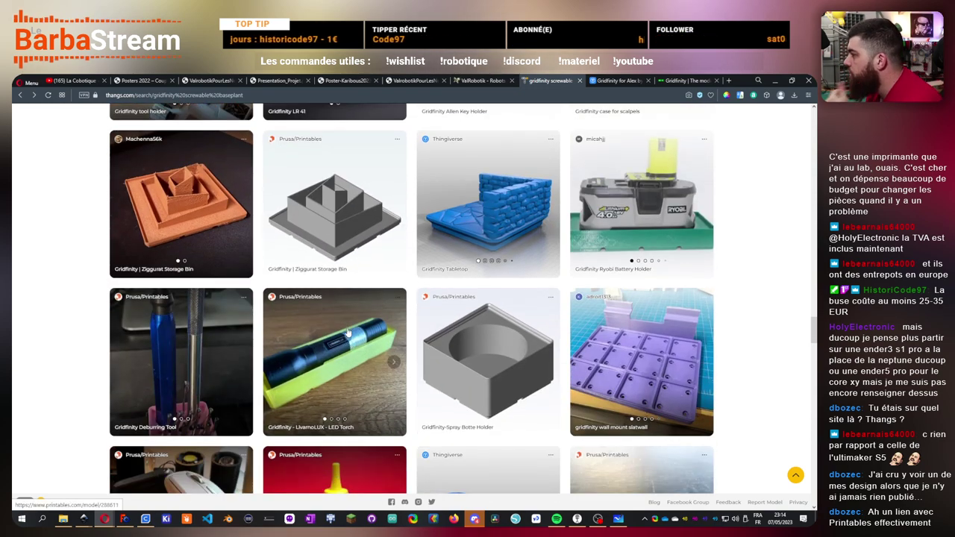
scroll(348, 333, down, 5)
scroll(489, 280, up, 2)
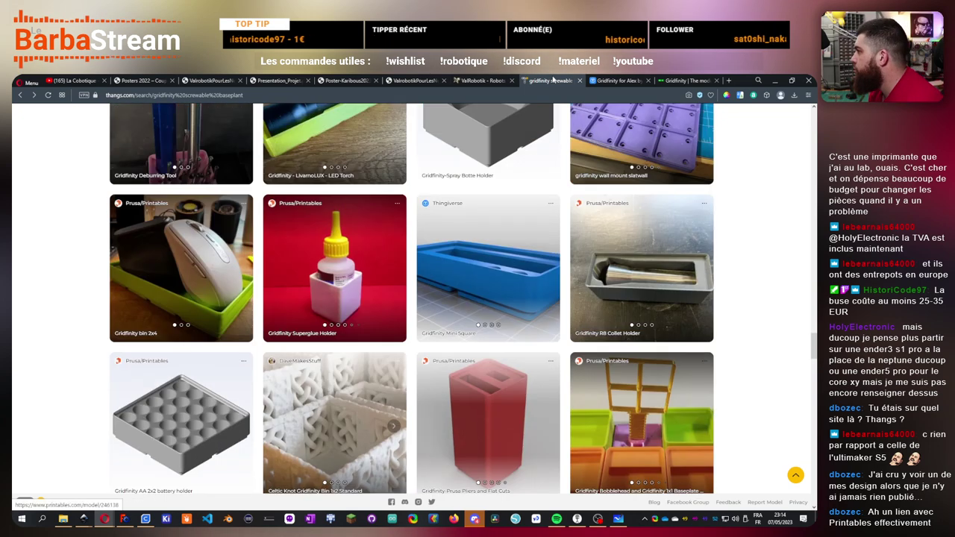
click(685, 80)
scroll(329, 384, up, 5)
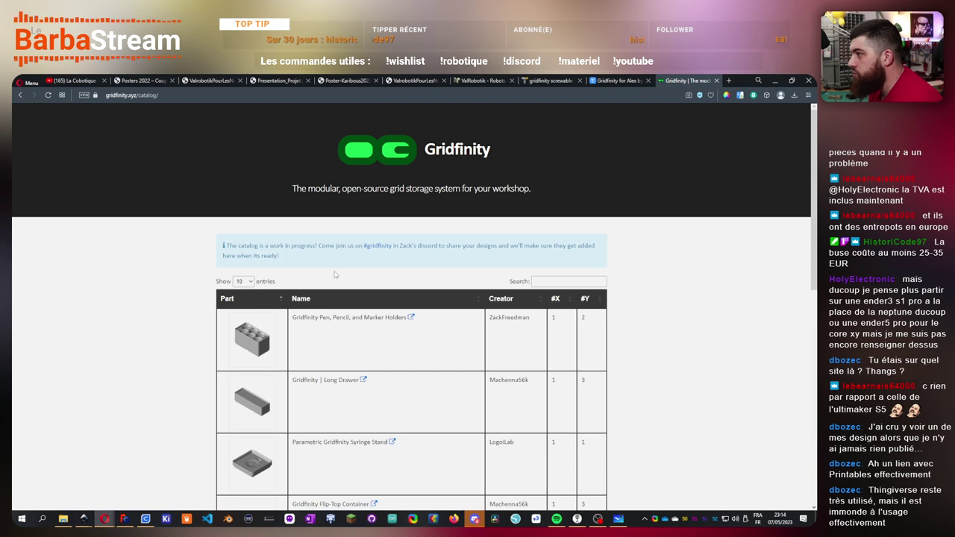
- Open Gridfinity.xyz's technical specifications page and read the baseplate specification
click(428, 151)
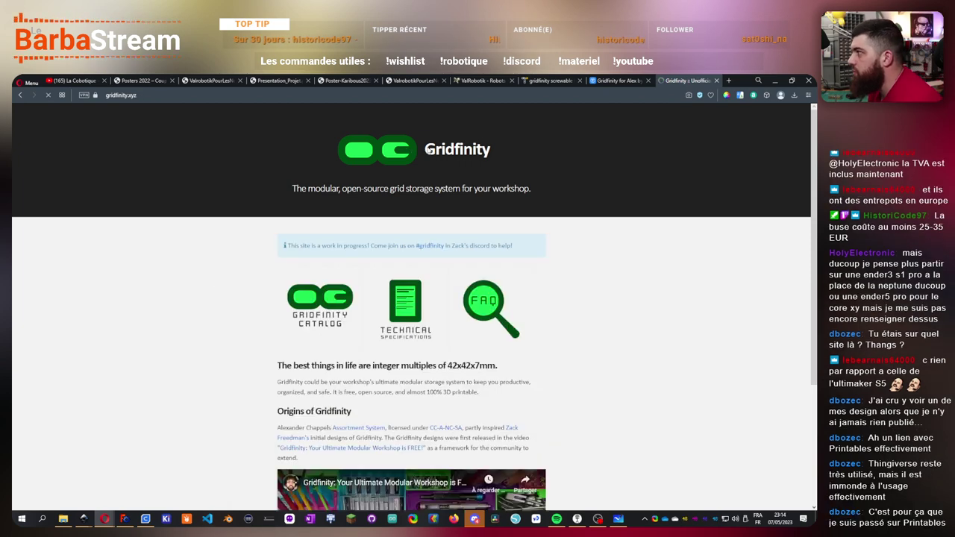
click(426, 313)
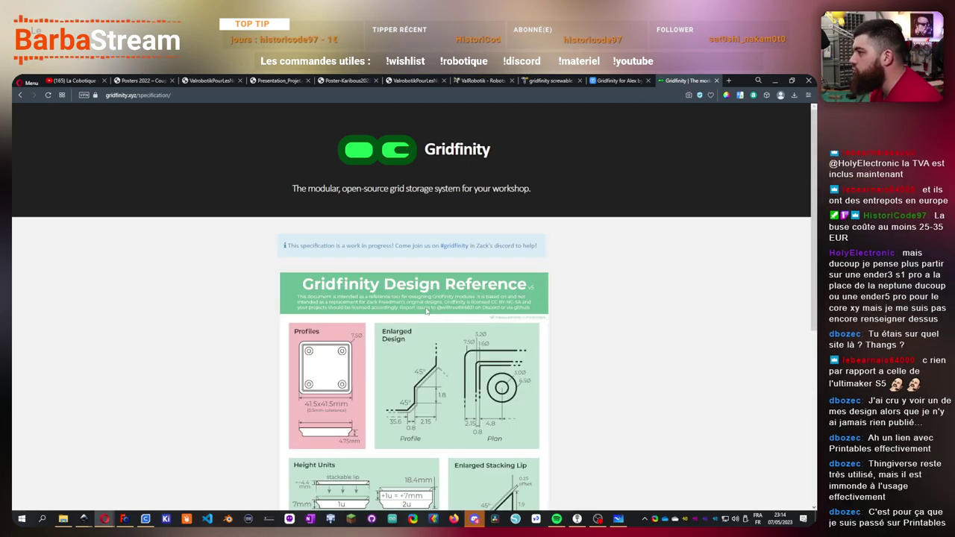
scroll(584, 346, down, 2)
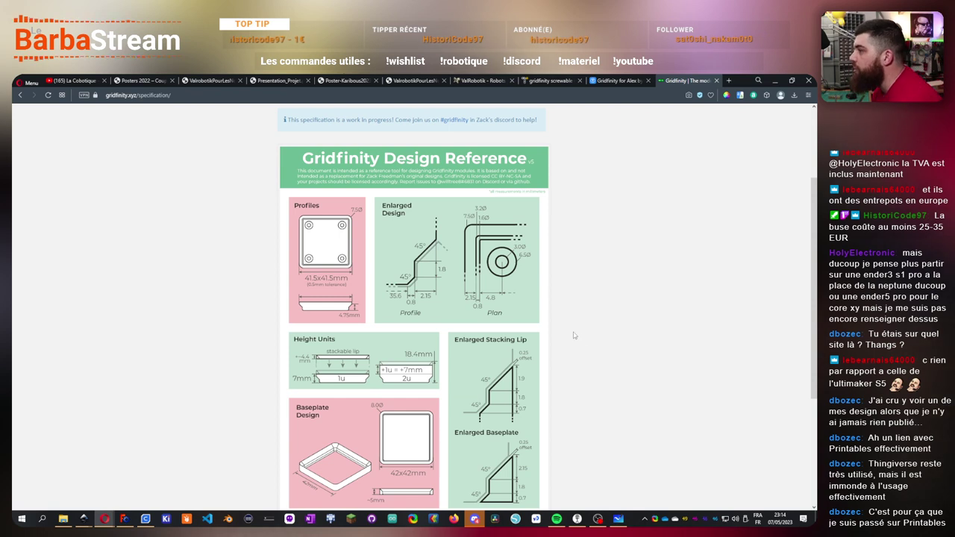
scroll(506, 353, down, 1)
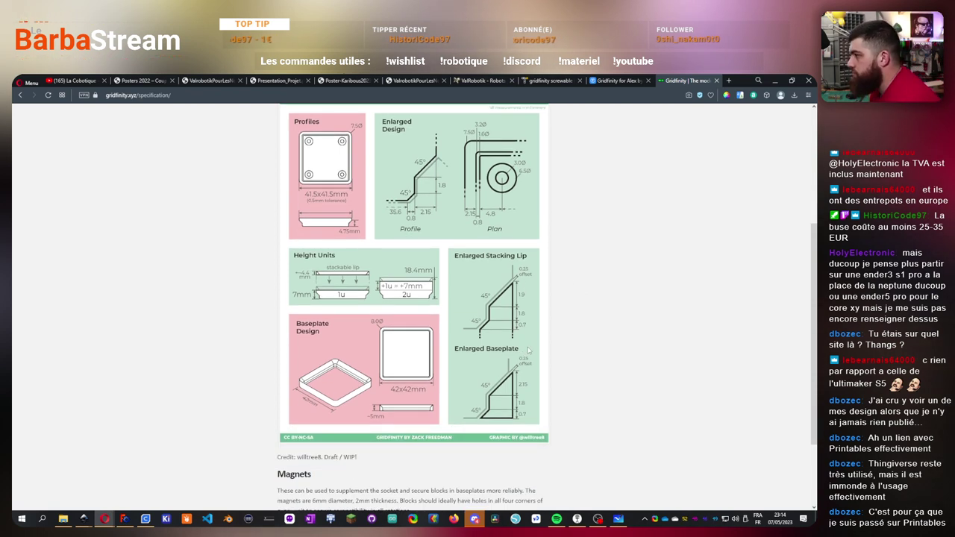
scroll(528, 349, up, 1)
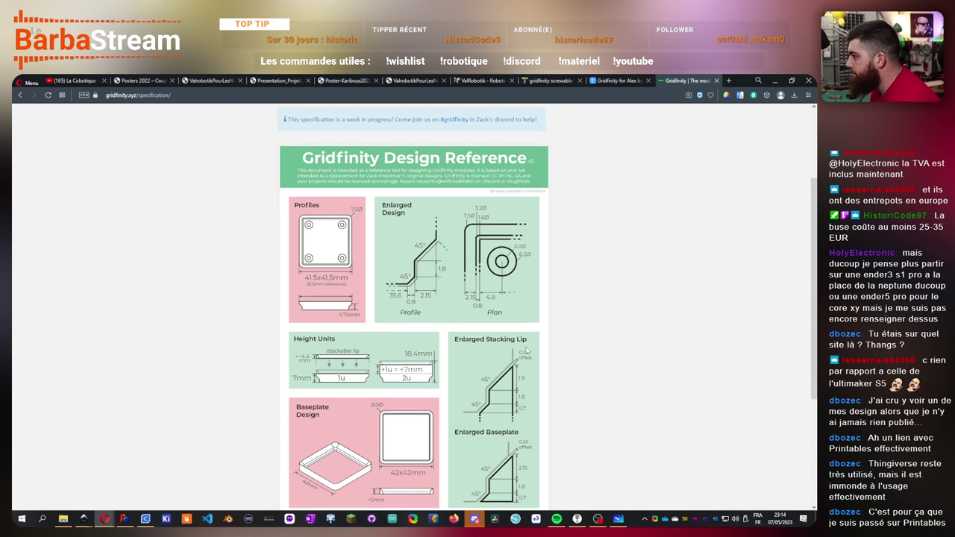
scroll(527, 350, down, 2)
scroll(527, 350, up, 1)
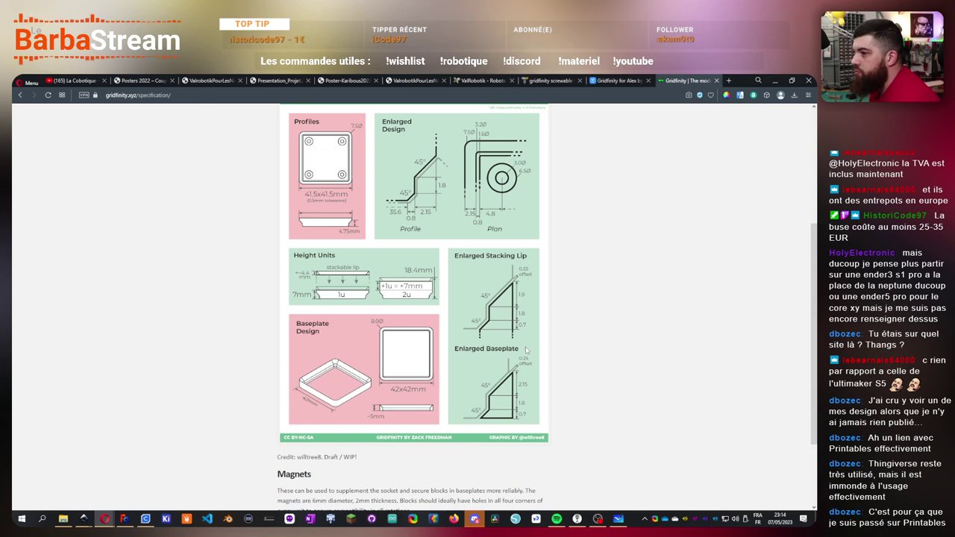
scroll(527, 350, down, 1)
scroll(527, 351, up, 1)
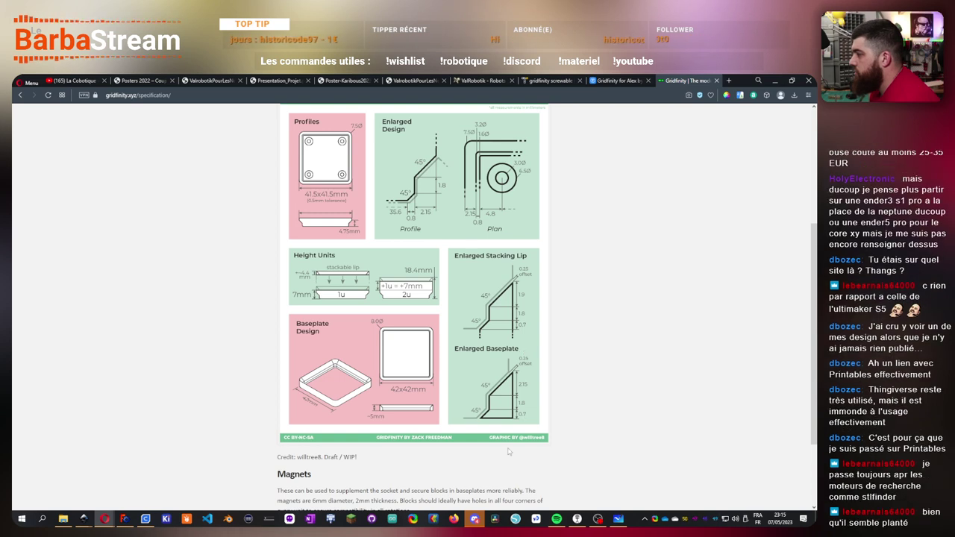
scroll(508, 451, down, 2)
scroll(515, 446, up, 2)
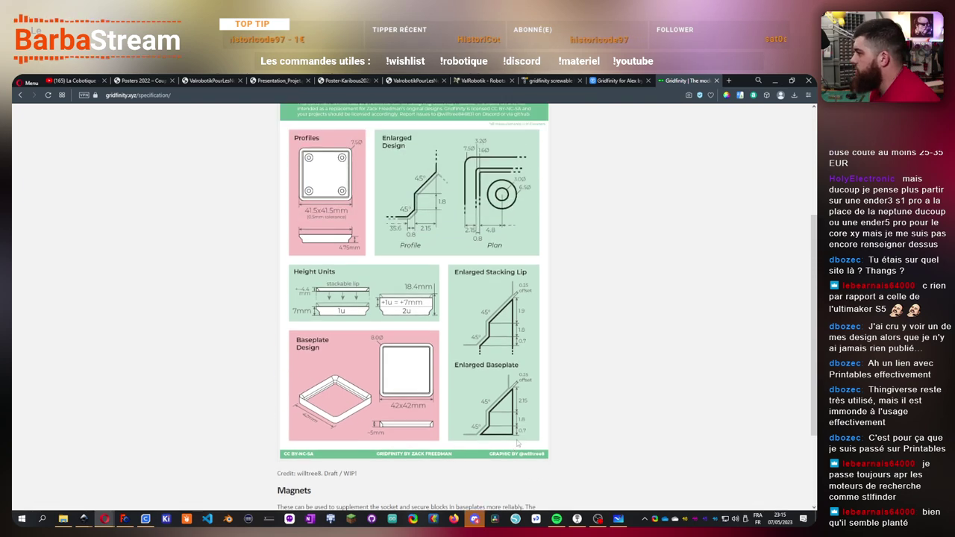
scroll(515, 446, up, 3)
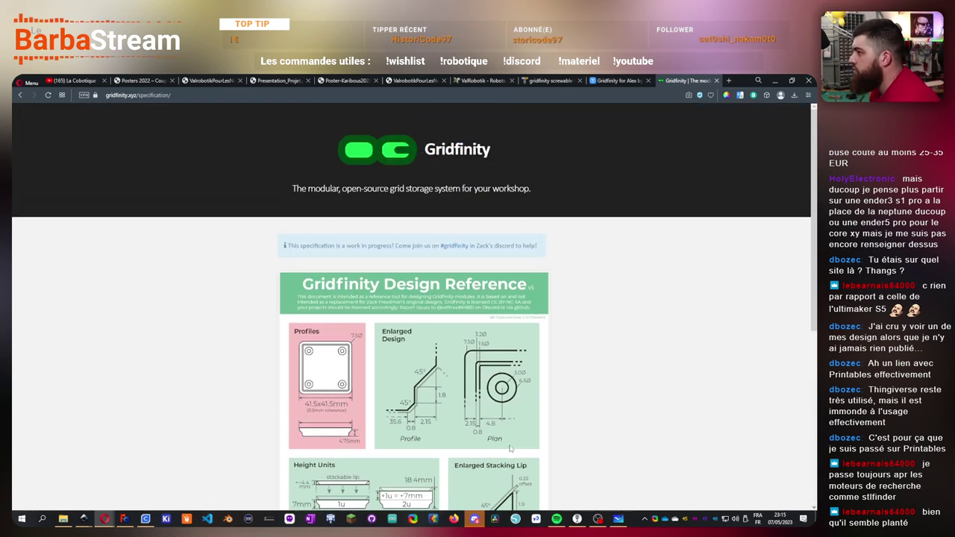
scroll(510, 448, down, 3)
ctrl+scroll(511, 448, up, 4)
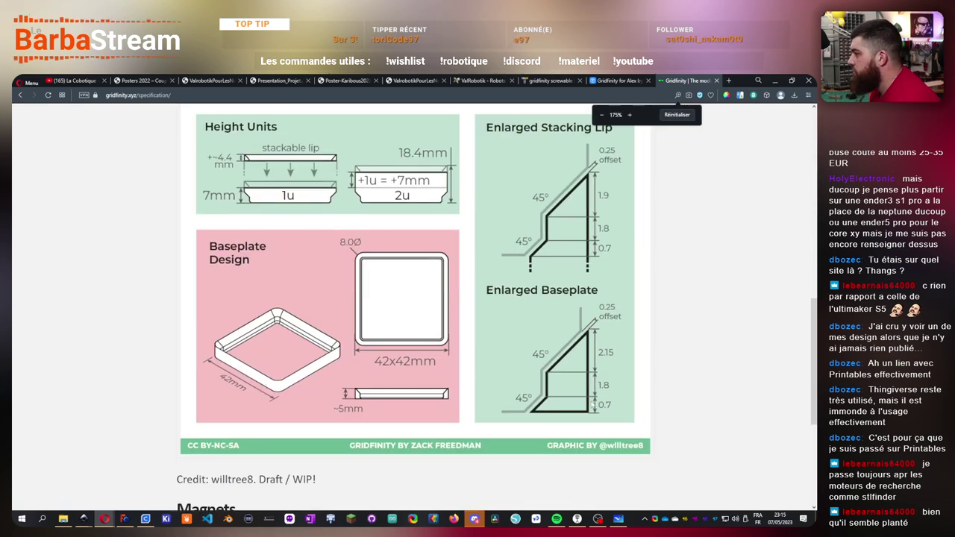
- Finish reviewing the specs, then minimise the browser to reveal the FreeCAD box
ctrl+scroll(593, 403, up, 1)
scroll(617, 404, up, 3)
scroll(608, 396, down, 7)
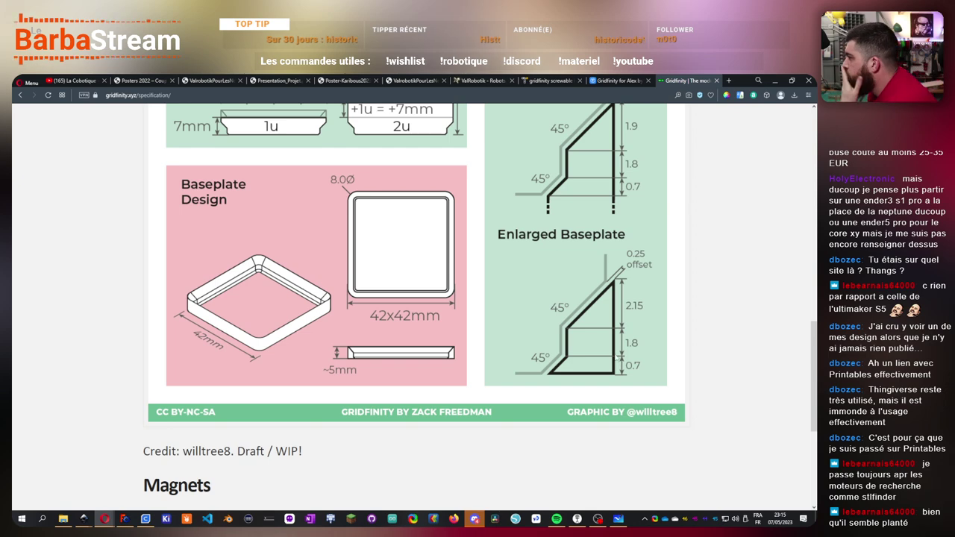
scroll(632, 359, up, 2)
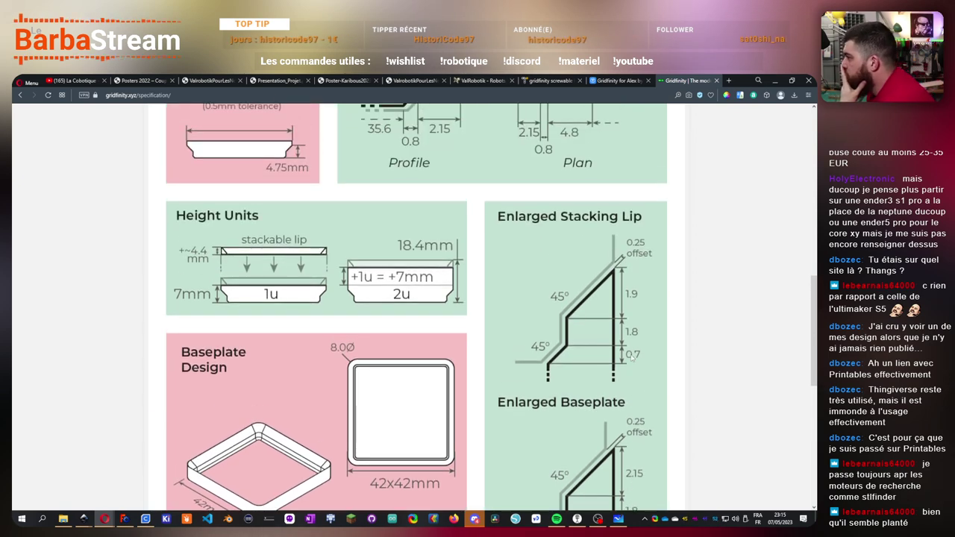
scroll(632, 359, down, 2)
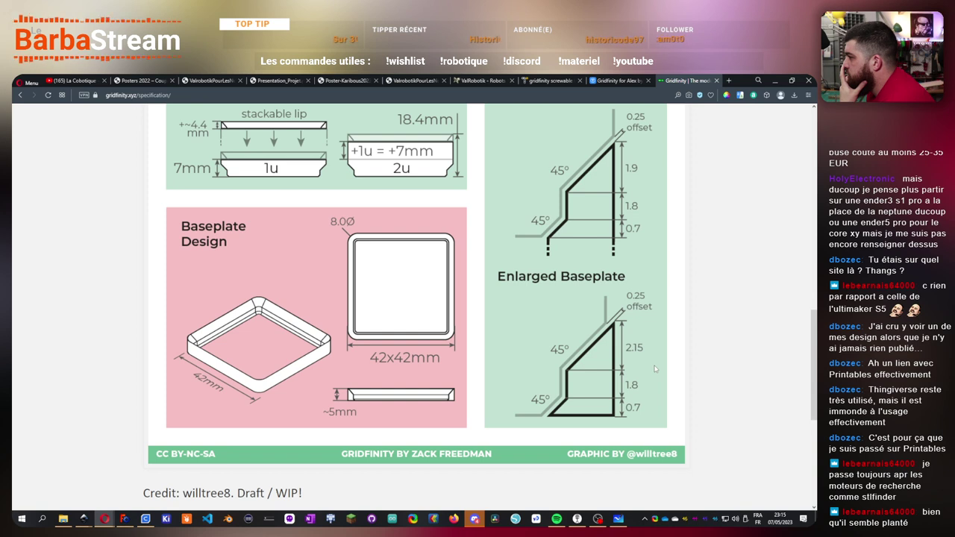
scroll(654, 369, up, 1)
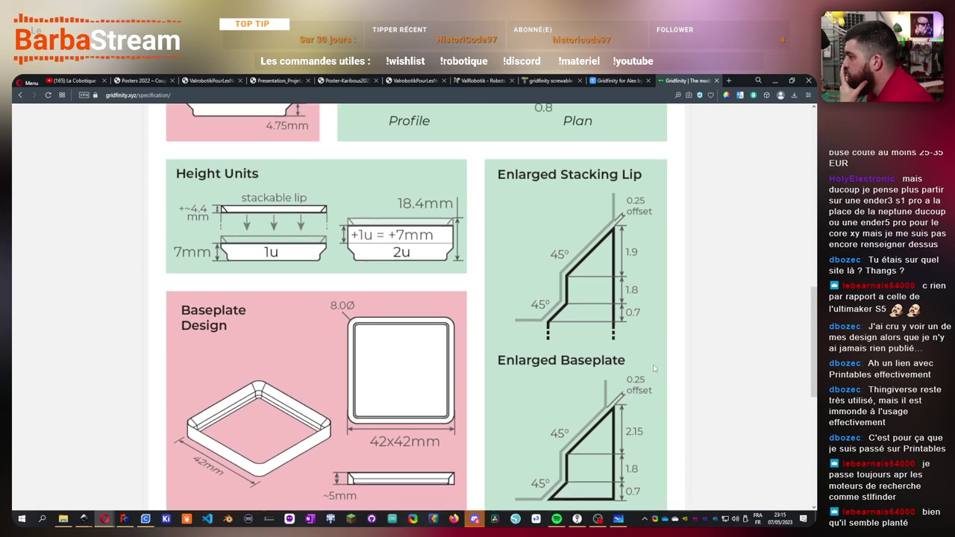
scroll(655, 369, up, 3)
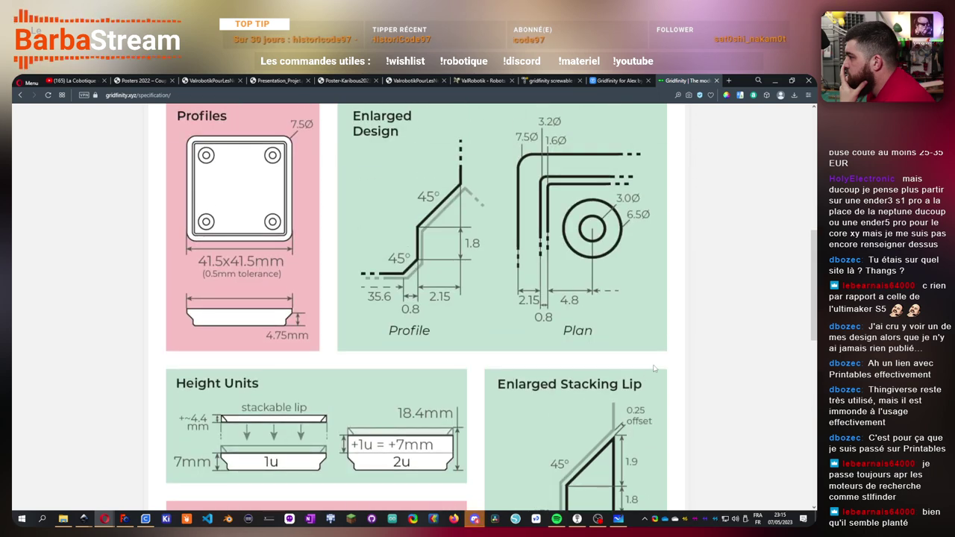
scroll(655, 368, down, 3)
scroll(655, 369, up, 3)
scroll(651, 369, down, 4)
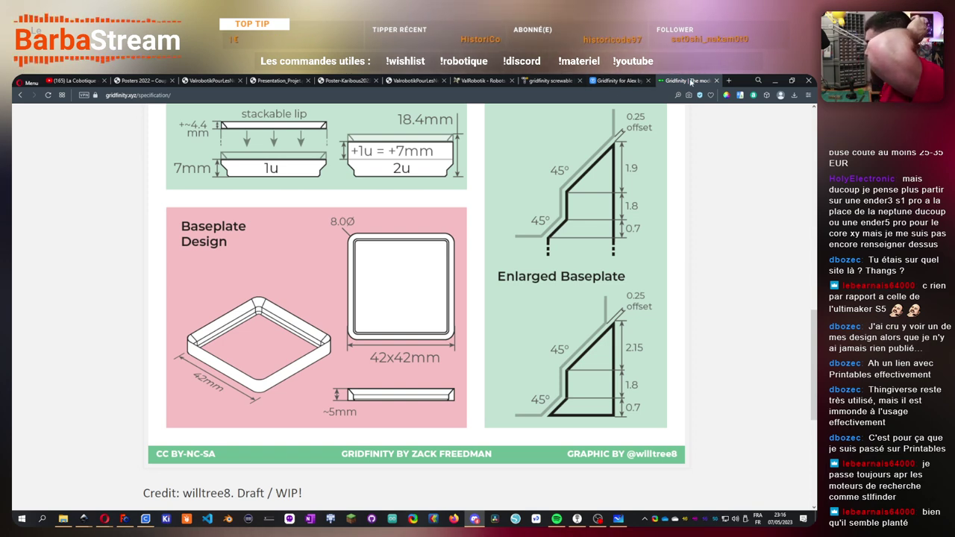
key(alt+Tab)
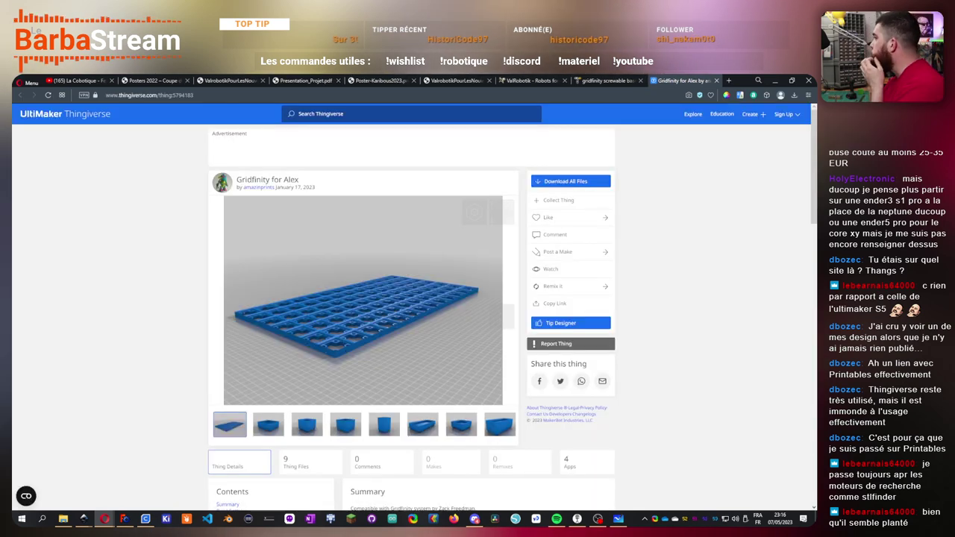
click(777, 80)
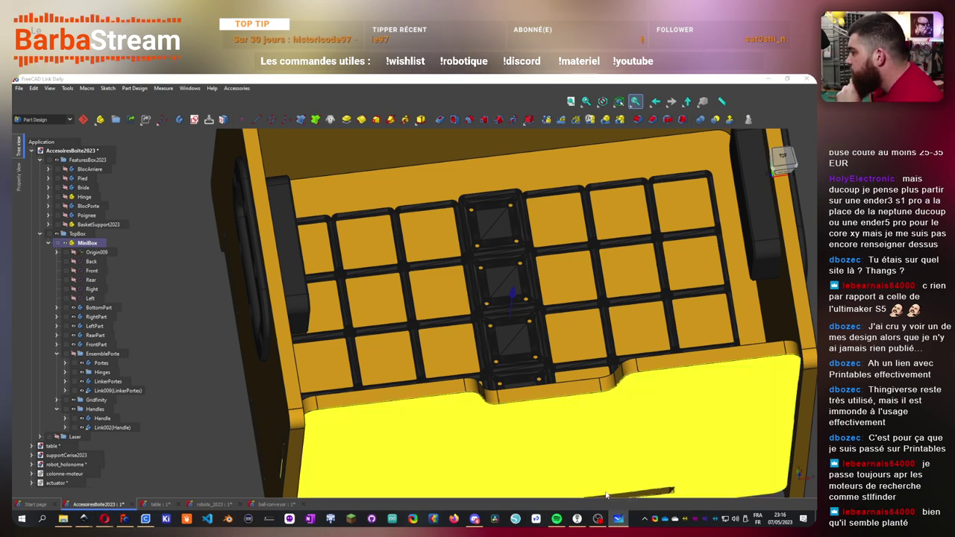
- Bring up Microsoft Whiteboard and zoom into empty space below the A and D sketches
click(618, 519)
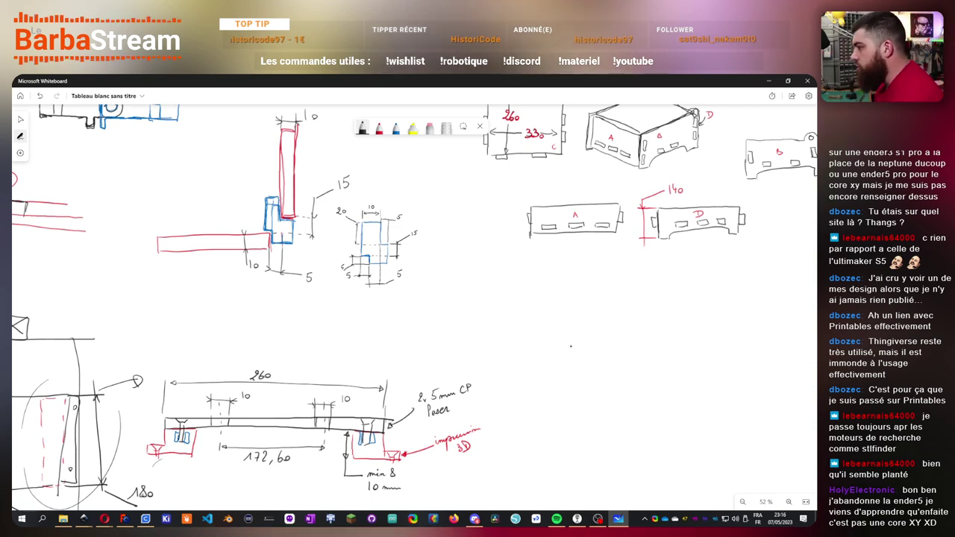
right_drag(599, 354, 274, 322)
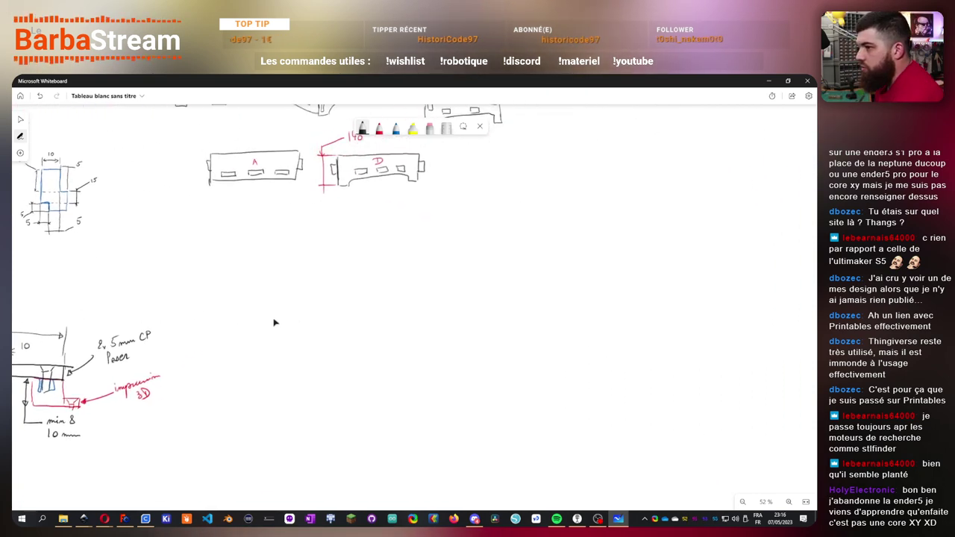
ctrl+scroll(397, 341, up, 5)
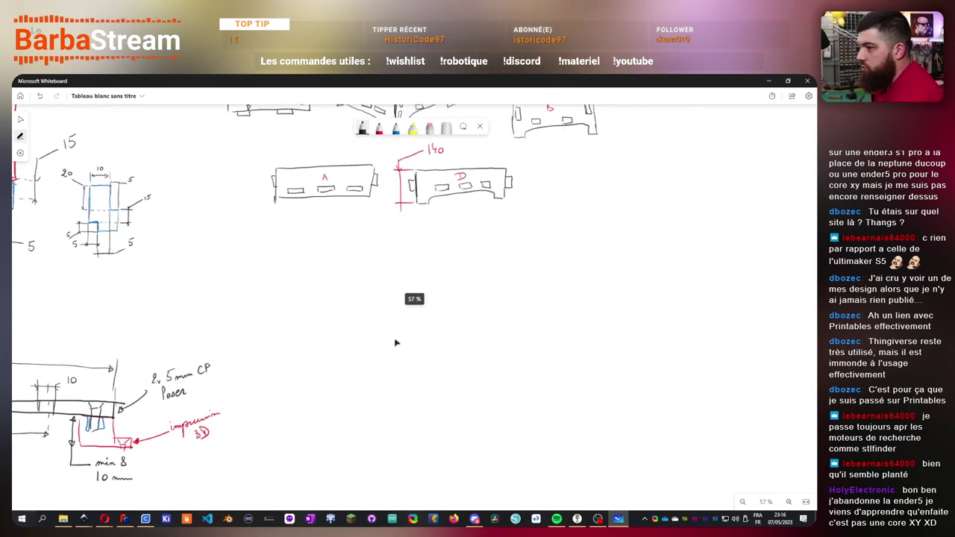
ctrl+scroll(412, 386, up, 2)
right_drag(412, 386, 363, 384)
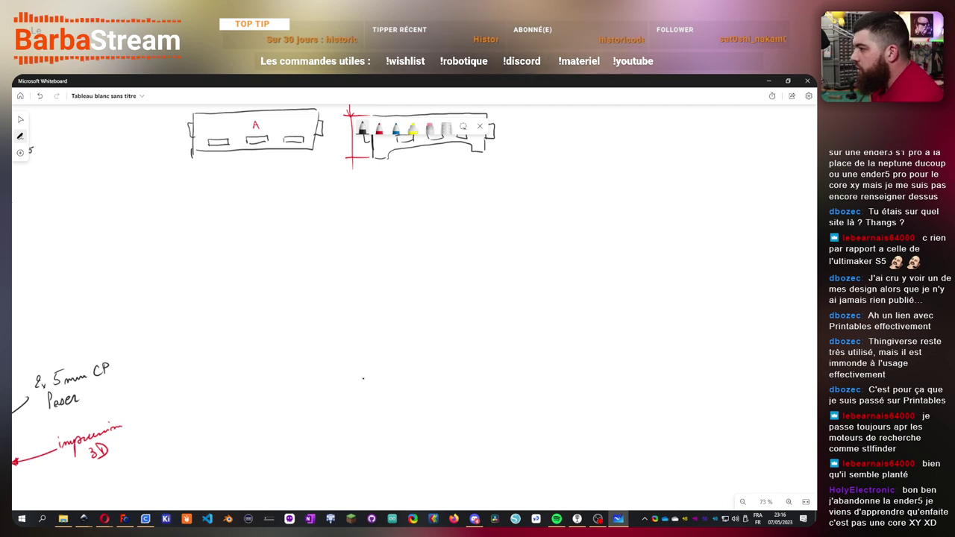
- Draw a rectangle with three pen strokes, then return to FreeCAD
drag(236, 221, 229, 379)
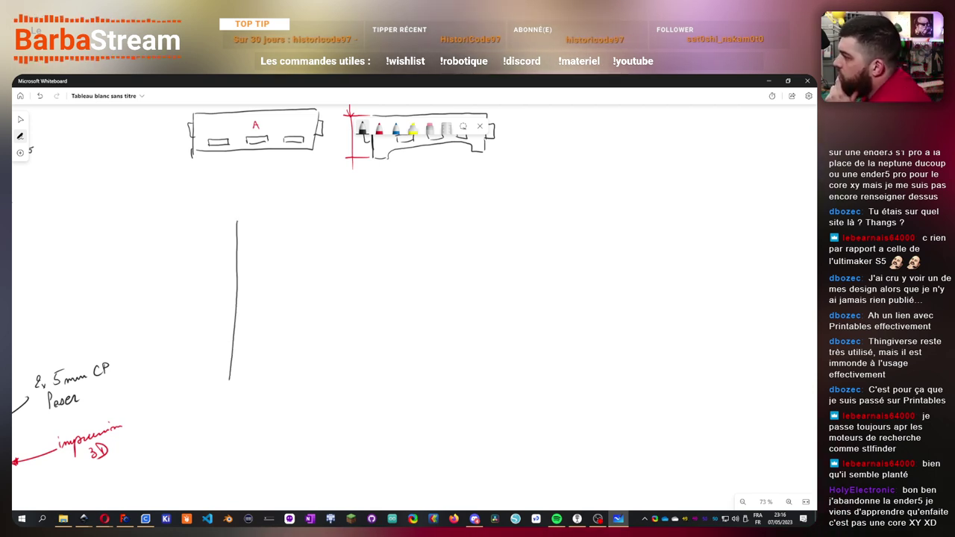
mouse_move(239, 216)
mouse_down()
mouse_move(425, 218)
mouse_move(442, 244)
mouse_move(446, 378)
mouse_up()
drag(262, 379, 450, 375)
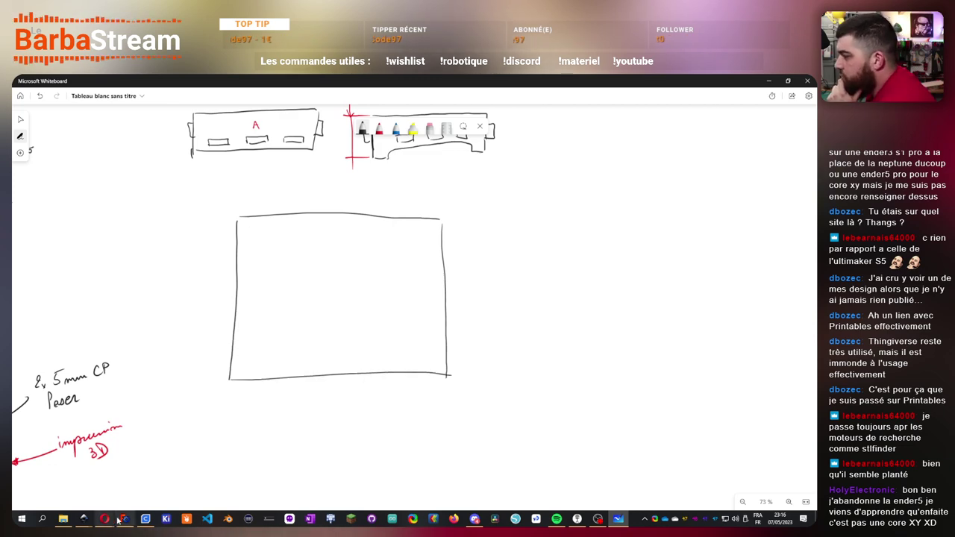
key(alt+Tab)
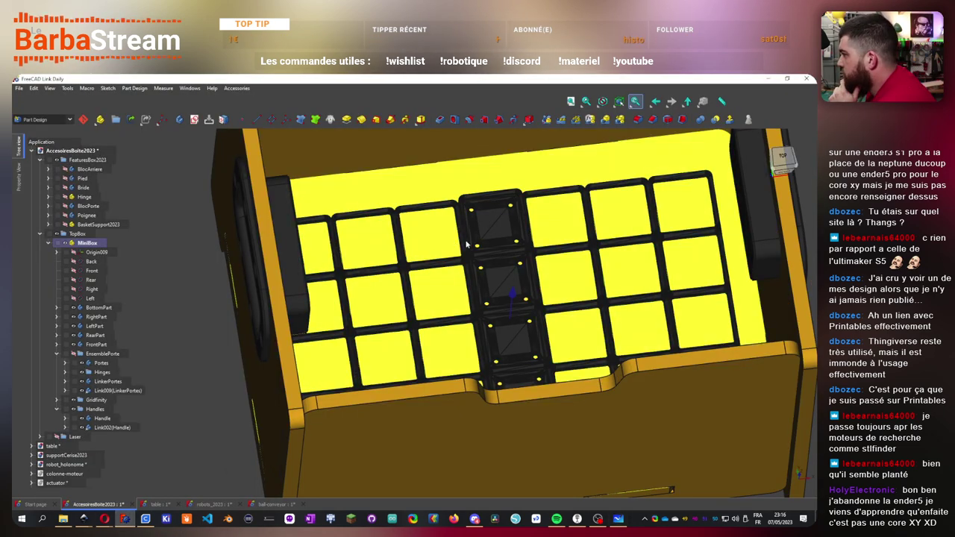
- View the MiniBox grid from the top, tilt slightly, and select a middle-column grid edge
key(0)
key(2)
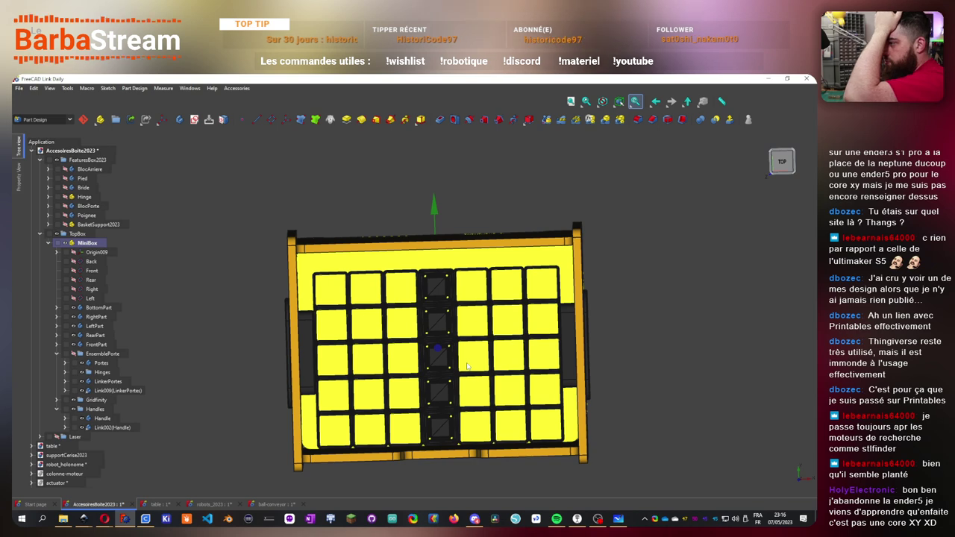
middle_drag(468, 367, 420, 408)
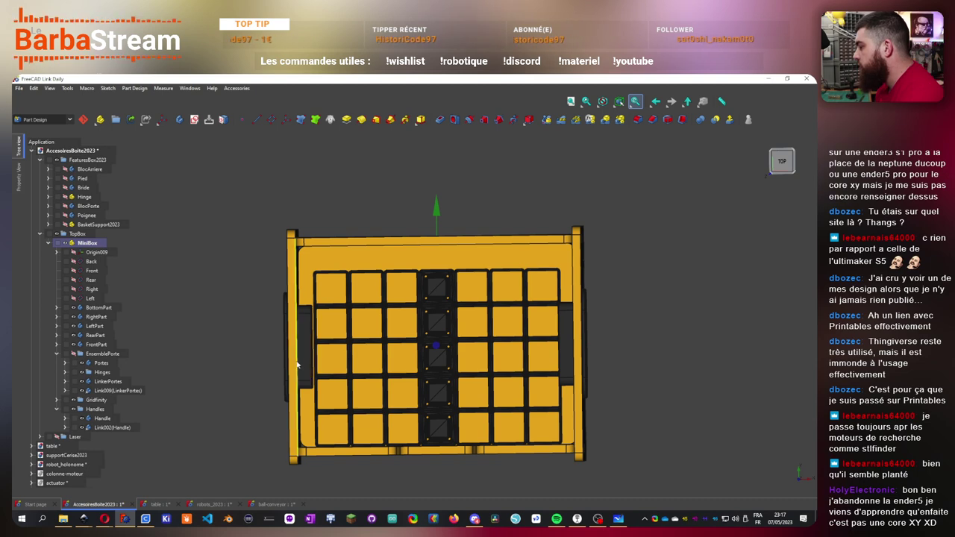
click(422, 288)
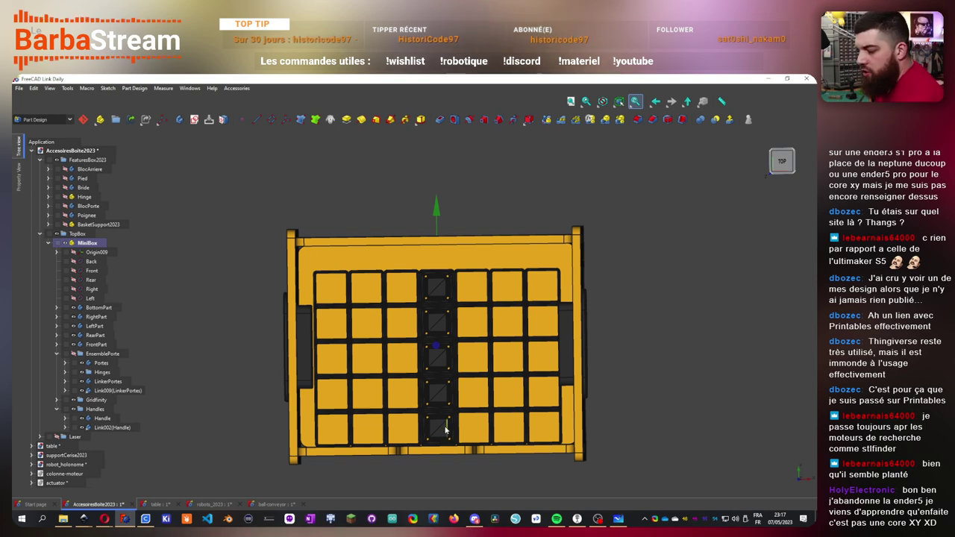
- Open the Windows search to look for the Calculator
scroll(342, 323, up, 5)
scroll(362, 313, down, 5)
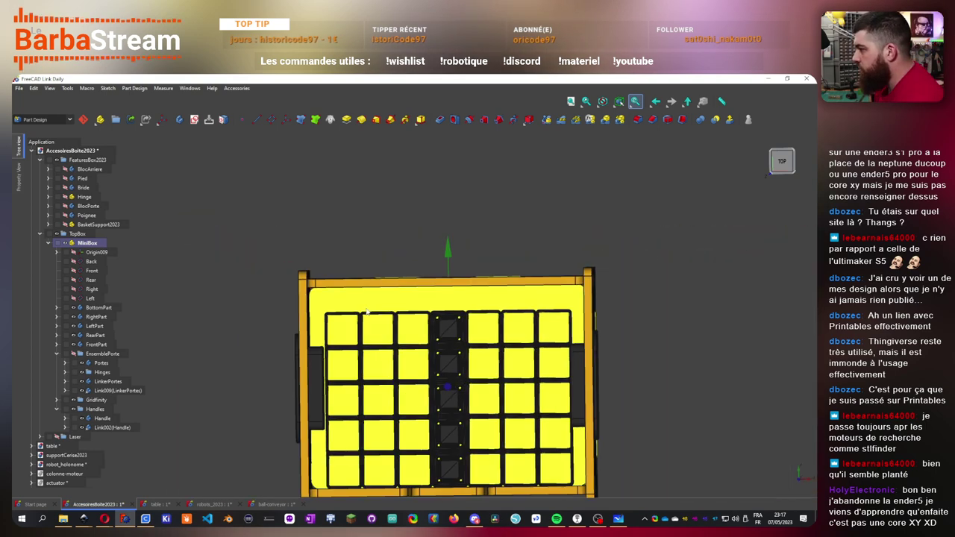
key(super)
- Search Windows for 'cal', then dismiss the search with Escape
text(cal)
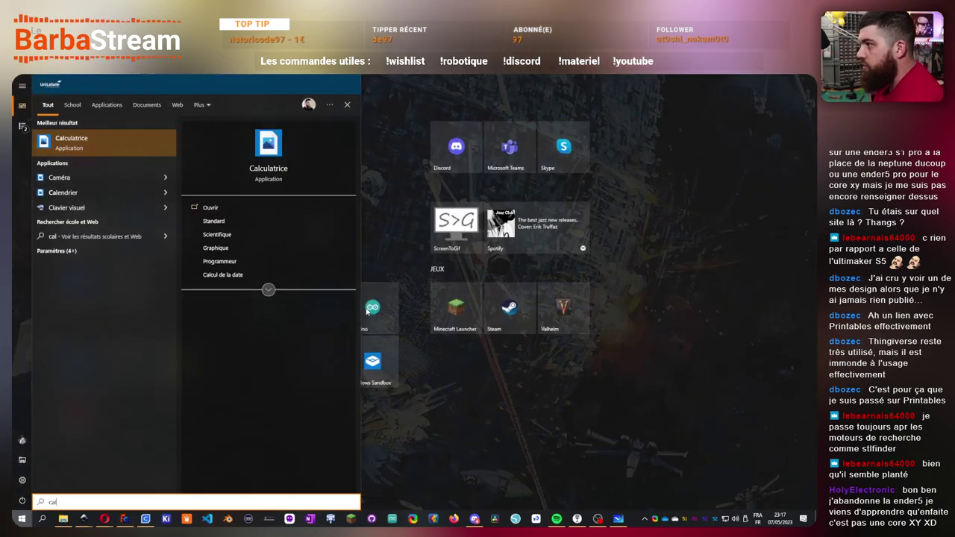
key(Escape)
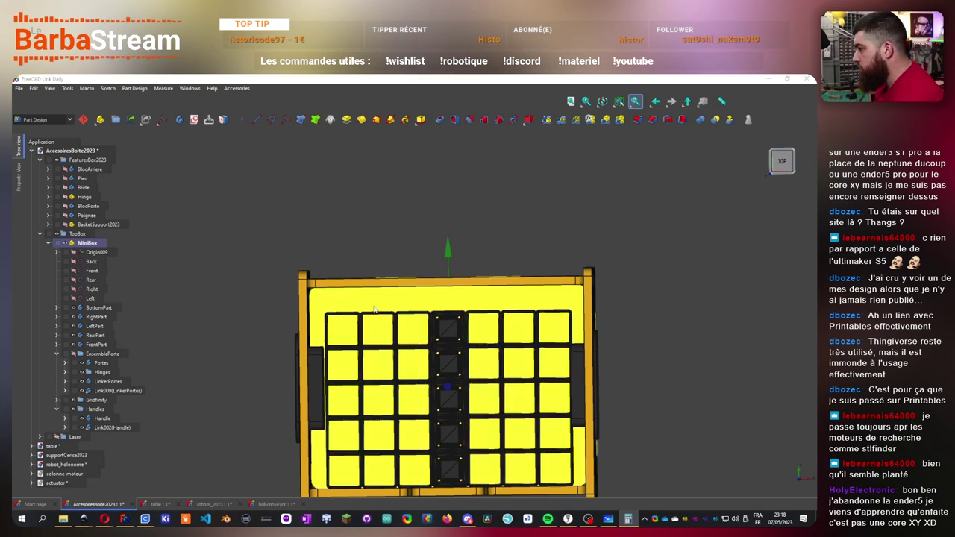
- Orbit the mini box to an angled isometric overview
middle_drag(456, 475, 437, 433)
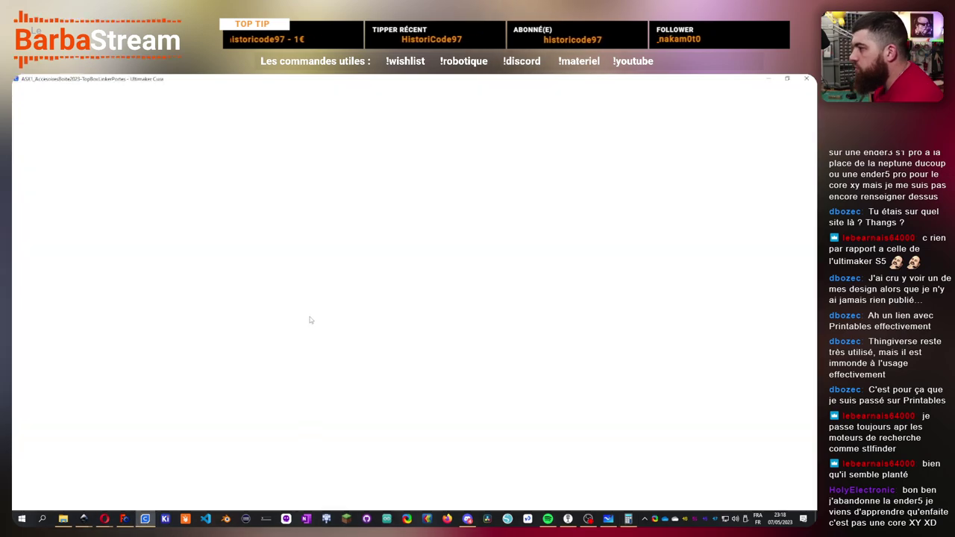
- In Cura's PREPARE stage, delete both LinkerPortes parts from the build plate, then return to FreeCAD
scroll(329, 388, down, 5)
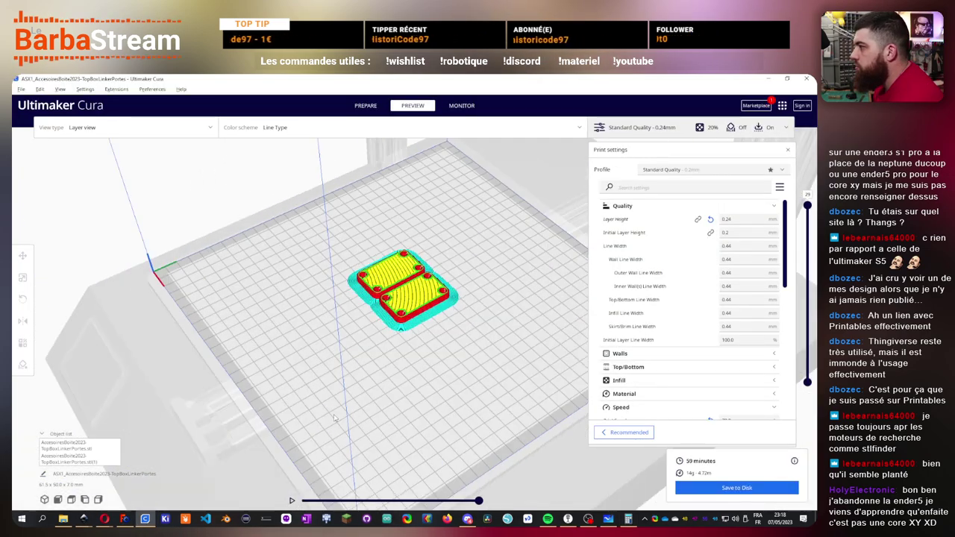
right_drag(334, 418, 415, 84)
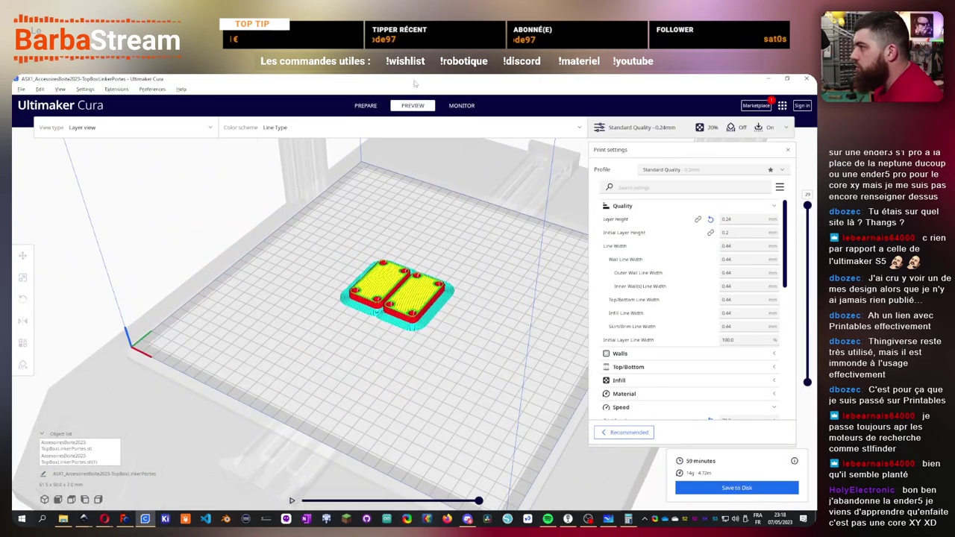
click(366, 105)
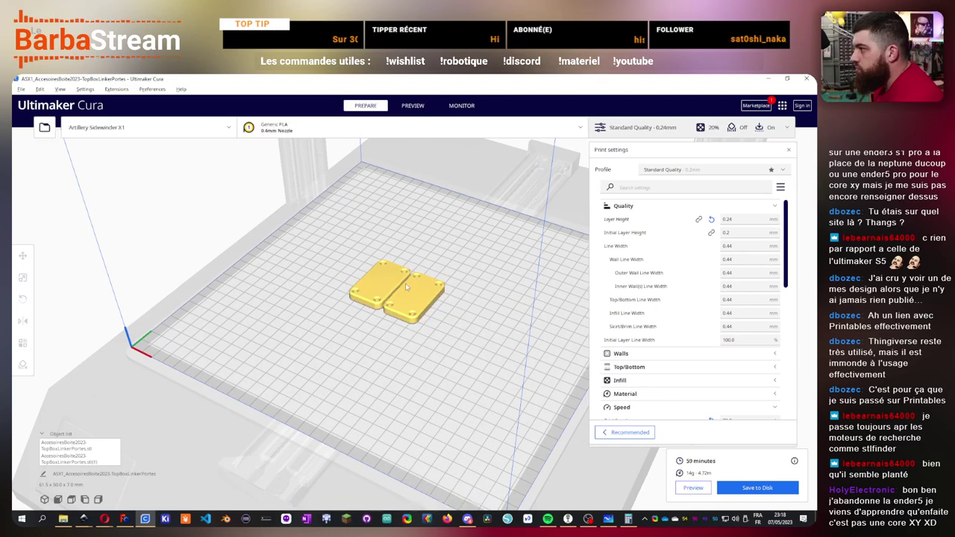
key(ctrl+a)
key(Delete)
right_drag(407, 287, 401, 334)
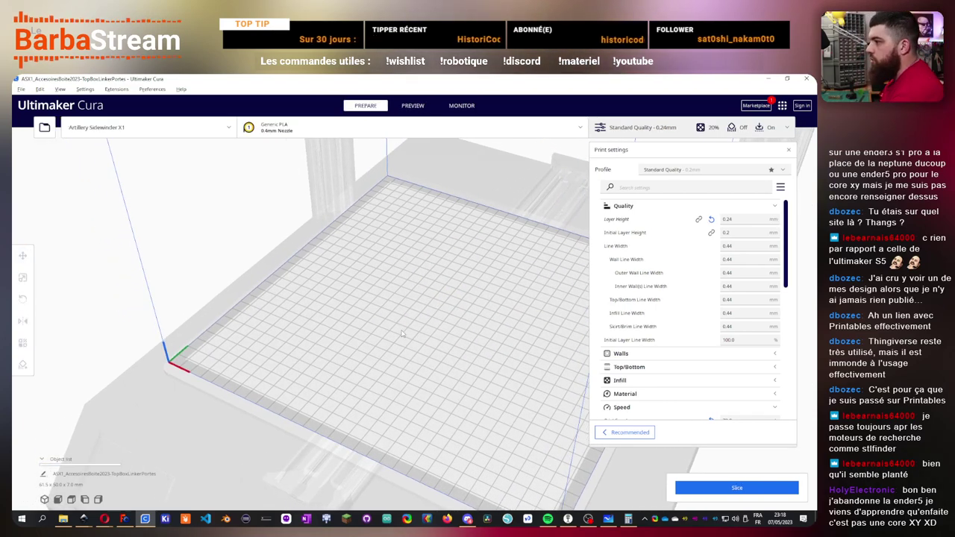
click(131, 521)
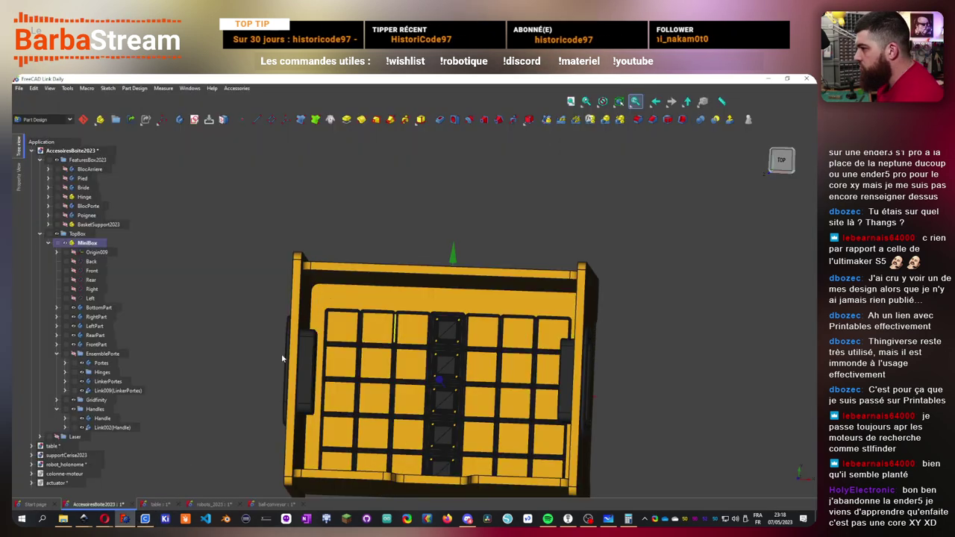
- Select the Gridfinity frame pieces Frame_1x5001 through Link008 in the tree
click(56, 400)
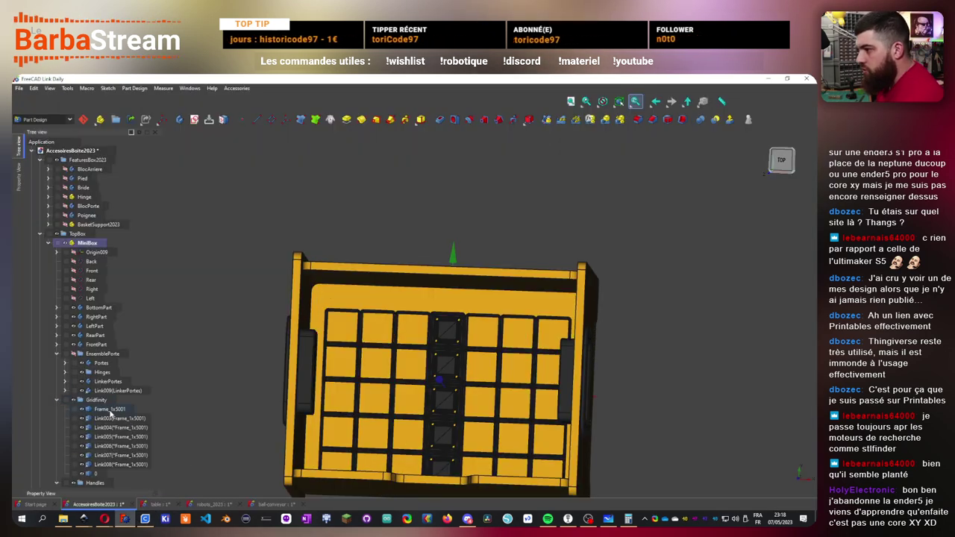
click(110, 410)
click(115, 419)
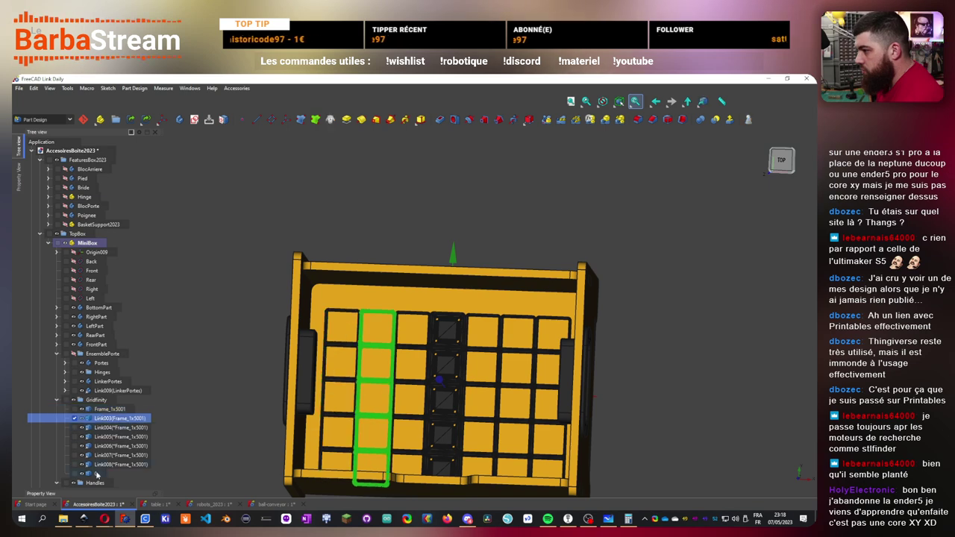
click(97, 475)
click(121, 464)
shift+click(112, 410)
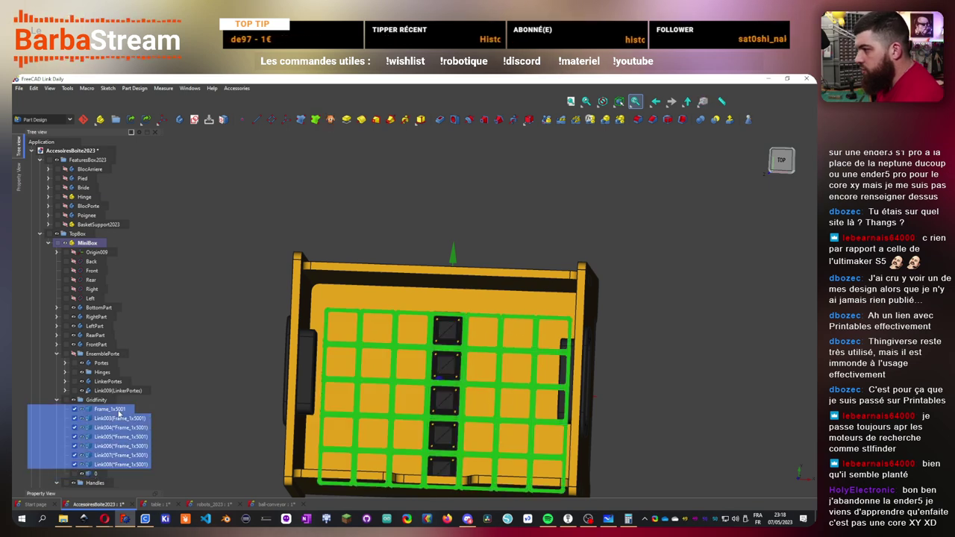
- Export the selected pieces as AccessoiresBoite2023FrameTotal and switch to Ultimaker Cura
click(18, 88)
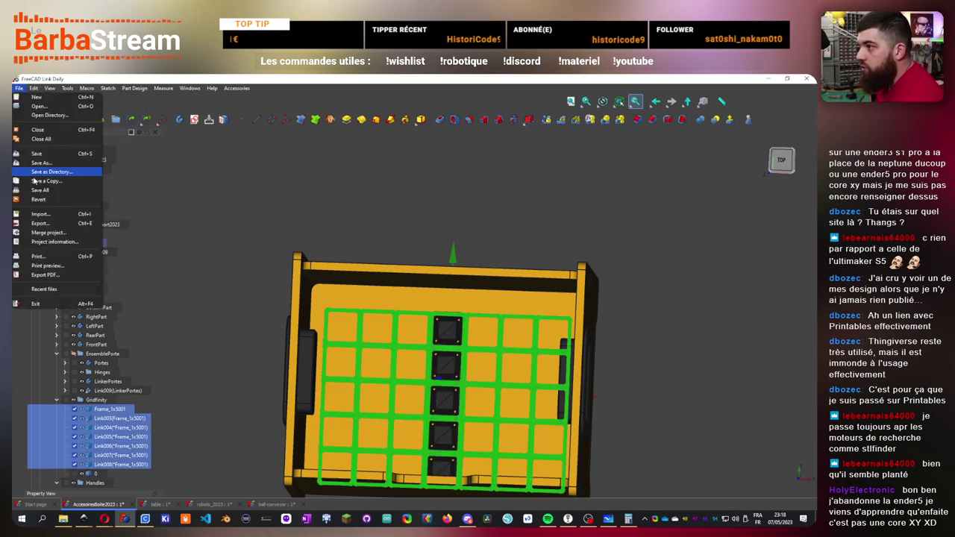
click(45, 226)
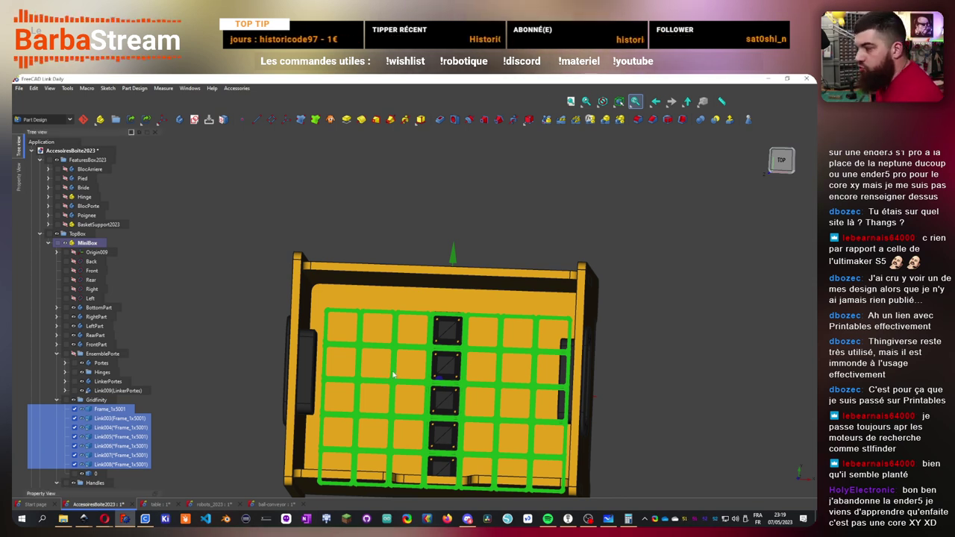
click(144, 518)
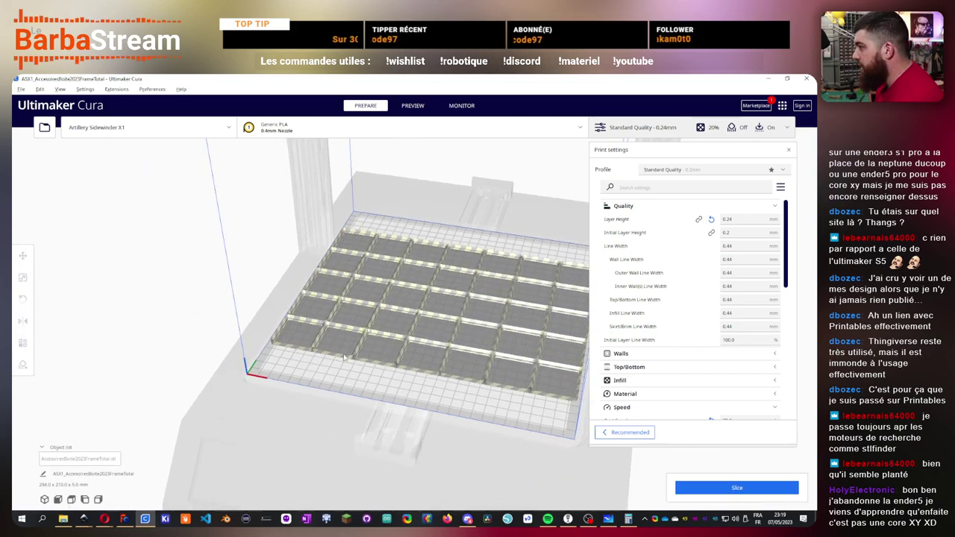
- In Cura, switch the printer to the BQ Hephestos 2 - 0.8mm
right_drag(344, 357, 82, 179)
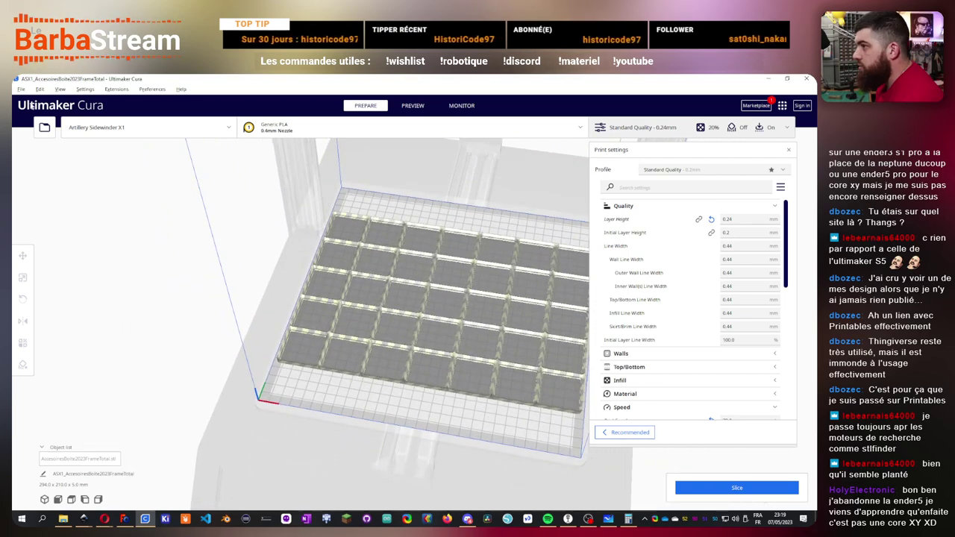
click(83, 131)
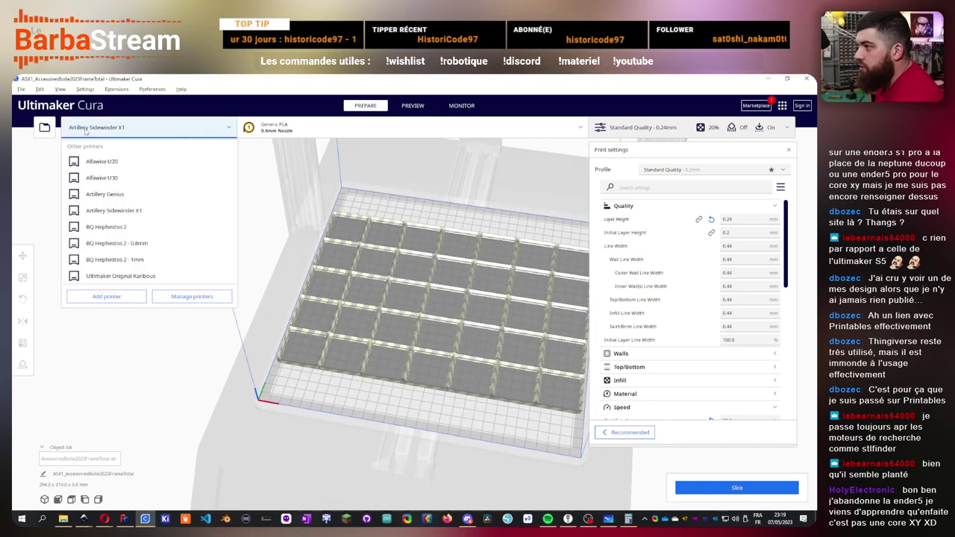
click(172, 243)
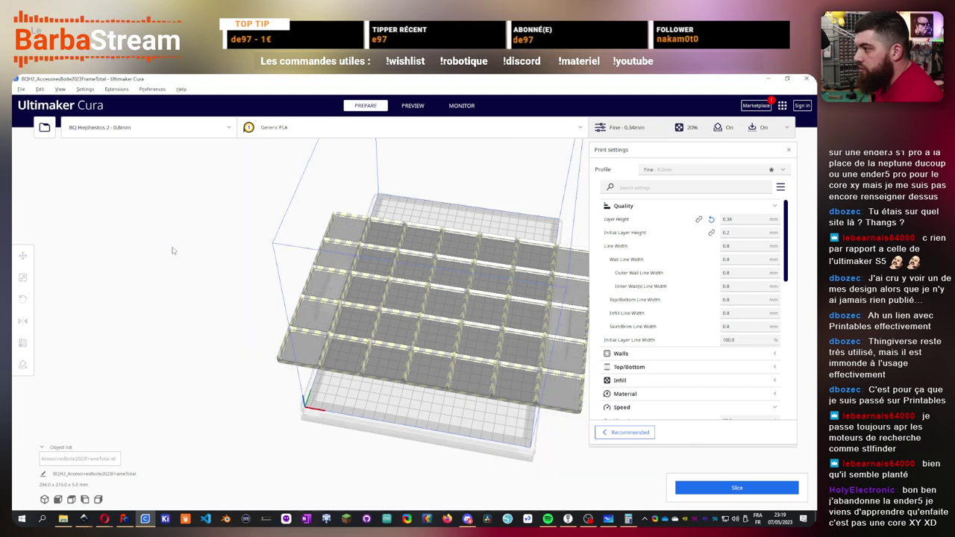
click(382, 355)
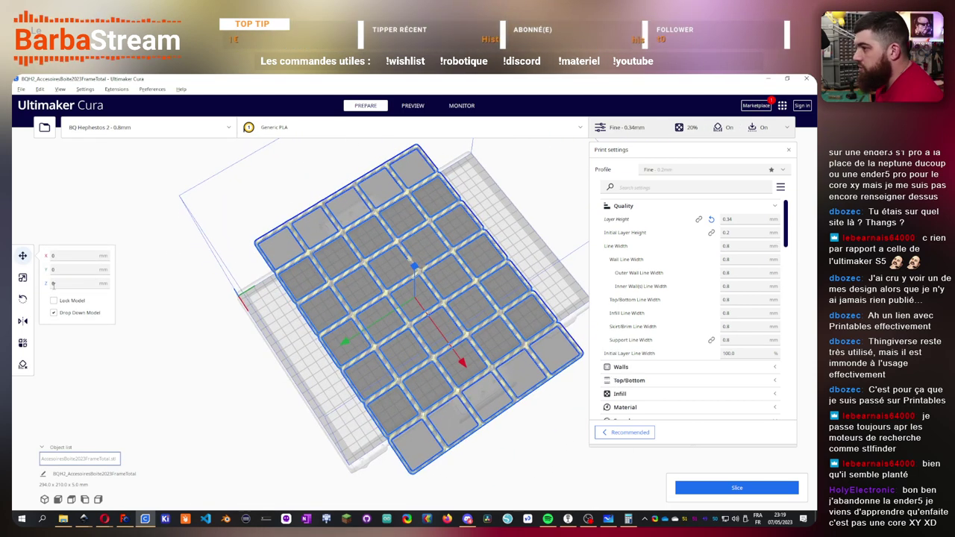
- Rotate the grid frame to line up with the build plate, then view the plate from above
key(r)
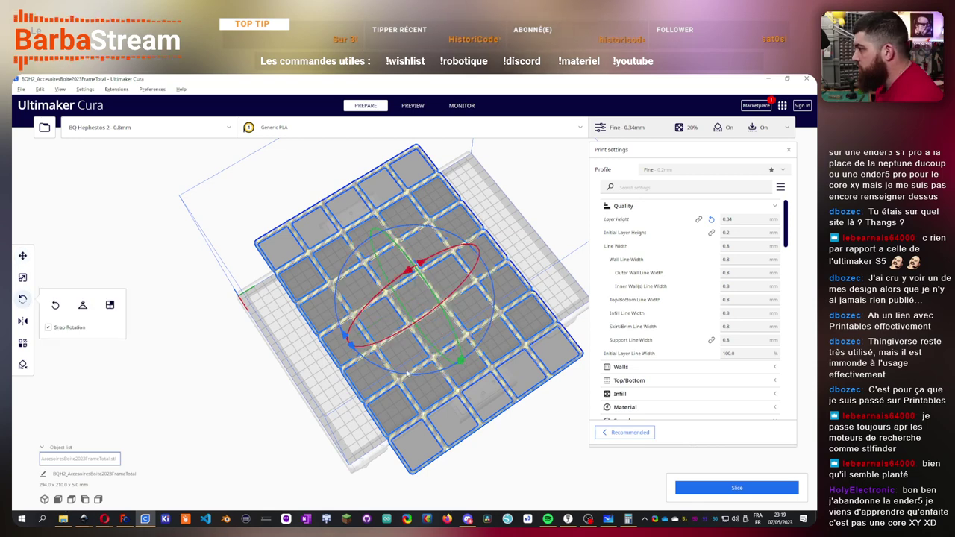
drag(350, 347, 505, 347)
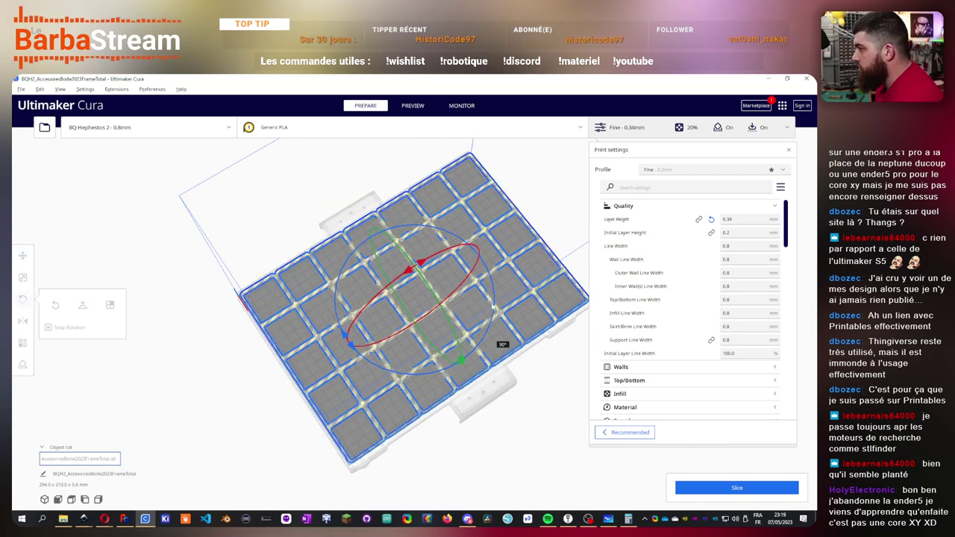
click(432, 433)
right_drag(431, 434, 172, 224)
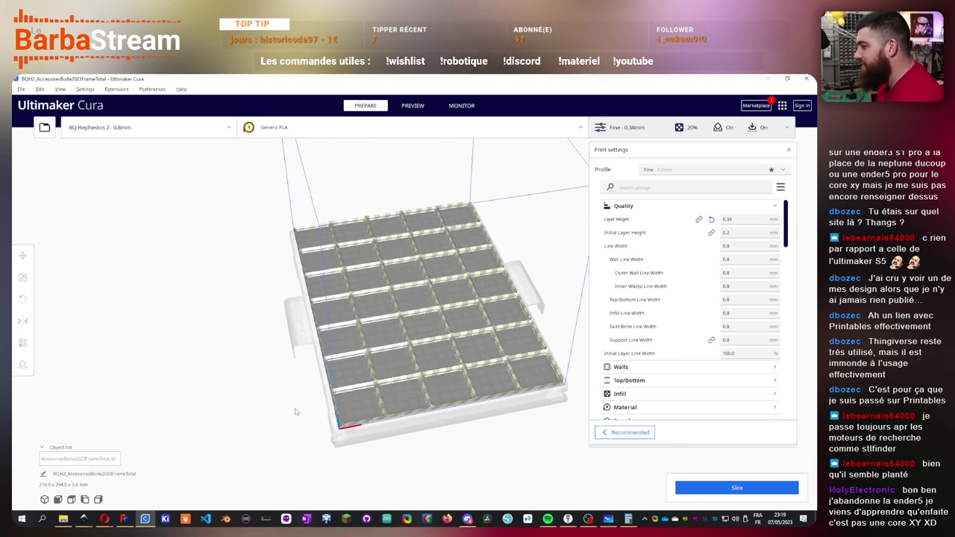
- Change the printer to the Artillery Sidewinder X1 and square the grid frame on its plate
click(134, 128)
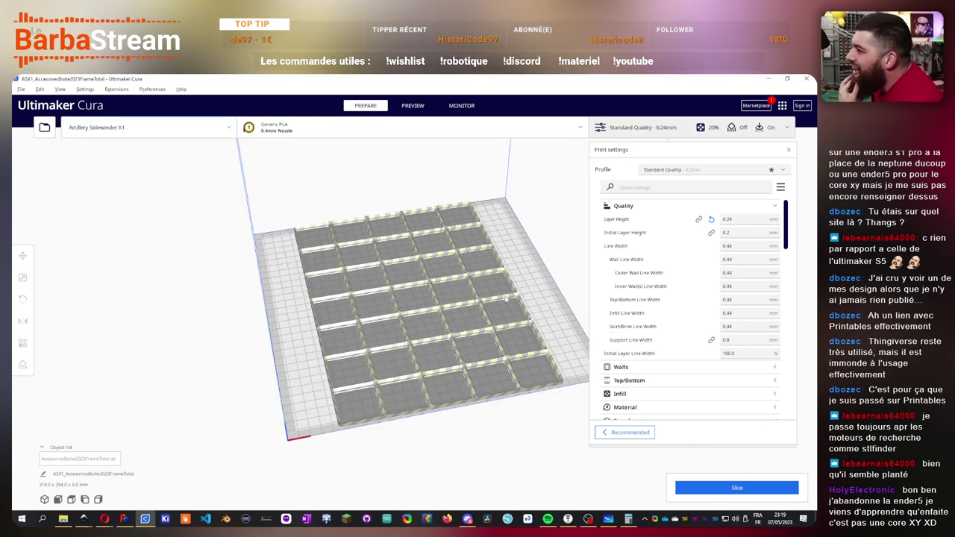
click(450, 330)
right_drag(450, 329, 509, 465)
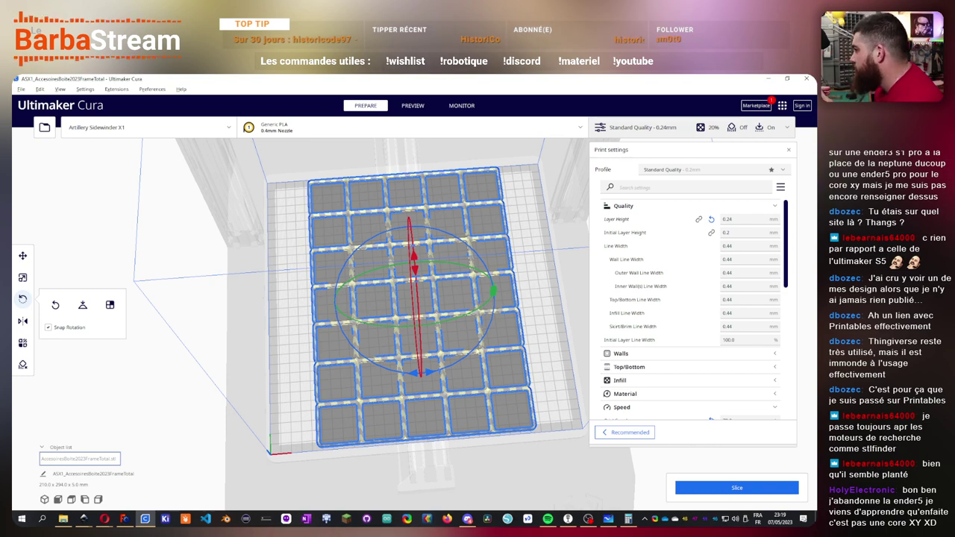
right_drag(509, 465, 321, 310)
drag(321, 310, 340, 272)
right_drag(340, 272, 445, 197)
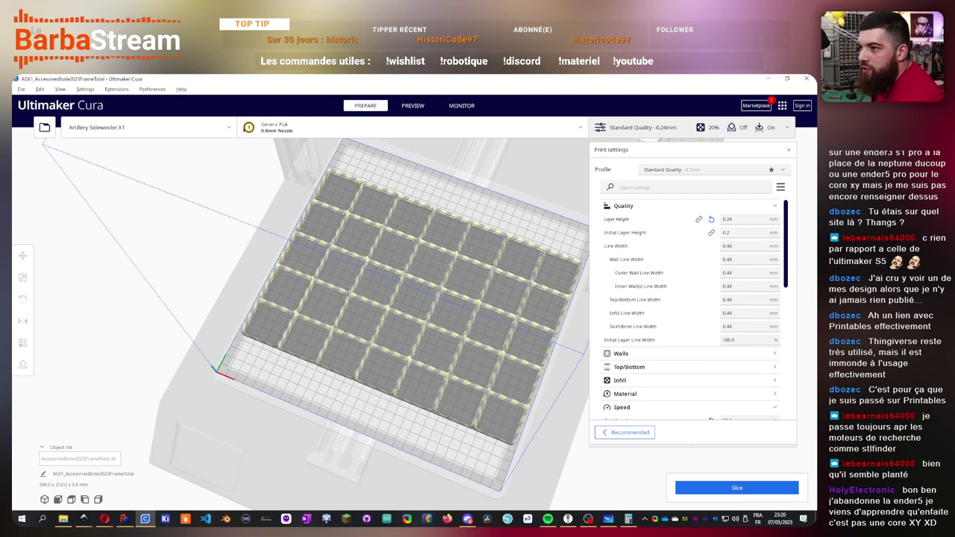
- Back in FreeCAD, delete the stray unnamed grid copy from the Gridfinity group
click(770, 82)
middle_drag(239, 401, 286, 443)
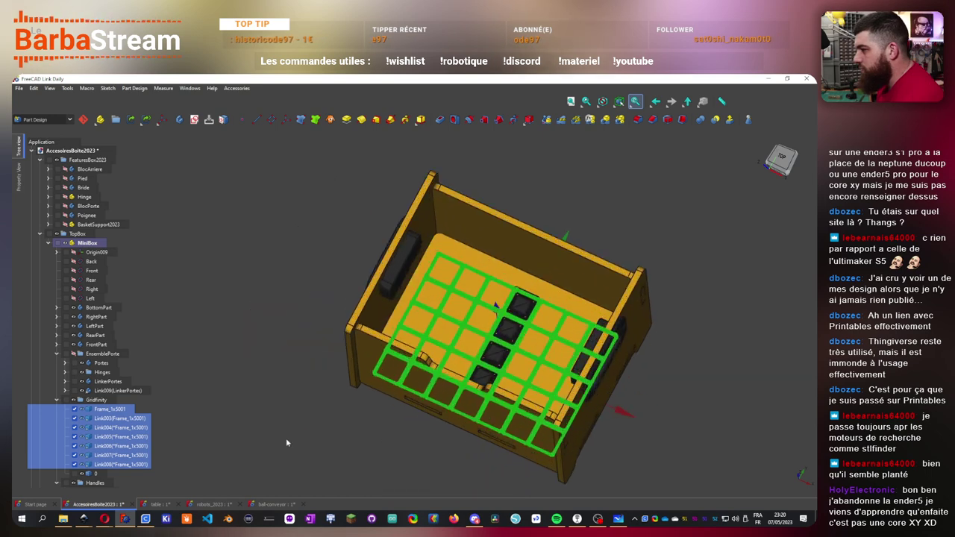
click(254, 405)
scroll(105, 424, down, 3)
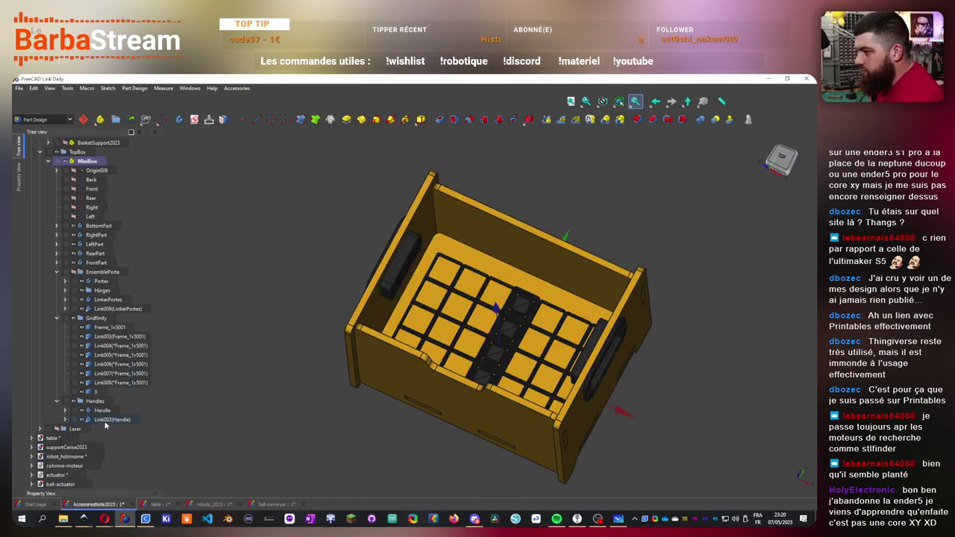
click(95, 392)
key(Delete)
- Select grid pieces Frame_1x5001 through Link008, then switch to the Part workbench
click(136, 383)
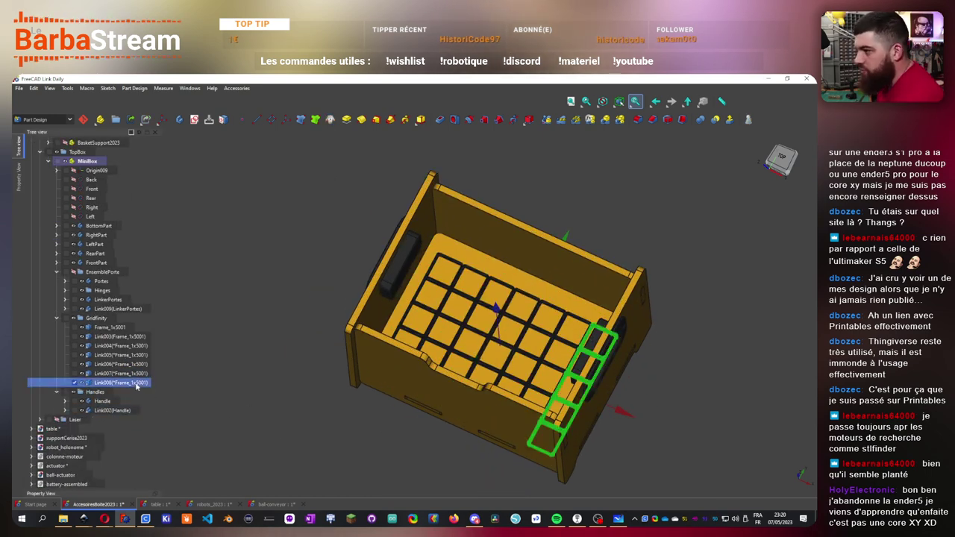
ctrl+click(135, 374)
ctrl+click(135, 364)
ctrl+click(134, 354)
ctrl+click(133, 346)
ctrl+click(132, 337)
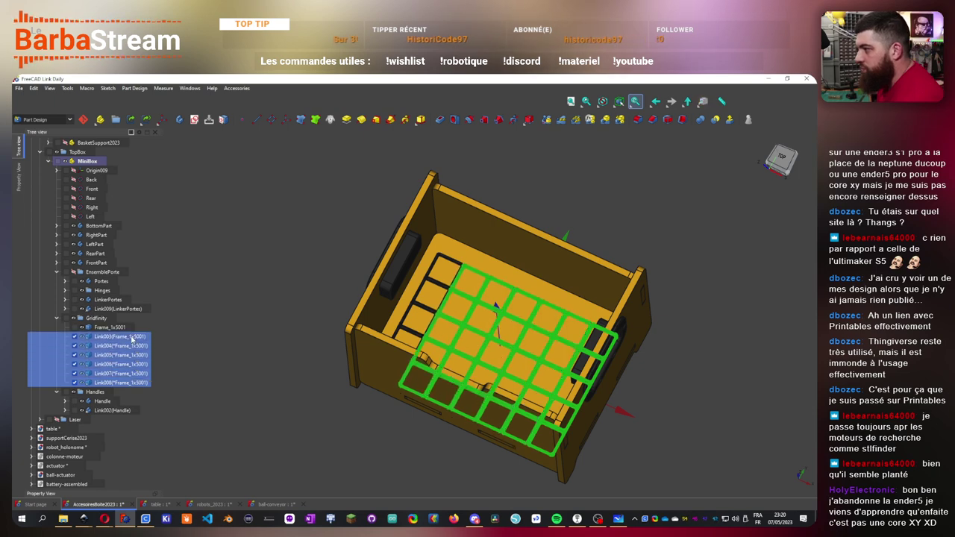
ctrl+click(132, 328)
key(2)
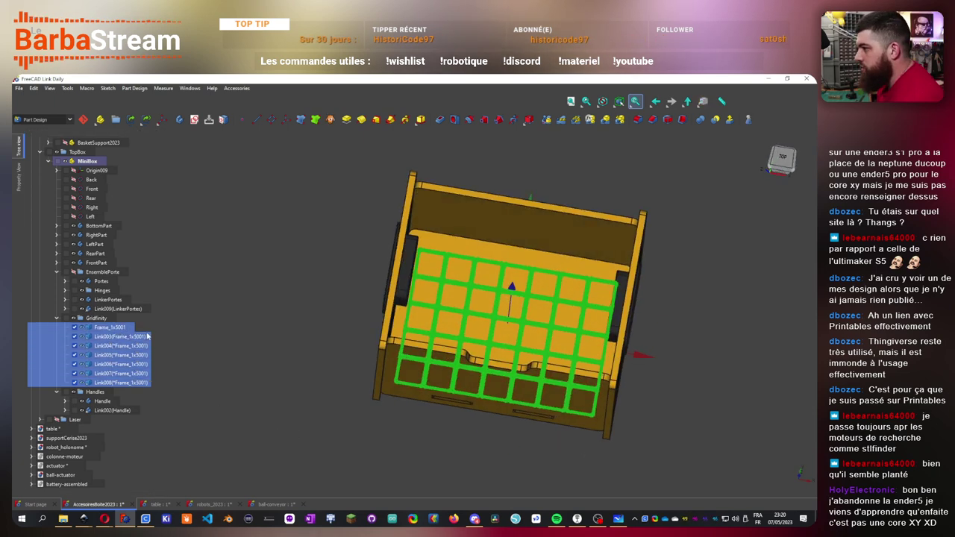
click(128, 329)
shift+click(127, 357)
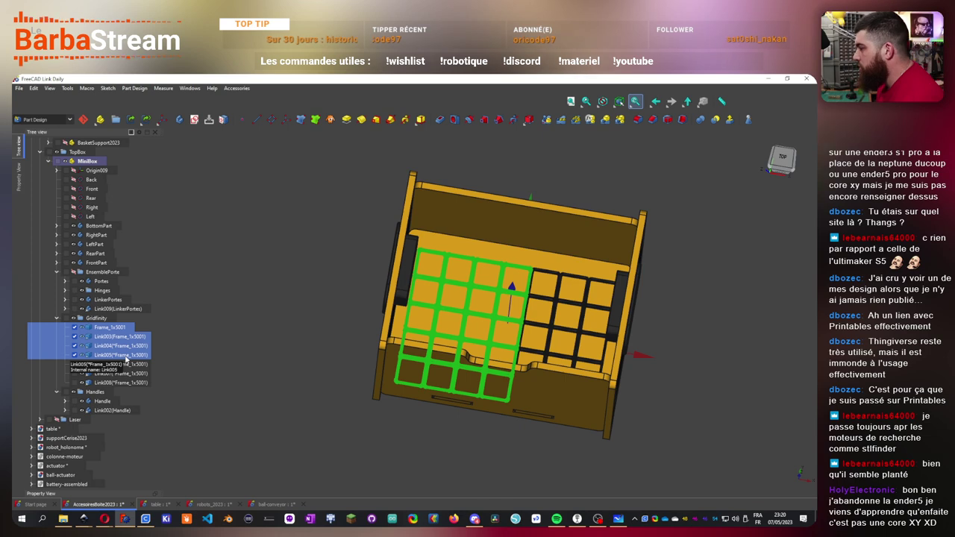
shift+click(122, 383)
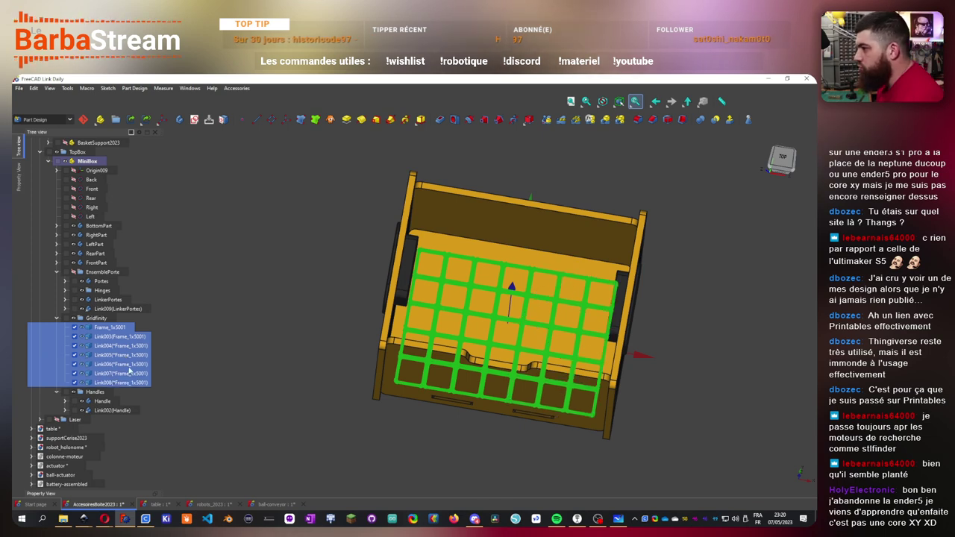
click(45, 120)
click(45, 139)
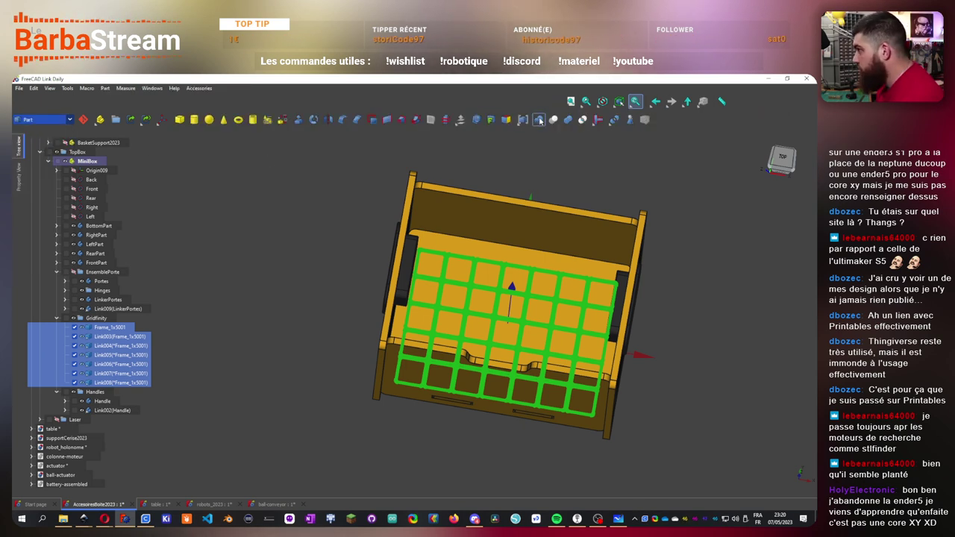
click(539, 120)
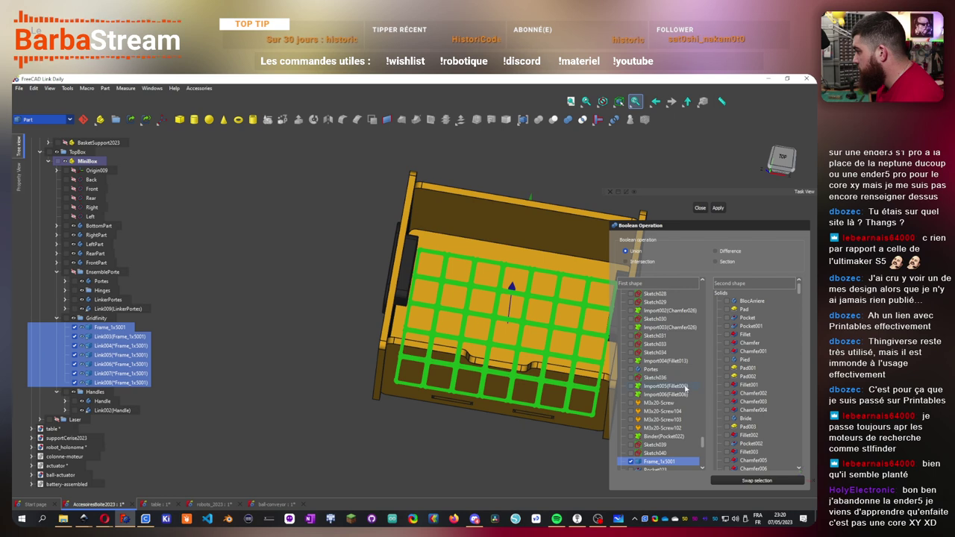
click(699, 208)
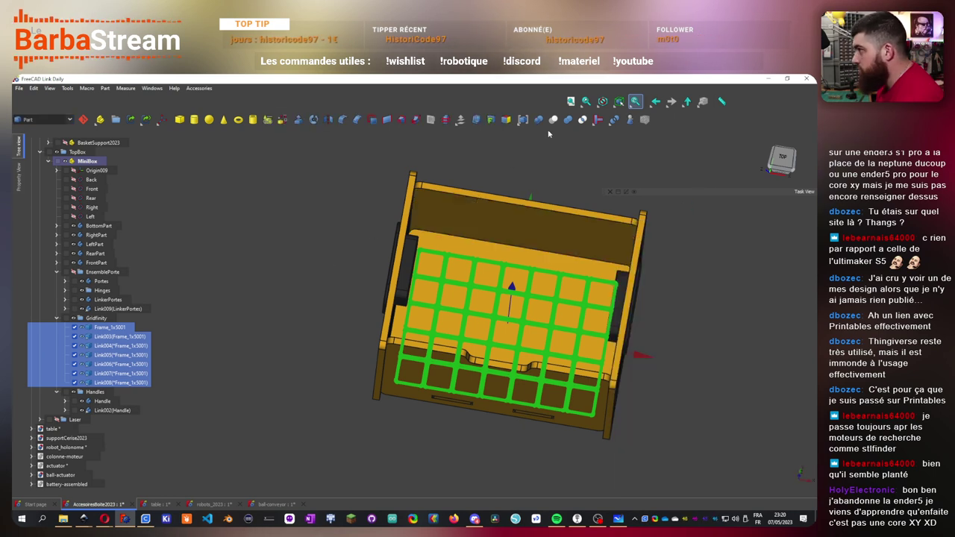
click(213, 343)
click(109, 327)
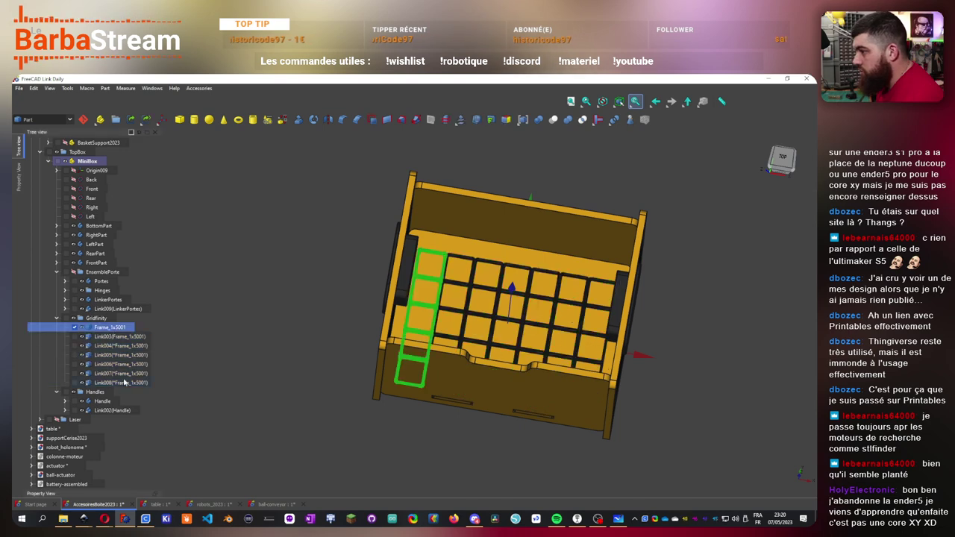
shift+click(125, 382)
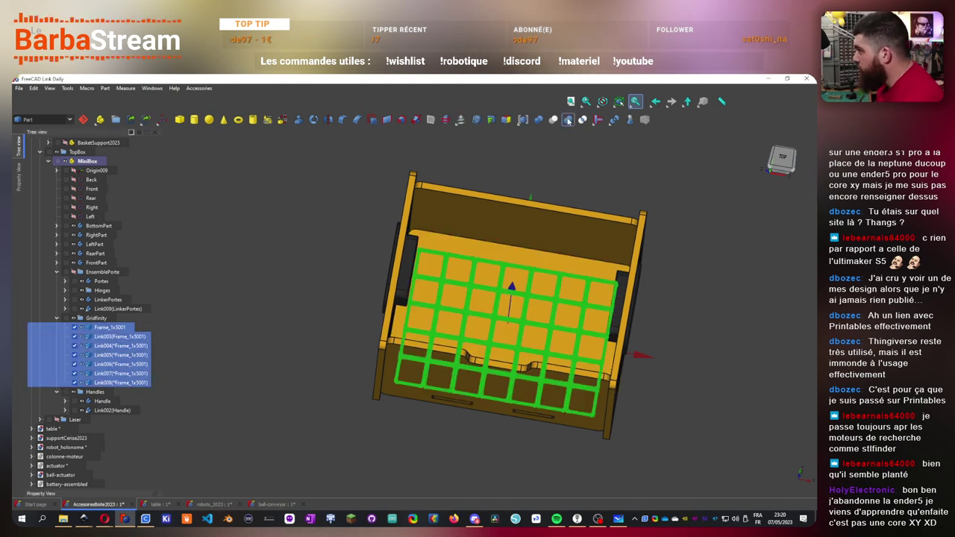
click(568, 120)
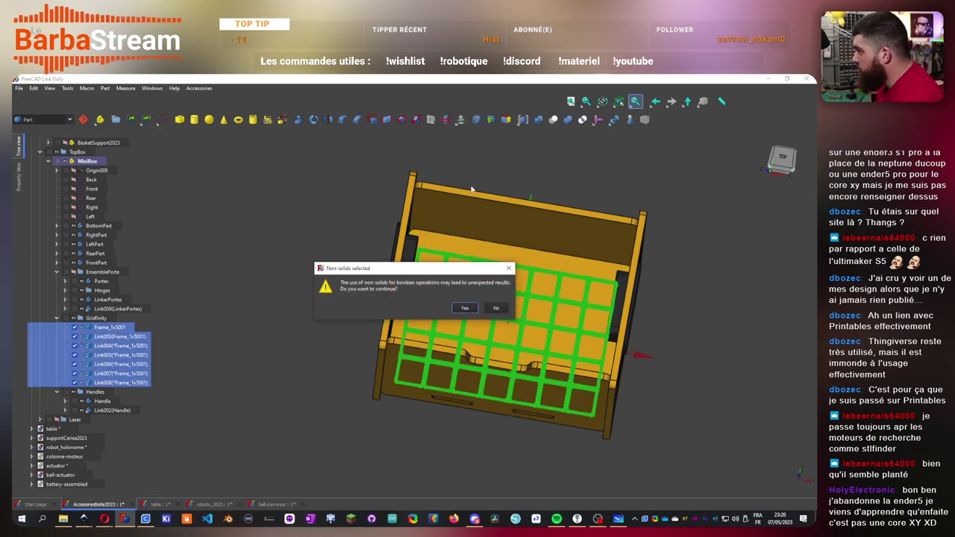
click(465, 309)
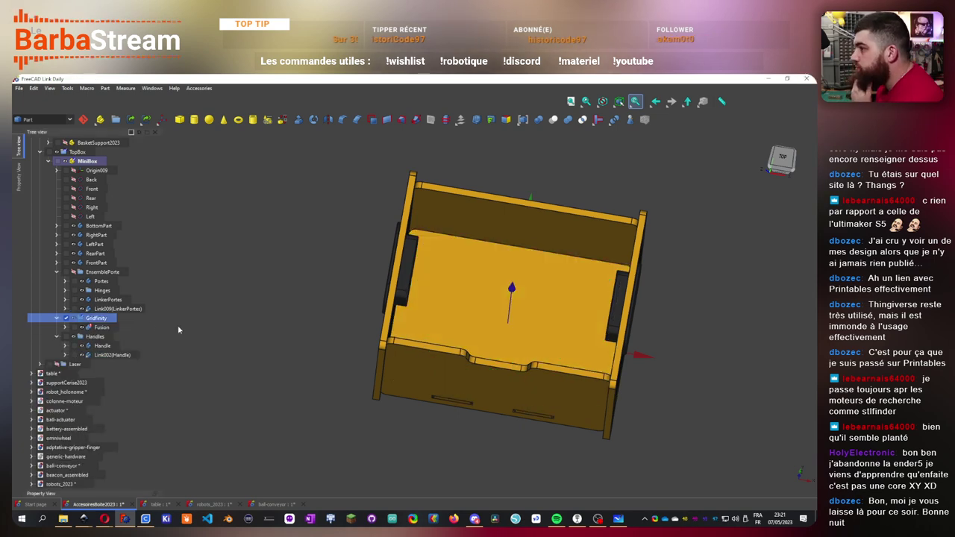
middle_drag(401, 434, 303, 388)
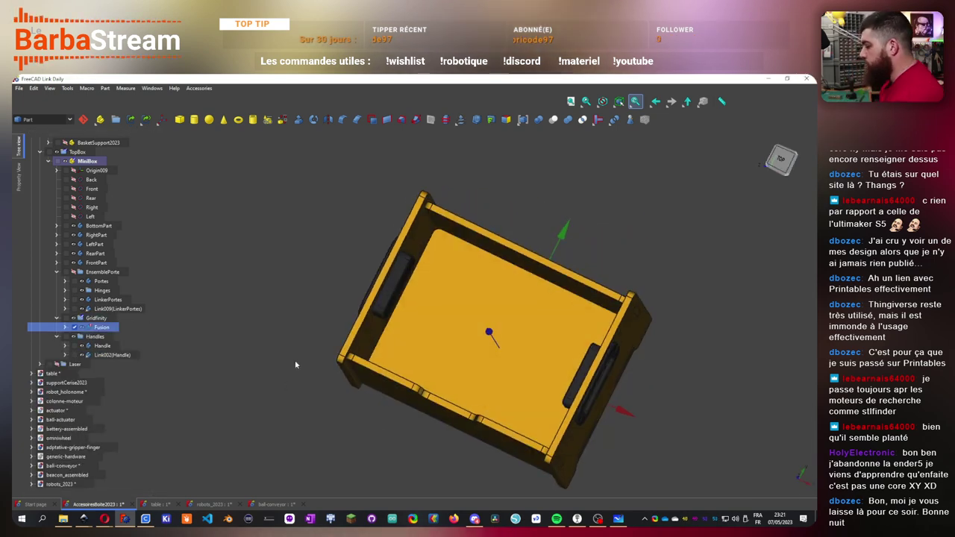
key(ctrl+z)
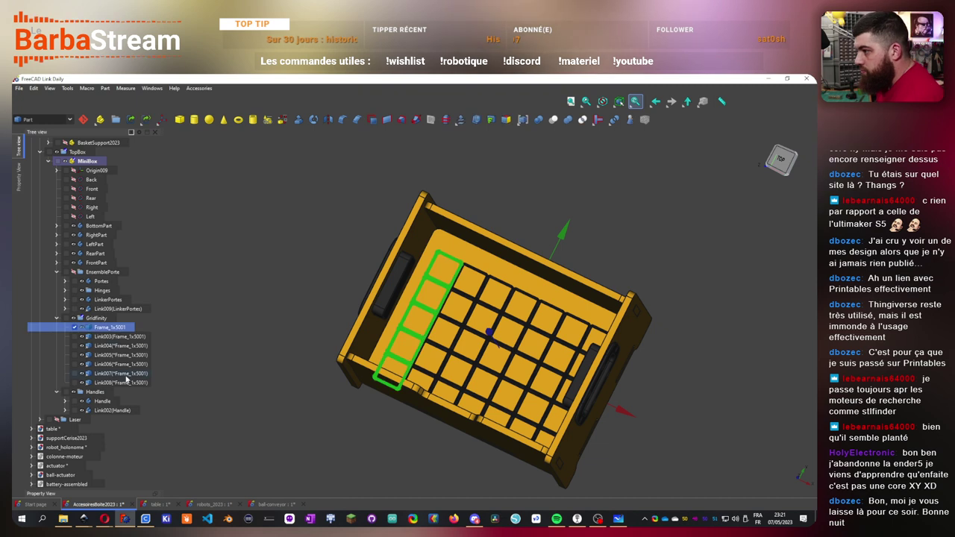
- Switch to Part Design, start a Boolean with the grid, then cancel it
click(43, 120)
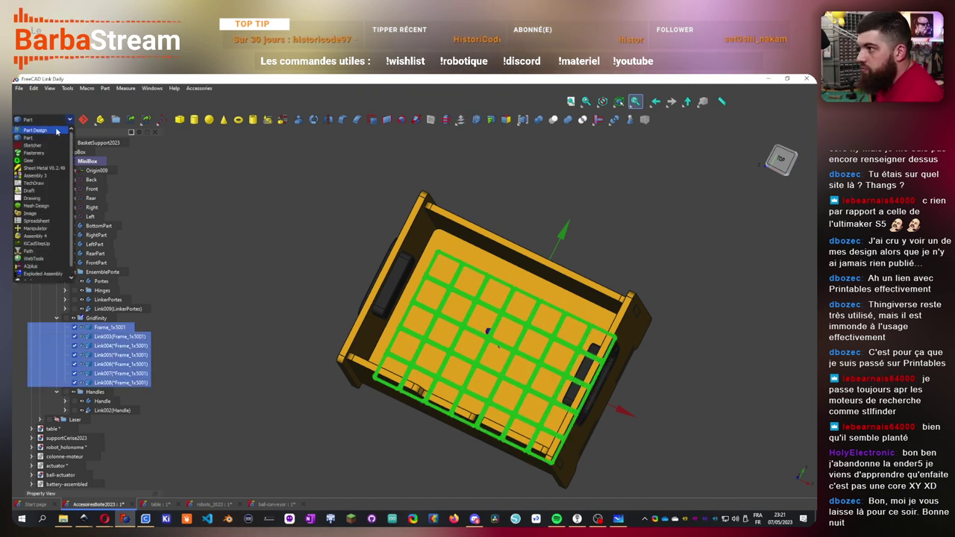
click(41, 131)
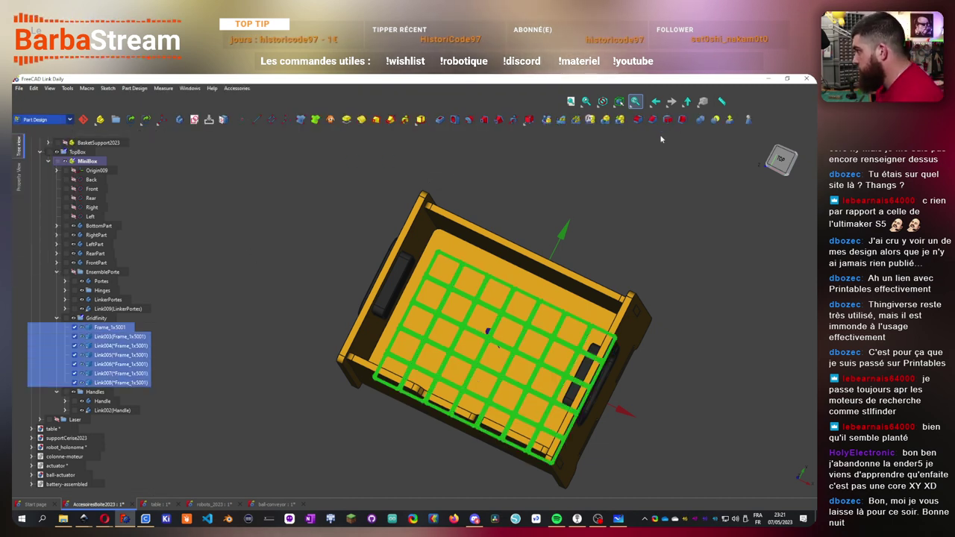
click(701, 120)
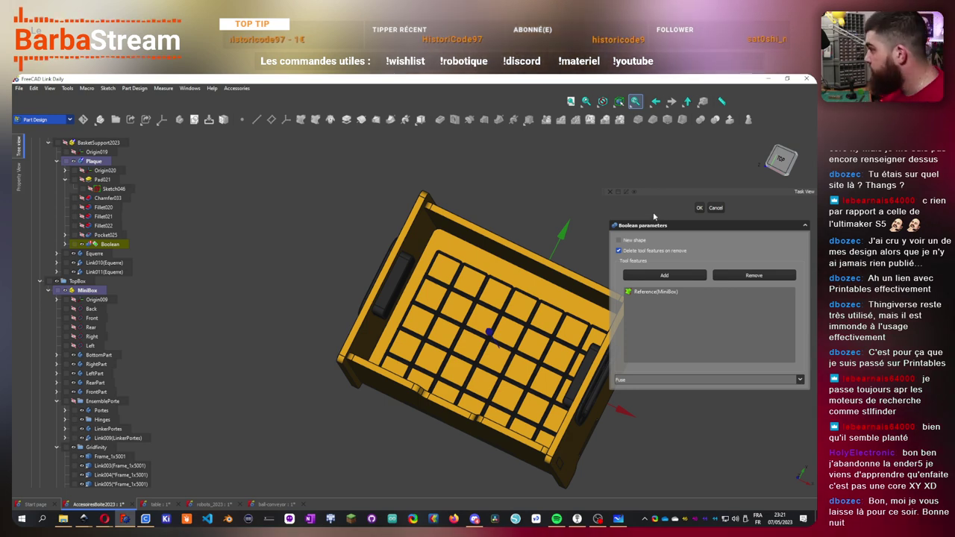
scroll(493, 304, up, 5)
scroll(493, 305, up, 5)
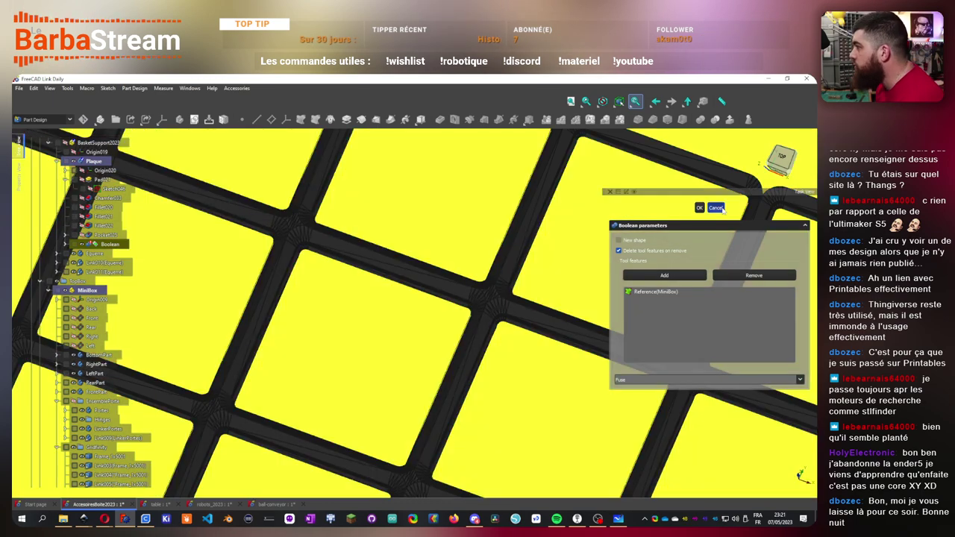
key(Escape)
- Fit the whole box in view, then zoom to the Frame_1x5001 grid row
key(v)
key(f)
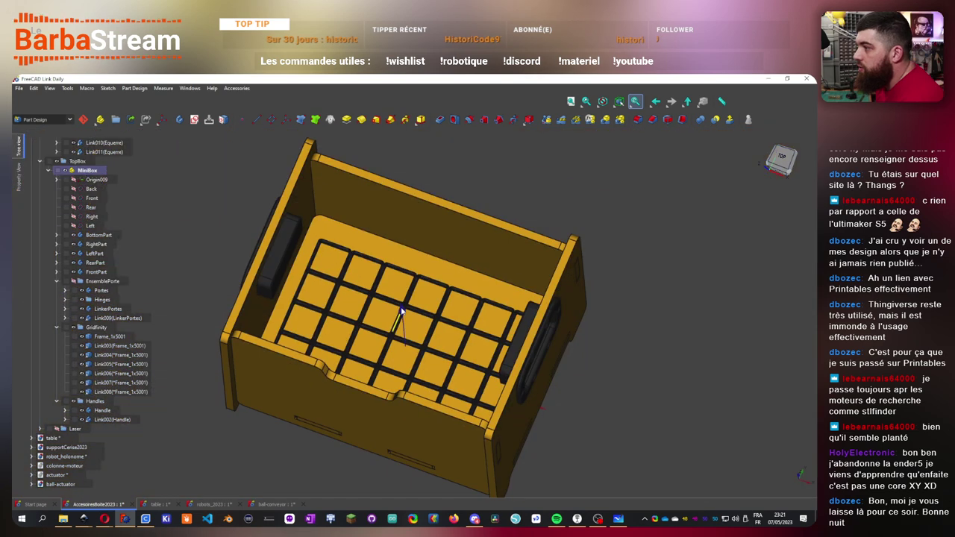
click(118, 337)
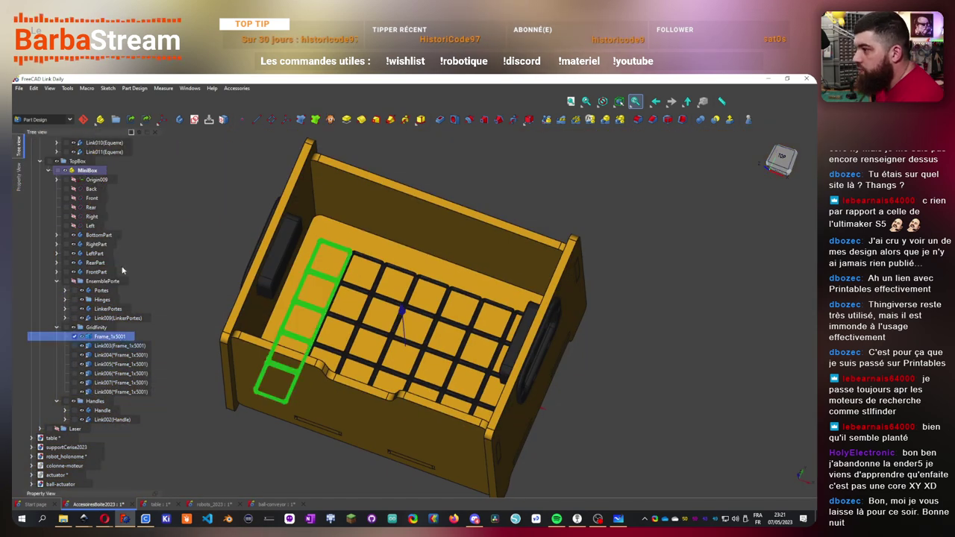
click(87, 171)
scroll(142, 209, up, 3)
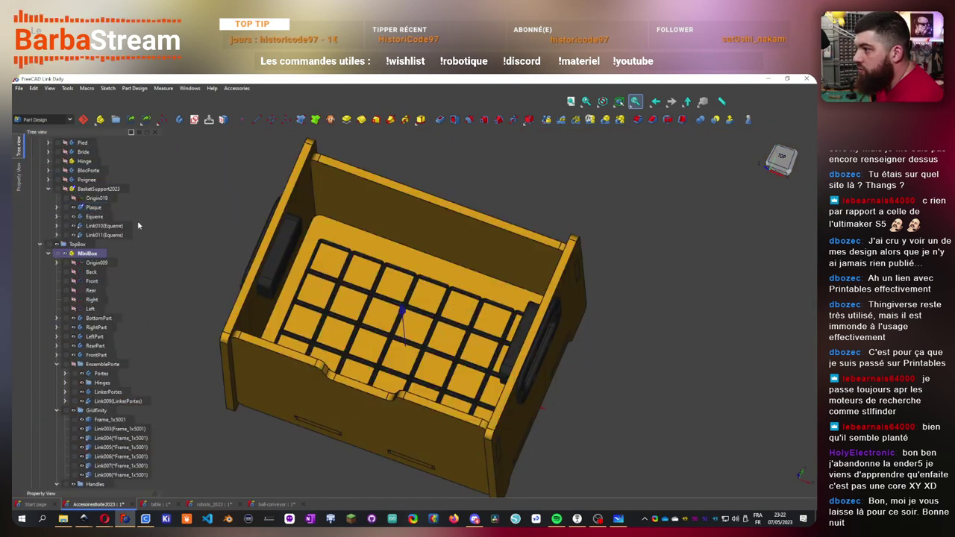
click(114, 420)
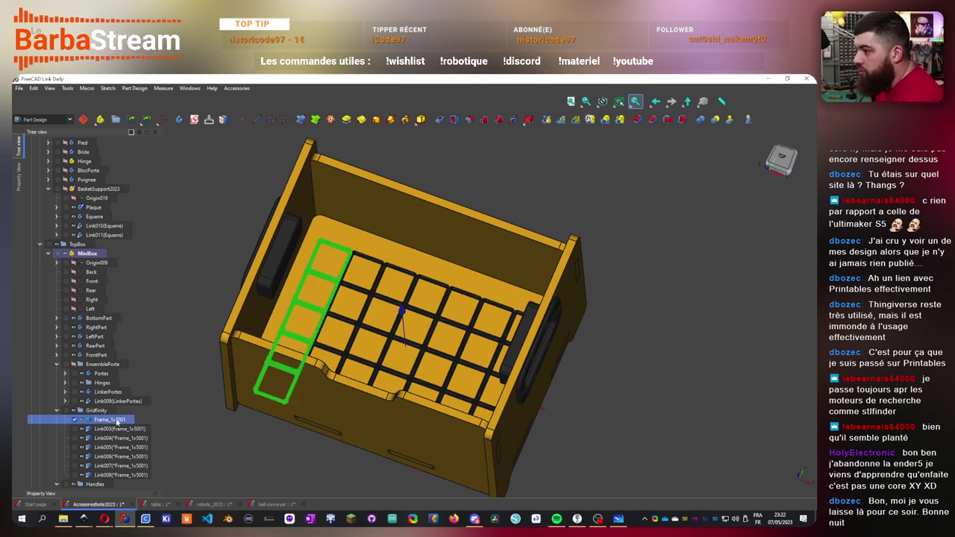
key(v)
key(s)
- Range-select all seven grid rows, Frame_1x5001 to Link008, then clear the selection
click(117, 476)
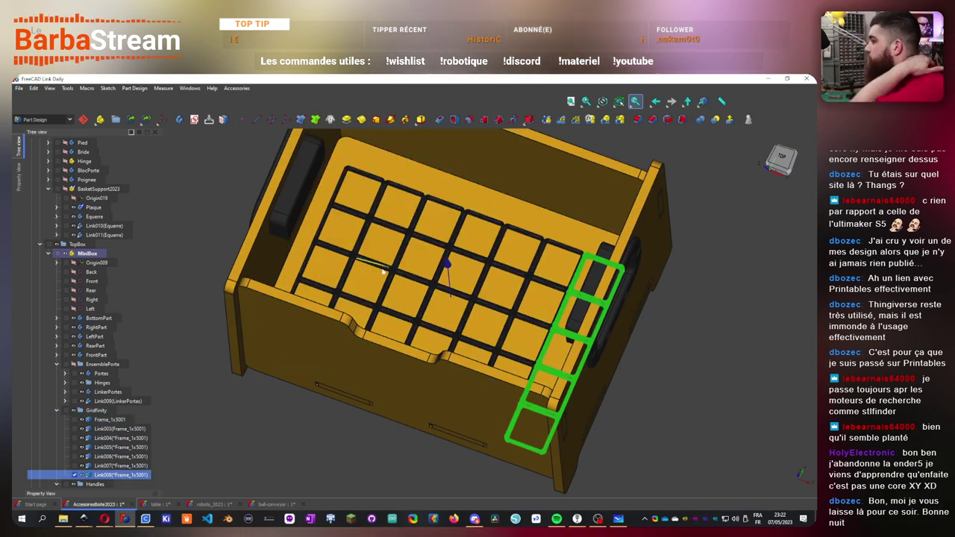
click(119, 420)
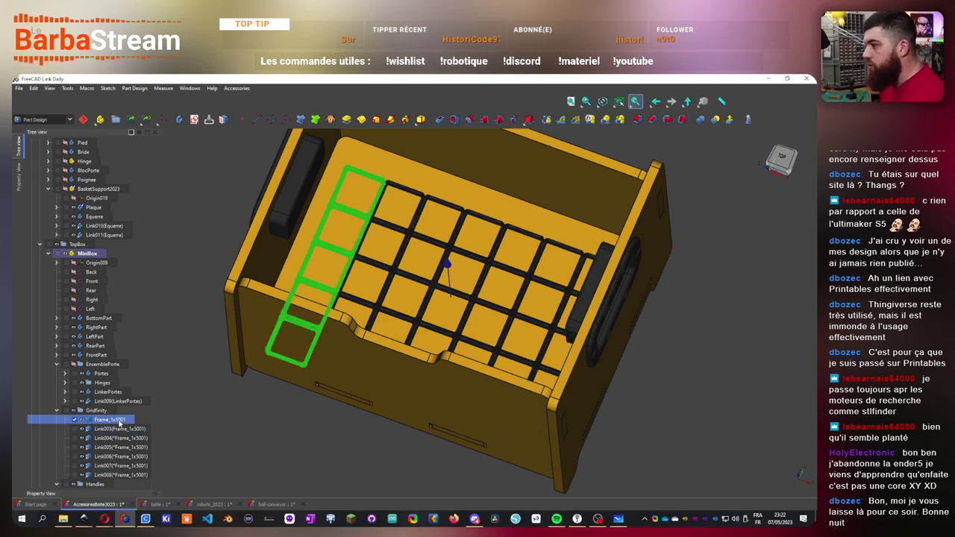
shift+click(137, 477)
click(238, 460)
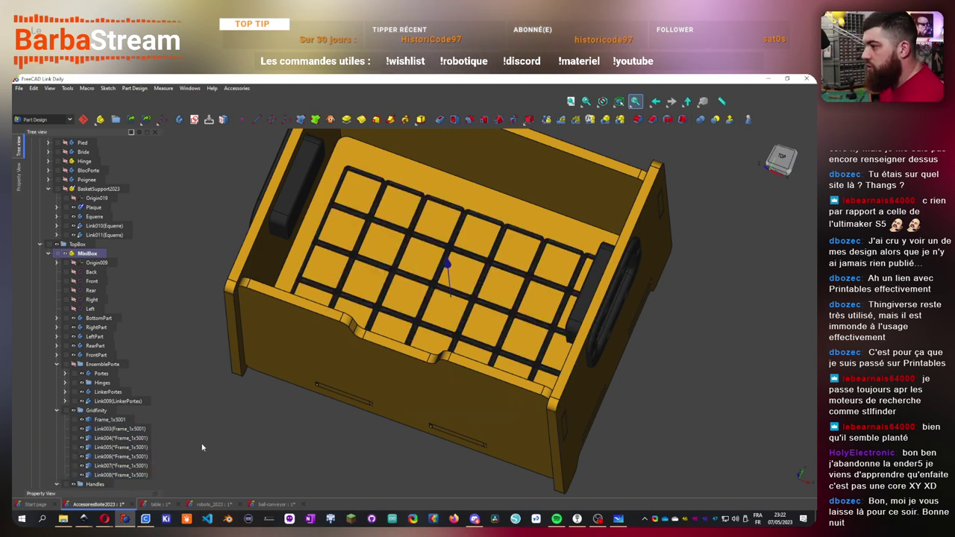
- In the browser, reset zoom on Gridfinity.xyz and open the Minifinity Drawers Baseplate from catalog page 2
key(alt+Tab)
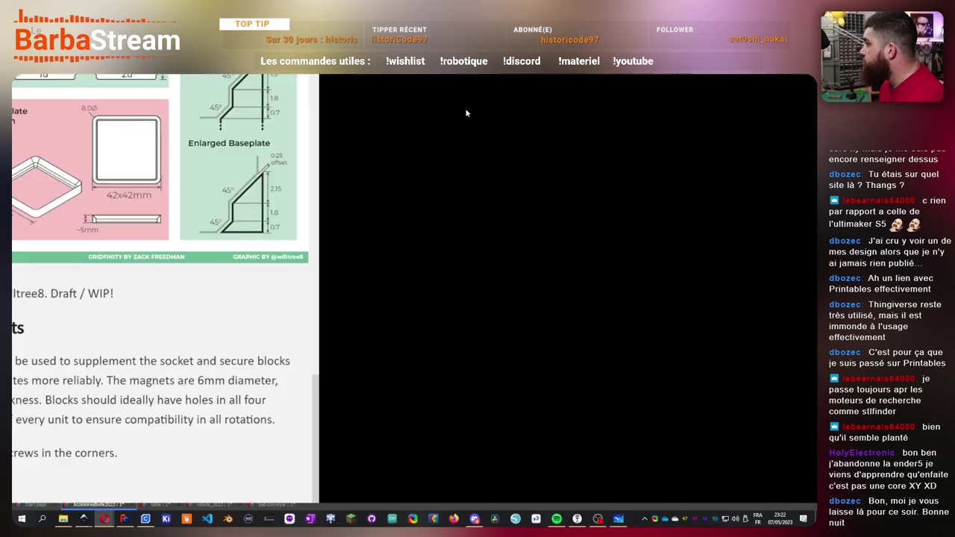
scroll(331, 334, up, 10)
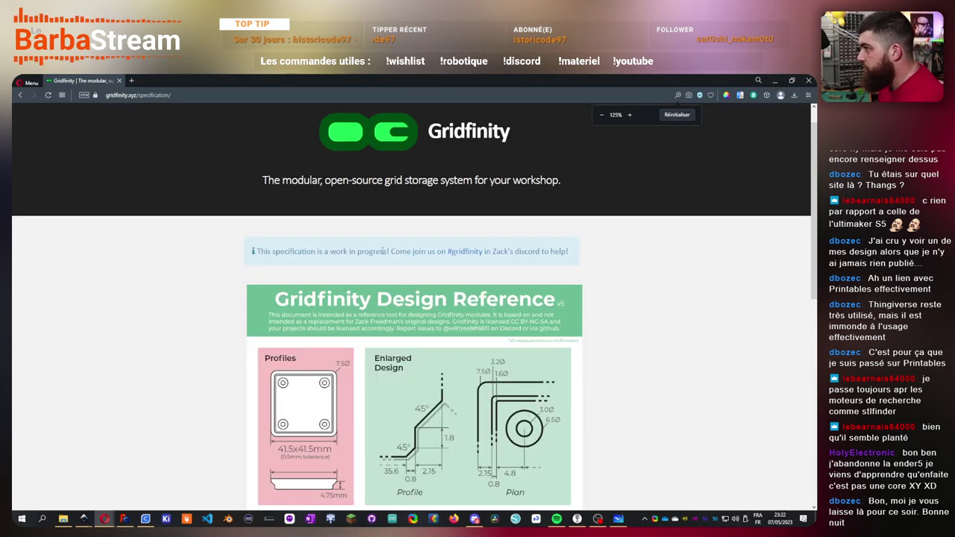
key(alt+Left)
click(677, 116)
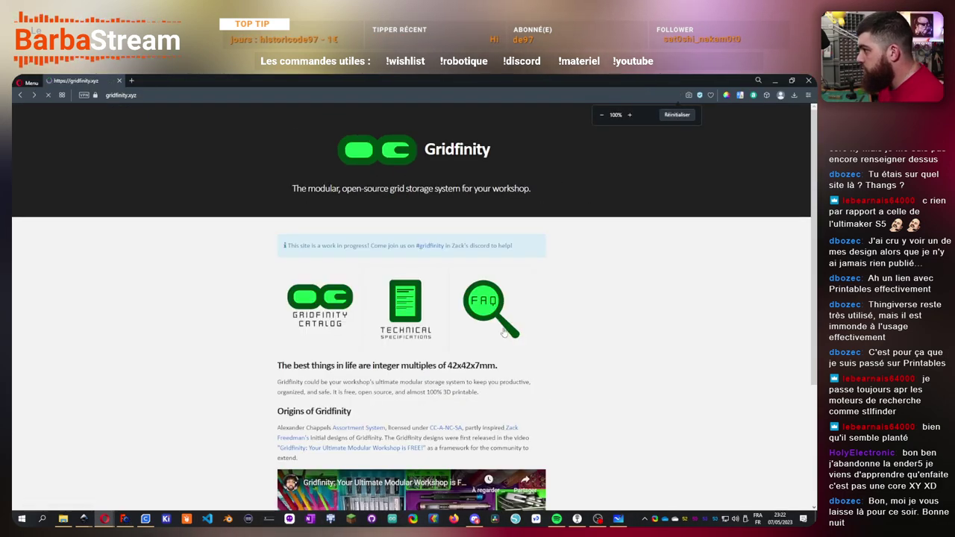
click(331, 325)
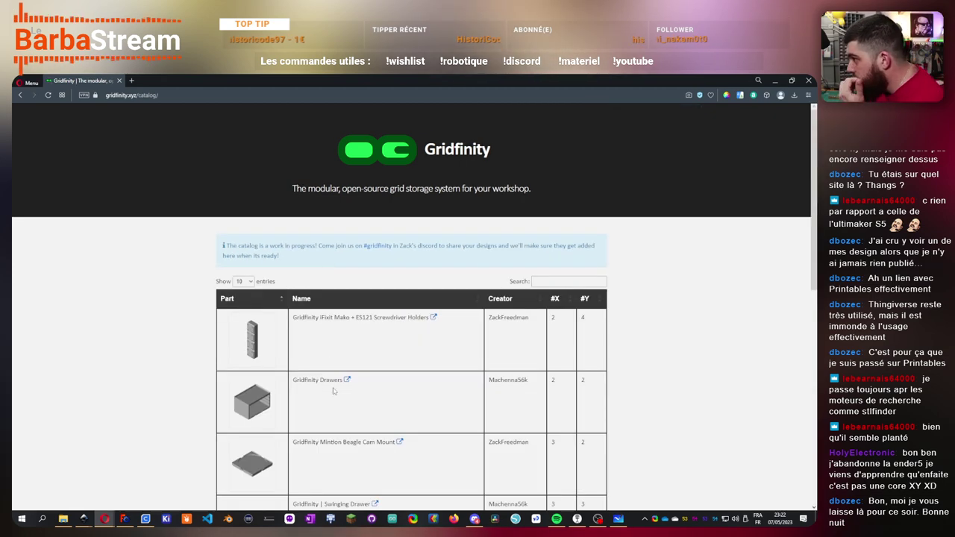
scroll(334, 391, down, 6)
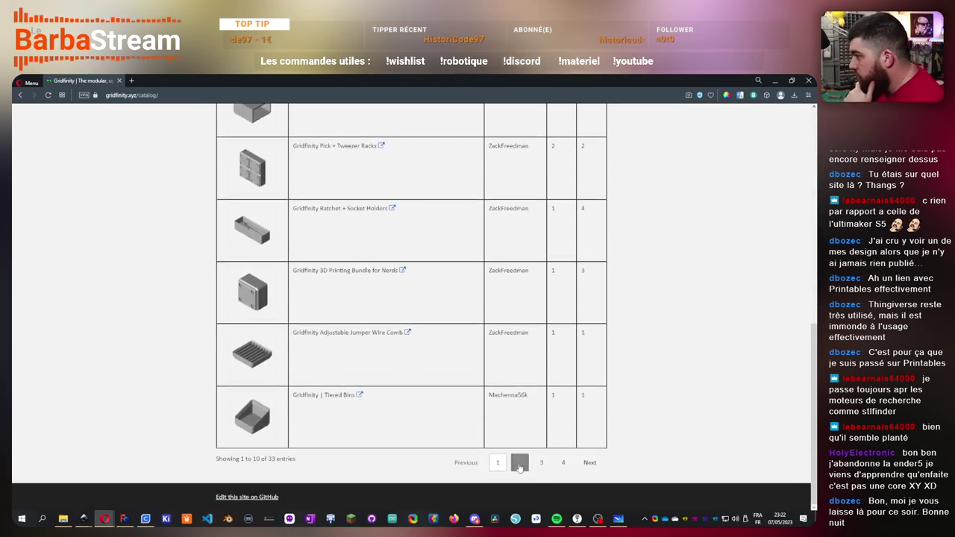
click(520, 463)
scroll(441, 356, up, 1)
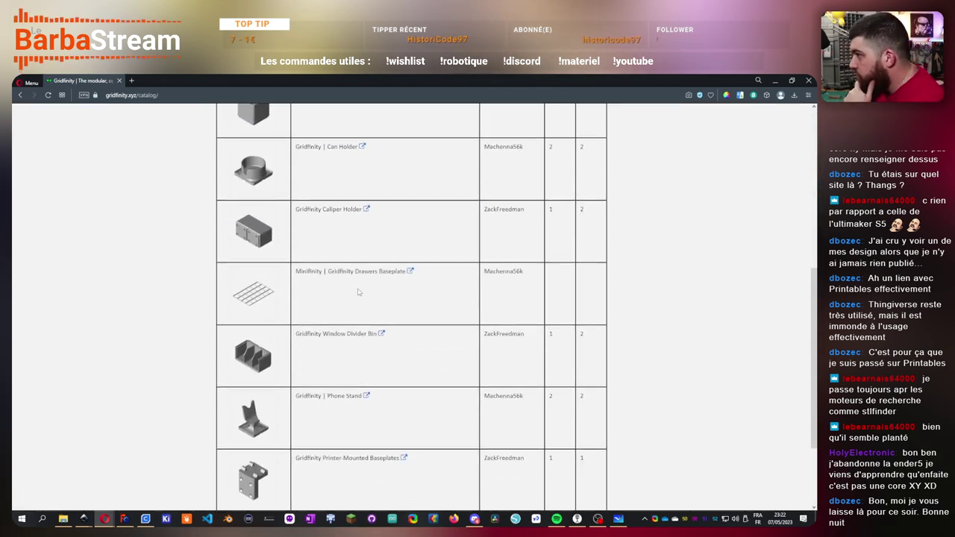
click(247, 295)
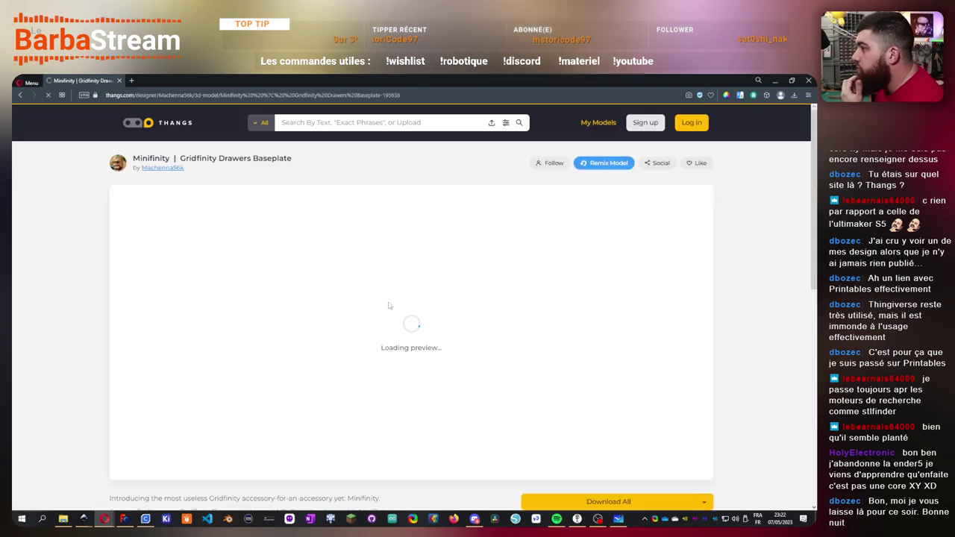
- Check the Minifinity model's part list, keeping the baseplate preview
scroll(496, 403, down, 3)
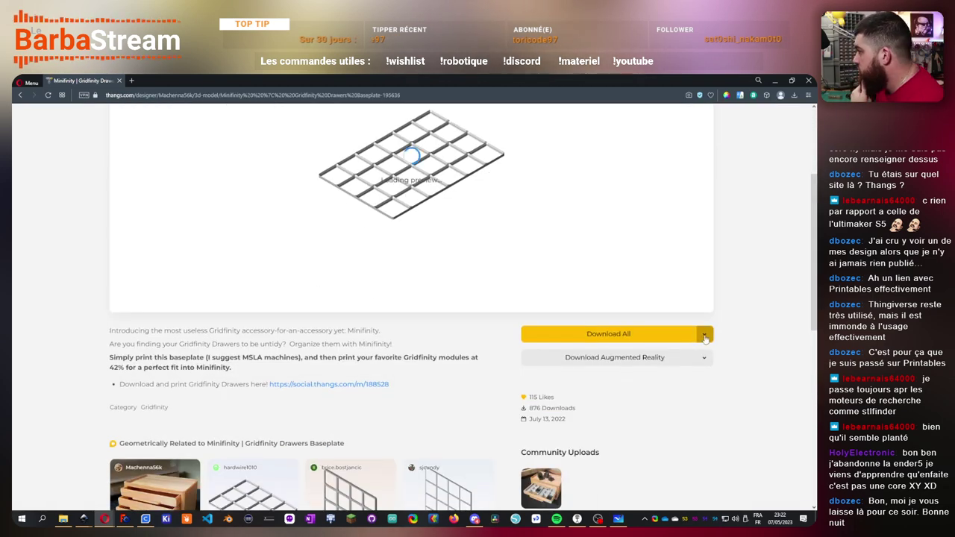
click(533, 297)
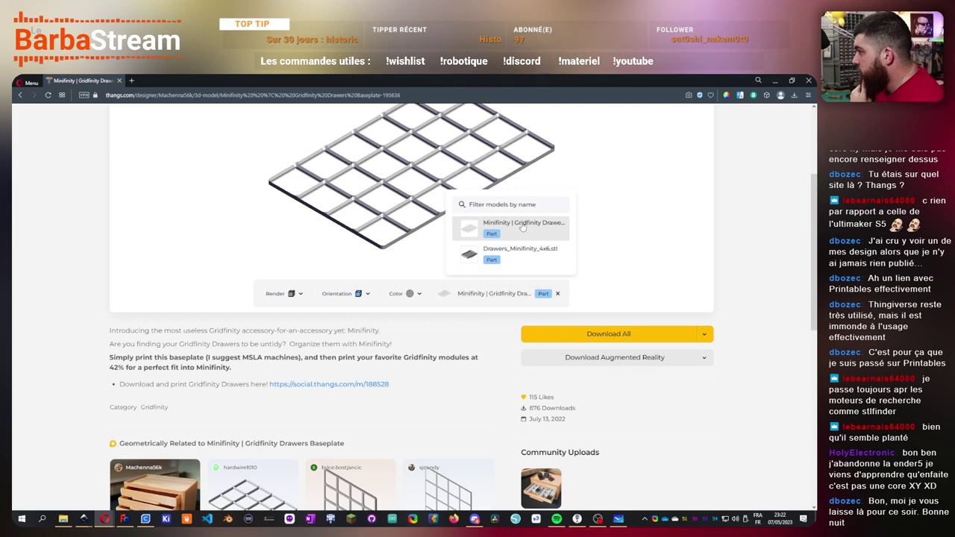
click(502, 234)
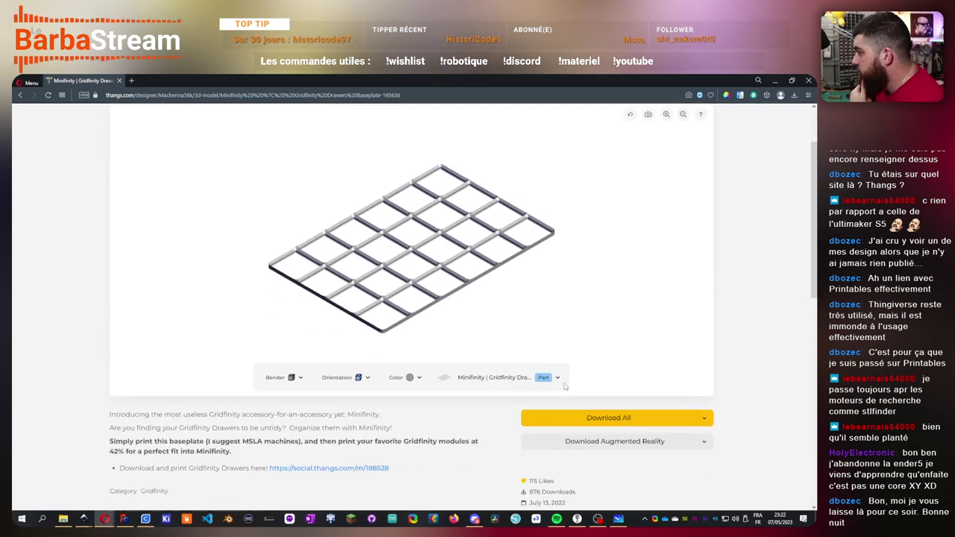
click(557, 379)
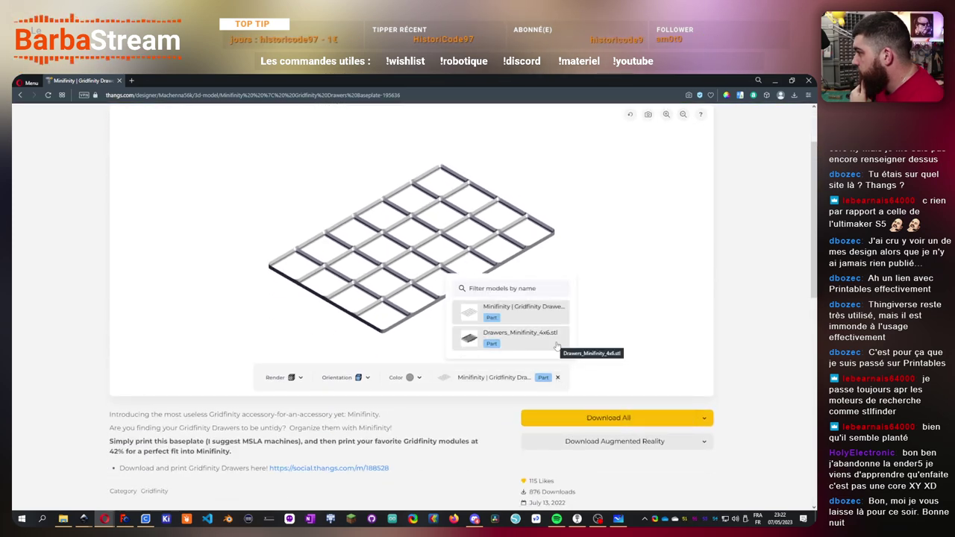
click(602, 350)
scroll(601, 350, down, 3)
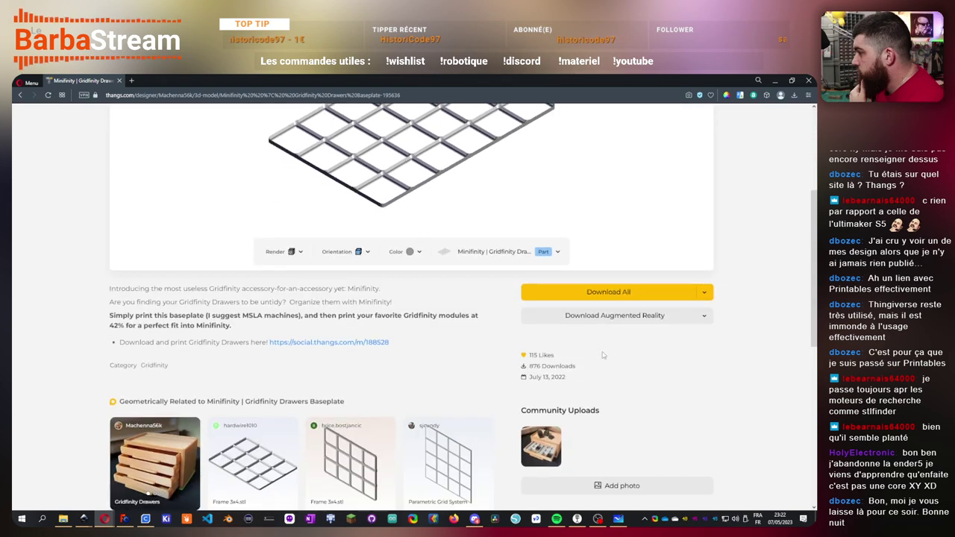
- Open the Gridfinity Baseplates model from page 3 of the catalog
key(alt+Left)
scroll(416, 351, down, 2)
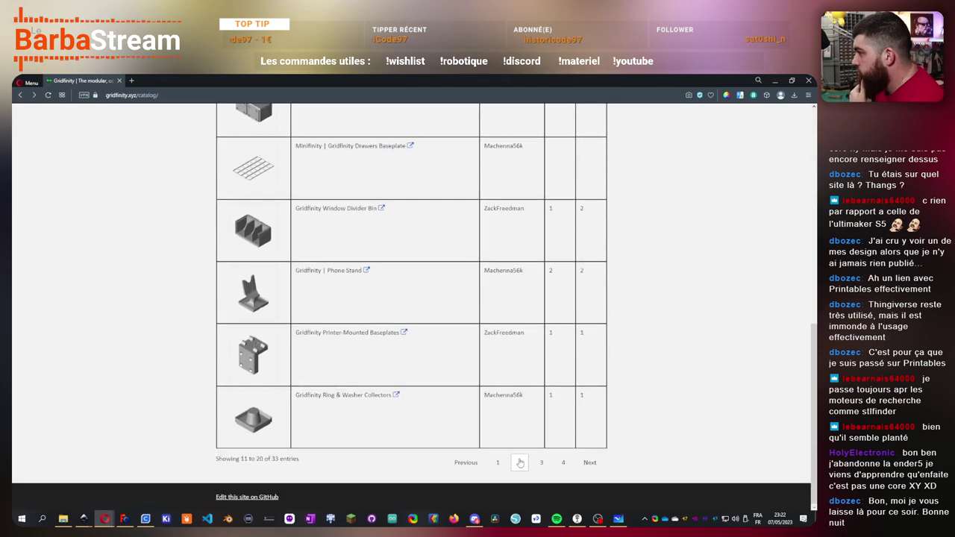
click(542, 463)
scroll(512, 379, up, 3)
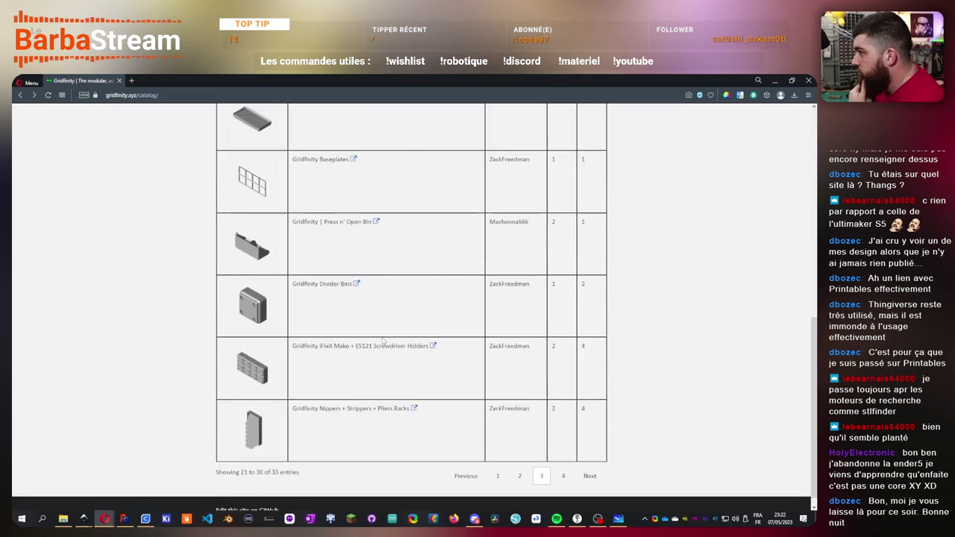
click(261, 340)
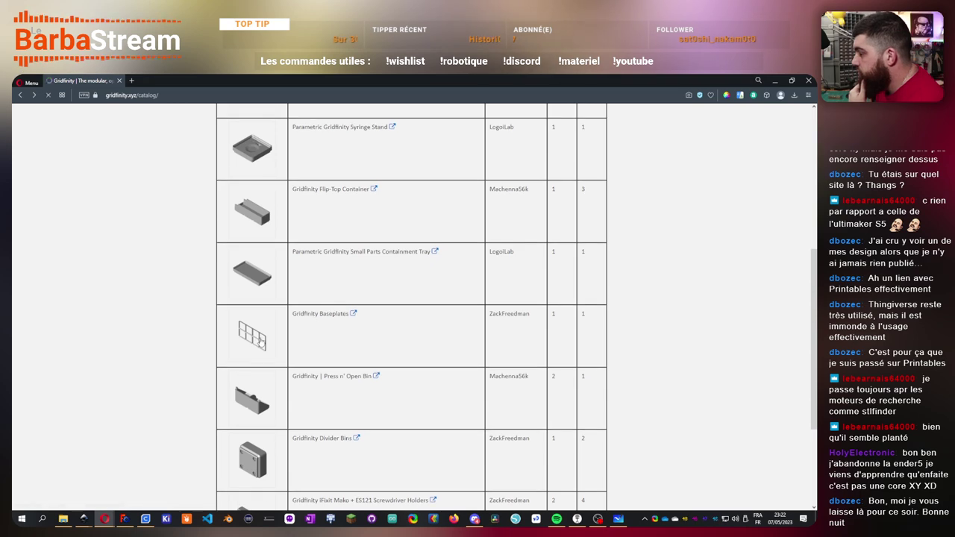
- Preview the Frame 5x7.stl part from the model's part list
scroll(498, 338, down, 3)
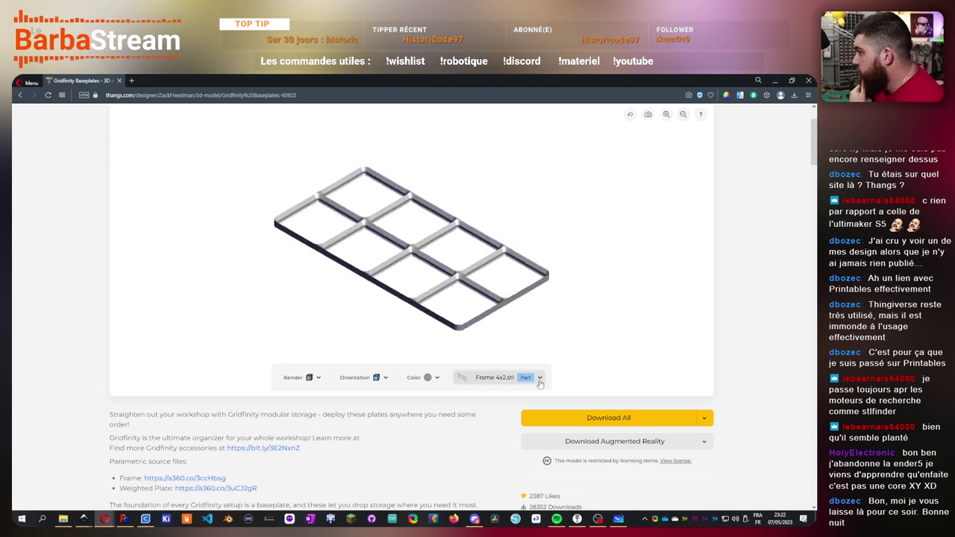
click(539, 379)
scroll(523, 339, down, 3)
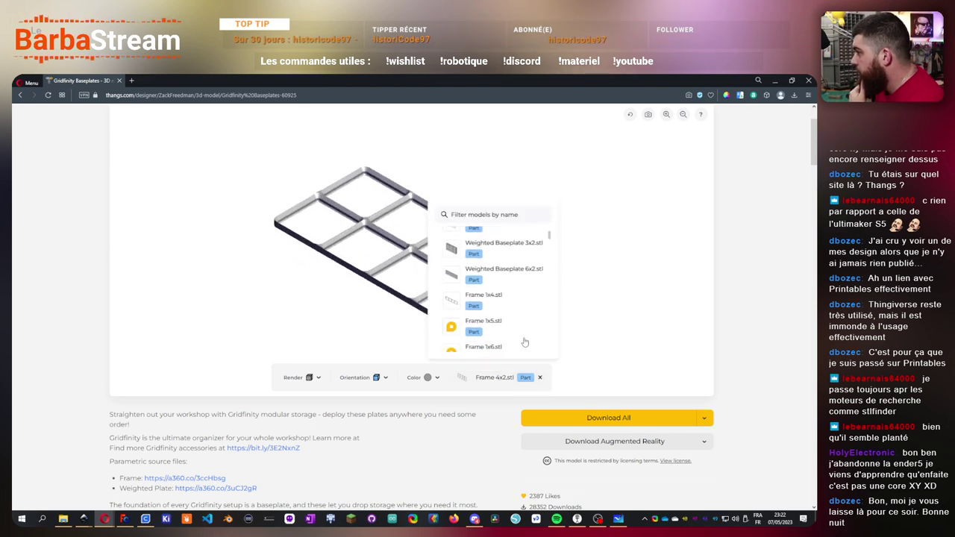
scroll(523, 340, down, 5)
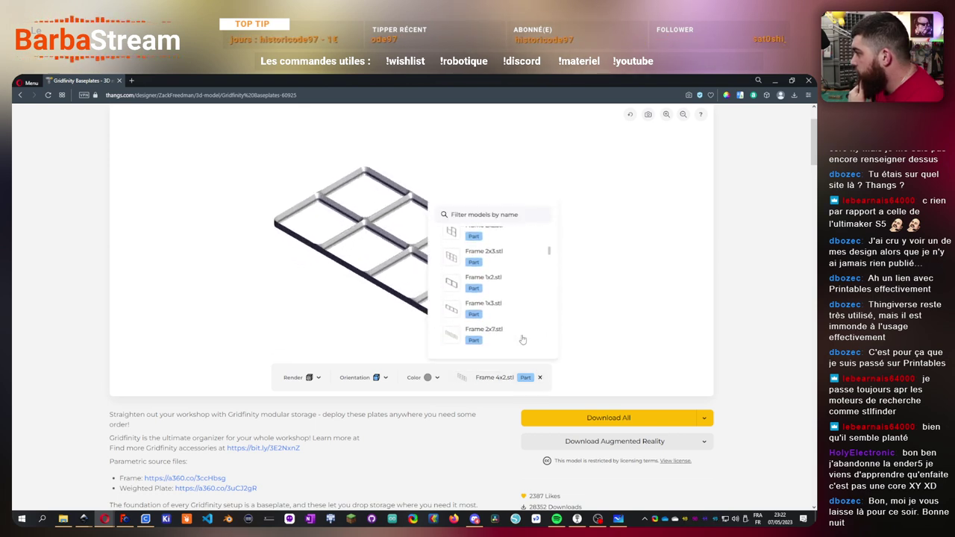
scroll(523, 339, down, 5)
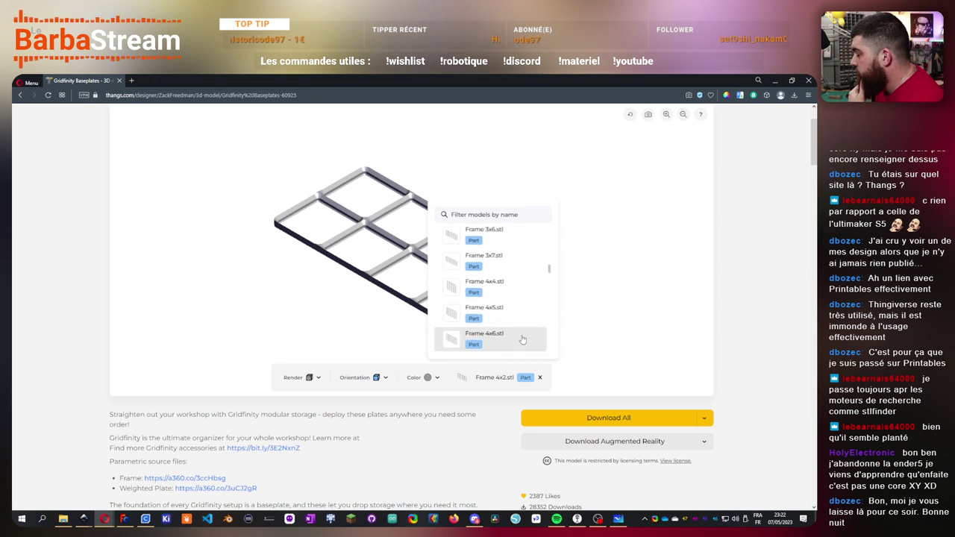
scroll(523, 339, down, 2)
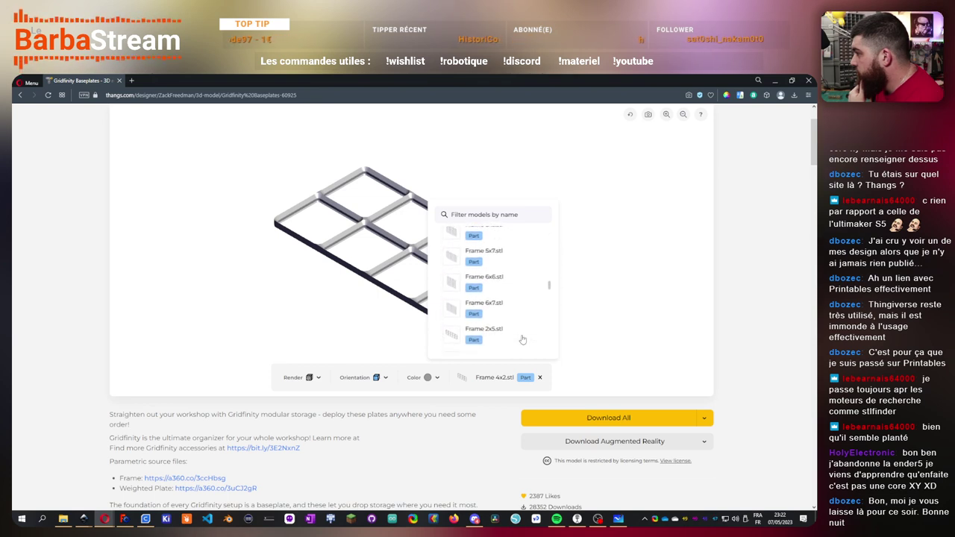
click(511, 321)
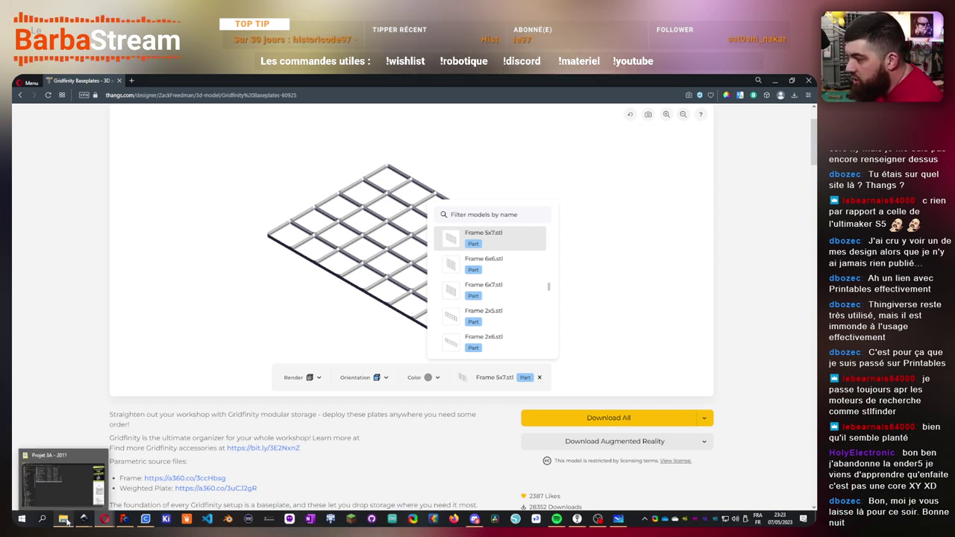
- Return to FreeCAD, orbit the mini box, and go to Import in the File menu
click(124, 519)
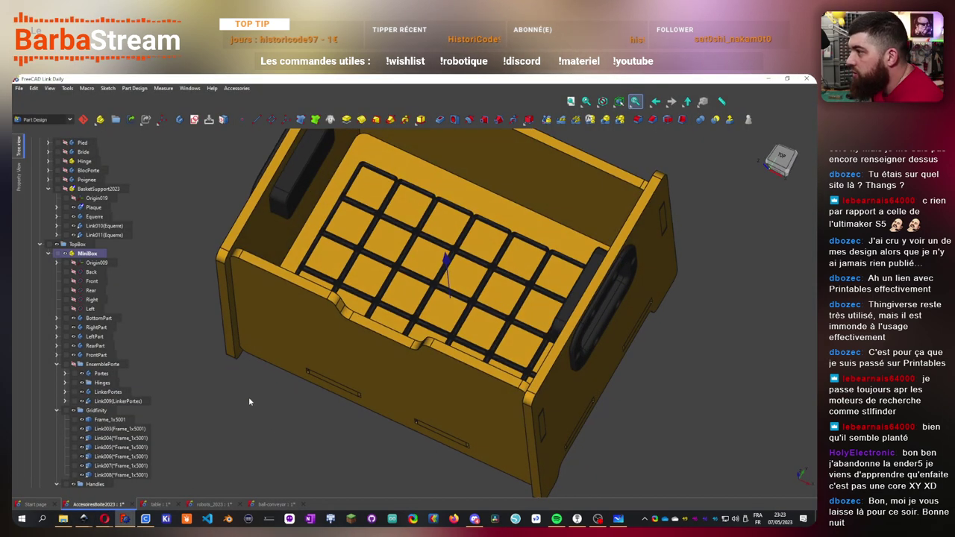
middle_drag(269, 433, 248, 397)
click(20, 88)
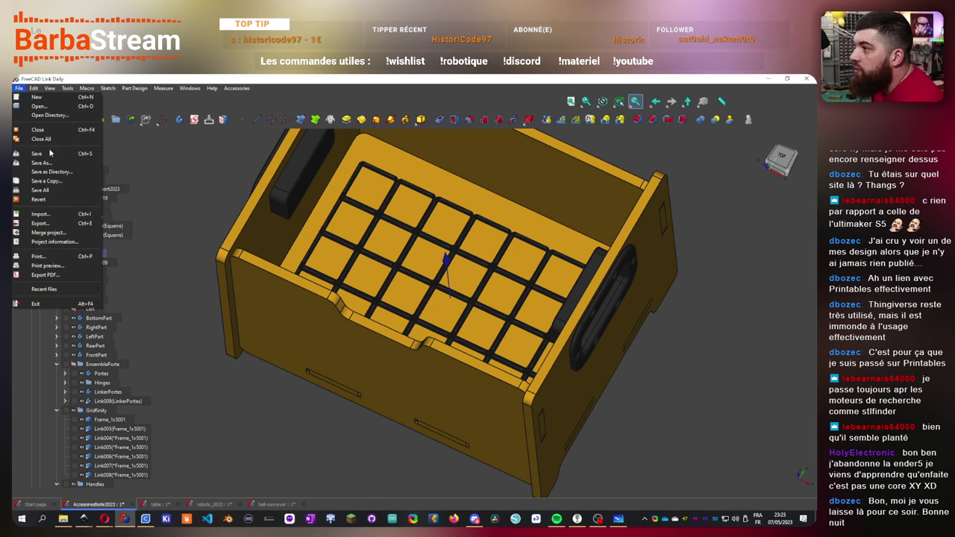
click(51, 215)
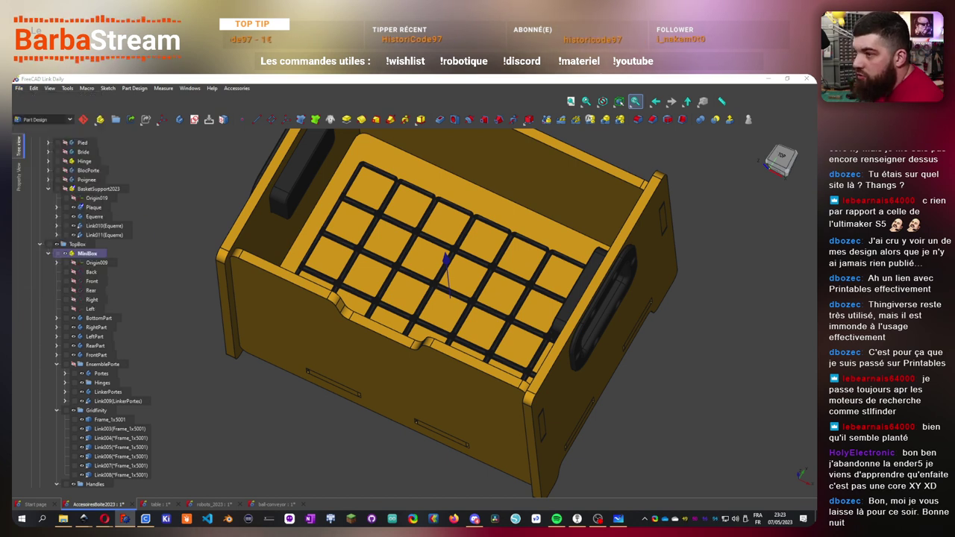
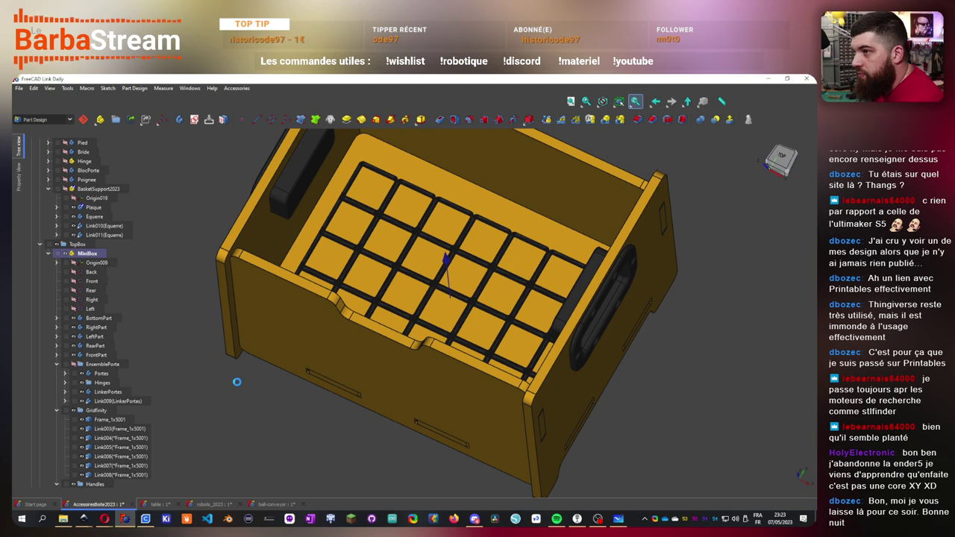
- Select the old Frame_1x5 frame links in the Gridfinity group and collapse the group
scroll(236, 382, down, 5)
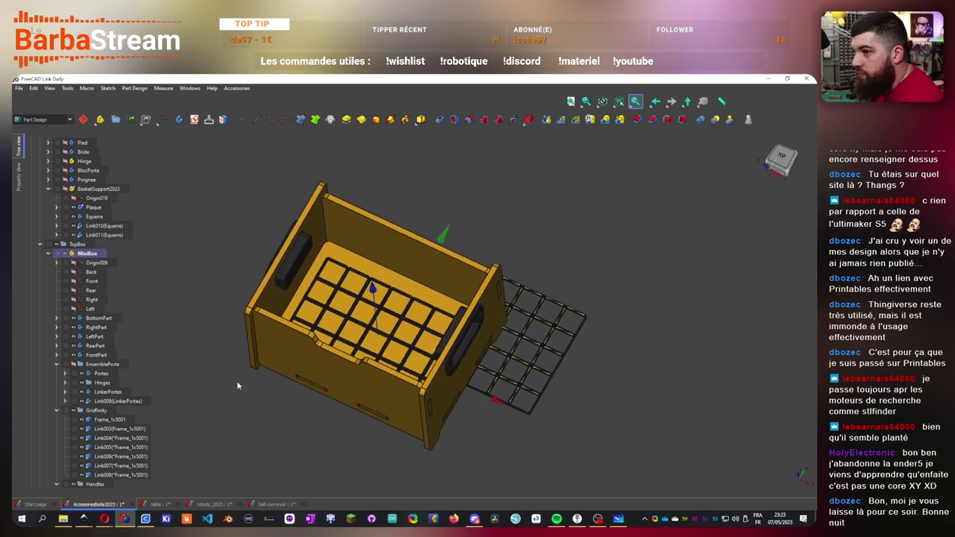
middle_drag(544, 441, 432, 415)
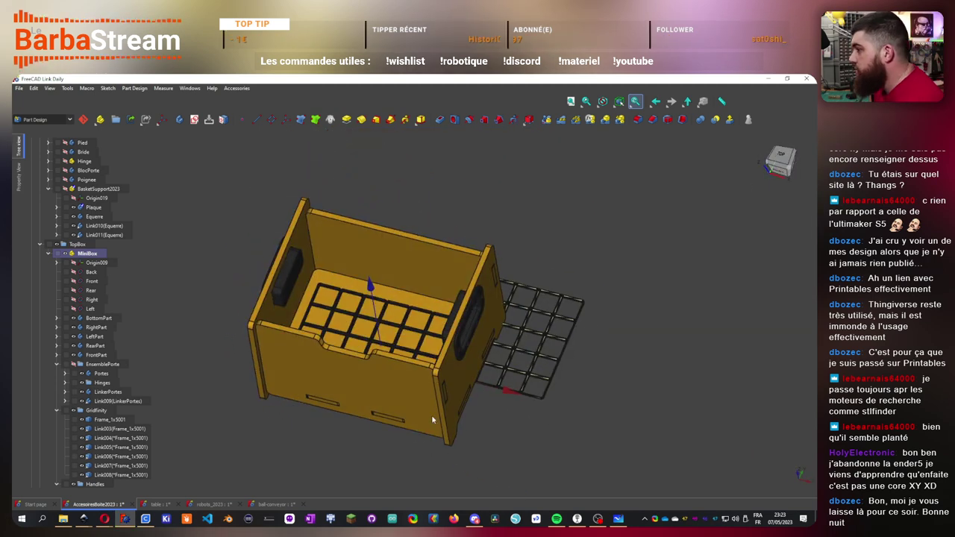
click(110, 420)
shift+click(118, 475)
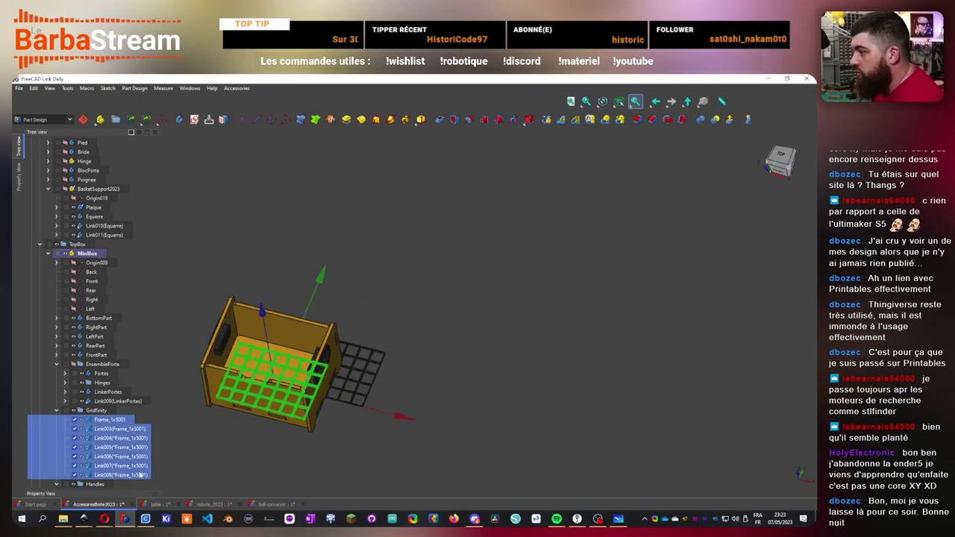
click(56, 410)
click(74, 290)
scroll(72, 336, down, 4)
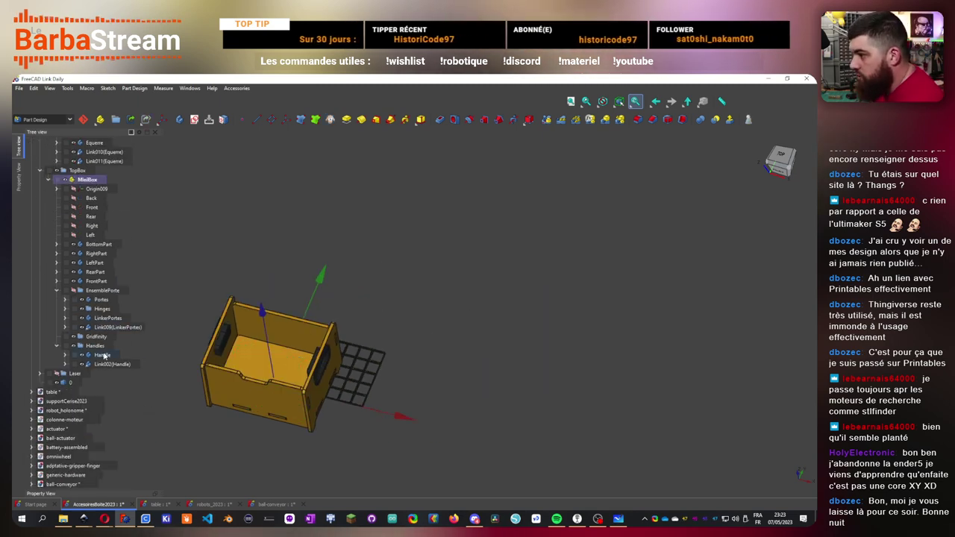
- Move the new grid object '0' into the Gridfinity group and select it
click(73, 383)
drag(72, 383, 94, 338)
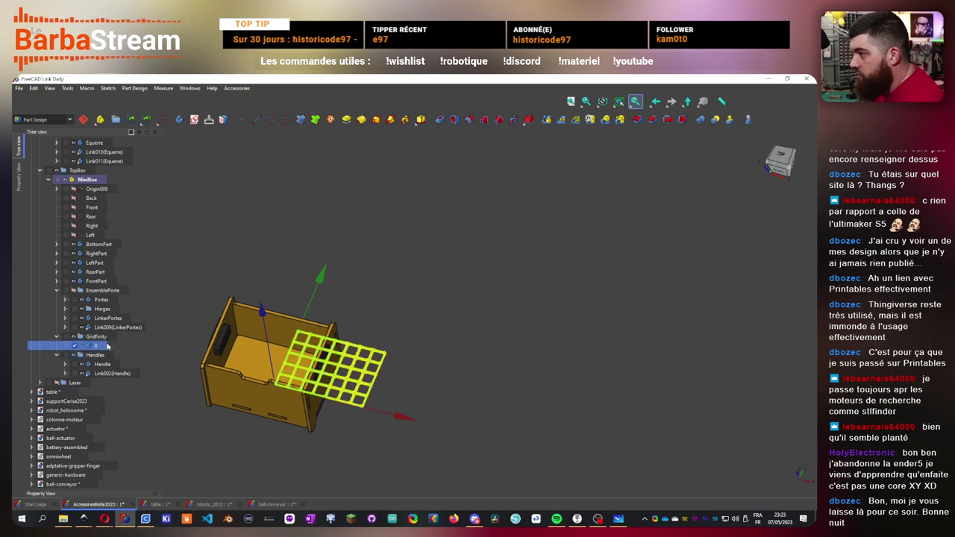
middle_drag(242, 246, 275, 356)
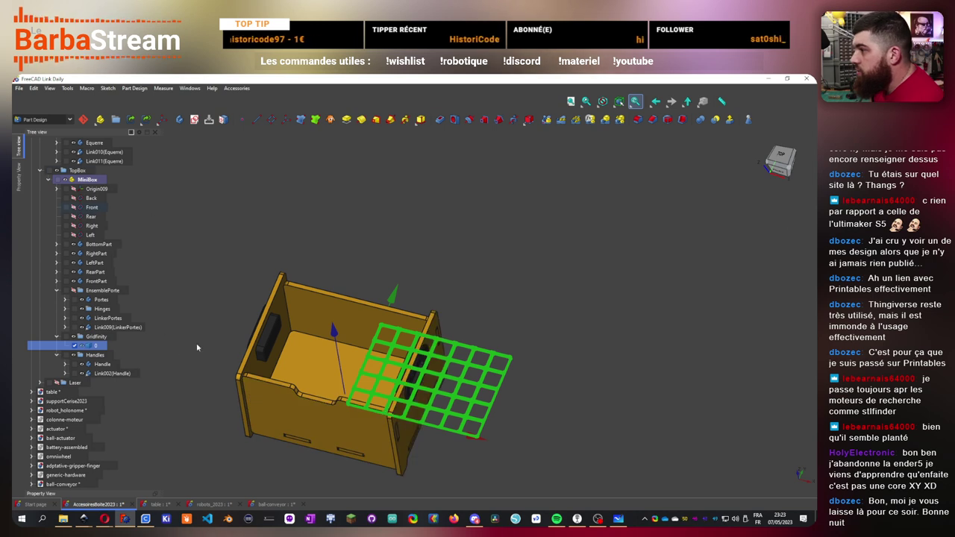
click(217, 366)
mouse_move(216, 366)
middle_down()
mouse_move(241, 380)
mouse_move(215, 378)
middle_up()
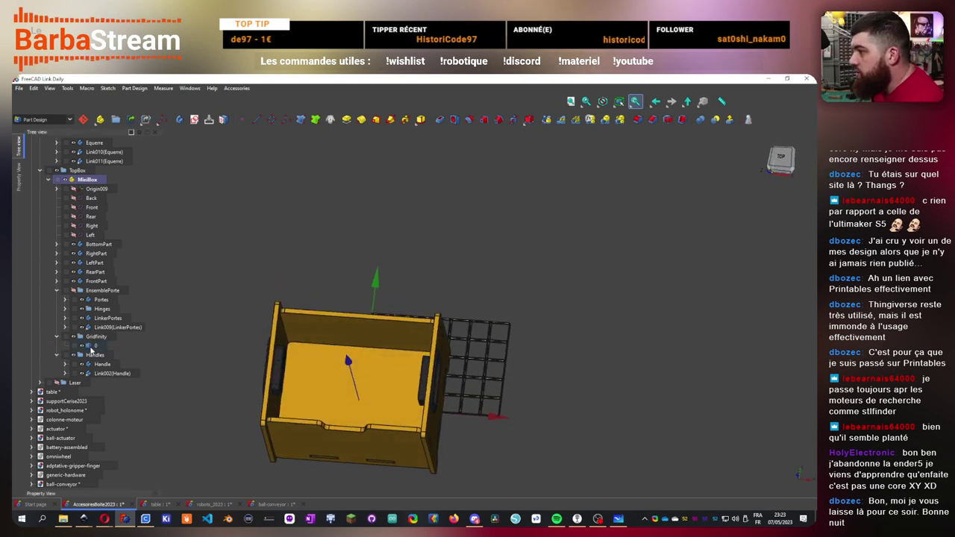
click(92, 346)
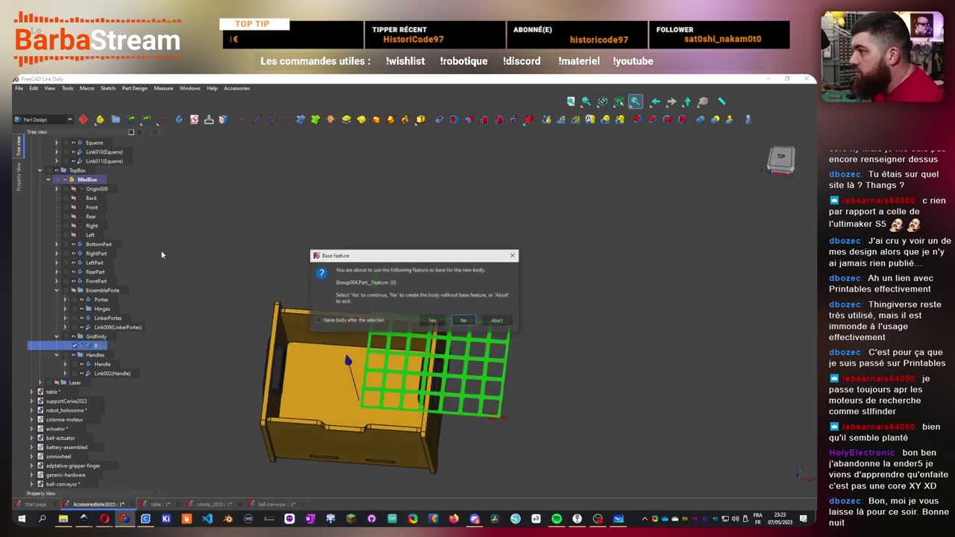
- Accept grid '0' as the base feature to create Body018, then inspect its BaseFeature
key(Left)
key(Return)
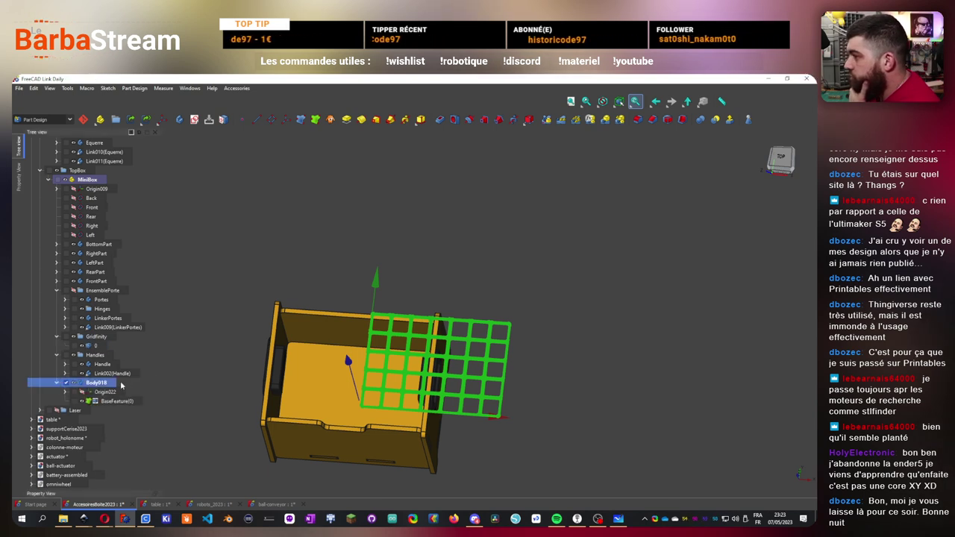
click(250, 345)
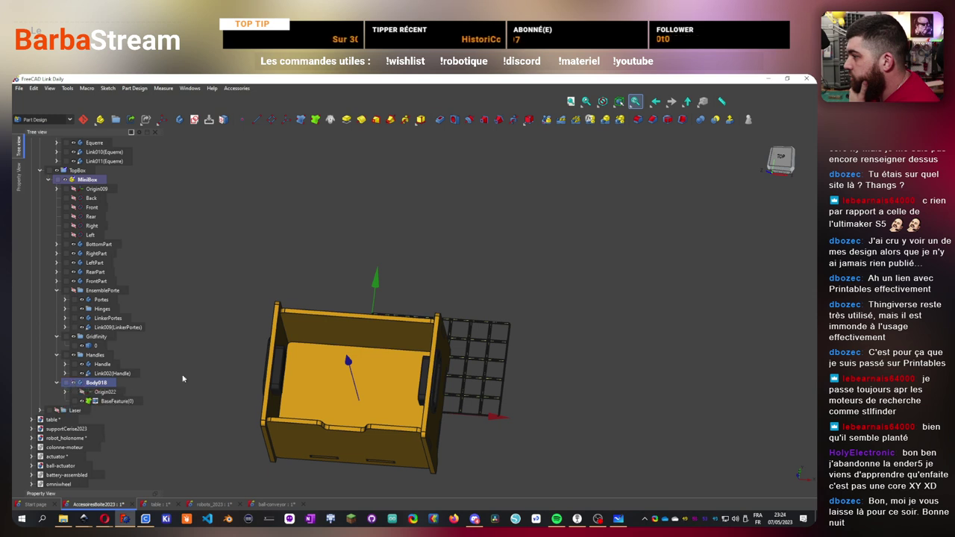
click(130, 404)
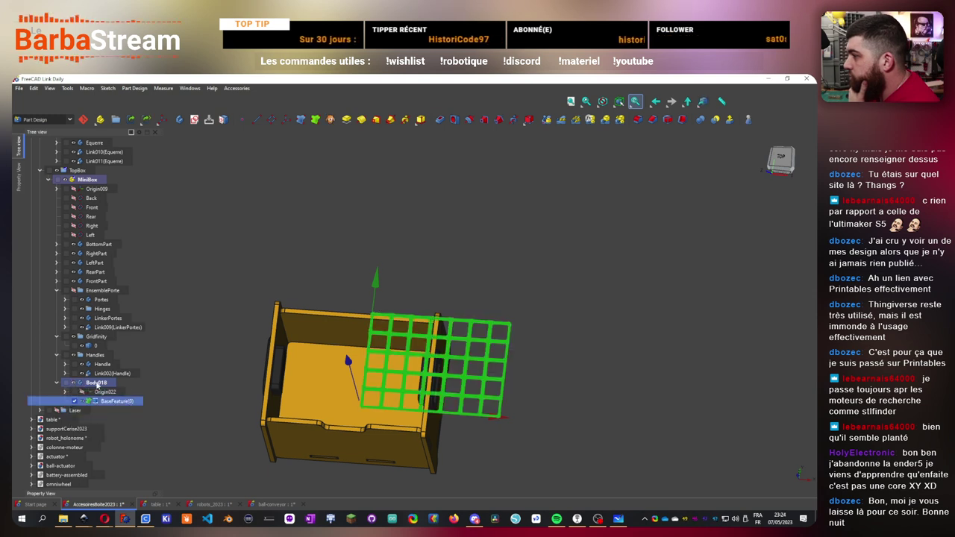
click(87, 384)
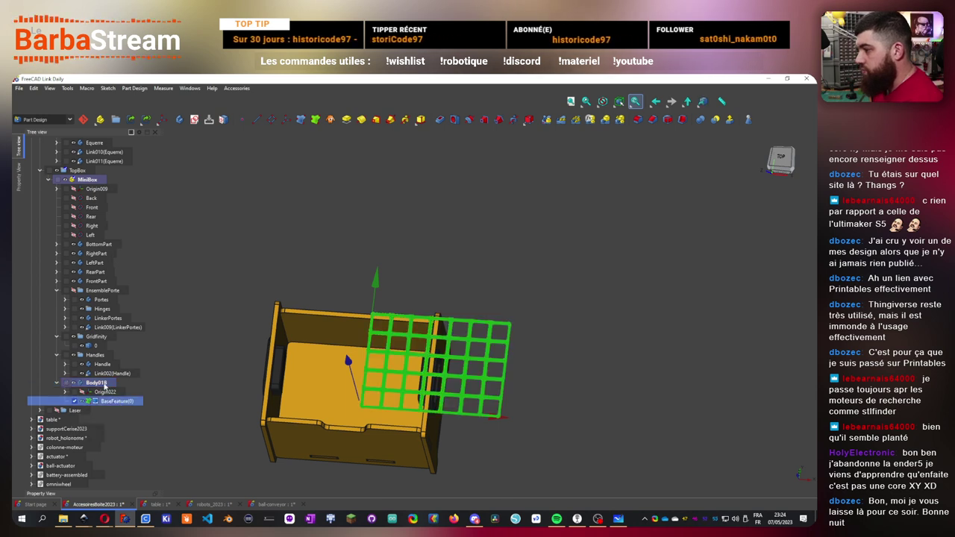
drag(103, 383, 95, 346)
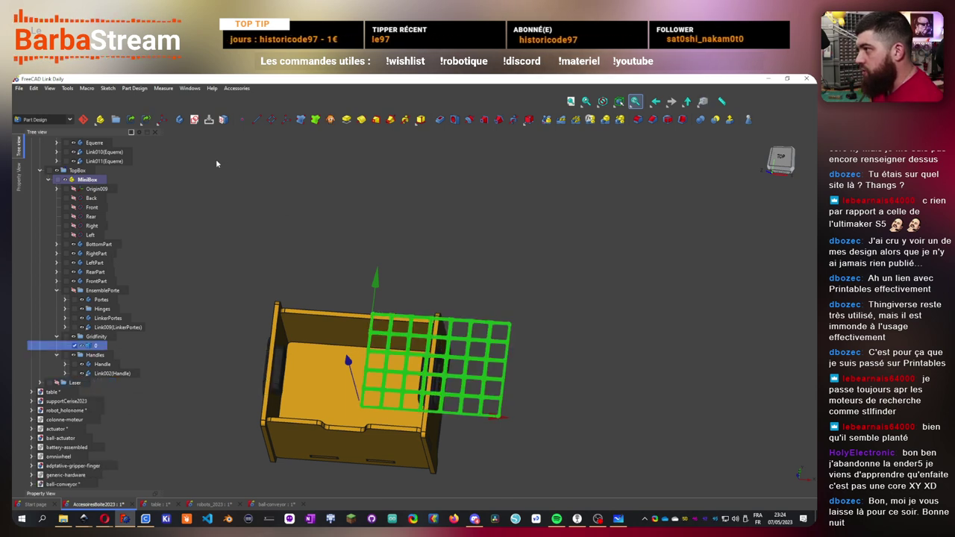
click(331, 119)
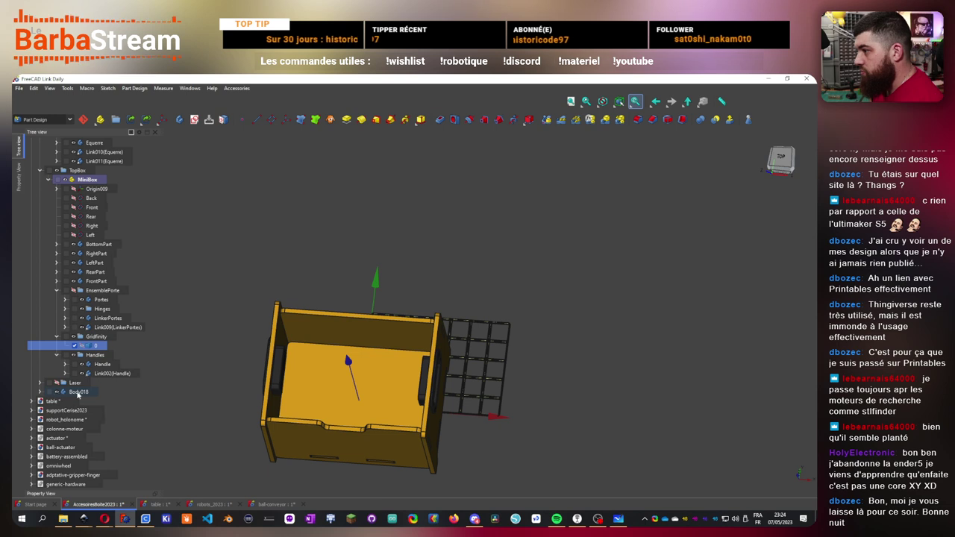
- Move Body018 into the Gridfinity group and rename grid item 0 to '5x7 Baseplant'
drag(77, 393, 96, 337)
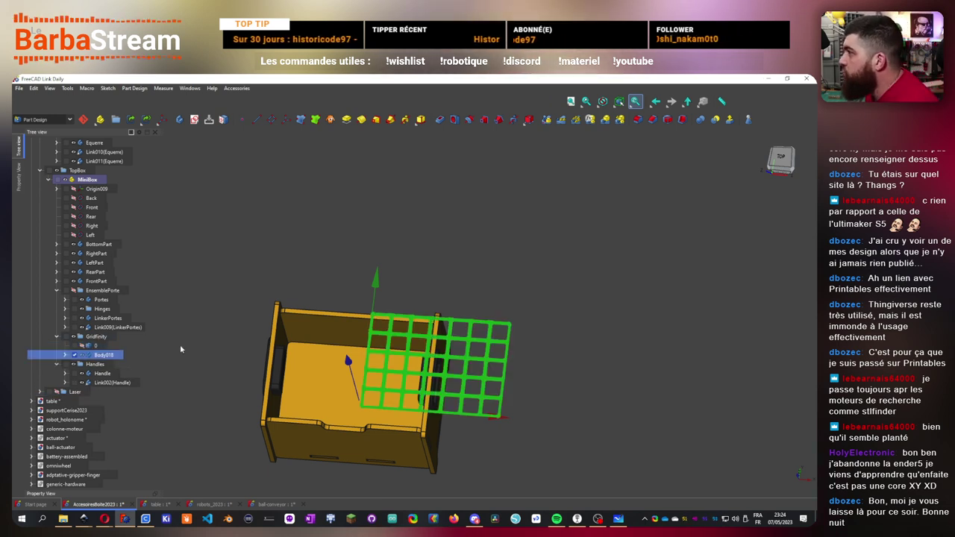
right_click(96, 346)
click(154, 326)
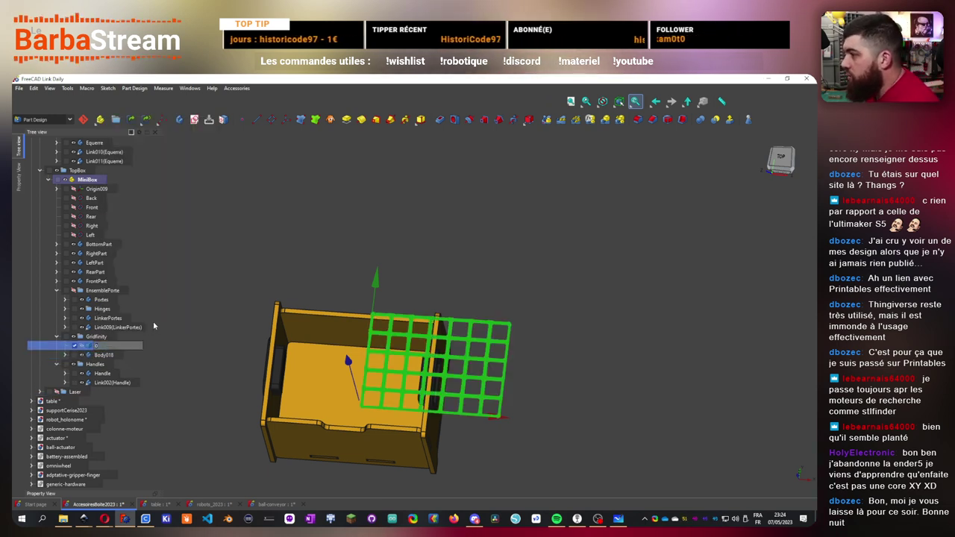
text(6x7 Baseplate)
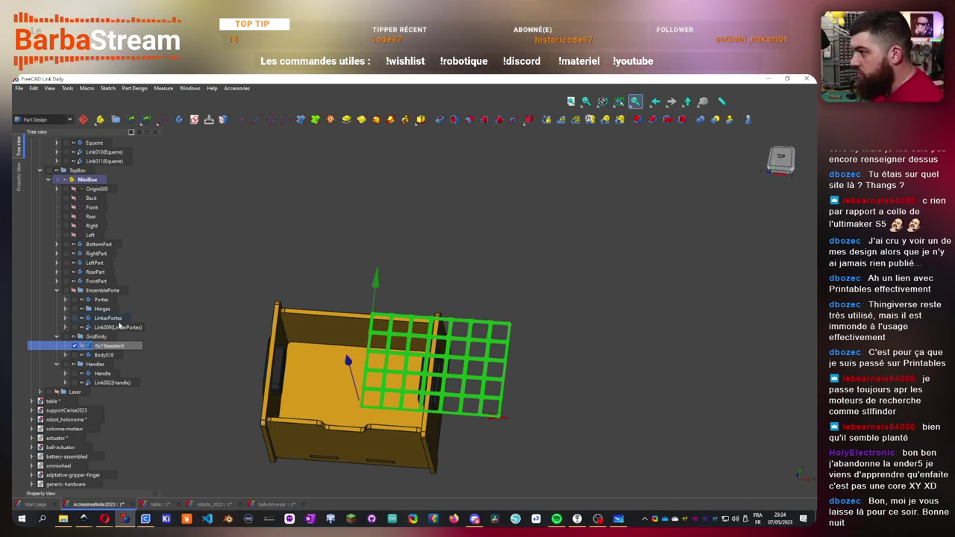
- Rename Body018 to '5x7 Demi Baseplant Screwable'
right_click(114, 356)
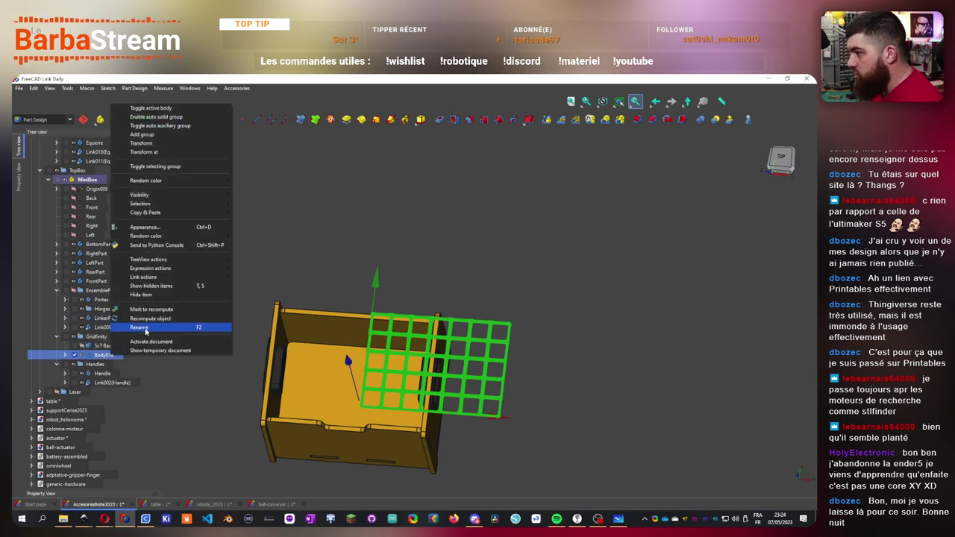
click(142, 327)
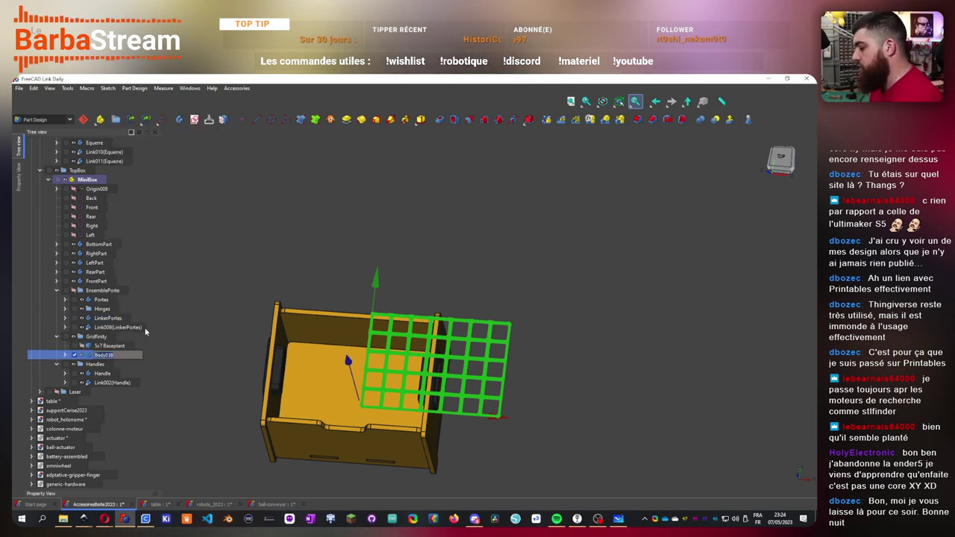
text(5x7 Dem)
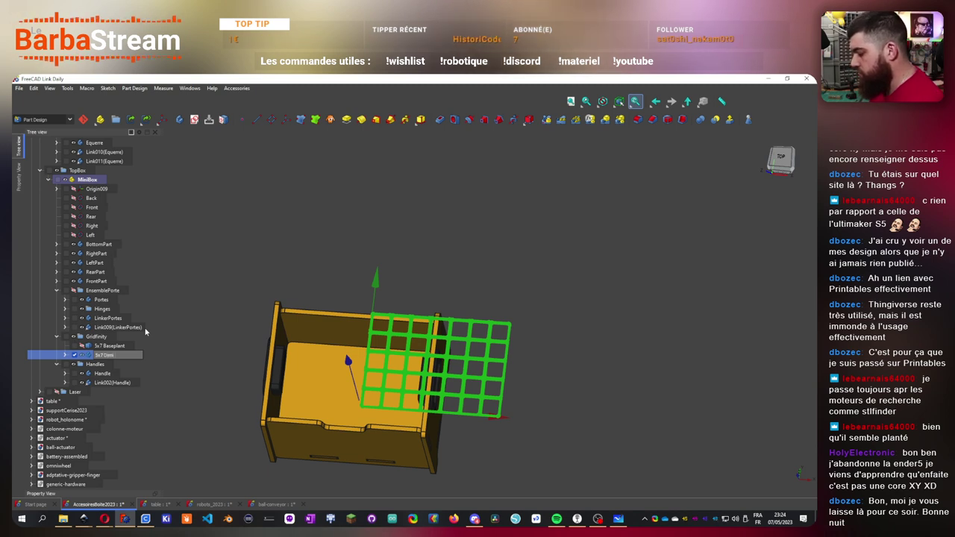
text(i Bo)
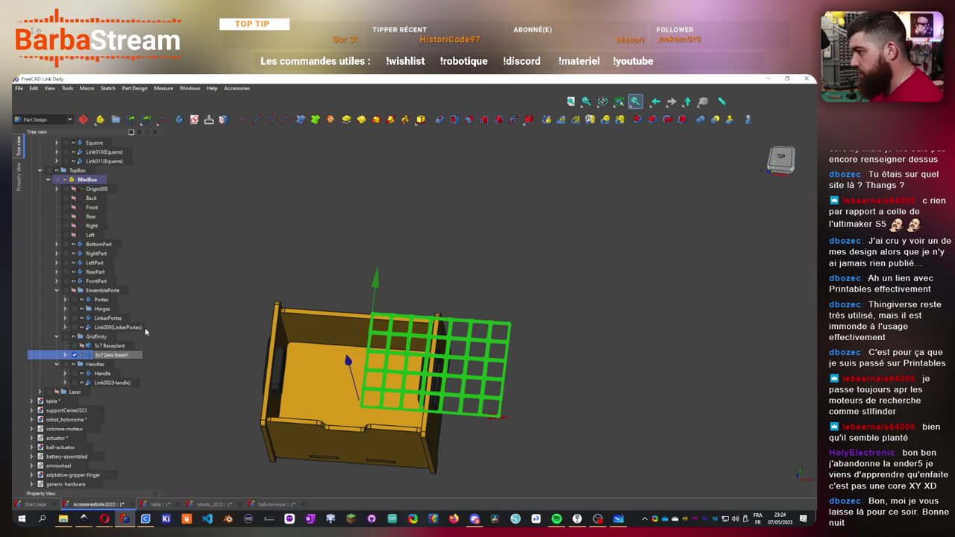
text(seplant S)
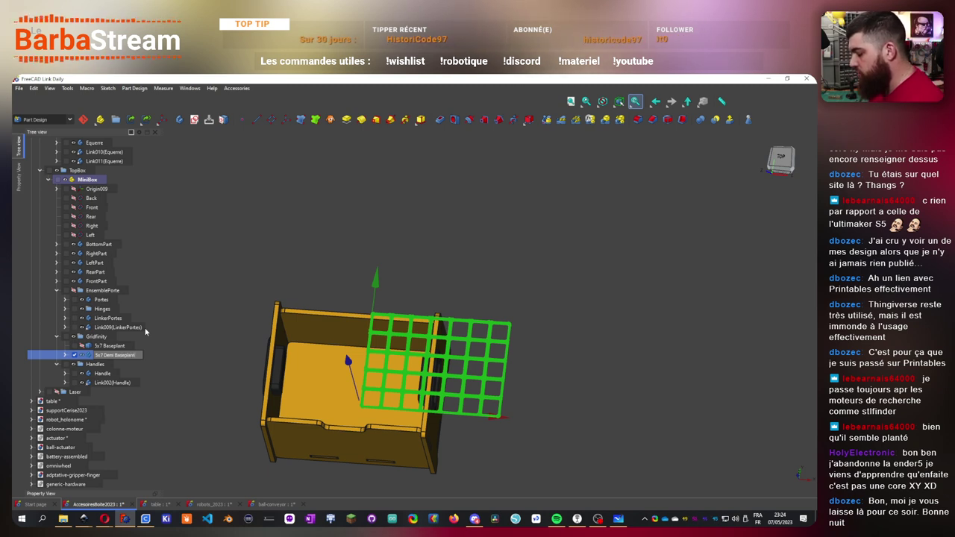
text(crewable)
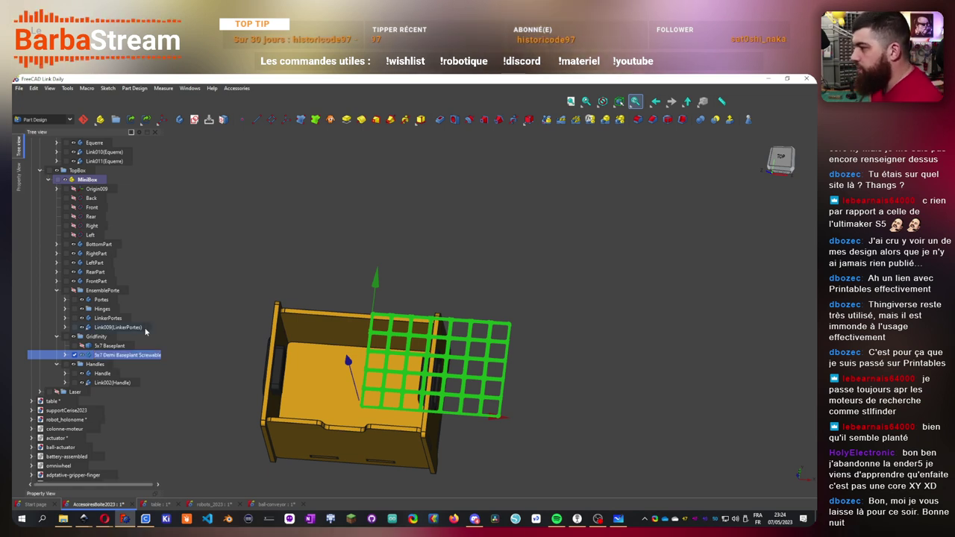
click(246, 358)
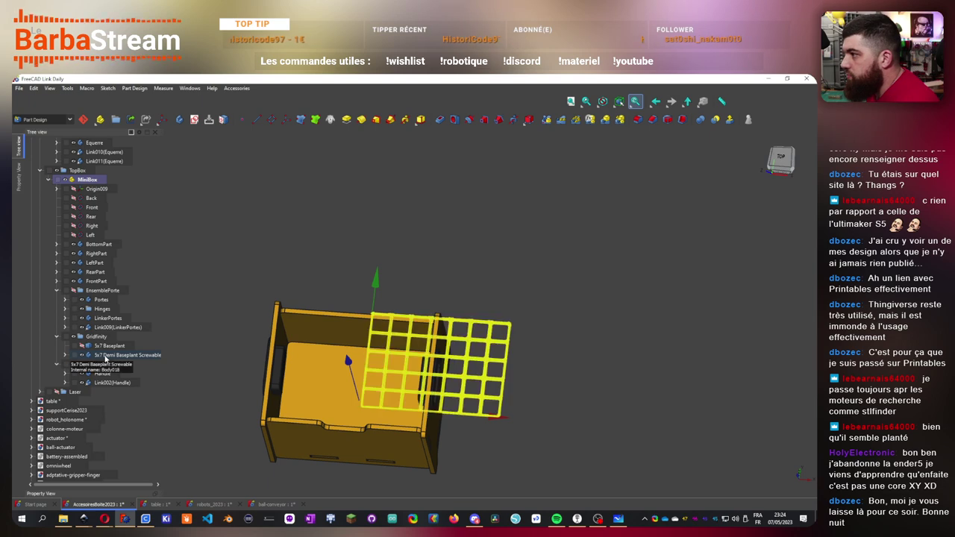
- View the 5x7 Demi Baseplant Screwable body from above and at an angle, discarding a trial sketch
click(105, 357)
key(2)
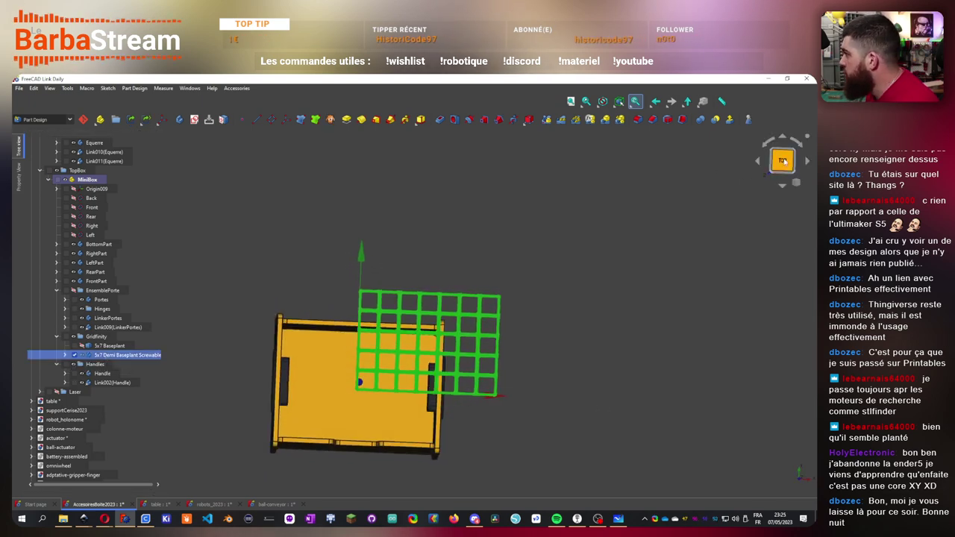
scroll(460, 332, up, 5)
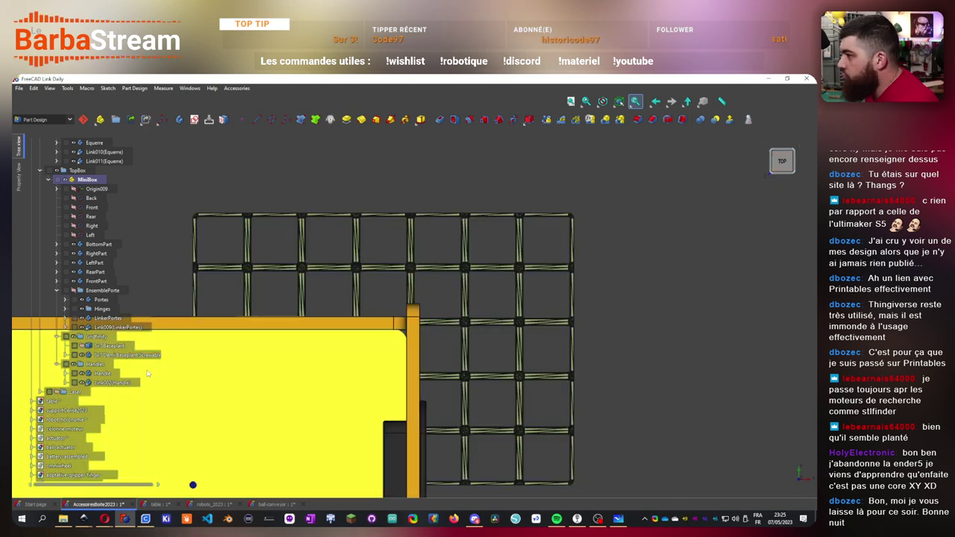
click(127, 355)
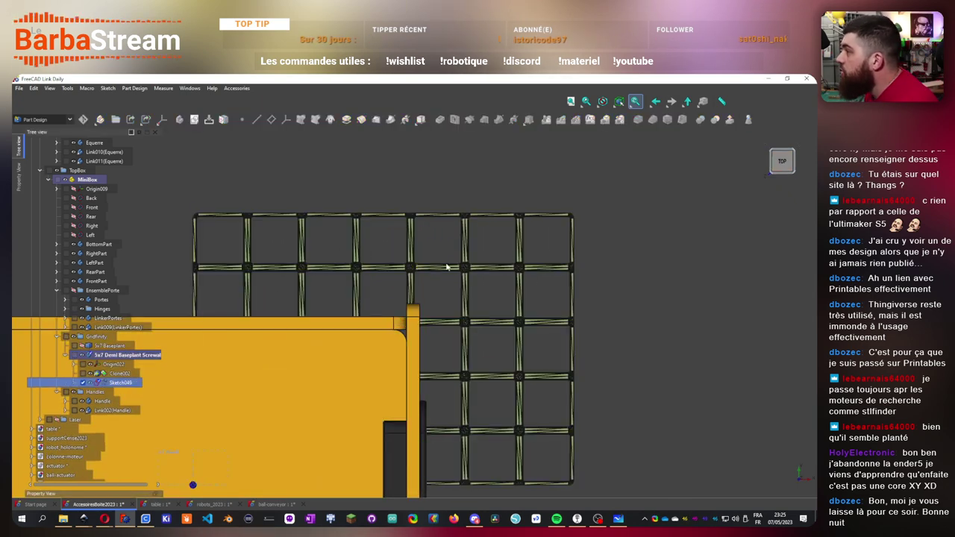
scroll(455, 288, down, 3)
mouse_move(444, 435)
middle_down()
mouse_move(366, 294)
mouse_move(403, 336)
middle_up()
scroll(407, 338, up, 5)
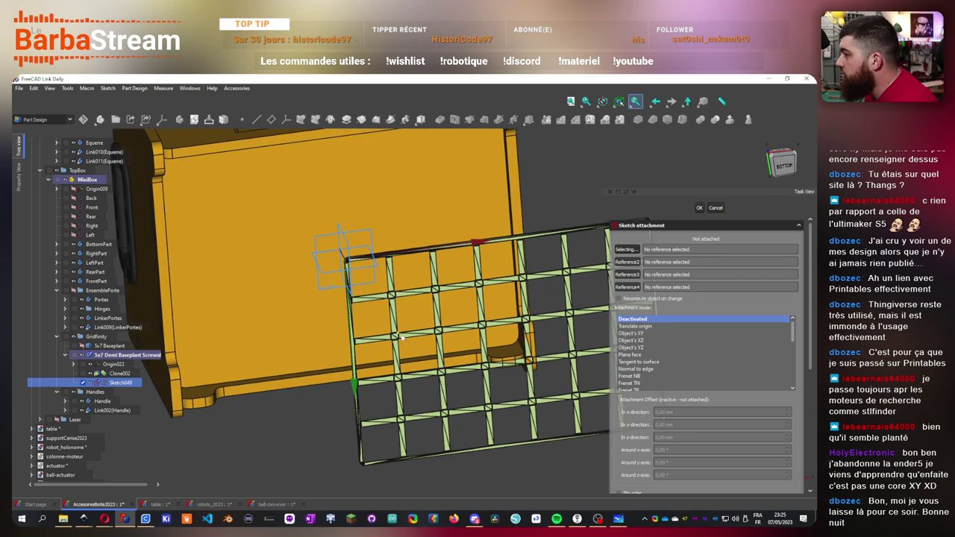
key(Escape)
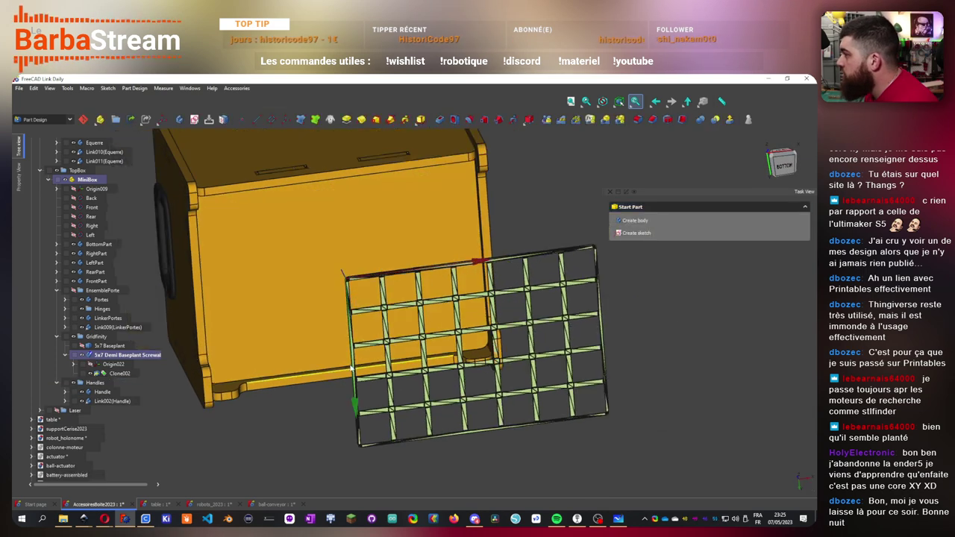
- View the model from below and bring up the context menu of Clone002
key(5)
scroll(430, 305, down, 2)
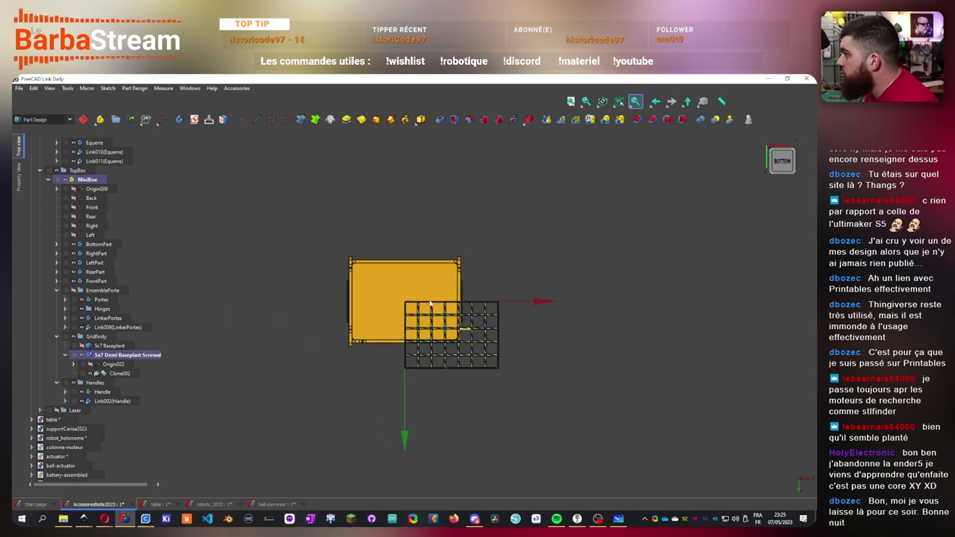
scroll(426, 329, up, 3)
scroll(425, 328, down, 1)
scroll(425, 328, up, 2)
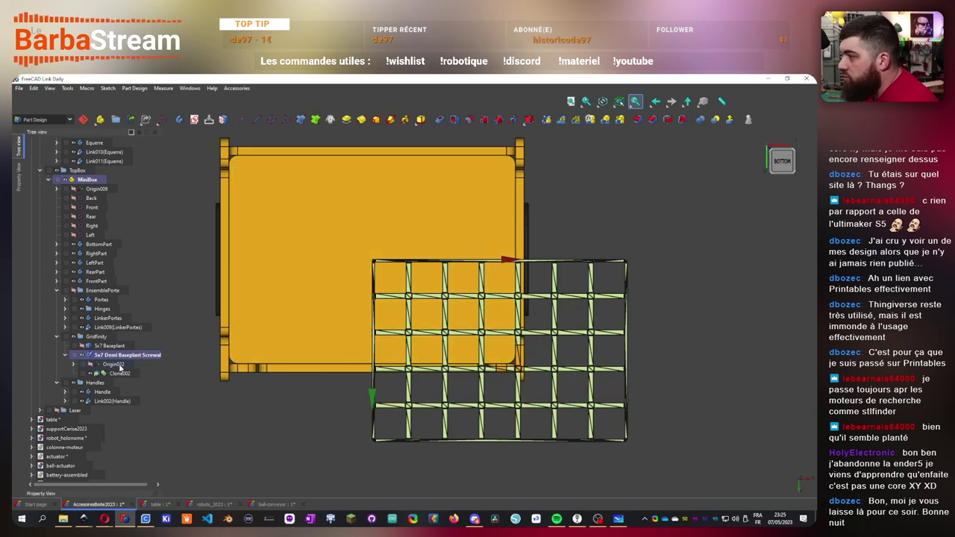
click(125, 375)
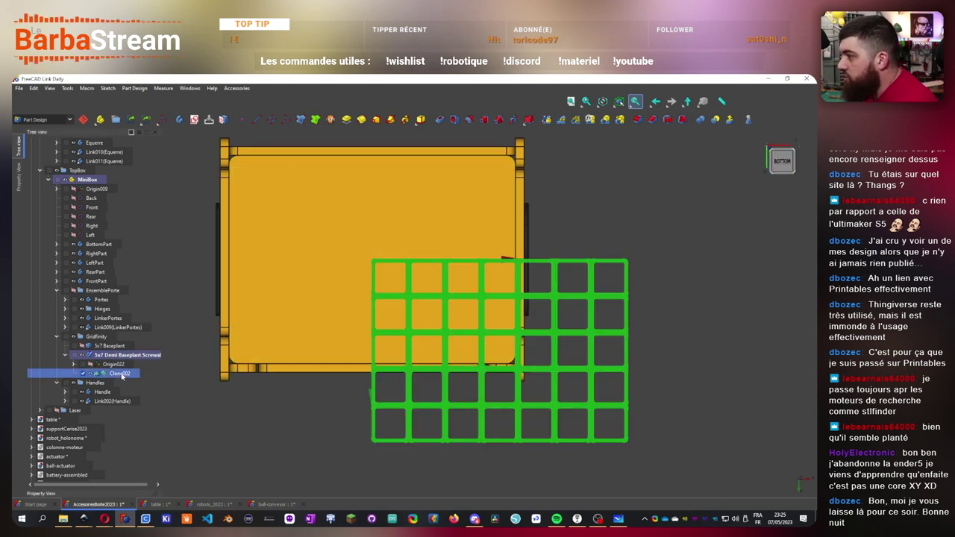
right_click(126, 375)
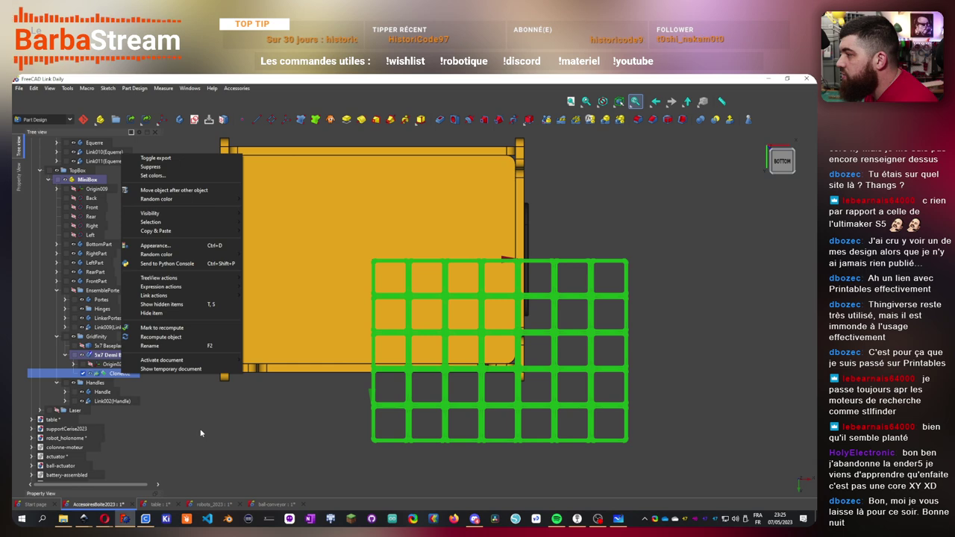
- Show Clone002's Data properties with Placement > Position expanded
click(202, 373)
click(202, 374)
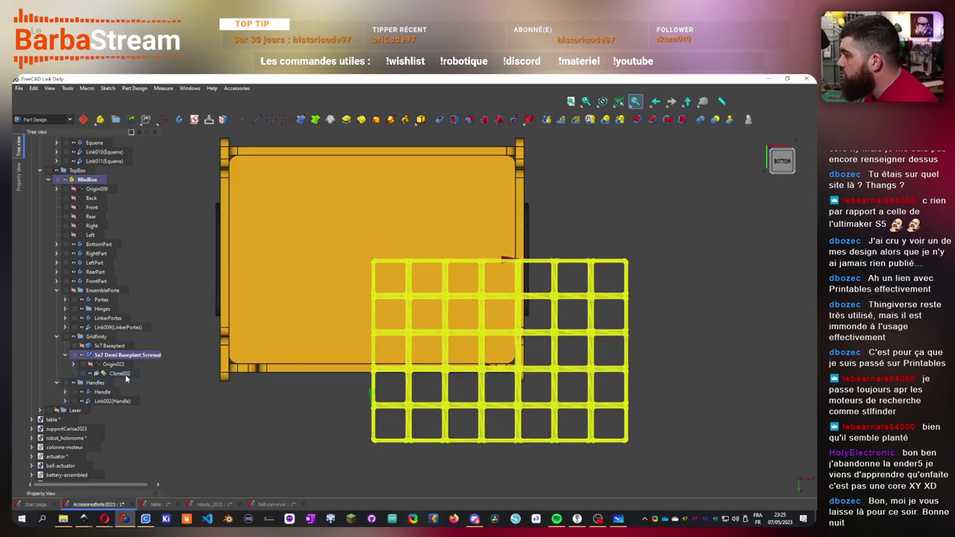
click(127, 373)
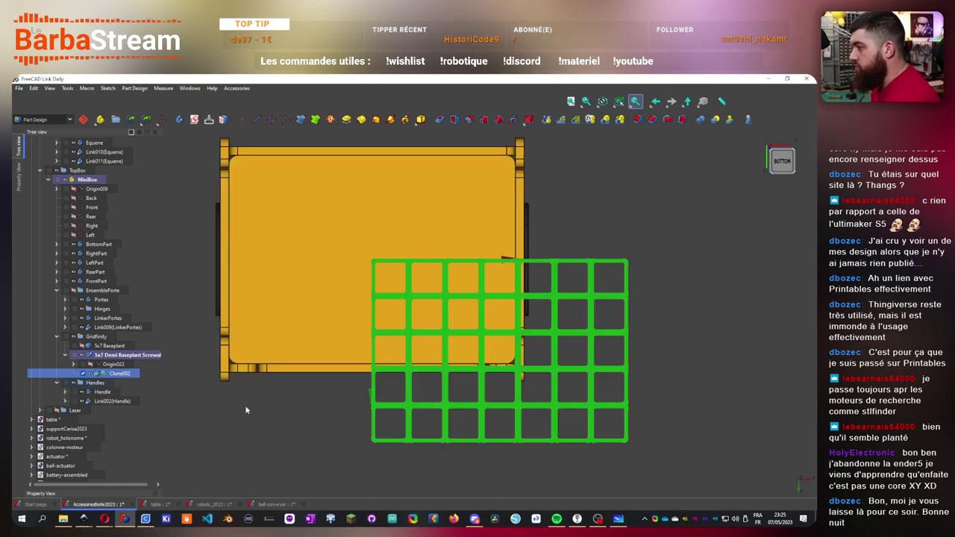
right_click(97, 371)
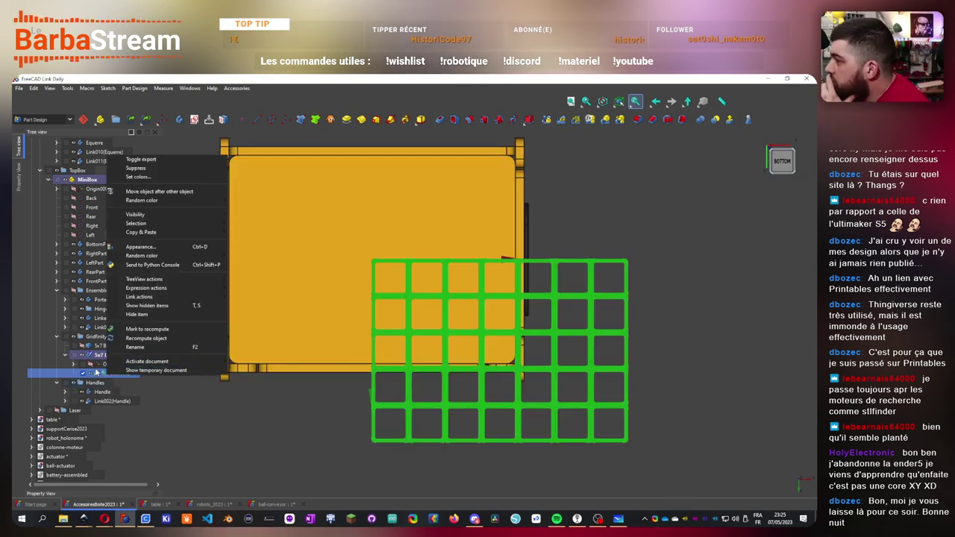
key(Escape)
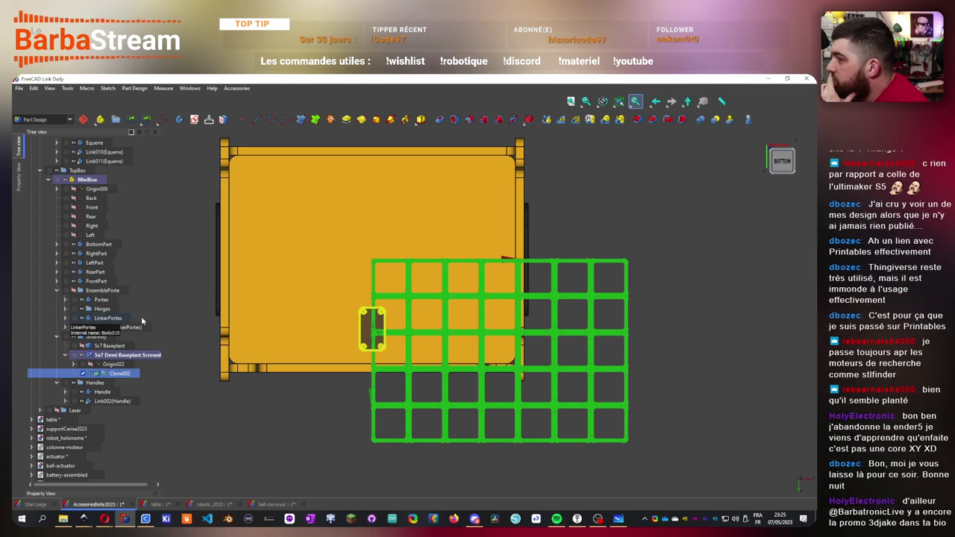
click(15, 177)
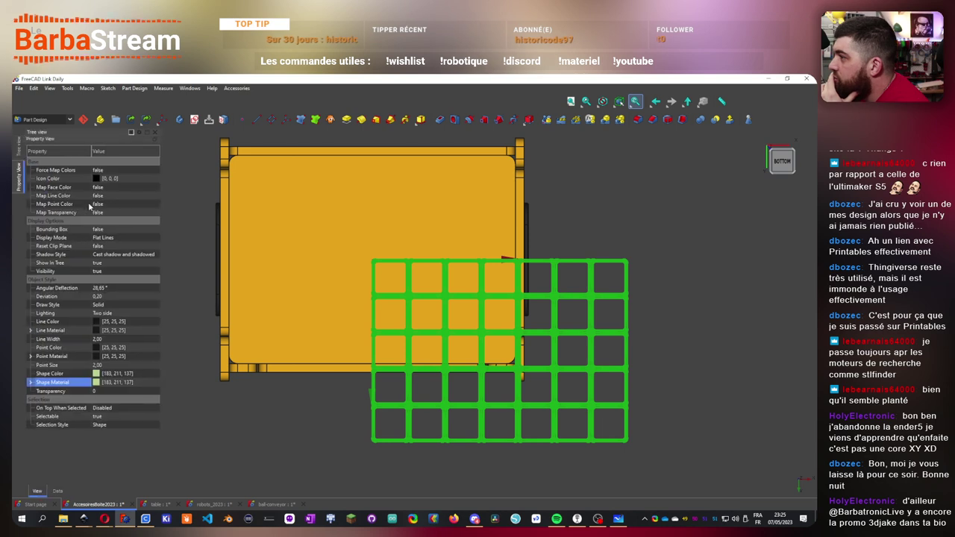
click(59, 491)
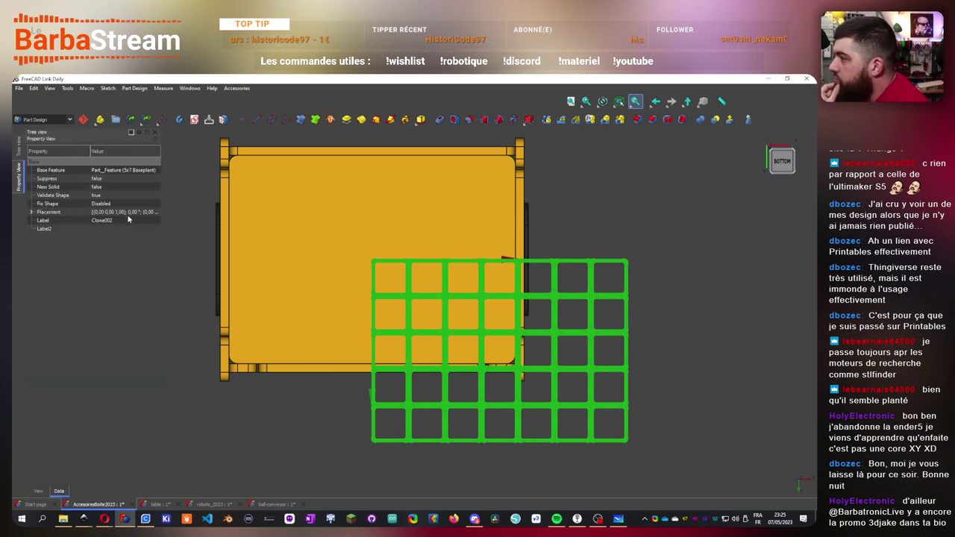
click(32, 213)
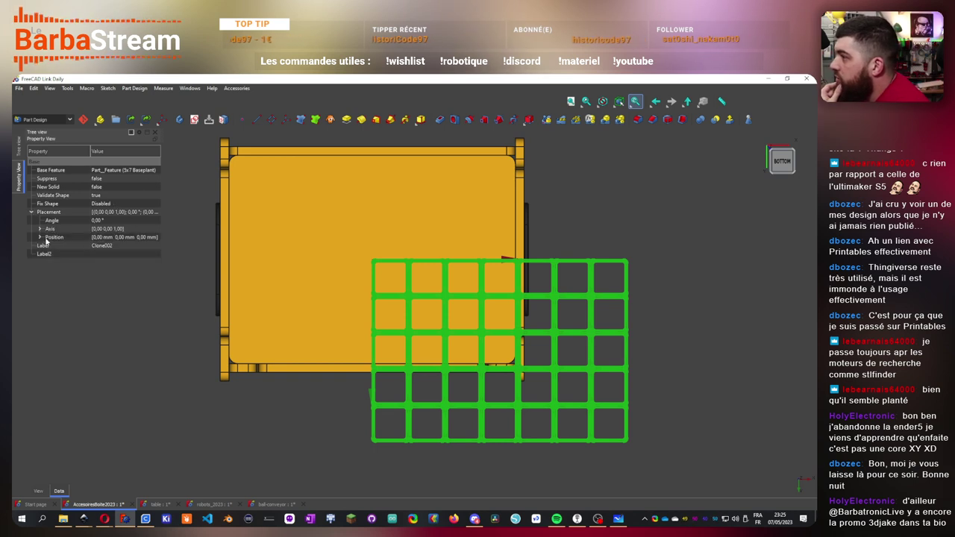
click(41, 237)
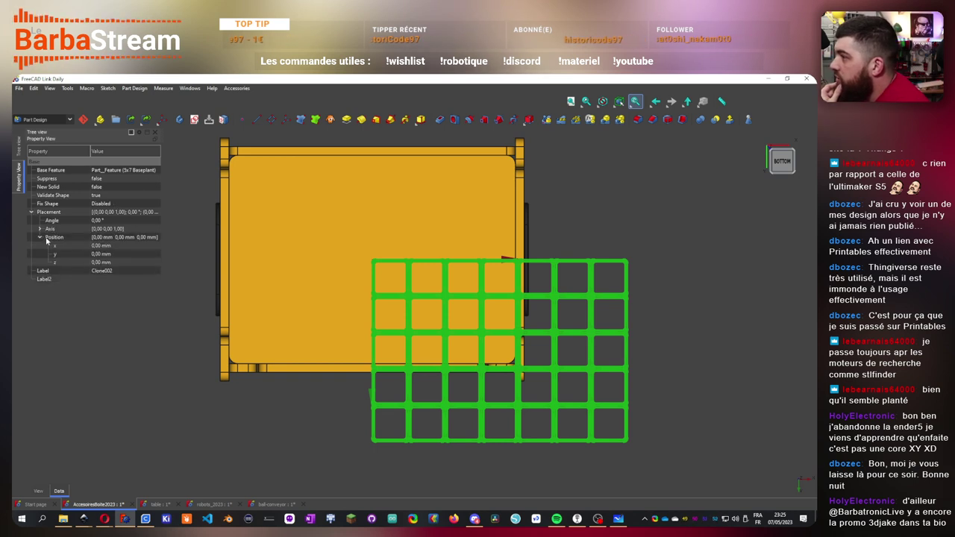
- Try a 120 mm x position, then launch a calculator to work out the offset
click(122, 246)
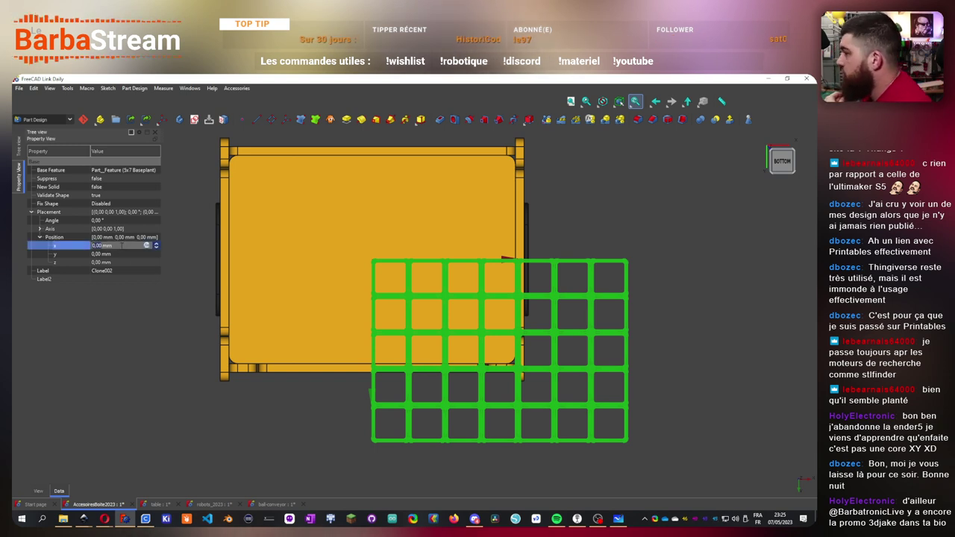
text(1)
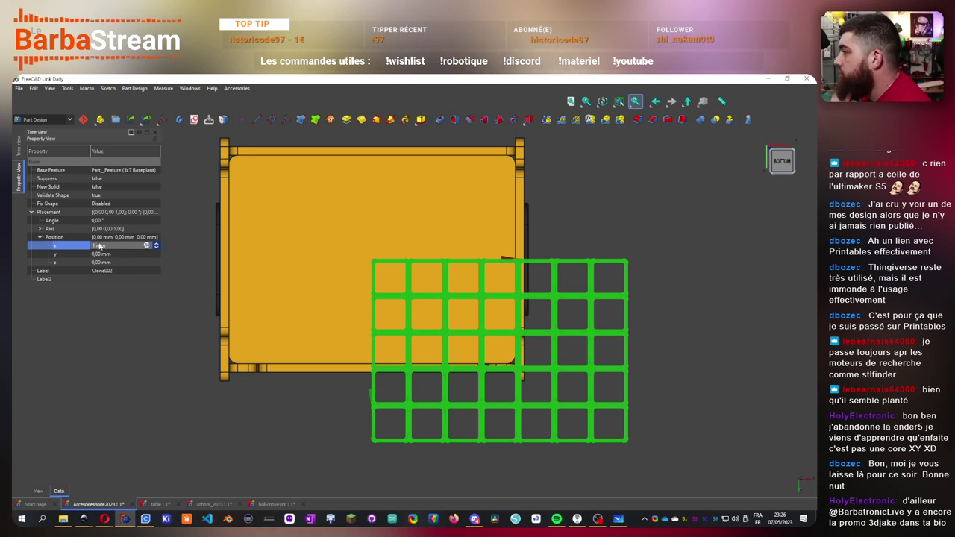
text(20)
key(Tab)
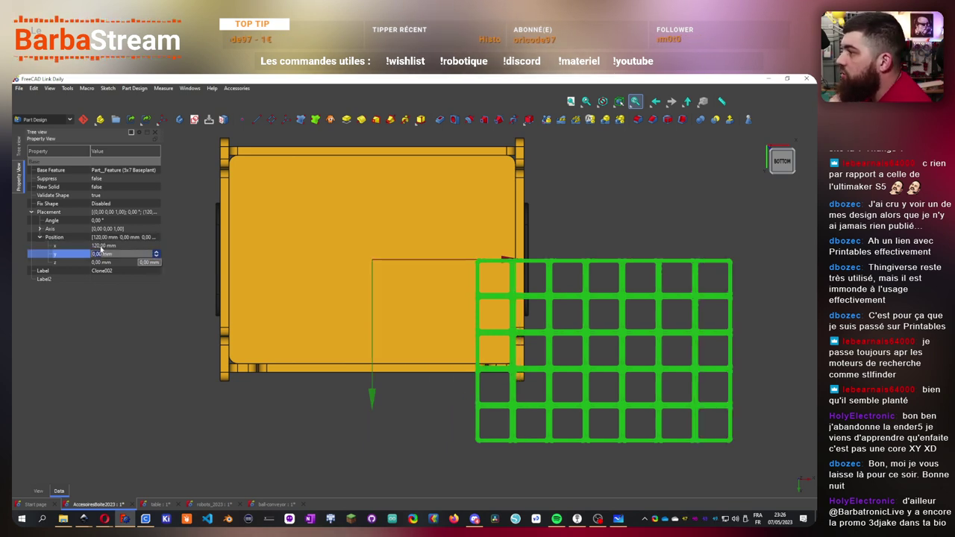
click(112, 246)
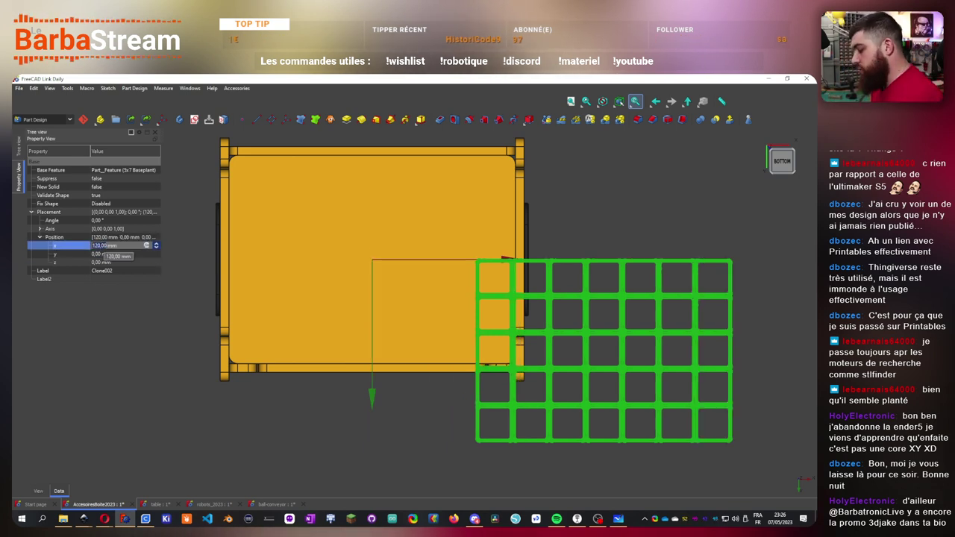
key(super)
text(calc)
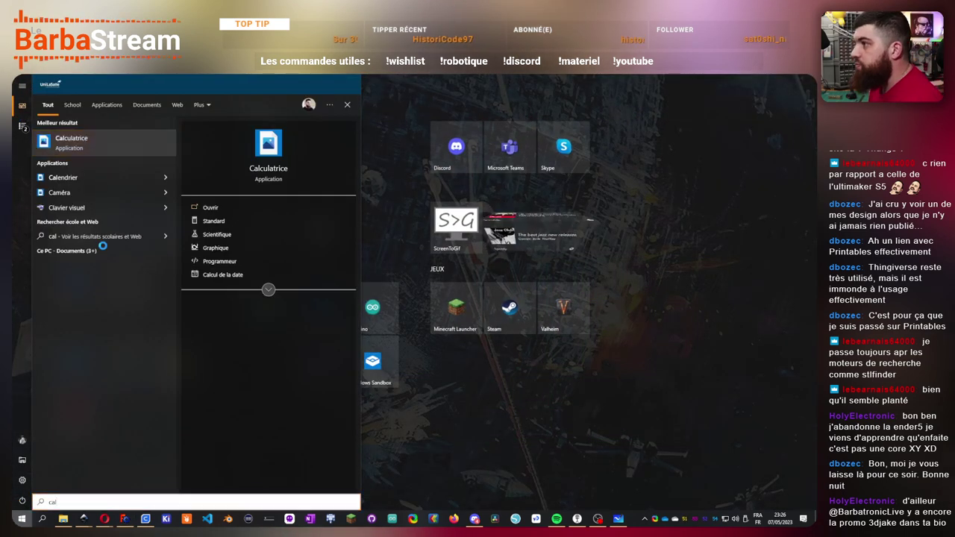
key(Return)
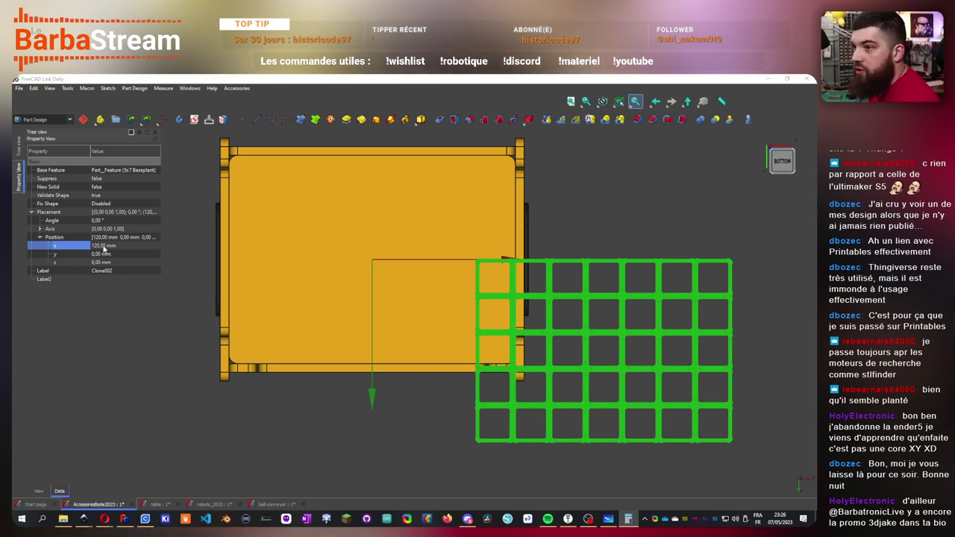
- Set Clone002's position to x -147 mm and y -105 mm
click(112, 247)
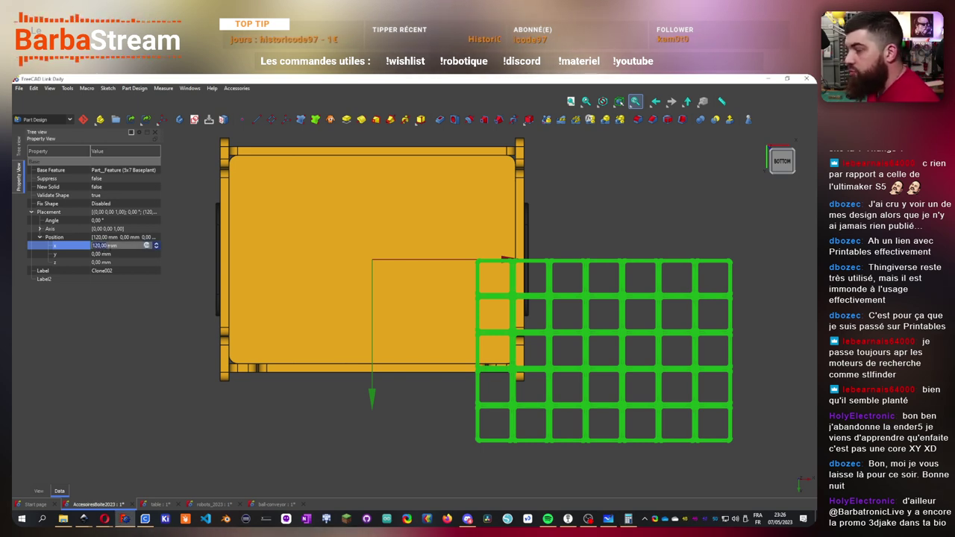
text(-1)
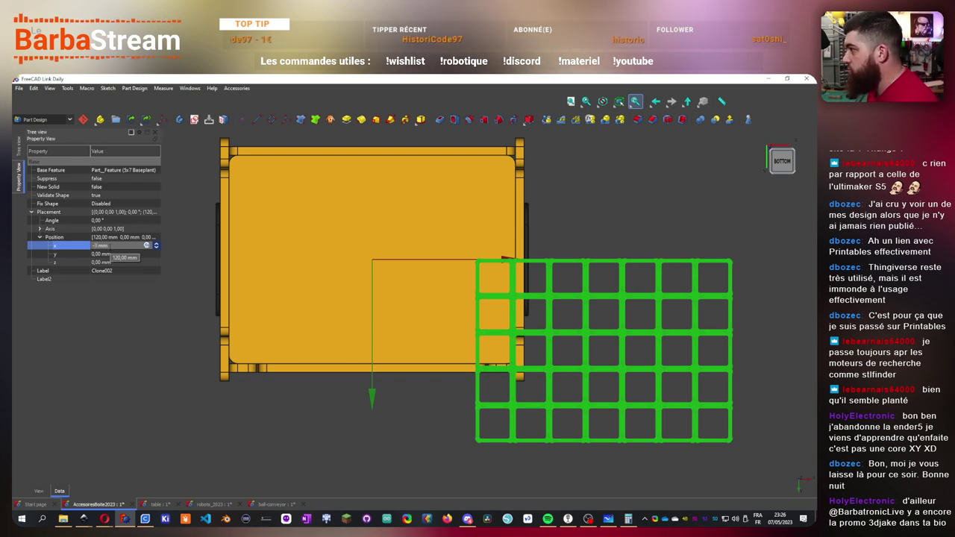
text(47)
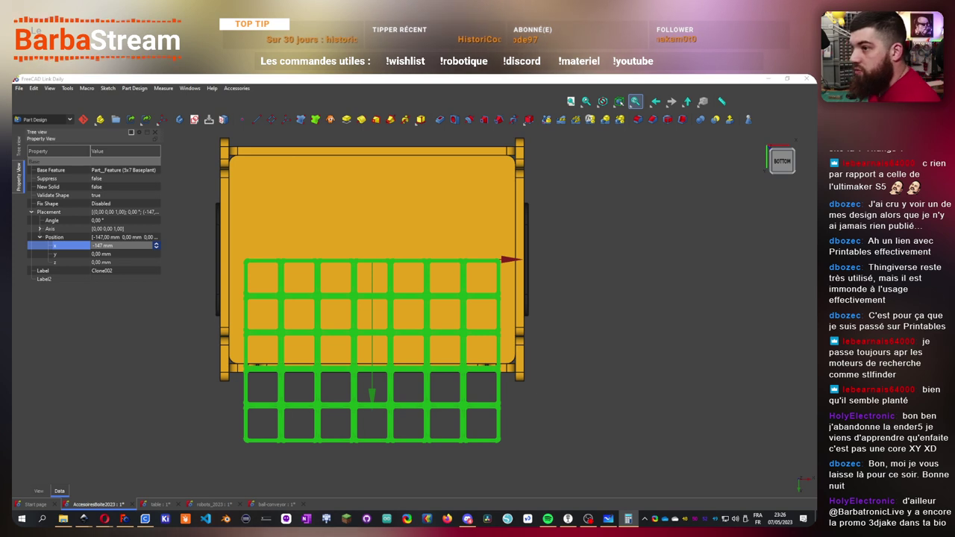
click(101, 254)
text(-1)
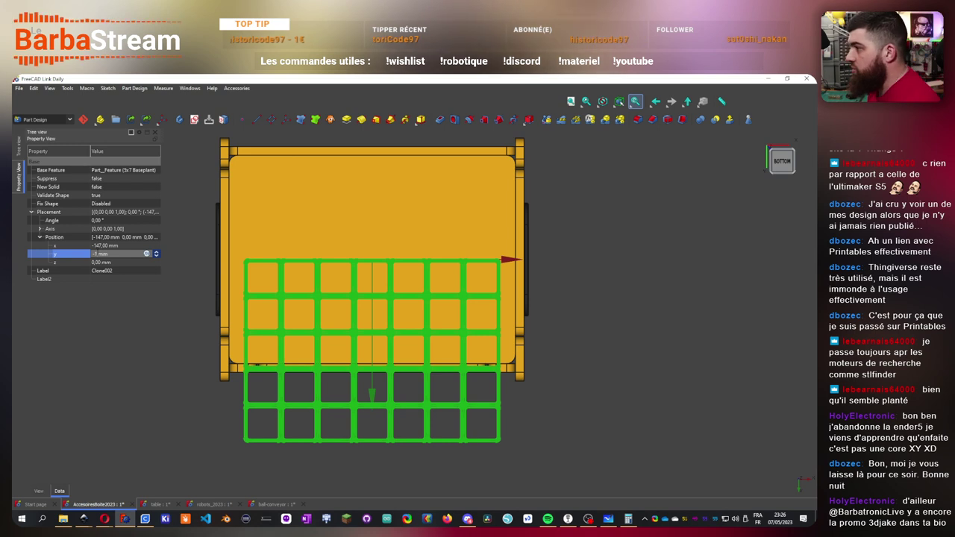
text(05)
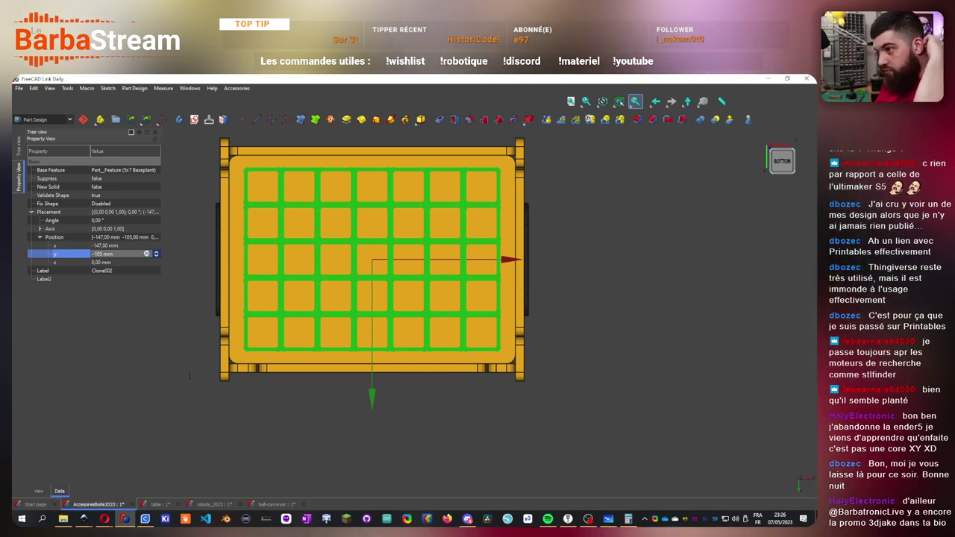
- Commit the -105 mm y offset and show the Gridfinity grid inside the box
click(165, 321)
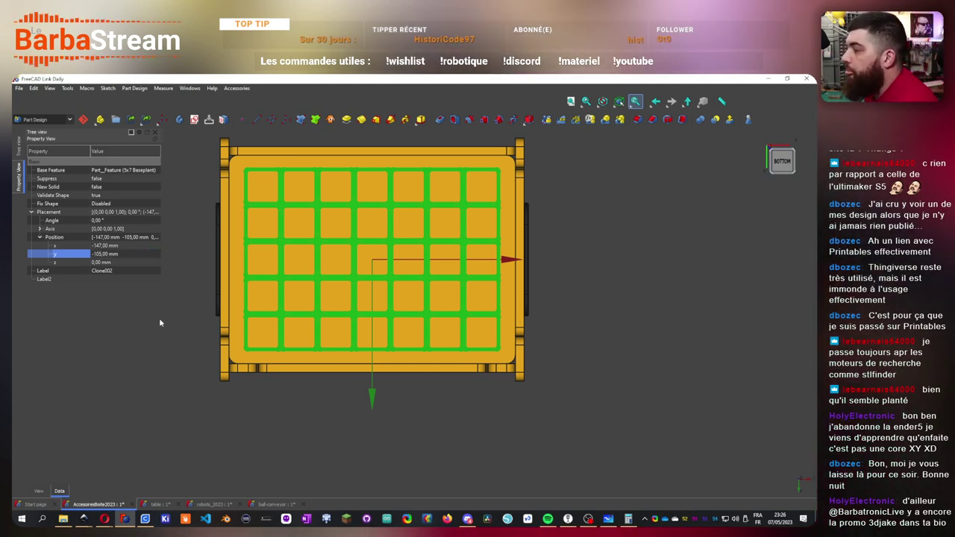
click(19, 145)
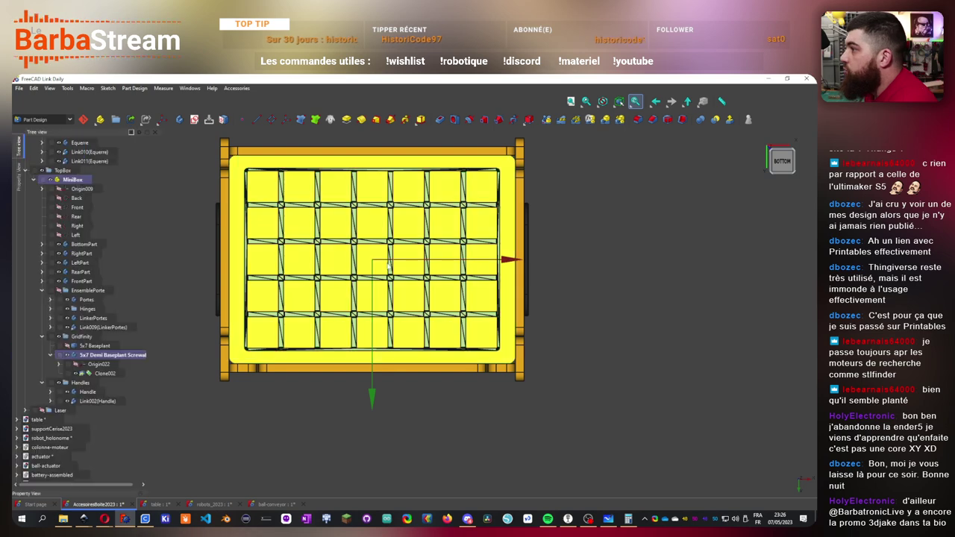
middle_drag(358, 299, 323, 300)
scroll(323, 299, up, 3)
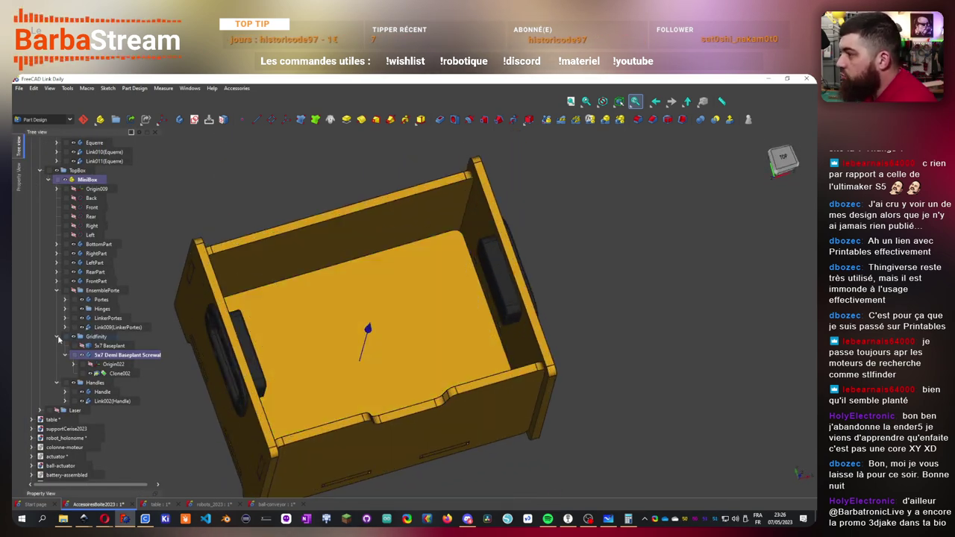
click(58, 337)
click(57, 290)
click(59, 309)
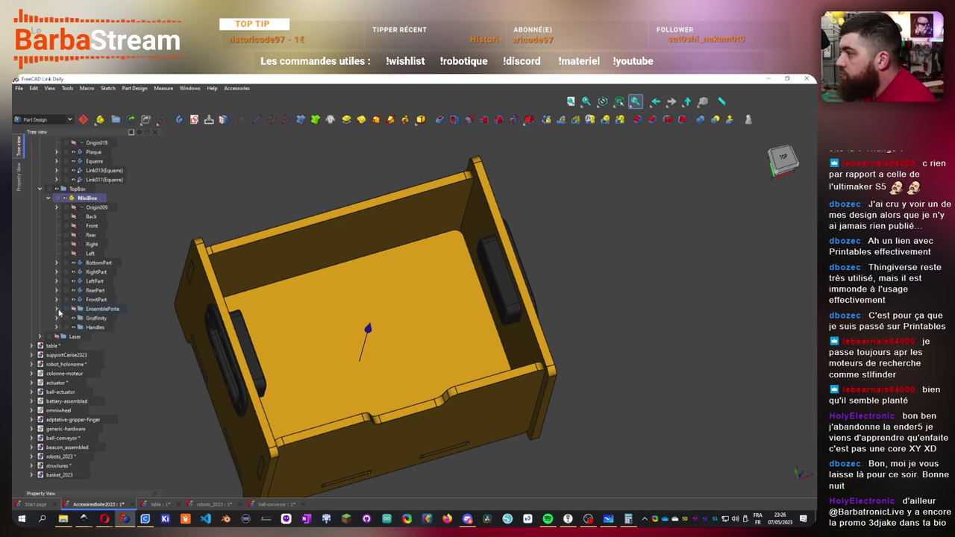
click(92, 321)
key(space)
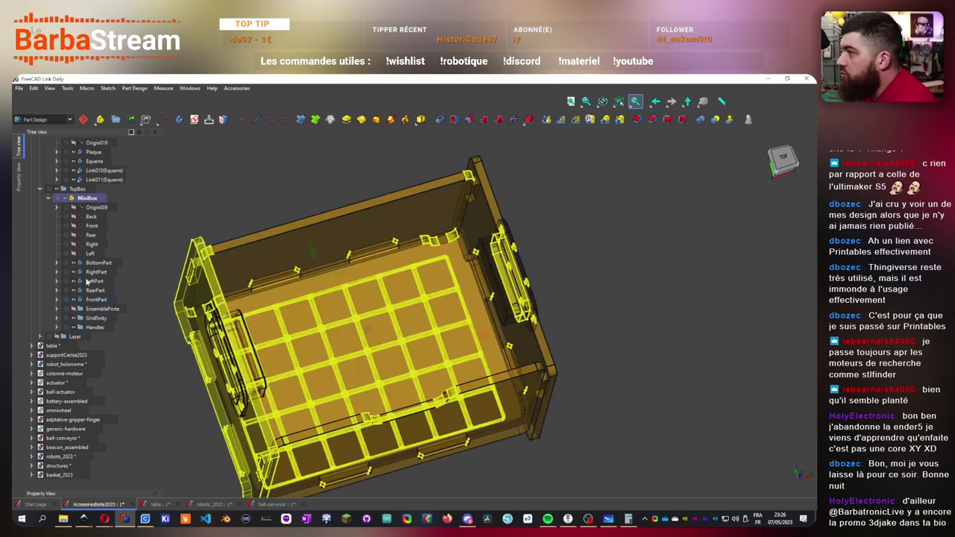
- Hide the MiniBox so only the grid shows, viewed from straight above
scroll(71, 225, up, 3)
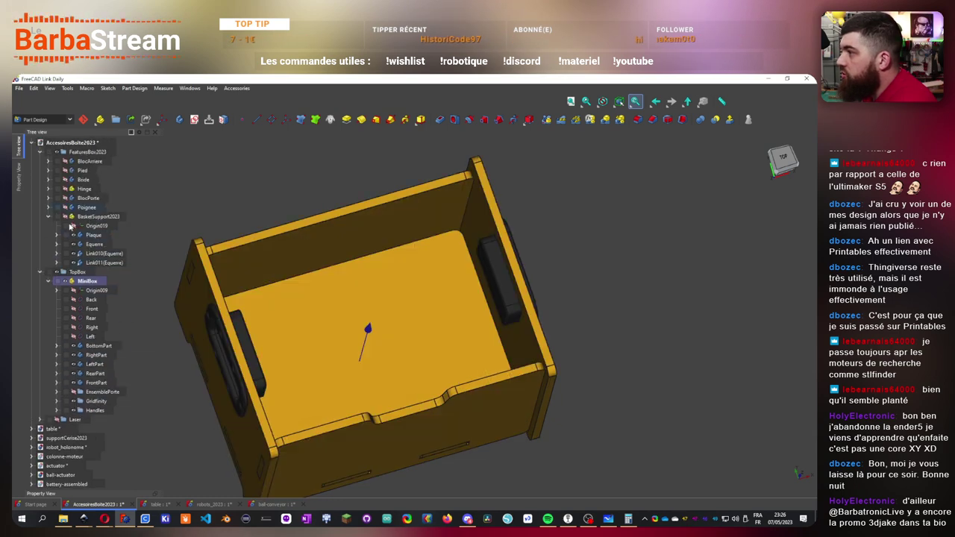
click(96, 402)
click(49, 283)
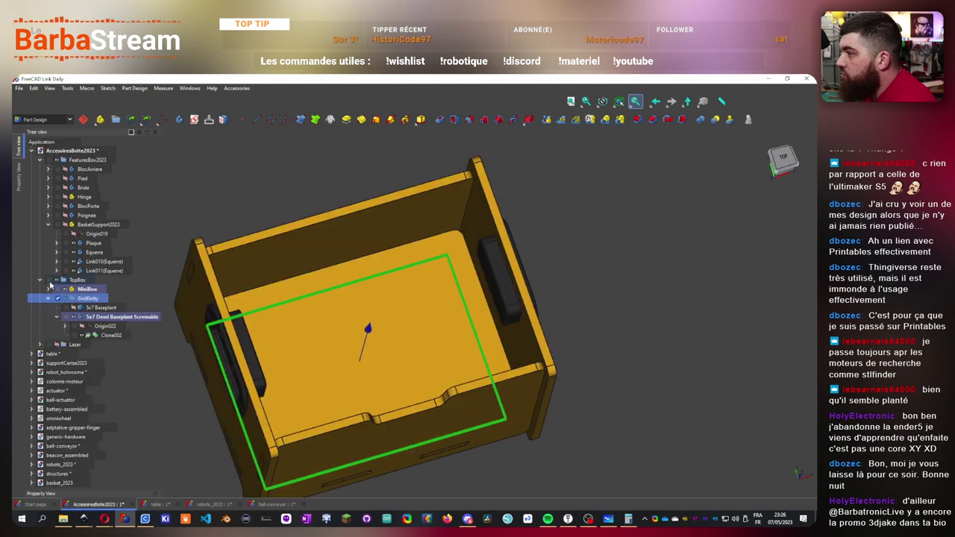
ctrl+click(76, 298)
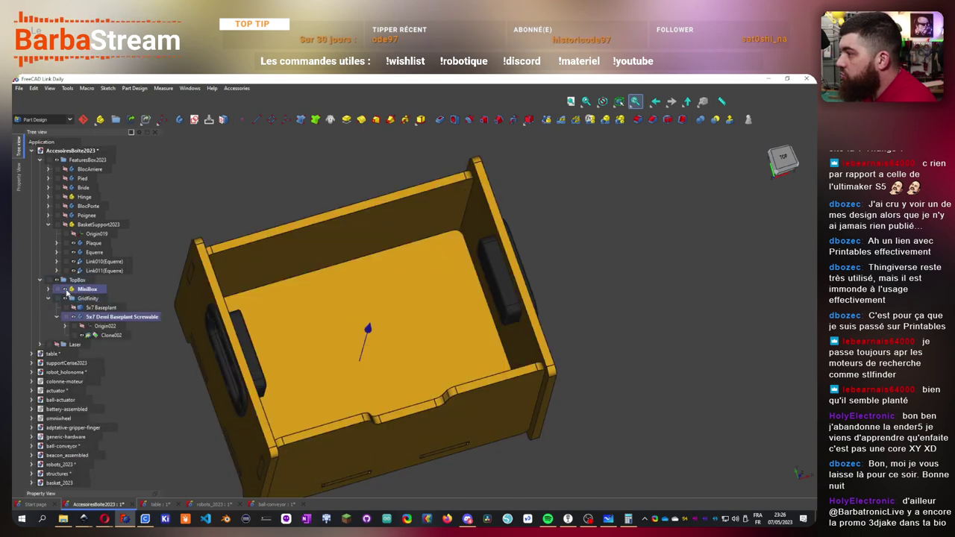
click(68, 292)
key(2)
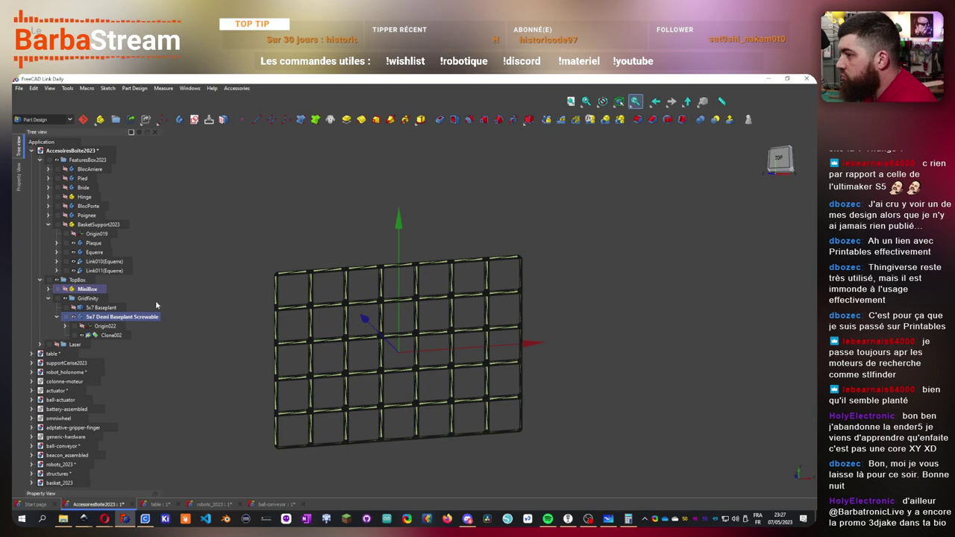
key(2)
- Create Sketch049 in the 5x7 Demi Baseplant Screwable body
scroll(324, 296, up, 3)
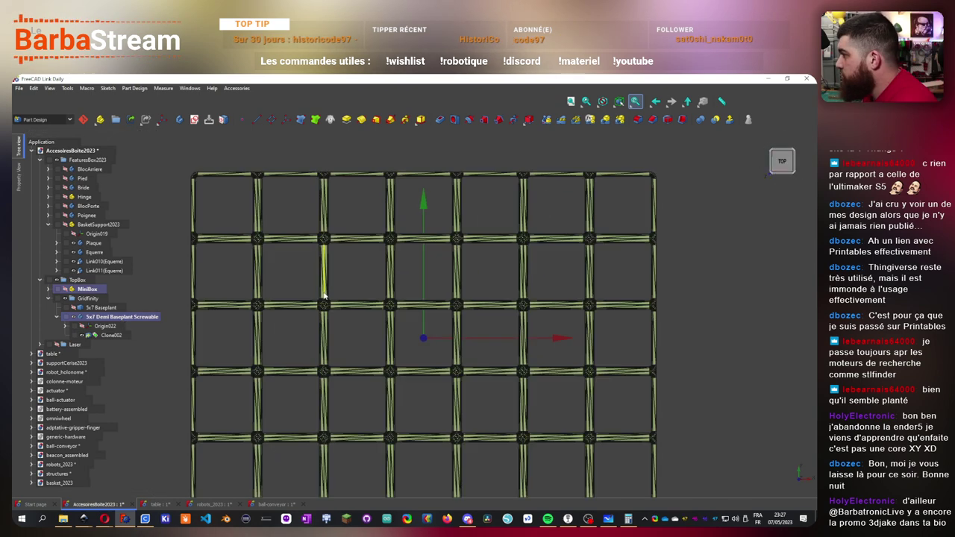
scroll(324, 296, up, 2)
scroll(324, 299, down, 5)
middle_drag(328, 321, 340, 407)
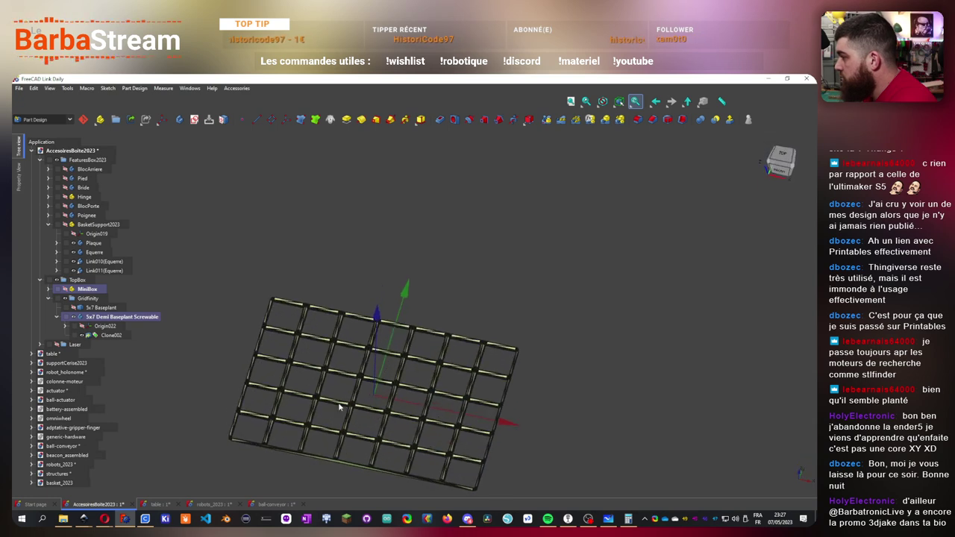
scroll(339, 406, down, 3)
scroll(388, 314, up, 5)
scroll(370, 327, down, 2)
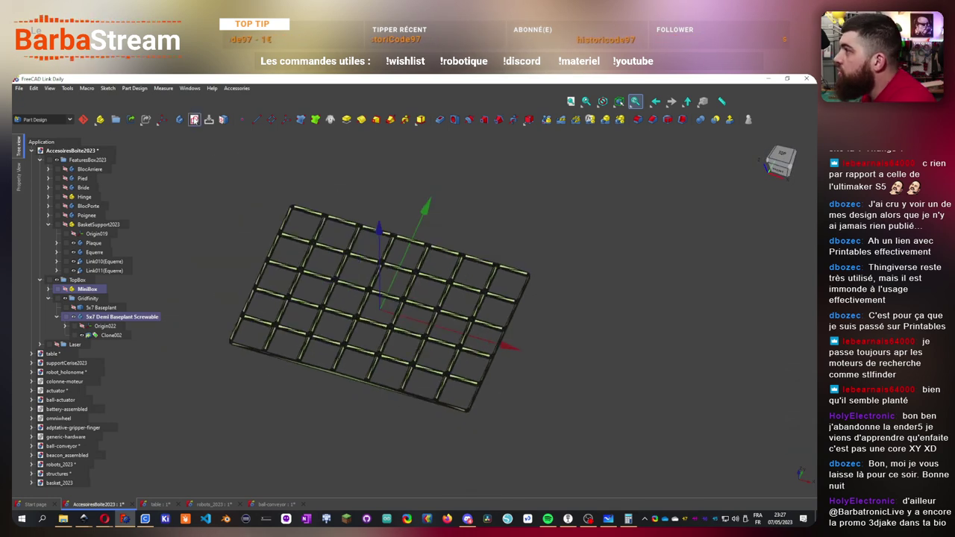
mouse_move(301, 334)
middle_down()
mouse_move(367, 426)
mouse_move(390, 279)
middle_up()
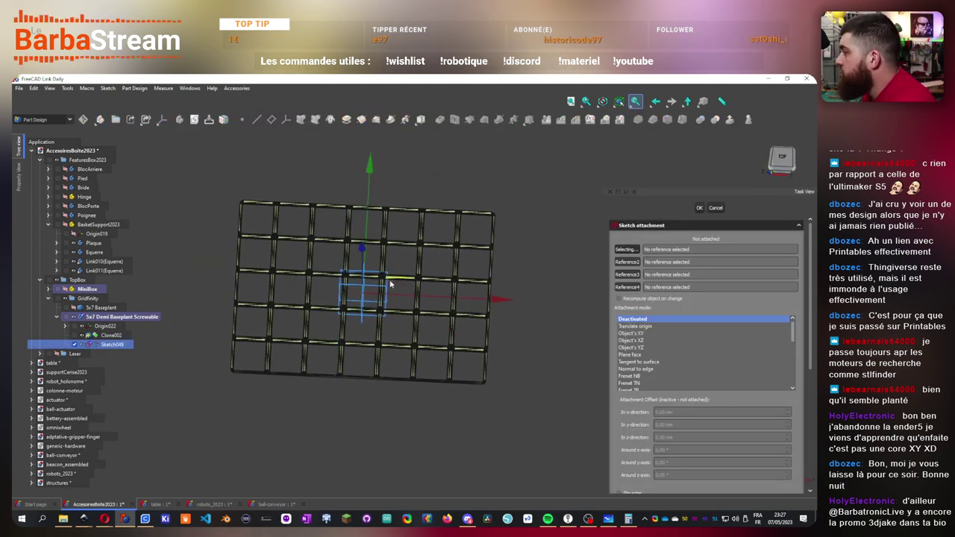
- Attach Sketch049 to the XY plane and zoom into the grid's upper-left corner in Sketcher
scroll(349, 254, up, 5)
click(349, 254)
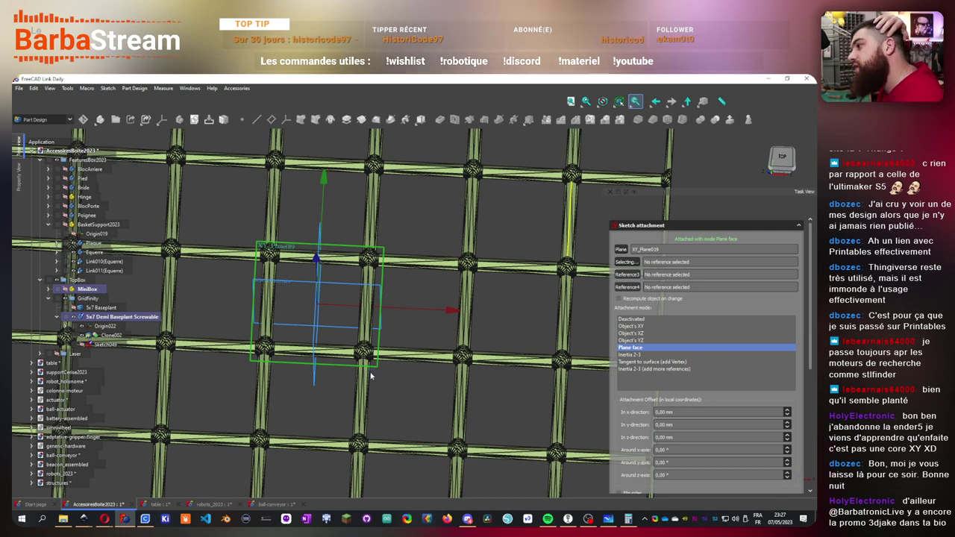
key(Return)
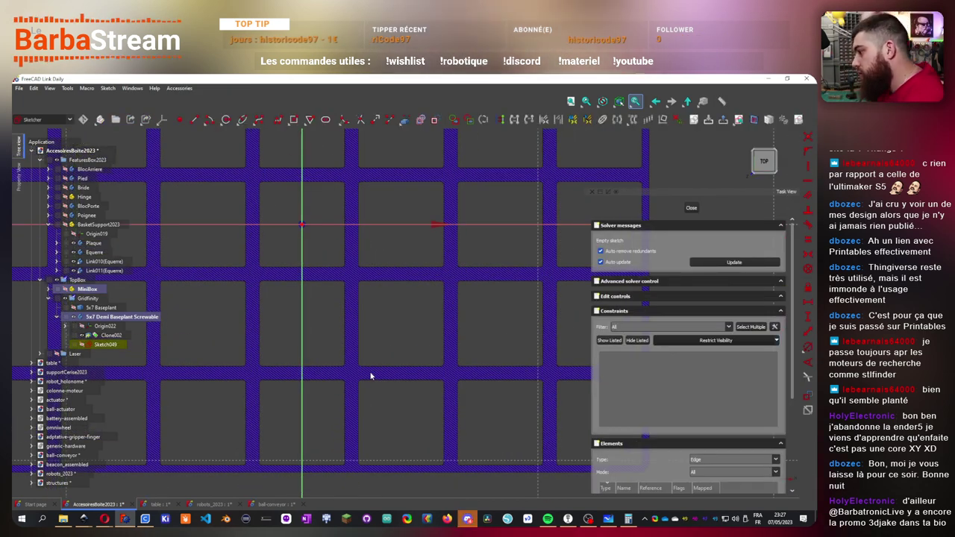
scroll(371, 376, down, 5)
scroll(317, 277, up, 5)
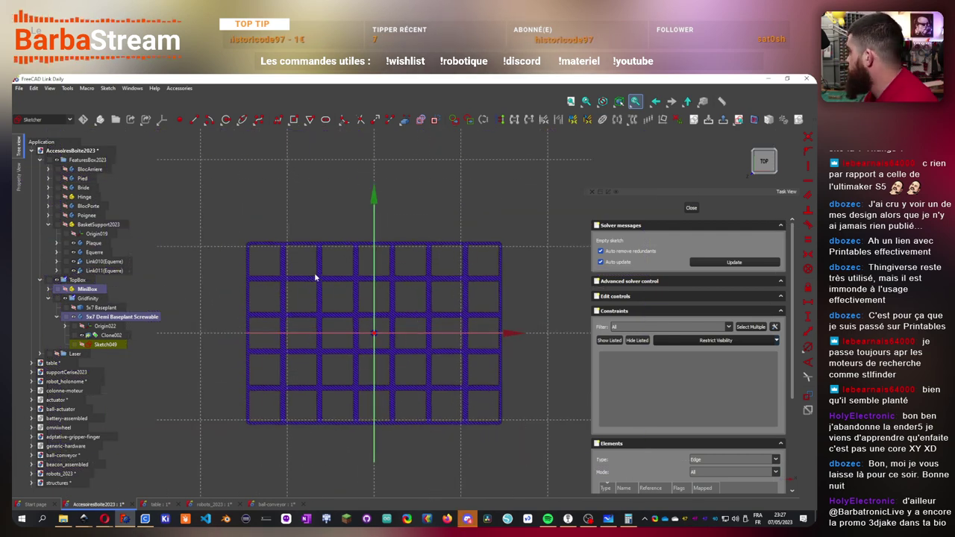
scroll(249, 265, down, 5)
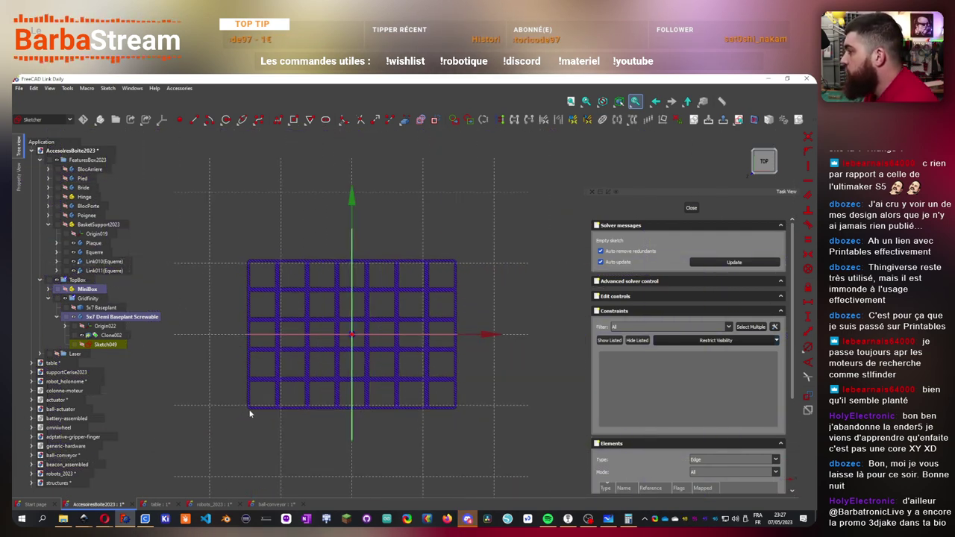
scroll(249, 407, up, 5)
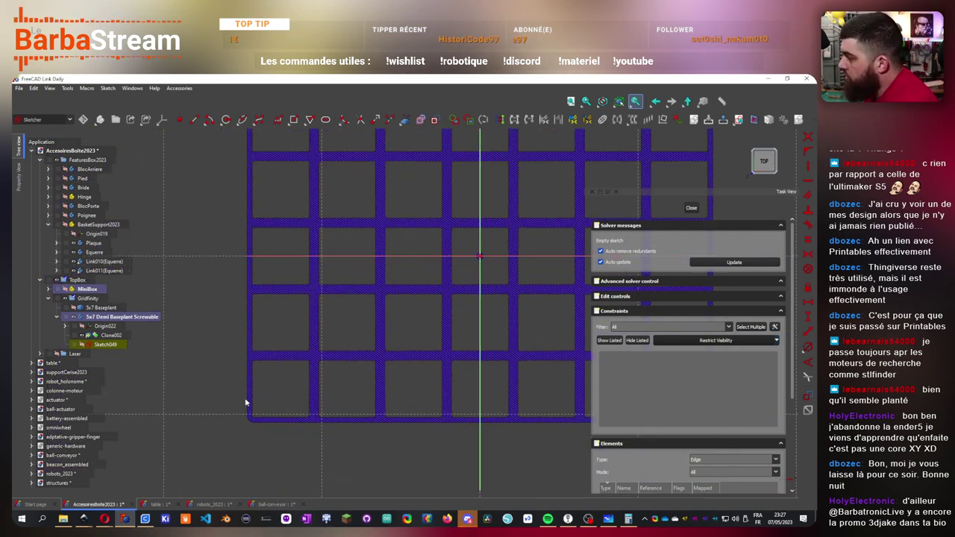
scroll(235, 411, down, 2)
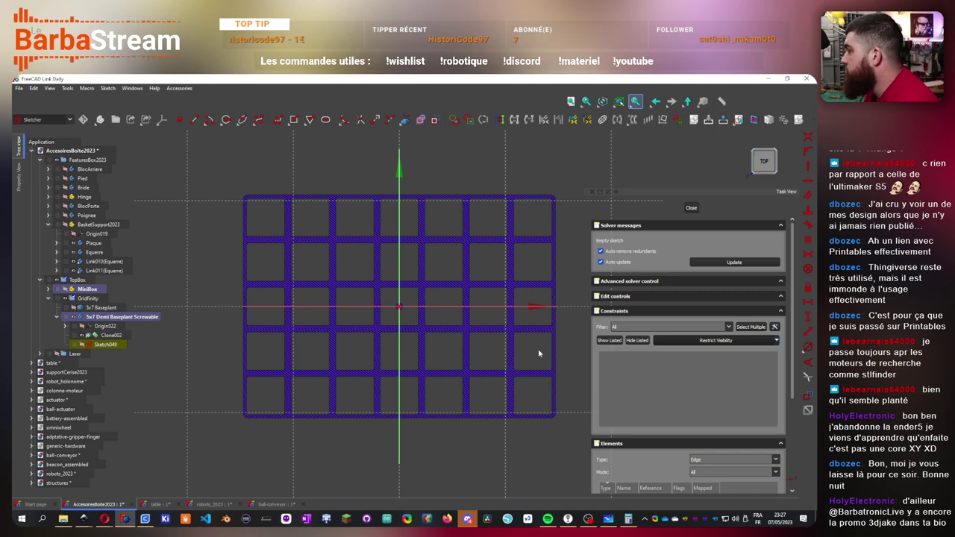
scroll(228, 203, up, 5)
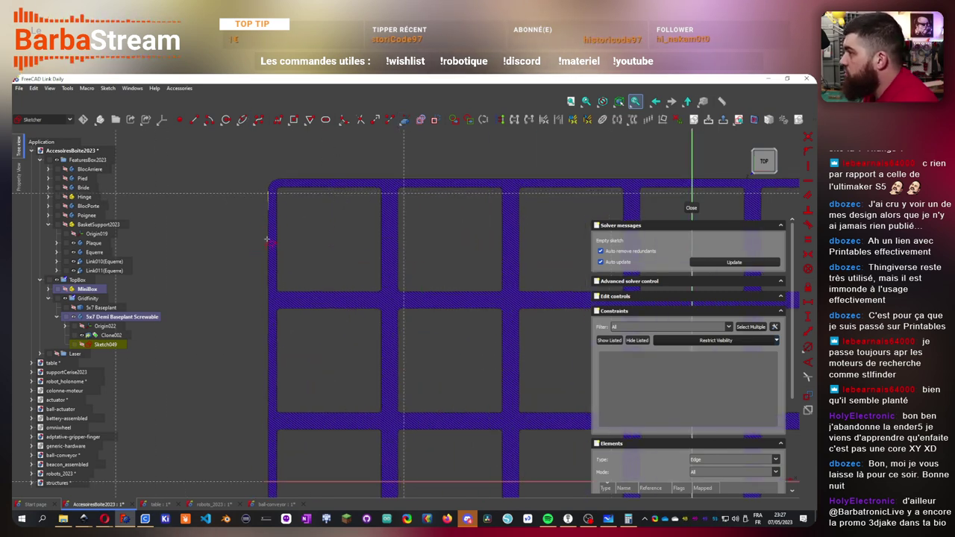
scroll(199, 173, down, 2)
scroll(199, 173, up, 1)
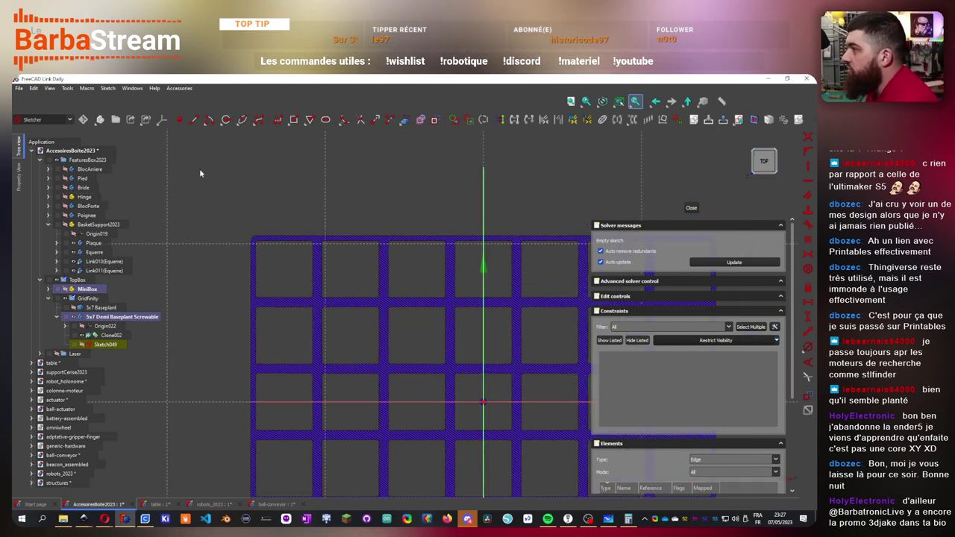
scroll(199, 173, up, 3)
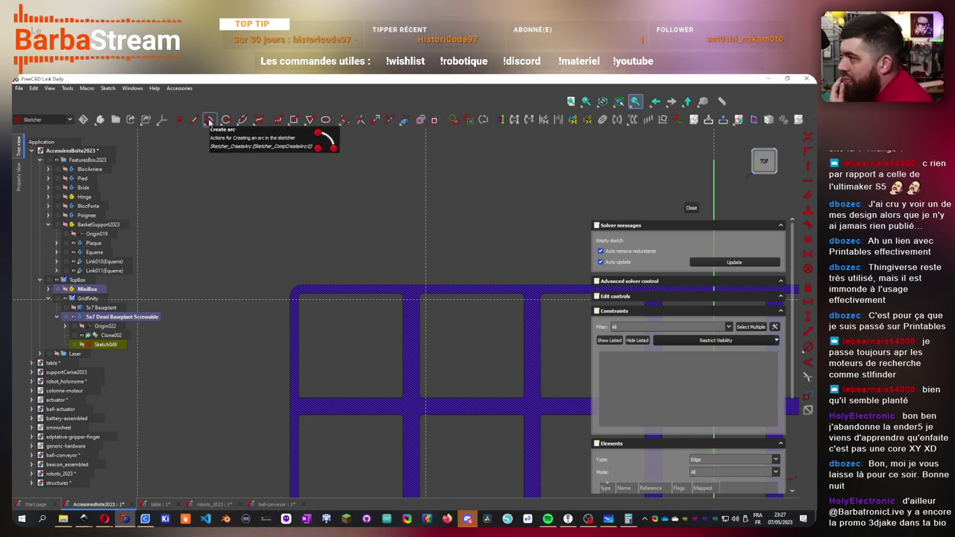
- Draw a semicircular arc left of the grid corner with horizontal lines from both ends
click(210, 120)
click(258, 319)
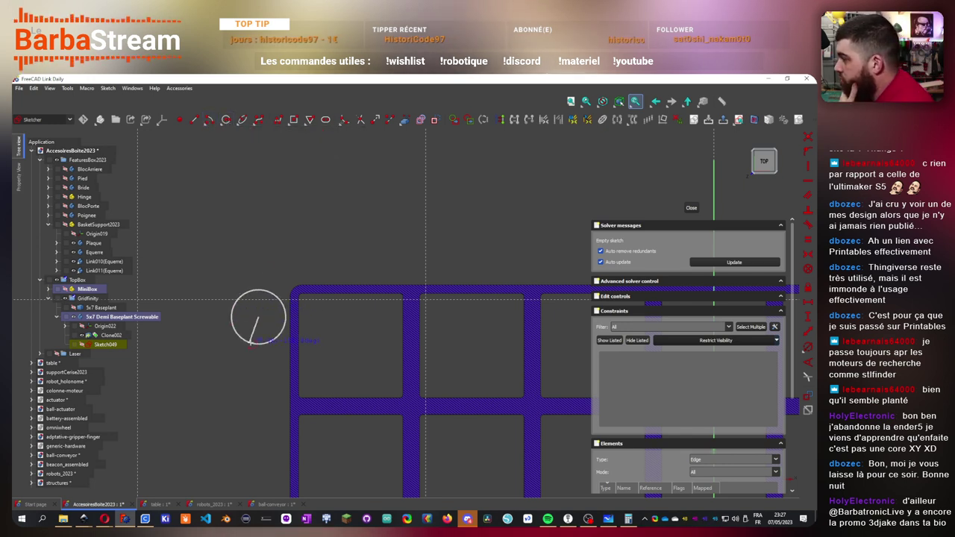
click(260, 345)
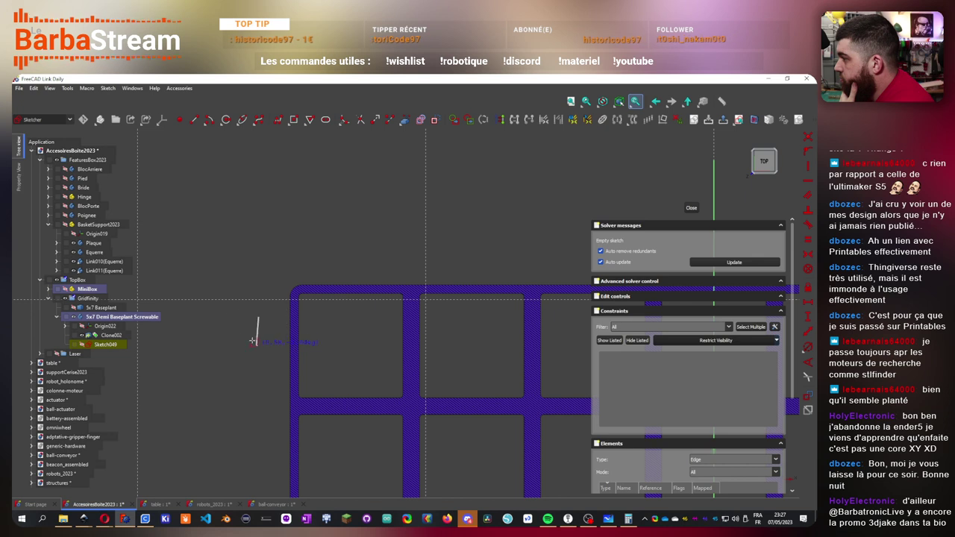
click(260, 299)
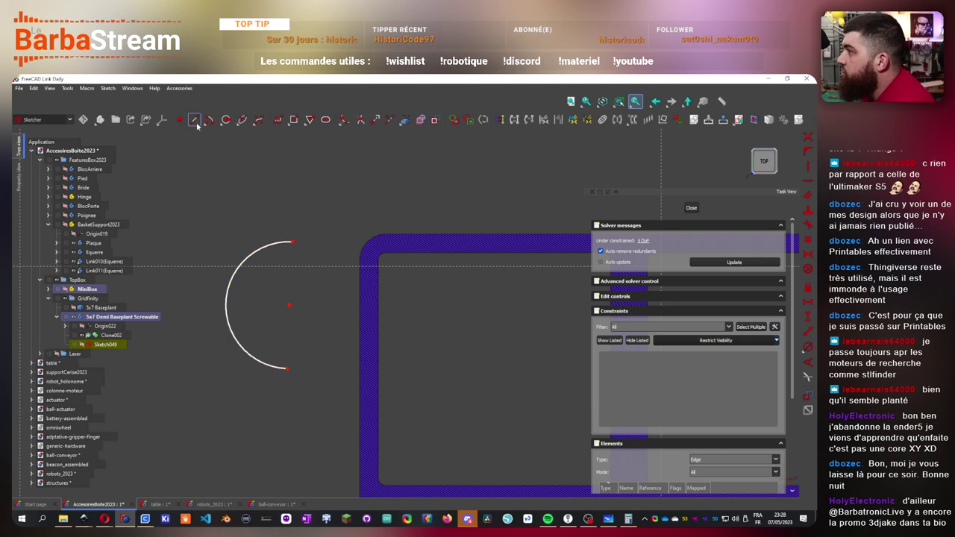
click(337, 241)
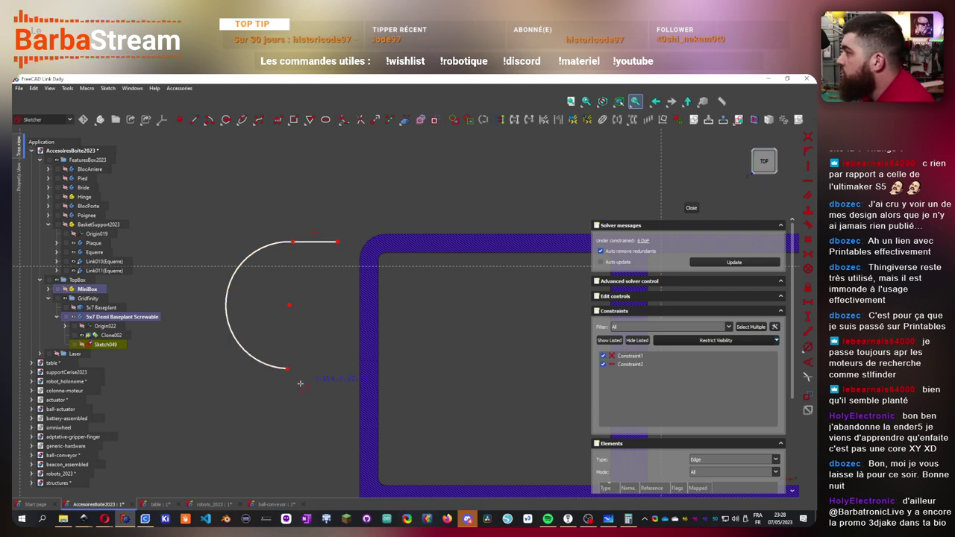
click(337, 369)
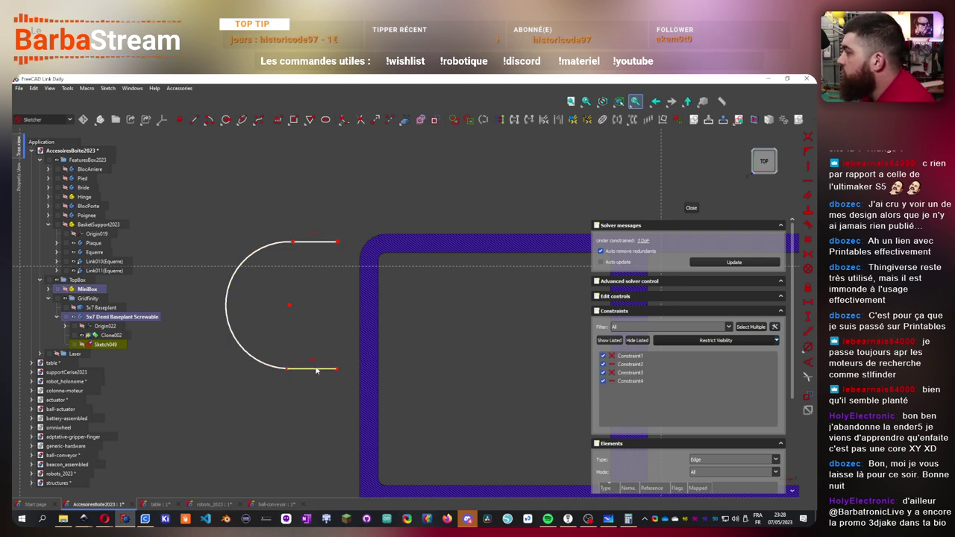
- Constrain the top line to the arc and close the D shape with a vertical line
key(ctrl+a)
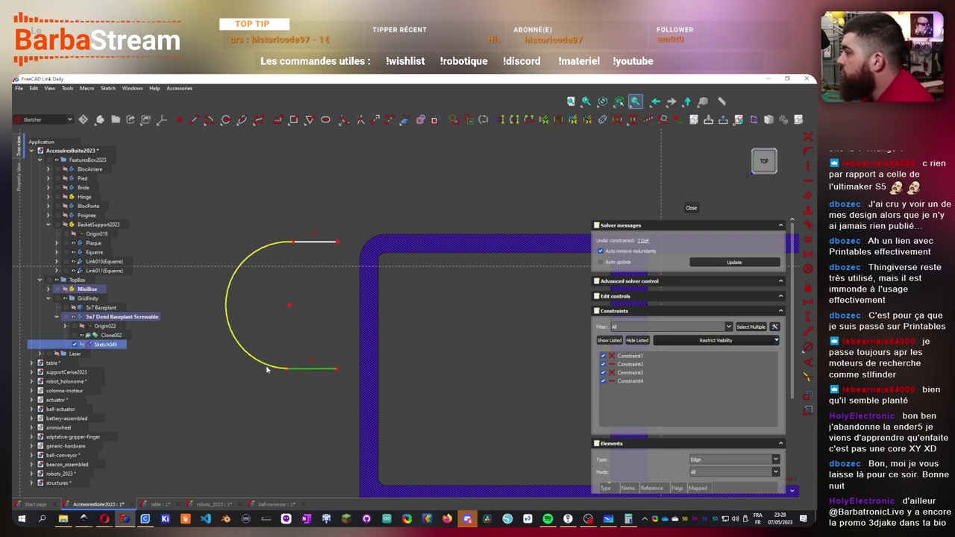
click(811, 225)
click(309, 245)
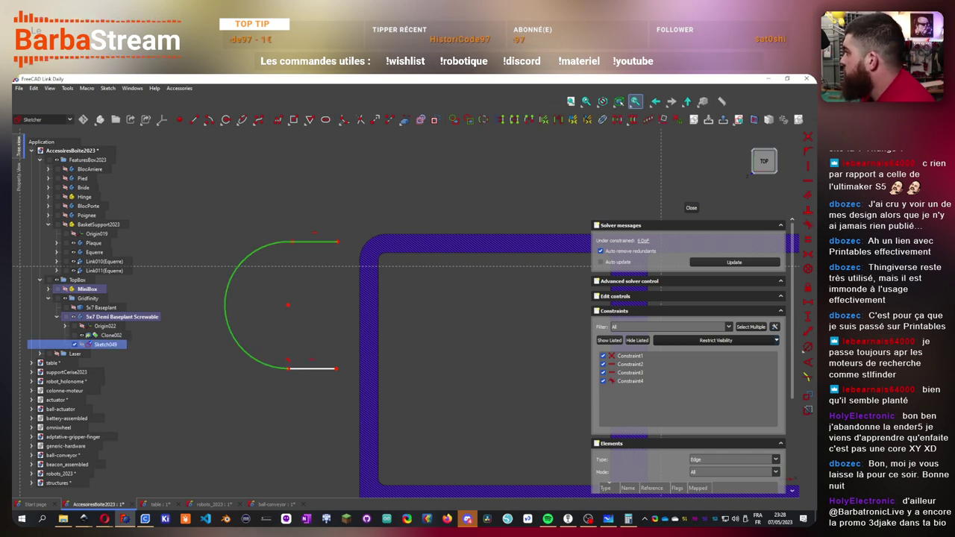
click(809, 225)
click(195, 120)
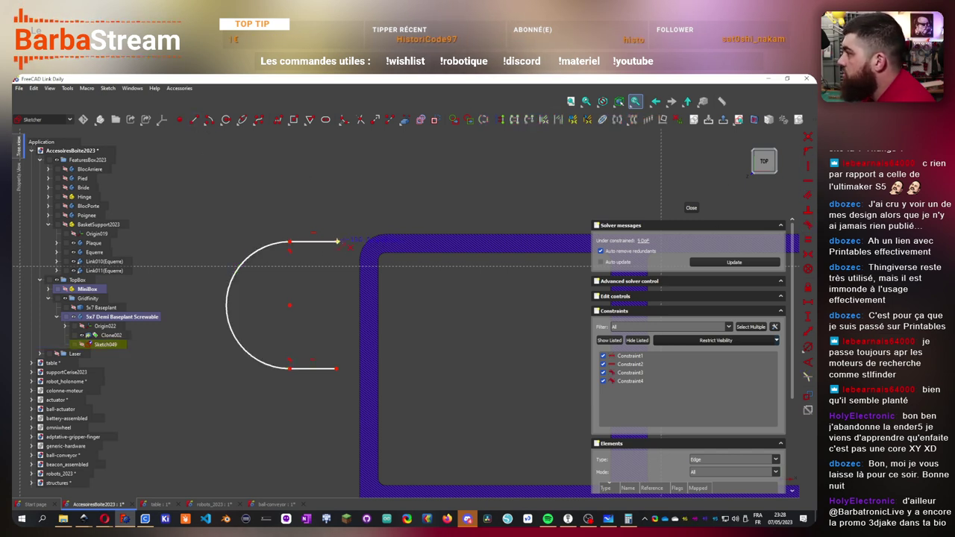
click(337, 241)
click(336, 368)
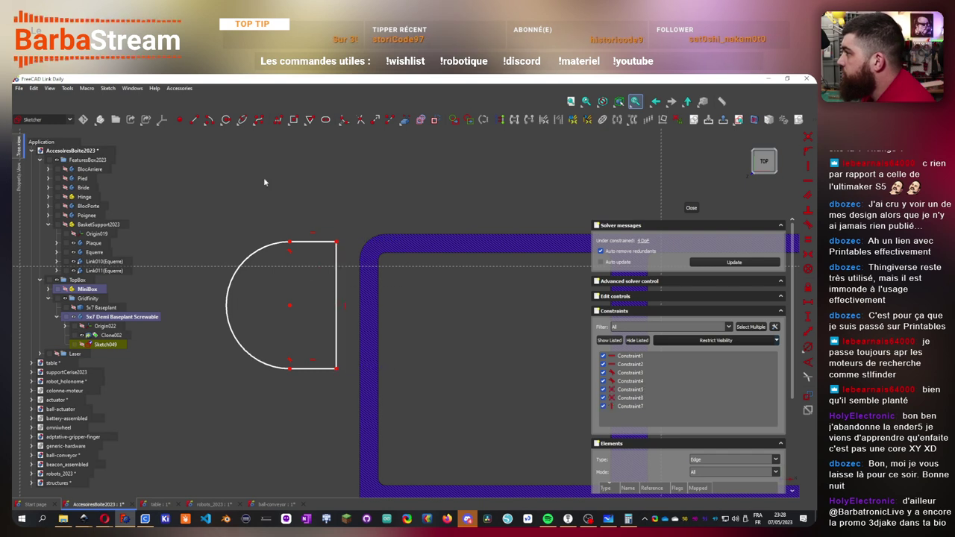
- Draw a circle at the arc centre with a 4 mm diameter
click(290, 306)
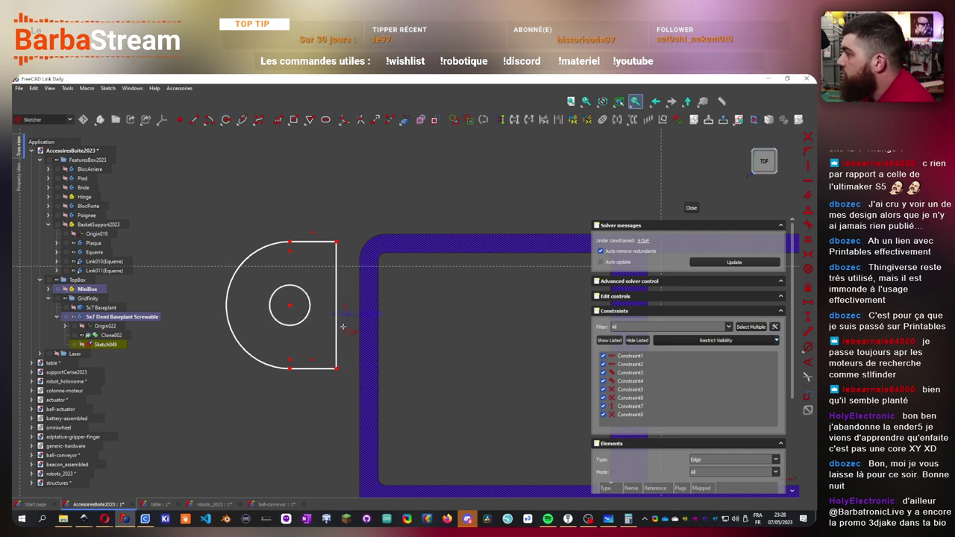
click(304, 316)
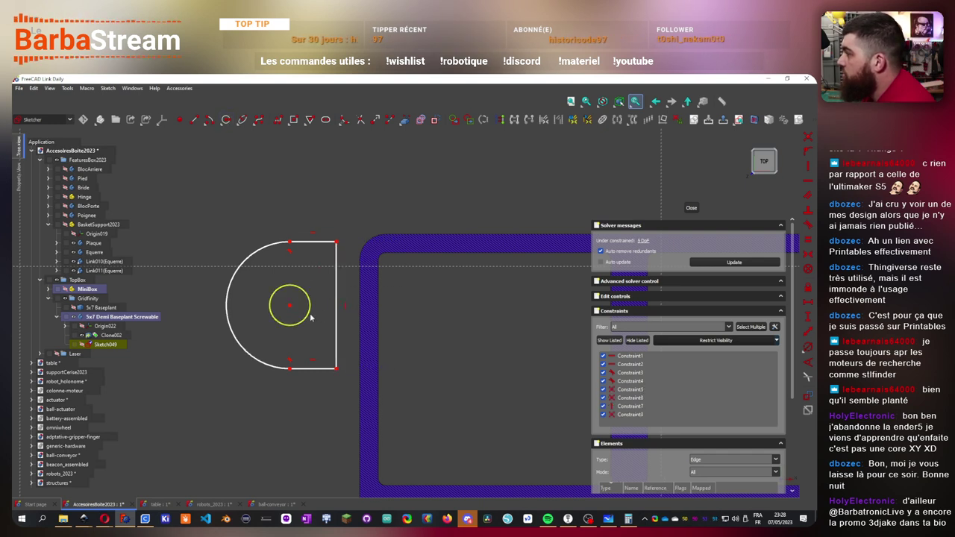
click(808, 347)
text(4mm)
key(Return)
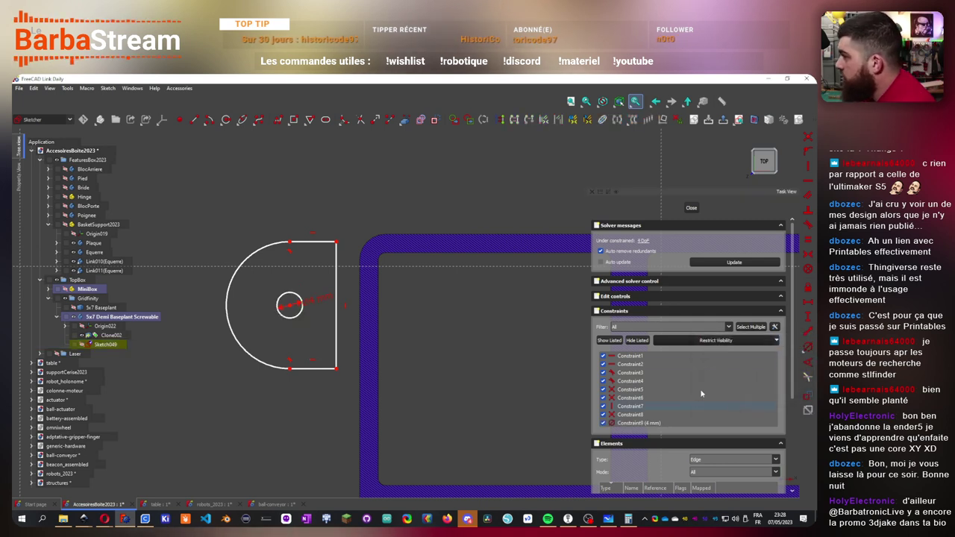
- Add a larger concentric circle with an 8 mm diameter constraint
click(226, 120)
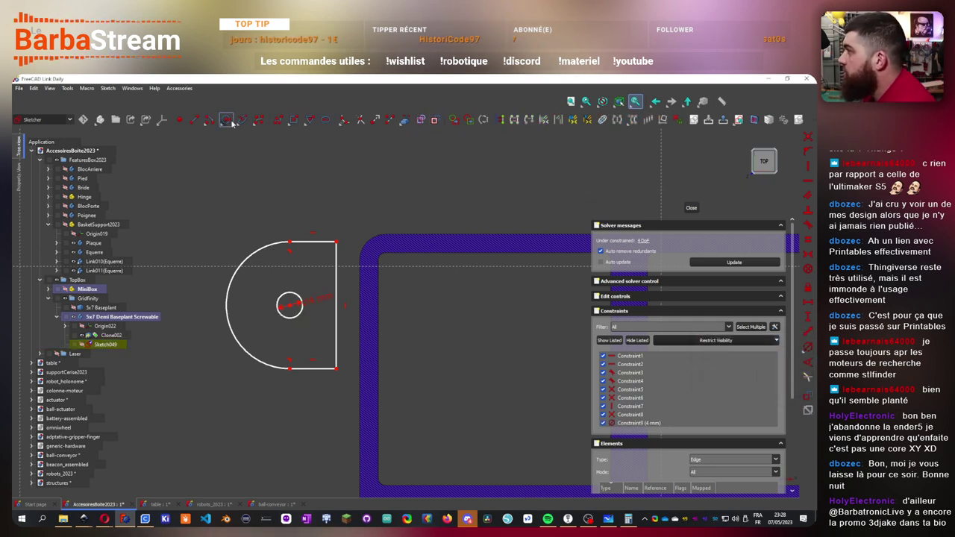
click(290, 305)
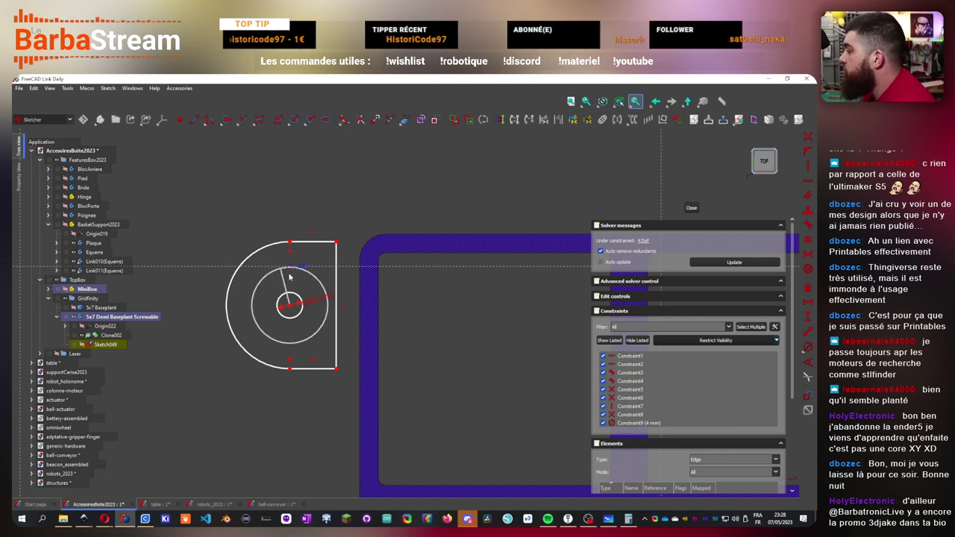
click(324, 291)
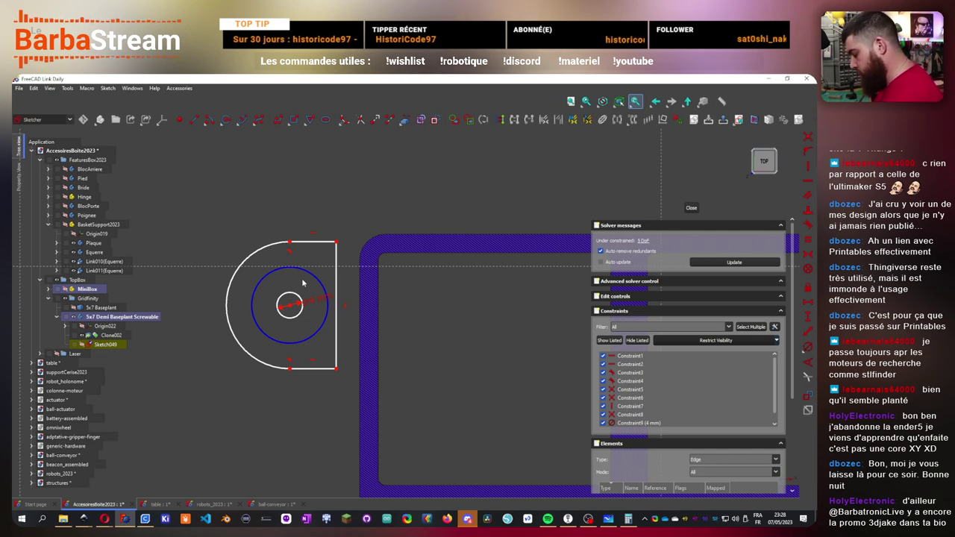
click(317, 279)
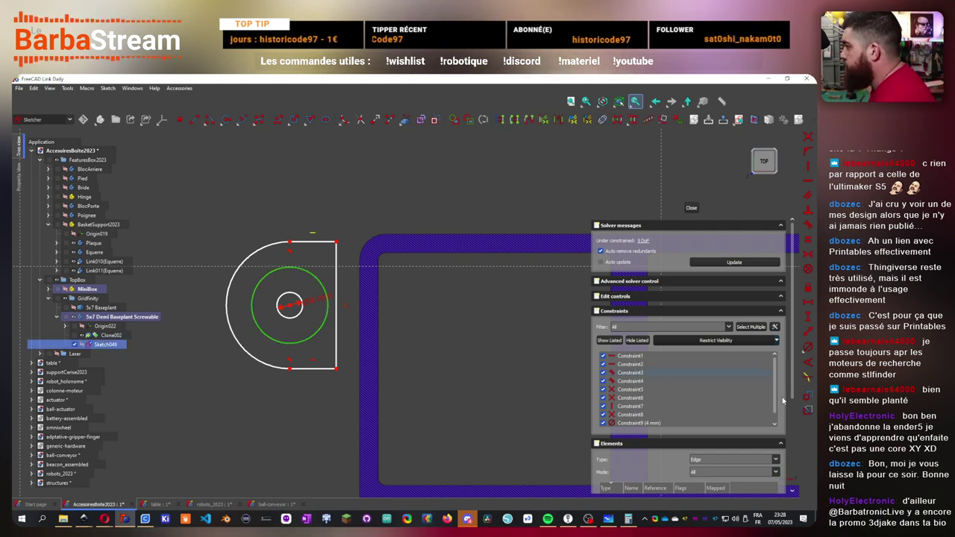
click(810, 348)
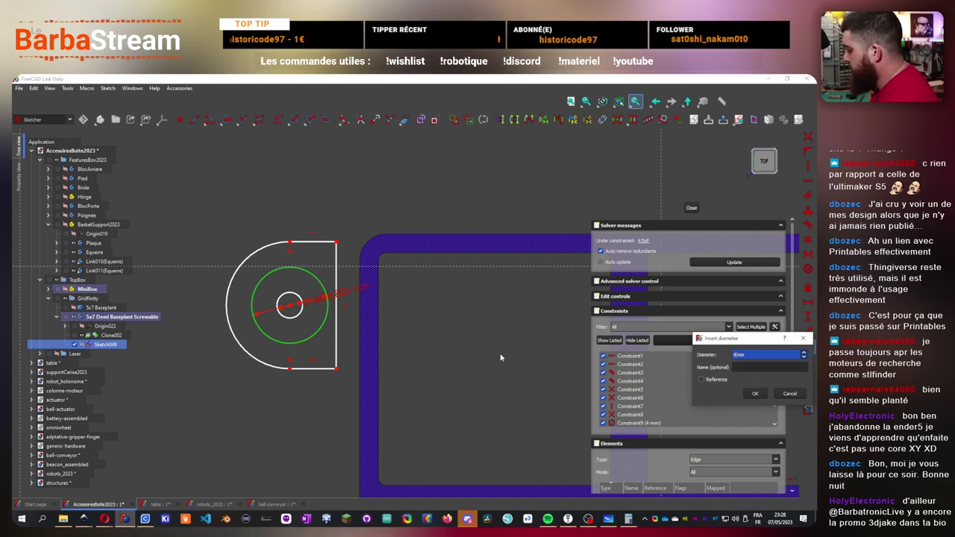
key(Return)
- Pull the outer arc in toward the circles and give it a radius constraint
scroll(309, 286, up, 2)
mouse_move(309, 287)
mouse_down()
mouse_move(312, 248)
mouse_move(307, 254)
mouse_up()
mouse_move(280, 221)
mouse_down()
mouse_move(289, 264)
mouse_move(286, 254)
mouse_up()
click(254, 370)
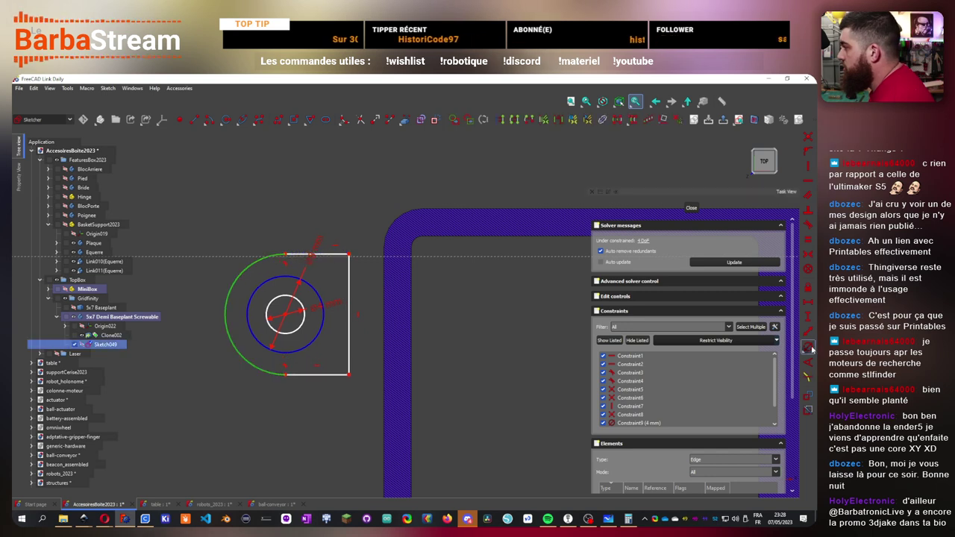
- Give the lug sketch's outer arc an 8 mm radius constraint
key(k)
key(r)
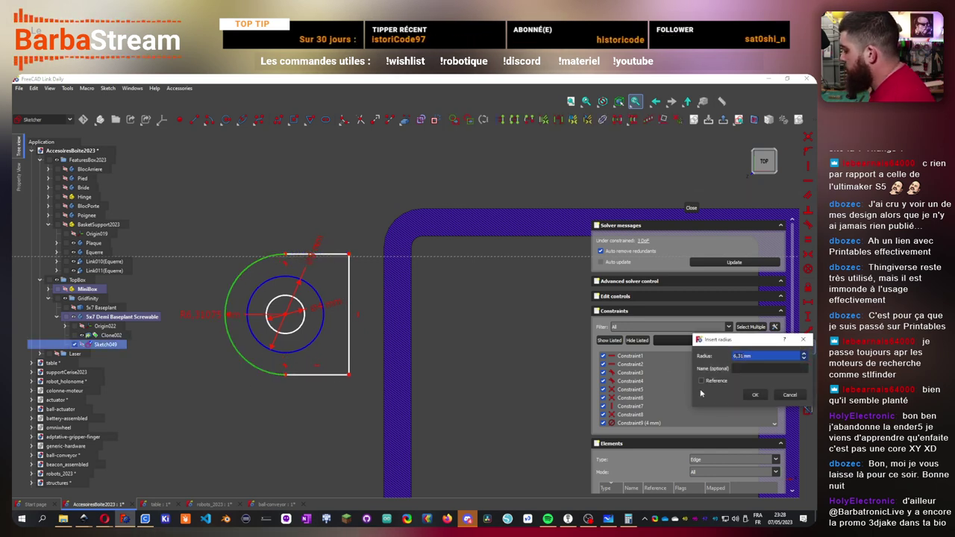
click(755, 395)
scroll(332, 349, down, 3)
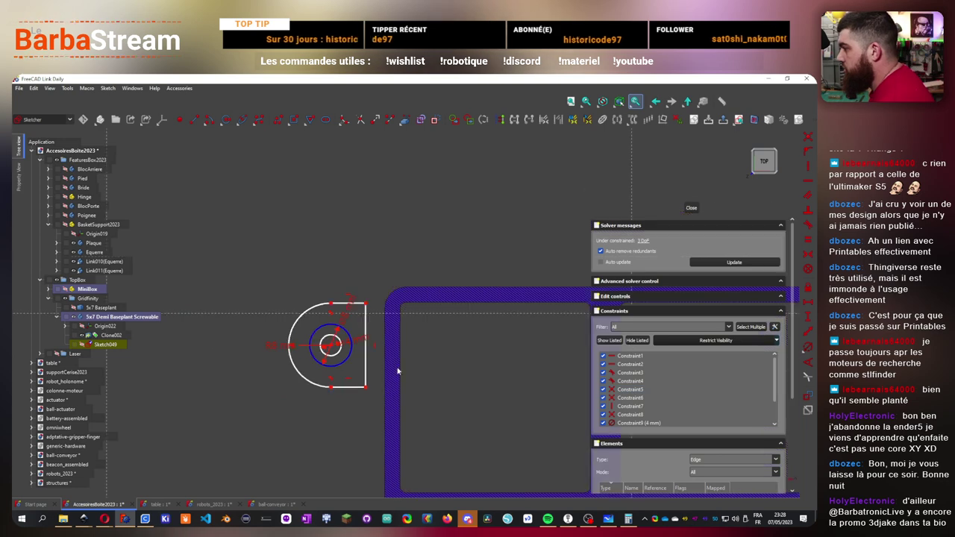
scroll(369, 369, up, 3)
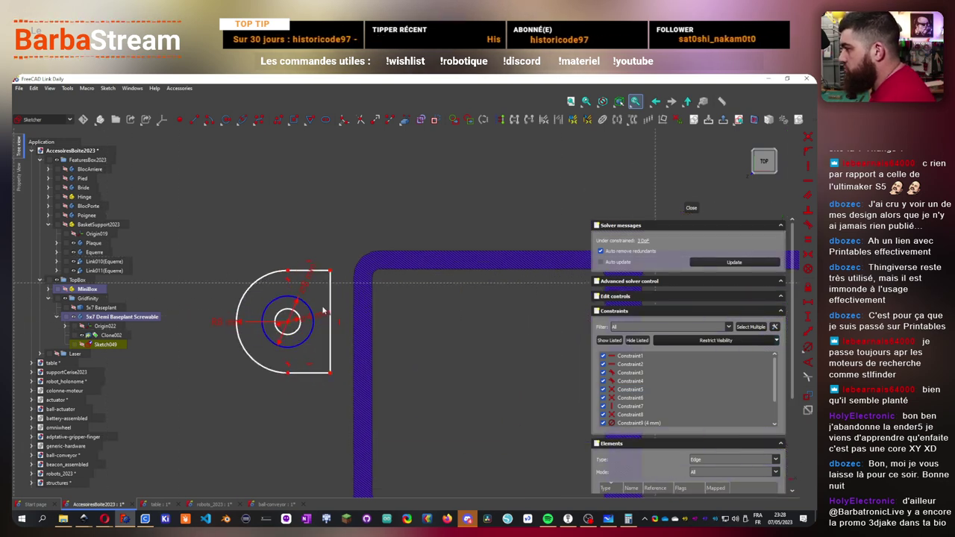
scroll(298, 317, up, 3)
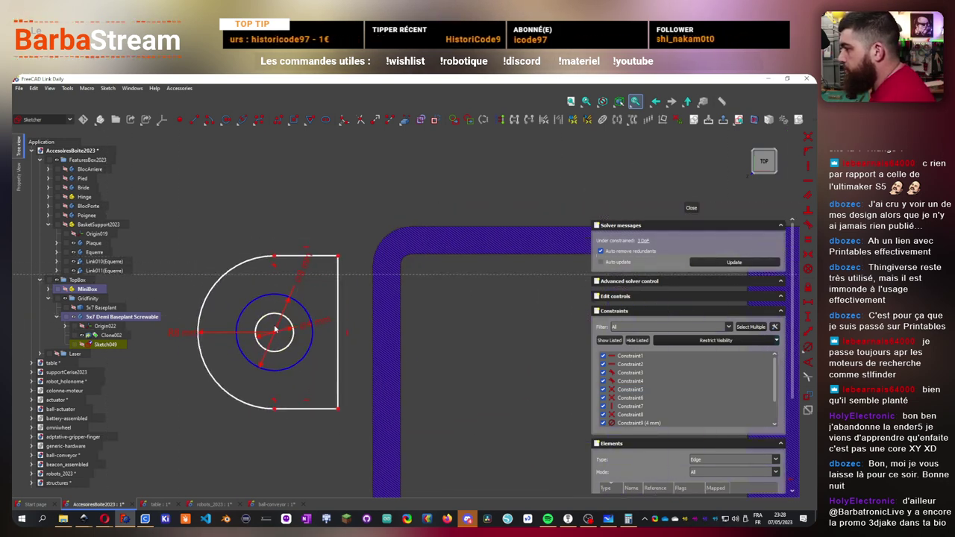
click(186, 334)
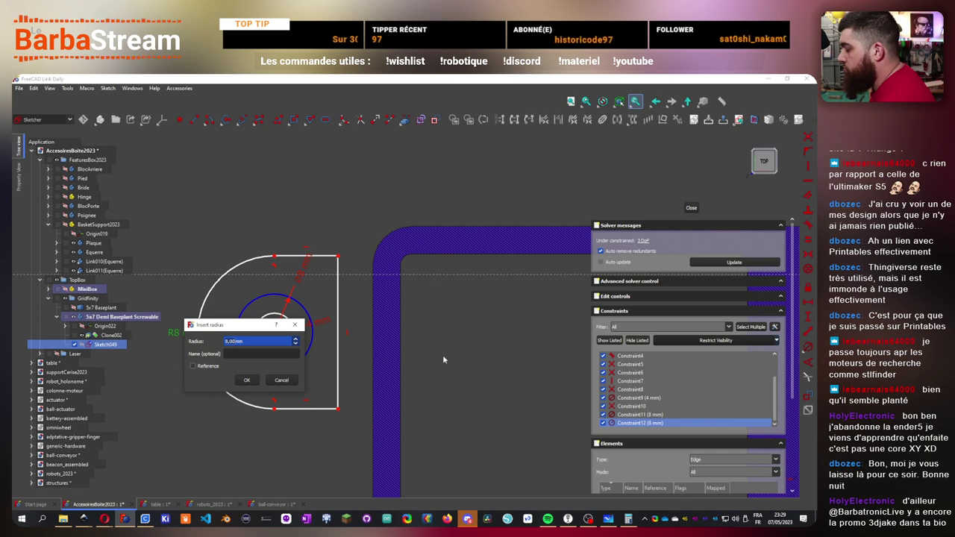
key(Return)
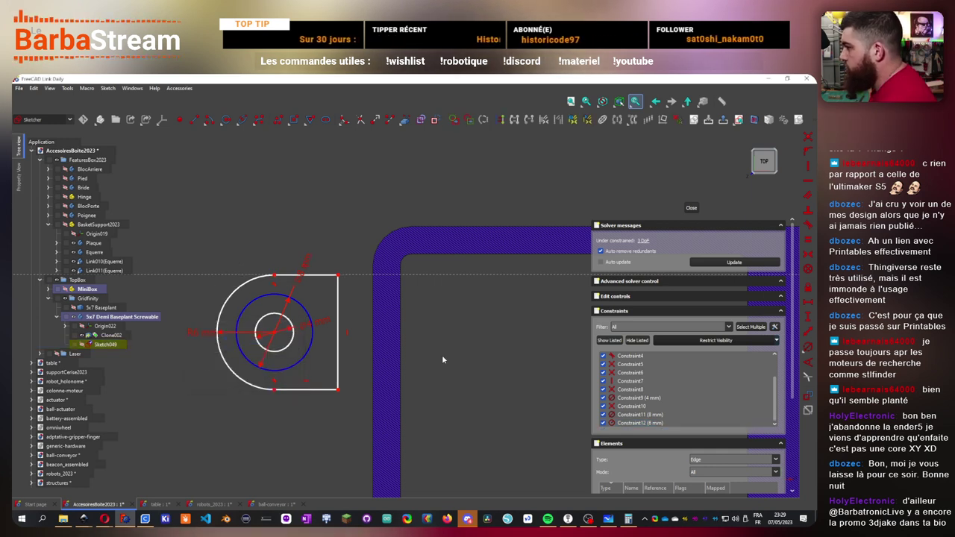
- Add a length constraint to the lug's straight top edge
click(325, 278)
text(l)
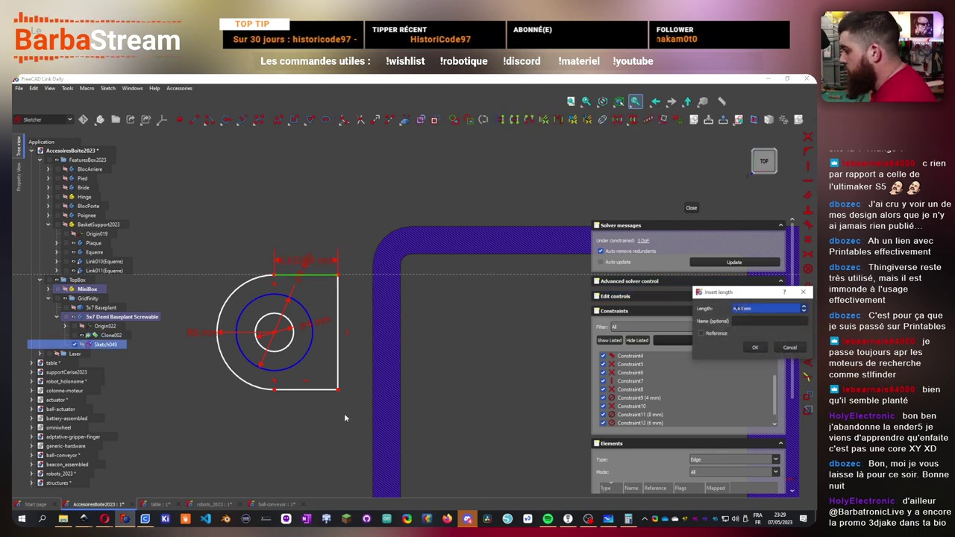
text(6)
key(Return)
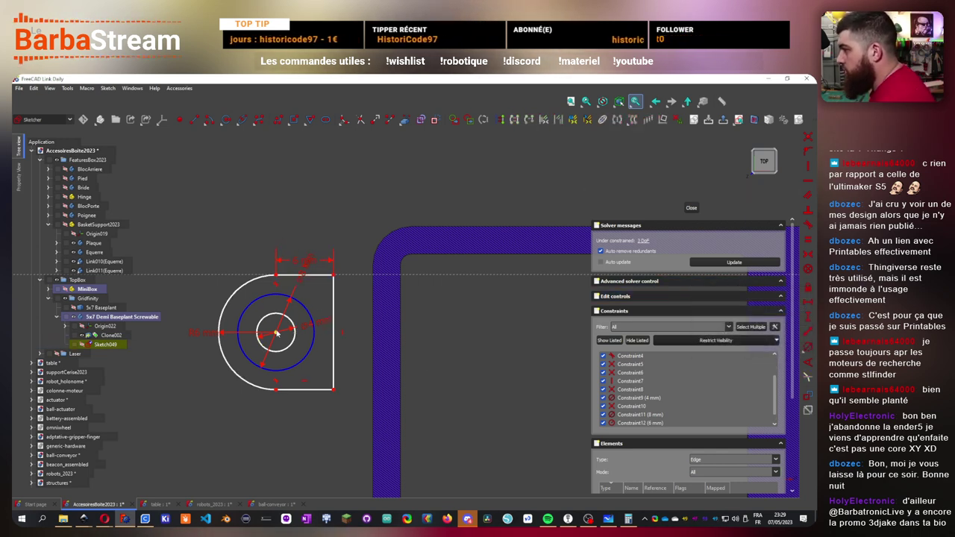
drag(276, 333, 406, 323)
middle_drag(407, 323, 395, 326)
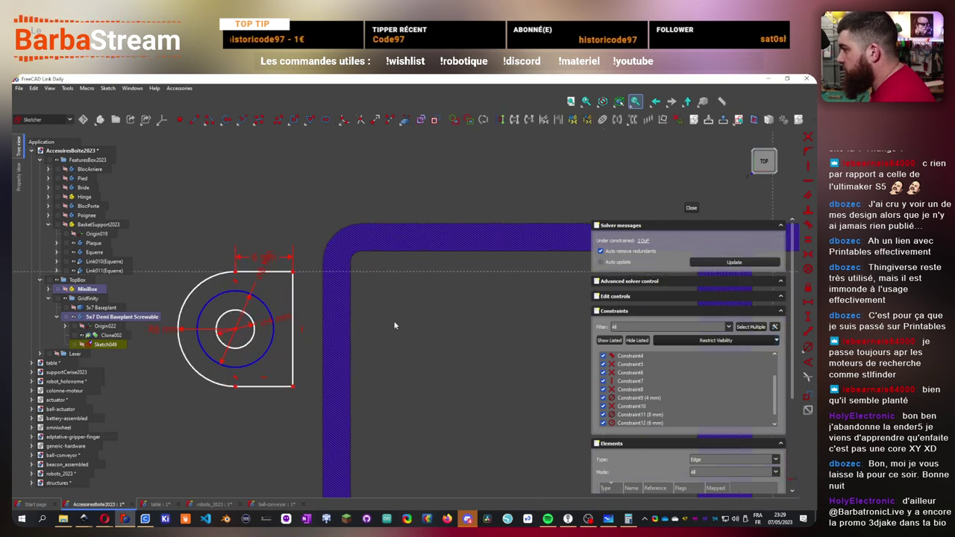
click(254, 330)
scroll(254, 332, down, 5)
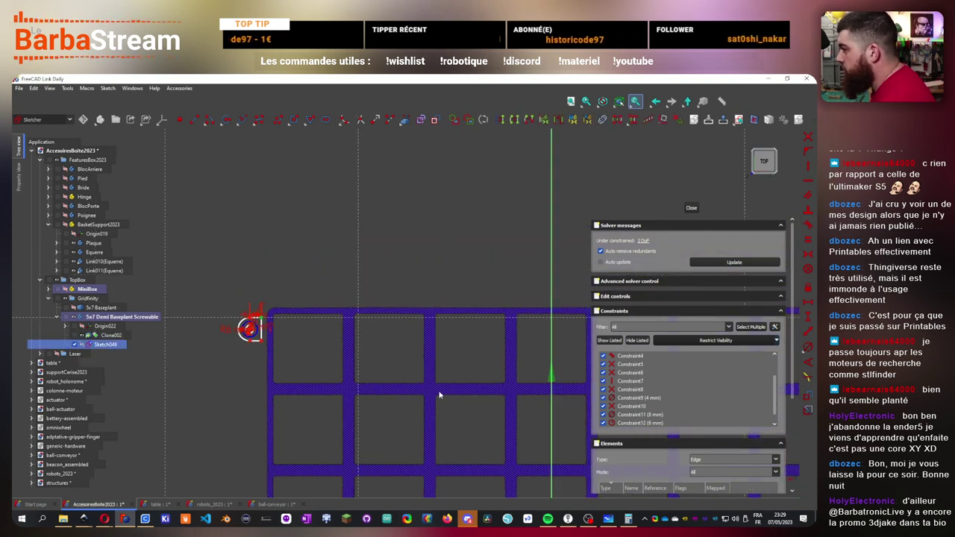
- Place the lug 7*42 mm horizontally from the grid reference point
scroll(440, 395, down, 3)
click(500, 459)
key(l)
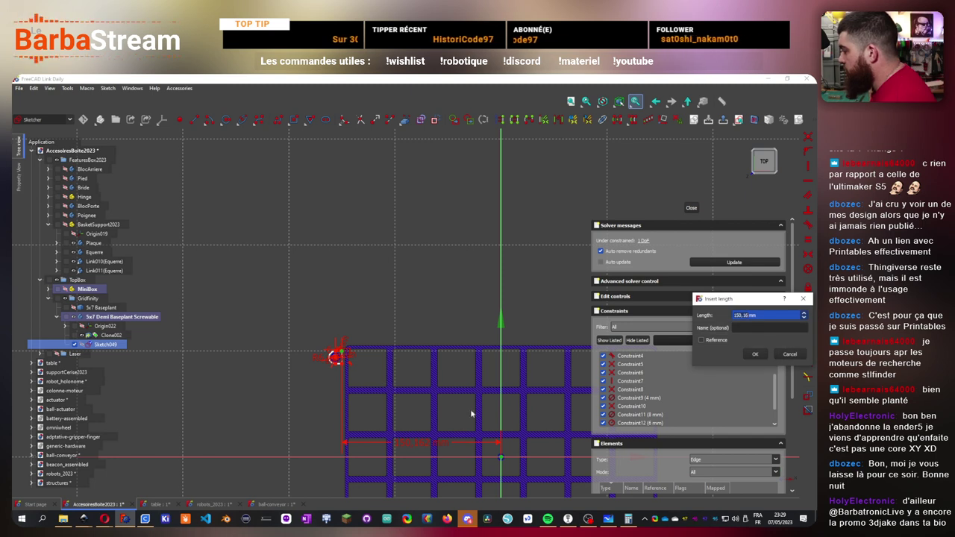
text(7mm)
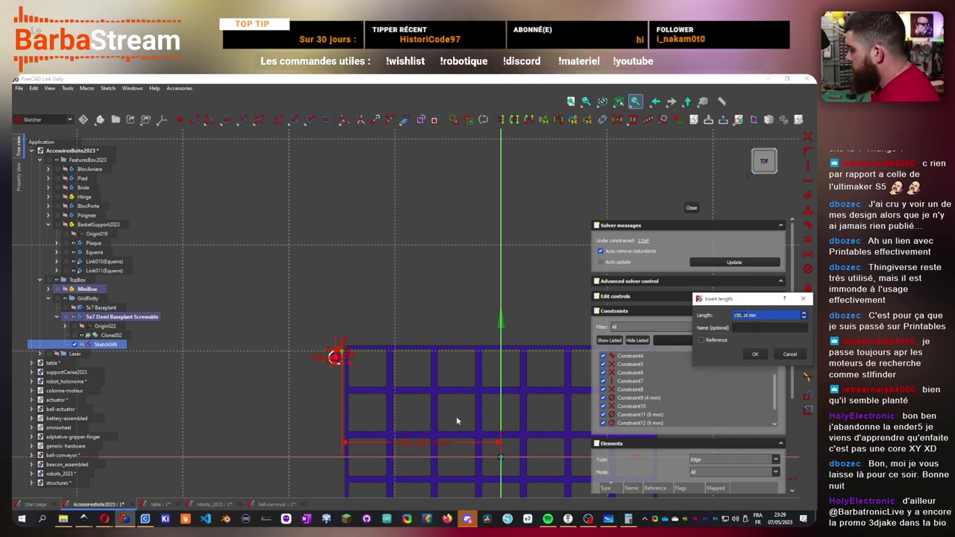
key(Left)
key(Left)
text(*42)
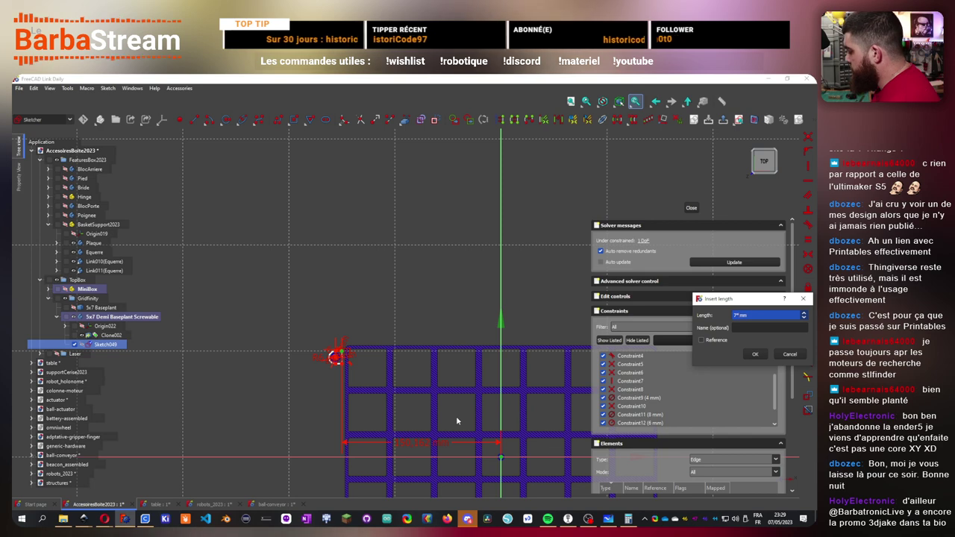
key(Return)
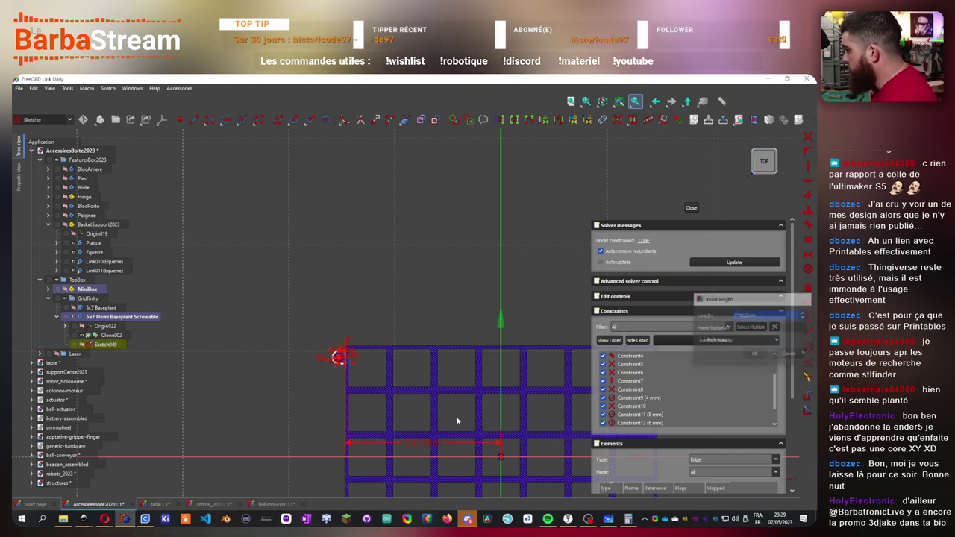
- Add an 87.99 mm vertical distance from the lug's corner point, fully constraining the sketch
scroll(370, 358, up, 4)
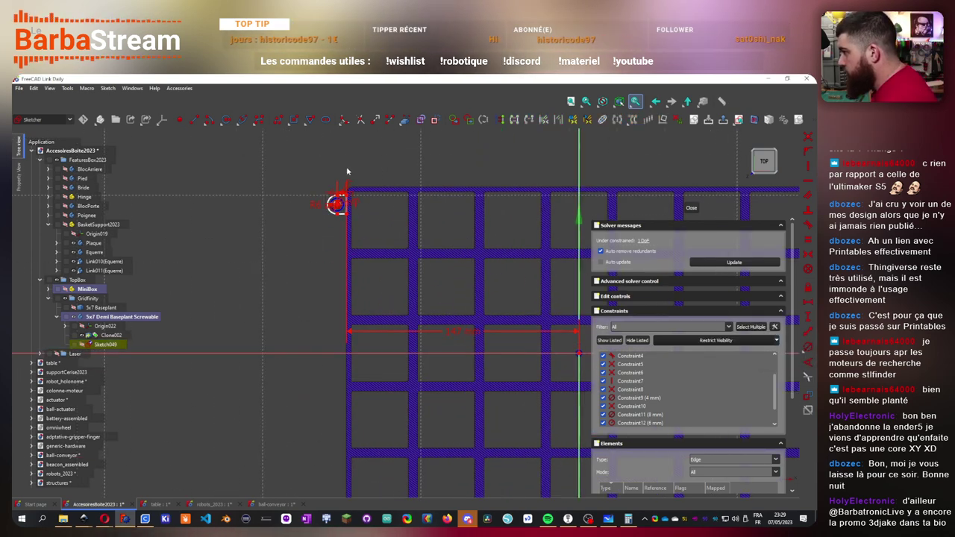
scroll(423, 281, down, 3)
scroll(523, 292, up, 3)
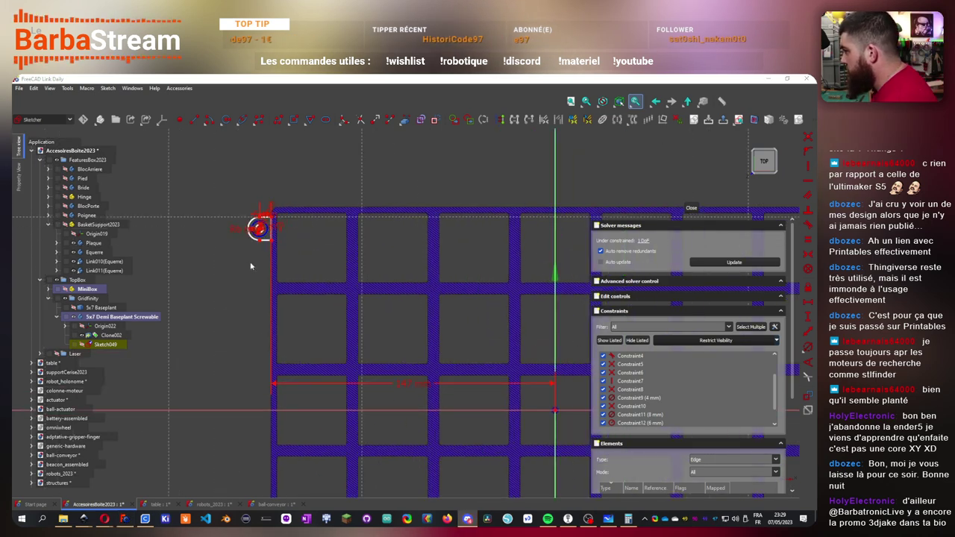
click(271, 239)
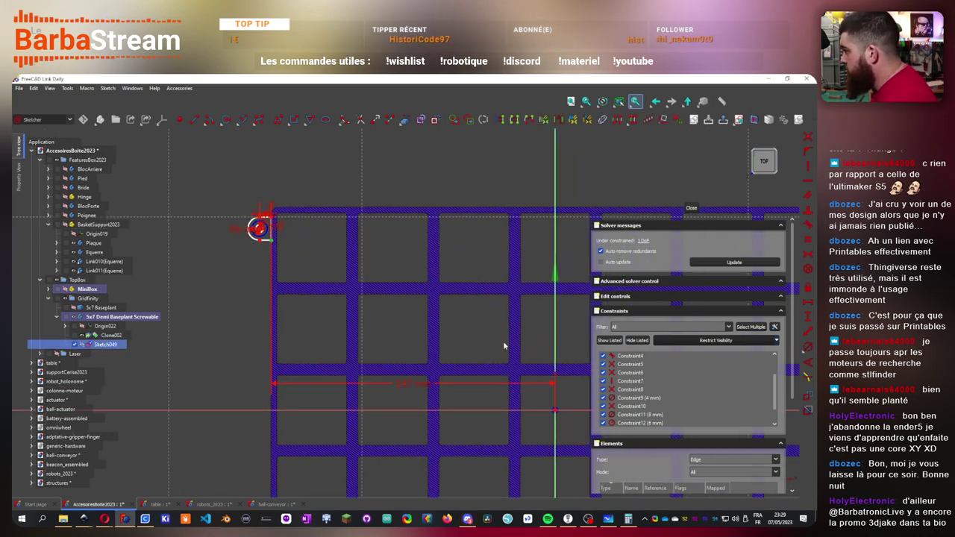
click(807, 320)
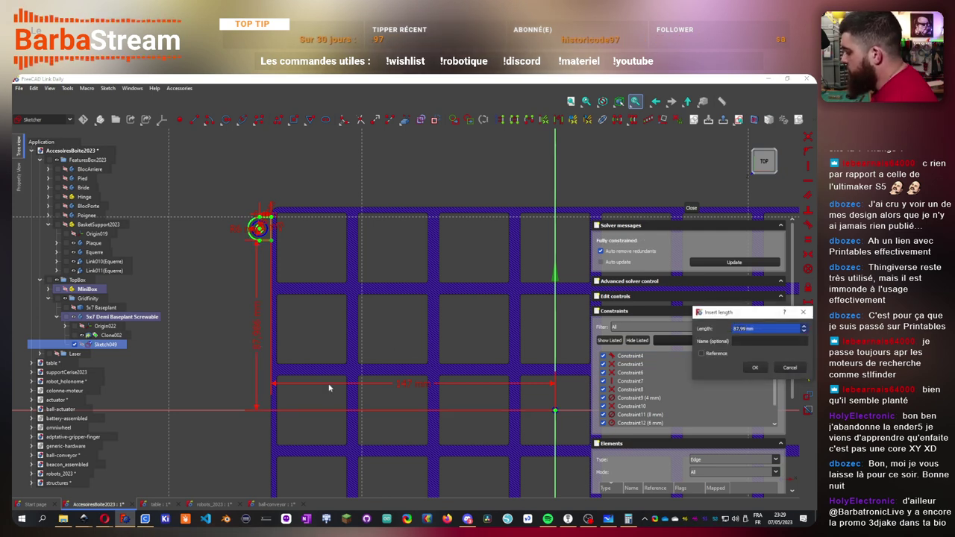
key(Return)
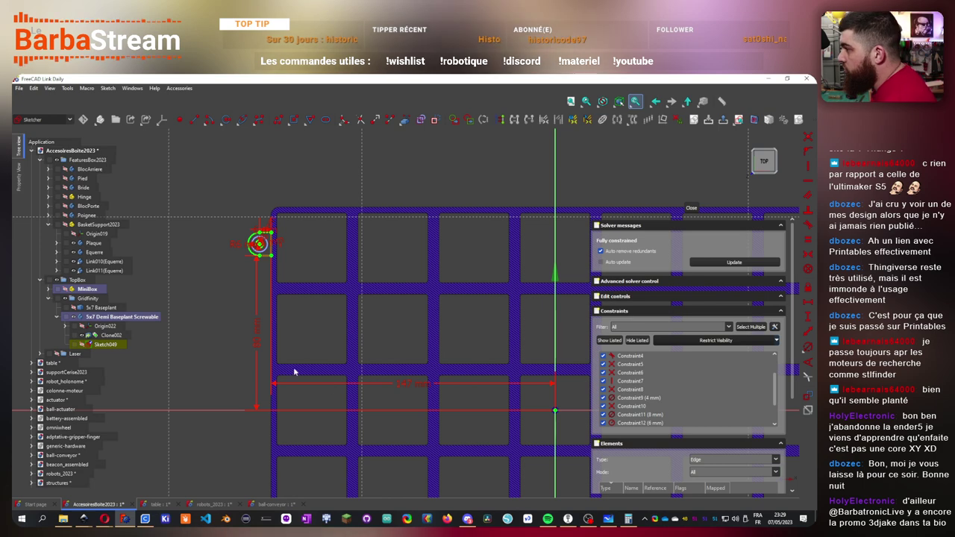
scroll(294, 323, down, 4)
scroll(293, 324, up, 4)
scroll(294, 324, down, 3)
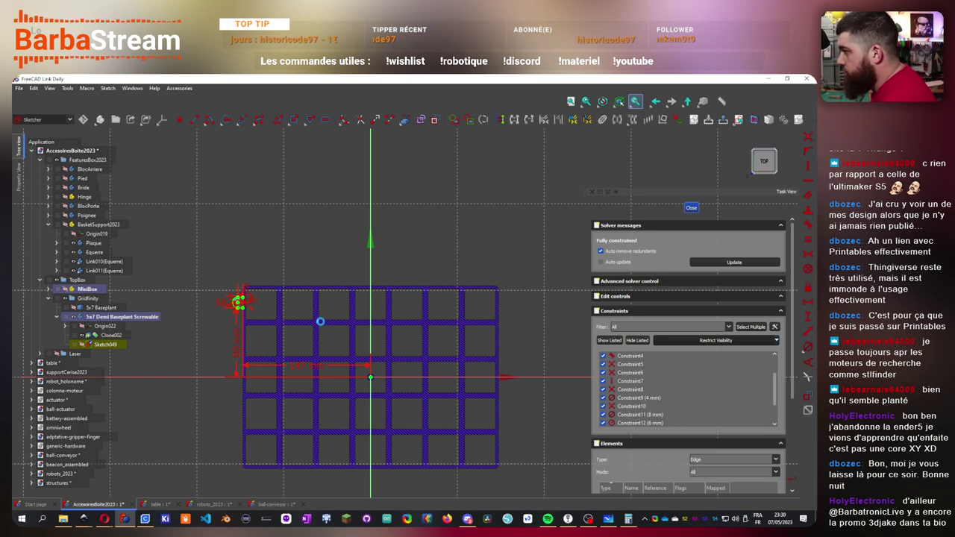
- Leave Sketch049 and tilt the model to an angled view
key(Escape)
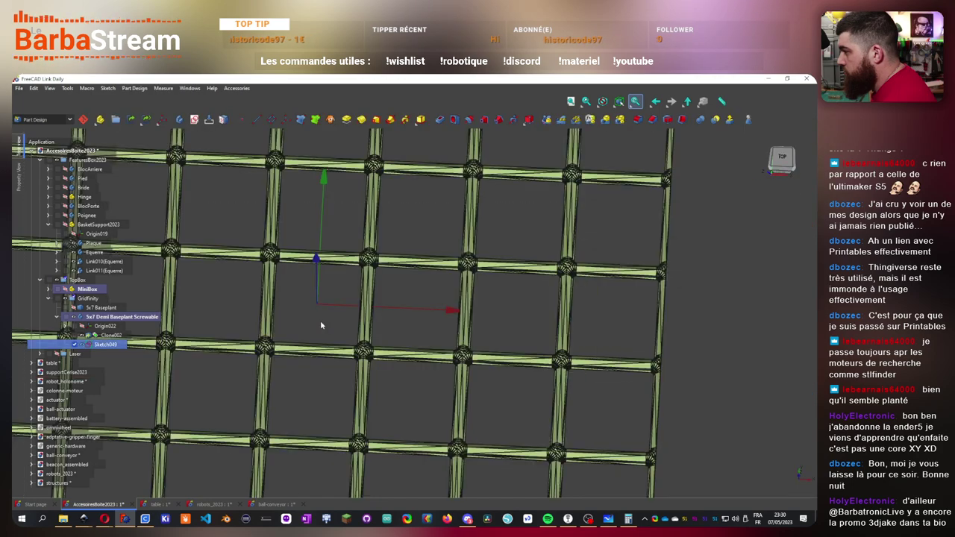
middle_drag(314, 285, 357, 464)
scroll(356, 463, up, 5)
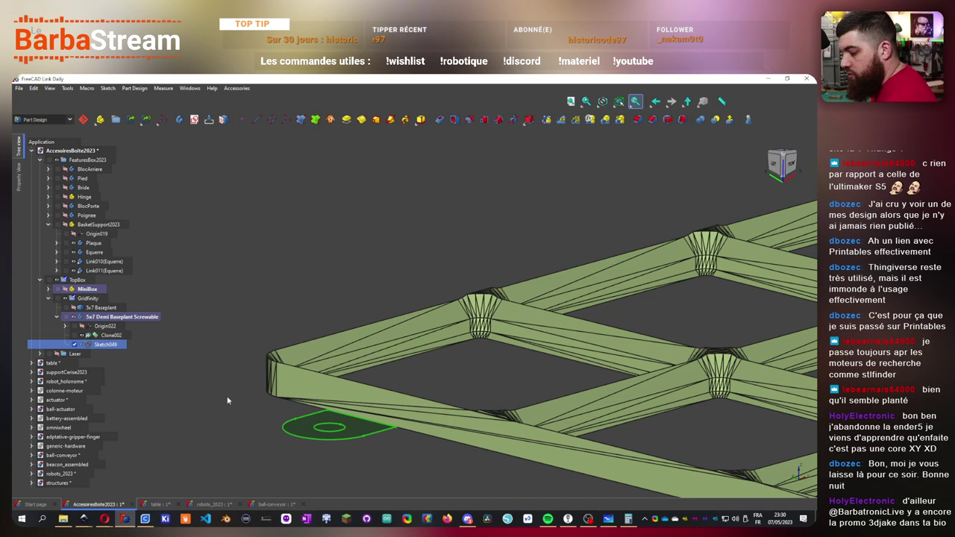
- Measure the frame beam between its top and bottom corners, reading 4.65 mm
key(Tab)
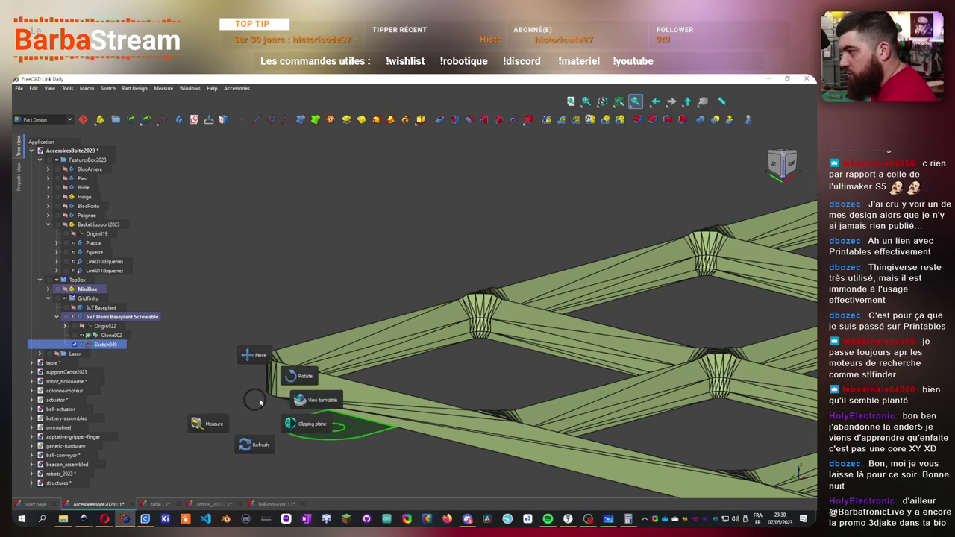
click(213, 424)
scroll(255, 393, up, 5)
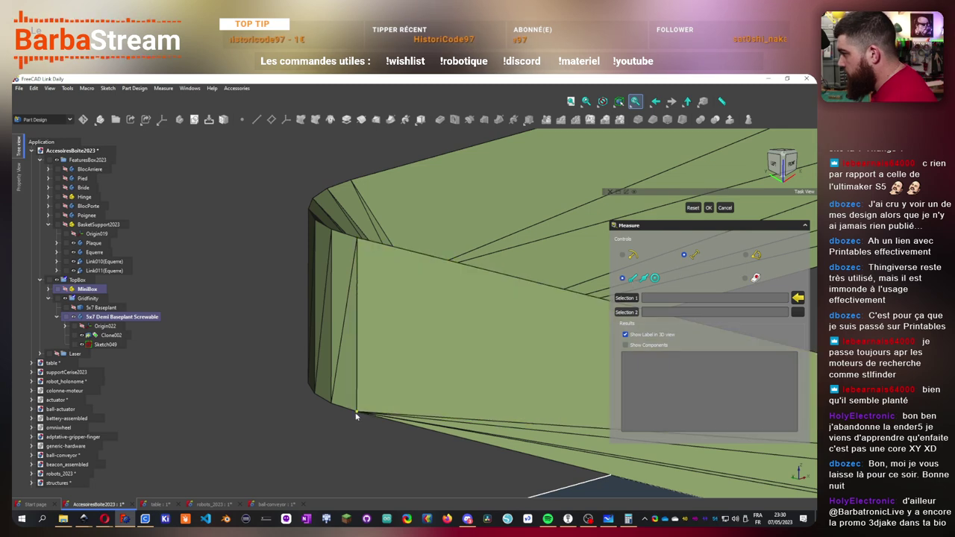
click(368, 246)
click(332, 311)
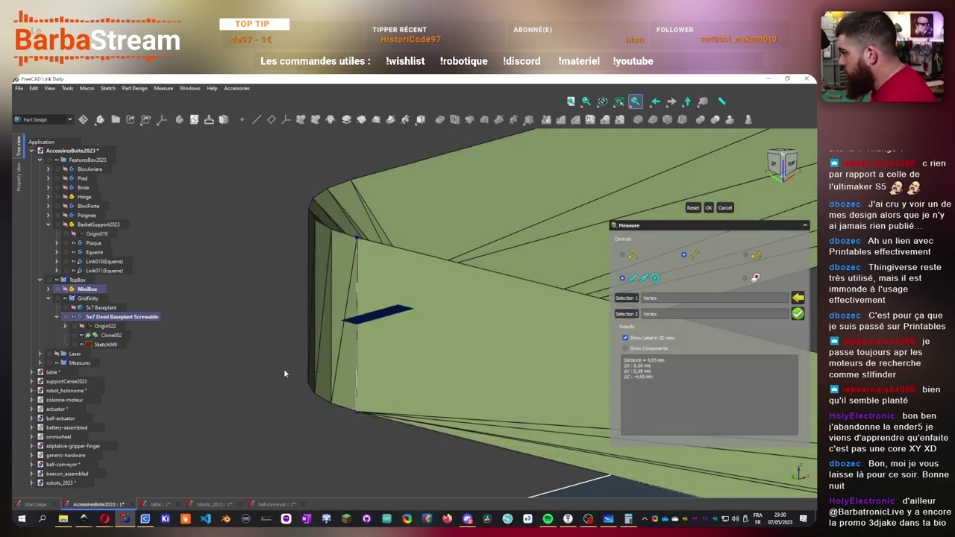
click(726, 208)
scroll(297, 320, down, 5)
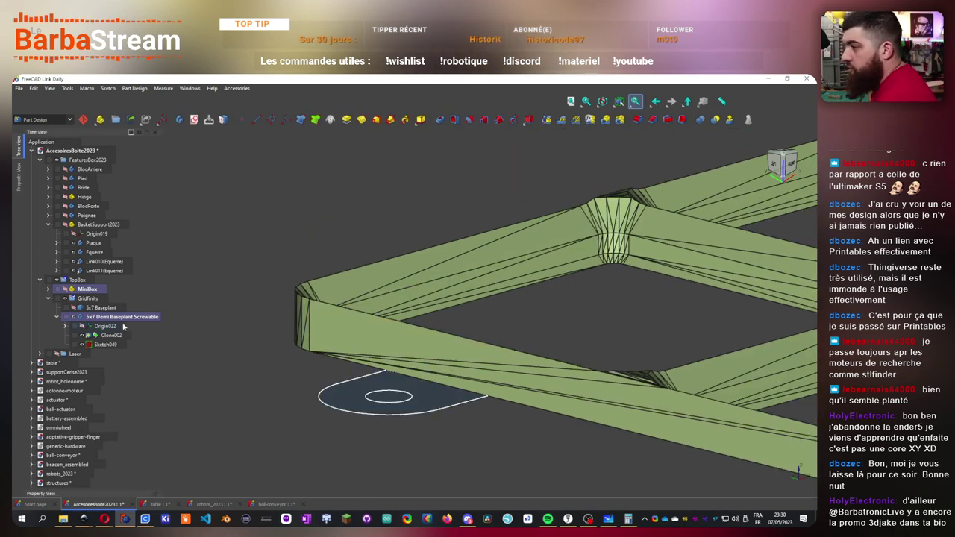
click(105, 344)
- Apply the Pad tool to Sketch049, previewing Pad023 at 10 mm
click(346, 120)
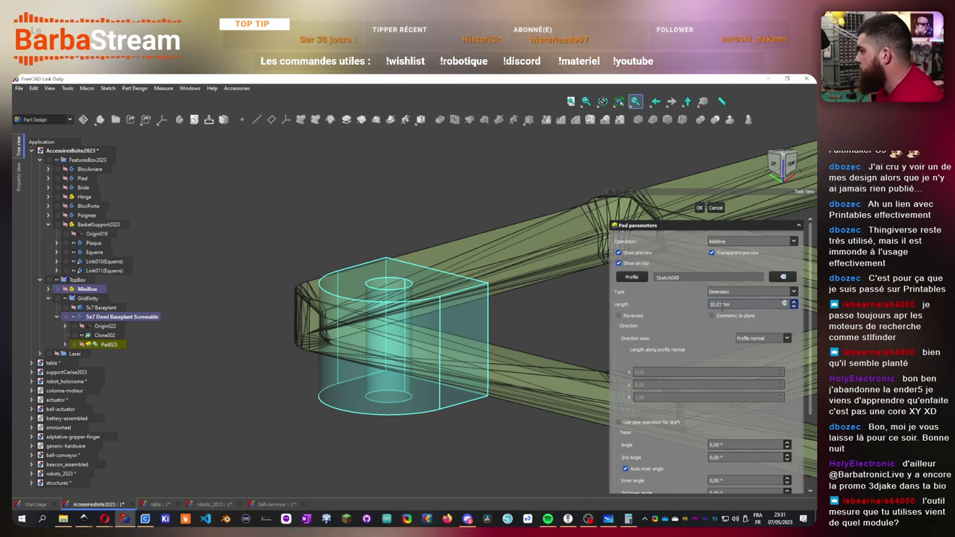
- Set Pad023's length to 4.65 mm and accept the pad
text(4)
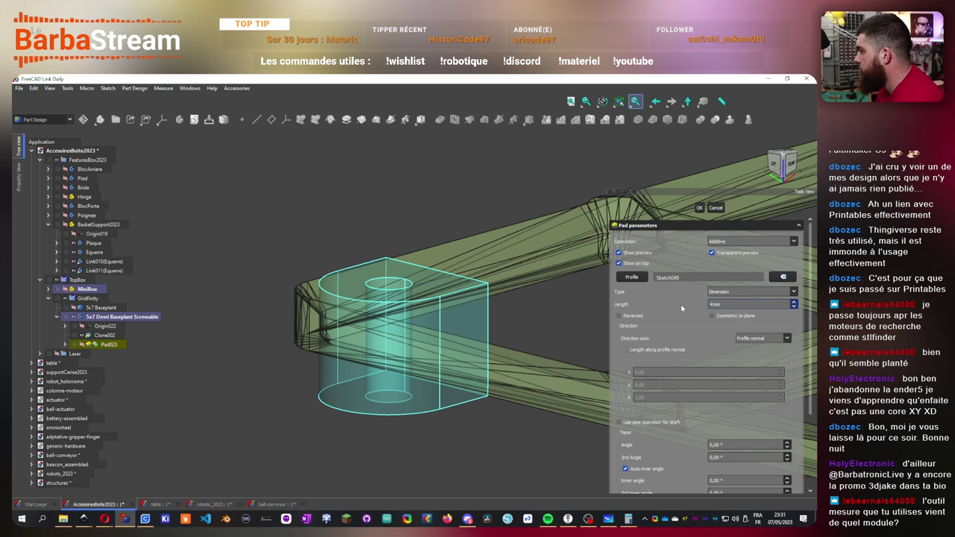
text(,65)
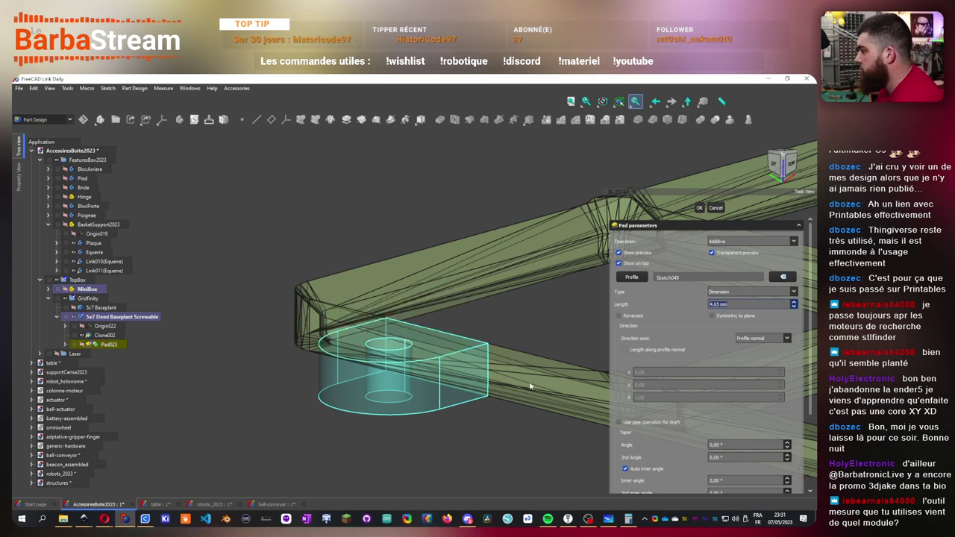
middle_drag(530, 386, 567, 335)
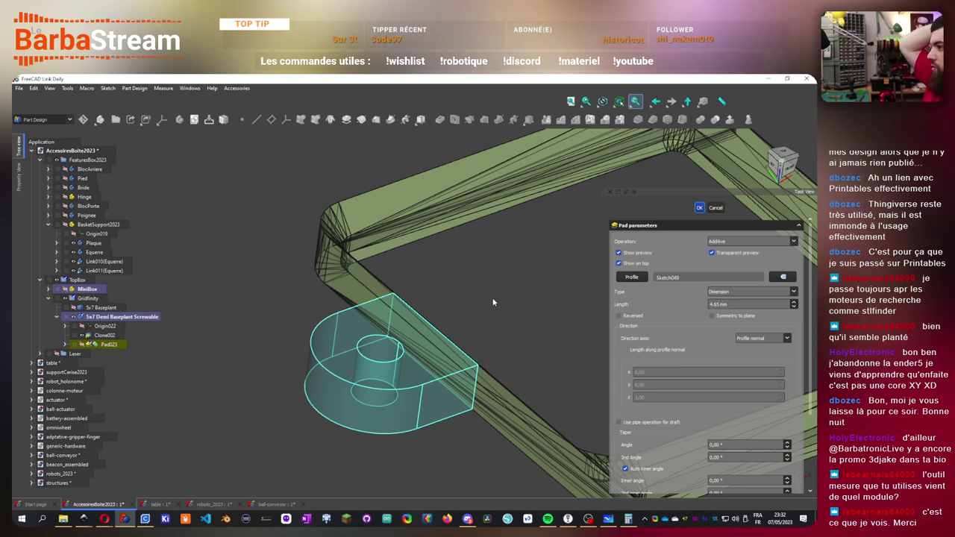
key(Return)
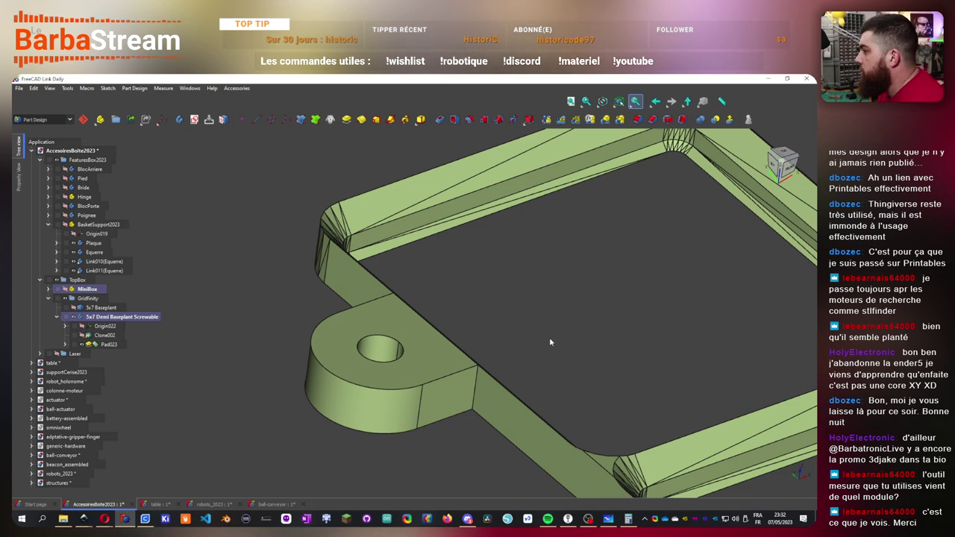
- Select the top edge of the lug's screw hole and start a chamfer on it
middle_drag(549, 337, 480, 342)
scroll(480, 341, up, 4)
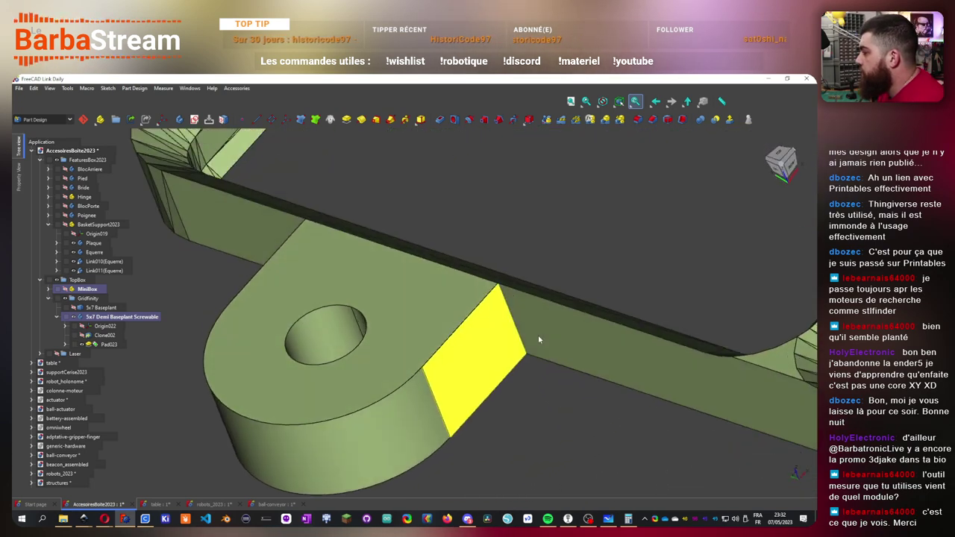
click(378, 342)
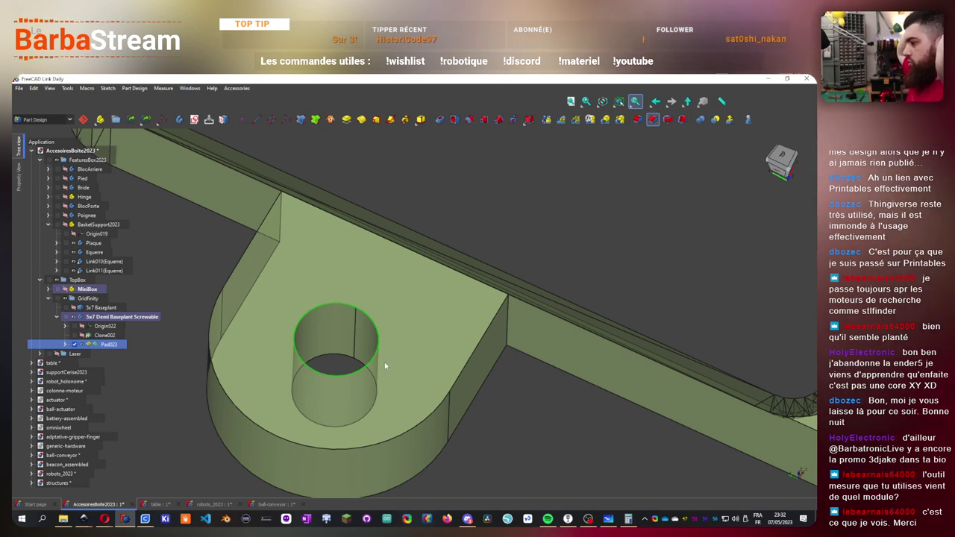
key(c)
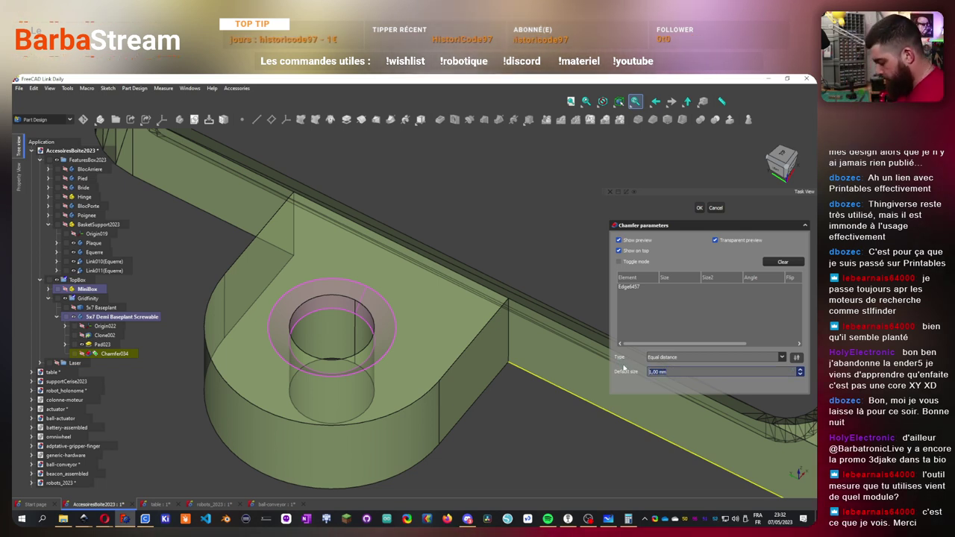
- Set the hole-edge chamfer size to 3 mm and accept Chamfer034
text(1)
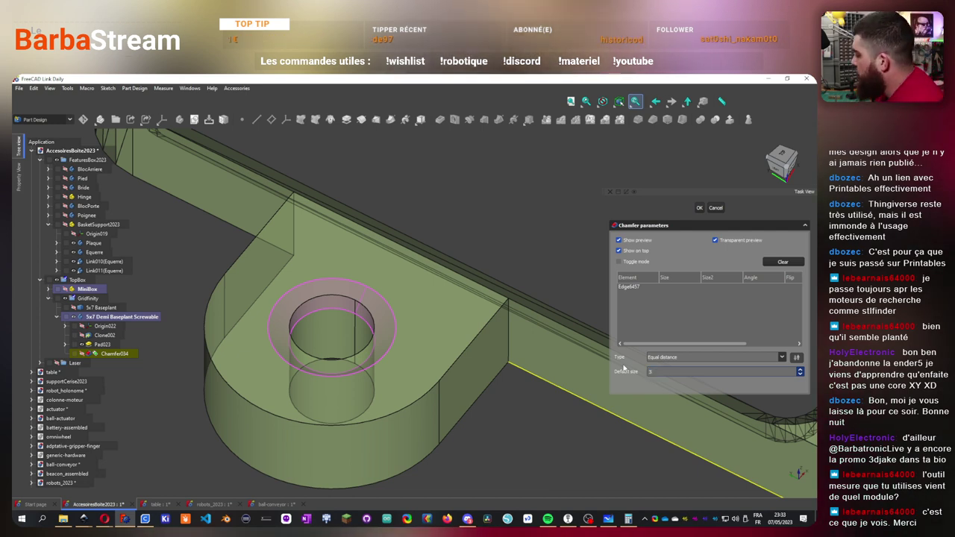
text(3)
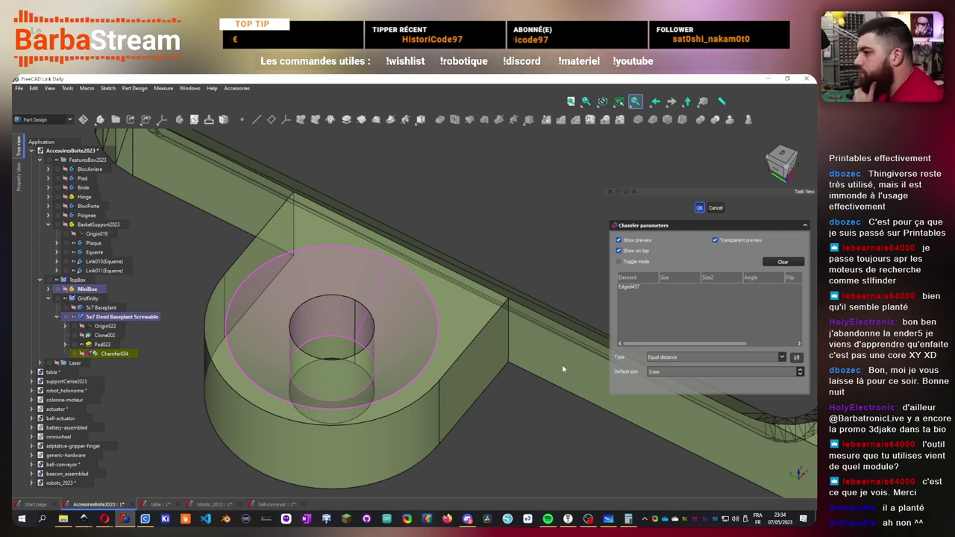
key(Return)
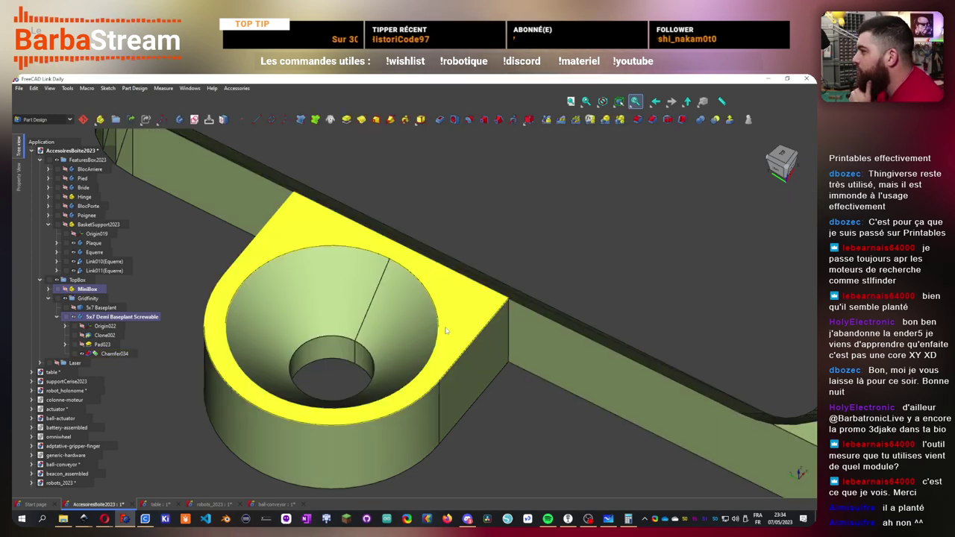
- Select Pad023 and Chamfer034 together and start a Mirrored feature
scroll(445, 330, down, 10)
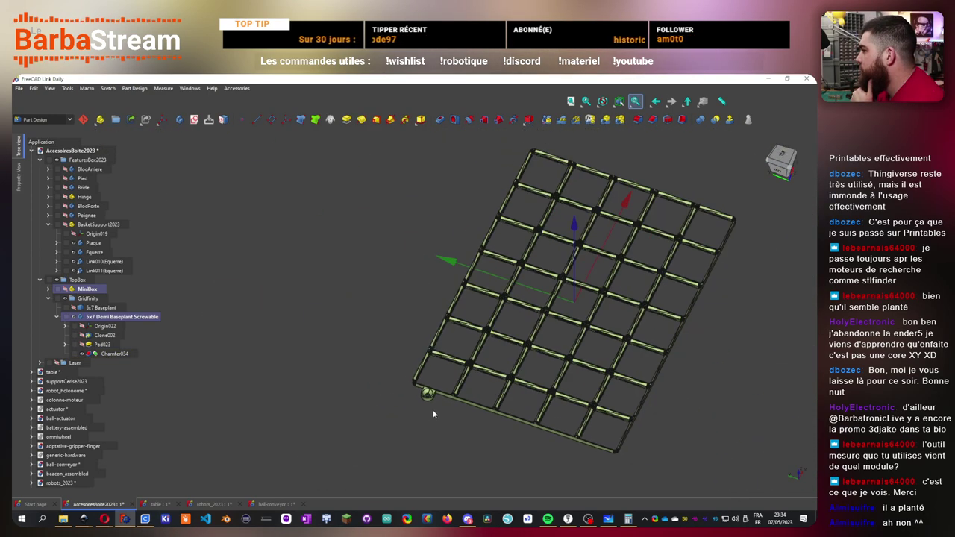
scroll(433, 414, up, 5)
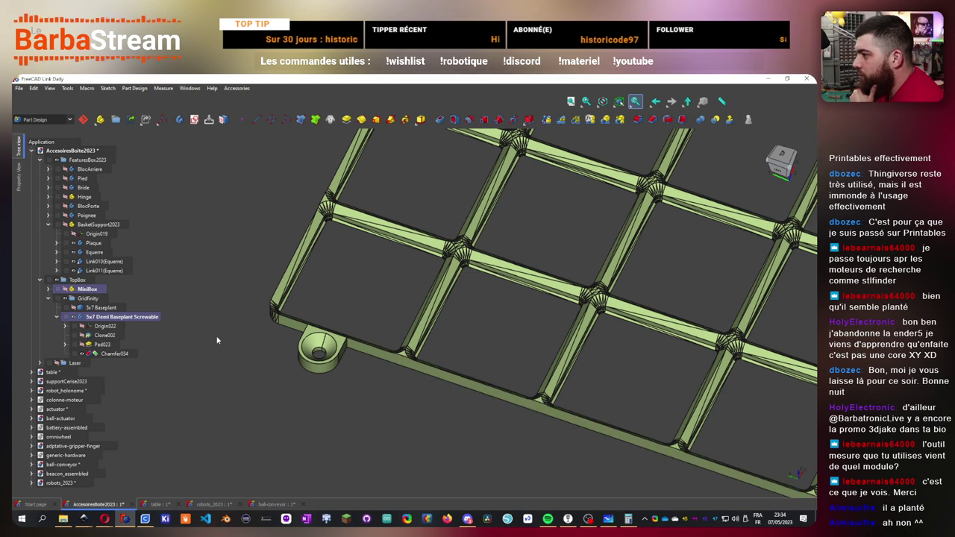
click(102, 344)
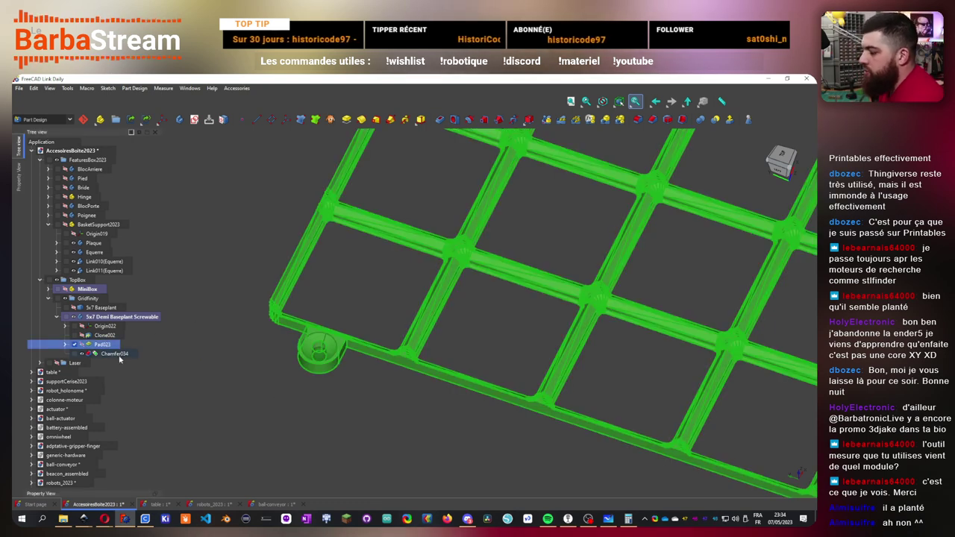
ctrl+click(115, 354)
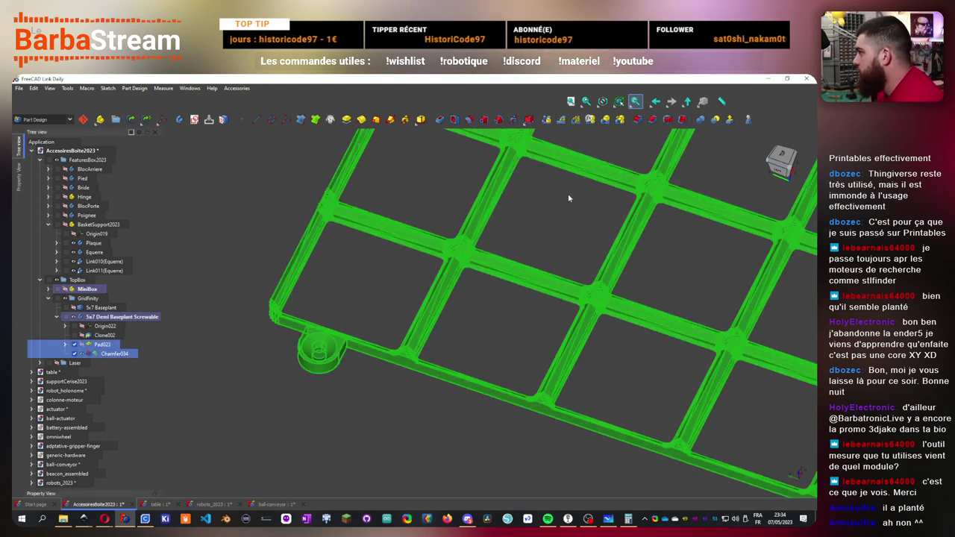
click(547, 120)
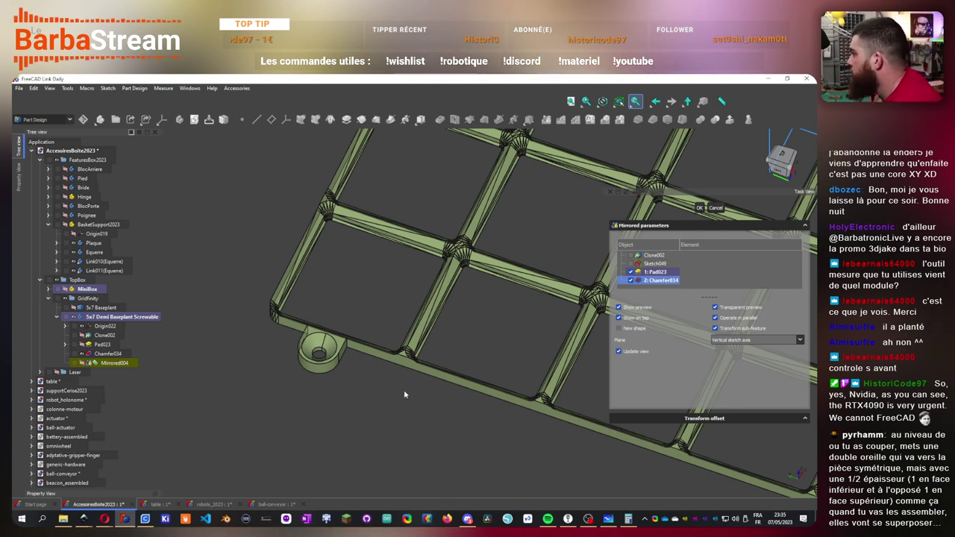
- Set Mirrored004's mirror plane to the base XZ plane picked in the view
scroll(404, 394, down, 10)
scroll(366, 390, up, 3)
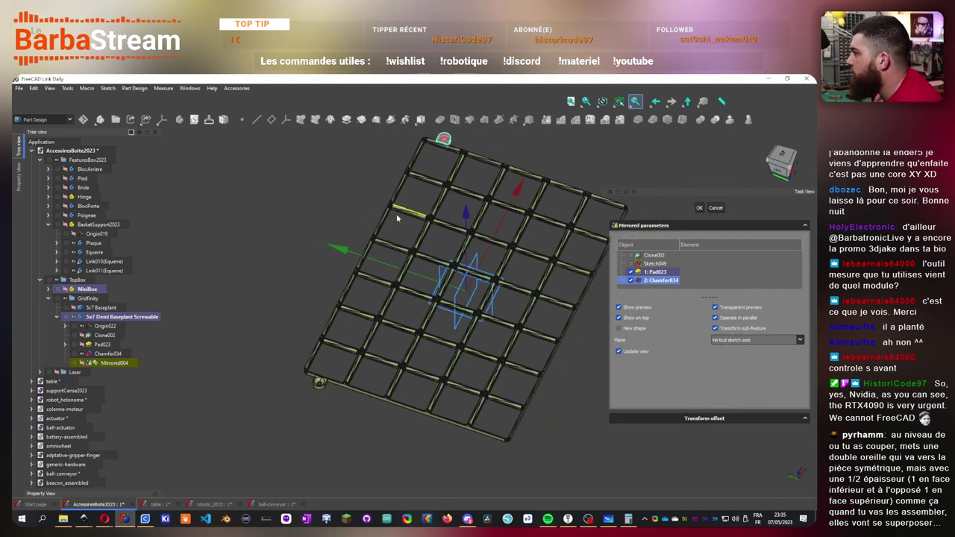
click(764, 343)
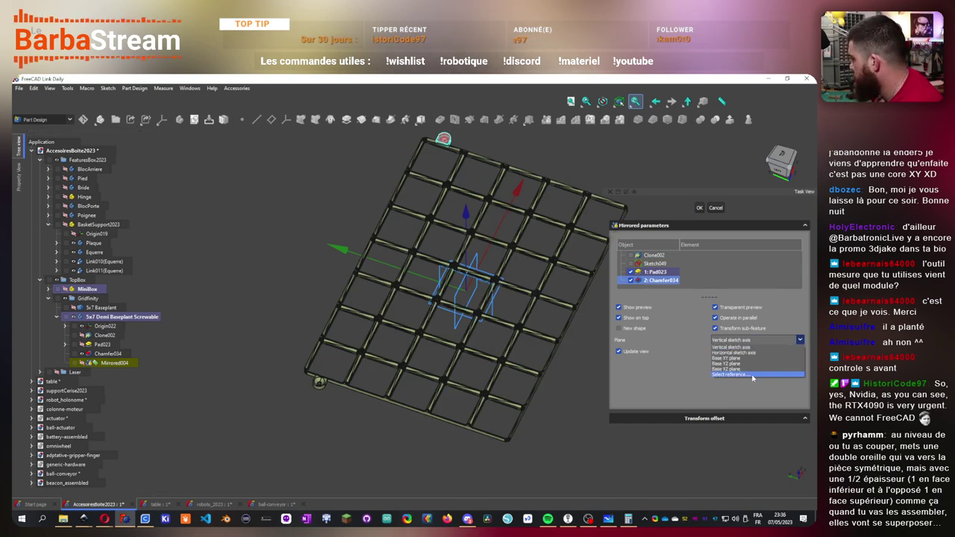
click(752, 376)
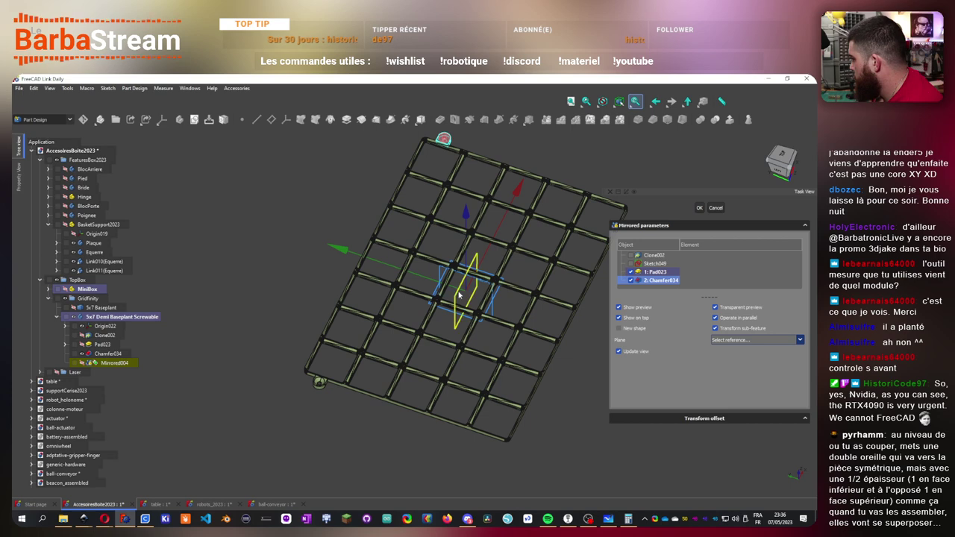
click(460, 297)
- Inspect the mirrored second lug from face-on and angled views
scroll(515, 348, up, 5)
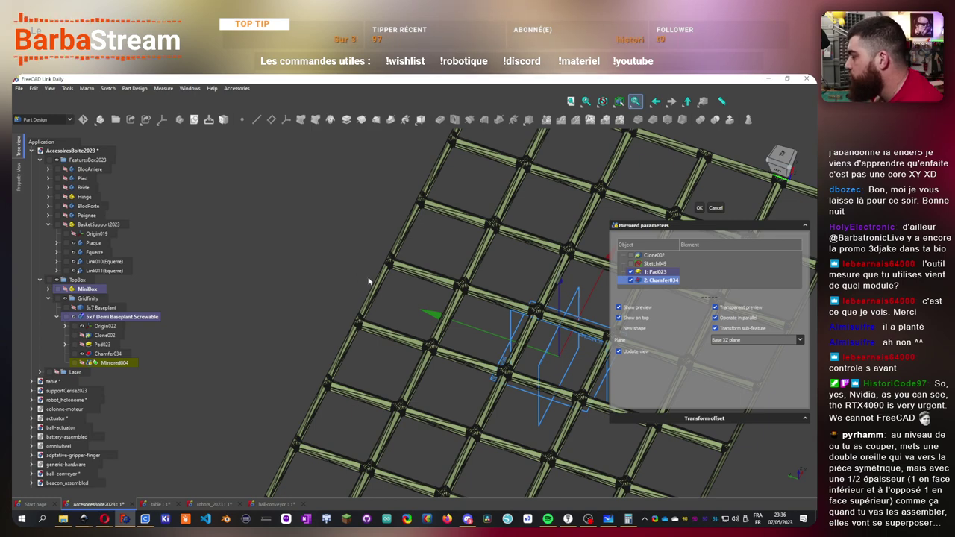
scroll(368, 280, down, 5)
scroll(368, 278, up, 5)
scroll(362, 279, down, 2)
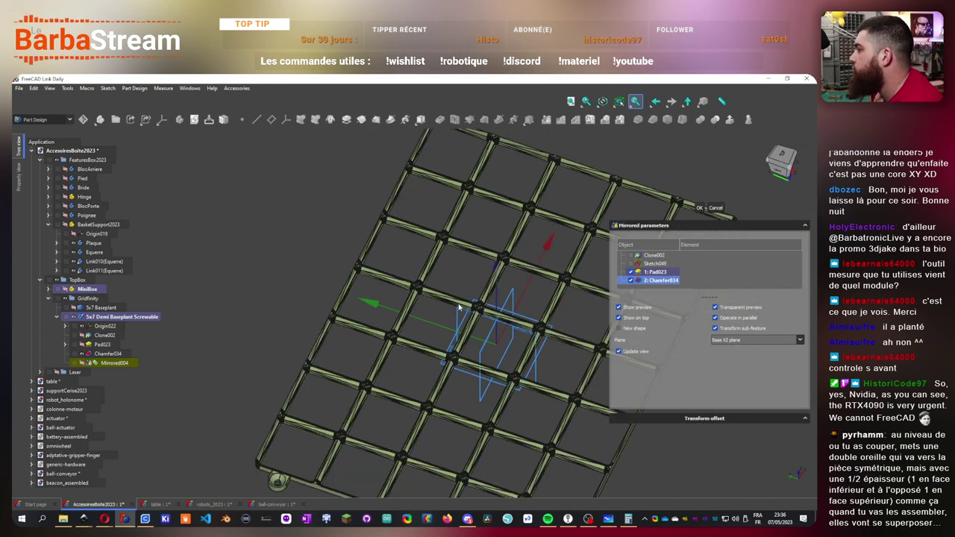
scroll(459, 307, up, 5)
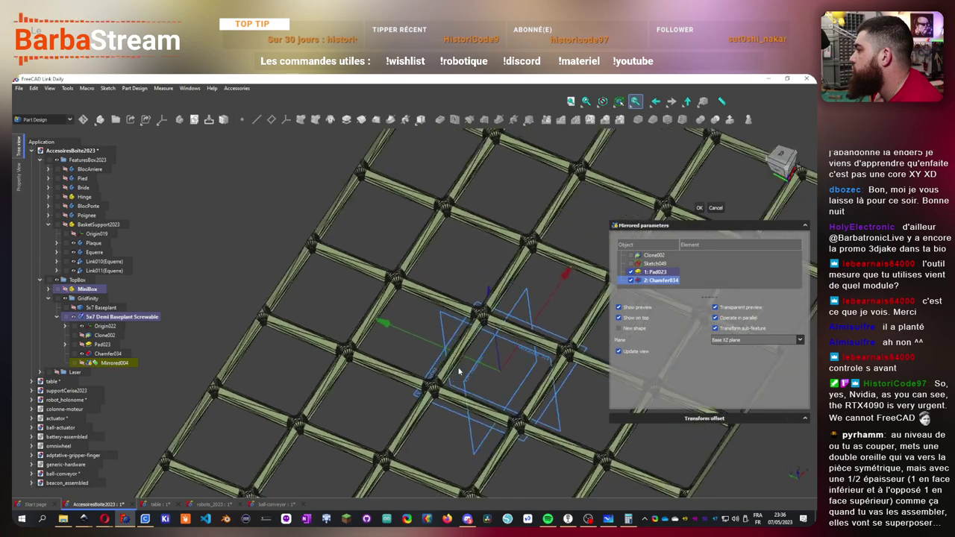
middle_drag(459, 371, 414, 358)
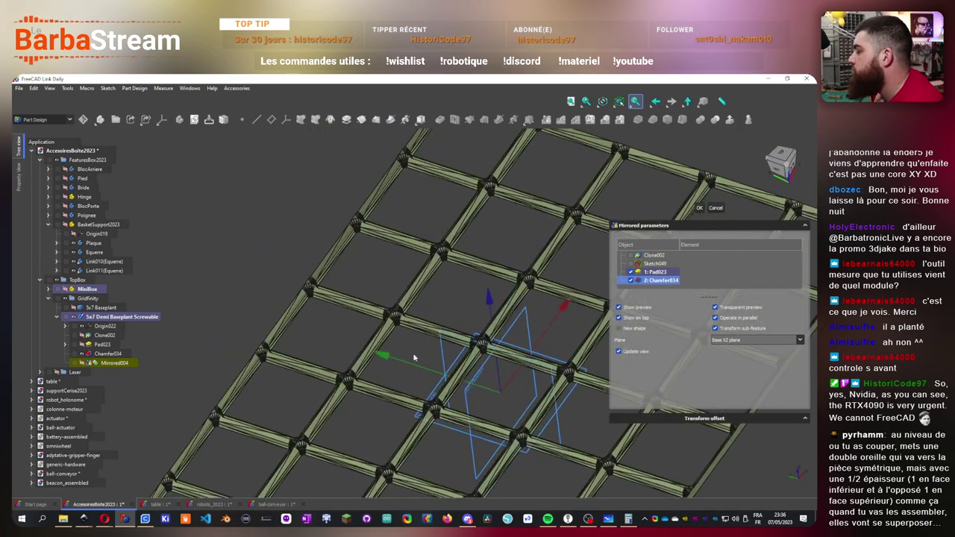
scroll(370, 343, up, 3)
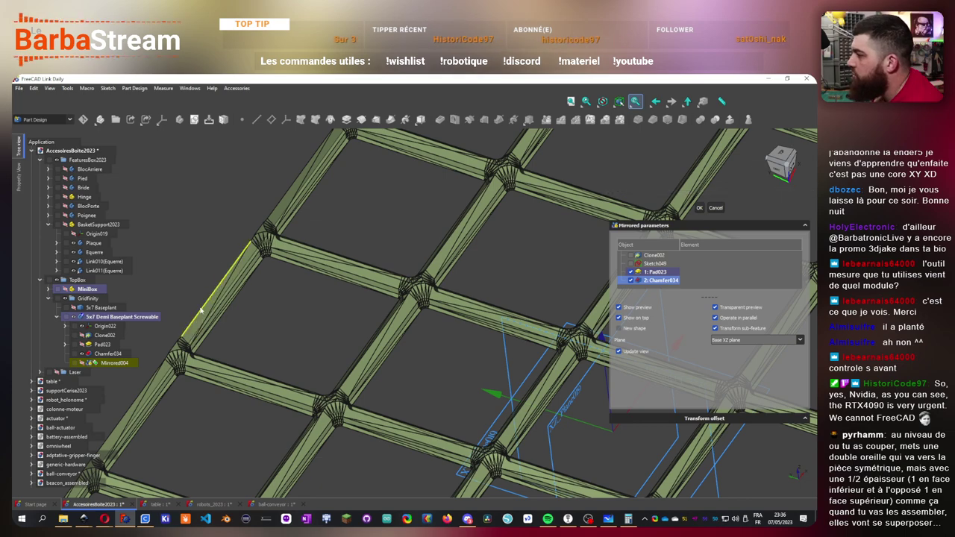
scroll(213, 351, down, 3)
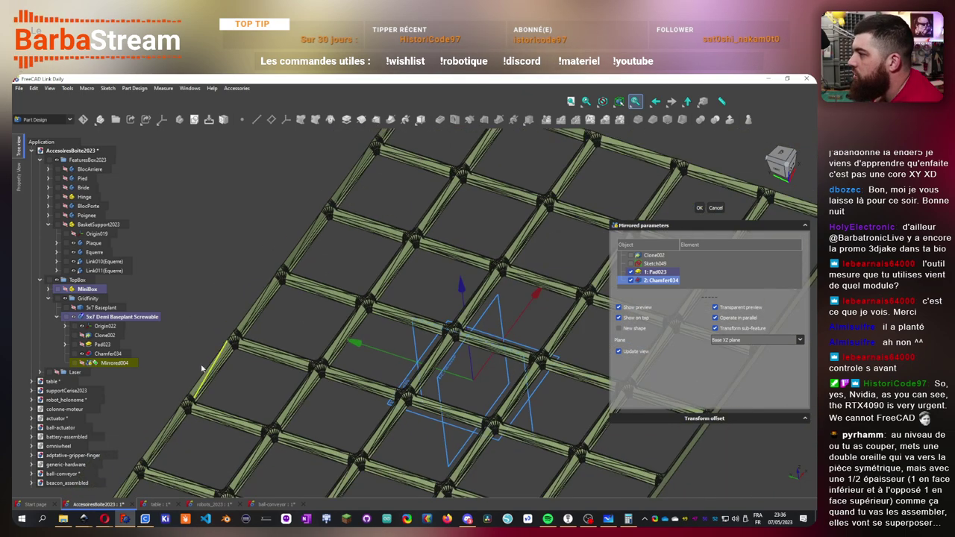
key(2)
scroll(334, 367, down, 2)
scroll(244, 365, up, 5)
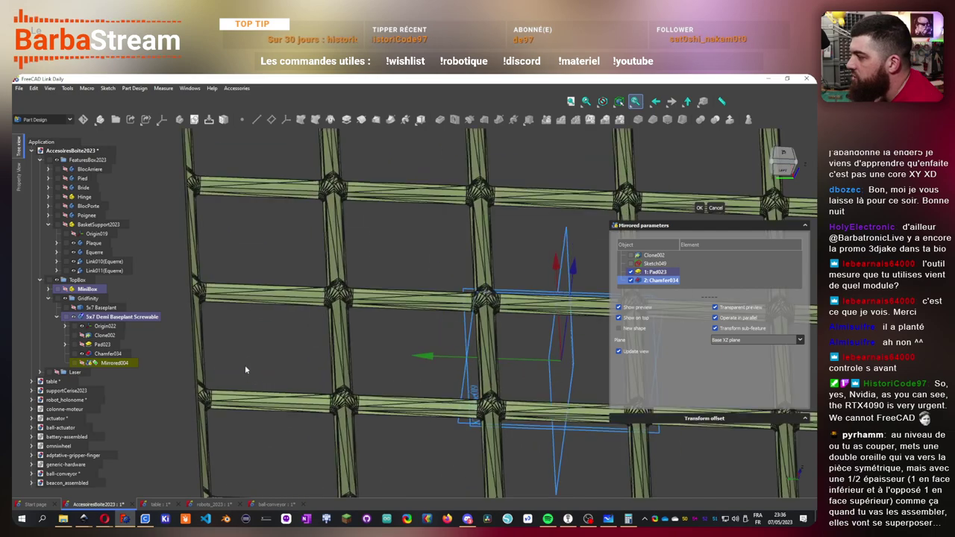
scroll(245, 365, down, 4)
middle_drag(247, 365, 329, 356)
scroll(282, 401, up, 4)
scroll(284, 403, down, 4)
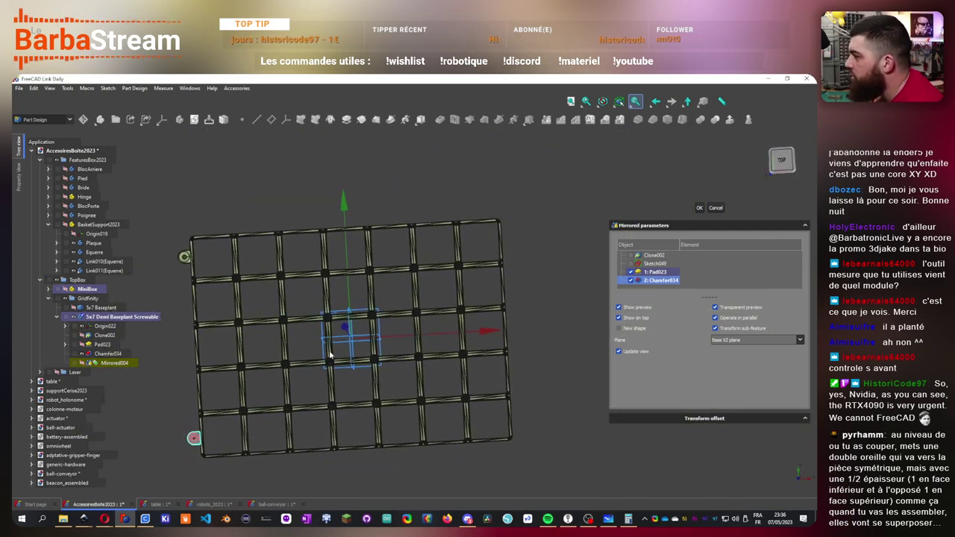
scroll(318, 247, up, 3)
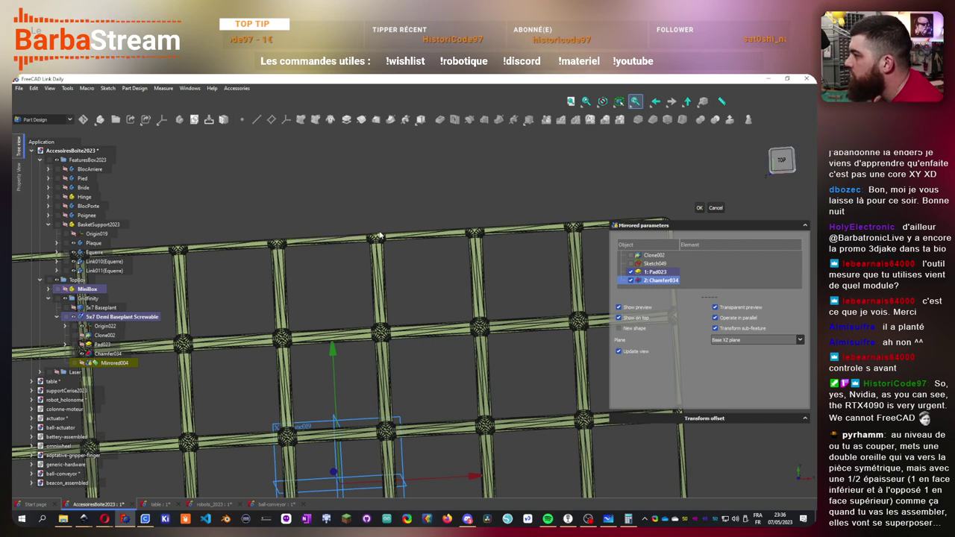
scroll(351, 247, down, 5)
scroll(326, 250, up, 3)
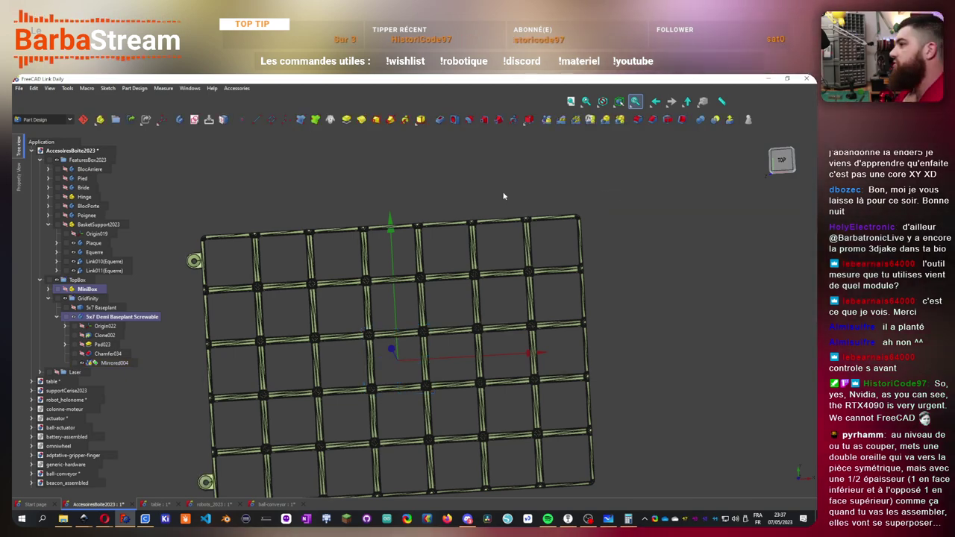
- Expand Pad023 in the tree and check its Sketch049
scroll(512, 256, down, 3)
scroll(427, 266, up, 2)
scroll(427, 266, up, 3)
middle_drag(427, 266, 418, 373)
scroll(375, 295, down, 3)
scroll(418, 373, up, 3)
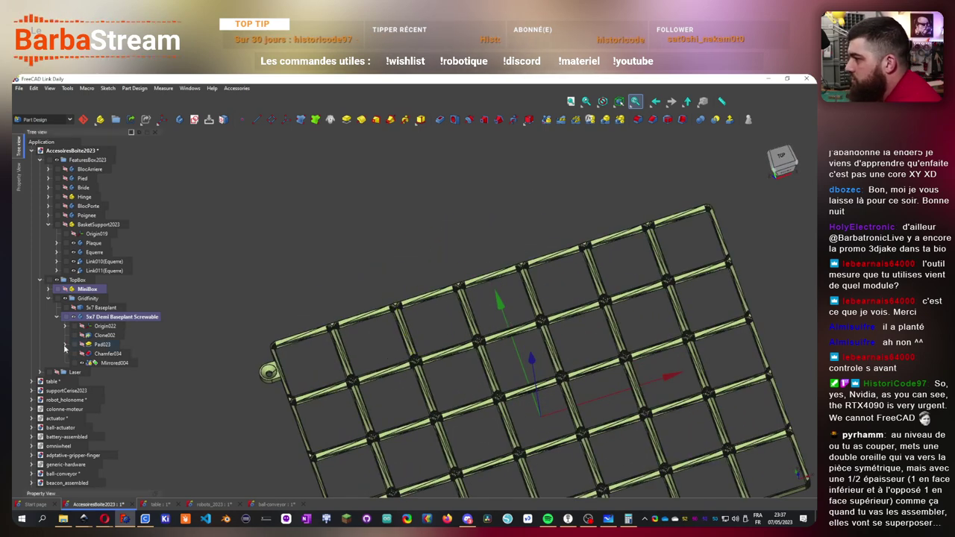
click(65, 344)
click(112, 353)
scroll(259, 381, up, 5)
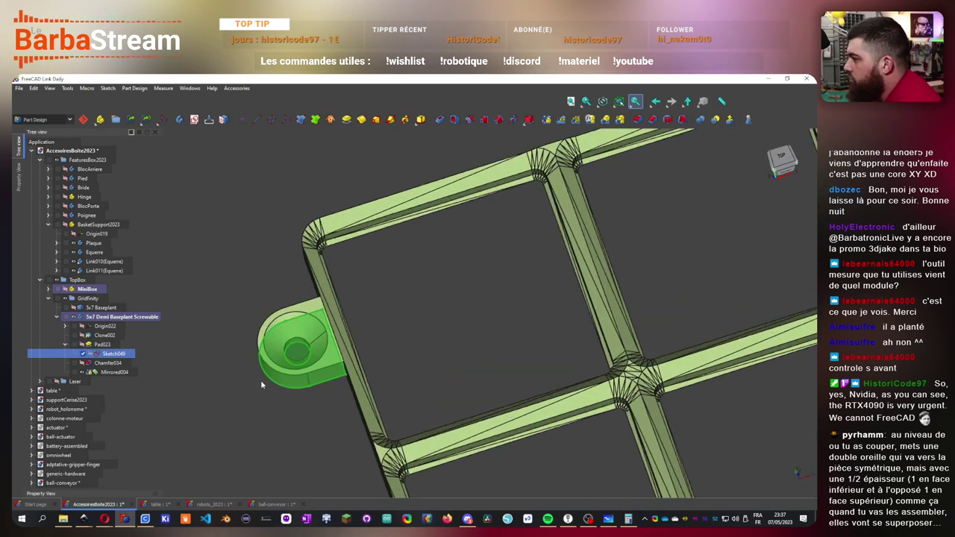
scroll(261, 385, down, 5)
click(261, 385)
- Switch to the top view of the baseplate
key(2)
scroll(457, 446, up, 2)
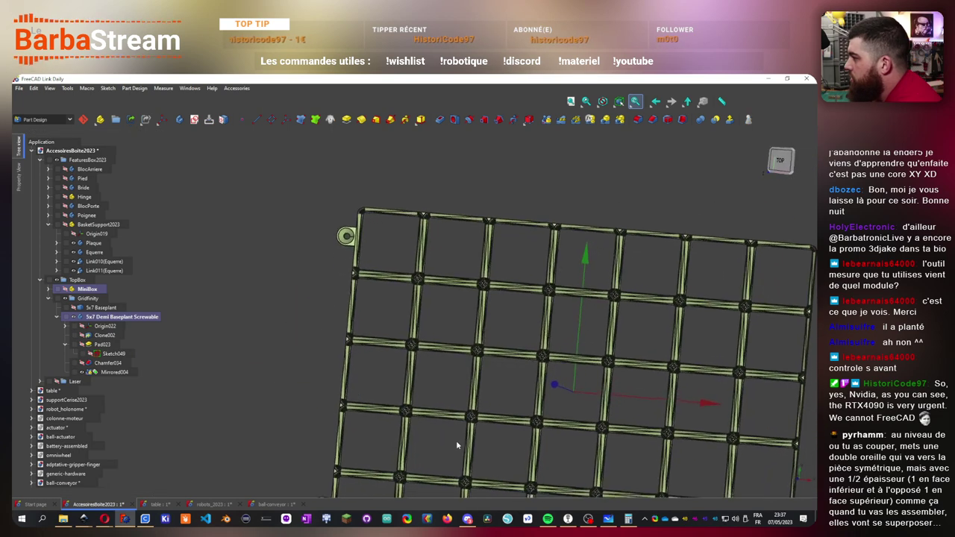
scroll(457, 445, down, 3)
scroll(455, 321, up, 5)
scroll(454, 318, down, 2)
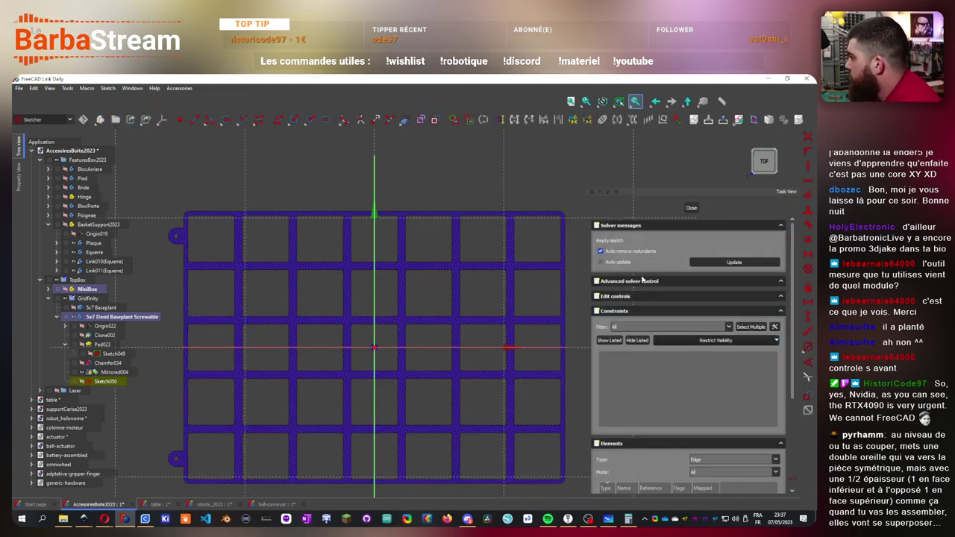
- Draw a semicircular arc from a centre point for the tab's rounded top
scroll(341, 232, up, 2)
scroll(371, 242, up, 1)
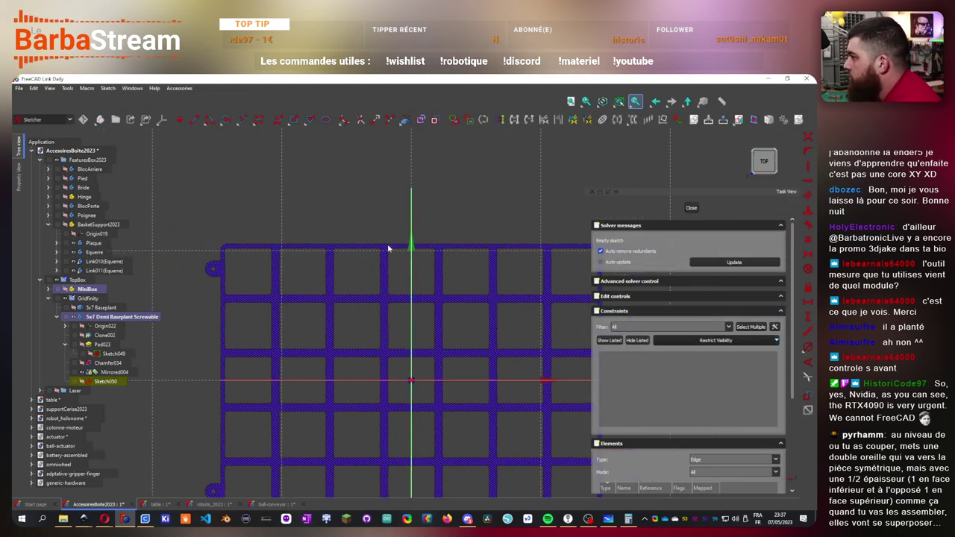
scroll(346, 232, up, 1)
scroll(373, 217, up, 1)
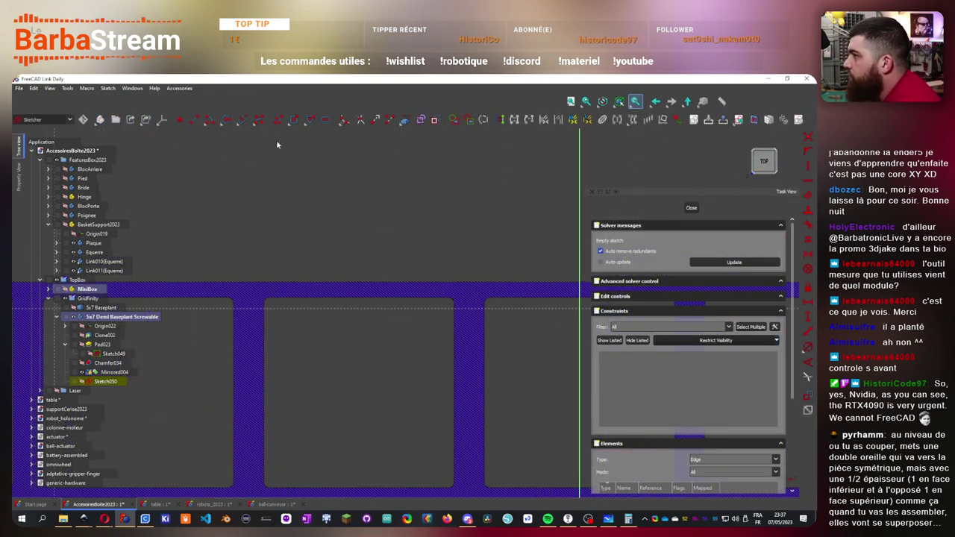
scroll(396, 178, up, 1)
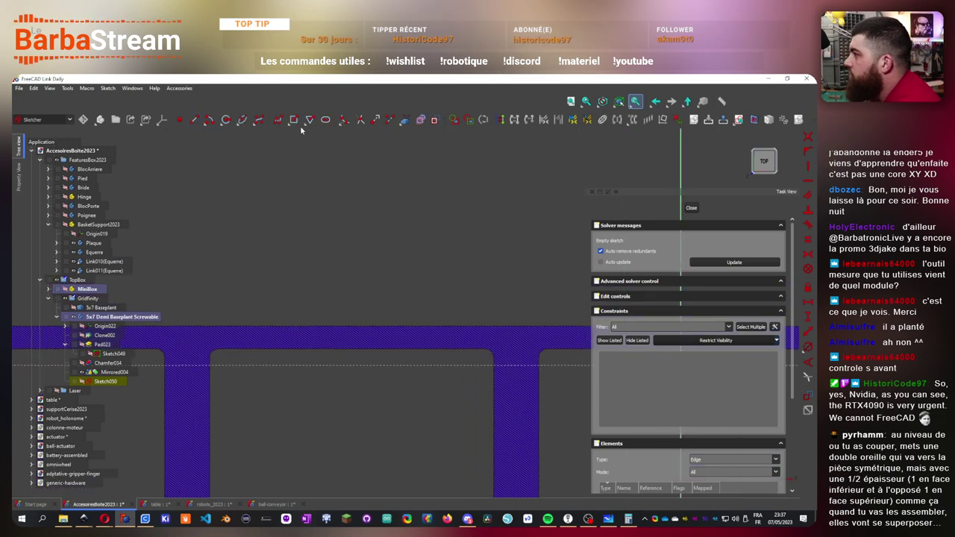
click(277, 119)
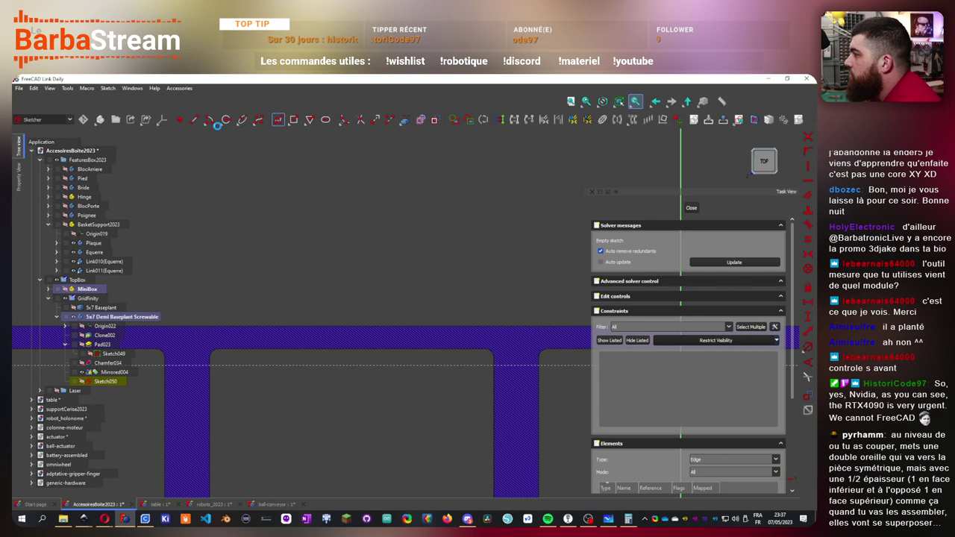
click(211, 121)
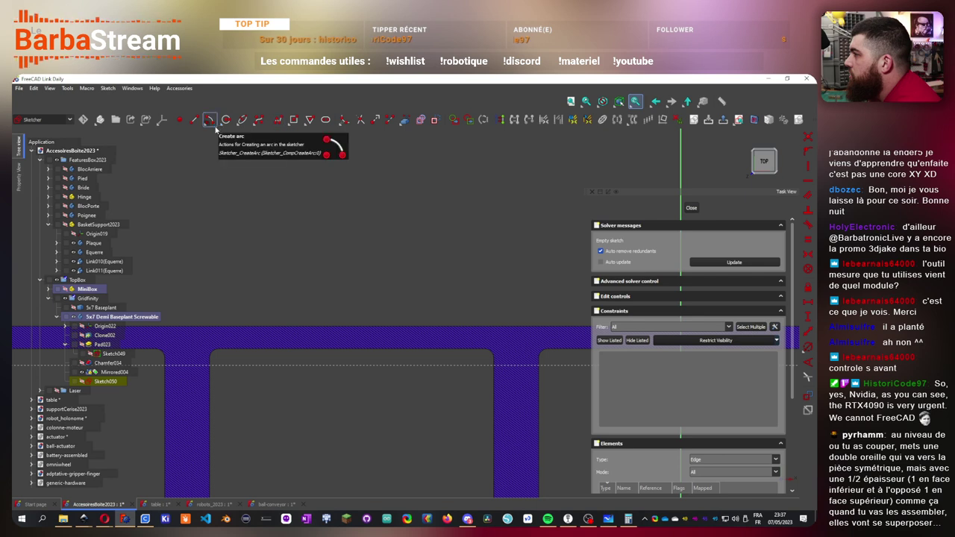
click(354, 249)
click(307, 245)
click(402, 254)
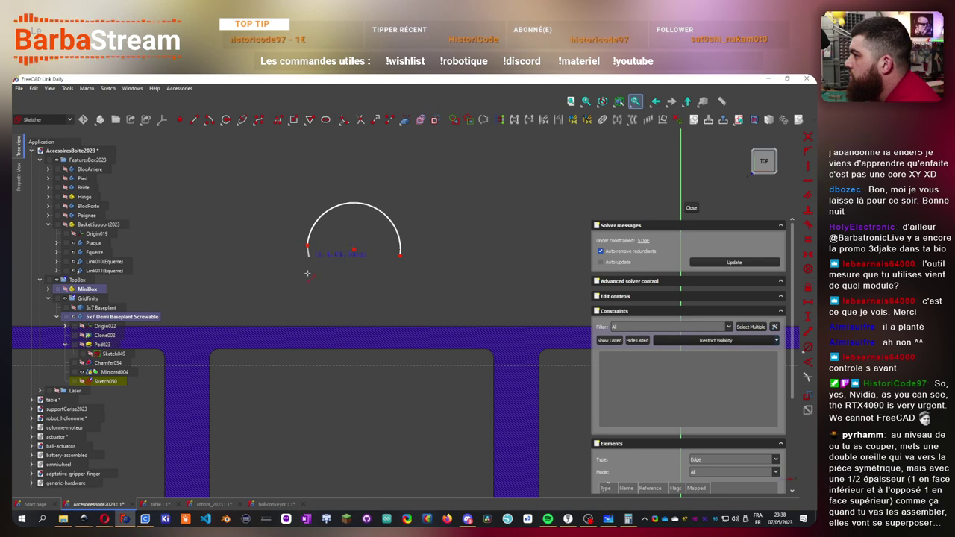
- Draw the tab's left side, bottom and right side joining the arc's two ends
click(307, 246)
click(306, 321)
click(307, 319)
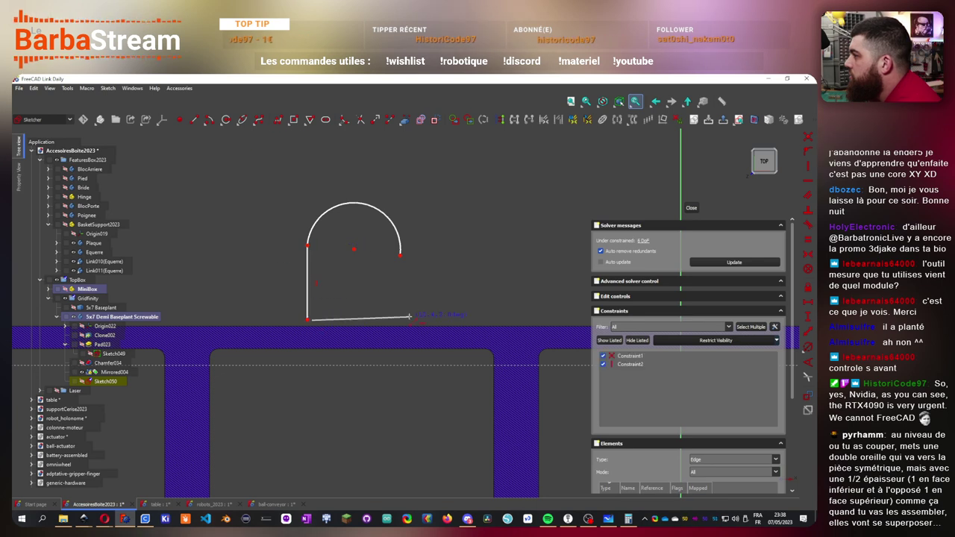
click(401, 320)
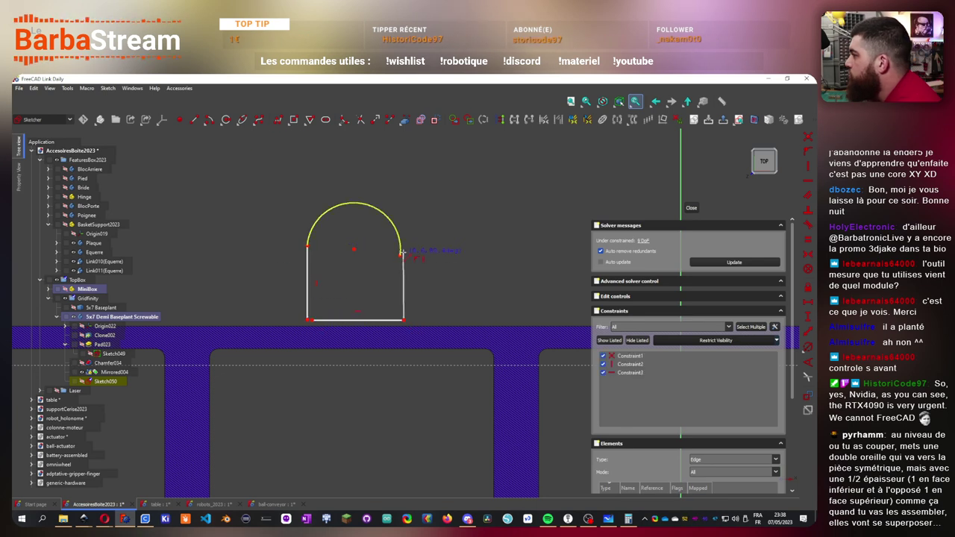
click(401, 256)
- Make the bottom-left corner points coincident and the arc tangent to both side lines
drag(277, 311, 321, 345)
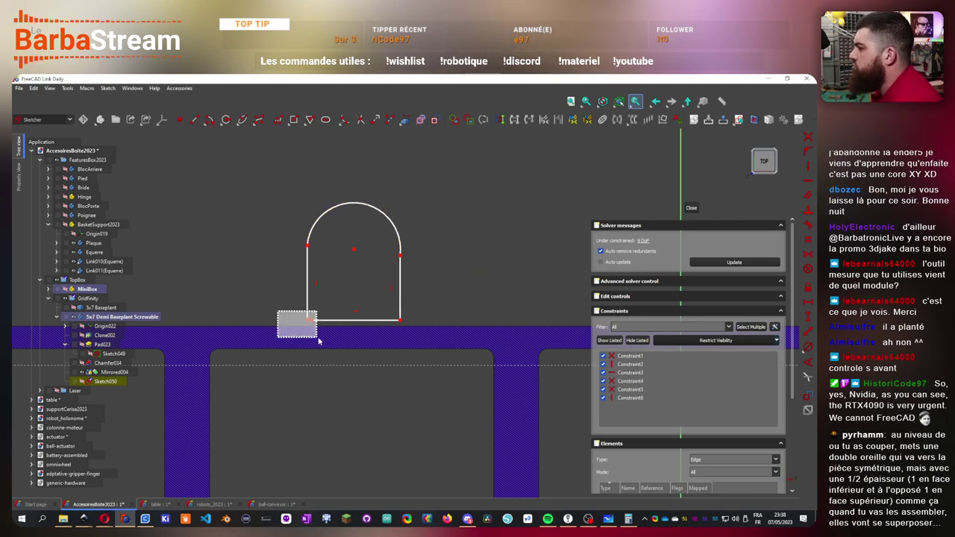
click(468, 120)
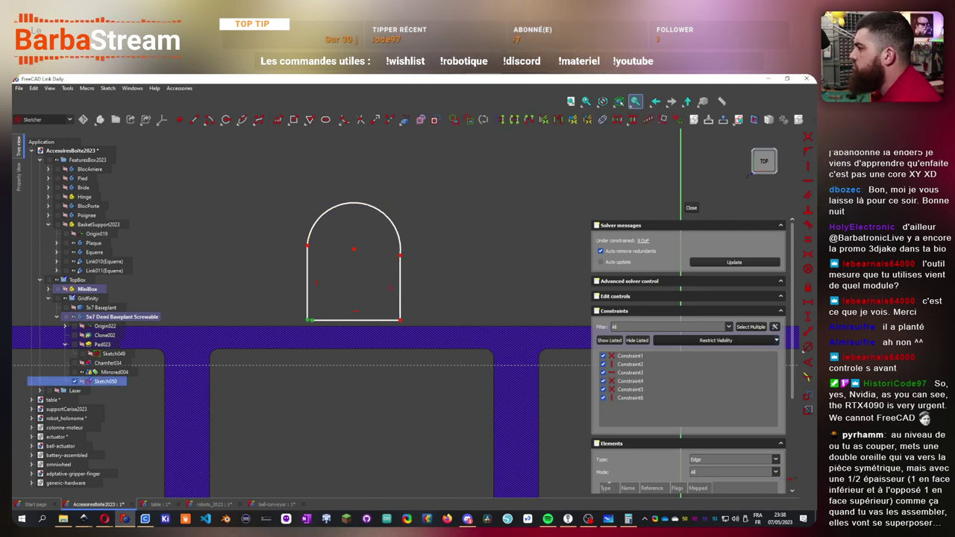
click(400, 287)
click(388, 218)
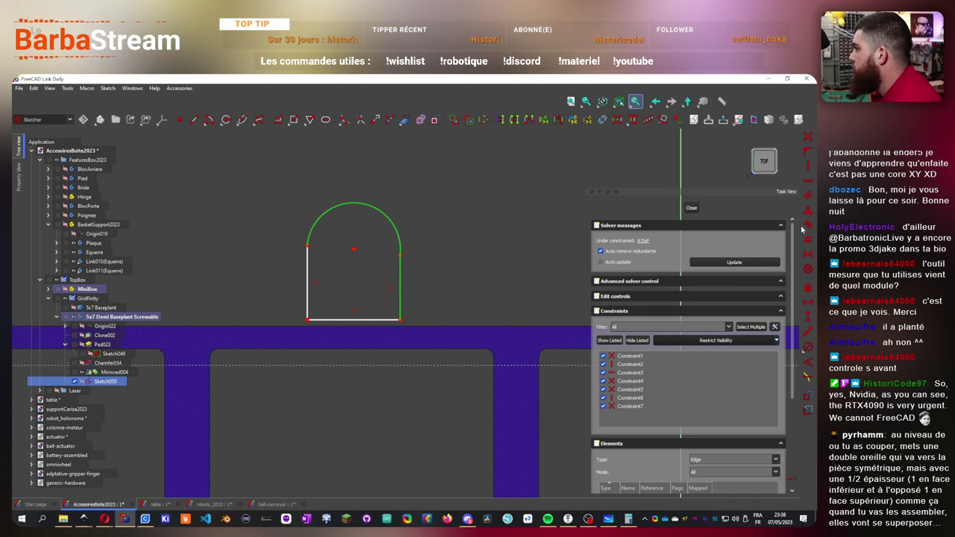
click(809, 224)
click(311, 236)
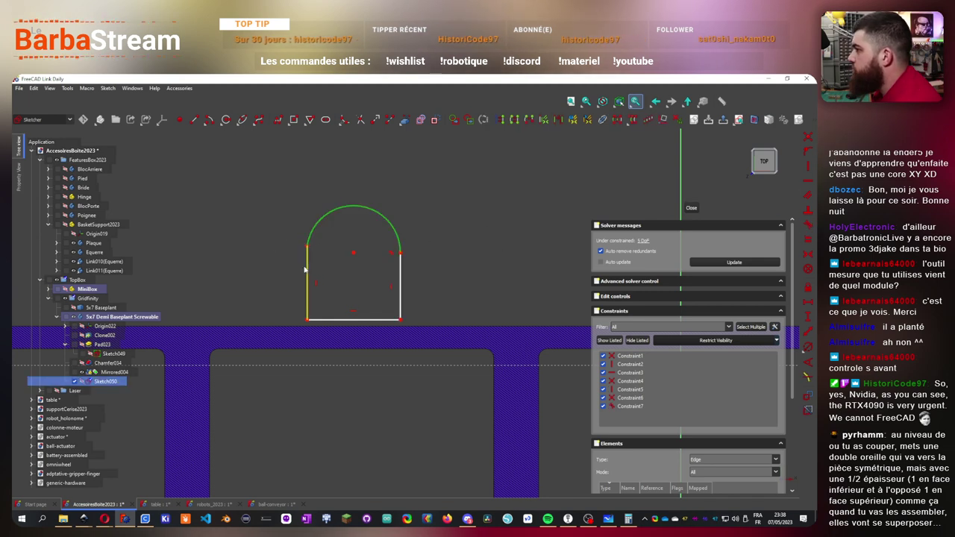
click(307, 283)
click(808, 224)
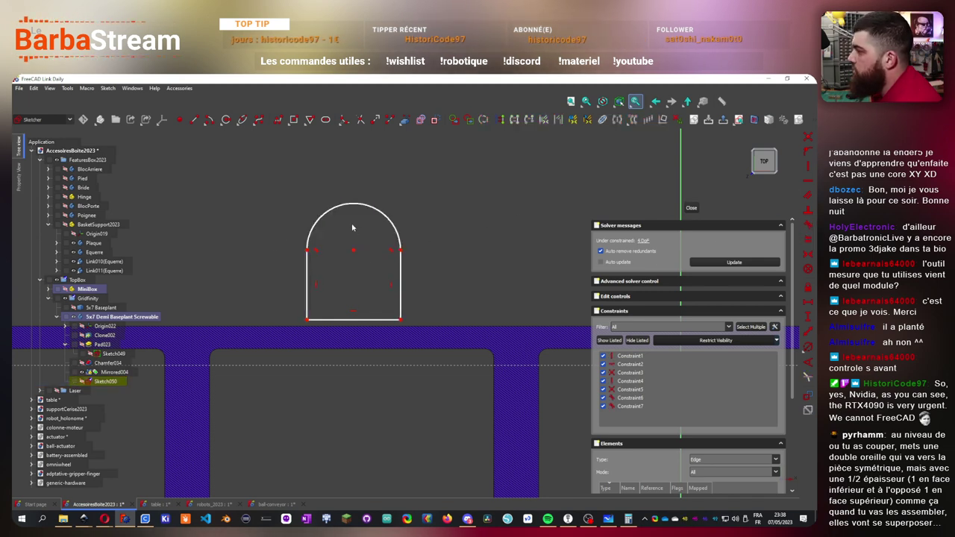
- Give the right side a 6 mm vertical height and the arc a 6 mm radius
click(401, 282)
click(808, 316)
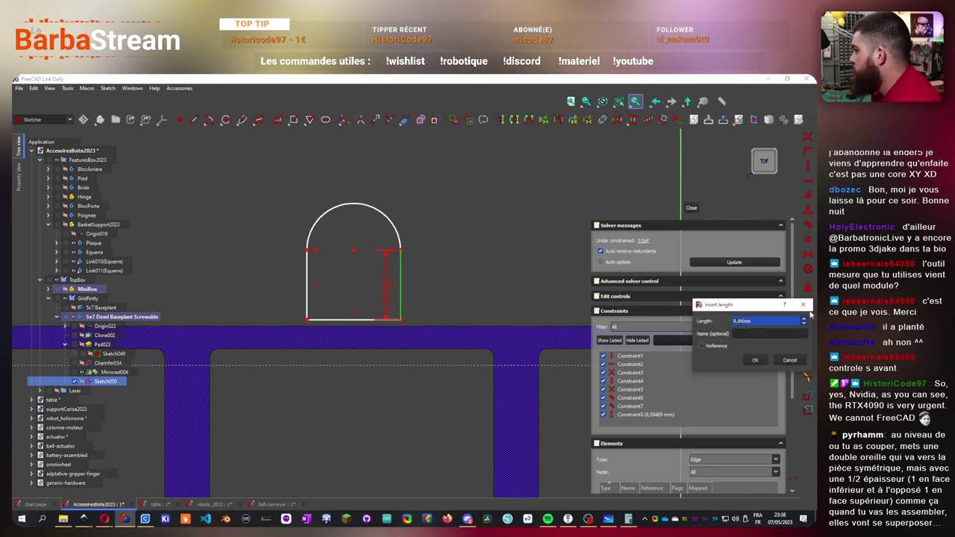
key(Return)
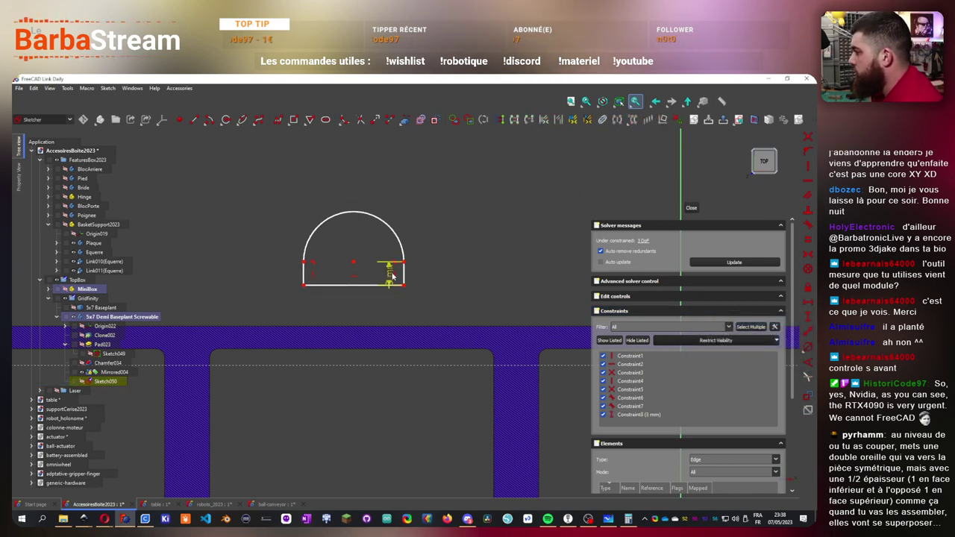
drag(391, 275, 441, 227)
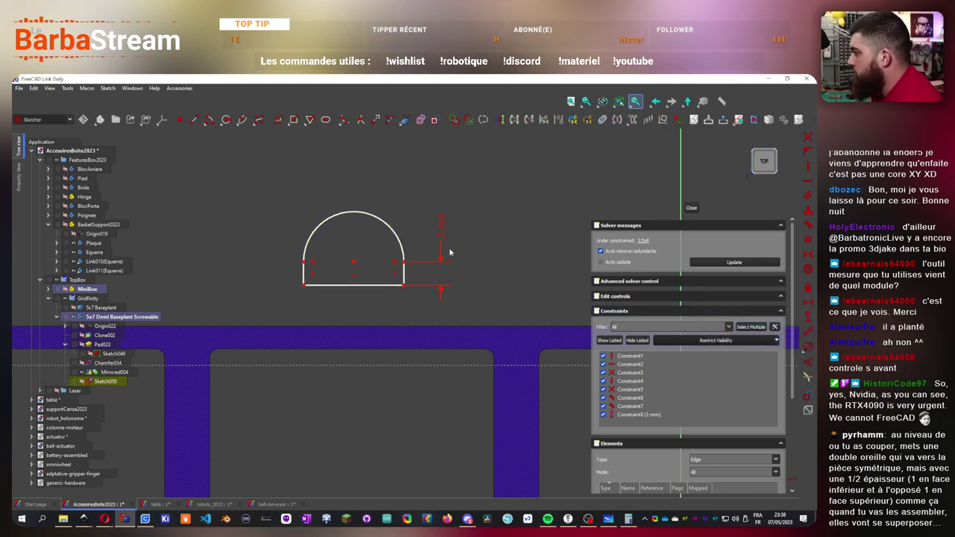
double_click(443, 224)
text(6)
key(Return)
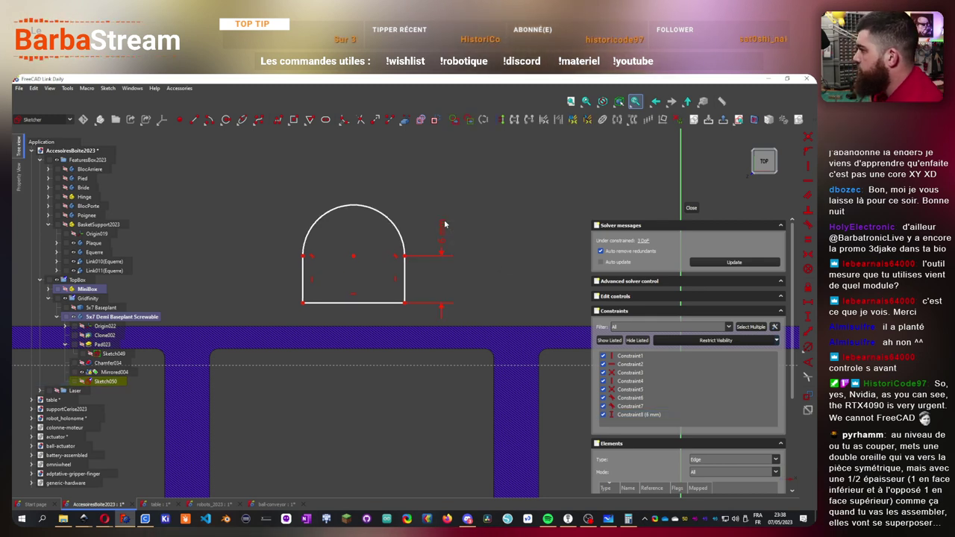
click(809, 349)
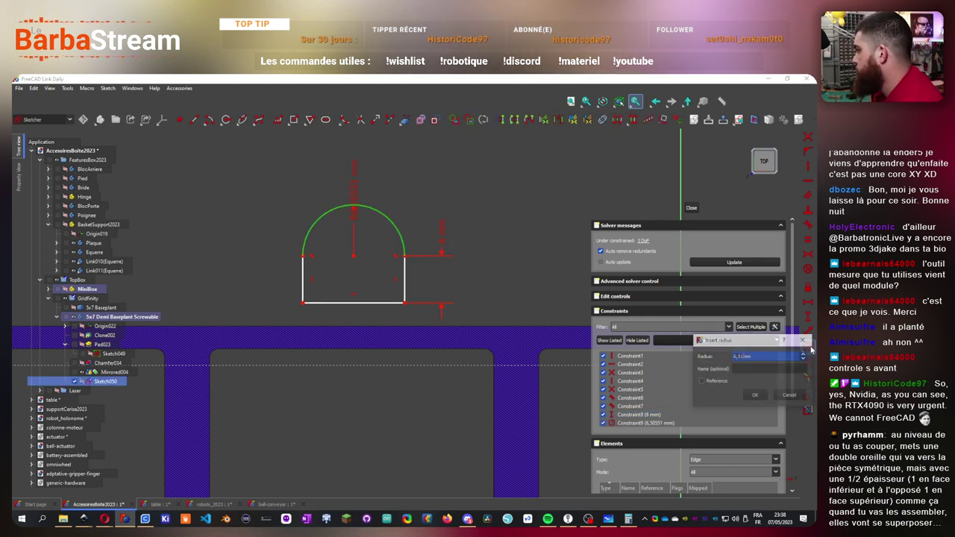
key(Return)
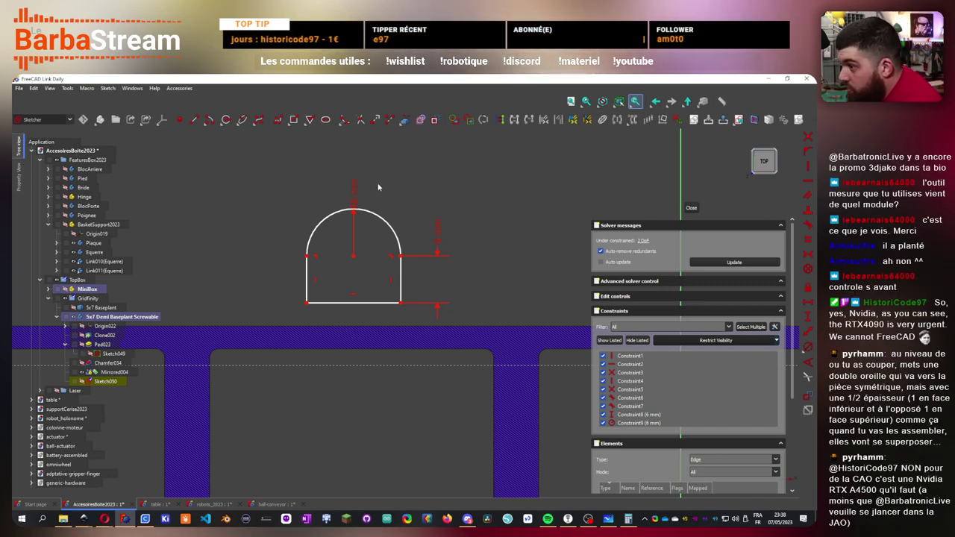
- Add a circle concentric with the arc and give it a 4 mm diameter
click(226, 121)
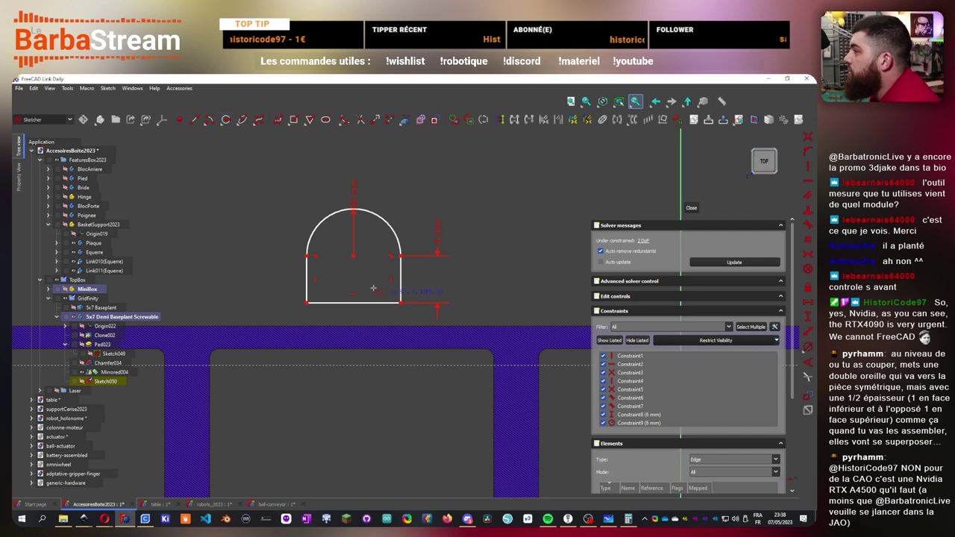
click(355, 256)
click(371, 261)
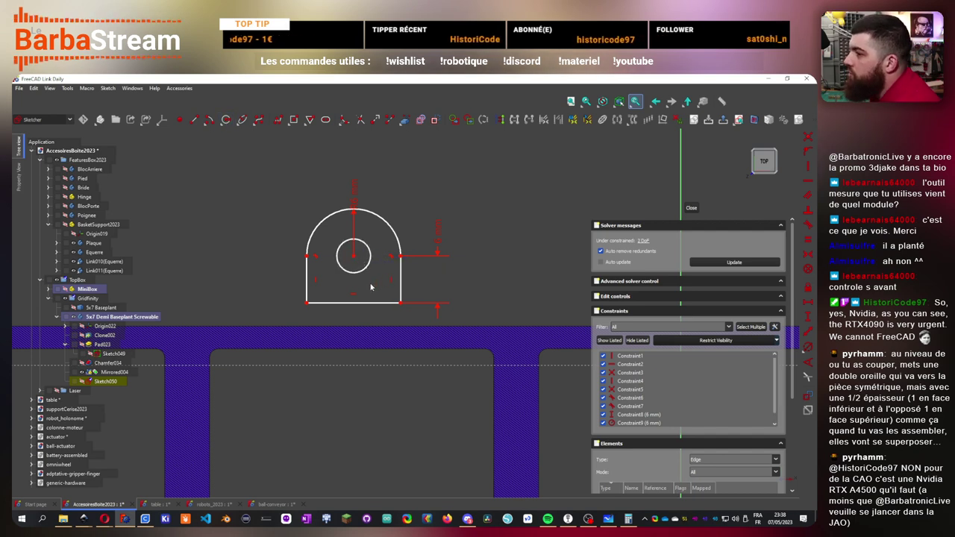
click(367, 269)
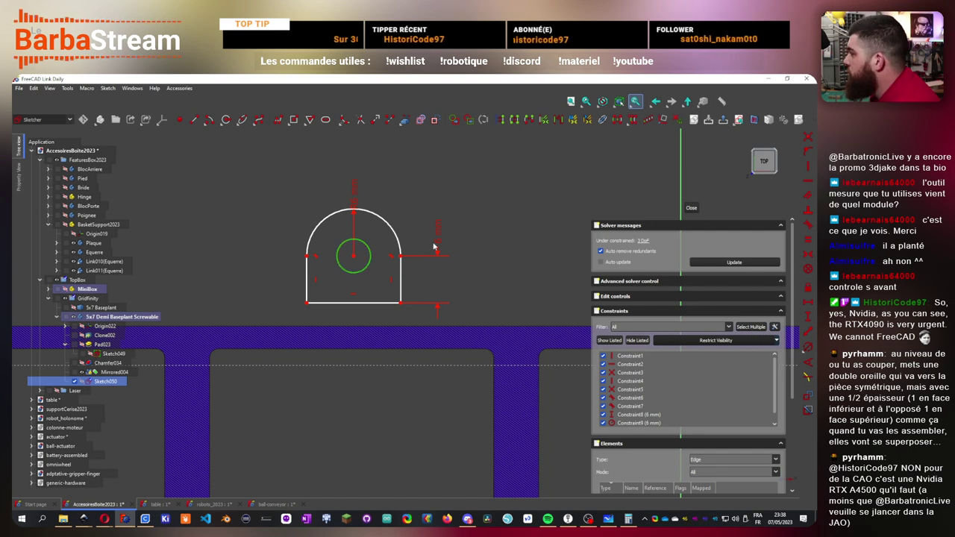
drag(371, 251, 377, 253)
scroll(377, 250, up, 3)
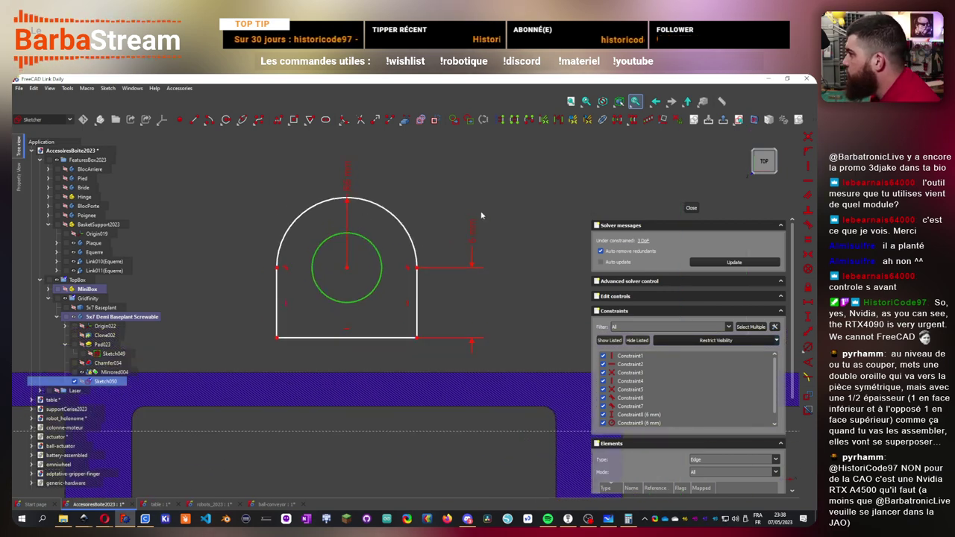
key(k)
key(o)
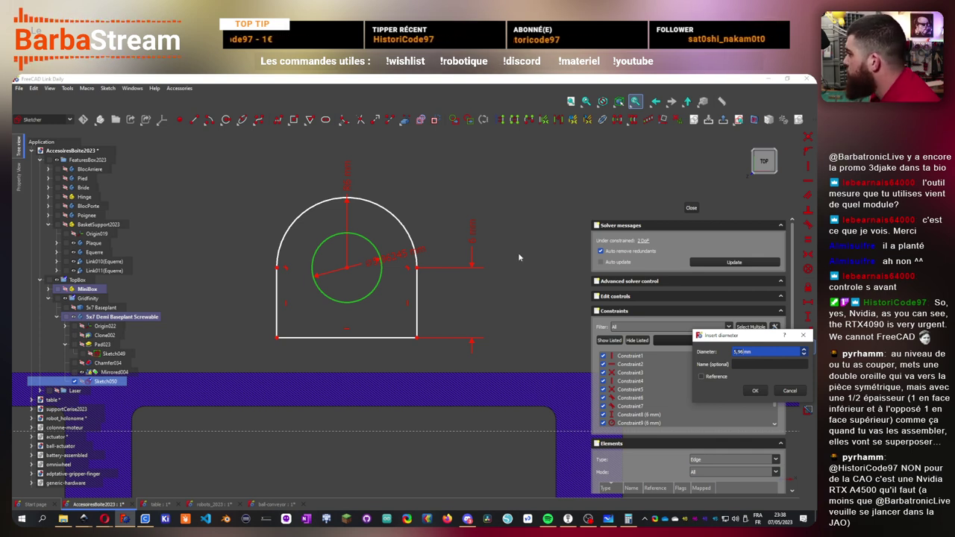
text(4)
key(Return)
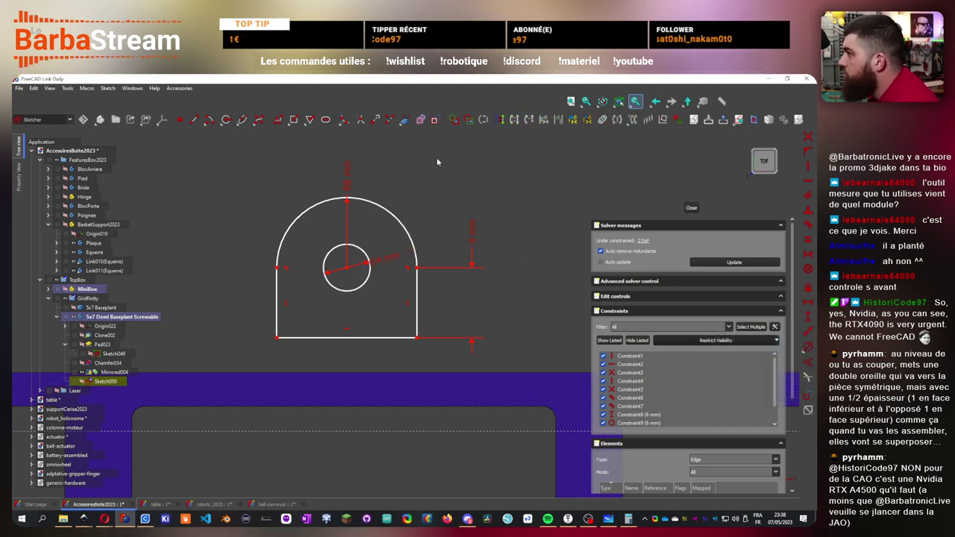
drag(382, 259, 447, 232)
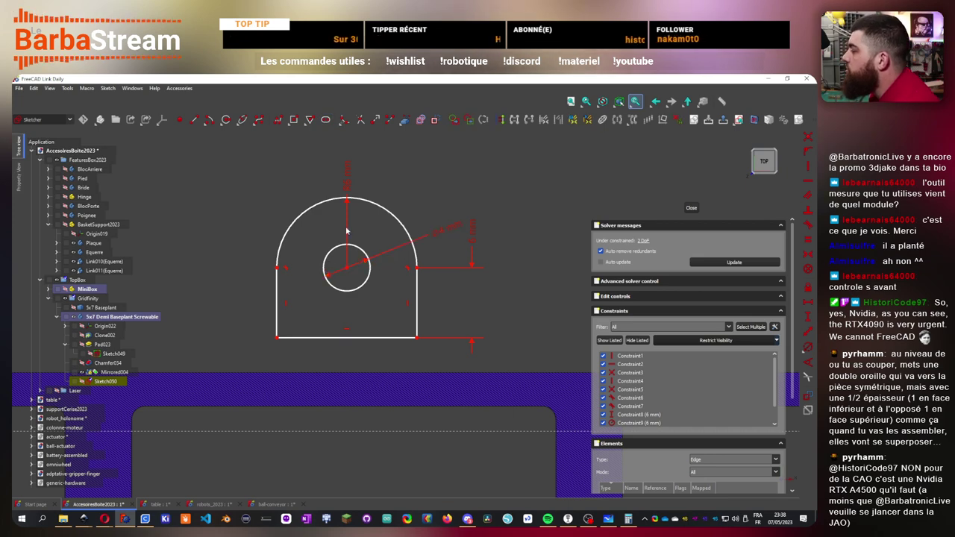
scroll(358, 267, down, 6)
- Constrain the tab's vertical distance from the axis and move that dimension above the part
scroll(347, 273, up, 2)
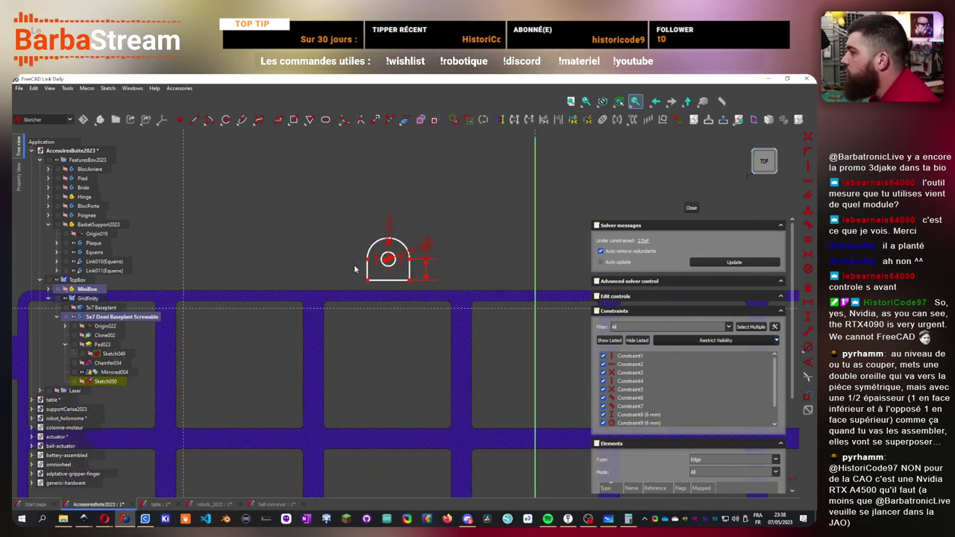
scroll(418, 323, up, 4)
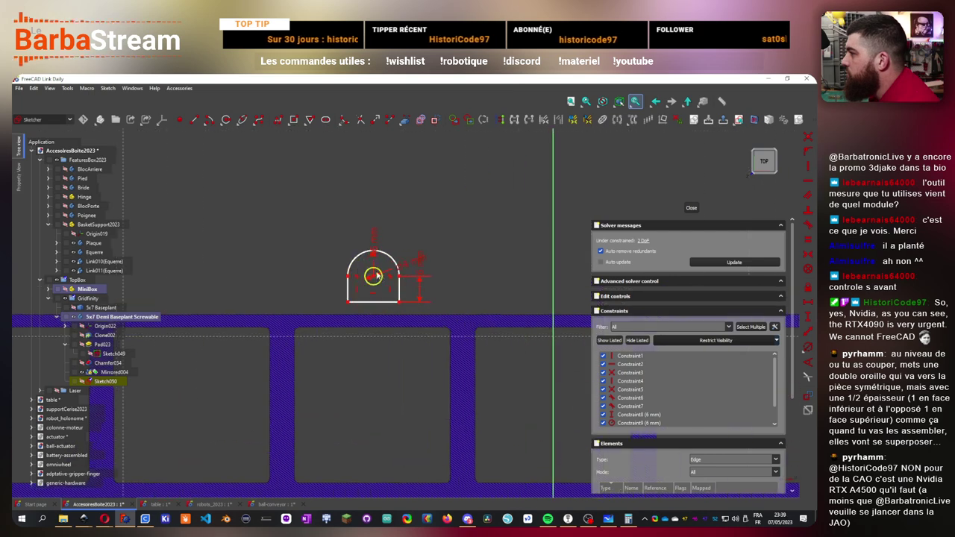
middle_drag(412, 326, 413, 342)
scroll(385, 345, down, 5)
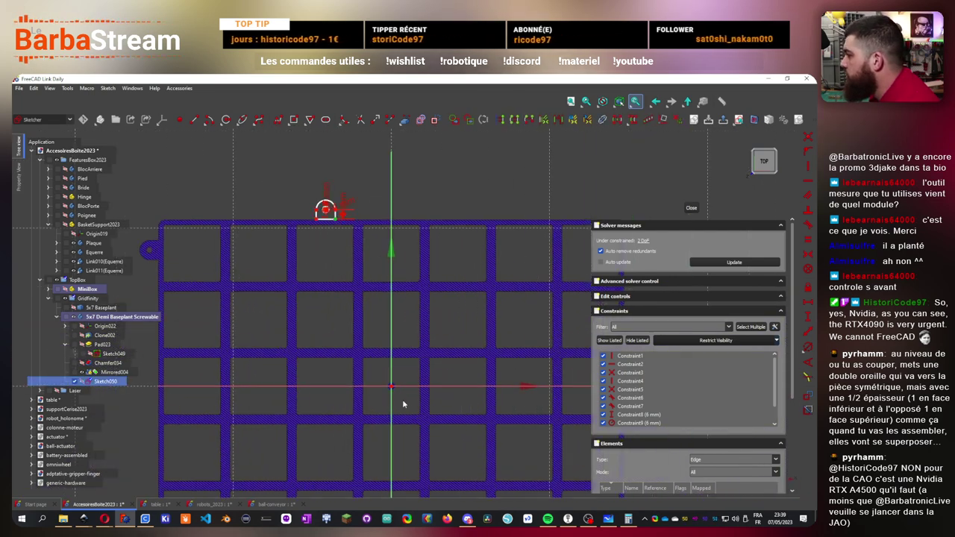
click(804, 320)
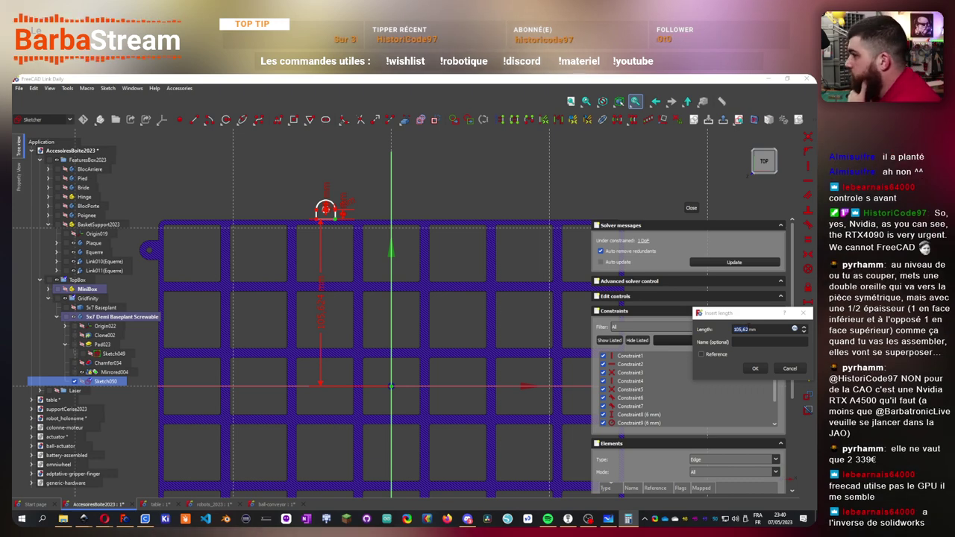
triple_click(749, 329)
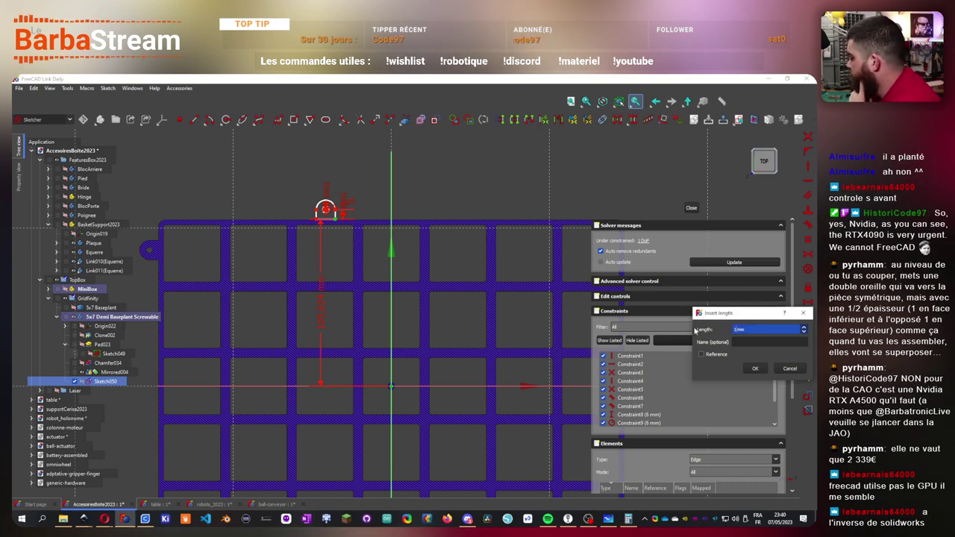
key(Return)
scroll(302, 233, up, 4)
scroll(302, 233, down, 4)
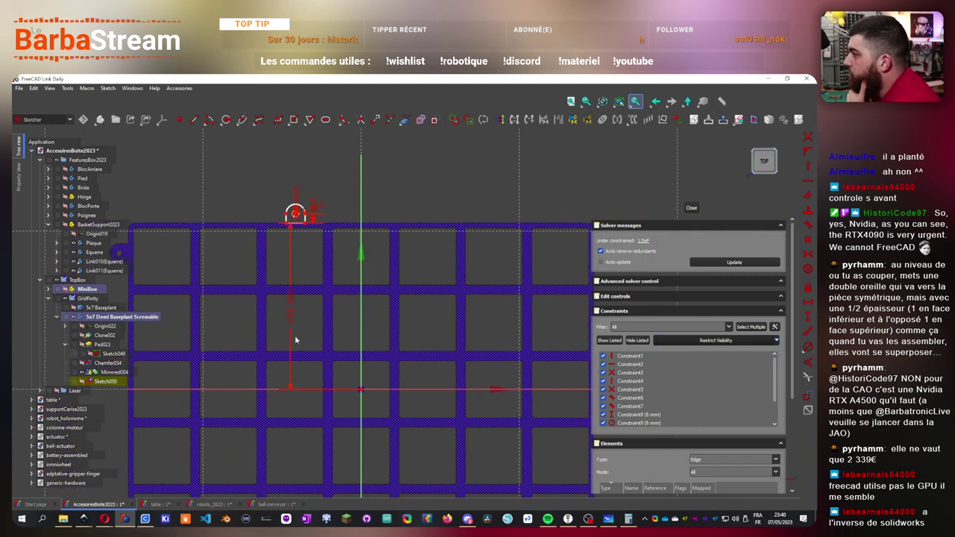
mouse_move(291, 310)
mouse_down()
mouse_move(288, 328)
mouse_move(258, 247)
mouse_move(263, 182)
mouse_up()
- Constrain the tab's horizontal distance from the centre axis and tidy the radius and 6 mm labels
scroll(288, 207, up, 3)
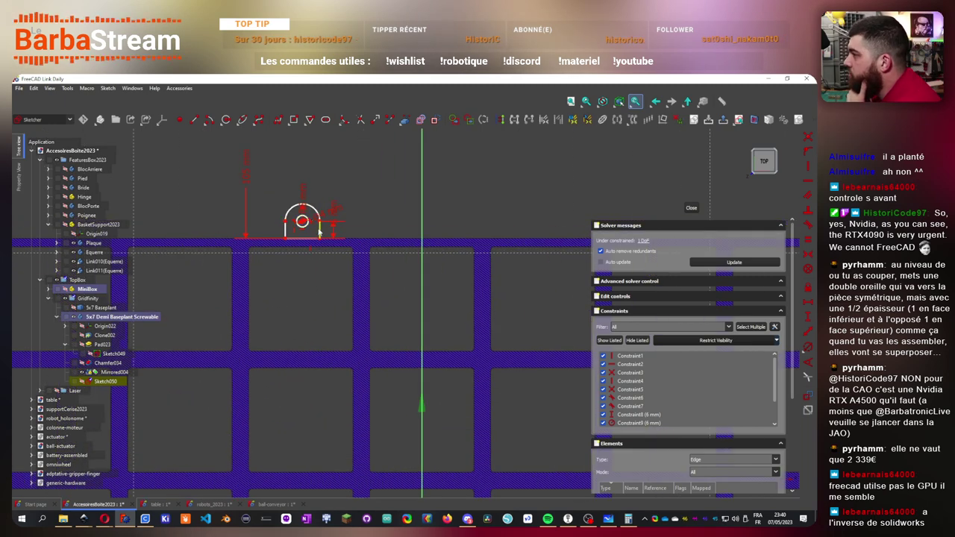
scroll(321, 241, down, 3)
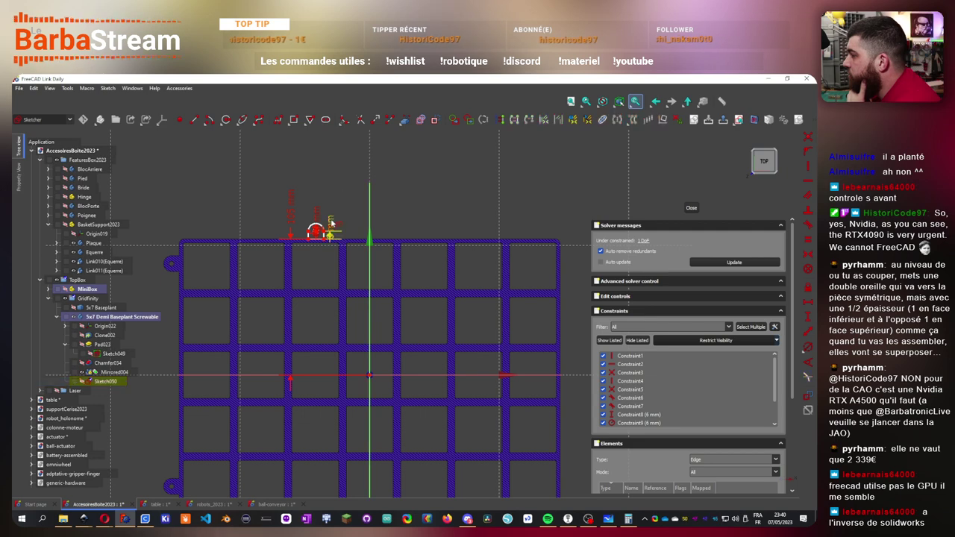
scroll(330, 223, up, 4)
scroll(329, 256, down, 3)
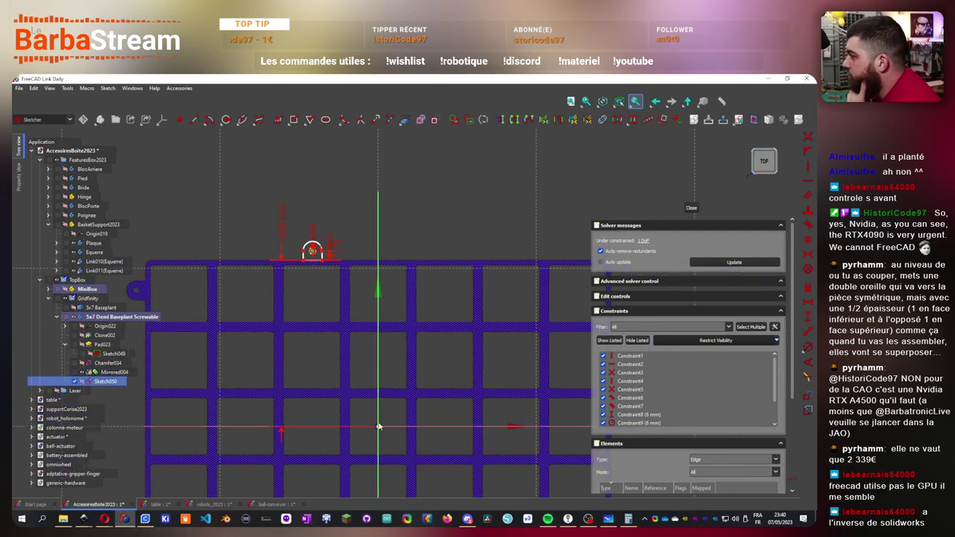
click(808, 313)
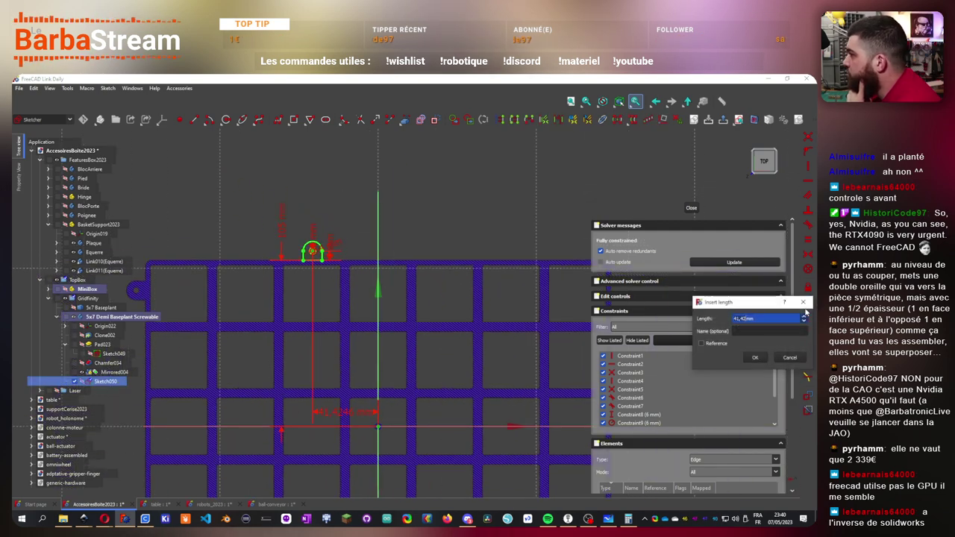
key(Return)
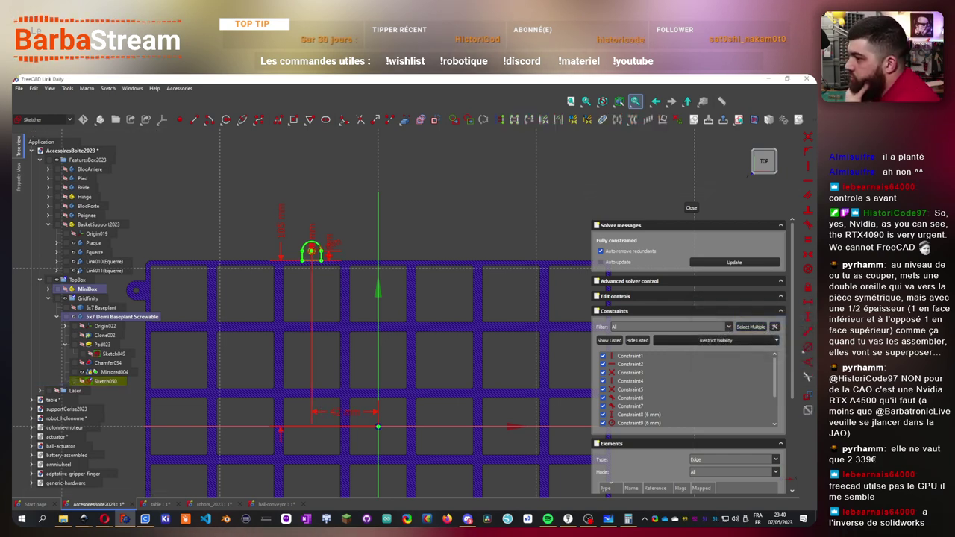
scroll(286, 329, down, 3)
scroll(293, 371, up, 2)
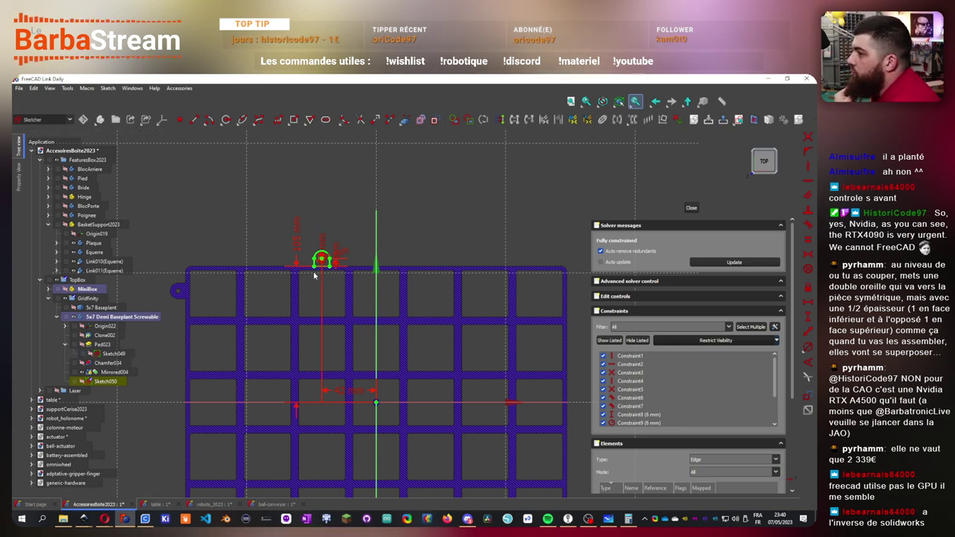
scroll(314, 286, up, 2)
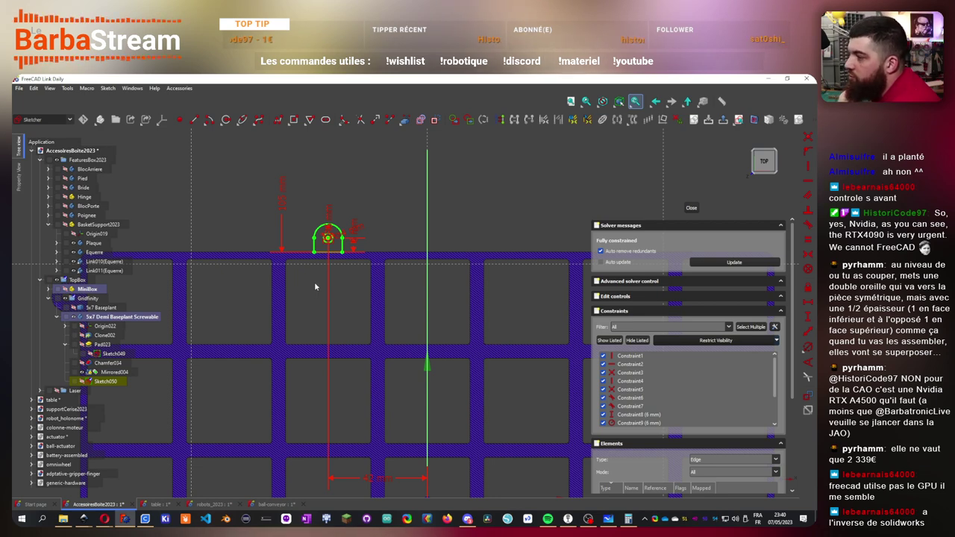
scroll(250, 356, down, 2)
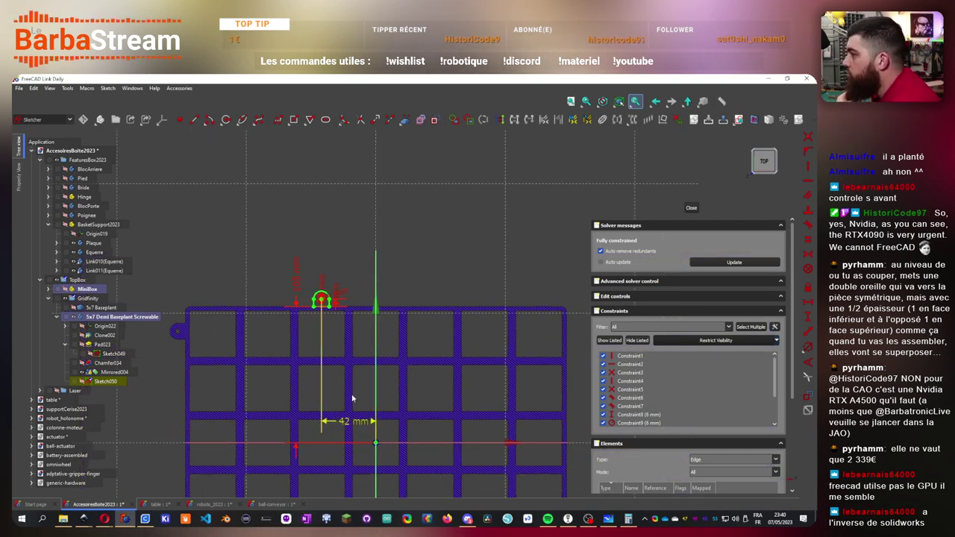
scroll(333, 287, up, 2)
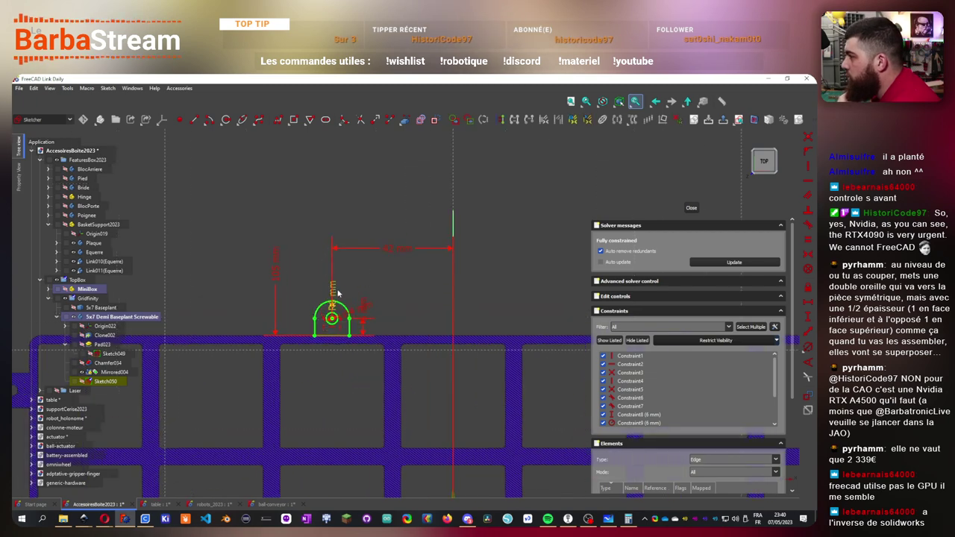
drag(337, 294, 404, 285)
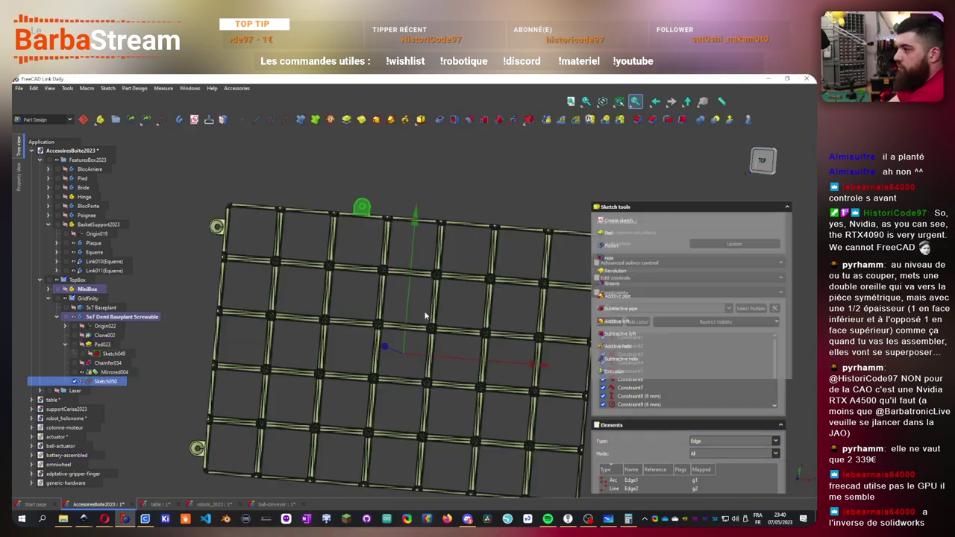
- Pad Sketch050 to a length of 4,65 mm, orbiting to check the ear preview
click(347, 120)
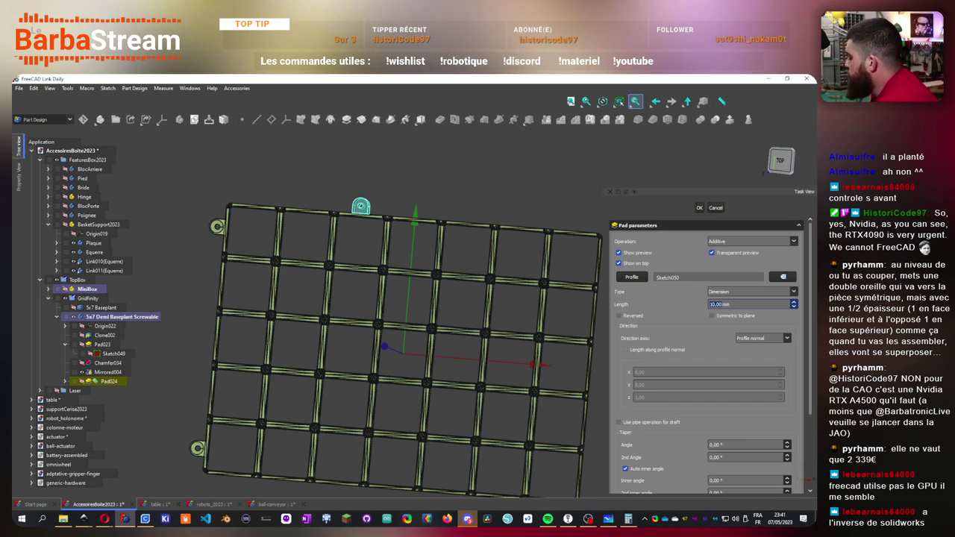
text(4,65)
middle_drag(448, 336, 449, 407)
key(1)
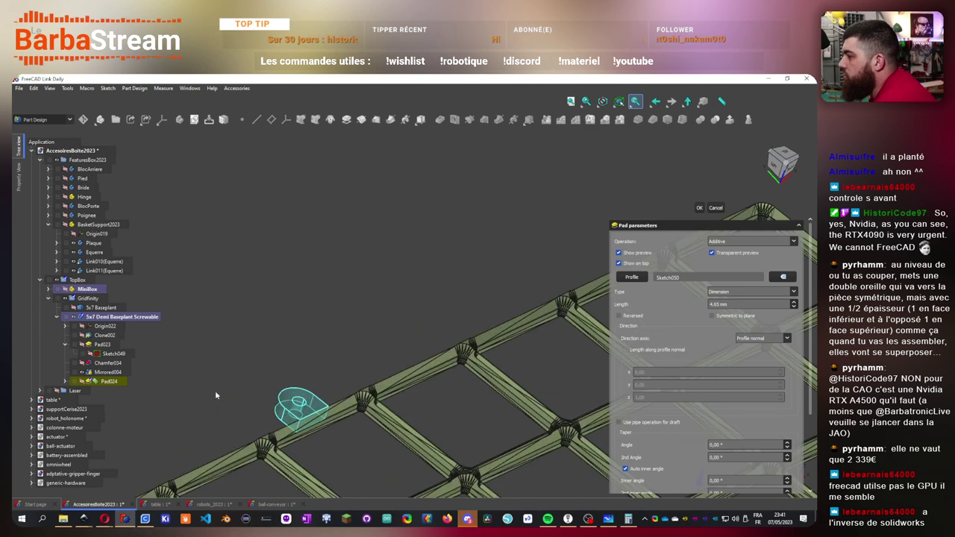
middle_drag(431, 481, 436, 373)
scroll(450, 445, up, 4)
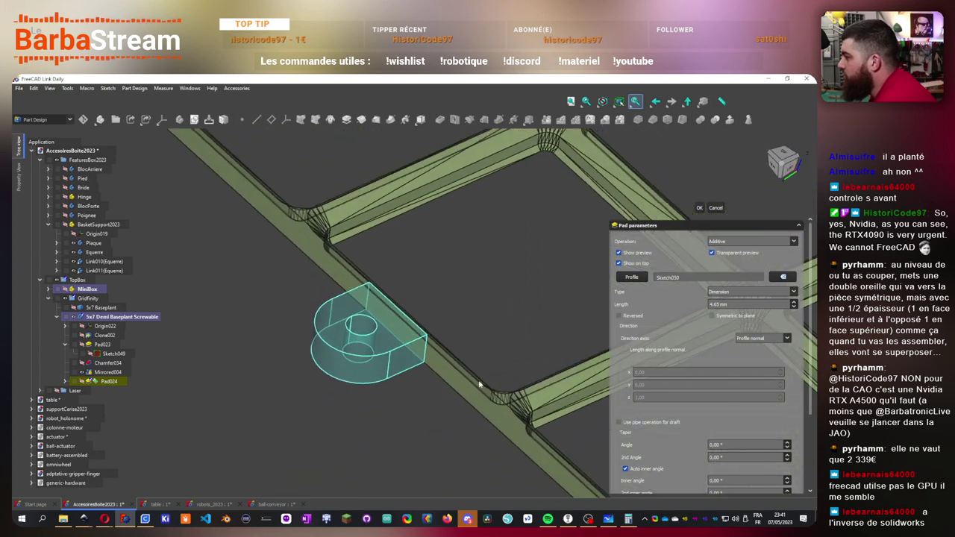
scroll(437, 373, up, 3)
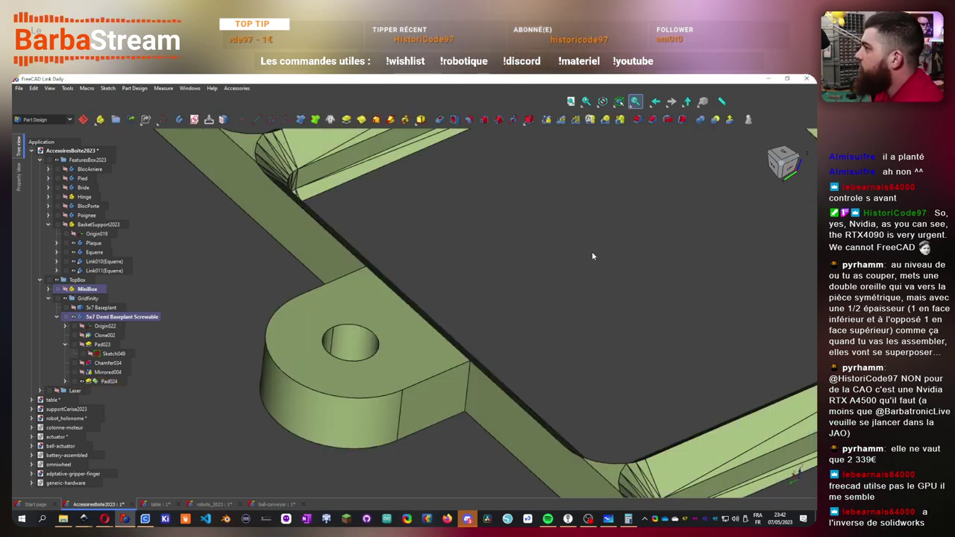
- Chamfer the top edge of the ear's hole with a 3 mm size
click(351, 326)
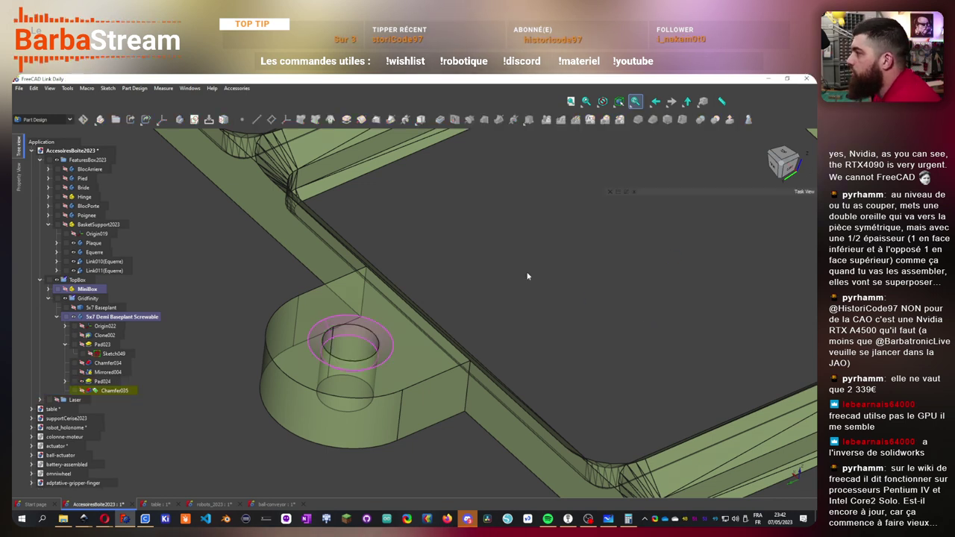
text(3)
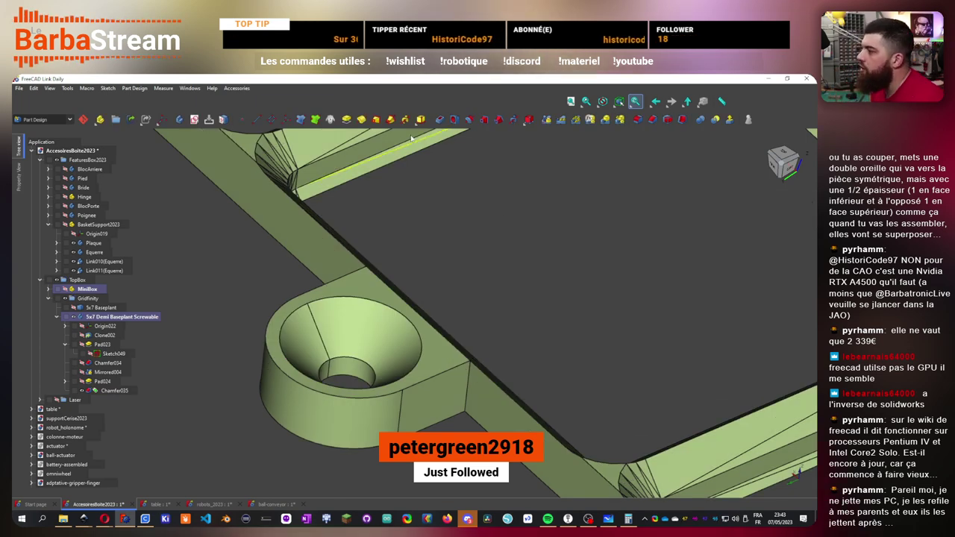
scroll(553, 246, down, 3)
scroll(446, 317, up, 5)
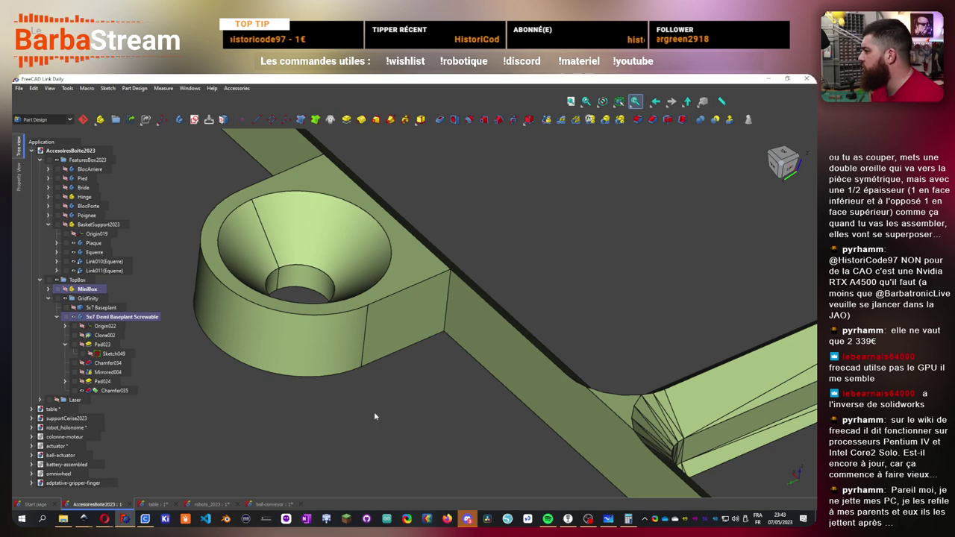
scroll(384, 398, down, 2)
middle_drag(384, 399, 439, 351)
scroll(440, 351, up, 3)
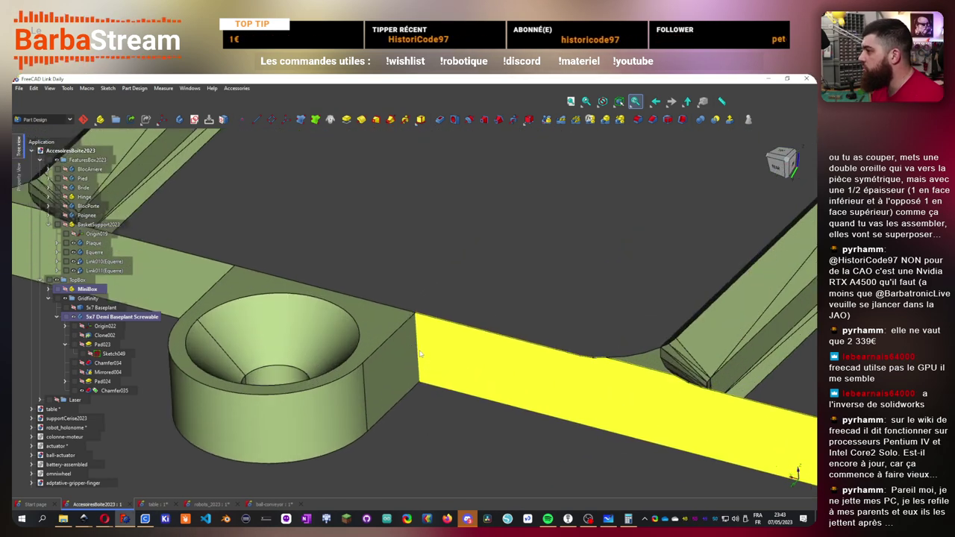
click(419, 354)
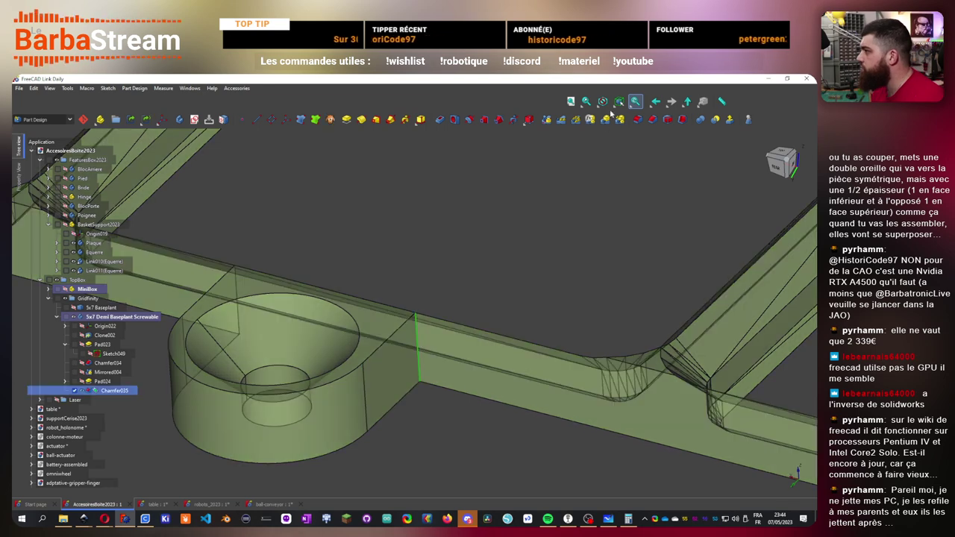
click(654, 121)
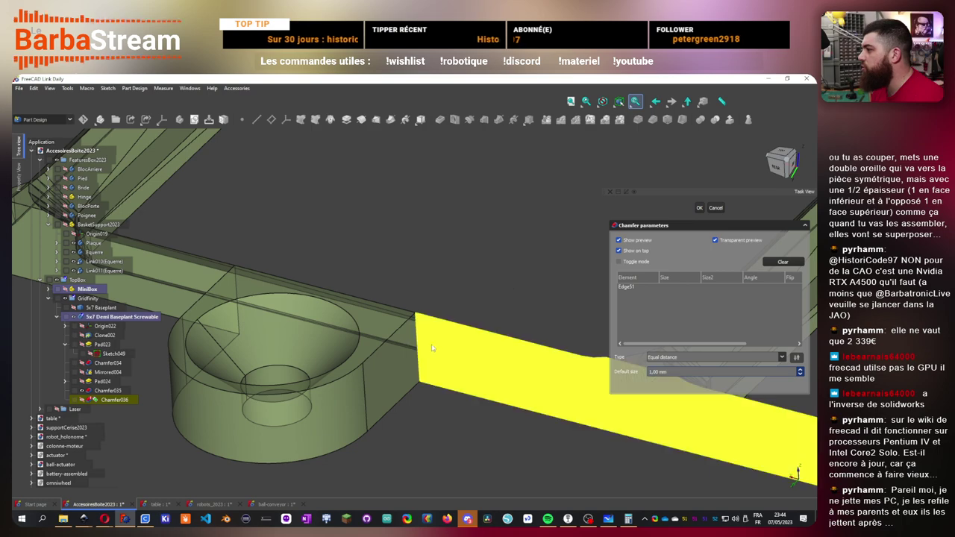
click(715, 208)
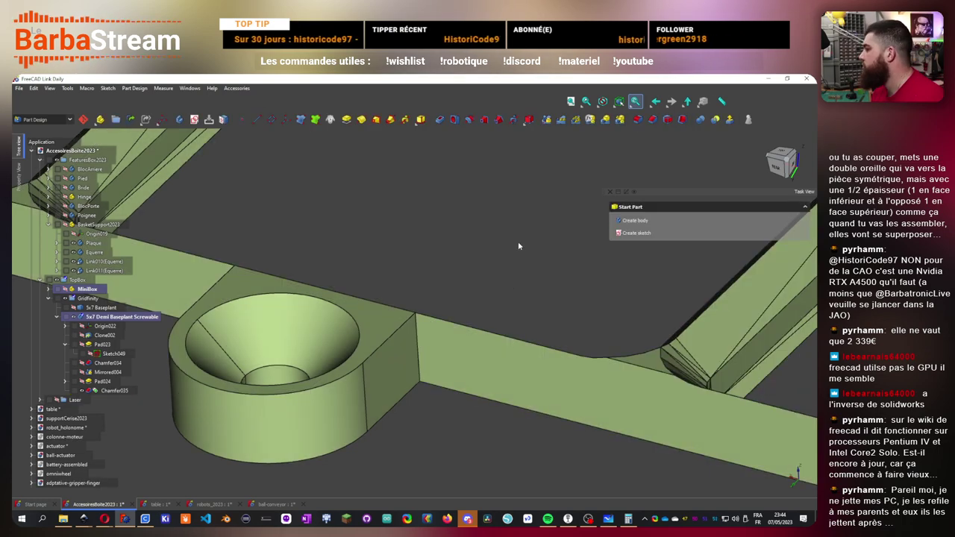
scroll(449, 336, down, 5)
scroll(449, 340, down, 8)
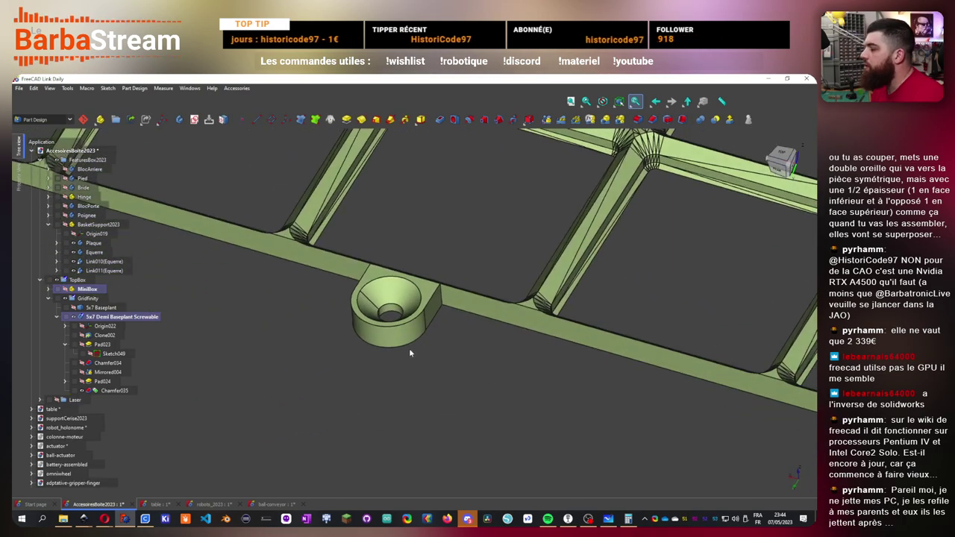
middle_drag(390, 385, 441, 396)
- Start a new sketch attached to the XY plane from a top view
key(2)
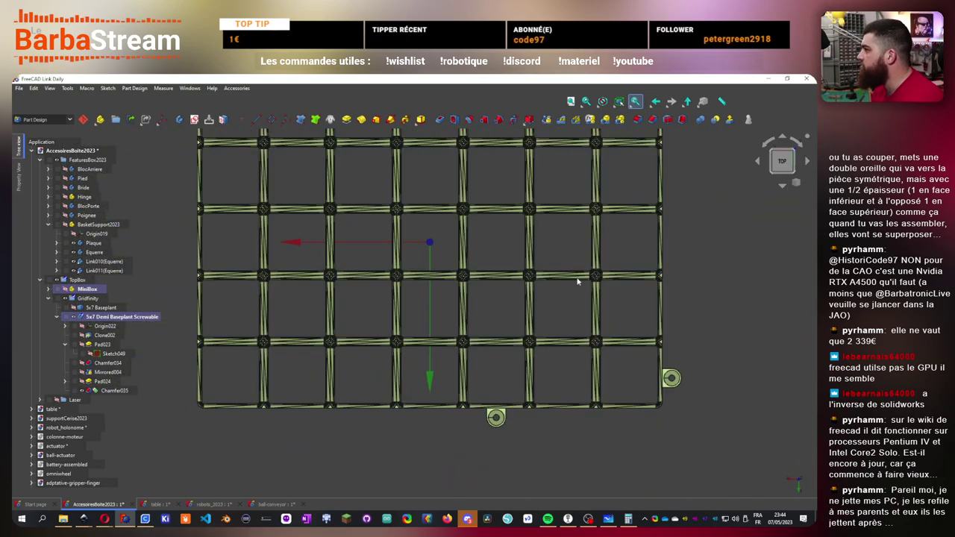
scroll(457, 296, down, 3)
scroll(456, 296, up, 3)
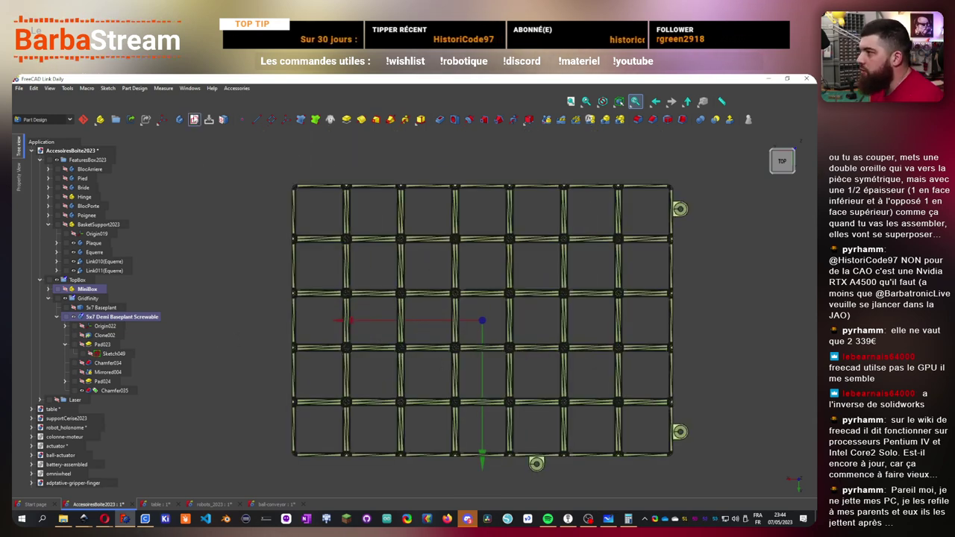
click(195, 120)
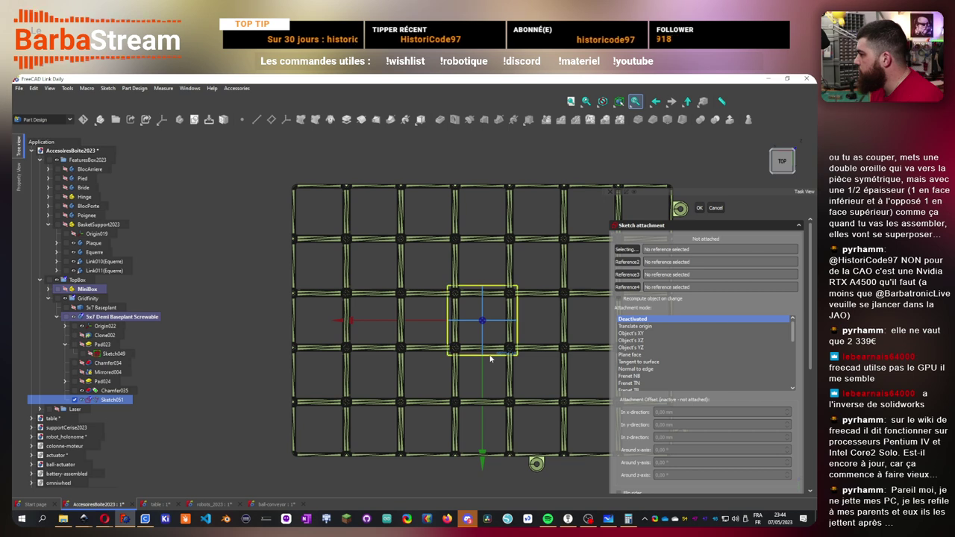
click(491, 359)
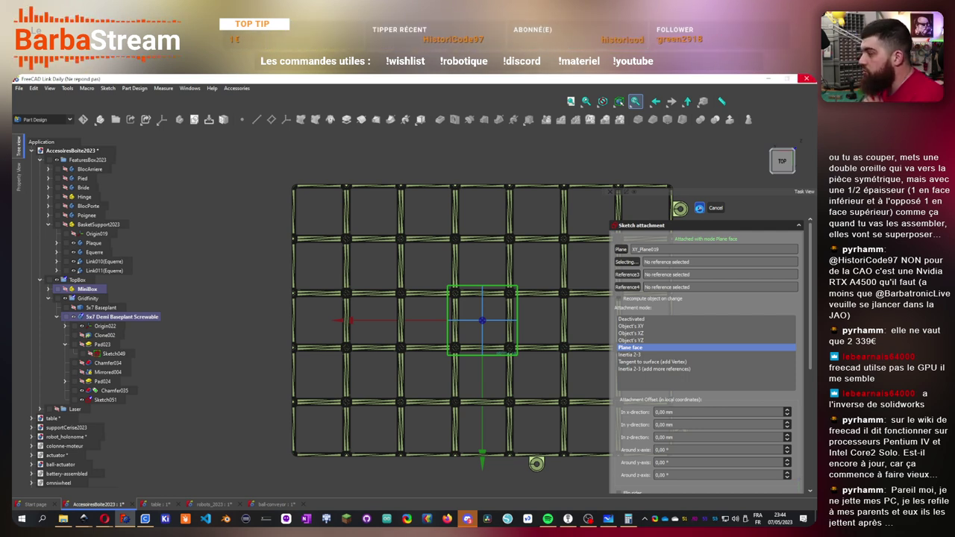
click(699, 209)
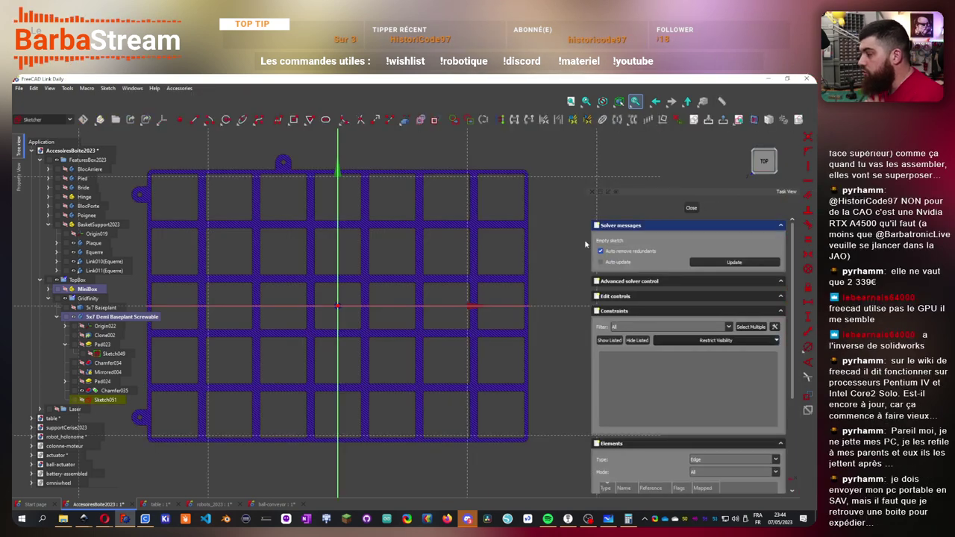
- Draw a rectangle from the vertical axis down to the lower right
scroll(473, 312, up, 2)
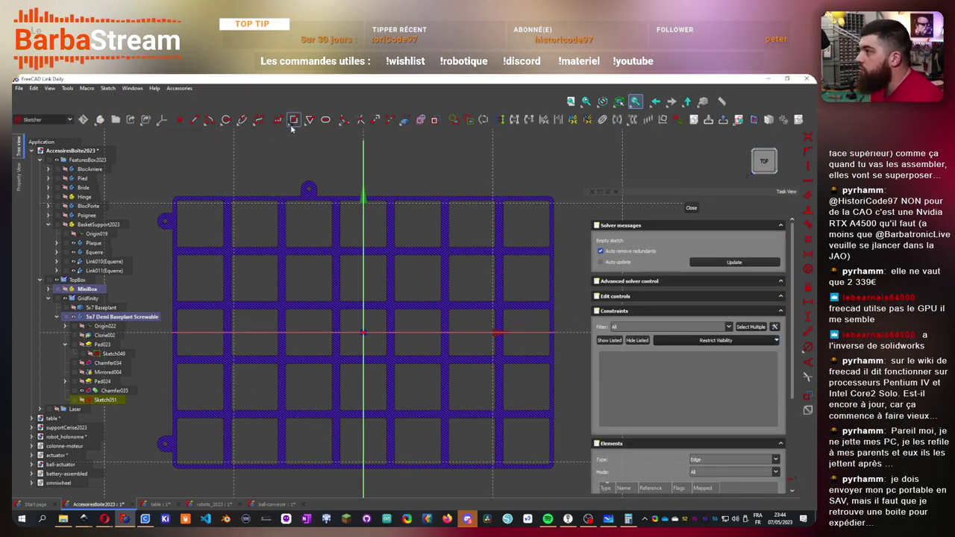
click(292, 123)
click(309, 133)
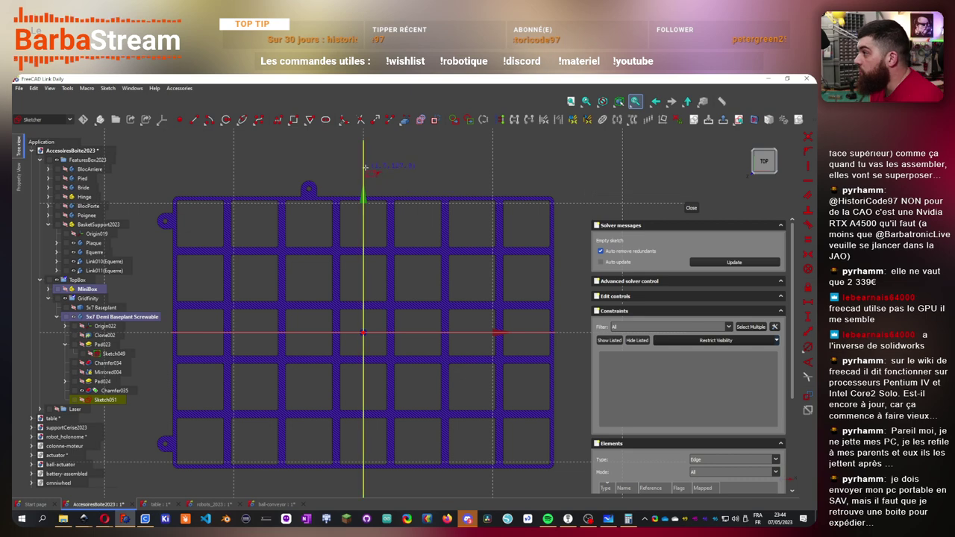
click(364, 167)
click(575, 481)
scroll(478, 447, down, 2)
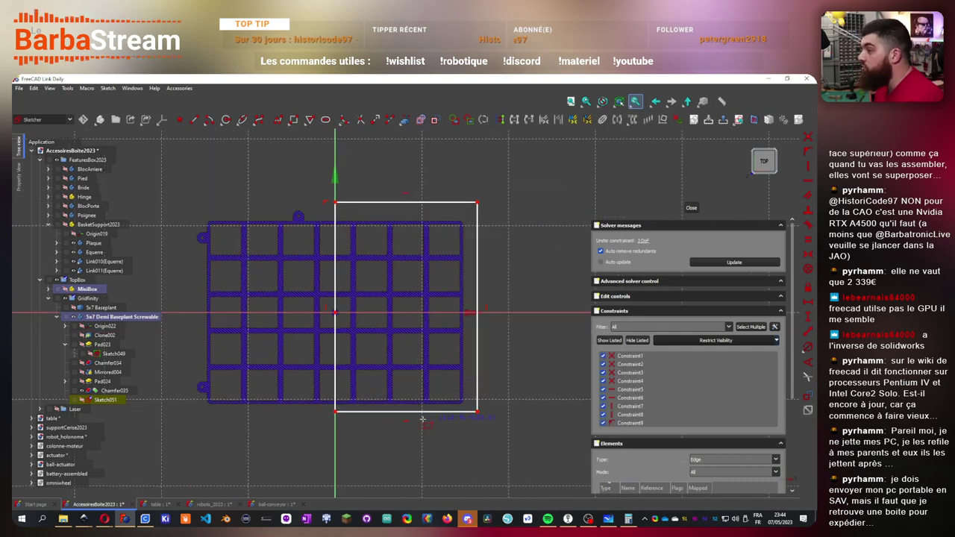
key(Escape)
- Constrain the rectangle's top edge to 160 mm and right edge to 250 mm
click(335, 412)
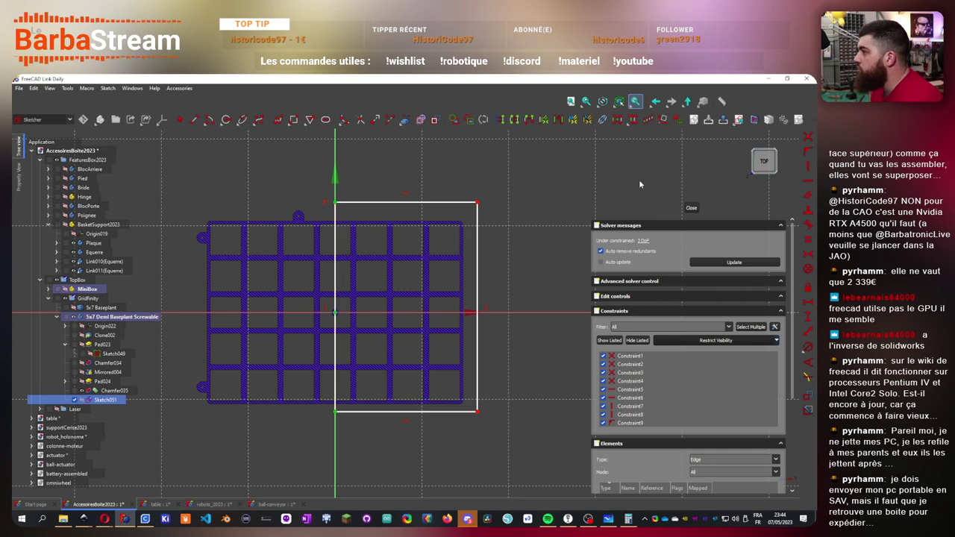
scroll(474, 273, up, 2)
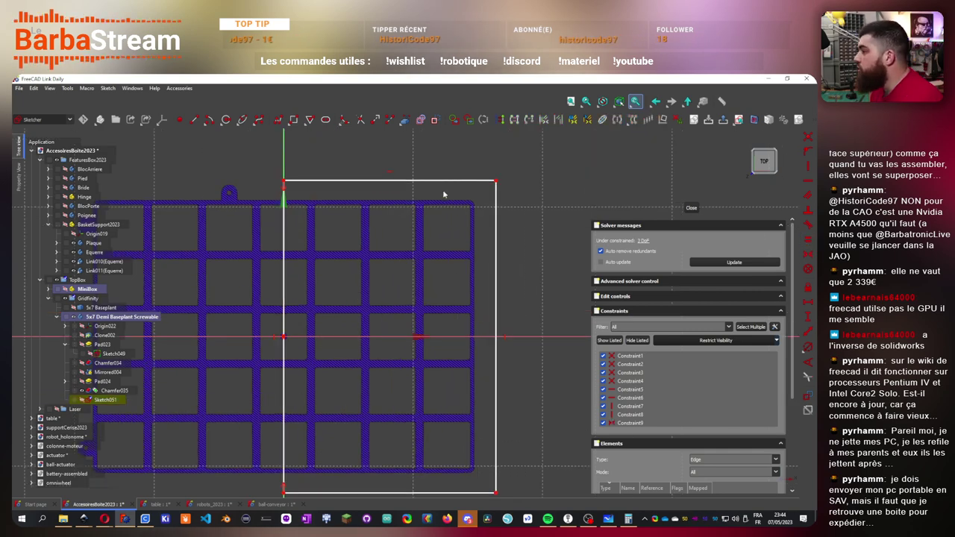
click(388, 181)
click(807, 303)
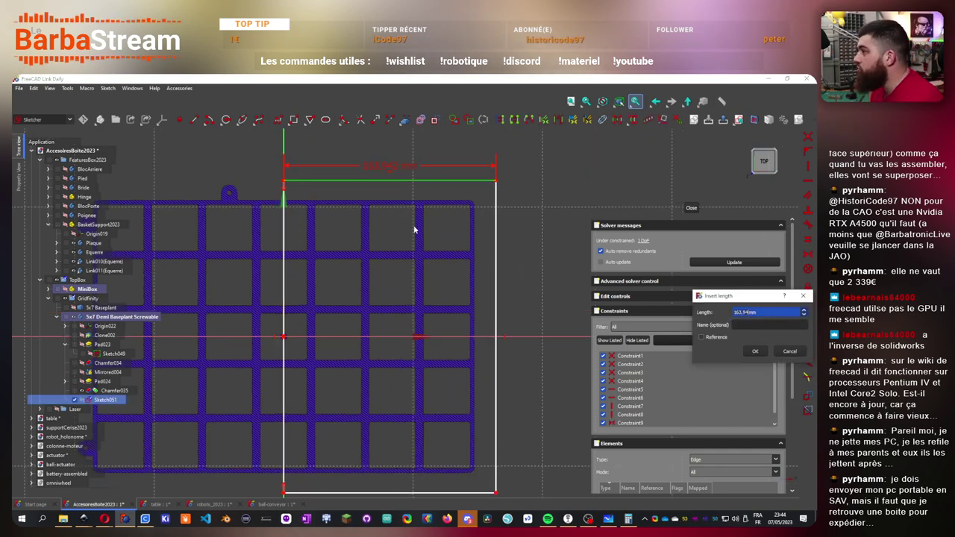
key(Return)
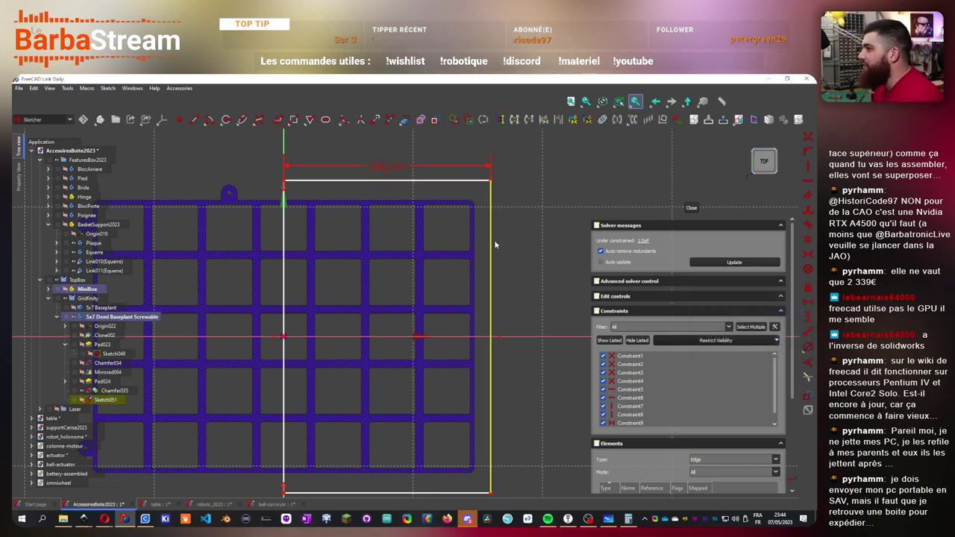
click(492, 241)
click(808, 317)
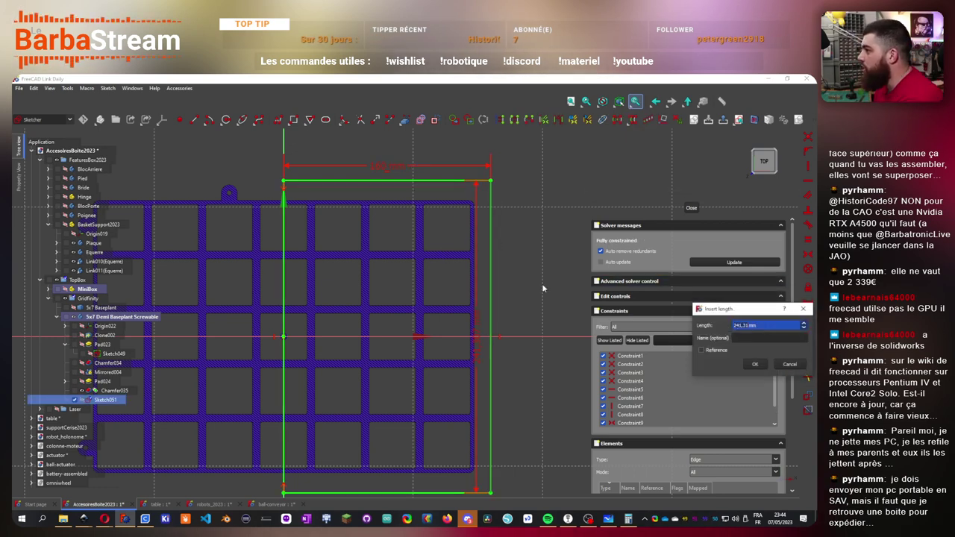
text(250)
key(Return)
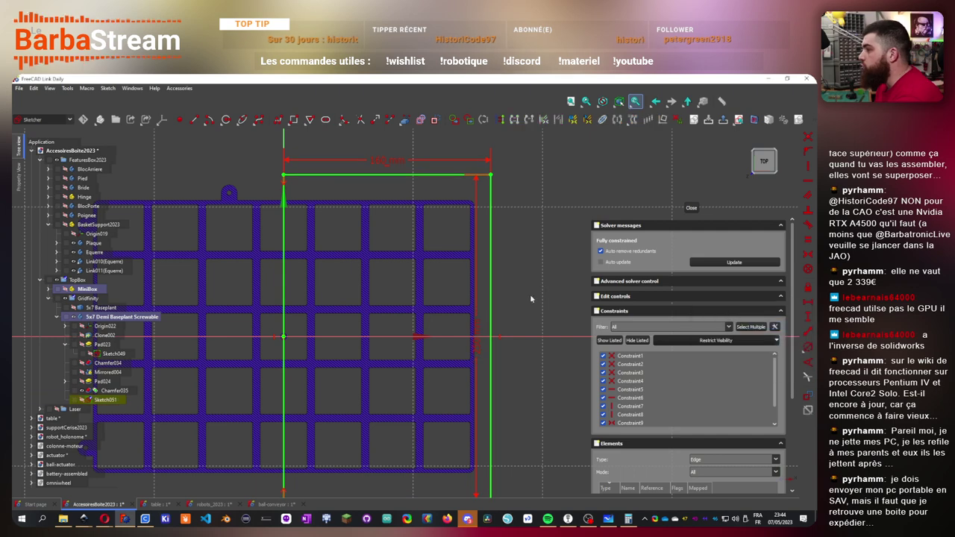
drag(477, 349, 532, 321)
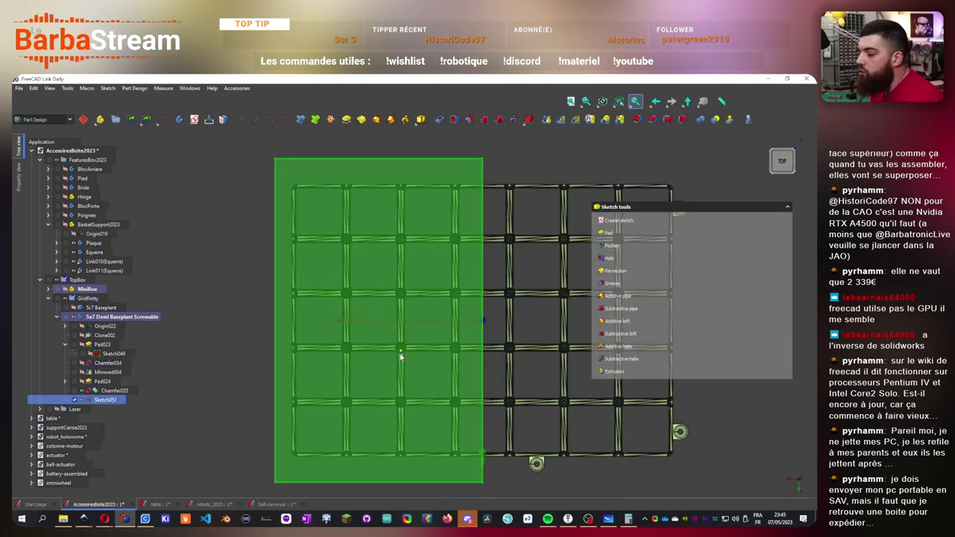
- Pocket Sketch051's rectangle 10 mm deep through the grid, orbiting to inspect the cut
middle_drag(510, 481, 497, 360)
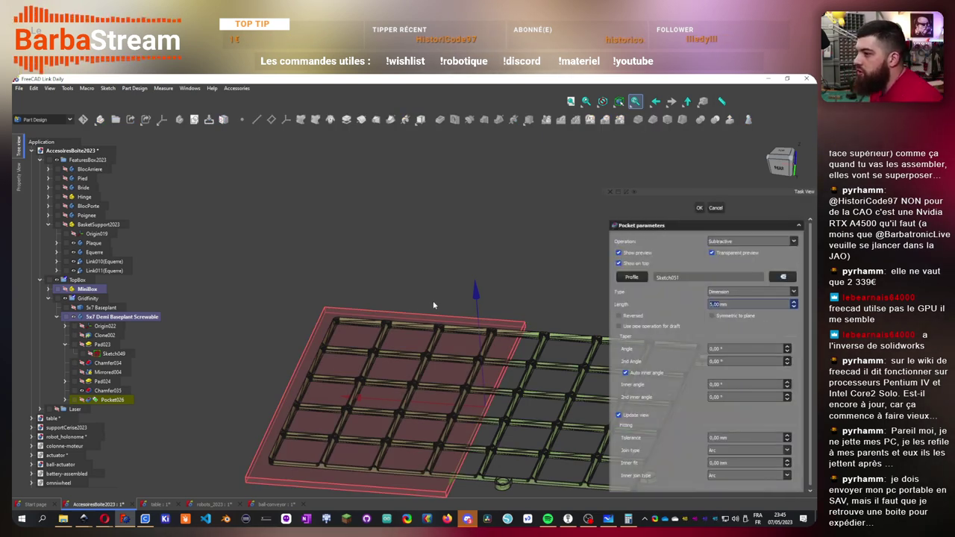
middle_drag(510, 289, 468, 441)
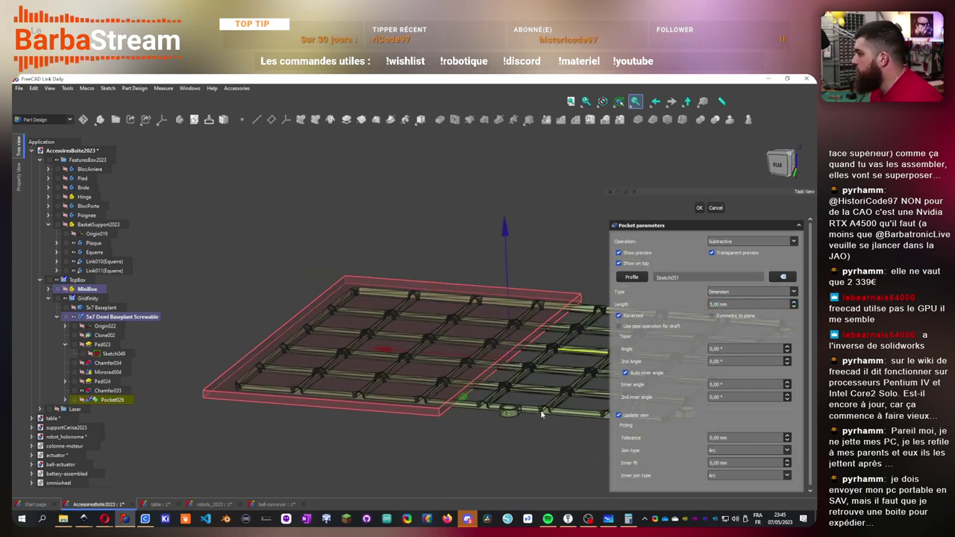
middle_drag(541, 410, 435, 420)
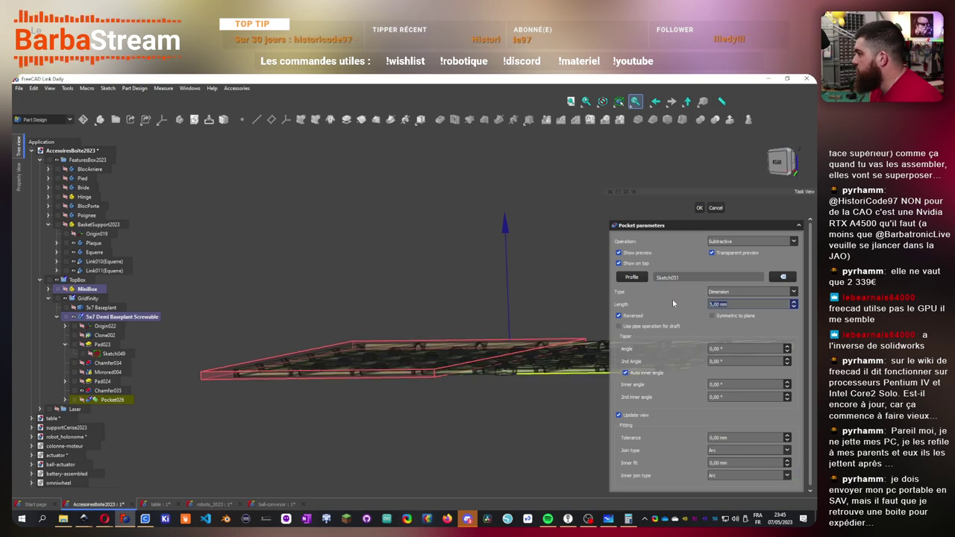
text(10)
middle_drag(493, 269, 473, 260)
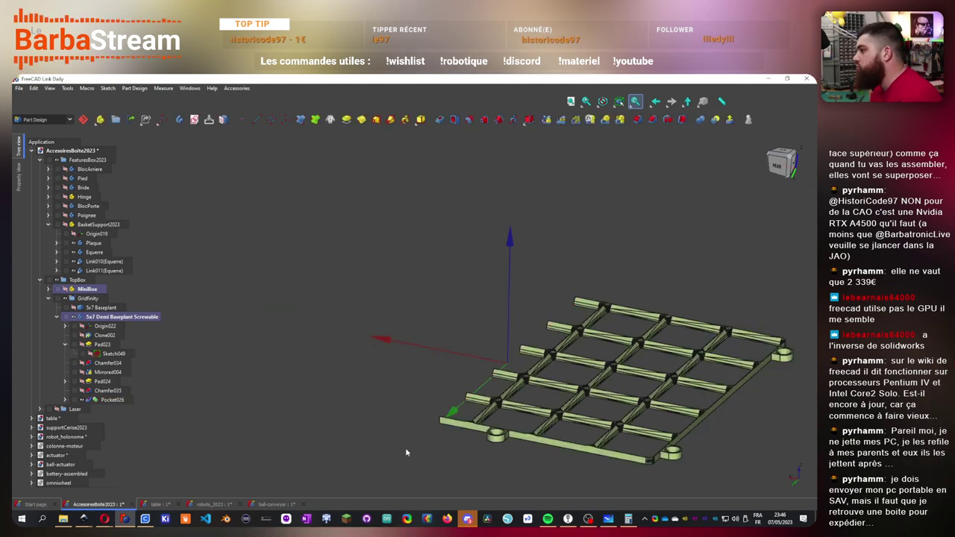
middle_drag(555, 286, 373, 409)
- Export the 5x7 Demi Baseplant Screwable body as a mesh and switch to Cura
scroll(371, 405, up, 3)
click(56, 317)
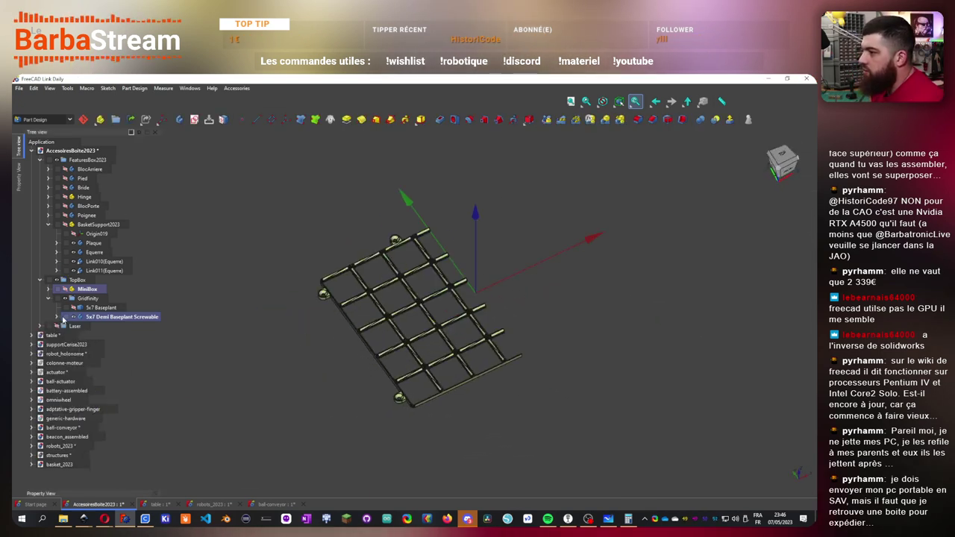
click(135, 317)
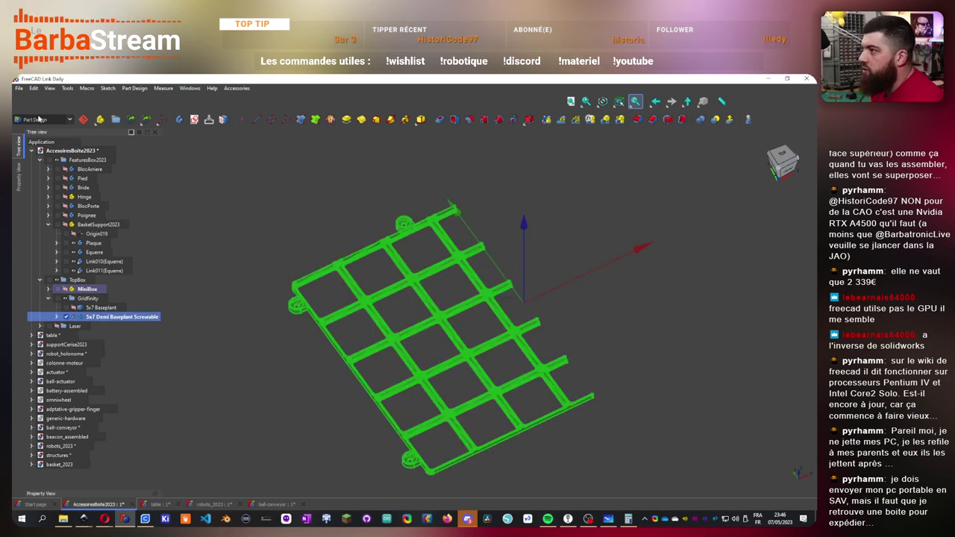
click(19, 88)
click(98, 227)
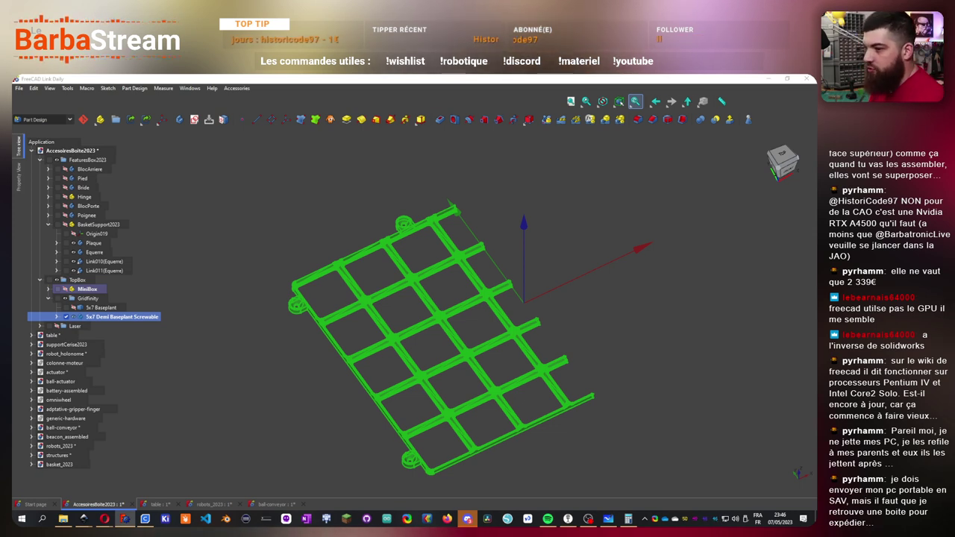
click(145, 519)
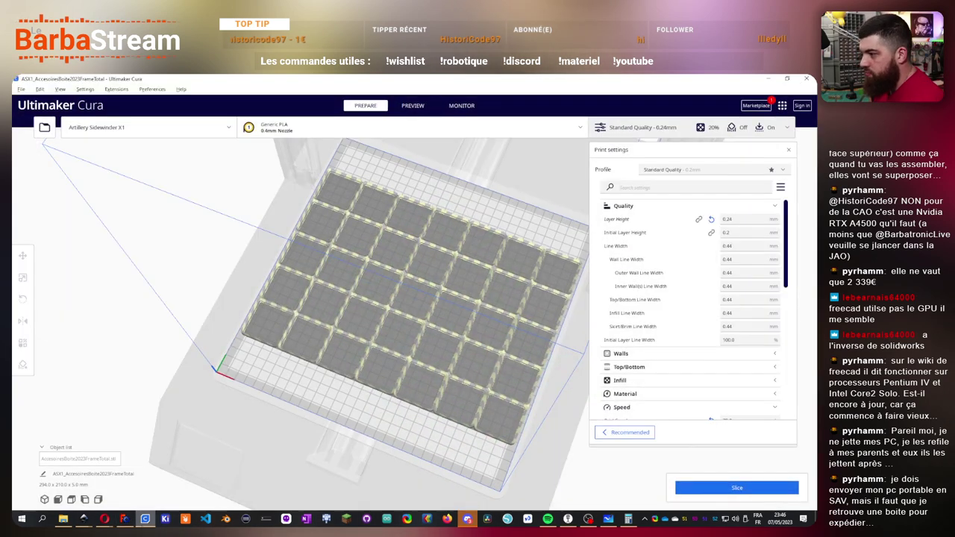
- Delete the old full frame model and change build plate adhesion from Brim to Skirt
click(428, 297)
key(Delete)
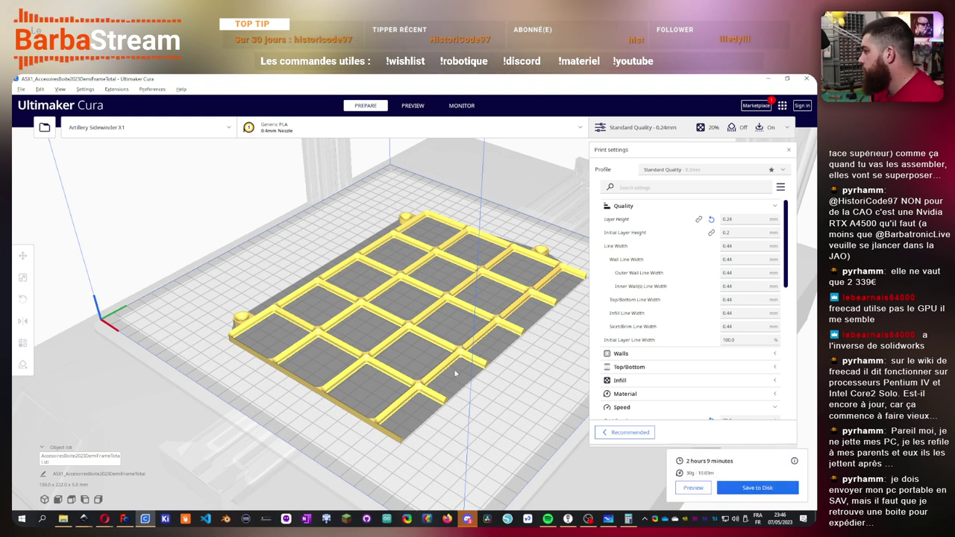
scroll(781, 320, down, 3)
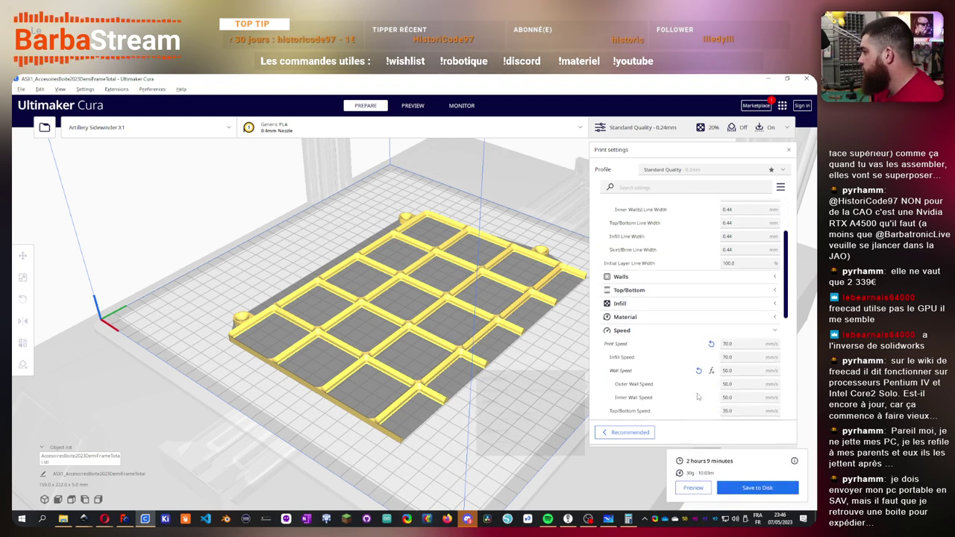
click(775, 326)
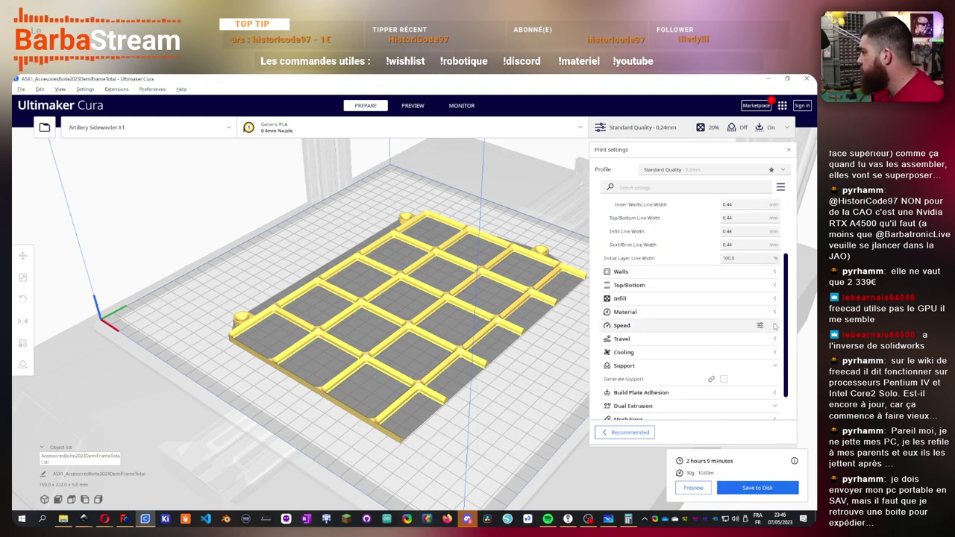
click(752, 396)
scroll(751, 388, down, 1)
click(745, 374)
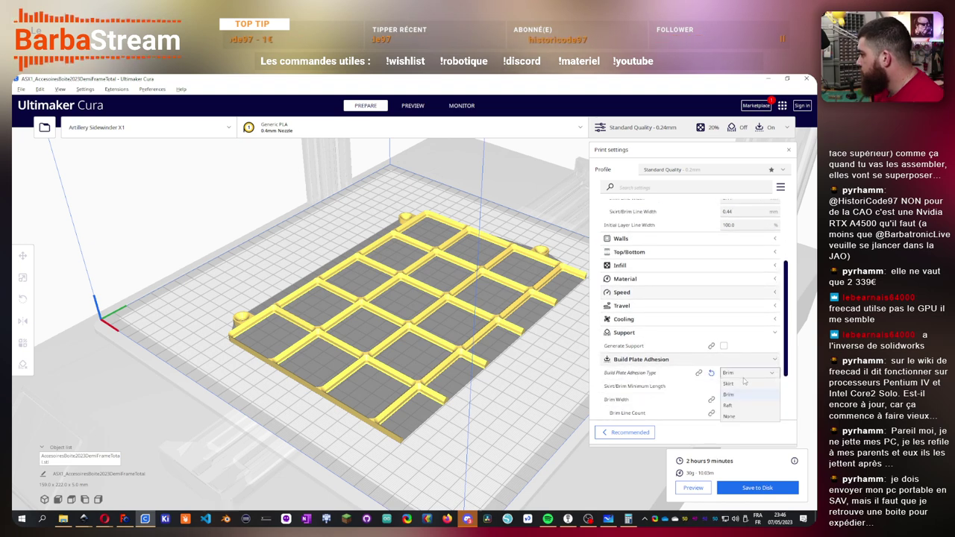
click(739, 384)
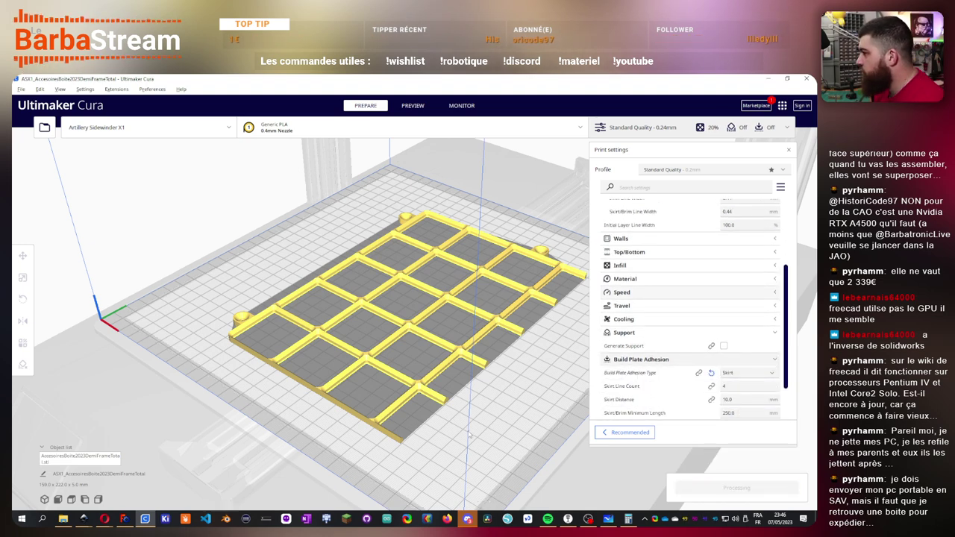
right_drag(241, 400, 693, 488)
- Preview the sliced layers down to around layer 7 and pan across the grid
click(693, 488)
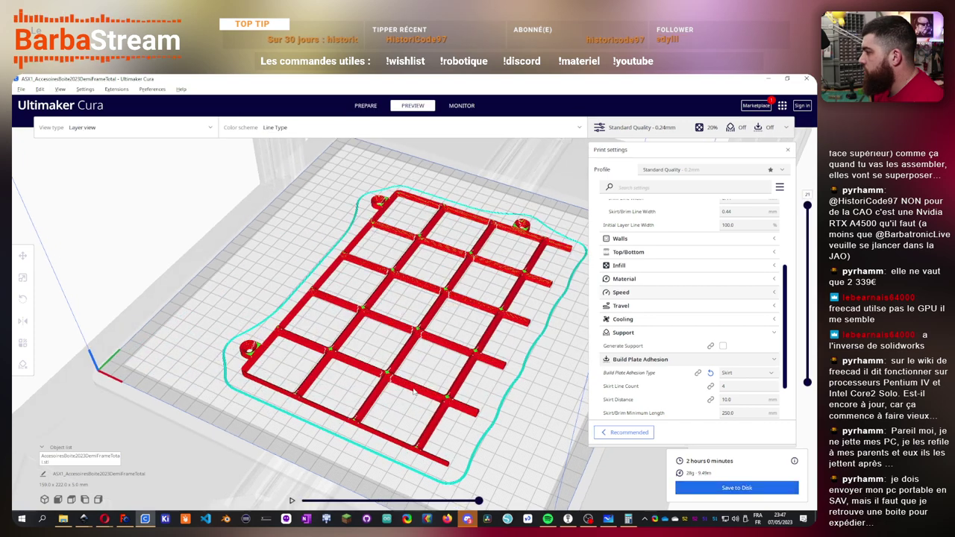
mouse_move(807, 204)
mouse_down()
mouse_move(807, 288)
mouse_move(775, 377)
mouse_move(803, 332)
mouse_move(806, 203)
mouse_up()
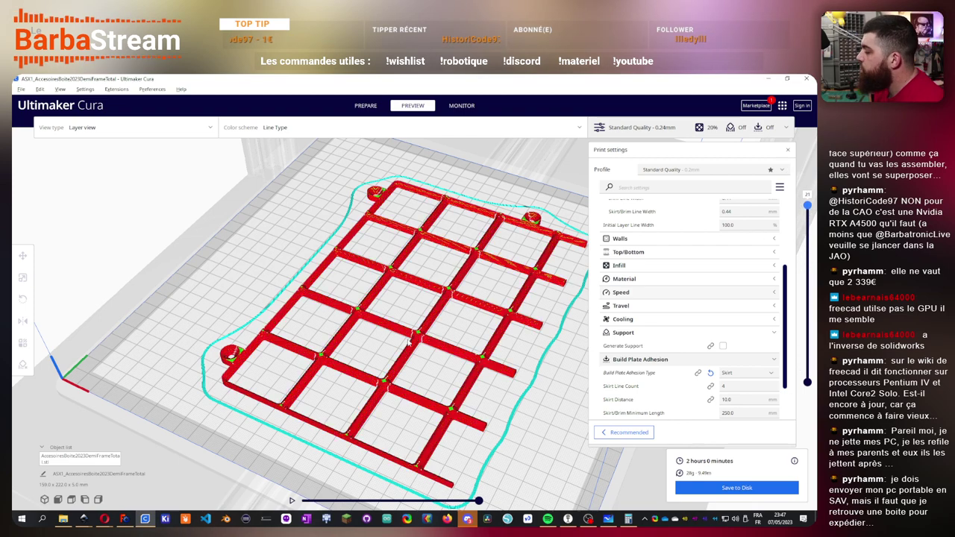
scroll(408, 343, up, 6)
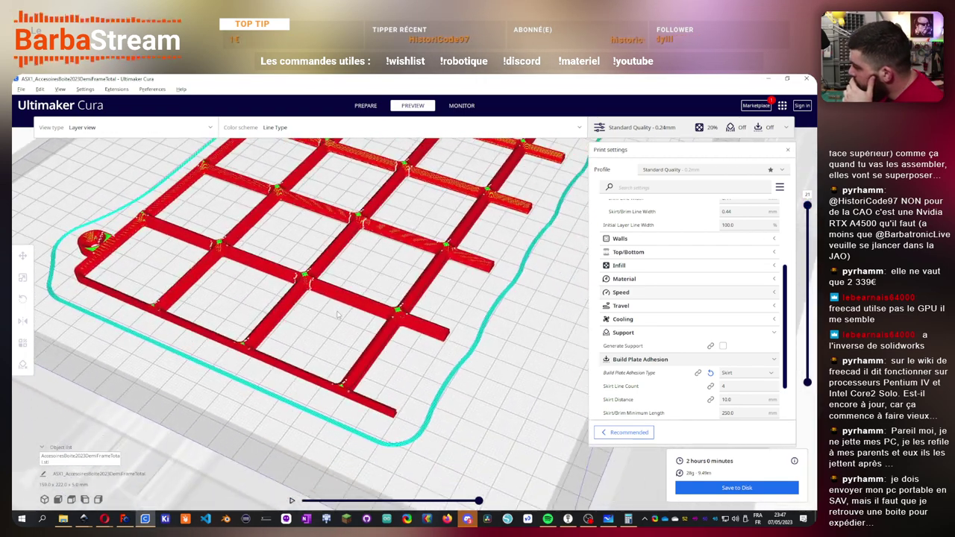
middle_drag(339, 316, 385, 356)
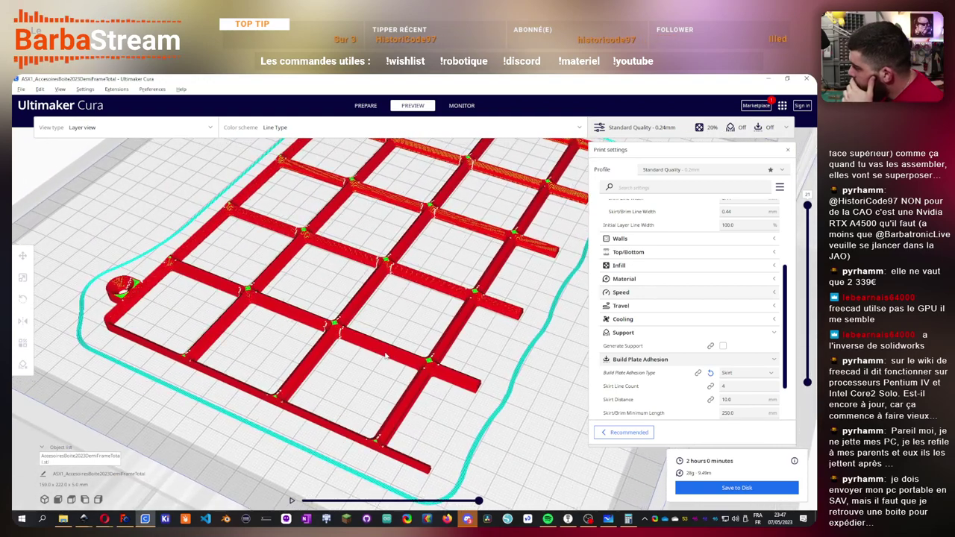
- Set Skirt Line Count to 10 and Skirt Distance to 0.0
click(730, 386)
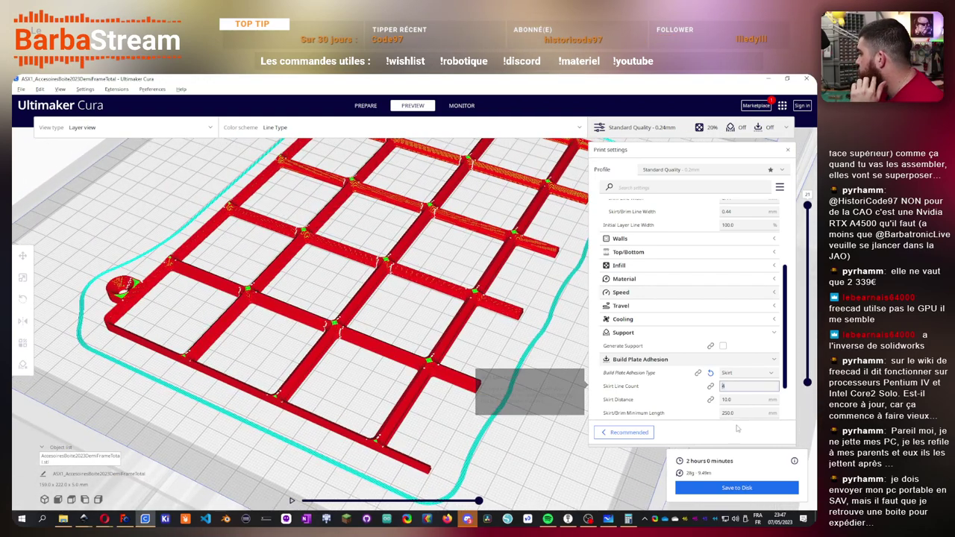
text(5)
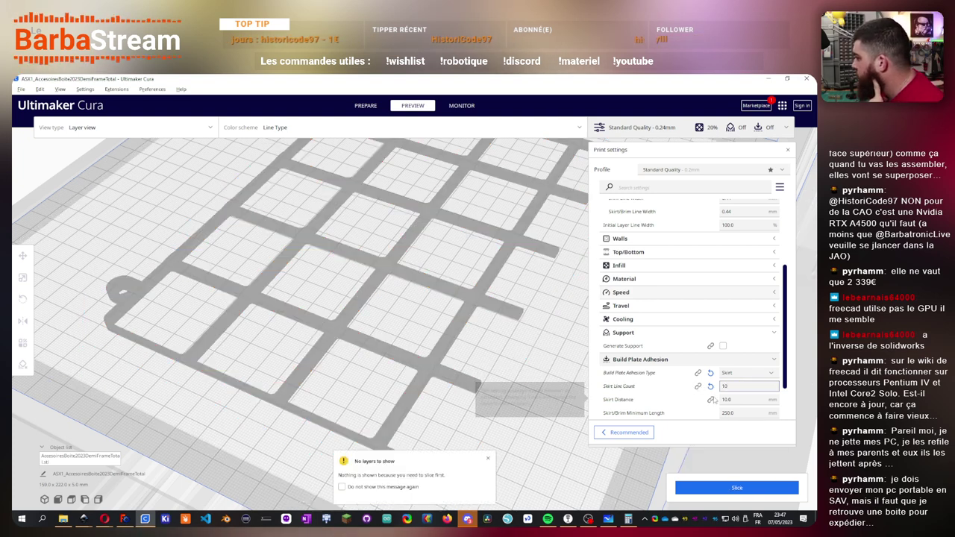
key(BackSpace)
text(0)
key(Tab)
text(0.0)
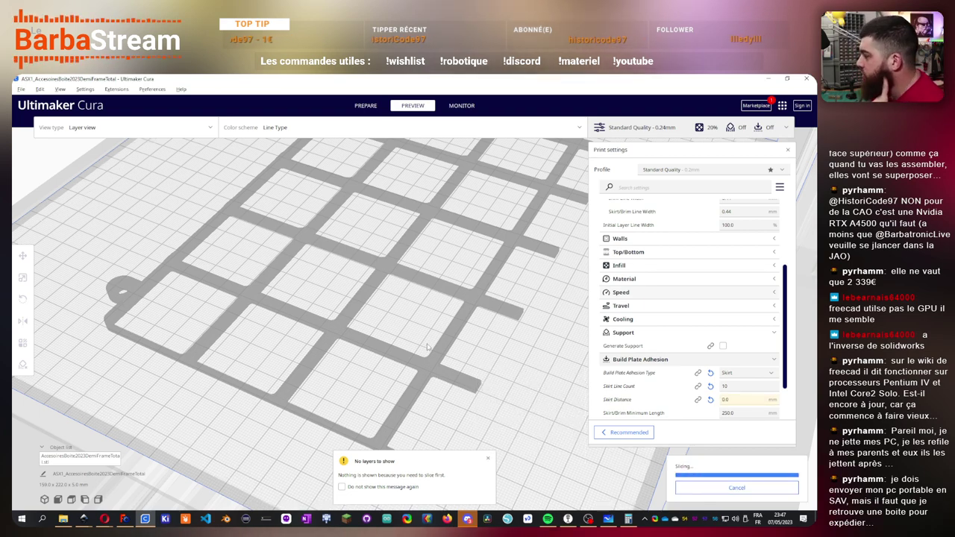
- Inspect the layer view from above and raise the skirt line count to 15
right_drag(497, 446, 413, 400)
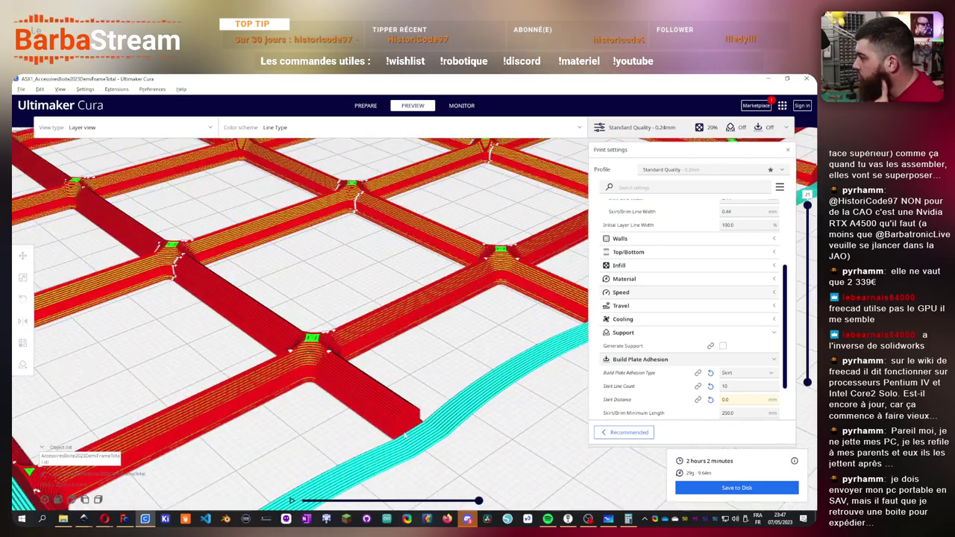
scroll(408, 436, down, 5)
right_drag(408, 435, 168, 390)
scroll(234, 383, up, 3)
scroll(737, 356, down, 3)
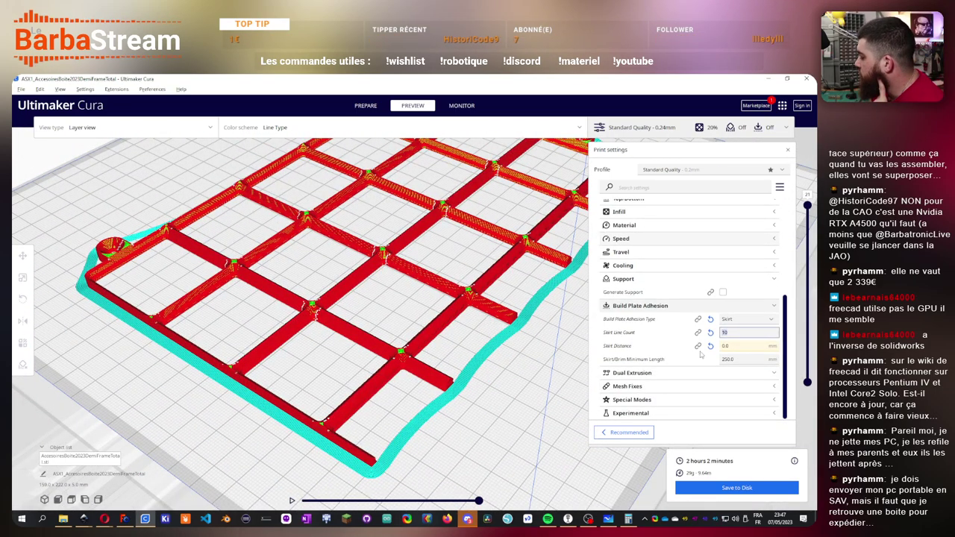
text(15)
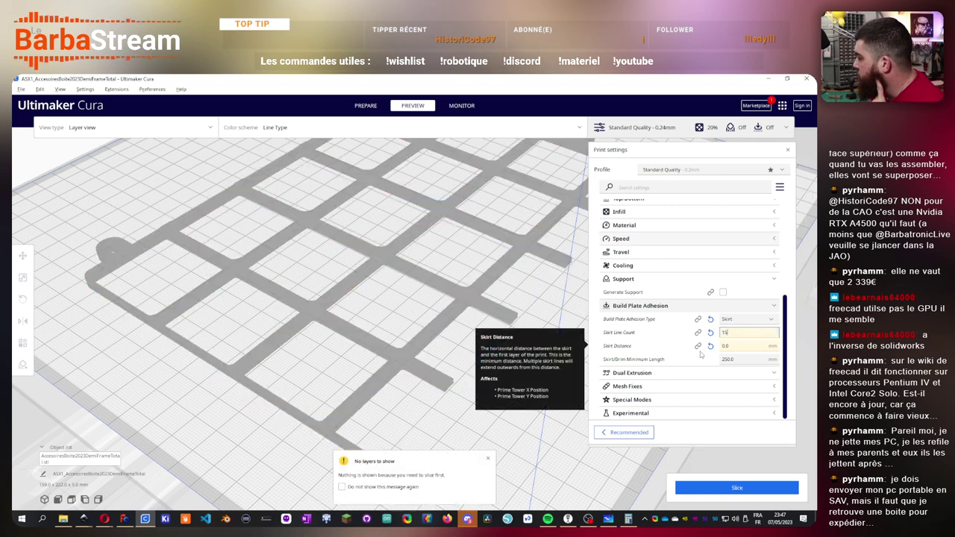
- Reslice the half baseplate with the 15-line skirt and check the new slice top-down
click(737, 489)
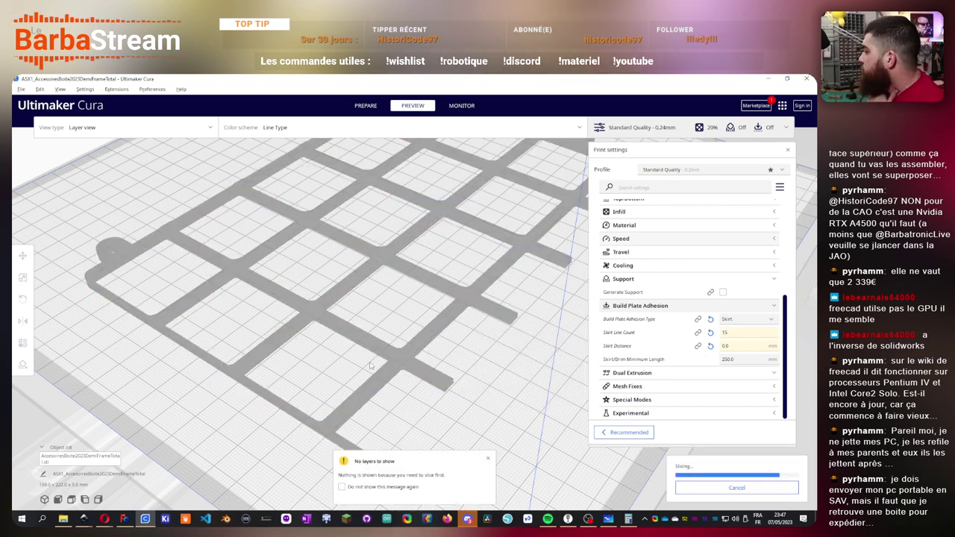
right_drag(370, 366, 386, 126)
scroll(485, 391, up, 3)
scroll(485, 391, down, 3)
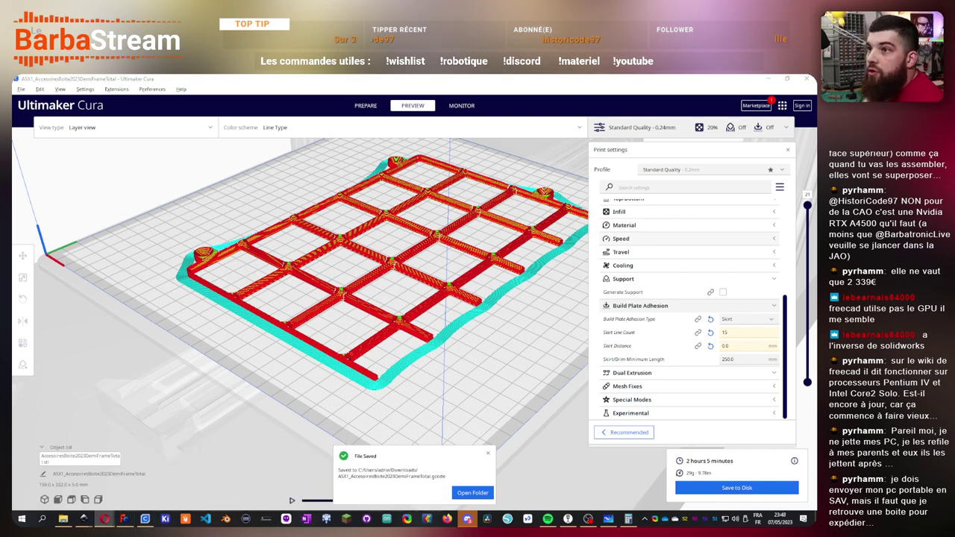
key(alt+Tab)
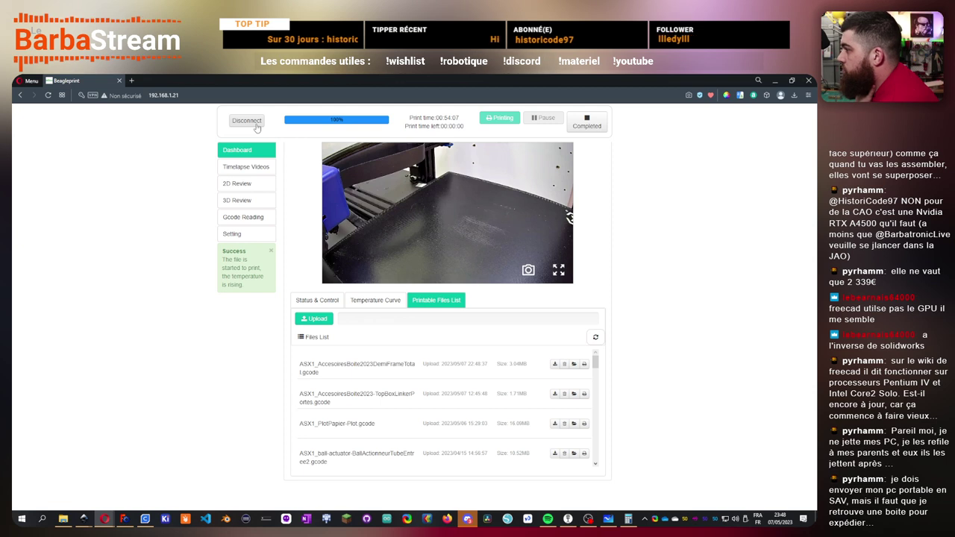
- Start printing ASX1_AccesoiresBoite2023DemiFrameTotal.gcode and view the printer's Status & Control
click(585, 365)
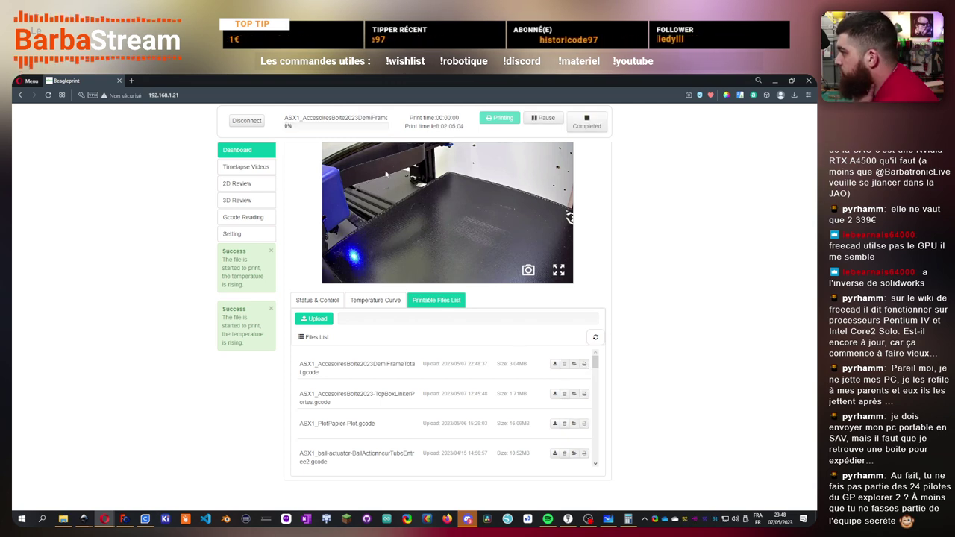
click(321, 301)
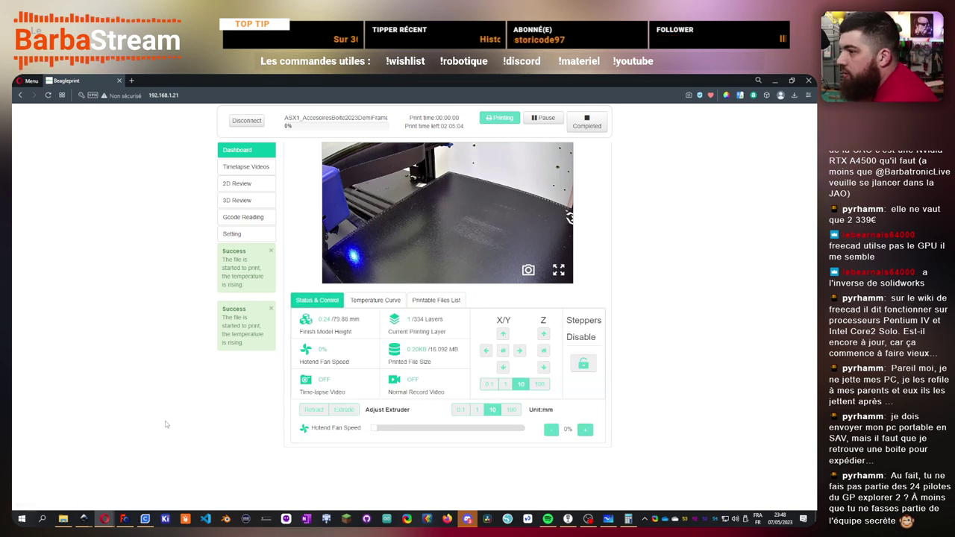
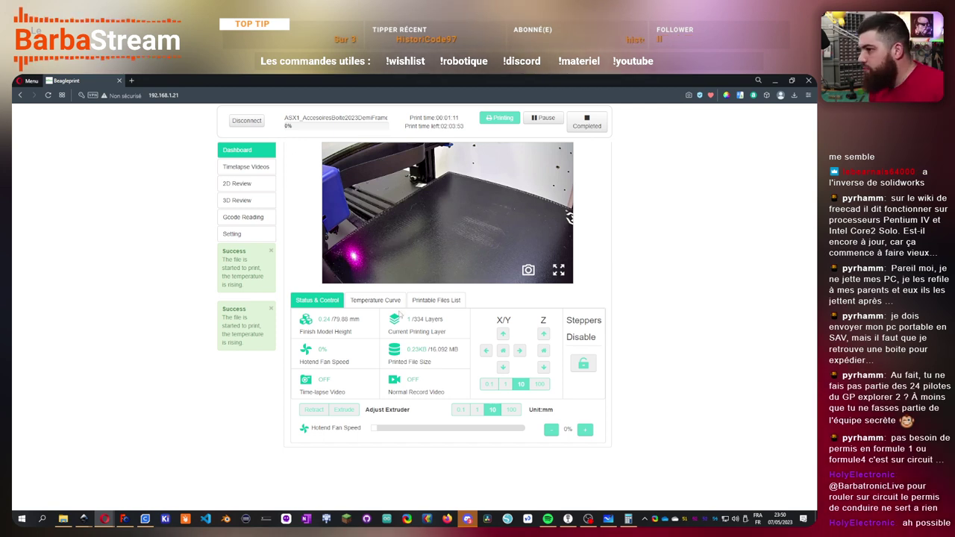
- Check the running print's temperature curve in Beagleprint, then minimize the printer dashboard
click(387, 301)
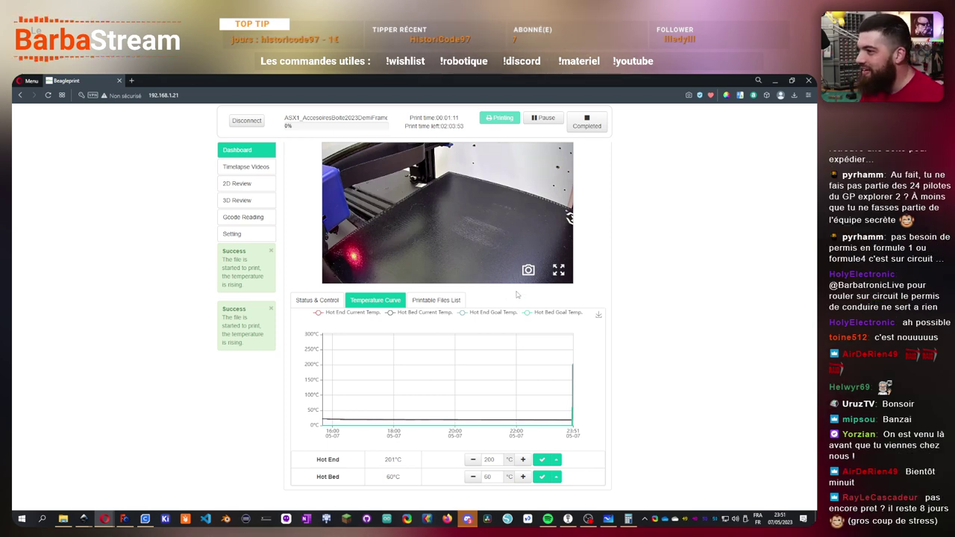
click(777, 80)
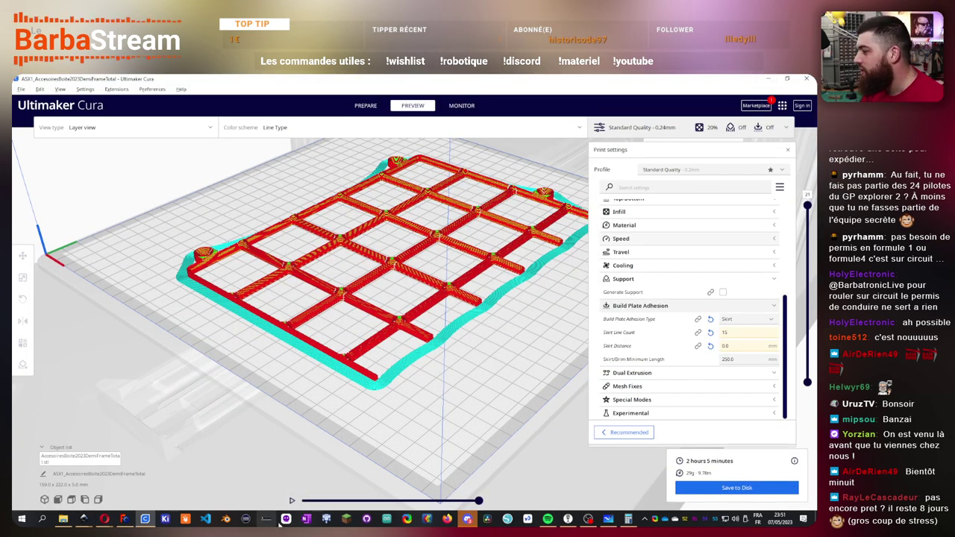
- Show the MiniBox around the Gridfinity baseplate, expand its part list, then return to the Beagleprint dashboard
click(125, 519)
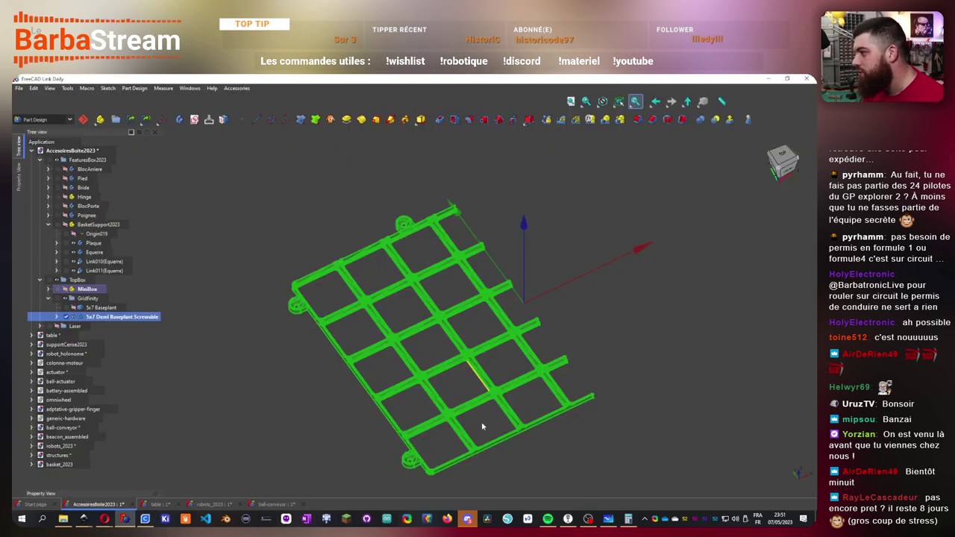
middle_drag(482, 422, 256, 476)
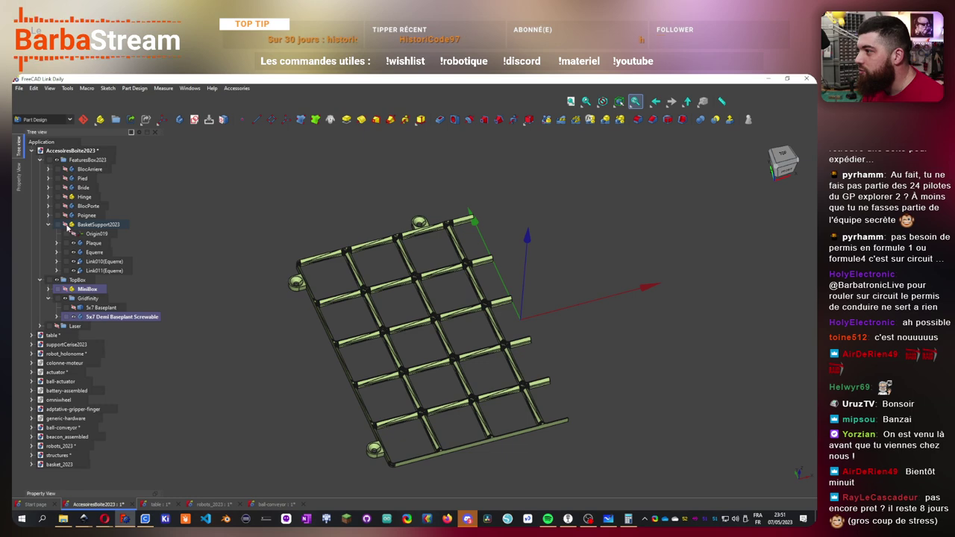
key(space)
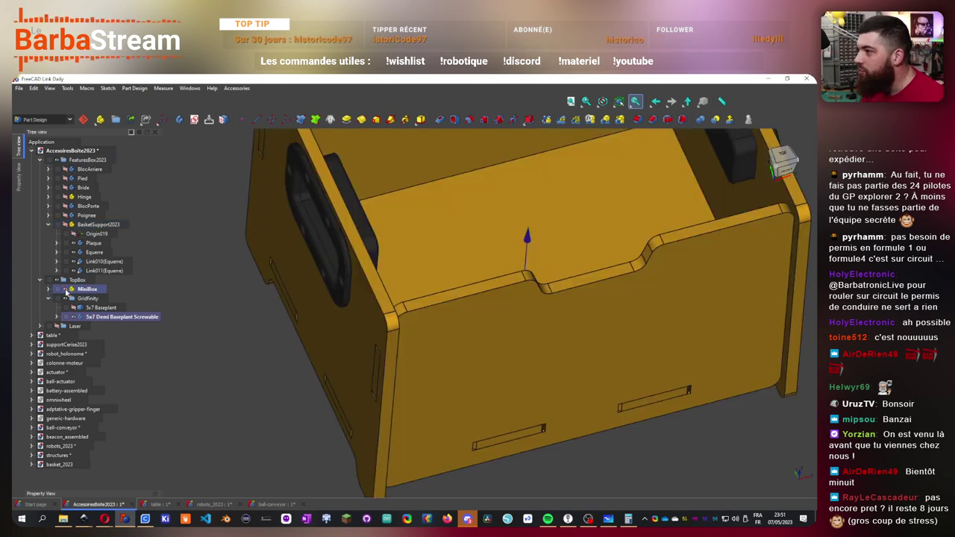
middle_drag(388, 388, 102, 312)
click(49, 289)
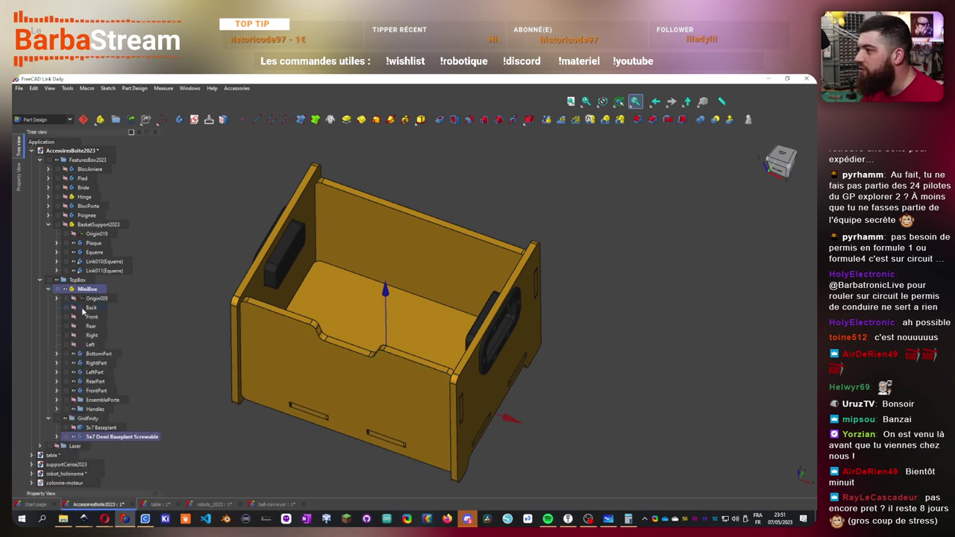
middle_drag(224, 426, 371, 267)
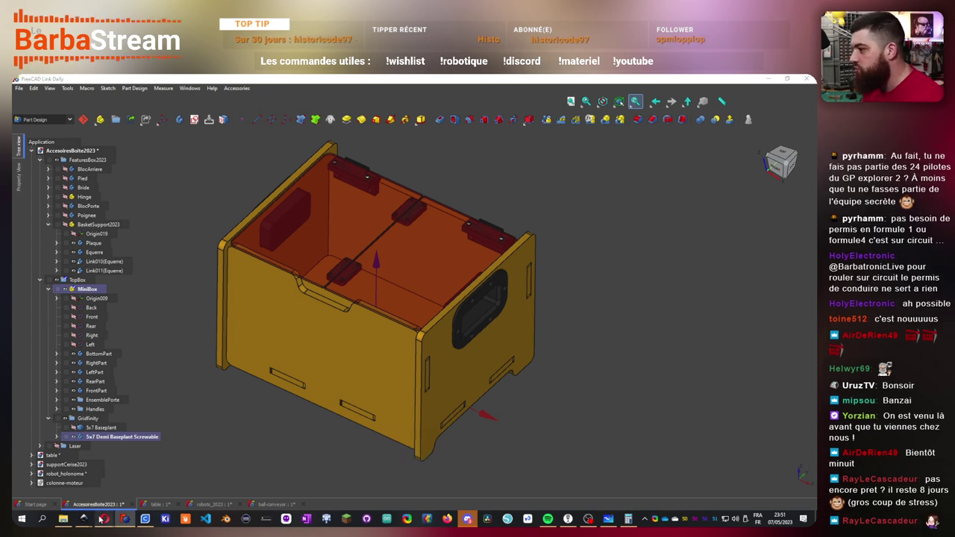
mouse_move(104, 519)
click(481, 486)
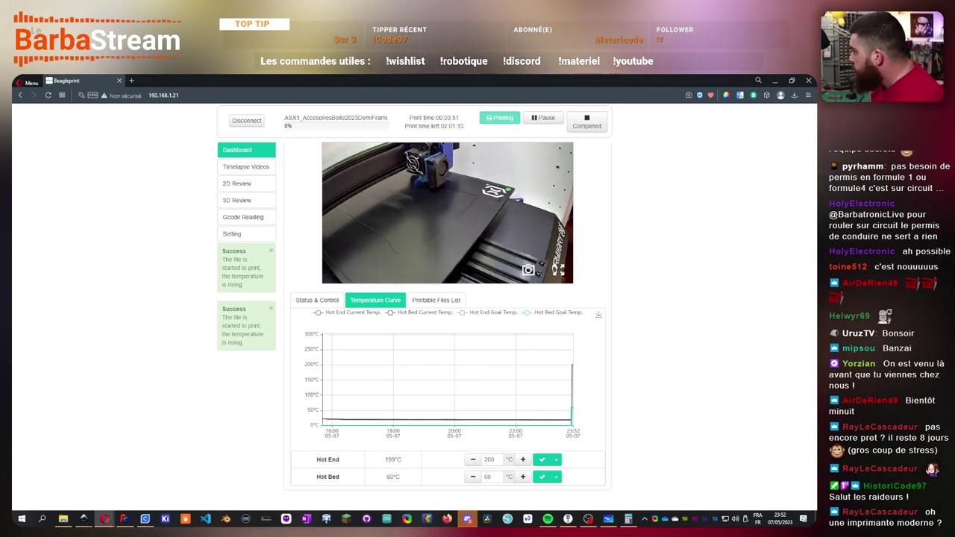
- Orbit the FreeCAD MiniBox assembly to look down into the box with its right side forward
click(124, 518)
middle_drag(341, 429, 406, 366)
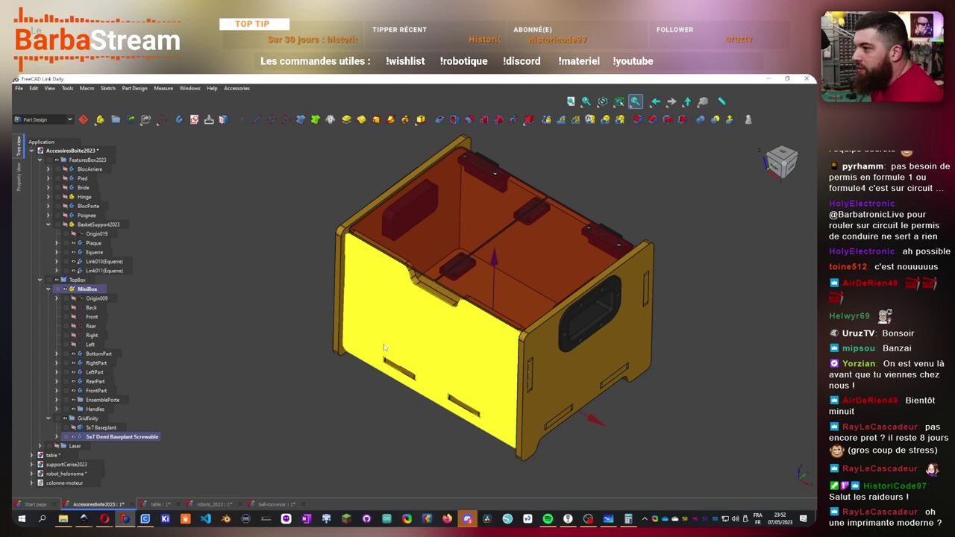
middle_drag(506, 335, 388, 422)
scroll(484, 335, up, 2)
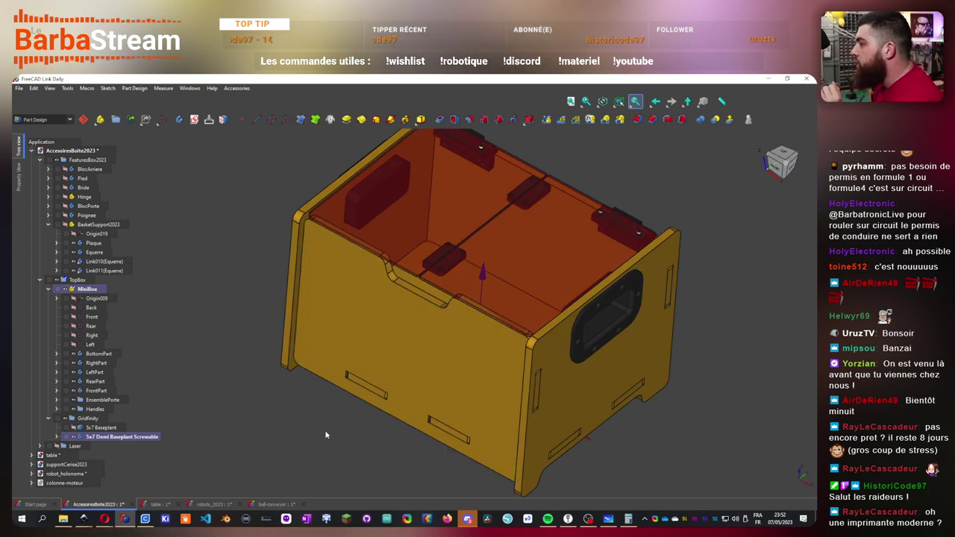
middle_drag(325, 435, 343, 442)
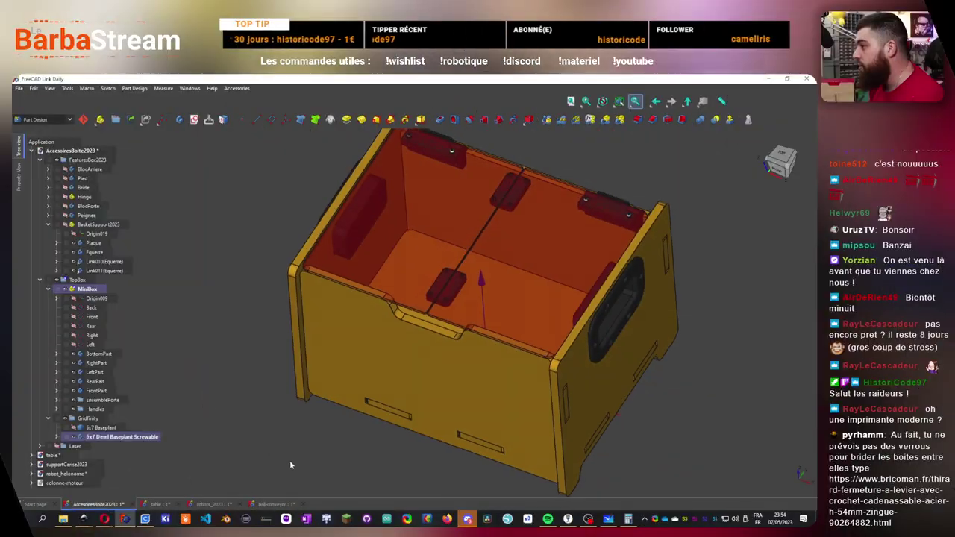
middle_drag(290, 459, 442, 314)
scroll(444, 308, up, 4)
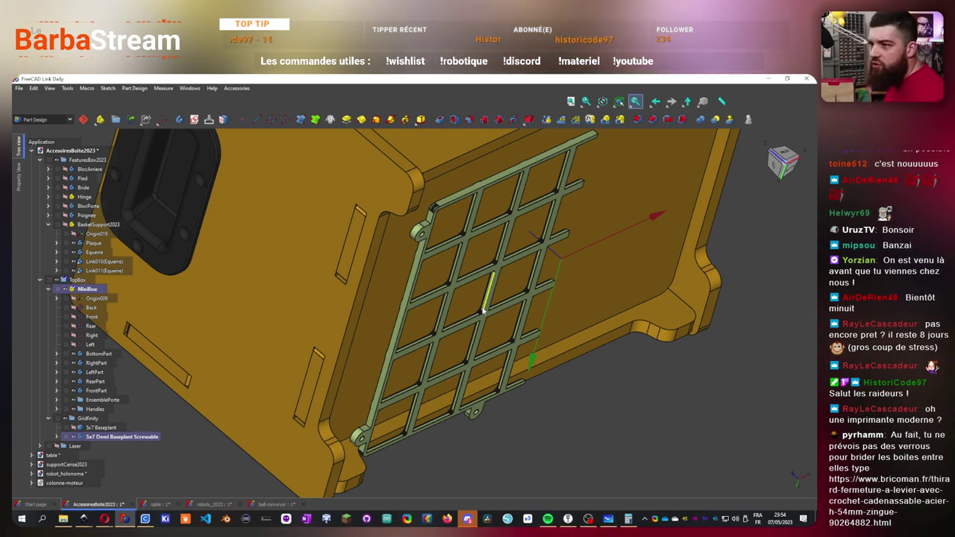
scroll(484, 312, down, 3)
middle_drag(484, 312, 549, 380)
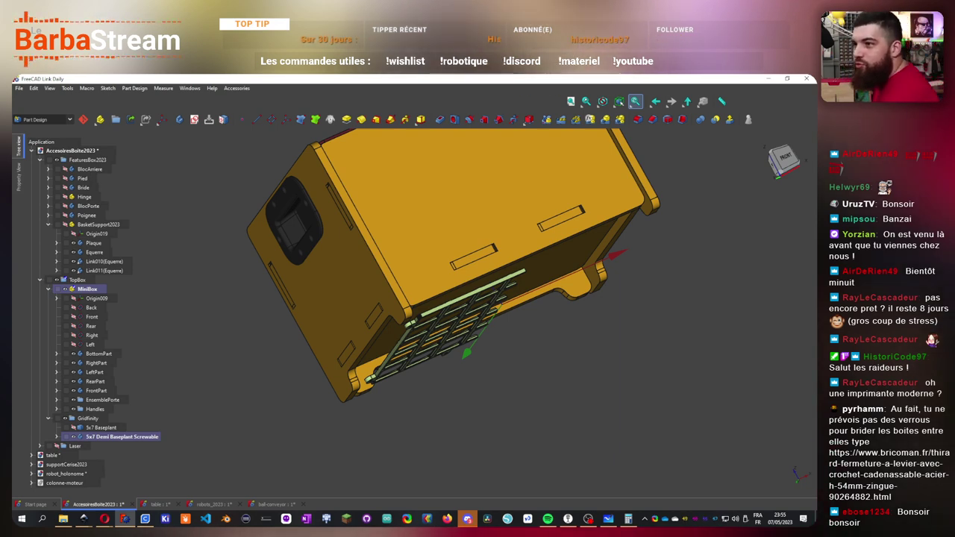
middle_drag(567, 418, 577, 322)
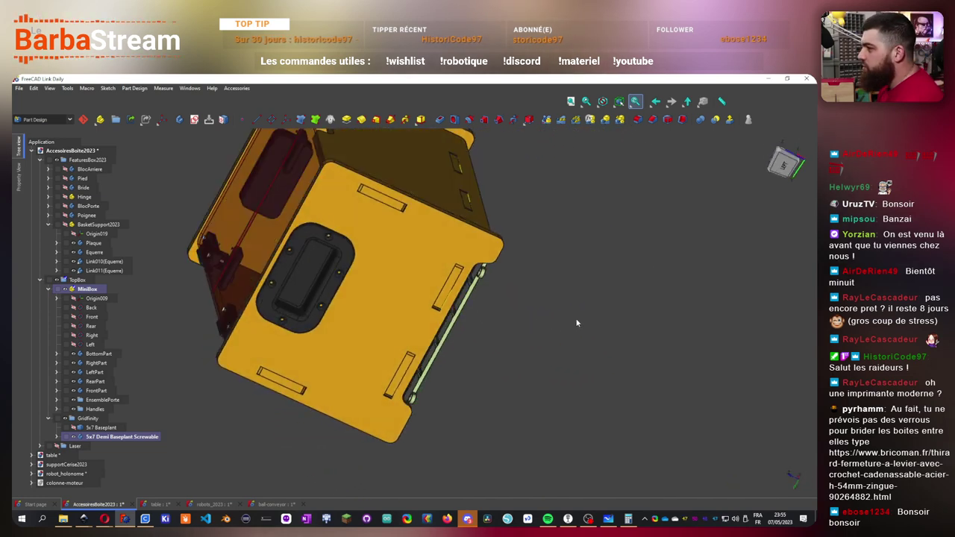
key(space)
middle_drag(305, 337, 472, 293)
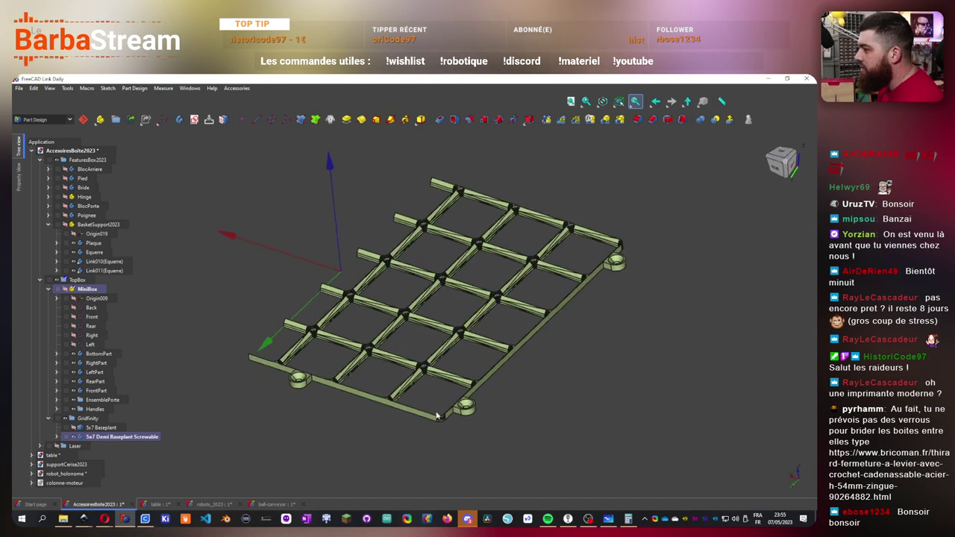
scroll(404, 404, up, 2)
key(space)
middle_drag(336, 314, 558, 403)
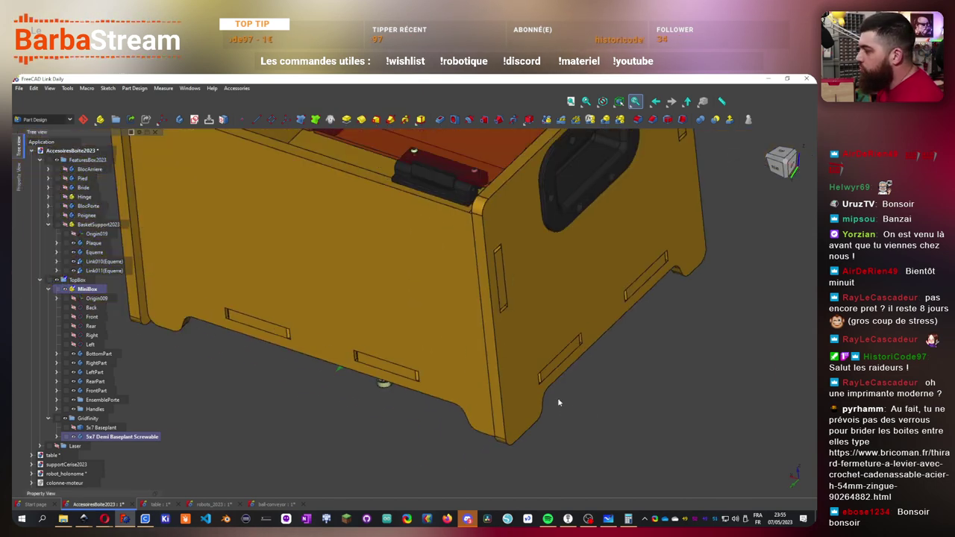
middle_drag(255, 470, 149, 467)
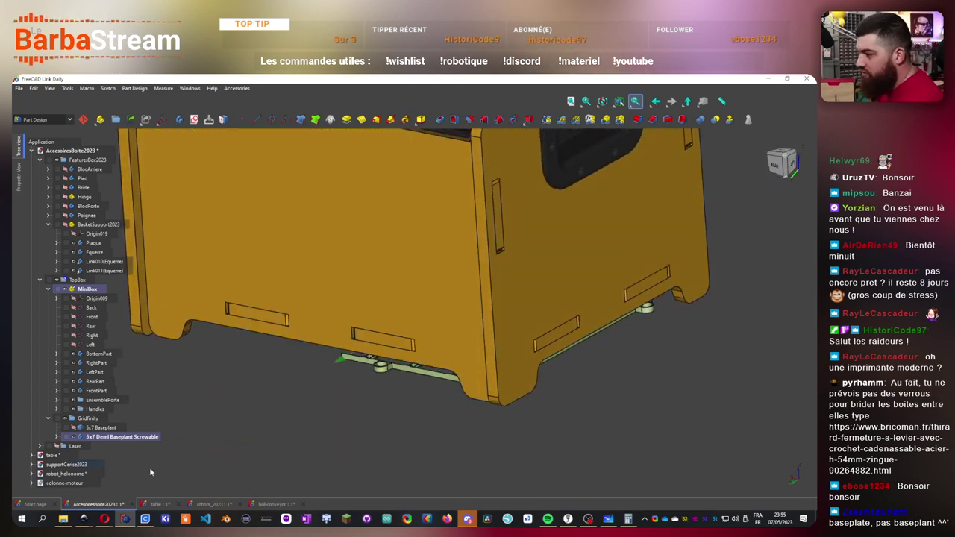
mouse_move(105, 521)
mouse_move(393, 484)
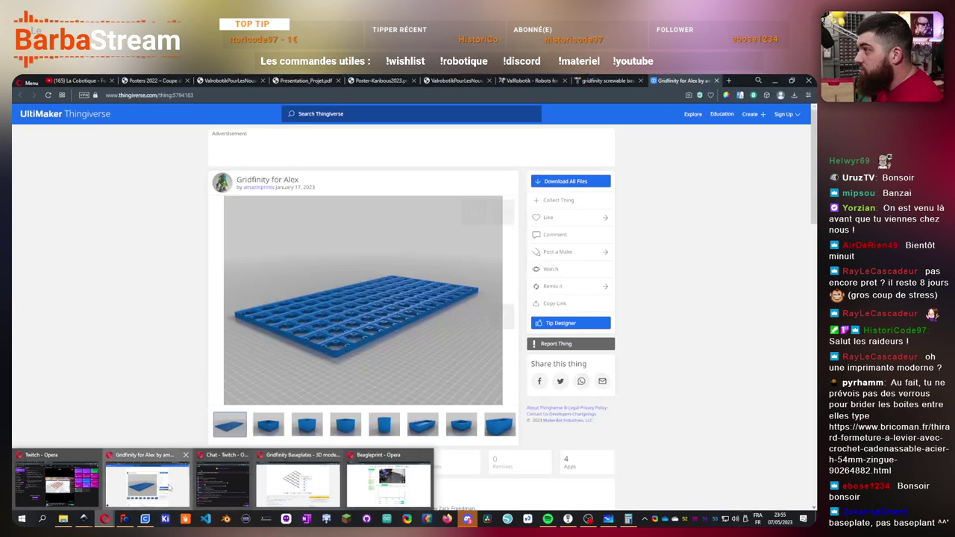
- Load gridfinity.xyz in a new Opera tab beside the Thingiverse and Thangs pages
click(148, 484)
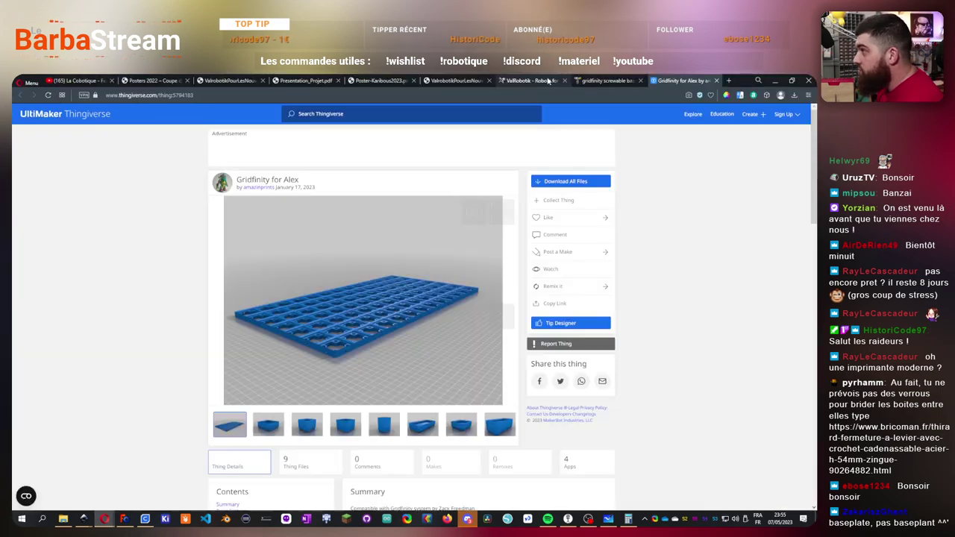
click(612, 79)
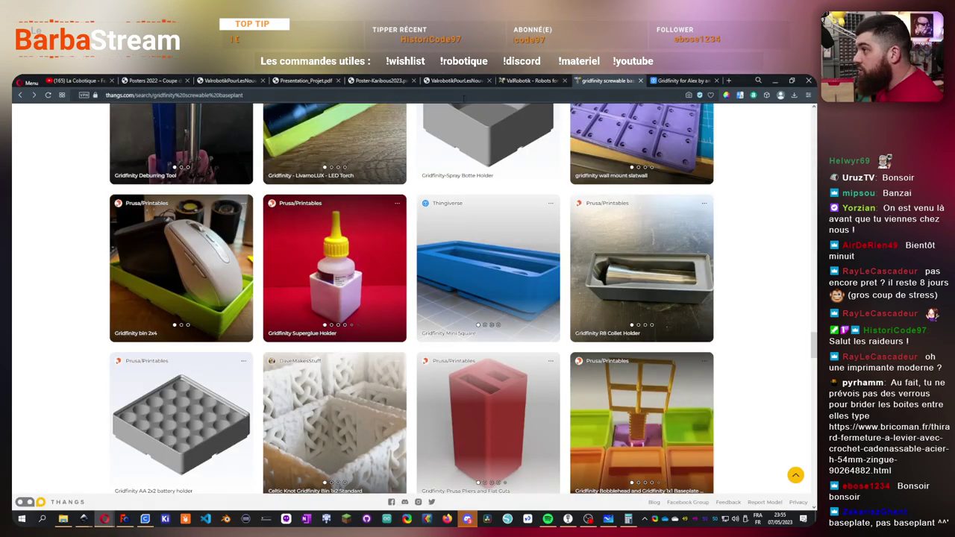
click(729, 80)
text(gridfinity.xyz/)
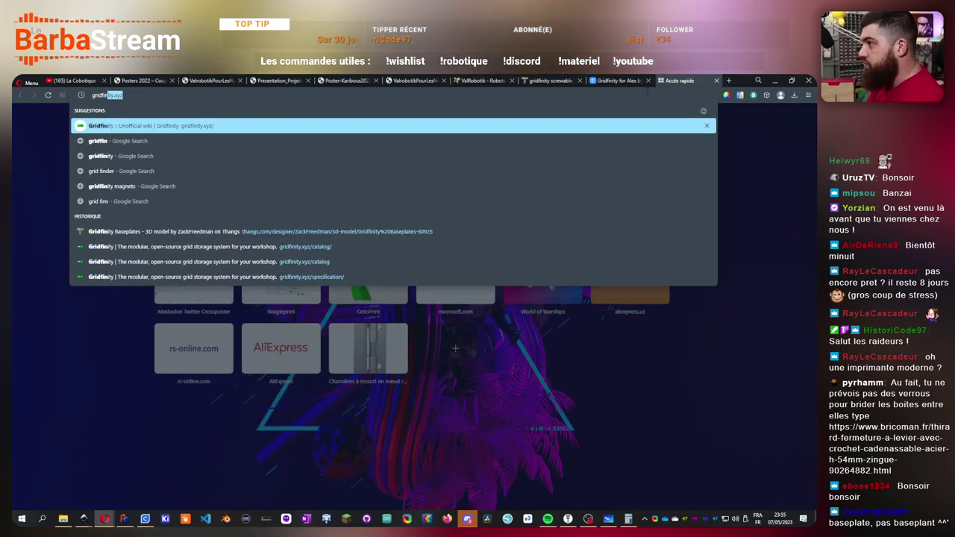
key(Return)
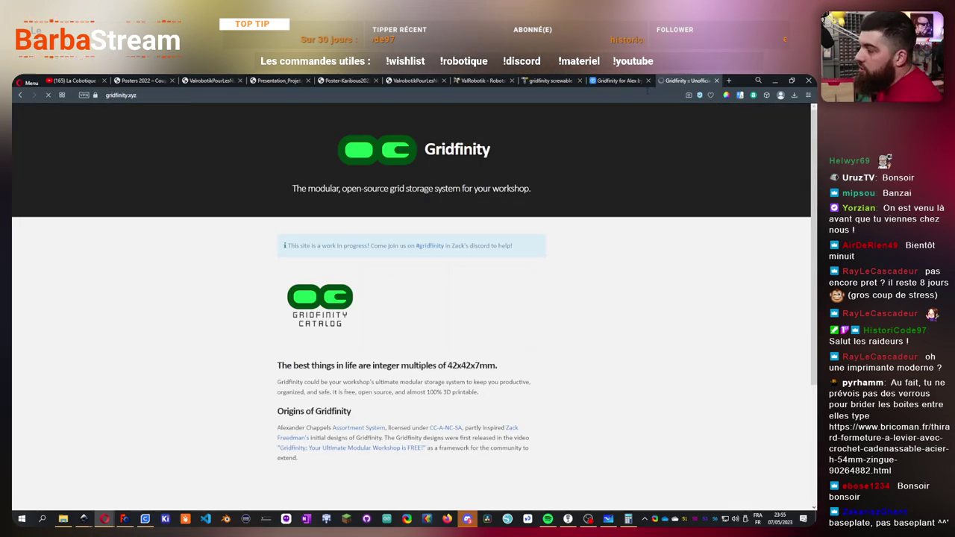
scroll(632, 338, down, 3)
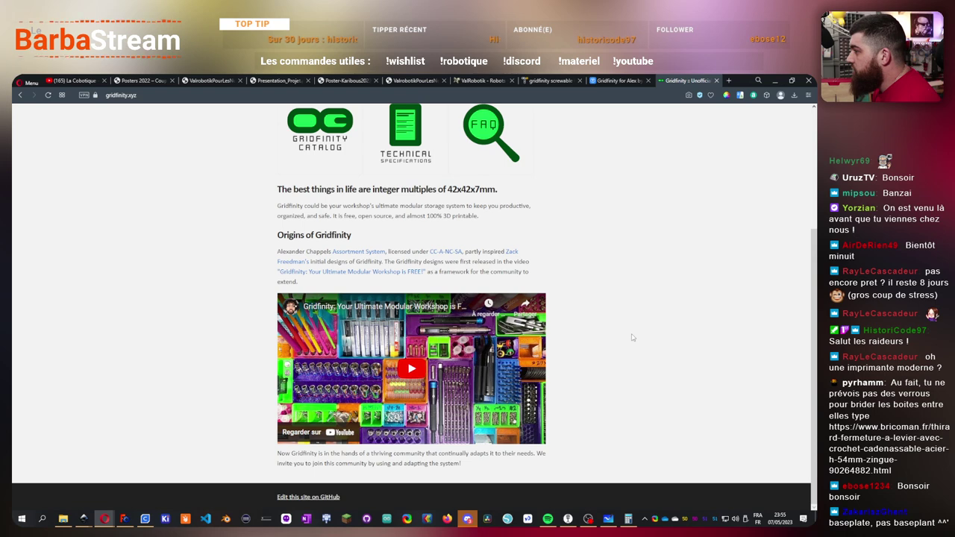
- Copy the gridfinity.xyz address and scroll through the home page
mouse_move(292, 308)
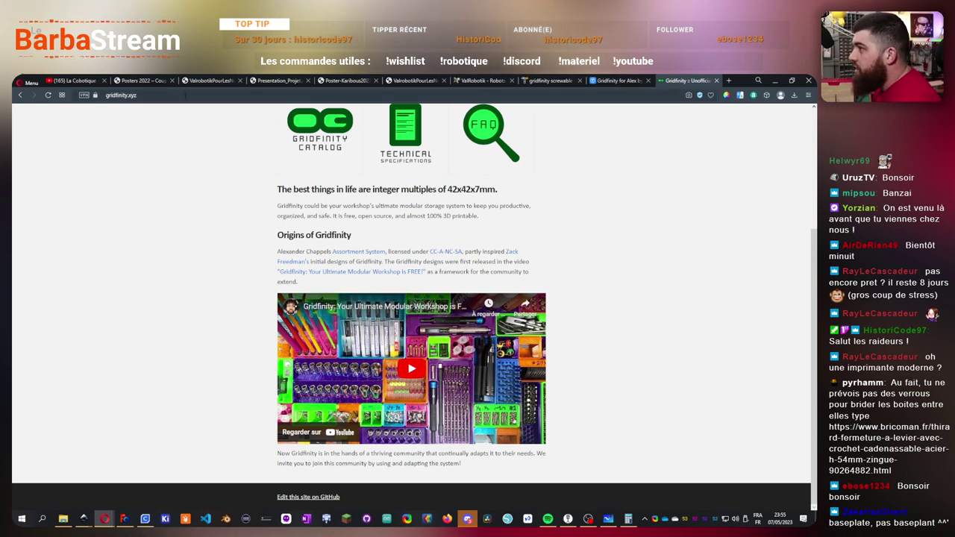
click(121, 94)
key(Escape)
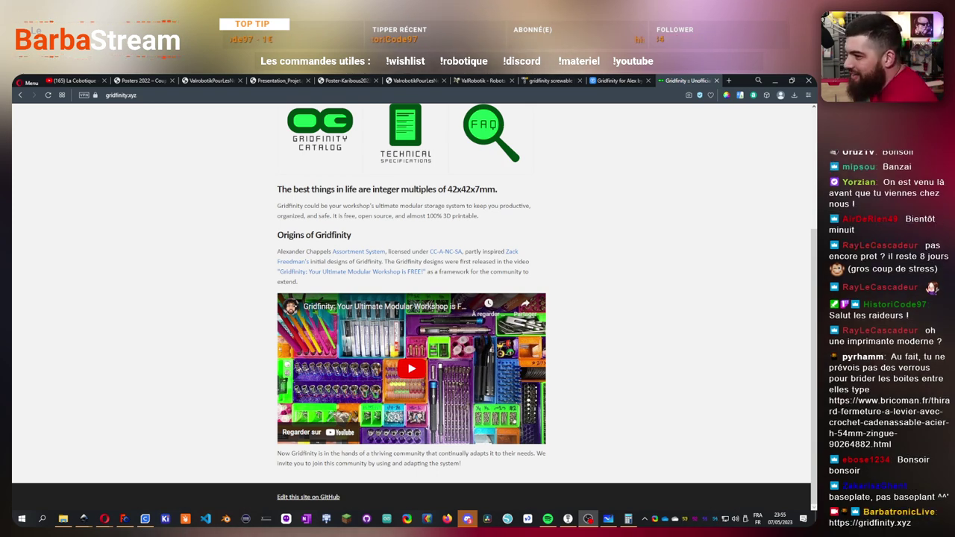
scroll(485, 336, up, 1)
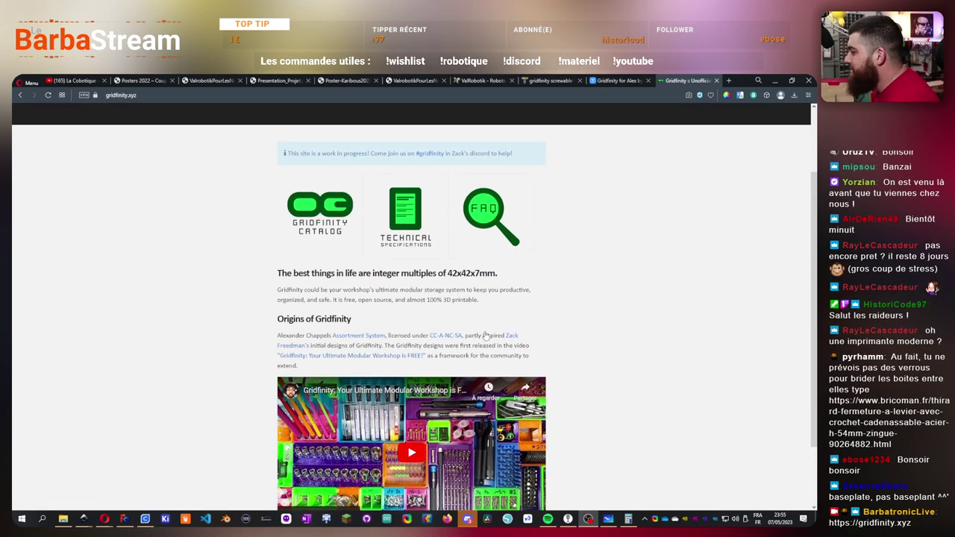
scroll(485, 336, down, 1)
scroll(521, 327, up, 1)
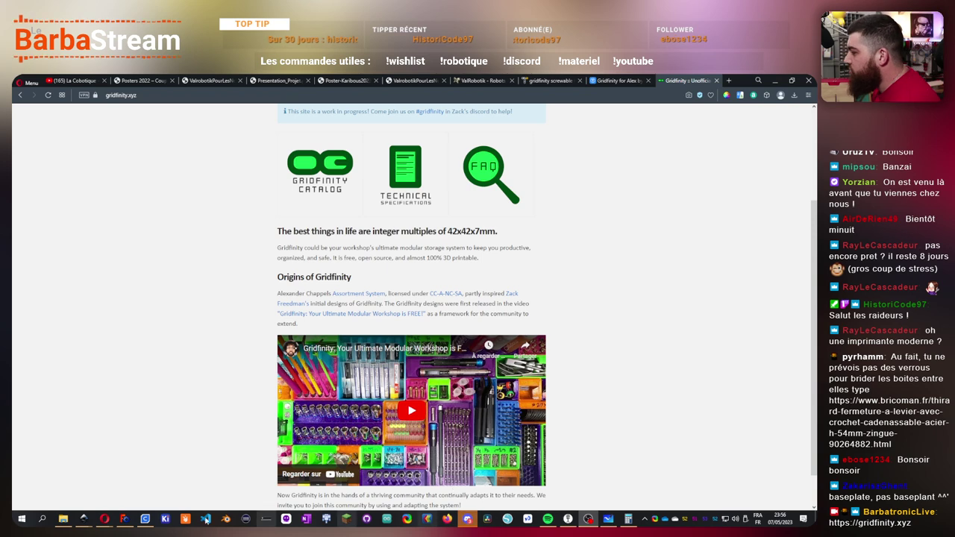
- Rename the tree item '5x7 Demi Baseplant Screwable' to '5x7 Demi Baseplate Screwable'
click(123, 519)
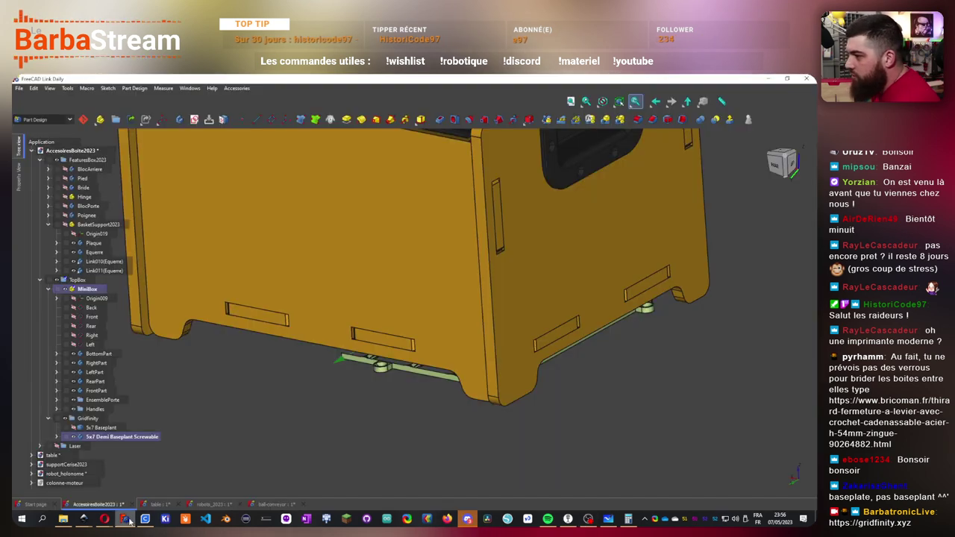
right_click(130, 438)
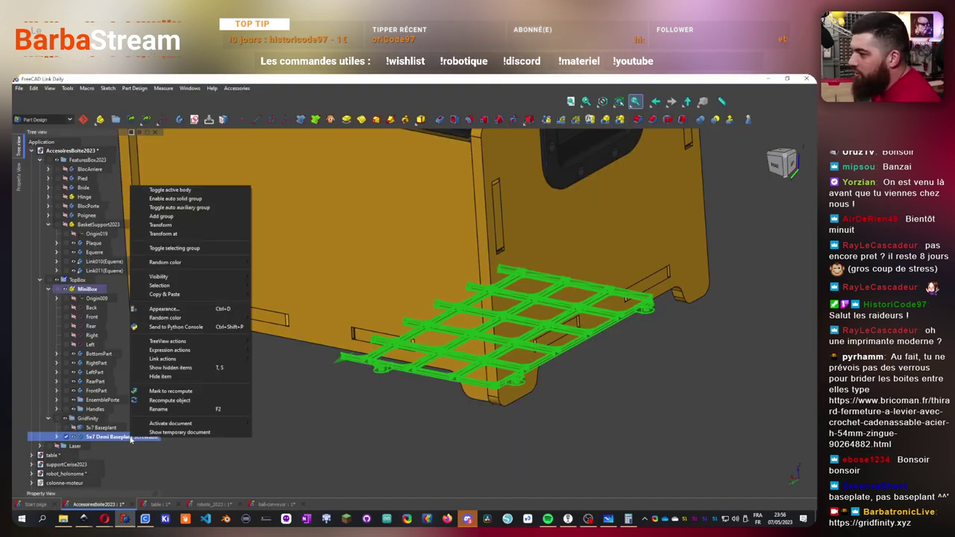
click(168, 409)
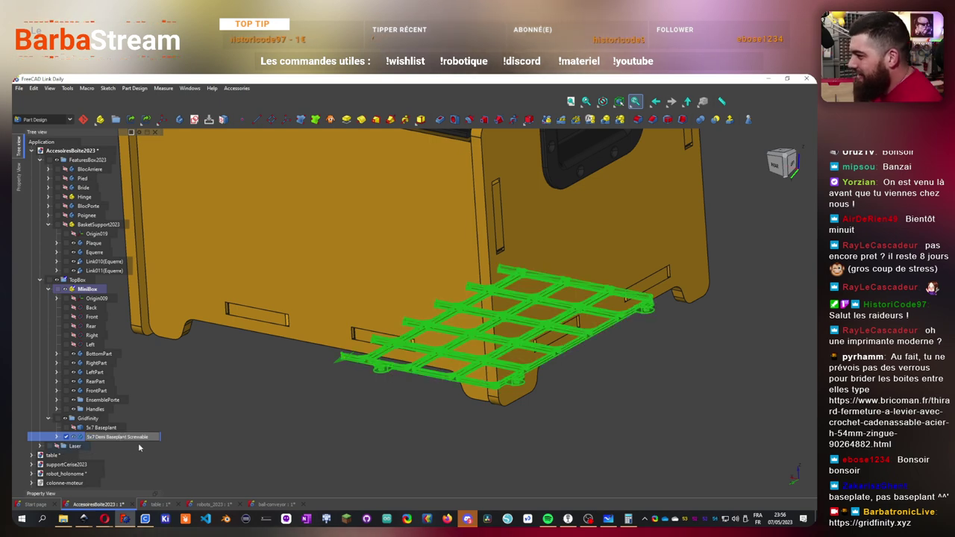
key(End)
key(ctrl+Left)
key(Left)
key(BackSpace)
key(BackSpace)
text(te)
key(Return)
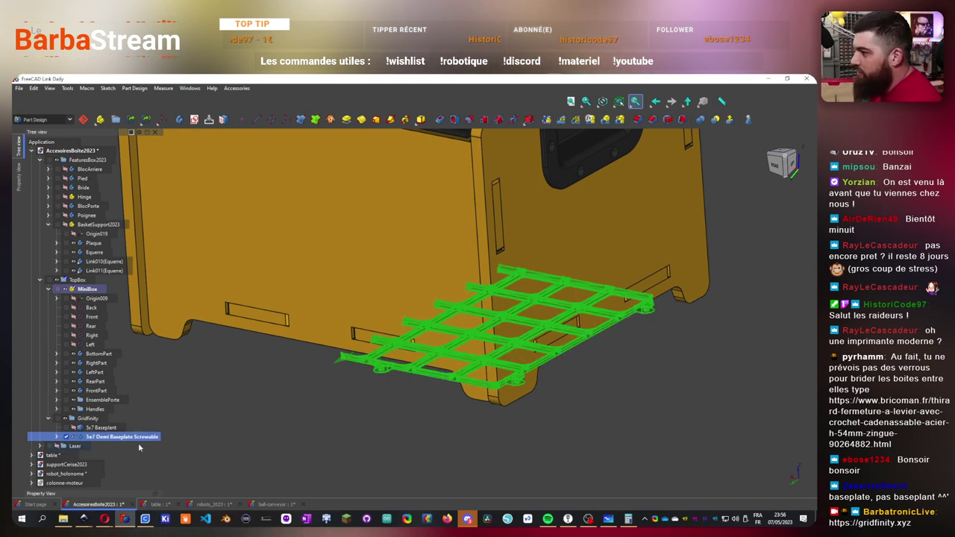
click(272, 388)
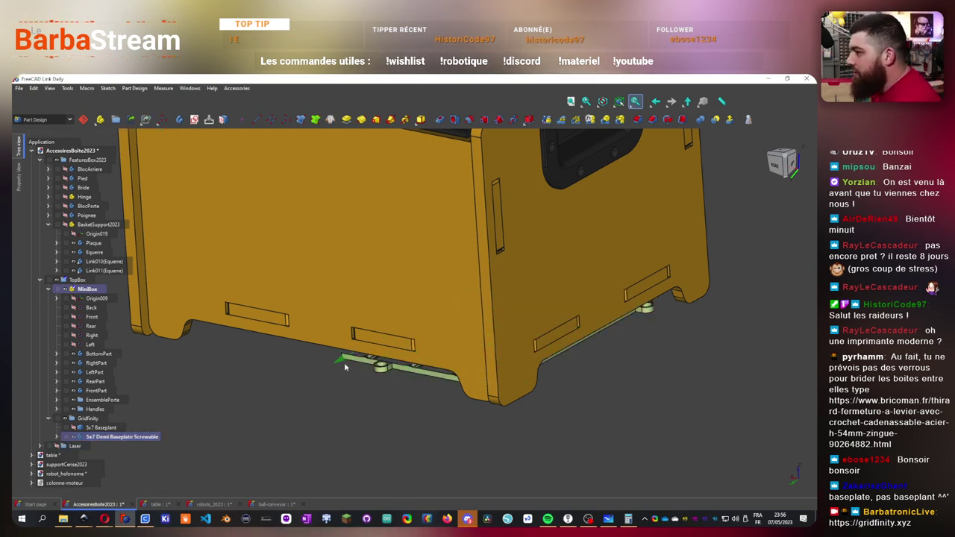
- Minimize FreeCAD and watch the embedded Gridfinity video, skipping ahead to the bins footage
click(771, 78)
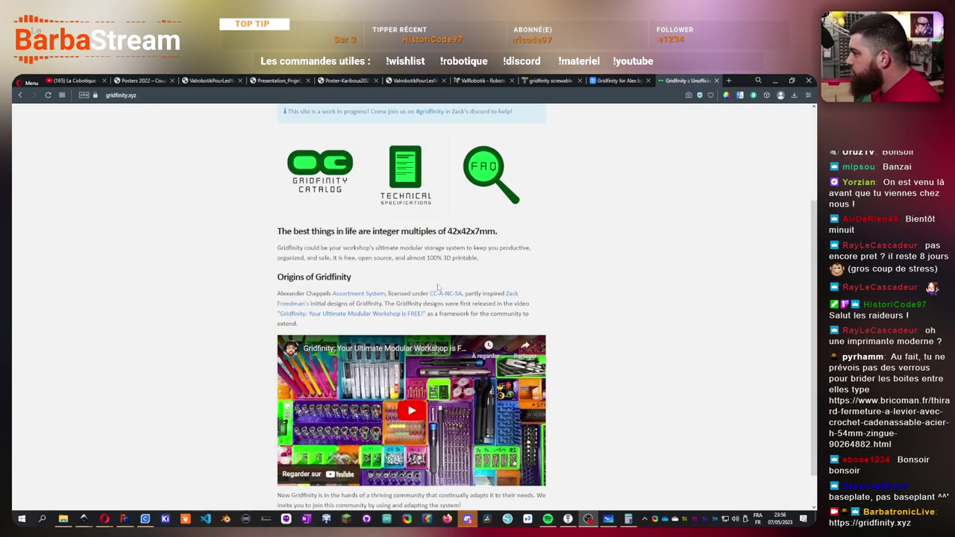
scroll(438, 286, down, 2)
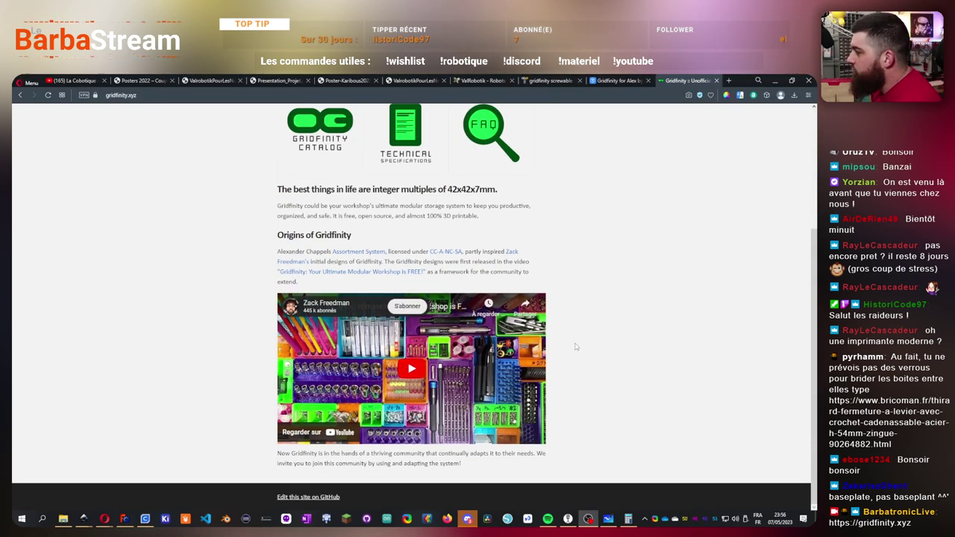
scroll(590, 352, up, 4)
scroll(606, 360, down, 4)
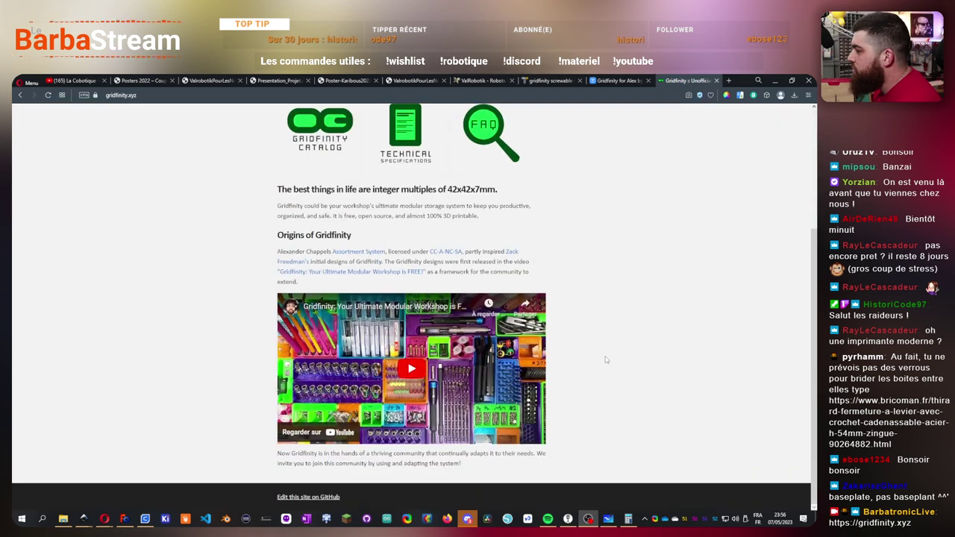
scroll(432, 289, up, 4)
scroll(432, 288, down, 4)
click(309, 440)
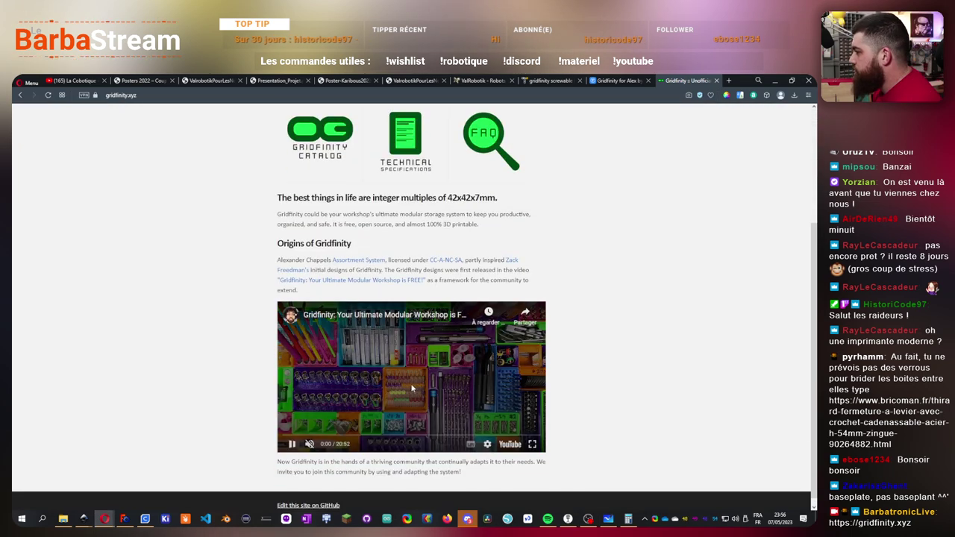
click(355, 436)
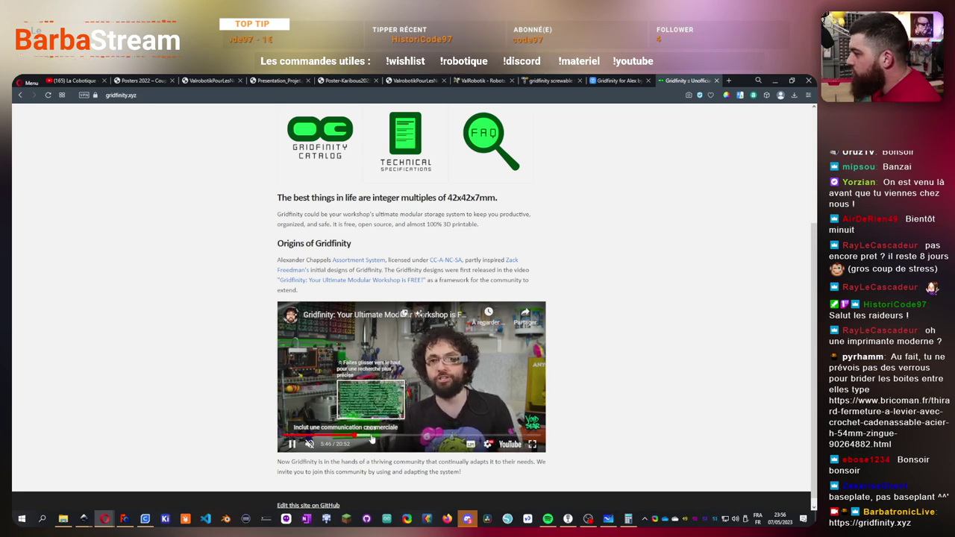
click(372, 440)
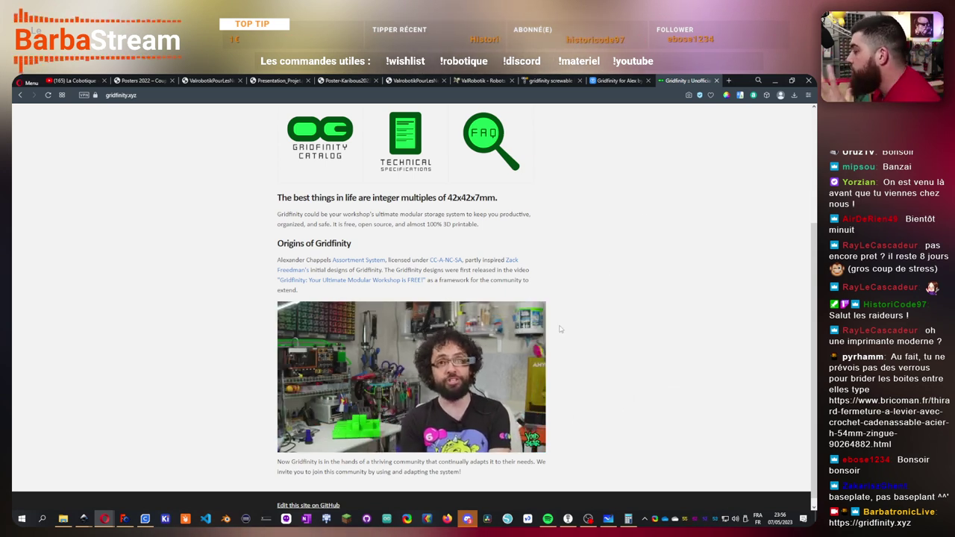
- Open the Gridfinity Catalog and scroll through its 33 community designs
scroll(571, 326, up, 2)
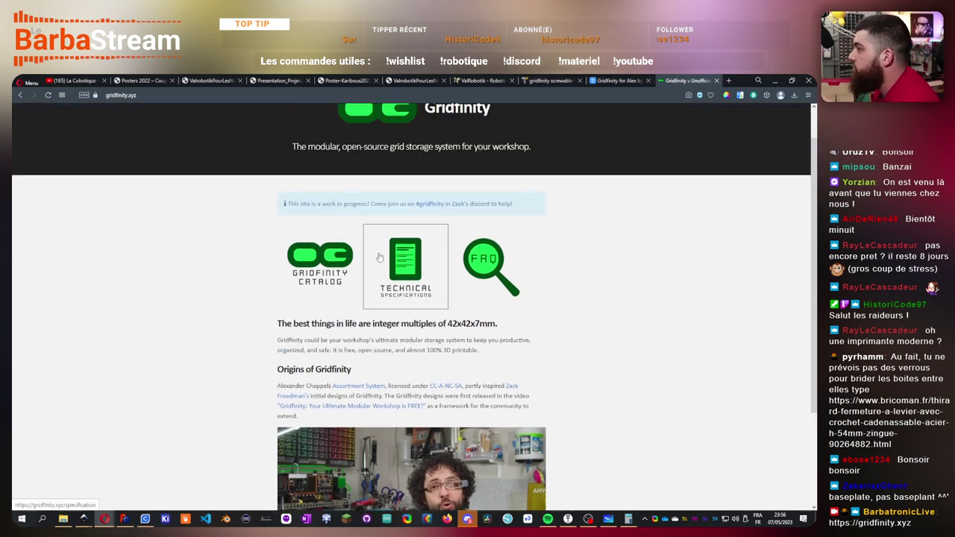
click(322, 257)
scroll(228, 336, down, 3)
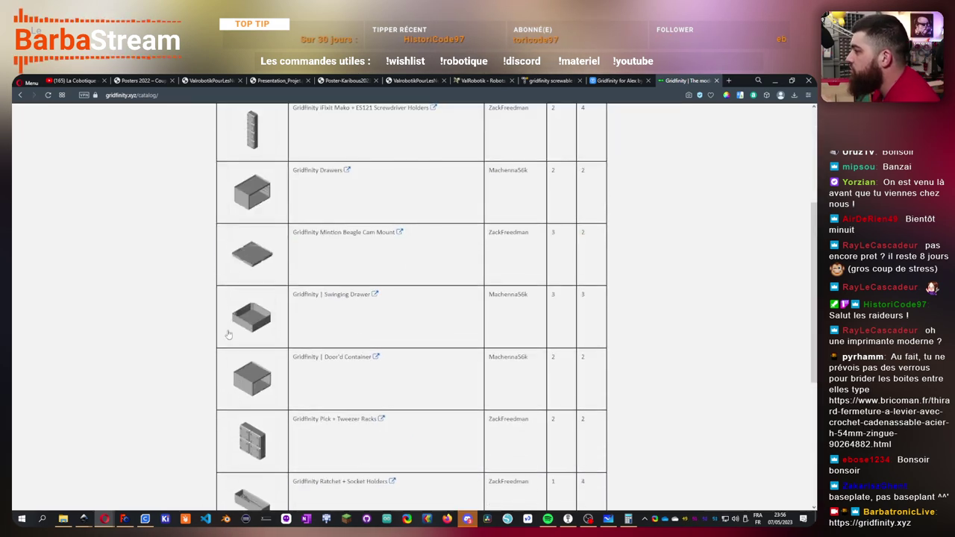
scroll(326, 341, down, 2)
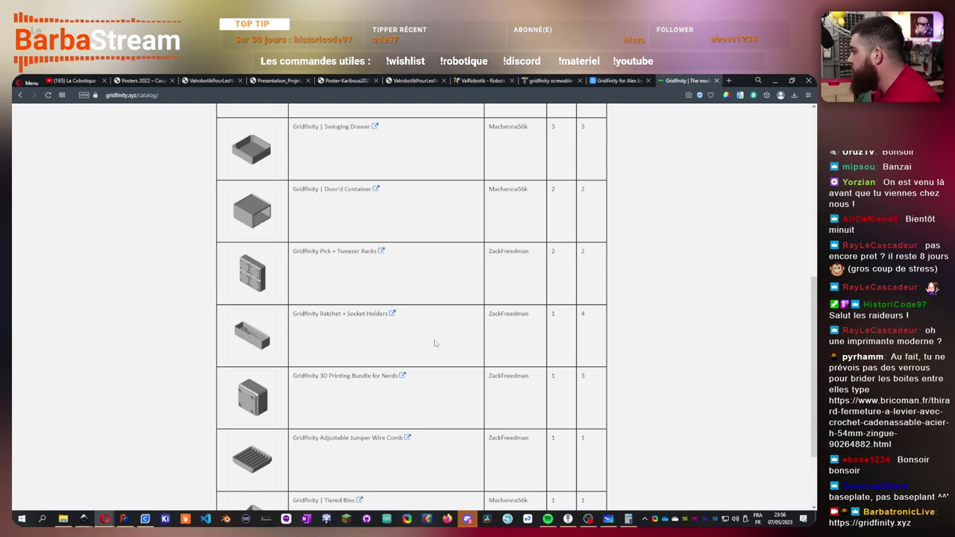
scroll(436, 343, down, 2)
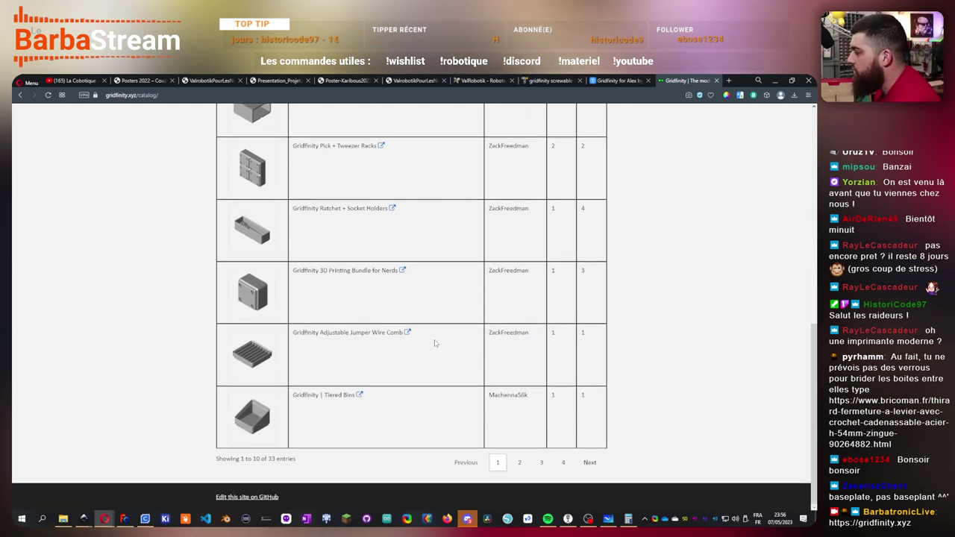
scroll(435, 343, up, 2)
- Browse the Thangs 'gridfinity screwable baseplant' search results, then bring FreeCAD back to the front
click(549, 80)
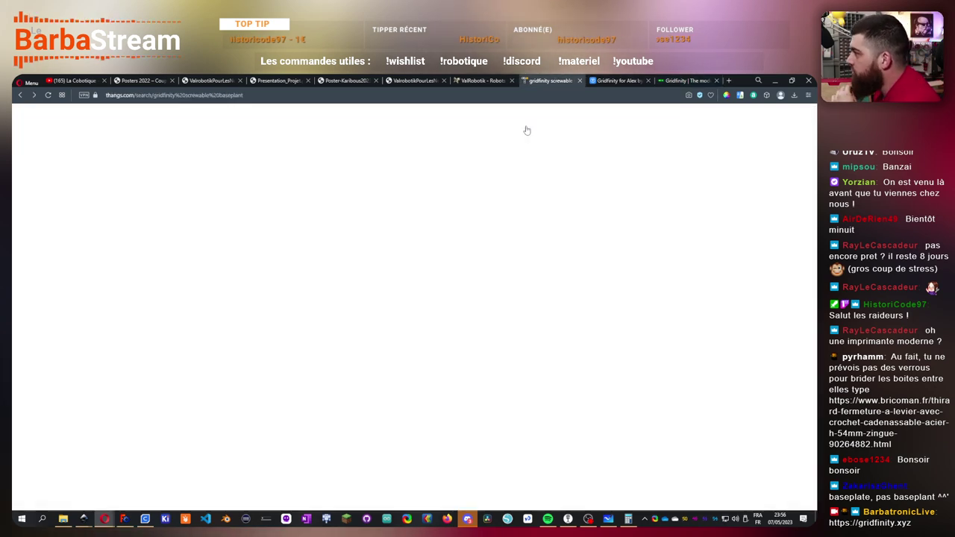
scroll(476, 207, up, 5)
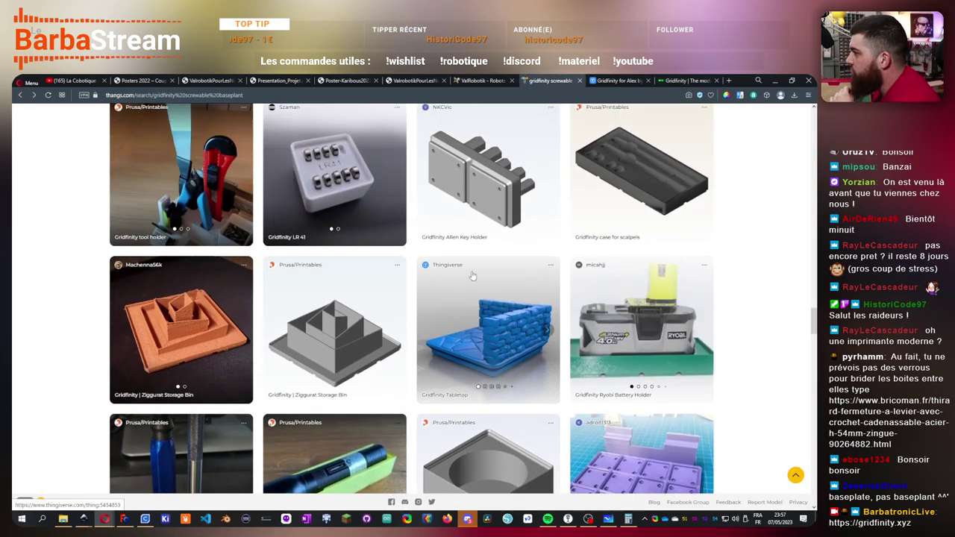
scroll(472, 277, down, 2)
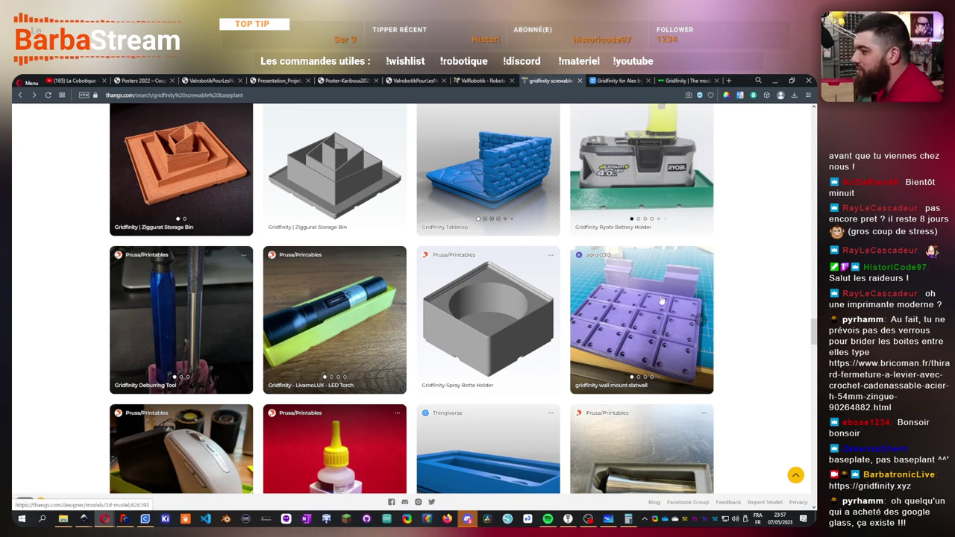
scroll(640, 300, up, 3)
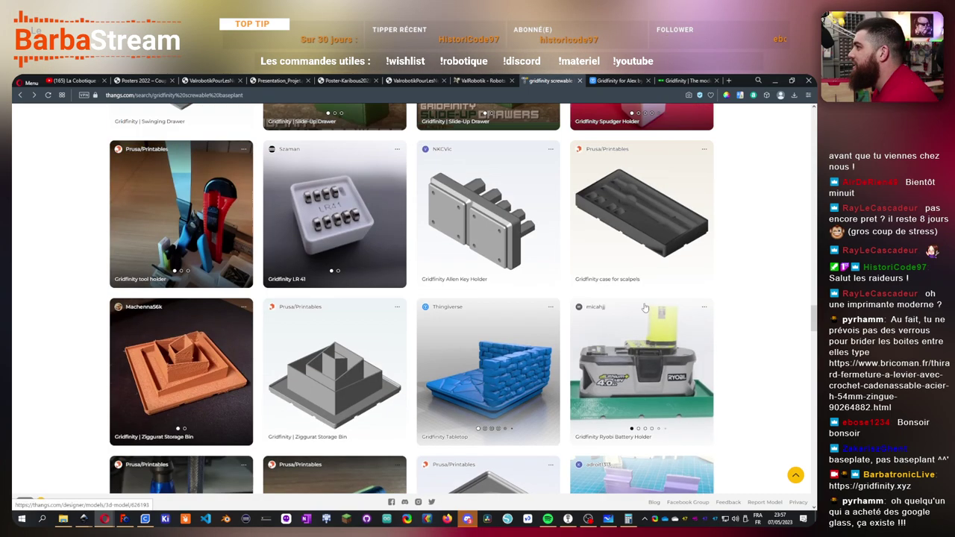
scroll(645, 308, down, 3)
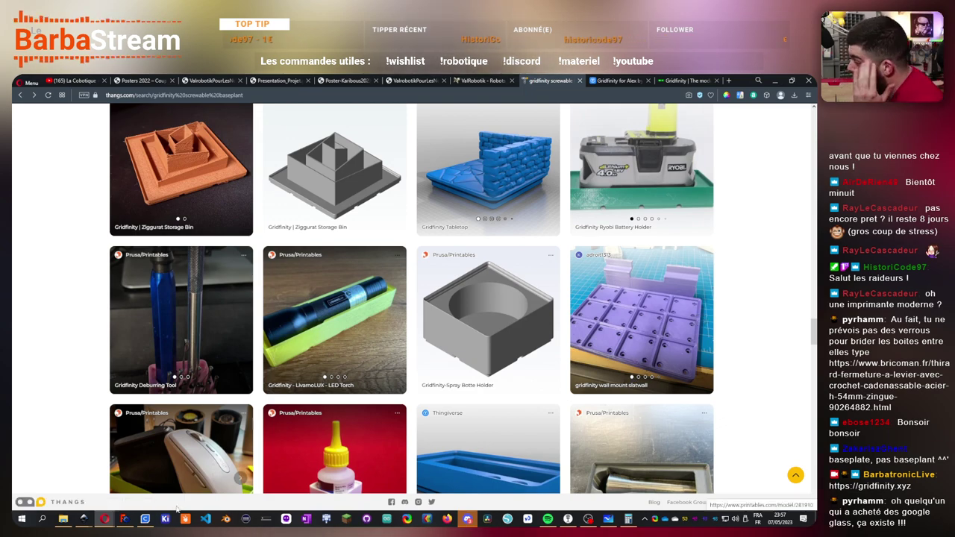
click(124, 519)
- Hide the MiniBox's translucent door assembly to reveal the open box beside the baseplate
scroll(406, 276, down, 5)
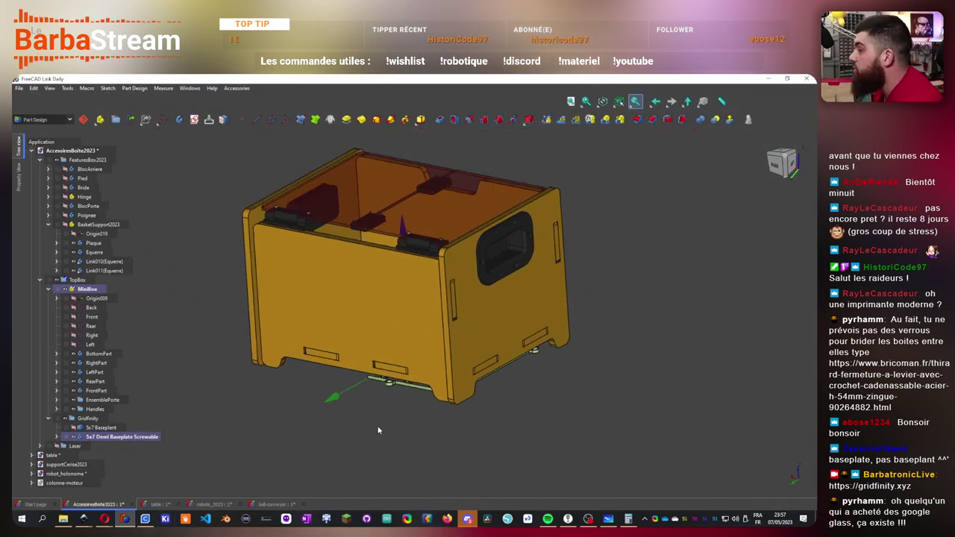
middle_drag(373, 314, 407, 276)
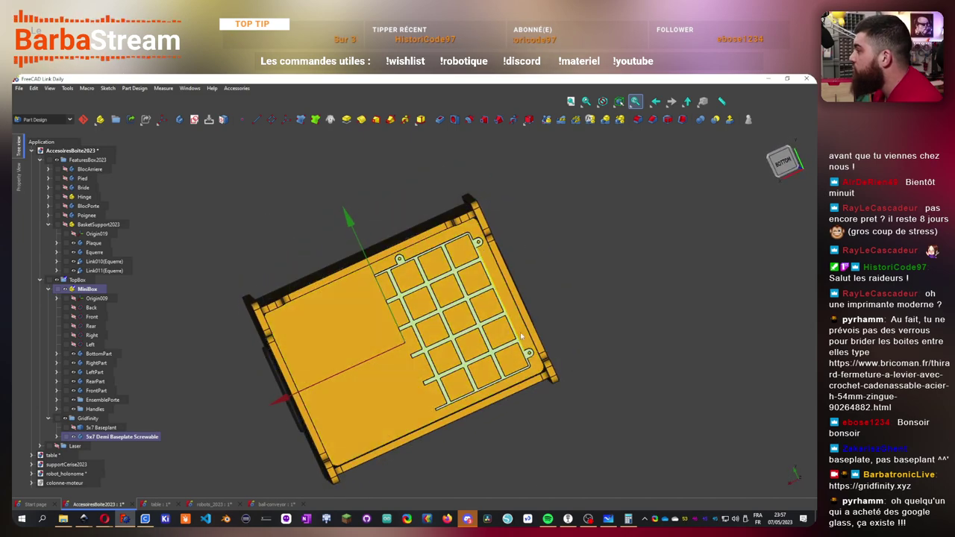
middle_drag(522, 338, 467, 298)
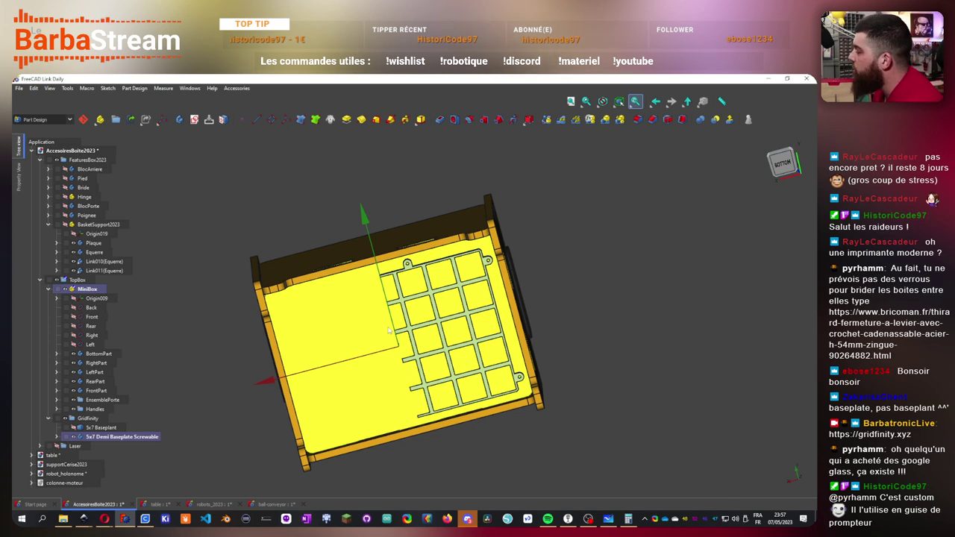
middle_drag(428, 339, 291, 384)
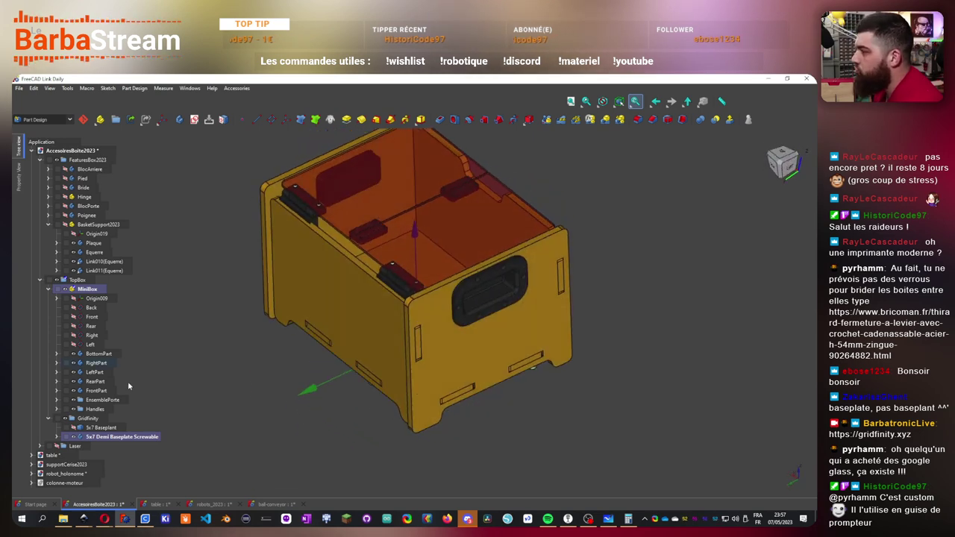
key(space)
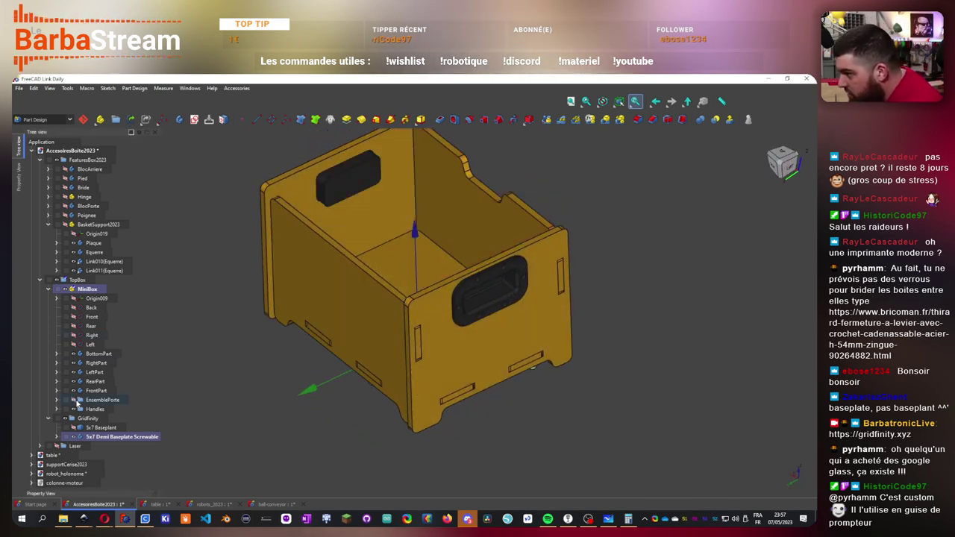
middle_drag(251, 429, 239, 453)
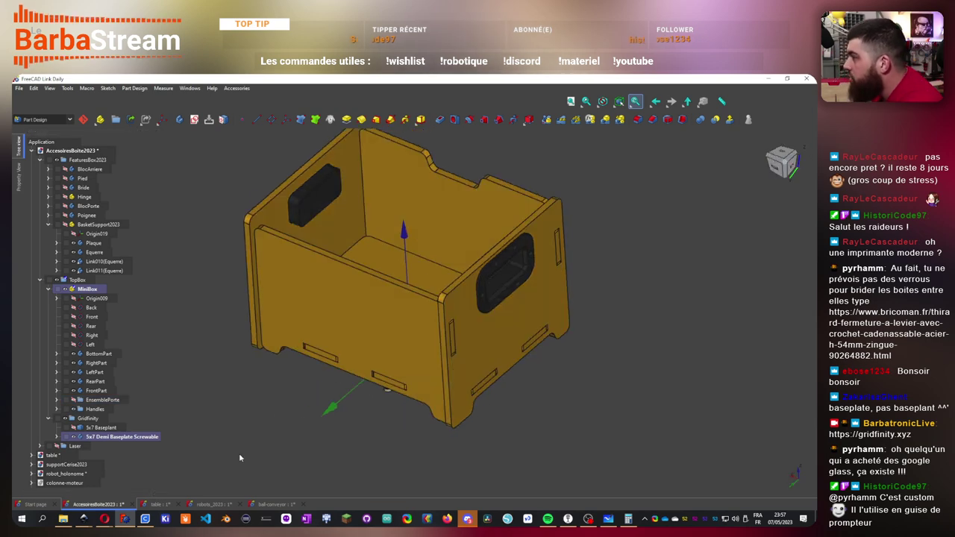
right_click(109, 437)
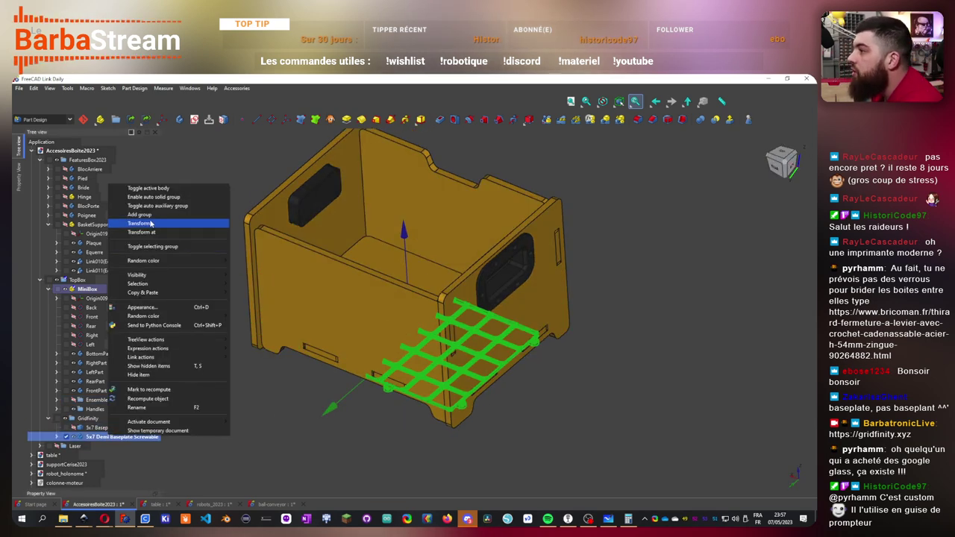
- Start transforming the screwable baseplate and lift it up inside the box from the rear view
click(574, 229)
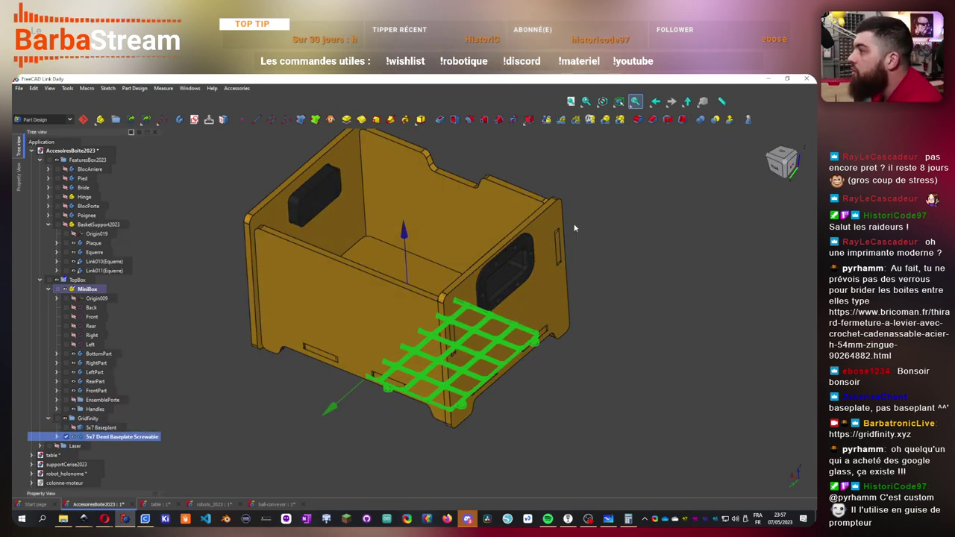
click(780, 168)
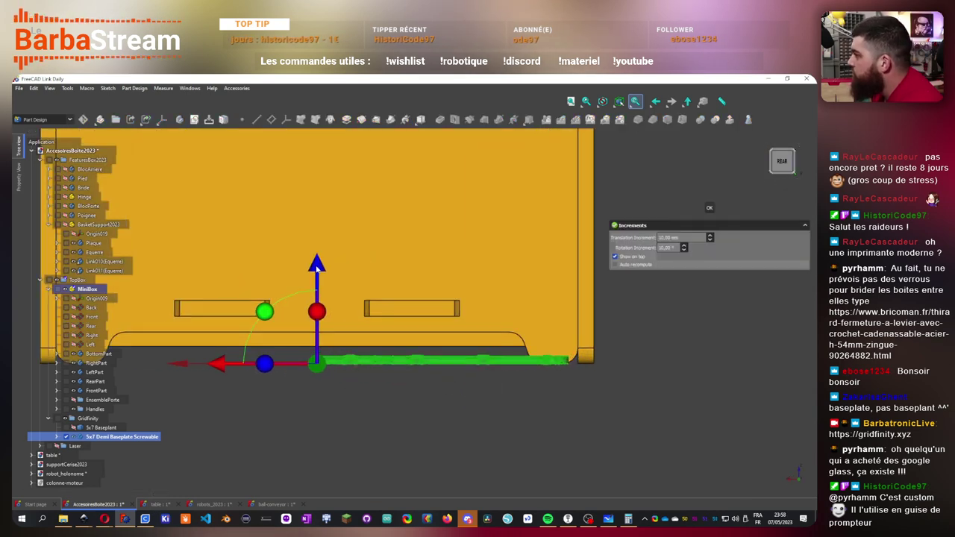
drag(317, 267, 325, 207)
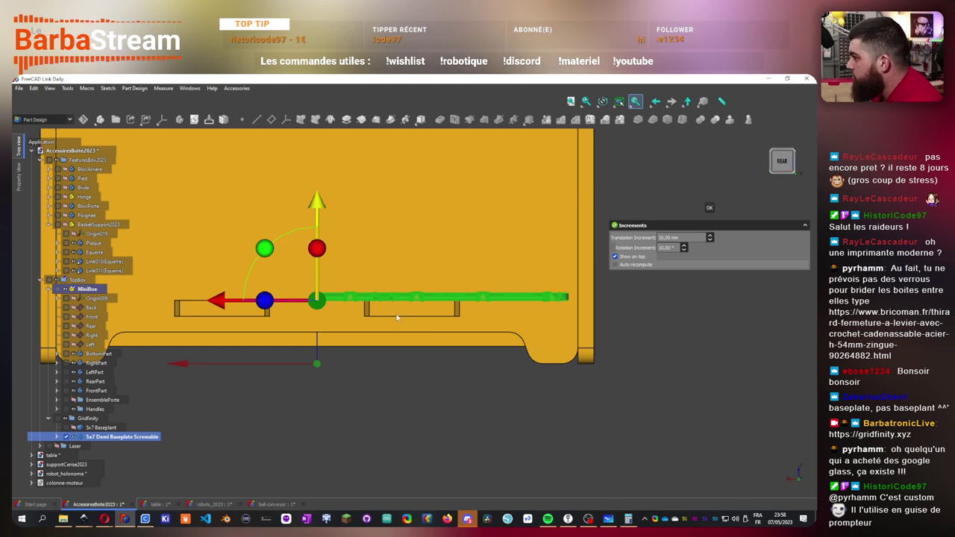
scroll(398, 326, up, 5)
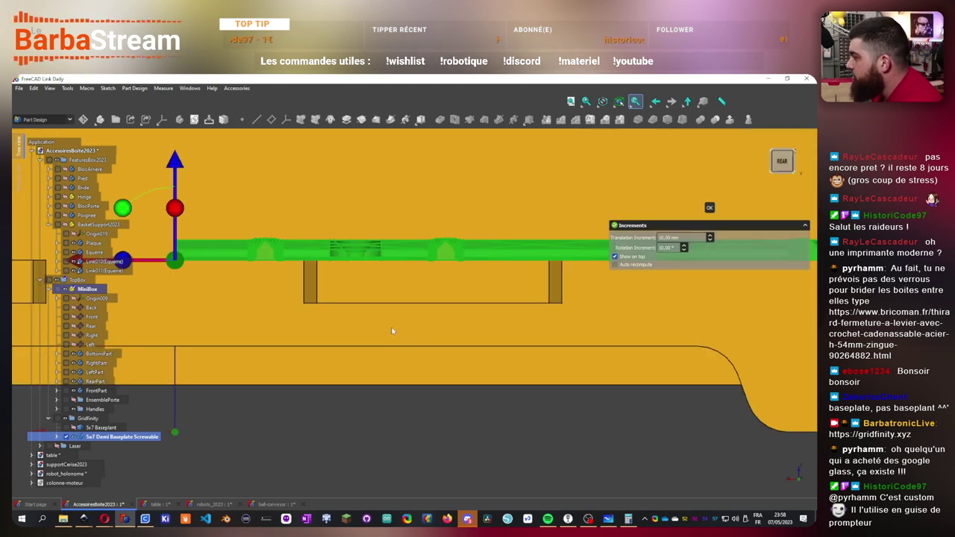
scroll(710, 208, down, 5)
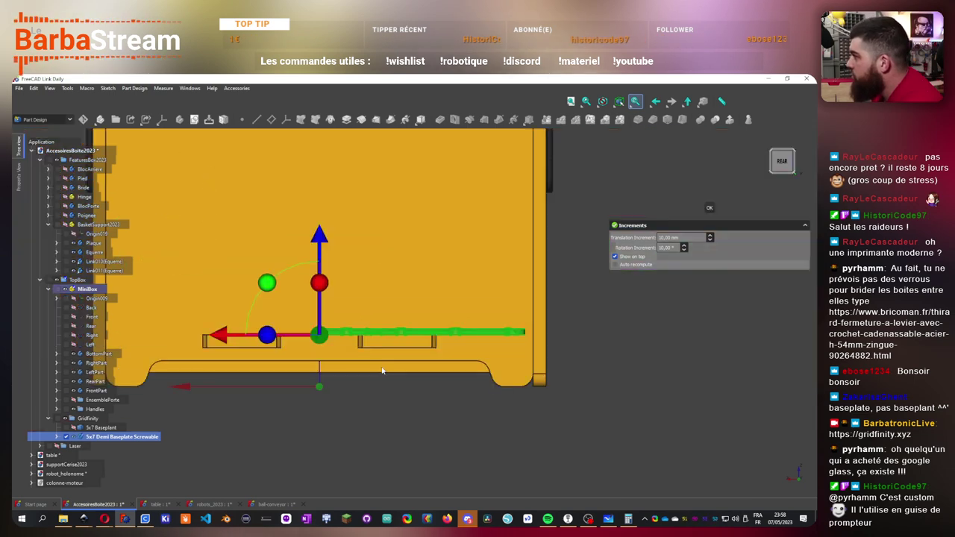
- In top view, set the translation increment to 1 mm, shift the baseplate along Y, and accept
key(2)
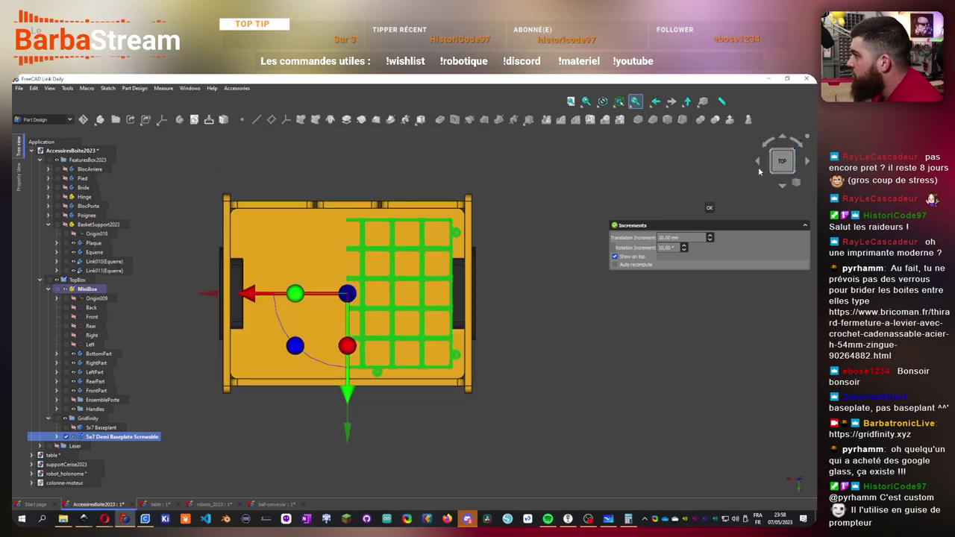
scroll(756, 170, up, 2)
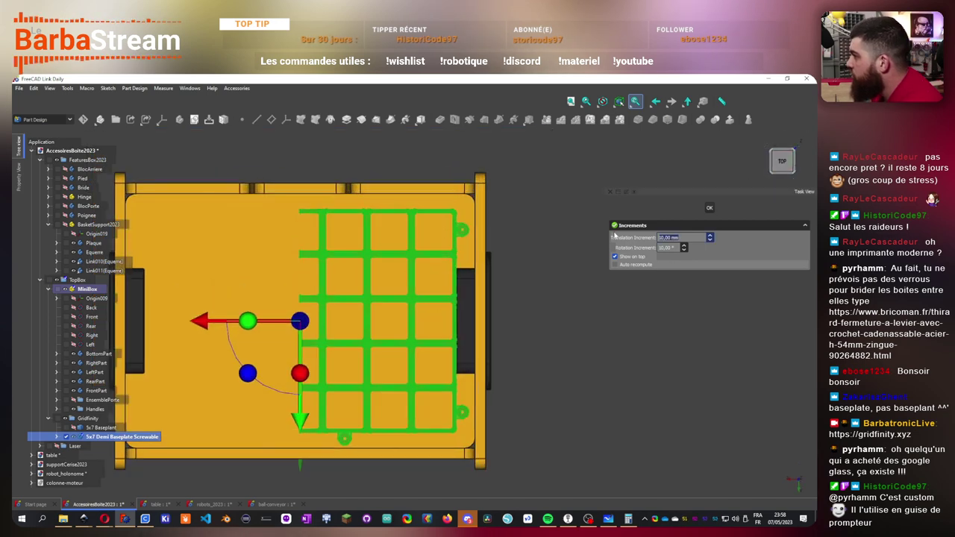
text(1)
scroll(314, 329, up, 2)
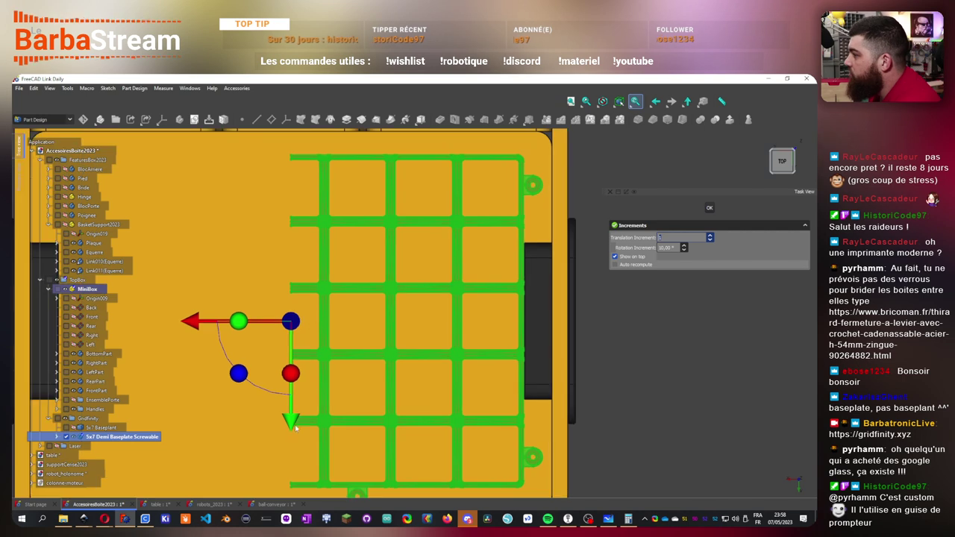
drag(294, 425, 296, 401)
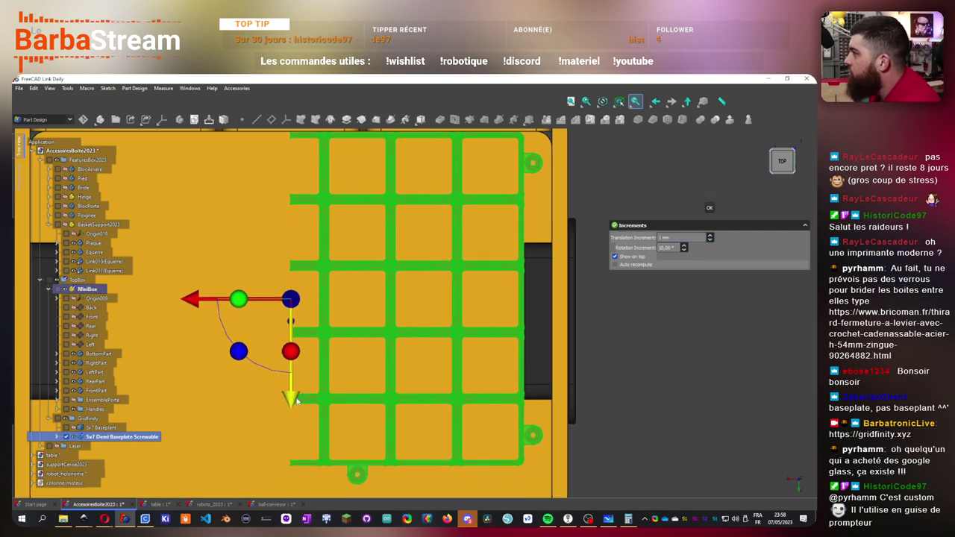
click(710, 208)
scroll(620, 254, down, 3)
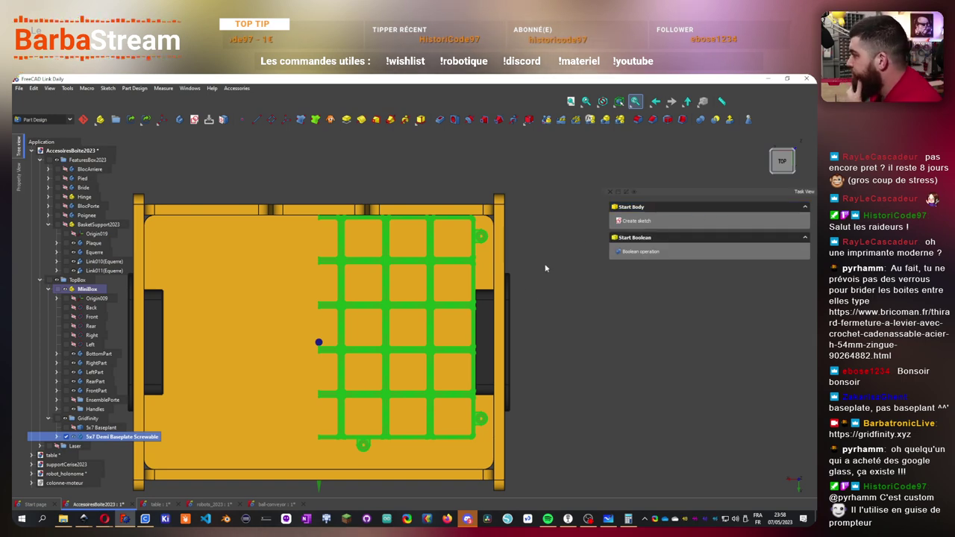
click(520, 373)
- Set the 5x7 Demi Baseplate Screwable's Shape Material colour to black
middle_drag(518, 399, 380, 440)
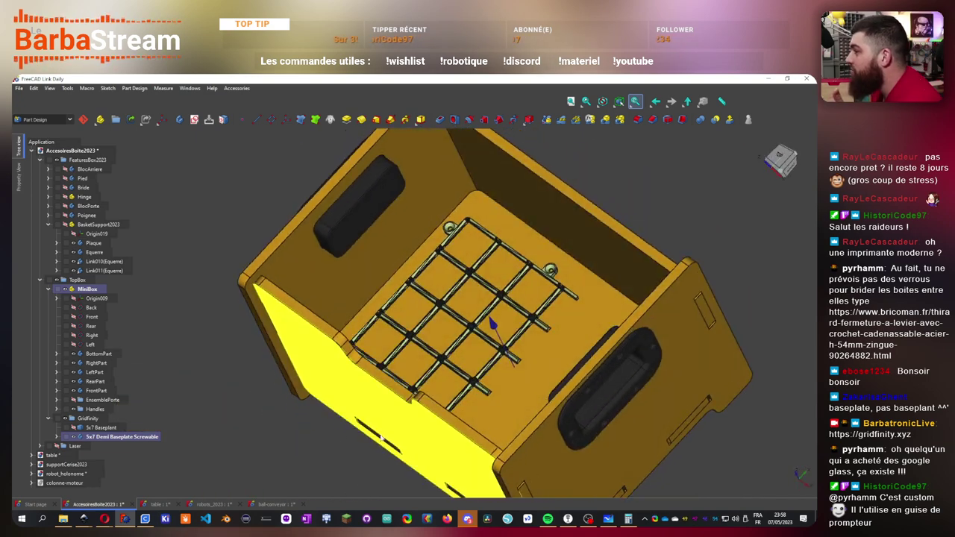
click(124, 438)
key(alt+Tab)
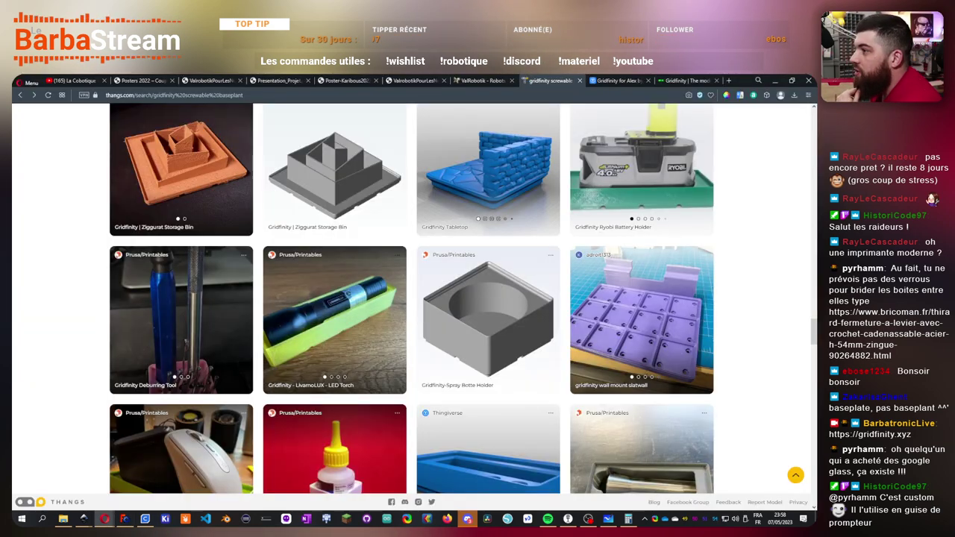
key(alt+Tab)
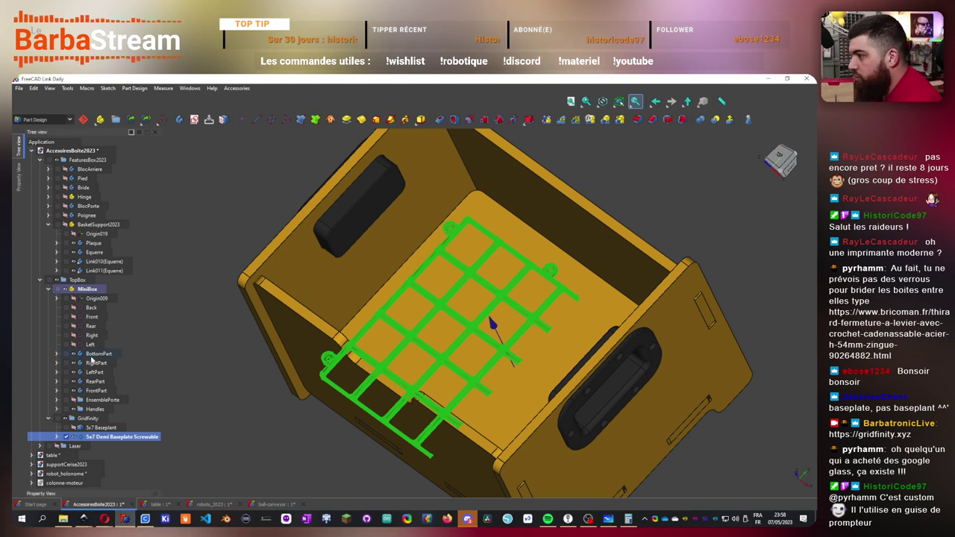
mouse_move(21, 184)
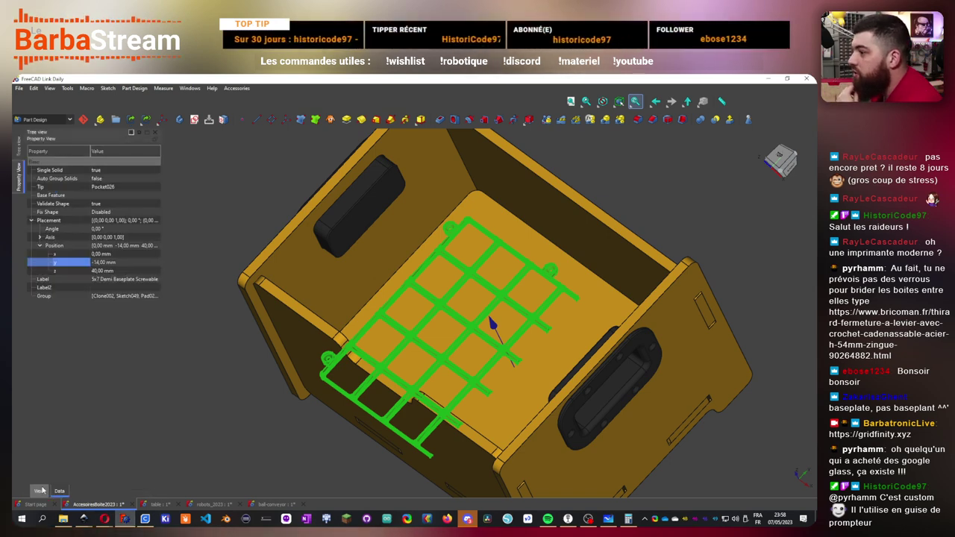
click(38, 491)
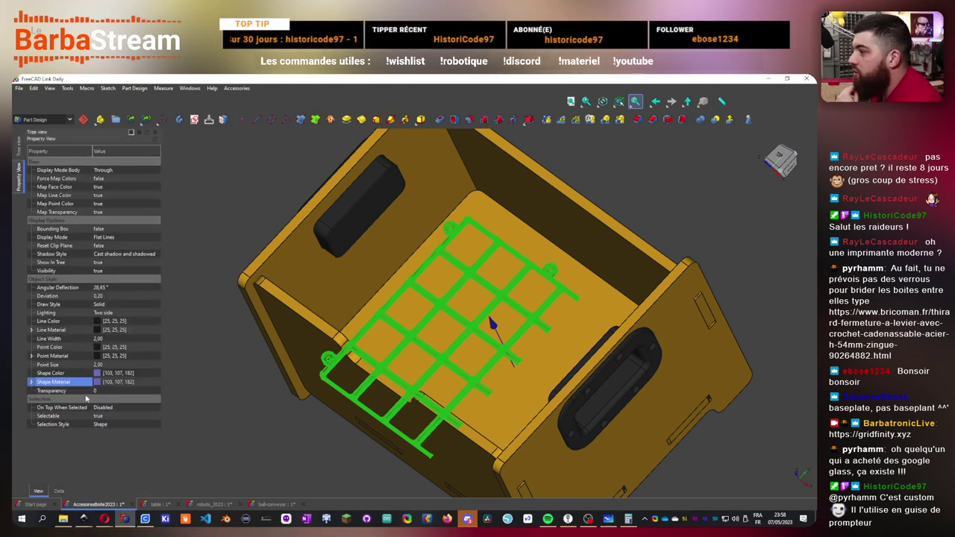
click(112, 383)
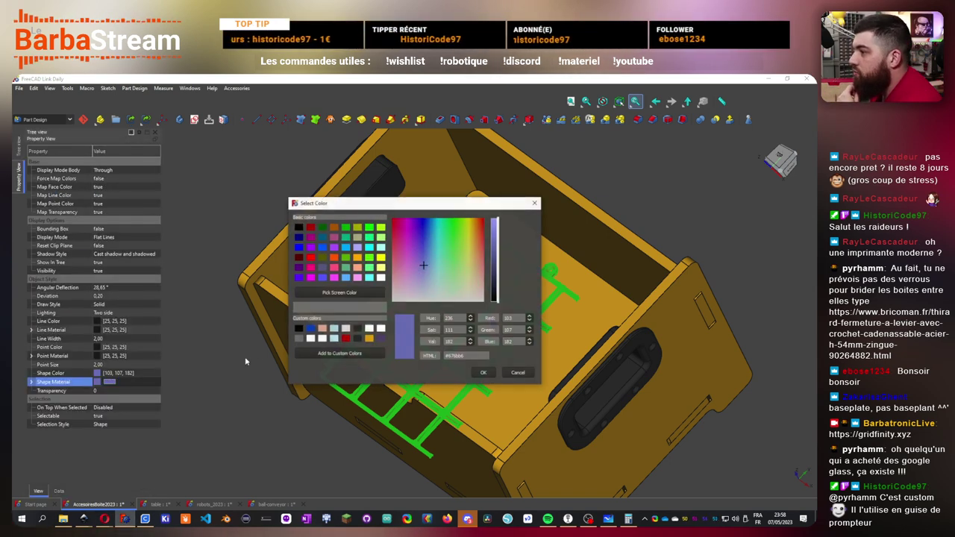
click(357, 329)
click(483, 373)
- Show the EnsemblePorte lid assembly over the box and view it from higher up
middle_drag(329, 268, 274, 325)
mouse_move(148, 306)
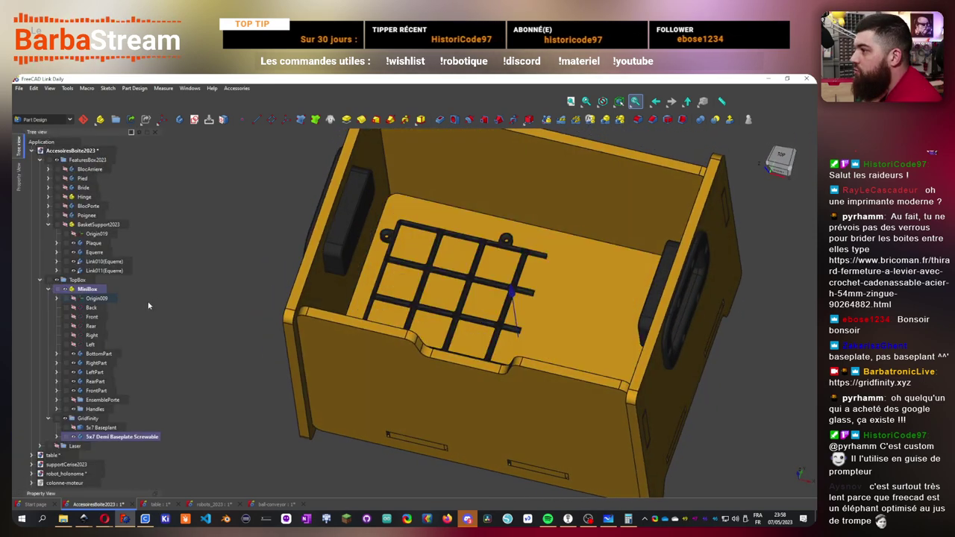
click(73, 402)
middle_drag(358, 461, 170, 509)
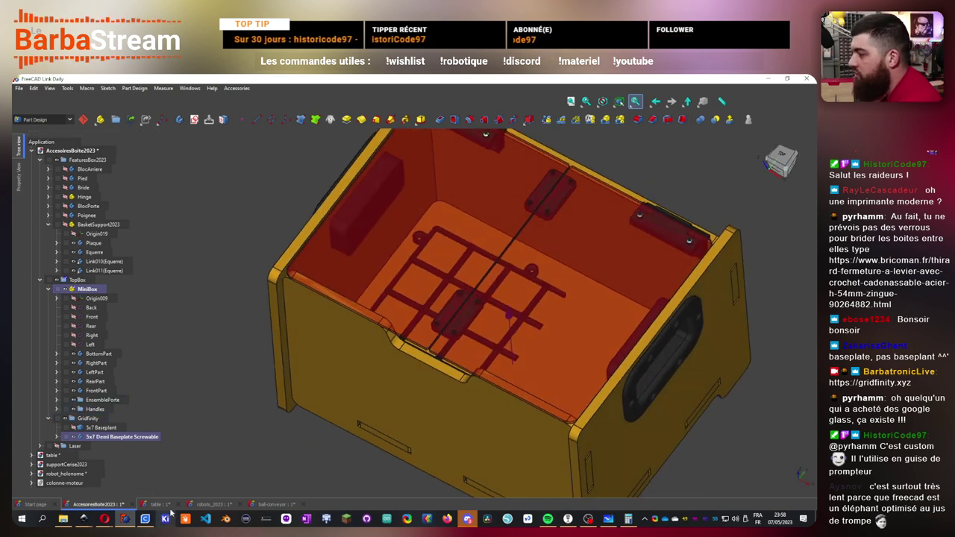
- Bring up the Beagleprint dashboard to see the print at 10 min 25 s, hot end 200°C
mouse_move(105, 518)
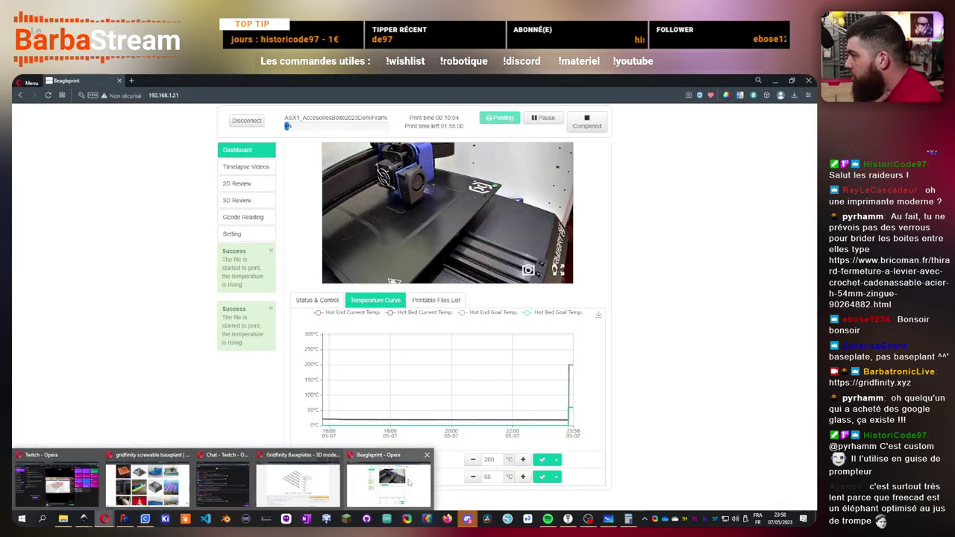
click(408, 483)
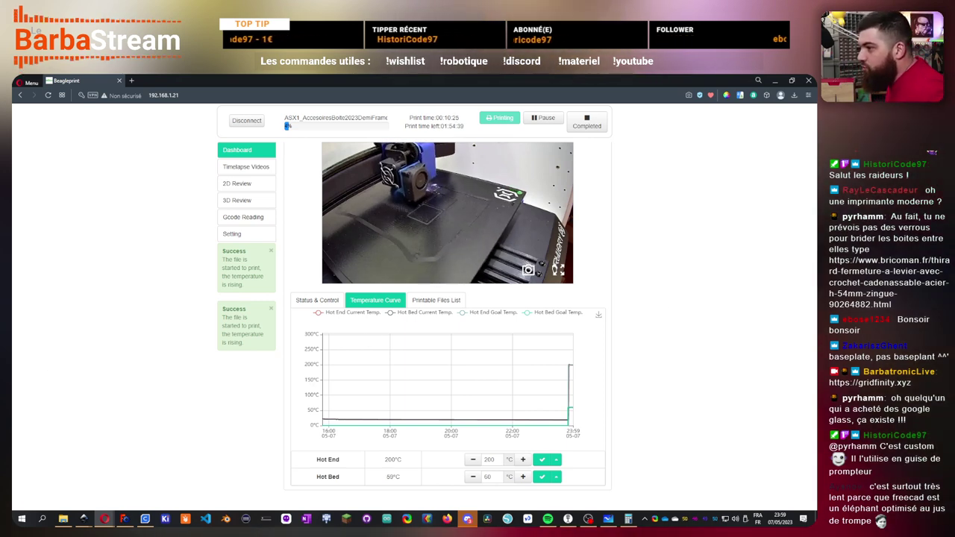
- Minimize the browser and orbit the MiniBox view in FreeCAD
click(774, 80)
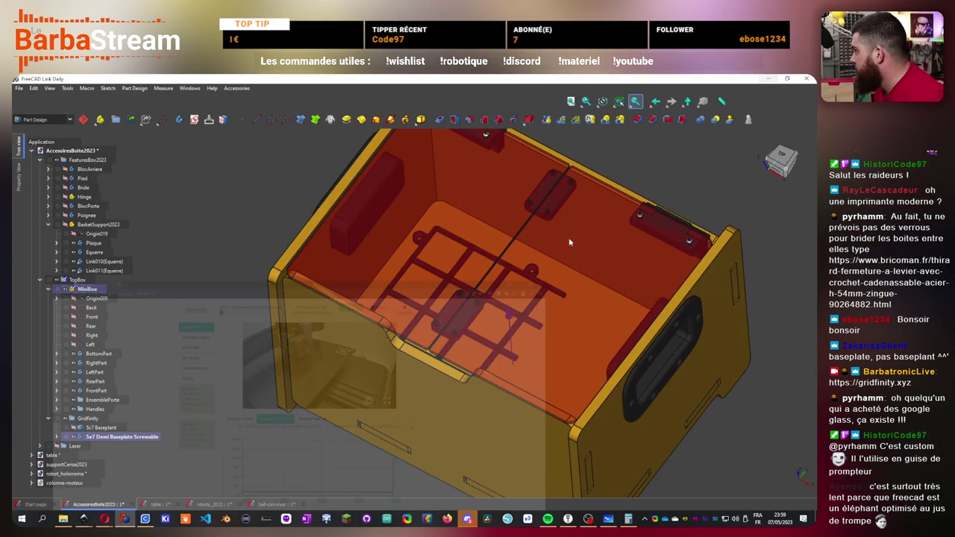
middle_drag(569, 238, 625, 401)
scroll(389, 348, up, 3)
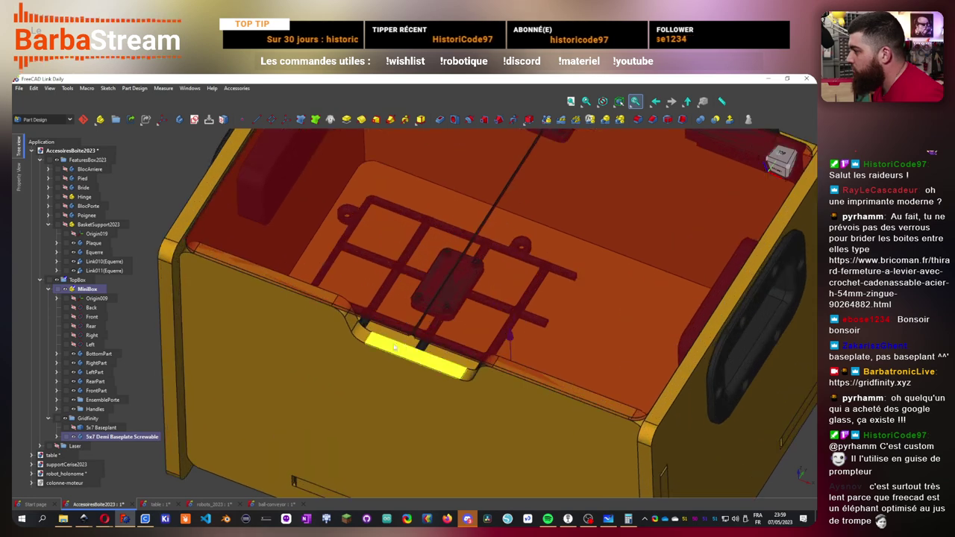
scroll(424, 351, down, 4)
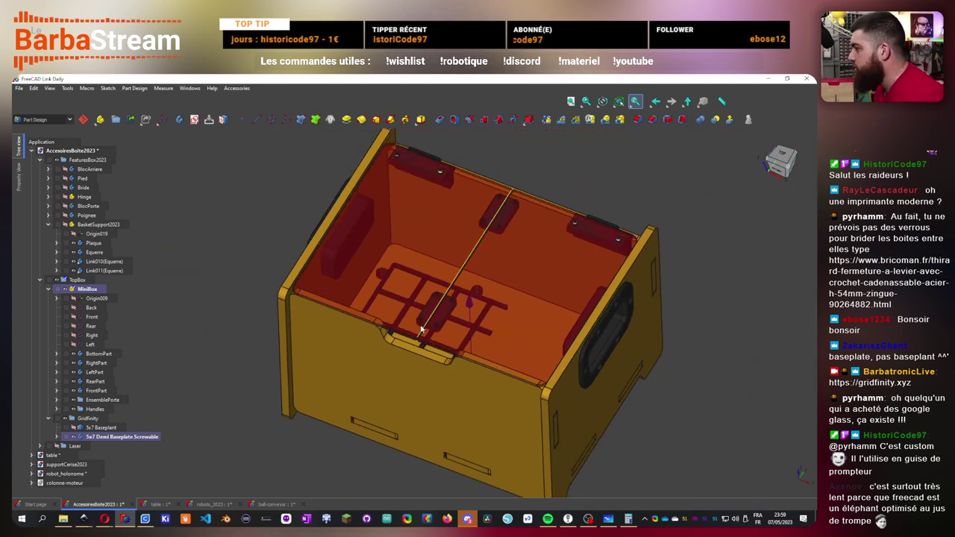
scroll(422, 328, up, 5)
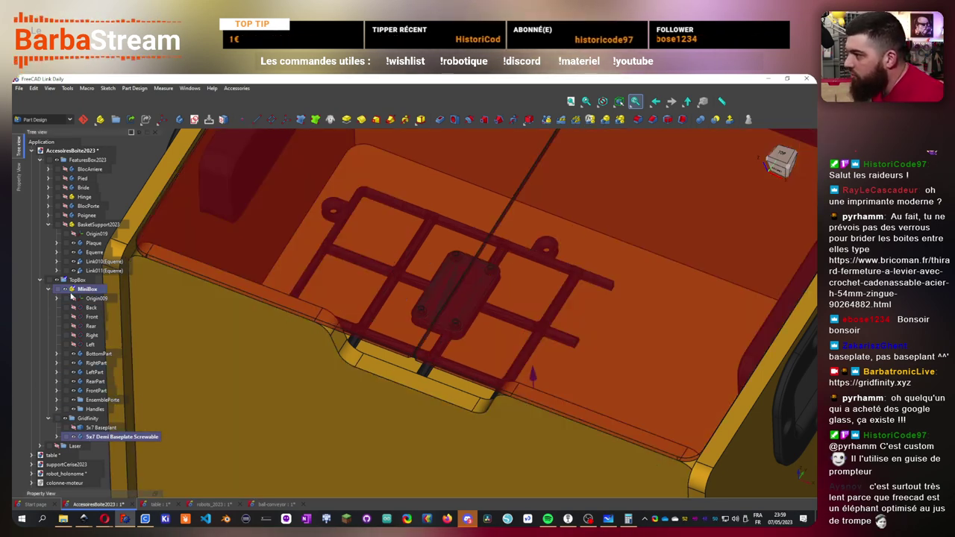
- Hide the EnsemblePorte parts and orbit over the revealed Gridfinity baseplate grid
click(75, 401)
scroll(595, 359, up, 5)
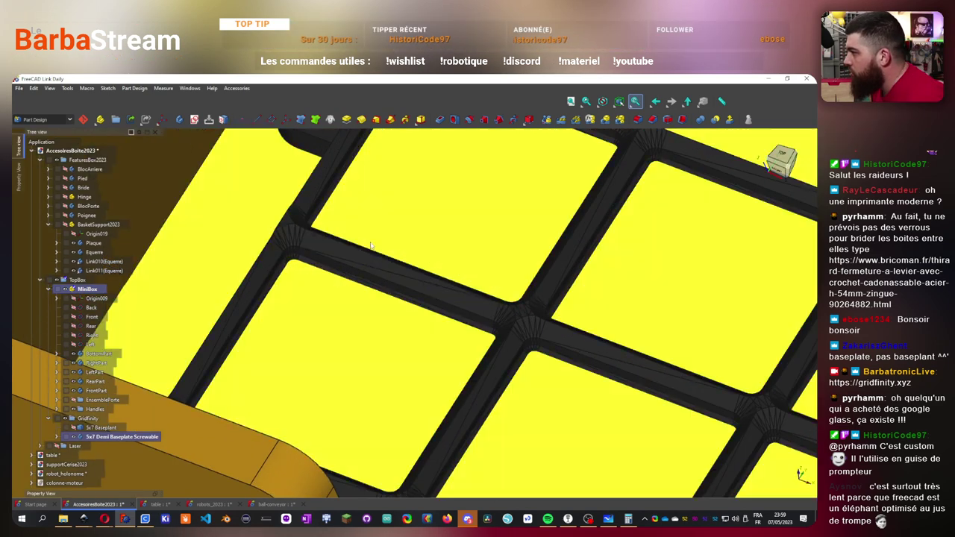
scroll(578, 387, down, 10)
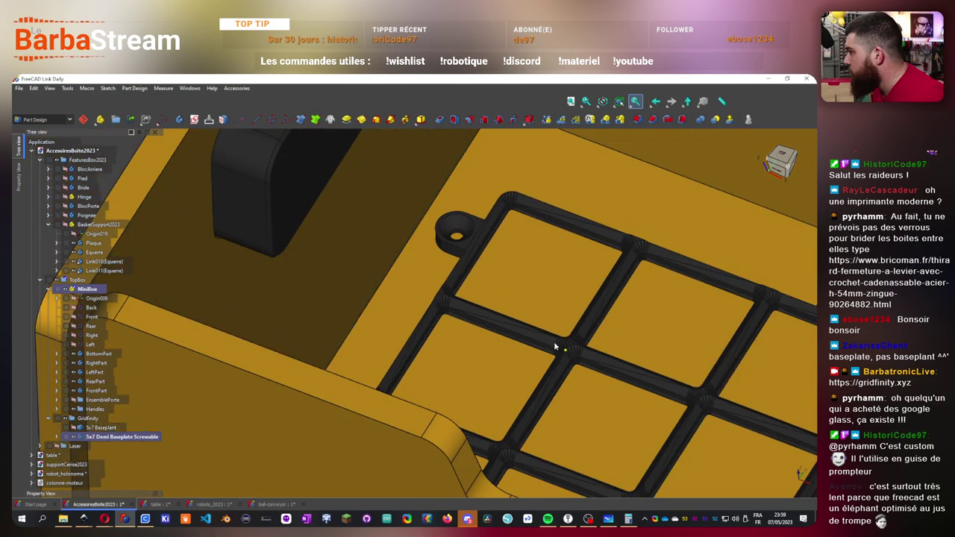
scroll(440, 381, up, 4)
middle_drag(441, 381, 470, 322)
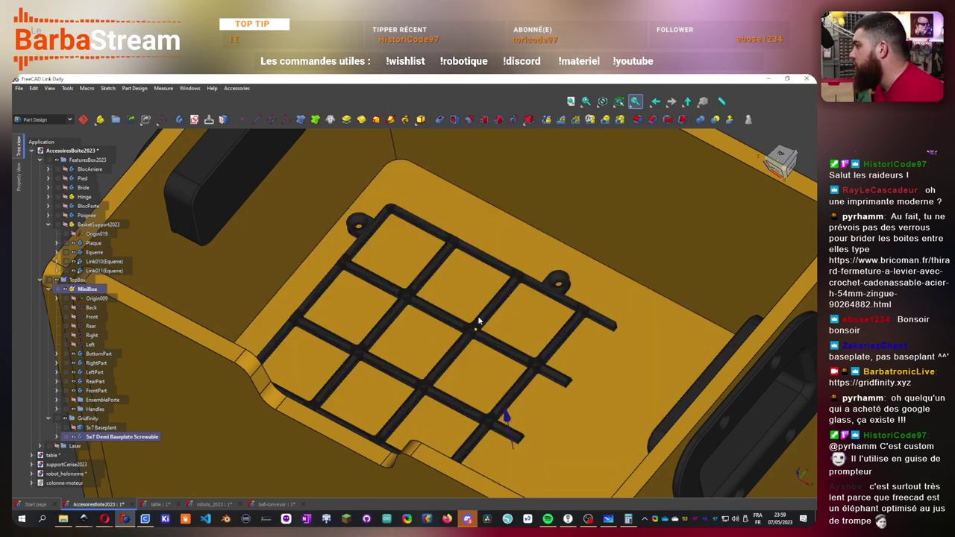
scroll(560, 330, down, 10)
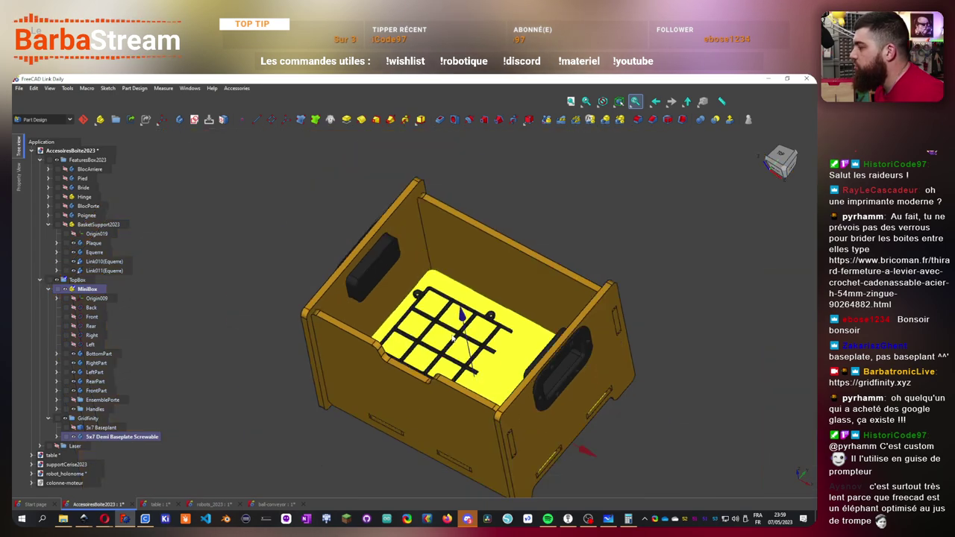
middle_drag(538, 373, 314, 440)
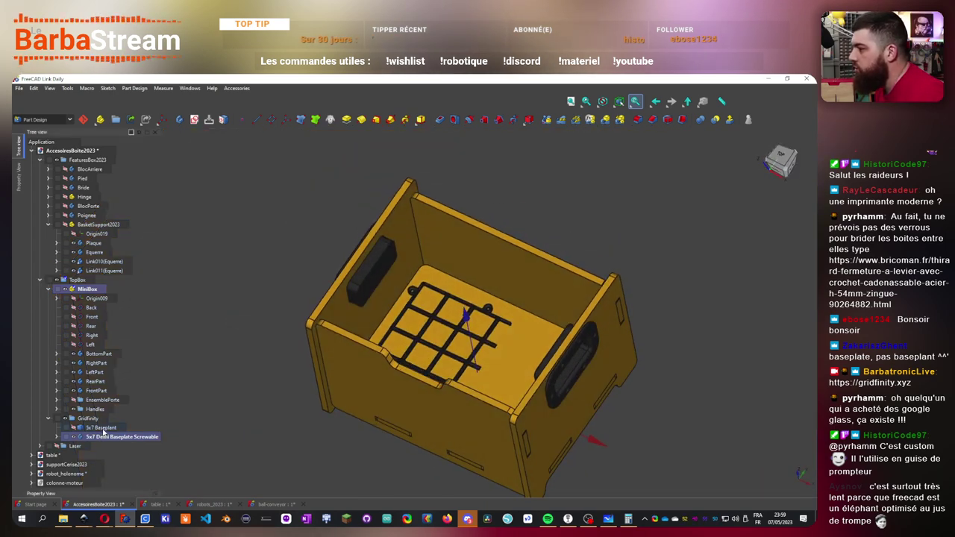
middle_drag(336, 470, 291, 350)
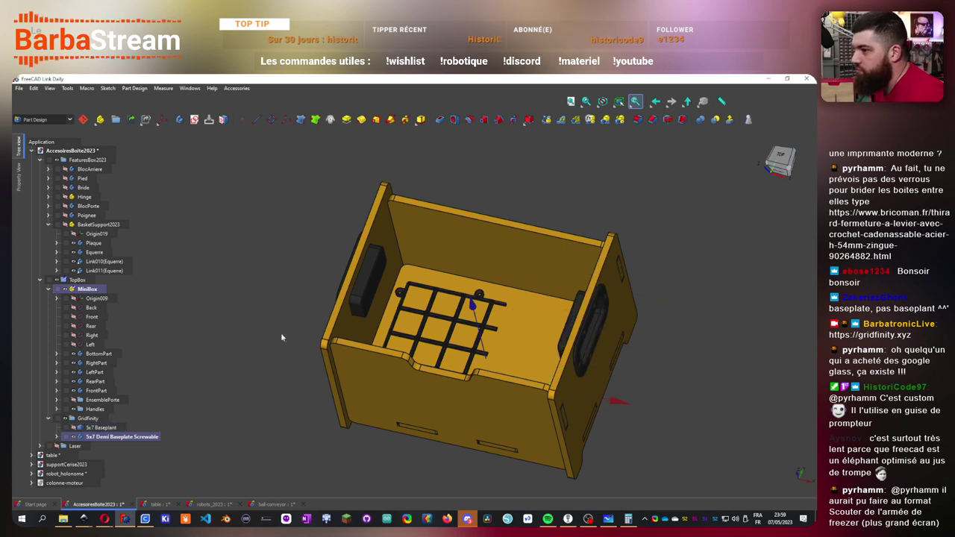
scroll(497, 344, up, 6)
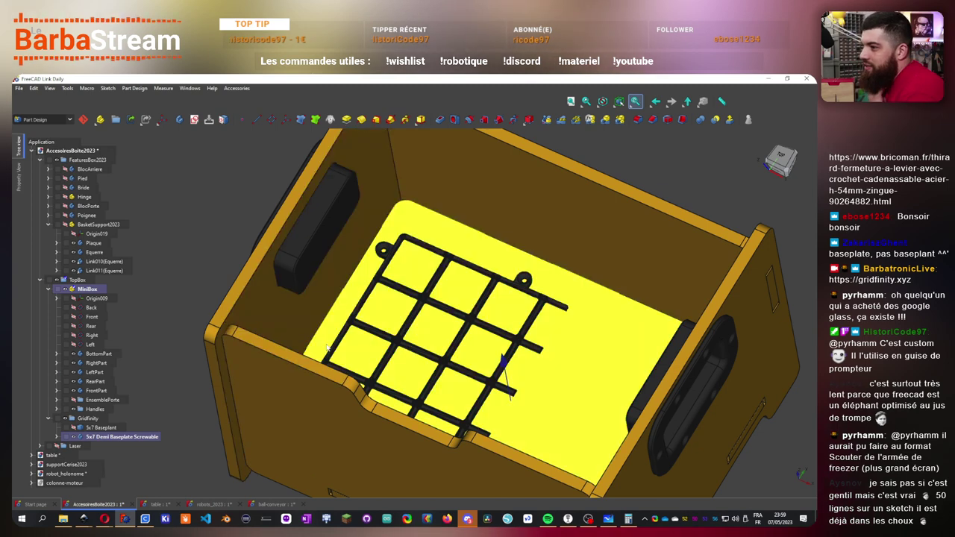
middle_drag(329, 339, 277, 340)
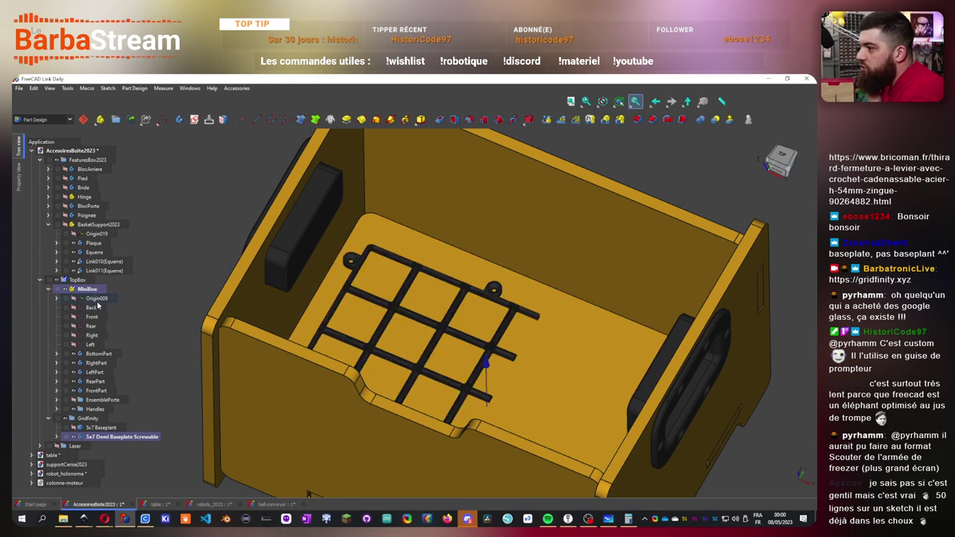
- Recompute MiniBox, collapse the MiniBox and Gridfinity nodes, and view robots_2023's underside
right_click(94, 289)
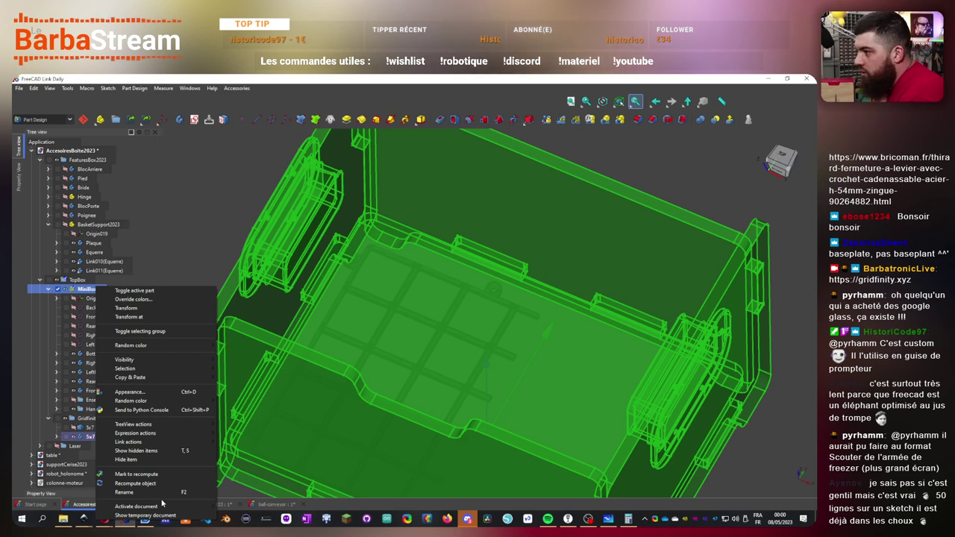
click(142, 483)
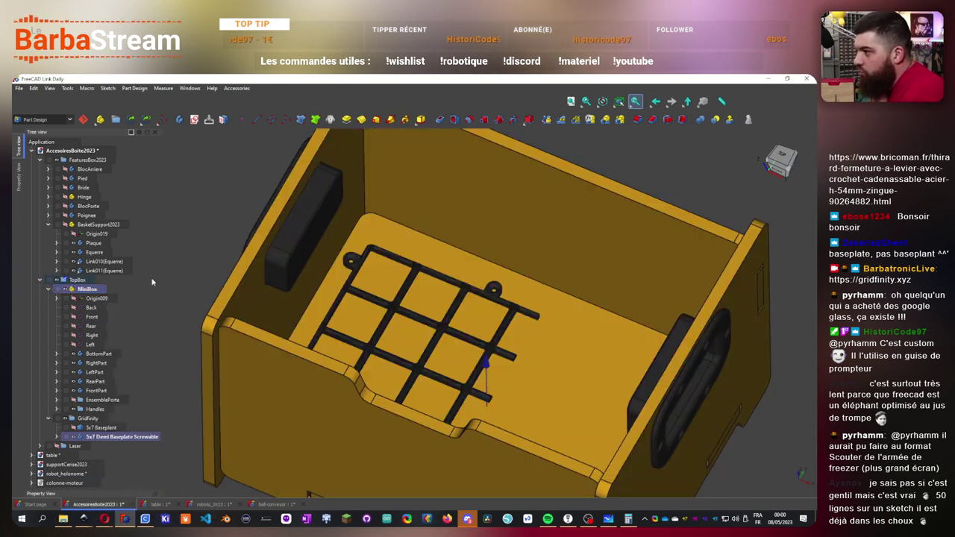
click(49, 288)
click(47, 299)
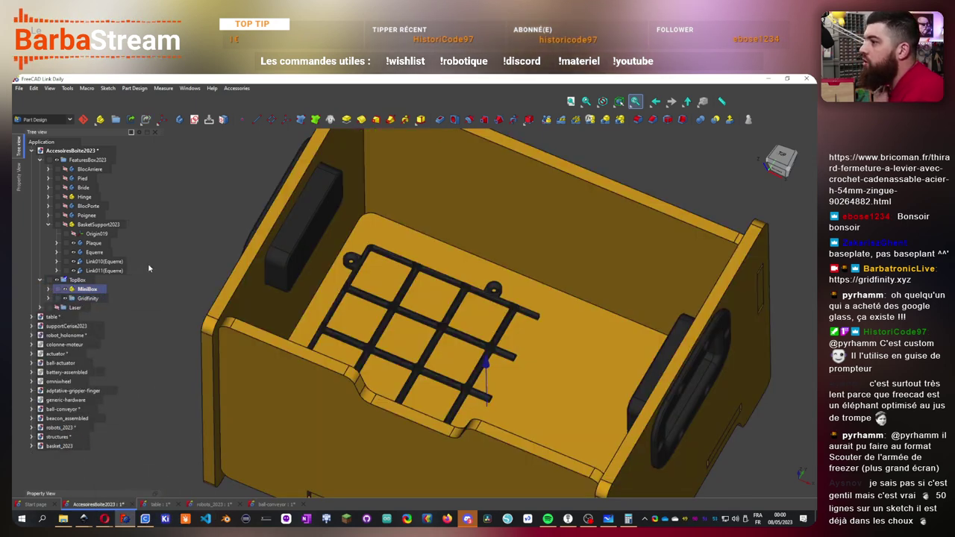
click(213, 504)
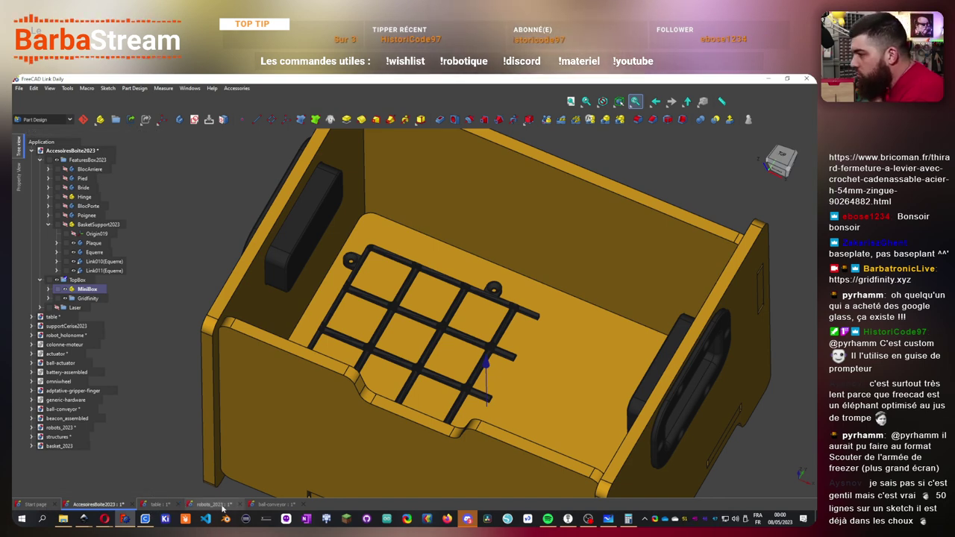
middle_drag(284, 438, 403, 418)
- Inspect the robot's bottom plate from the bottom view, then collapse the robots_2023 tree
key(5)
scroll(395, 366, up, 6)
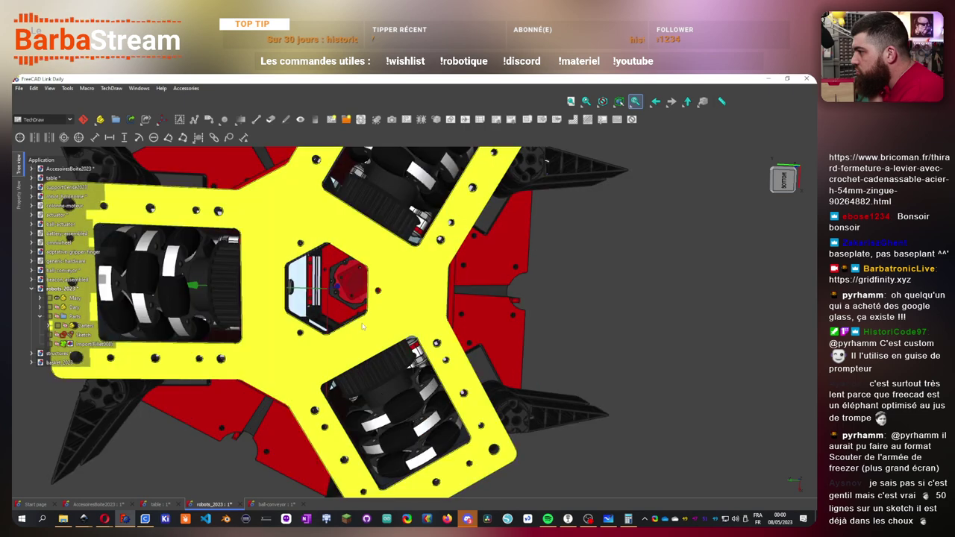
scroll(395, 366, down, 4)
click(328, 261)
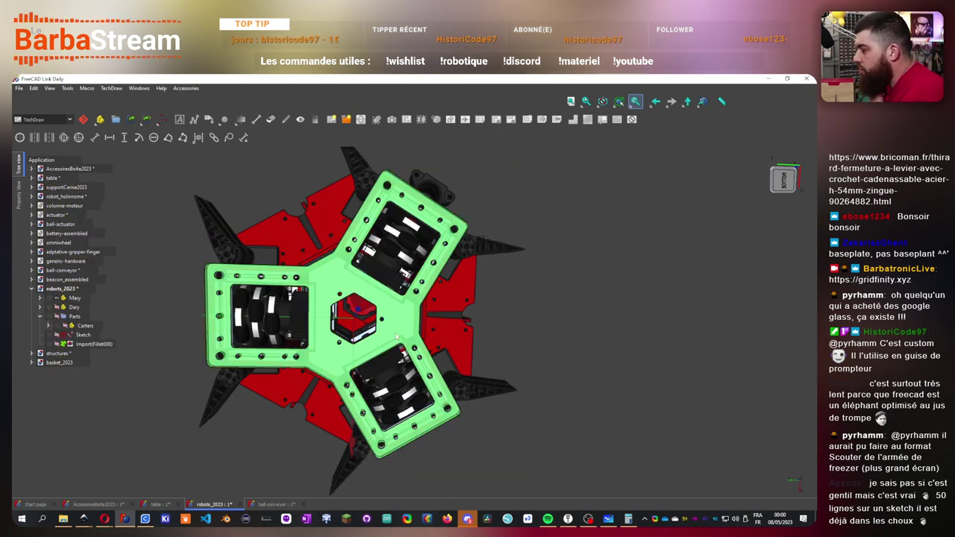
middle_drag(397, 337, 480, 351)
scroll(483, 410, down, 3)
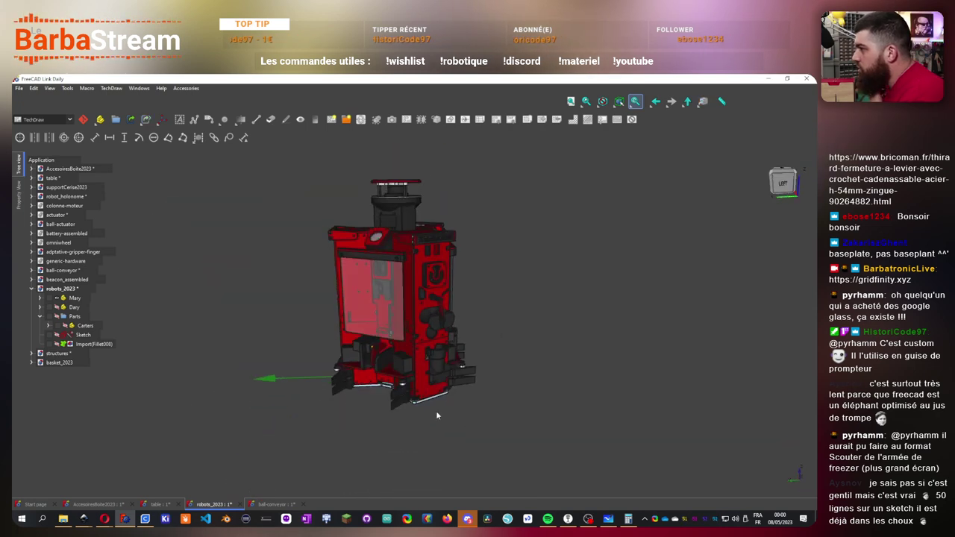
scroll(477, 373, up, 1)
scroll(500, 332, up, 4)
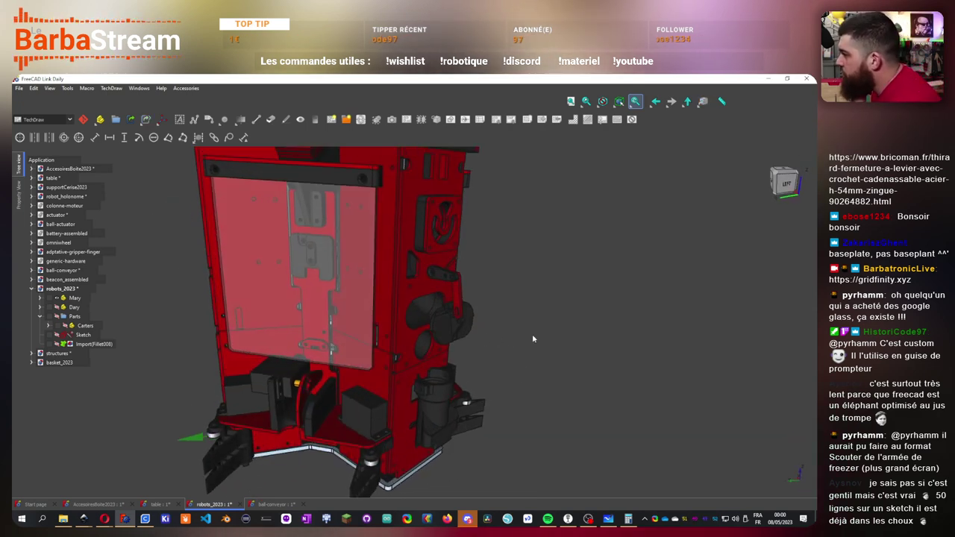
click(31, 289)
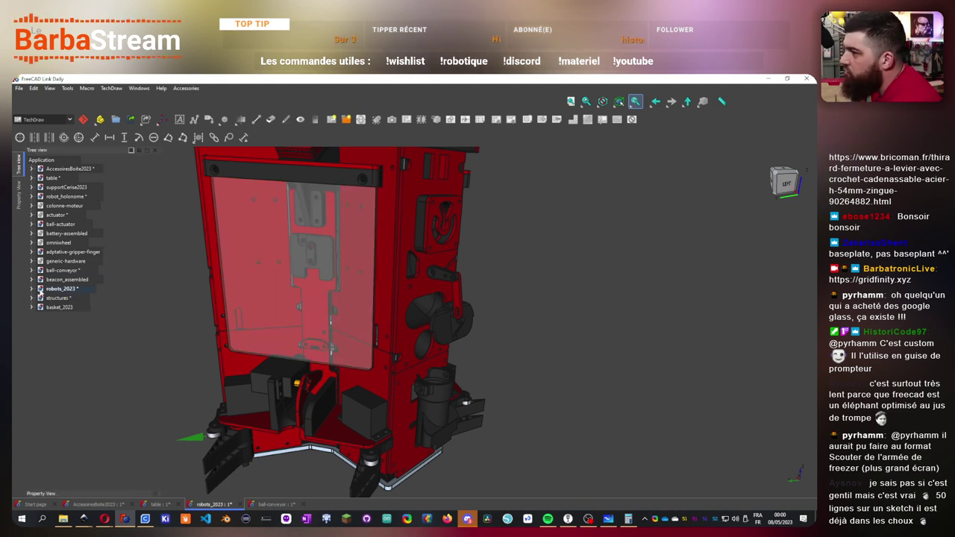
- Open the ball-actuator model and orbit it to an upright view
double_click(59, 225)
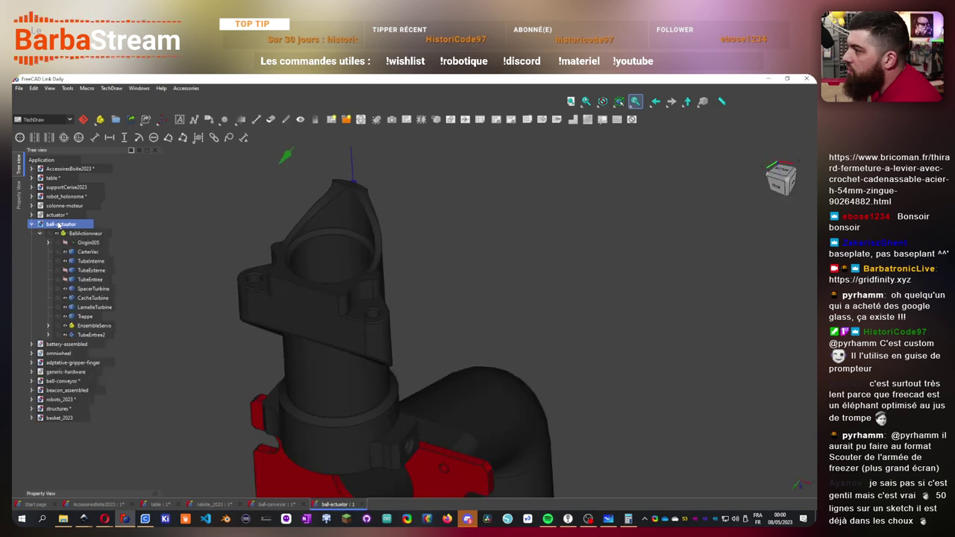
middle_drag(497, 280, 500, 389)
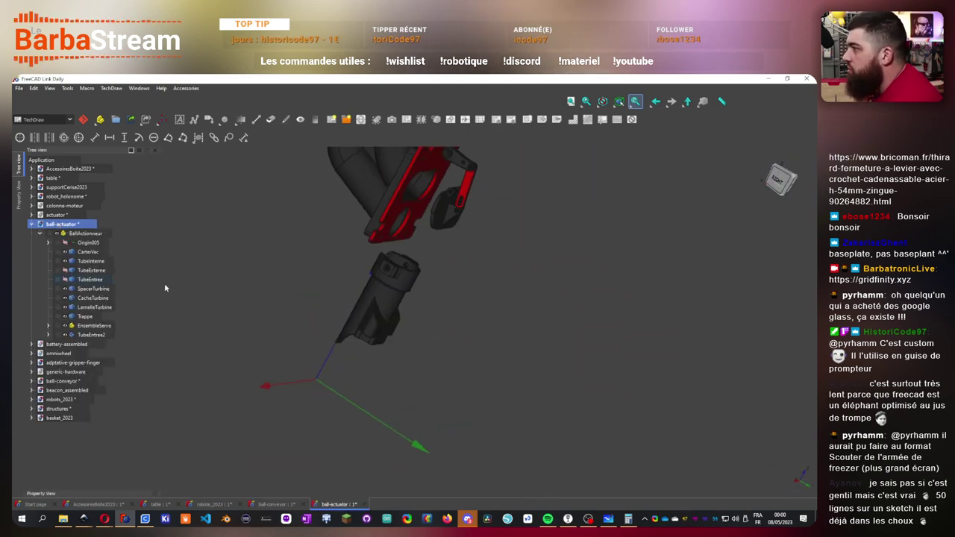
middle_drag(269, 294, 431, 379)
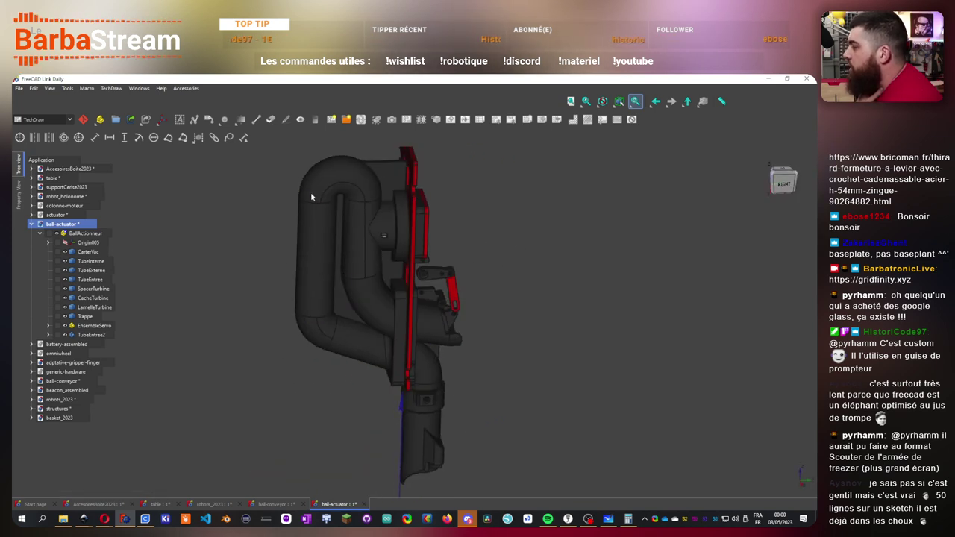
- Switch to Part Design, view the actuator from the right, and collapse its tree node
click(43, 119)
click(41, 183)
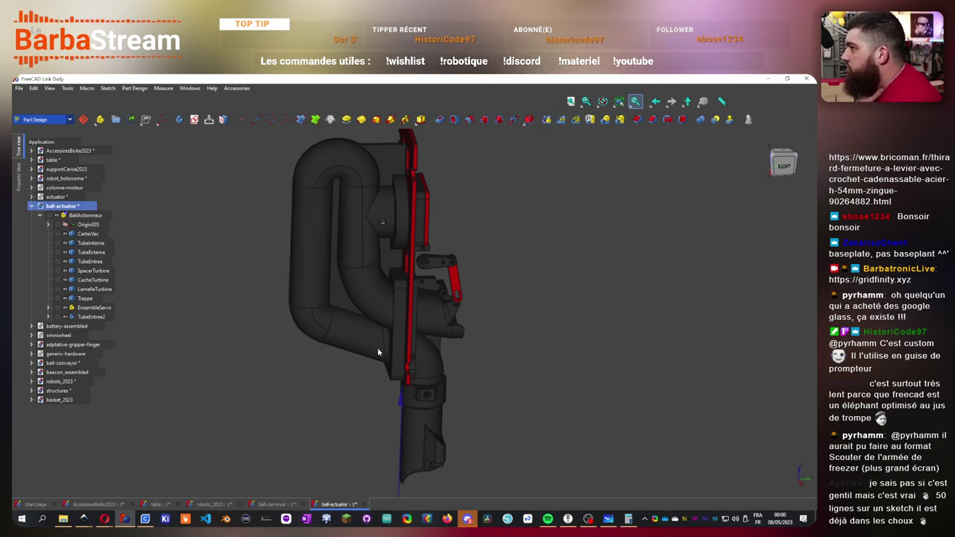
middle_drag(343, 358, 500, 321)
key(3)
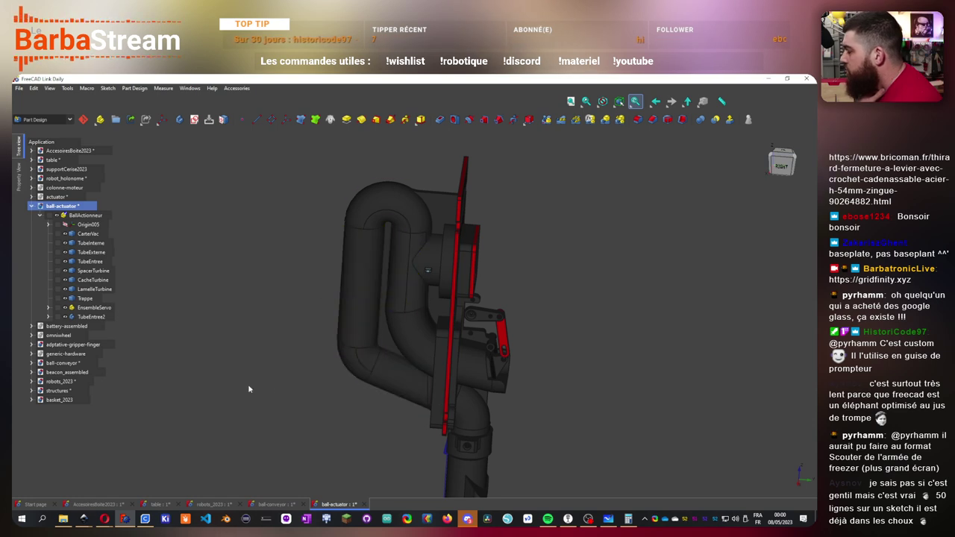
middle_drag(249, 388, 448, 291)
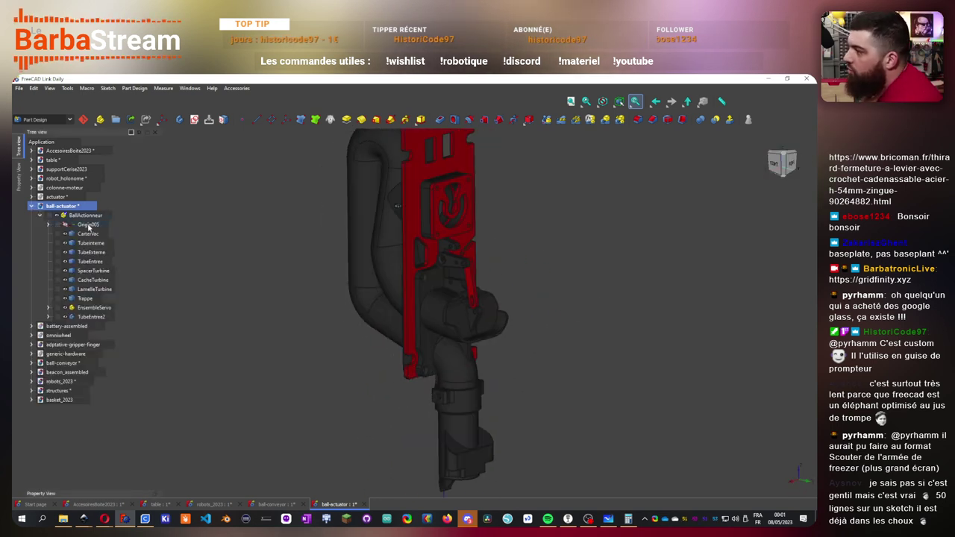
click(39, 208)
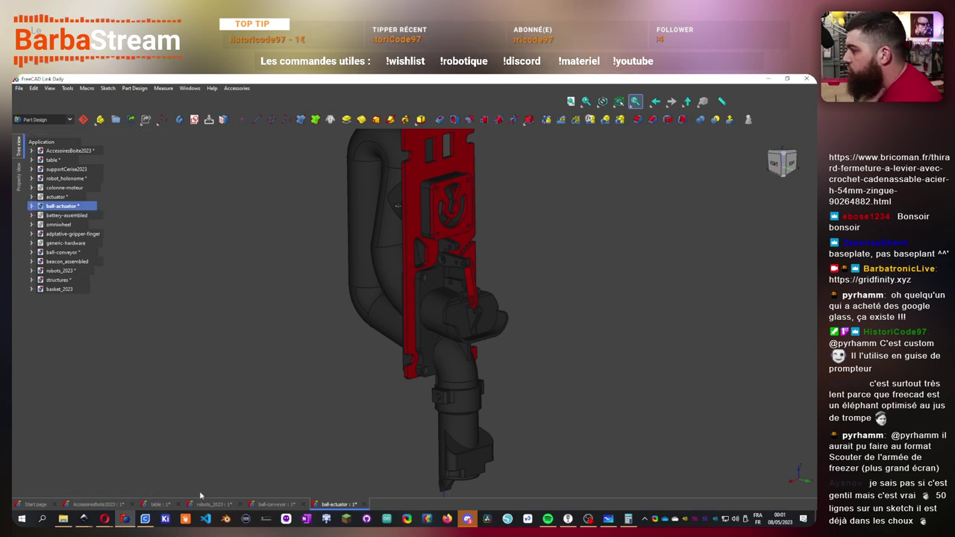
- Orbit the robots_2023 robot, then switch to ball-conveyor and save it with Ctrl+S
click(213, 504)
middle_drag(505, 350, 436, 441)
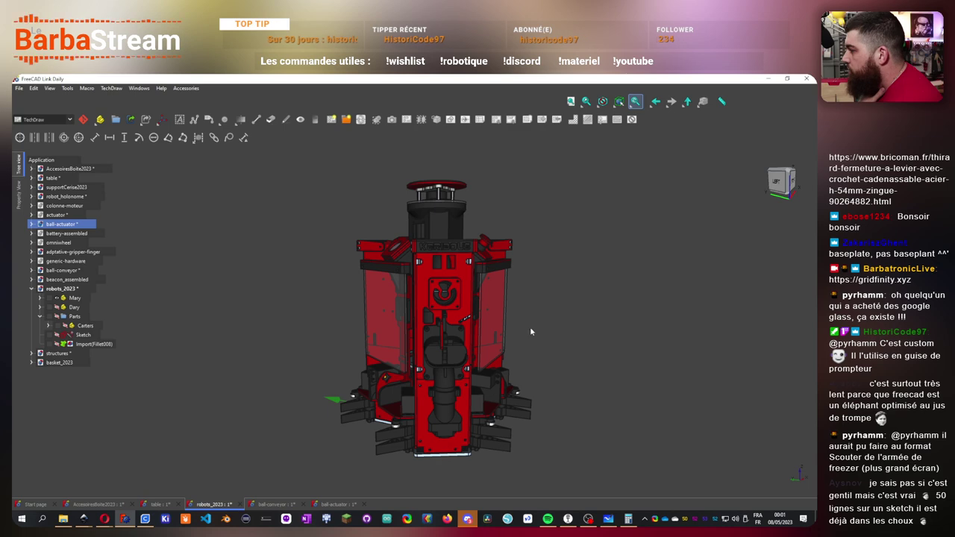
middle_drag(530, 332, 410, 409)
key(ctrl+Tab)
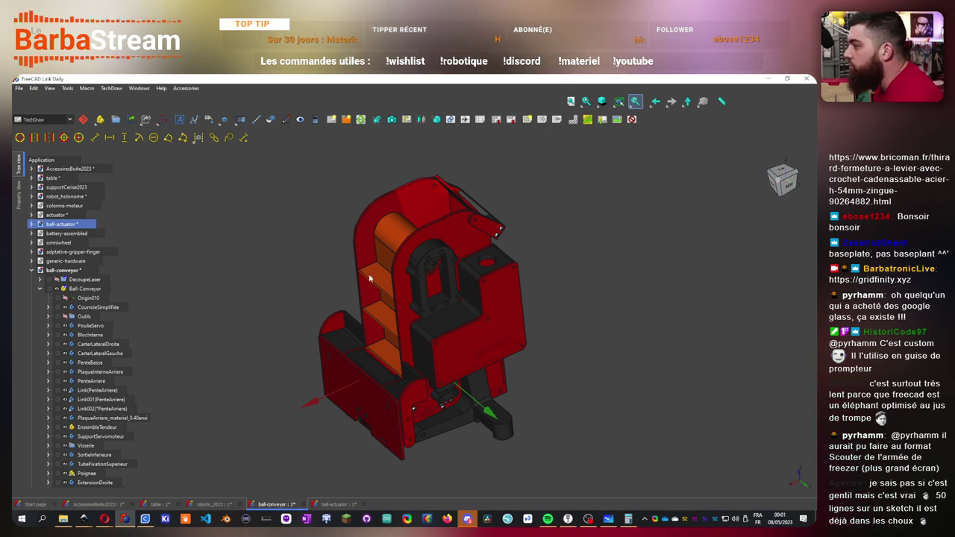
key(ctrl+s)
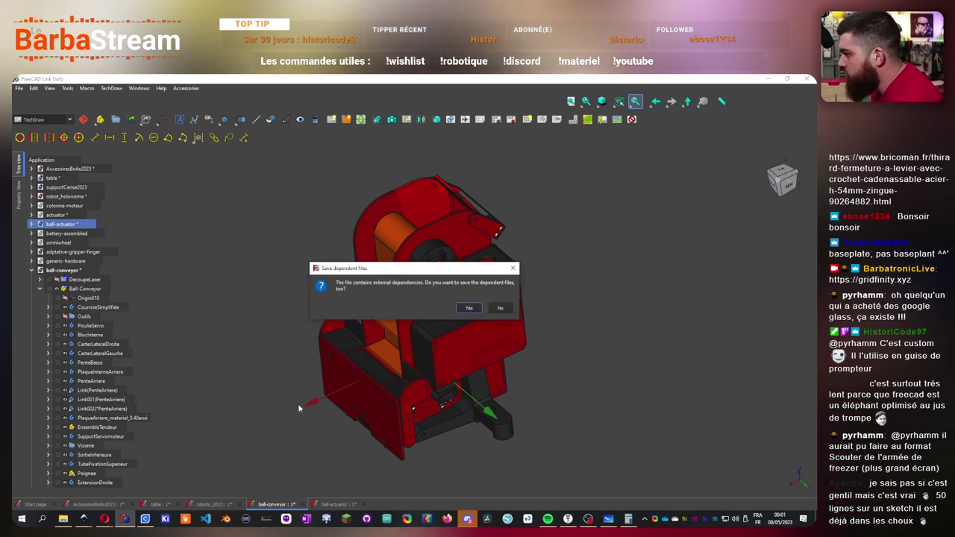
- Confirm saving the ball-conveyor's external dependent files as well
click(470, 308)
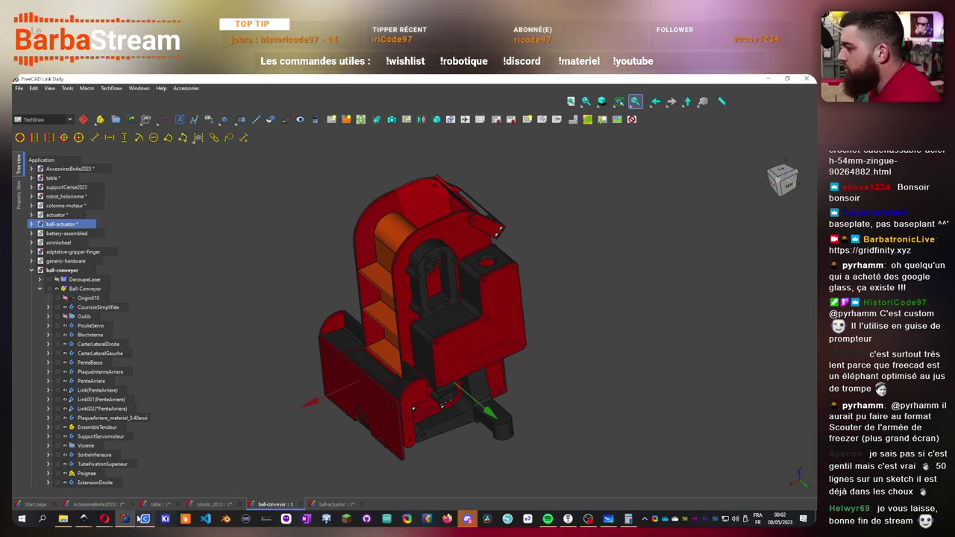
mouse_move(105, 519)
click(356, 490)
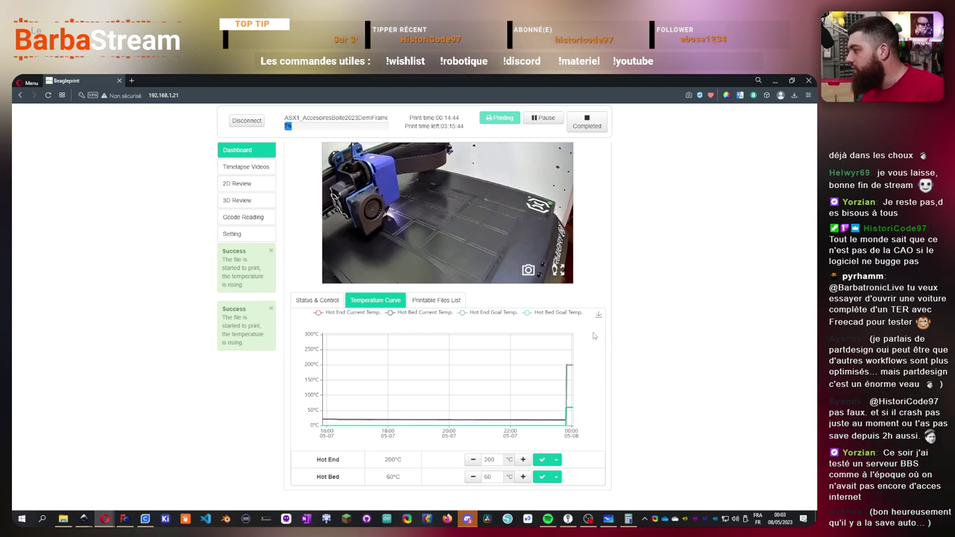
click(124, 519)
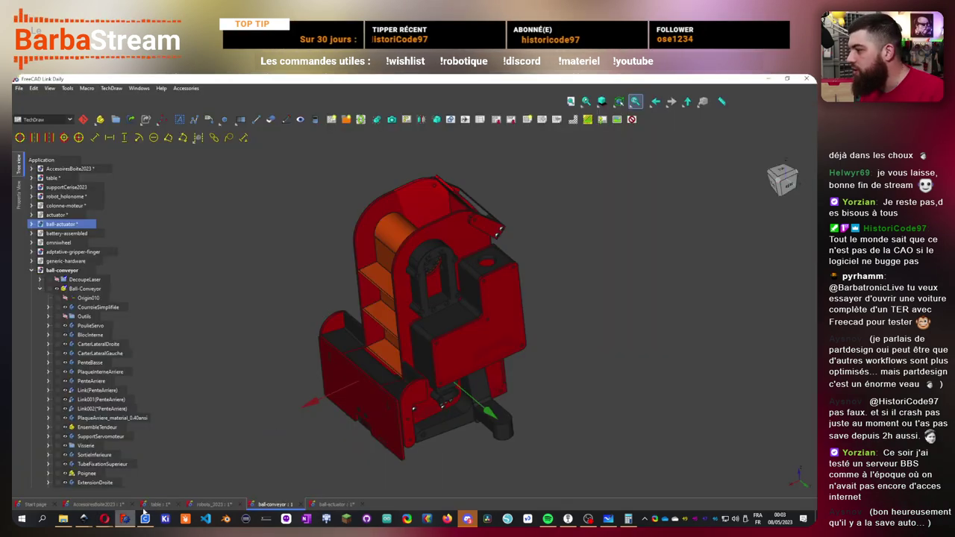
- Show the robots_2023 document and orbit the red robot through several angles
click(210, 505)
middle_drag(448, 328, 500, 302)
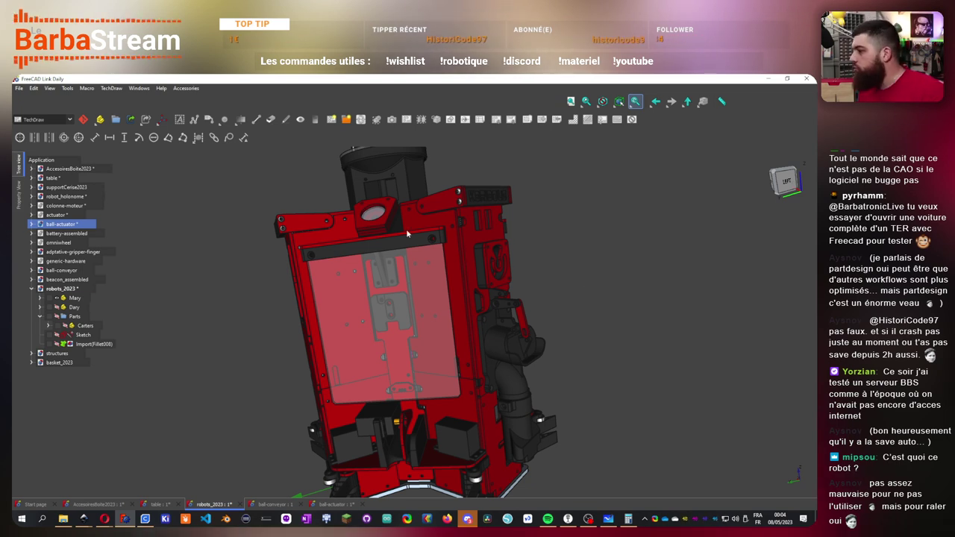
- Display the table document with the red robots on the 2023 game table
click(156, 505)
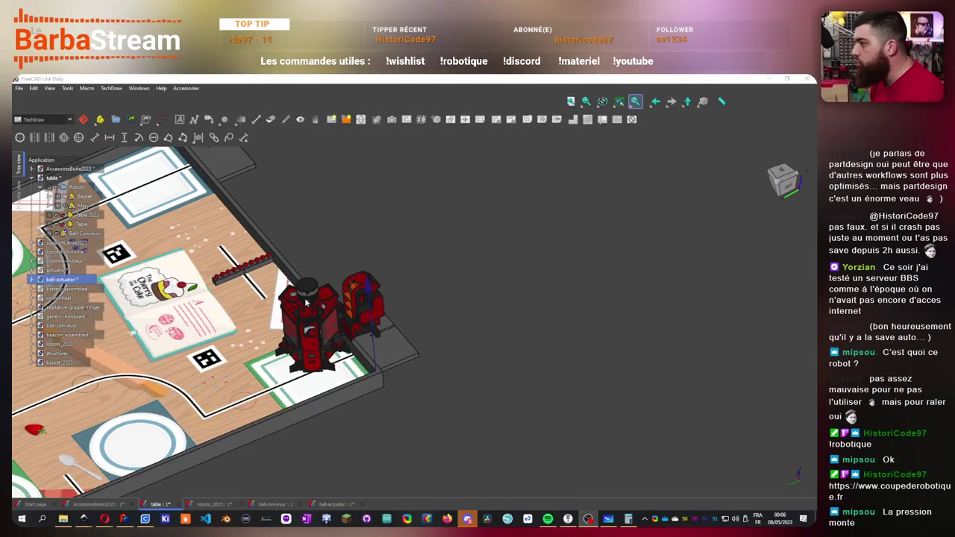
- Zoom and orbit until the red robot on the game table fills the viewport
scroll(306, 301, down, 5)
scroll(414, 303, up, 6)
middle_drag(521, 404, 433, 336)
scroll(433, 335, up, 3)
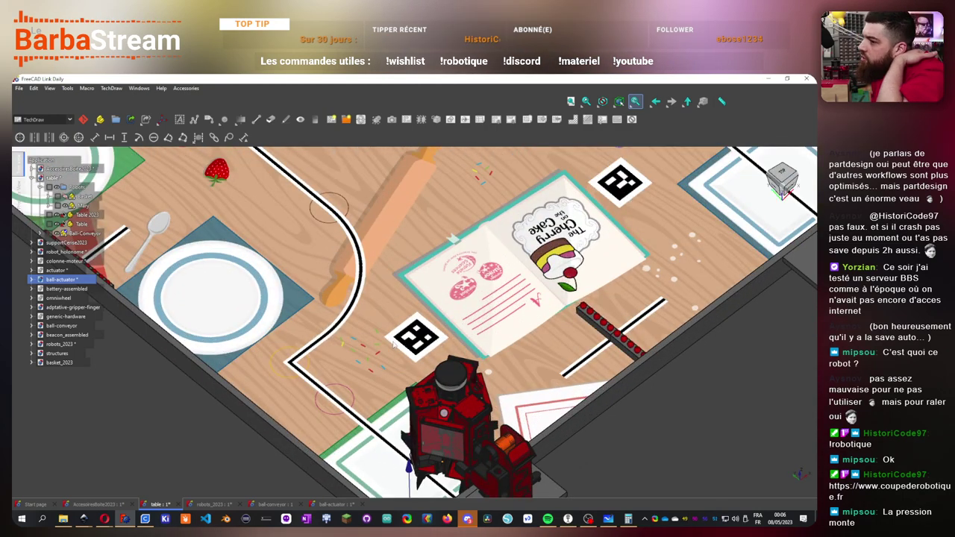
mouse_move(394, 344)
middle_down()
mouse_move(475, 391)
mouse_move(521, 394)
mouse_move(532, 360)
mouse_move(564, 392)
mouse_move(545, 405)
mouse_move(514, 403)
mouse_move(543, 321)
middle_up()
scroll(579, 408, up, 5)
scroll(580, 407, down, 6)
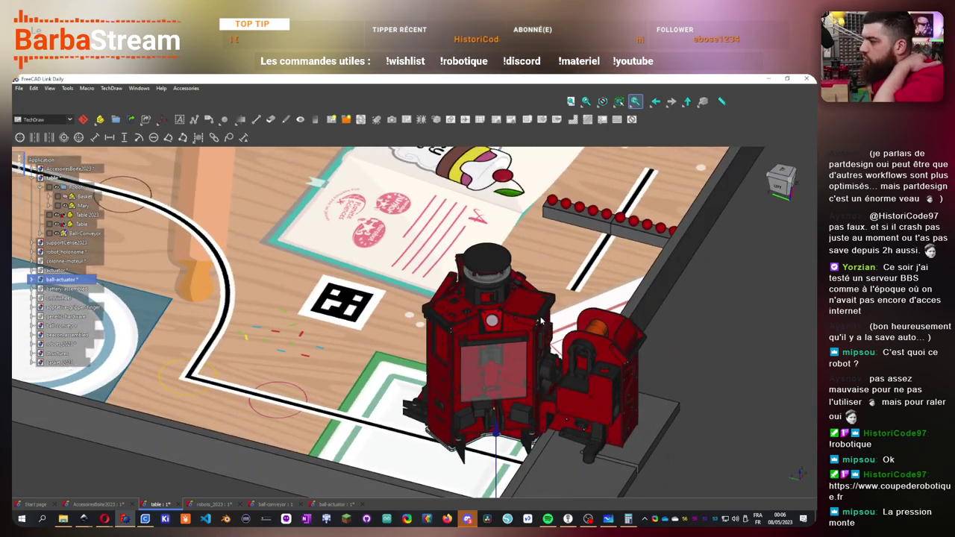
scroll(499, 369, down, 3)
scroll(498, 369, up, 4)
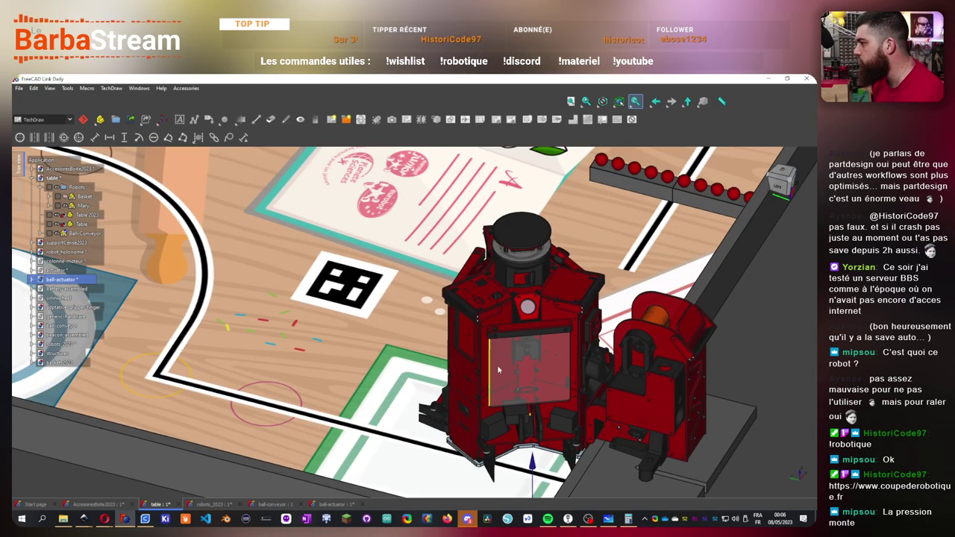
scroll(507, 377, down, 2)
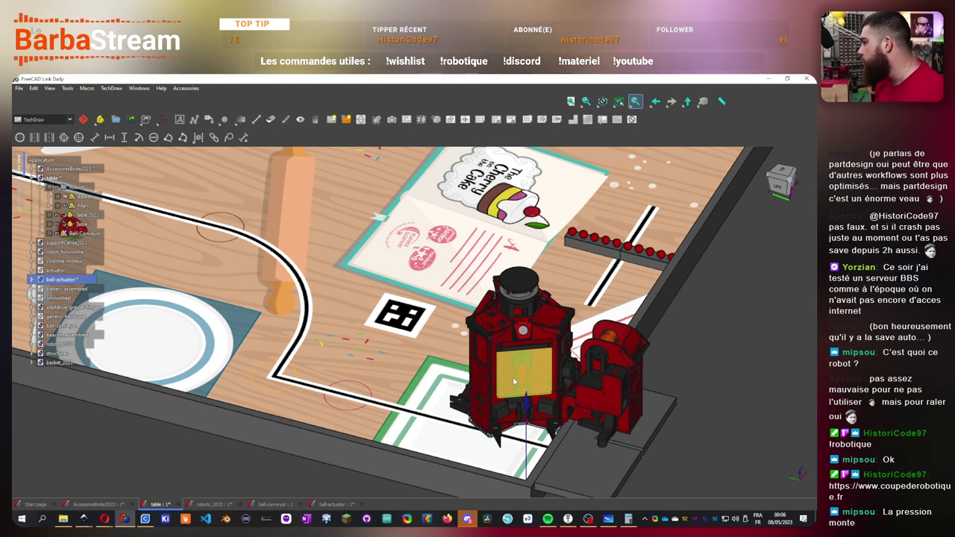
scroll(657, 367, up, 4)
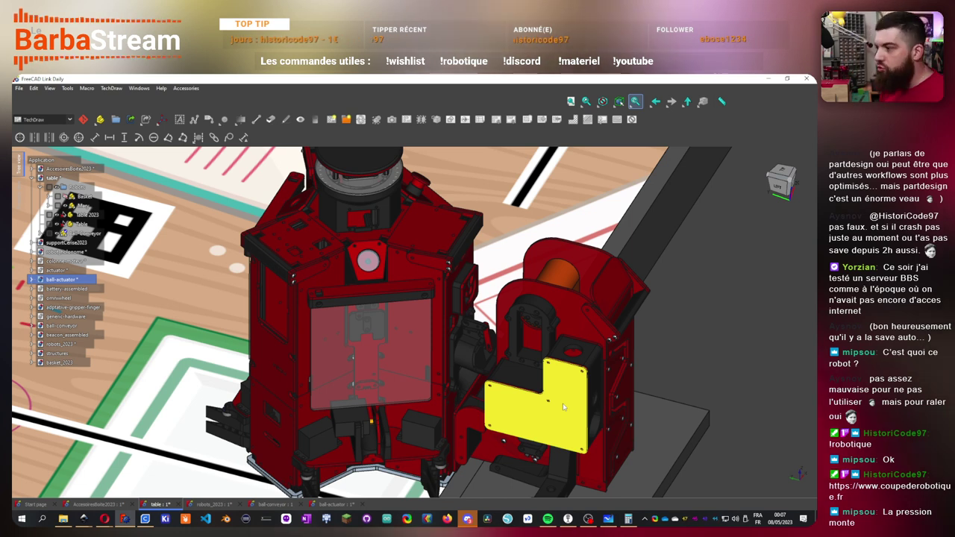
scroll(493, 328, down, 2)
middle_drag(493, 317, 478, 309)
scroll(478, 309, up, 3)
scroll(479, 308, up, 2)
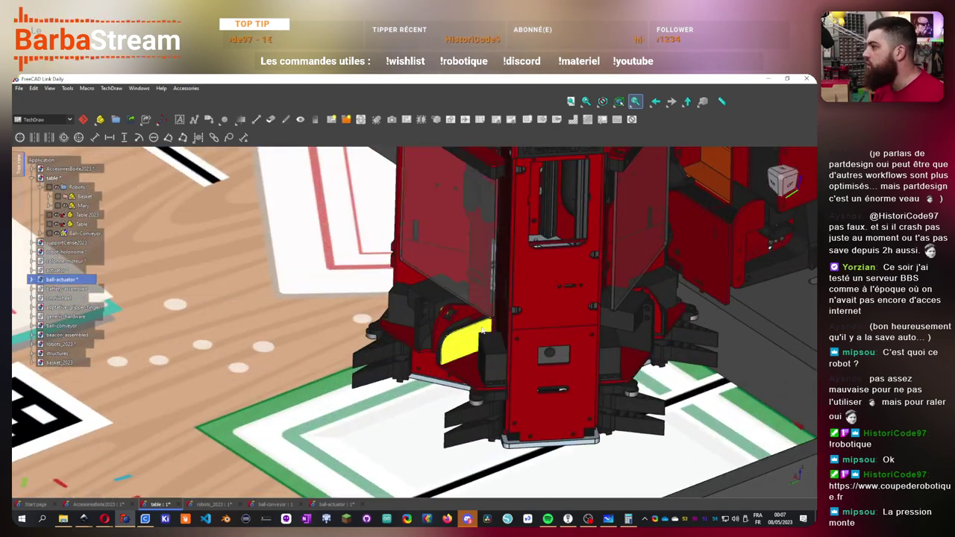
scroll(466, 343, down, 2)
scroll(455, 381, up, 2)
scroll(445, 408, down, 2)
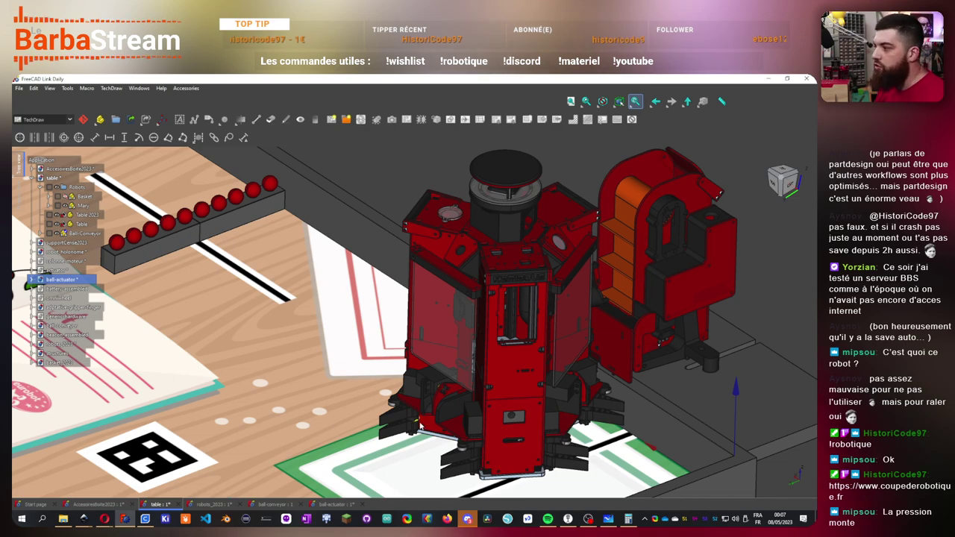
middle_drag(468, 436, 425, 415)
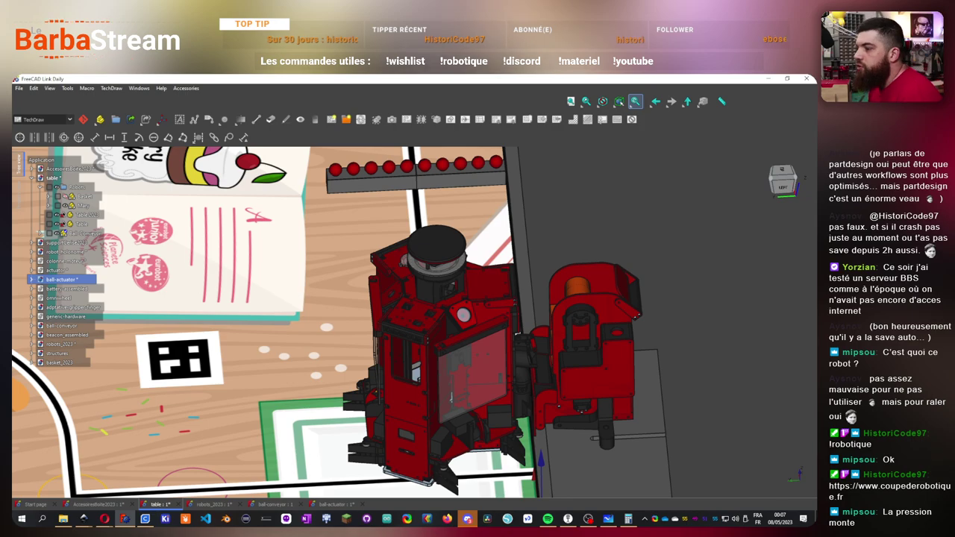
scroll(459, 381, down, 8)
scroll(472, 363, up, 6)
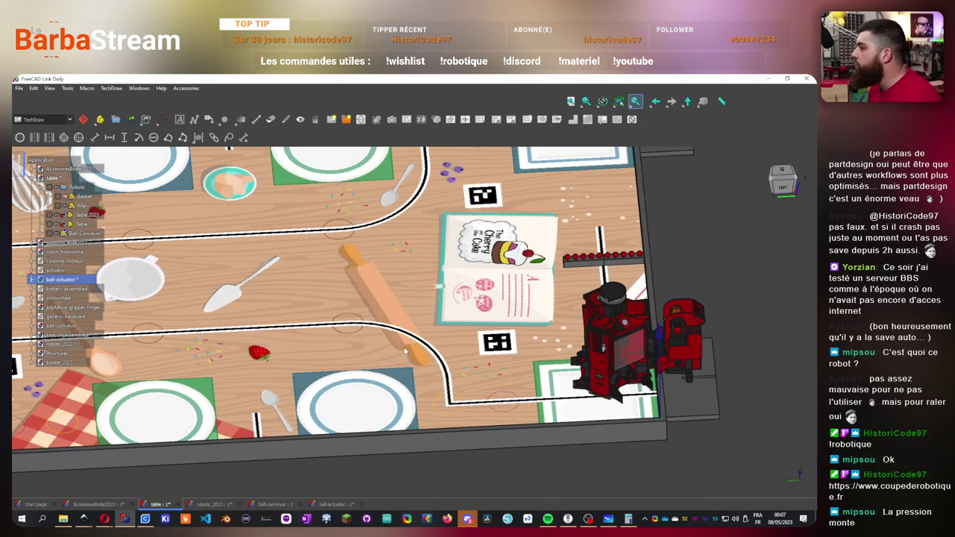
middle_drag(472, 364, 246, 298)
scroll(520, 442, up, 5)
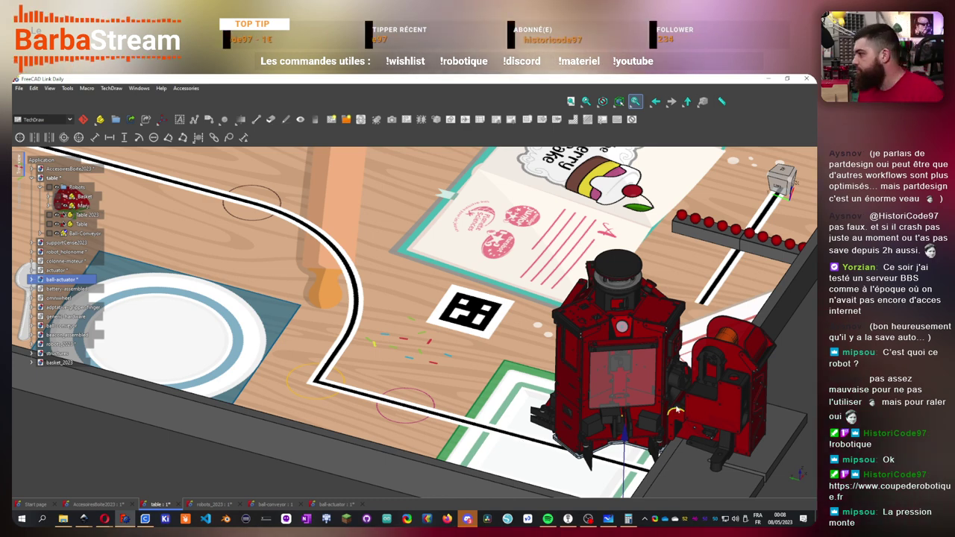
scroll(448, 444, down, 3)
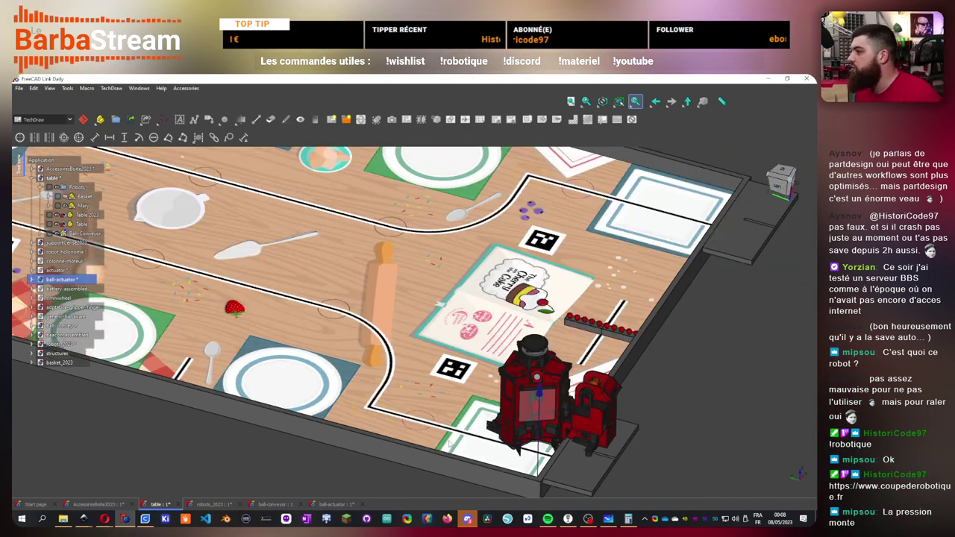
scroll(449, 445, down, 5)
scroll(353, 414, up, 6)
scroll(484, 420, down, 4)
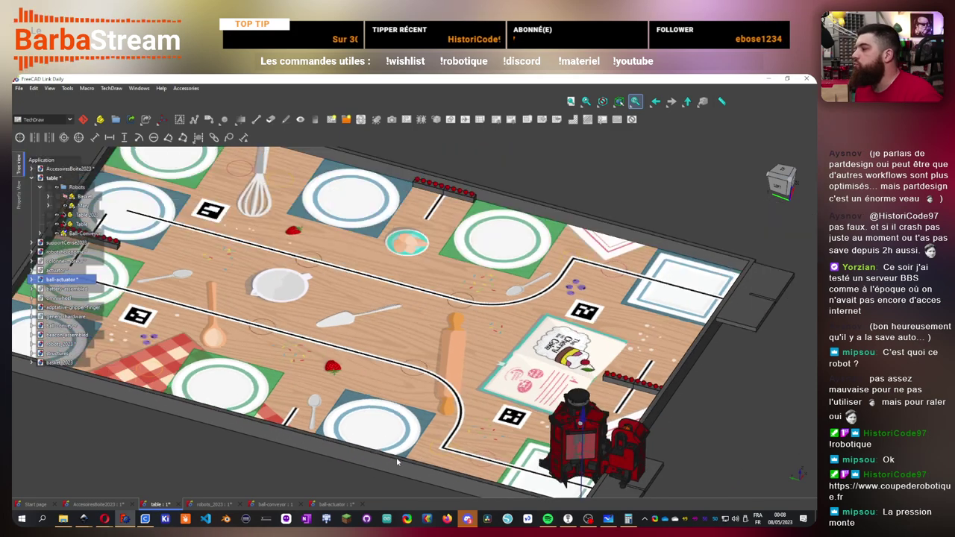
scroll(389, 399, up, 6)
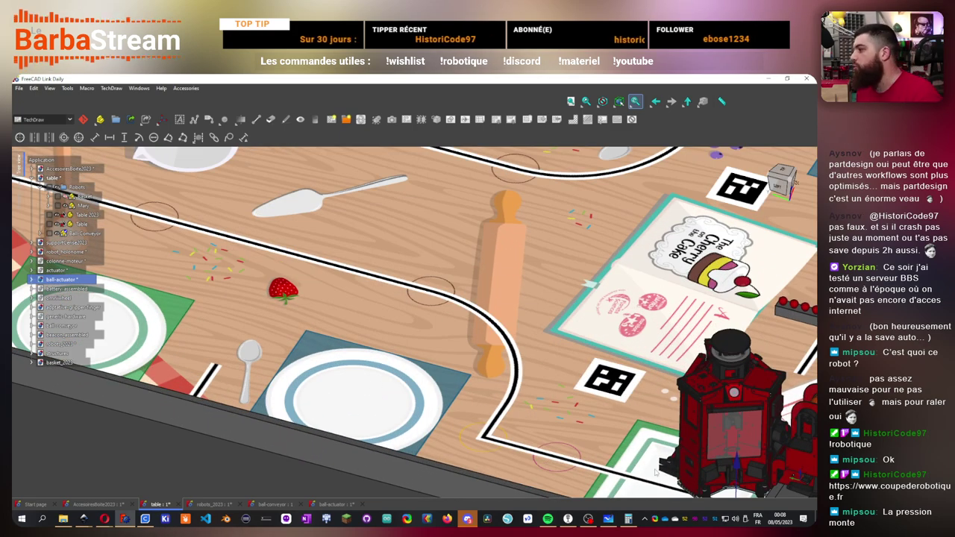
scroll(577, 406, down, 4)
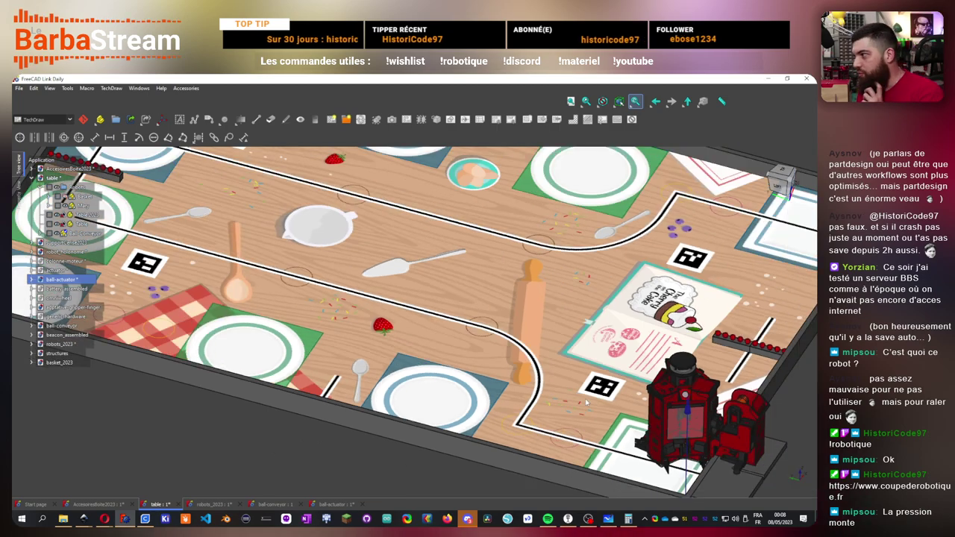
middle_drag(577, 407, 553, 333)
scroll(357, 396, up, 4)
scroll(357, 396, down, 4)
scroll(554, 333, up, 5)
scroll(492, 407, up, 3)
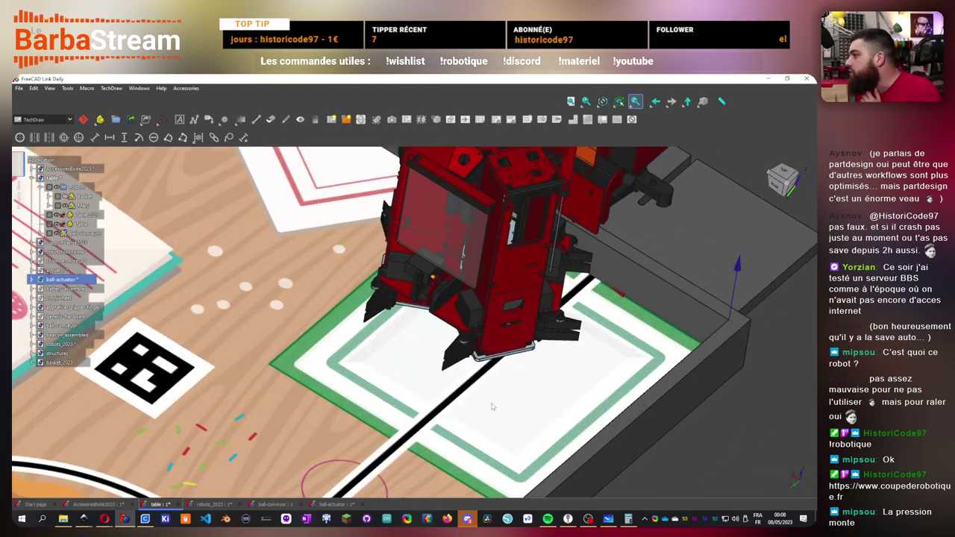
middle_drag(547, 427, 537, 422)
scroll(528, 418, down, 2)
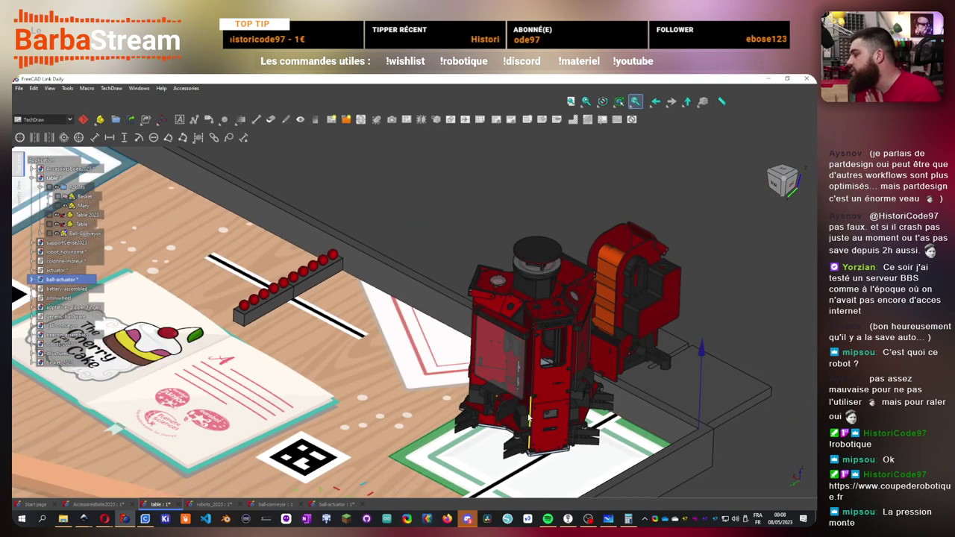
scroll(607, 404, down, 3)
scroll(578, 422, up, 3)
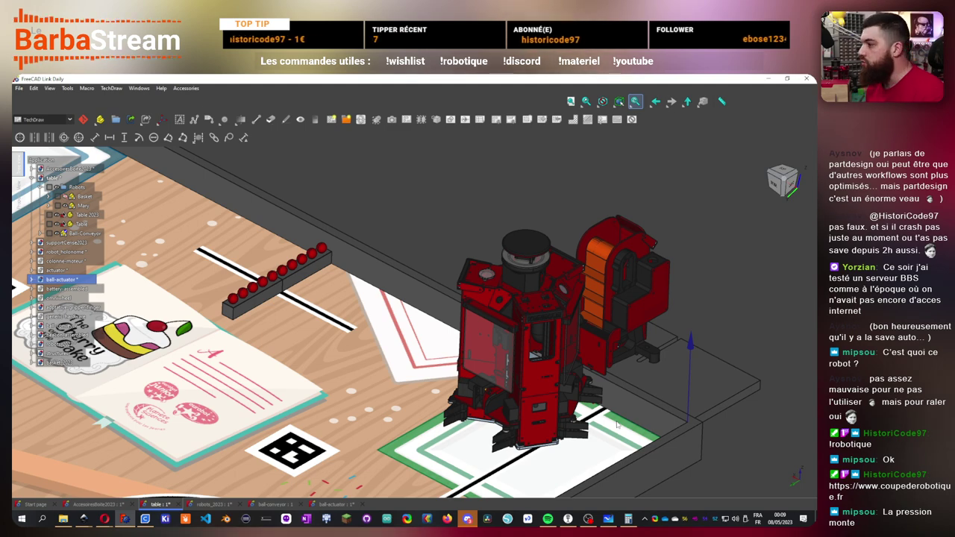
scroll(508, 403, down, 5)
scroll(430, 337, up, 5)
scroll(430, 338, up, 2)
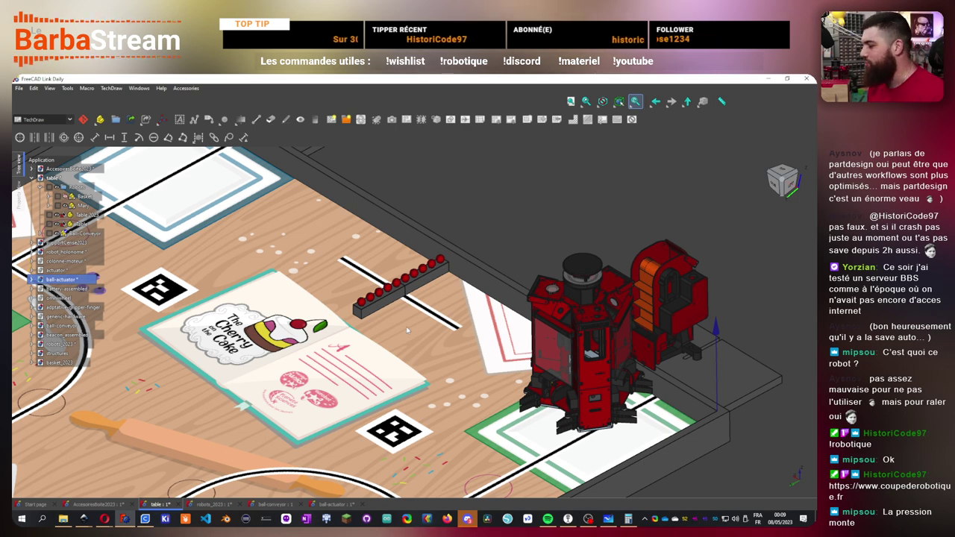
scroll(664, 393, up, 3)
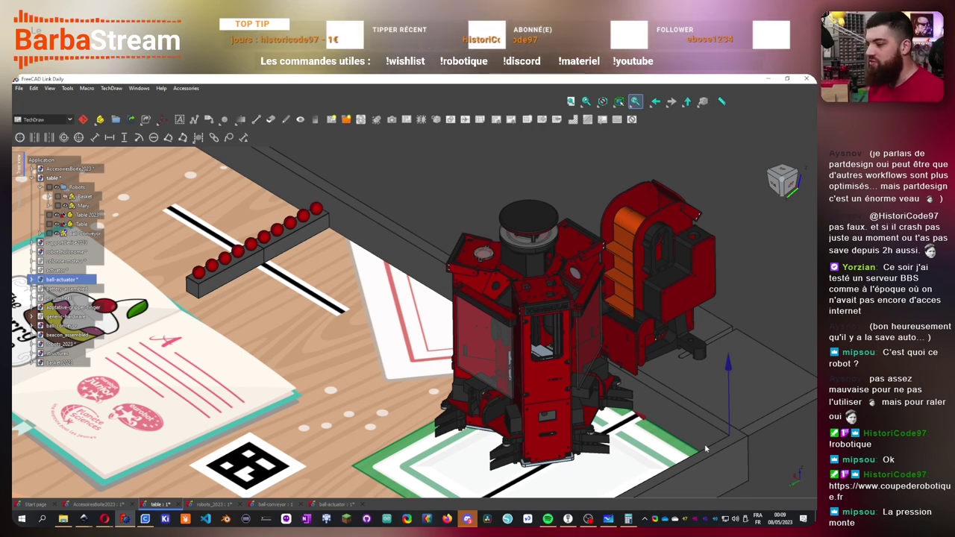
mouse_move(653, 404)
middle_down()
mouse_move(642, 395)
mouse_move(653, 404)
middle_up()
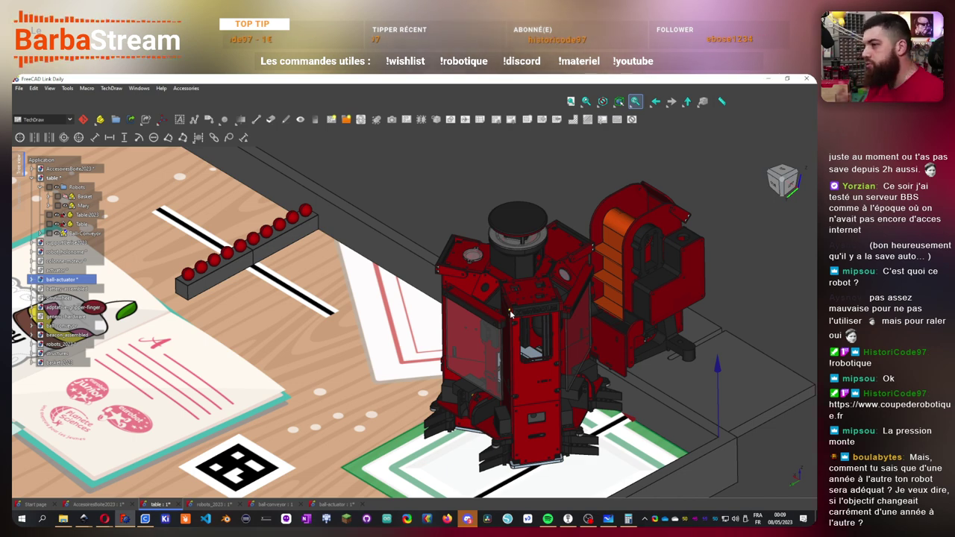
scroll(547, 411, up, 3)
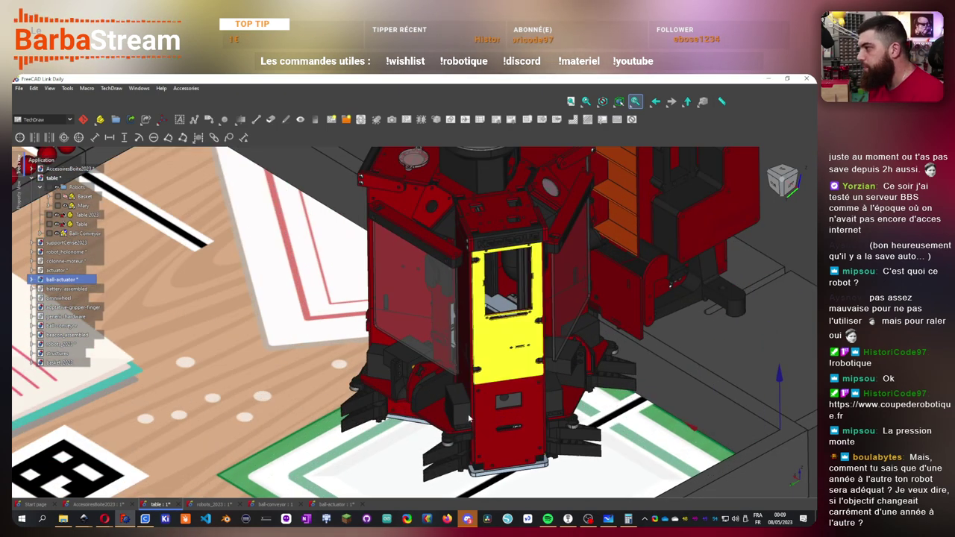
scroll(493, 403, down, 3)
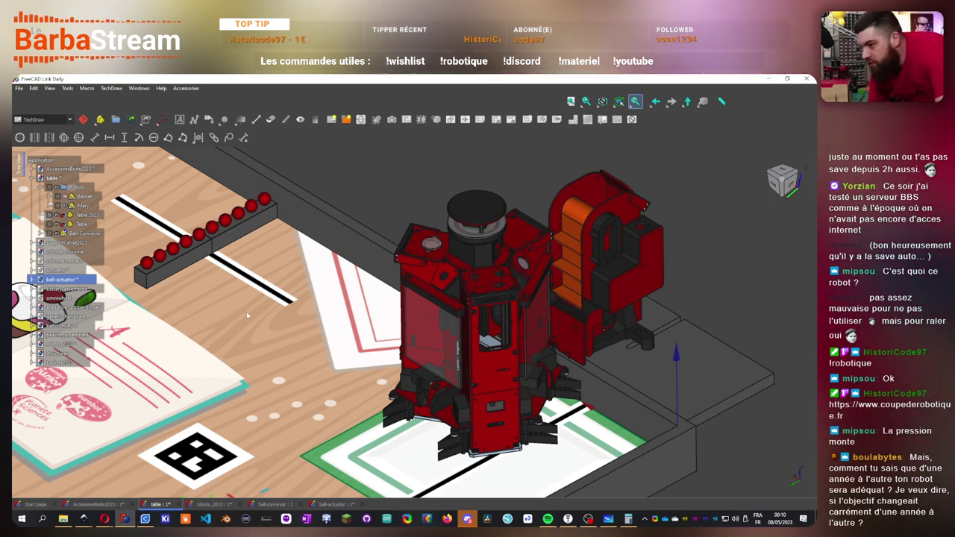
- Pause the Beagleprint print at 21 min 30 s and minimize the browser back to FreeCAD
mouse_move(106, 525)
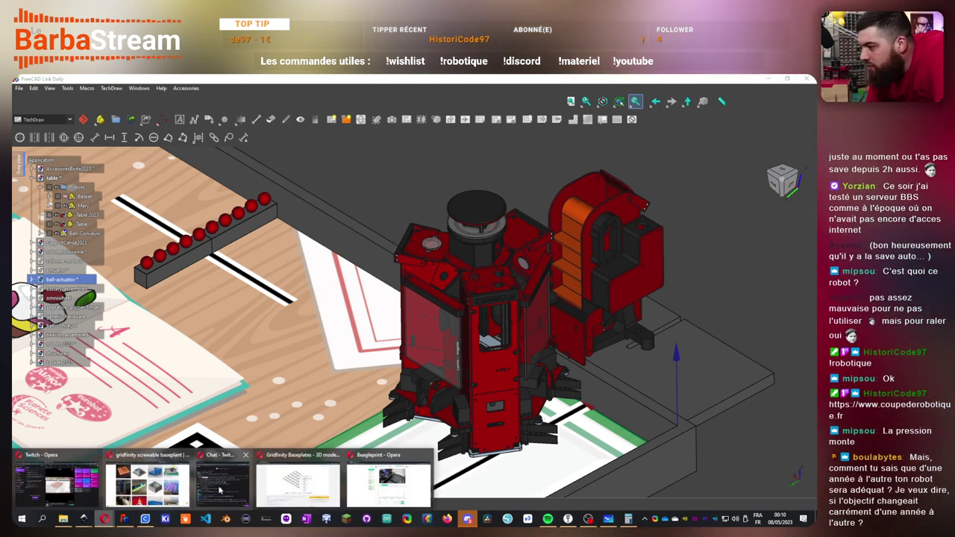
click(388, 478)
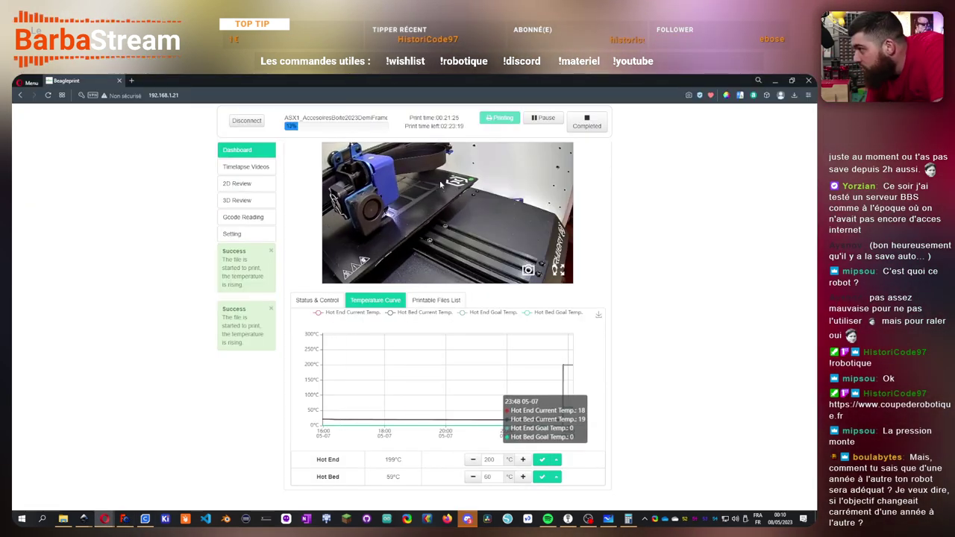
click(545, 120)
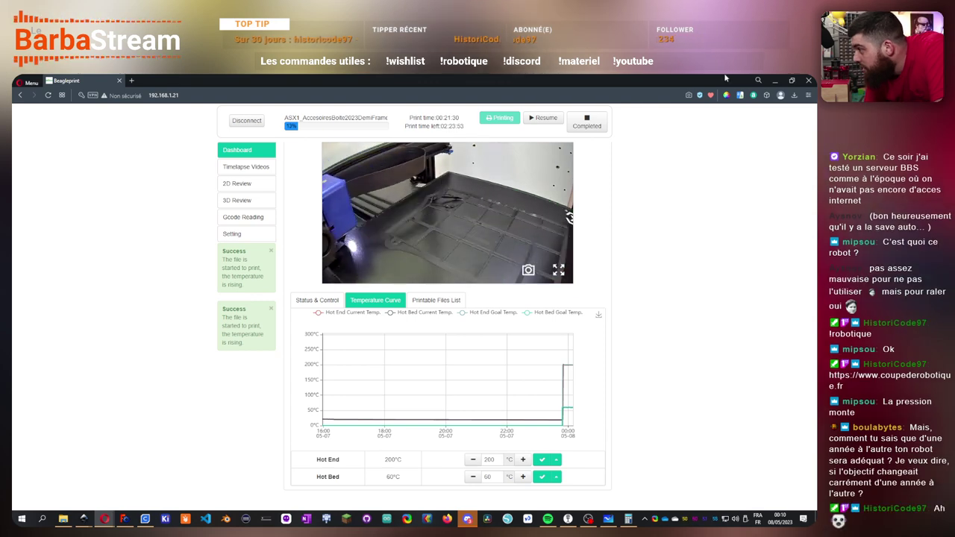
click(776, 81)
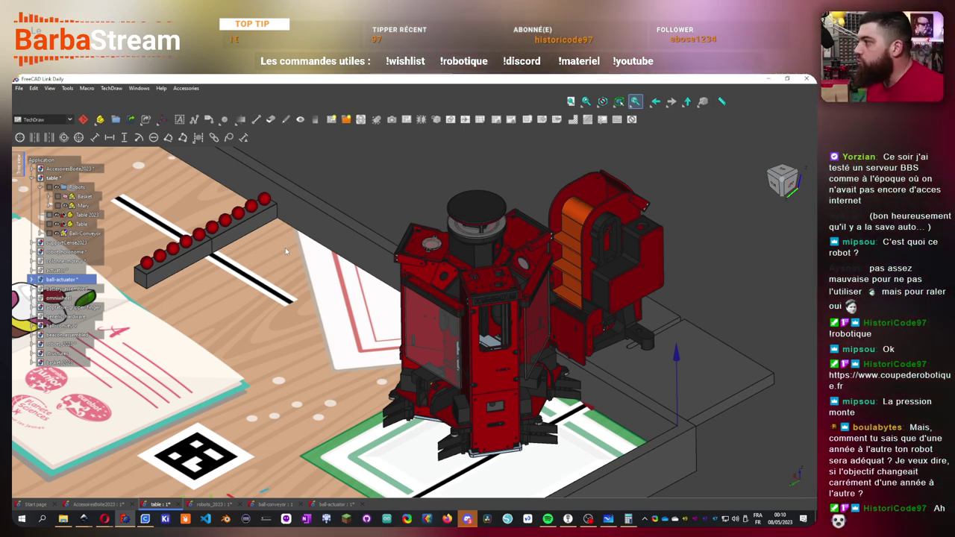
scroll(485, 385, down, 3)
scroll(485, 385, up, 5)
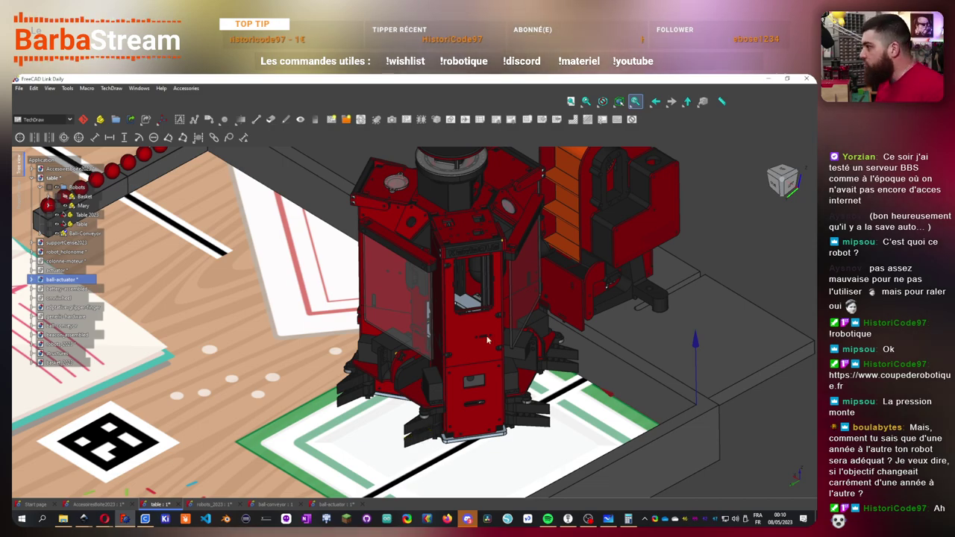
scroll(469, 339, down, 4)
middle_drag(468, 340, 423, 351)
scroll(423, 350, up, 4)
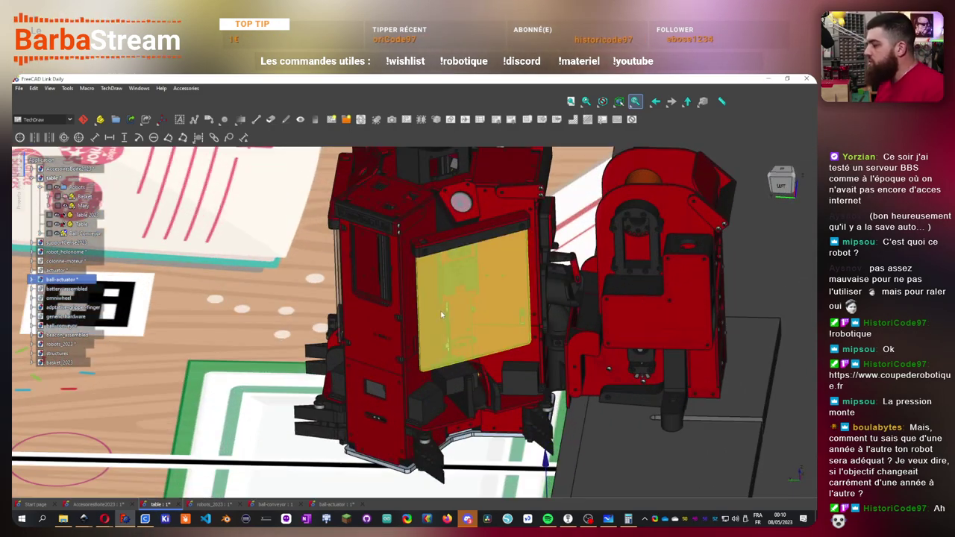
scroll(361, 379, down, 3)
scroll(451, 272, up, 2)
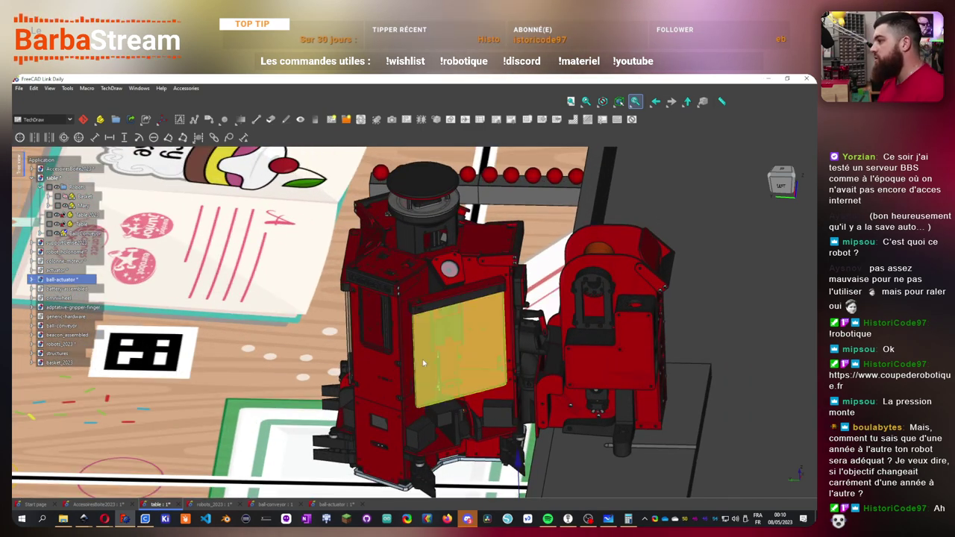
middle_drag(493, 461, 351, 336)
scroll(355, 444, up, 4)
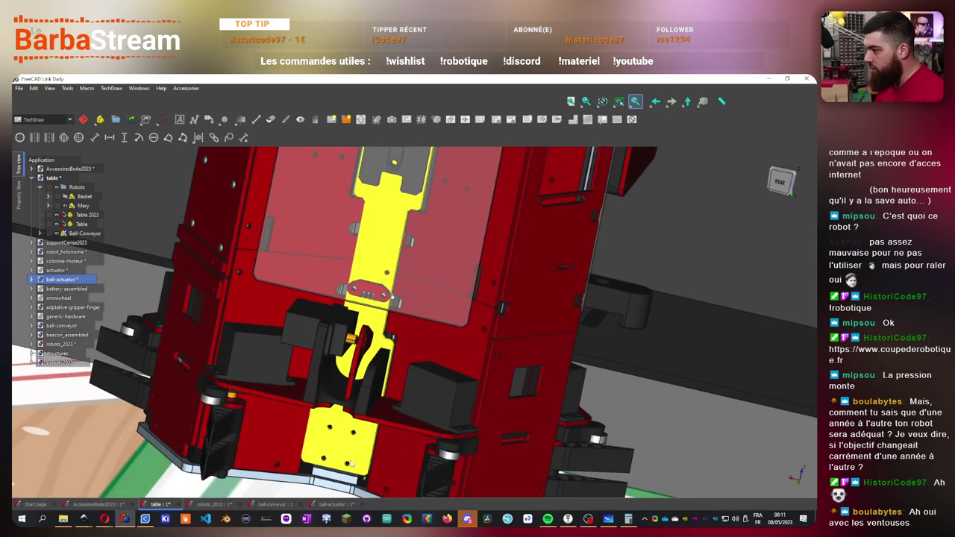
scroll(326, 473, down, 5)
scroll(363, 294, up, 6)
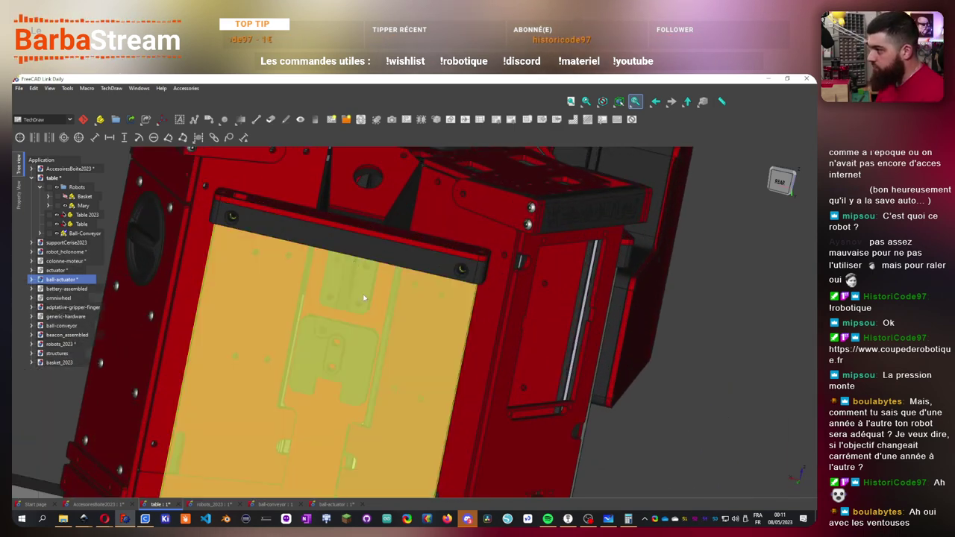
scroll(323, 285, down, 4)
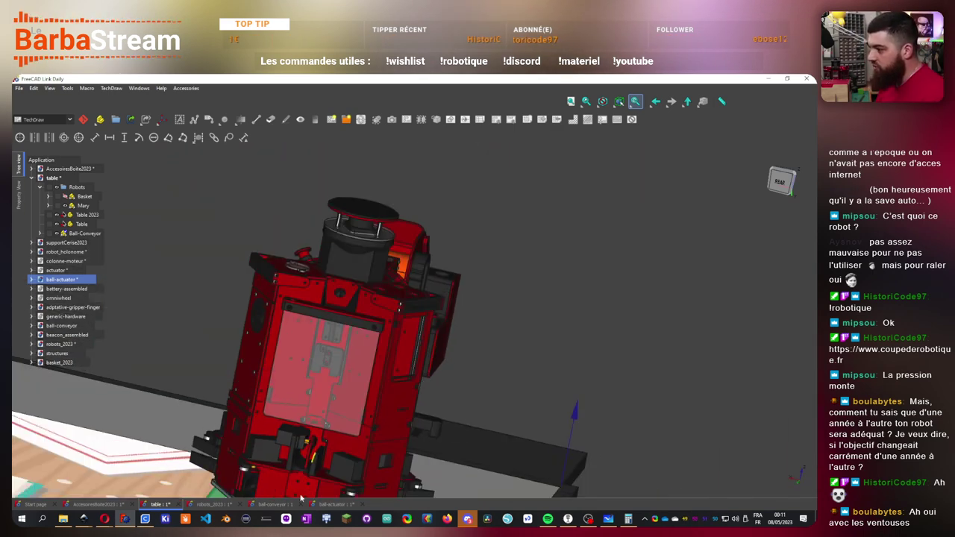
scroll(307, 478, up, 3)
scroll(302, 492, up, 2)
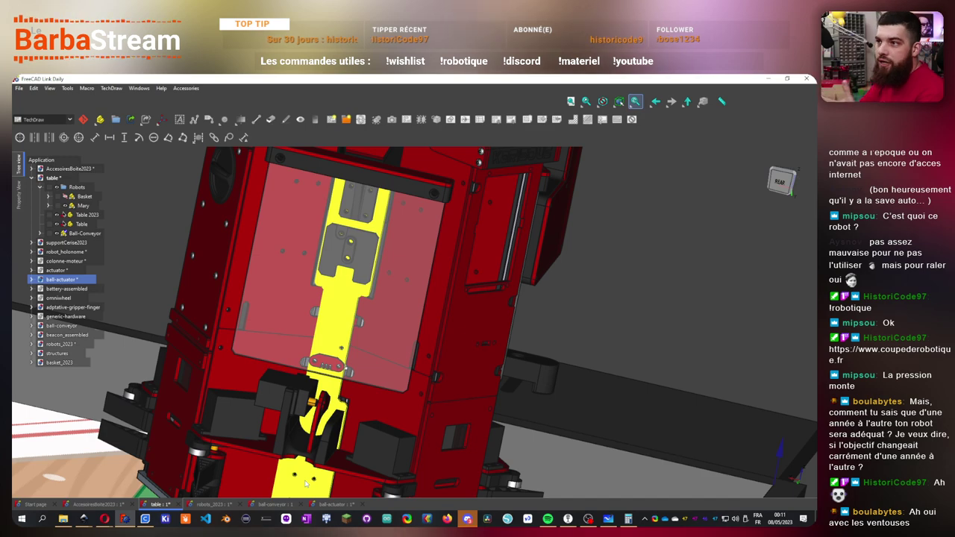
middle_drag(305, 482, 422, 409)
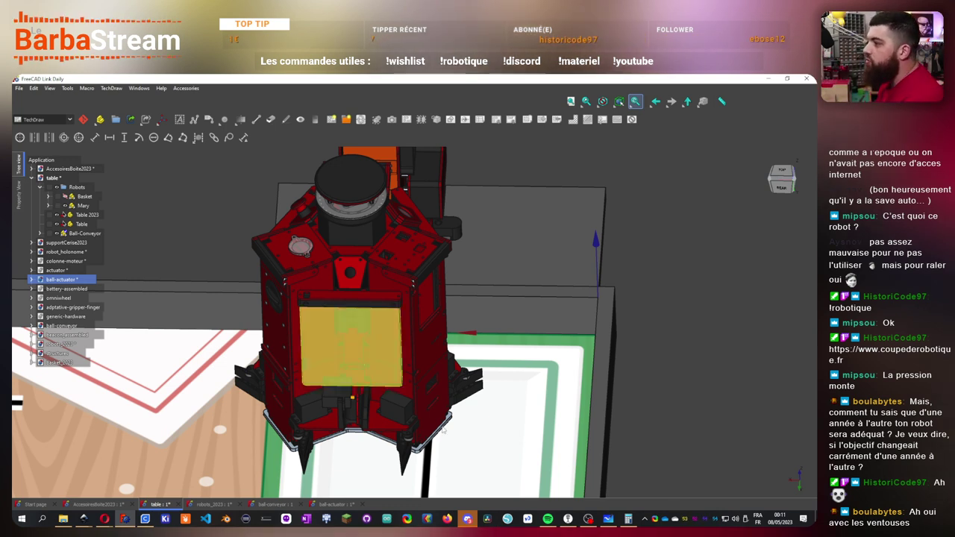
middle_drag(351, 329, 444, 241)
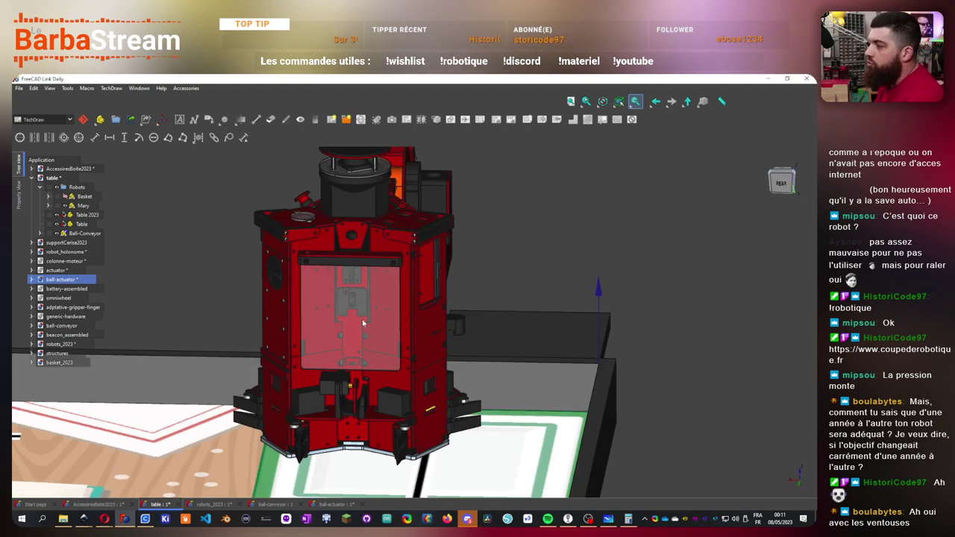
middle_drag(363, 320, 306, 181)
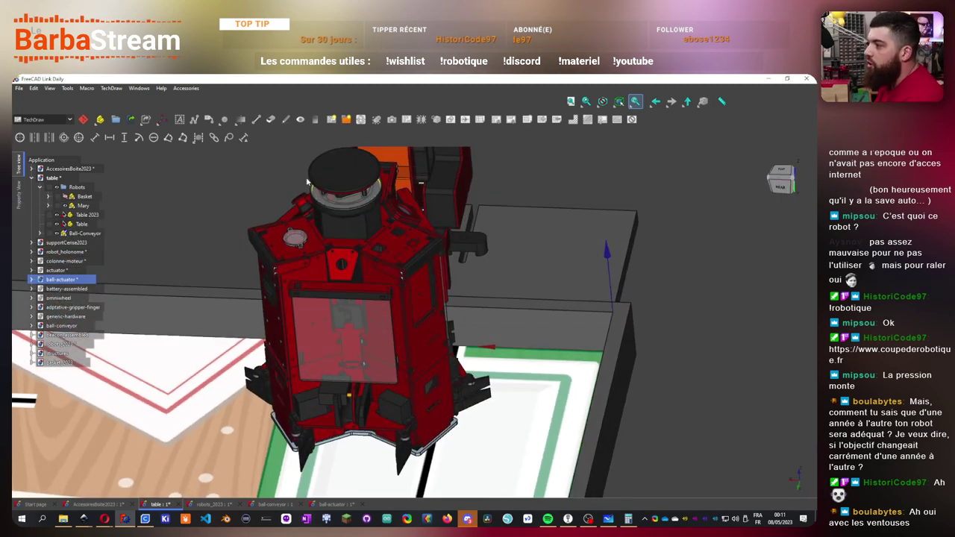
middle_drag(376, 351, 398, 314)
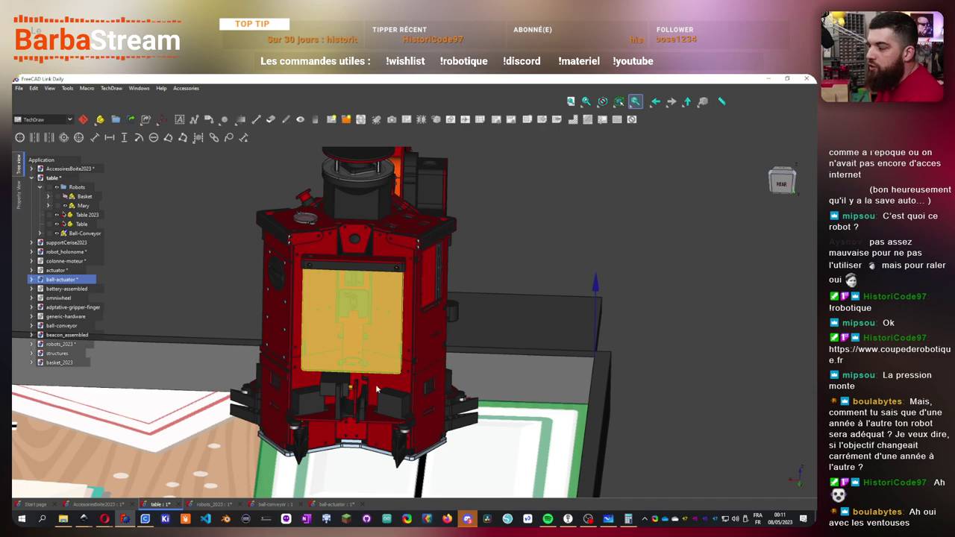
middle_drag(377, 390, 454, 334)
middle_drag(415, 412, 415, 400)
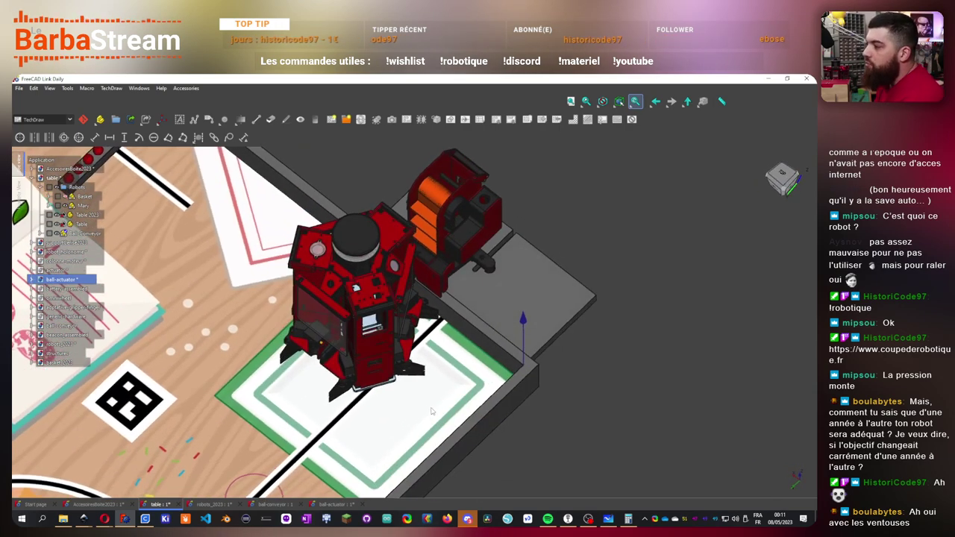
scroll(416, 399, up, 5)
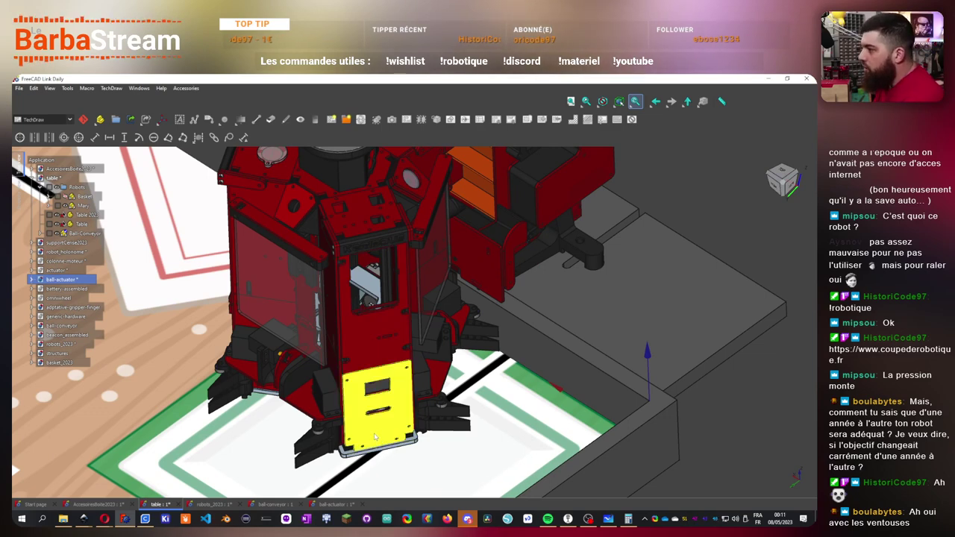
scroll(637, 448, down, 5)
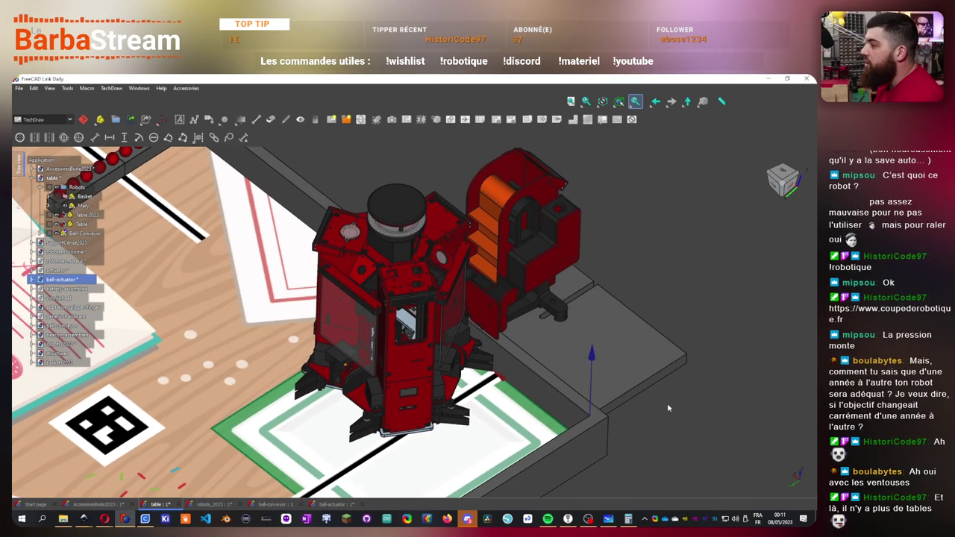
middle_drag(667, 408, 655, 407)
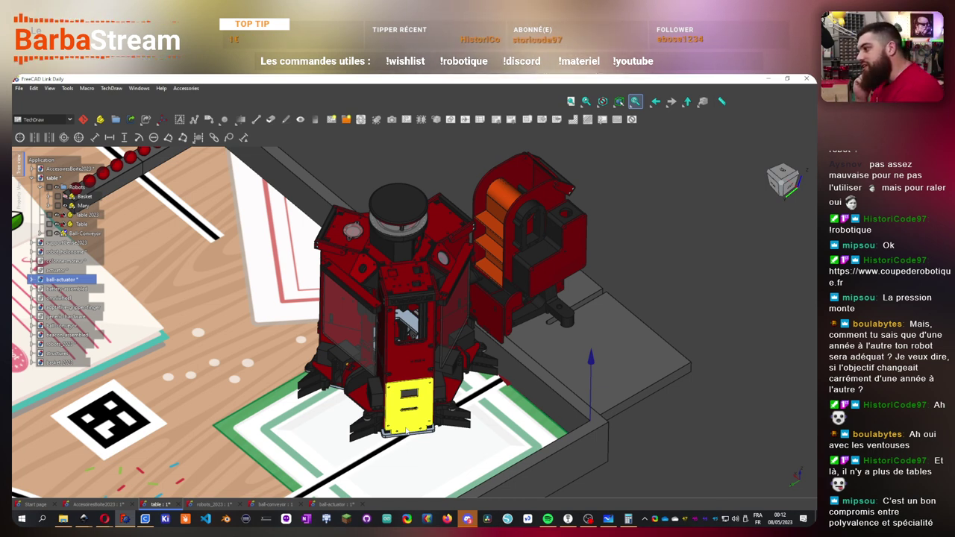
scroll(408, 432, up, 5)
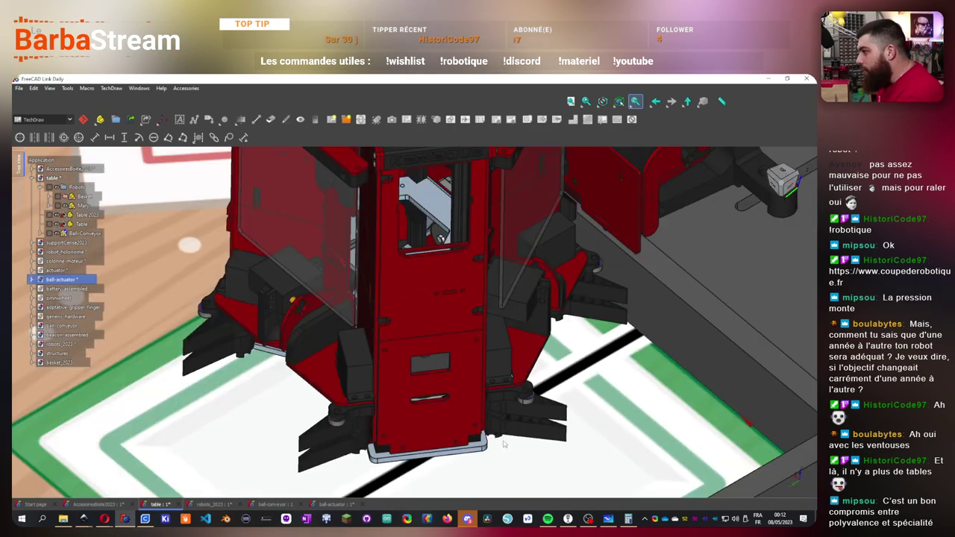
middle_drag(503, 445, 471, 323)
scroll(470, 319, up, 5)
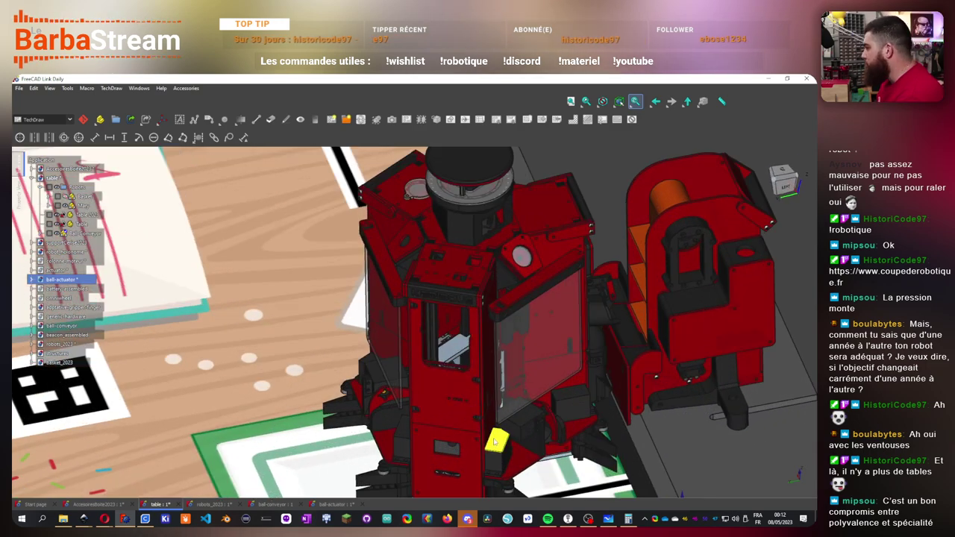
scroll(495, 438, down, 4)
middle_drag(495, 438, 500, 395)
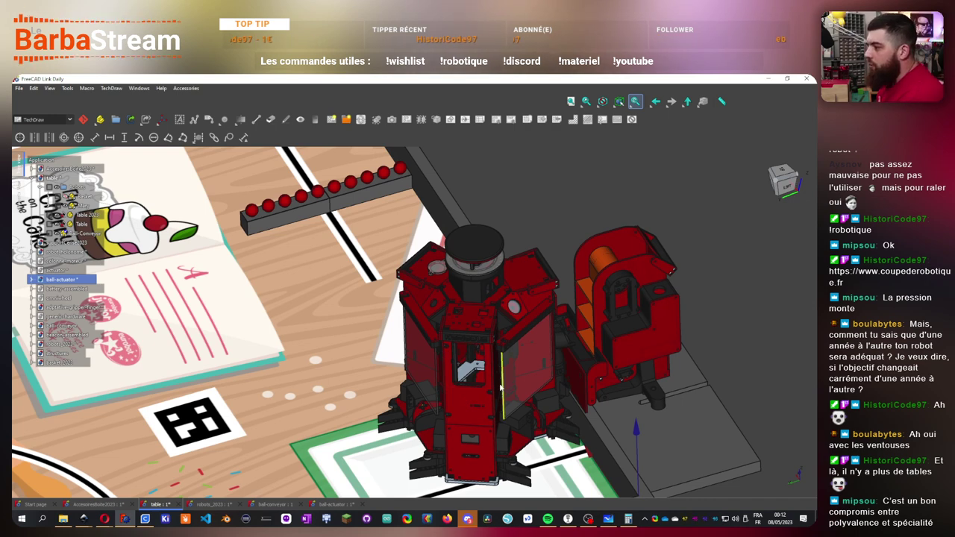
middle_drag(457, 385, 478, 384)
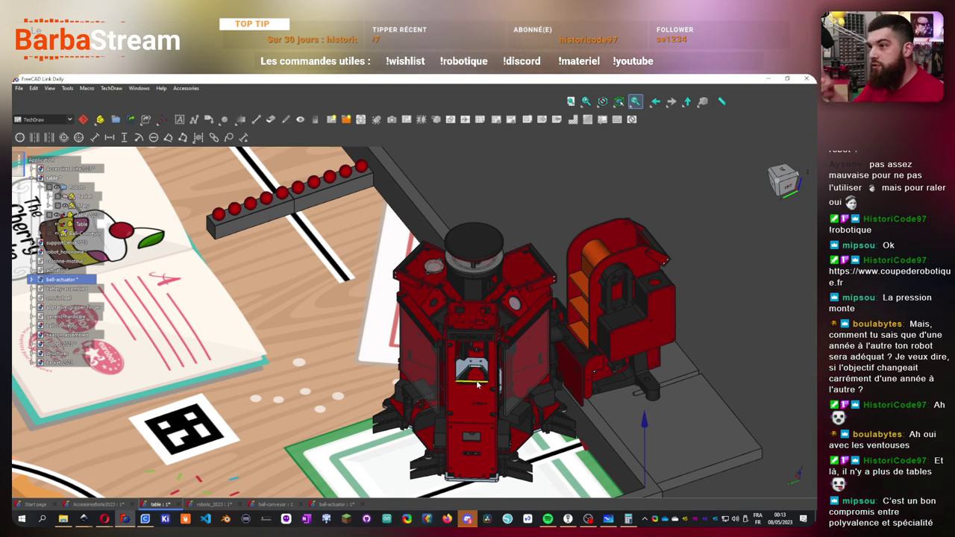
middle_drag(531, 309, 497, 300)
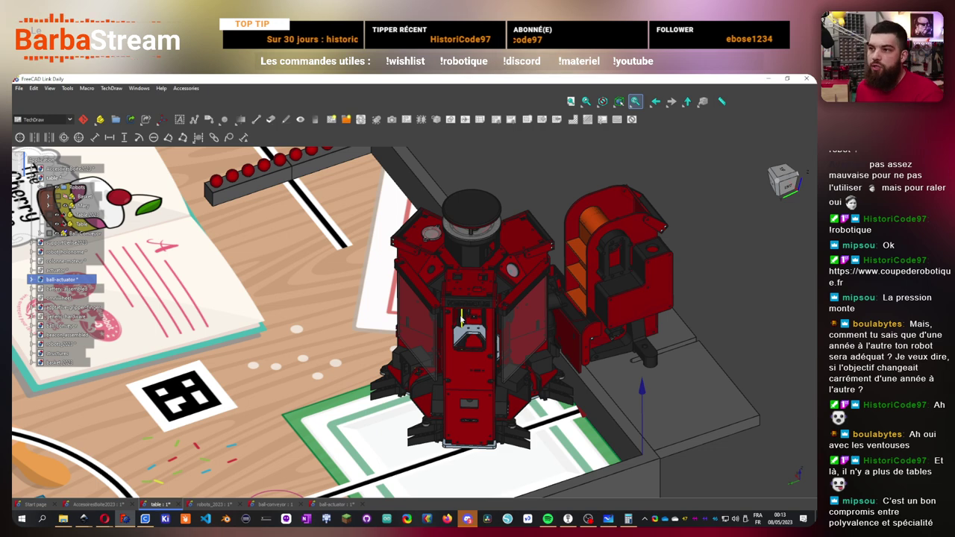
scroll(470, 318, up, 2)
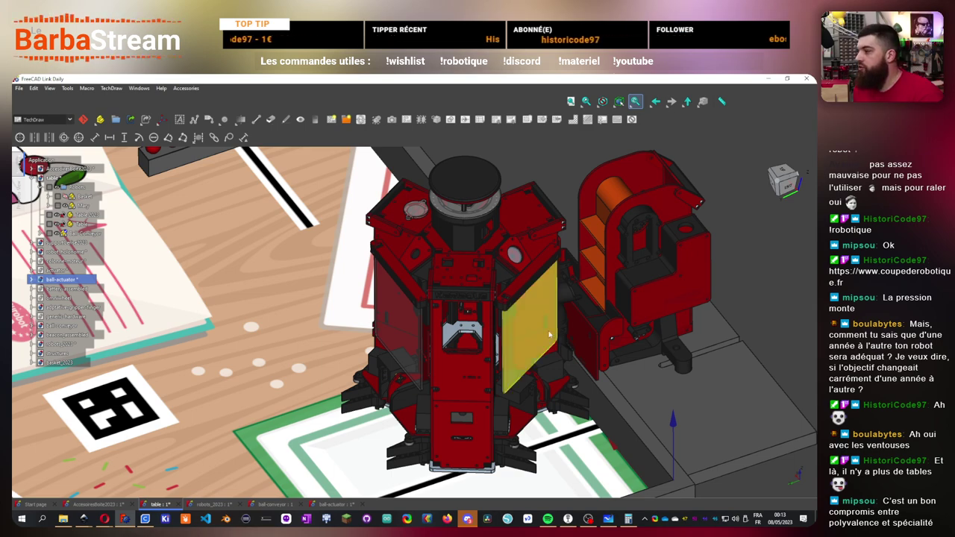
middle_drag(448, 344, 285, 404)
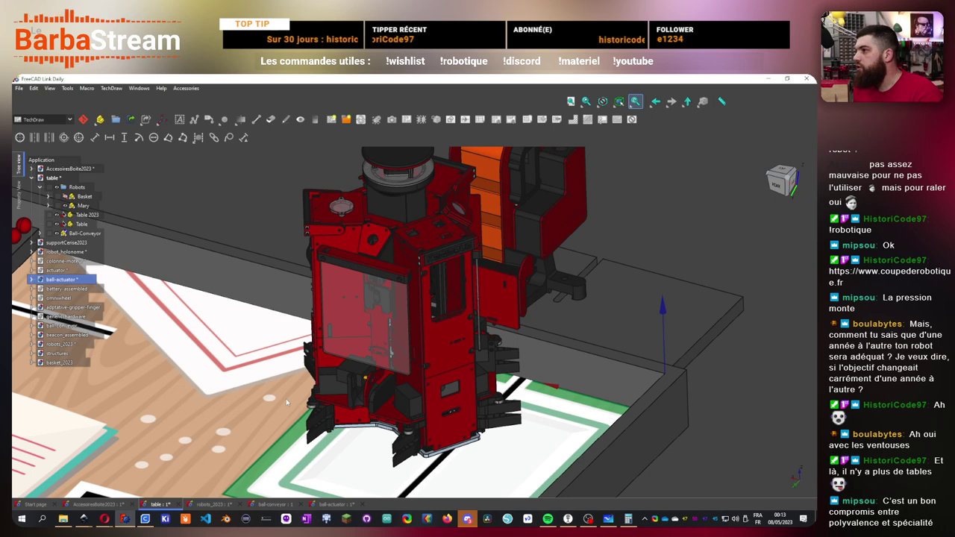
middle_drag(412, 438, 419, 401)
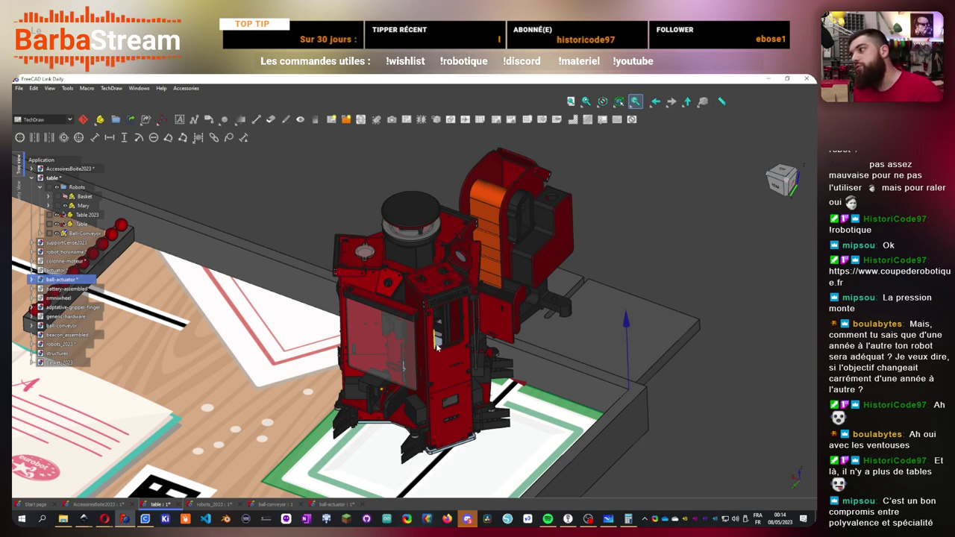
scroll(436, 349, up, 1)
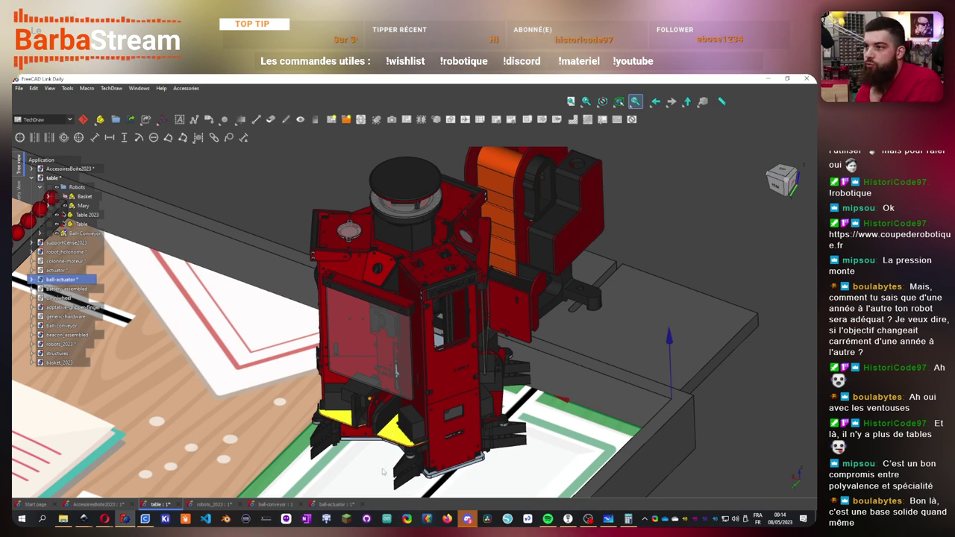
scroll(382, 471, up, 5)
scroll(373, 475, down, 2)
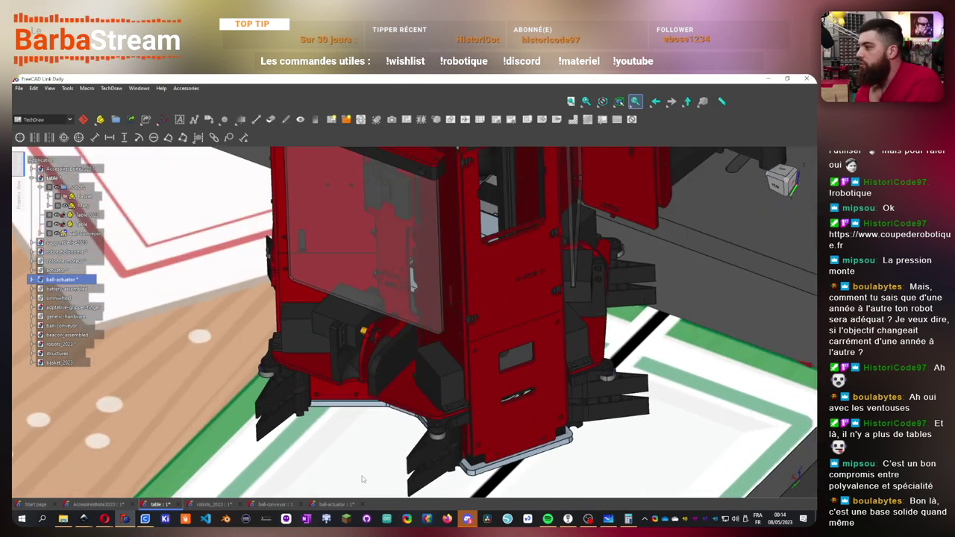
scroll(362, 479, up, 2)
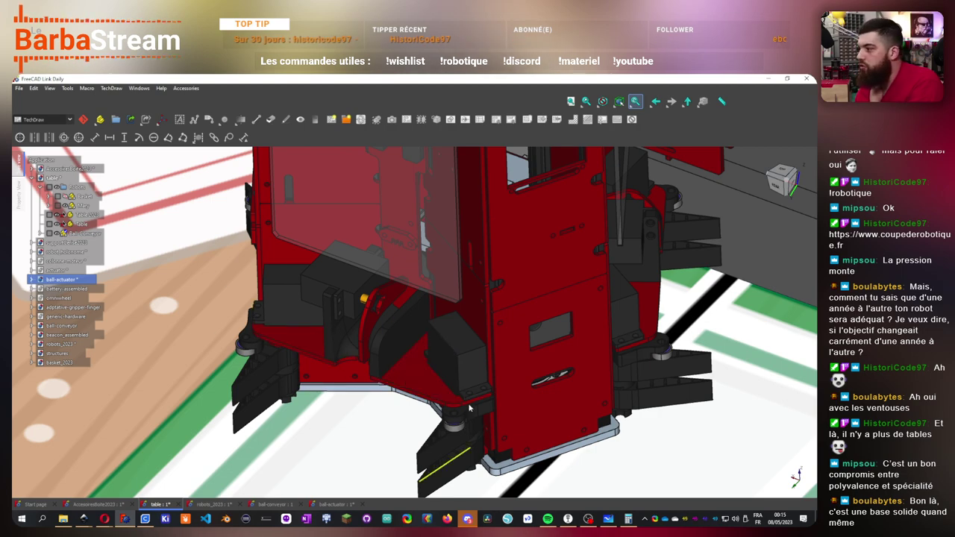
middle_drag(469, 407, 591, 383)
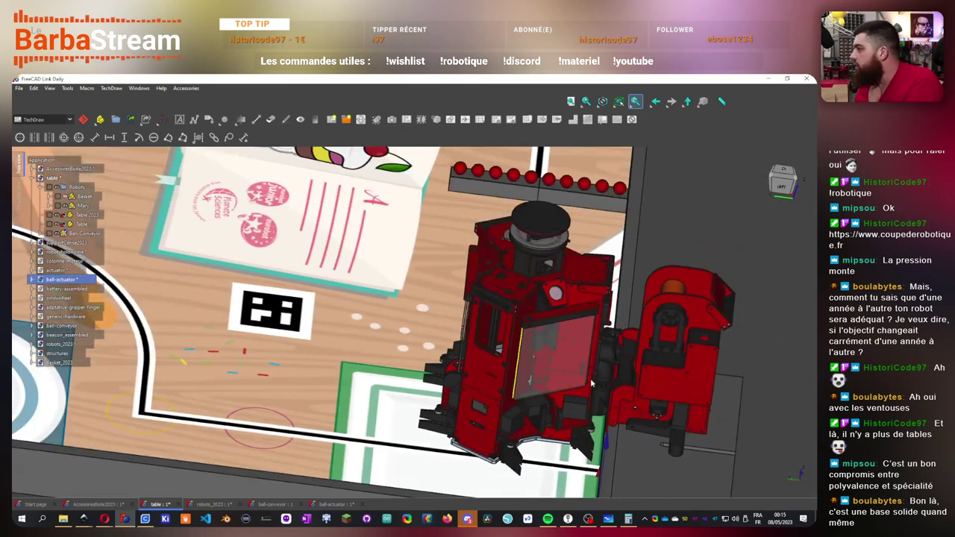
scroll(591, 383, up, 5)
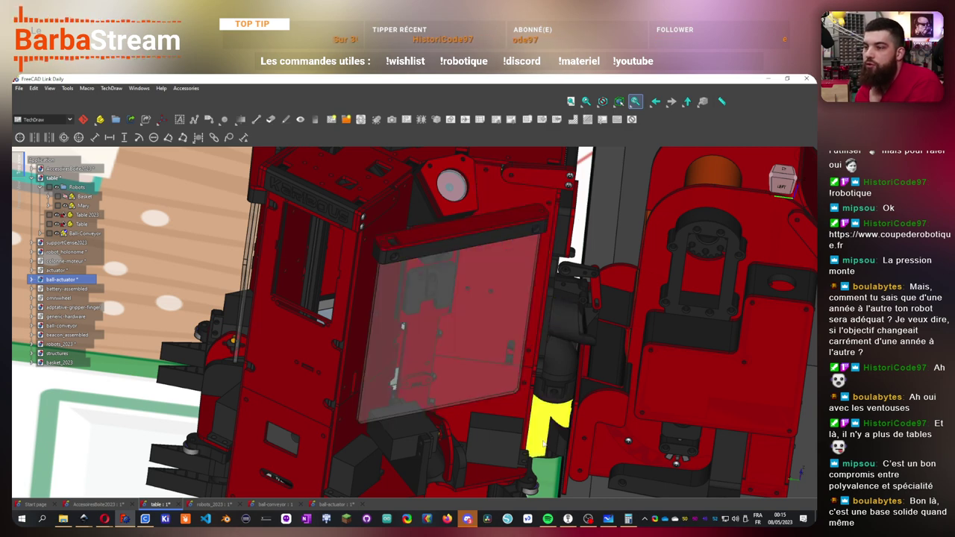
middle_drag(544, 442, 440, 439)
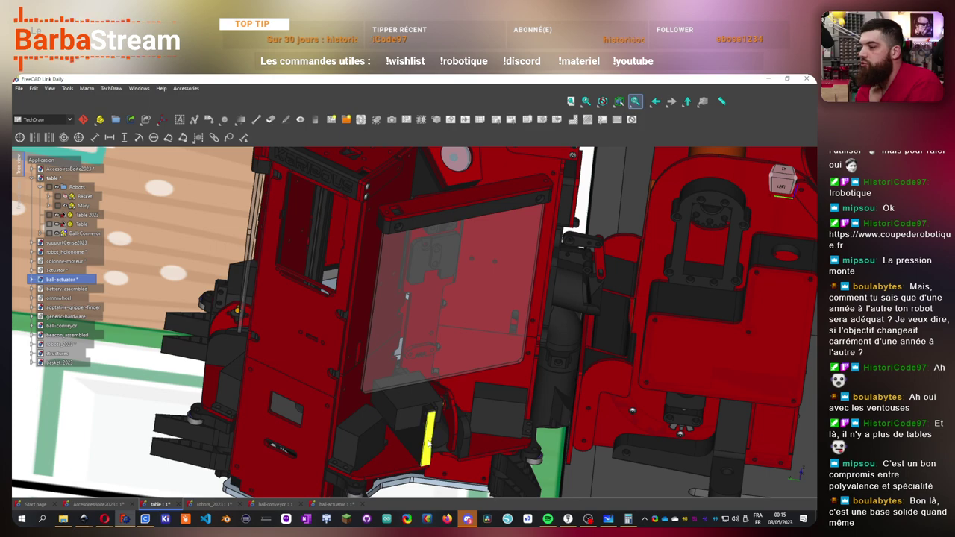
middle_drag(431, 444, 465, 315)
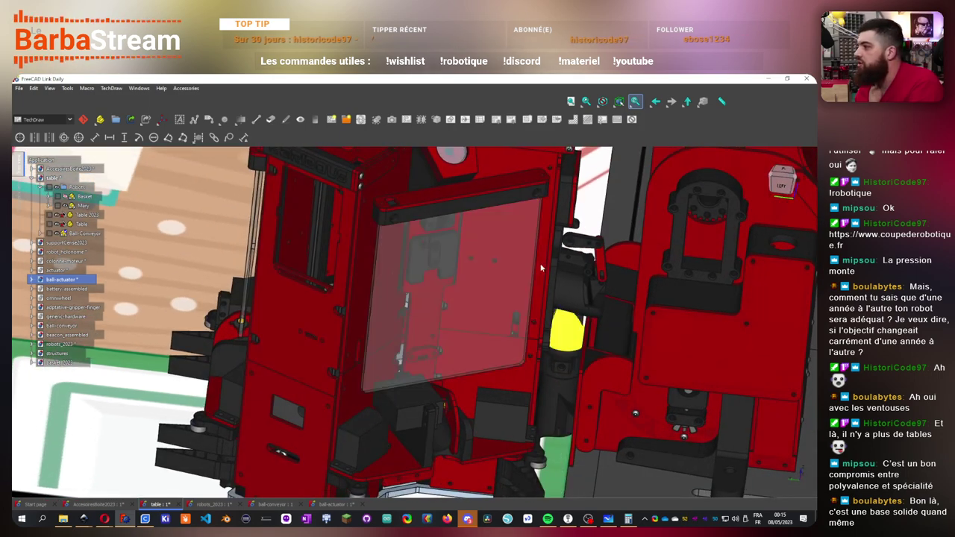
scroll(489, 434, down, 5)
middle_drag(489, 433, 535, 351)
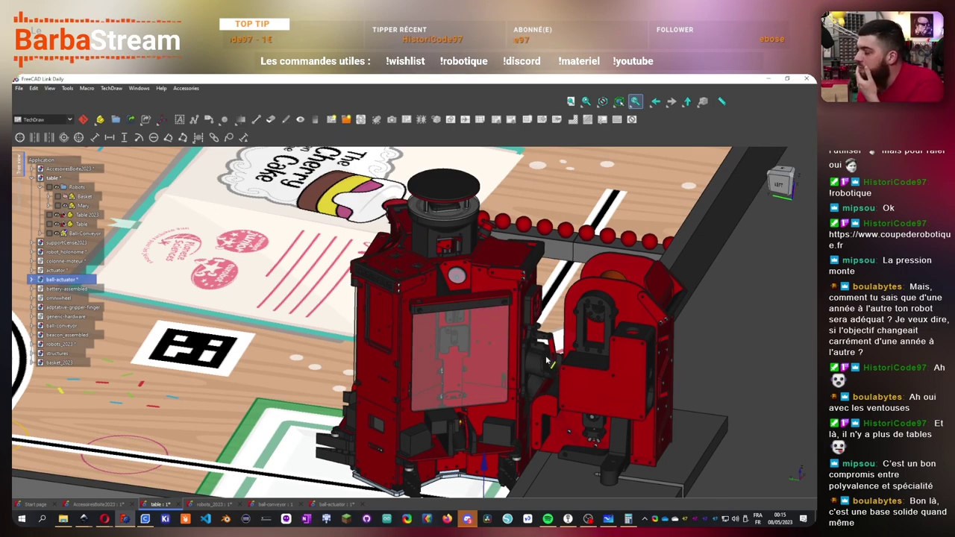
middle_drag(536, 354, 448, 388)
scroll(359, 405, up, 3)
middle_drag(359, 406, 536, 315)
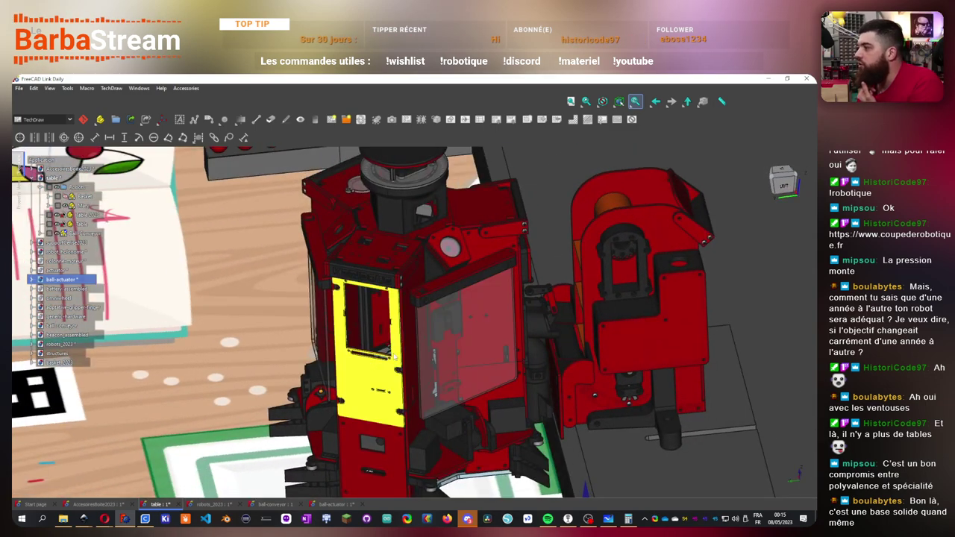
middle_drag(528, 318, 339, 213)
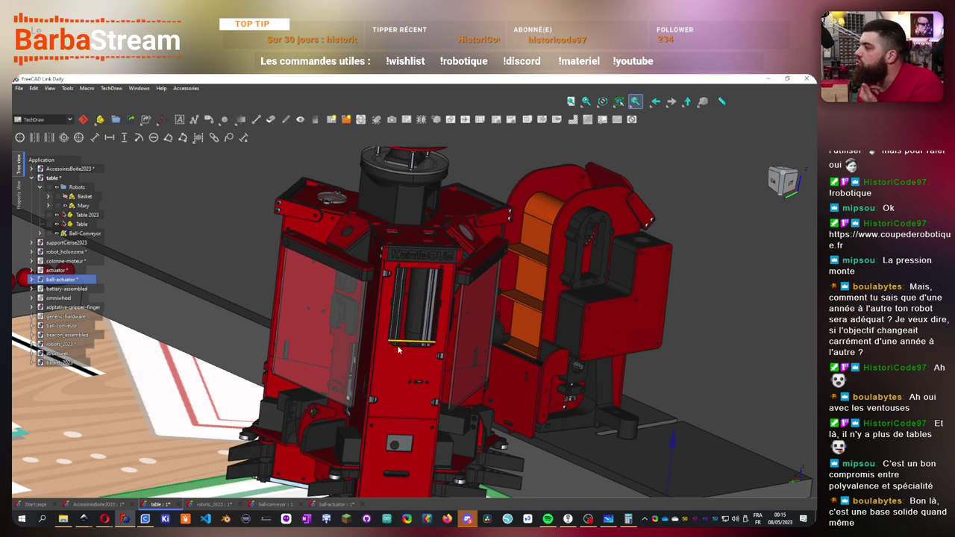
scroll(388, 337, down, 5)
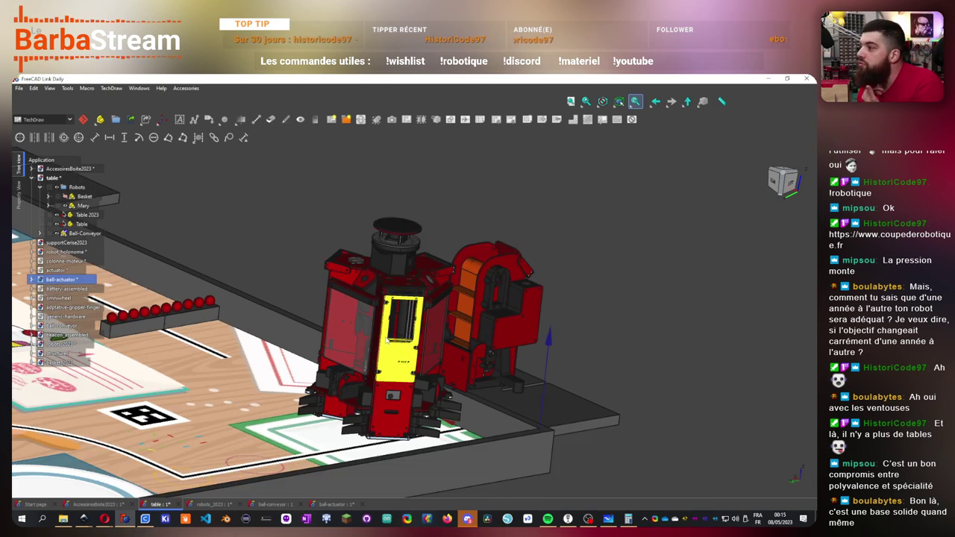
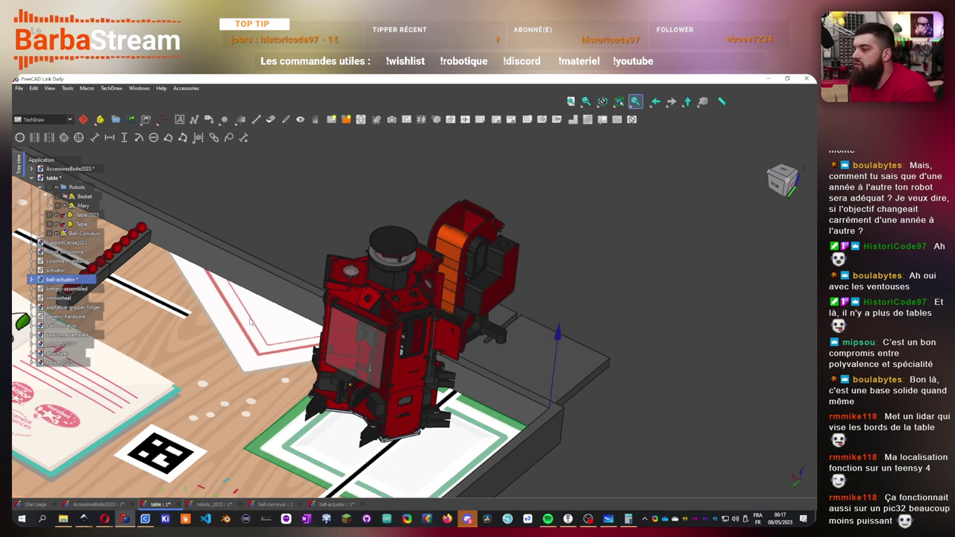
- Orbit around the robot on the game table to see it from behind and upright from the front
middle_drag(249, 321, 328, 409)
scroll(308, 385, up, 3)
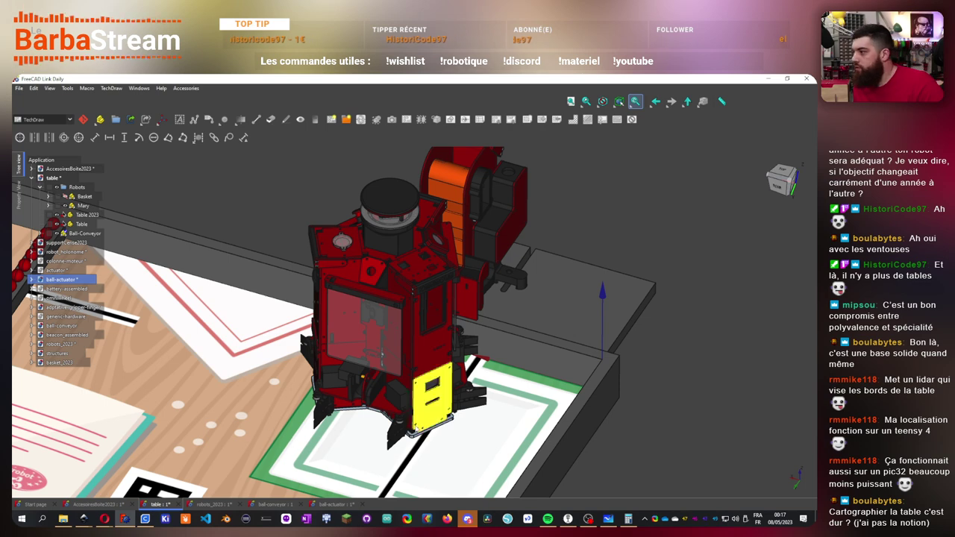
middle_drag(375, 388, 270, 379)
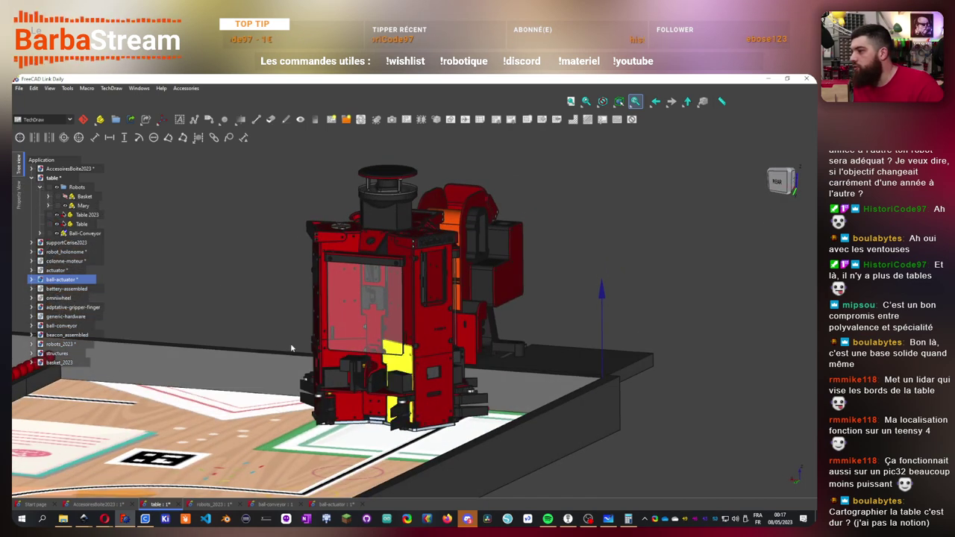
middle_drag(172, 346, 279, 381)
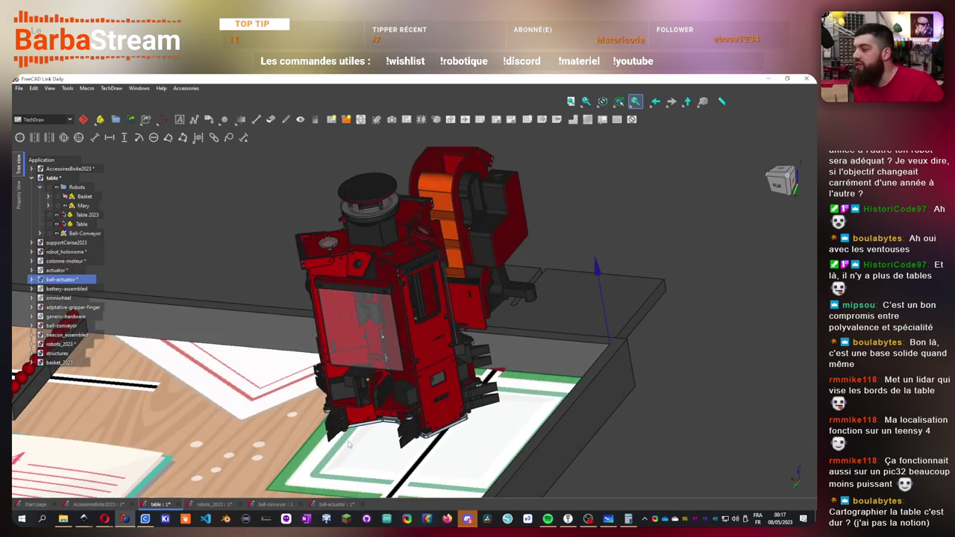
middle_drag(348, 444, 459, 369)
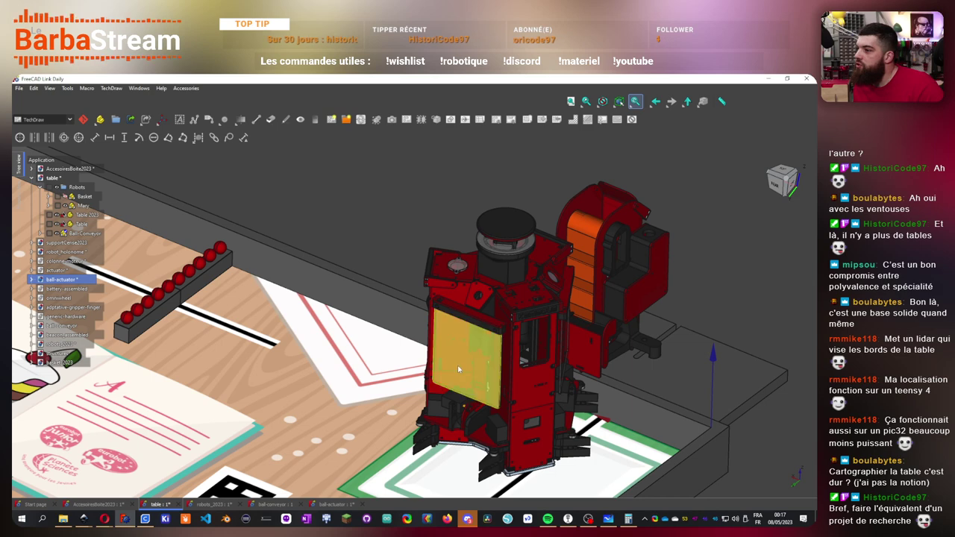
scroll(457, 365, down, 2)
scroll(489, 442, up, 3)
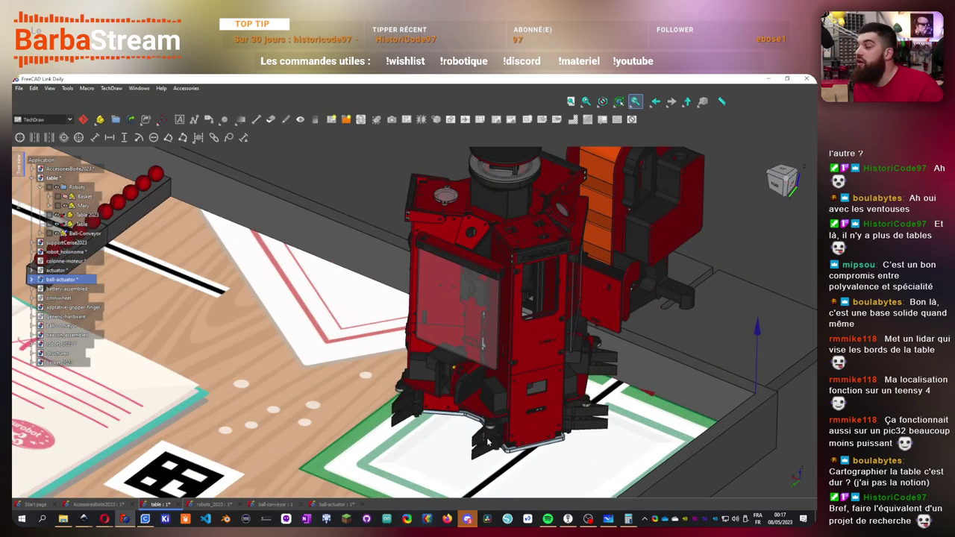
middle_drag(512, 469, 505, 455)
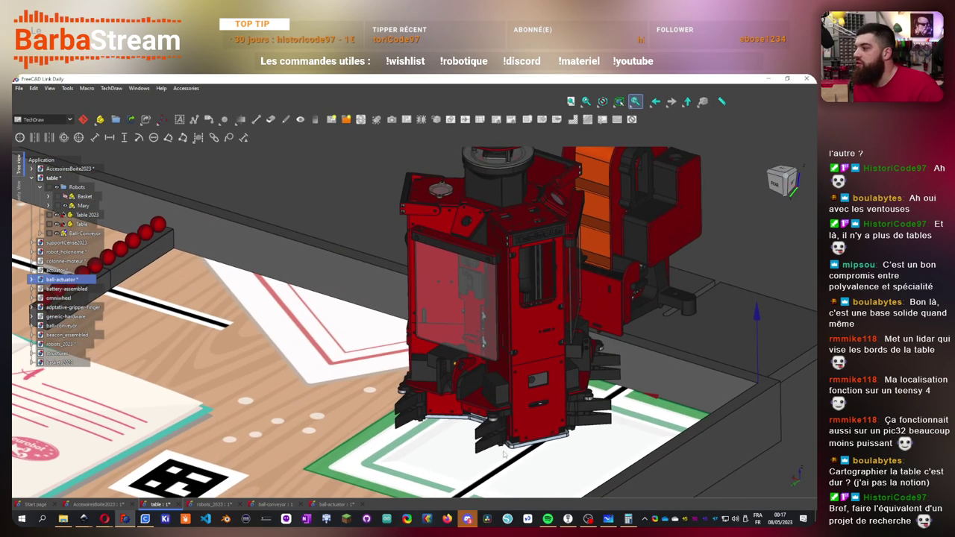
- Switch to the robots_2023 document and view the robot from the Bottom
click(214, 505)
scroll(445, 455, down, 2)
scroll(445, 455, up, 2)
key(5)
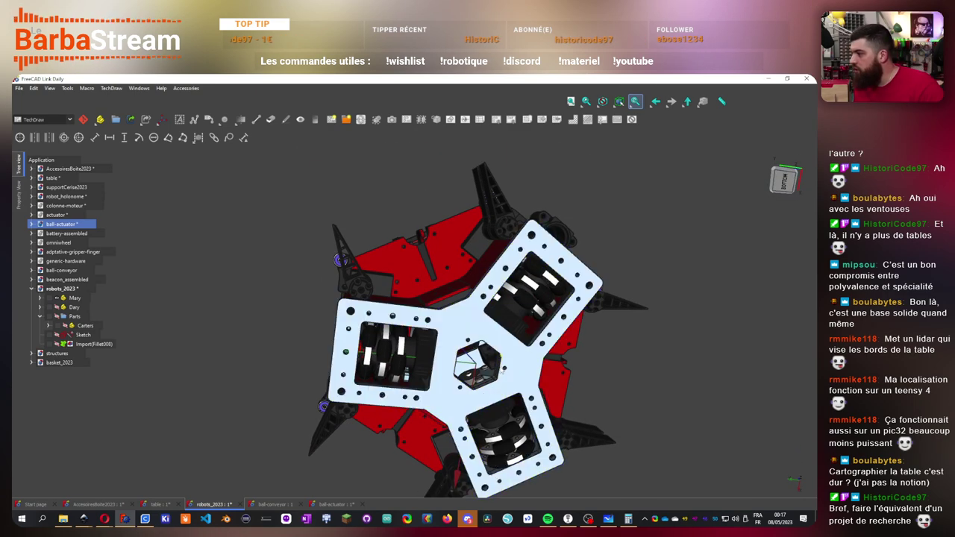
scroll(477, 397, down, 1)
scroll(481, 381, up, 5)
scroll(483, 376, up, 1)
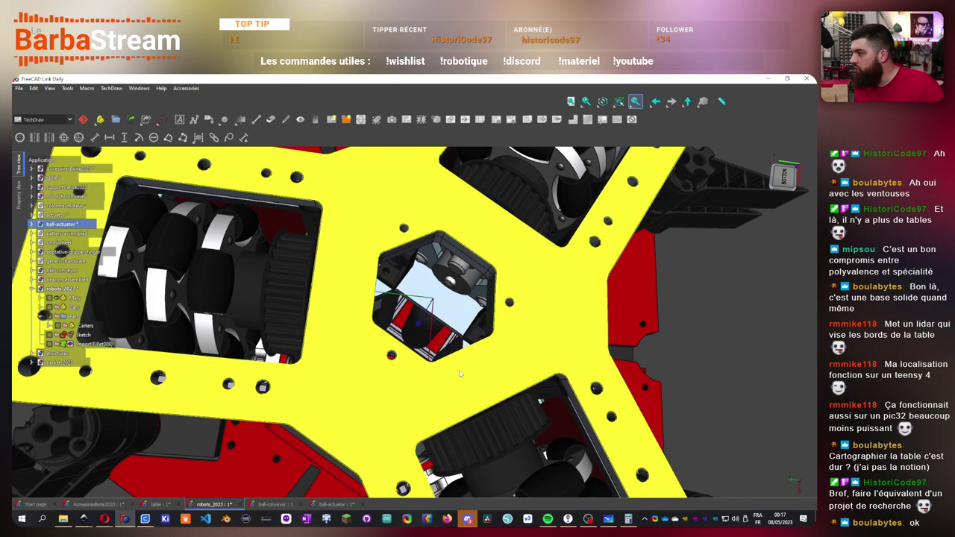
scroll(448, 322, down, 1)
- Orbit the underside to inspect the hex housing, base plate and the robot's red side
middle_drag(448, 323, 379, 300)
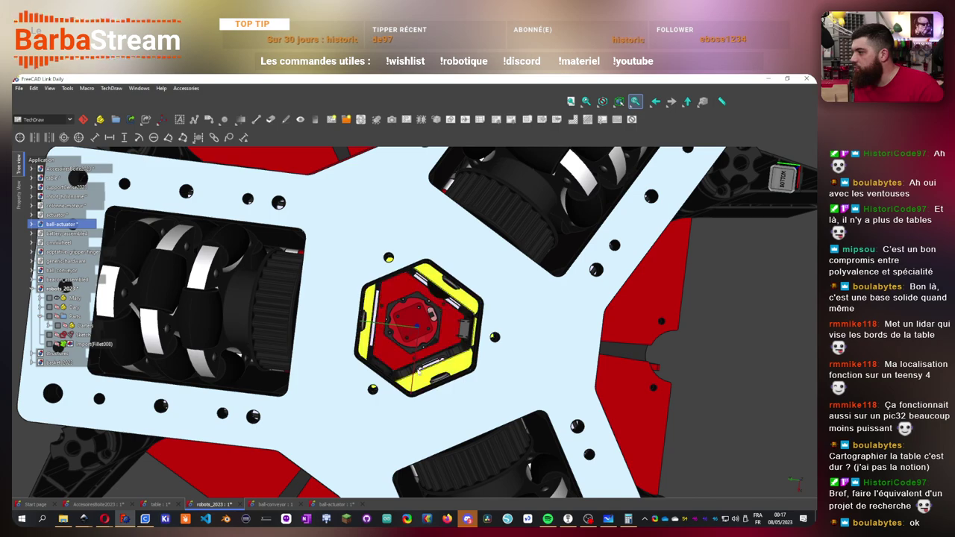
mouse_move(403, 336)
middle_down()
mouse_move(431, 386)
mouse_move(412, 381)
mouse_move(418, 344)
middle_up()
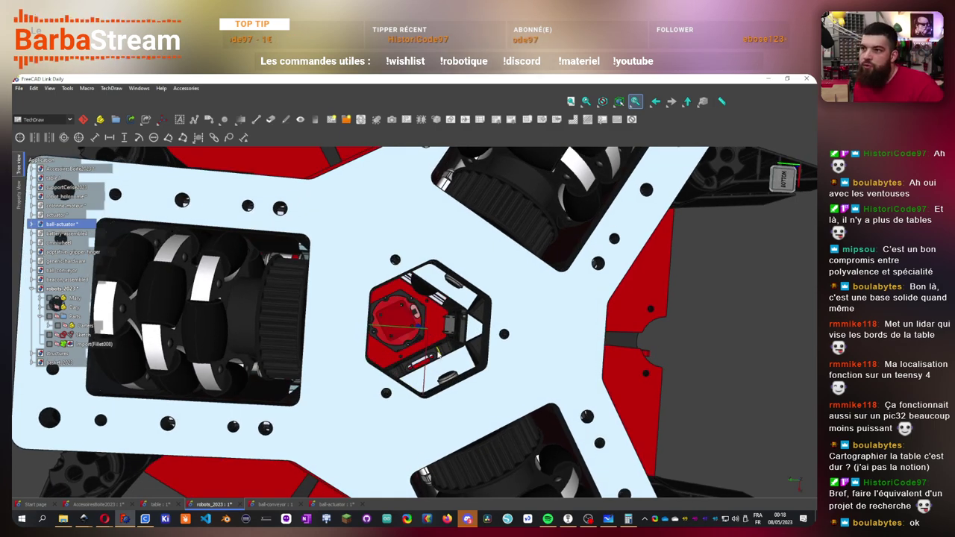
middle_drag(431, 327, 394, 407)
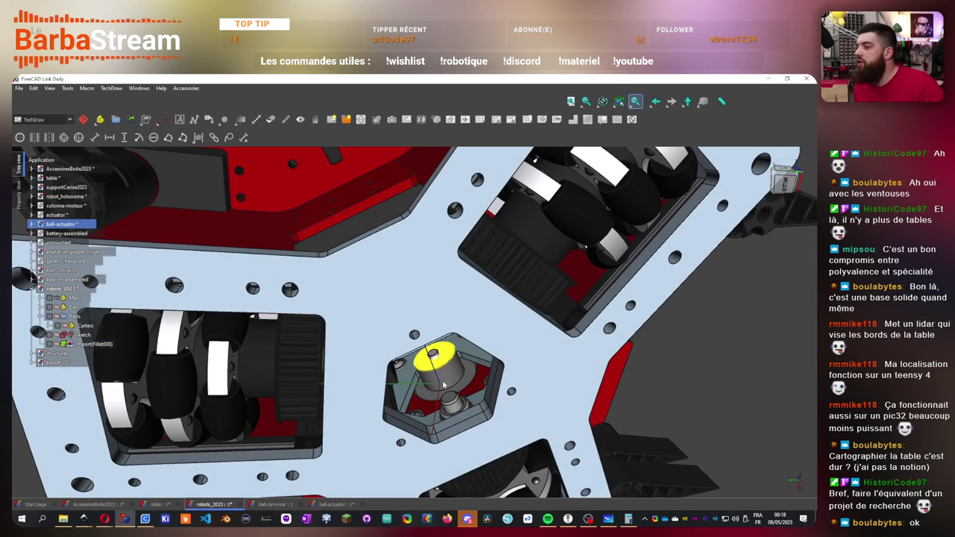
middle_drag(418, 437, 461, 470)
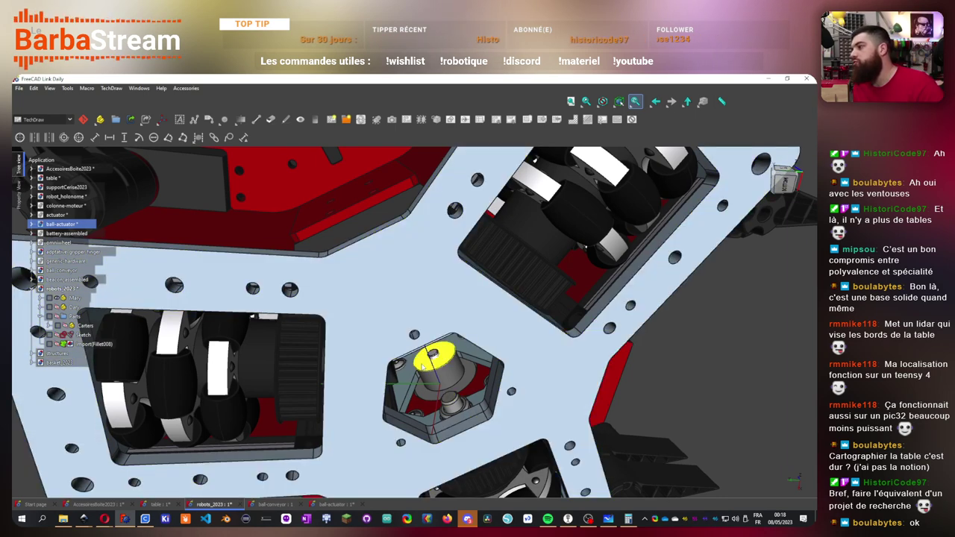
middle_drag(423, 366, 426, 341)
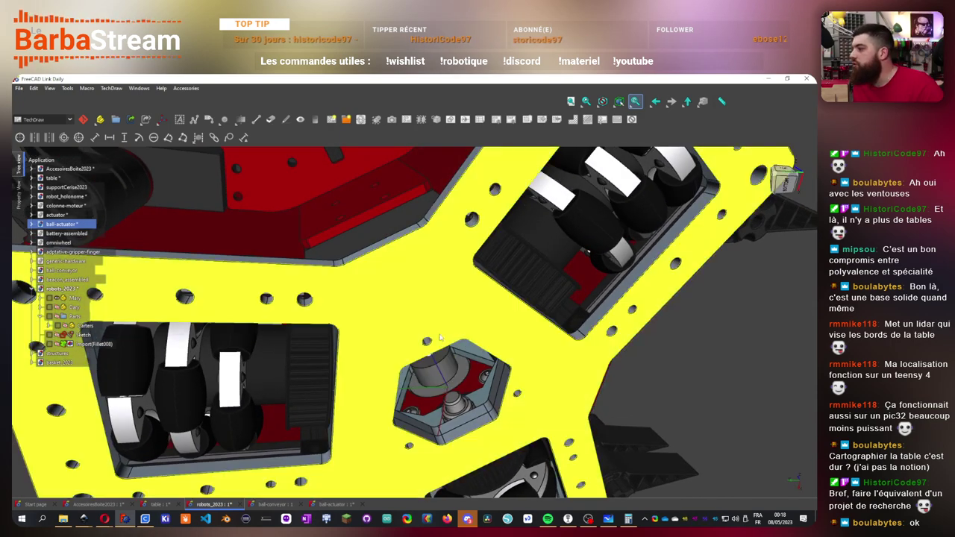
scroll(469, 370, down, 5)
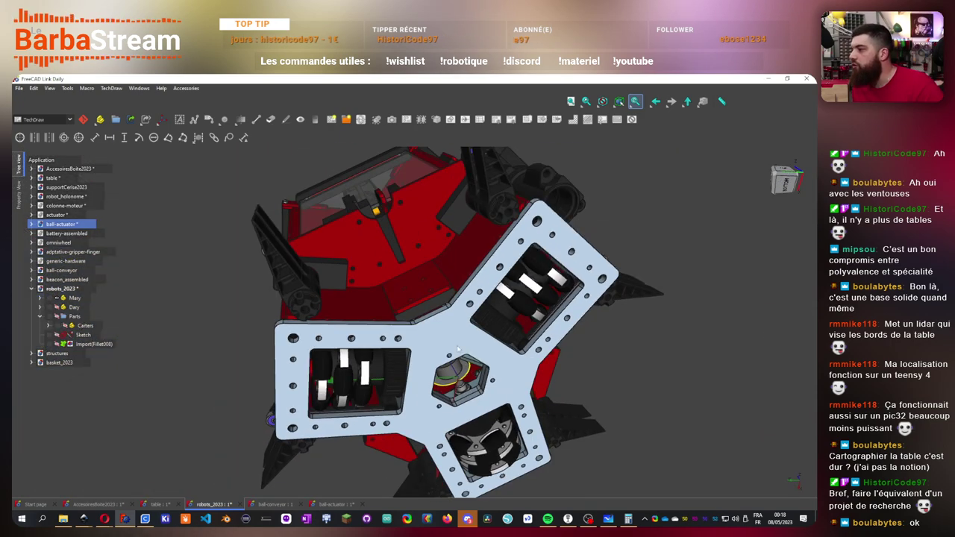
middle_drag(456, 348, 429, 366)
scroll(425, 424, up, 1)
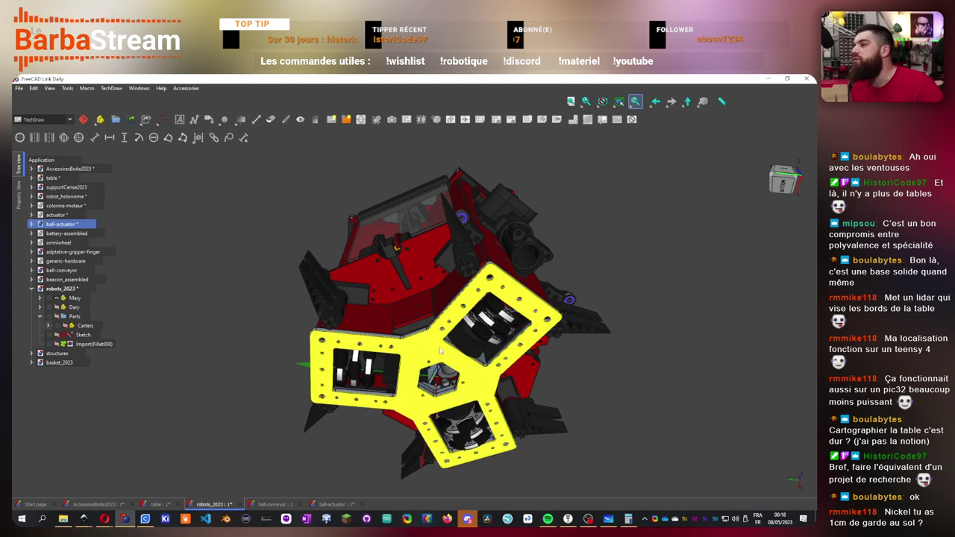
key(6)
middle_drag(431, 403, 389, 444)
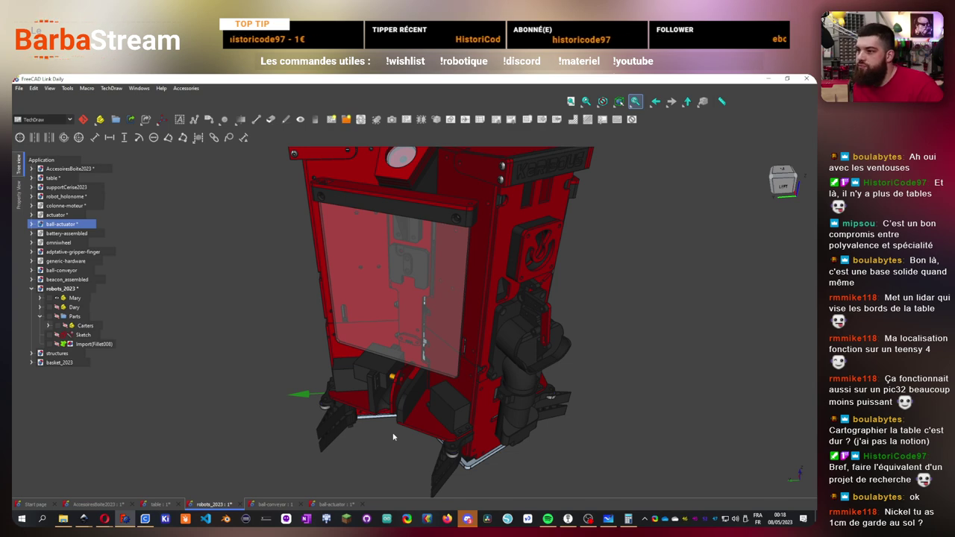
middle_drag(374, 440, 746, 245)
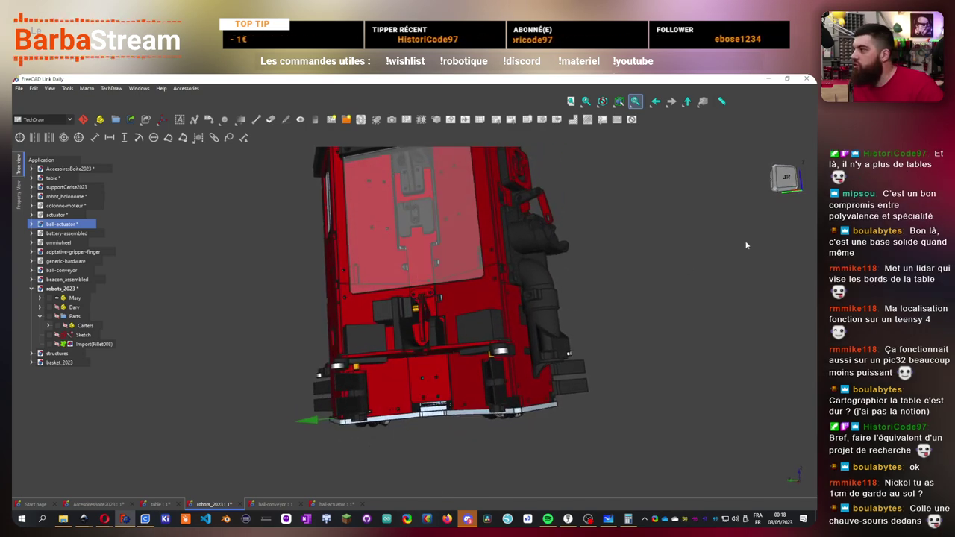
click(785, 178)
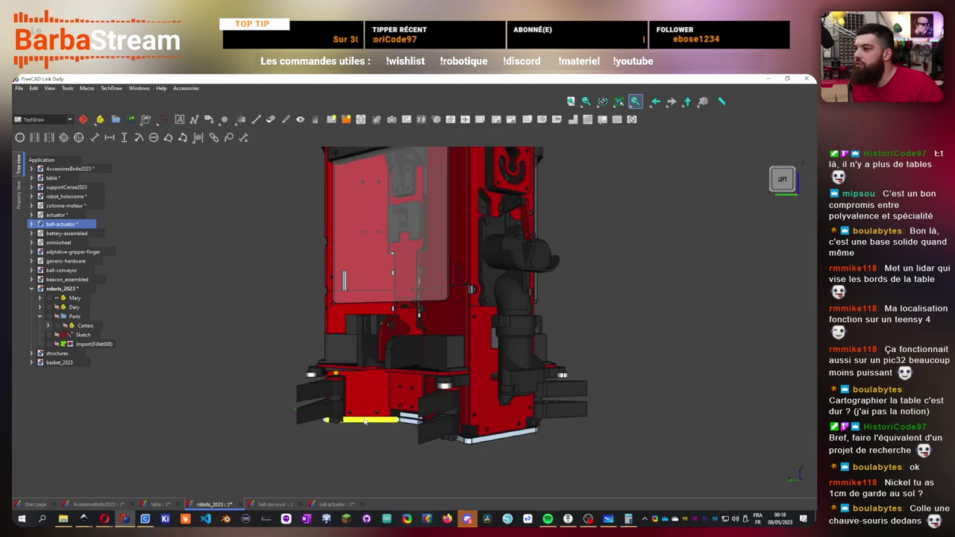
middle_drag(334, 395, 511, 301)
scroll(452, 445, down, 3)
scroll(467, 286, down, 3)
scroll(411, 407, up, 3)
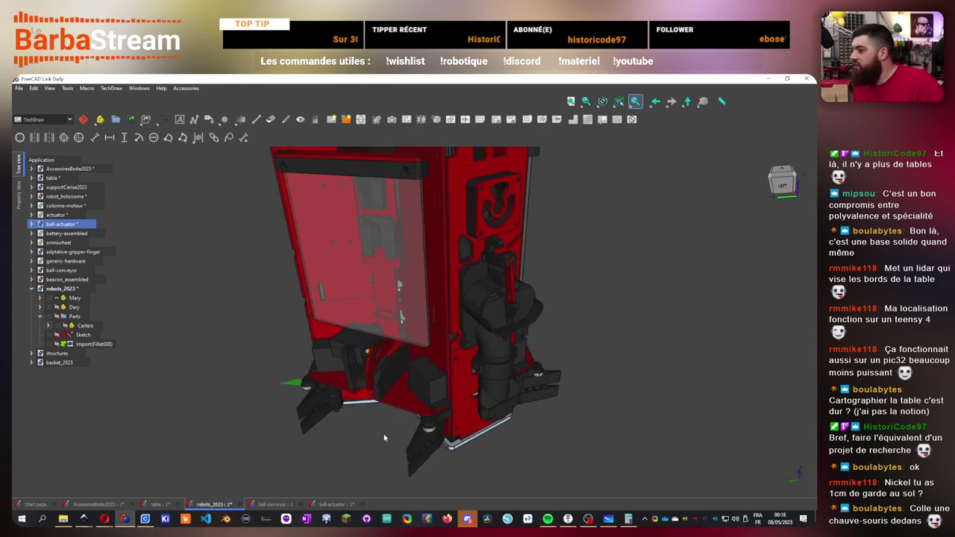
middle_drag(410, 408, 433, 453)
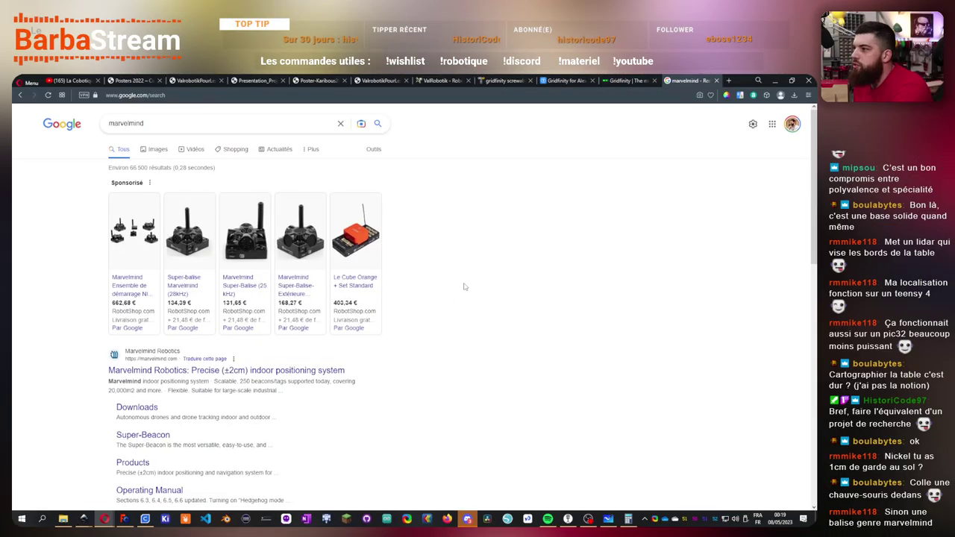
- Scroll down the Google results for marvelmind
scroll(243, 306, down, 2)
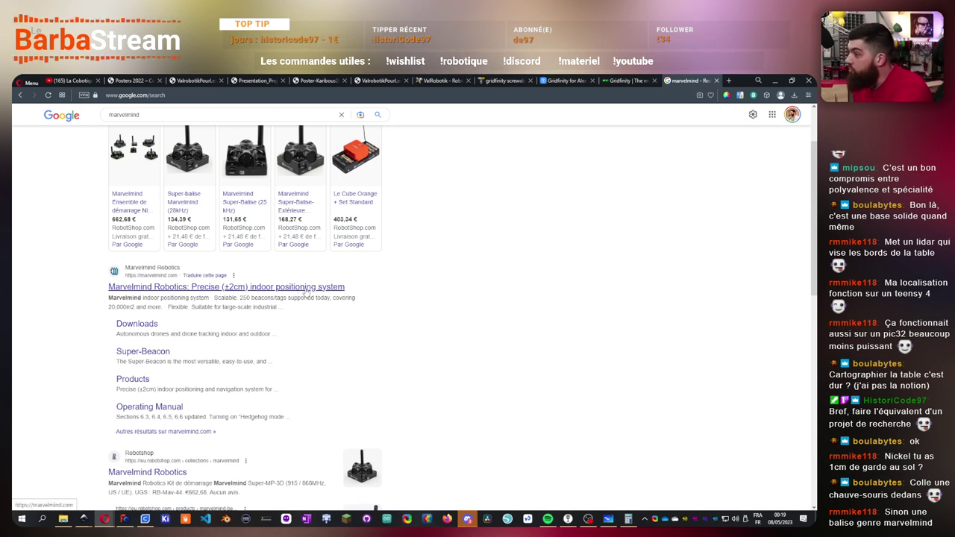
- Open the Marvelmind Robotics result and scroll through its robot and drone positioning solutions
click(306, 288)
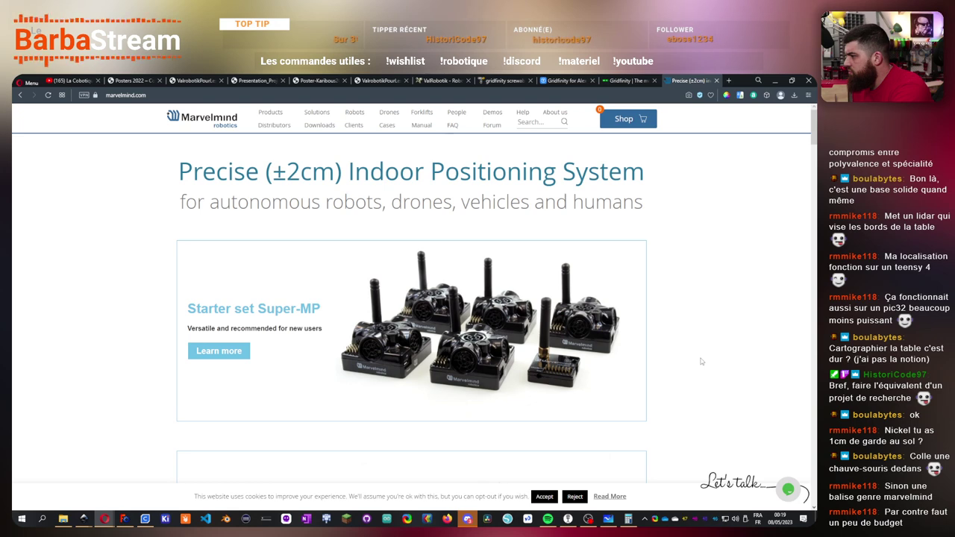
scroll(700, 362, down, 5)
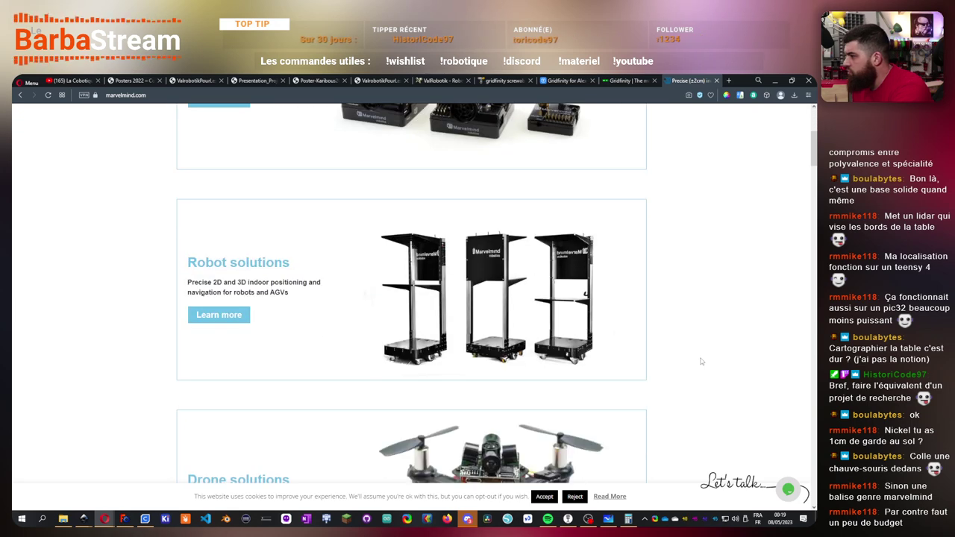
scroll(700, 362, up, 10)
scroll(701, 362, down, 10)
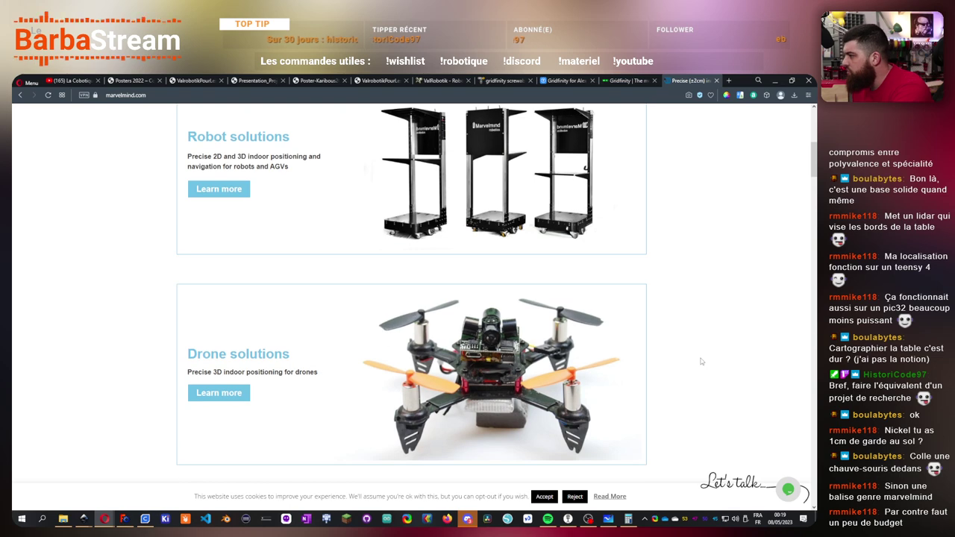
scroll(701, 362, down, 5)
scroll(700, 362, up, 10)
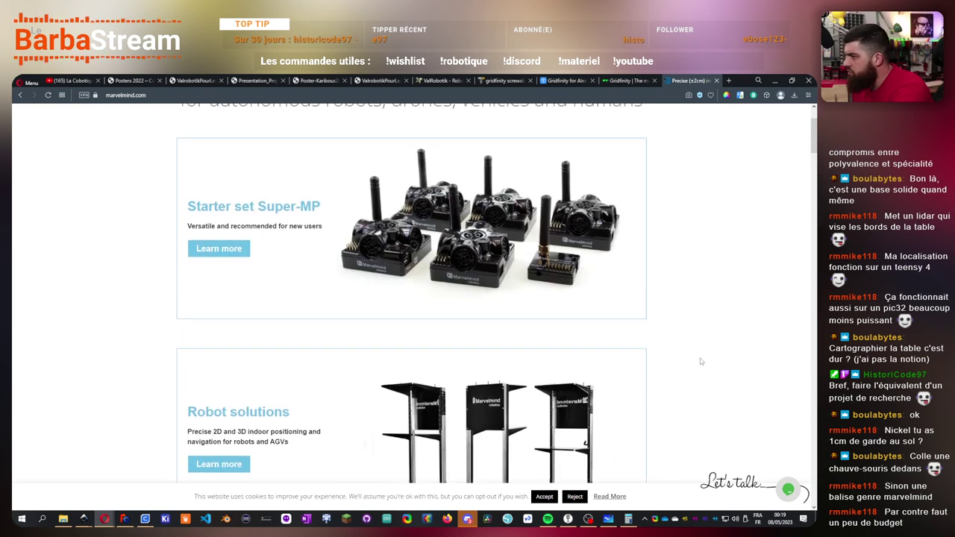
- Open the Starter set Super-MP product page and highlight its €599 price
scroll(700, 362, up, 3)
click(220, 351)
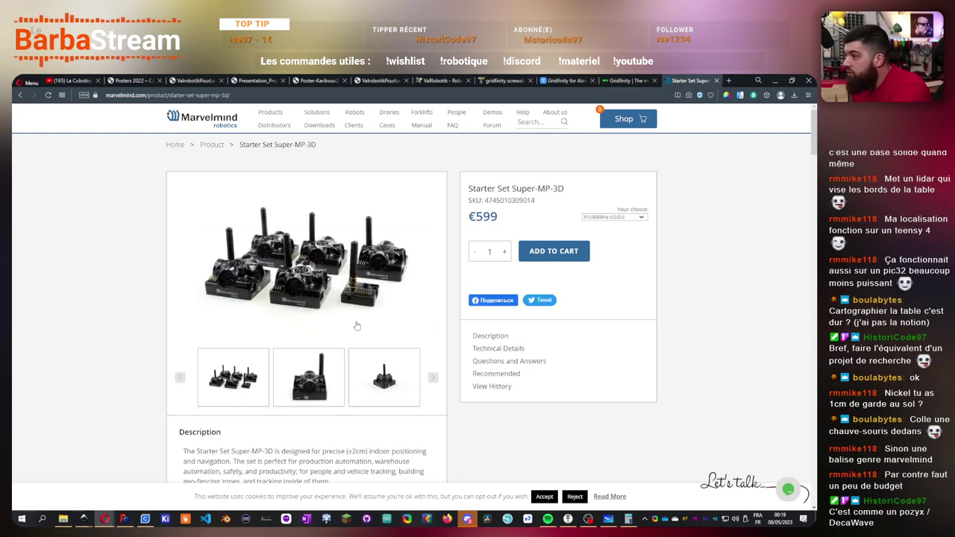
double_click(482, 216)
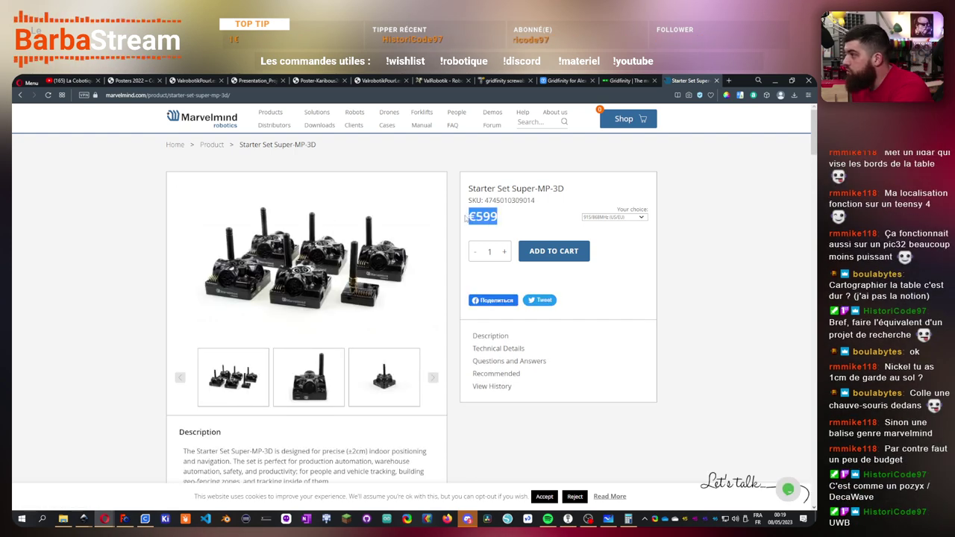
click(160, 319)
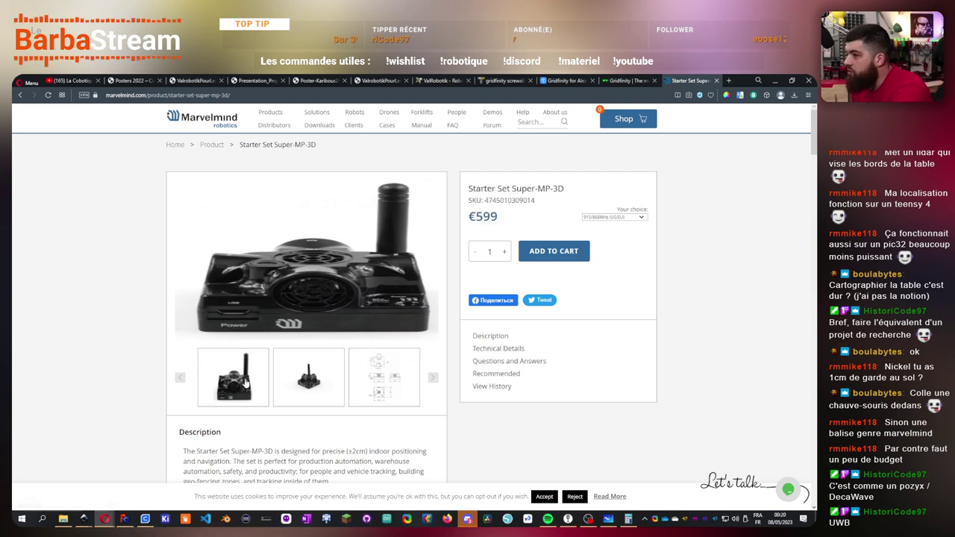
scroll(246, 382, down, 2)
scroll(247, 379, down, 4)
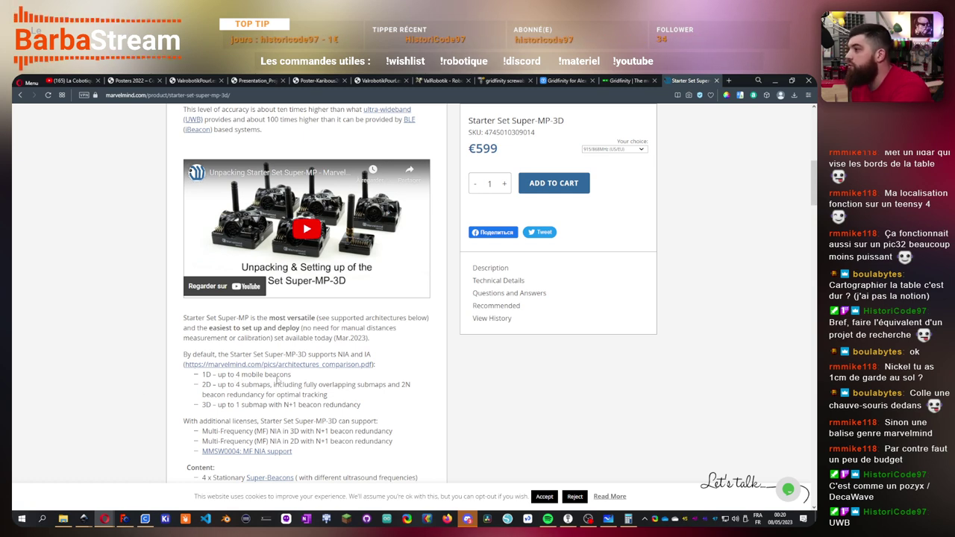
scroll(282, 382, down, 1)
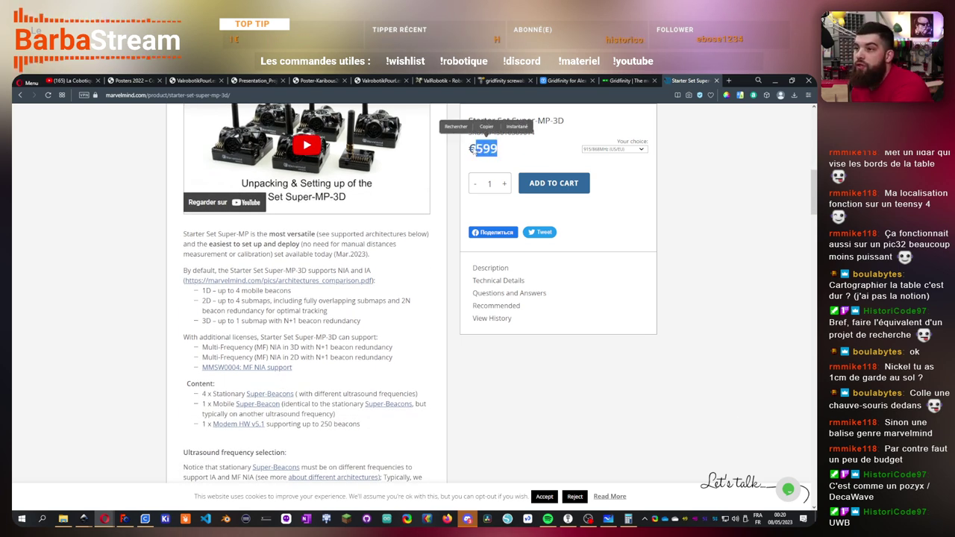
click(405, 276)
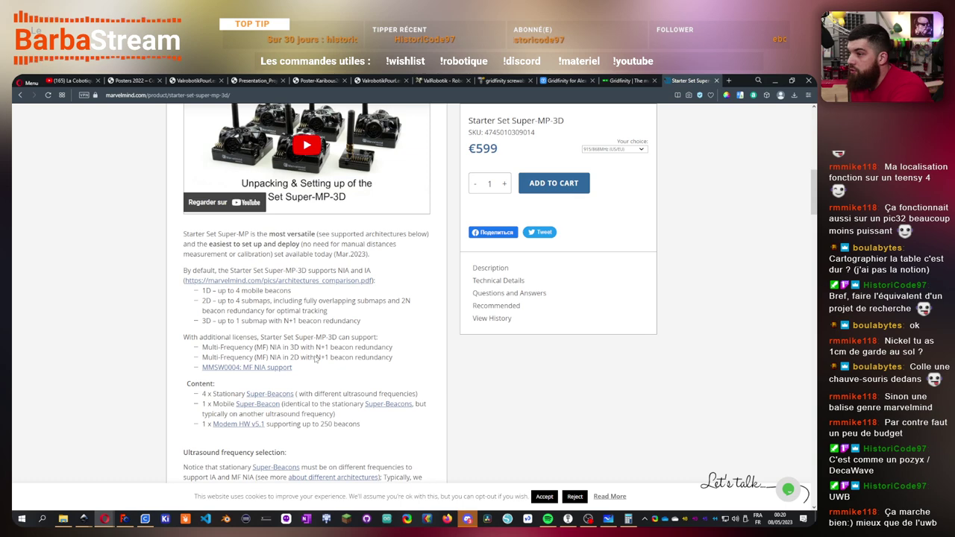
- Read through the product description, highlighting the '6D IMU' mention
scroll(315, 359, down, 3)
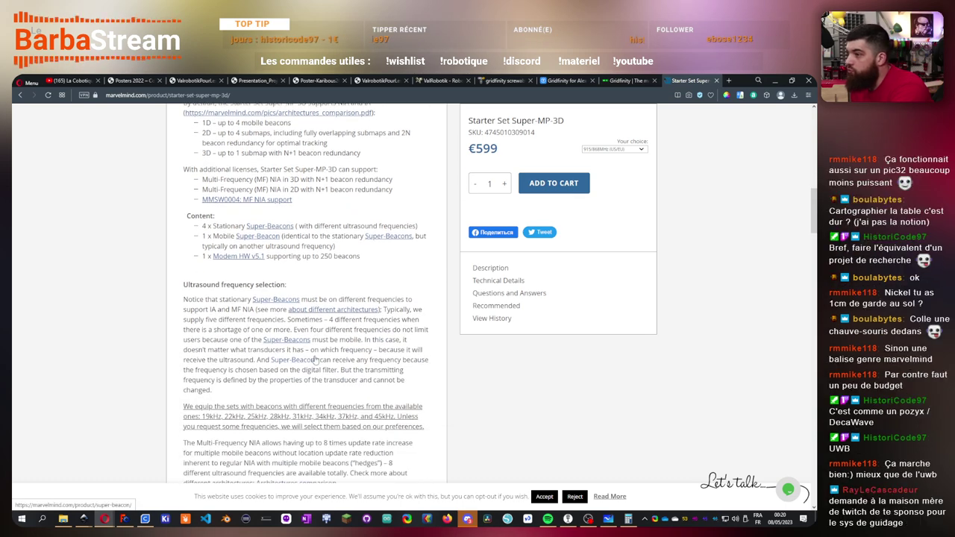
scroll(361, 394, down, 2)
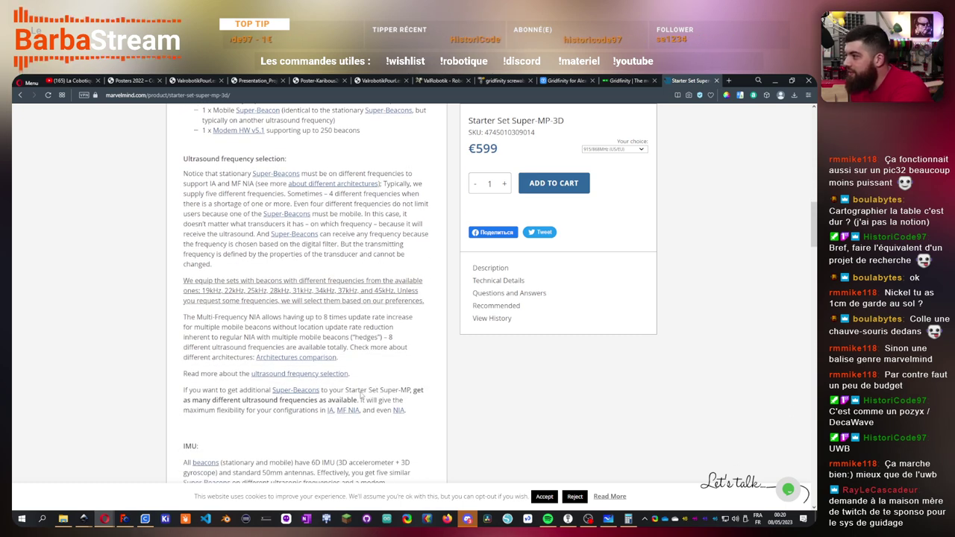
scroll(361, 396, down, 3)
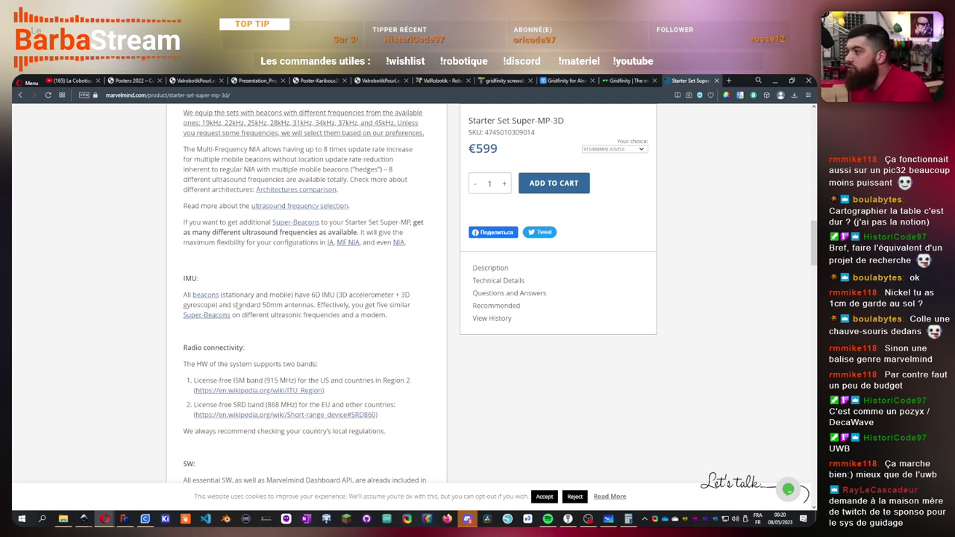
drag(306, 297, 337, 298)
click(350, 320)
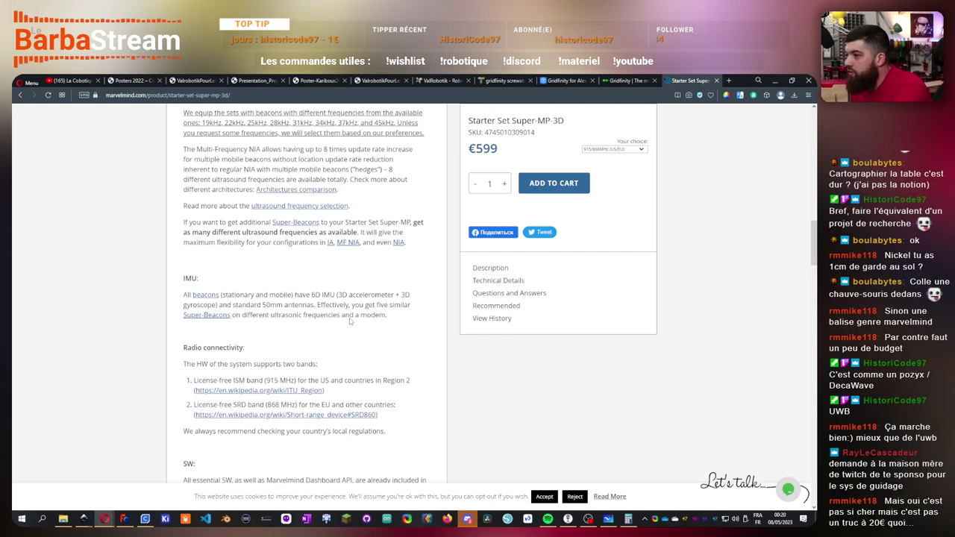
scroll(365, 340, down, 2)
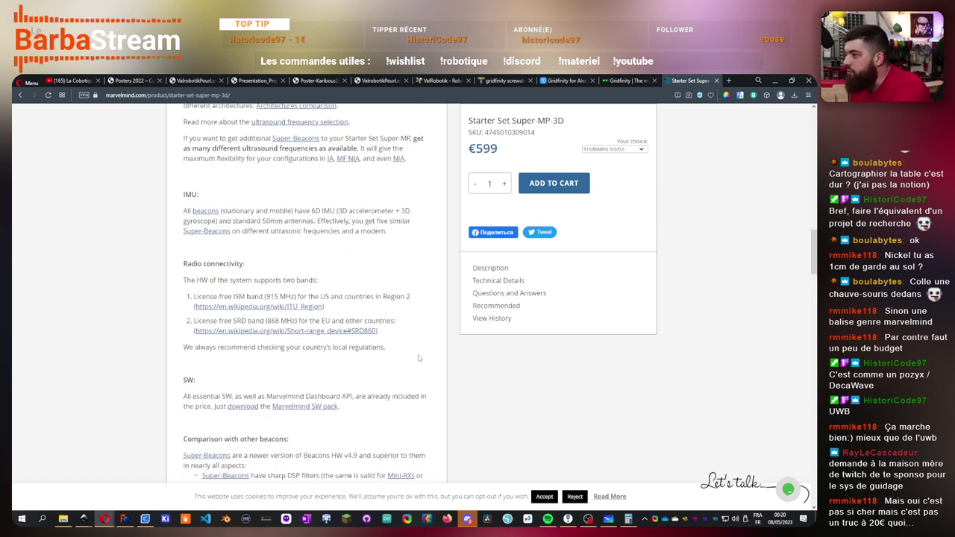
scroll(419, 358, up, 10)
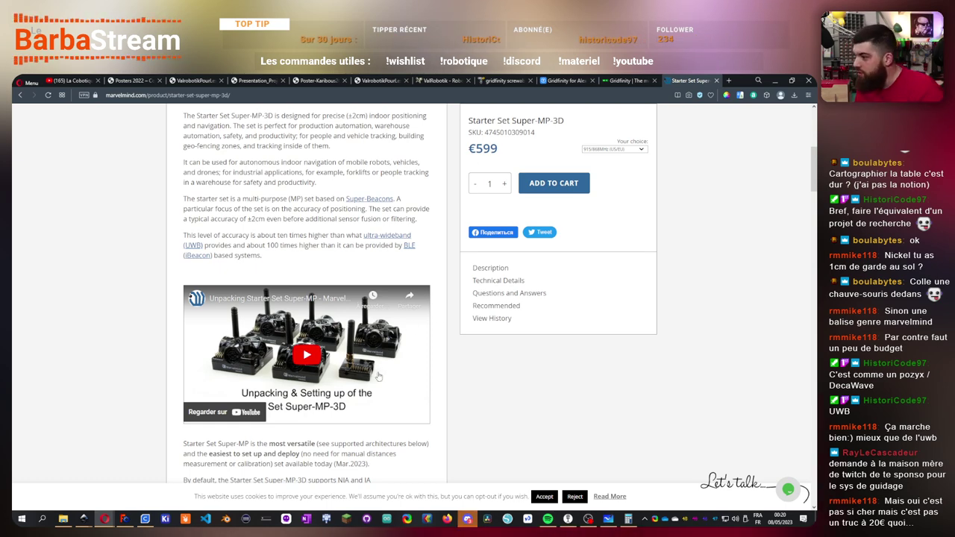
scroll(443, 388, down, 2)
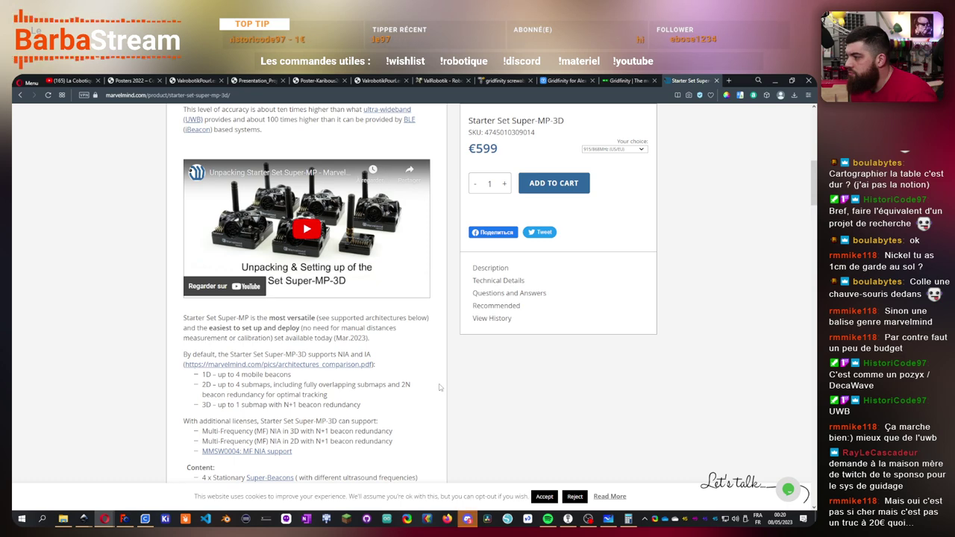
scroll(439, 388, up, 6)
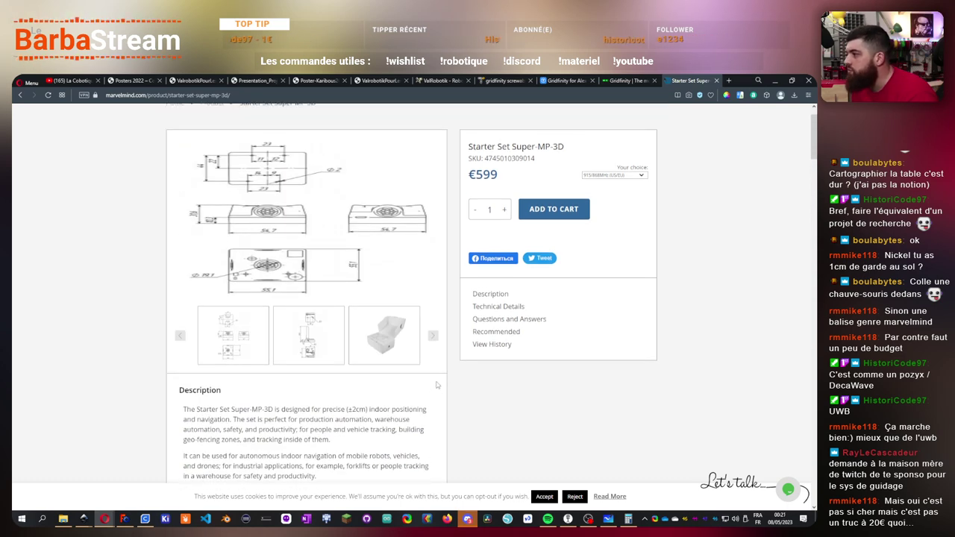
- Advance the Starter Set Super-MP-3D gallery from the drawings to the open packaging box photo
click(433, 337)
click(433, 337)
click(434, 337)
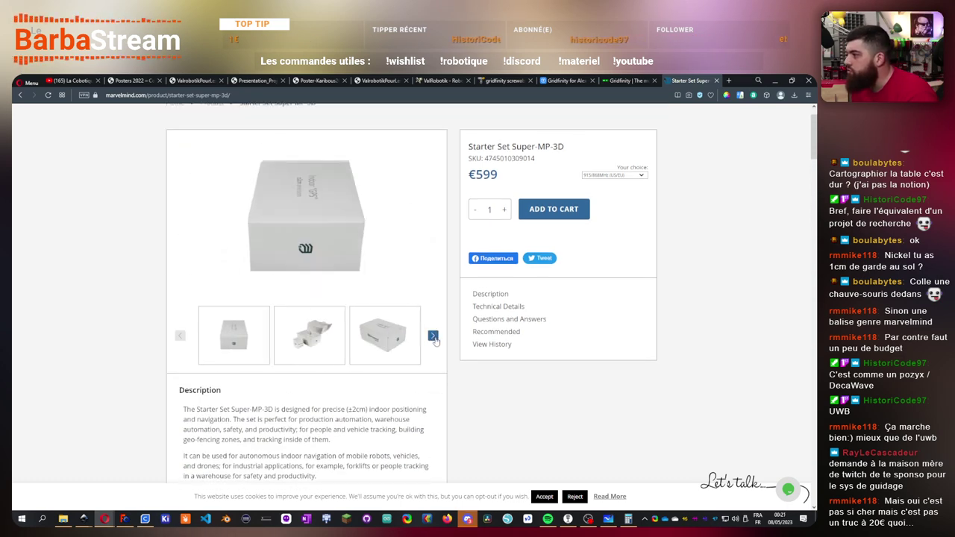
click(434, 338)
click(434, 337)
click(434, 338)
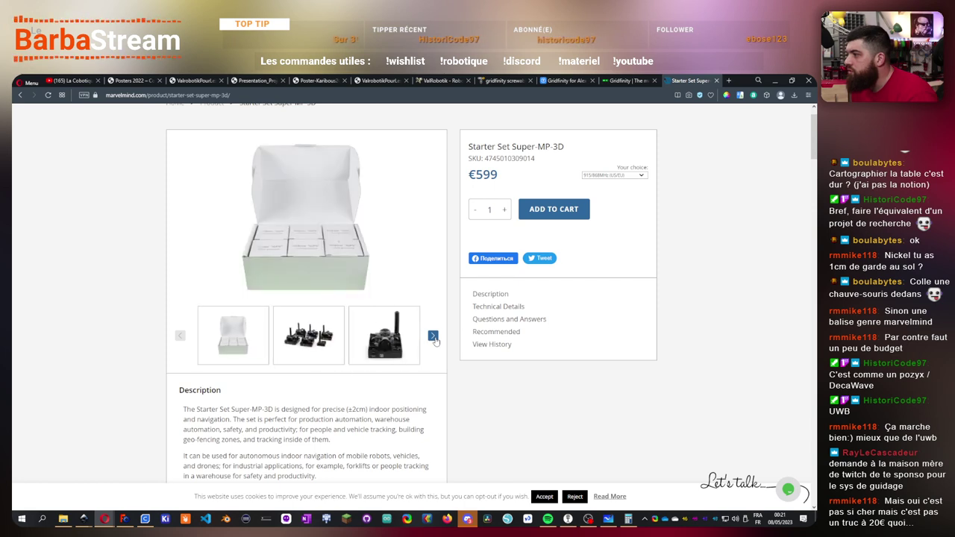
click(434, 338)
click(434, 337)
click(434, 337)
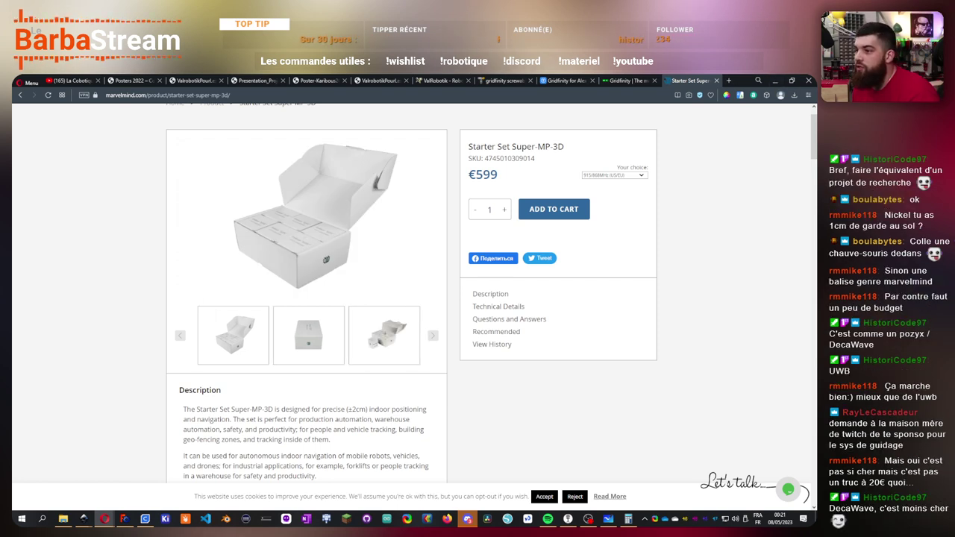
key(alt+Tab)
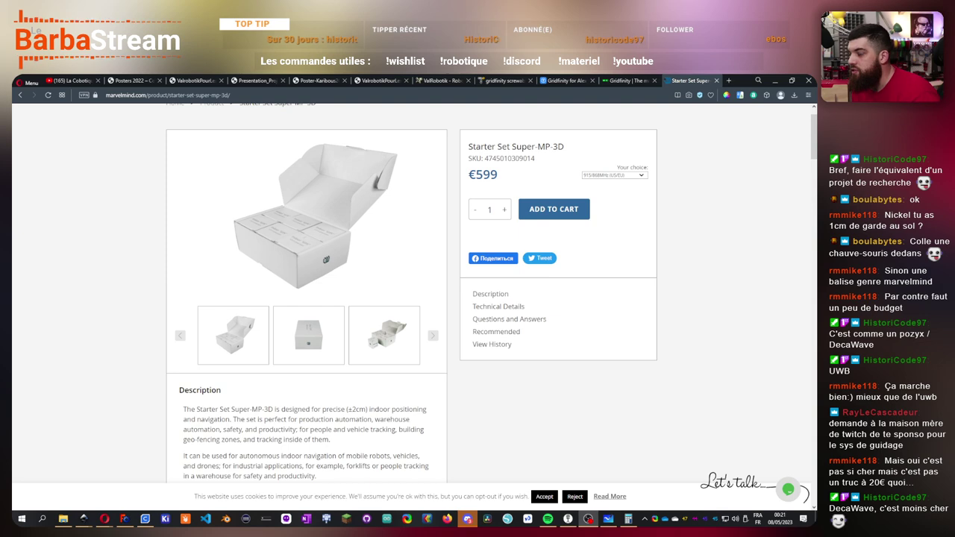
- Search Google for DecaWave
click(409, 95)
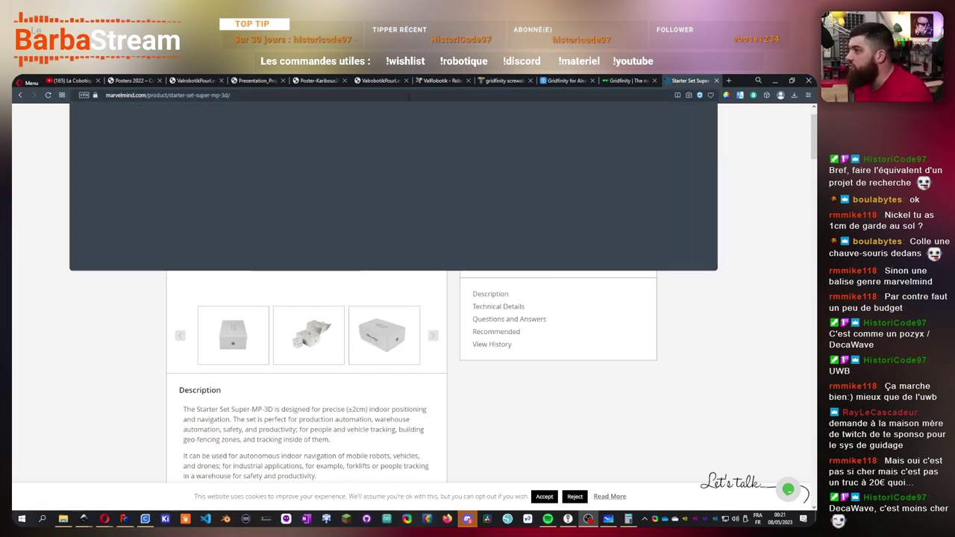
text(DecaWave)
key(Return)
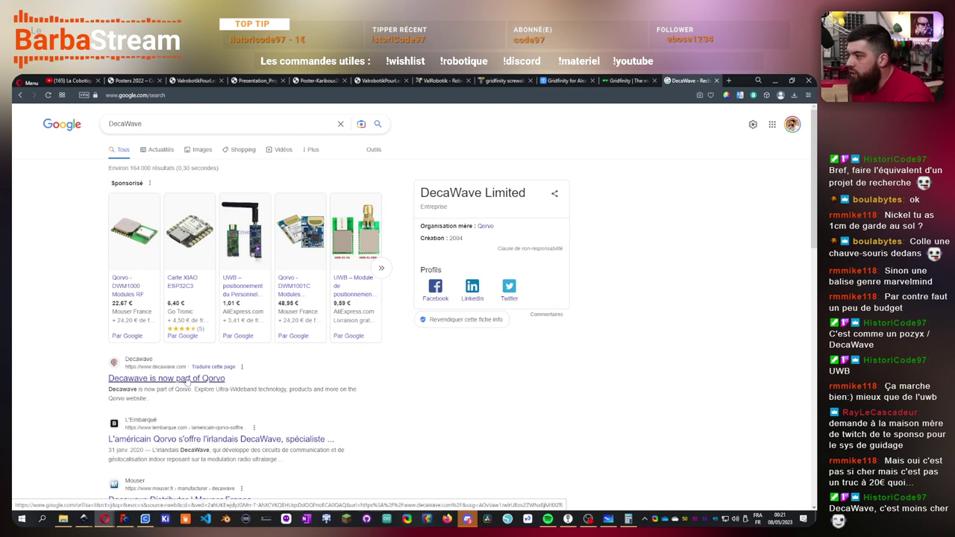
- Visit the 'Decawave is now part of Qorvo' site, then return to the search results
click(187, 381)
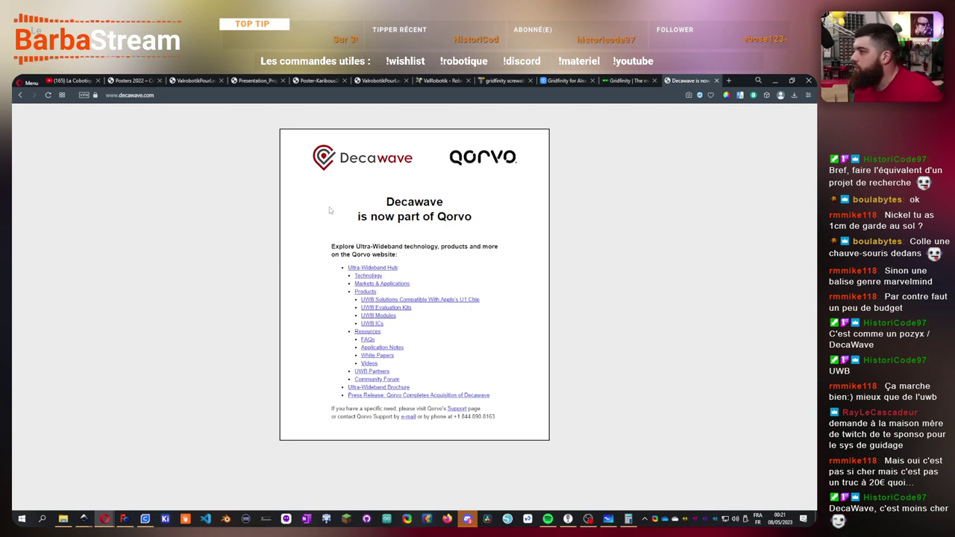
click(377, 270)
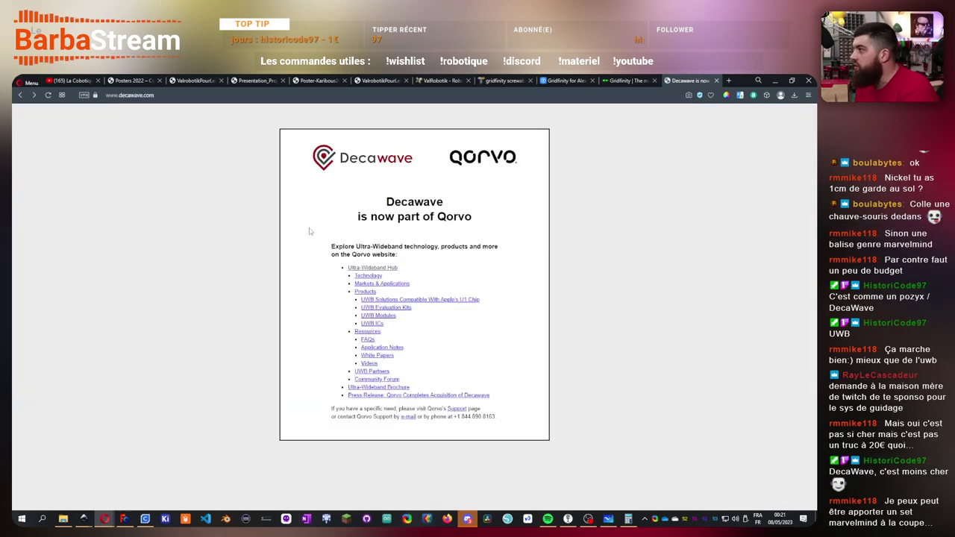
key(alt+Left)
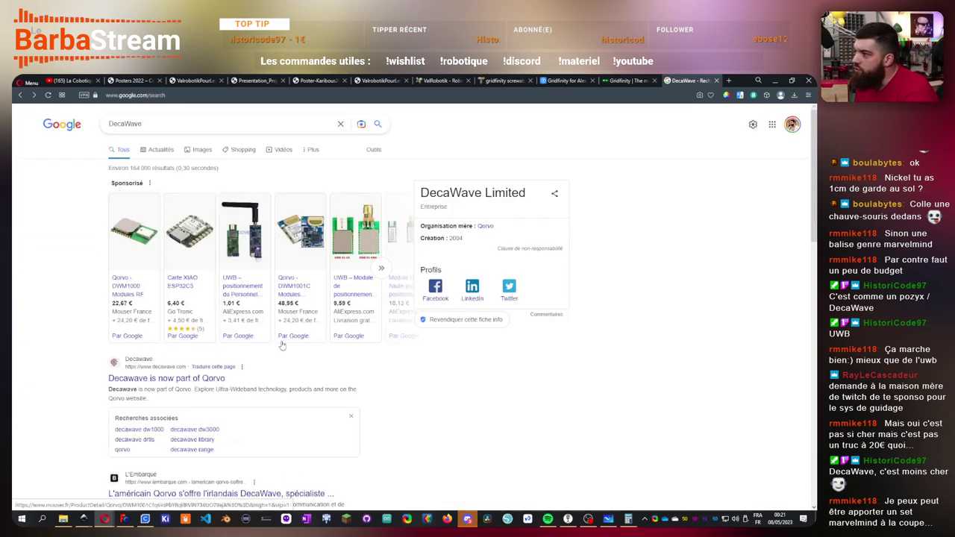
scroll(281, 339, down, 2)
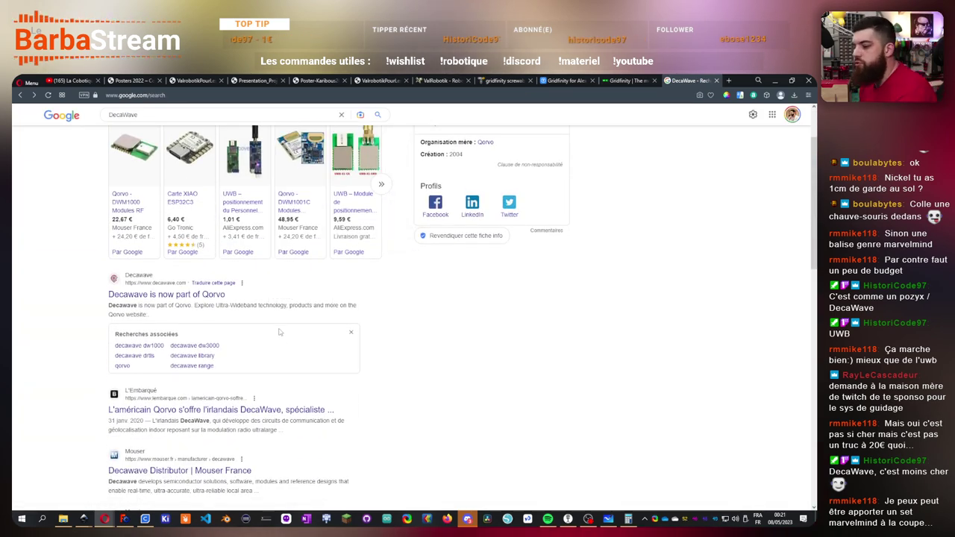